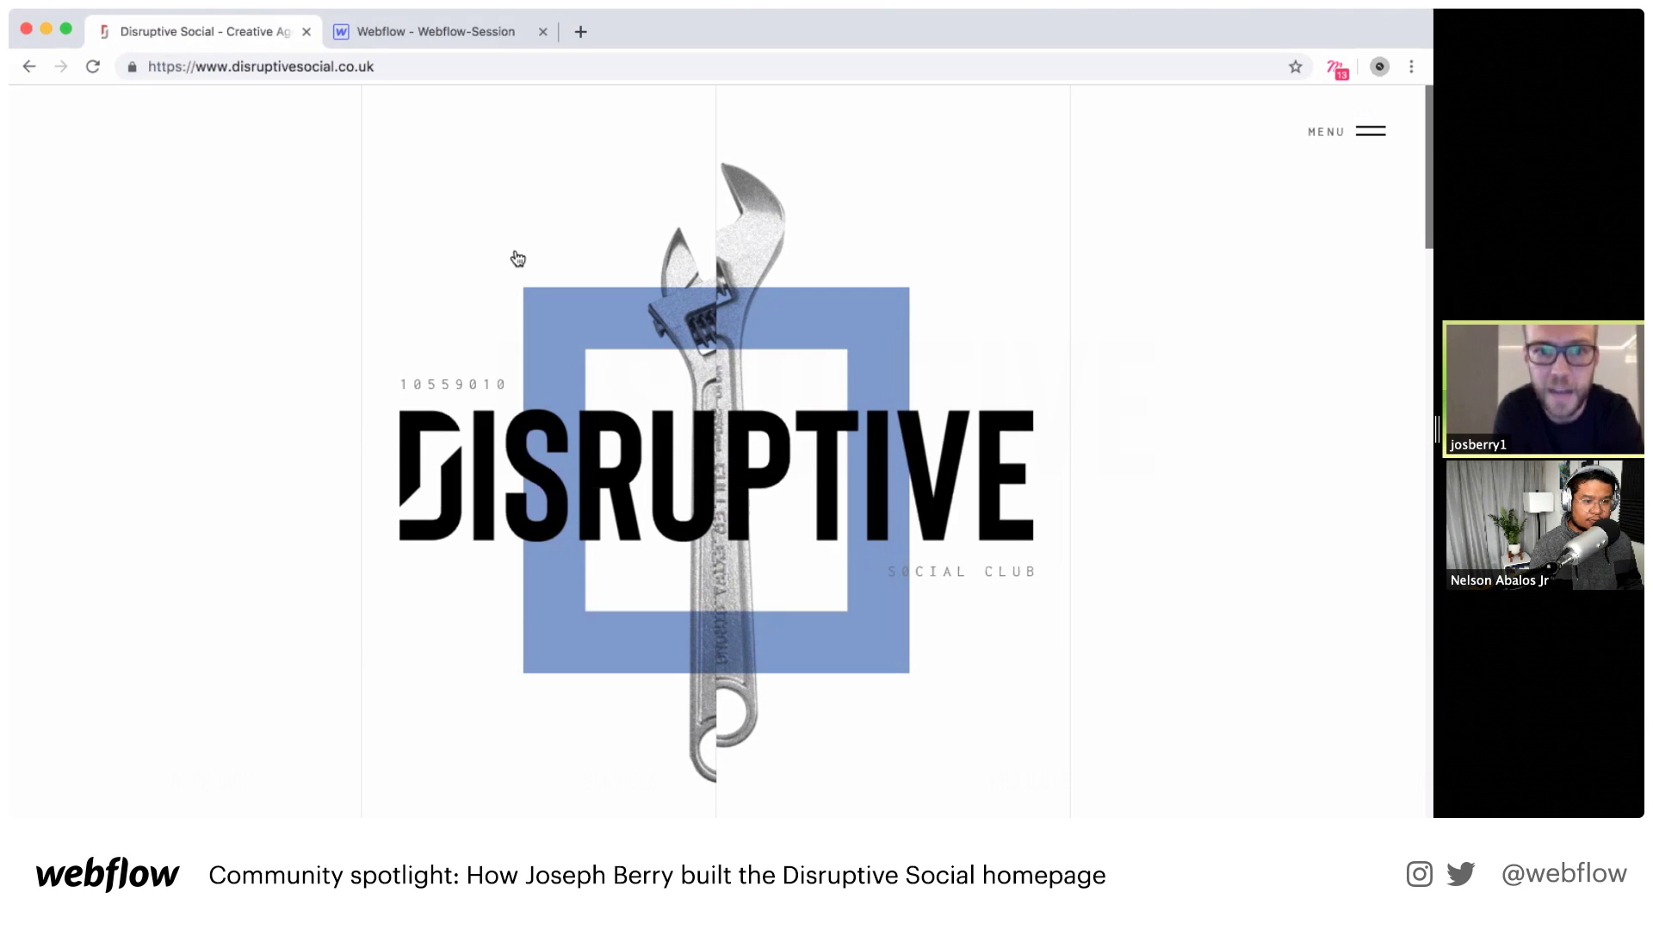
# Step: In the Webflow-Session project, add a div block to the page body and give it the new class main-hero-parent
pyautogui.click(381, 31)
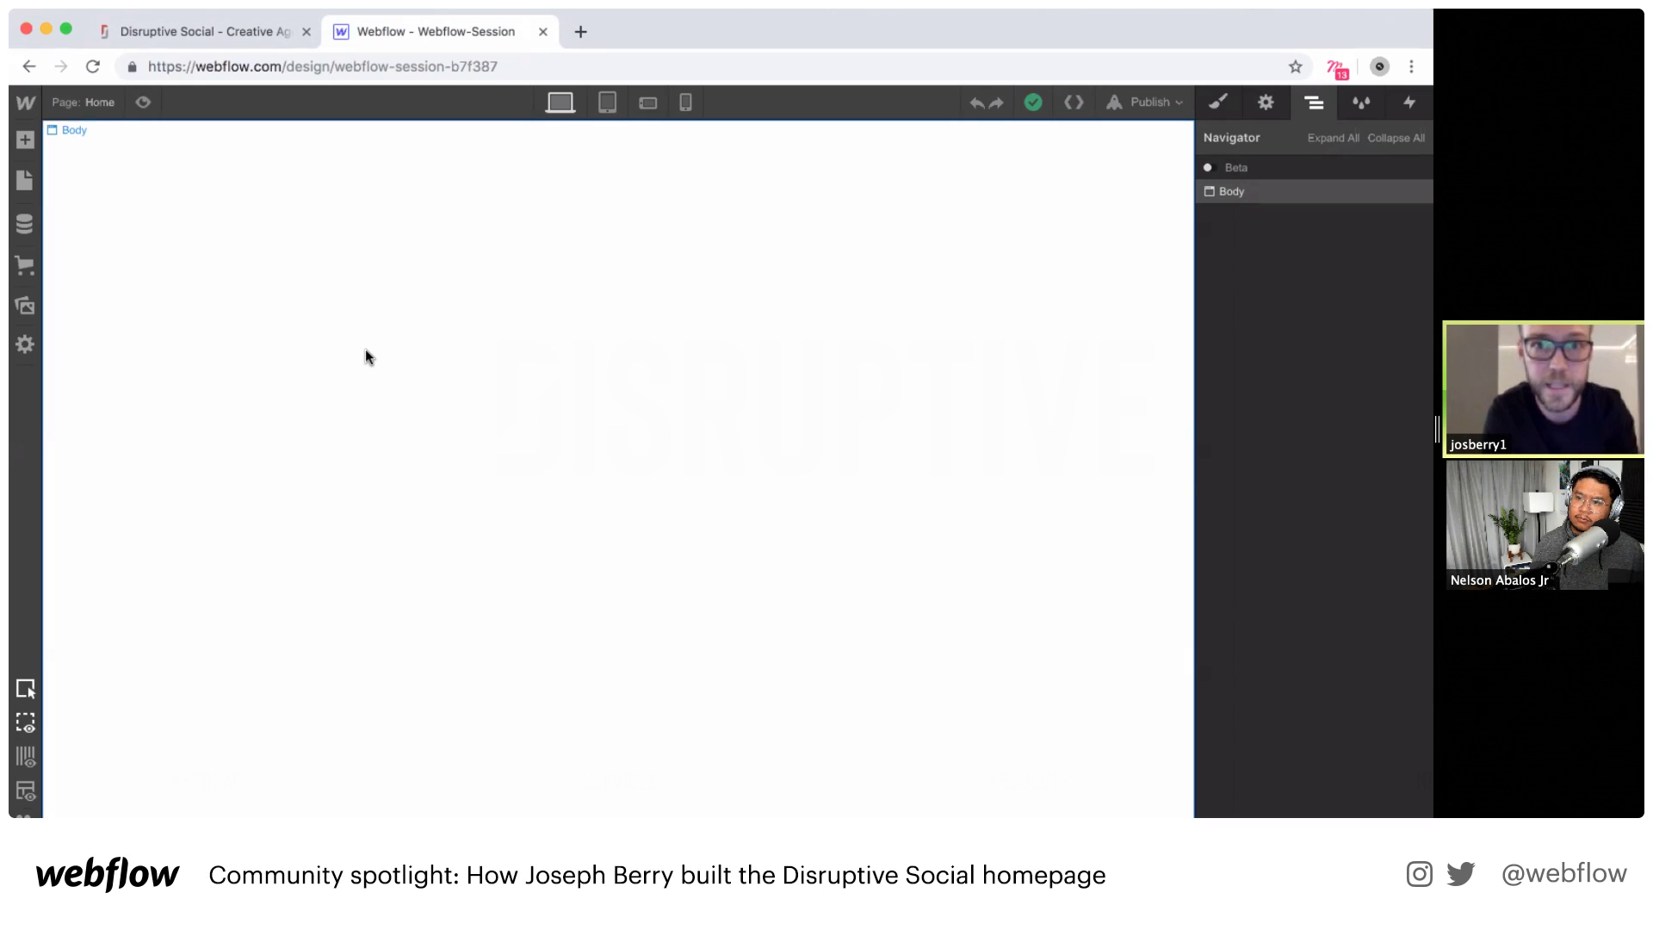
pyautogui.click(26, 138)
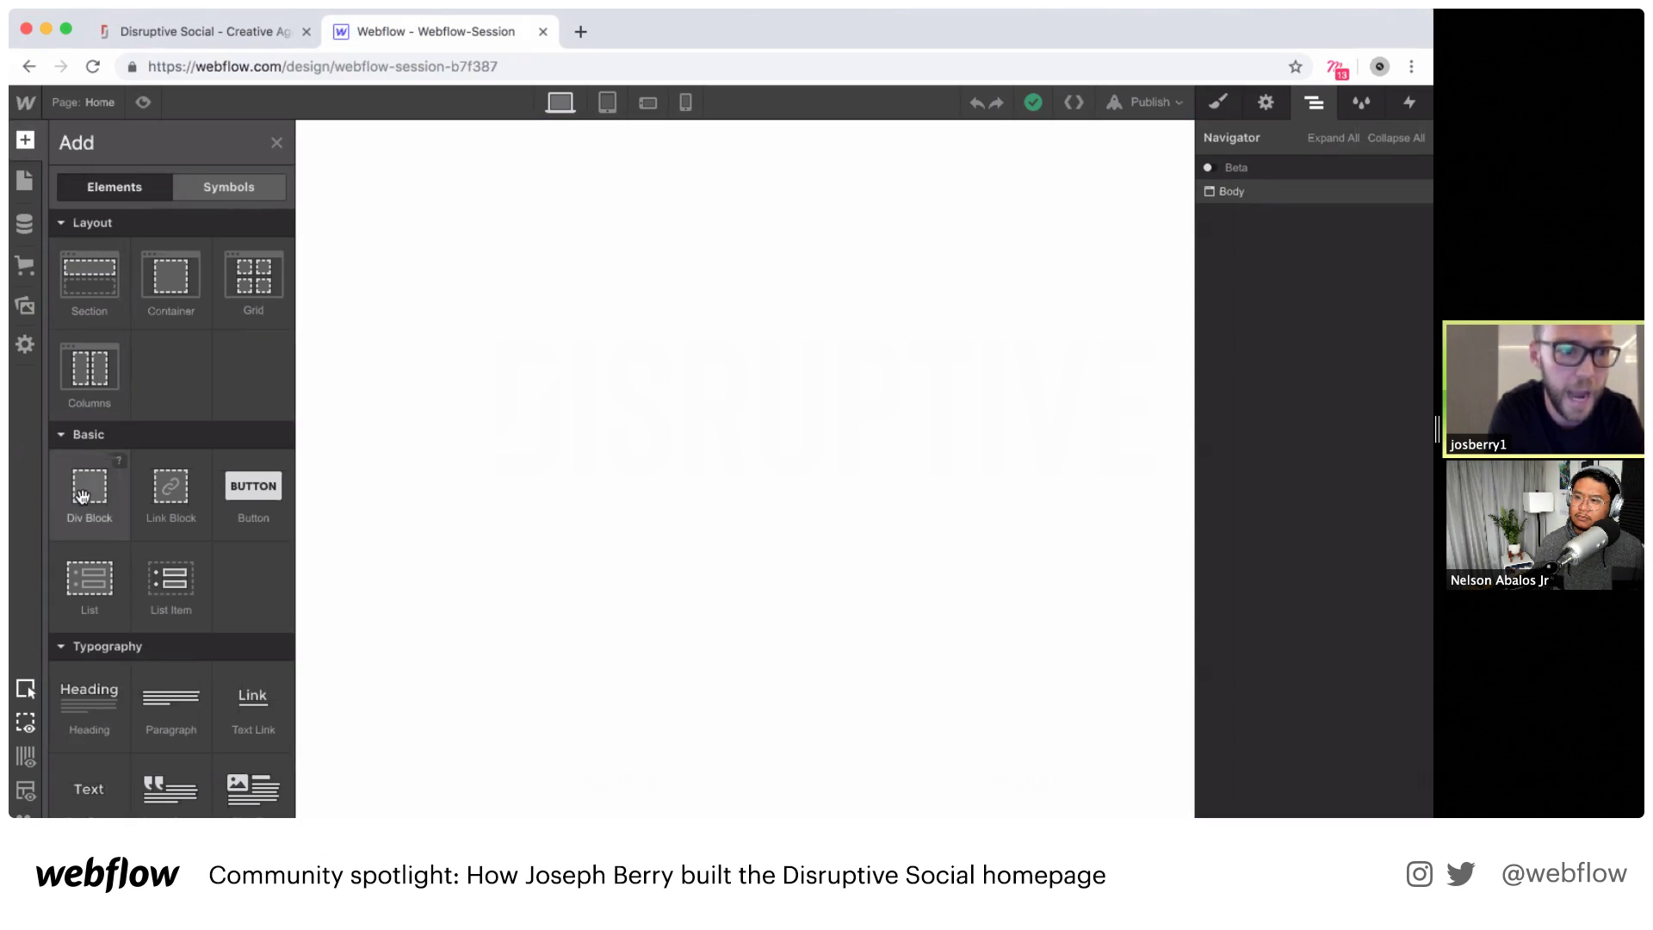
pyautogui.moveTo(86, 489); pyautogui.dragTo(503, 377)
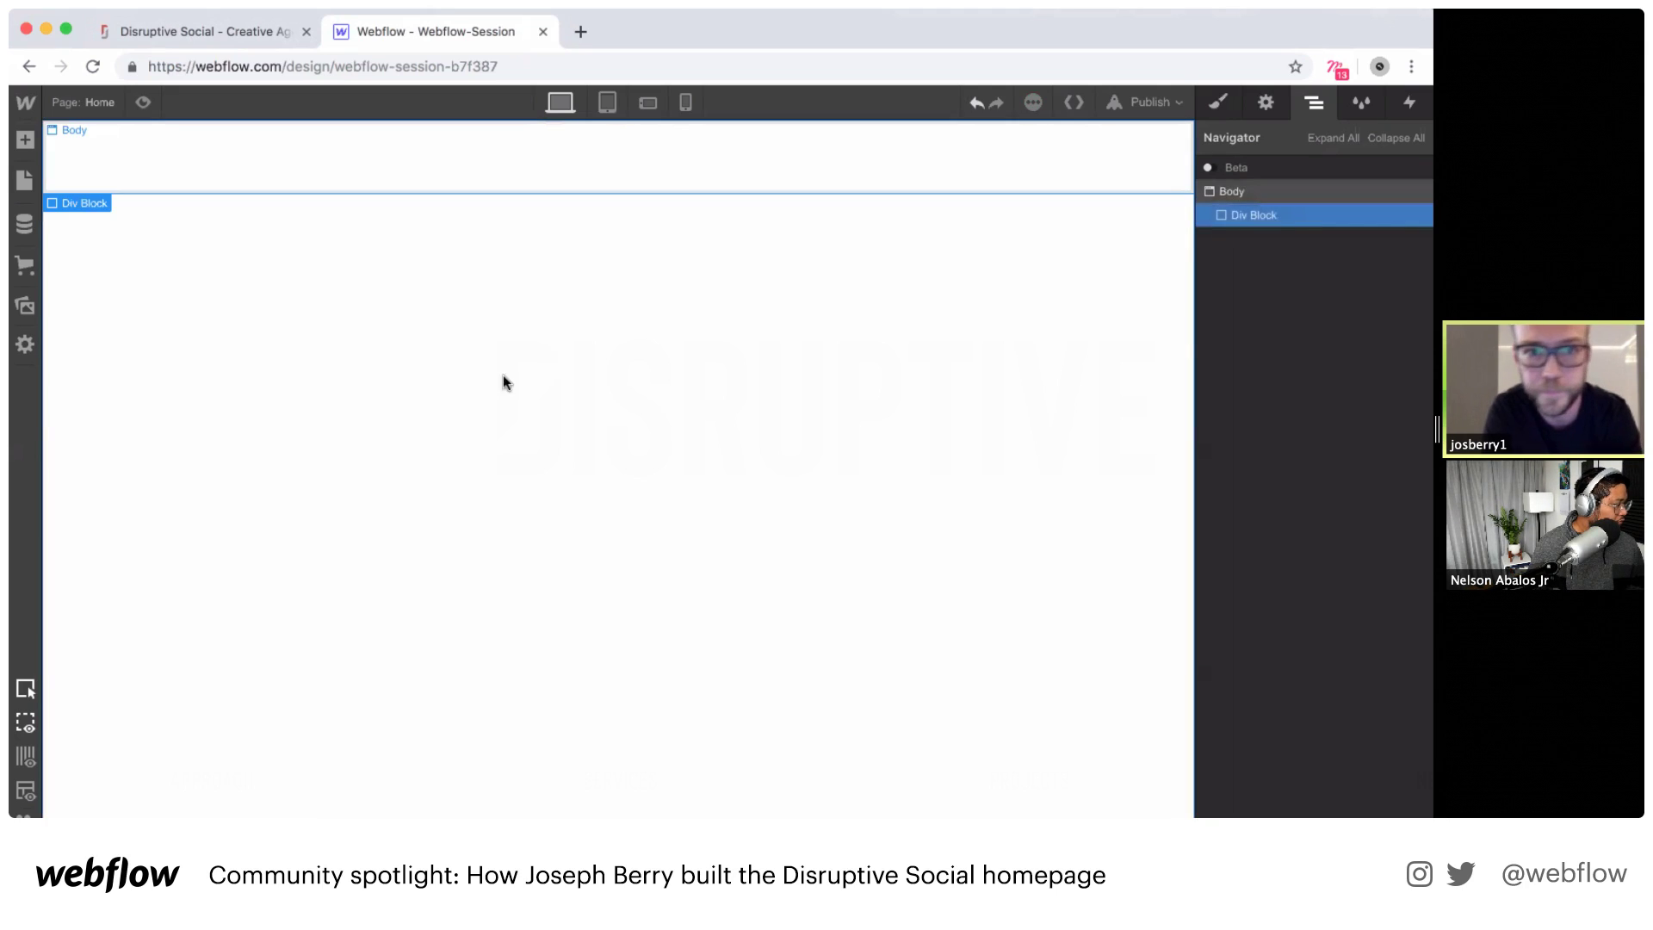
pyautogui.click(1217, 108)
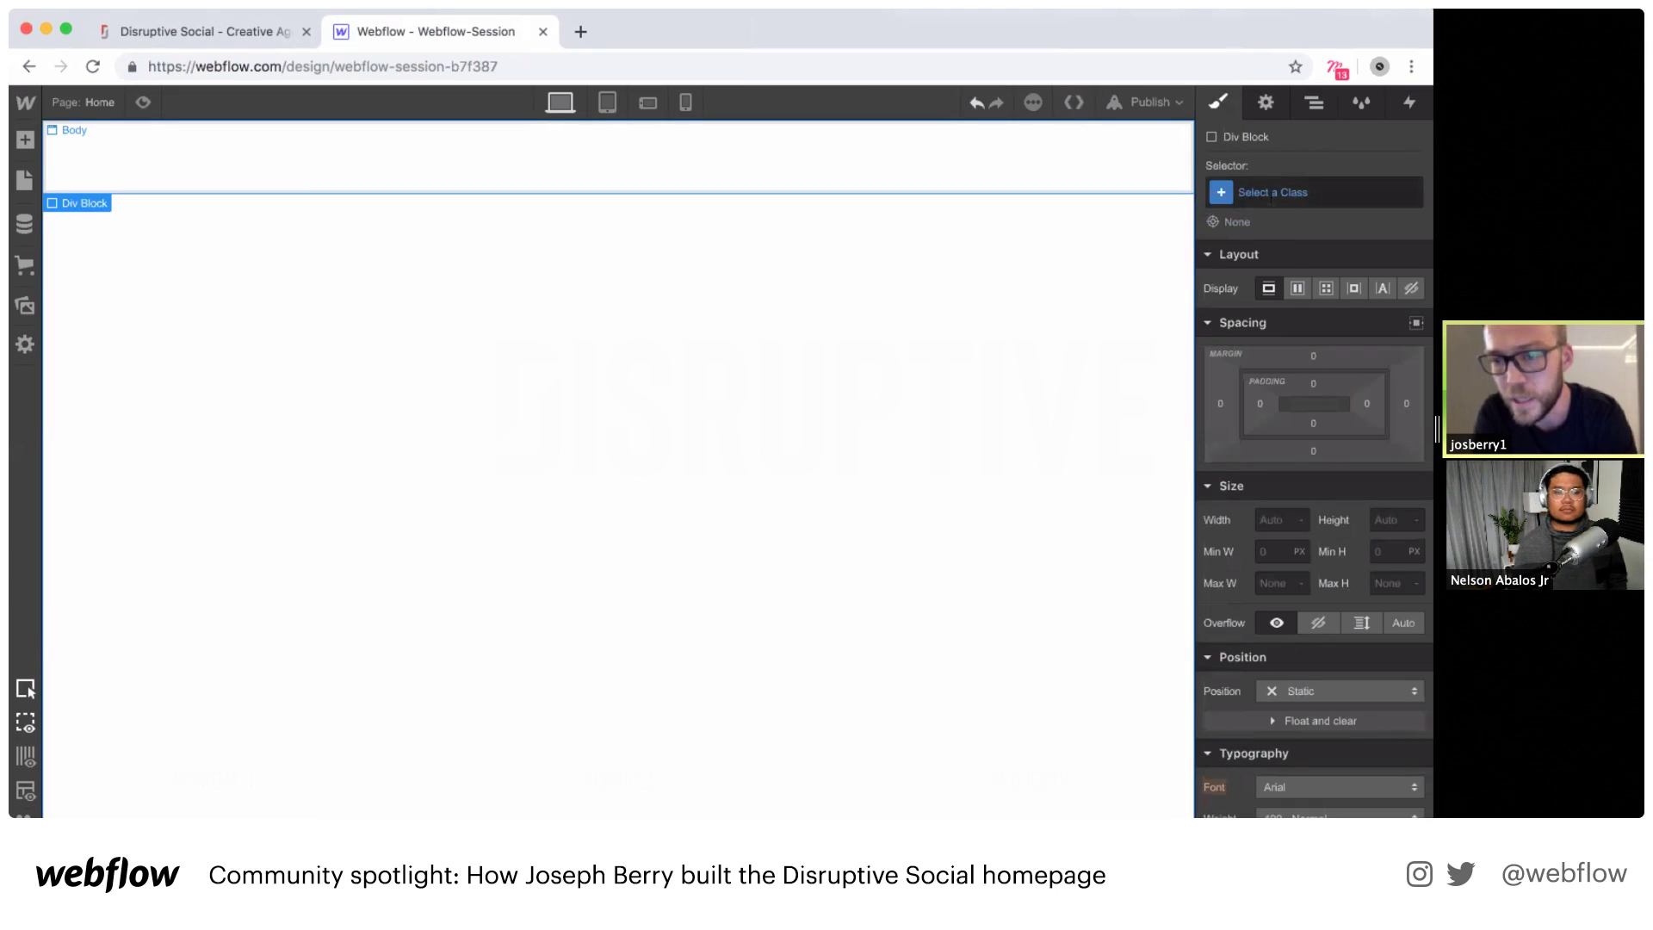
pyautogui.click(1272, 195)
pyautogui.write('main')
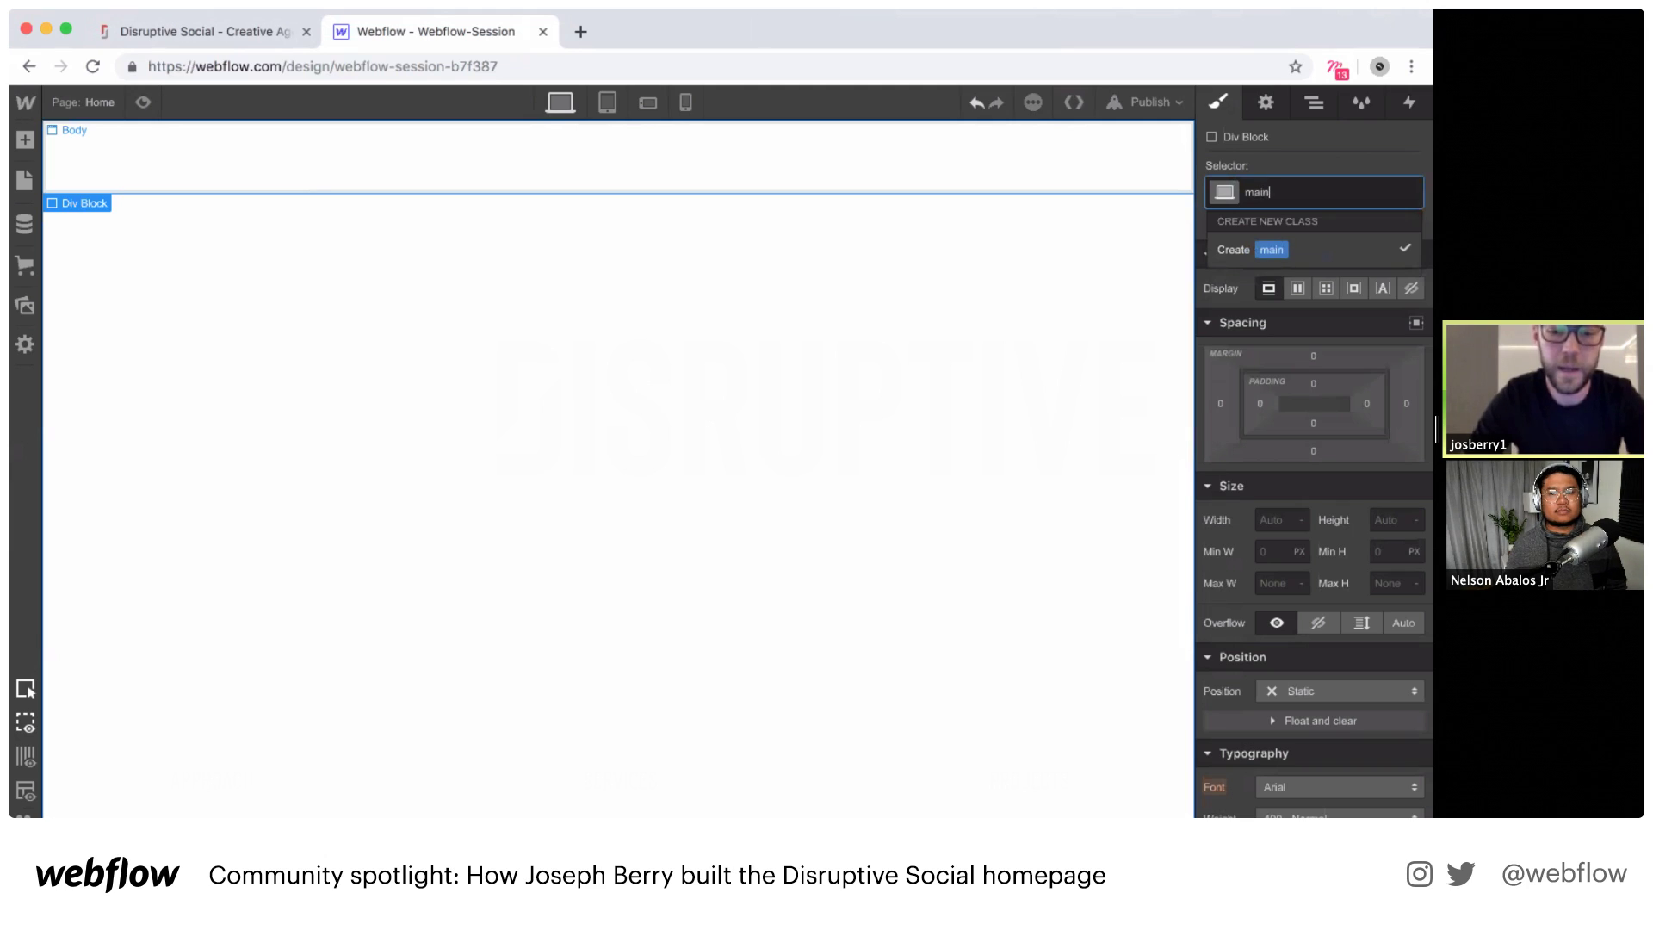
pyautogui.write('-hero-parent')
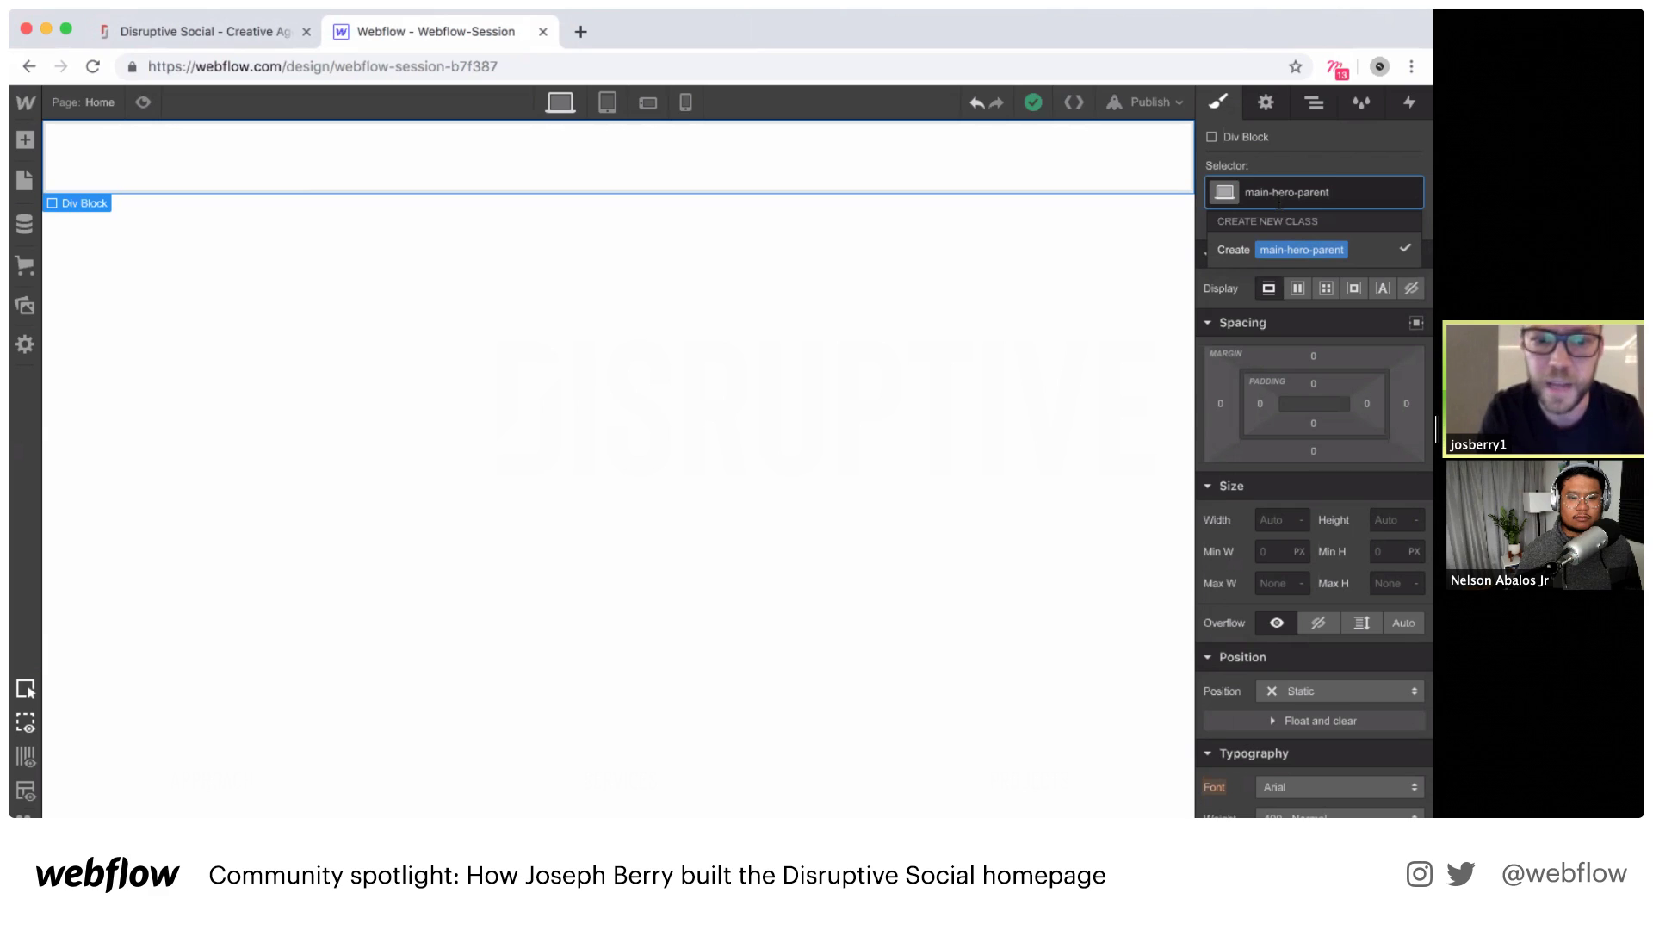
pyautogui.press('Return')
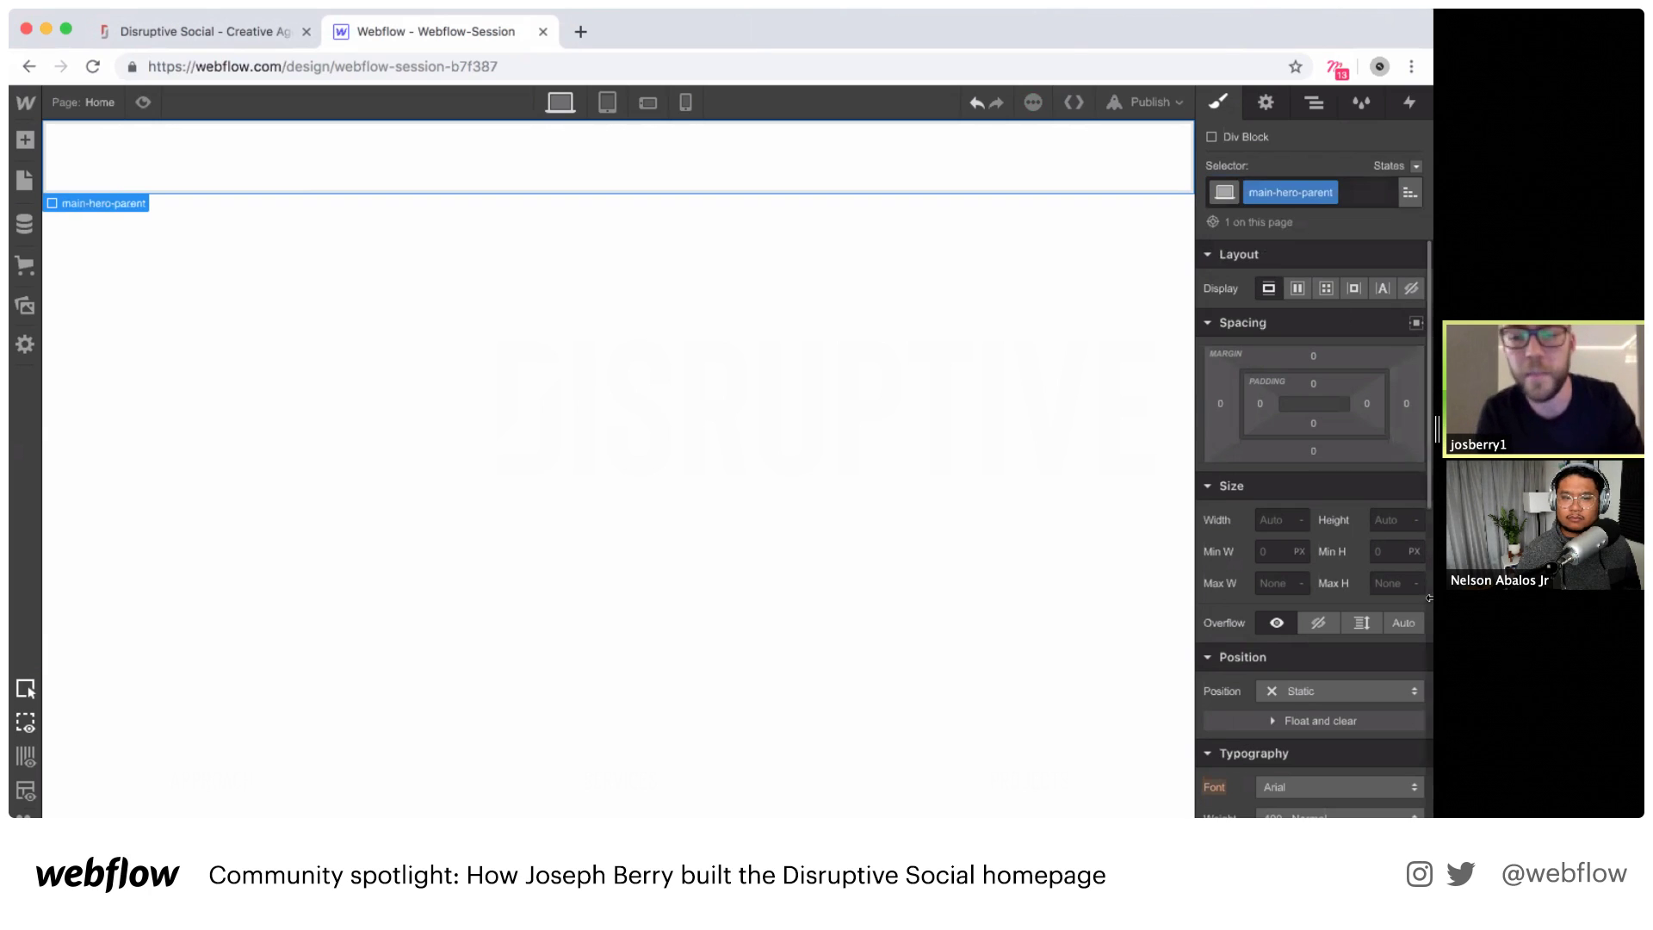
# Step: Size main-hero-parent to 100% width and 100vh height, and set its position to Relative
pyautogui.click(1281, 519)
pyautogui.write('100%')
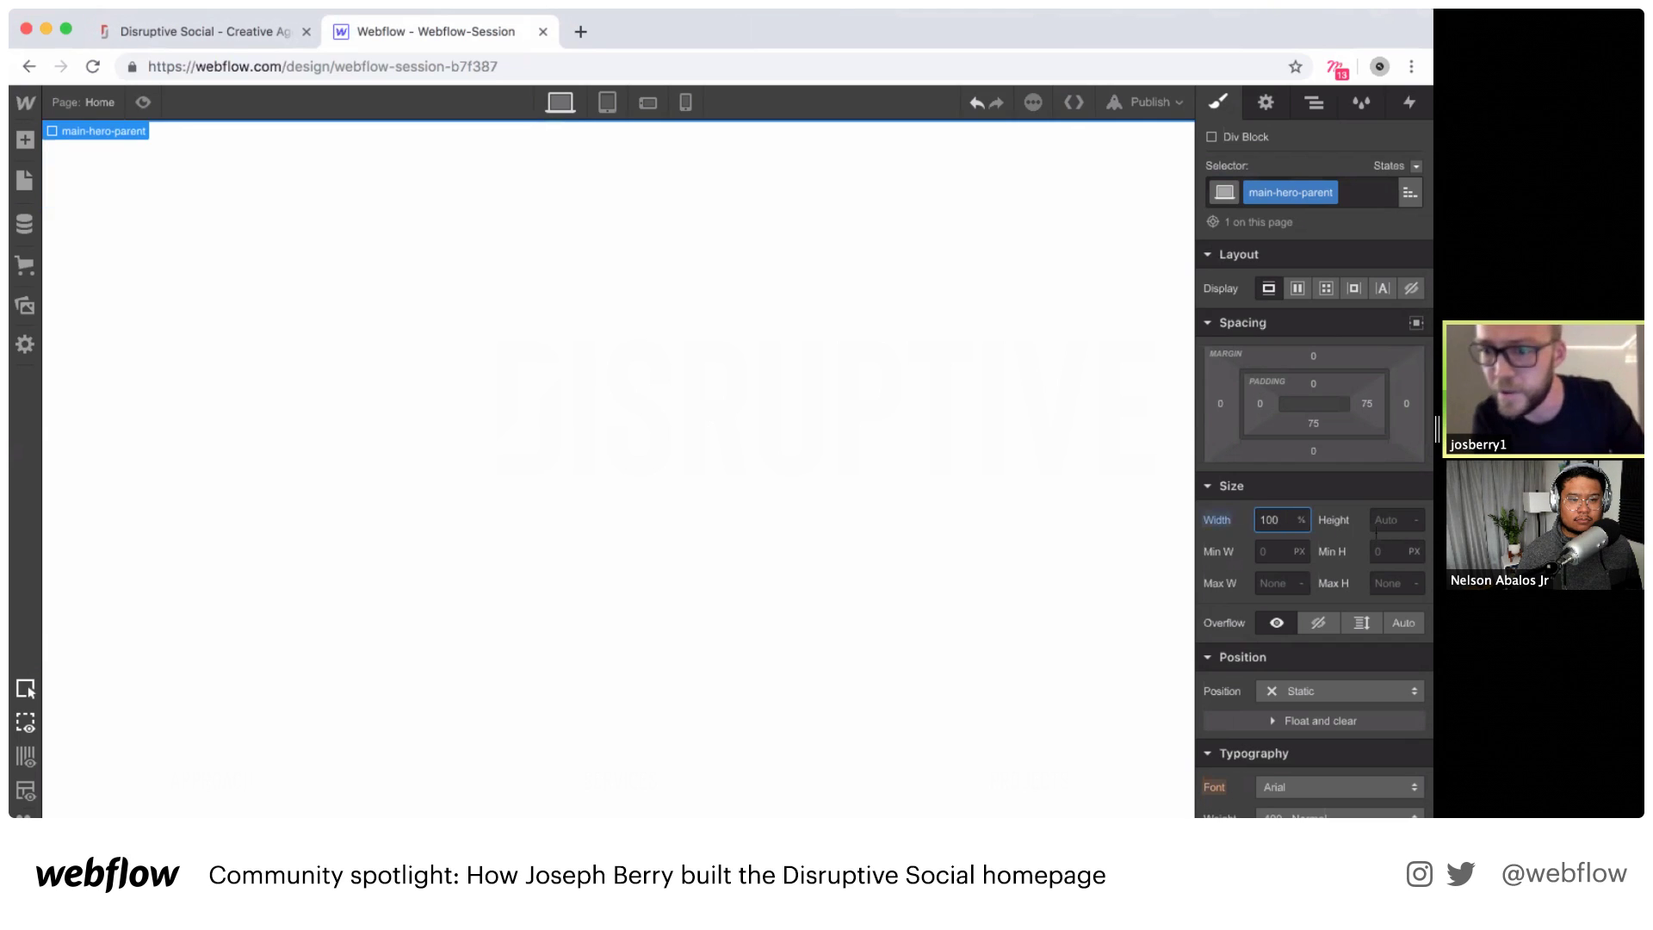
pyautogui.press('Tab')
pyautogui.write('100vh')
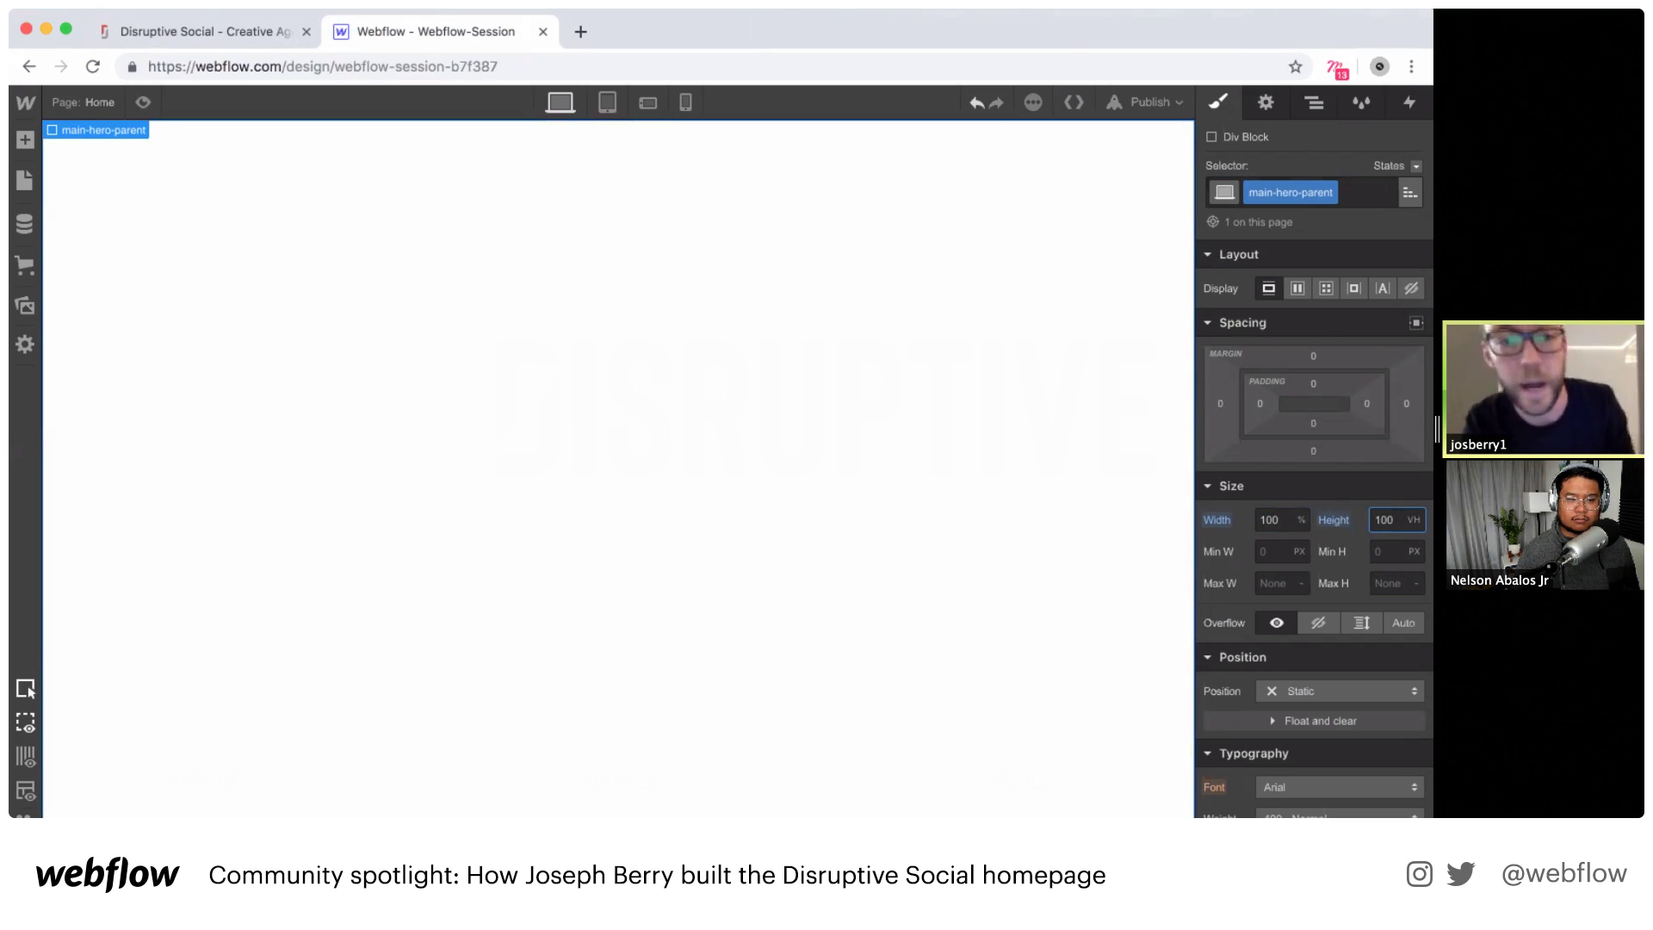
pyautogui.click(1309, 685)
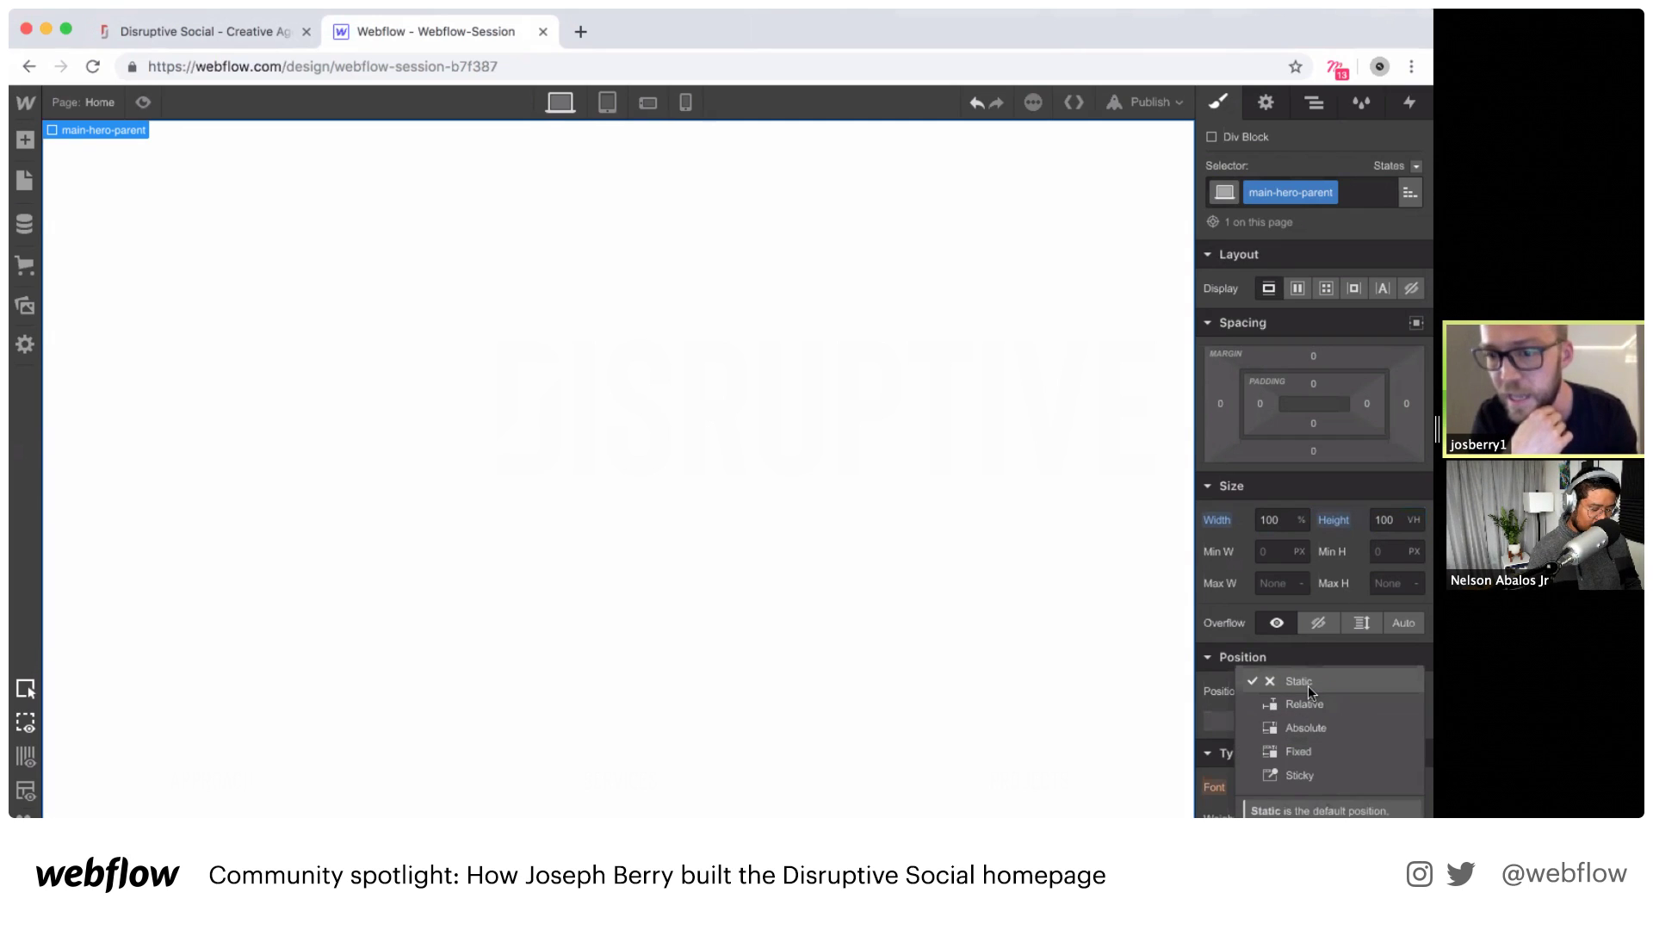
pyautogui.click(1303, 699)
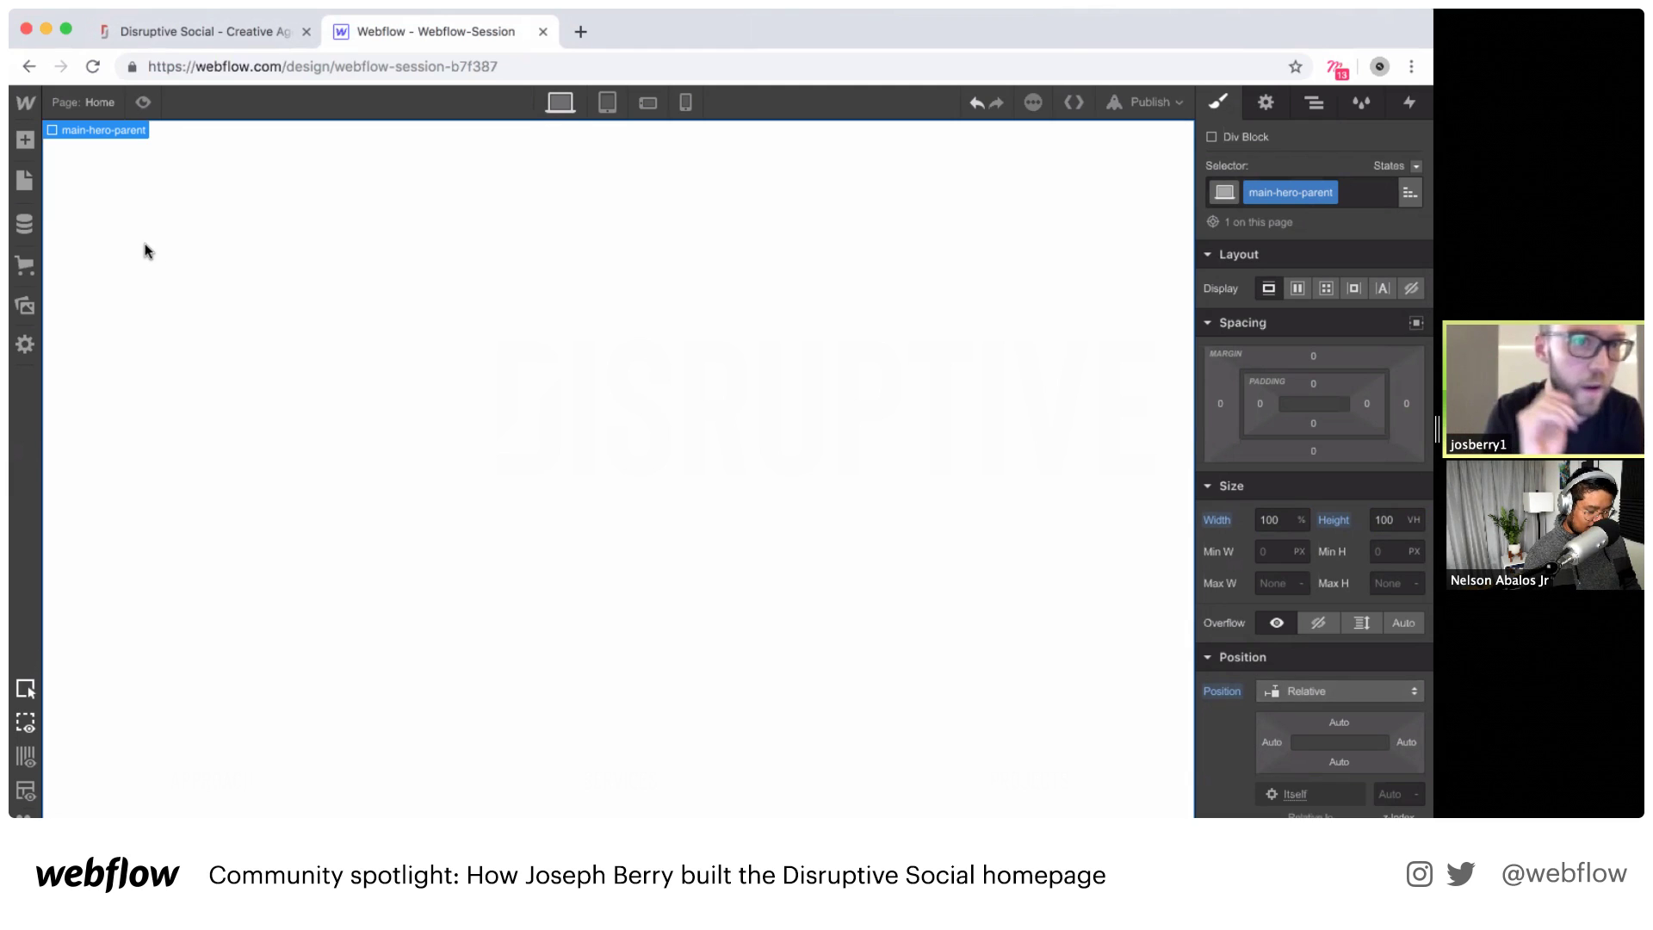
# Step: Add a div block inside main-hero-parent and give it the new class col-child
pyautogui.click(236, 32)
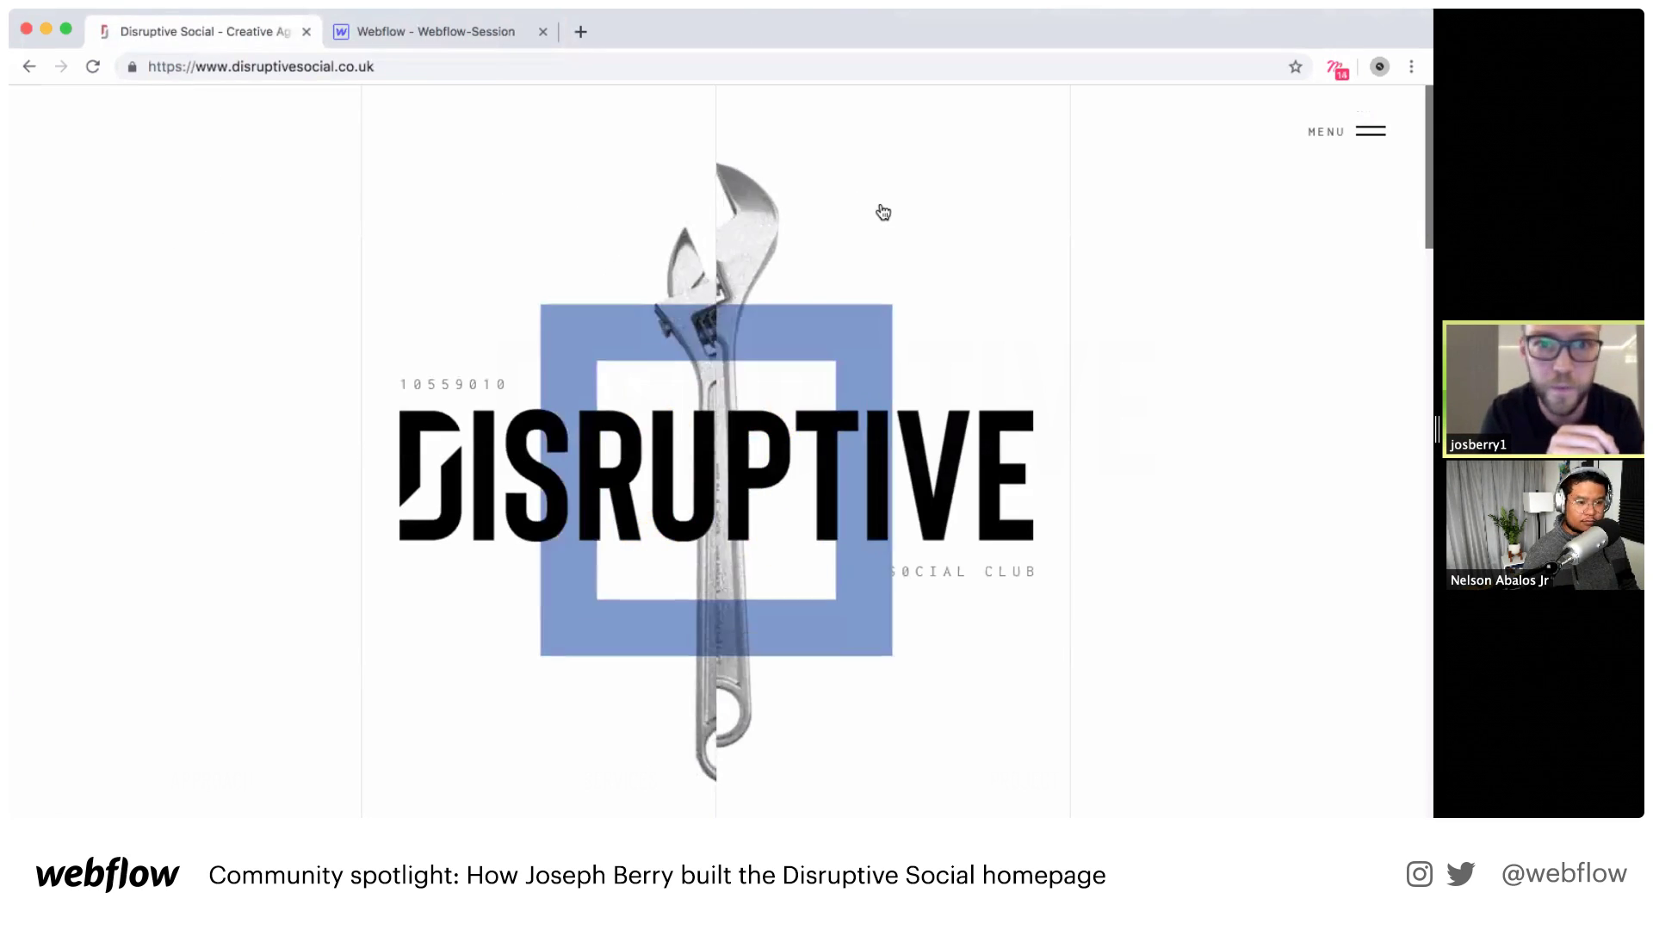
pyautogui.click(359, 31)
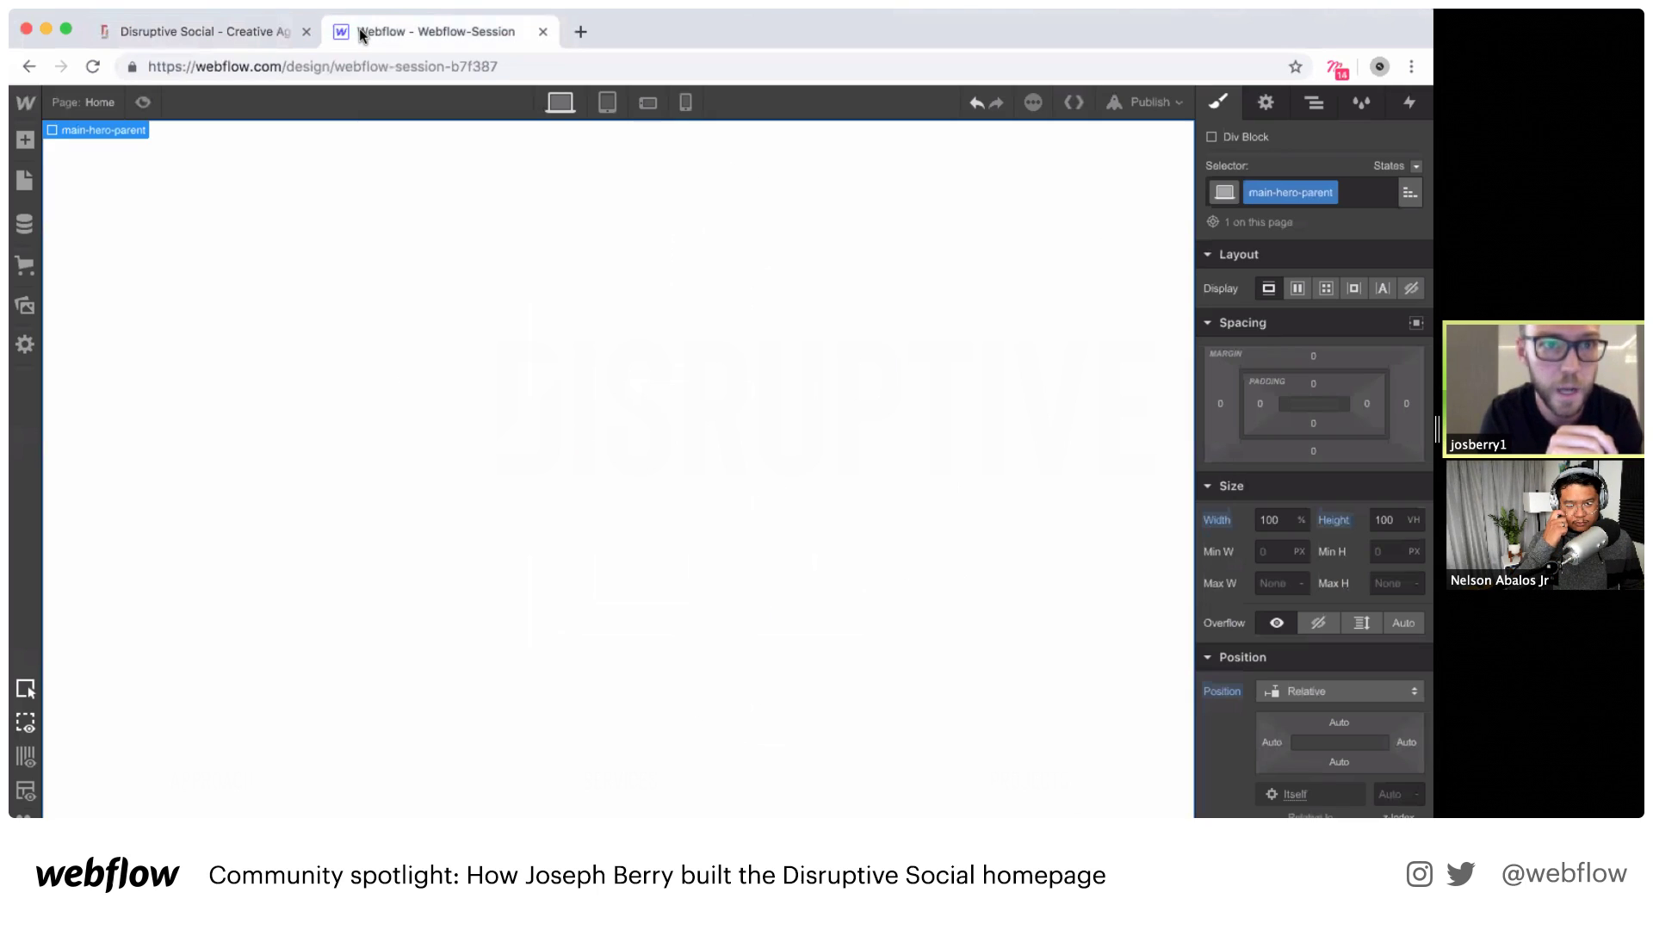
pyautogui.click(25, 140)
pyautogui.moveTo(368, 409); pyautogui.dragTo(402, 393)
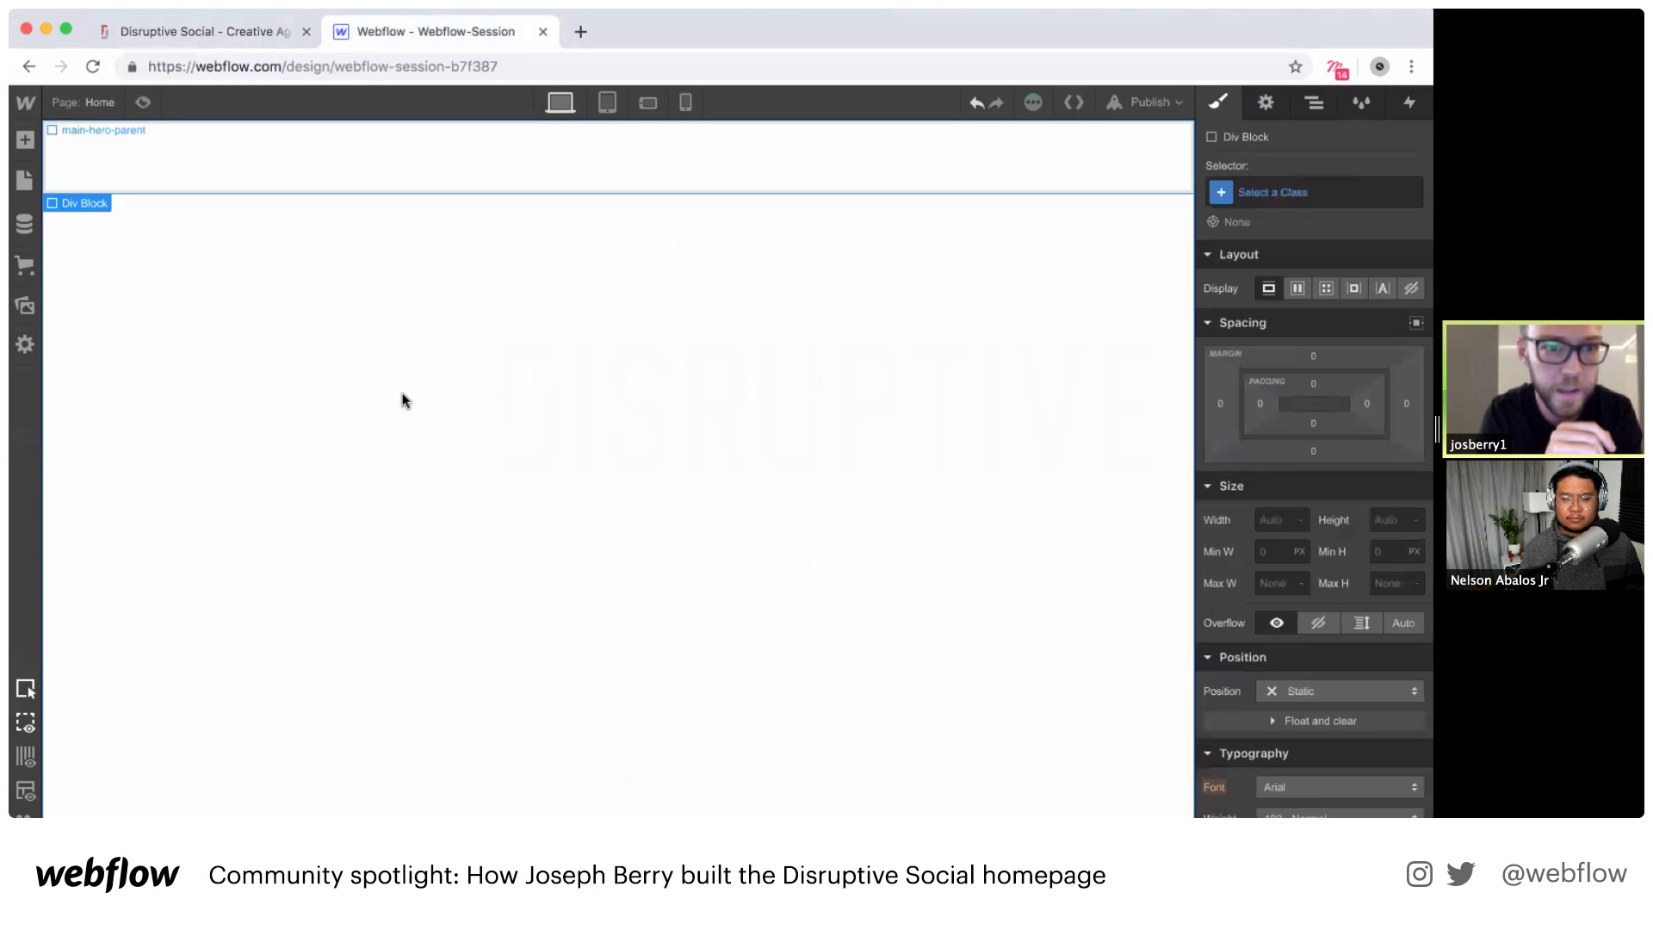
pyautogui.click(1315, 203)
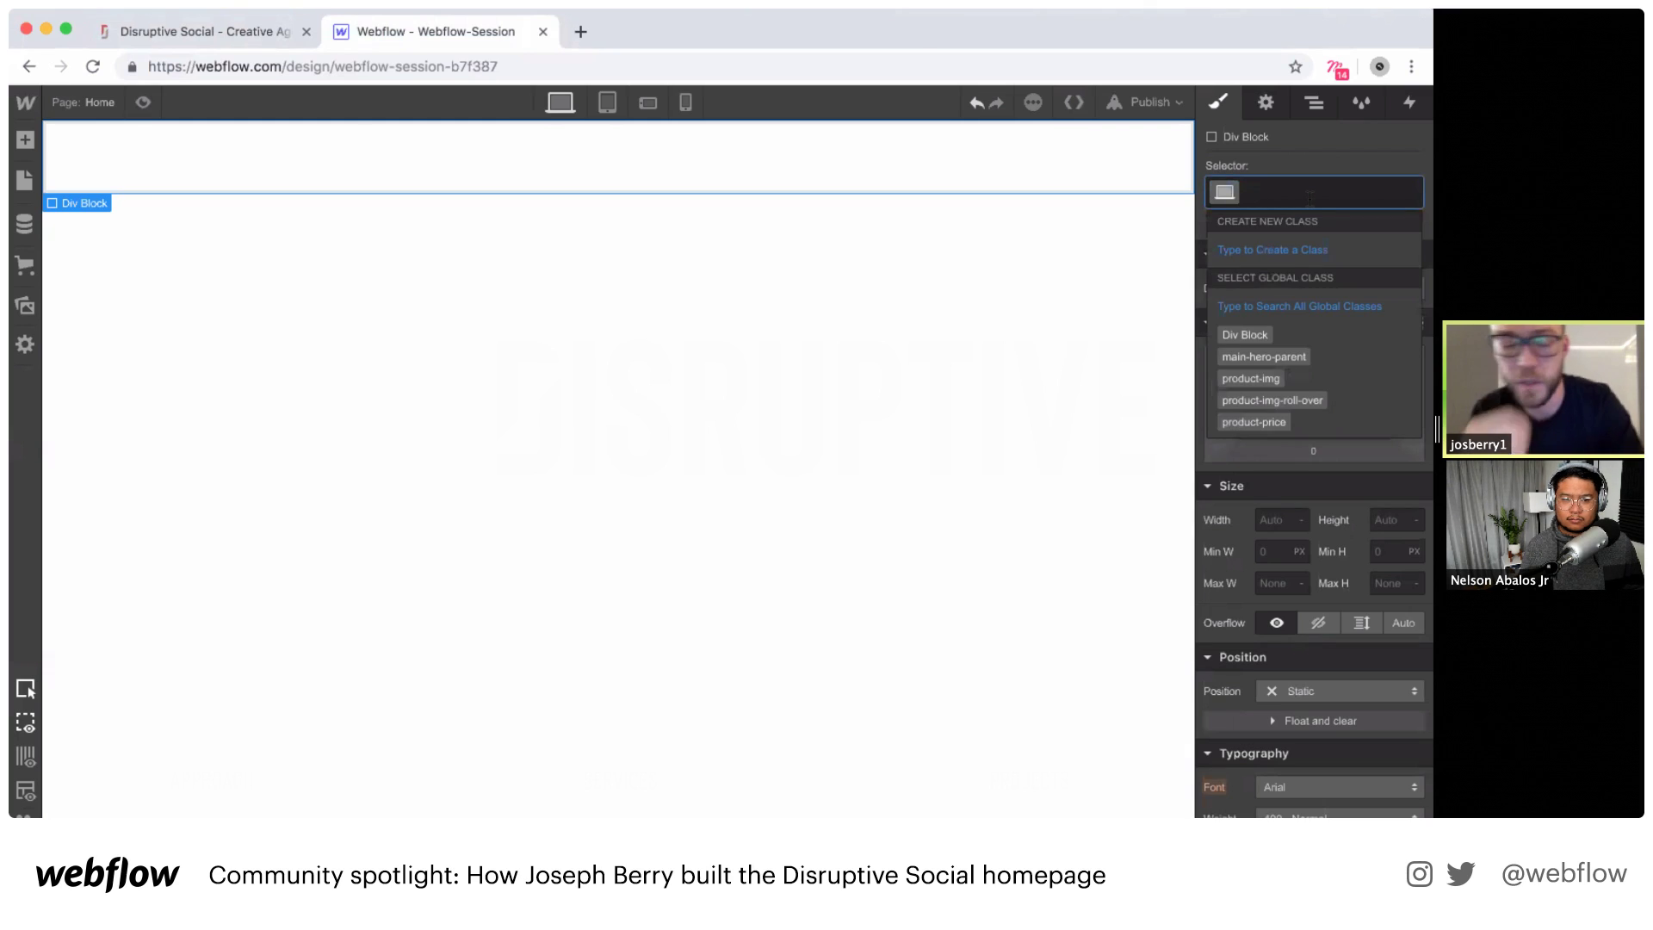
pyautogui.write('col-child')
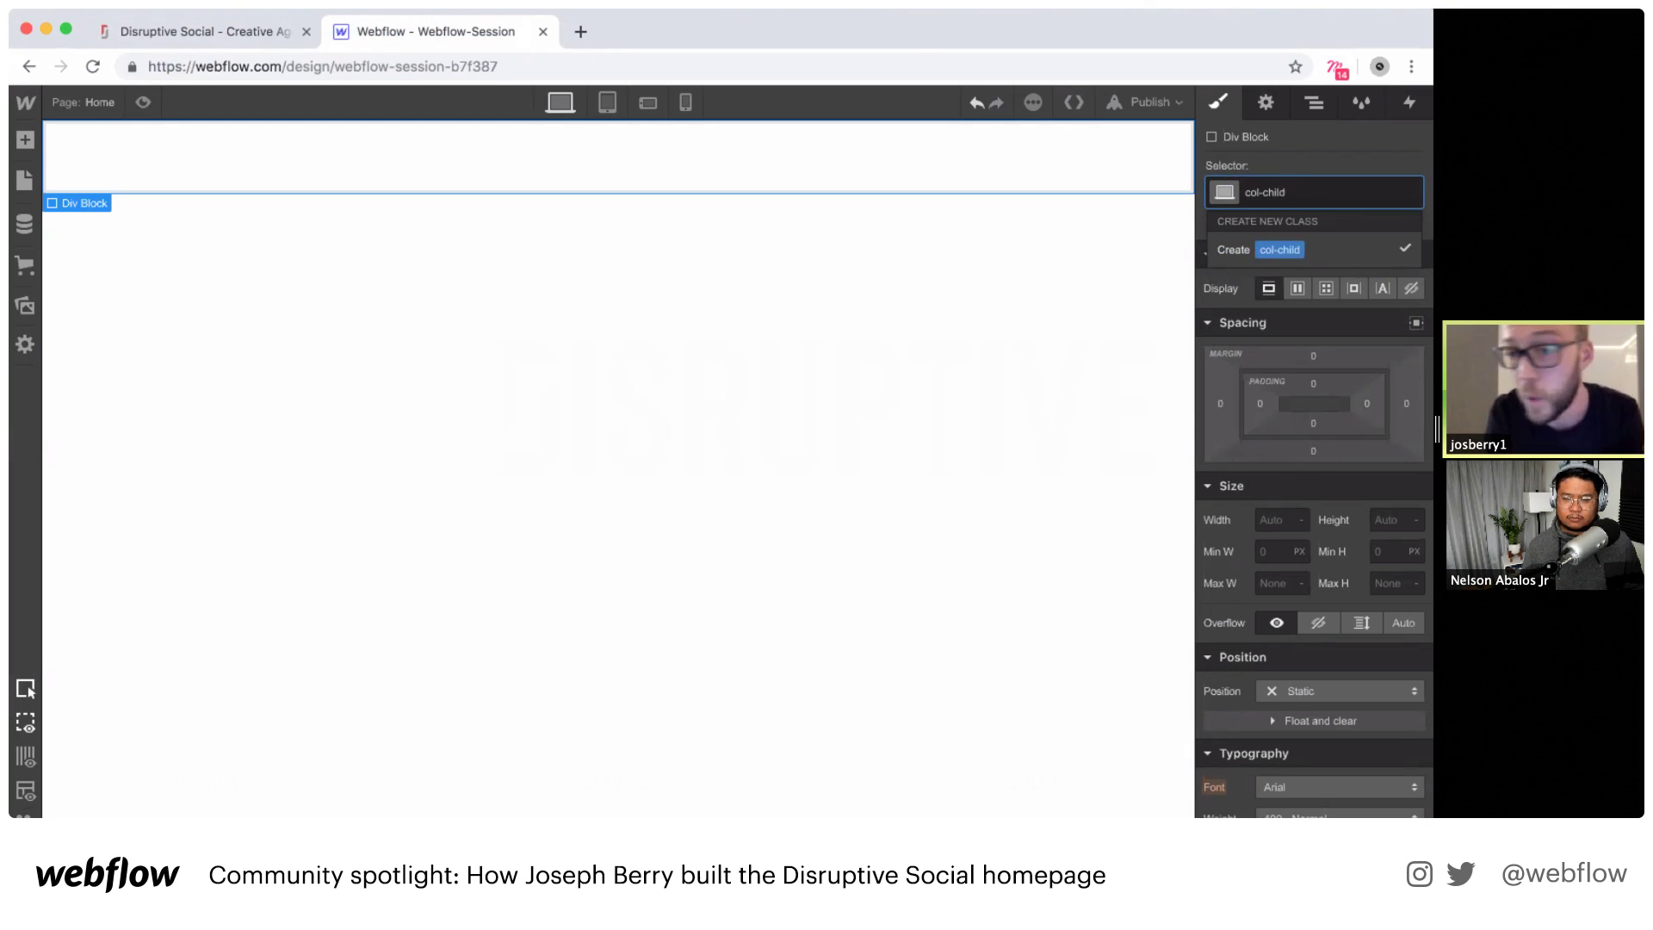
pyautogui.press('Return')
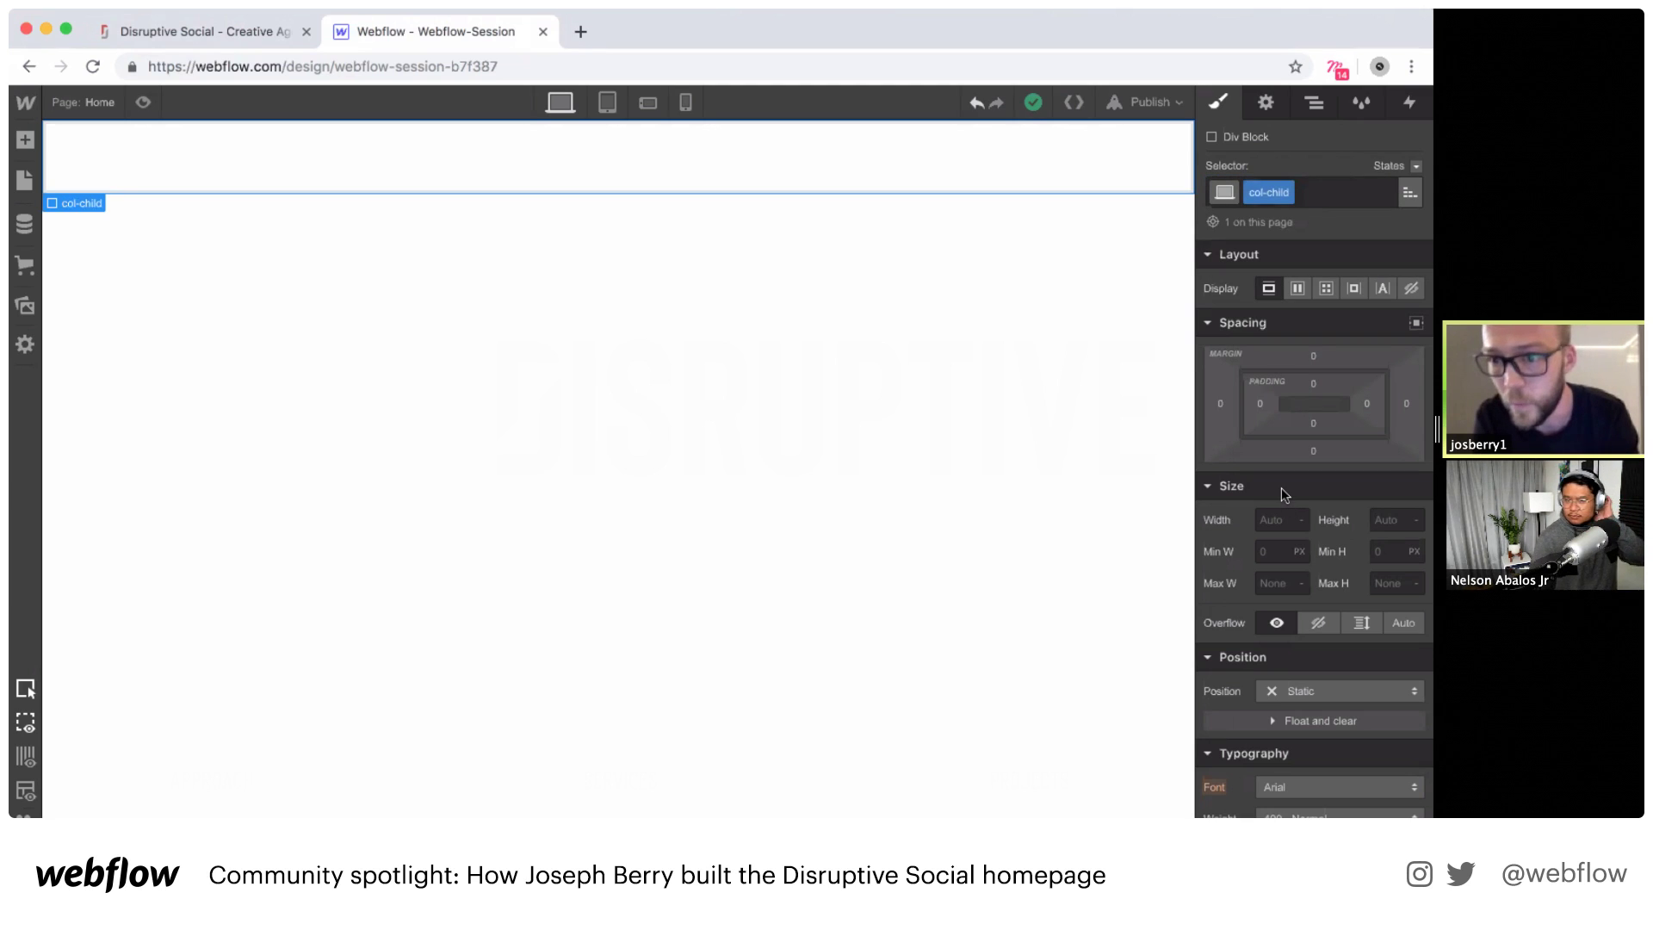
# Step: Set main-hero-parent to a flex layout and make its col-child grow to fill the available space
pyautogui.click(924, 381)
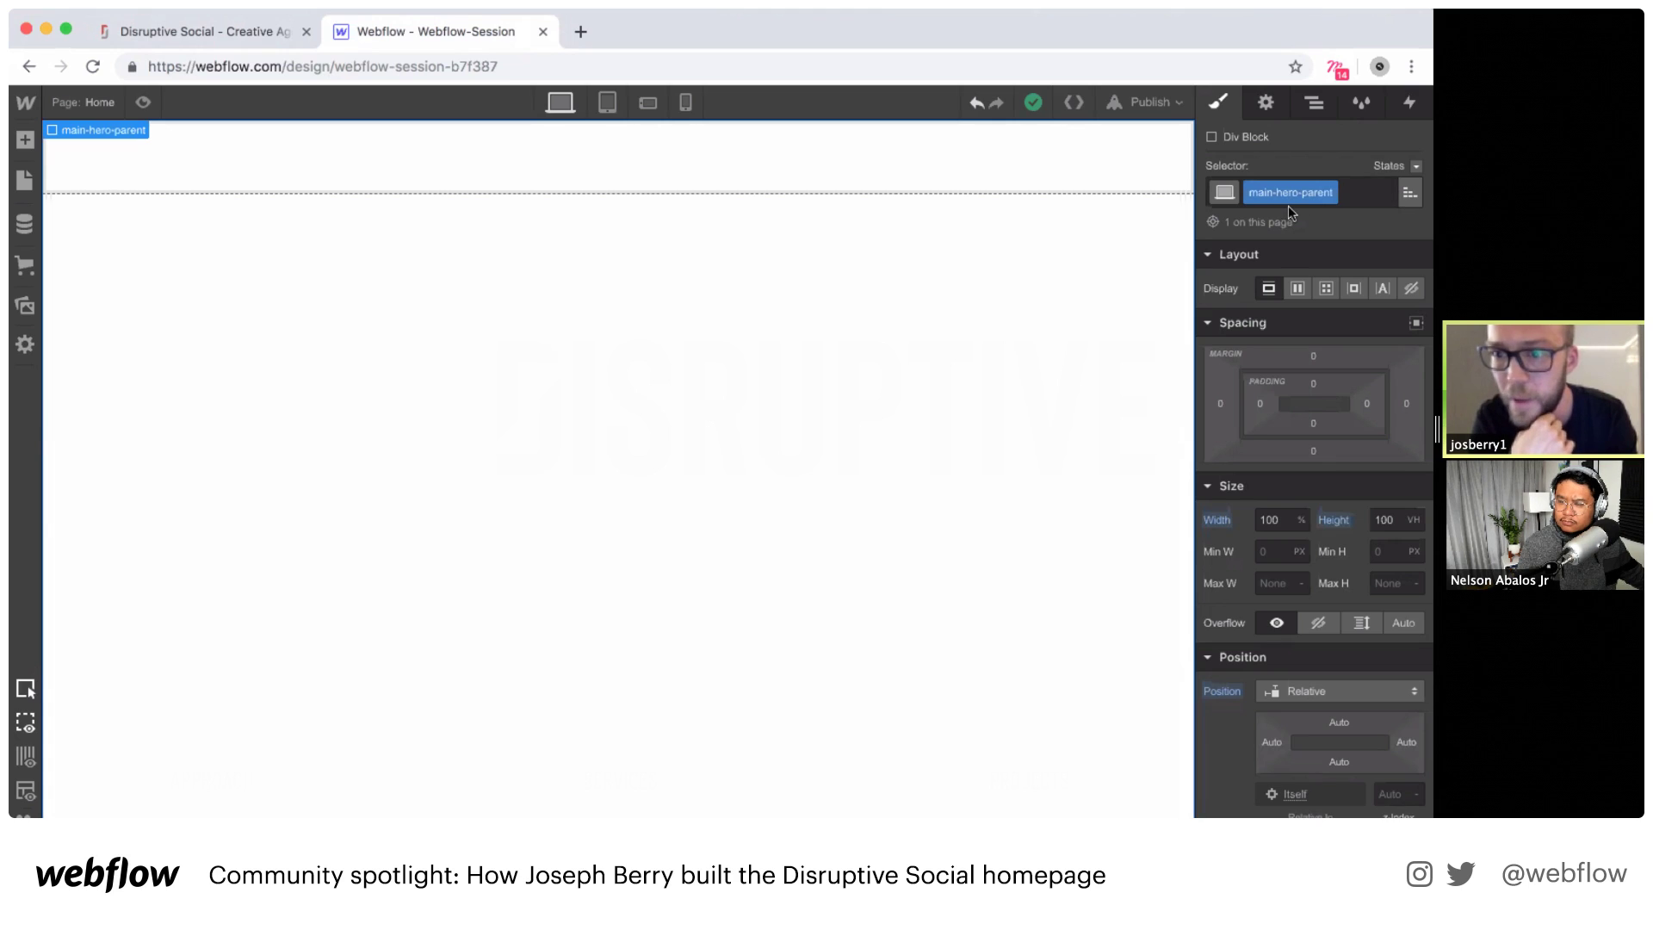
pyautogui.click(1298, 288)
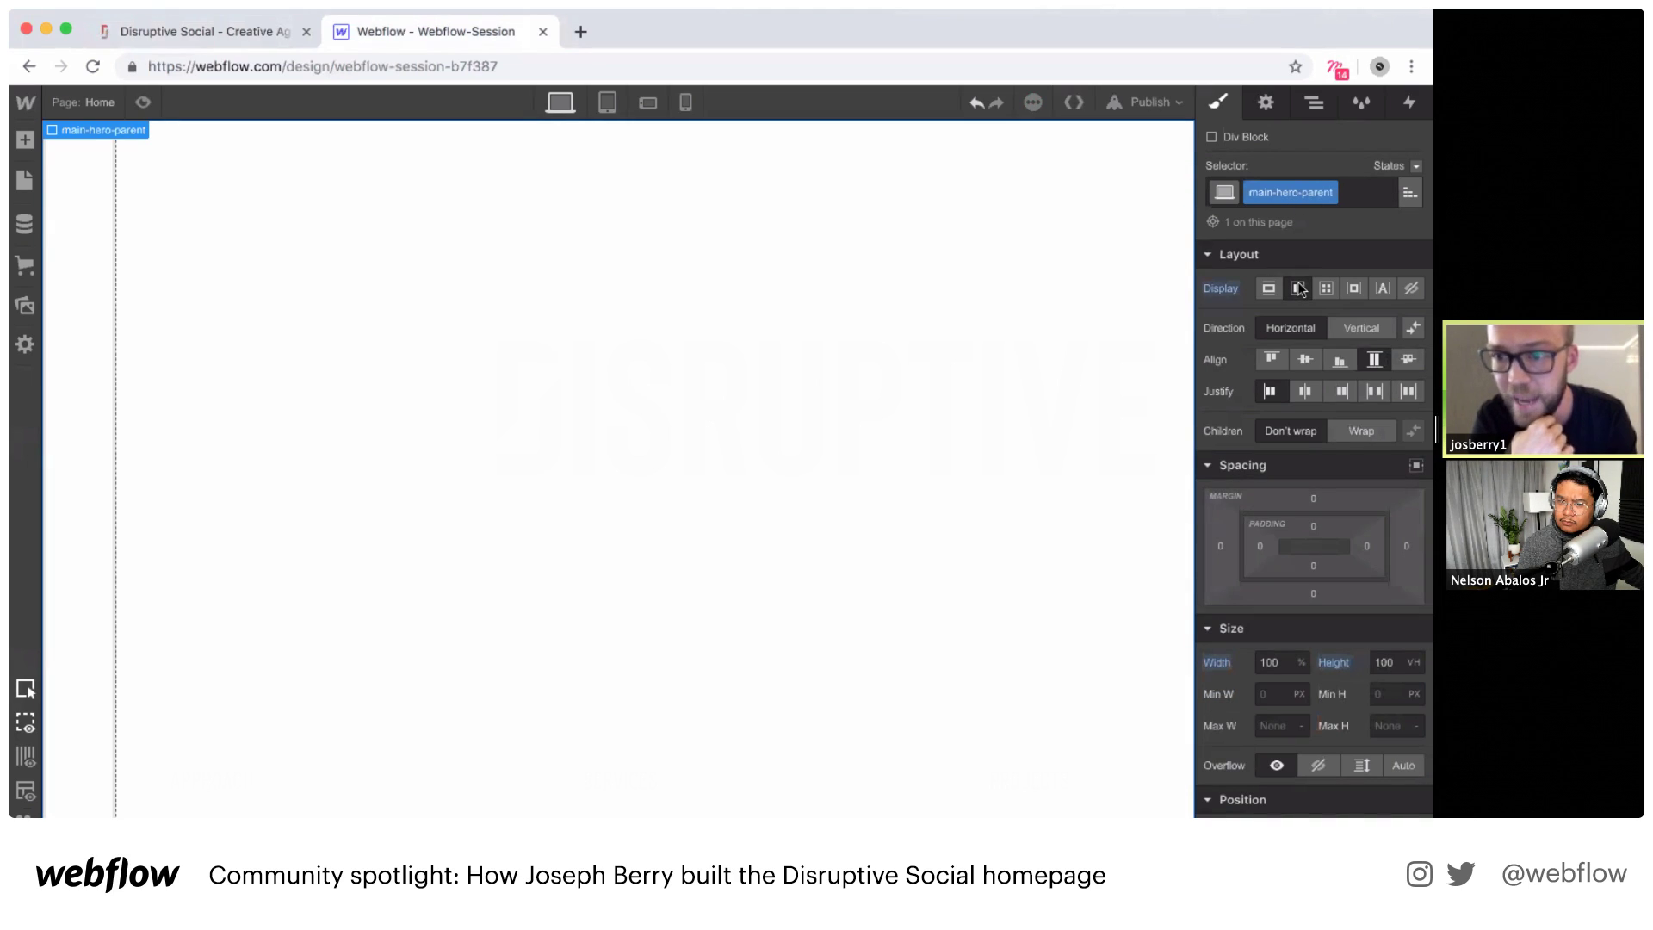
pyautogui.click(103, 252)
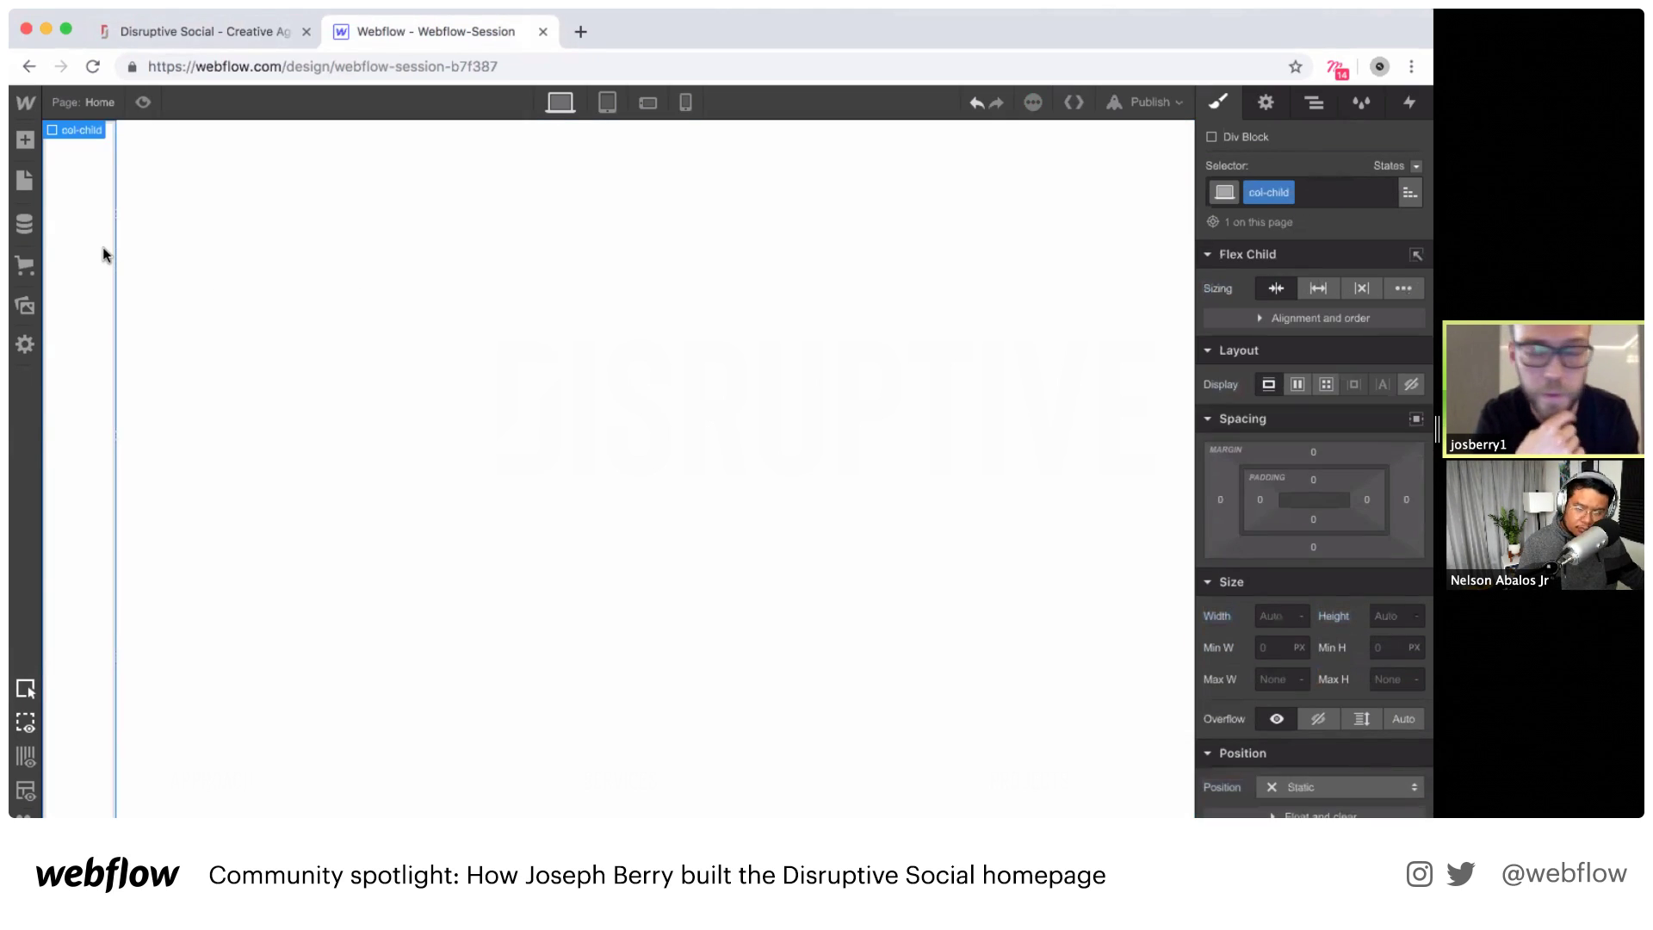
pyautogui.click(1316, 288)
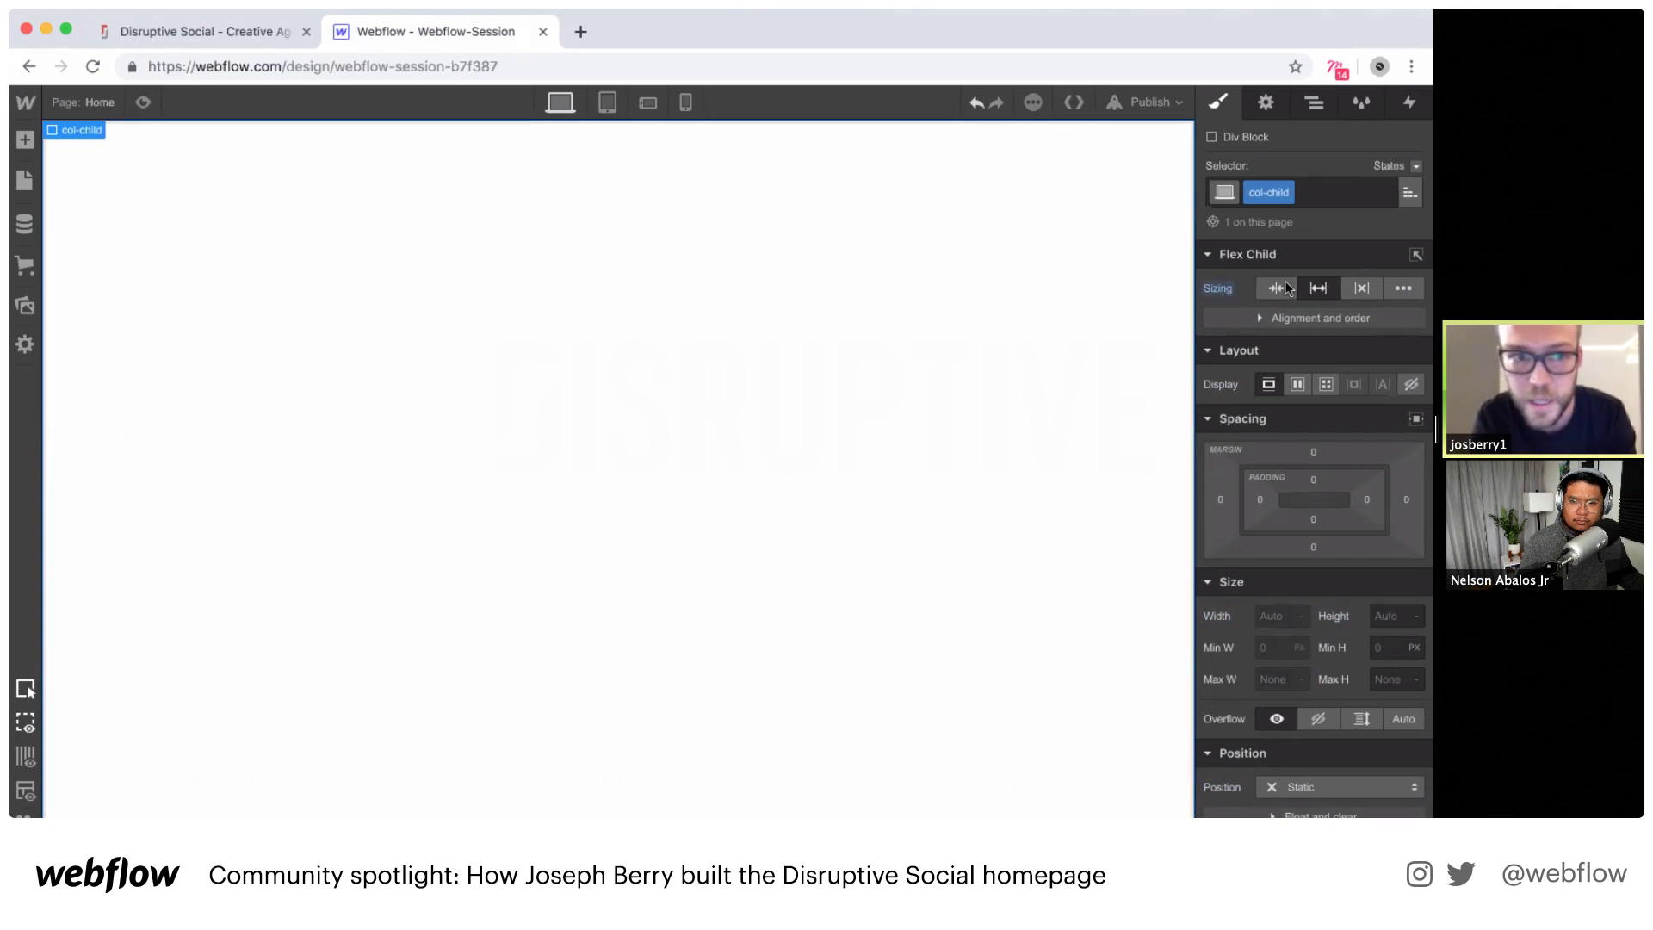
# Step: Paste three more copies of the col-child block so main-hero-parent is split into four equal columns
pyautogui.press('super+v')
pyautogui.click(813, 242)
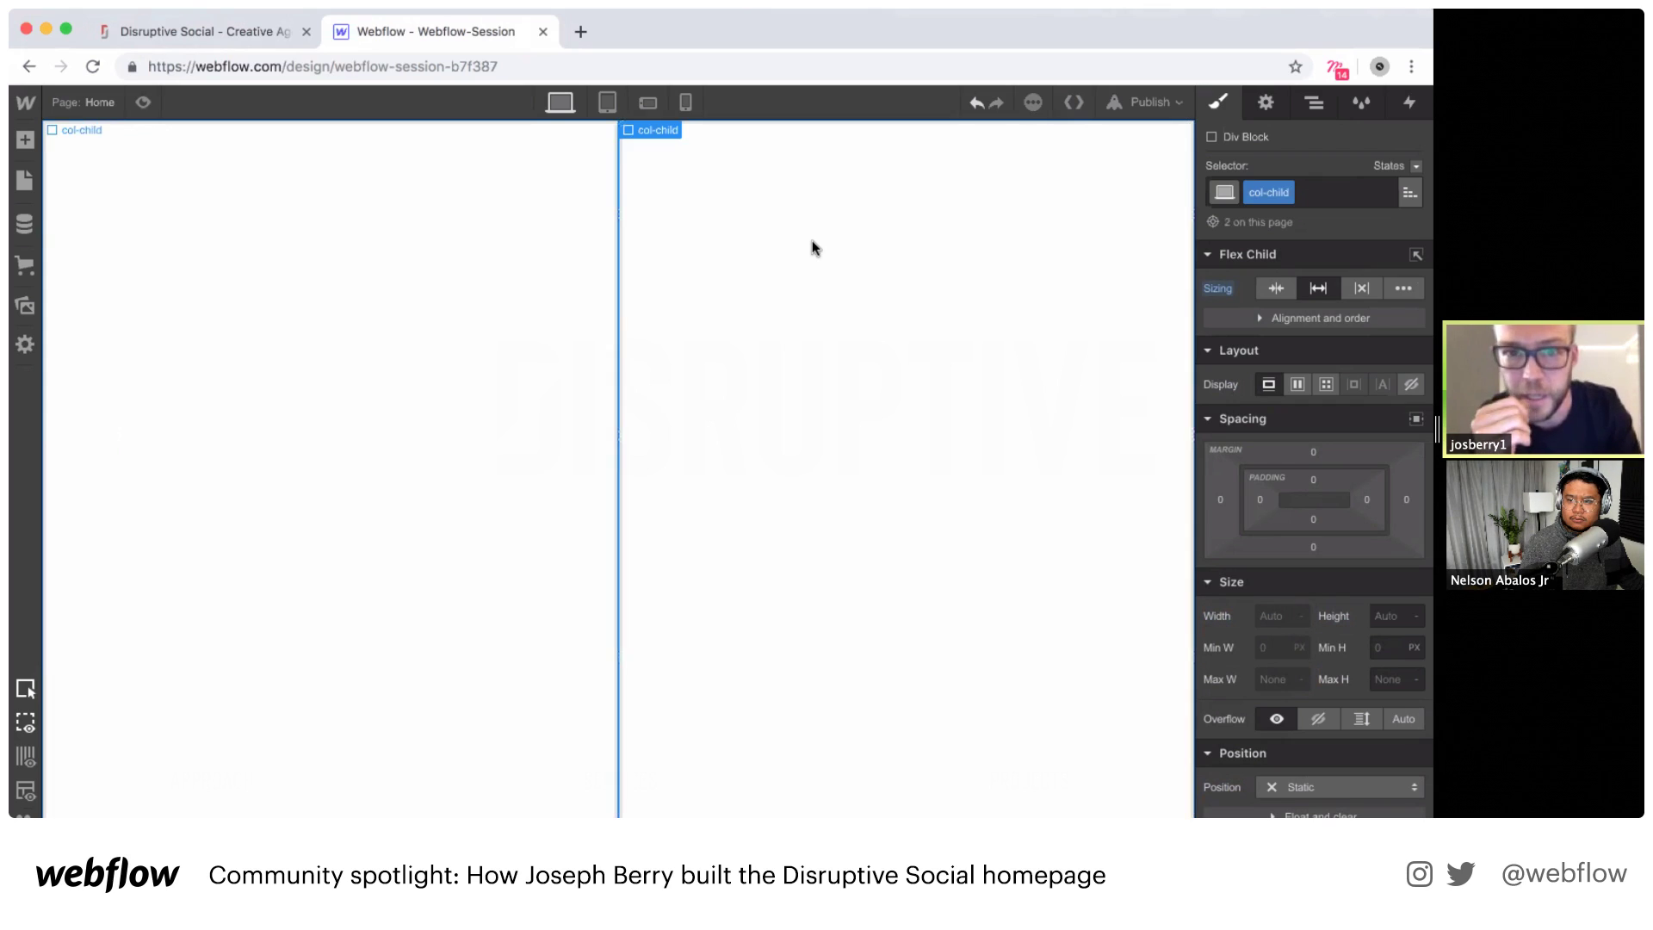
pyautogui.press('super+v')
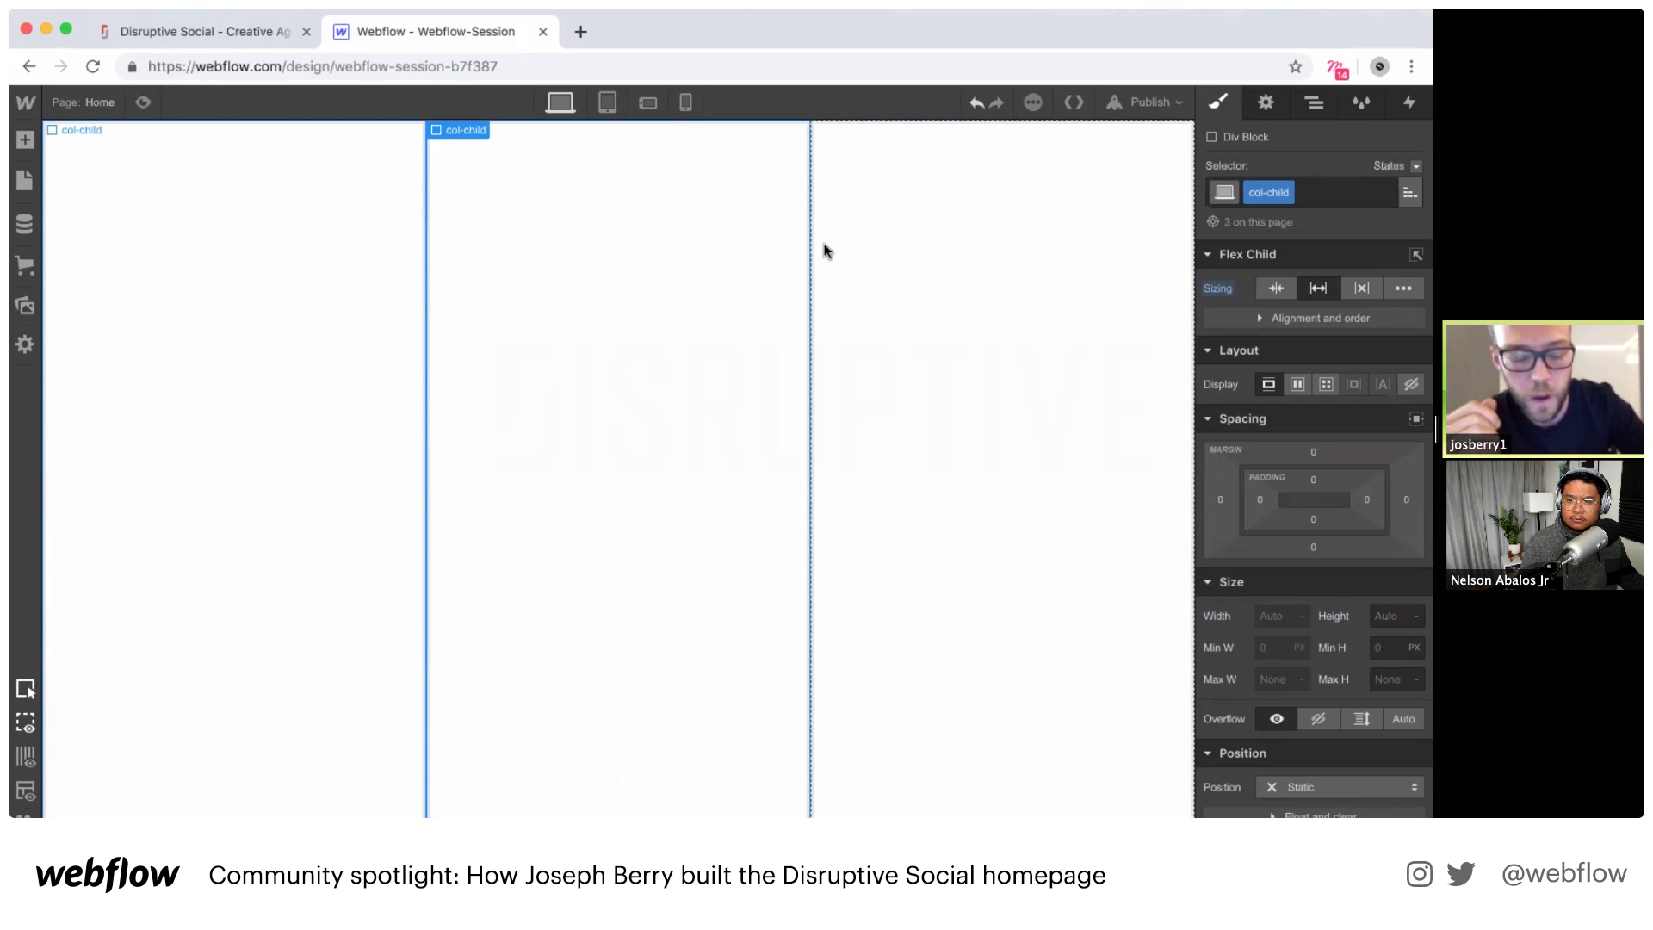
pyautogui.click(905, 263)
pyautogui.press('super+v')
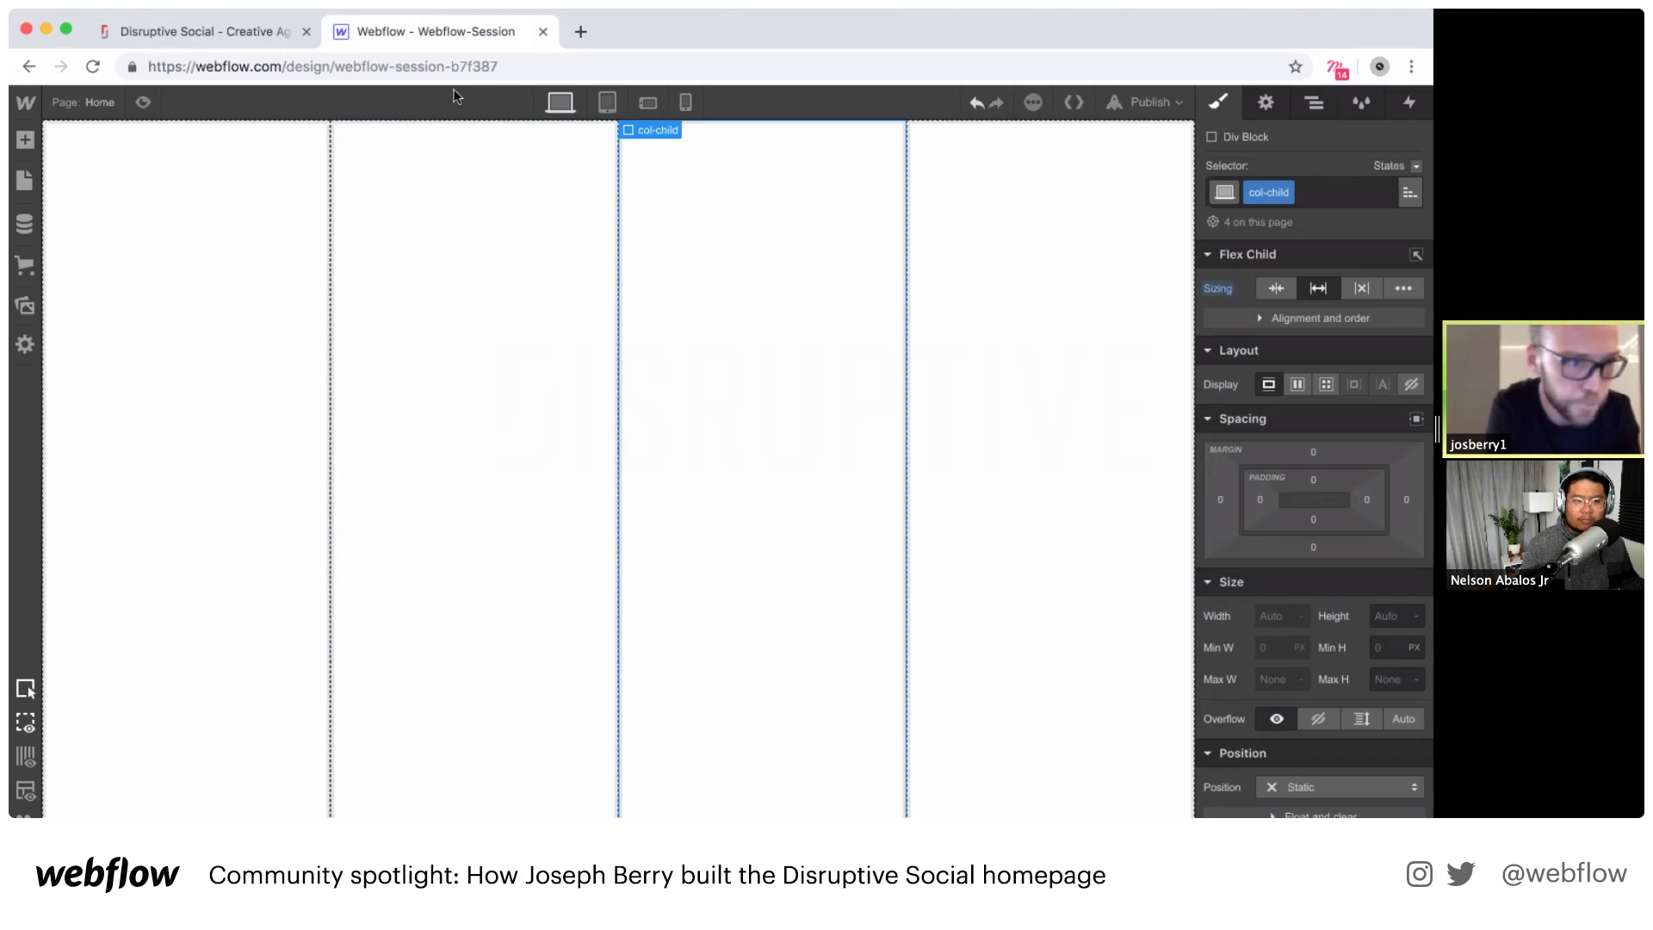
# Step: Check the column lines on the live Disruptive Social homepage and set the col-child class's position to Relative
pyautogui.click(191, 33)
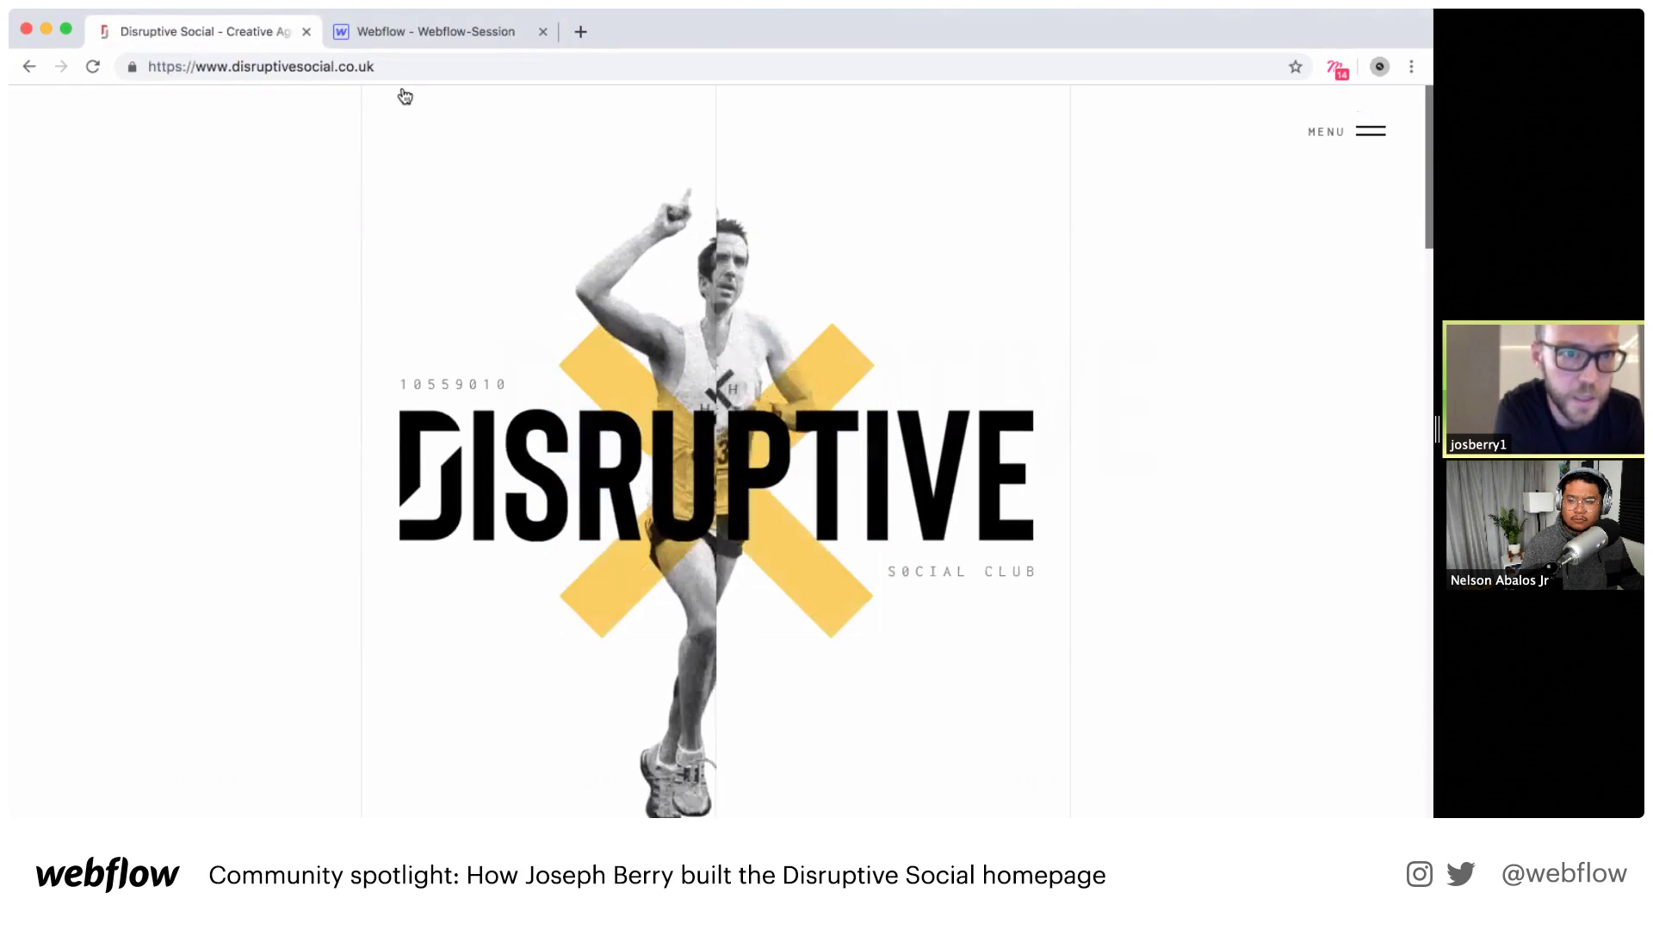
pyautogui.click(411, 34)
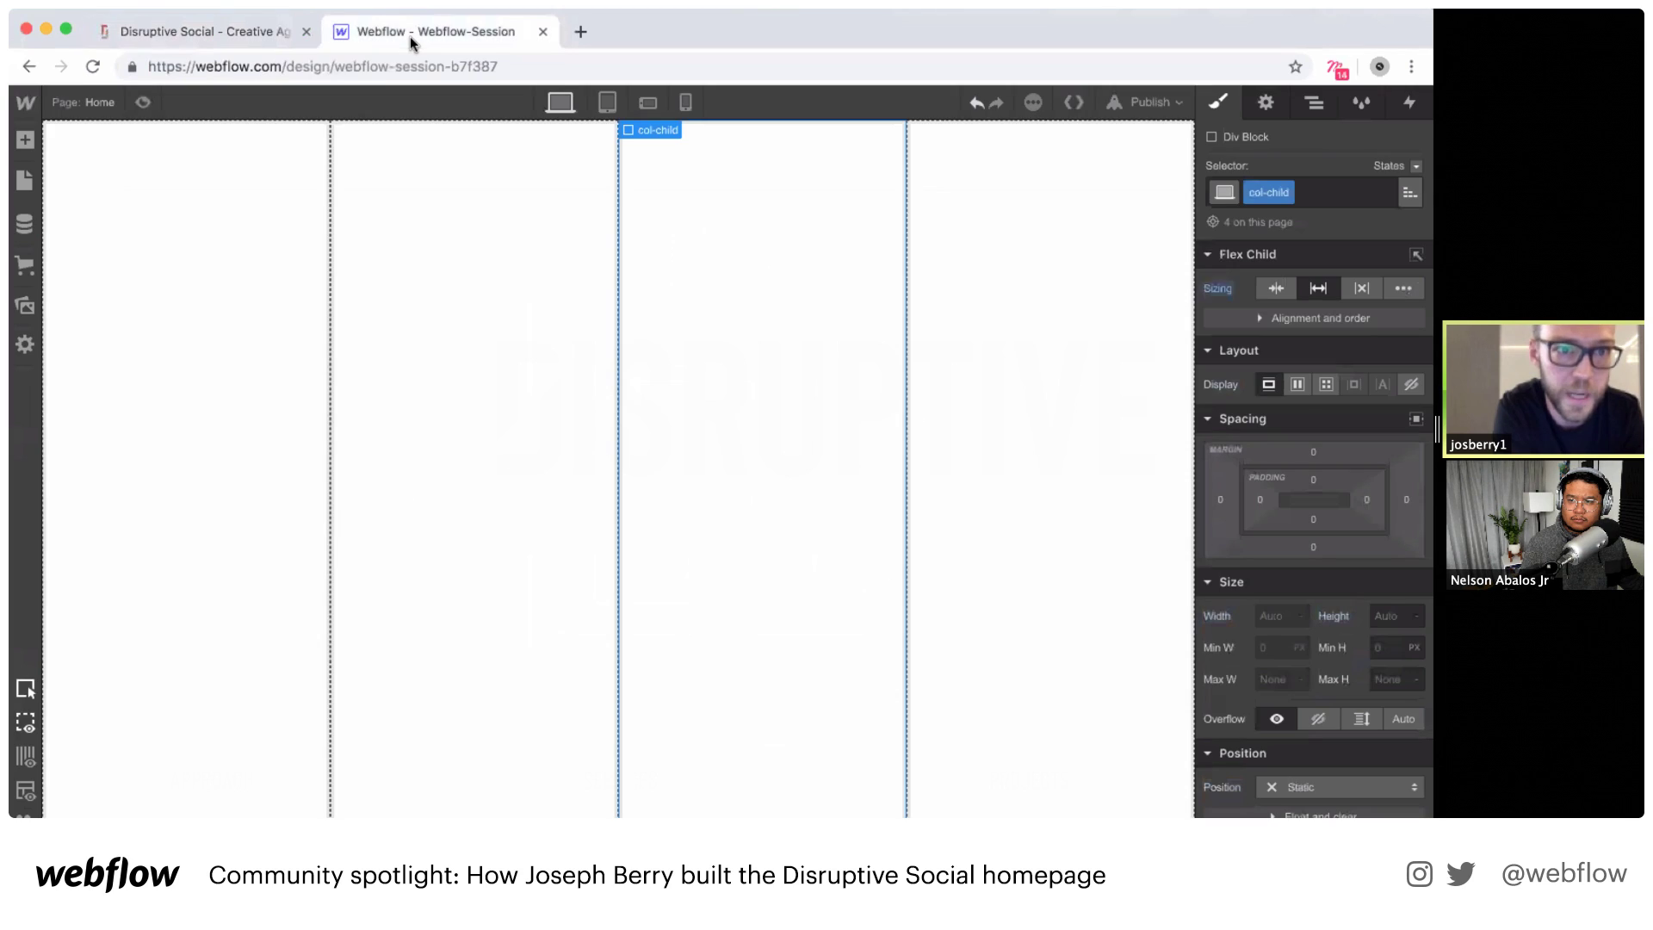
pyautogui.click(239, 231)
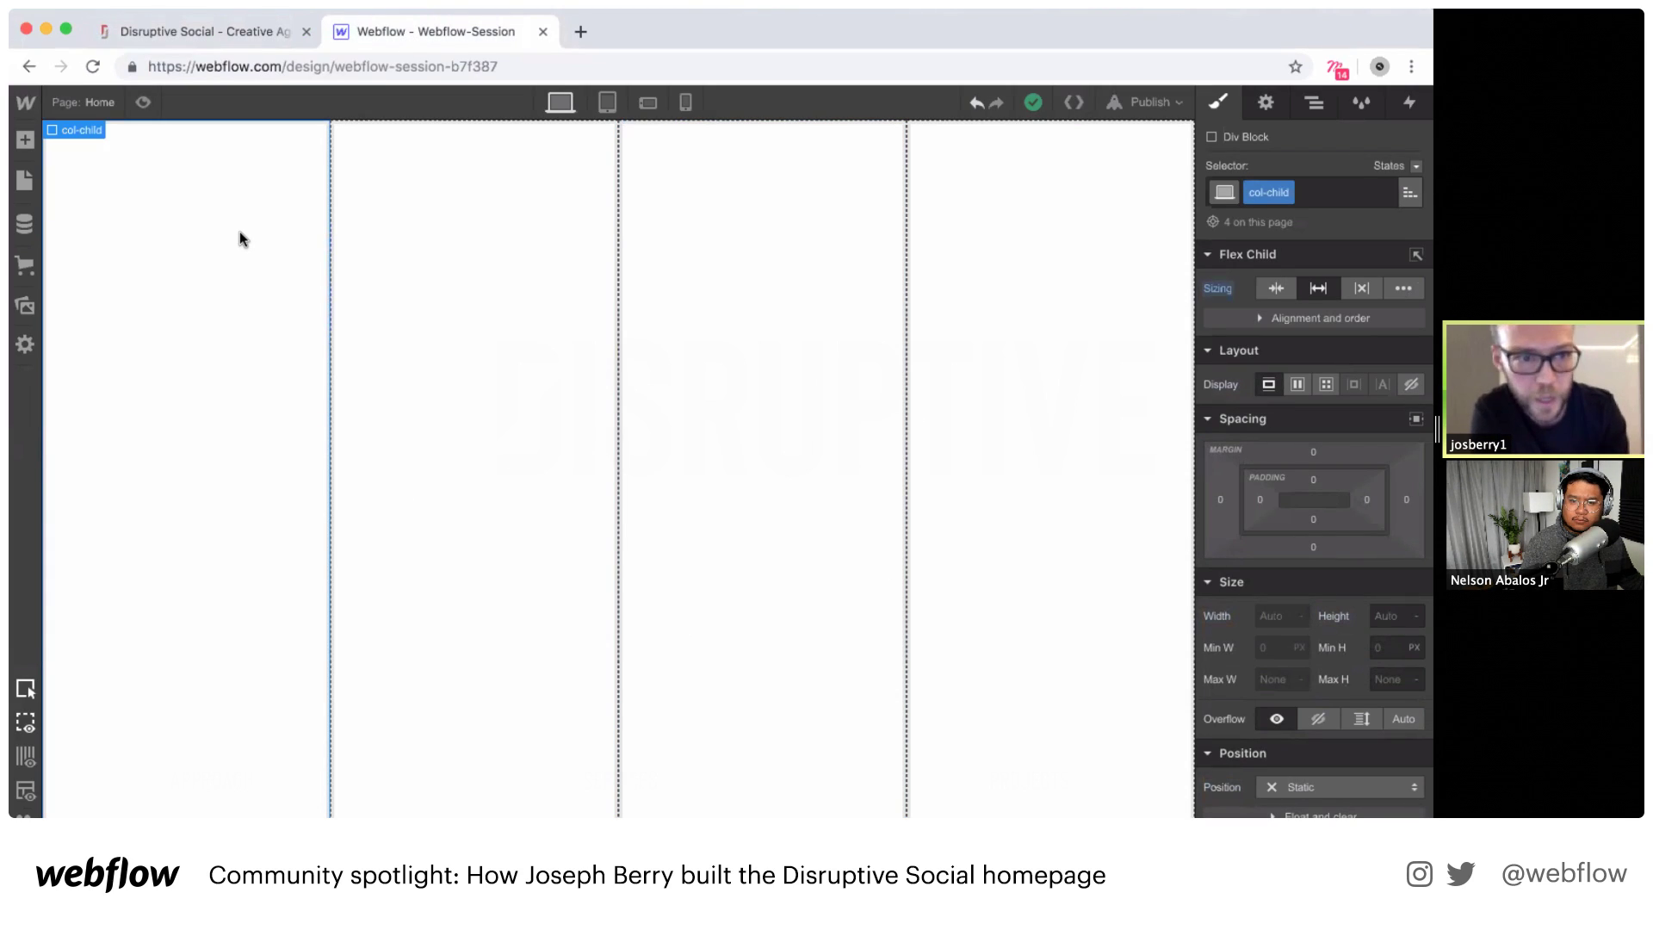
pyautogui.click(1326, 784)
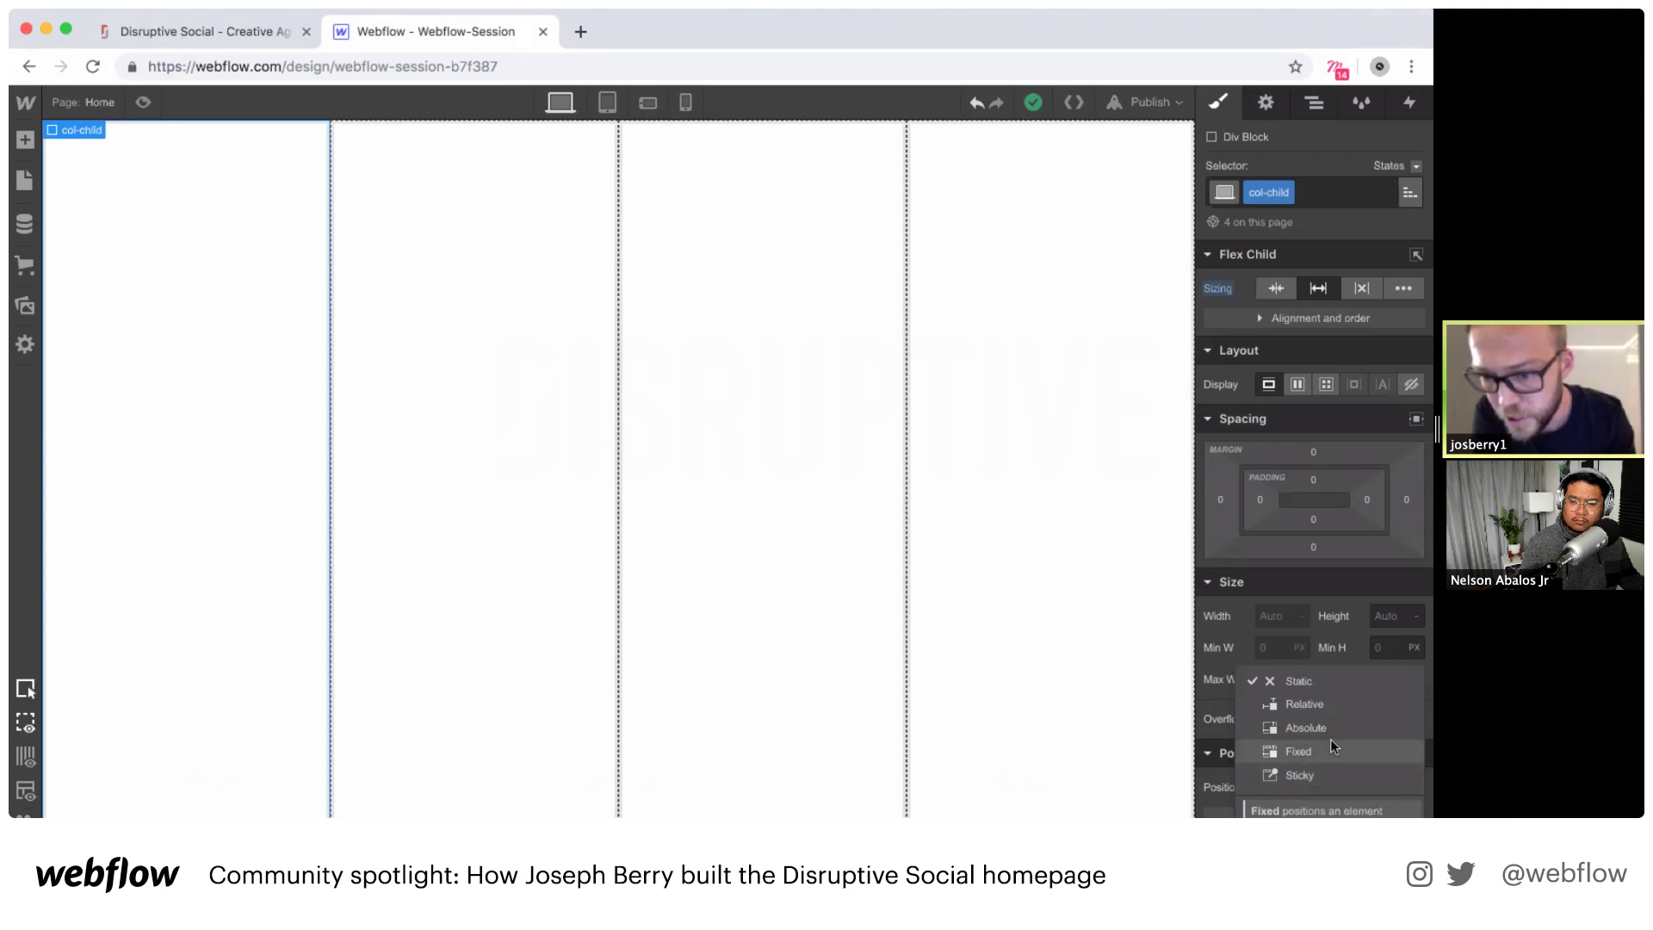
pyautogui.click(1304, 705)
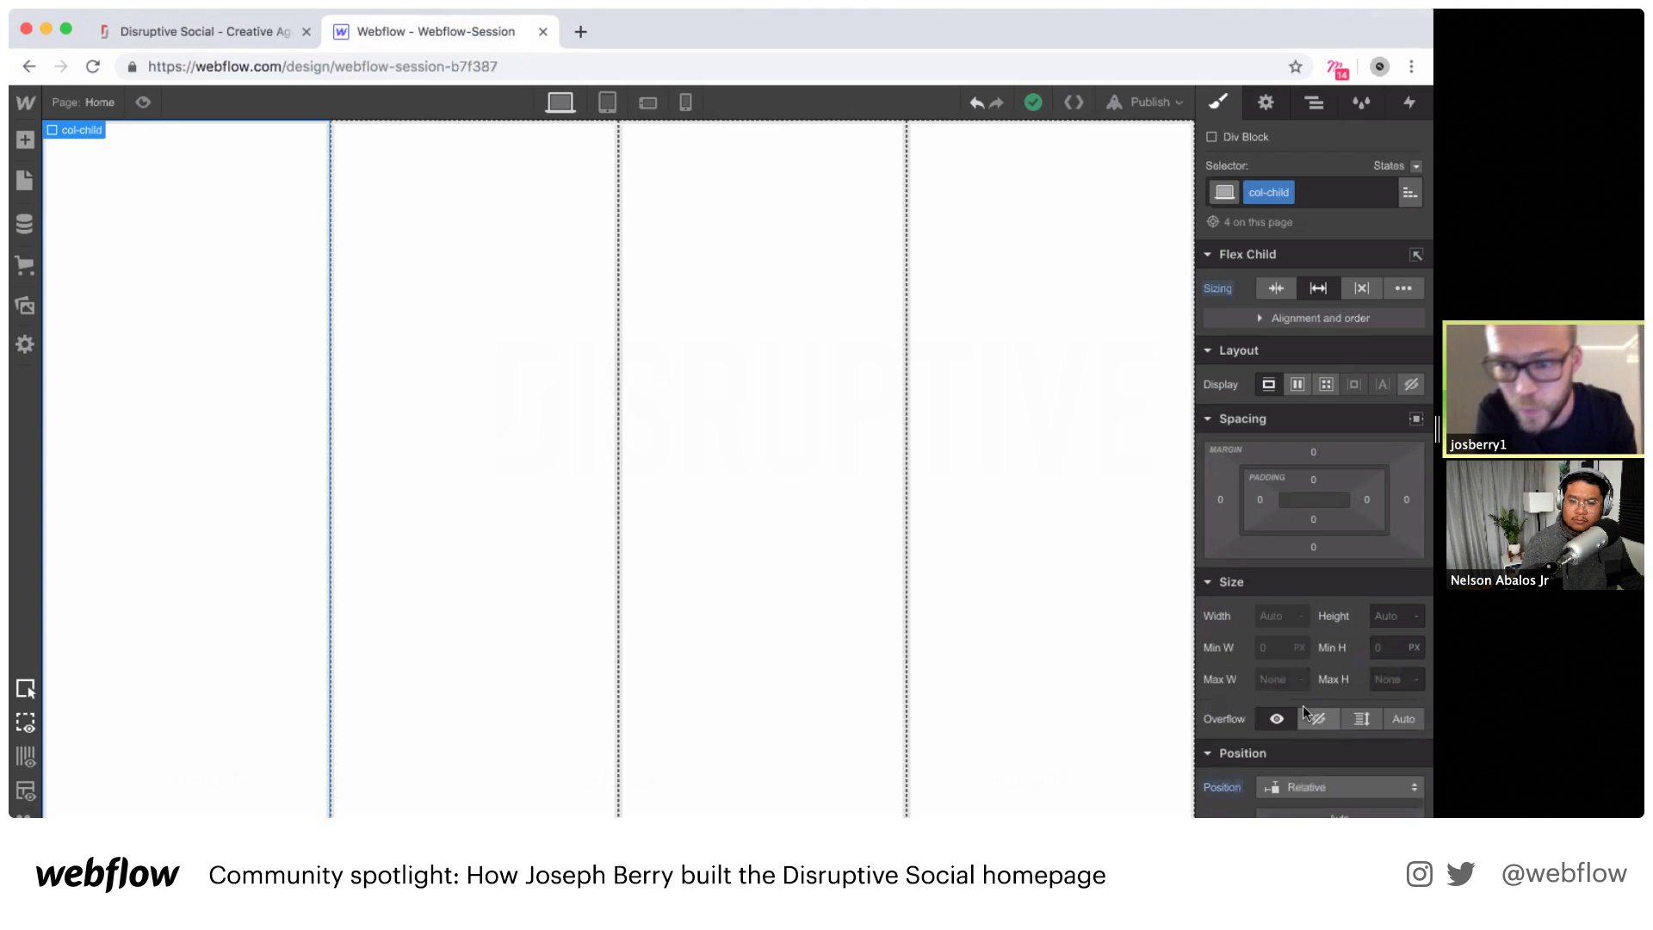
# Step: Add a div block inside the first column and give it the new class border-line
pyautogui.click(23, 146)
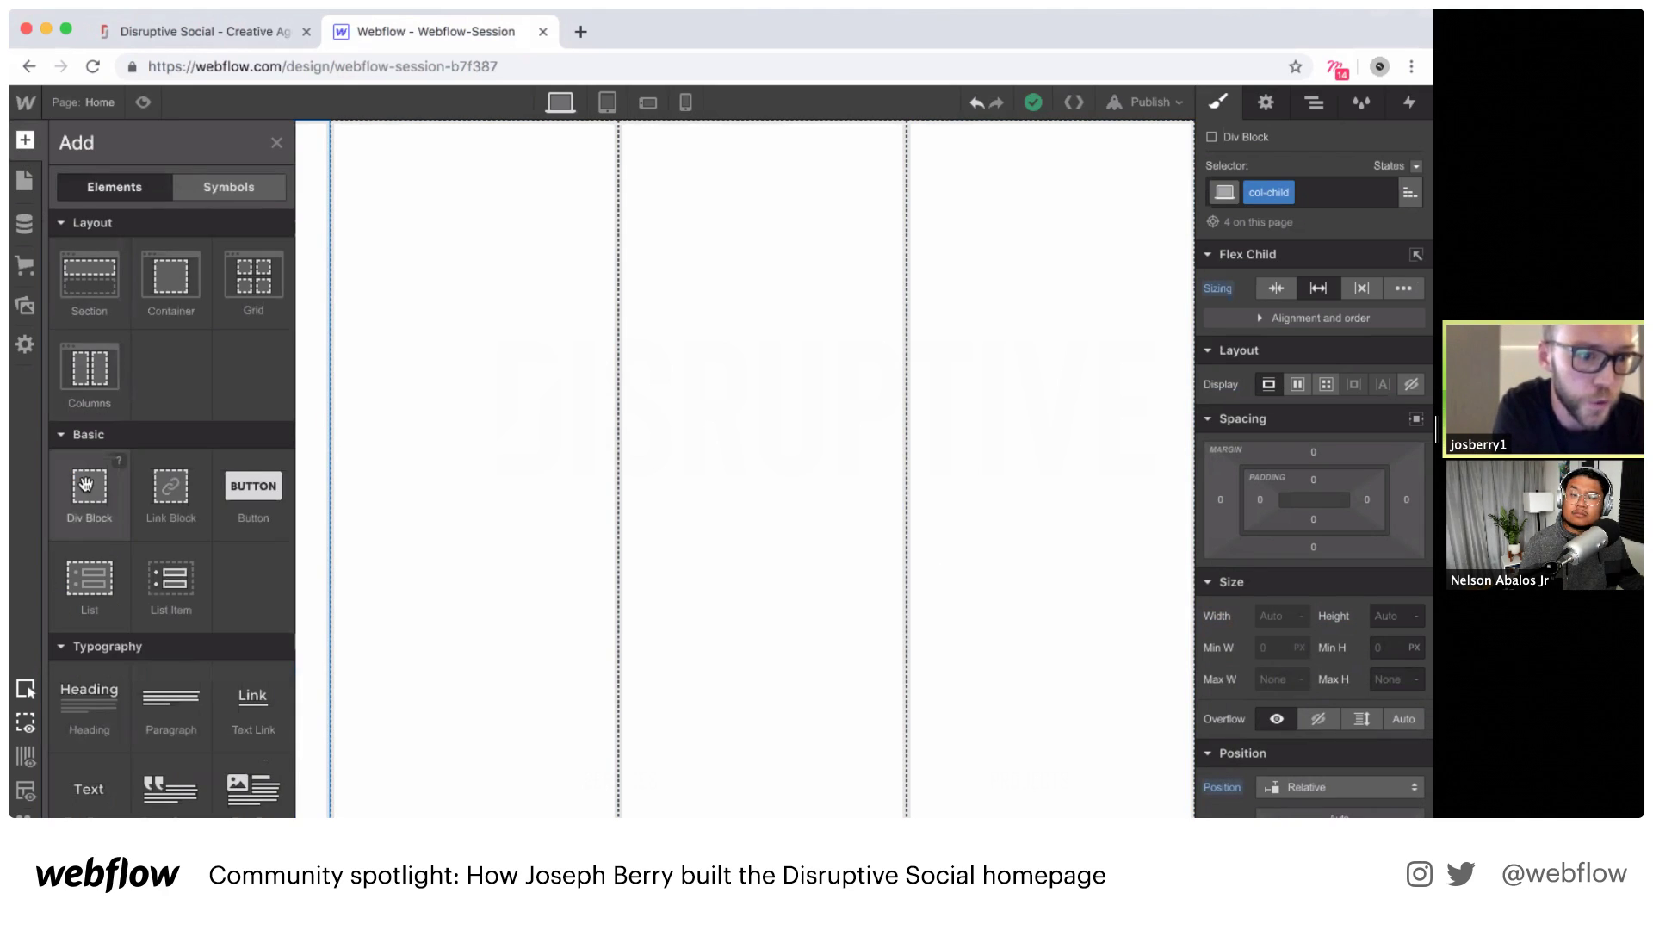
pyautogui.moveTo(86, 485); pyautogui.dragTo(292, 328)
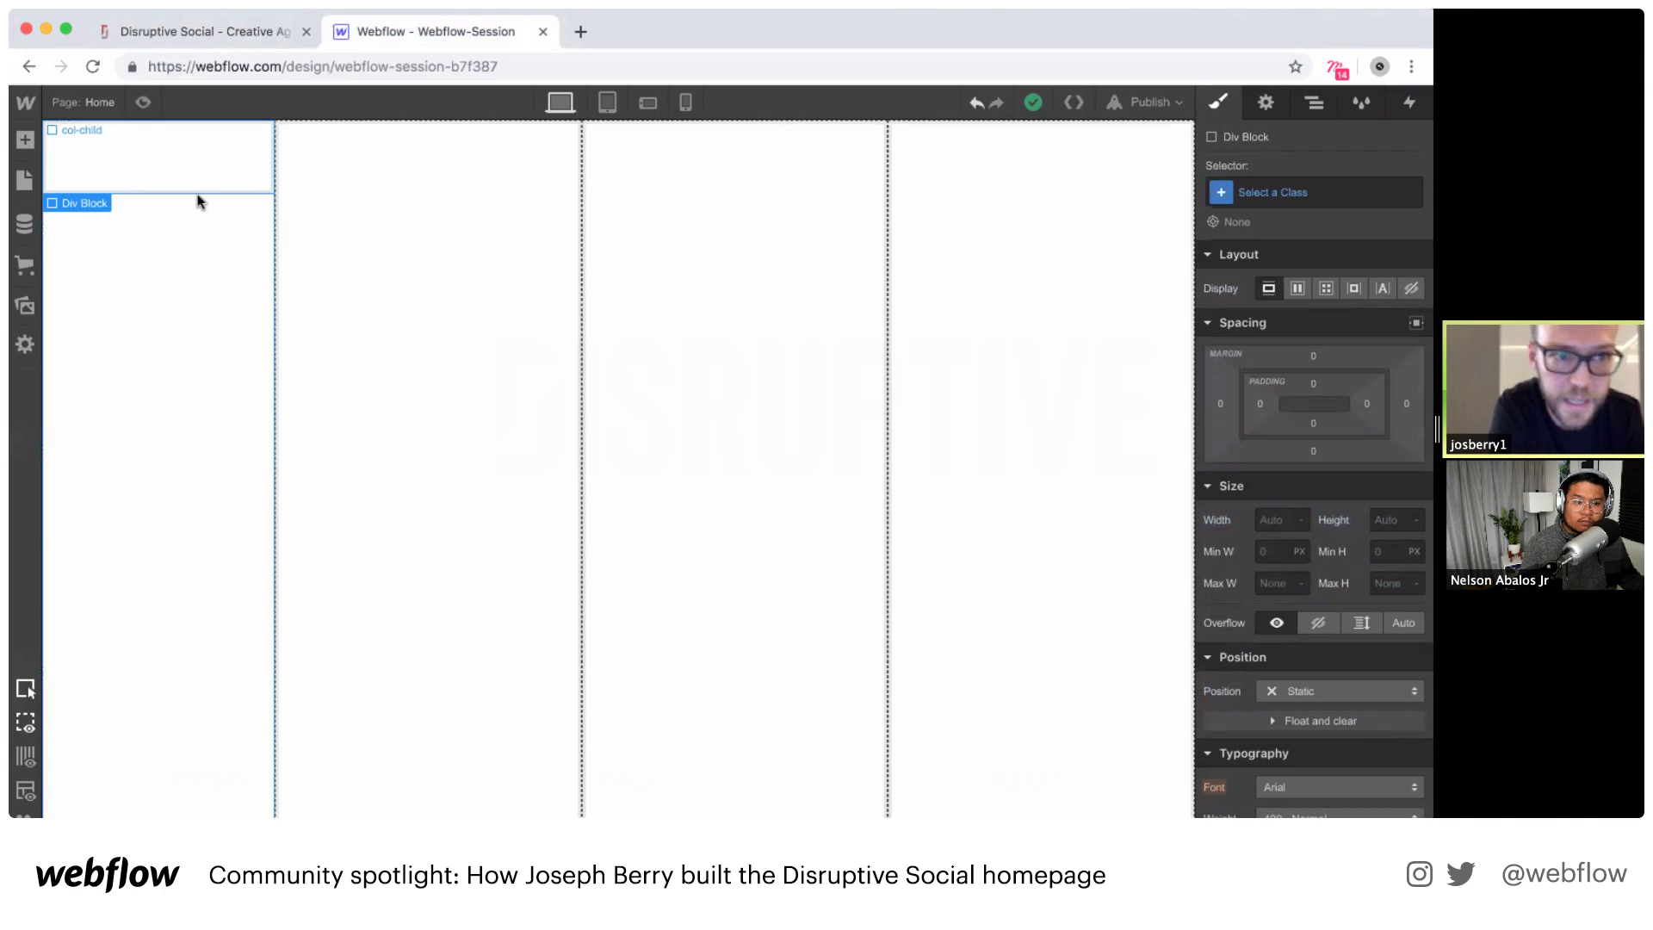
pyautogui.click(1329, 198)
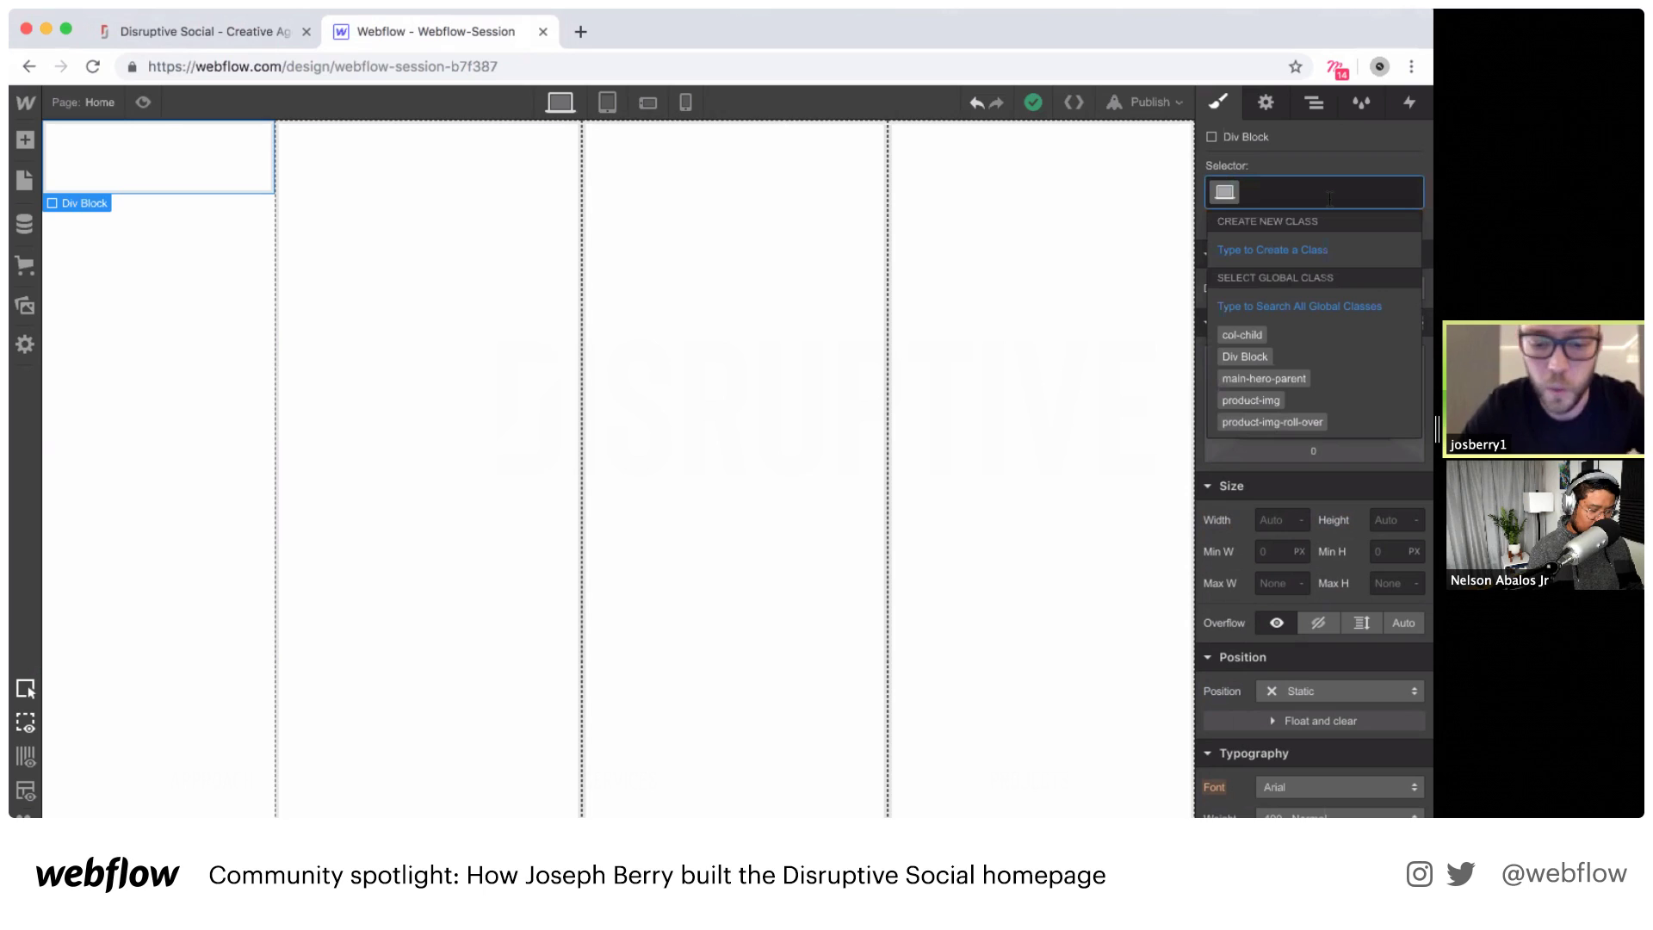
pyautogui.write('border-line')
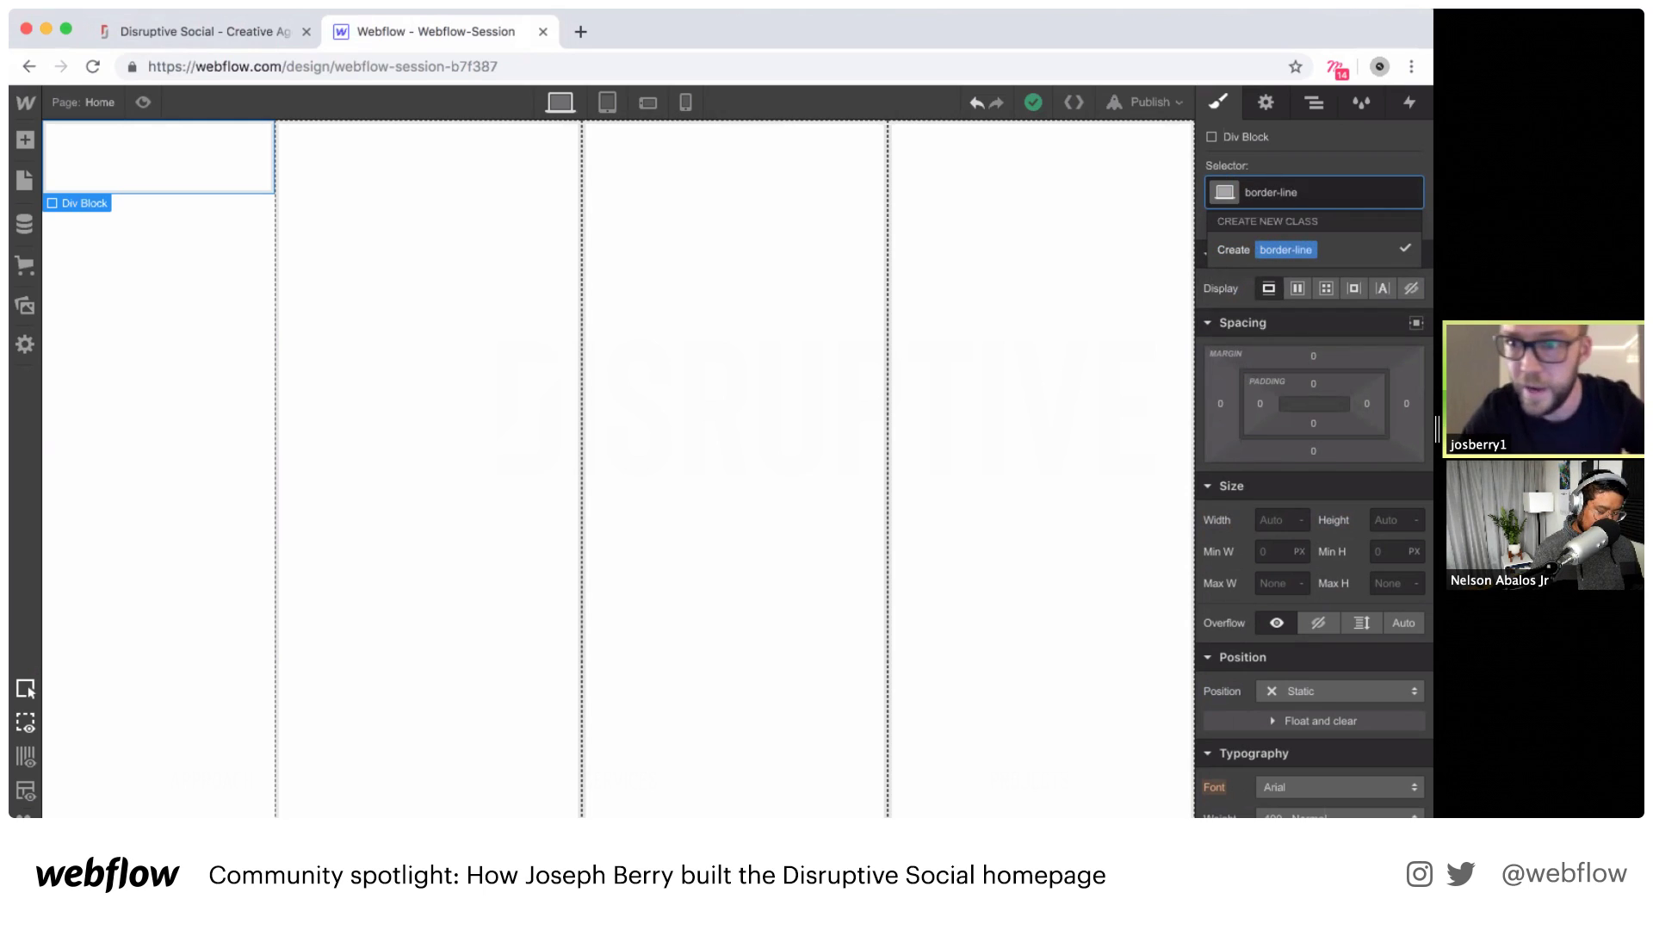
pyautogui.press('Return')
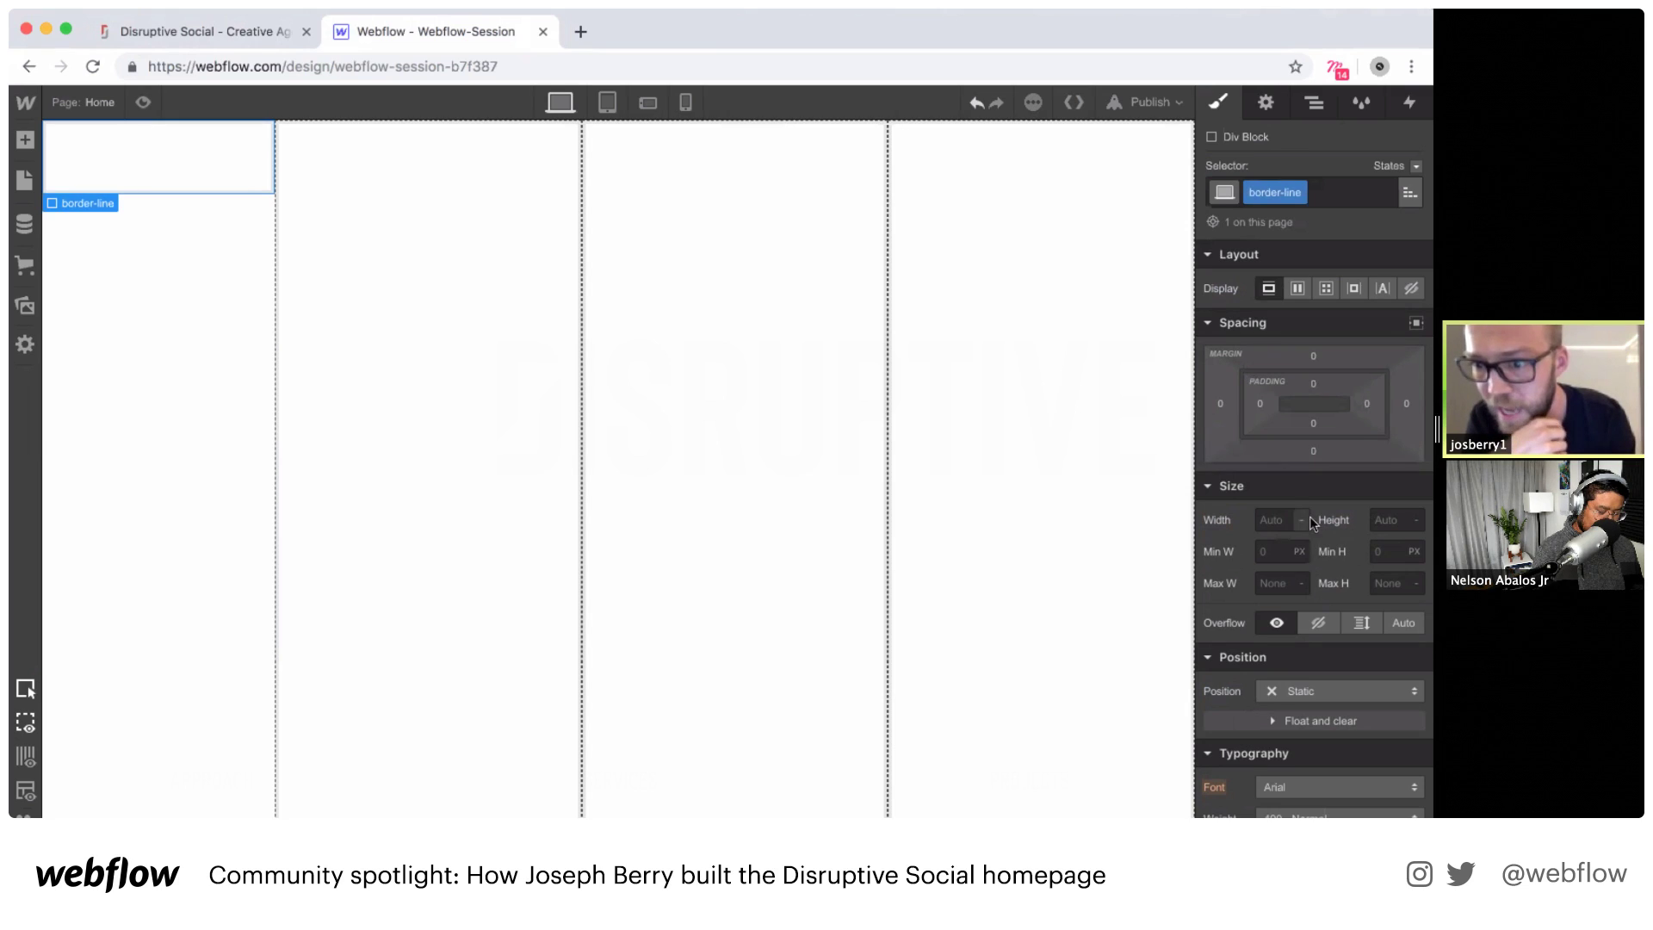
# Step: Set the border-line block's width to 1 px and its height to 100%
pyautogui.click(1272, 519)
pyautogui.write('1px')
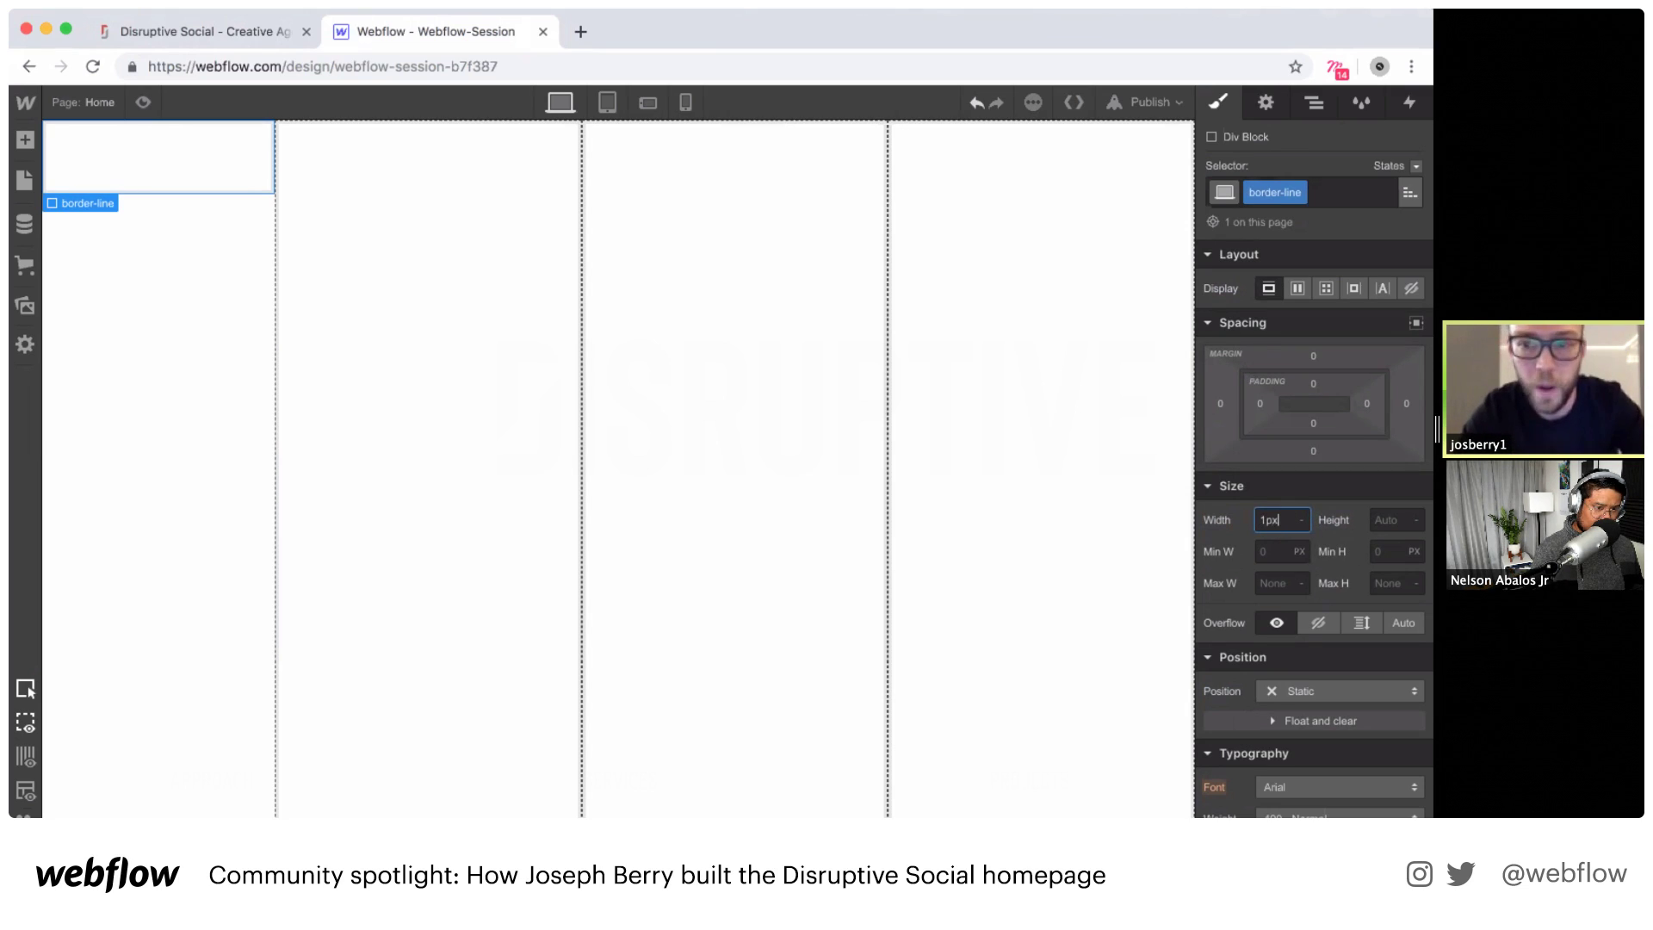
pyautogui.press('Return')
pyautogui.click(1407, 522)
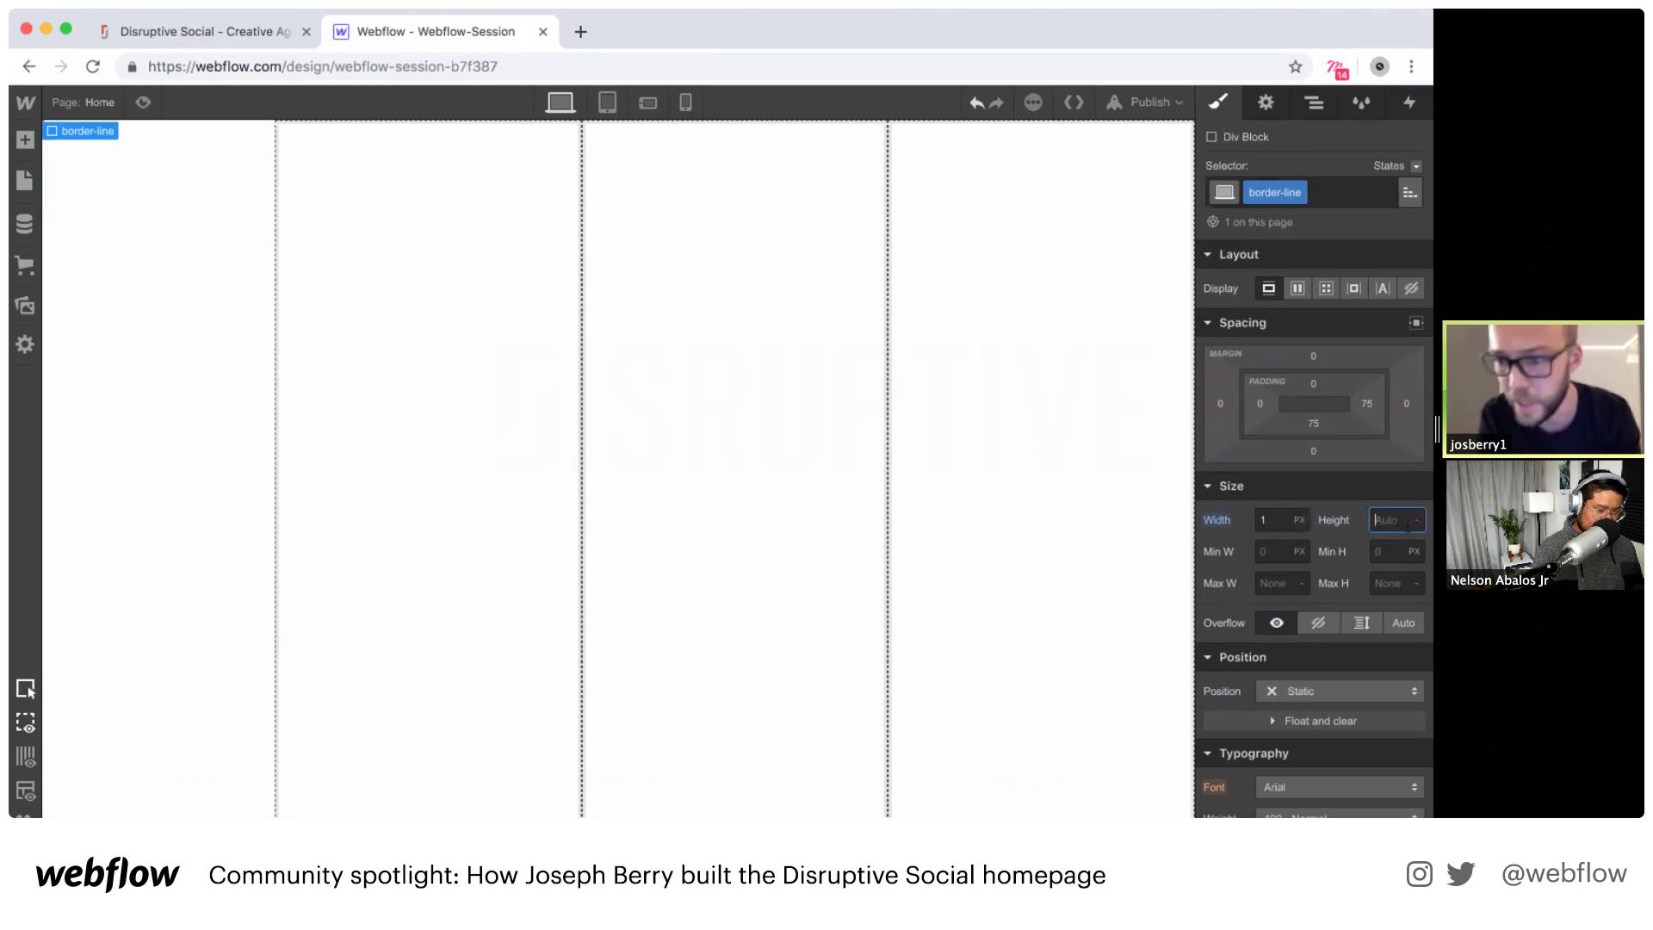
pyautogui.write('100%')
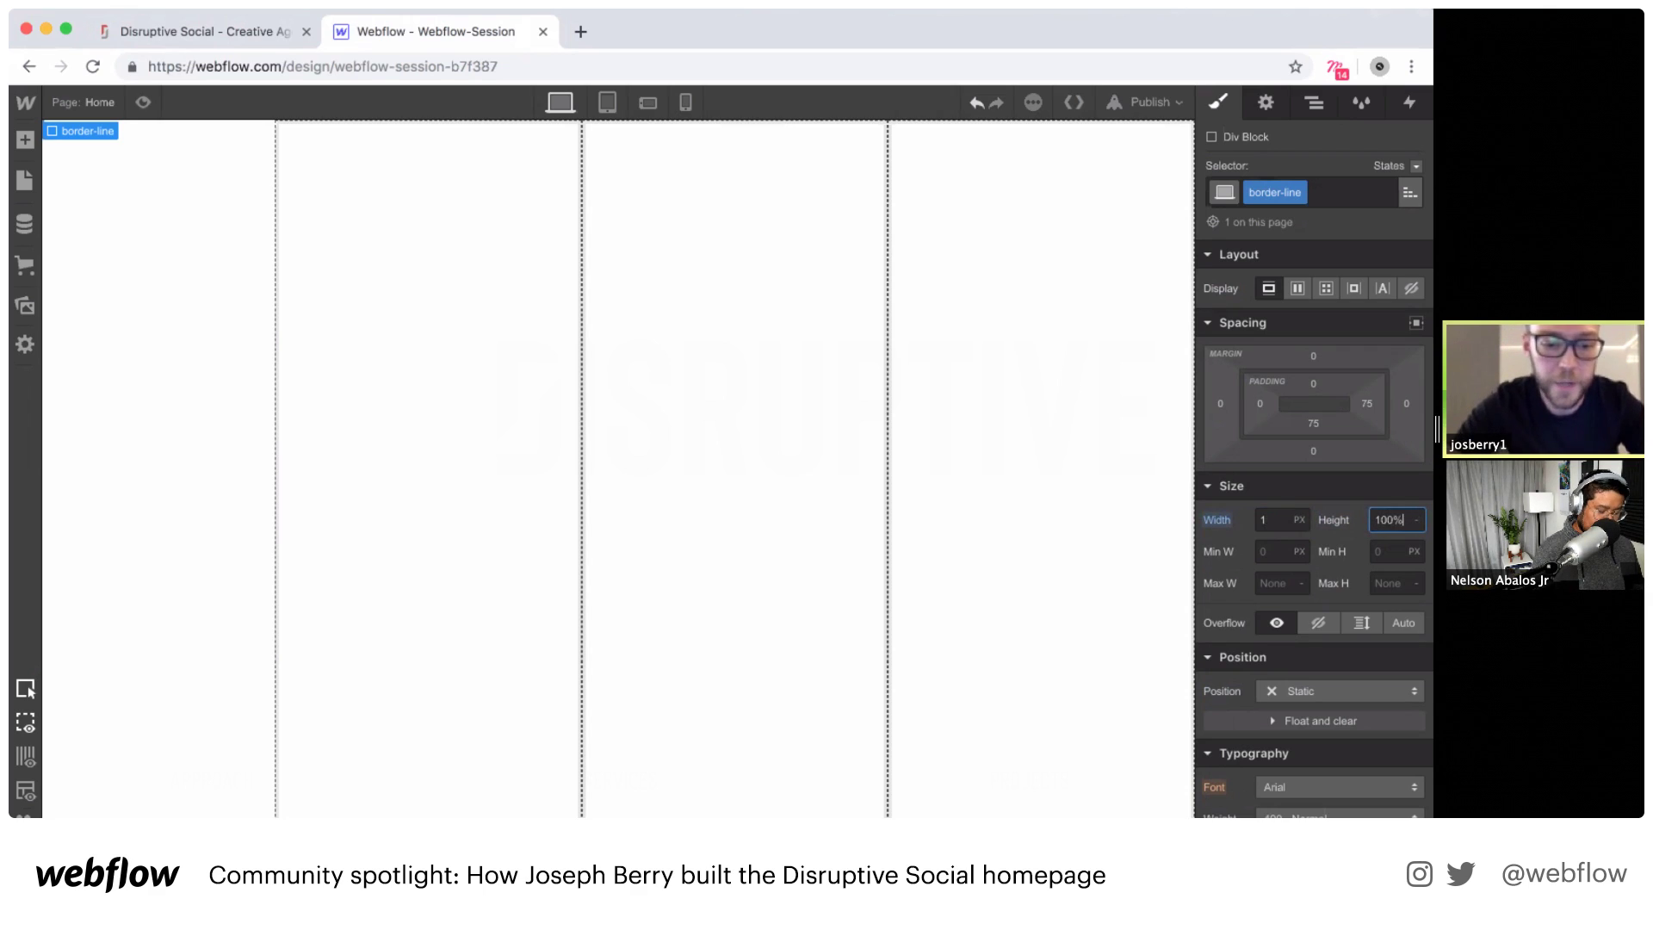
pyautogui.press('Return')
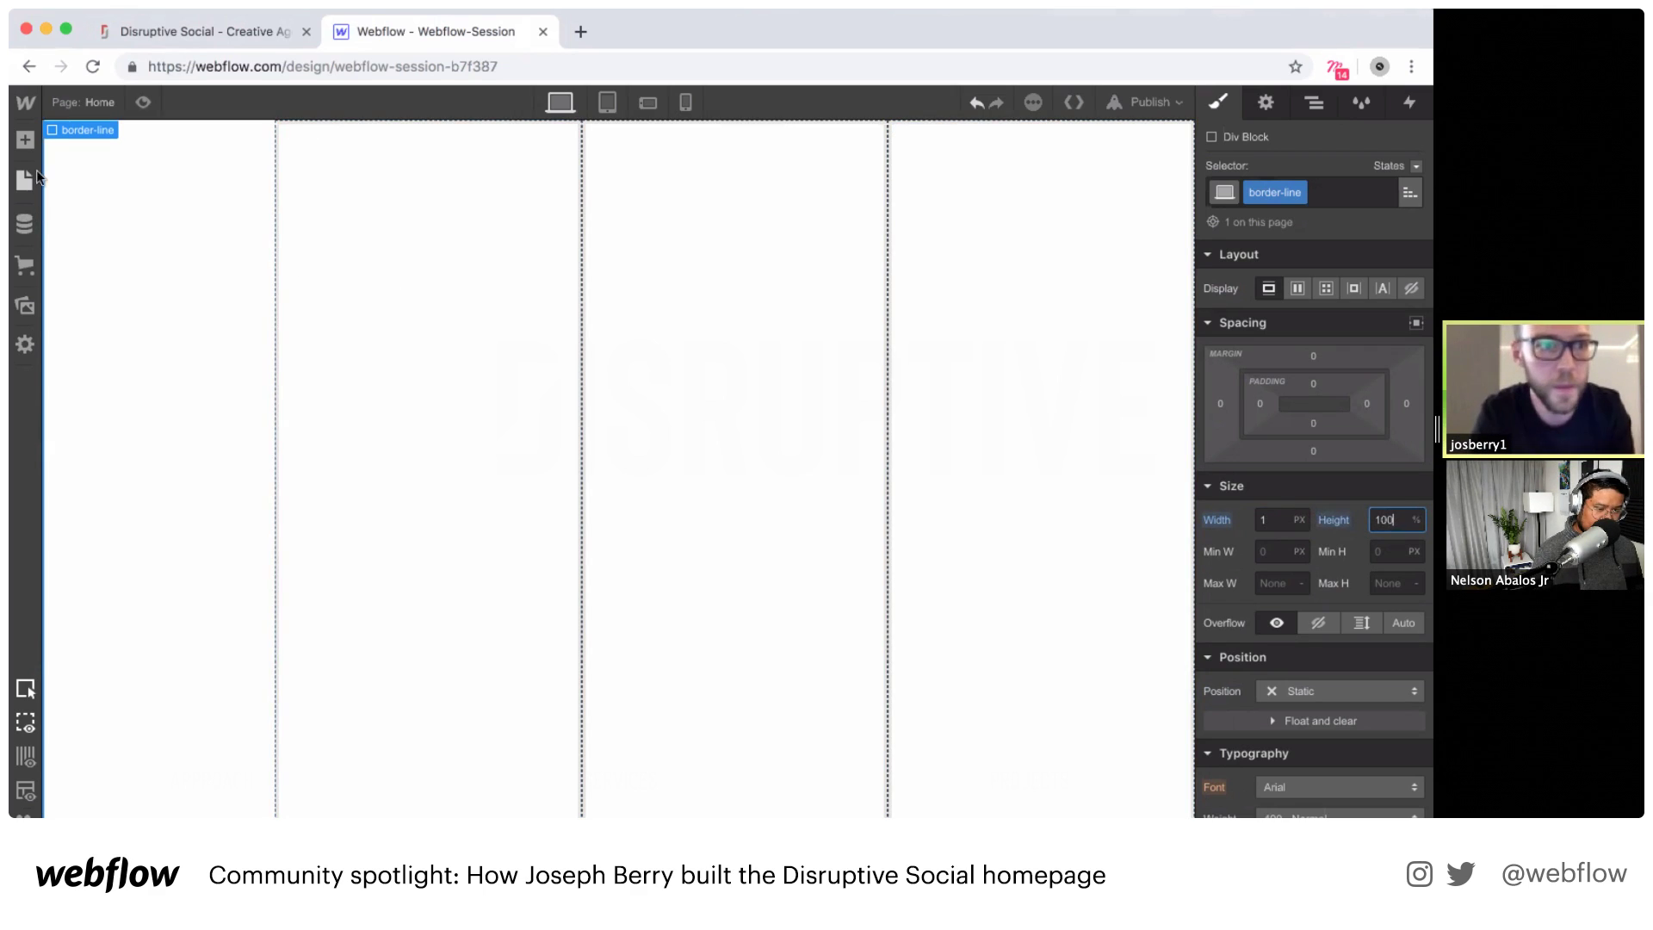
# Step: Position border-line as Absolute, anchored along the full right side of its column
pyautogui.click(1324, 694)
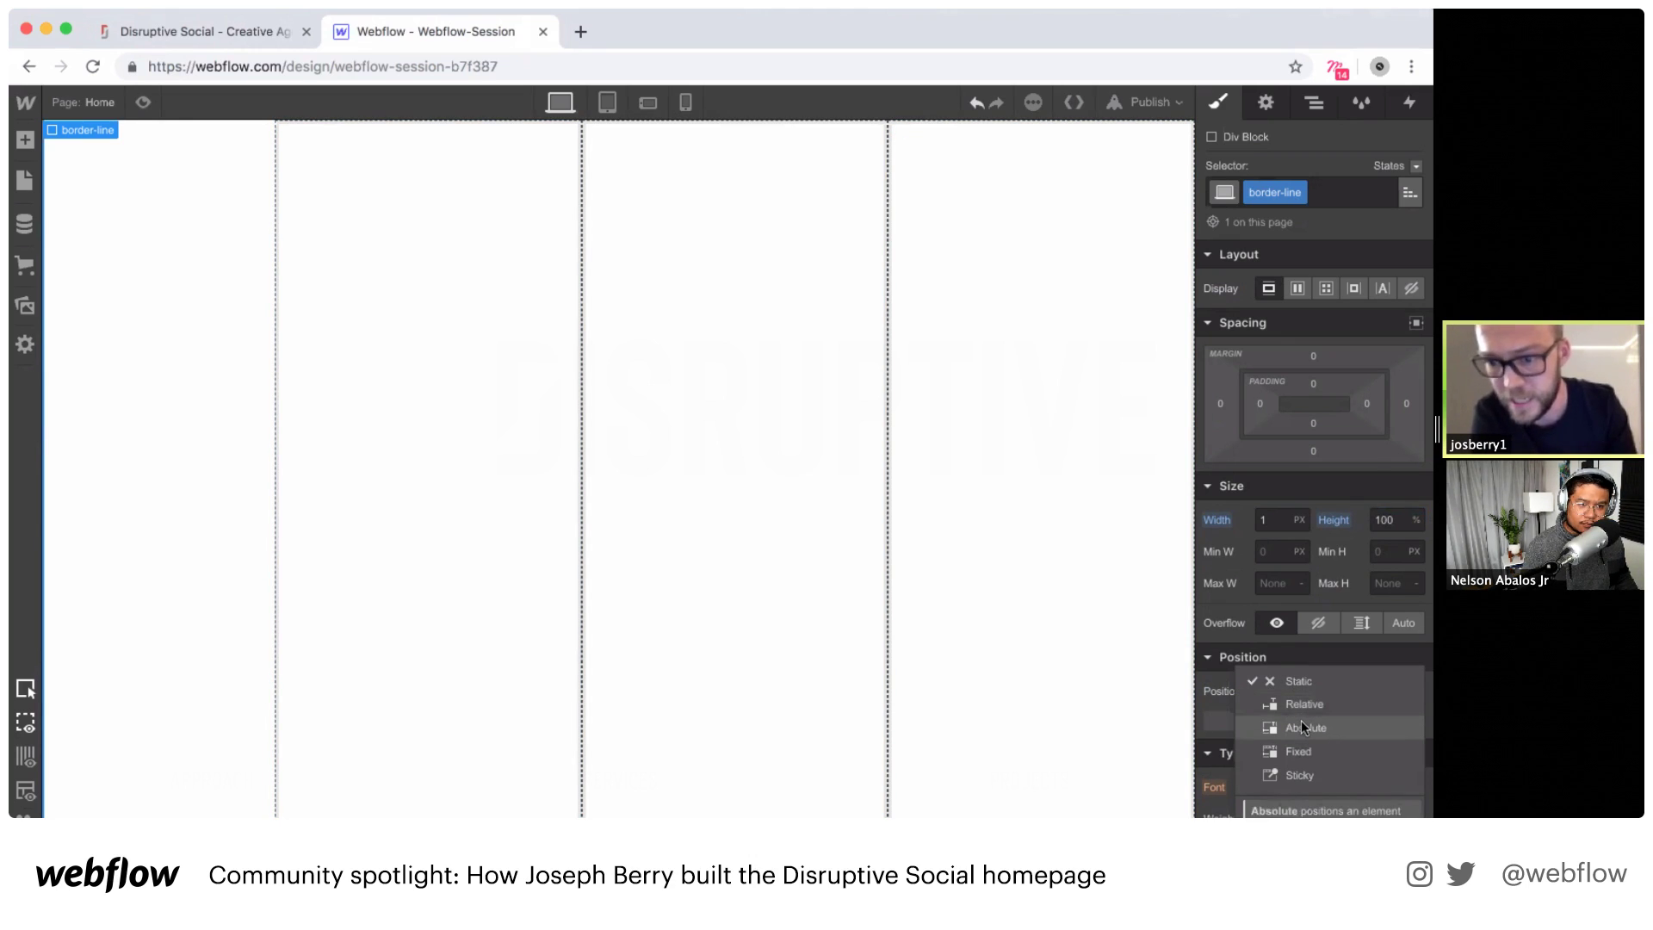
pyautogui.click(1301, 720)
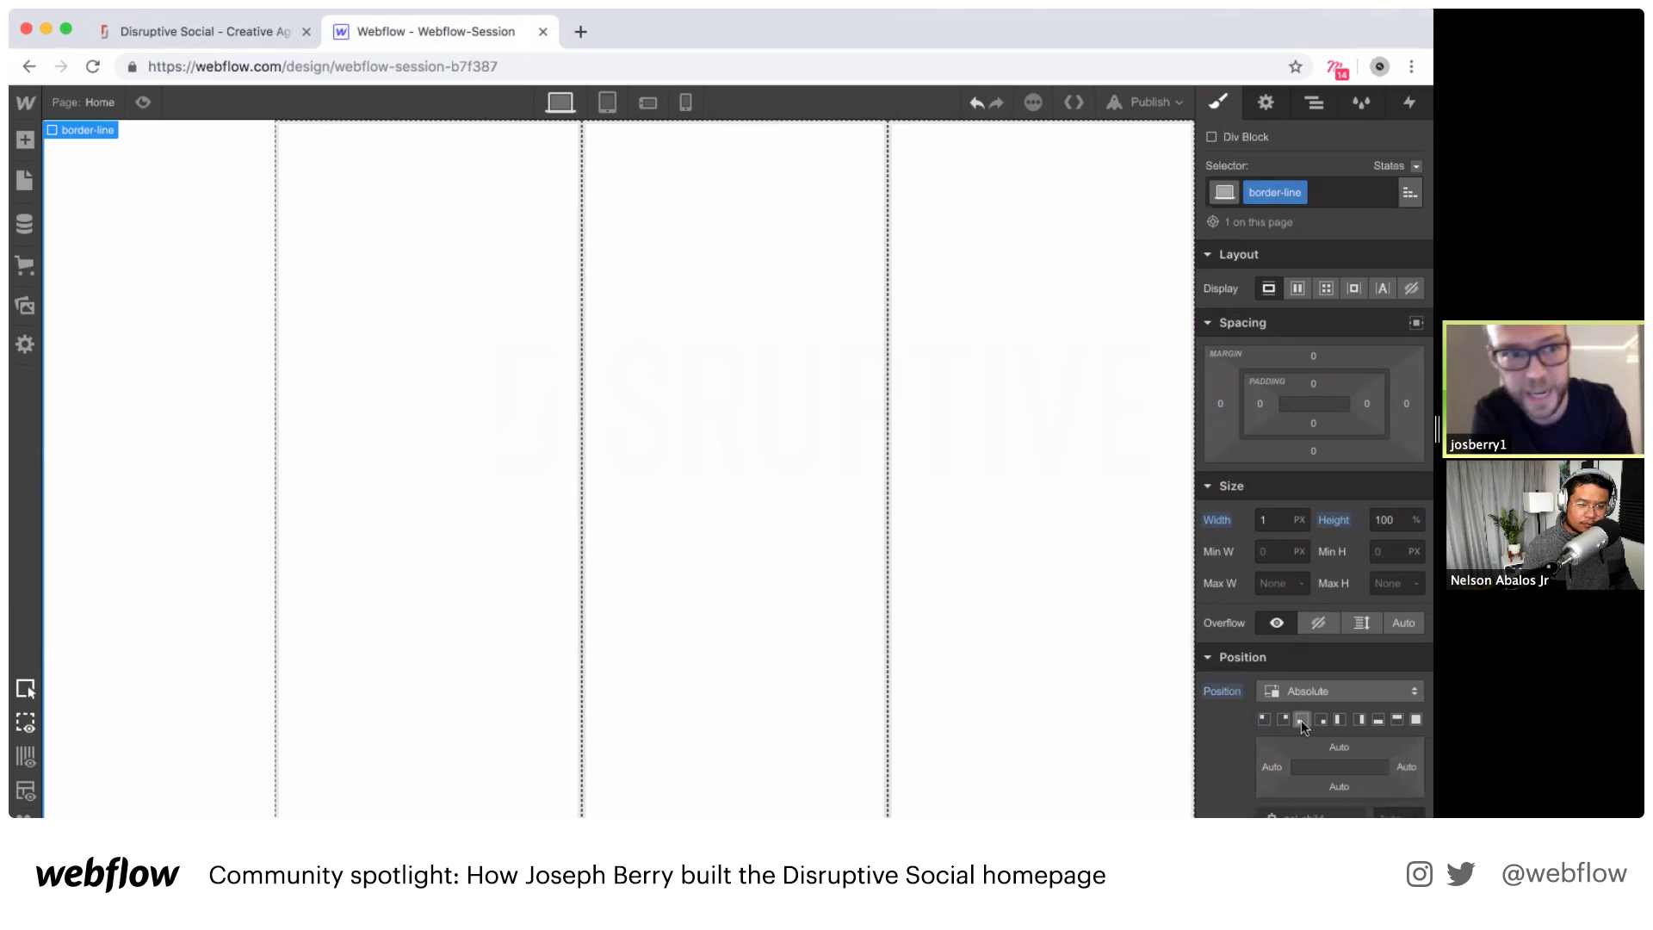
pyautogui.click(1358, 719)
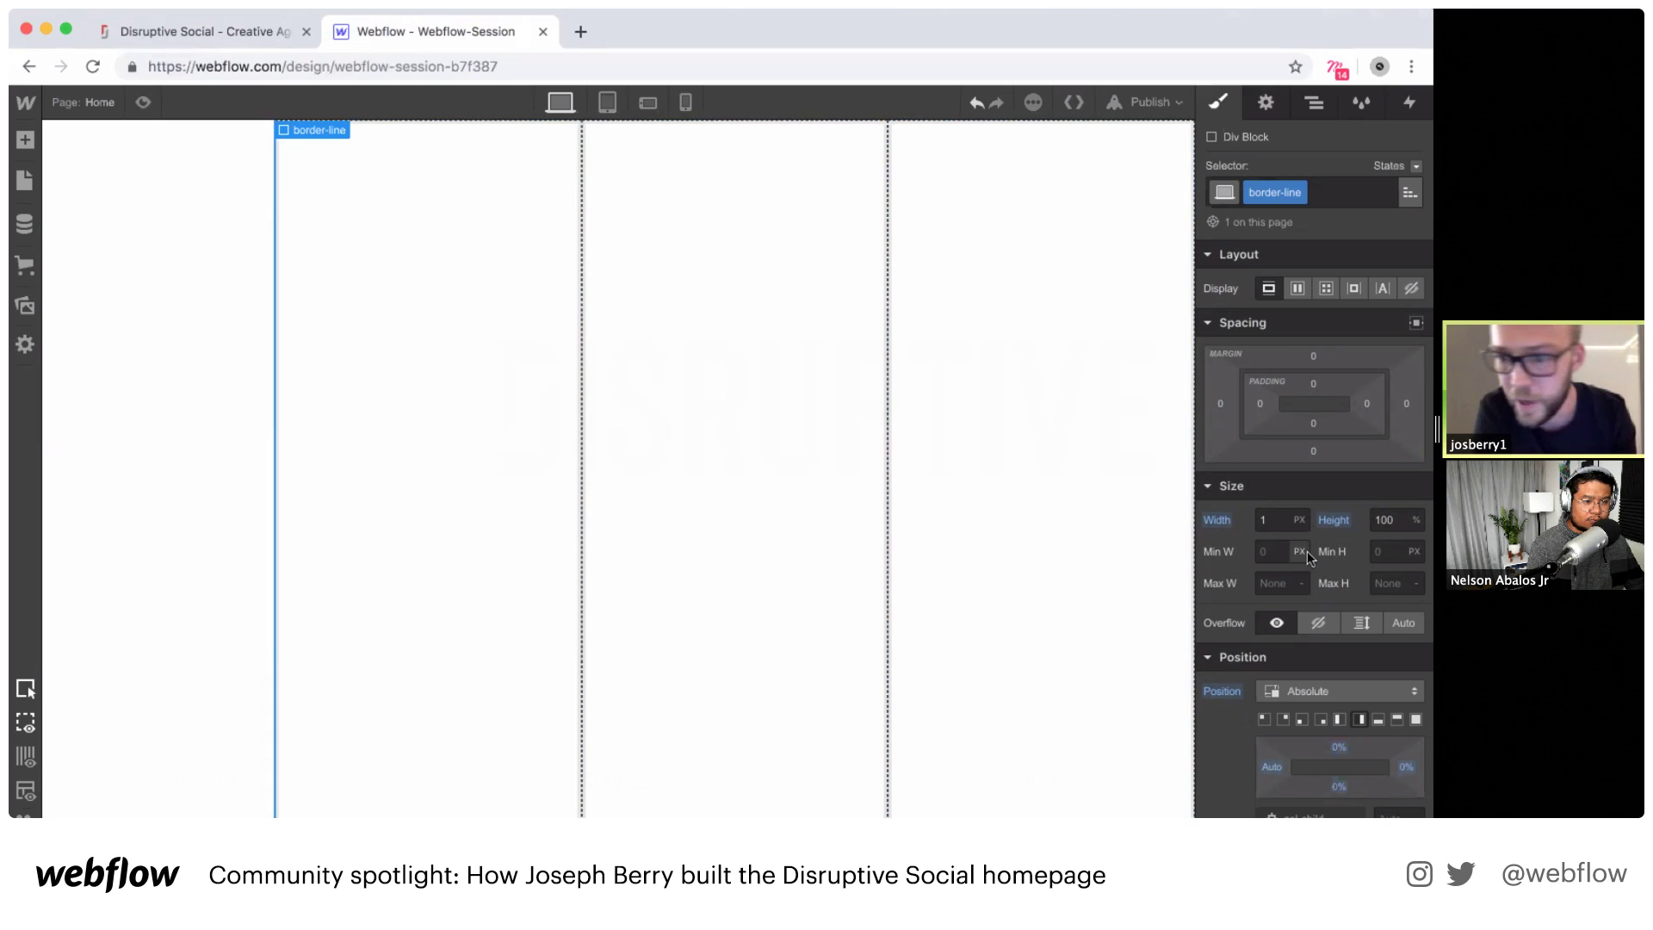
# Step: Give border-line a light grey #e2e2e2 background colour and preview the line on the page
pyautogui.scroll(-6, 1307, 551)
pyautogui.scroll(-4, 1307, 555)
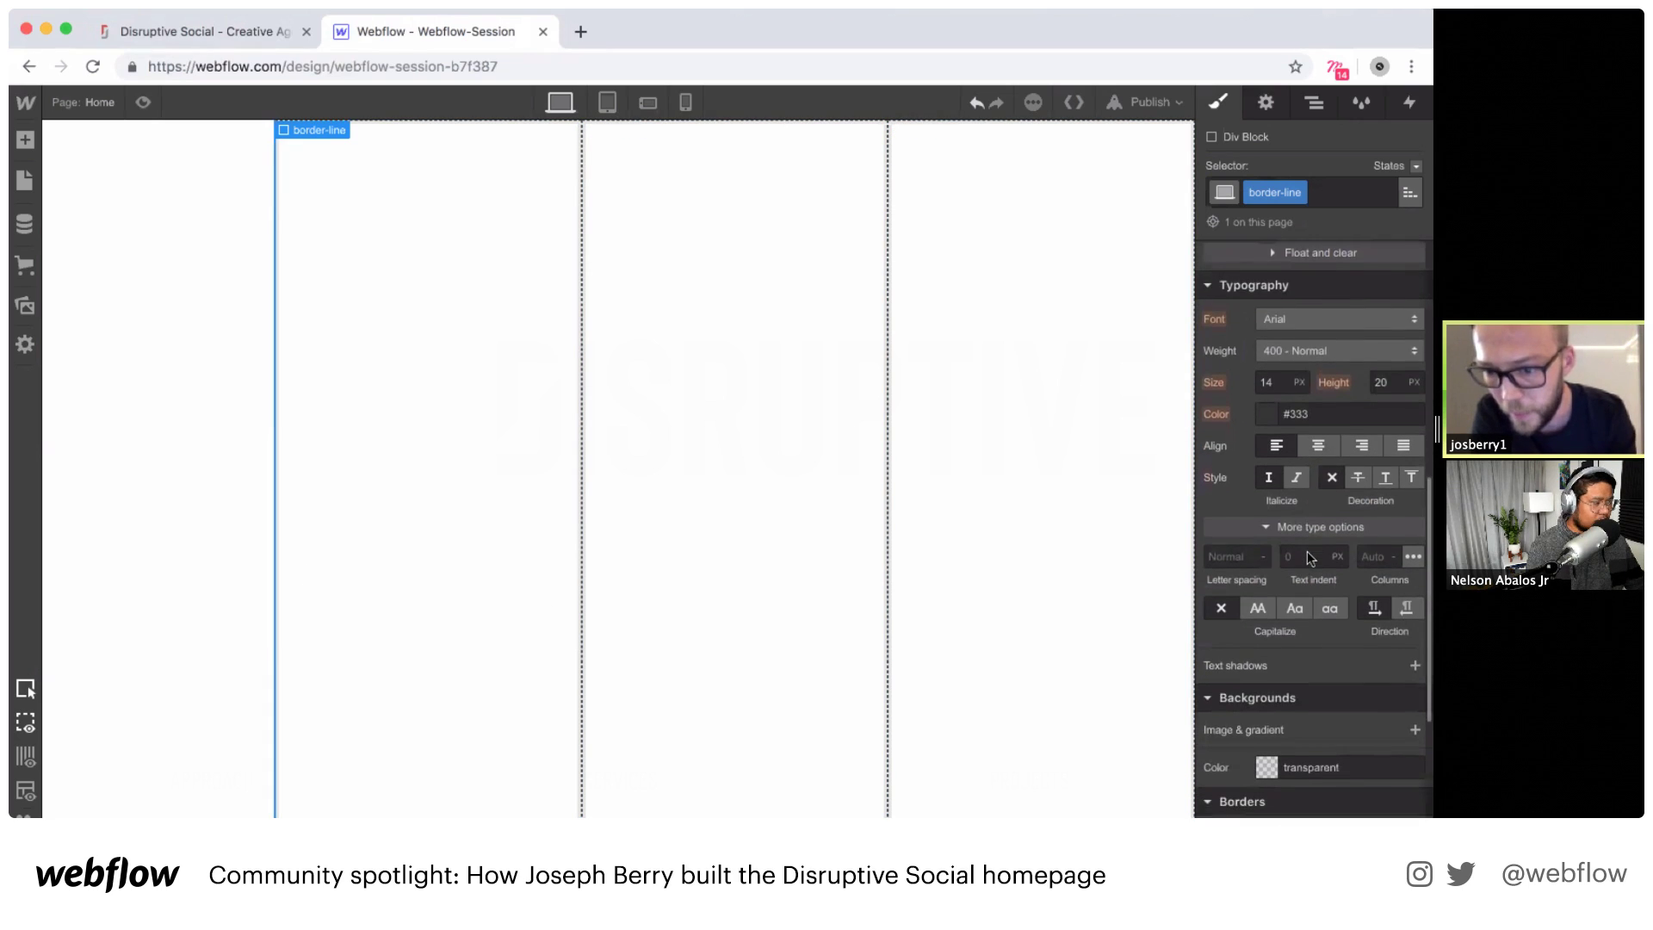
pyautogui.click(1275, 622)
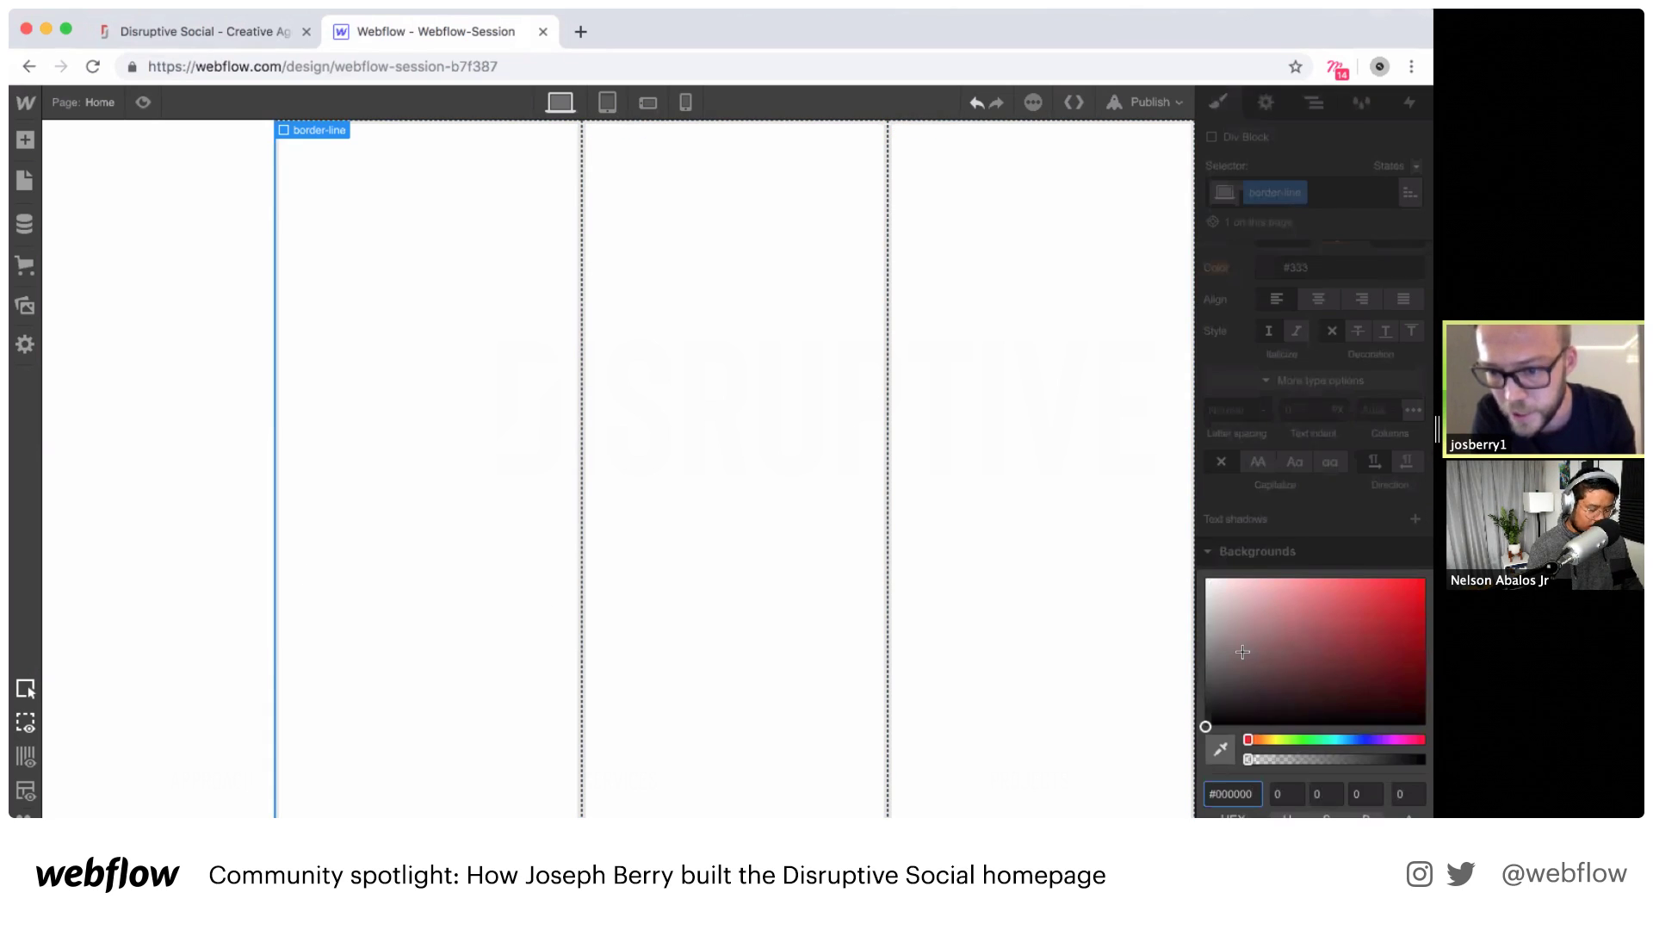
pyautogui.moveTo(1207, 725); pyautogui.dragTo(1171, 593)
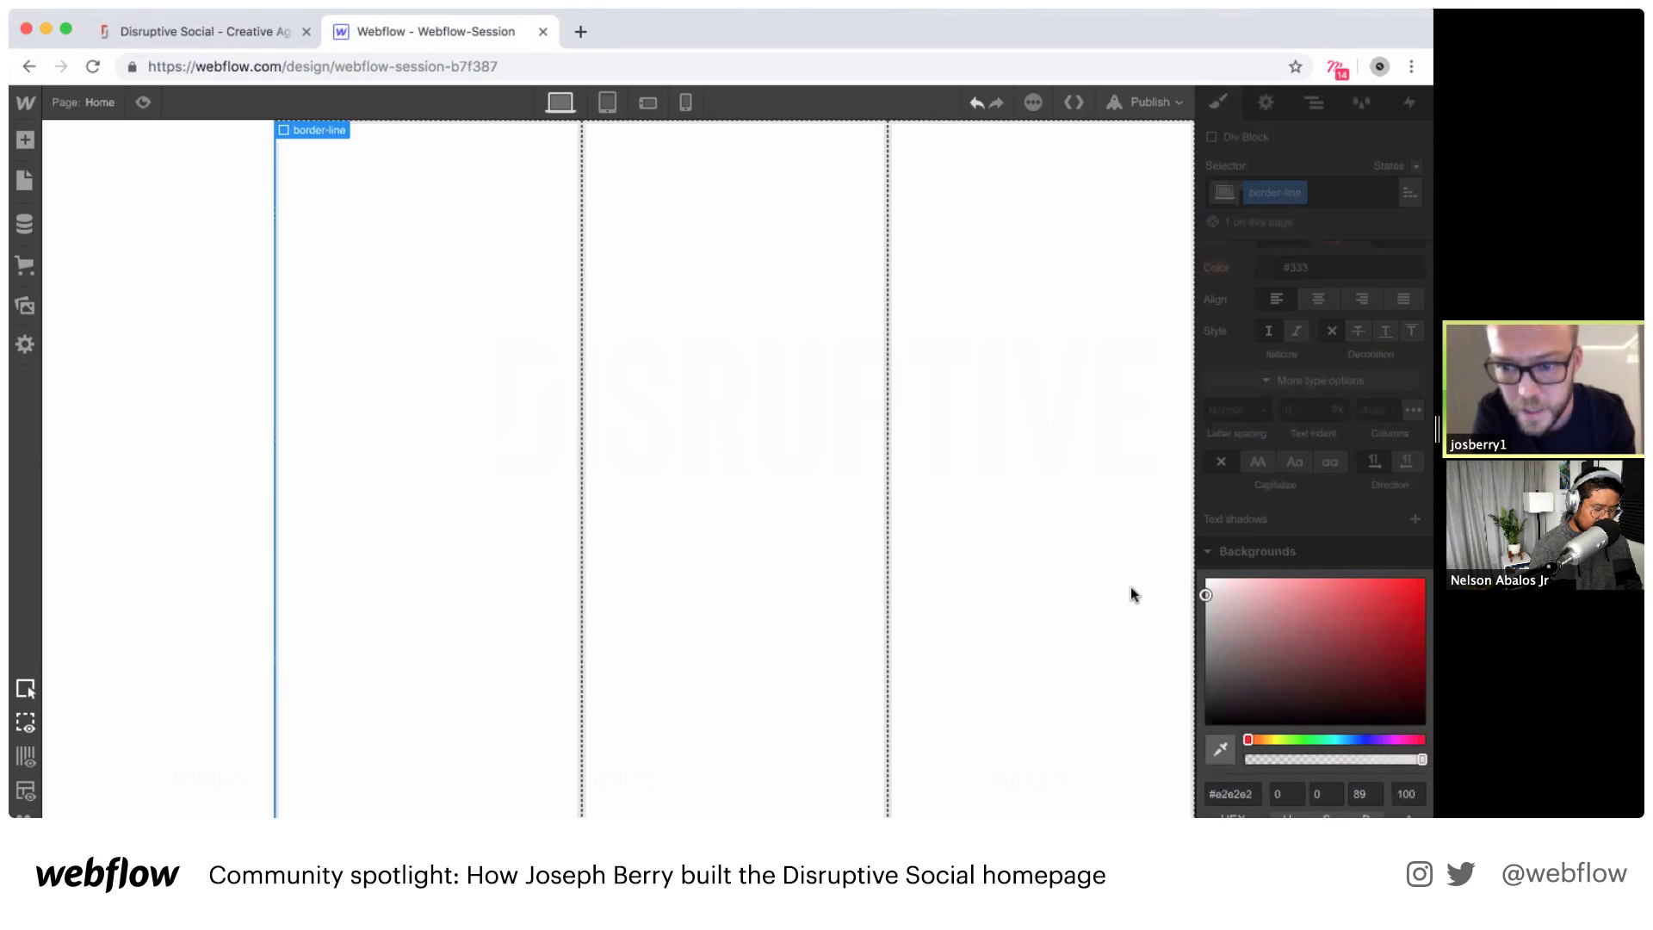
pyautogui.click(706, 441)
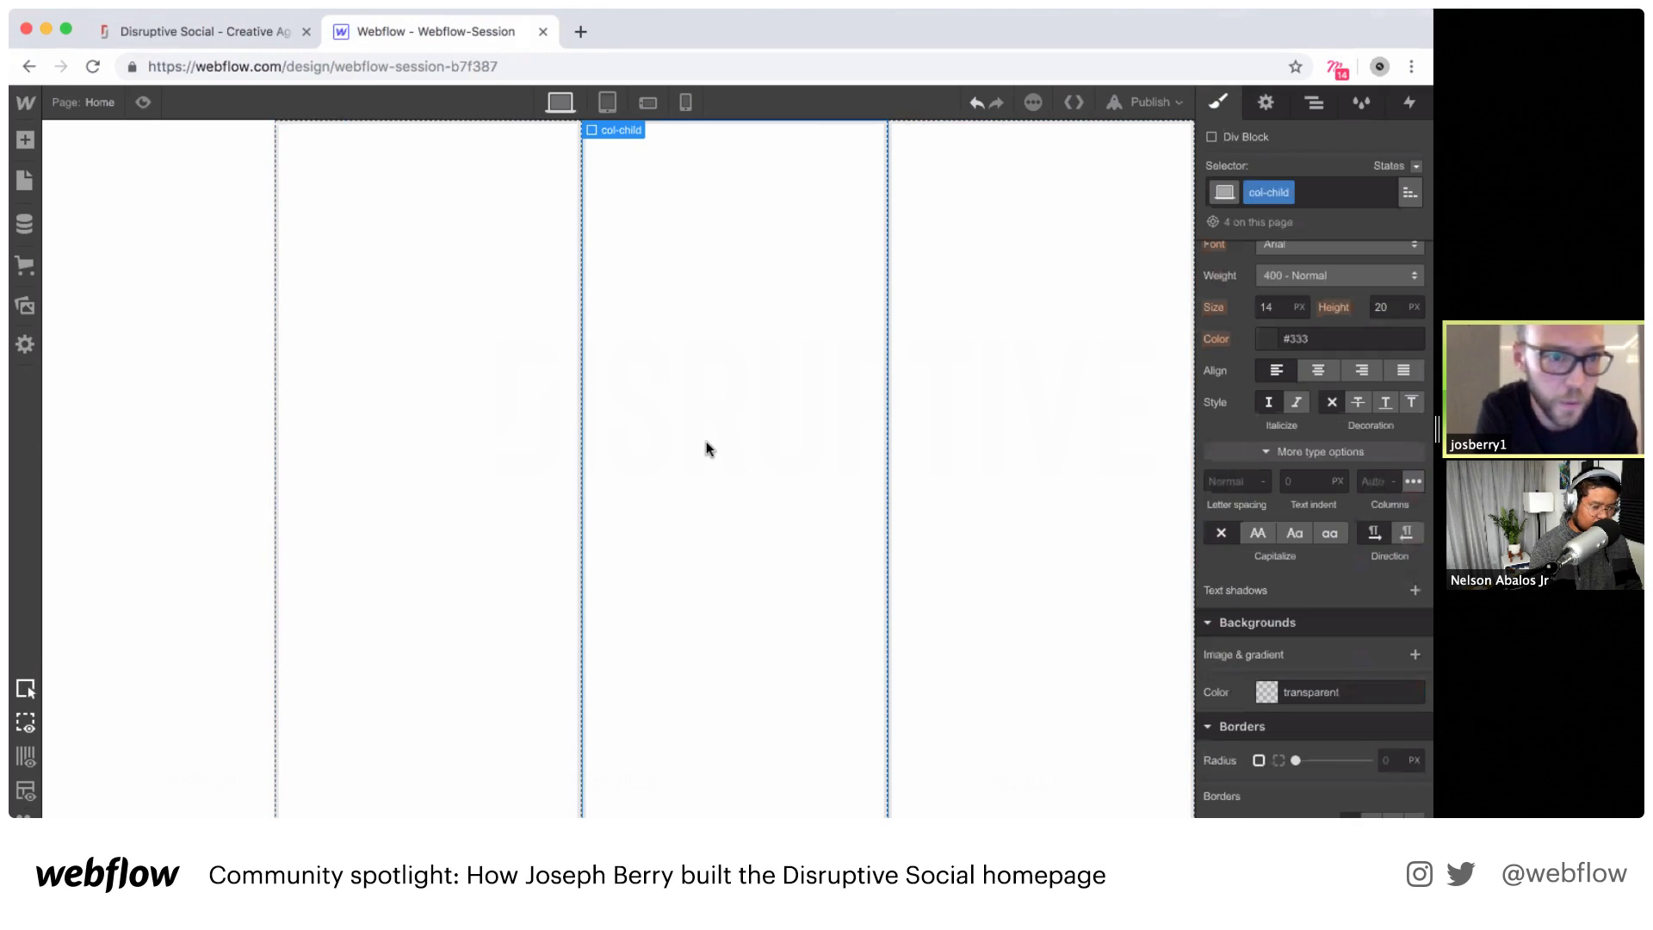
pyautogui.click(143, 101)
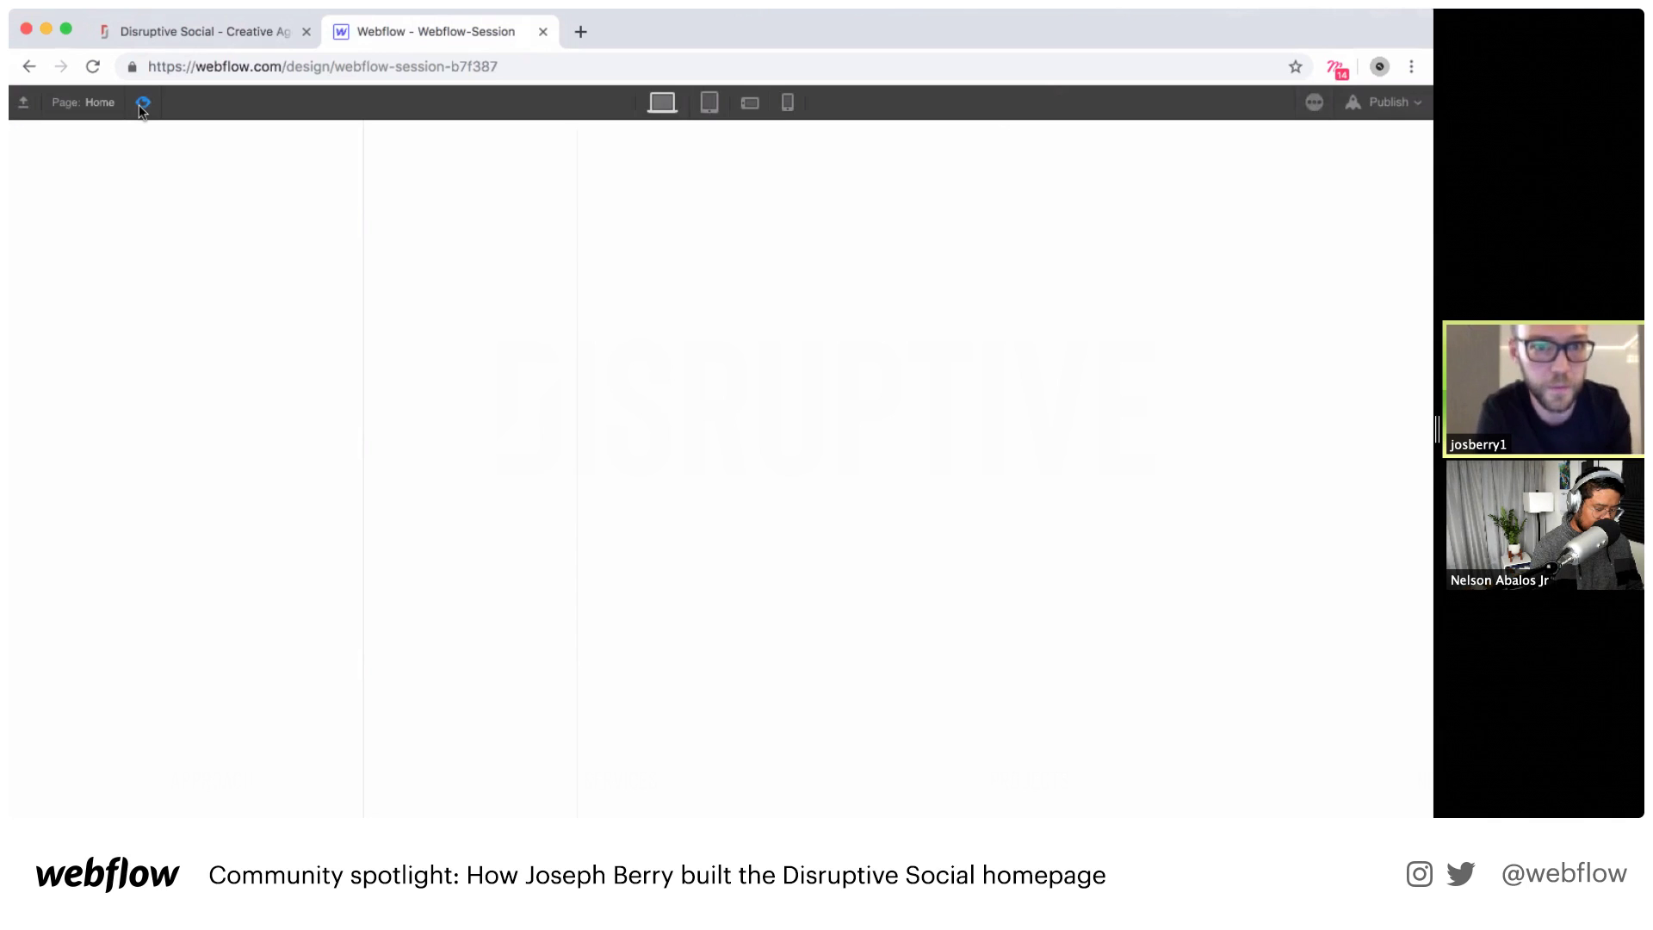
pyautogui.click(143, 102)
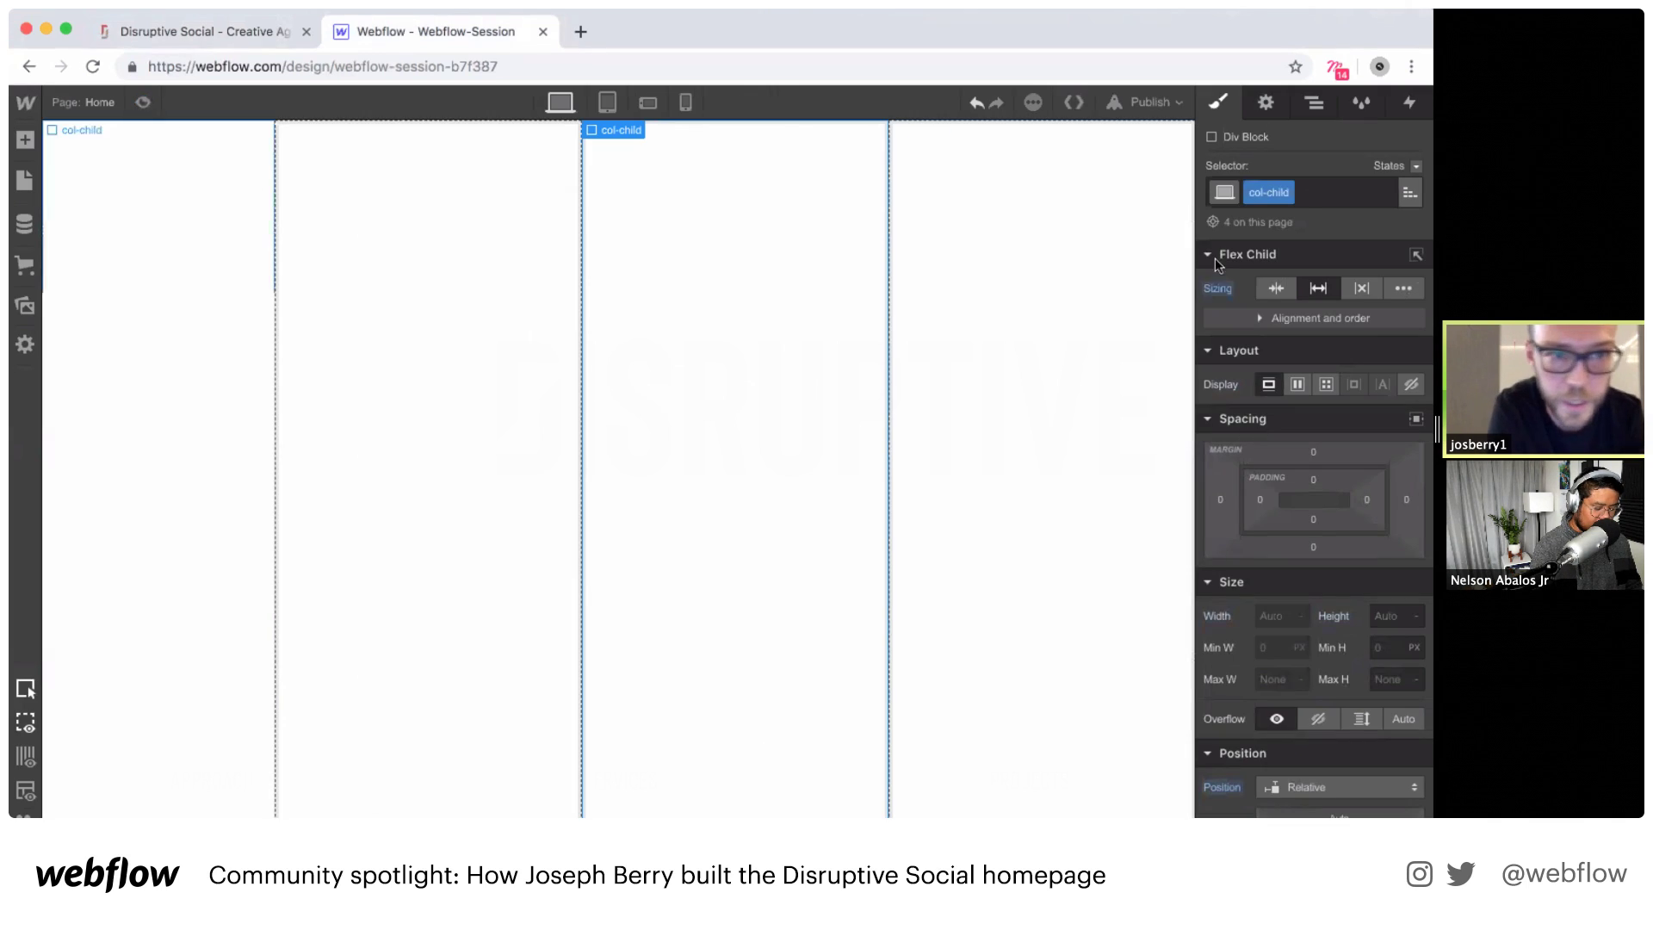
# Step: Copy the border-line block from the first column into the second col-child
pyautogui.click(1315, 104)
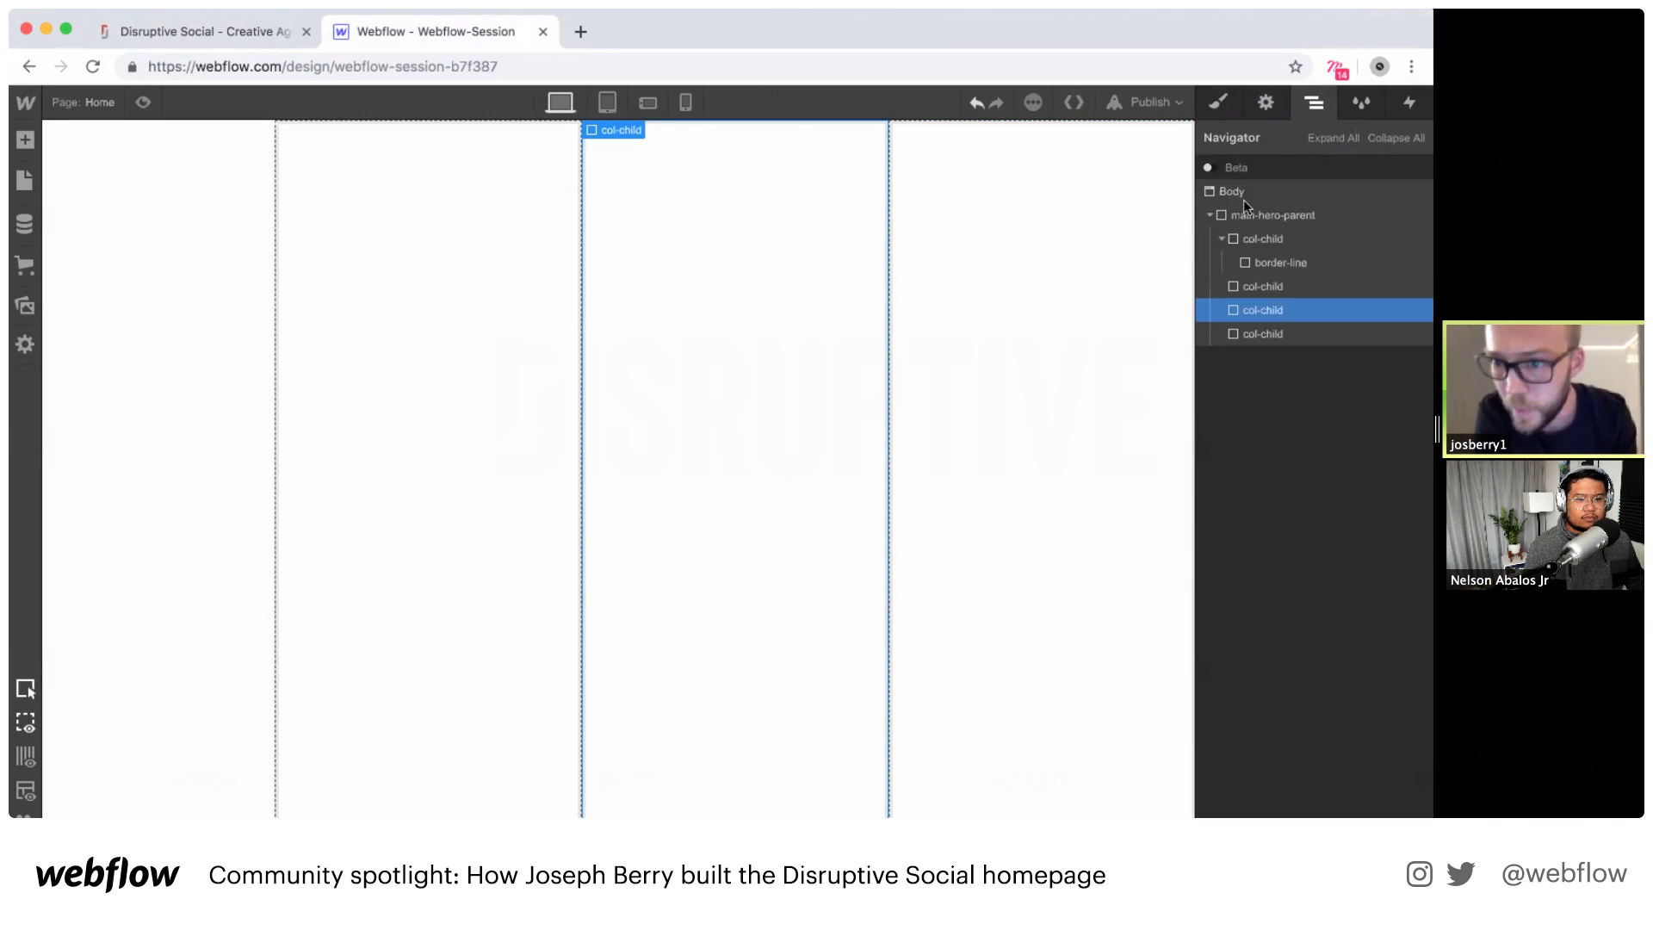
pyautogui.click(1271, 262)
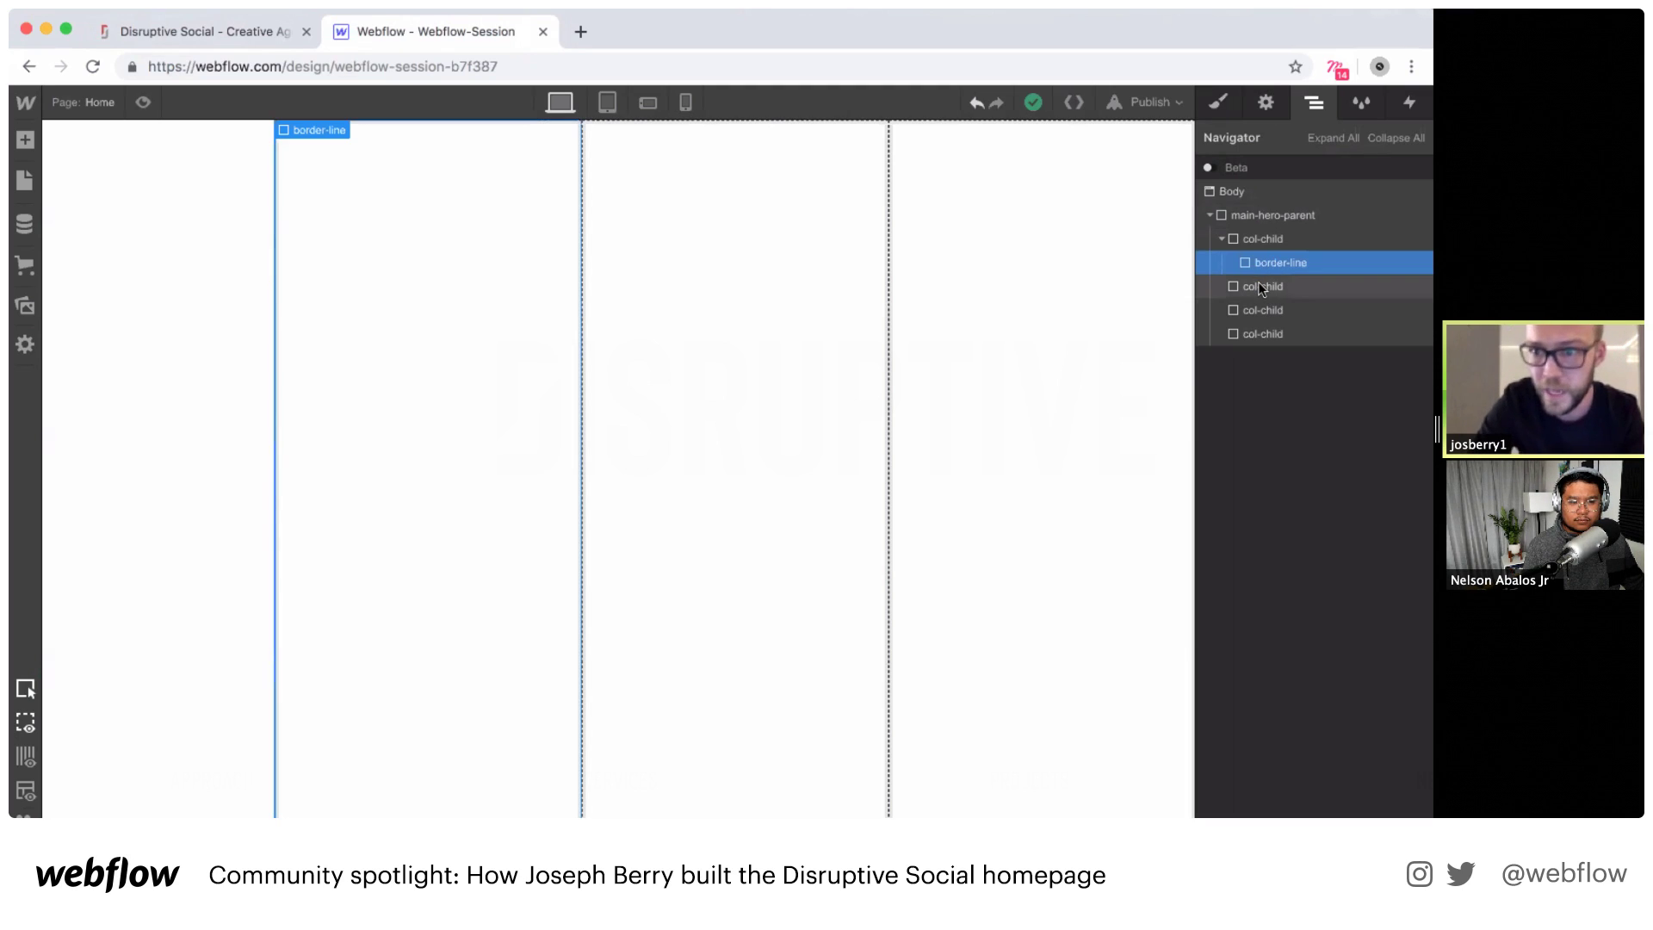
pyautogui.click(1259, 284)
pyautogui.click(1256, 302)
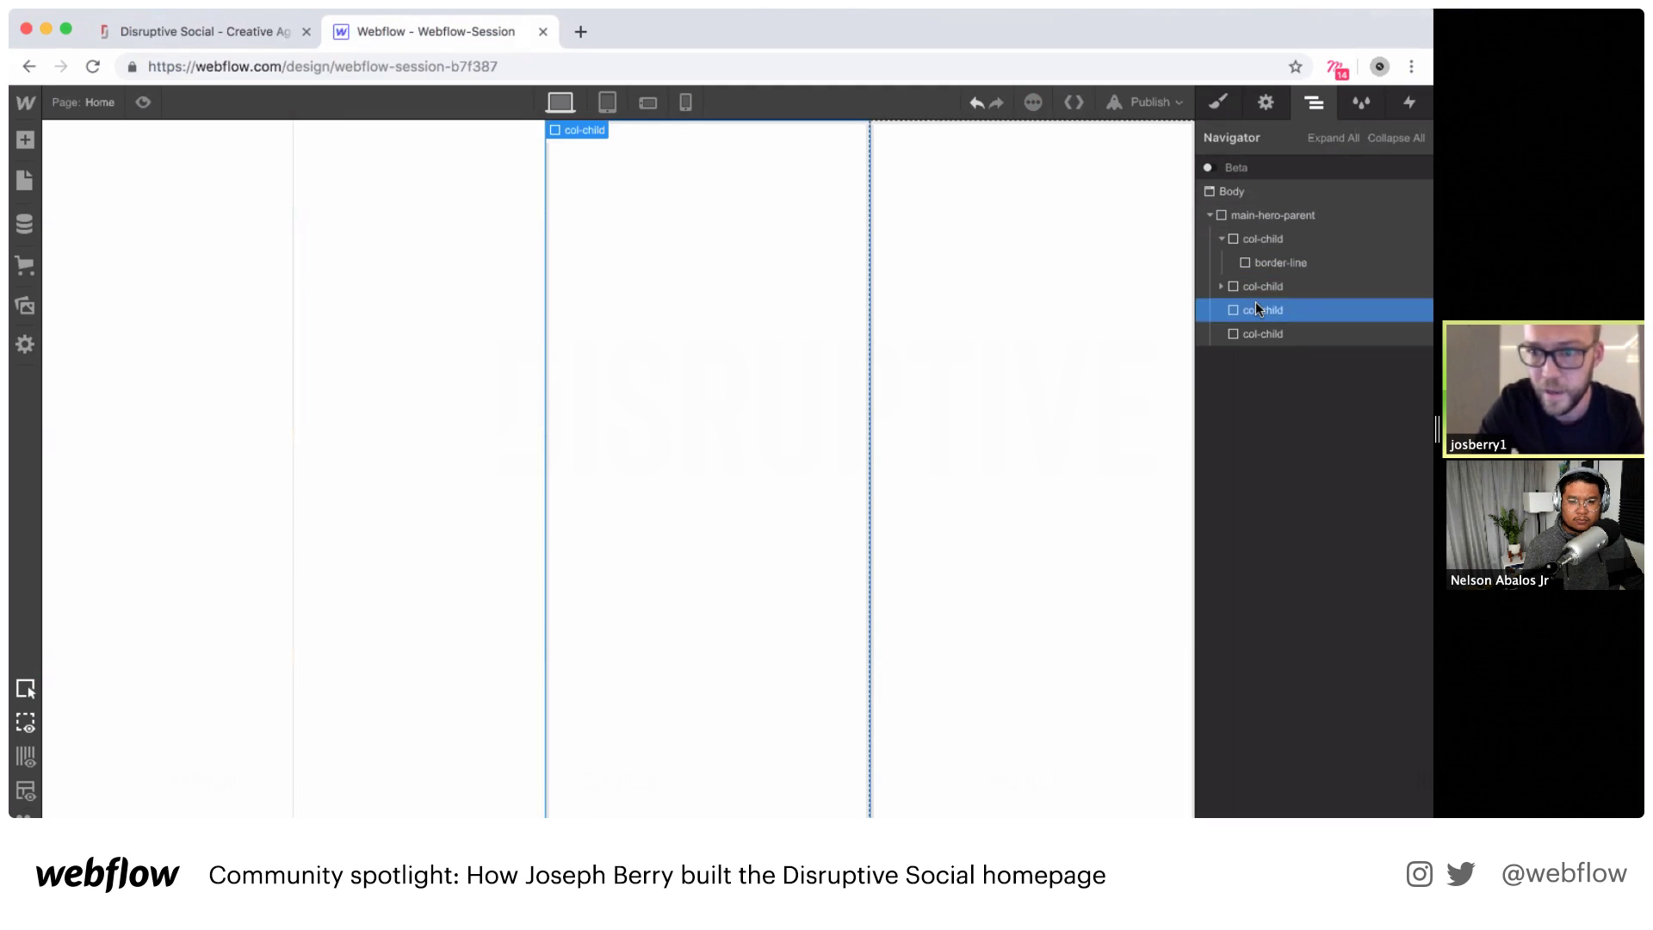
pyautogui.click(139, 102)
pyautogui.click(140, 102)
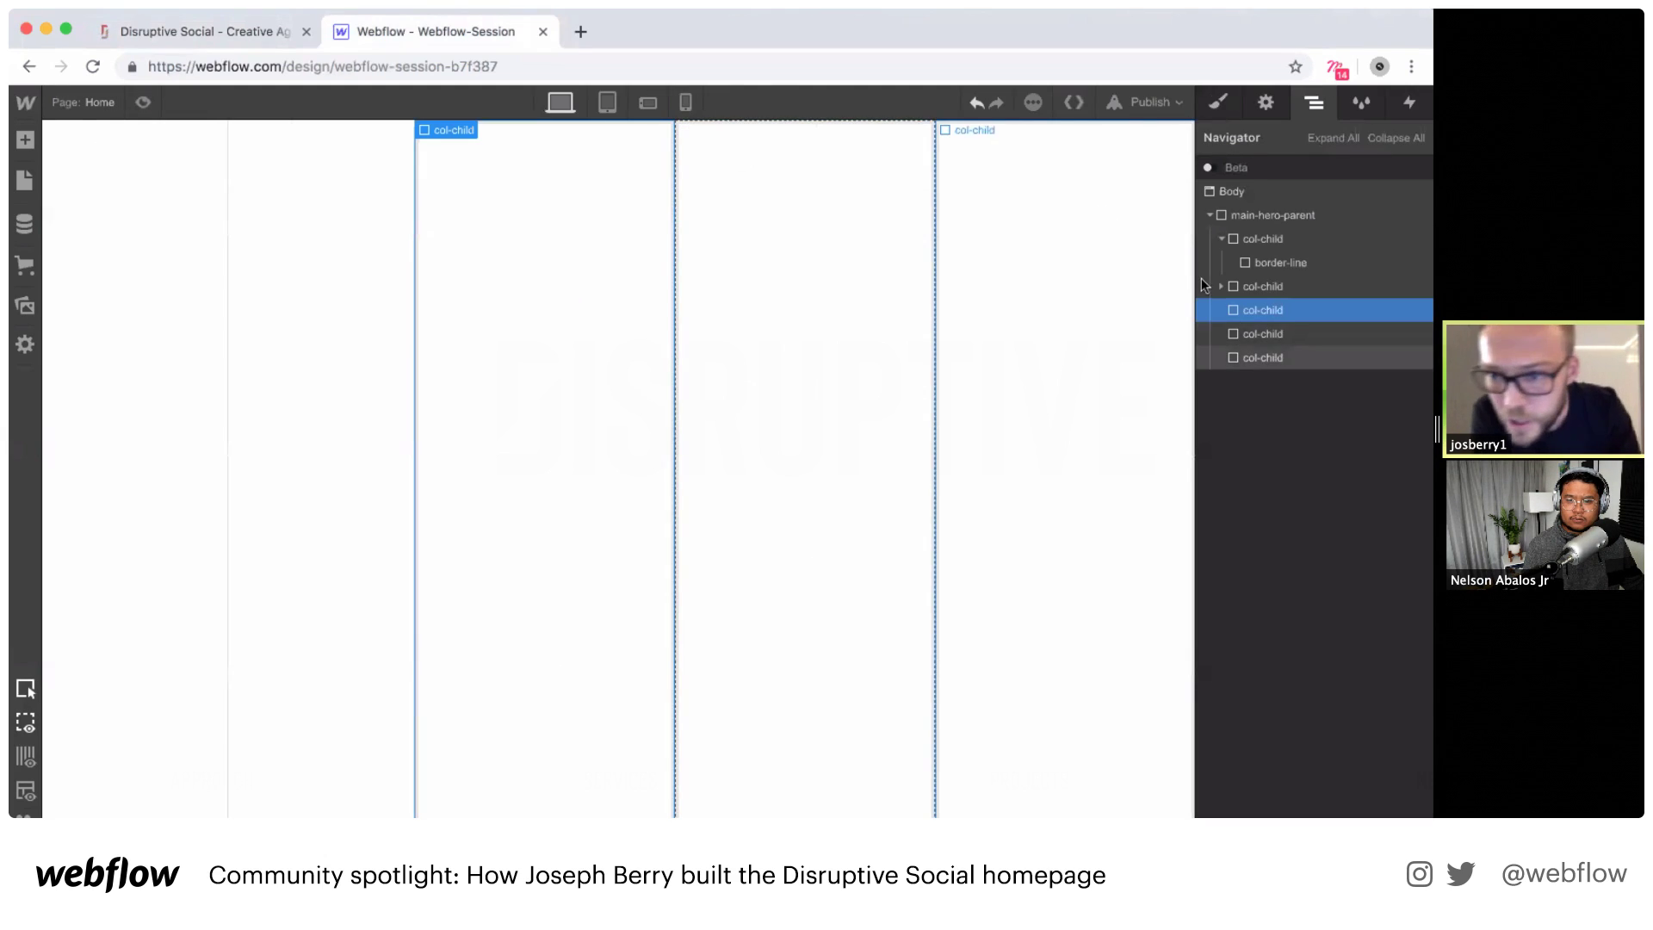
pyautogui.press('Delete')
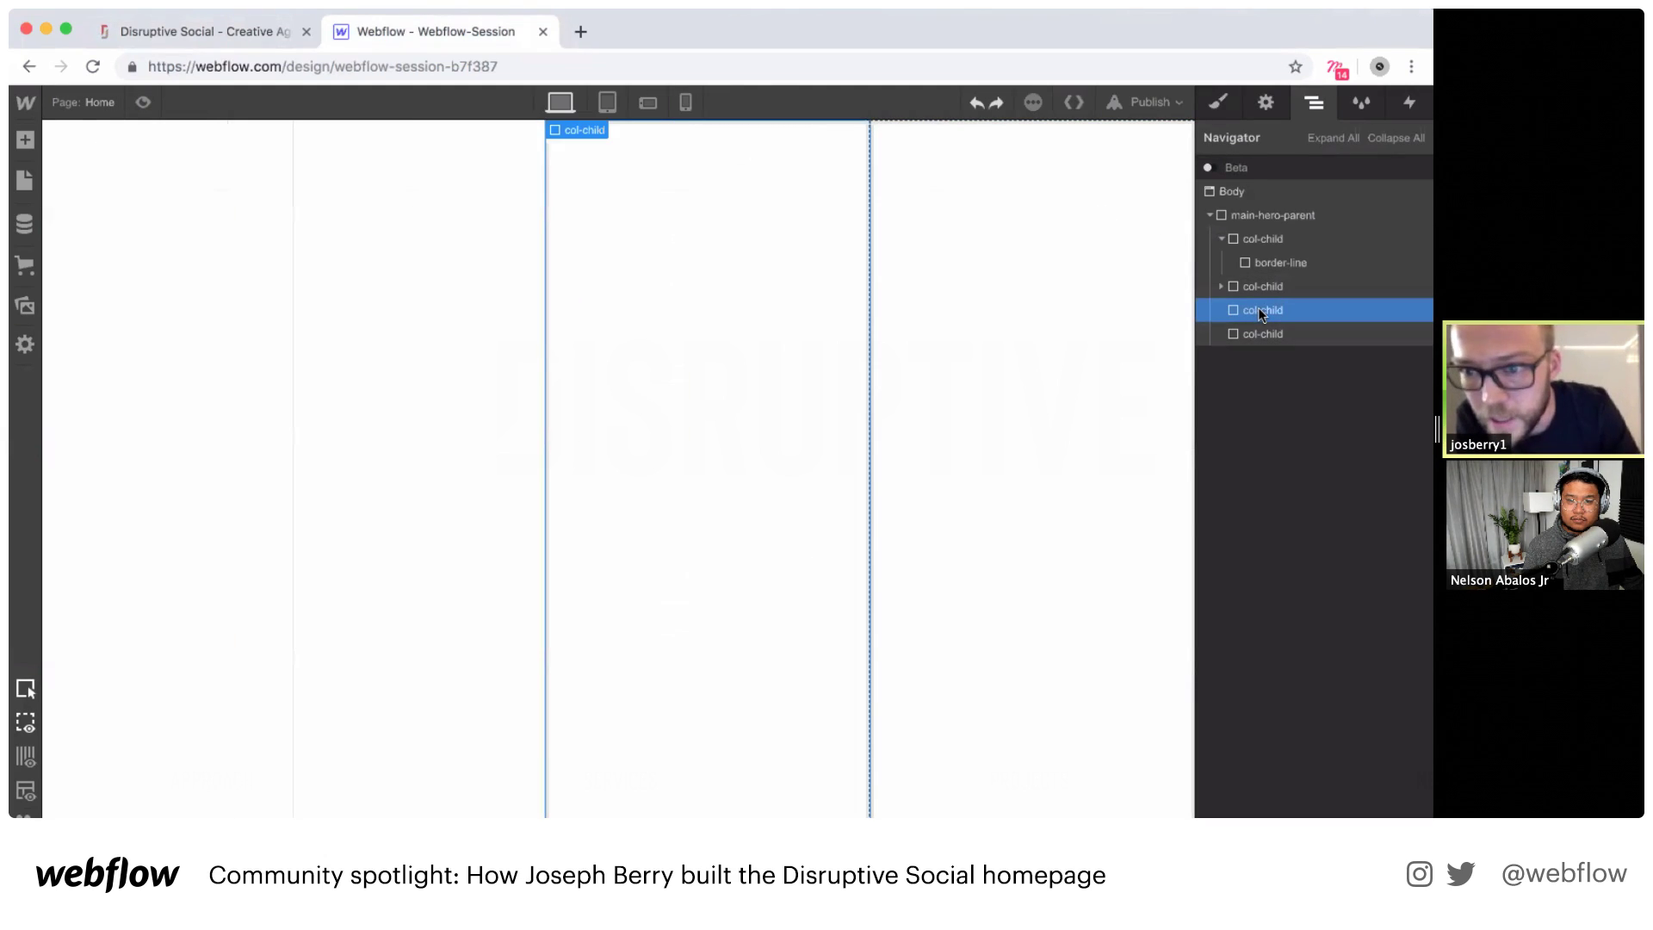
# Step: Copy the second column's border-line block into the third col-child and preview the column lines
pyautogui.click(1221, 285)
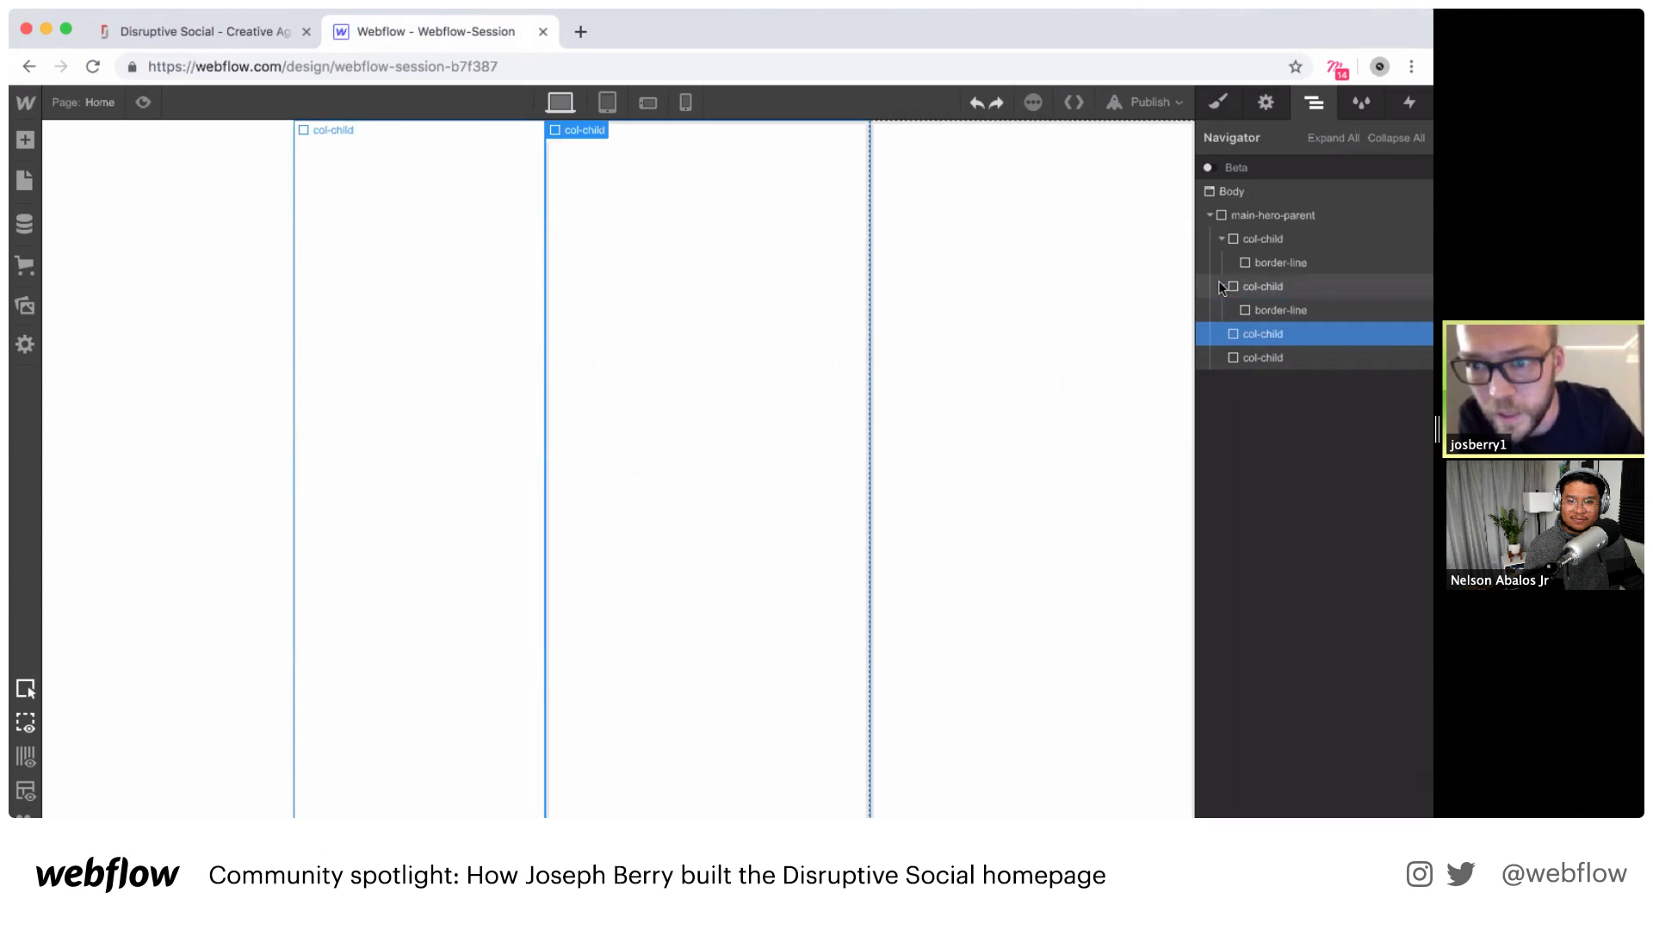
pyautogui.click(1262, 308)
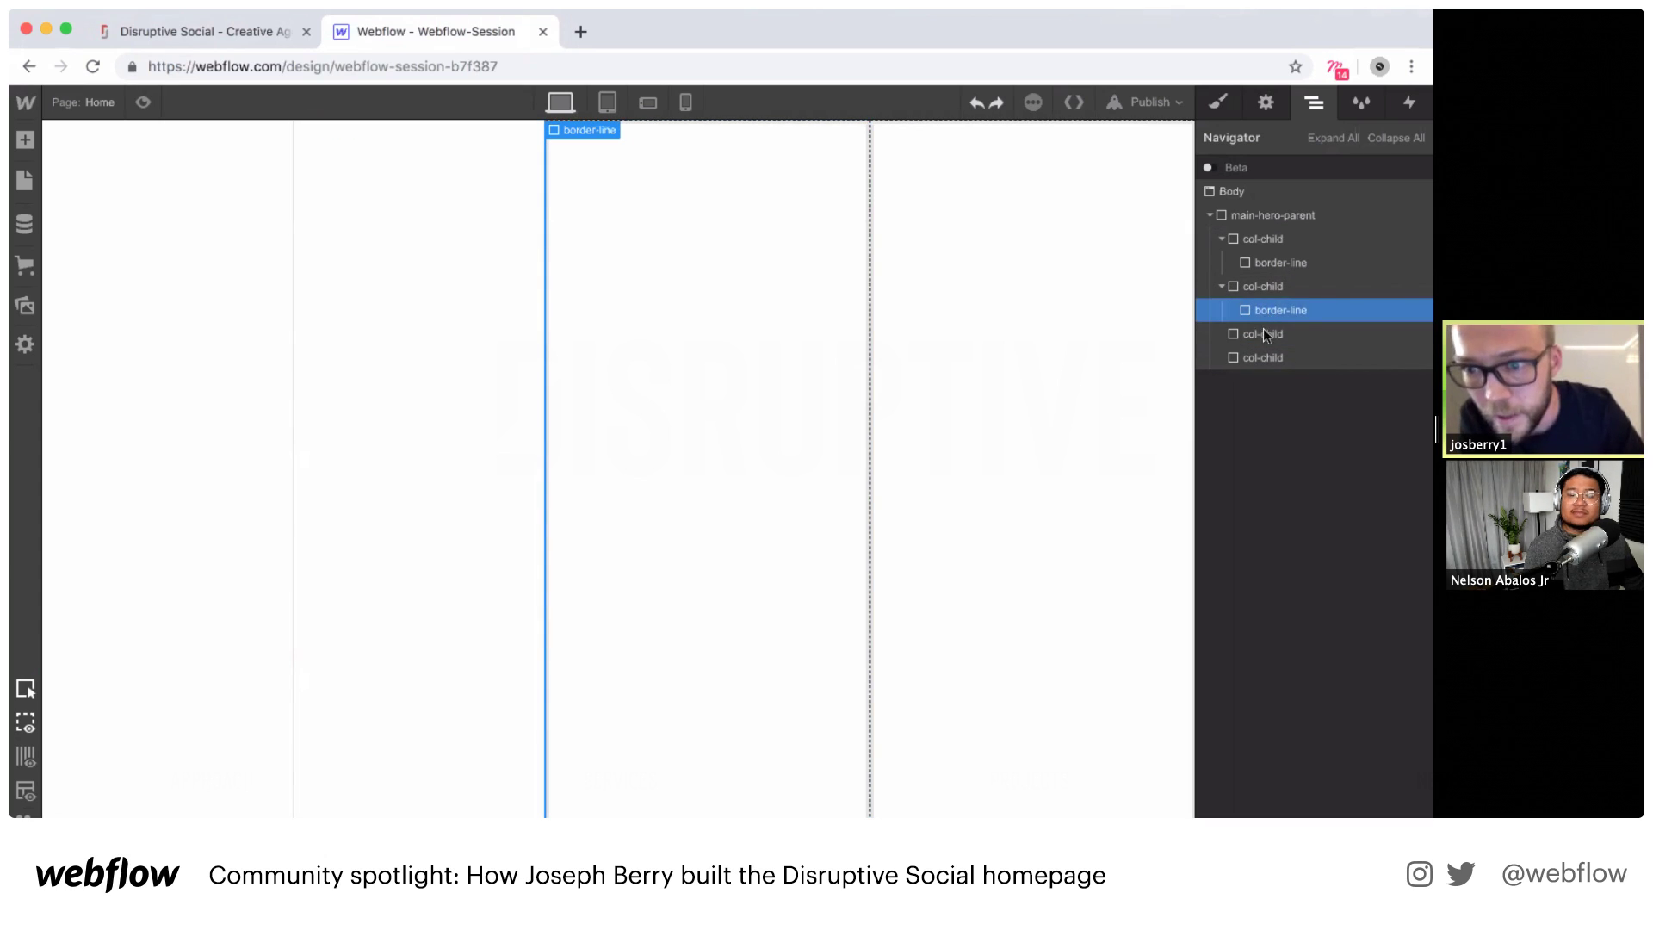
pyautogui.click(1266, 336)
pyautogui.hotkey('ctrl', 'v')
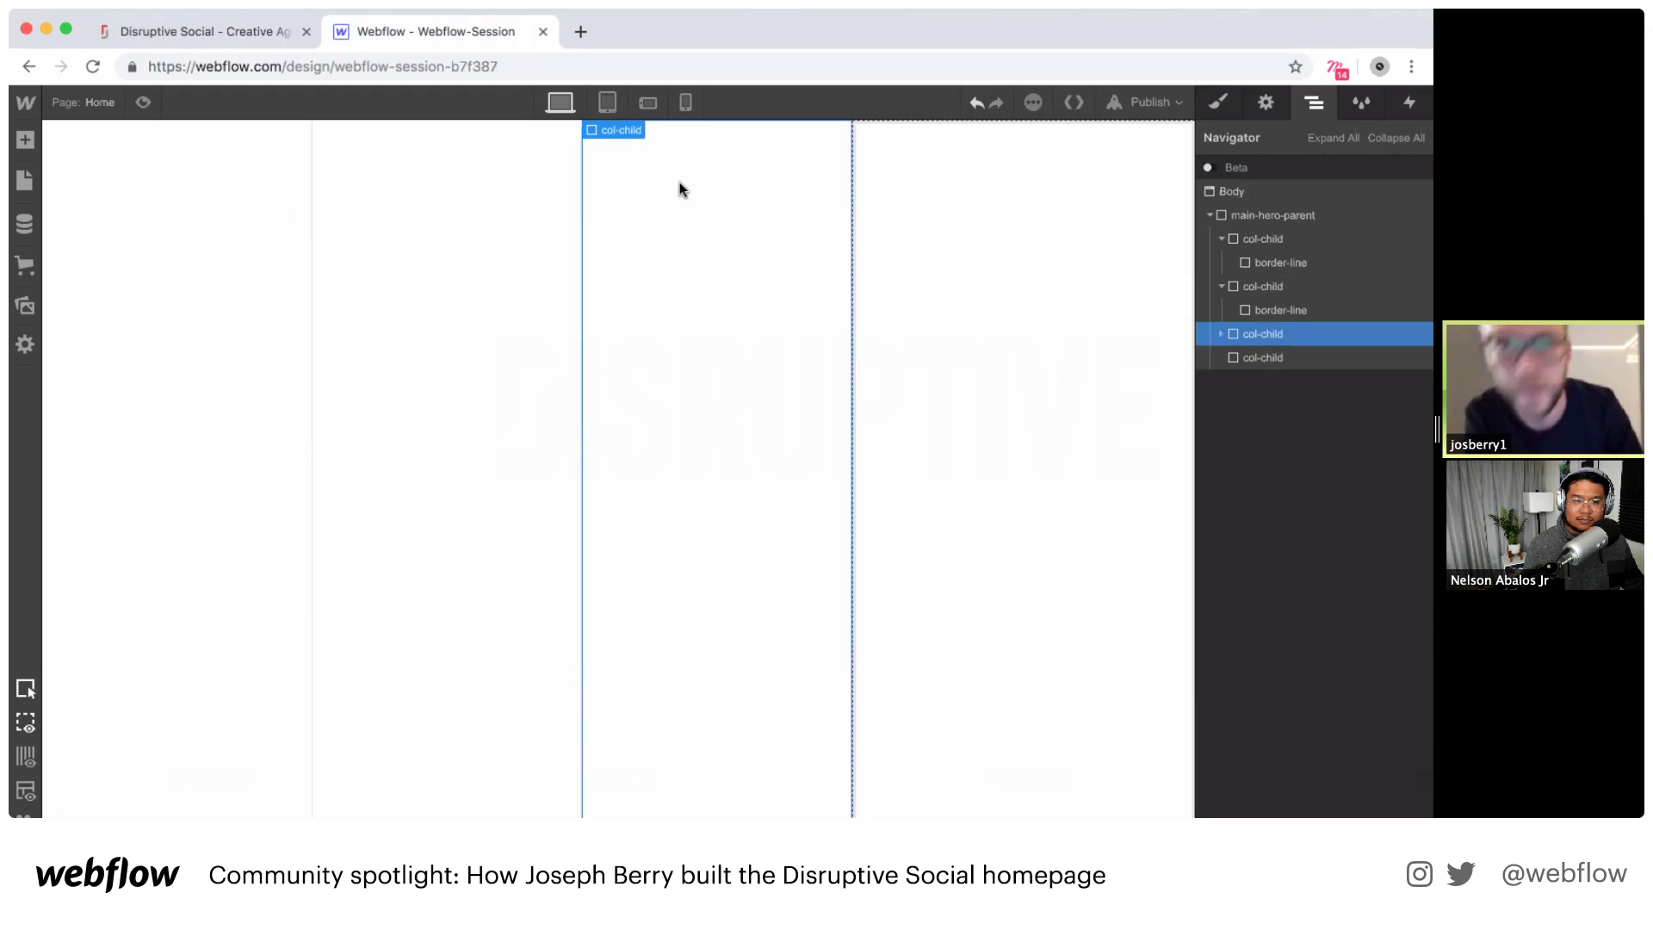
pyautogui.click(143, 103)
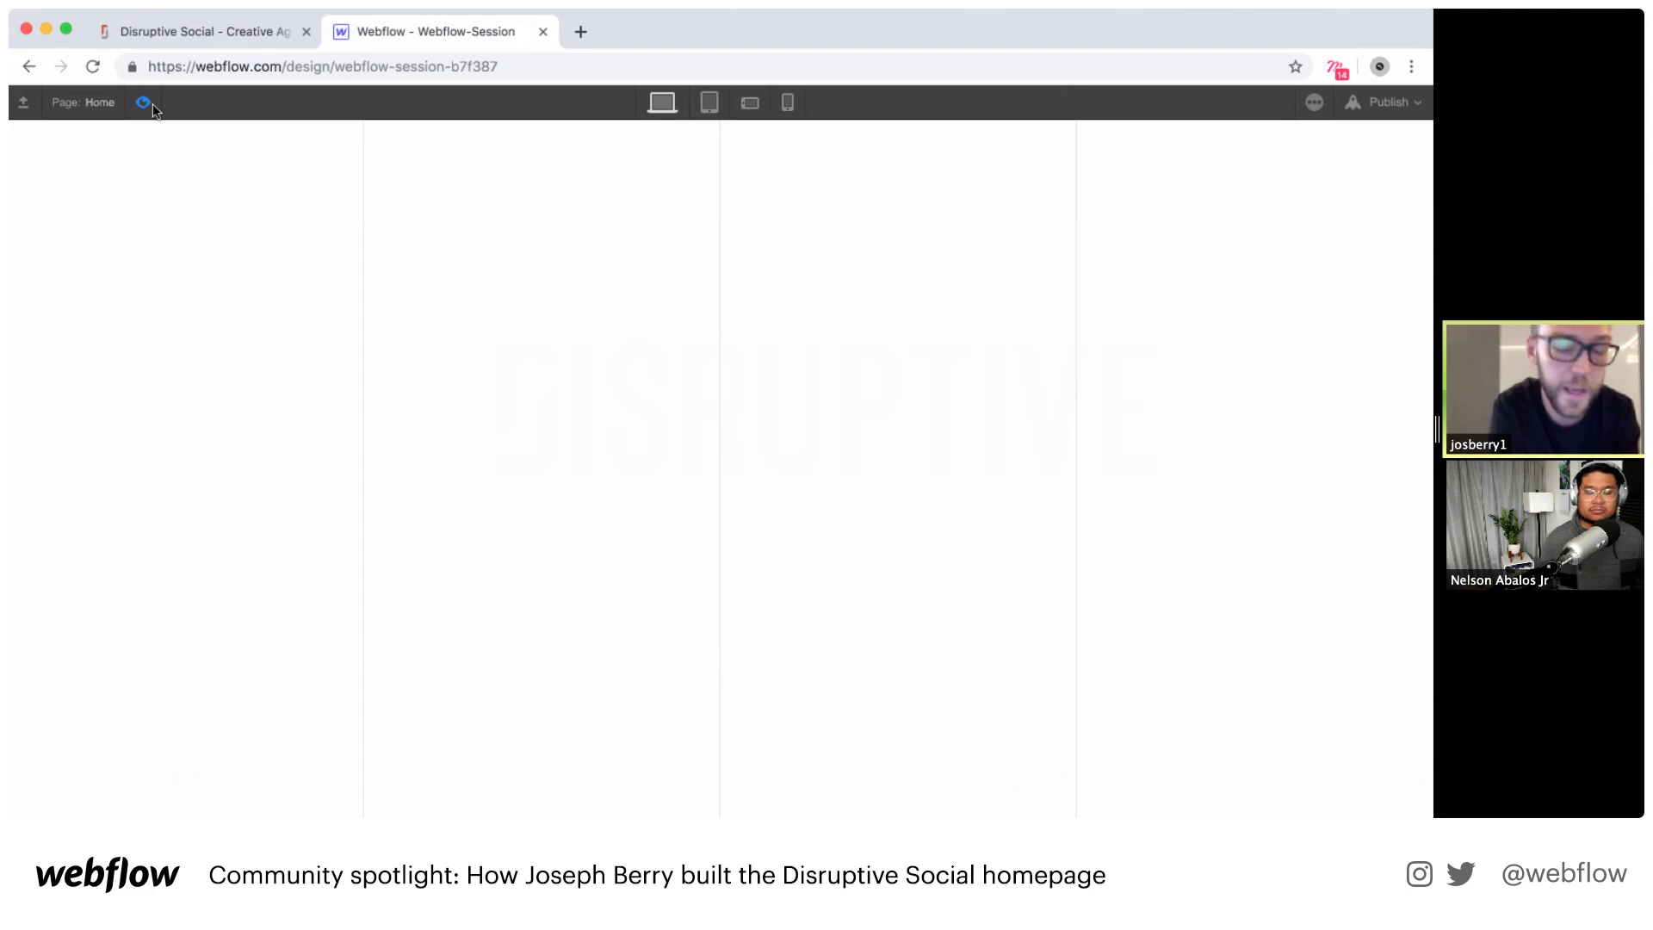
pyautogui.click(153, 103)
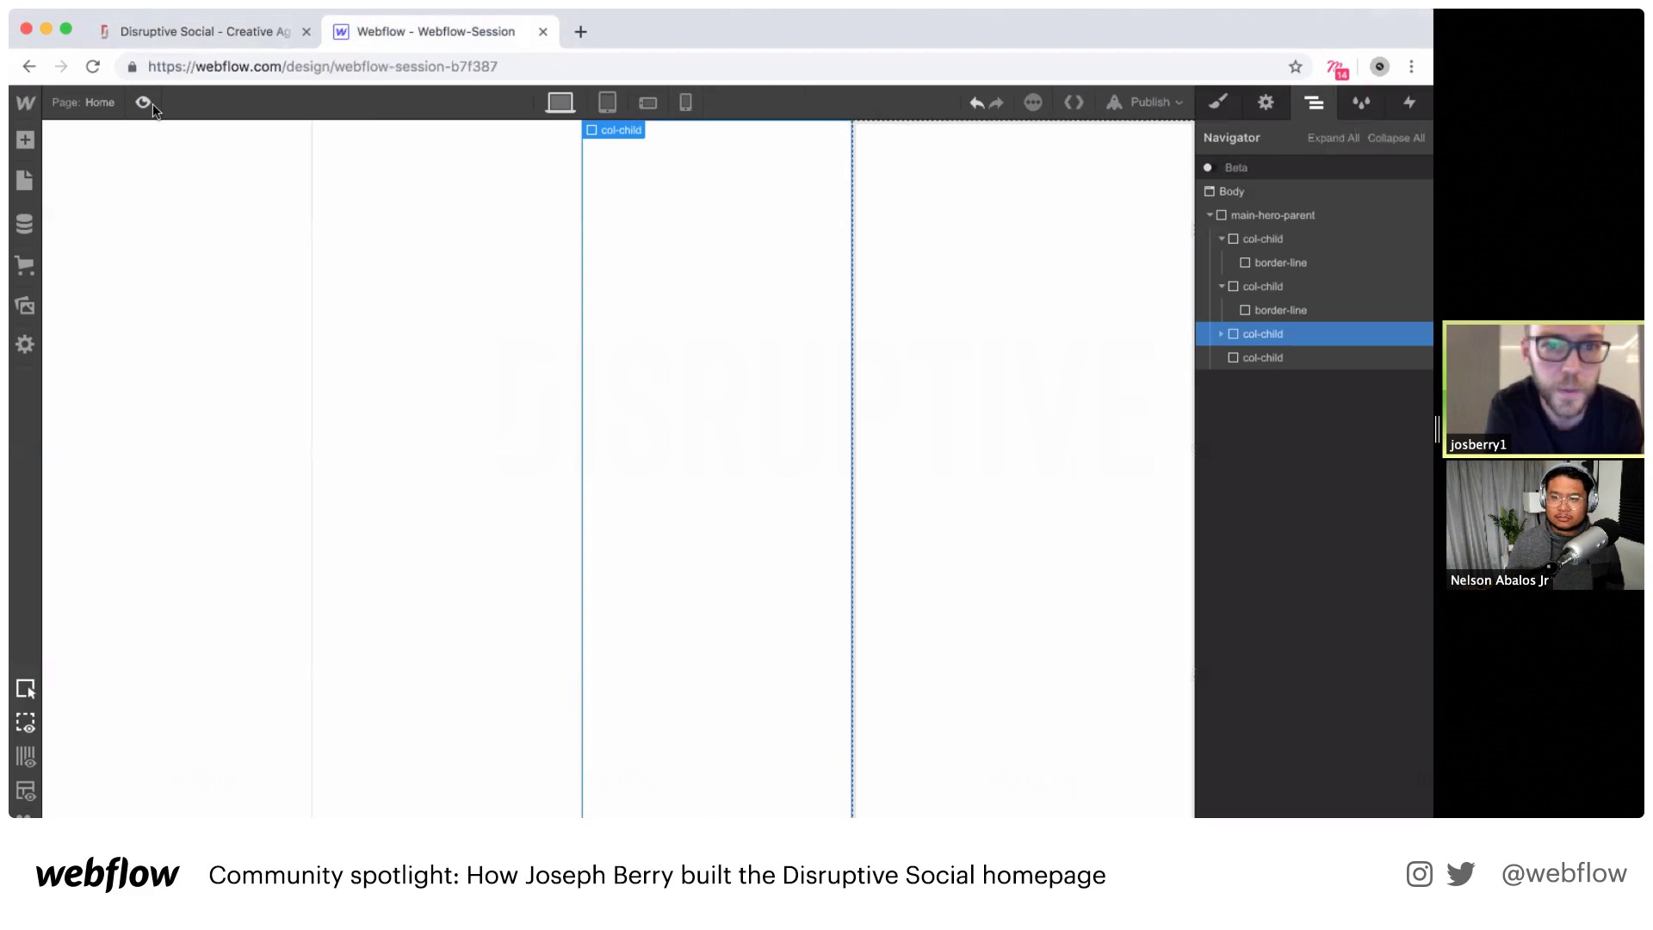
# Step: Collapse the first two col-child blocks in the element tree and check the split phone images on the live Disruptive Social homepage
pyautogui.click(1222, 237)
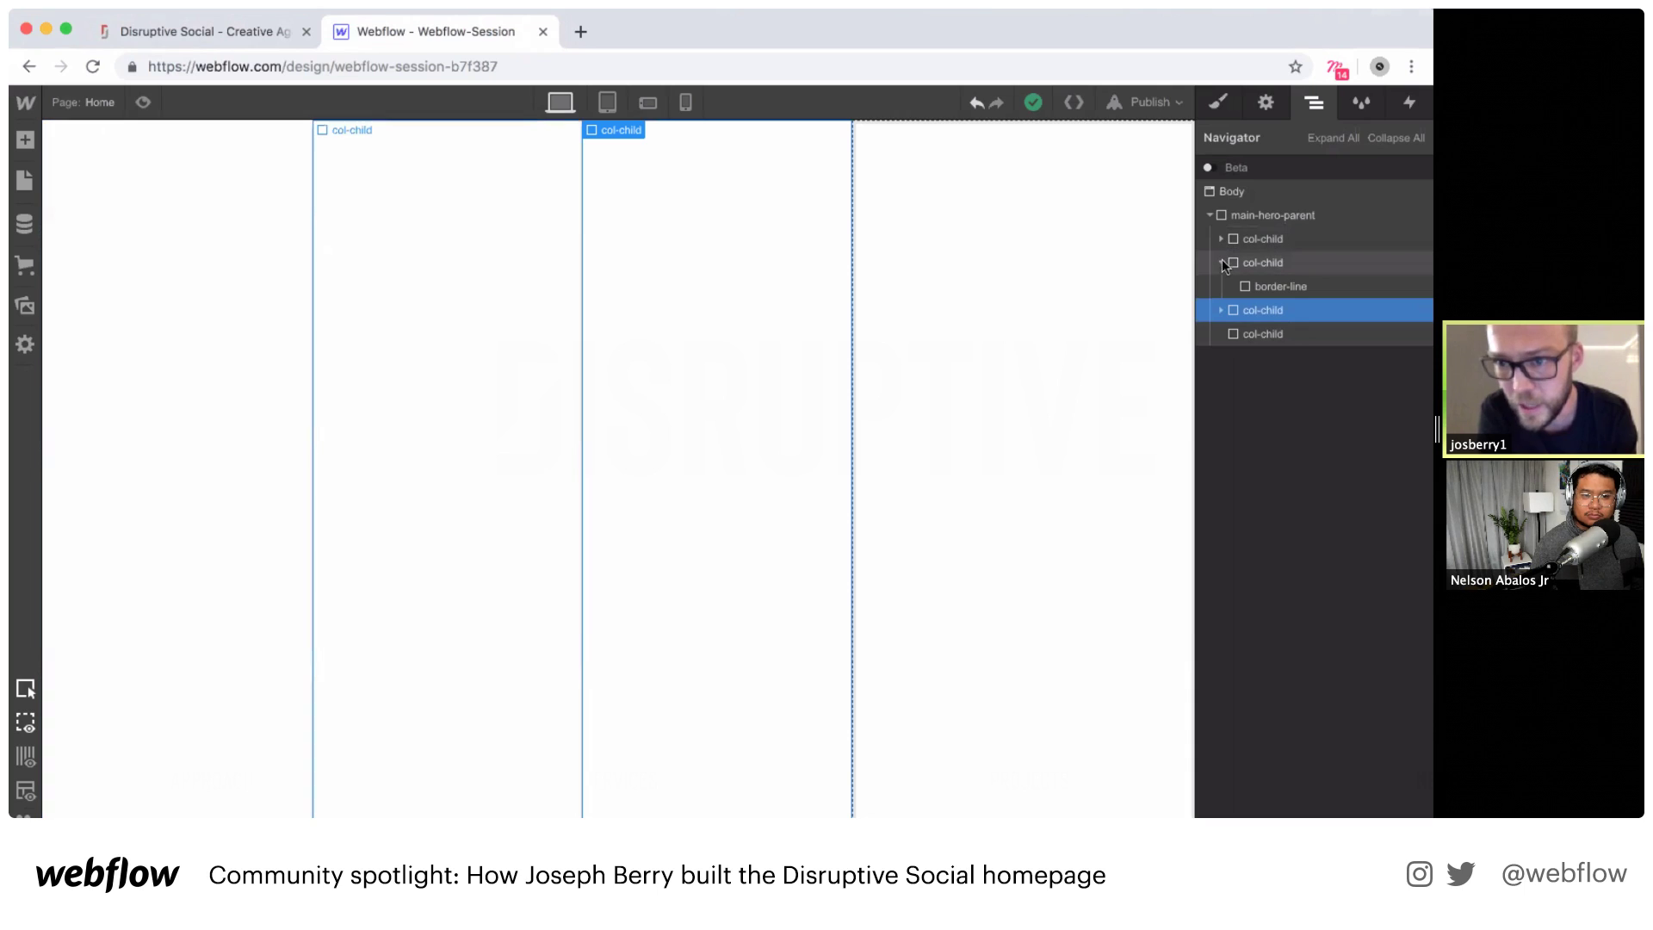
pyautogui.click(1222, 263)
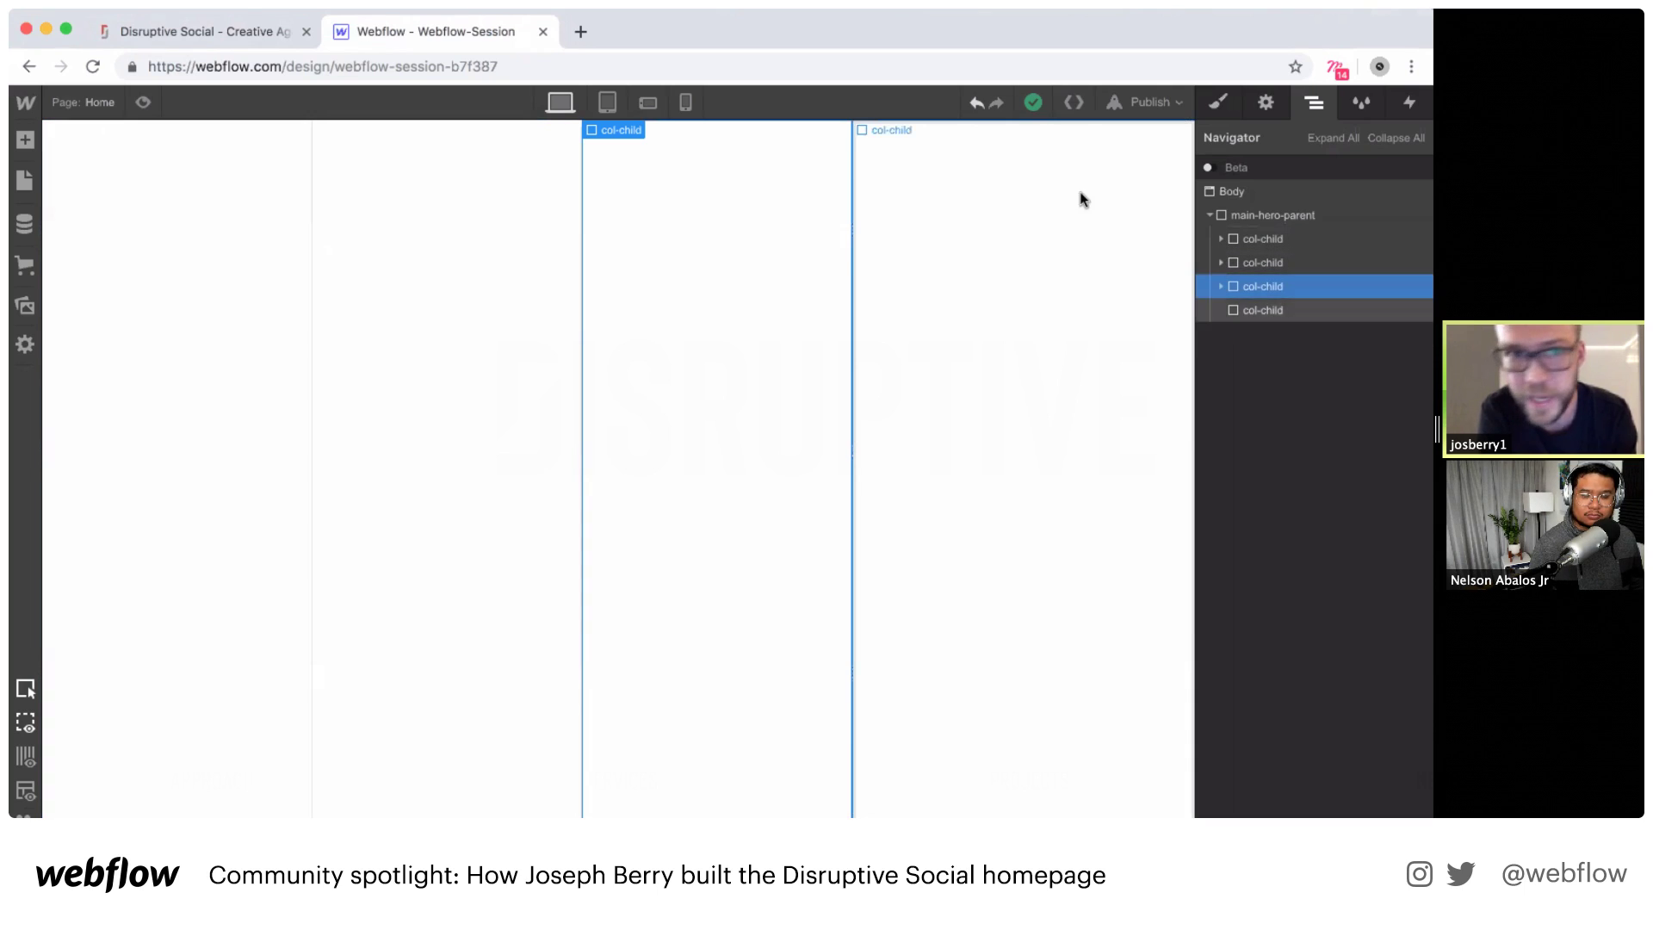
pyautogui.click(247, 26)
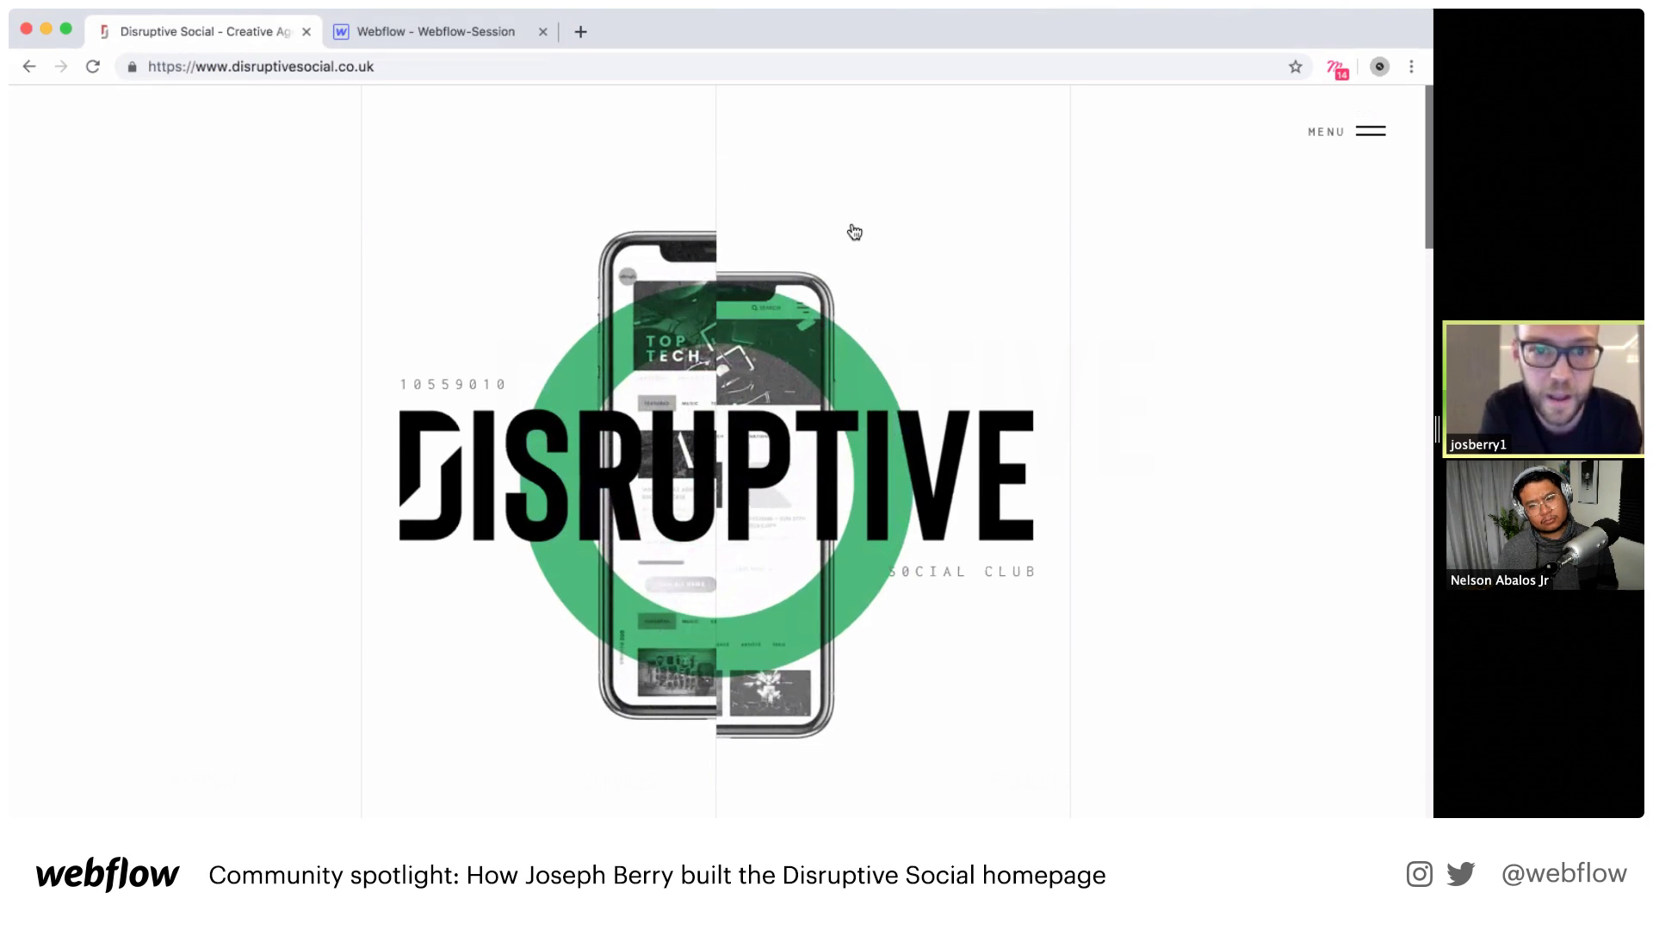
pyautogui.click(439, 28)
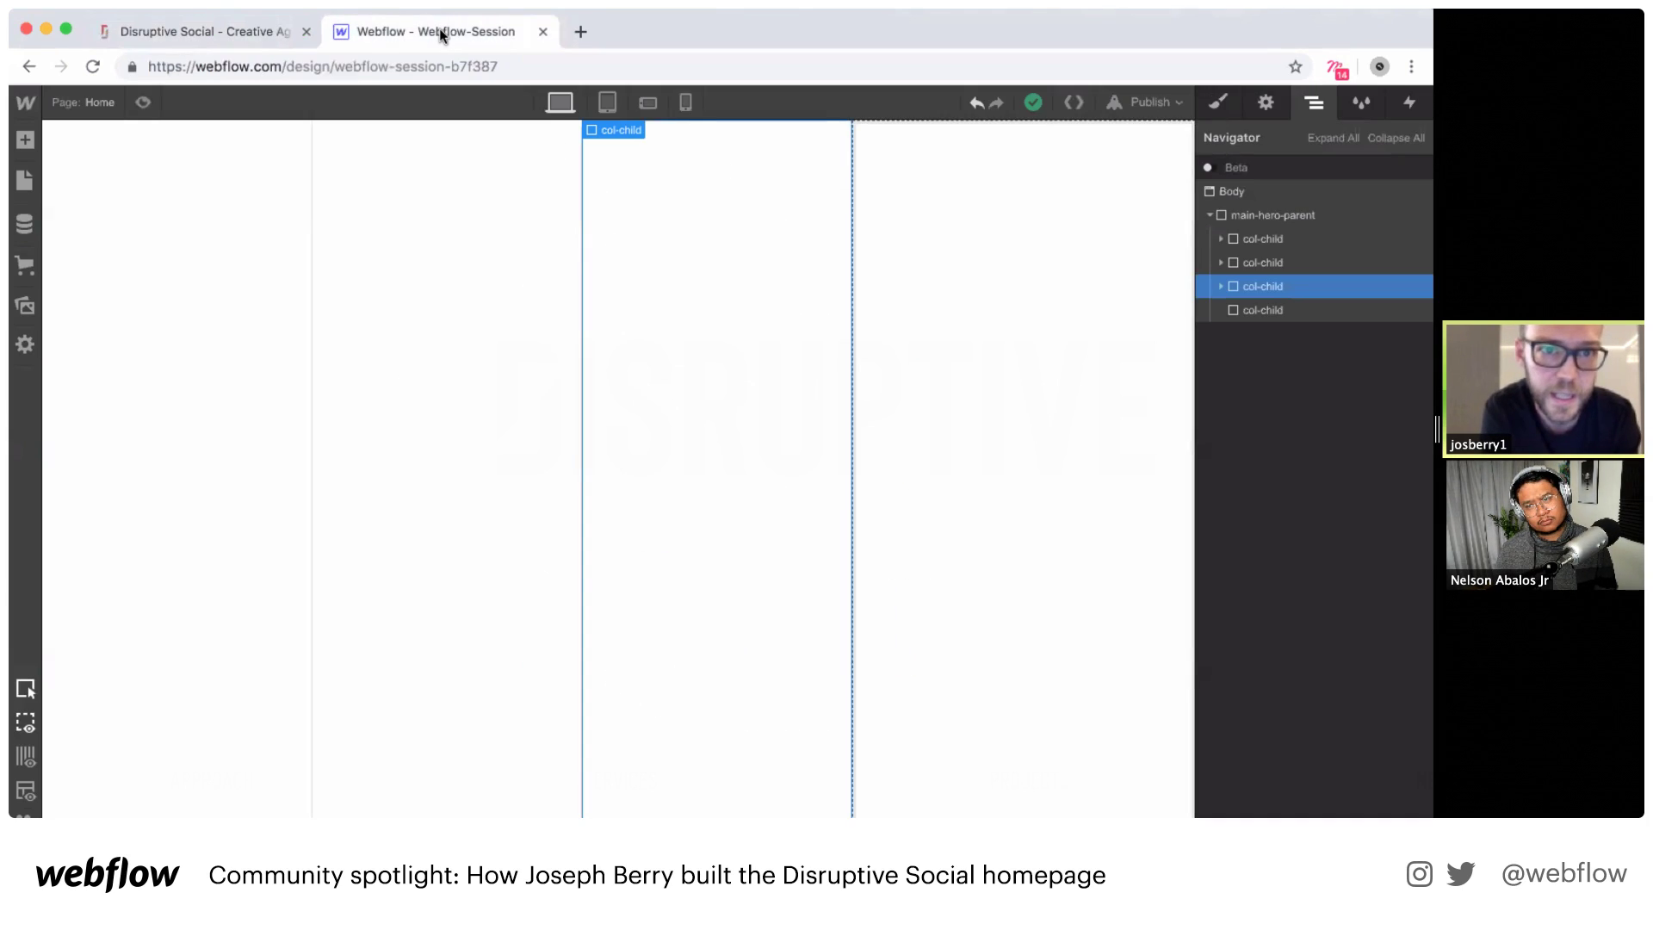
# Step: Add the combo class left-hidden to the second column's col-child and set its overflow to hidden
pyautogui.click(513, 247)
pyautogui.click(1218, 102)
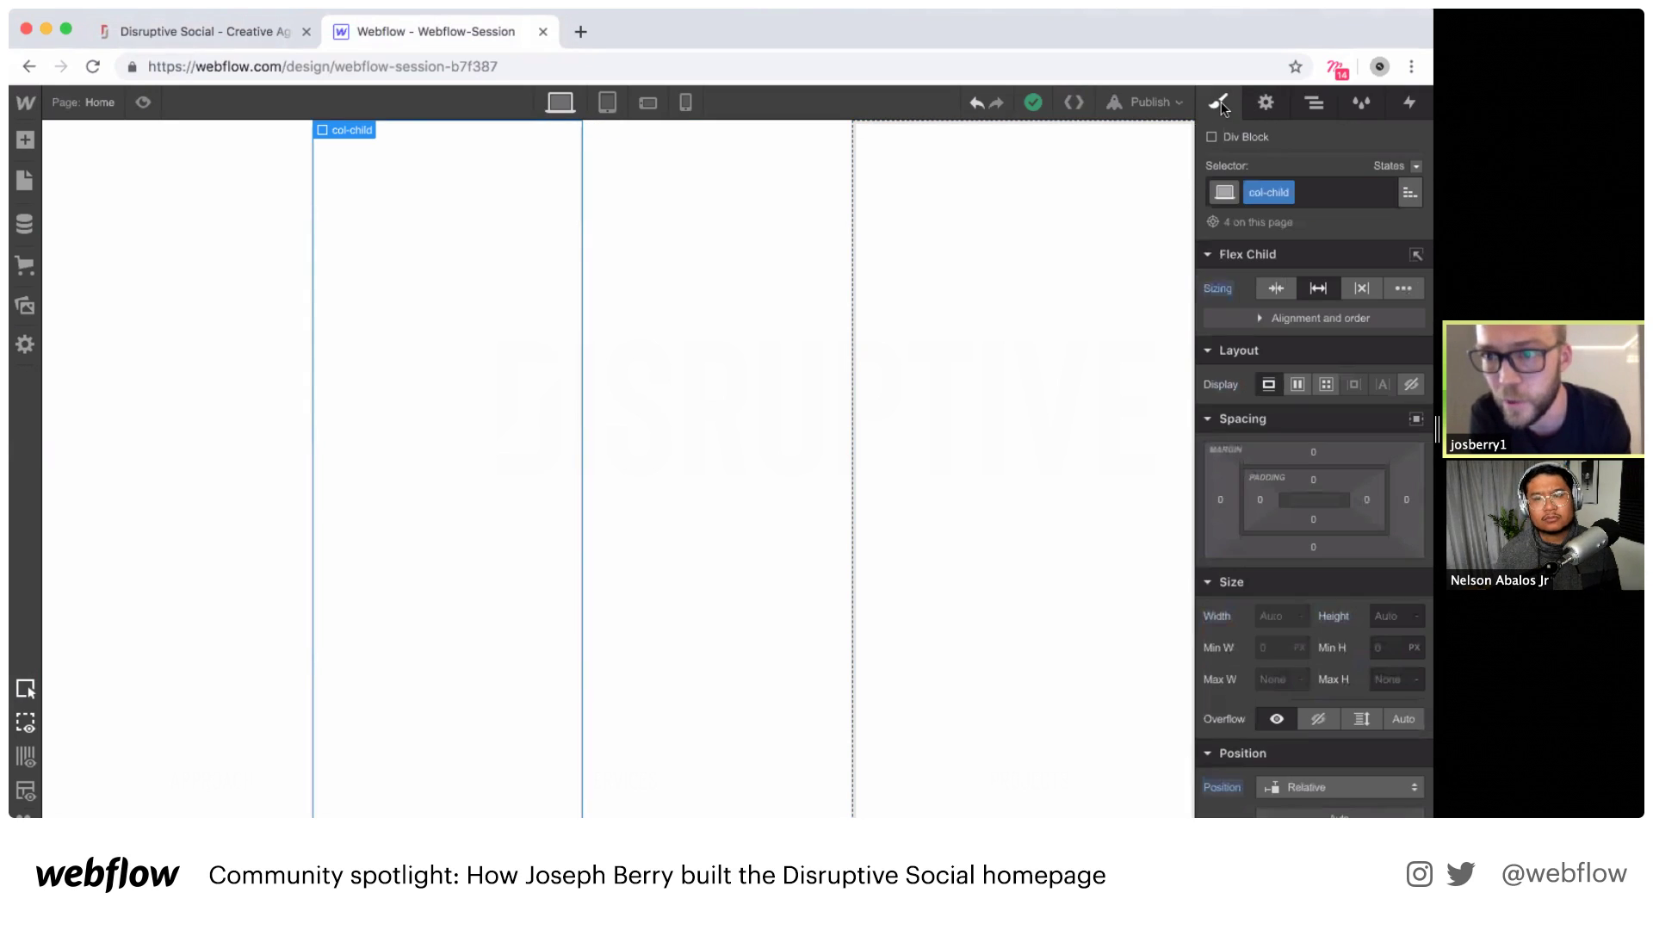
pyautogui.click(1314, 195)
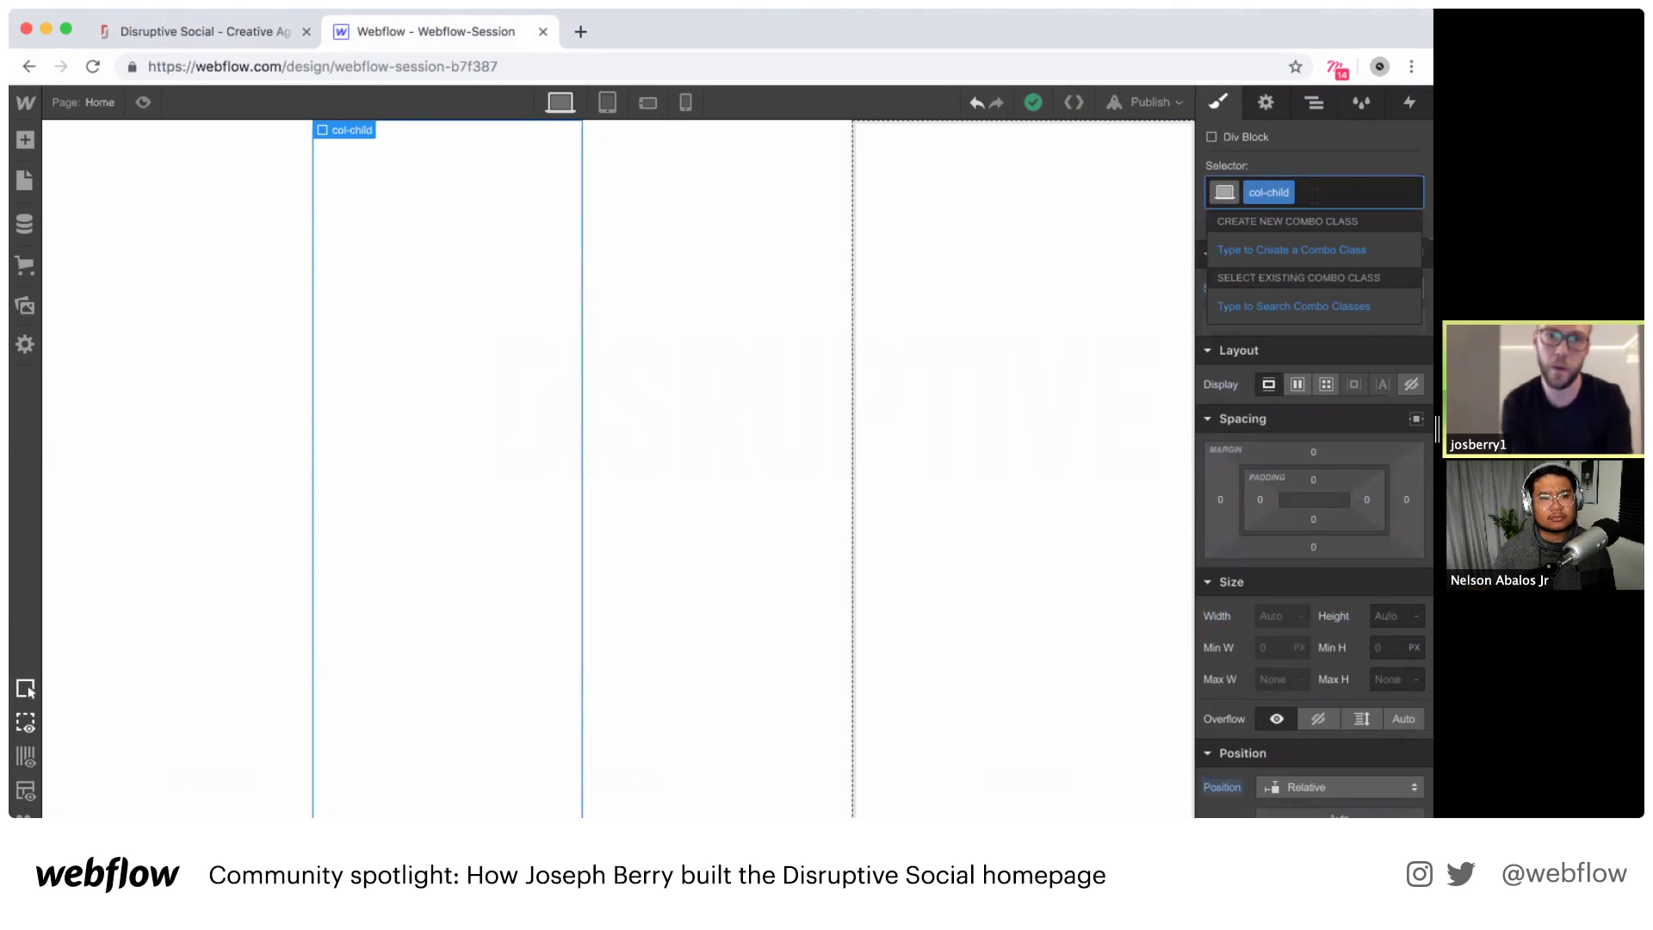
pyautogui.write('left')
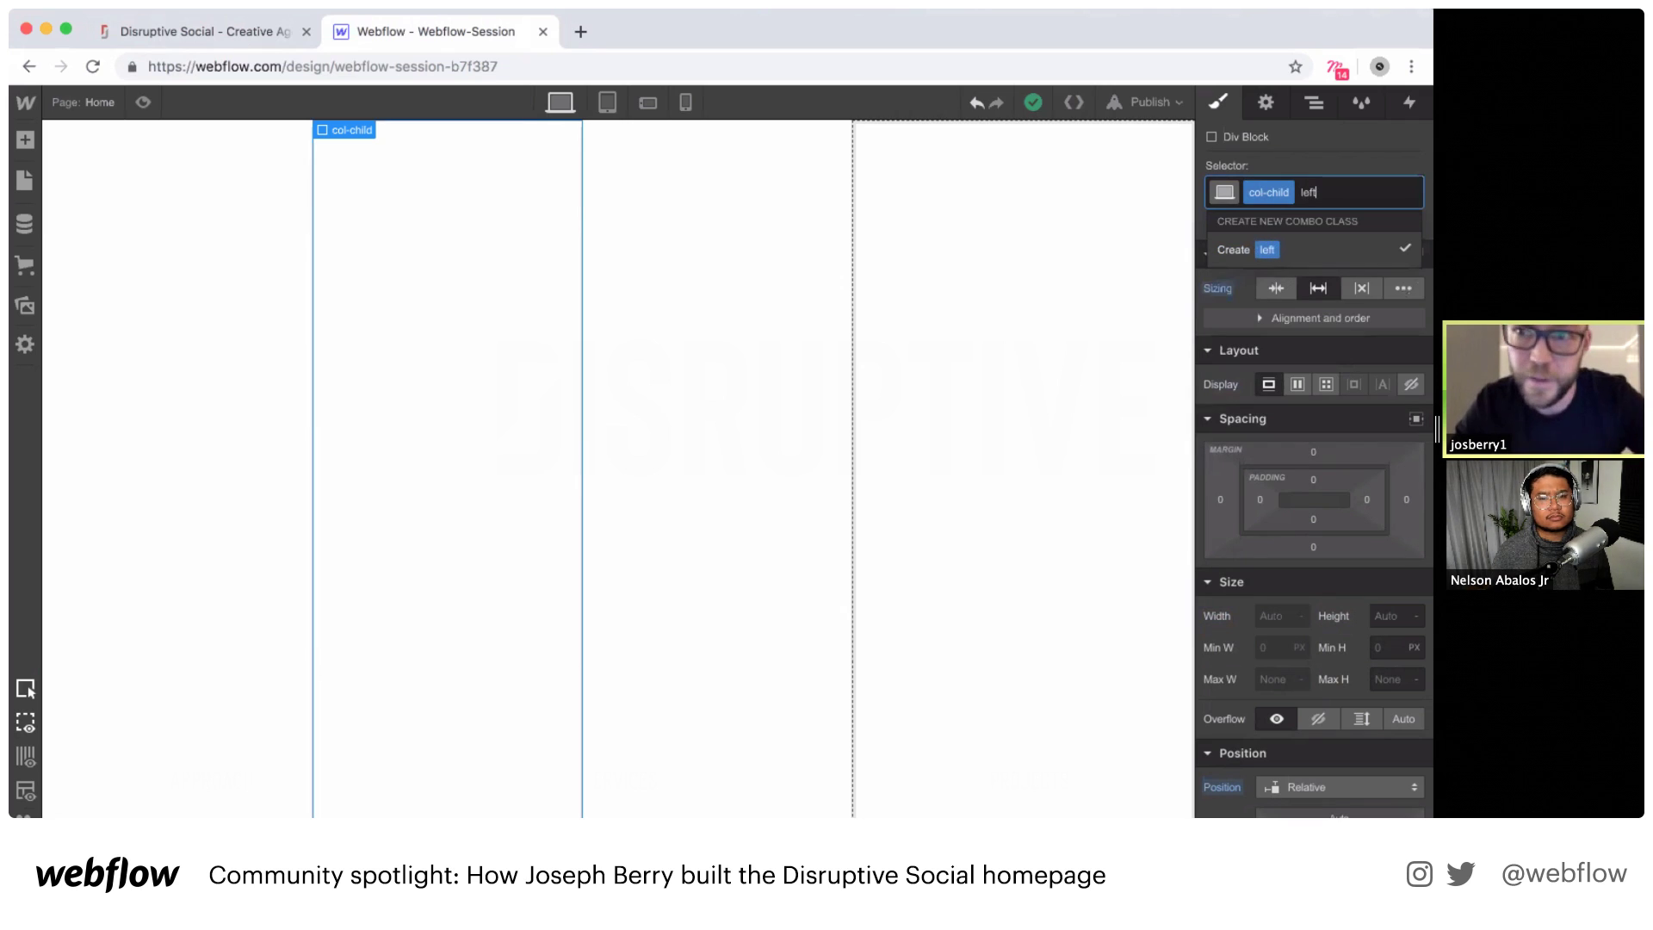
pyautogui.write('-hidden')
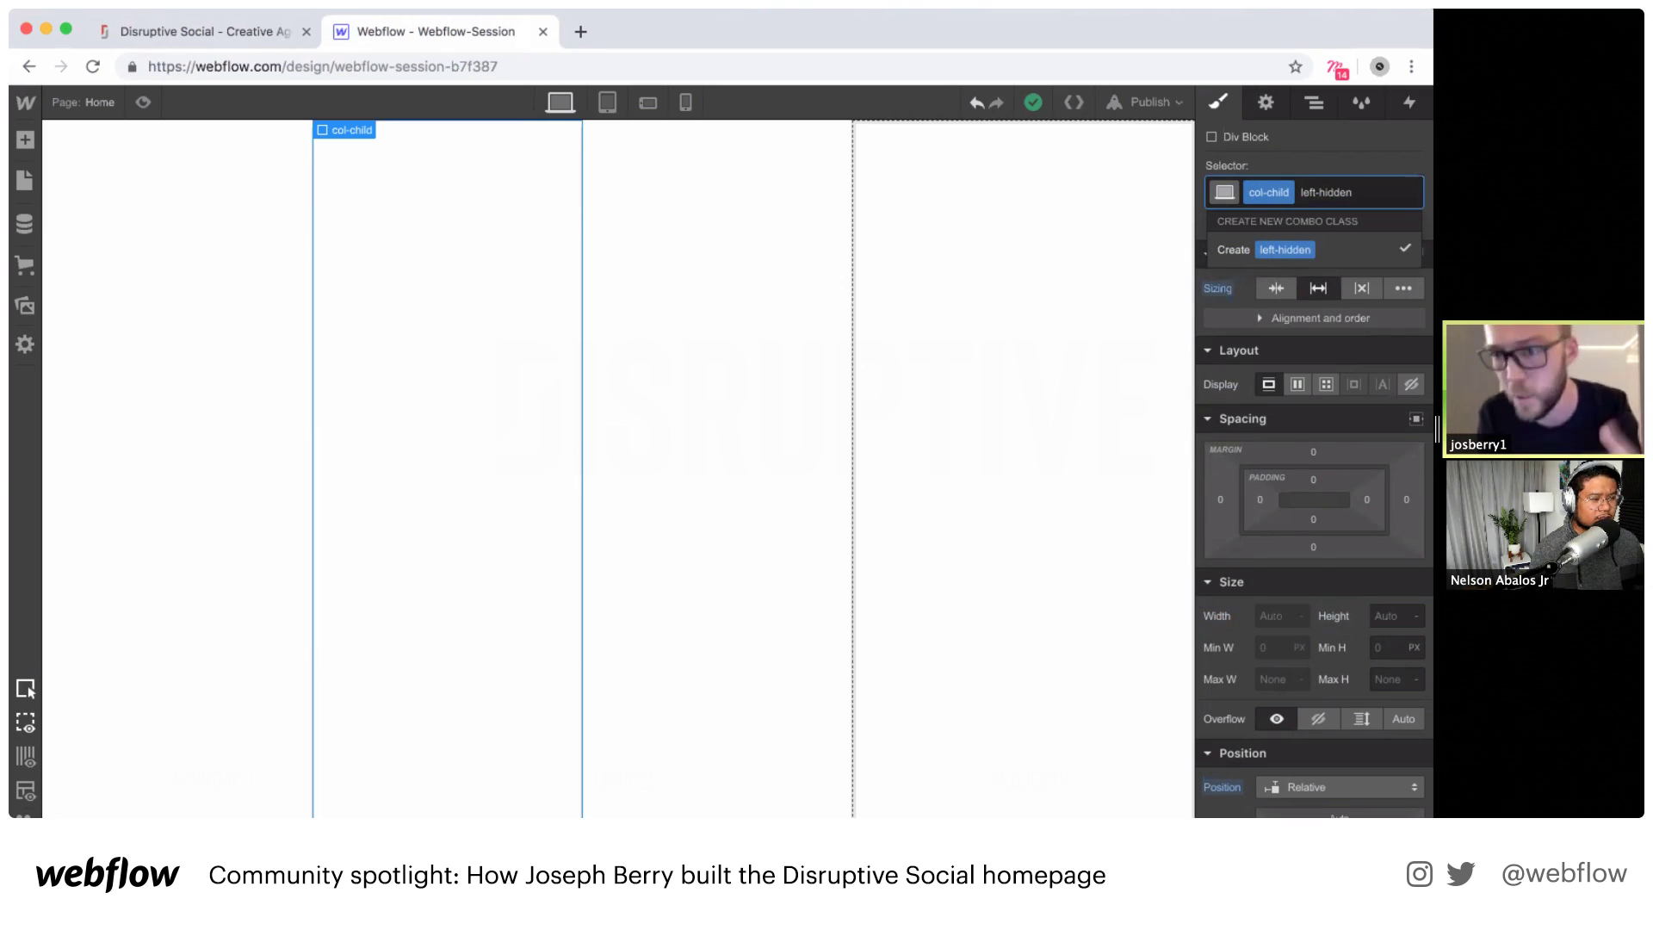
pyautogui.press('Return')
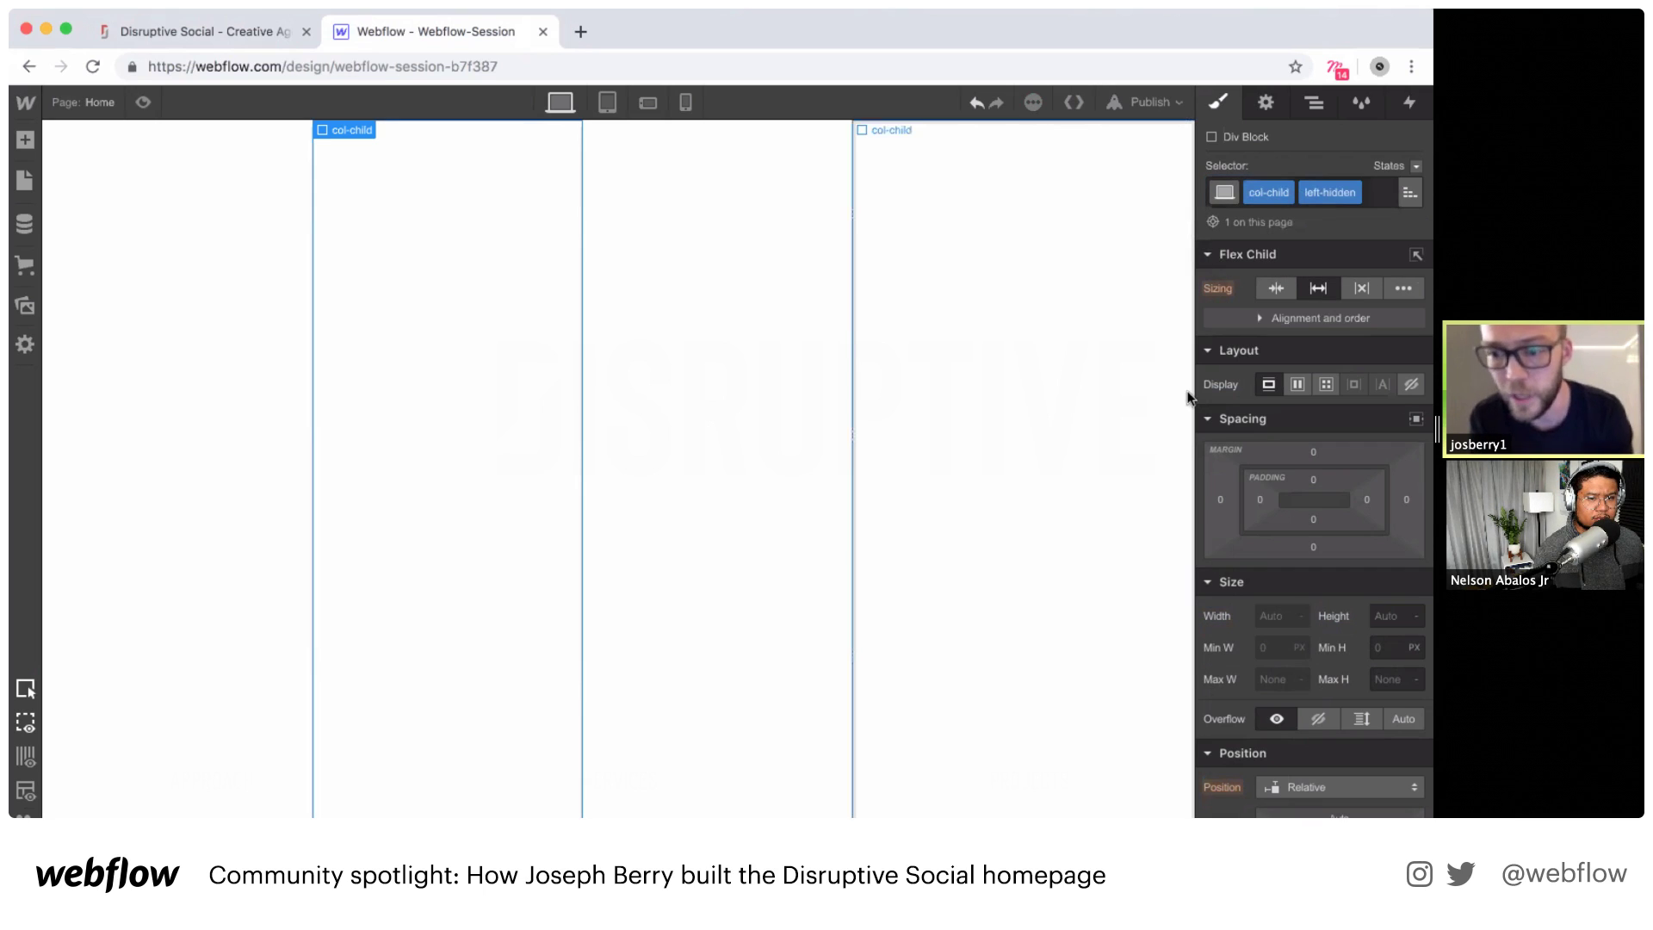
pyautogui.click(1316, 718)
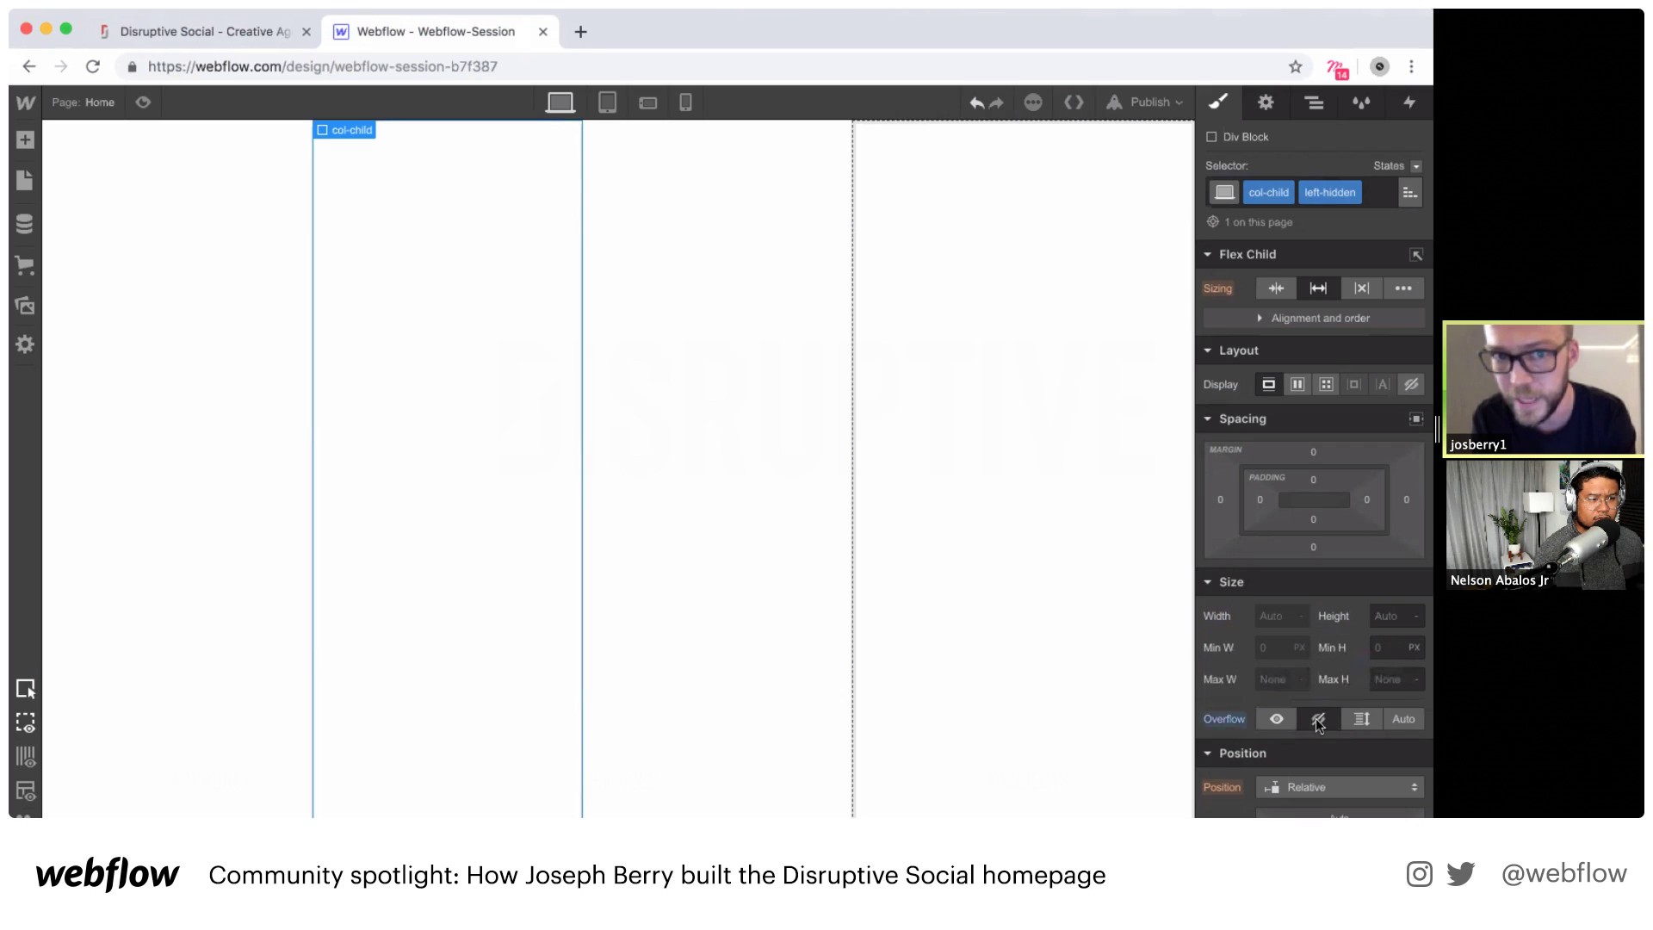
# Step: Add the combo class right-hidden to the third column's col-child and set its overflow to hidden
pyautogui.click(704, 428)
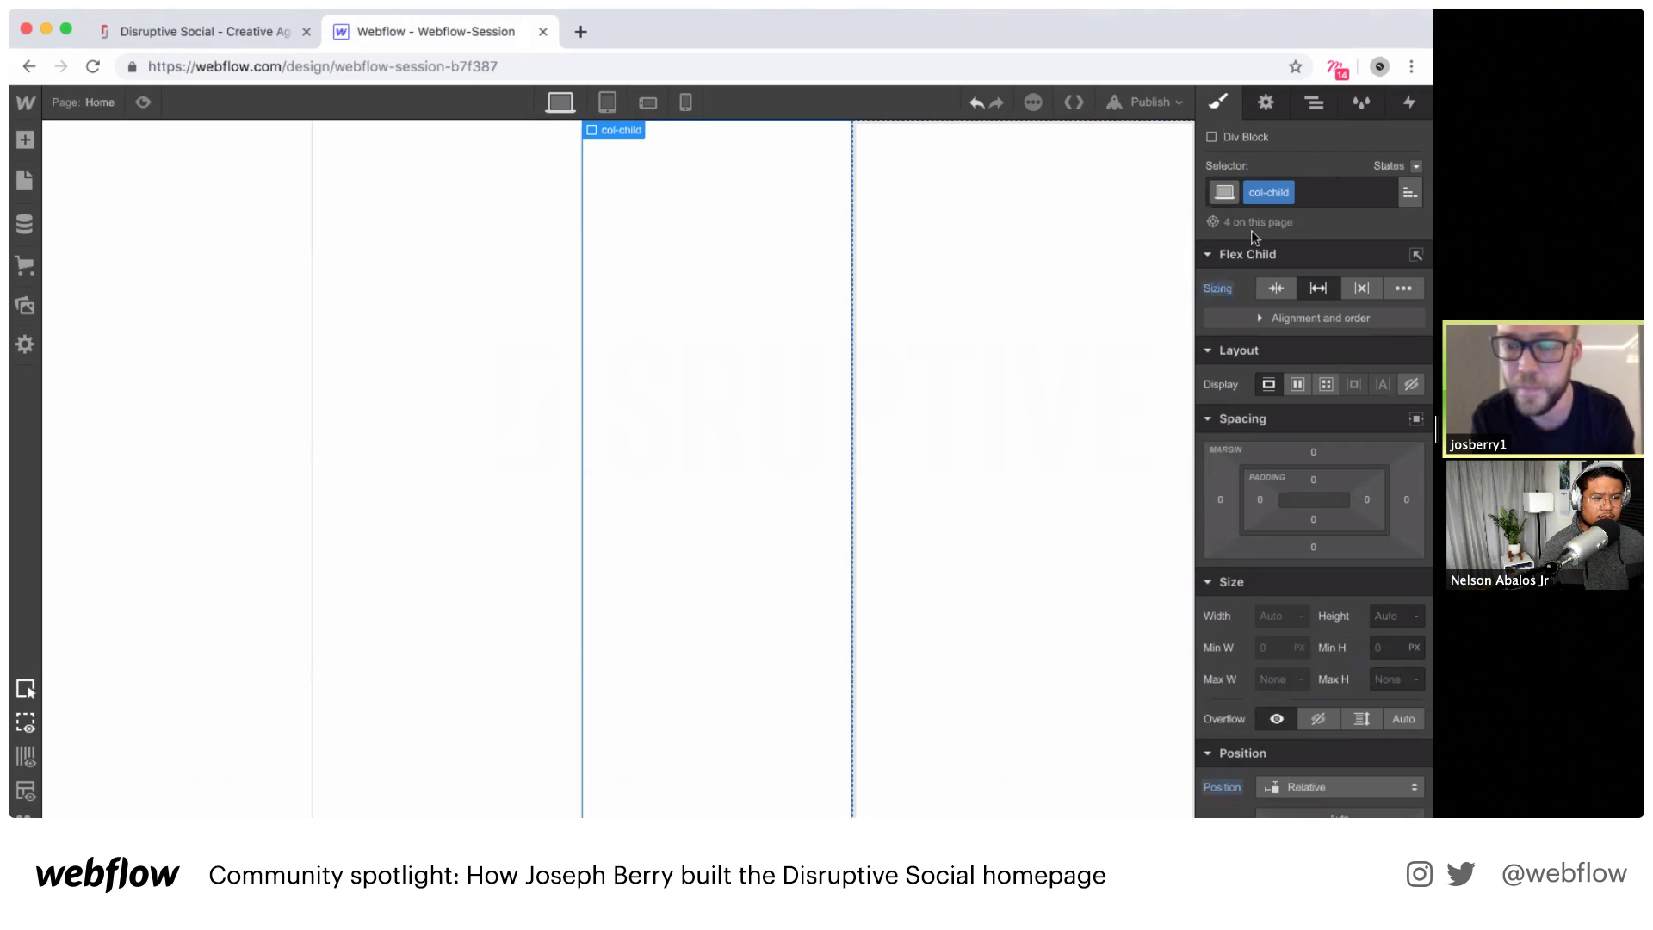
pyautogui.click(1375, 192)
pyautogui.write('night-hidde')
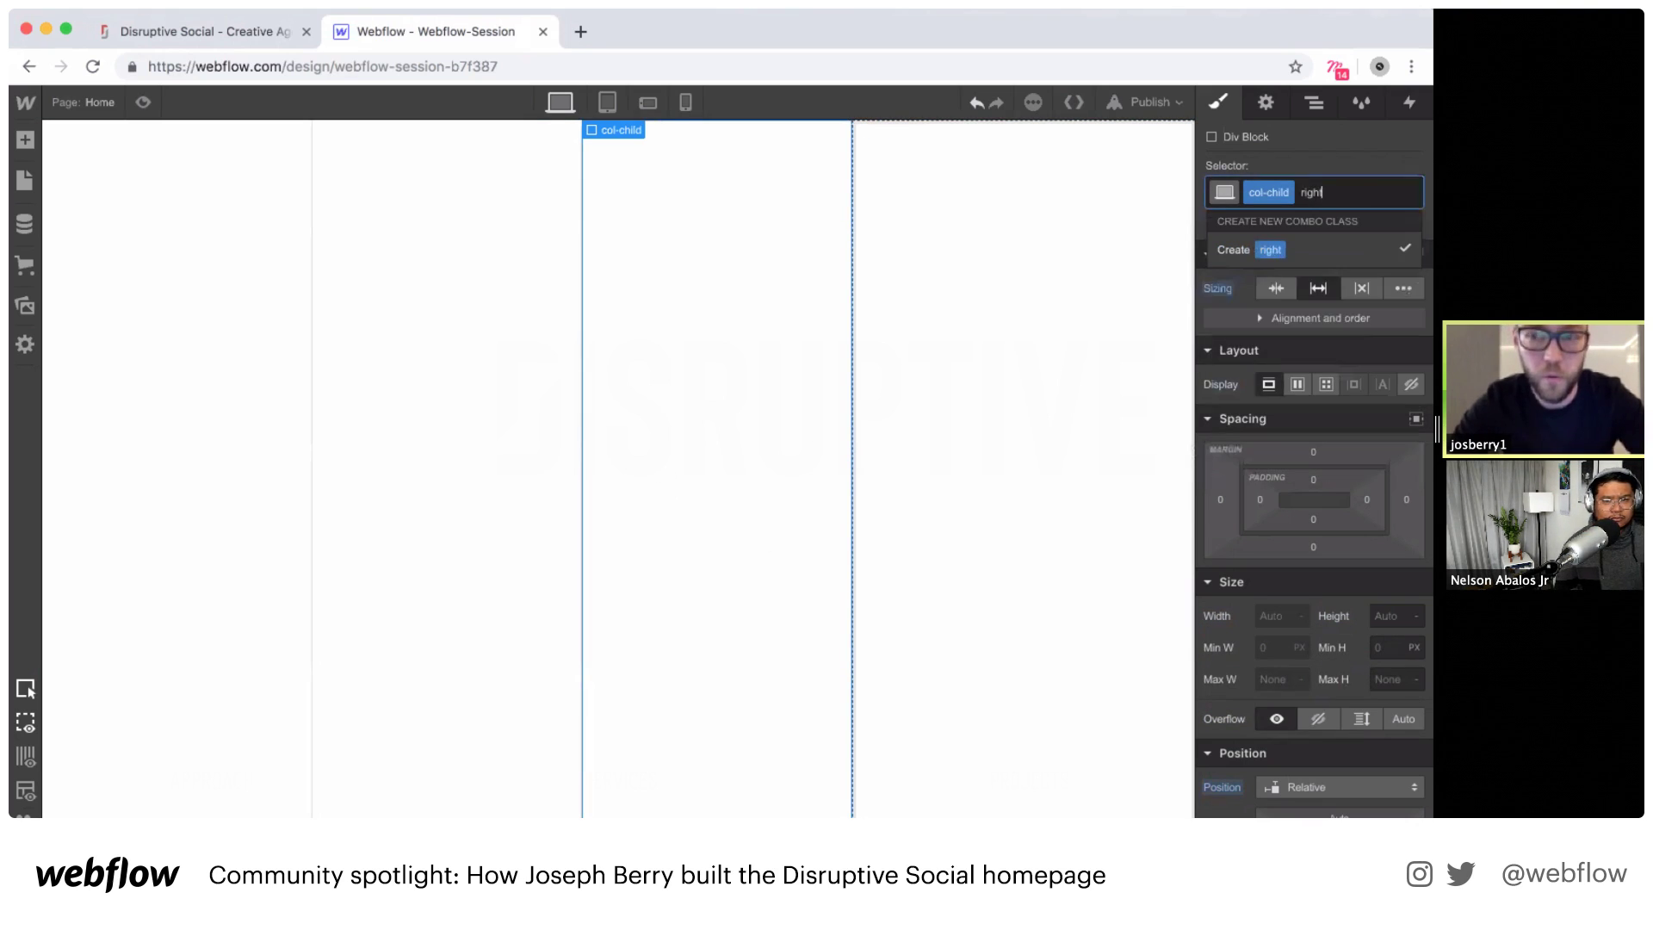
pyautogui.write('n')
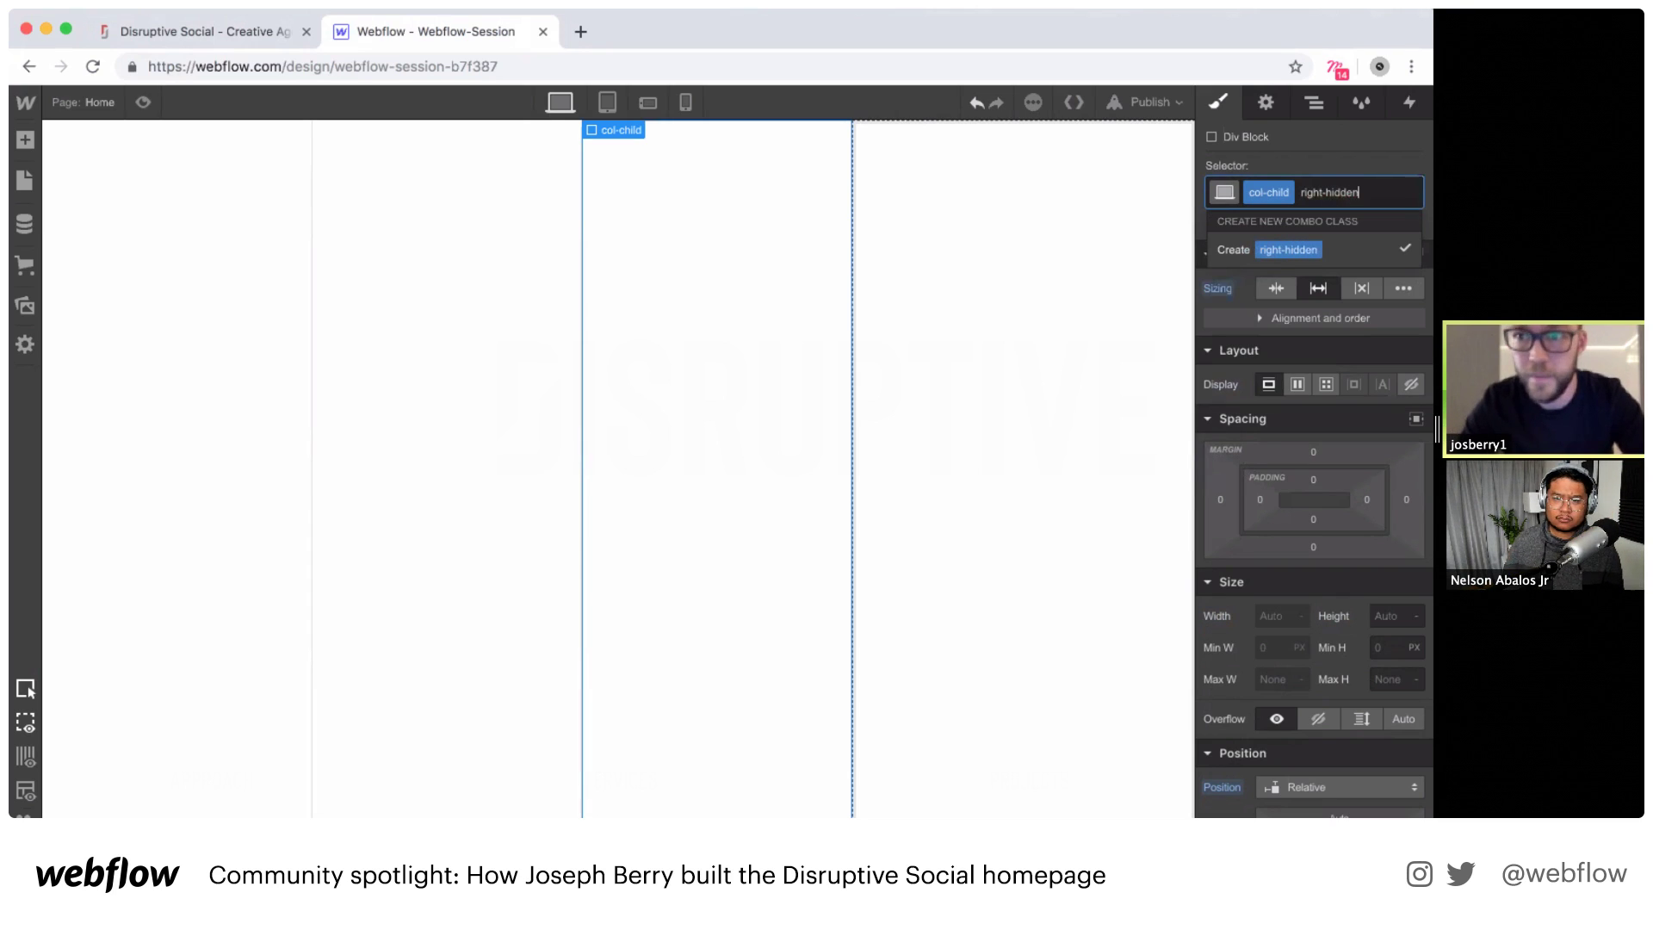
pyautogui.press('Return')
pyautogui.click(1315, 720)
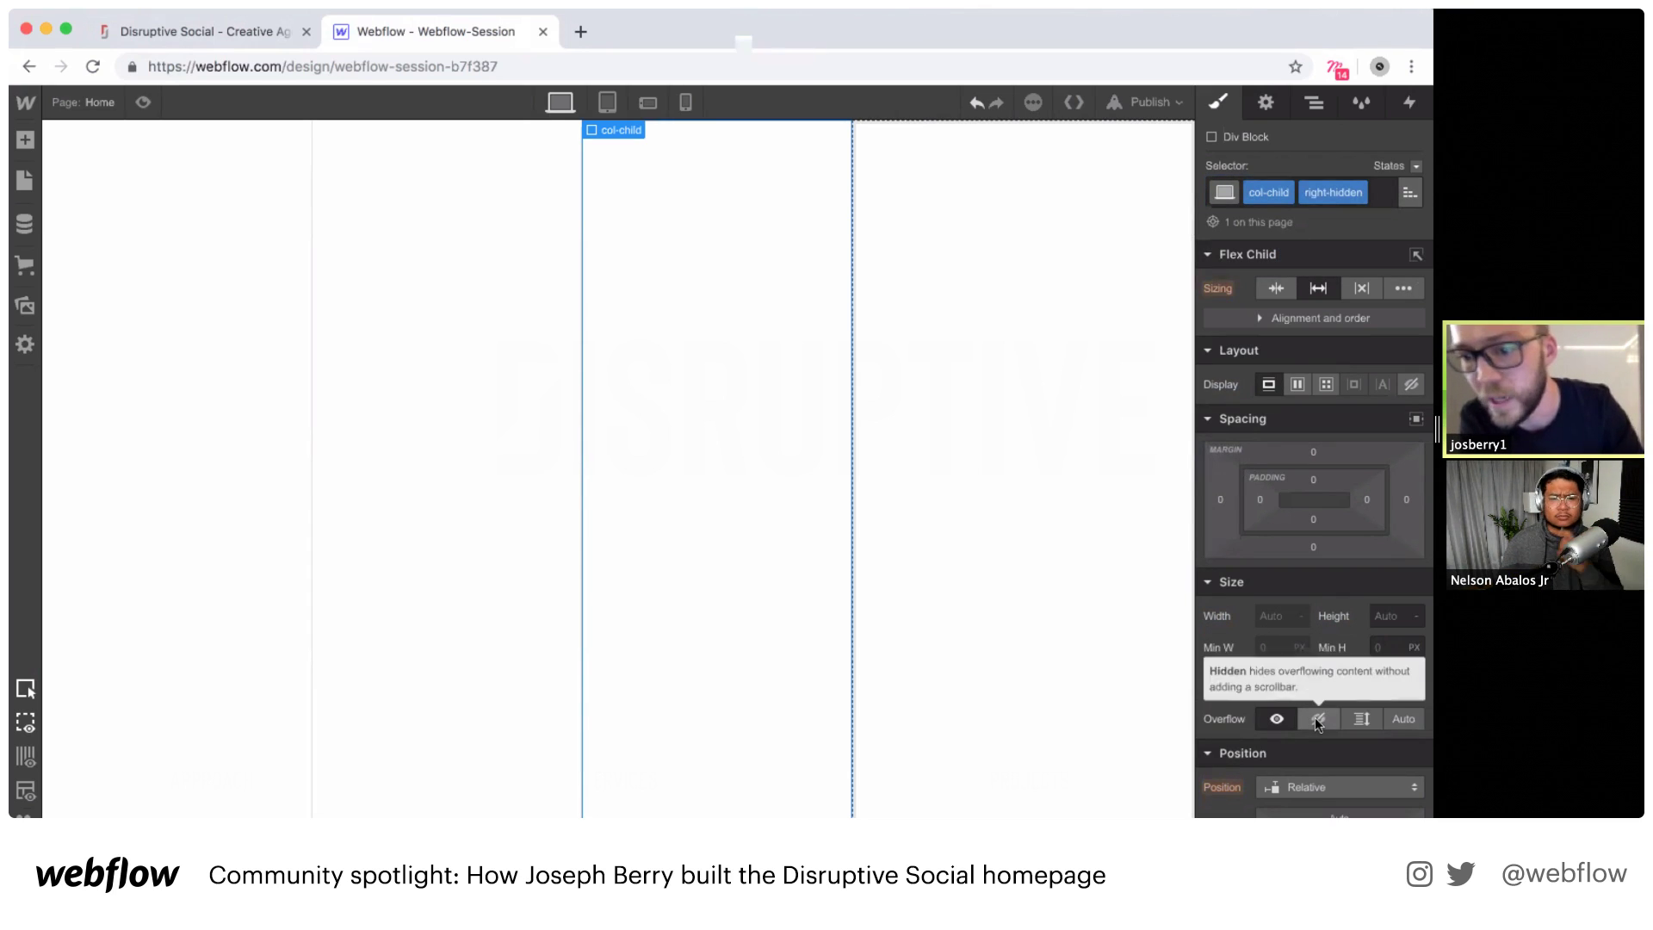
pyautogui.click(1317, 722)
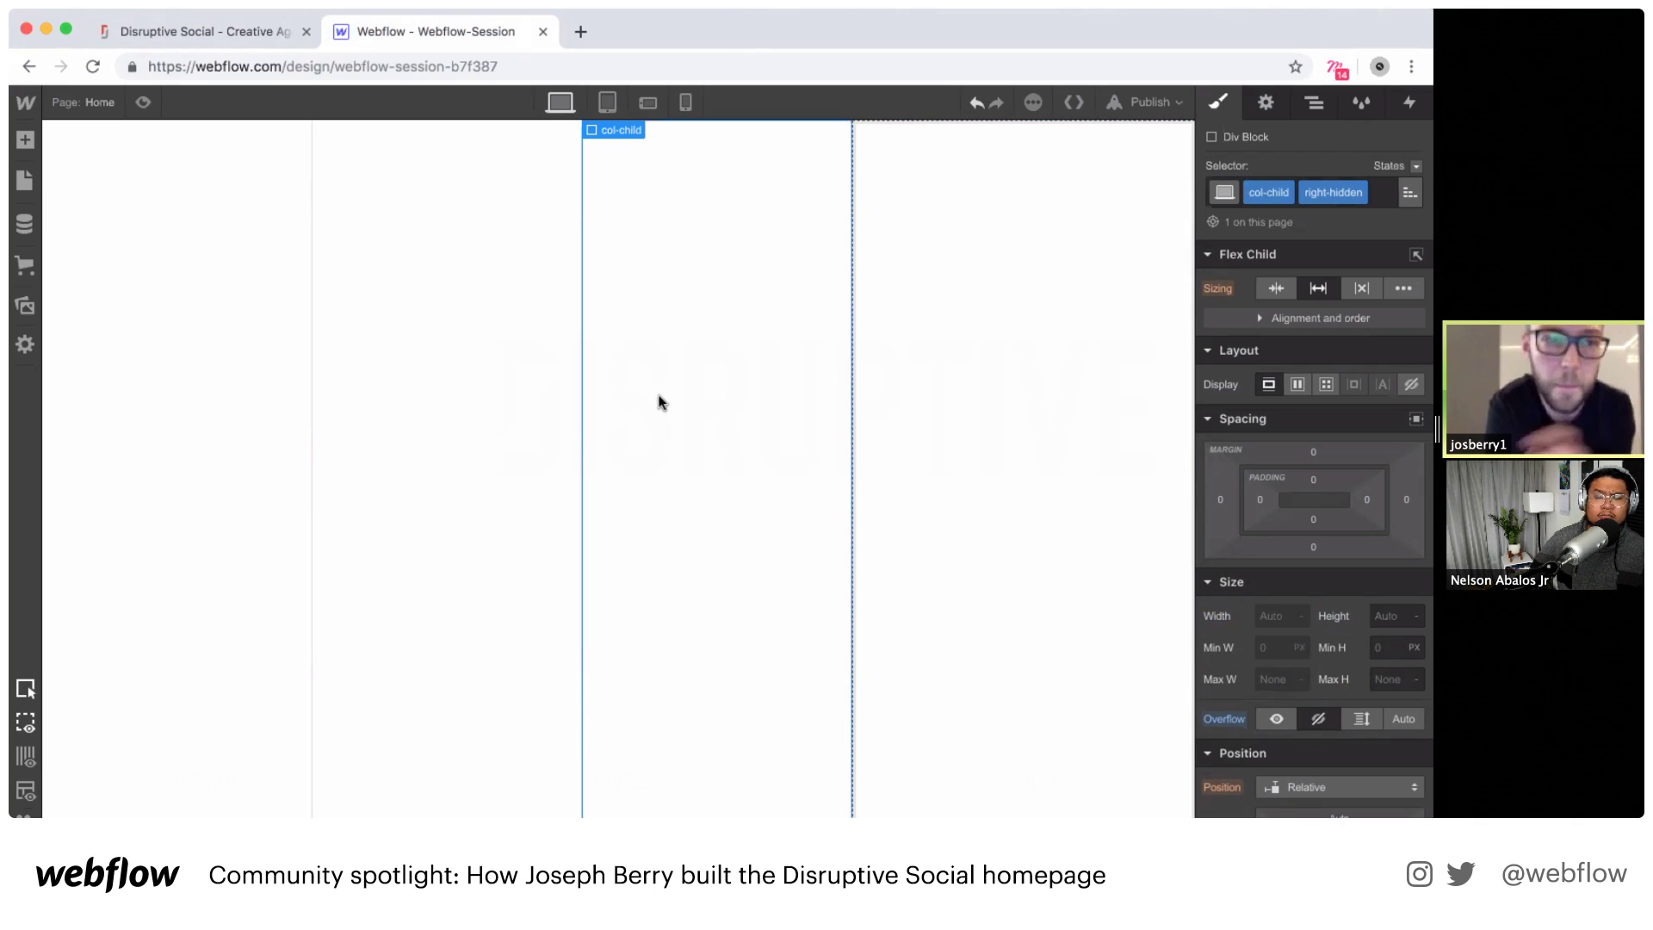
# Step: Place the 1-left.png asset in the second column and mark the image as HiDPI
pyautogui.click(25, 306)
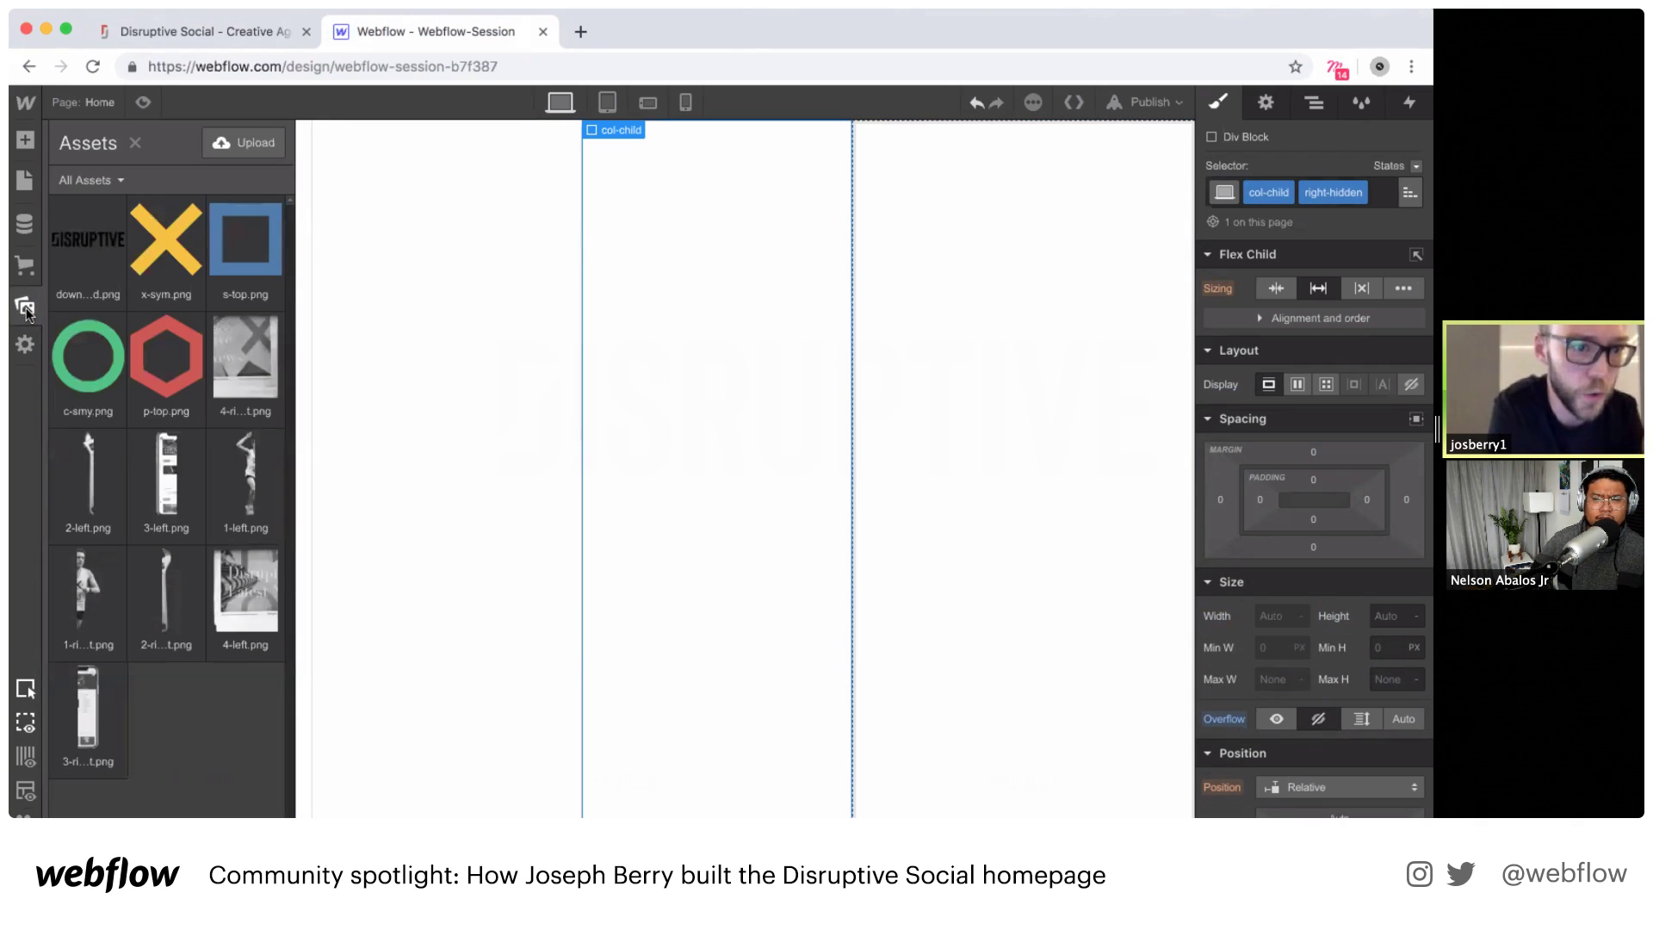
pyautogui.moveTo(248, 479); pyautogui.dragTo(481, 456)
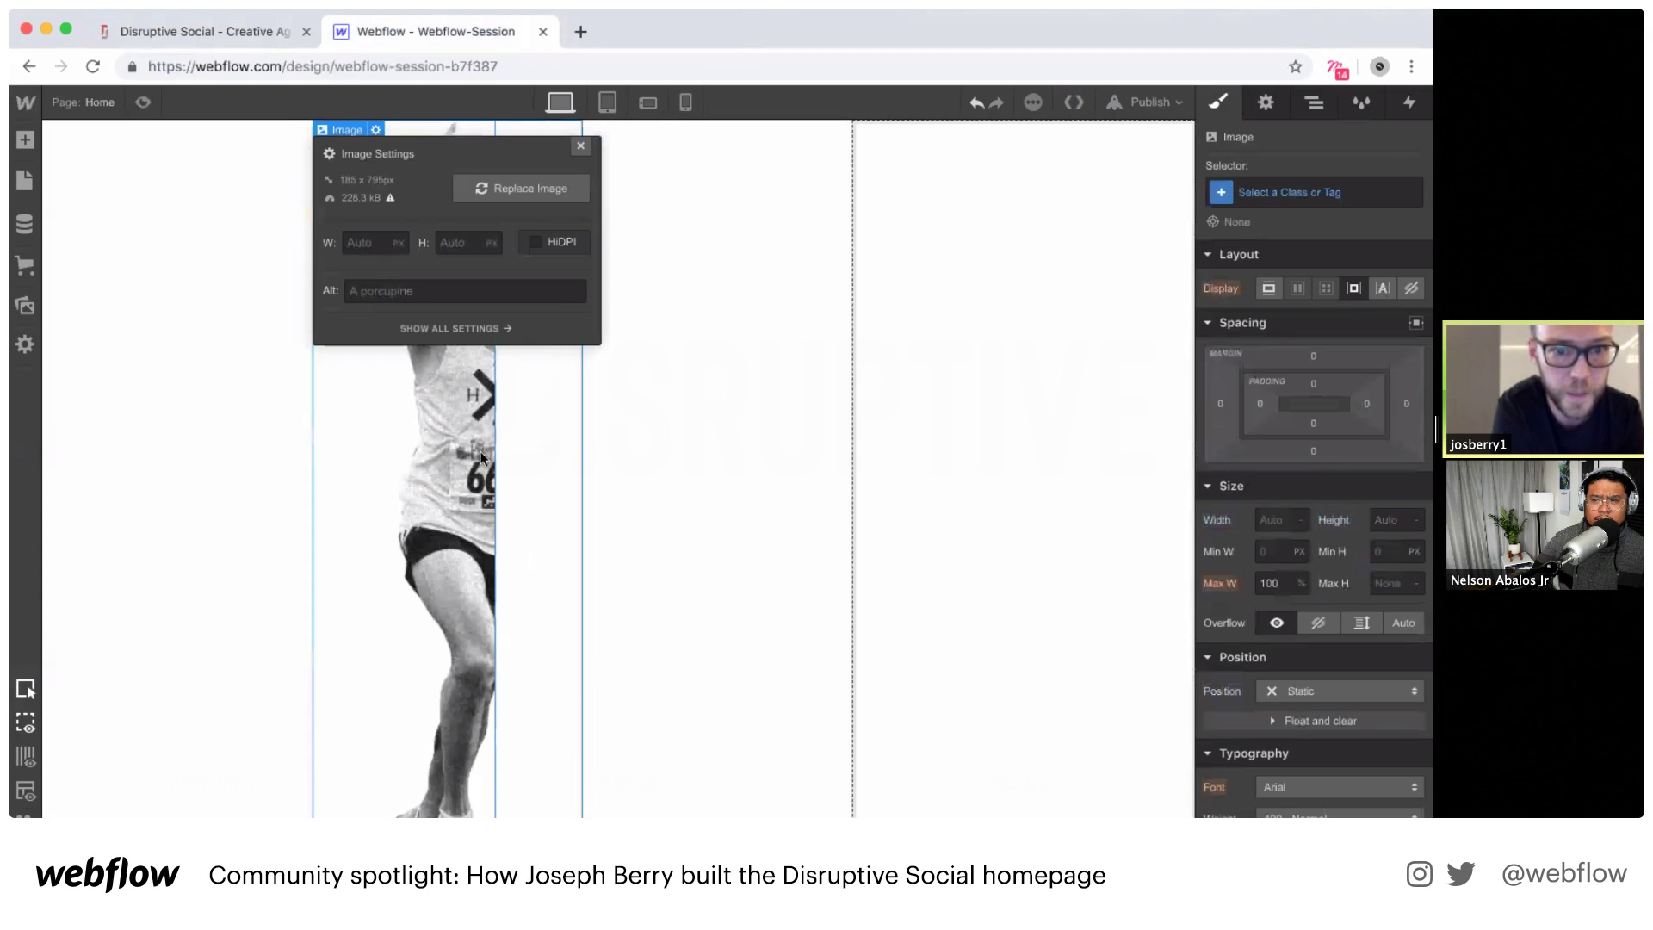
pyautogui.click(532, 244)
pyautogui.click(580, 144)
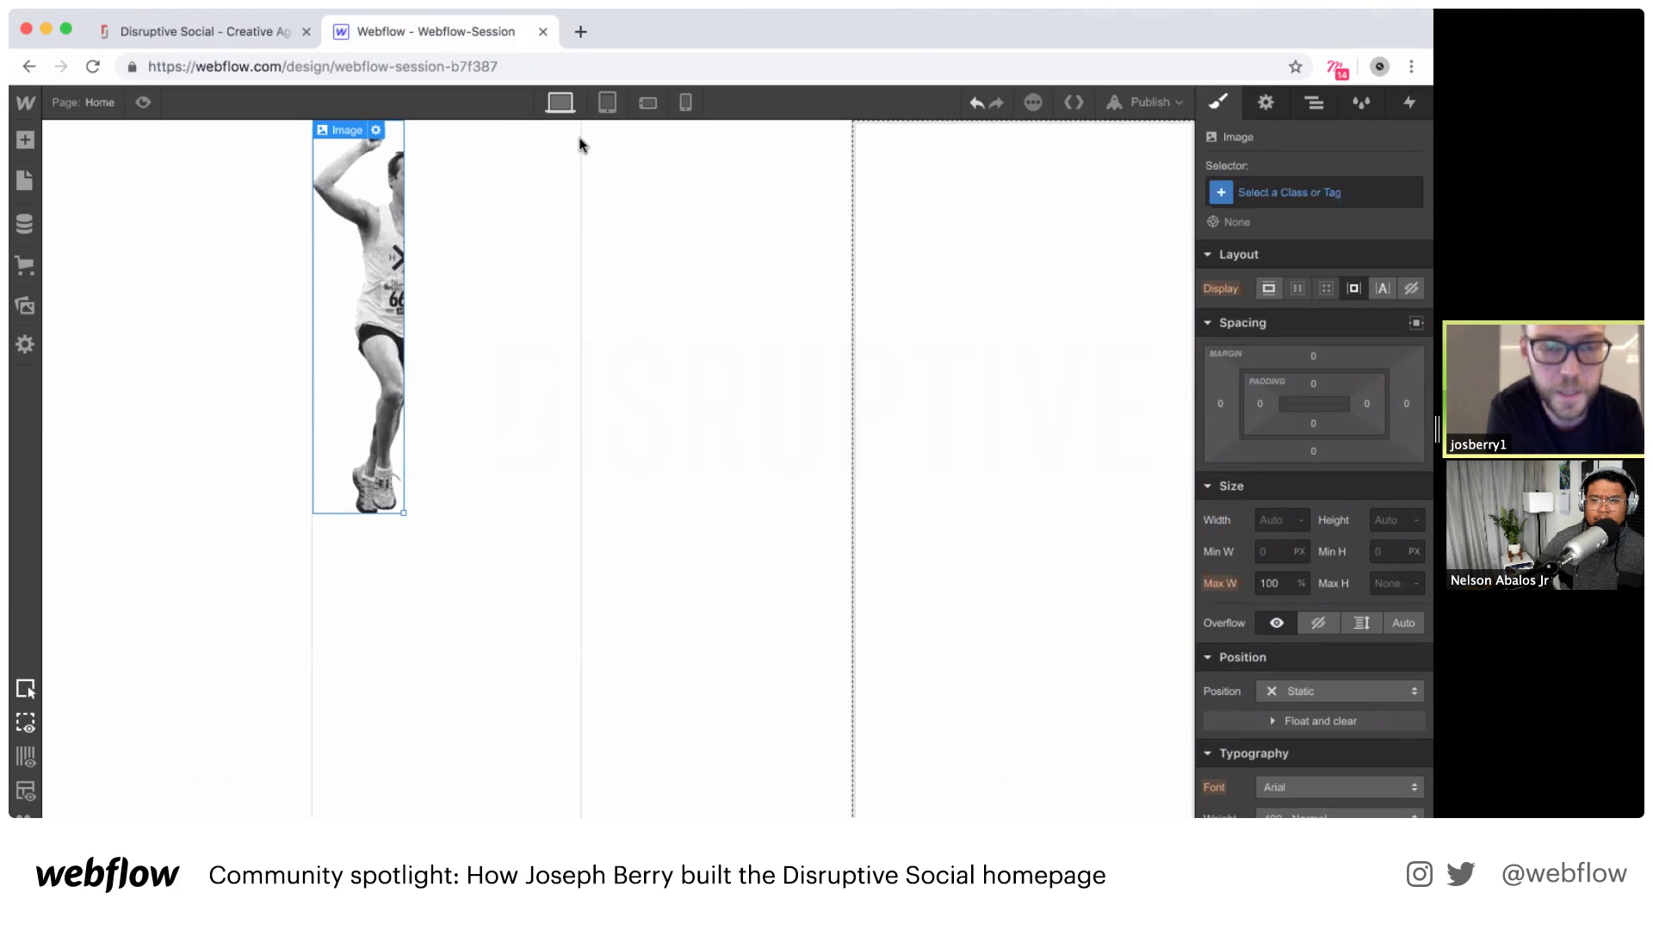
# Step: Make the second column's left-hidden block a horizontal flexbox with centre alignment and end justification
pyautogui.click(485, 235)
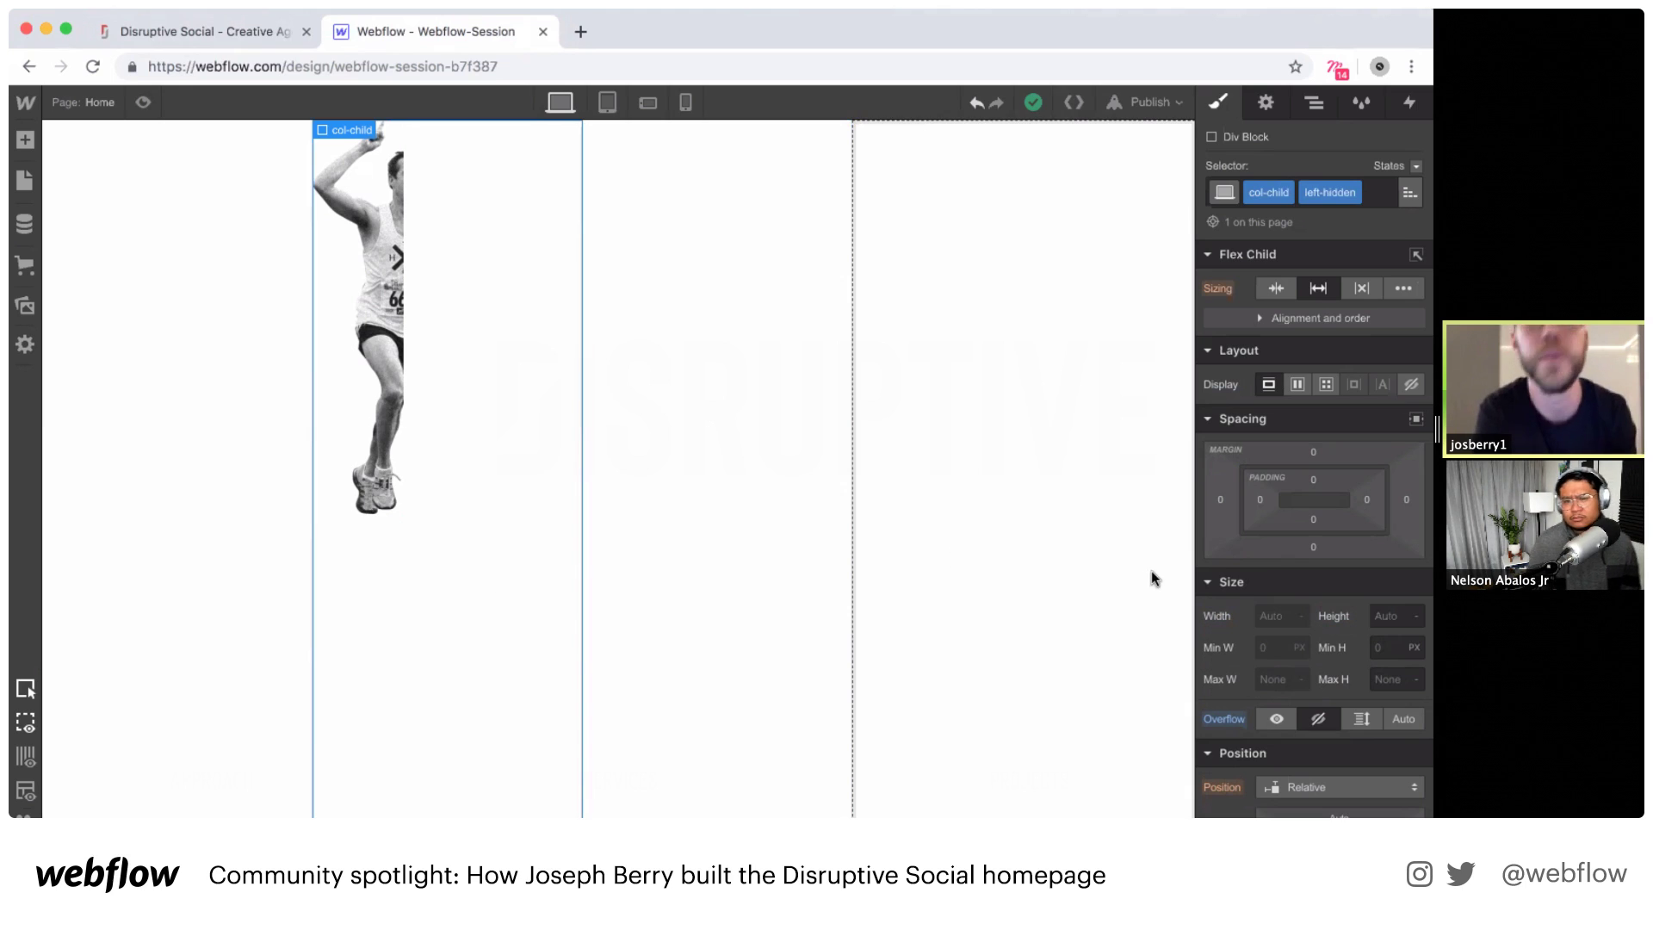
pyautogui.click(1300, 385)
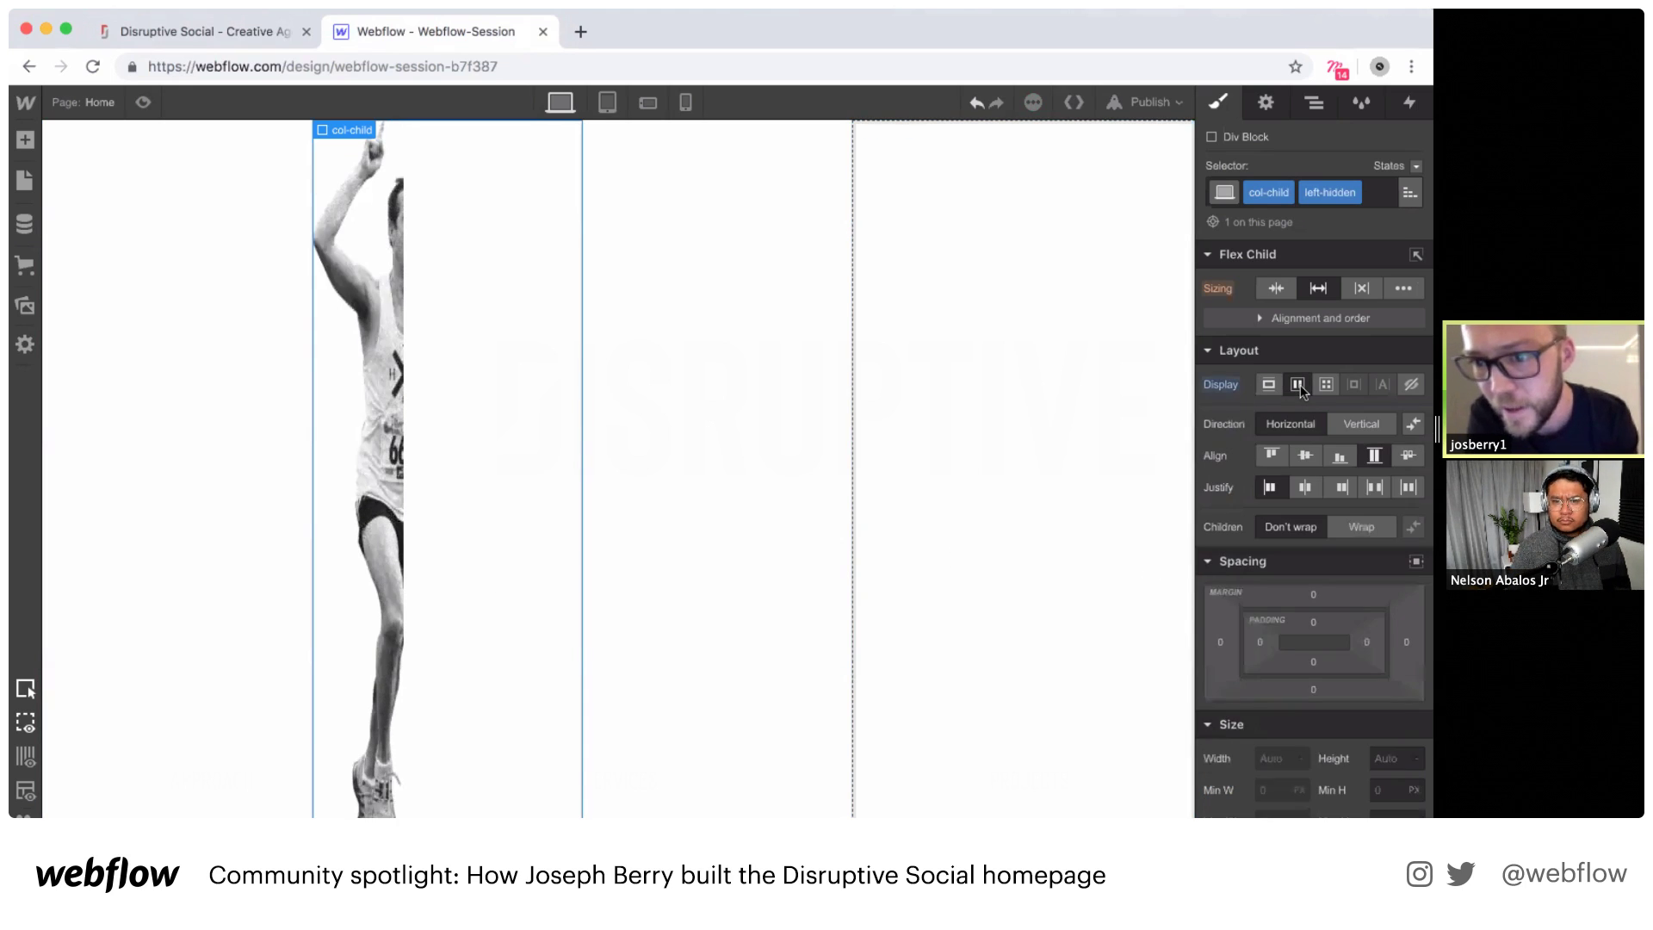
pyautogui.click(1305, 457)
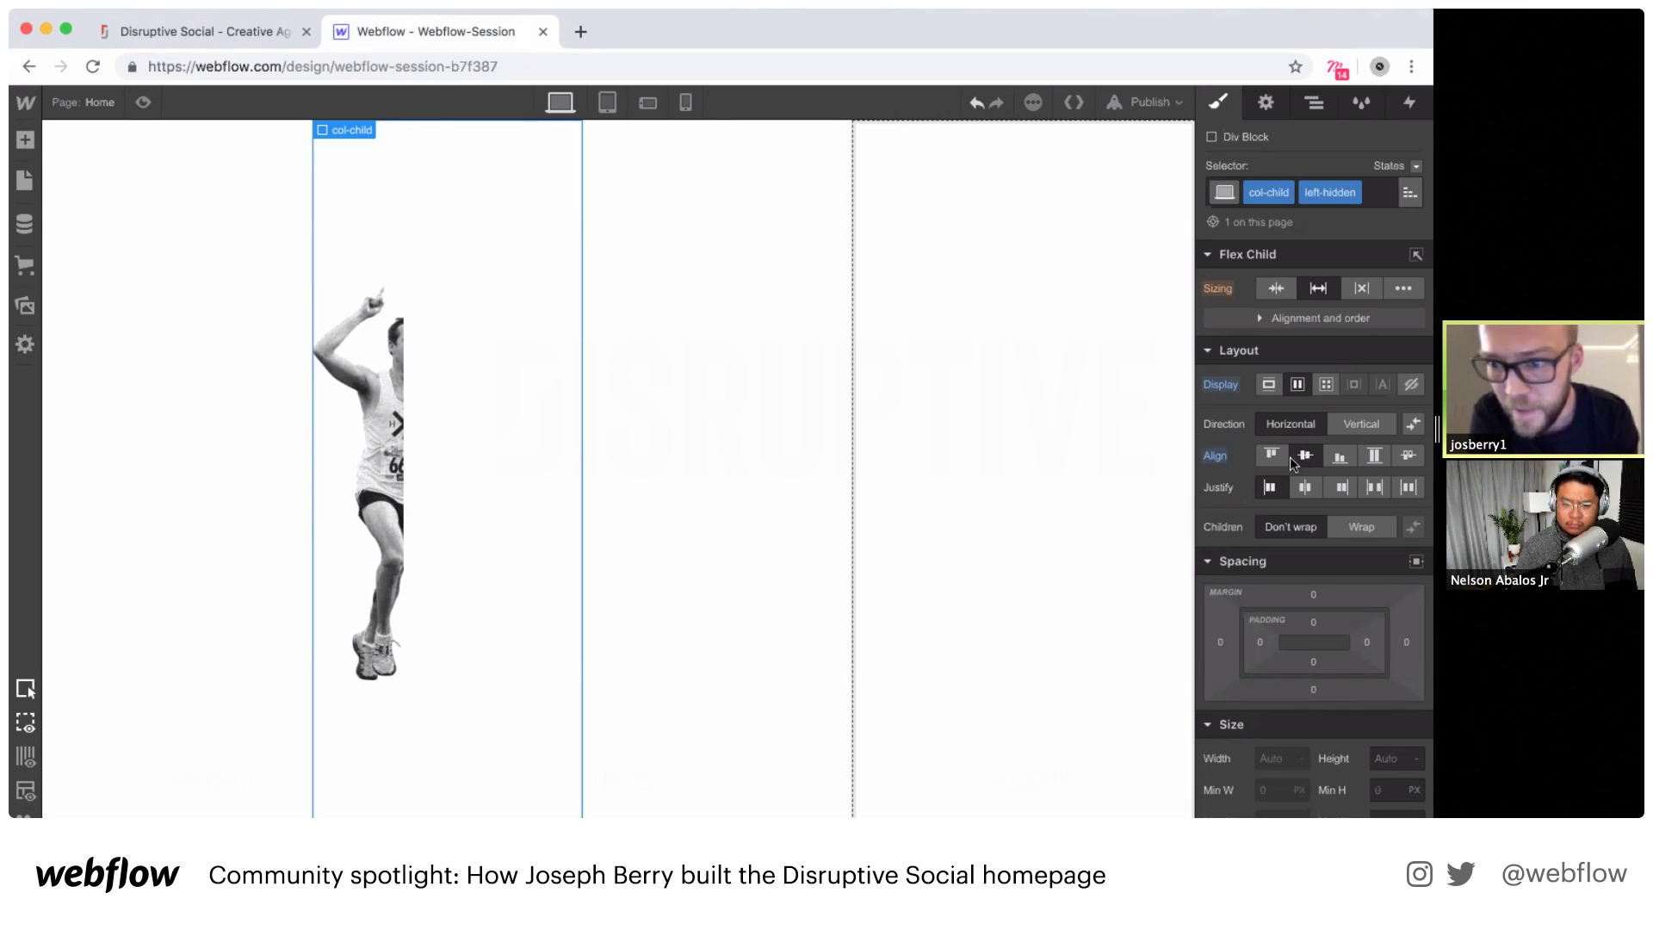
pyautogui.click(1342, 488)
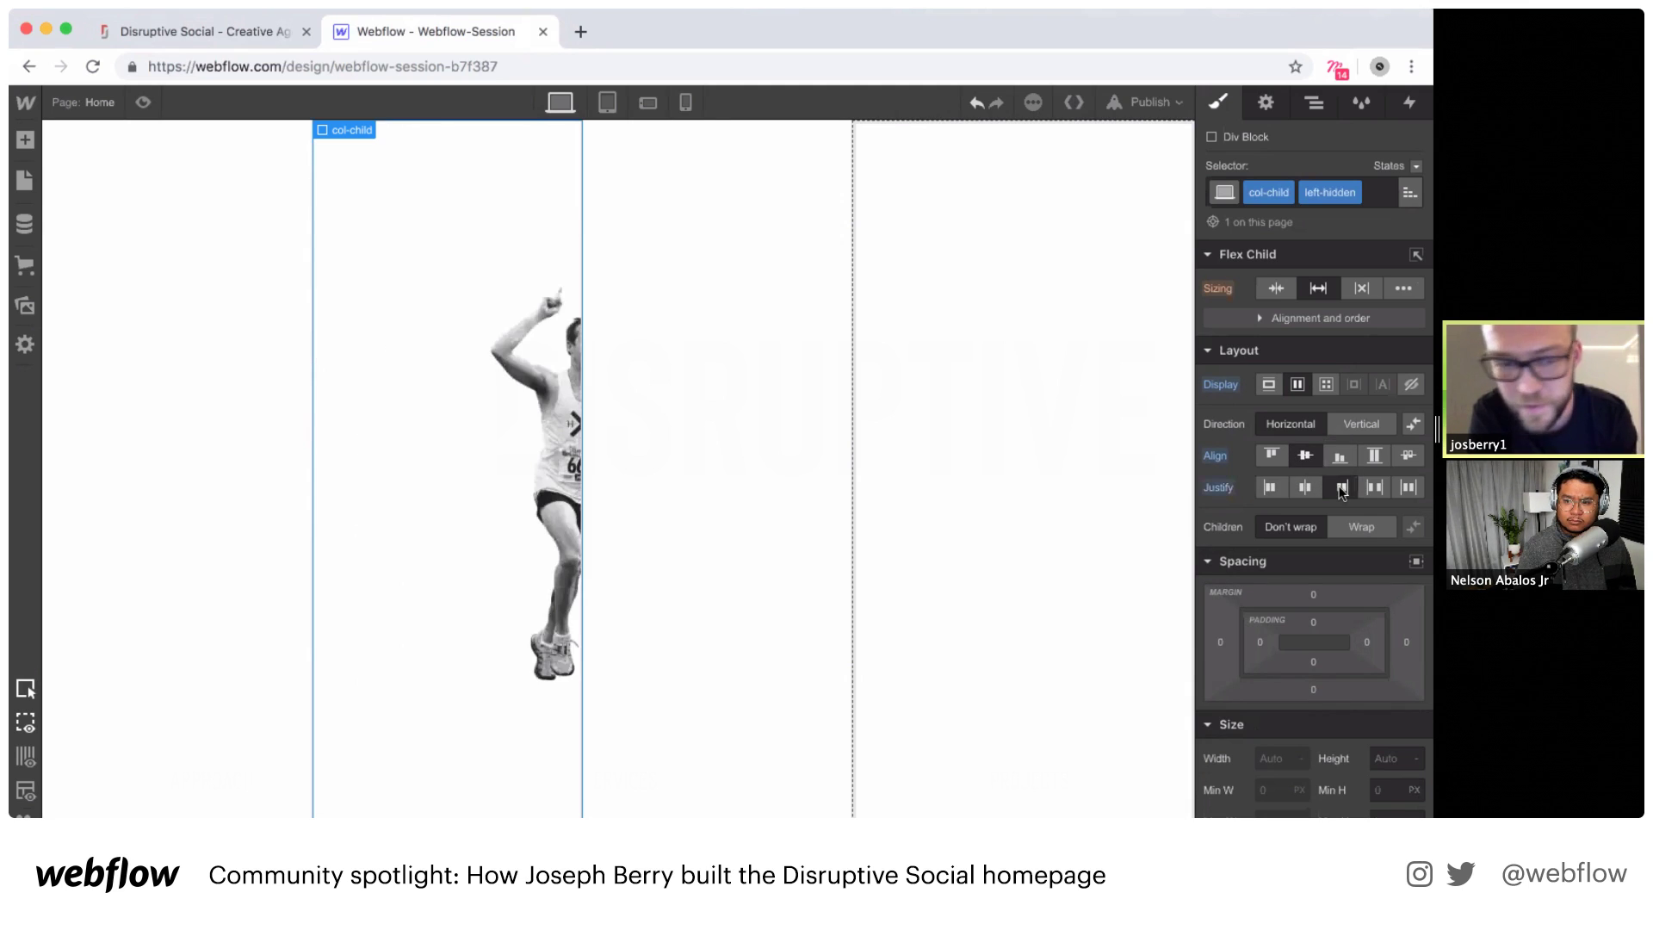
# Step: Enlarge the runner image in the second column to a width of about 116 px
pyautogui.doubleClick(522, 381)
pyautogui.click(544, 433)
pyautogui.write('114')
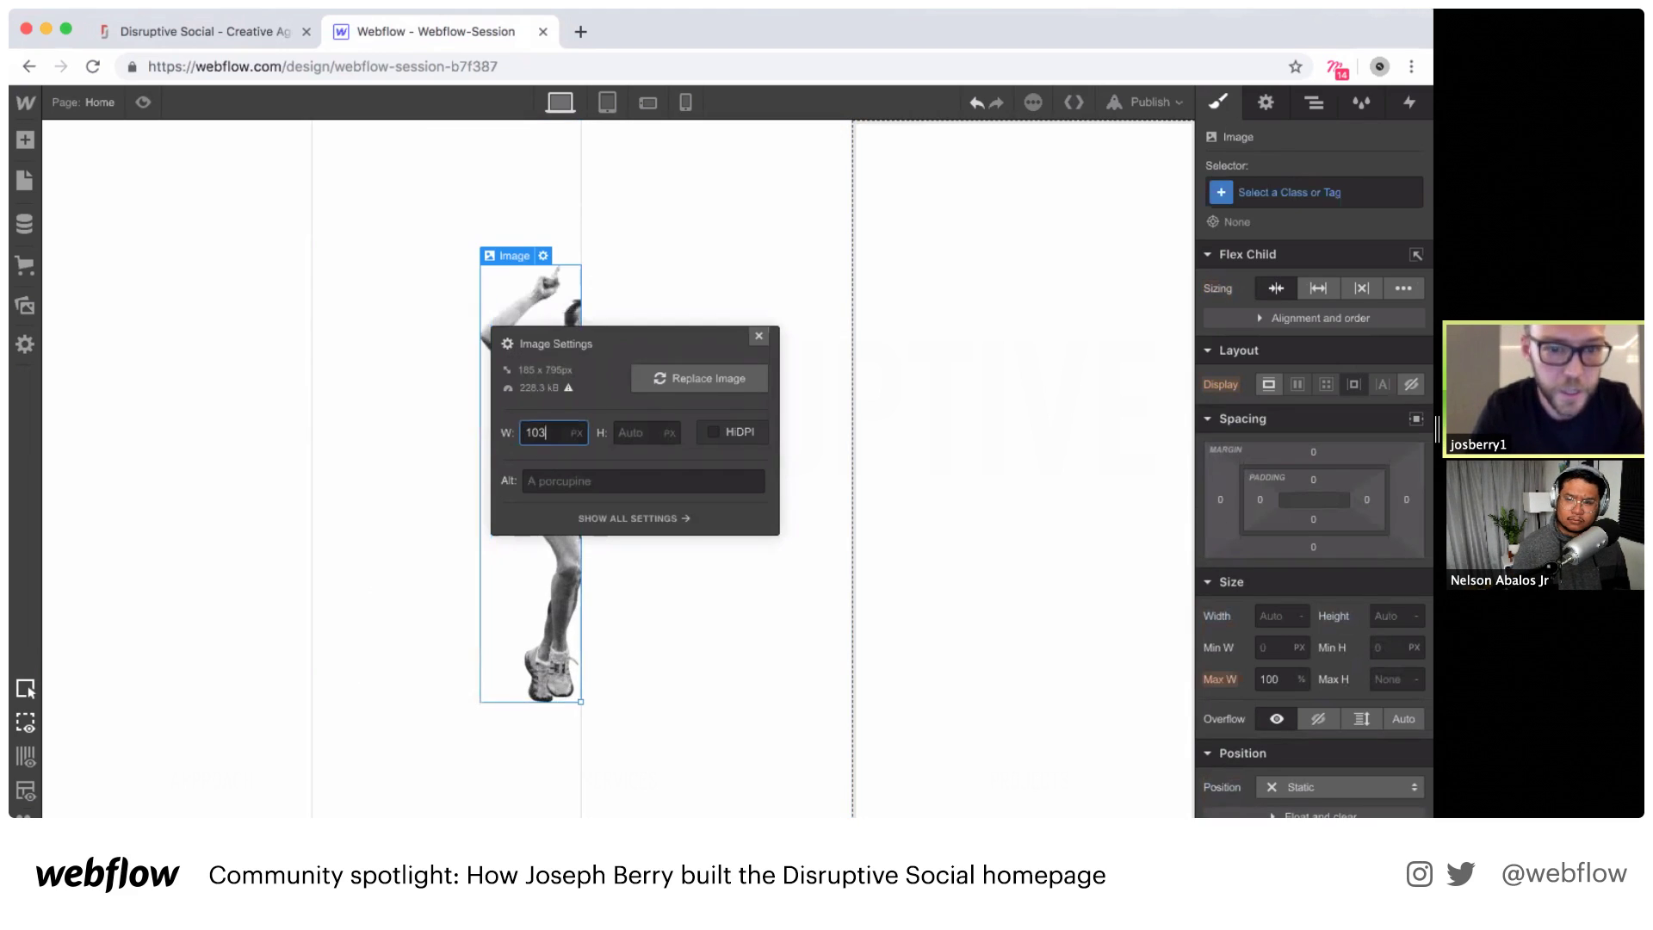
pyautogui.press('Up')
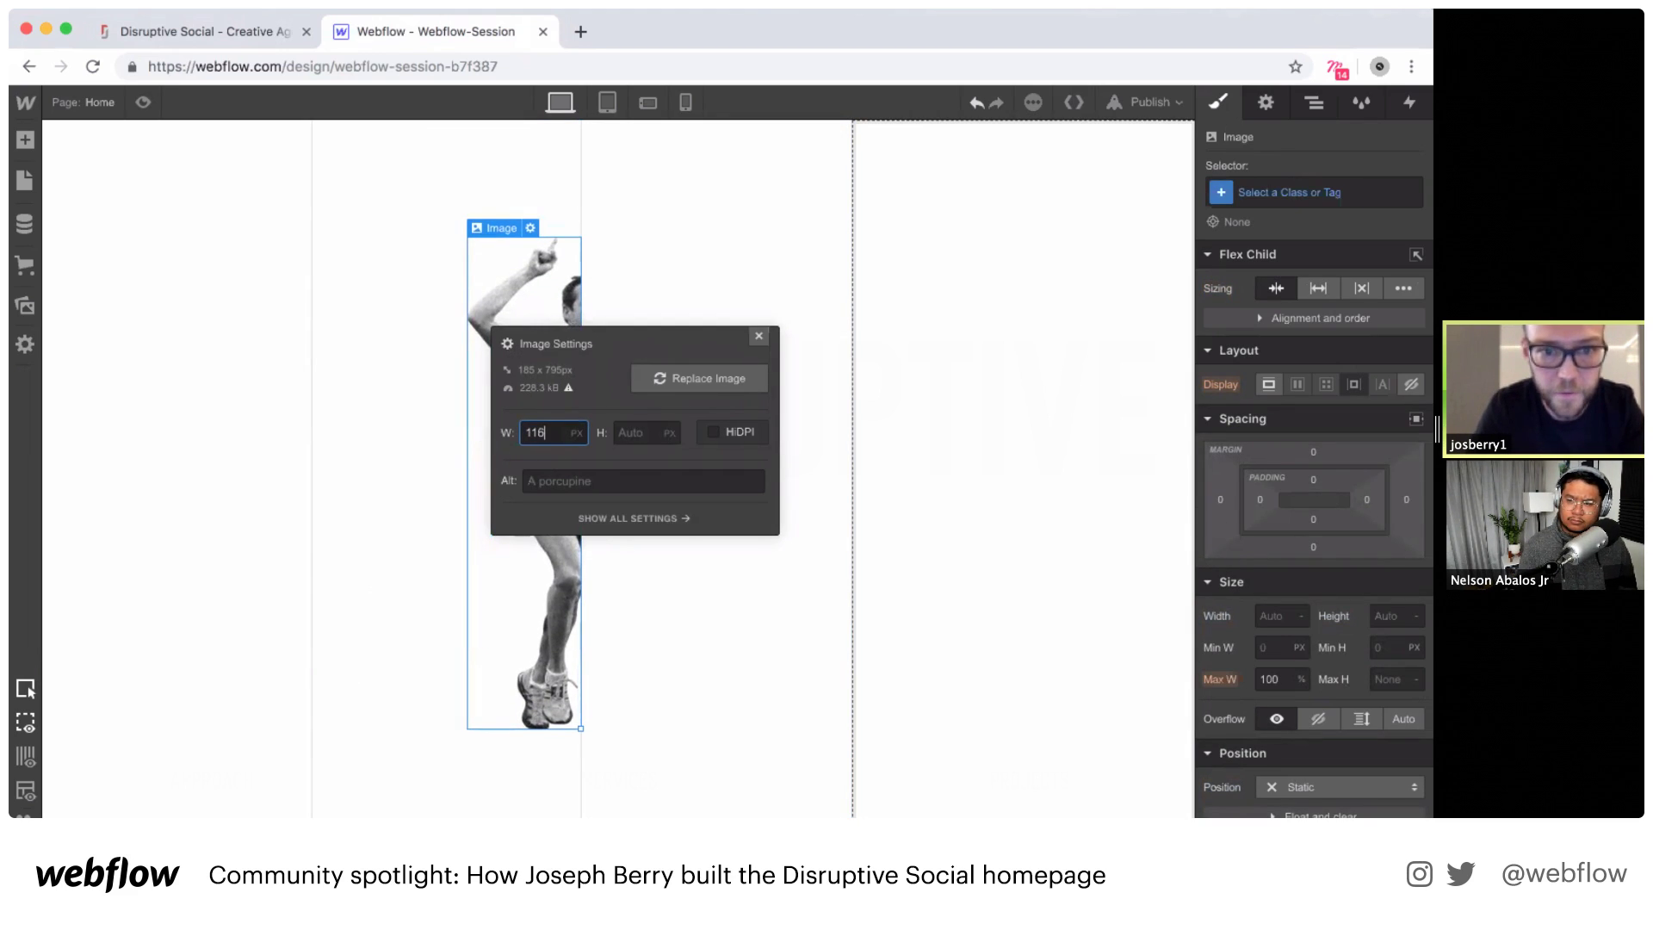
pyautogui.click(758, 336)
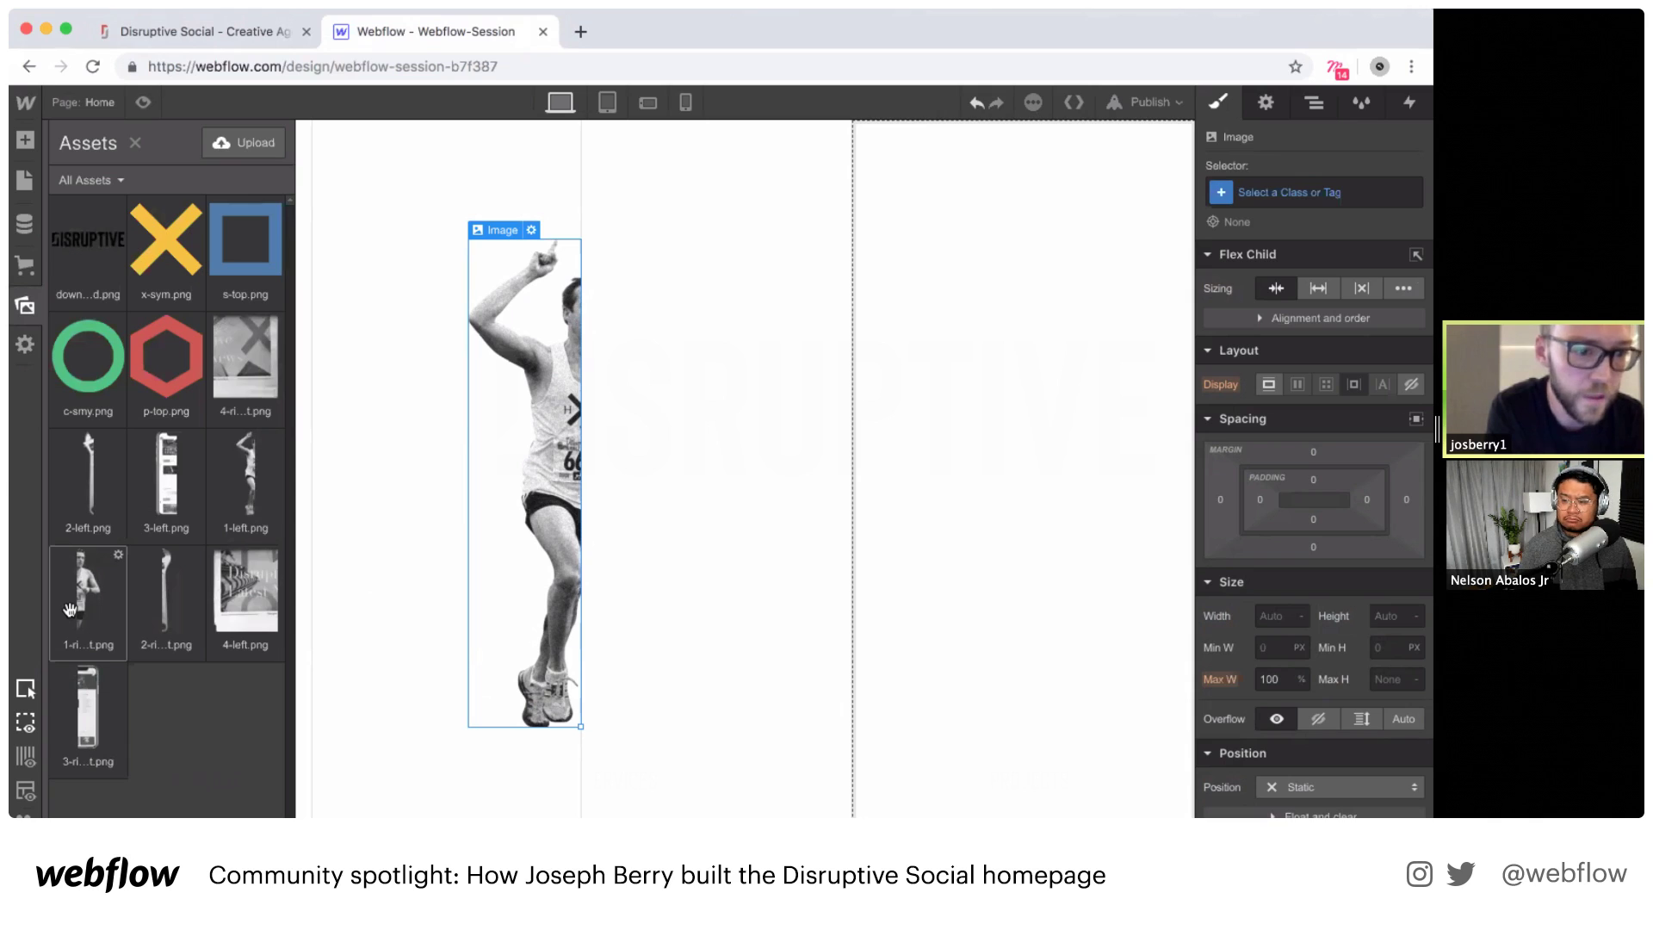
# Step: Place the 1-right.png asset in the third column and mark the image as HiDPI
pyautogui.moveTo(68, 588); pyautogui.dragTo(600, 414)
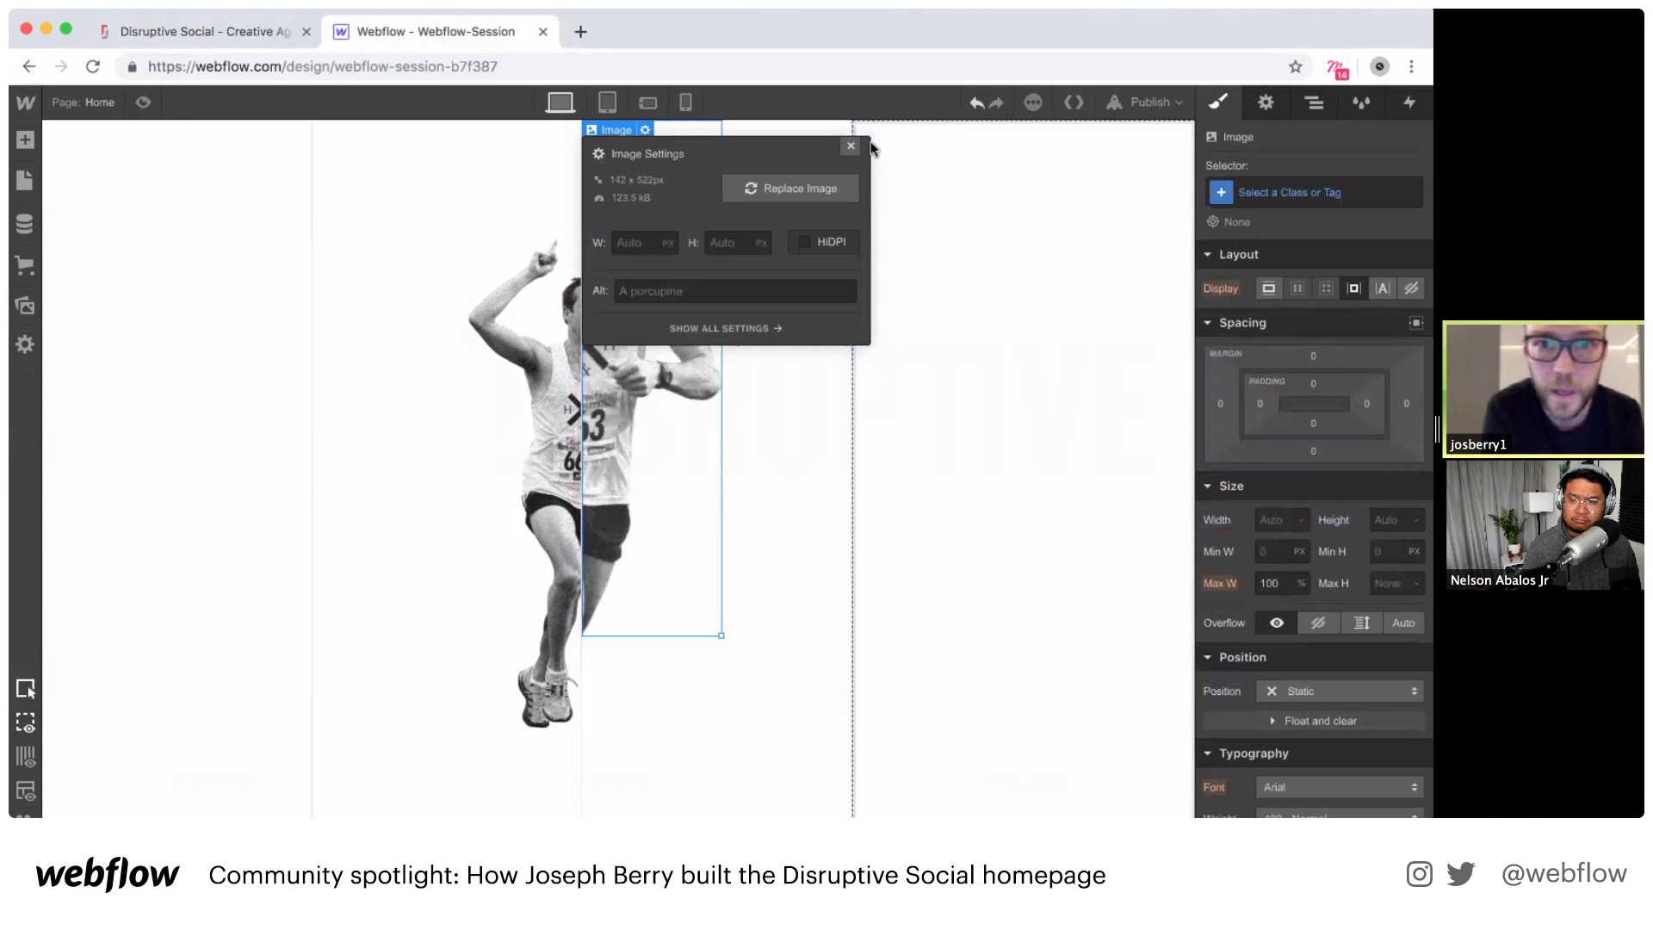
pyautogui.click(809, 240)
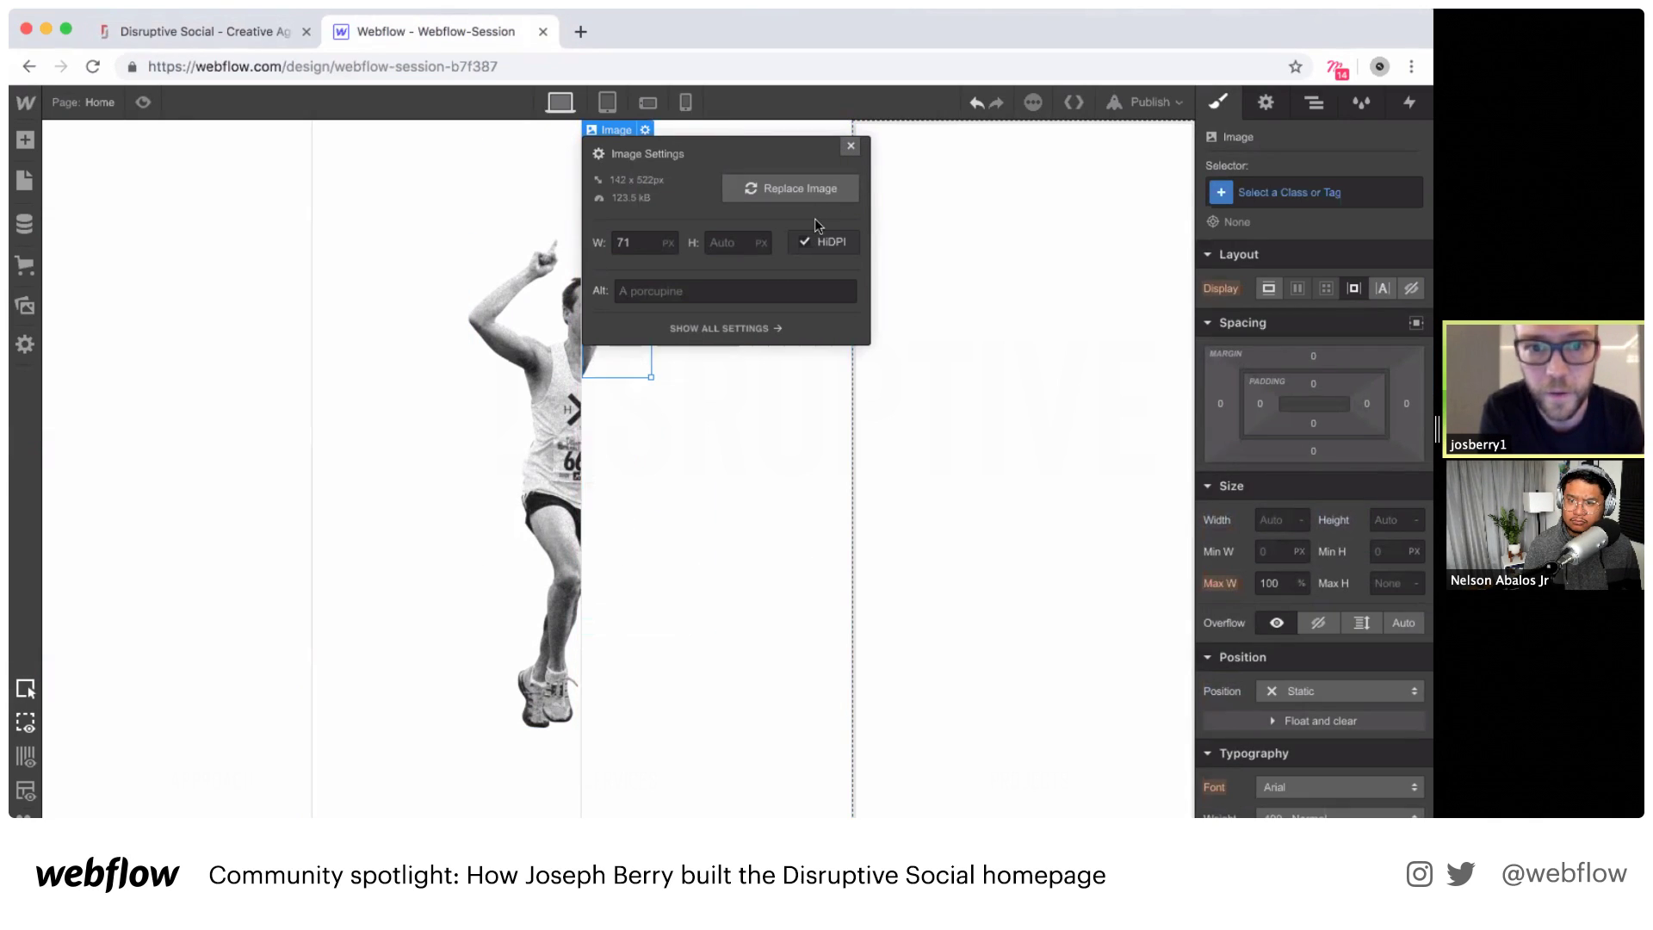
pyautogui.click(850, 146)
# Step: Make the third column's right-hidden block a horizontal flexbox with its content centre-aligned
pyautogui.click(769, 231)
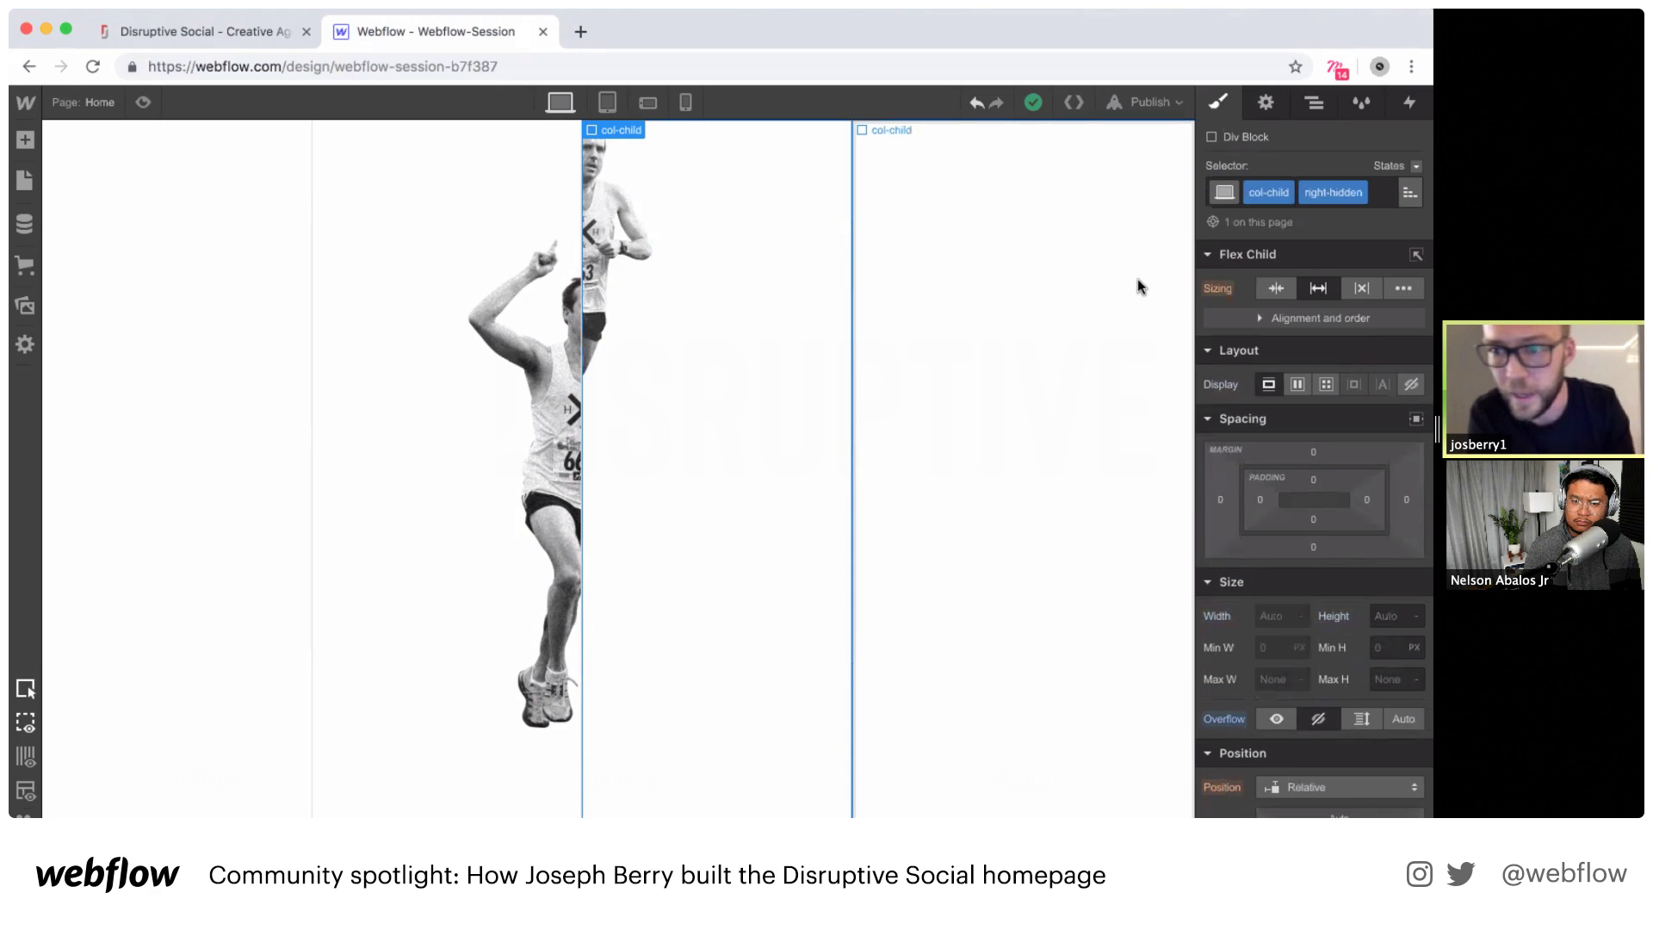
pyautogui.click(1297, 384)
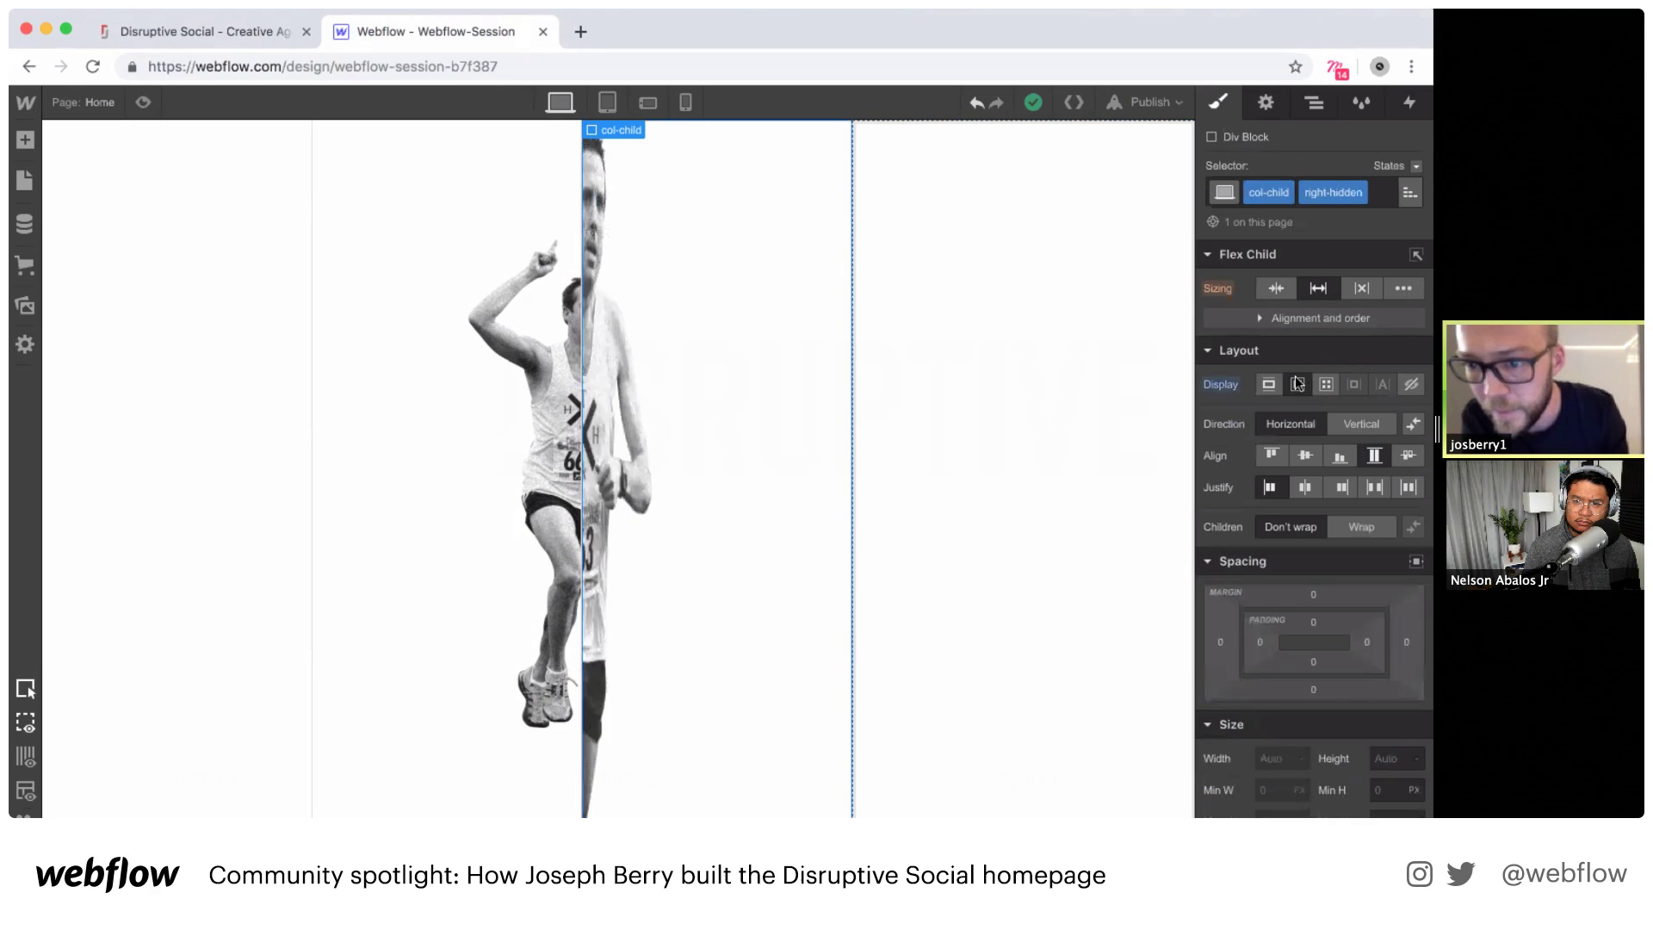
pyautogui.click(1305, 456)
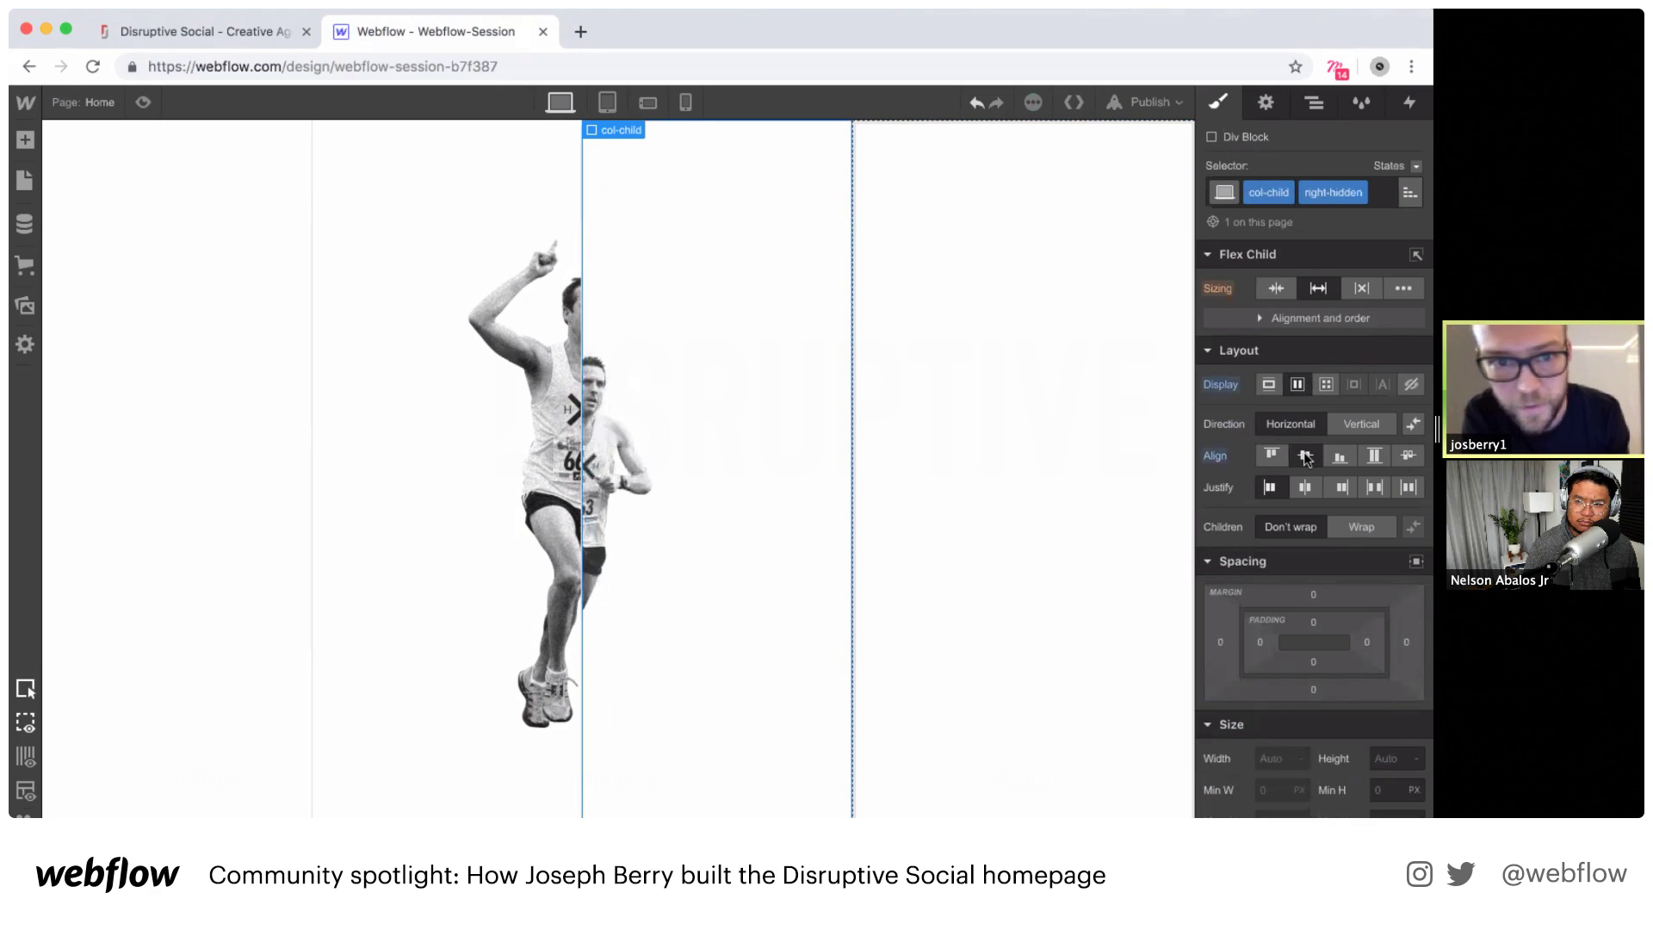
pyautogui.click(1269, 488)
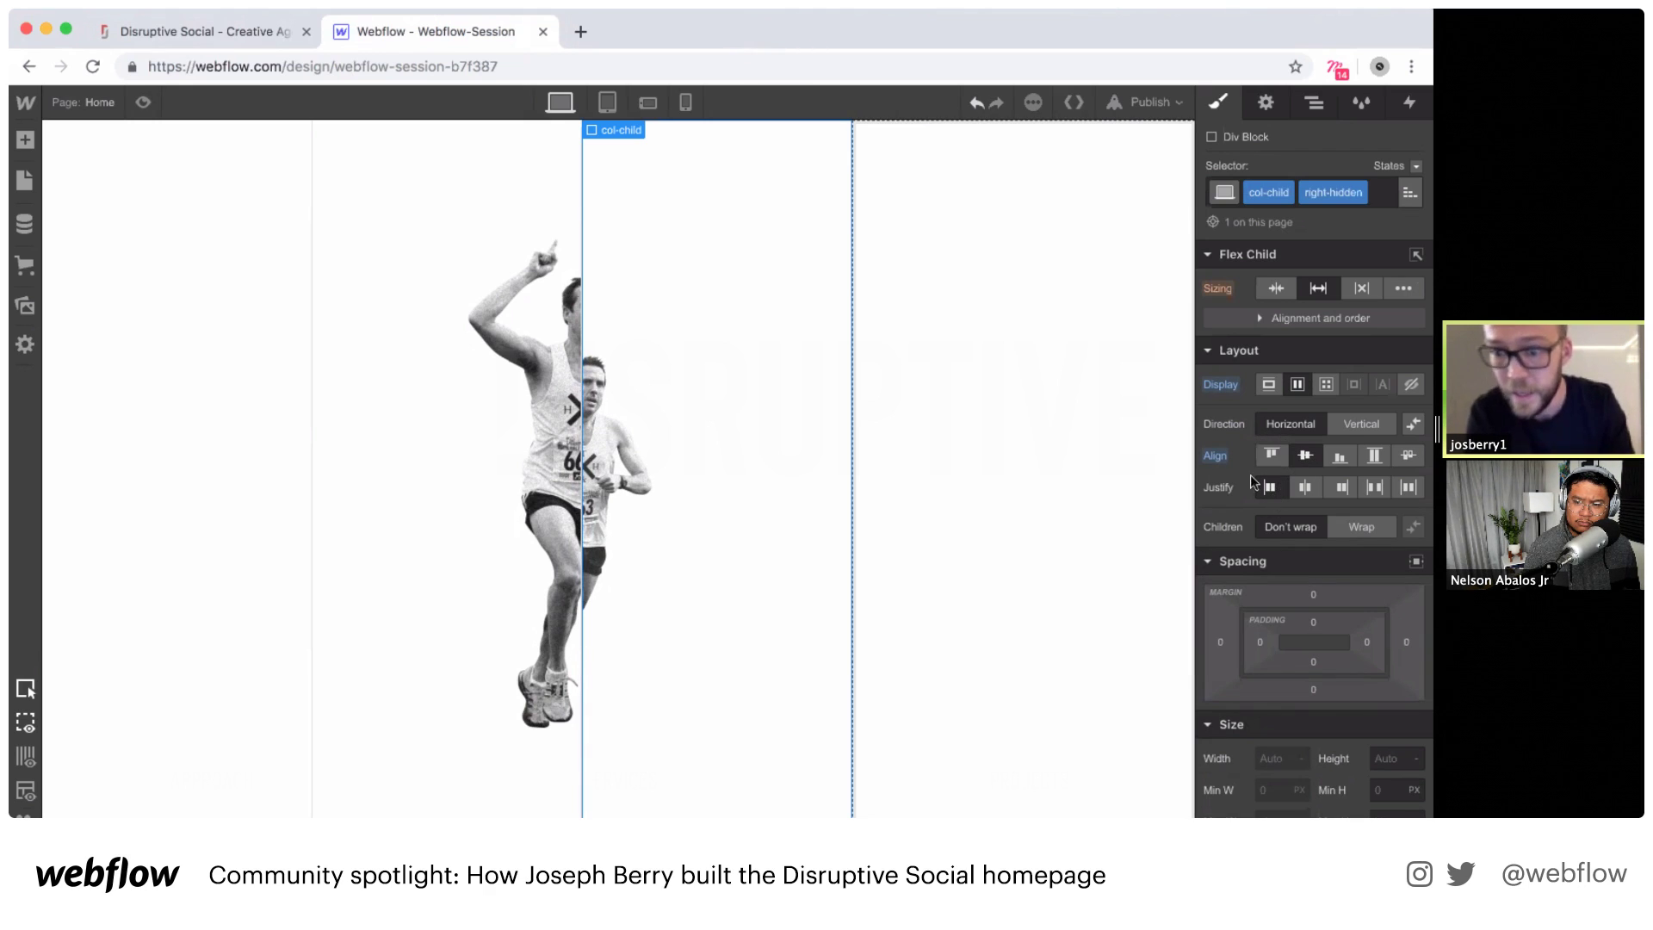
# Step: Set the width of the runner image in the third column to 80 px
pyautogui.click(619, 472)
pyautogui.click(620, 472)
pyautogui.doubleClick(642, 724)
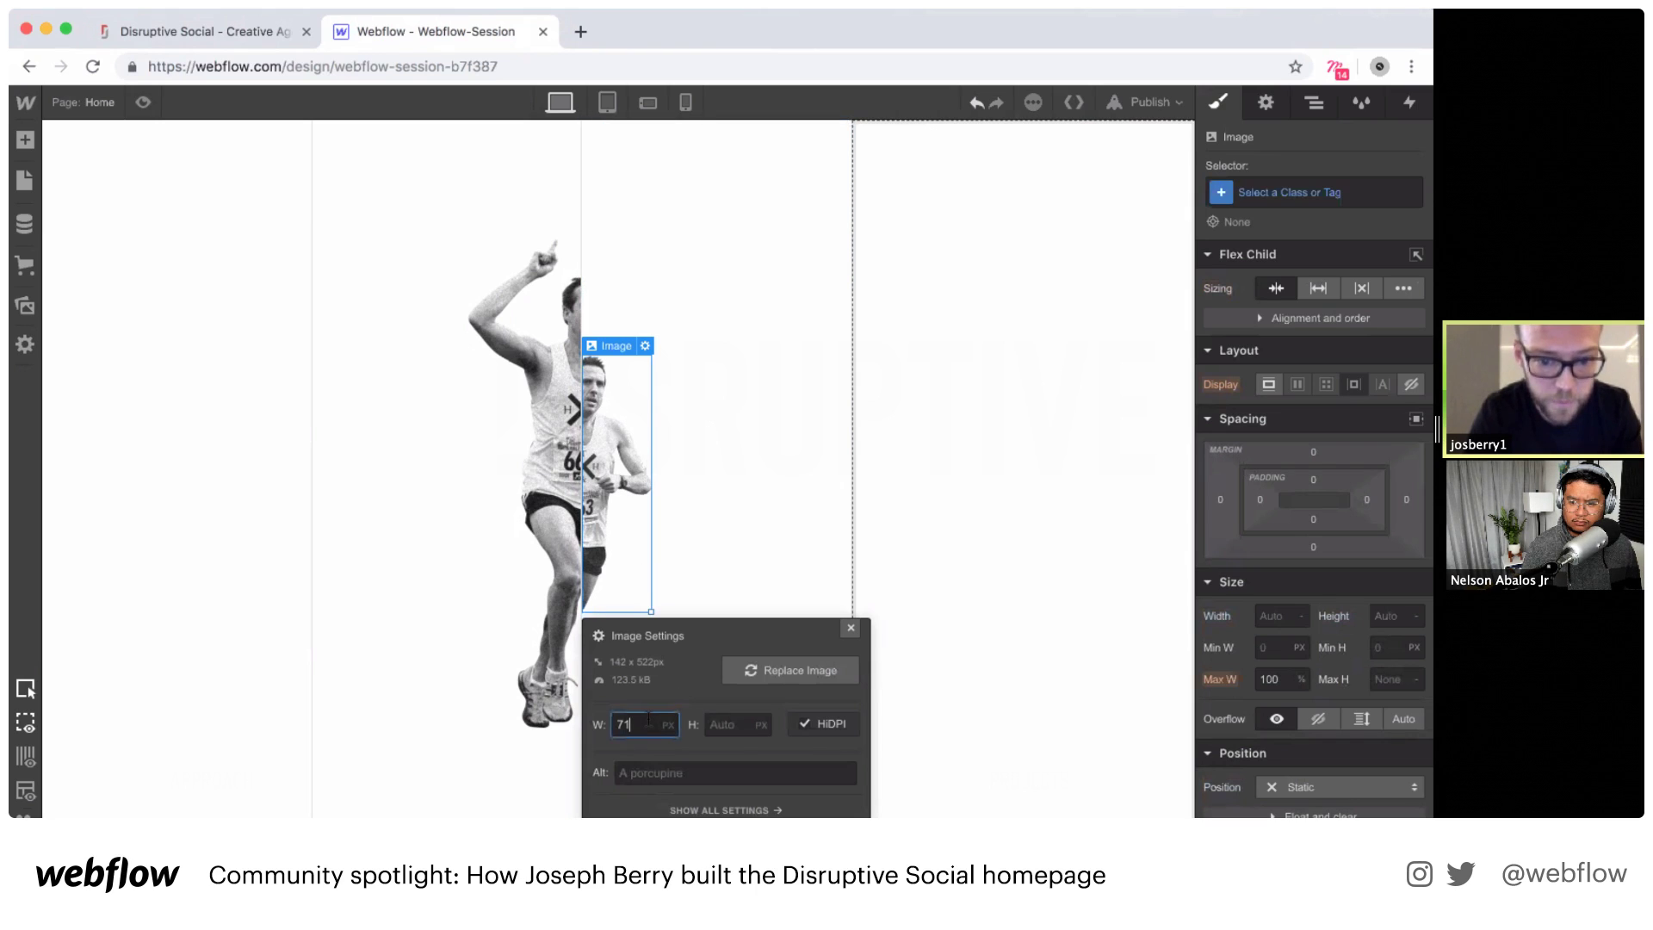
pyautogui.write('81')
pyautogui.press('Down')
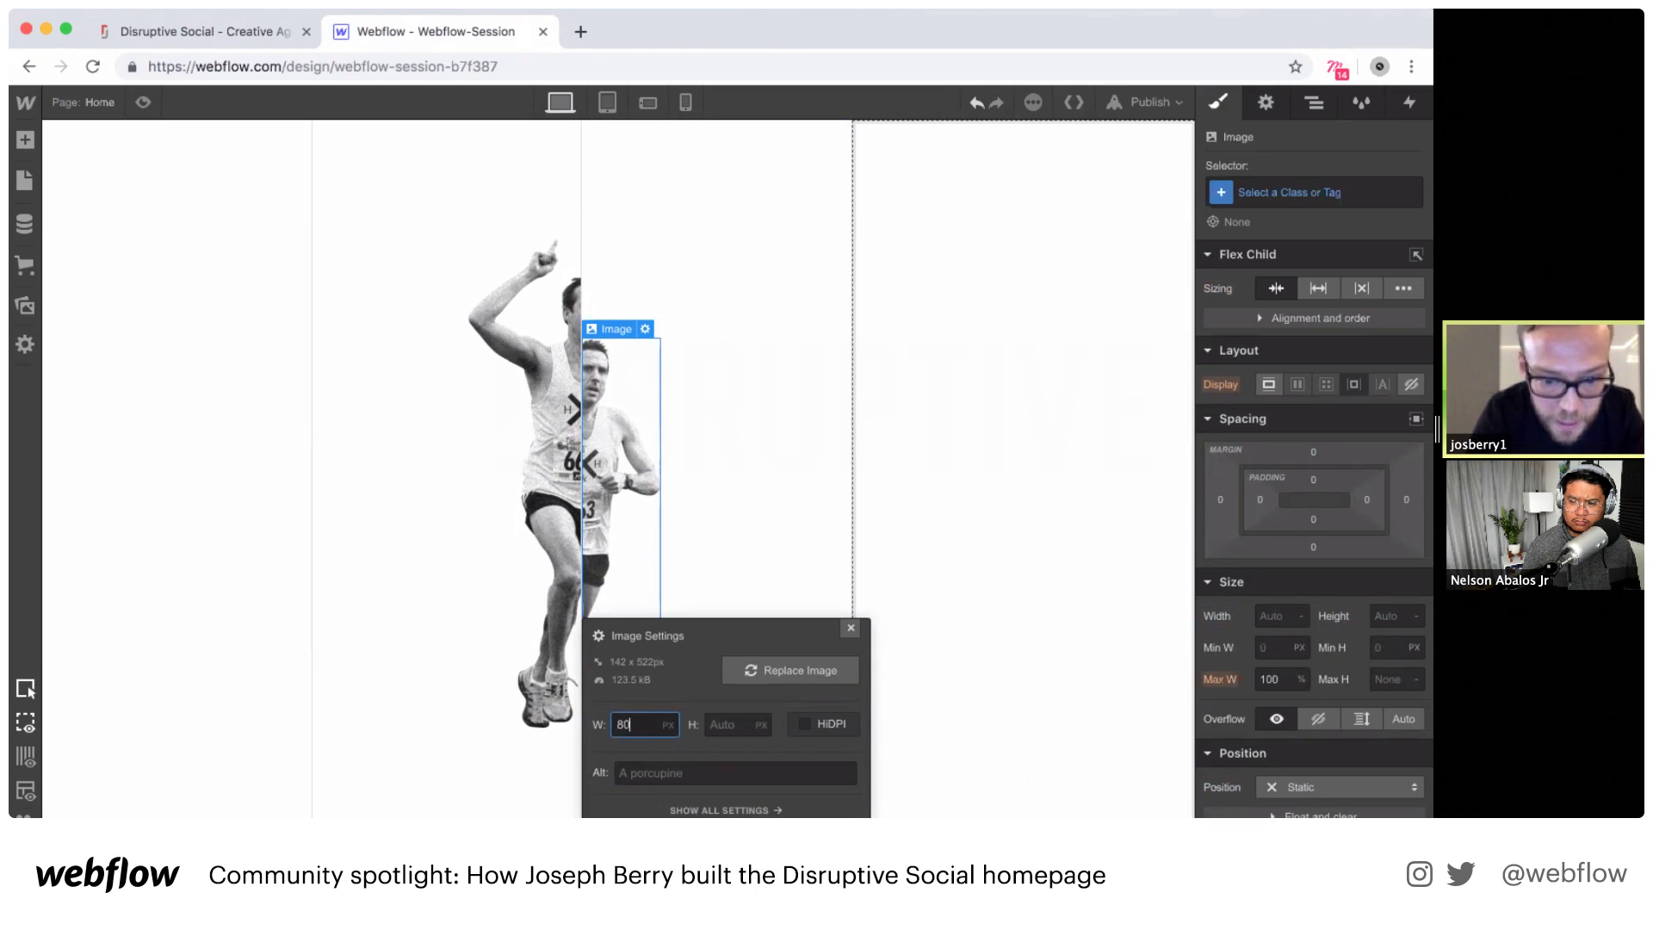
pyautogui.click(847, 628)
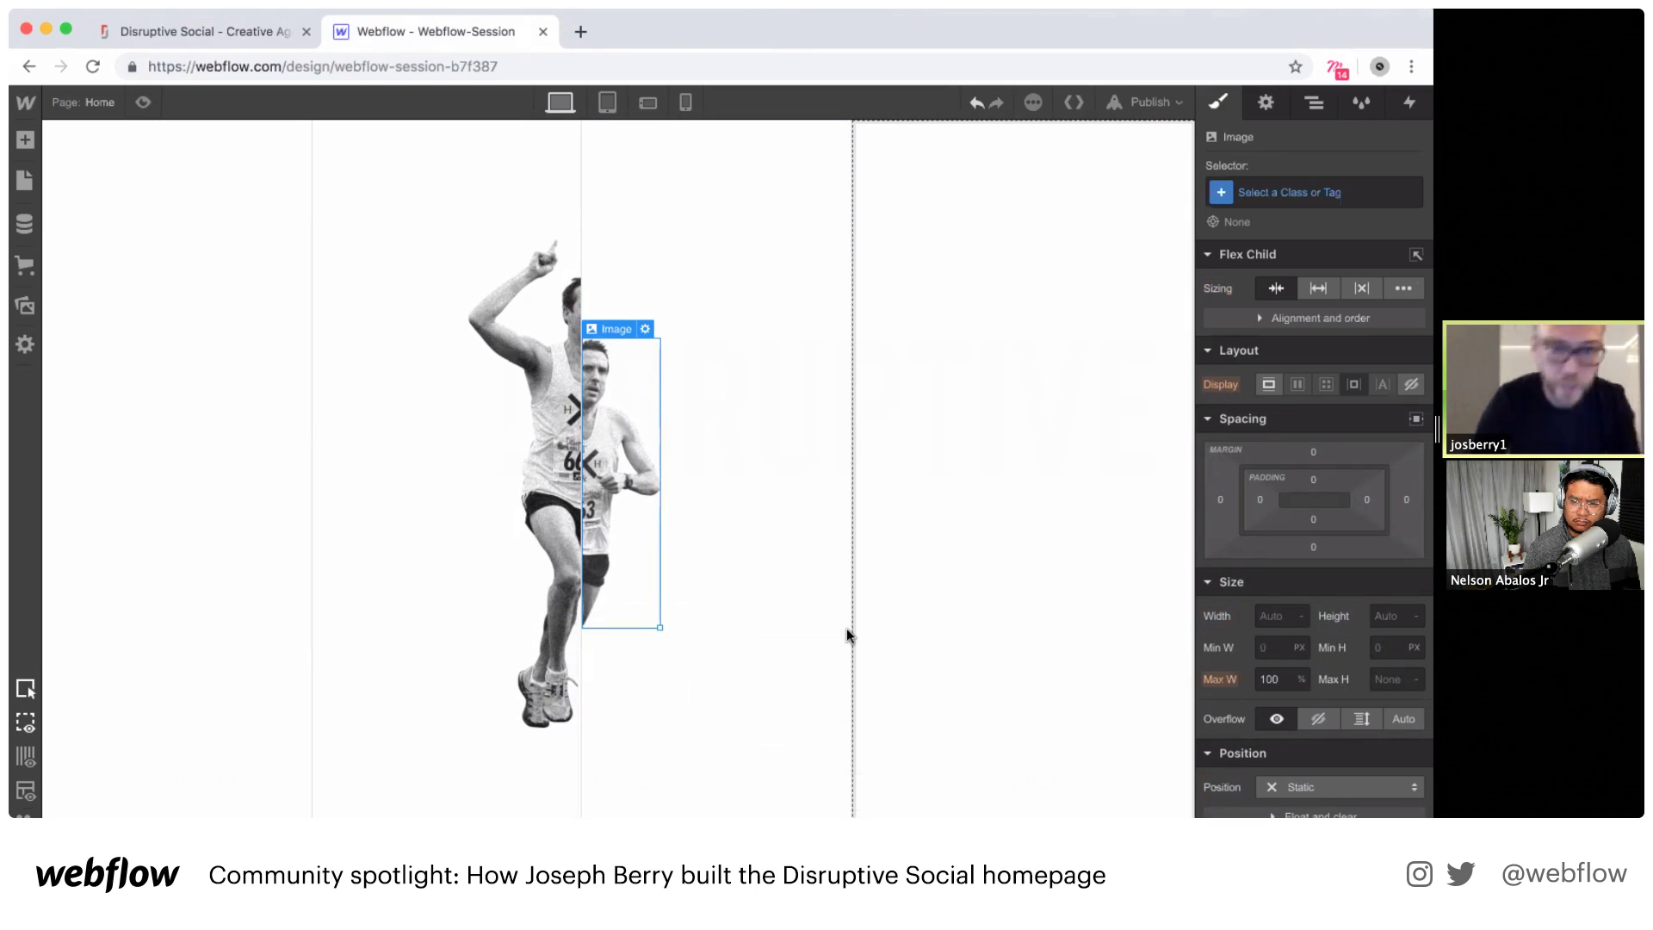
# Step: Give the runner image in the second column the new class left-side-img-1
pyautogui.click(545, 304)
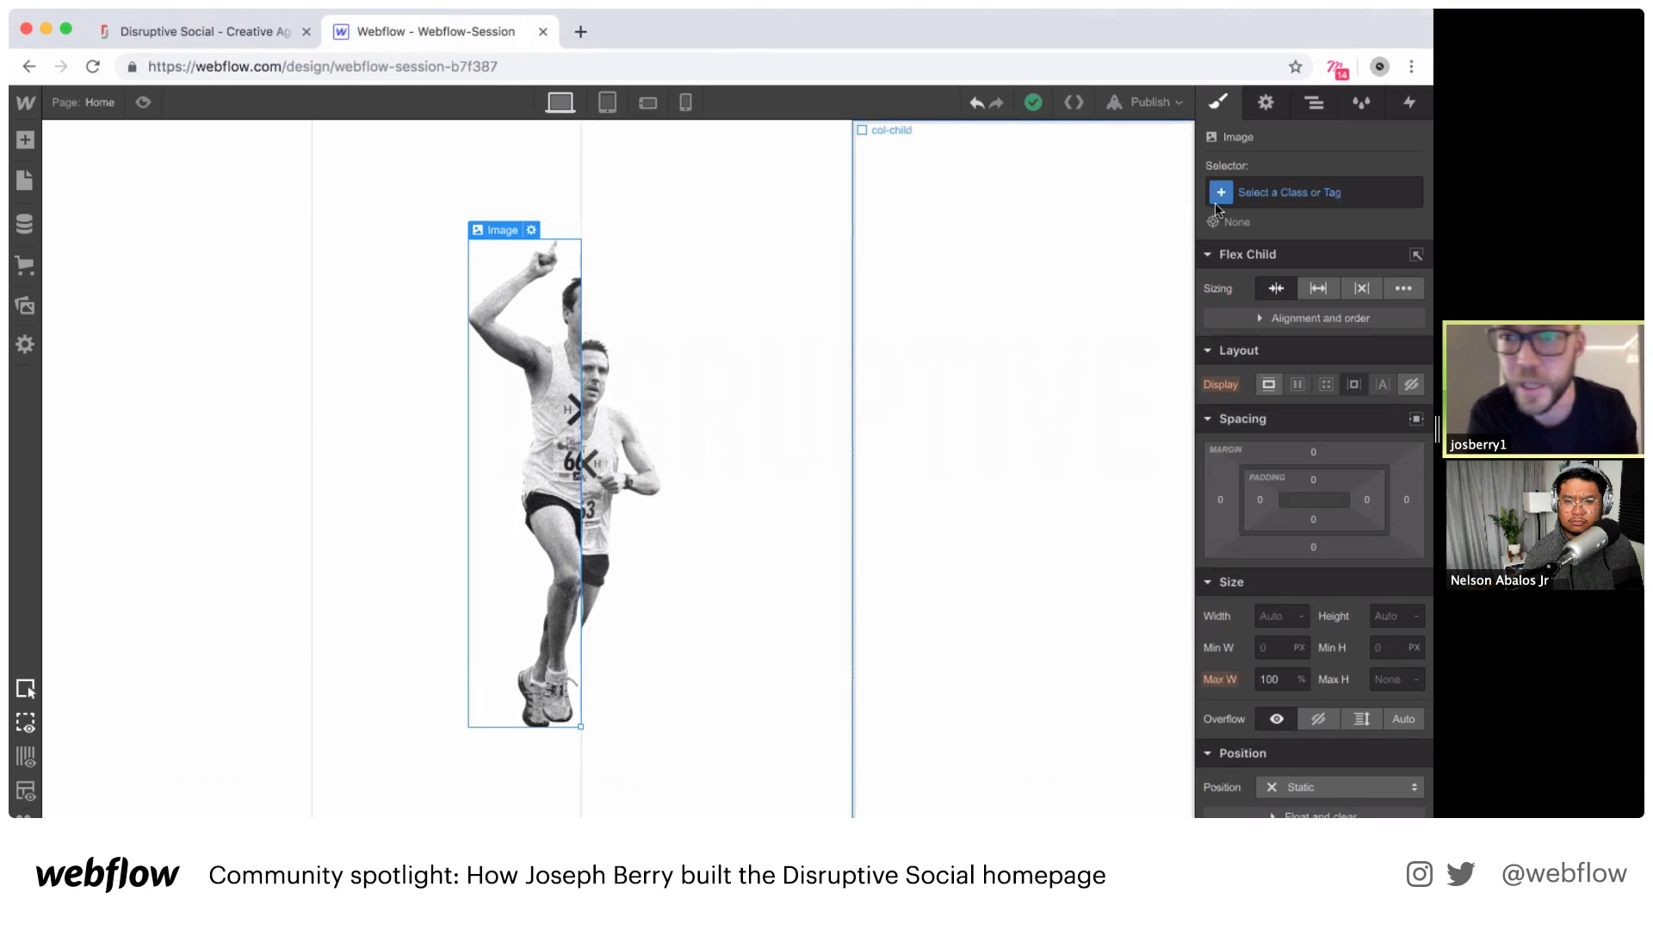
pyautogui.click(1289, 191)
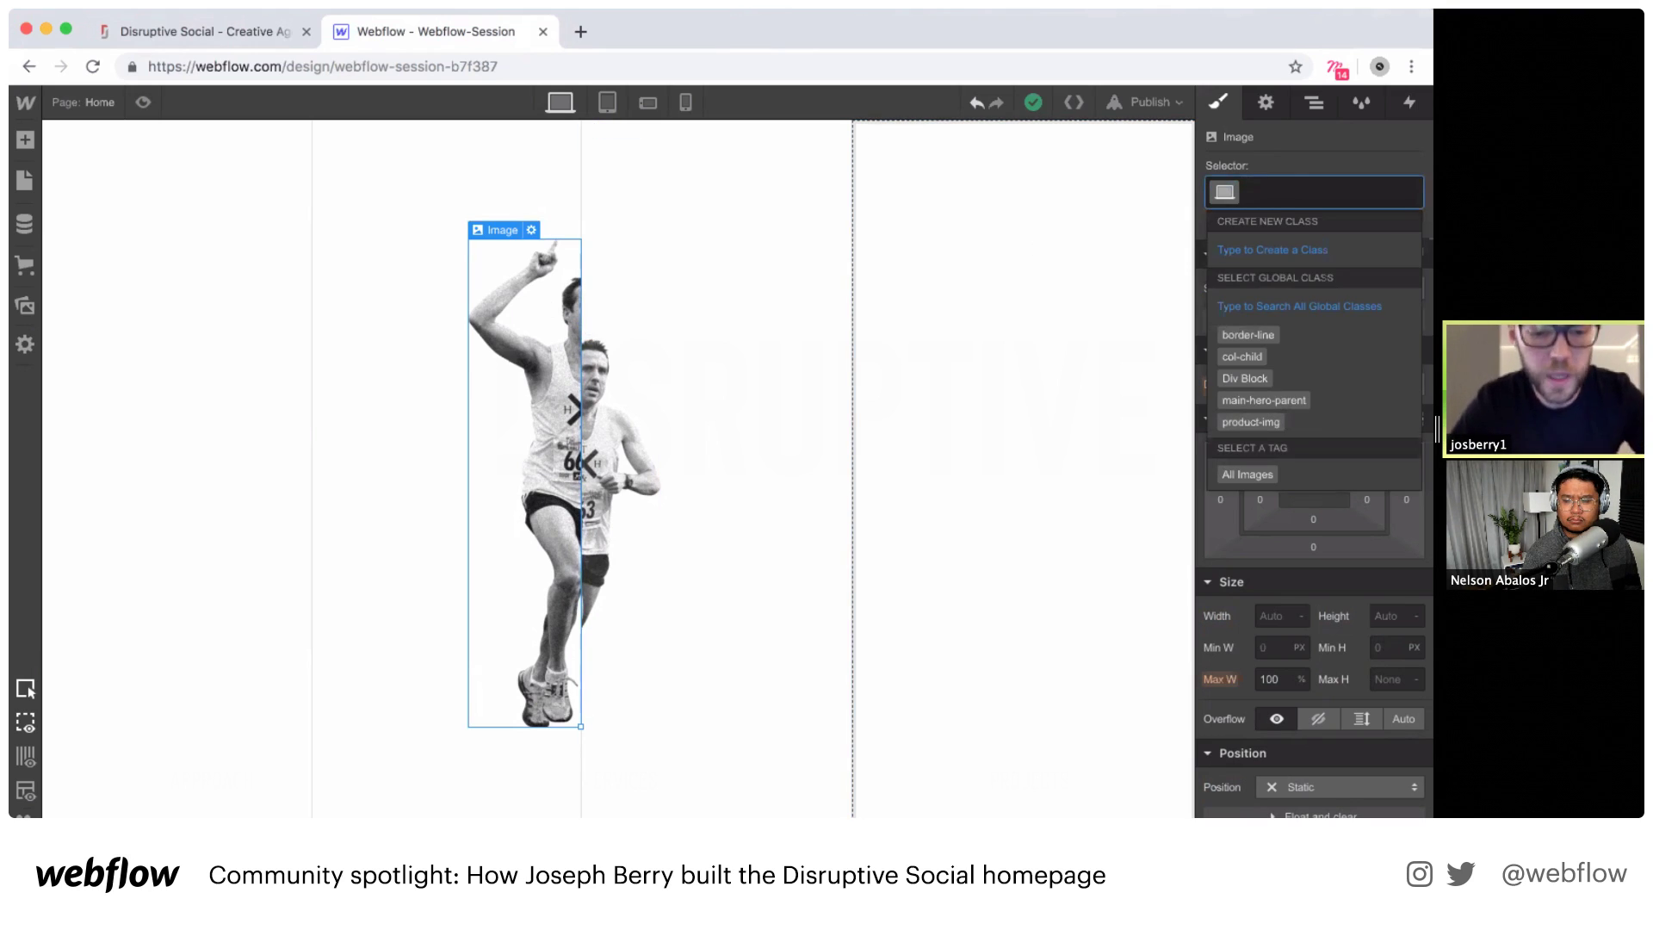
pyautogui.write('left-side')
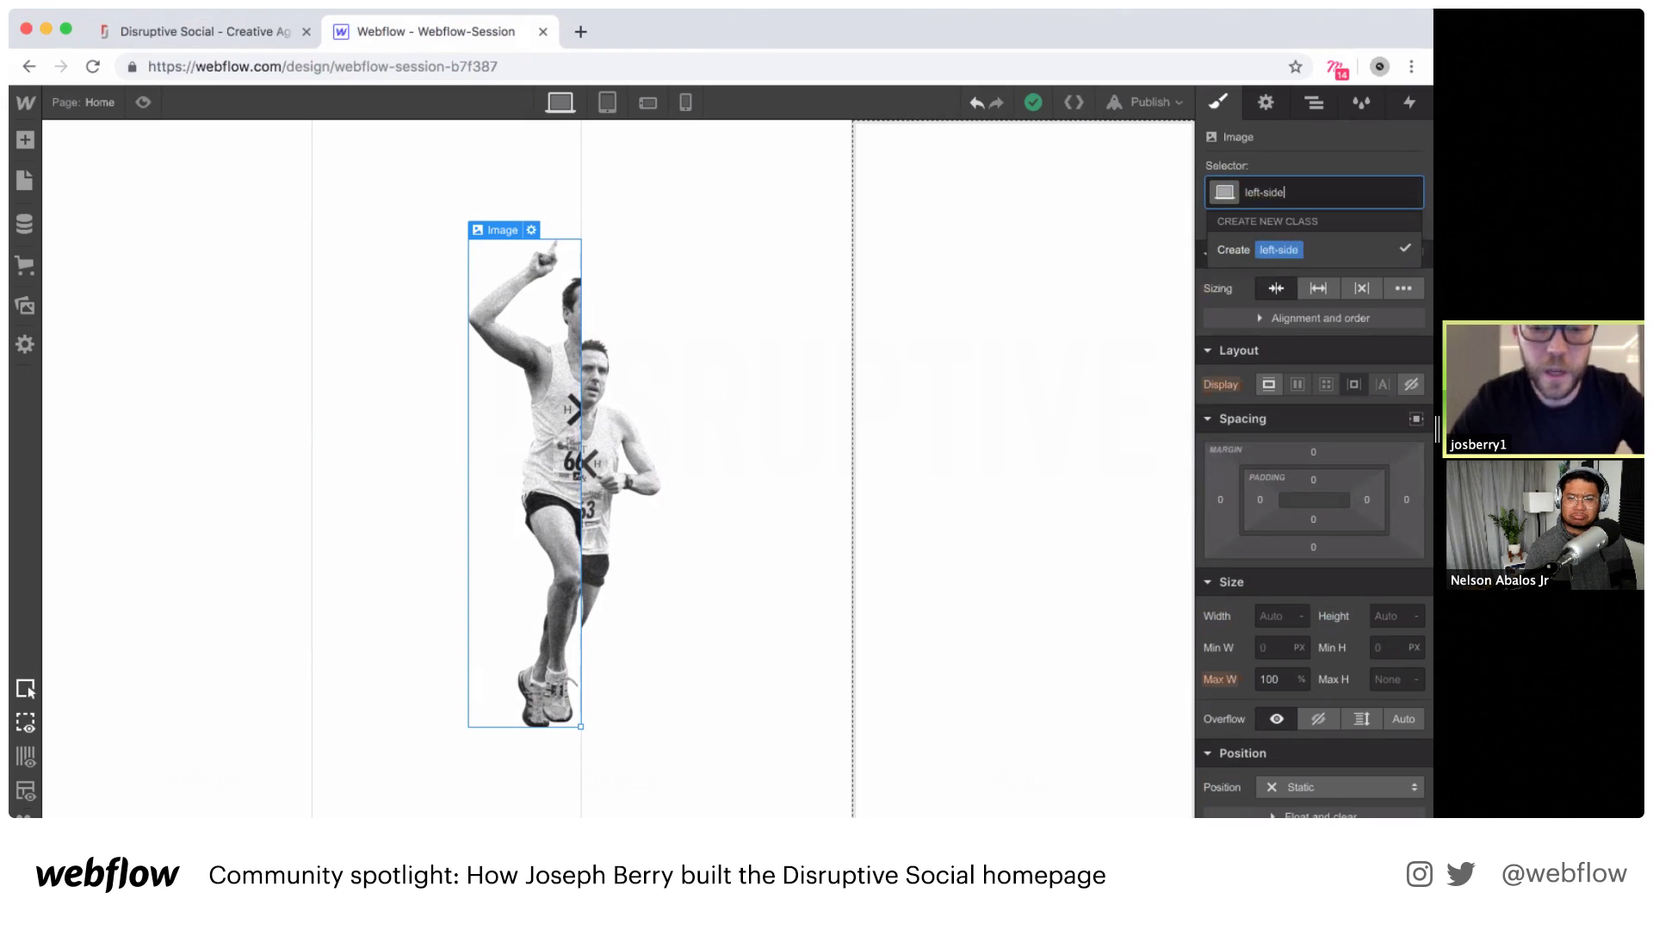
pyautogui.write('-img')
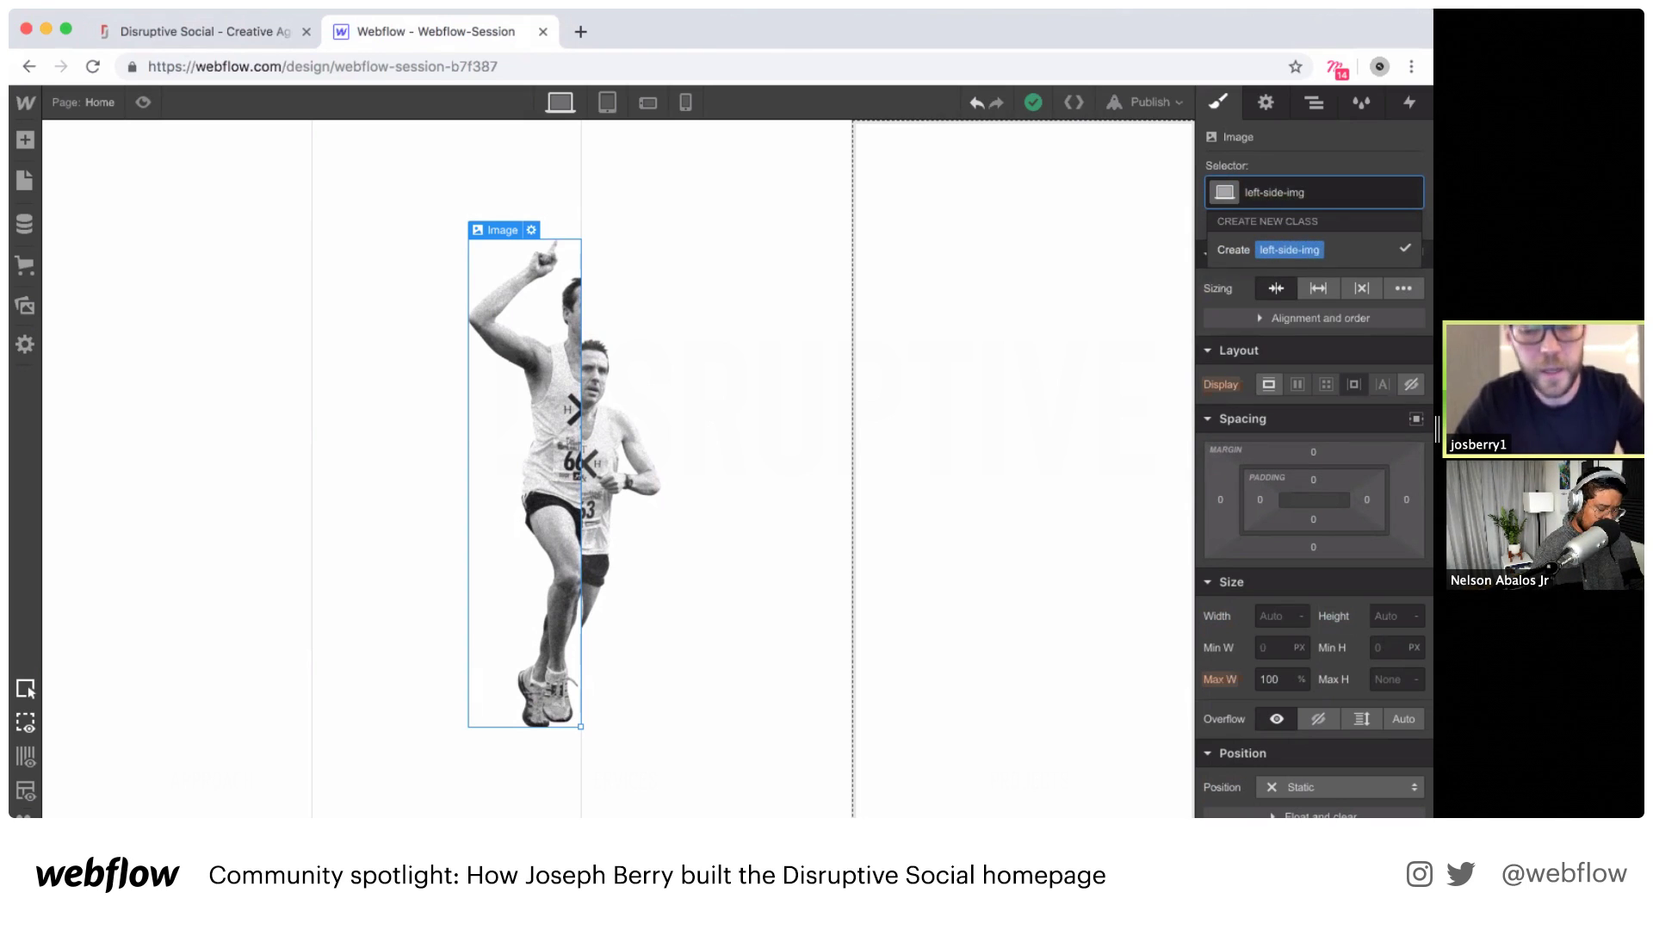
pyautogui.write('-1')
pyautogui.press('Return')
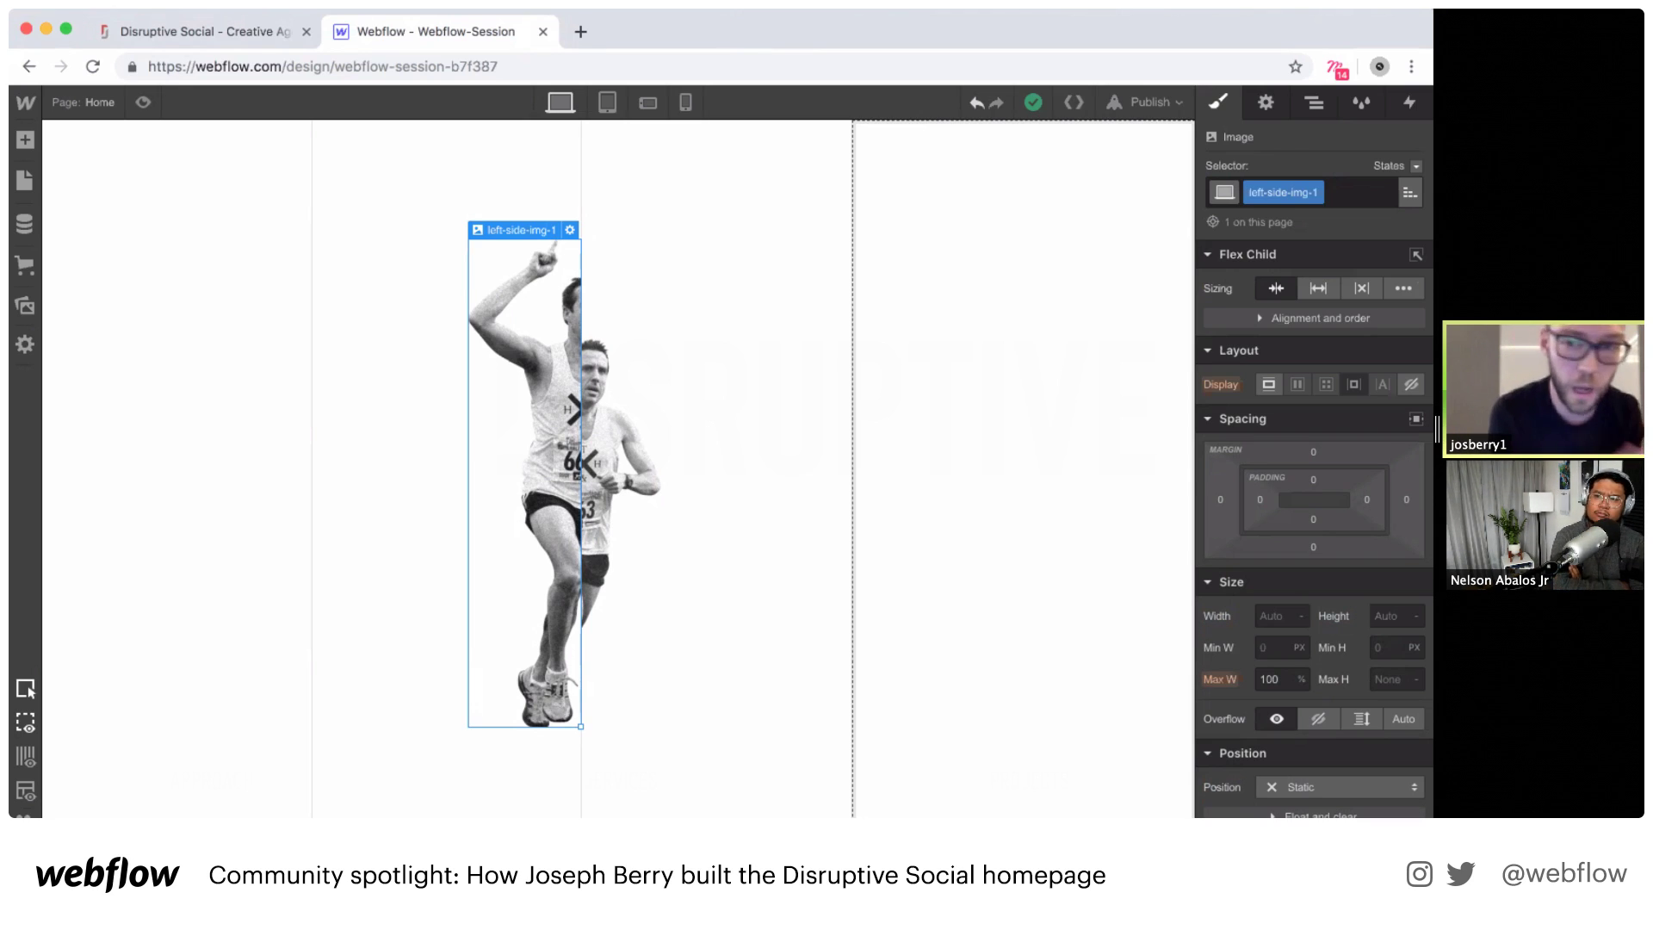
# Step: Give the runner image in the third column the new class right-side-img-1
pyautogui.click(613, 454)
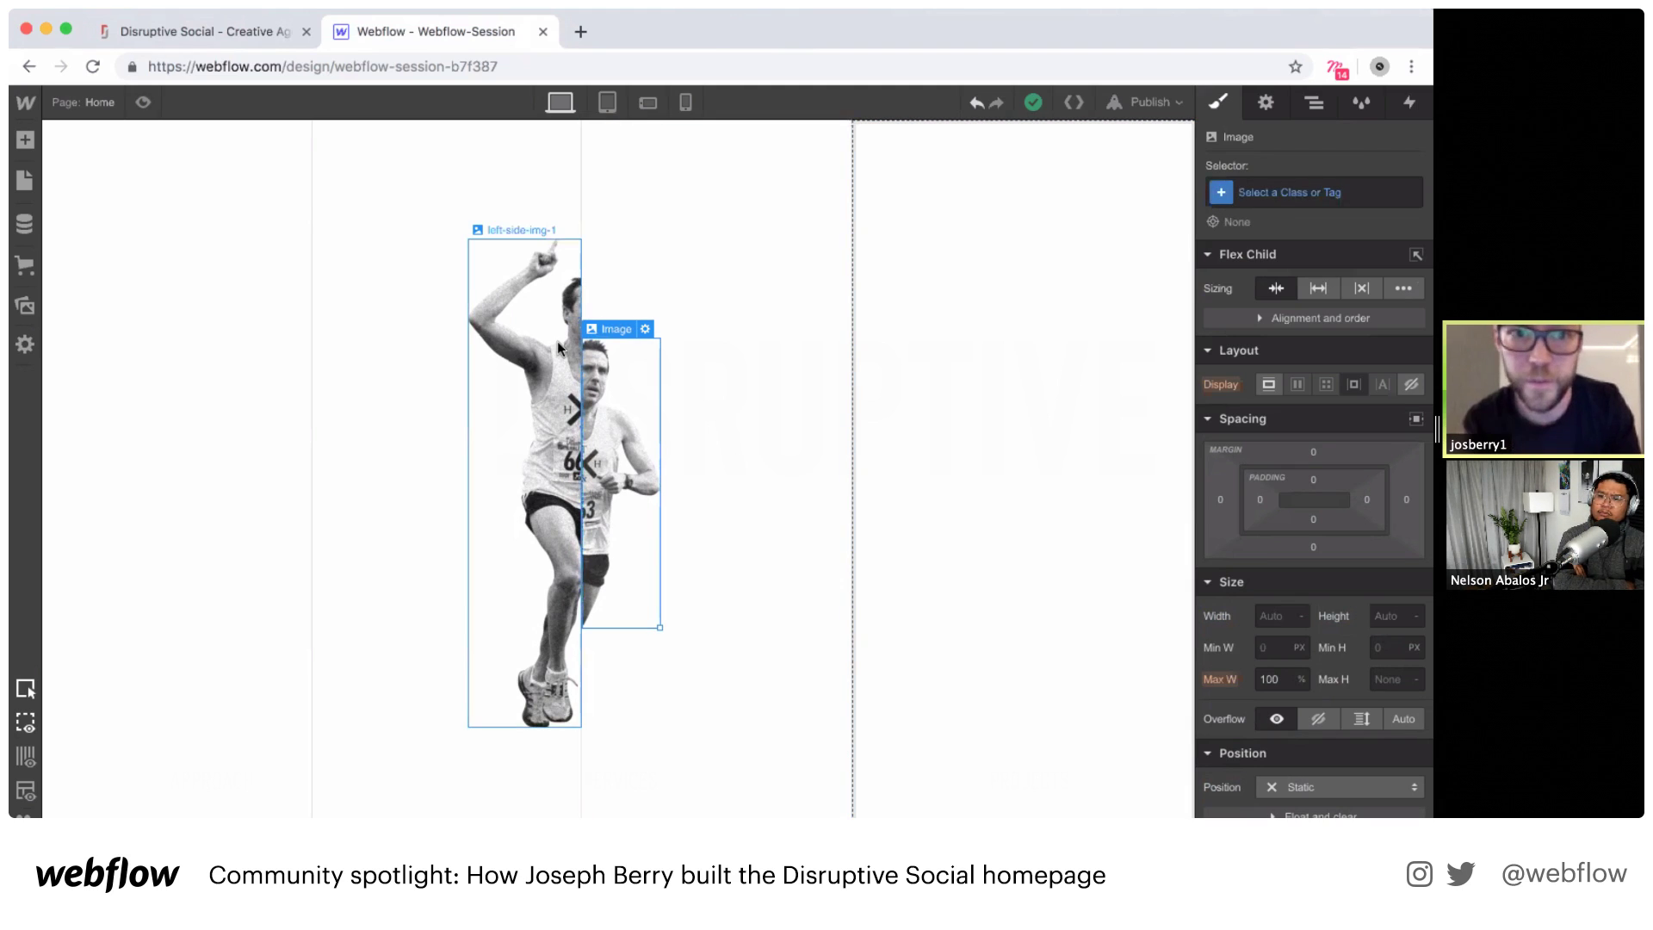
pyautogui.click(1273, 193)
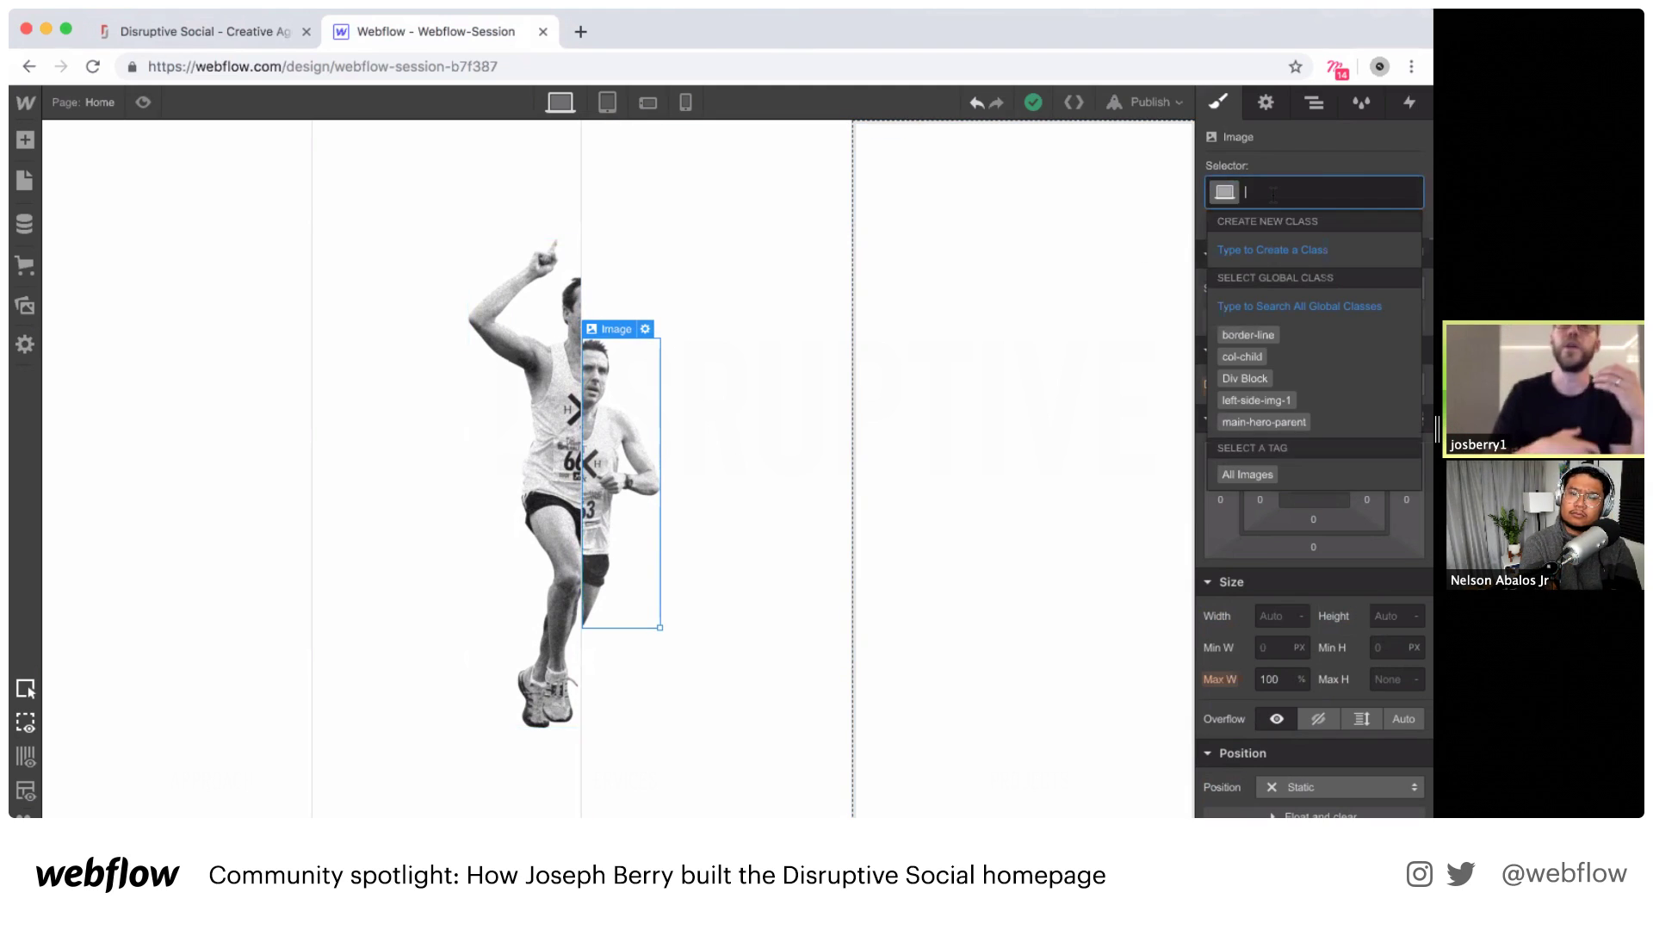
pyautogui.write('rig')
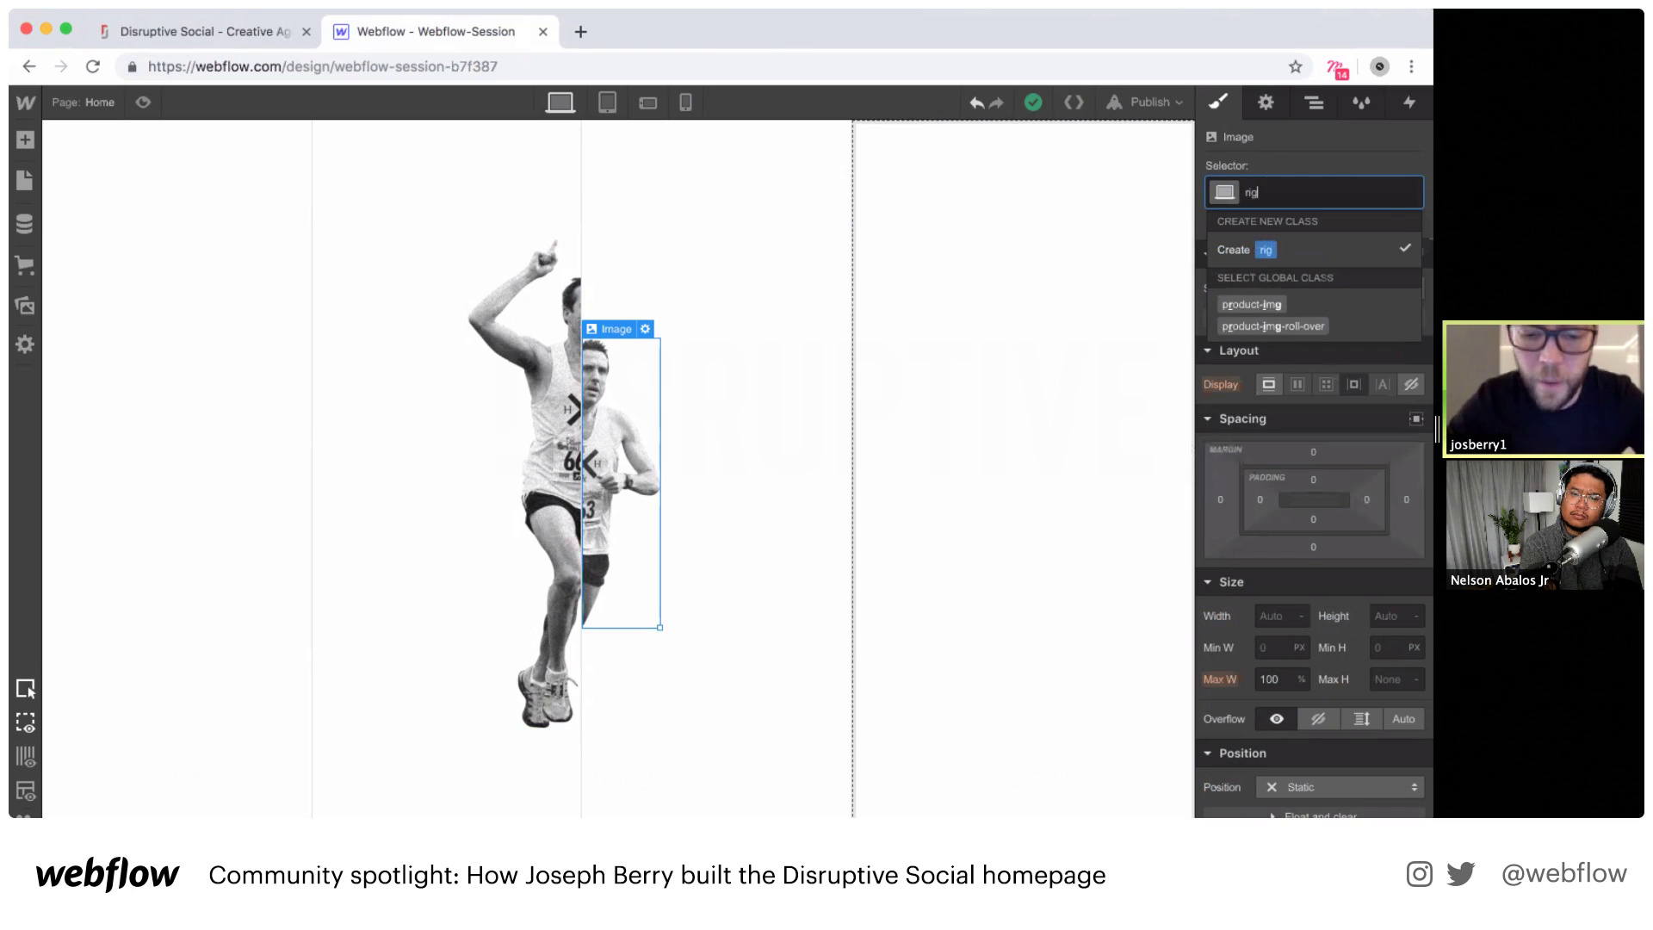
pyautogui.write('ht-s')
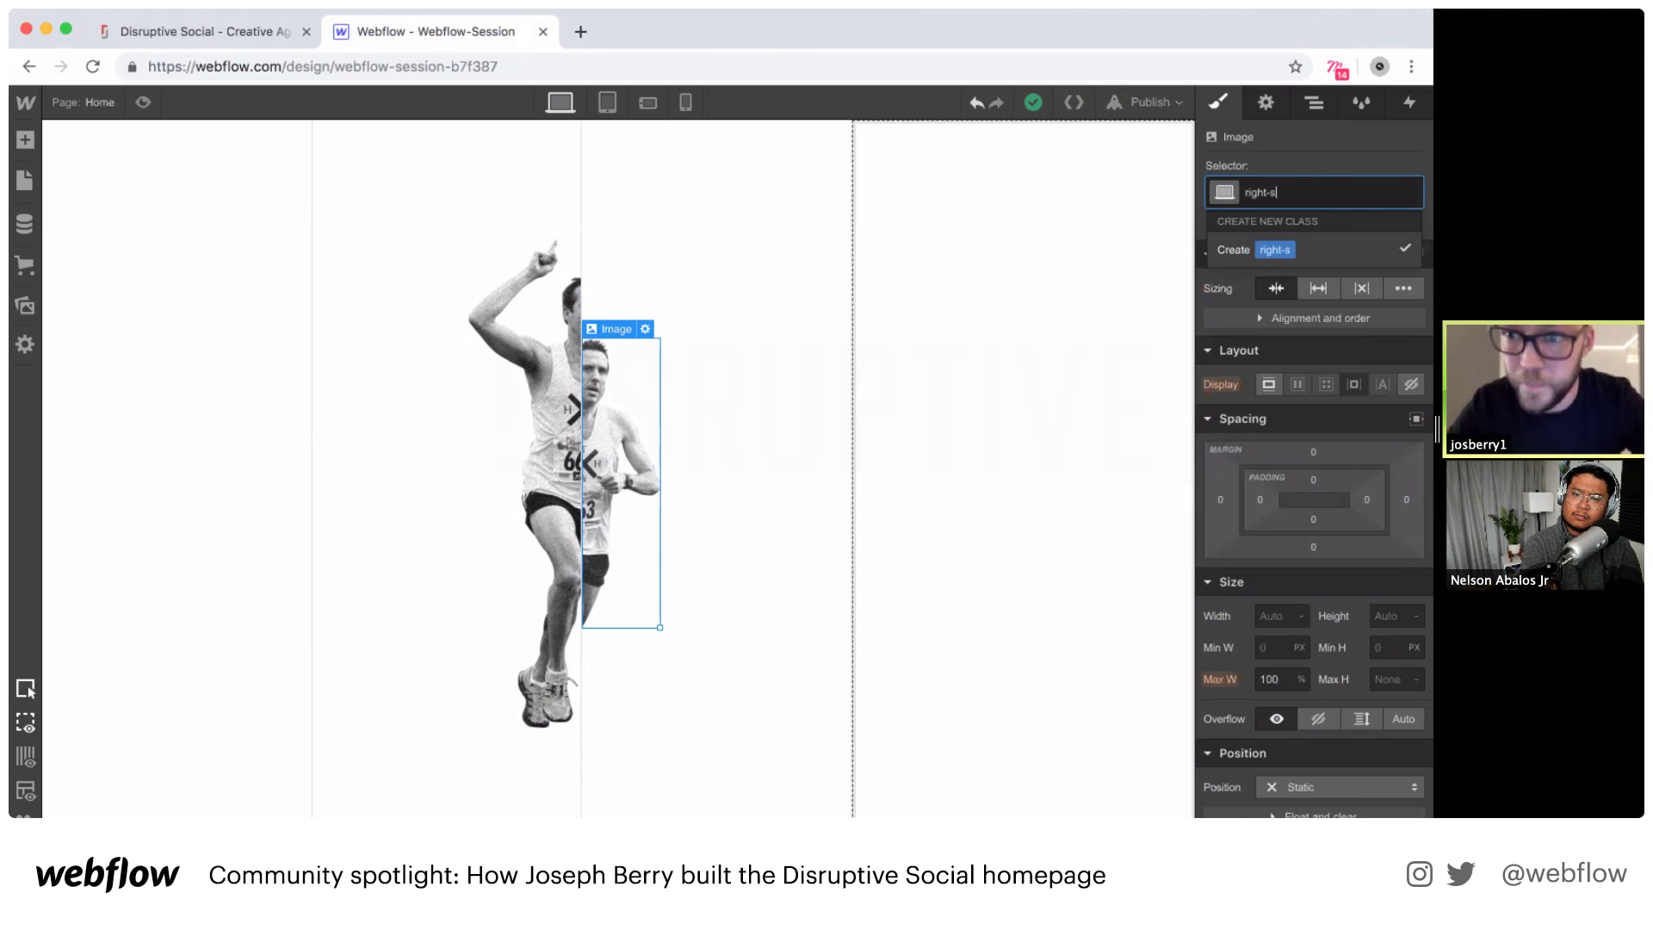
pyautogui.write('ide-img-1')
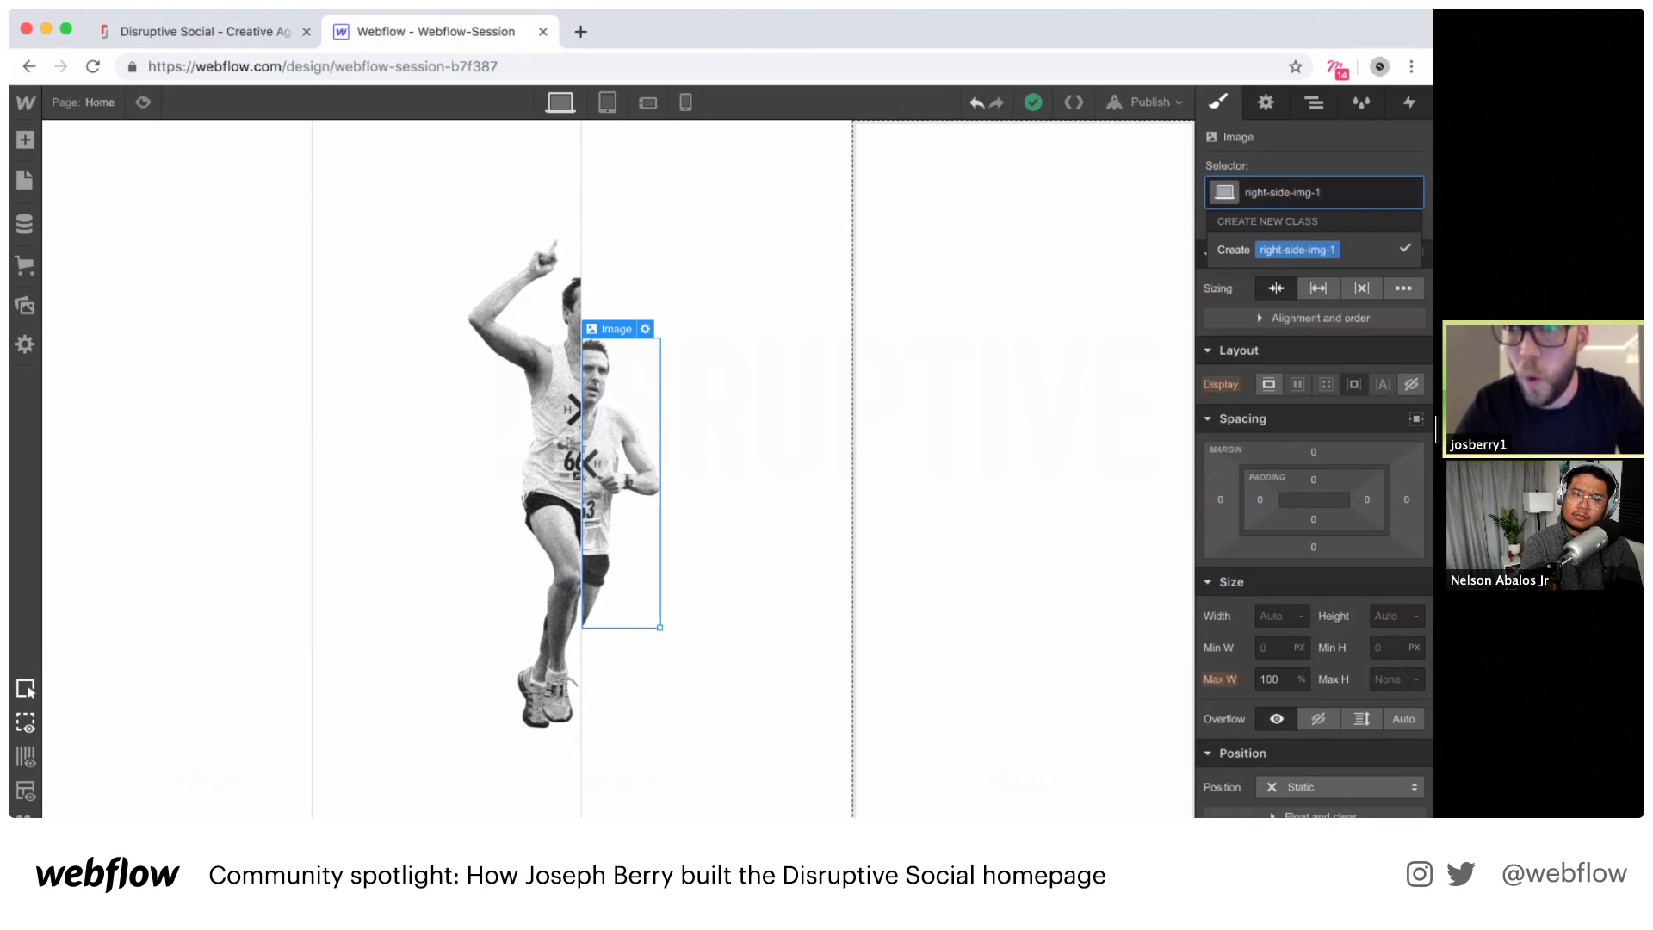
pyautogui.press('Return')
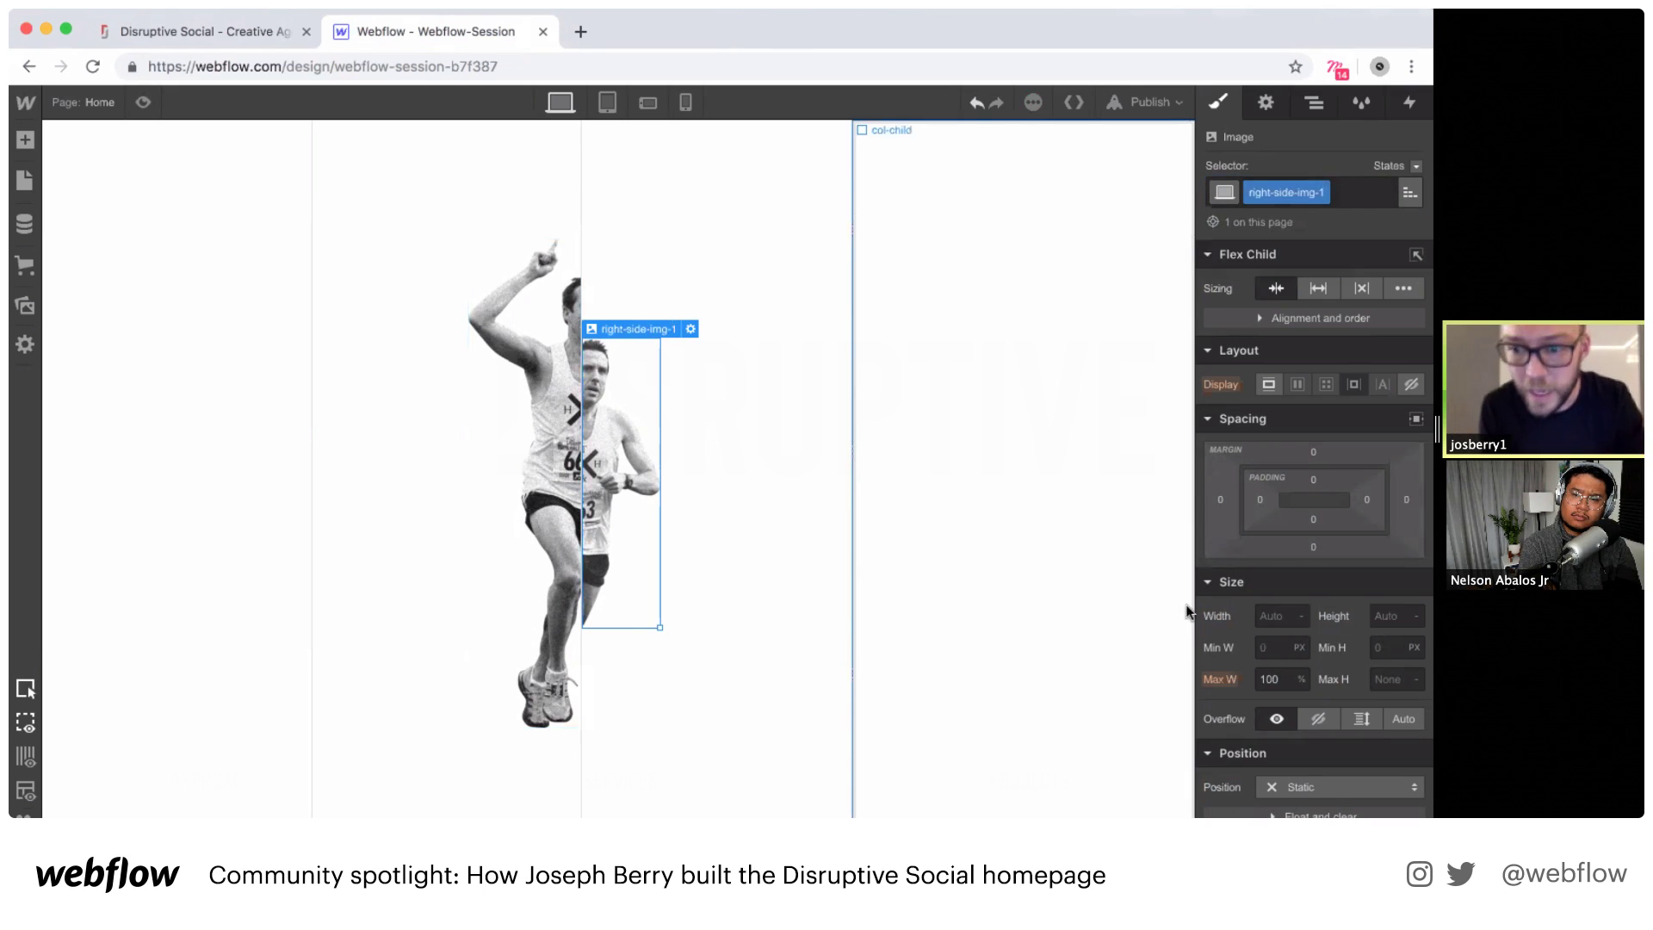
# Step: Set the top margin of the right-side runner image to -140 px to line it up with the left half
pyautogui.click(1309, 783)
pyautogui.click(1308, 455)
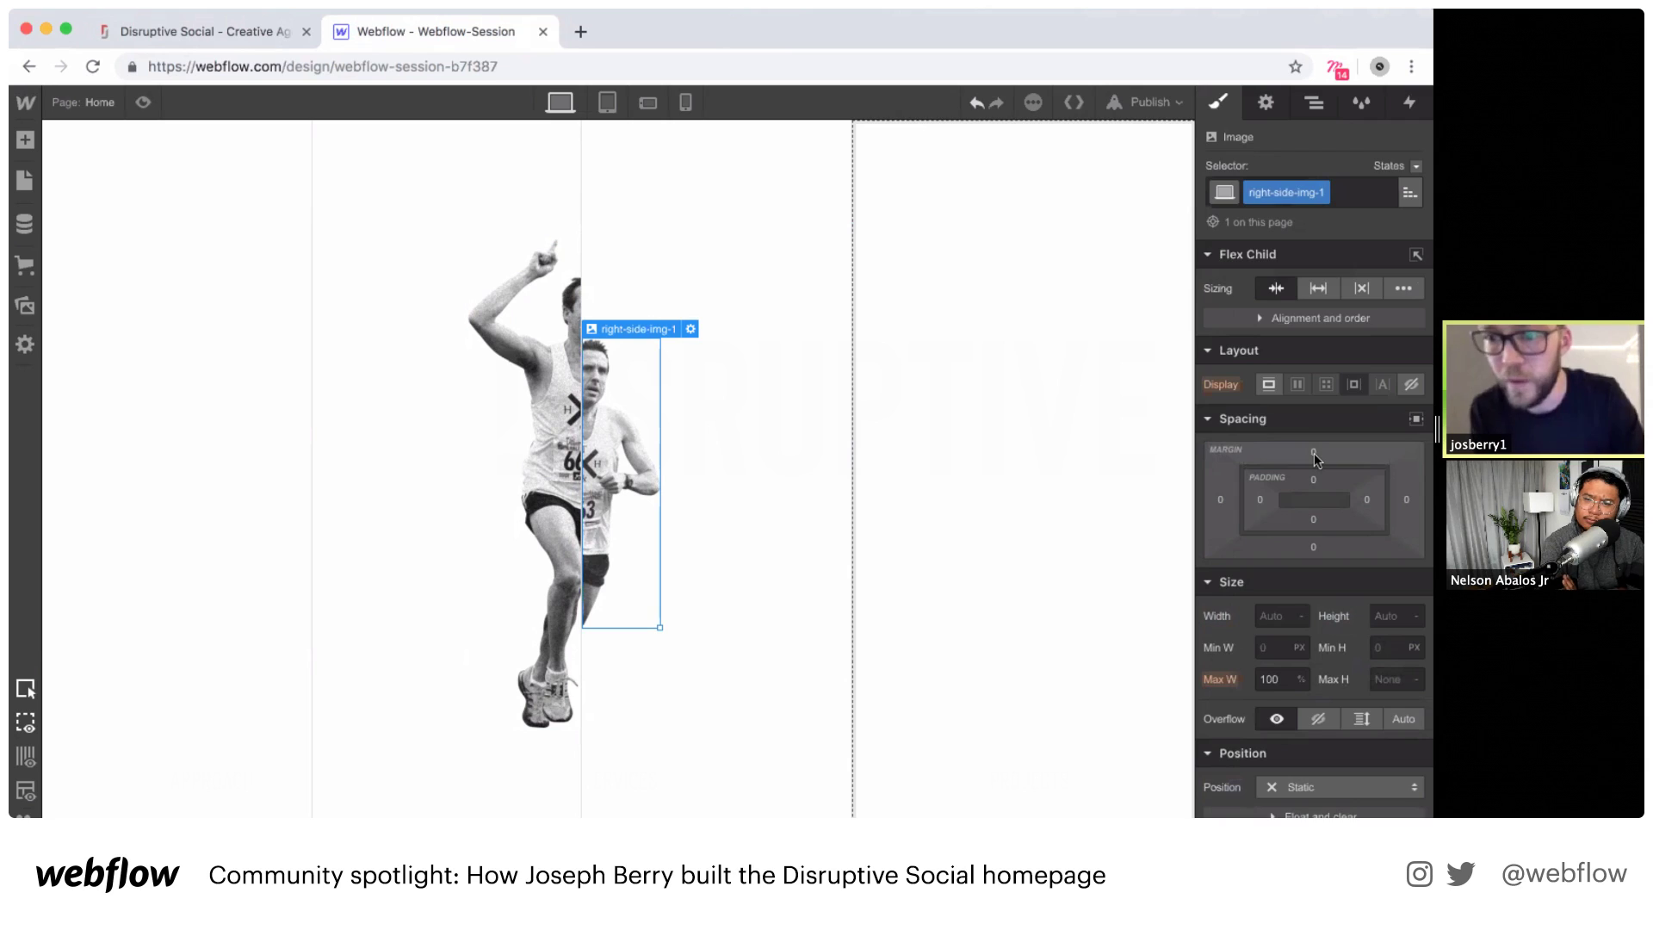
pyautogui.click(1313, 454)
pyautogui.hotkey('shift', 'Down')
pyautogui.hotkey('shift', 'Down')
pyautogui.hotkey('shift', 'Down')
pyautogui.hotkey('shift', 'Down')
pyautogui.hotkey('shift', 'Down')
pyautogui.hotkey('shift', 'Down')
pyautogui.hotkey('shift', 'Down')
pyautogui.hotkey('shift', 'Down')
pyautogui.hotkey('shift', 'Down')
pyautogui.hotkey('shift', 'Down')
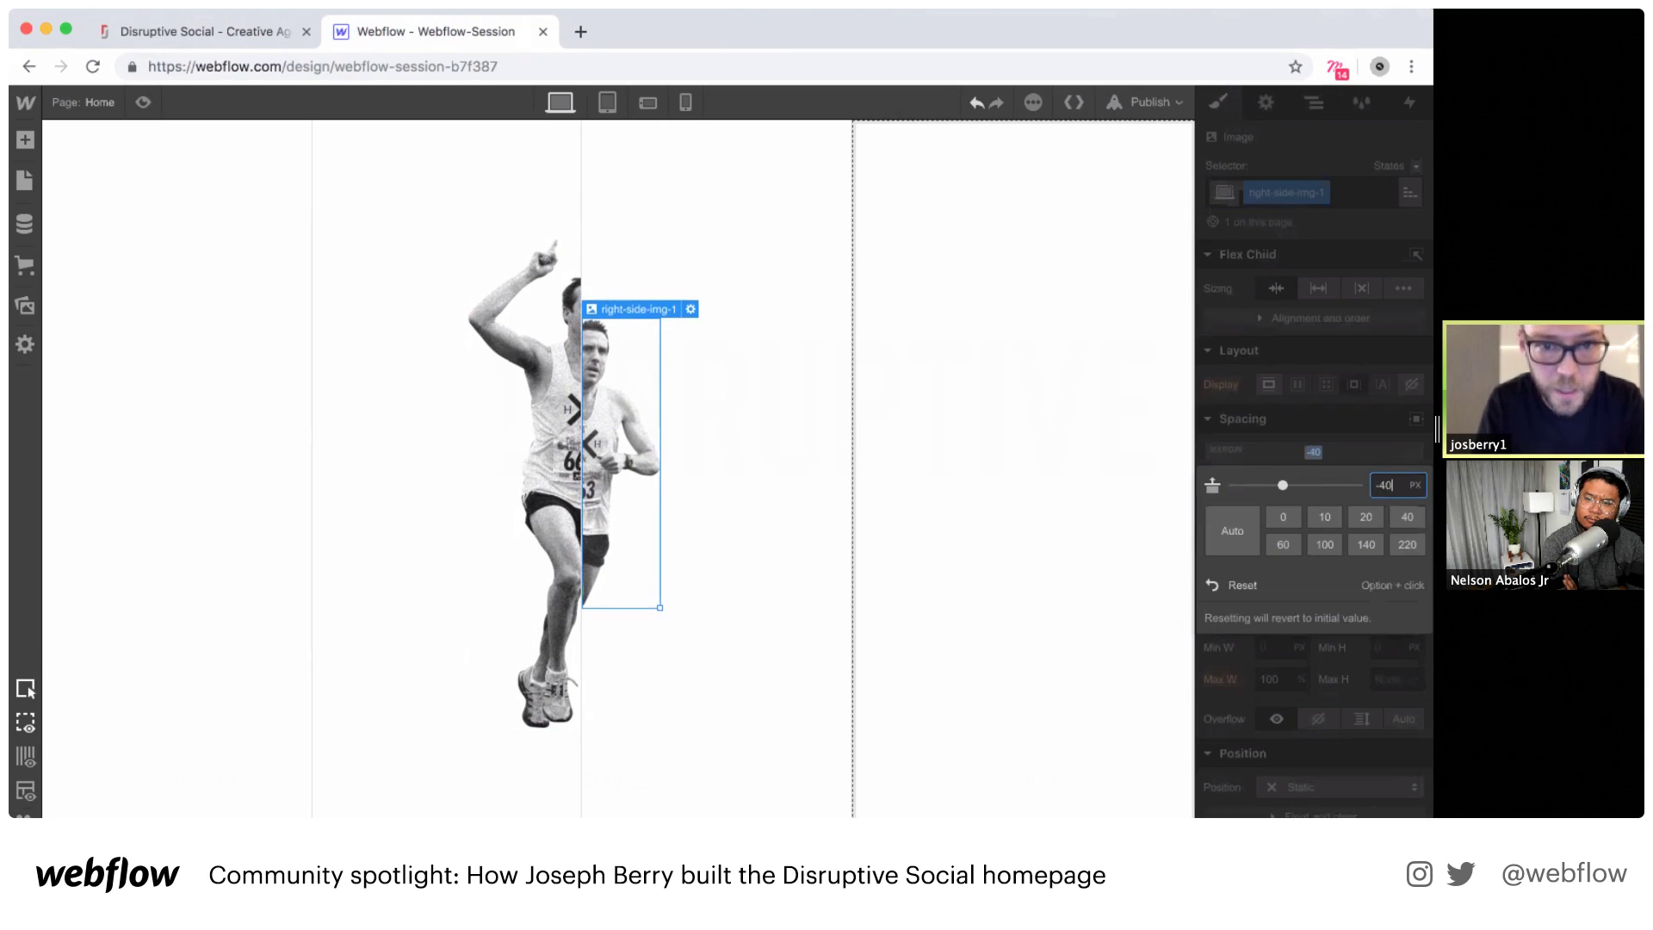
pyautogui.hotkey('shift', 'Down')
pyautogui.hotkey('shift', 'Down')
pyautogui.hotkey('shift', 'Down')
pyautogui.hotkey('shift', 'Down')
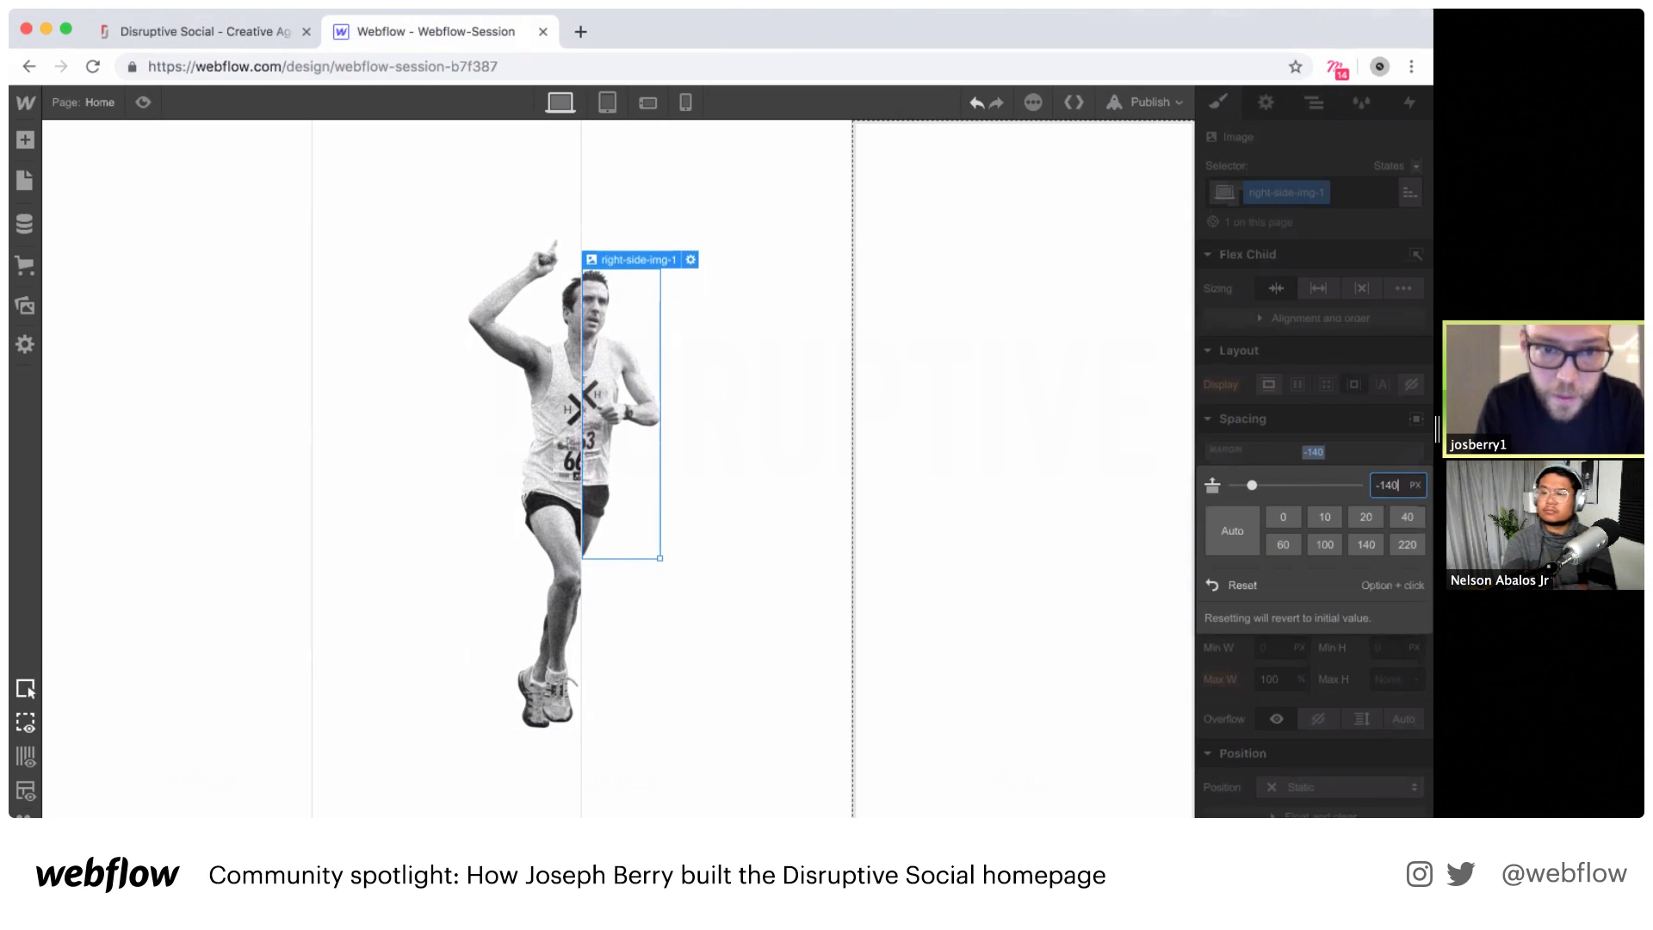
# Step: Preview the page, leave the preview, and compare the split runner with the live Disruptive Social homepage
pyautogui.click(143, 102)
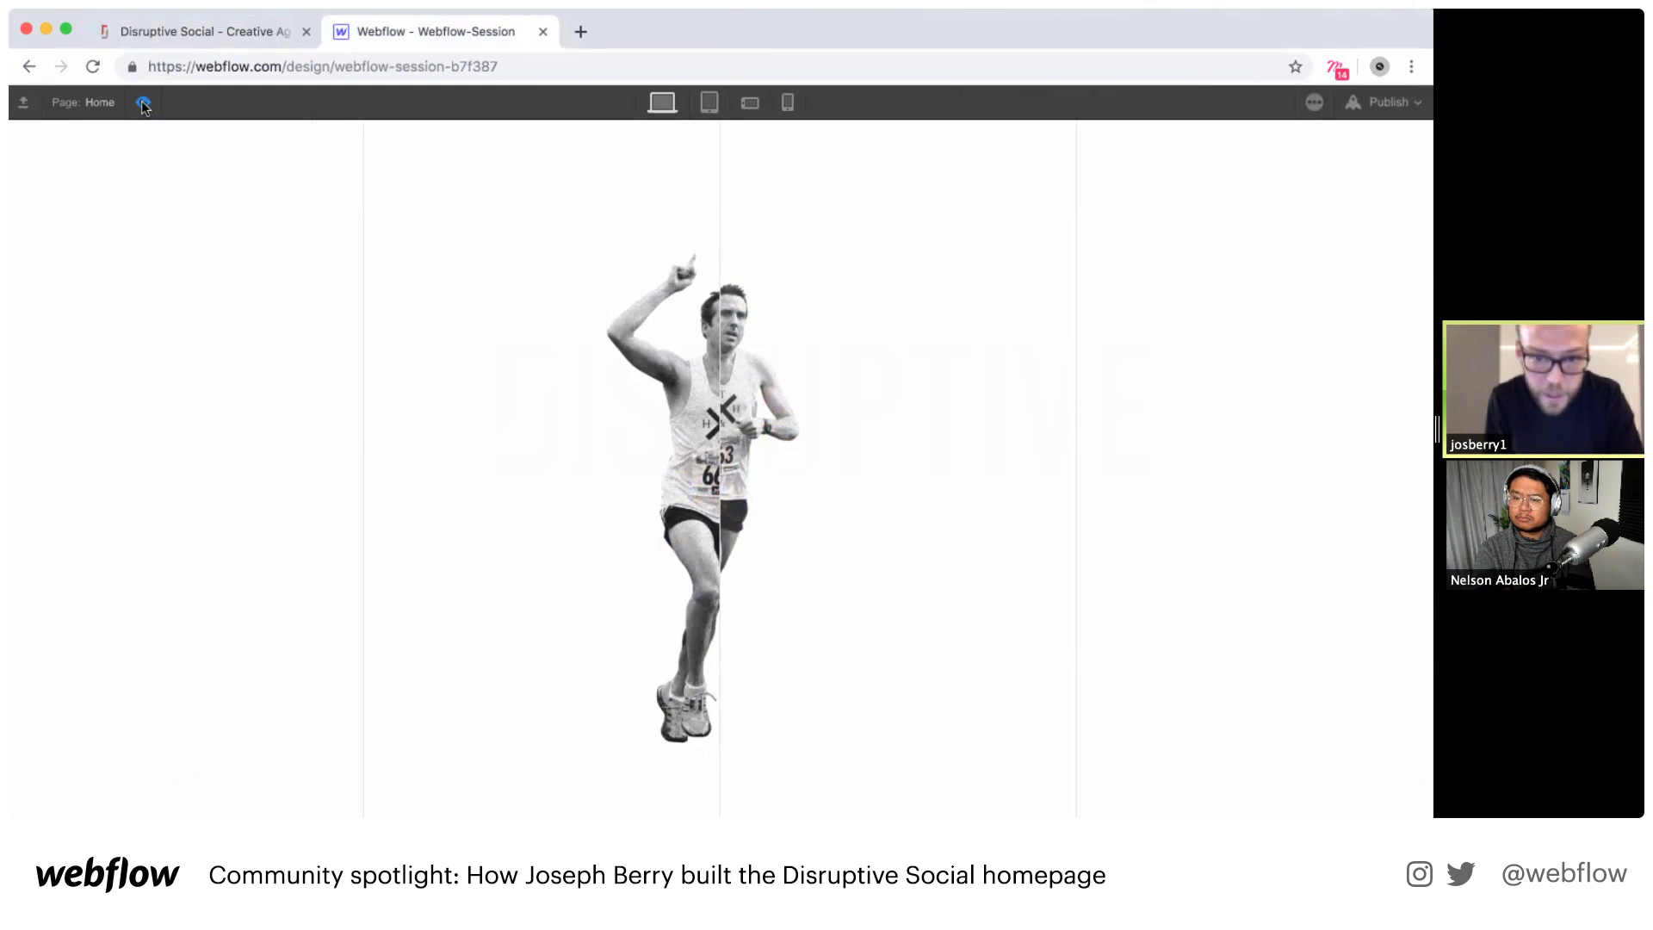
pyautogui.click(143, 103)
pyautogui.click(172, 32)
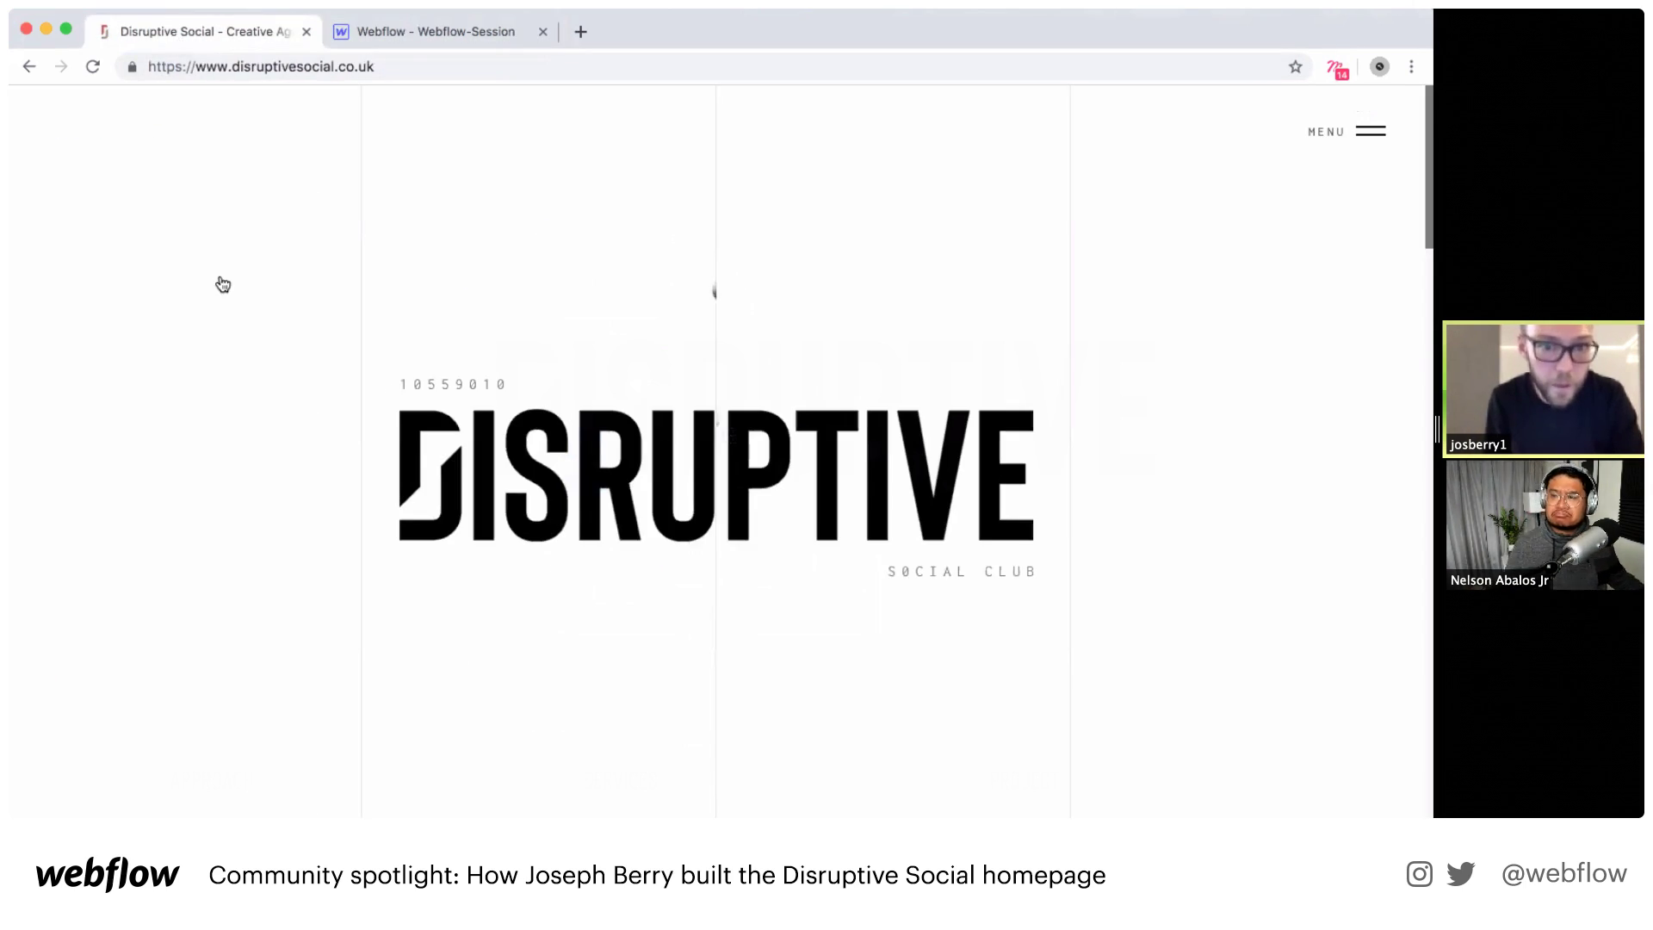
pyautogui.click(403, 38)
# Step: Set the width of the left-side runner image in the second column to 135 px
pyautogui.click(518, 401)
pyautogui.doubleClick(518, 401)
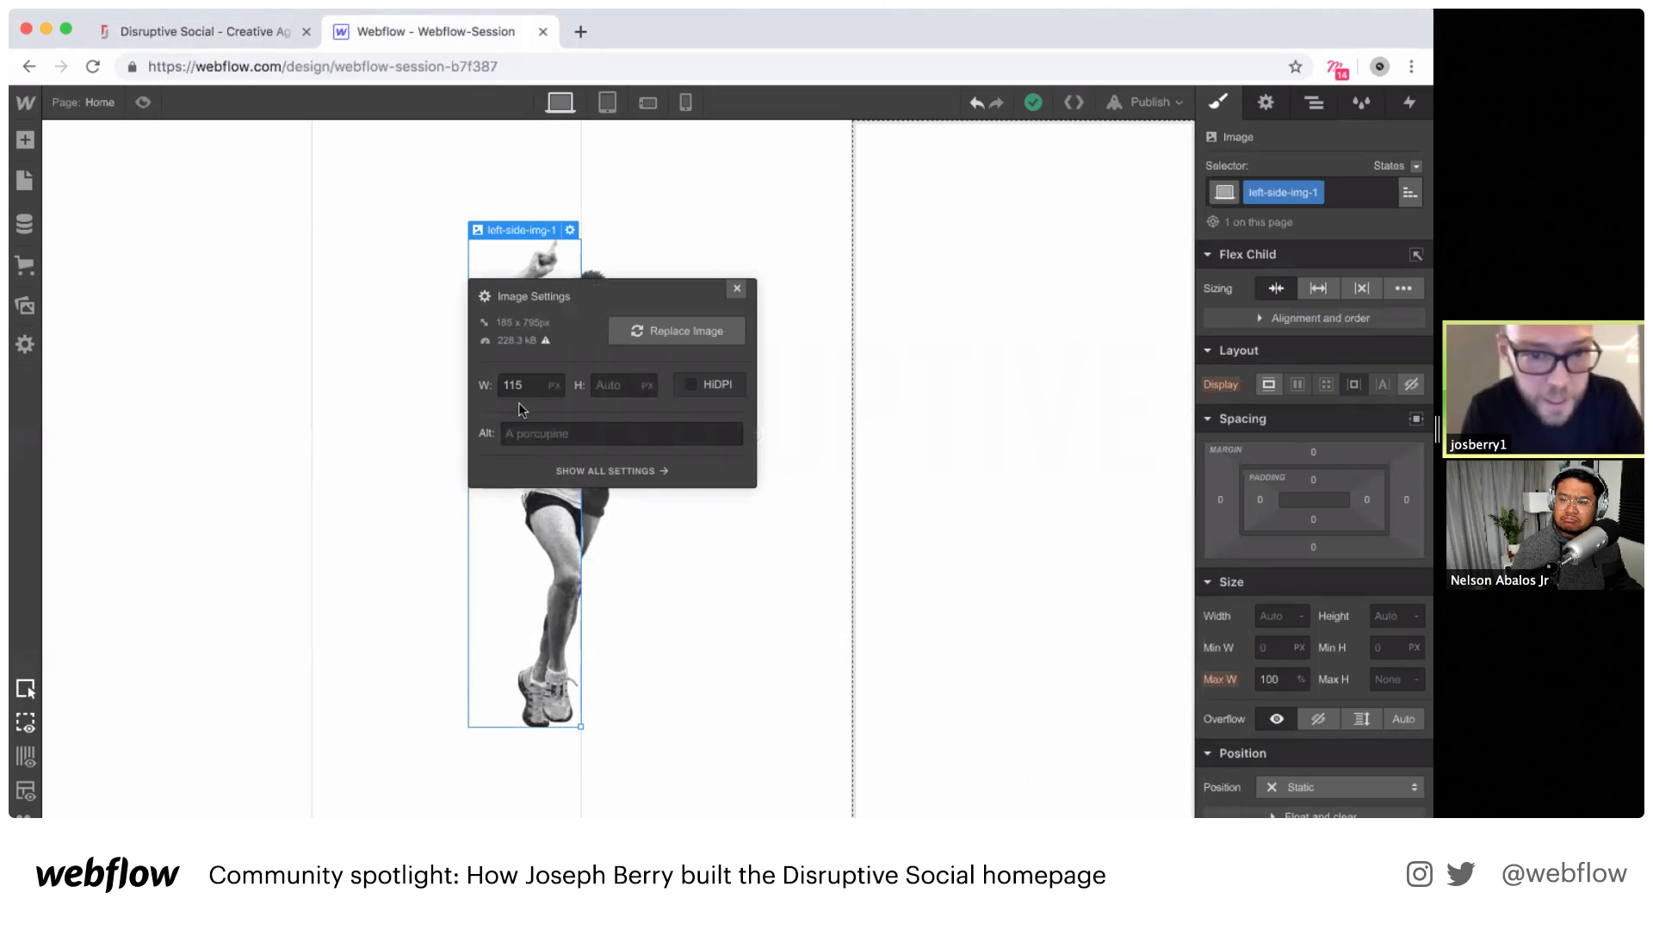
pyautogui.click(521, 385)
pyautogui.press('Return')
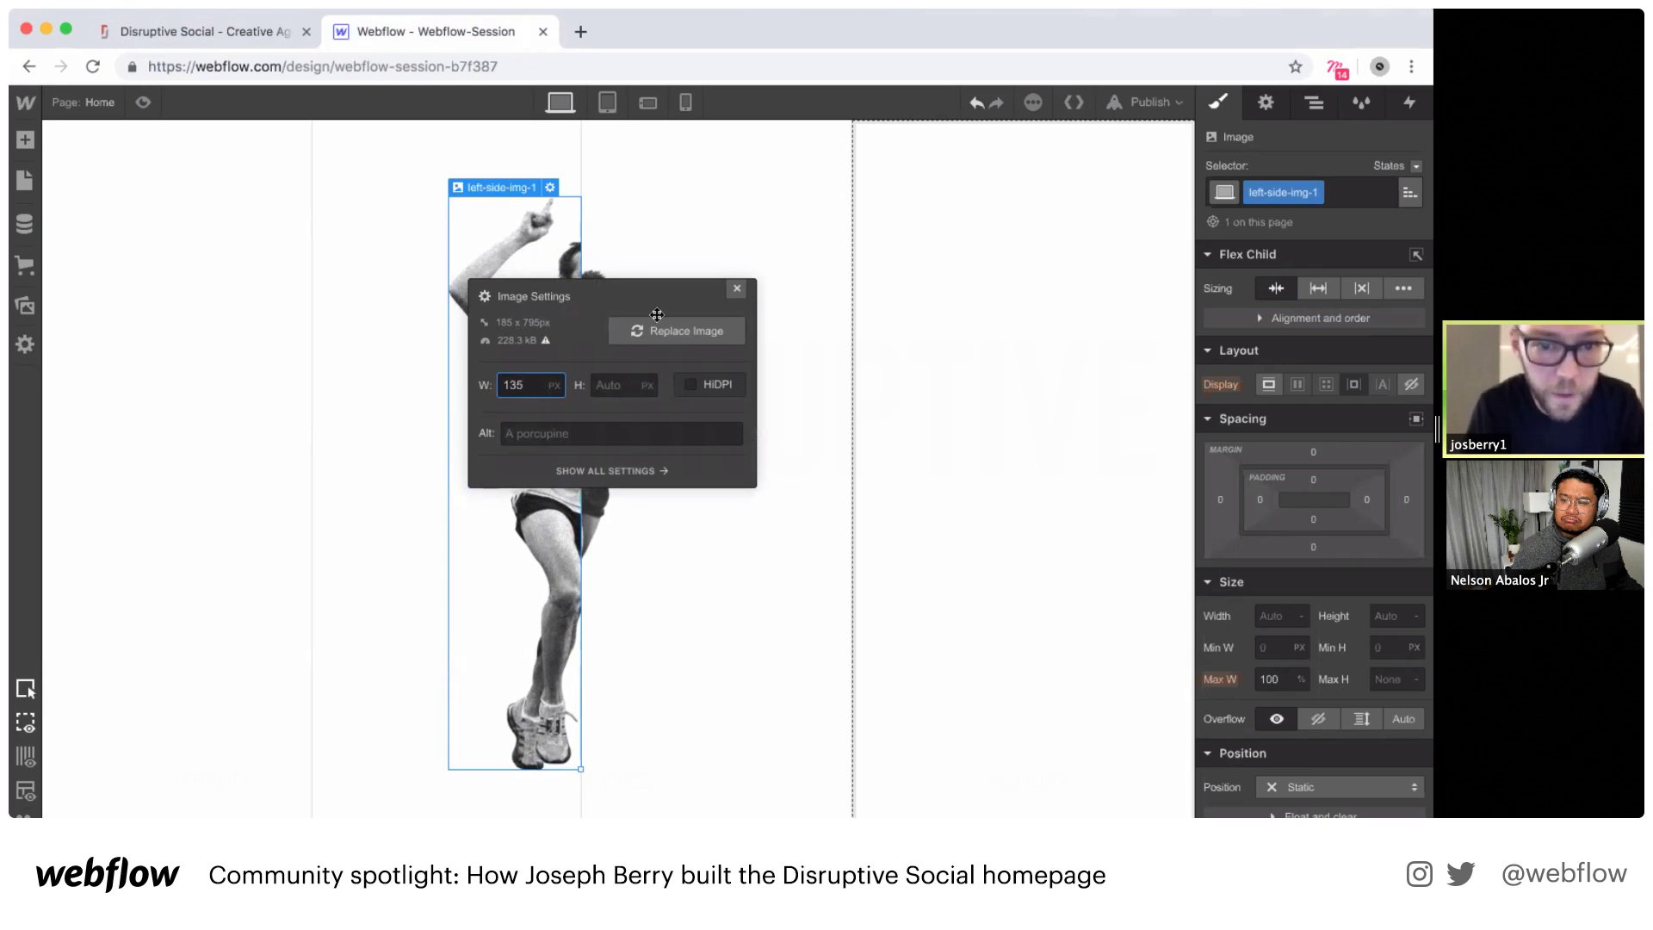
pyautogui.click(737, 289)
# Step: Set the width of the right-side runner image in the third column to 100 px
pyautogui.doubleClick(602, 342)
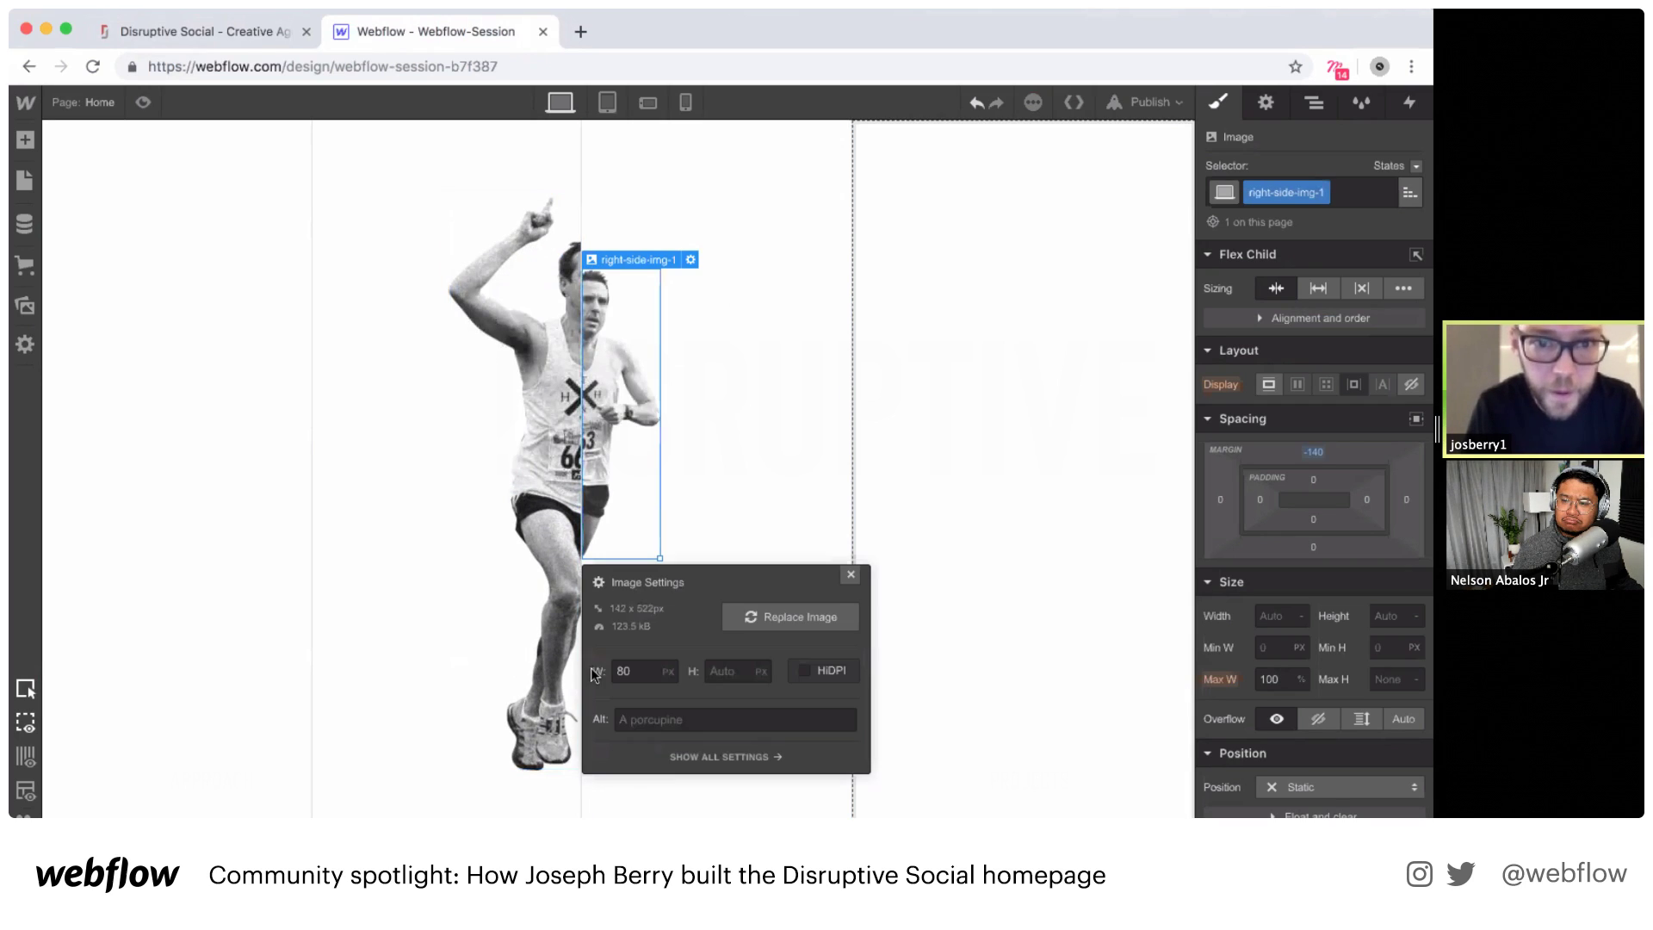
pyautogui.click(641, 671)
pyautogui.write('90')
pyautogui.hotkey('shift', 'Up')
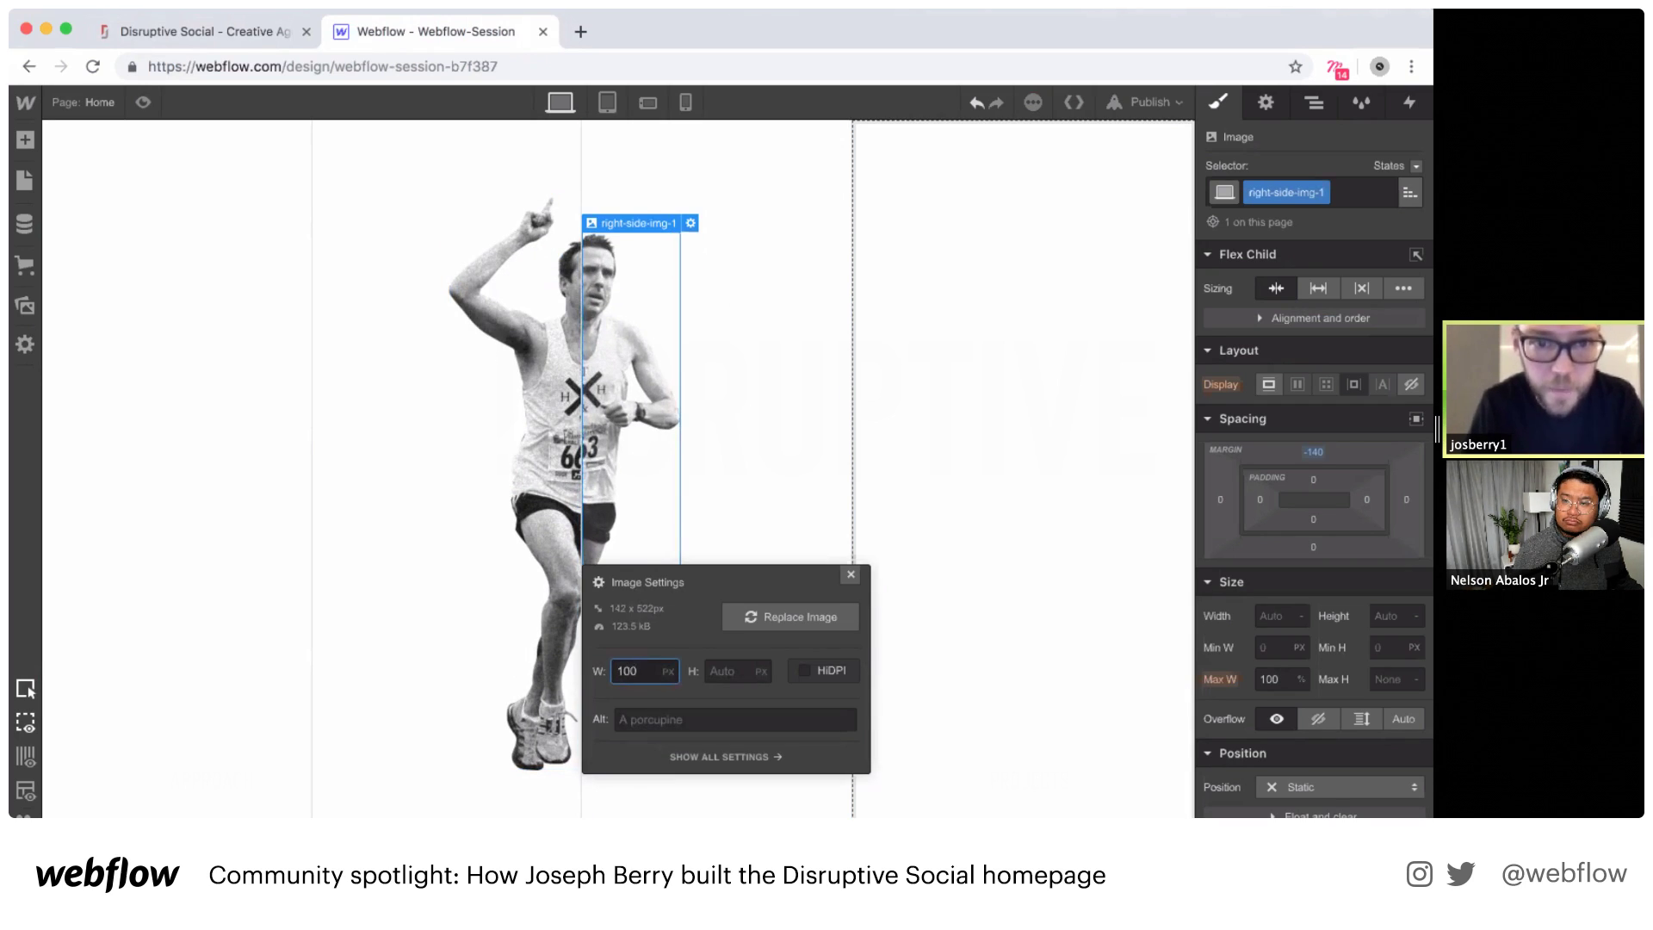
# Step: Set the right-side runner image's top margin to -150 px and close its image settings
pyautogui.click(1314, 452)
pyautogui.hotkey('shift', 'Up')
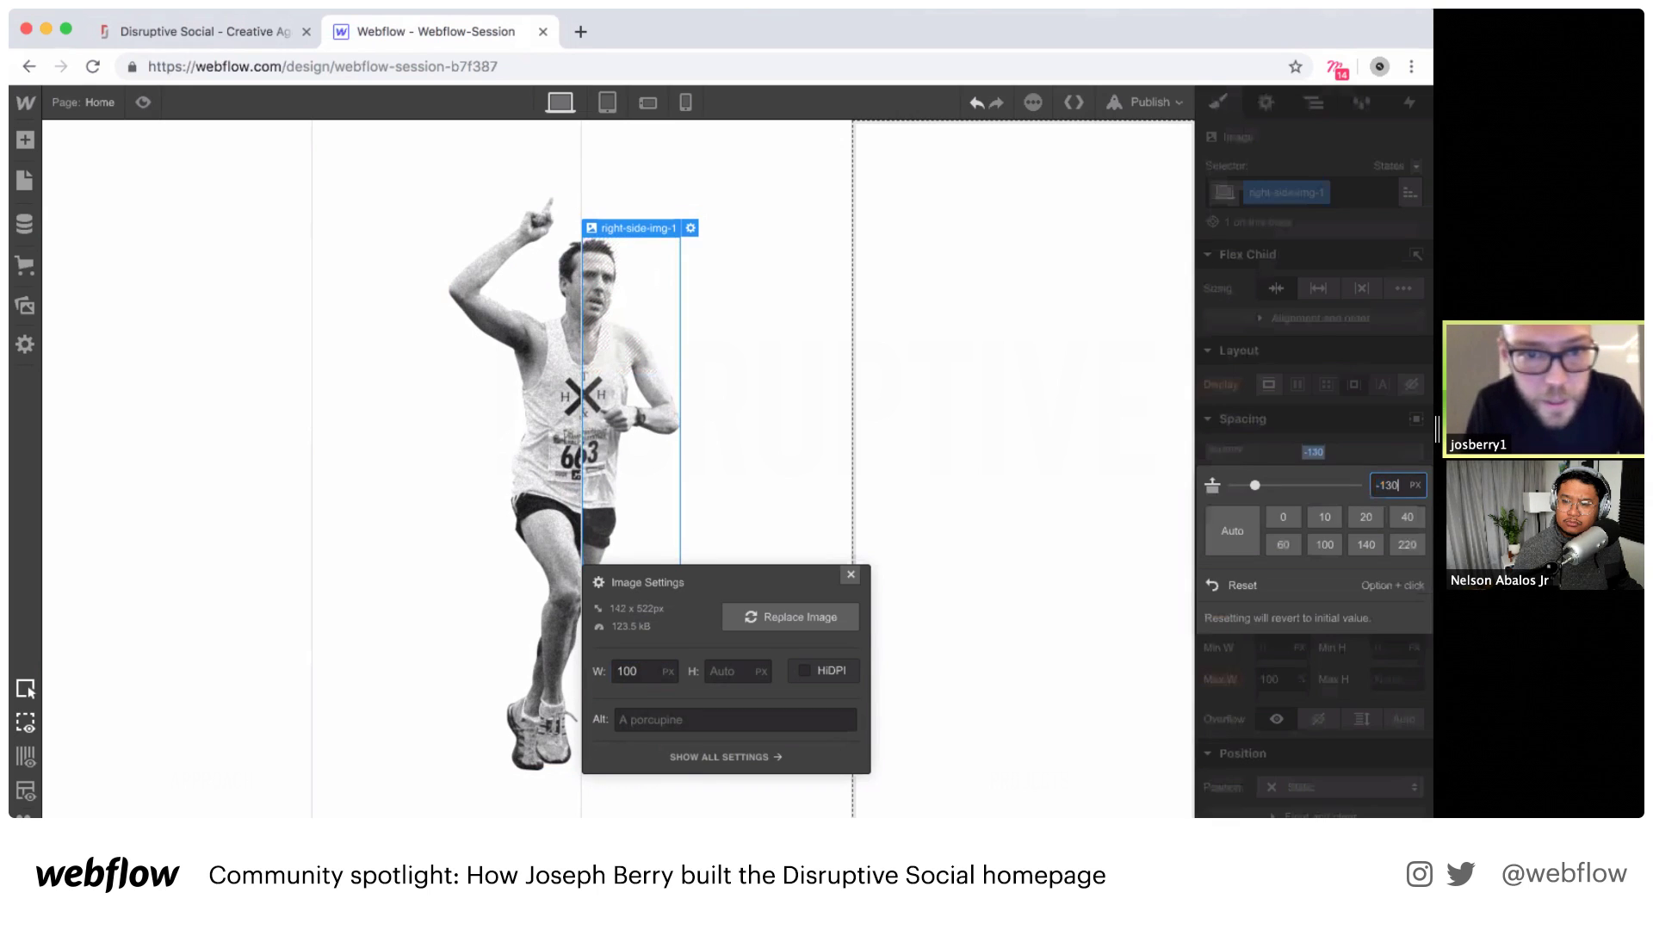
pyautogui.hotkey('shift', 'Down')
pyautogui.hotkey('shift', 'Down')
pyautogui.hotkey('shift', 'Down')
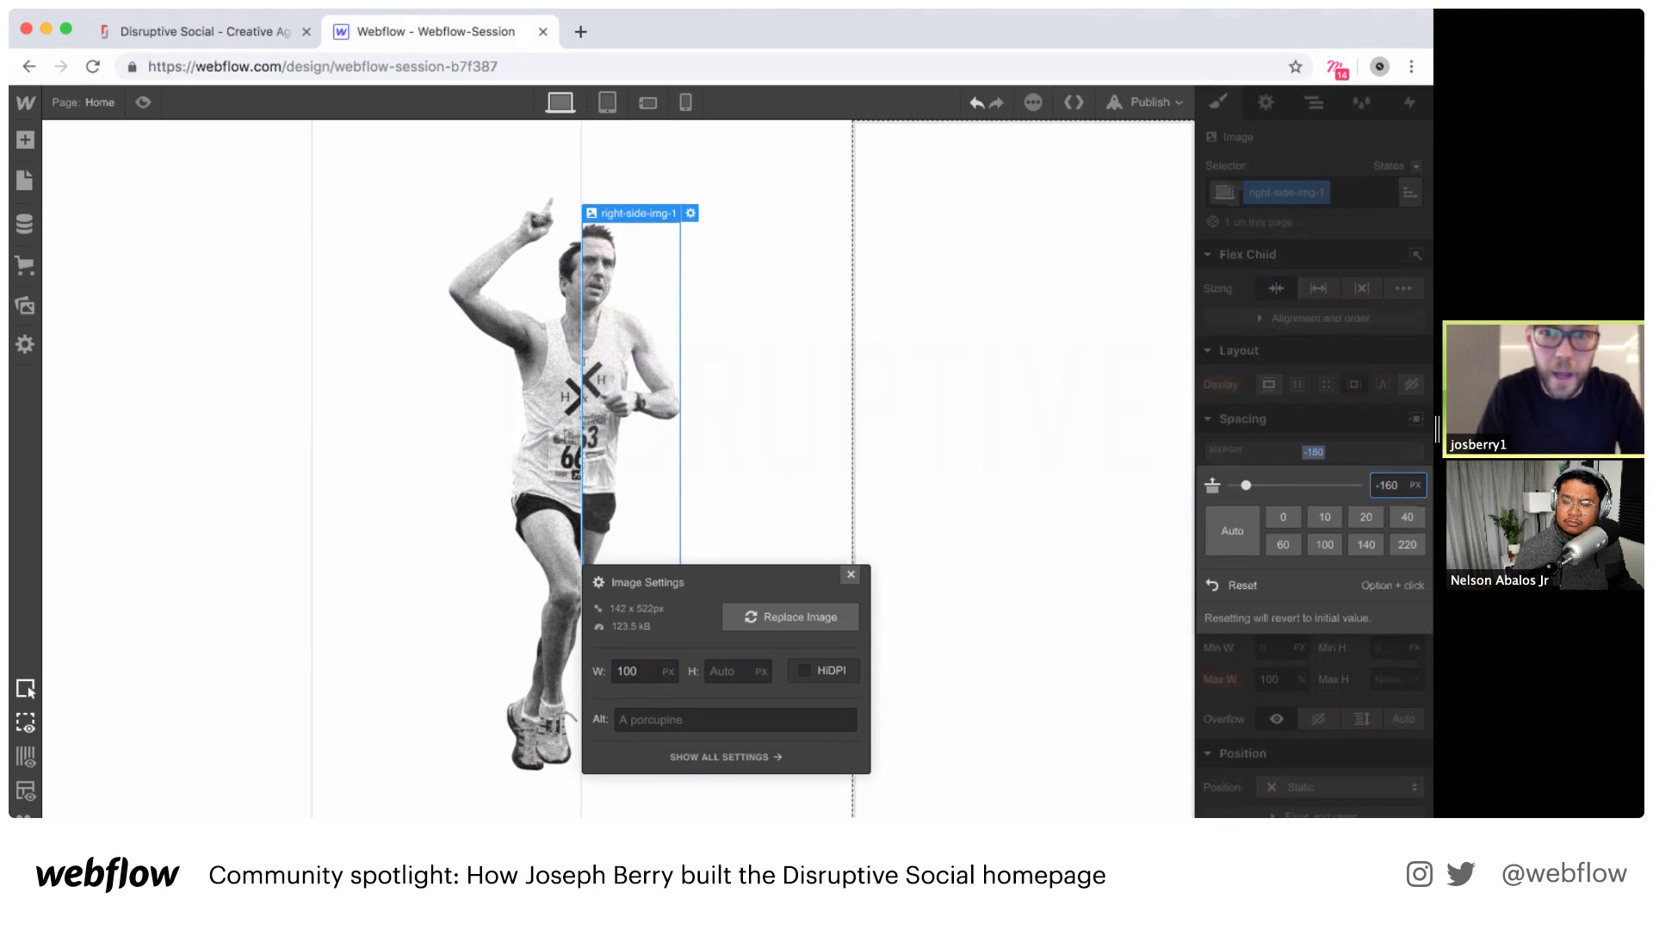
pyautogui.hotkey('shift', 'Up')
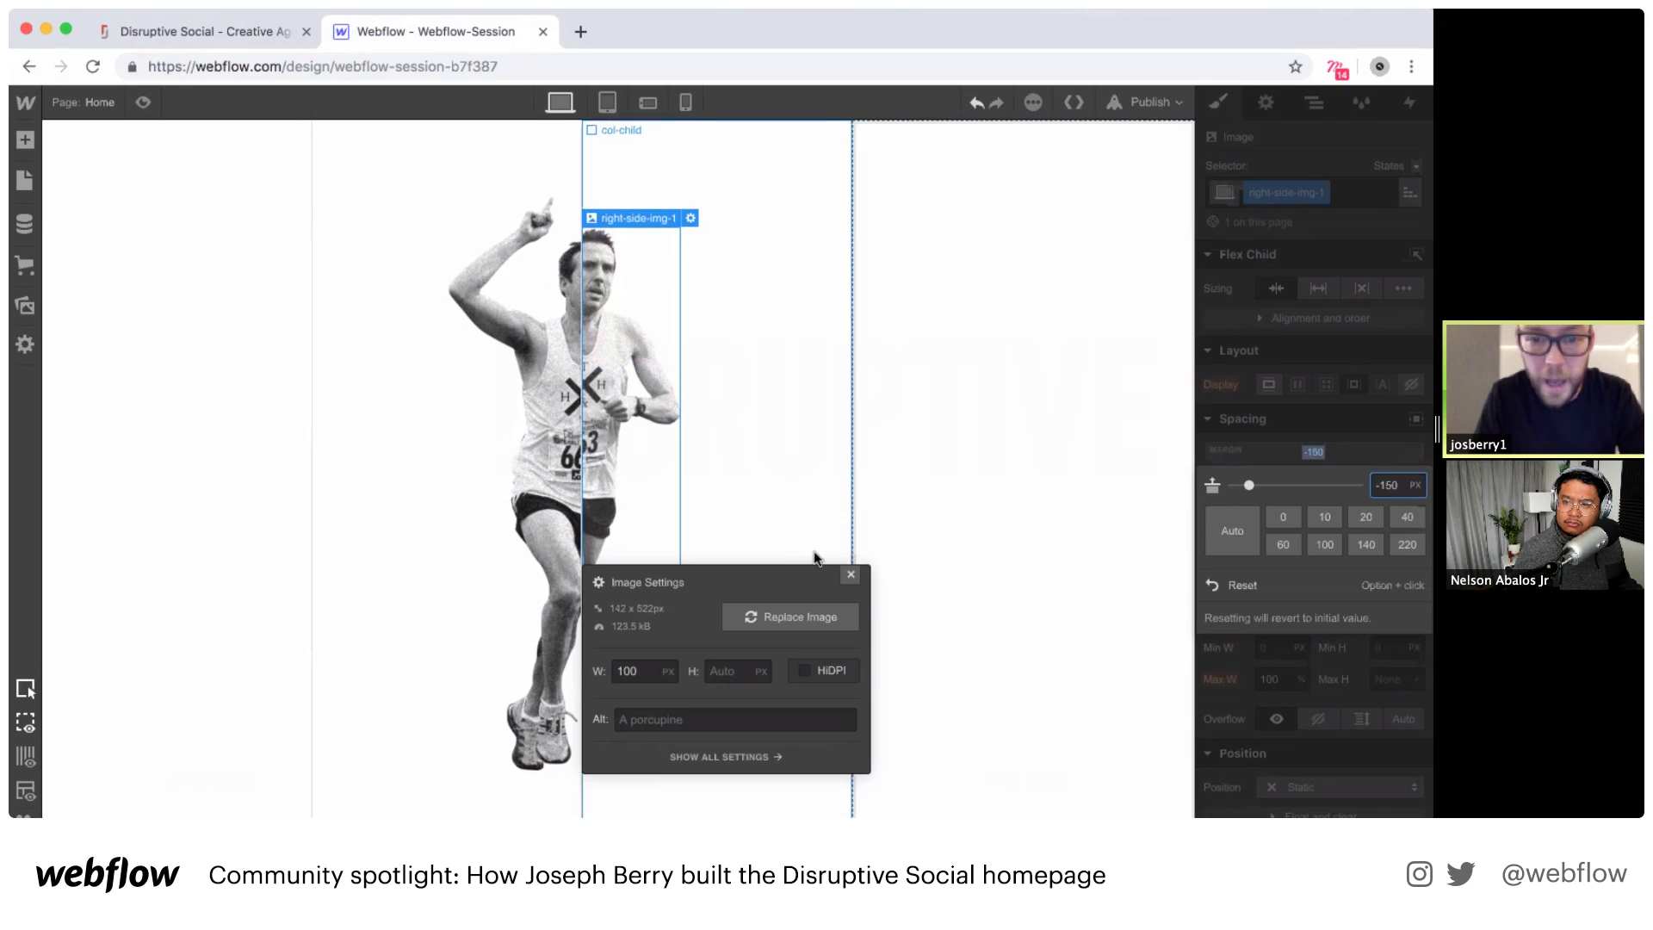
pyautogui.click(849, 574)
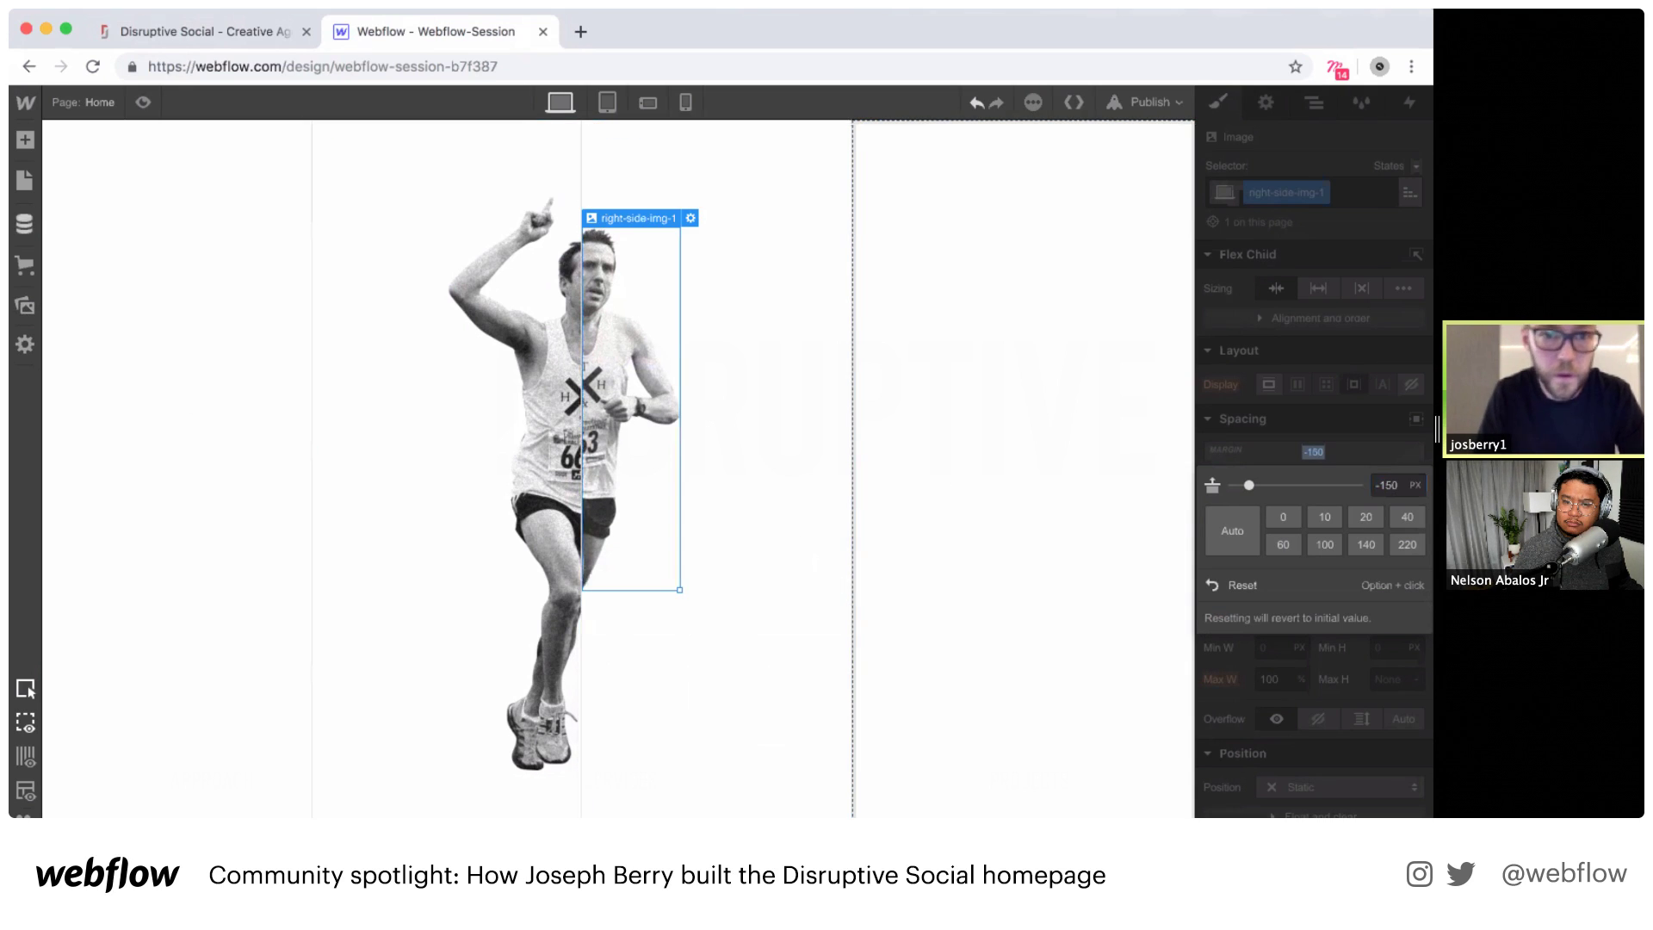
pyautogui.click(232, 299)
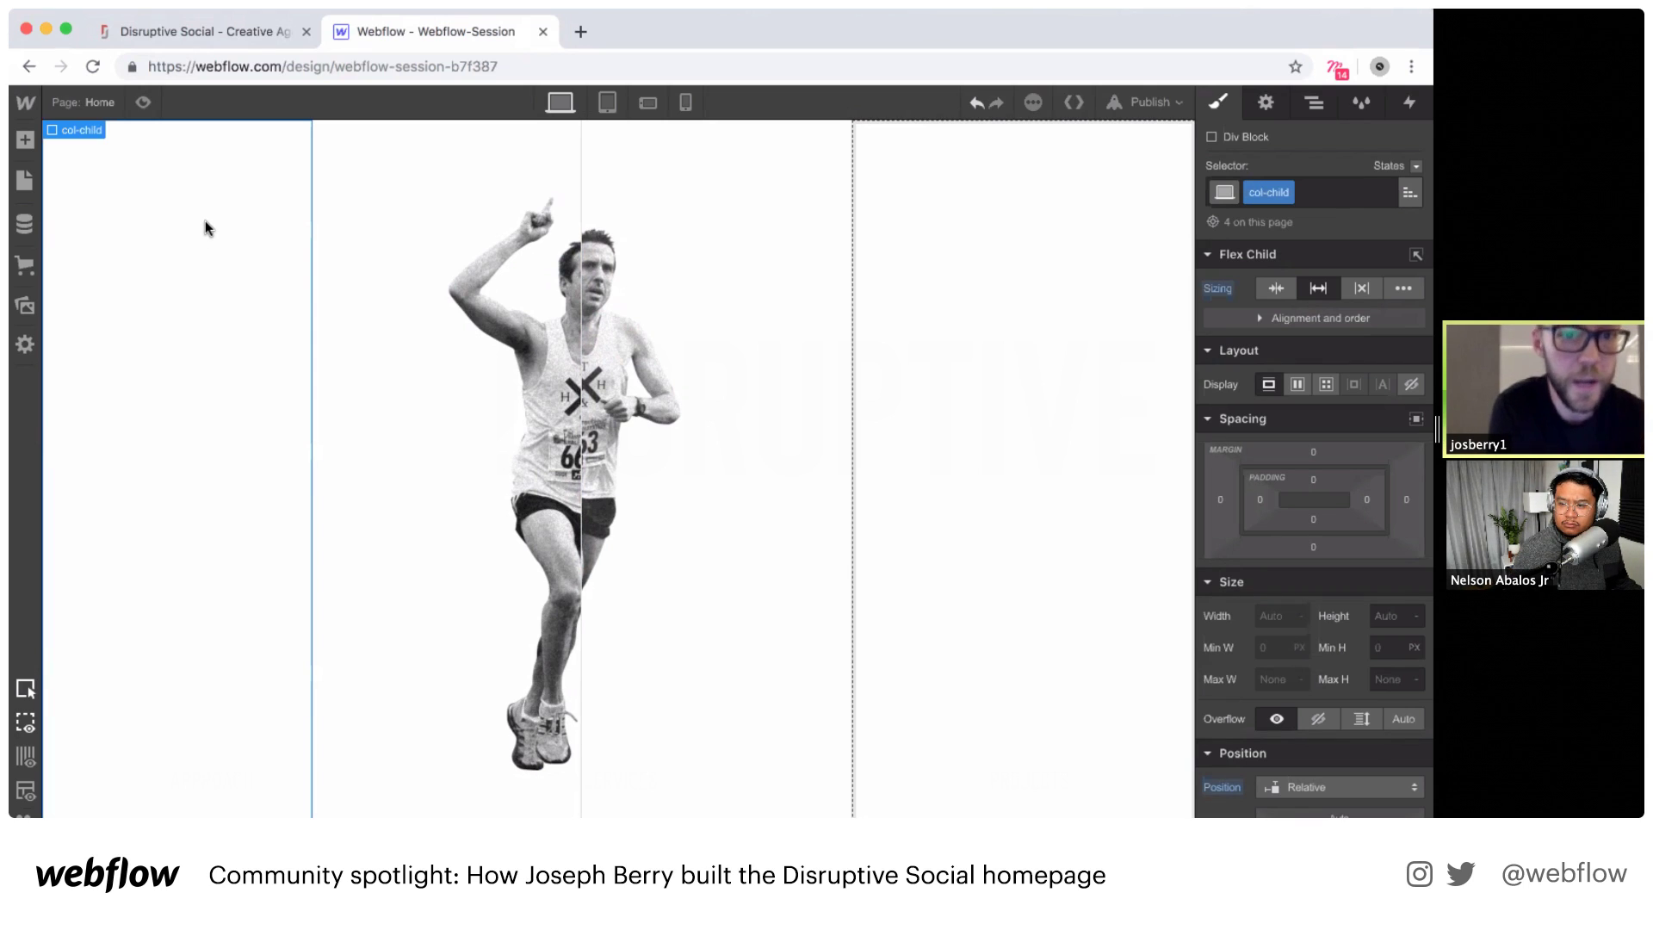
# Step: Examine how the logo and coloured square overlay the split image on the live Disruptive Social homepage, returning to Webflow
pyautogui.click(235, 33)
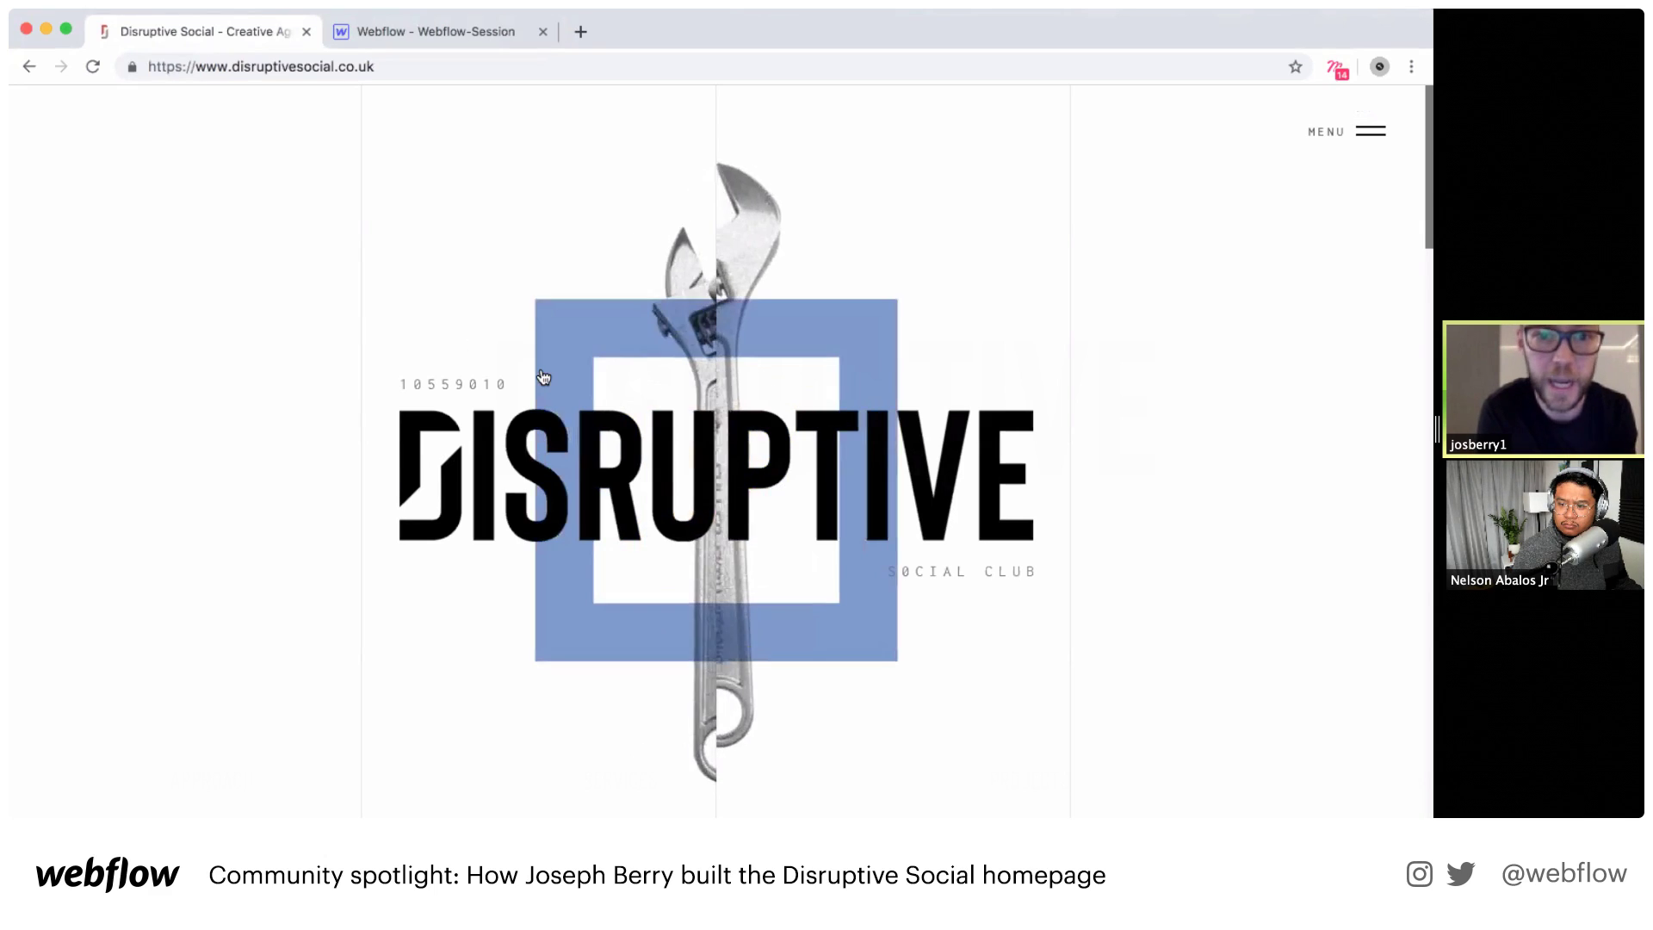
pyautogui.click(387, 31)
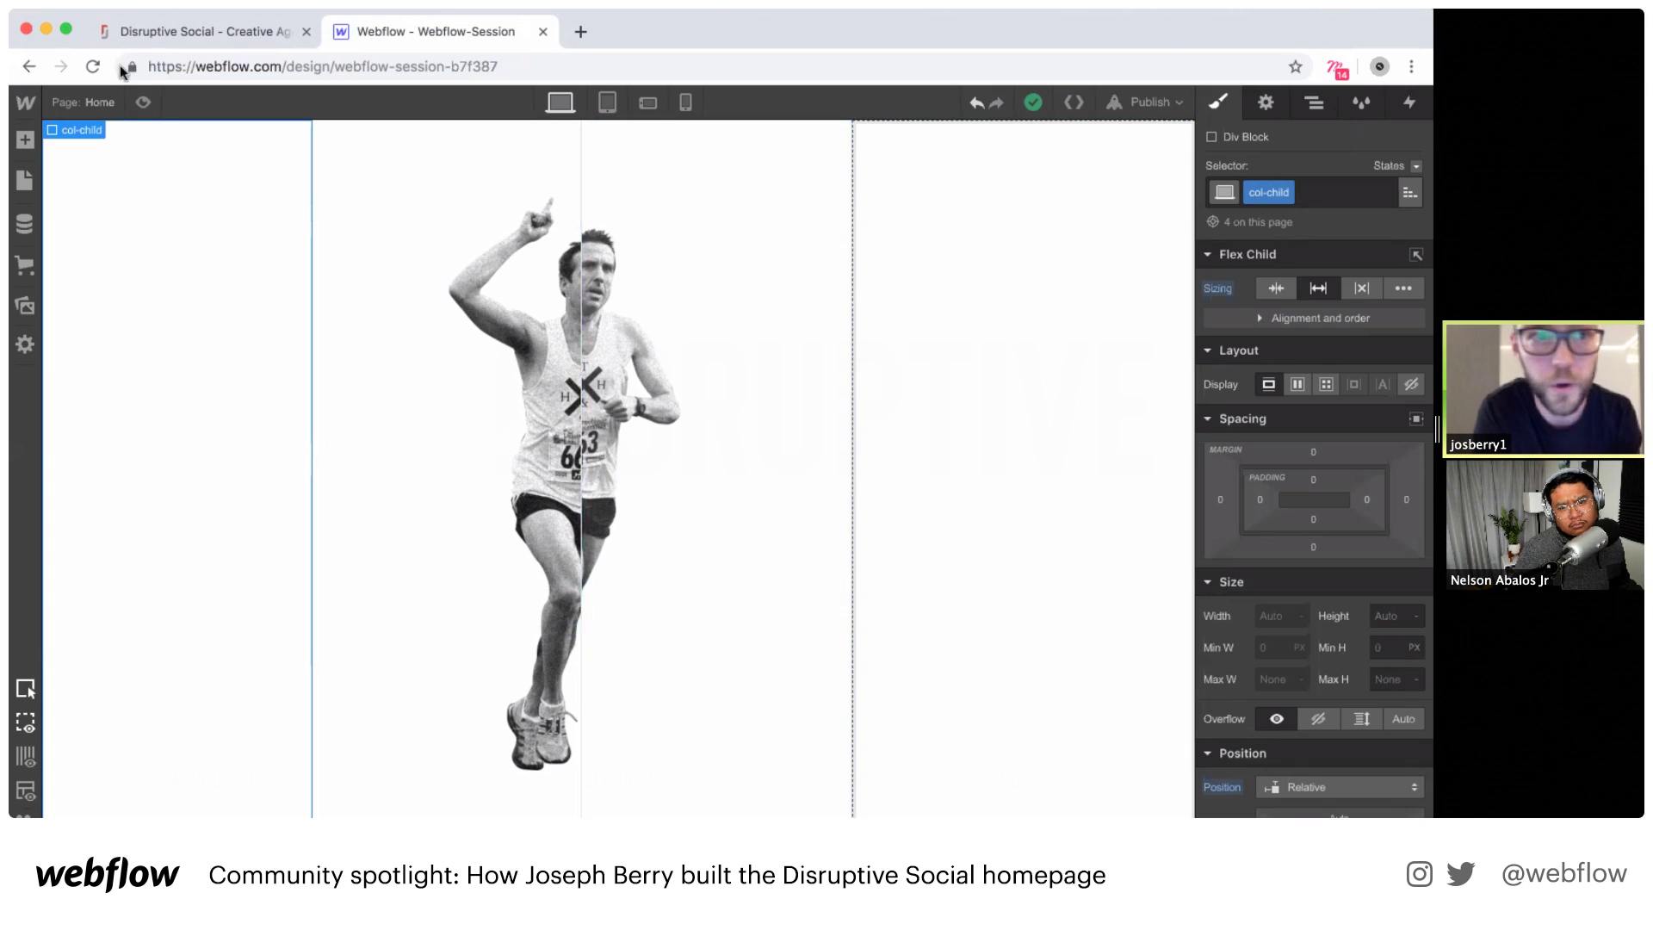
pyautogui.click(198, 31)
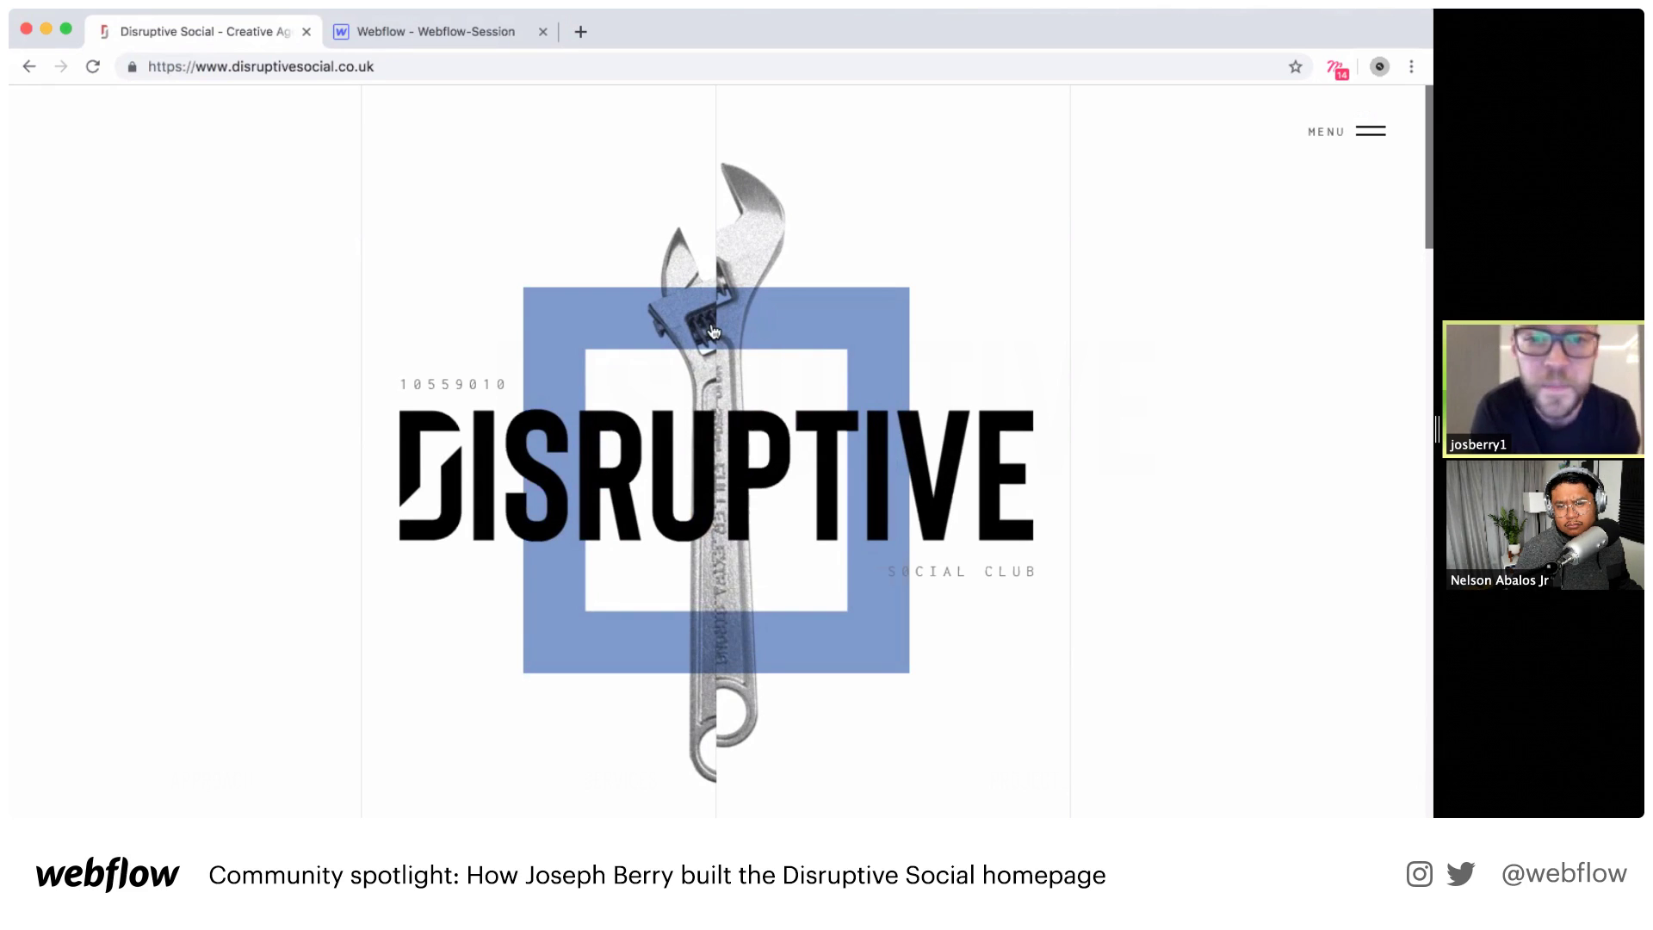
pyautogui.click(391, 21)
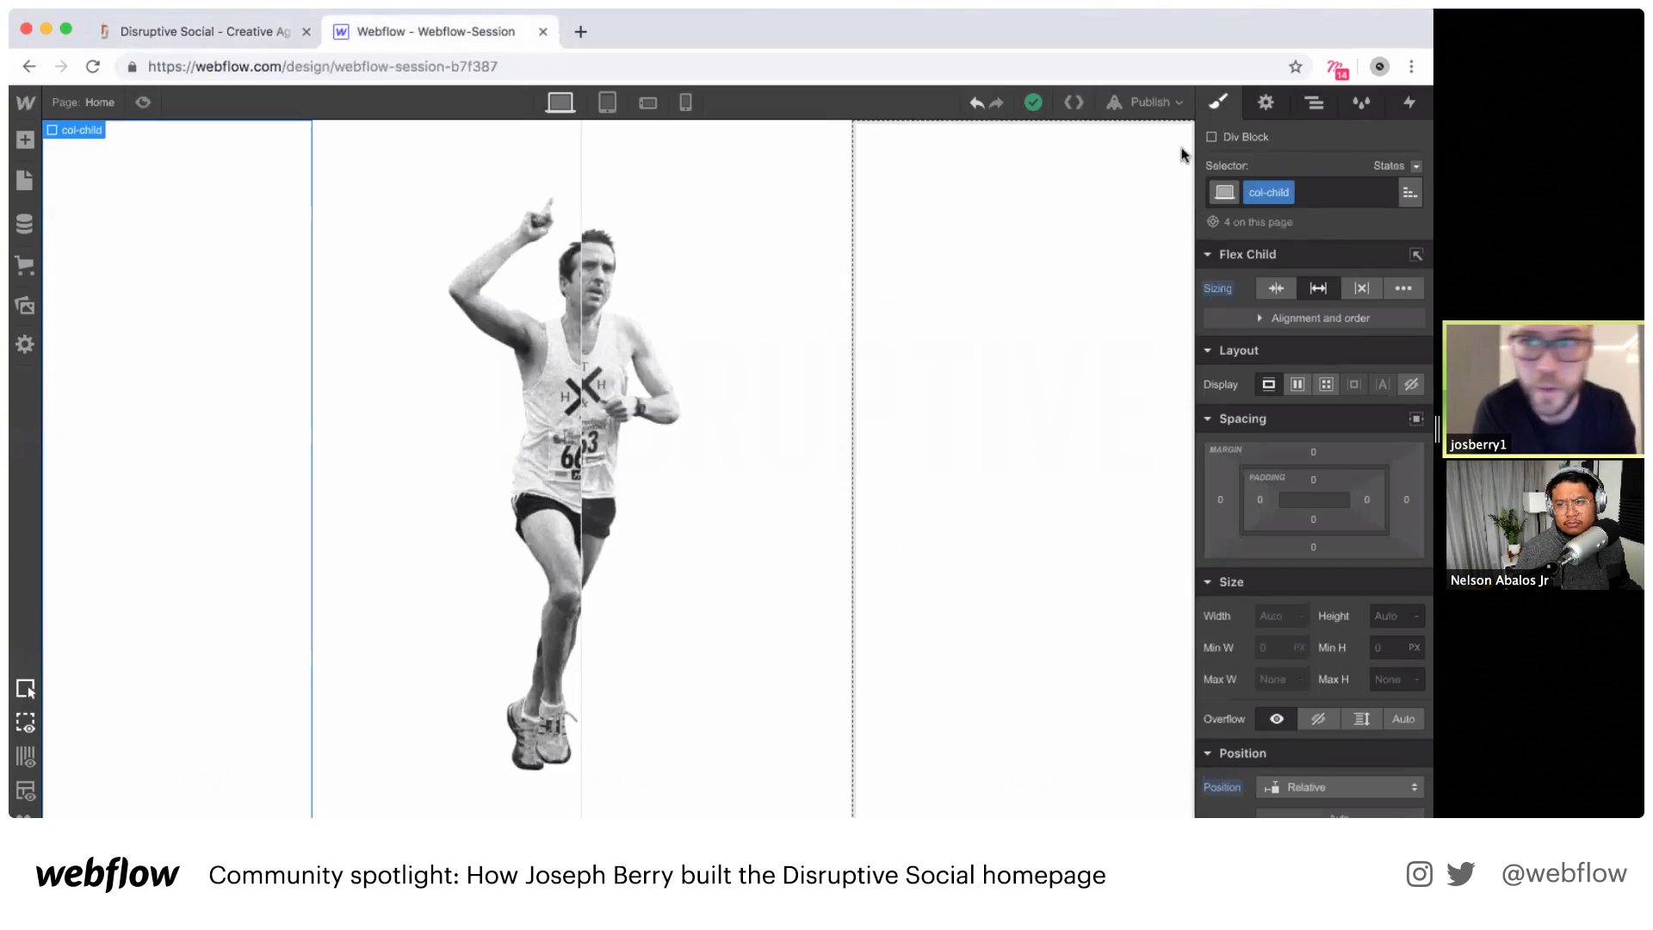
# Step: Collapse main-hero-parent in the element tree and add a div block directly above it in the body
pyautogui.click(1304, 104)
pyautogui.click(1219, 264)
pyautogui.click(1204, 212)
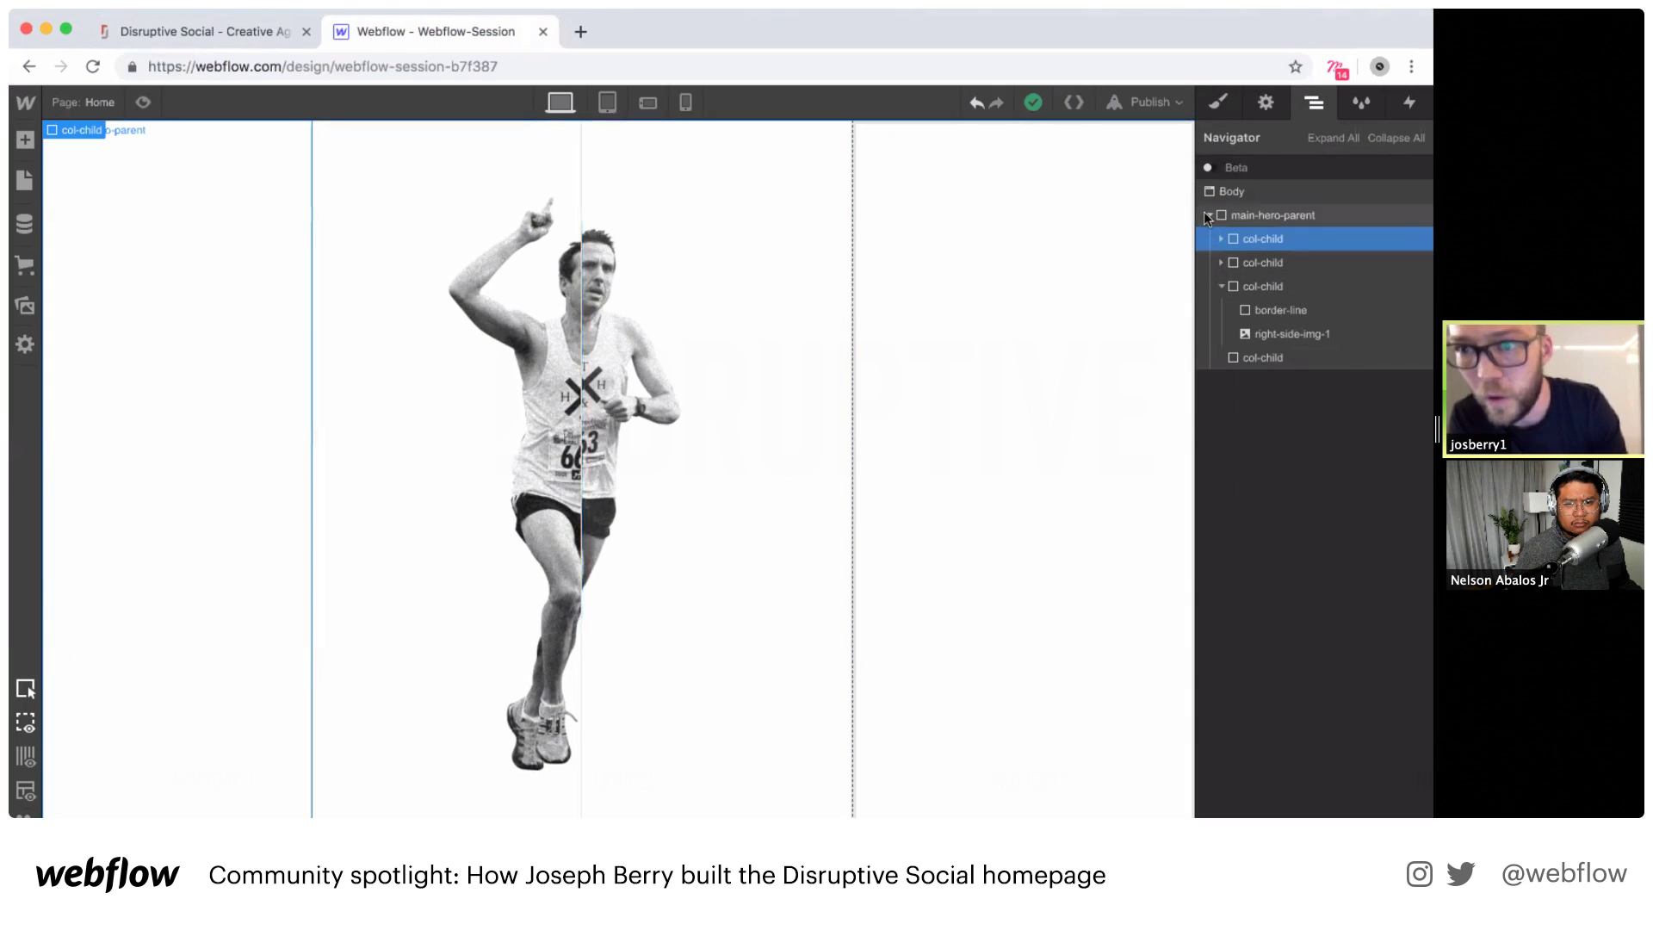
pyautogui.click(1210, 214)
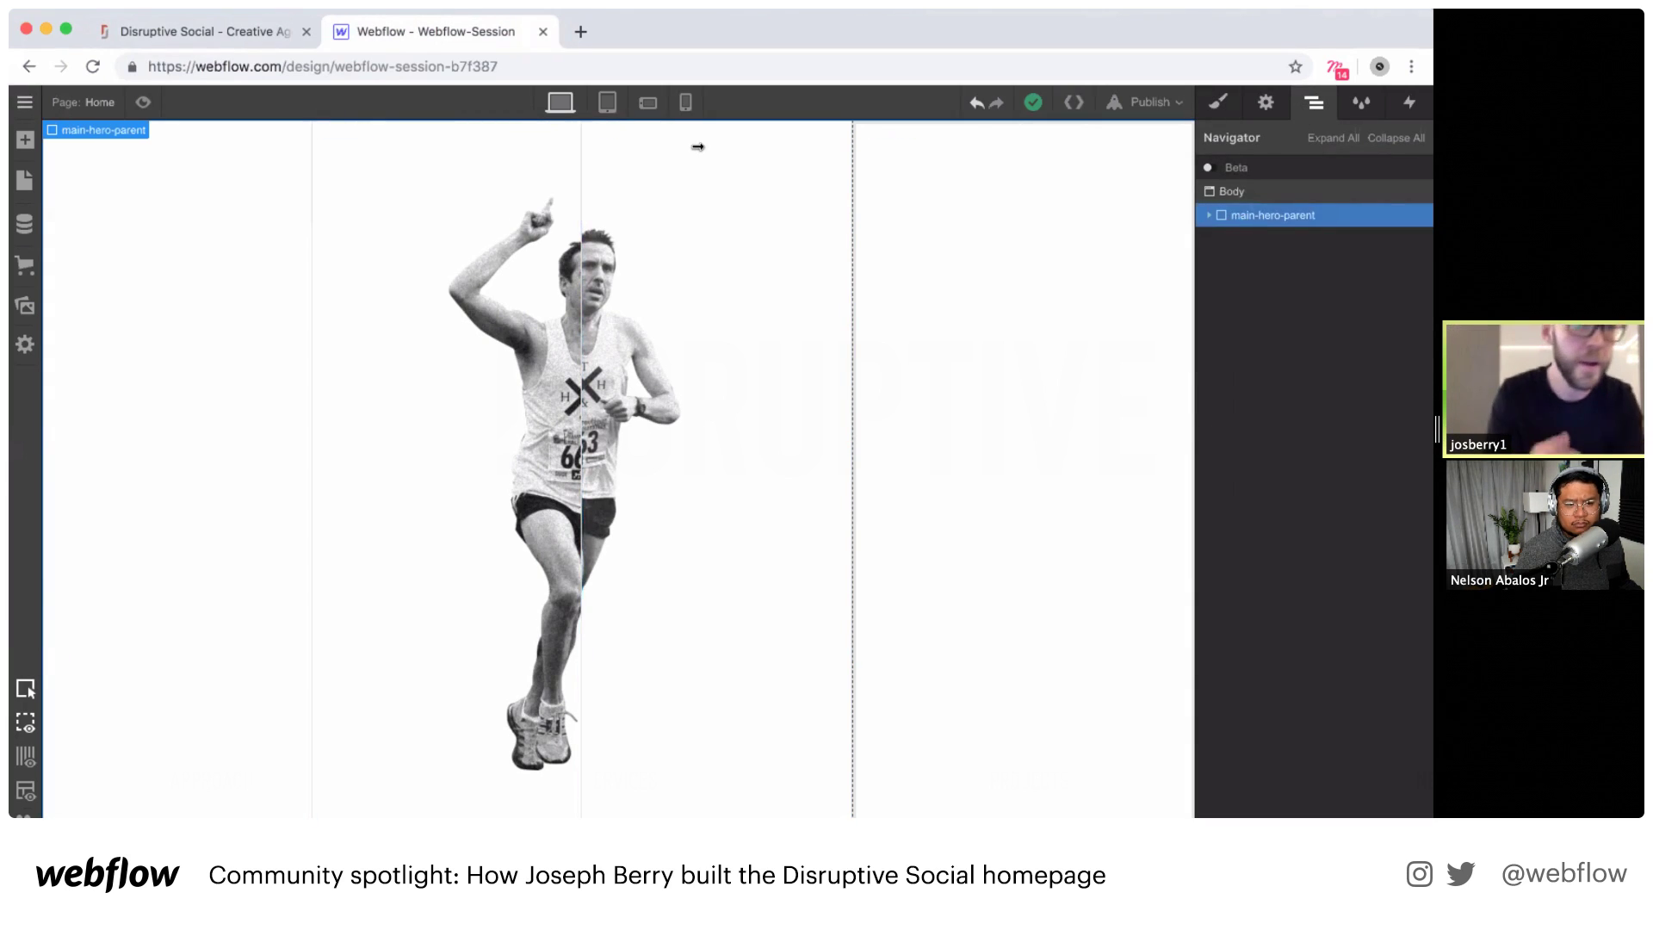
pyautogui.click(25, 139)
pyautogui.moveTo(76, 515); pyautogui.dragTo(1205, 229)
pyautogui.click(1207, 230)
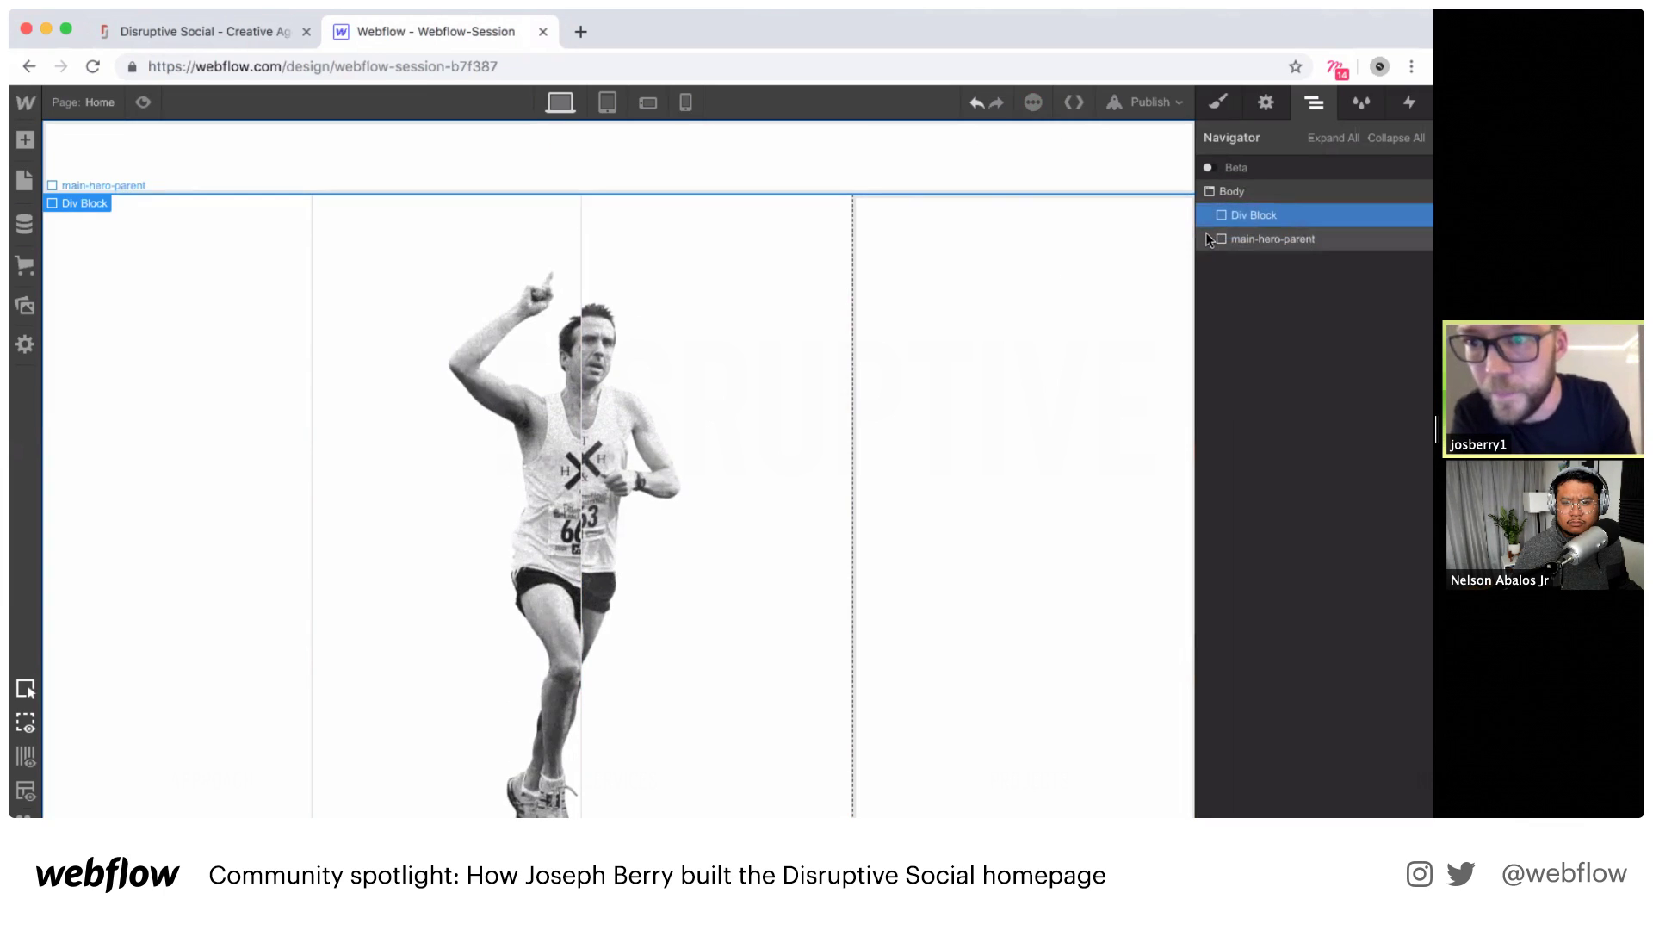
# Step: Give the div block above main-hero-parent the new class content-parent
pyautogui.click(1217, 105)
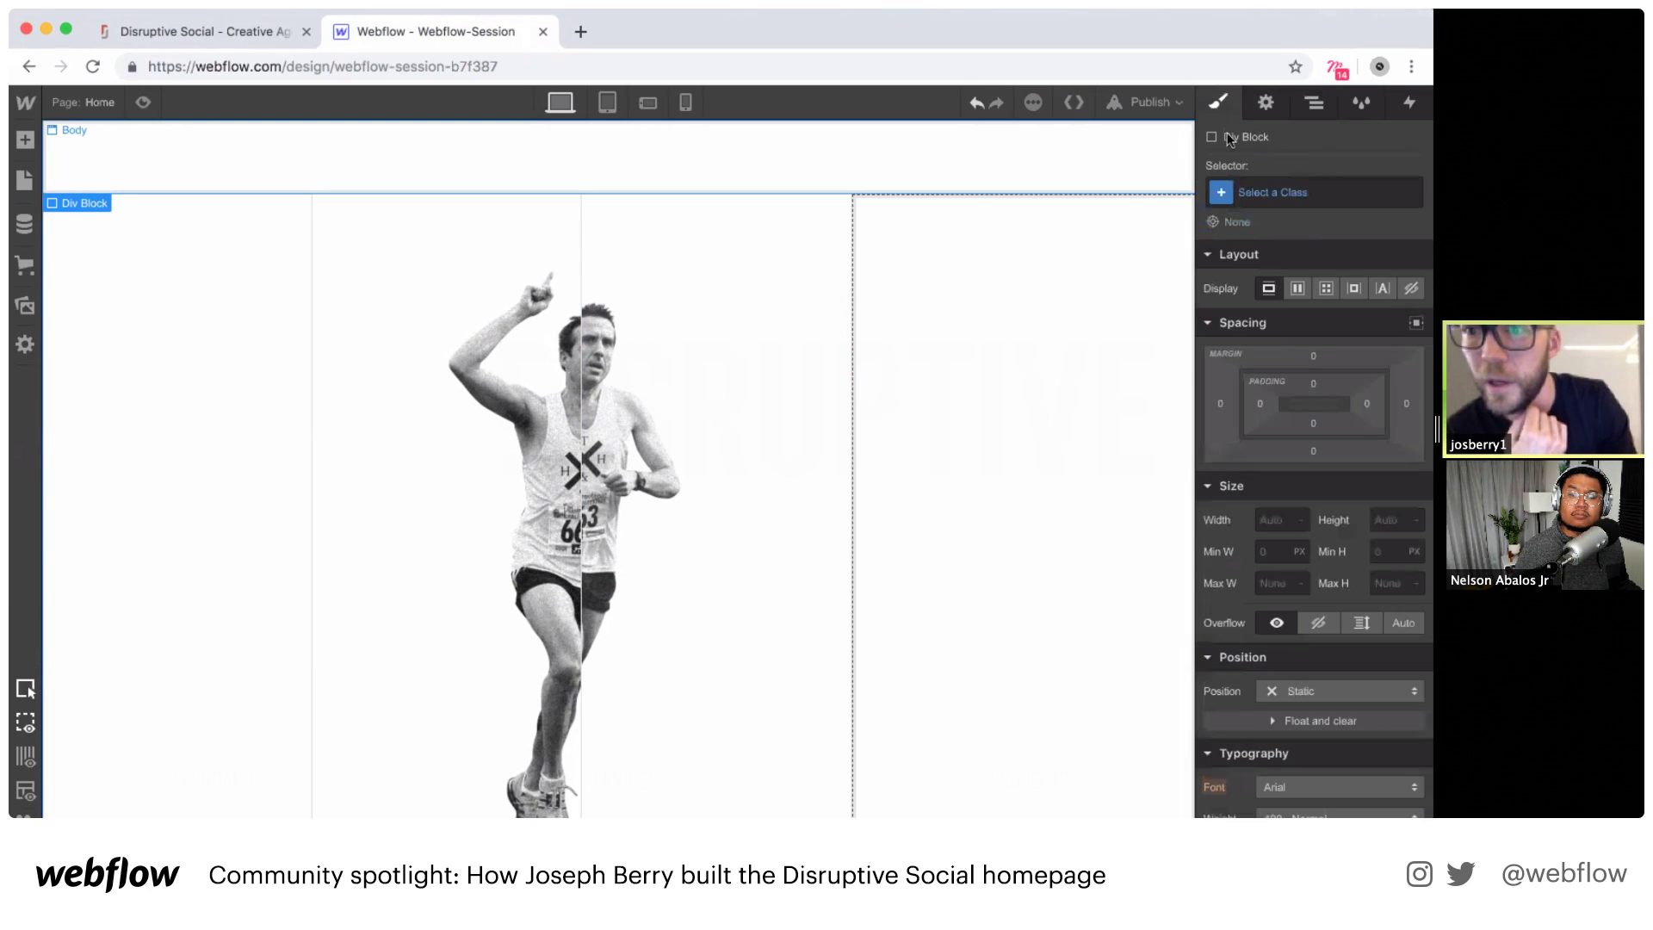
pyautogui.click(1268, 191)
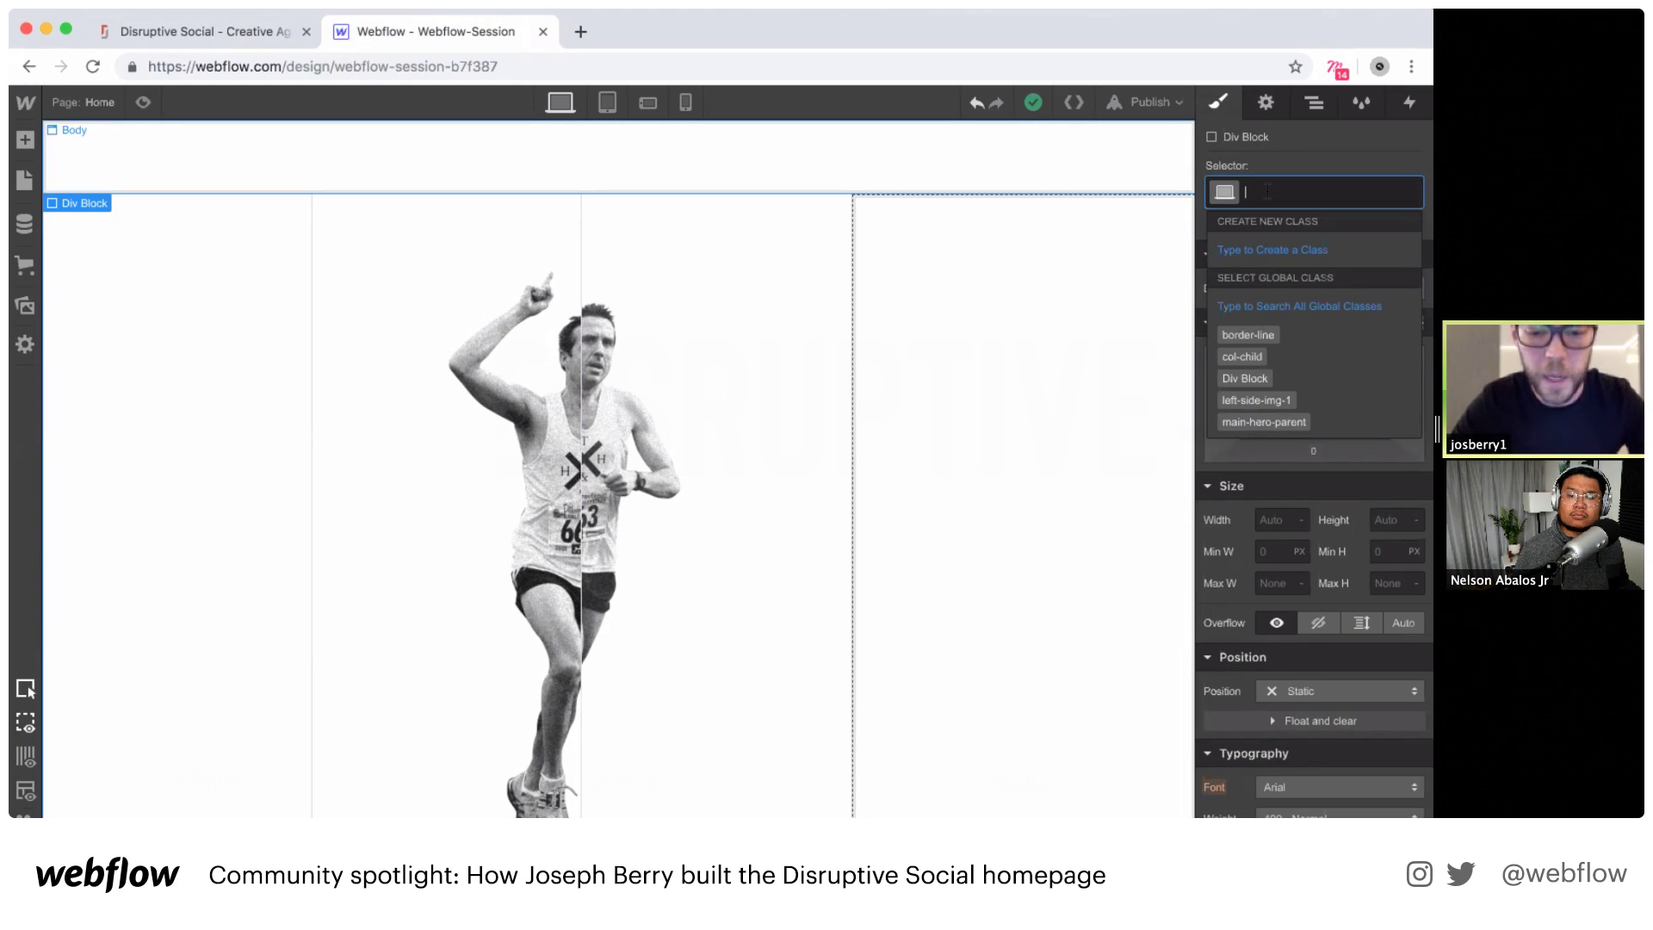
pyautogui.write('co')
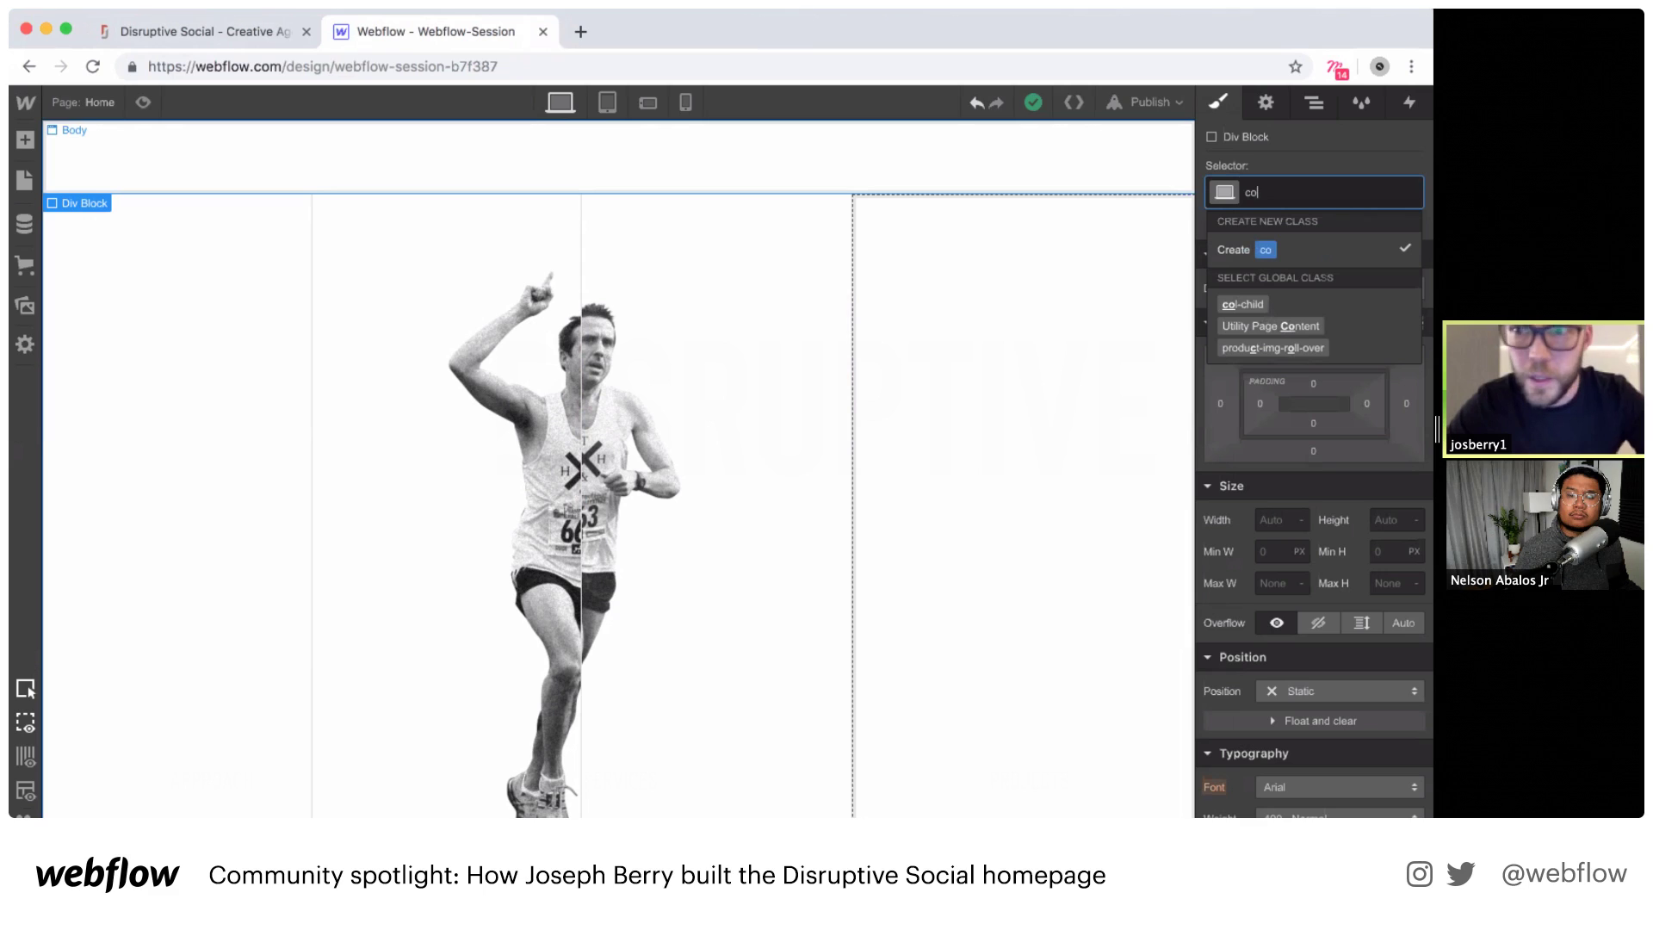
pyautogui.write('ntent')
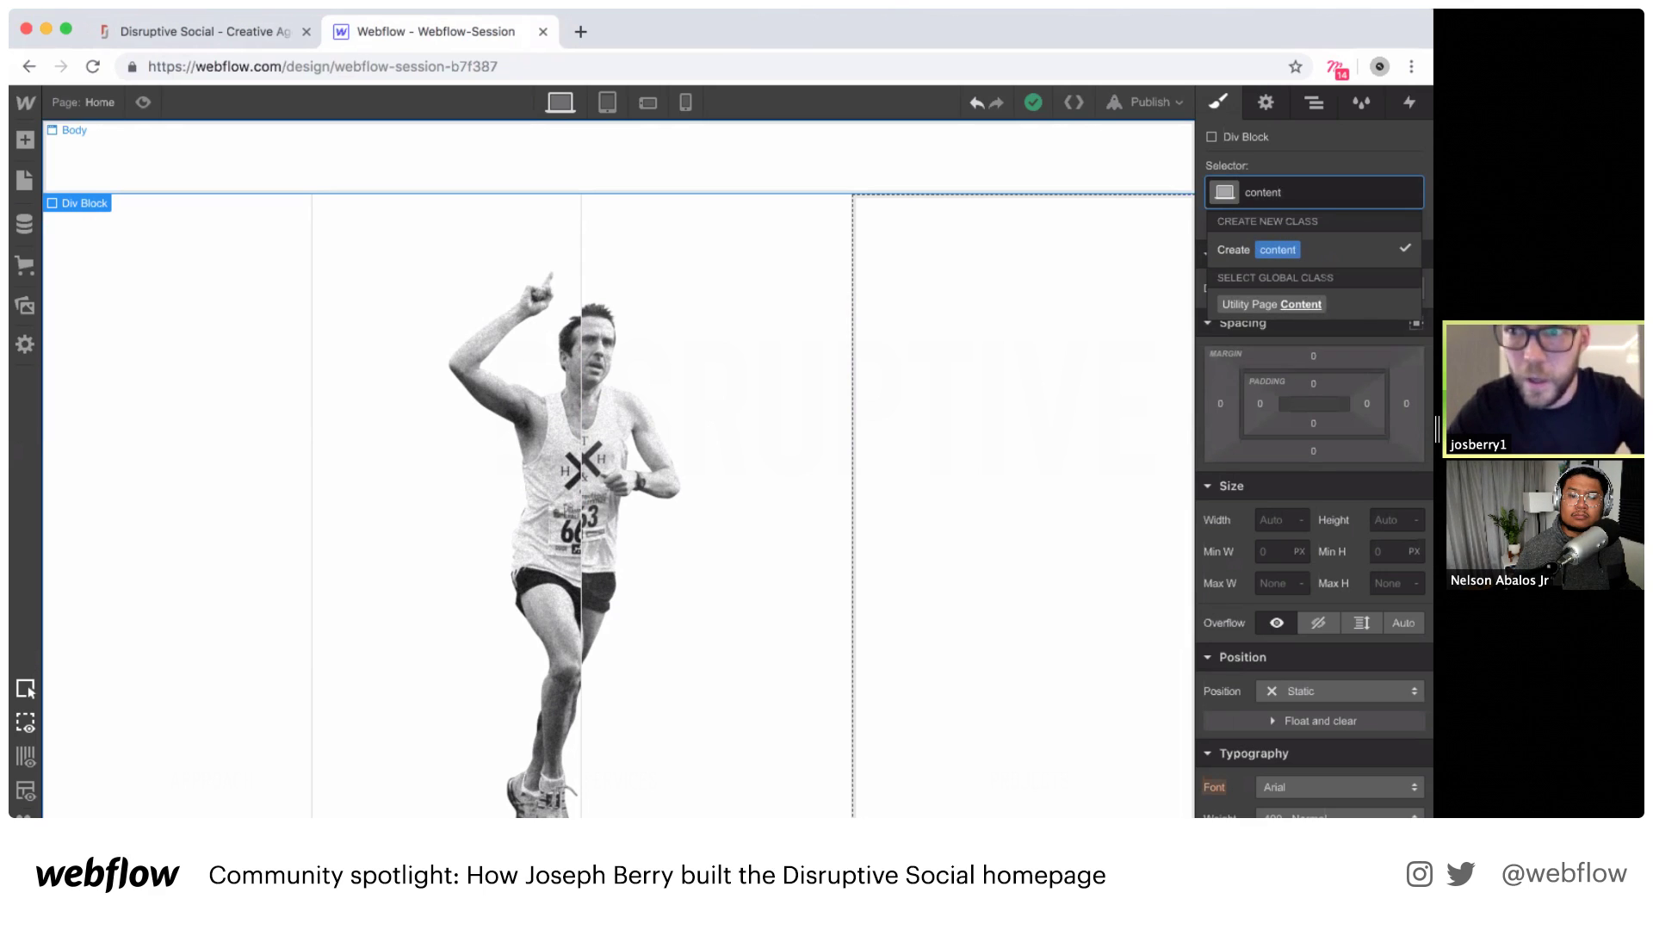
pyautogui.write('-parent')
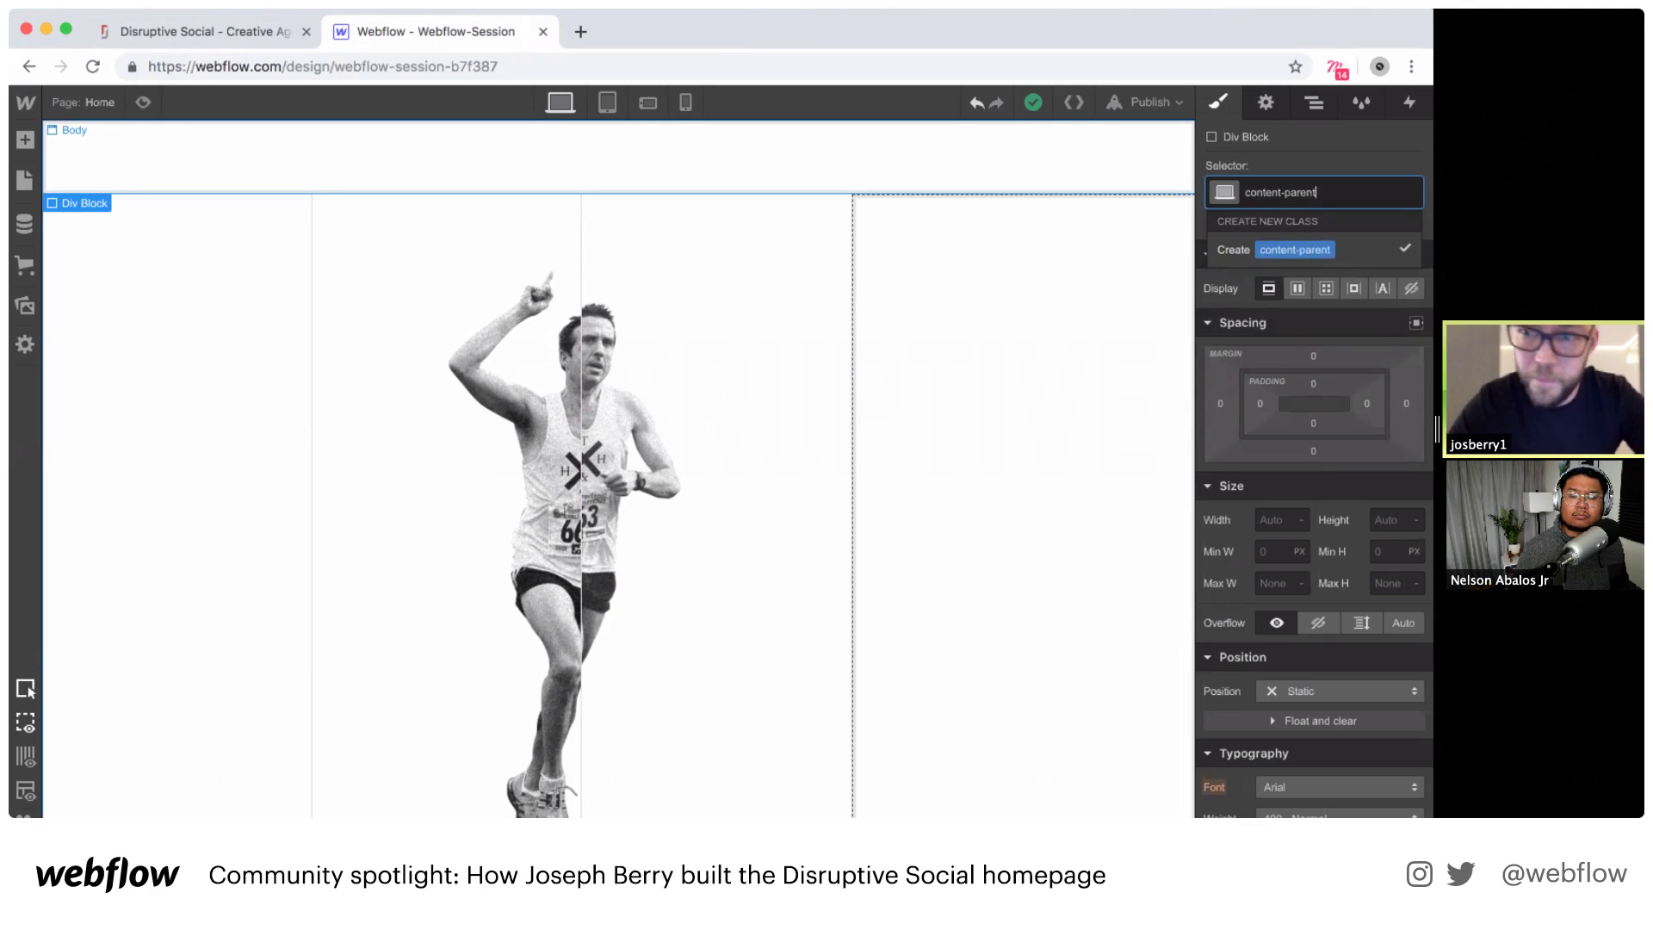
pyautogui.press('Return')
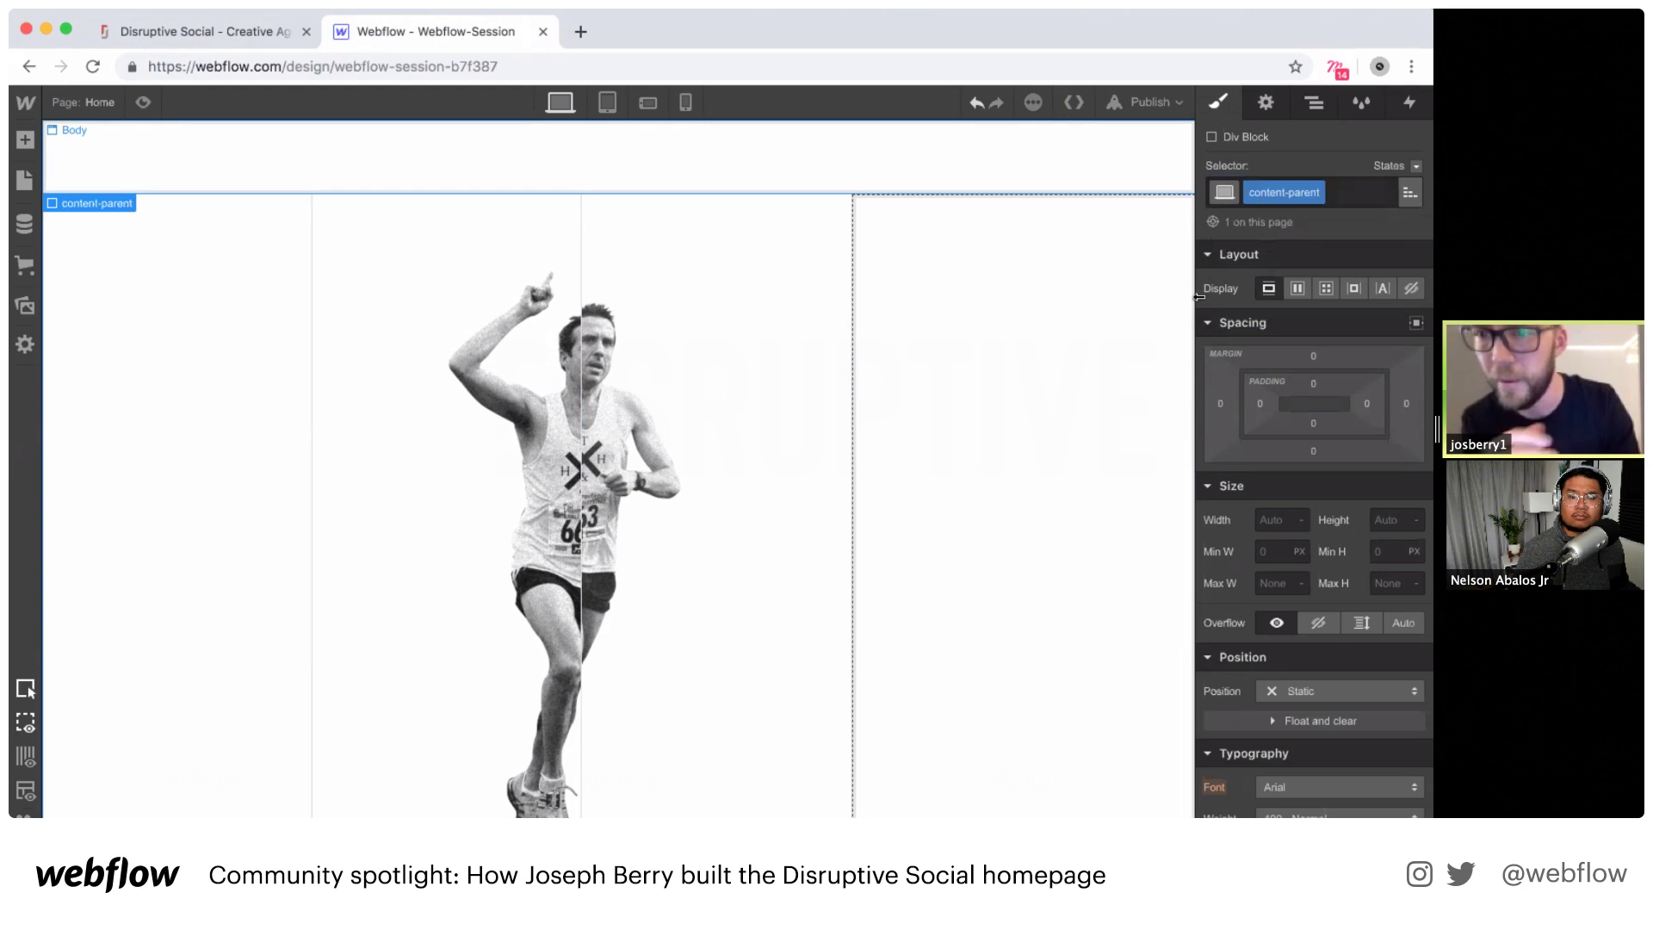
# Step: Set the content-parent block's width to 100% and its height to 100vh
pyautogui.click(1275, 522)
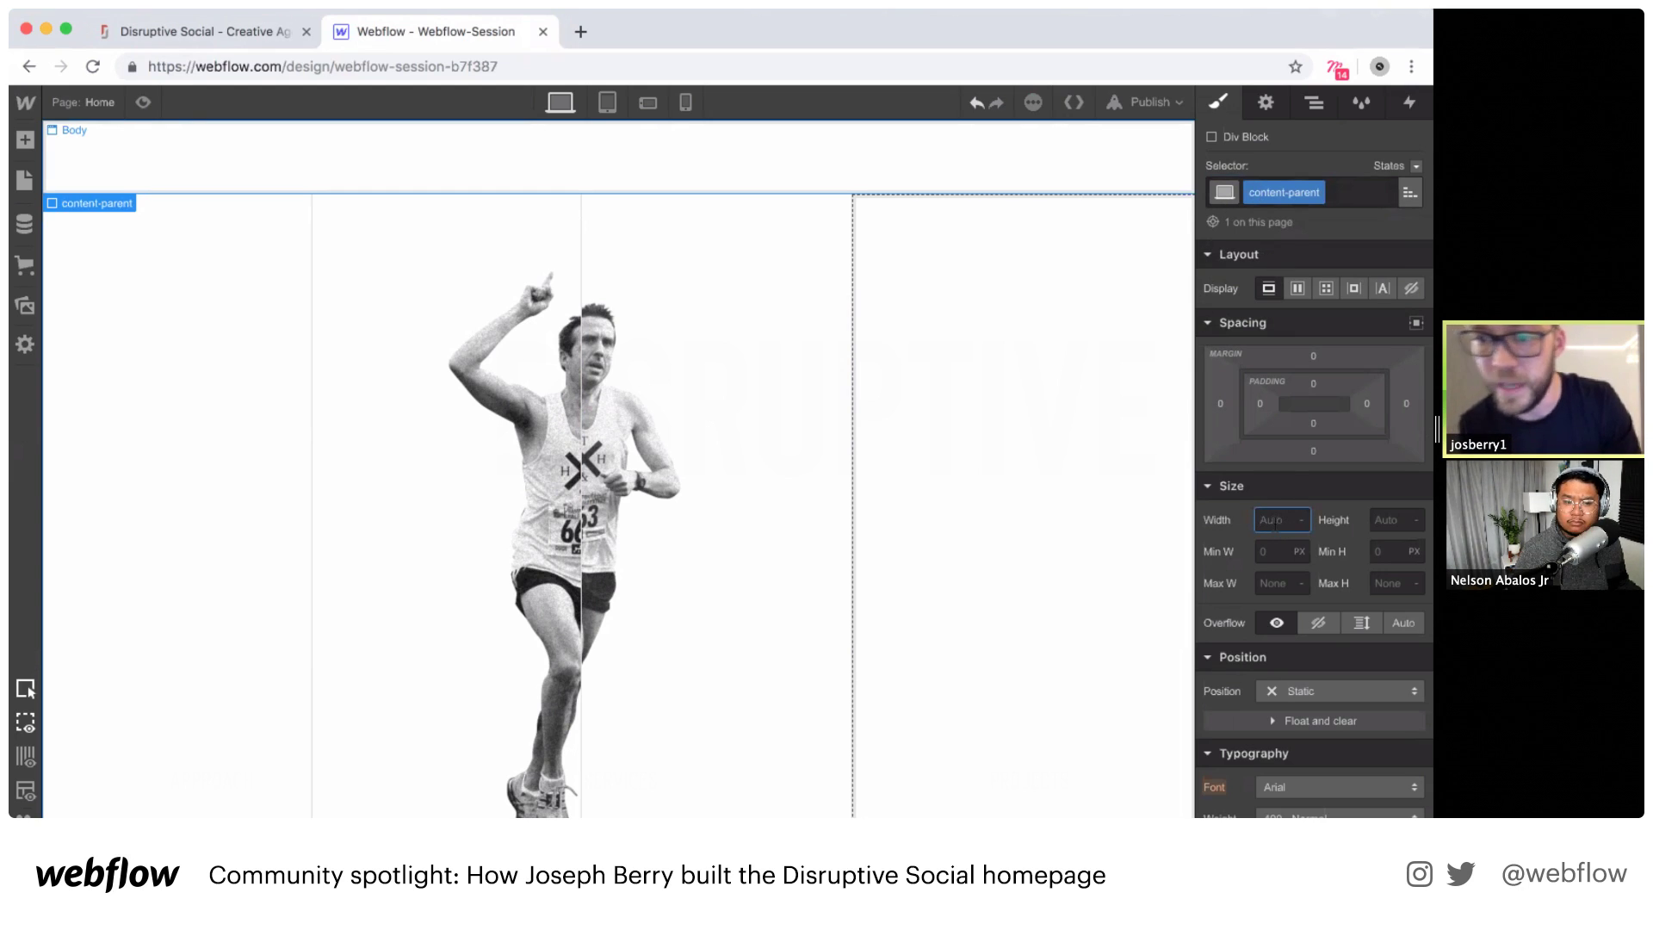
pyautogui.write('100%')
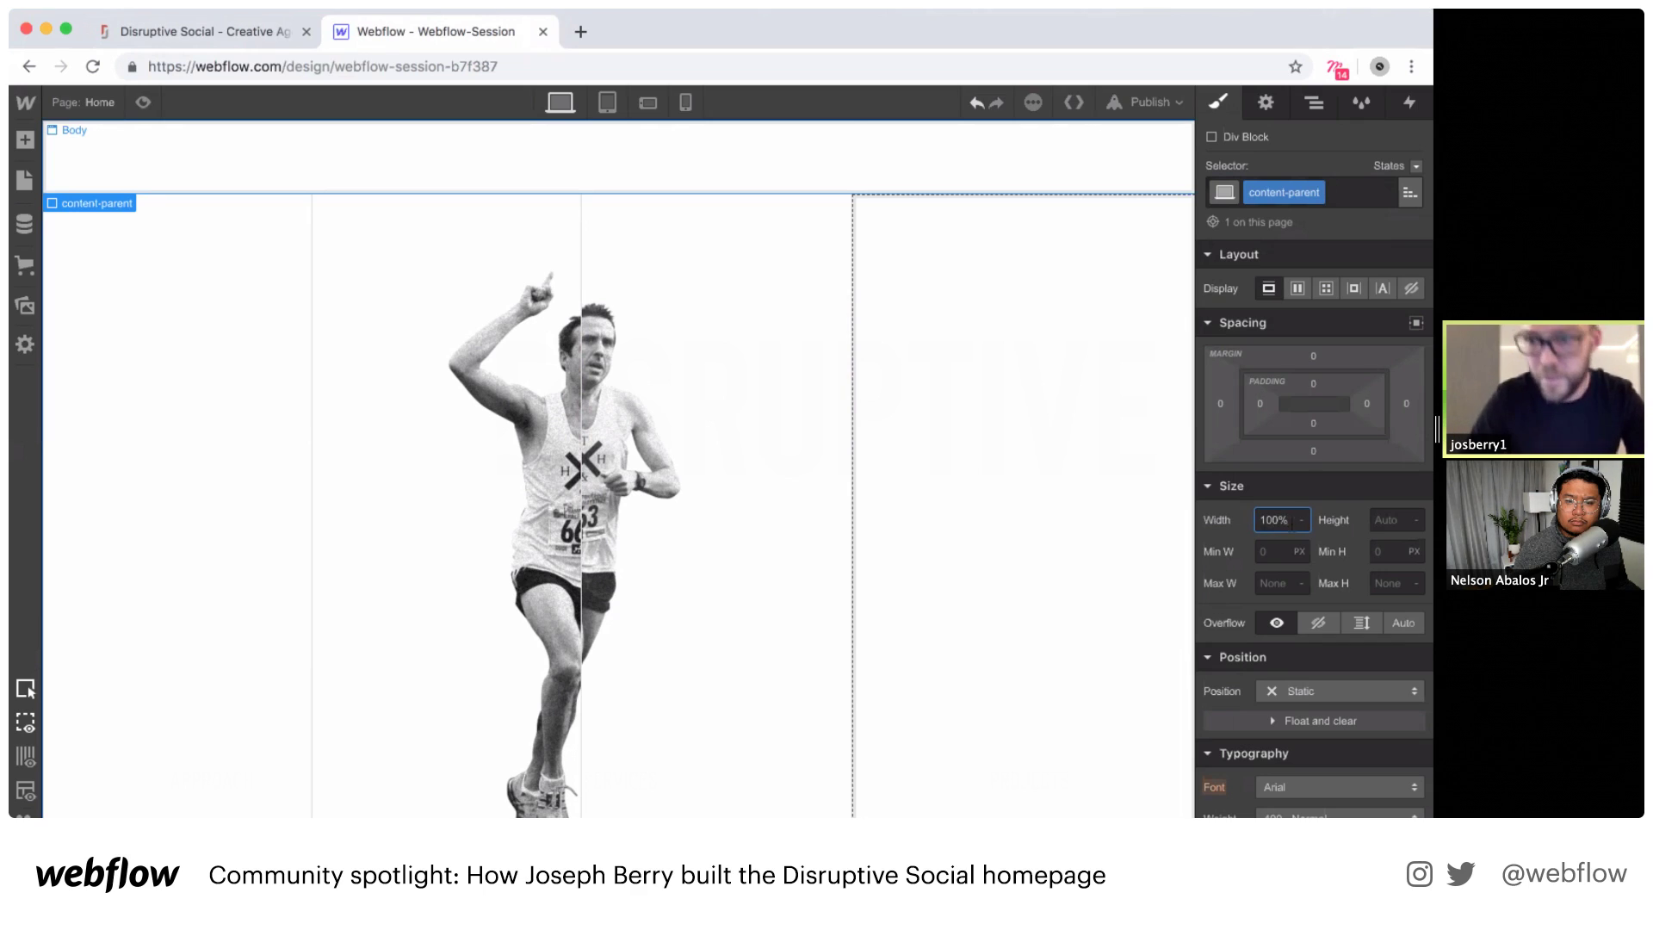
pyautogui.press('Tab')
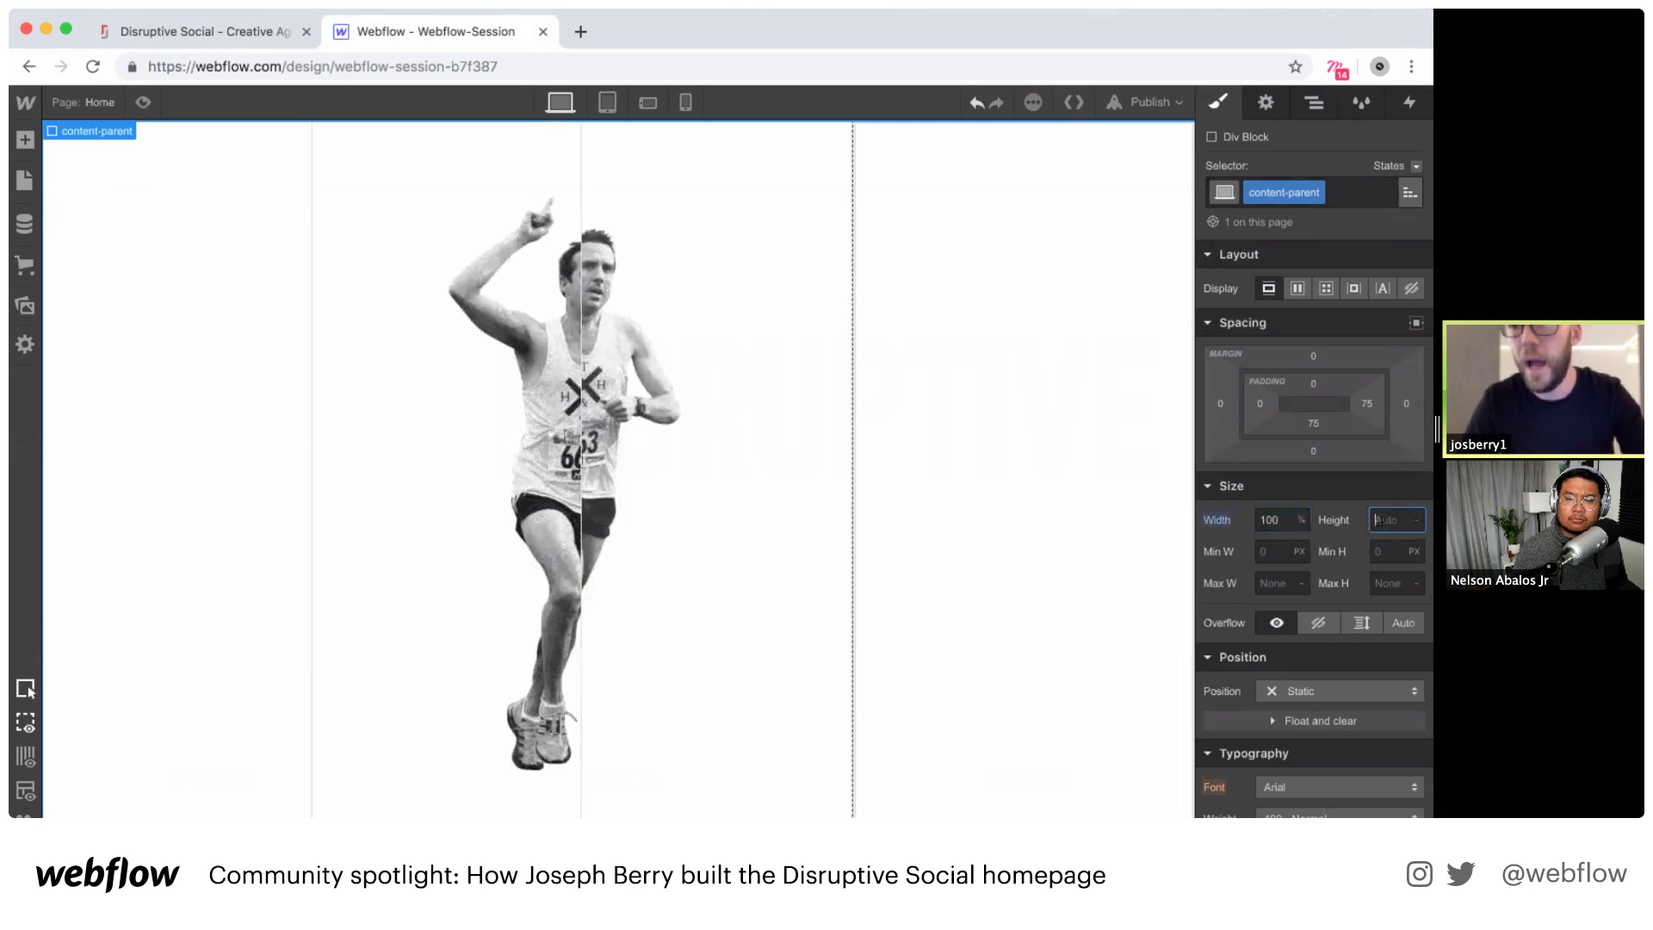
pyautogui.write('100vh')
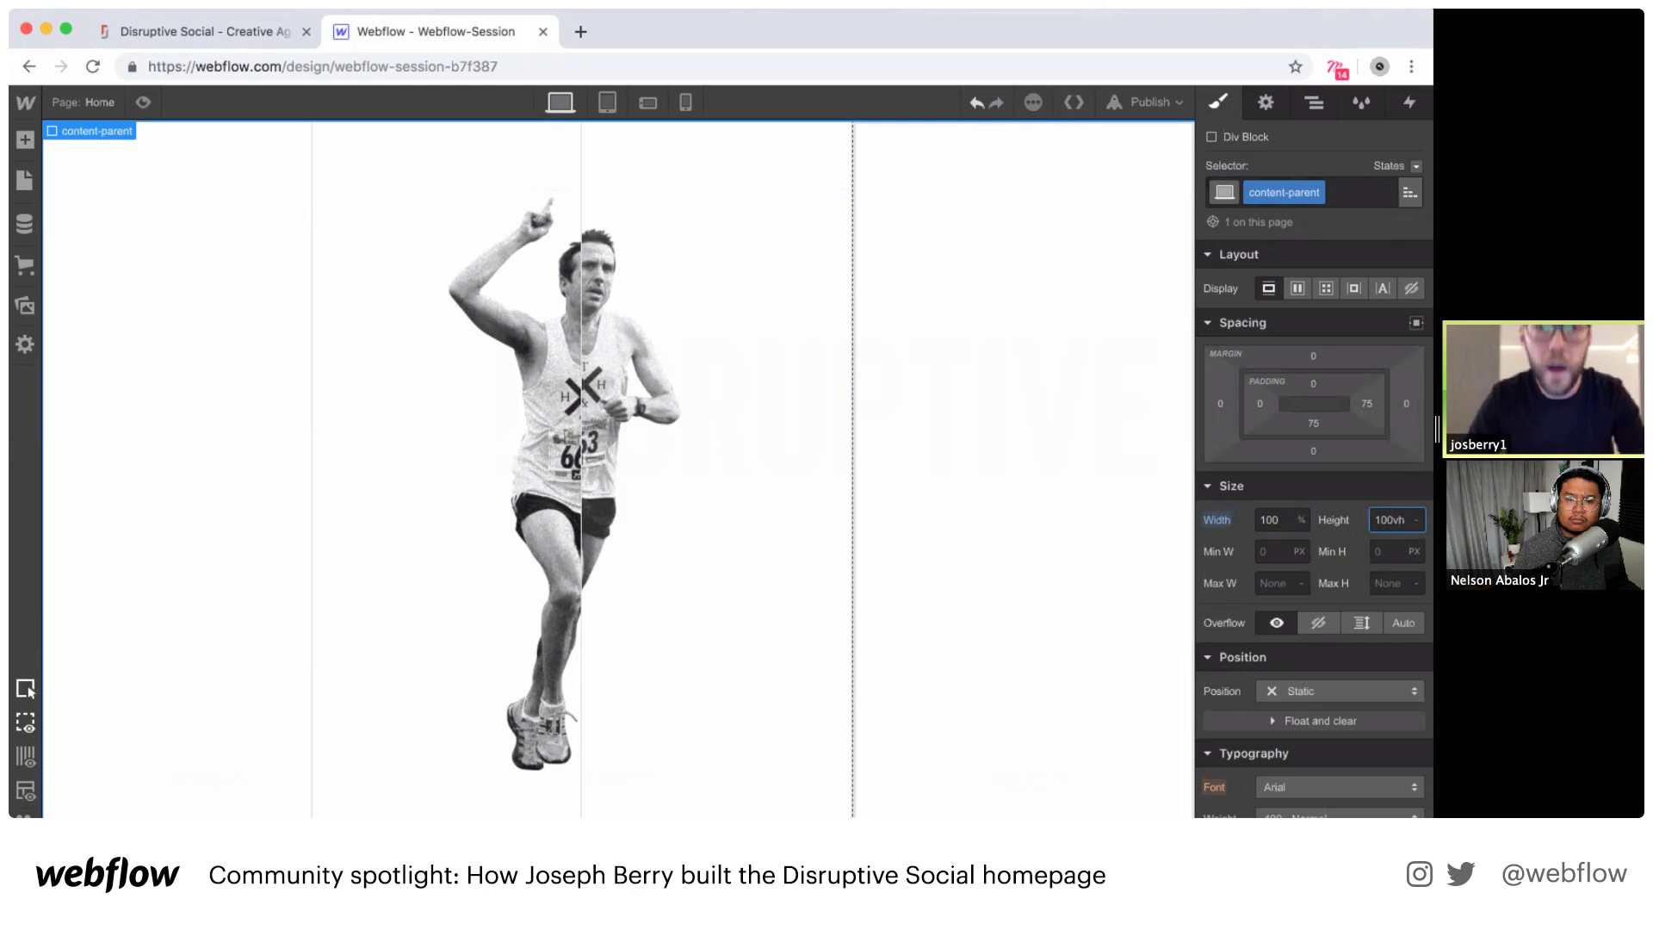
pyautogui.press('Return')
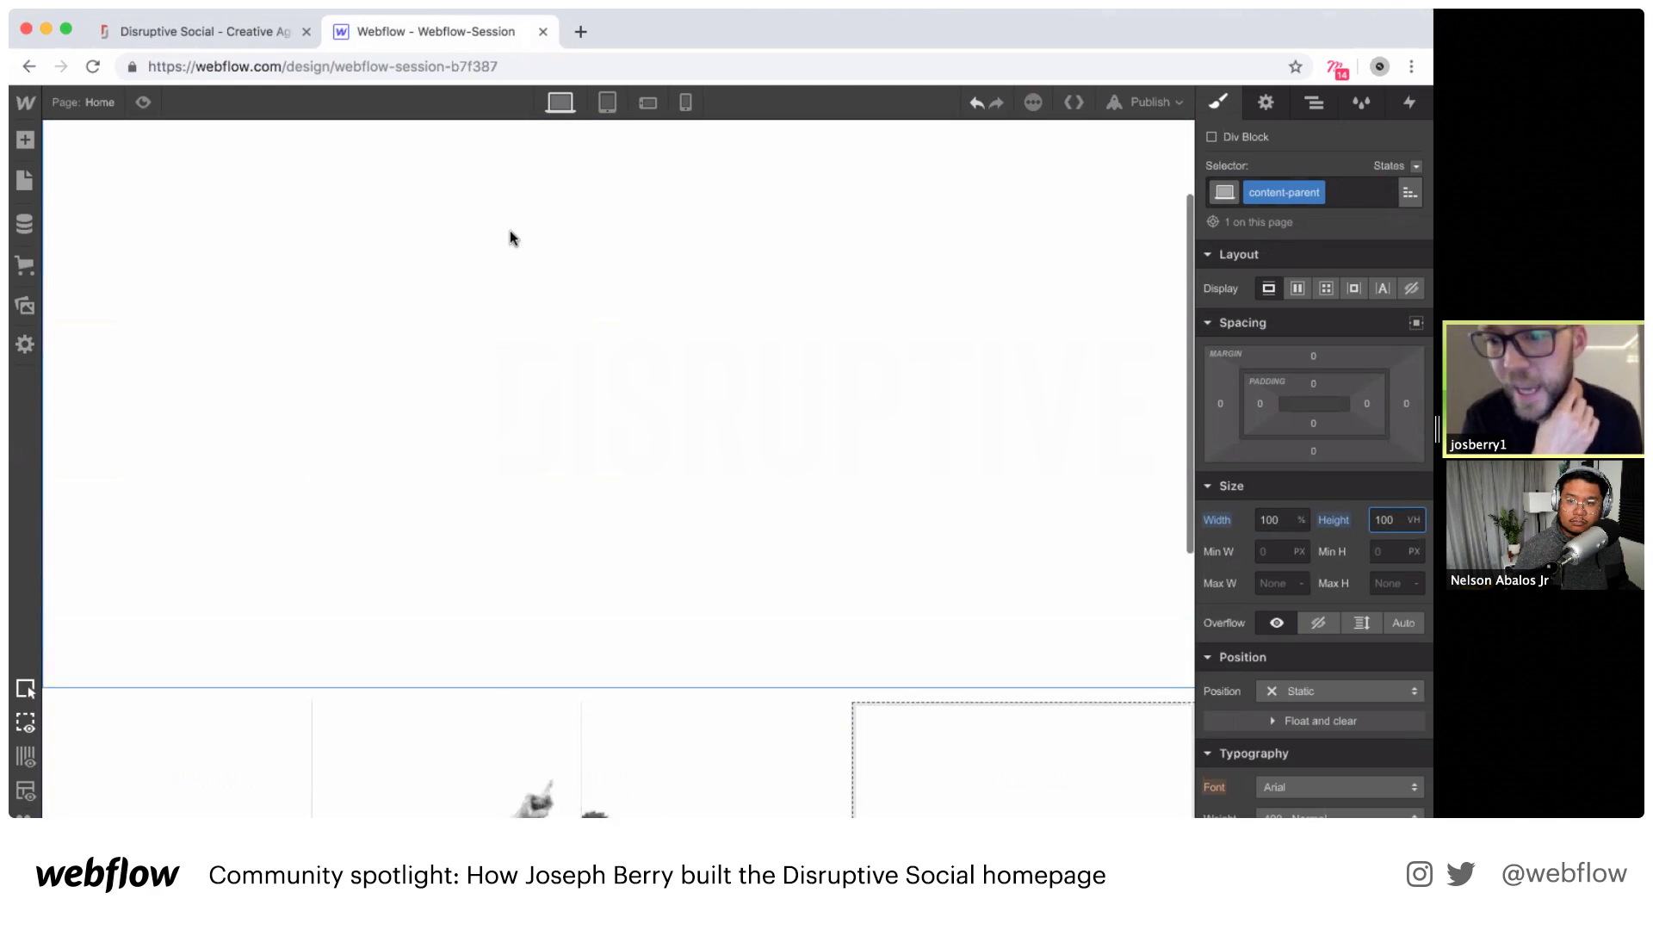
# Step: Set the content-parent block's position to Absolute and show the page's element tree
pyautogui.click(1326, 686)
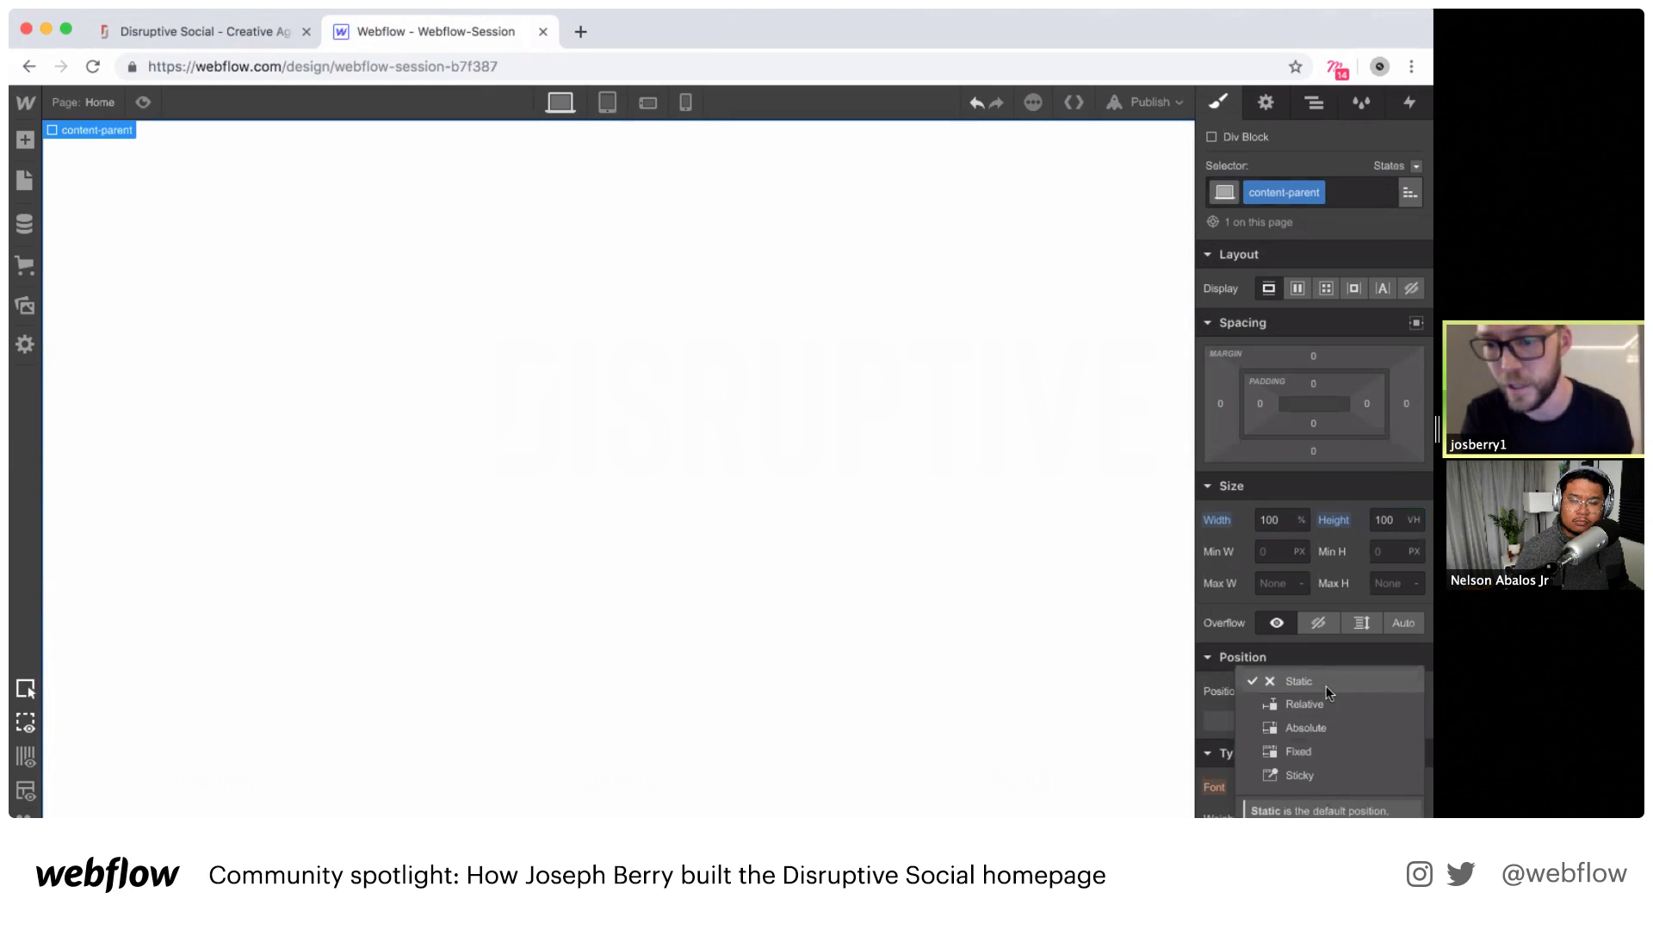
pyautogui.click(1307, 728)
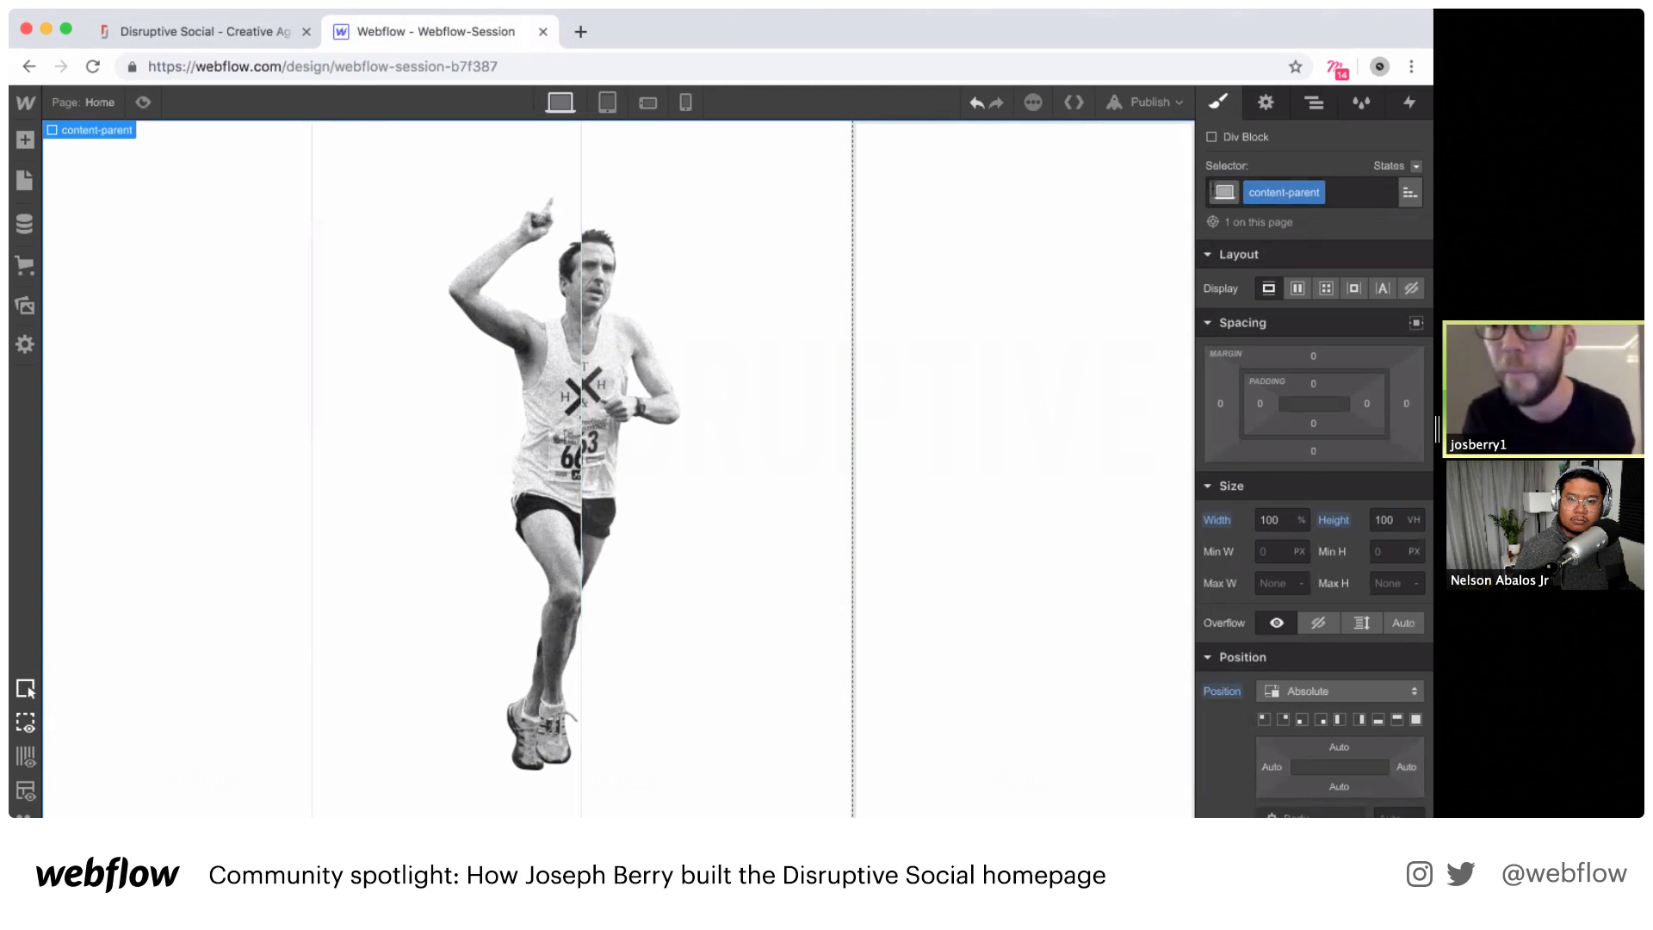
pyautogui.click(1317, 103)
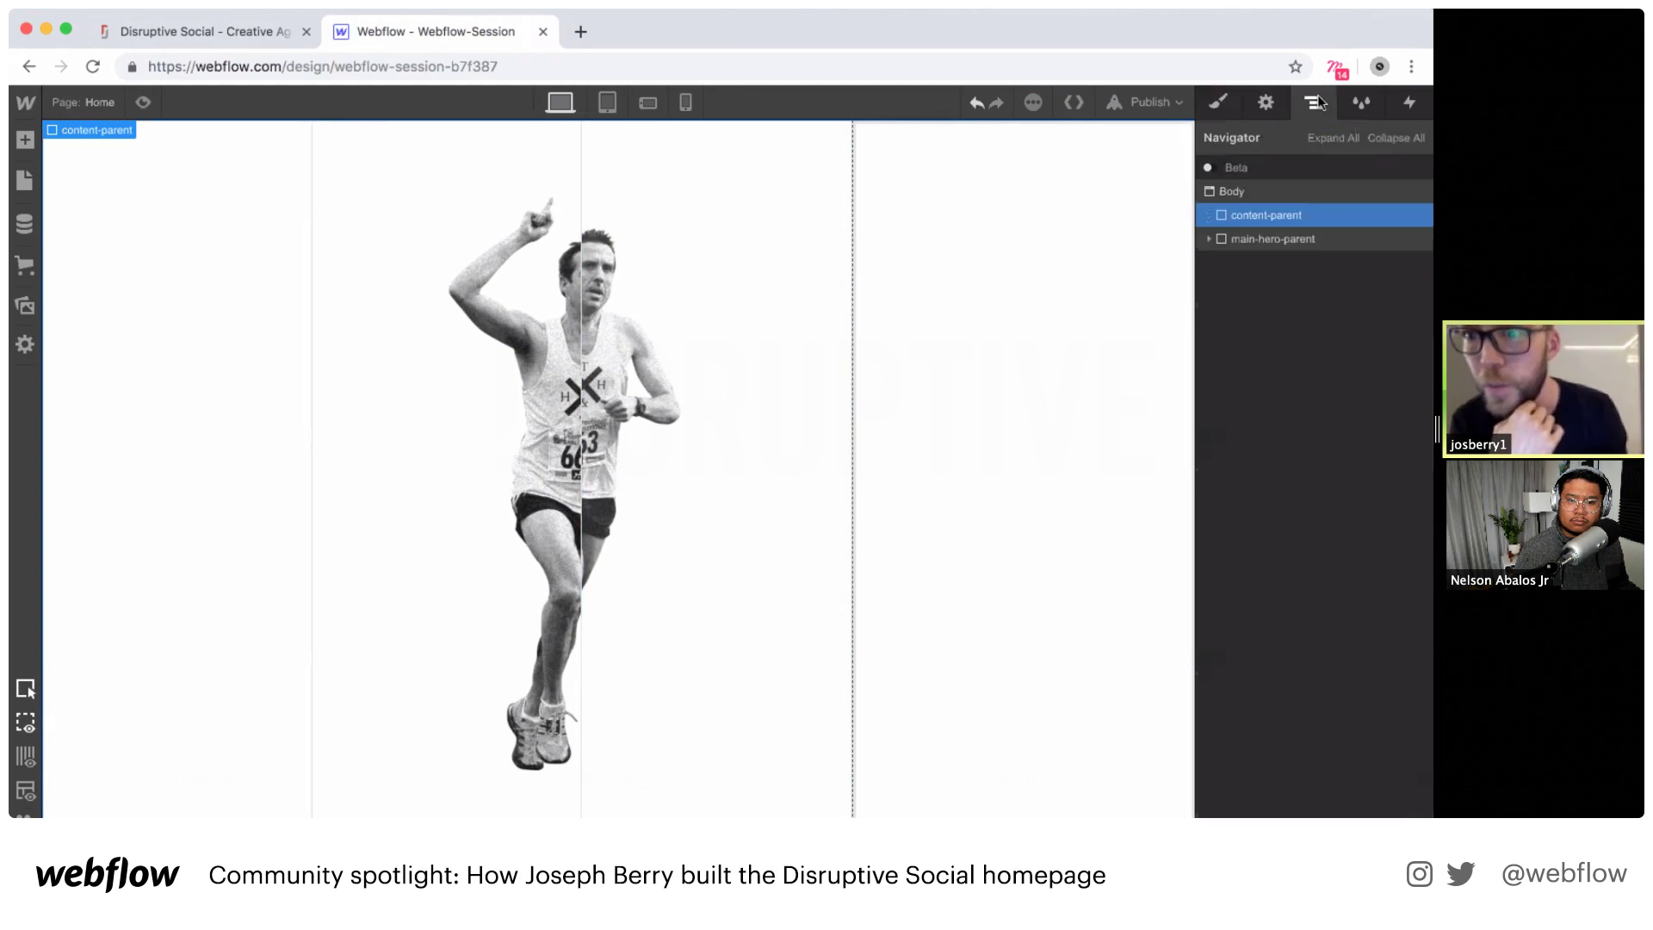
# Step: Set the content-parent block's z-index to 0
pyautogui.click(1219, 106)
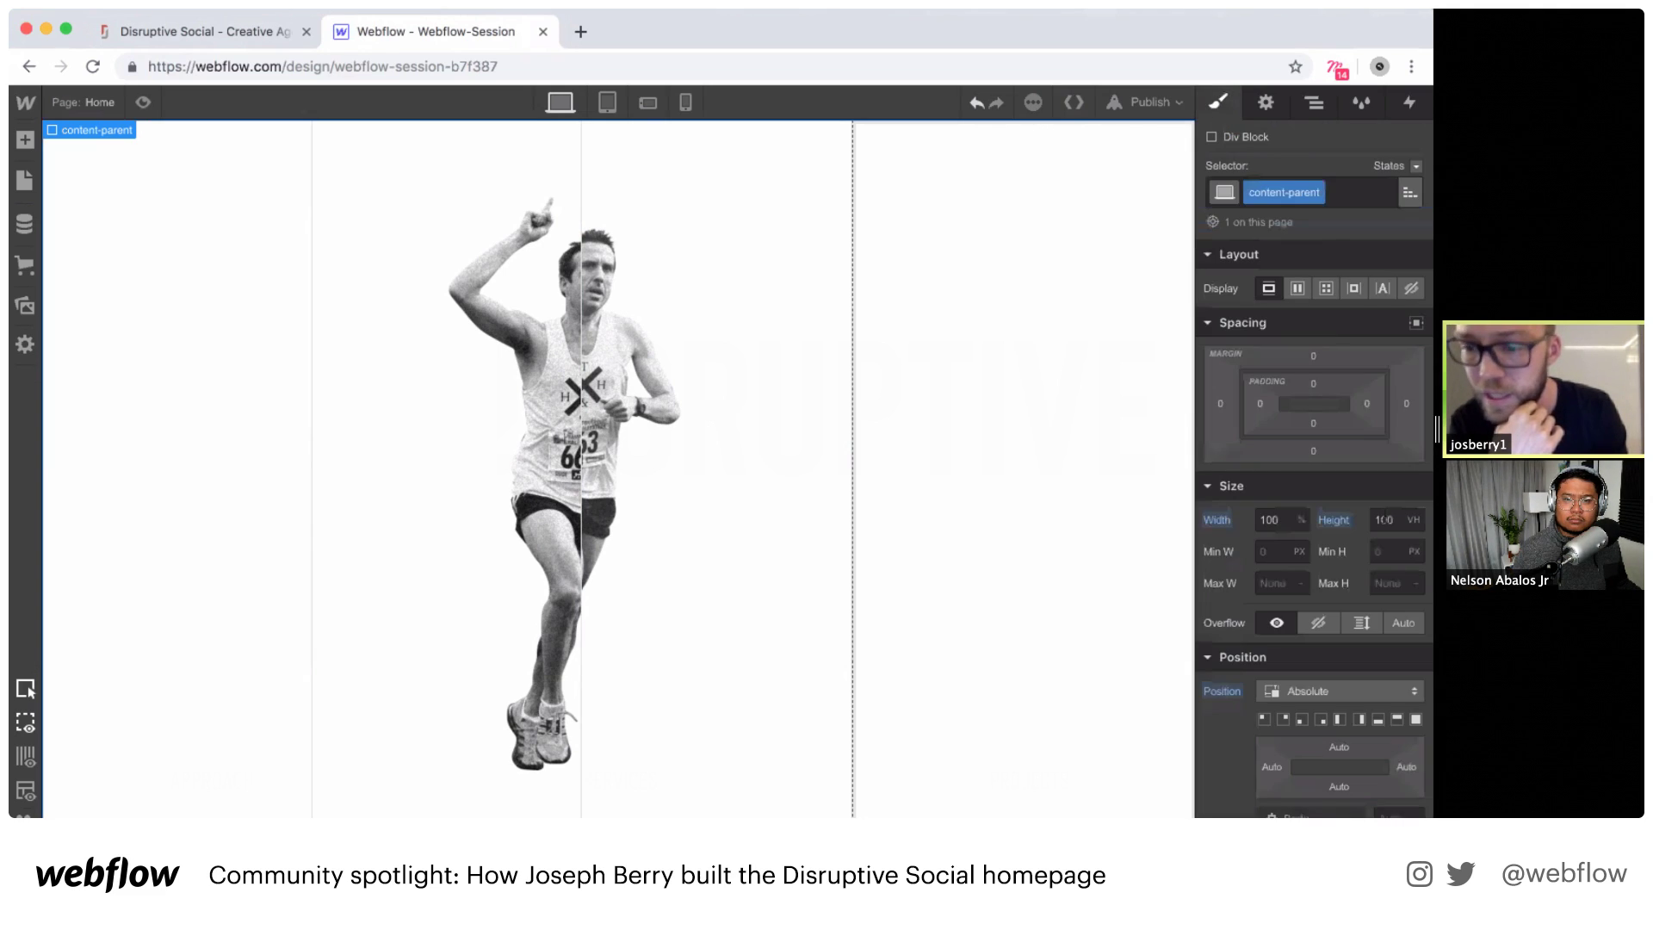
pyautogui.scroll(-5, 1344, 559)
pyautogui.click(1398, 628)
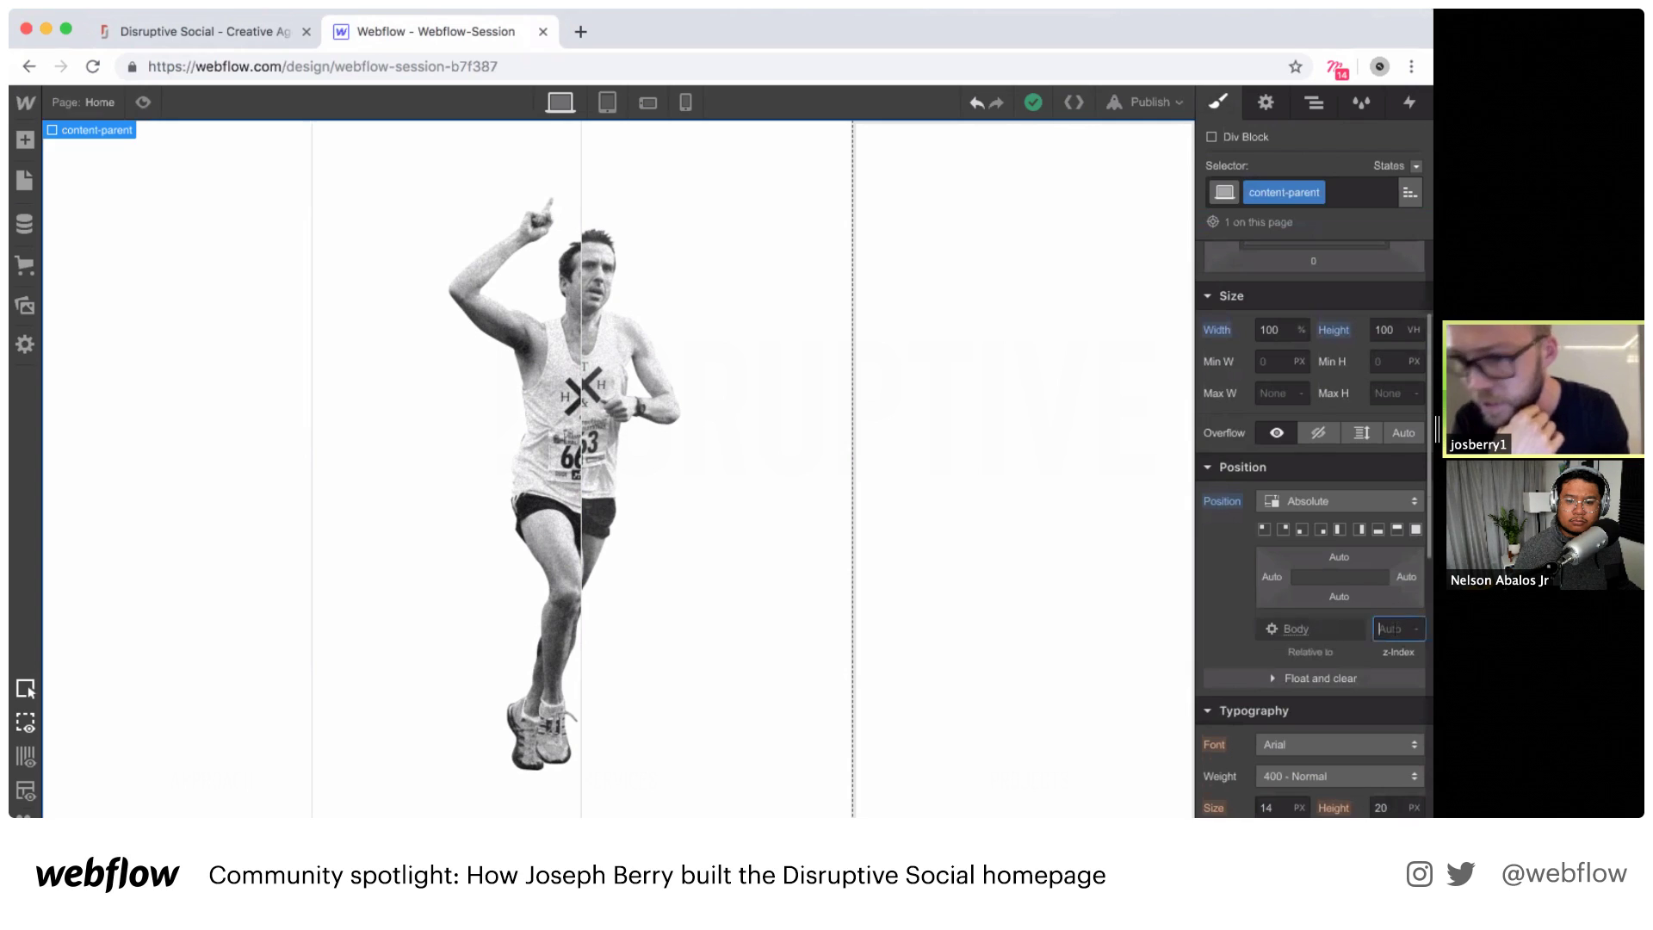
pyautogui.write('0')
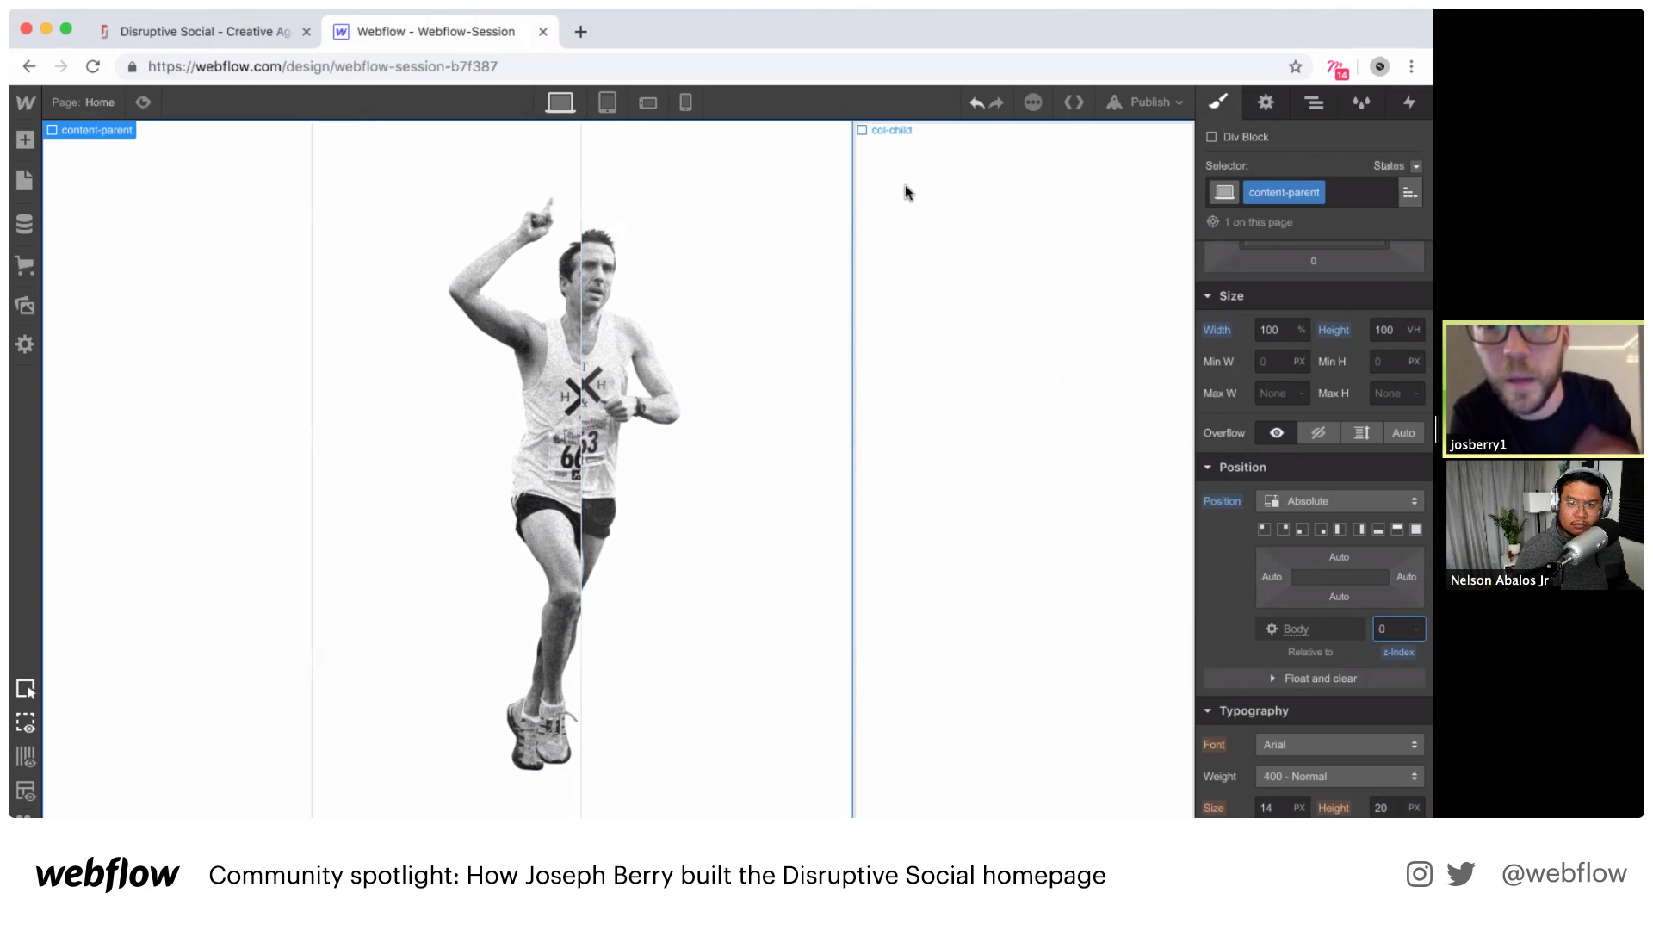
# Step: Make content-parent a horizontal flex container with its children centred in both alignment and justification
pyautogui.click(1302, 108)
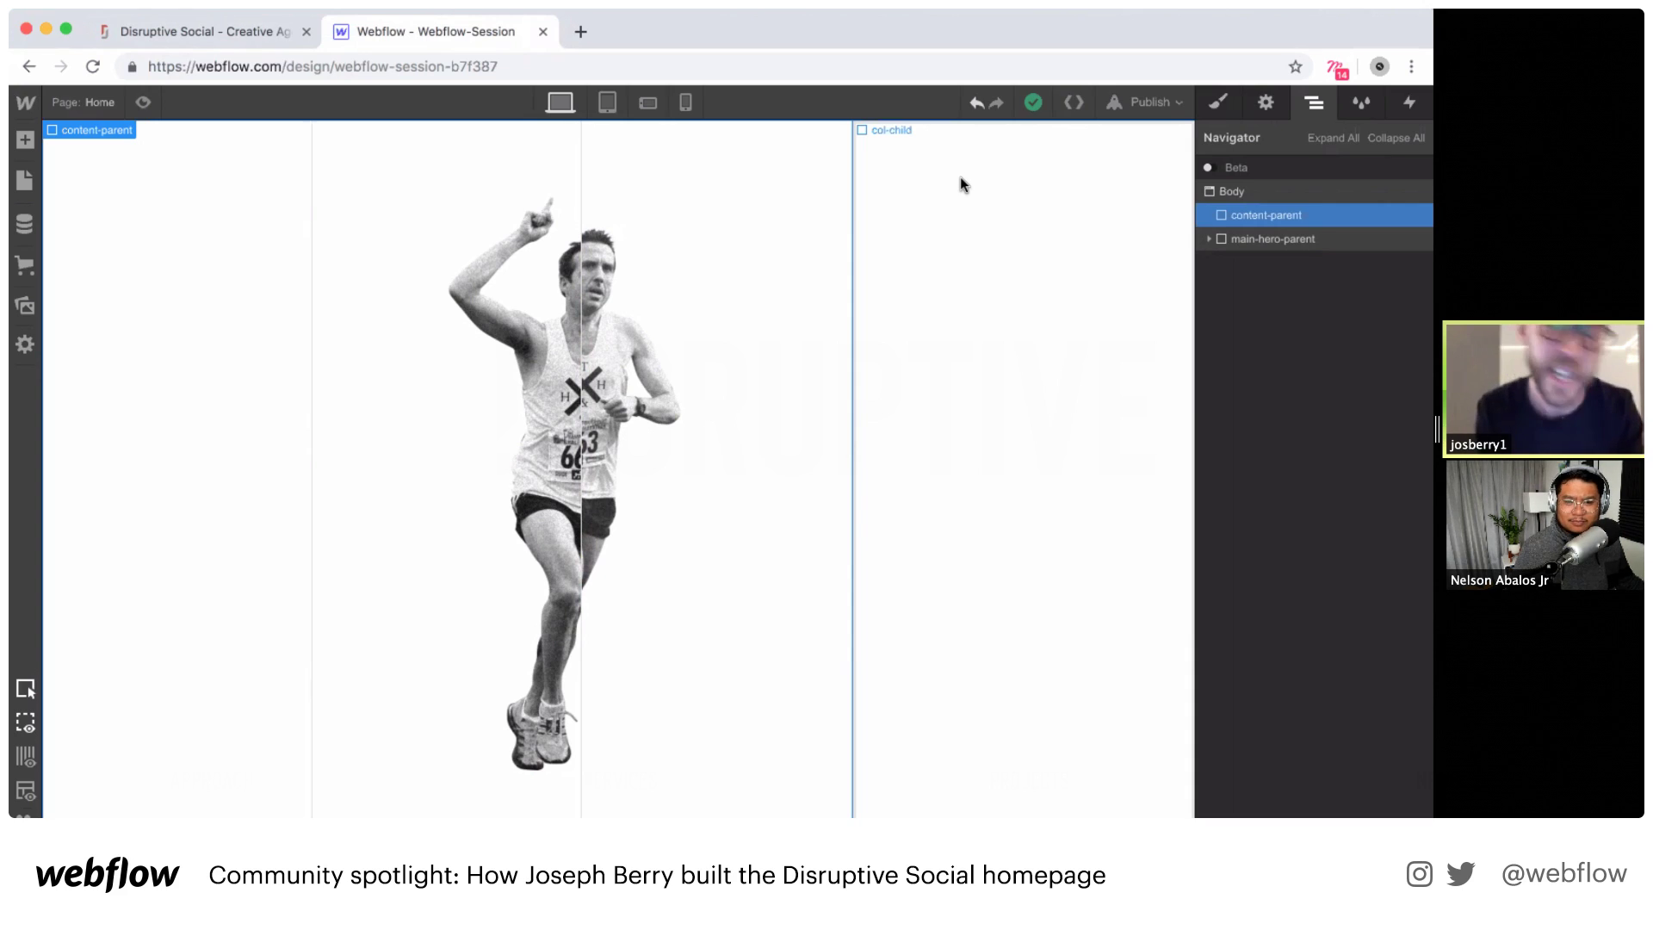
pyautogui.click(1220, 104)
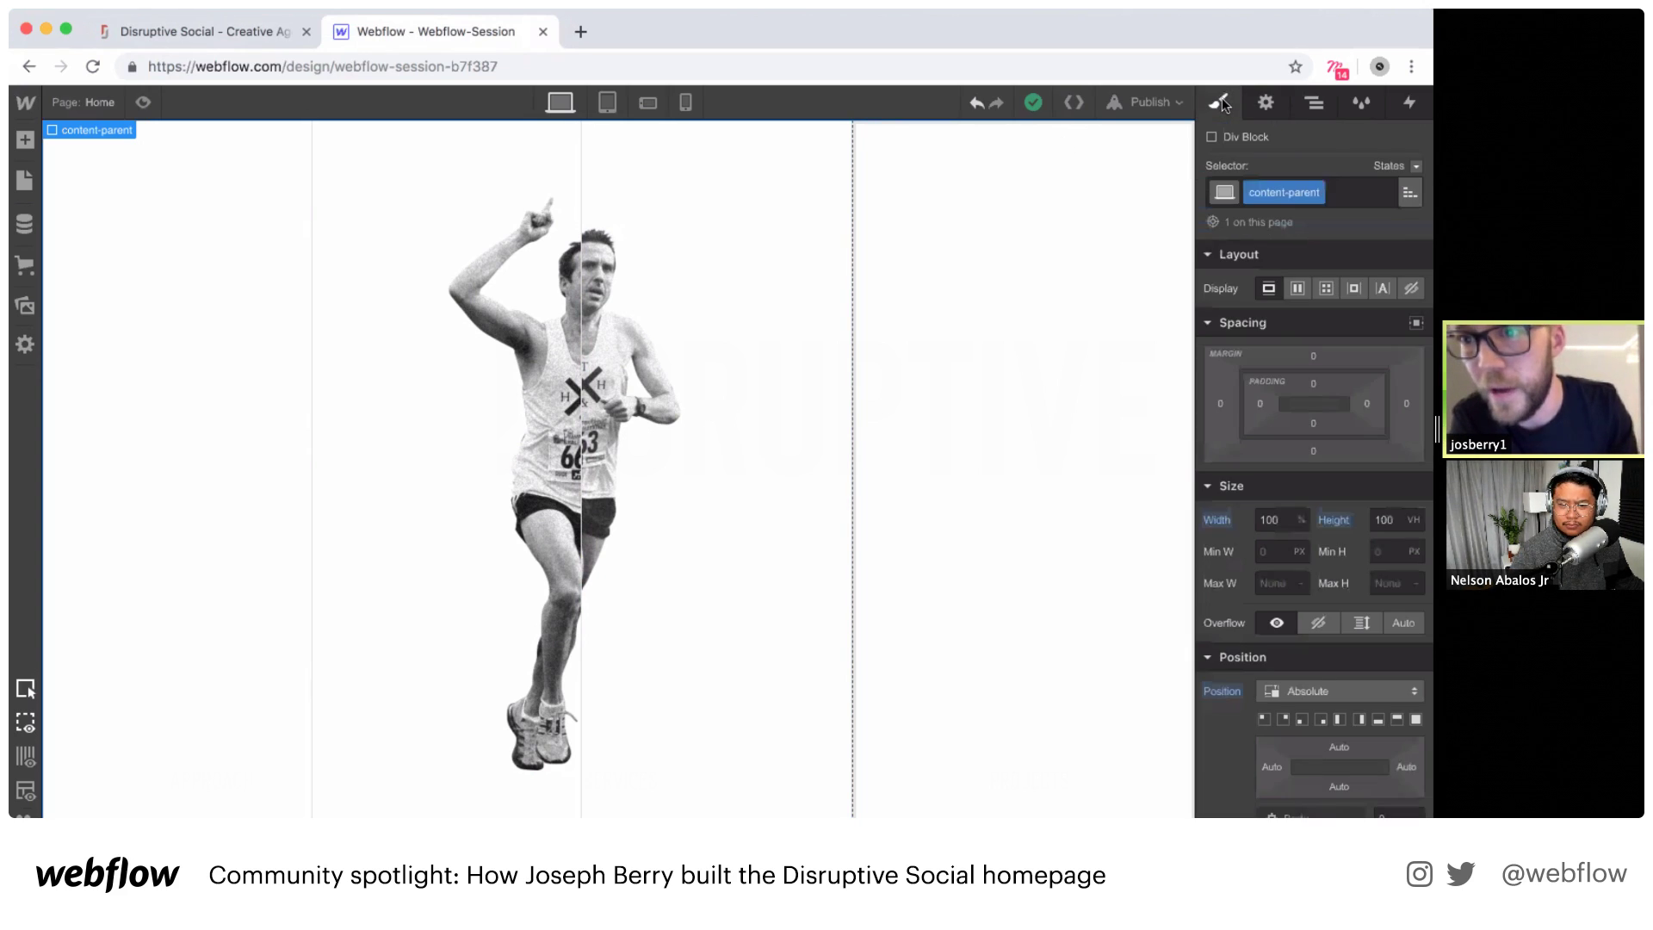
pyautogui.click(1297, 288)
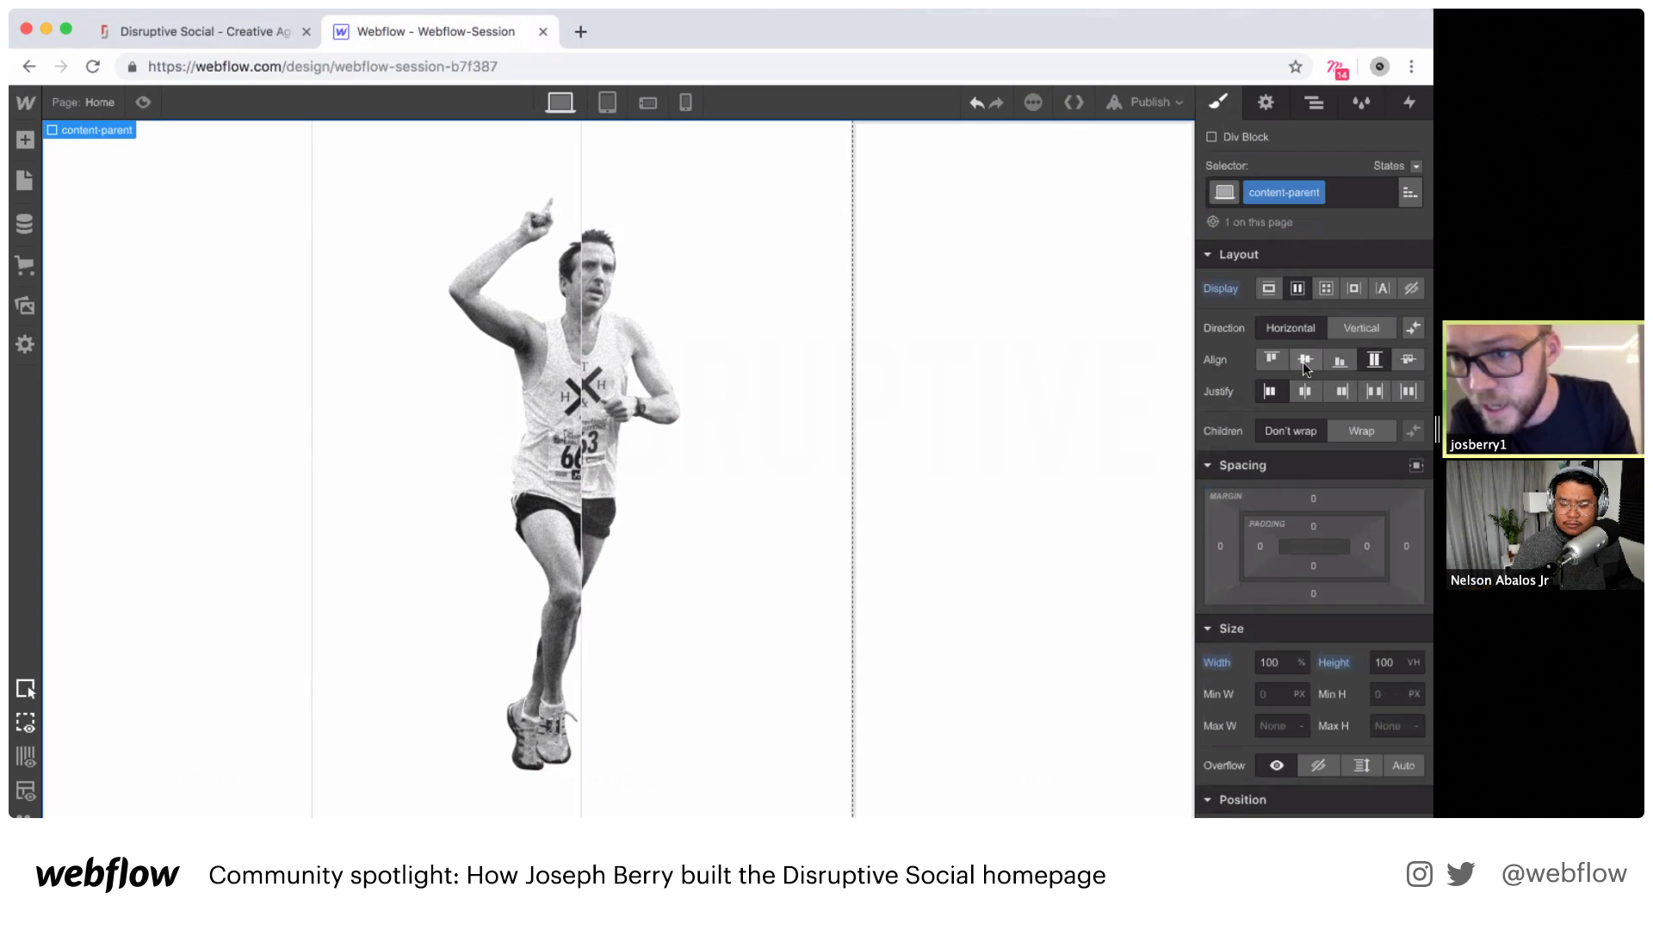
pyautogui.click(1306, 360)
pyautogui.click(1304, 389)
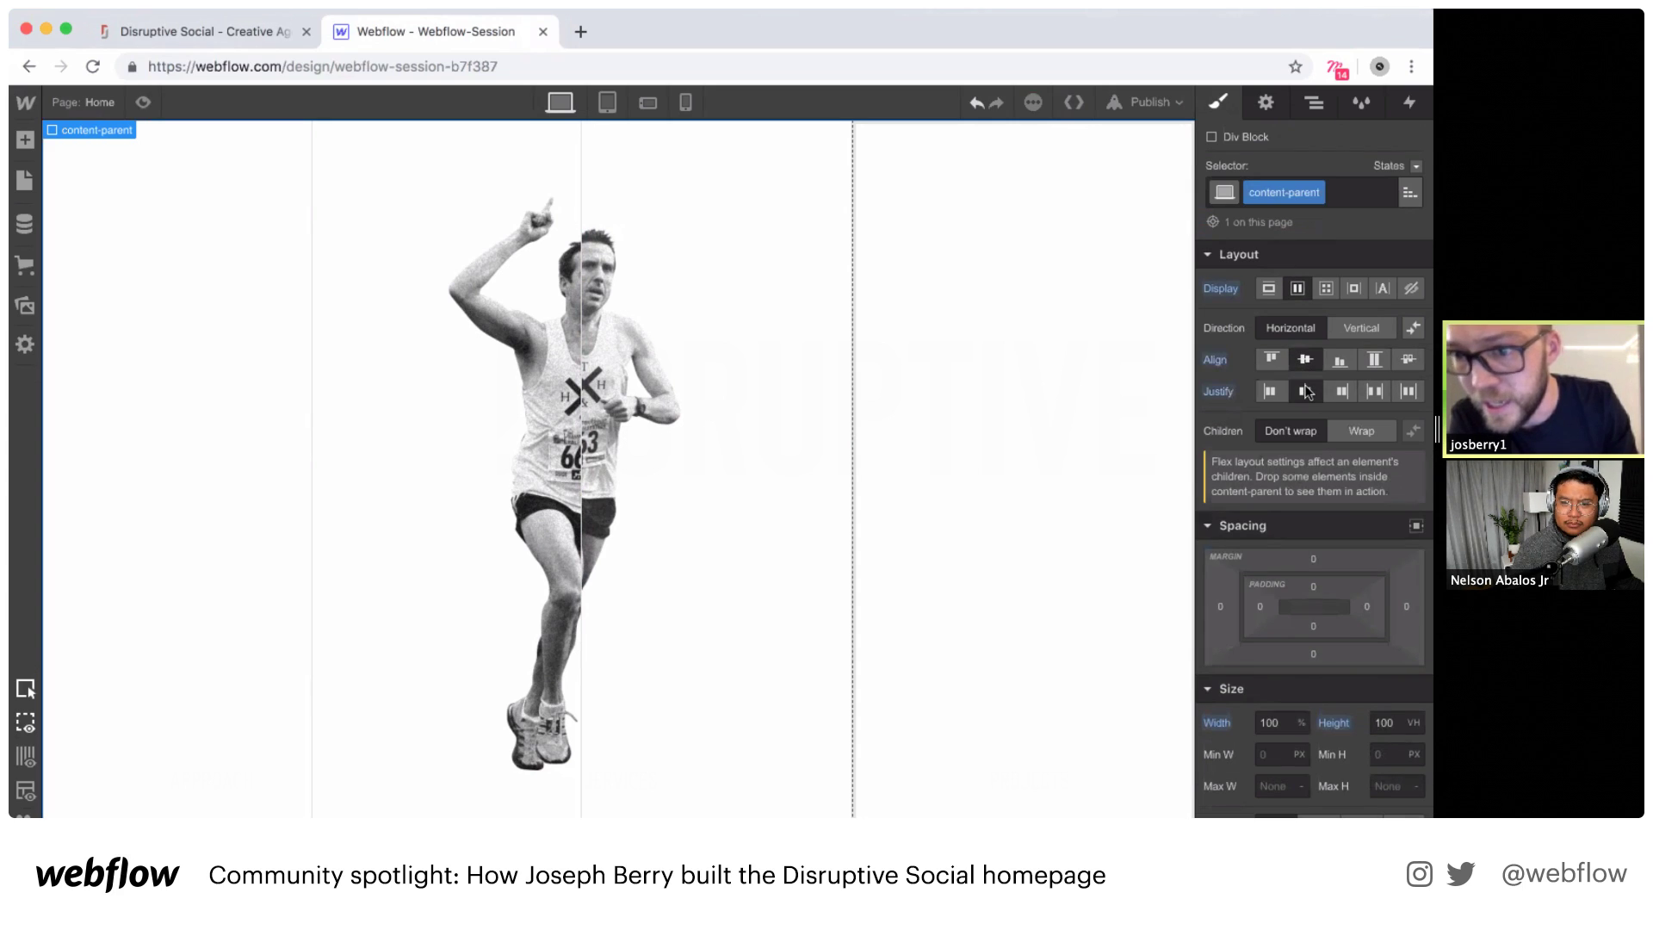
# Step: Place the x-sym.png asset inside content-parent and turn on HiDPI for the image
pyautogui.click(1315, 103)
pyautogui.click(22, 310)
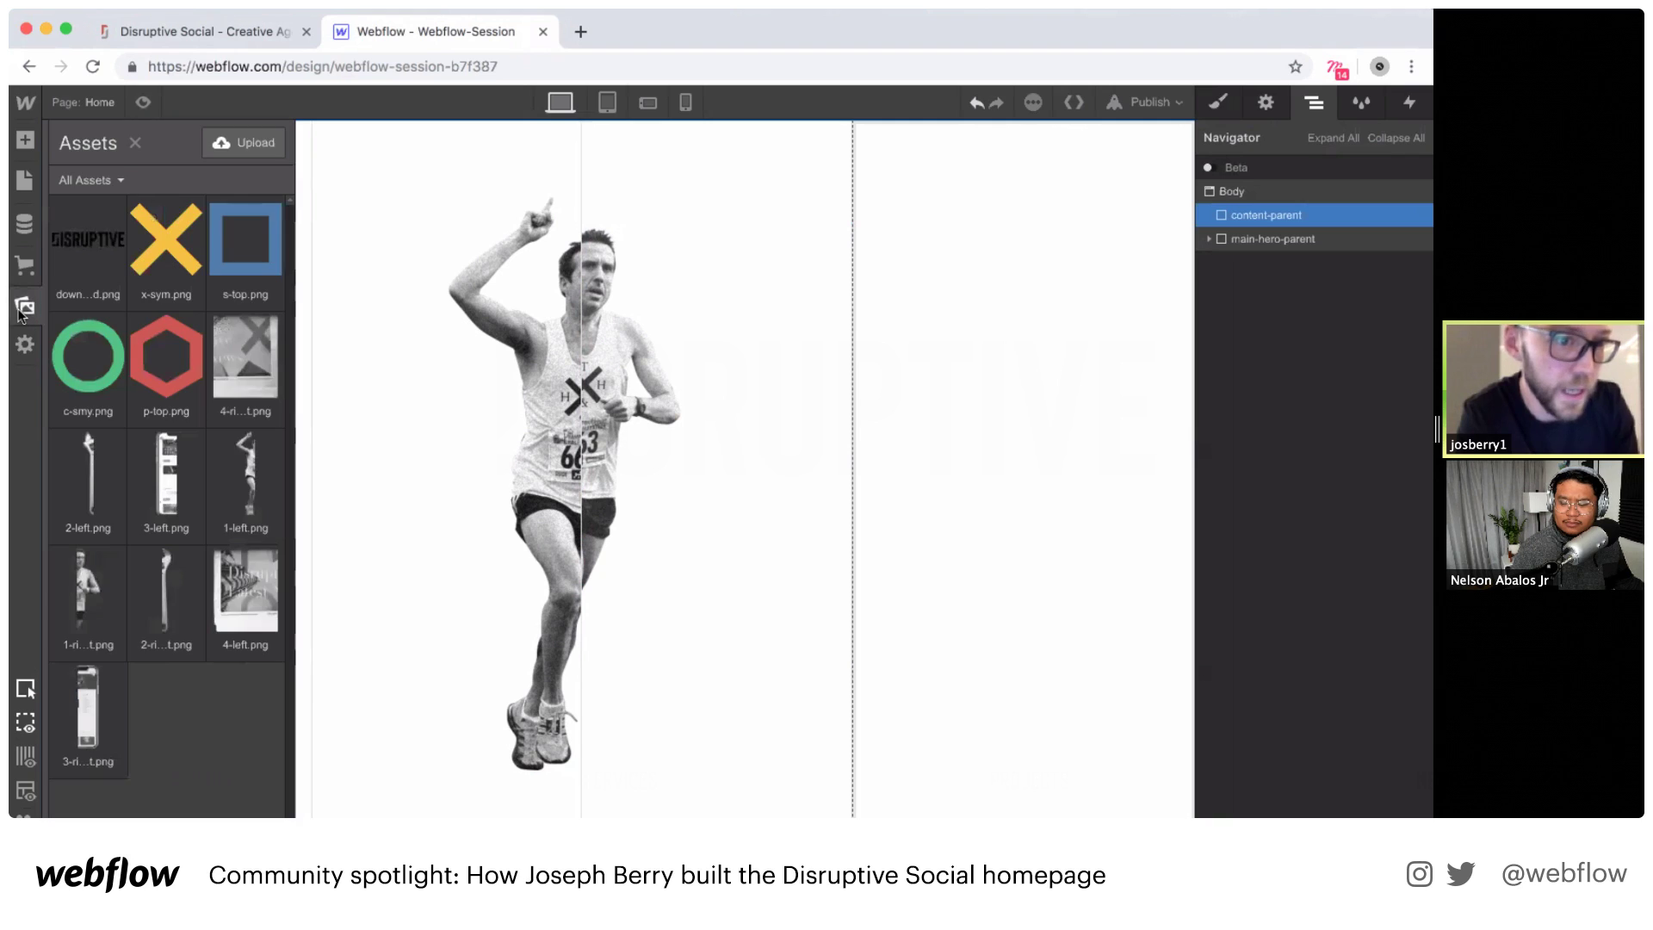
pyautogui.moveTo(167, 242); pyautogui.dragTo(1243, 215)
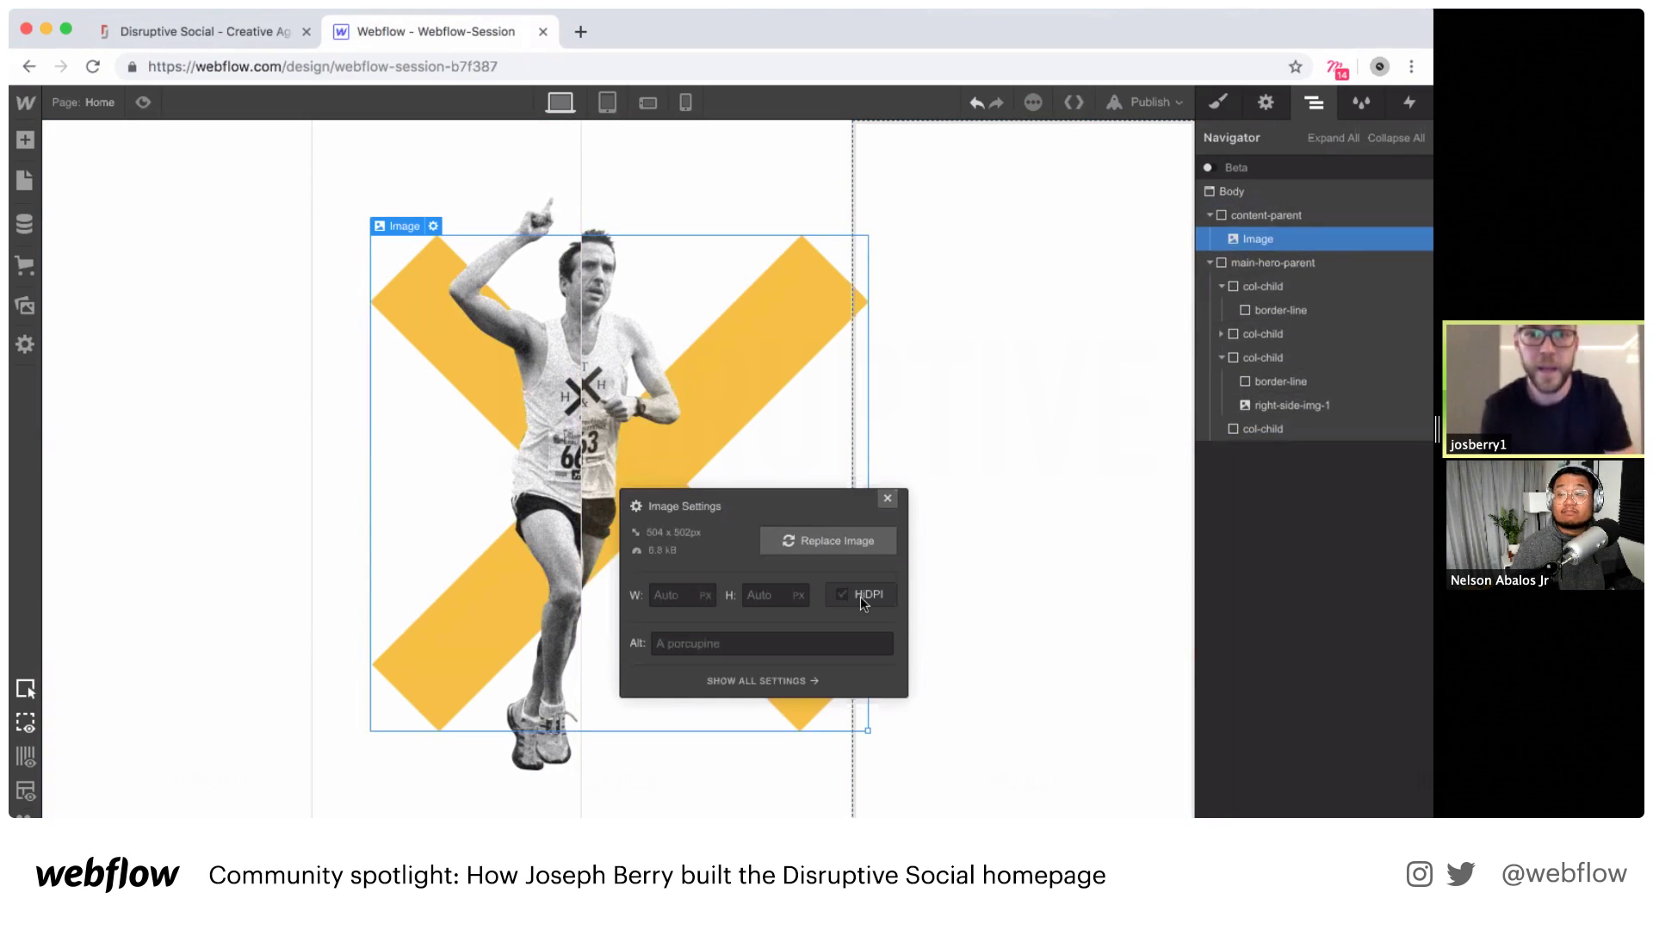
pyautogui.click(838, 594)
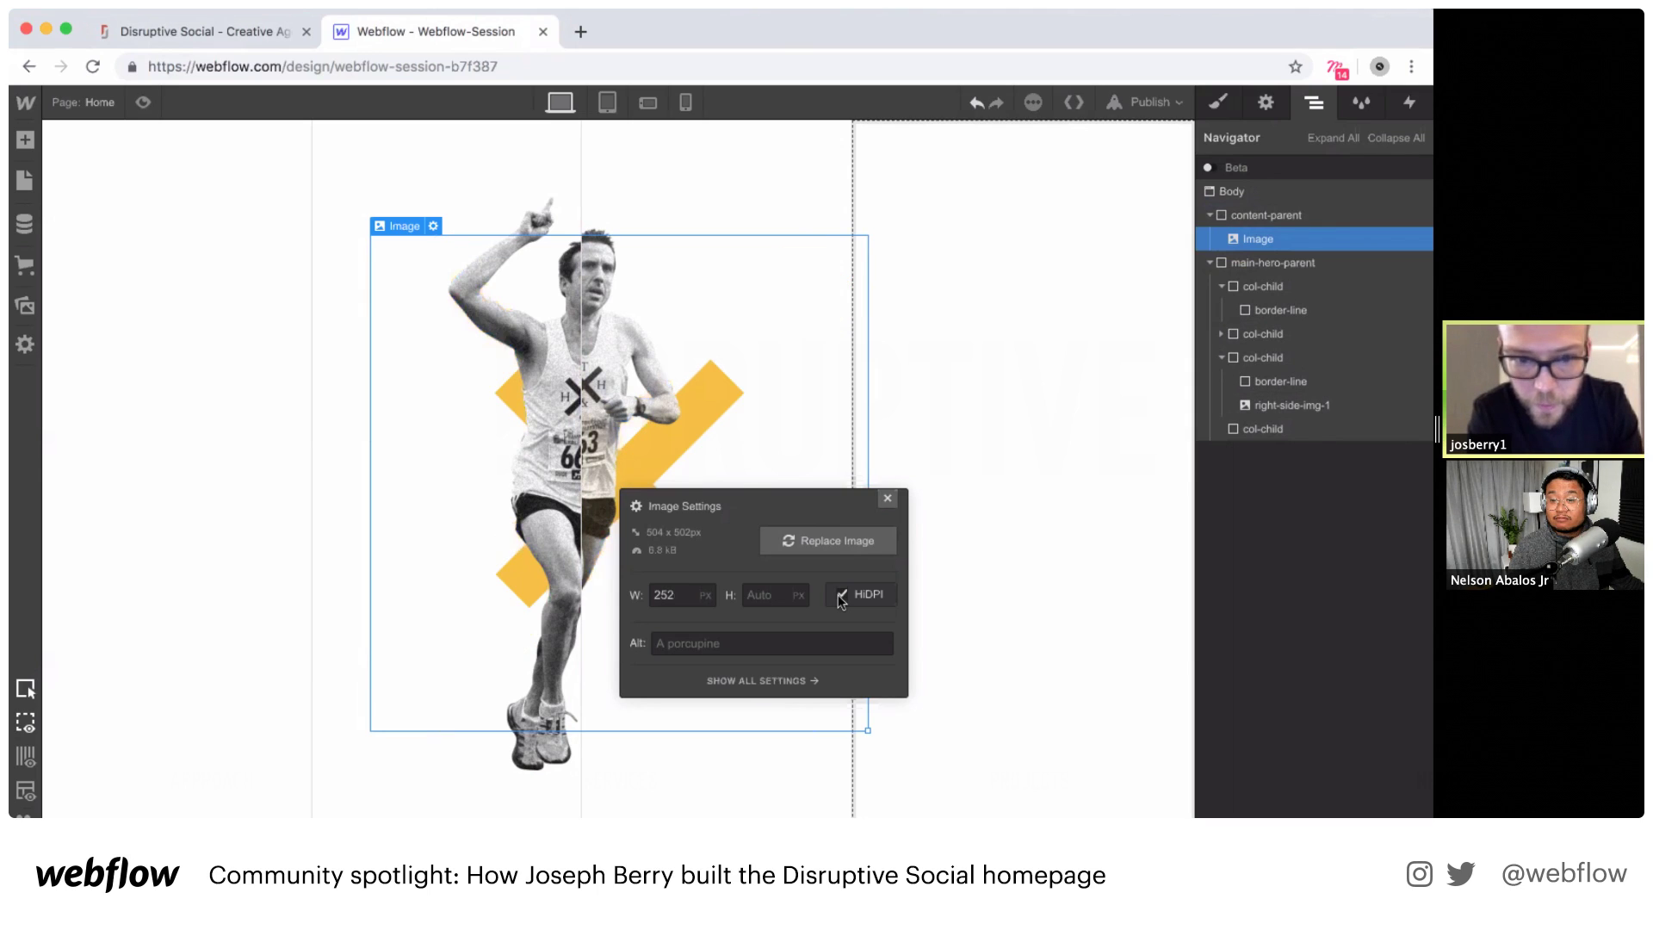
# Step: Set the yellow X image's width to 372 px, close its settings and preview the page briefly
pyautogui.click(683, 596)
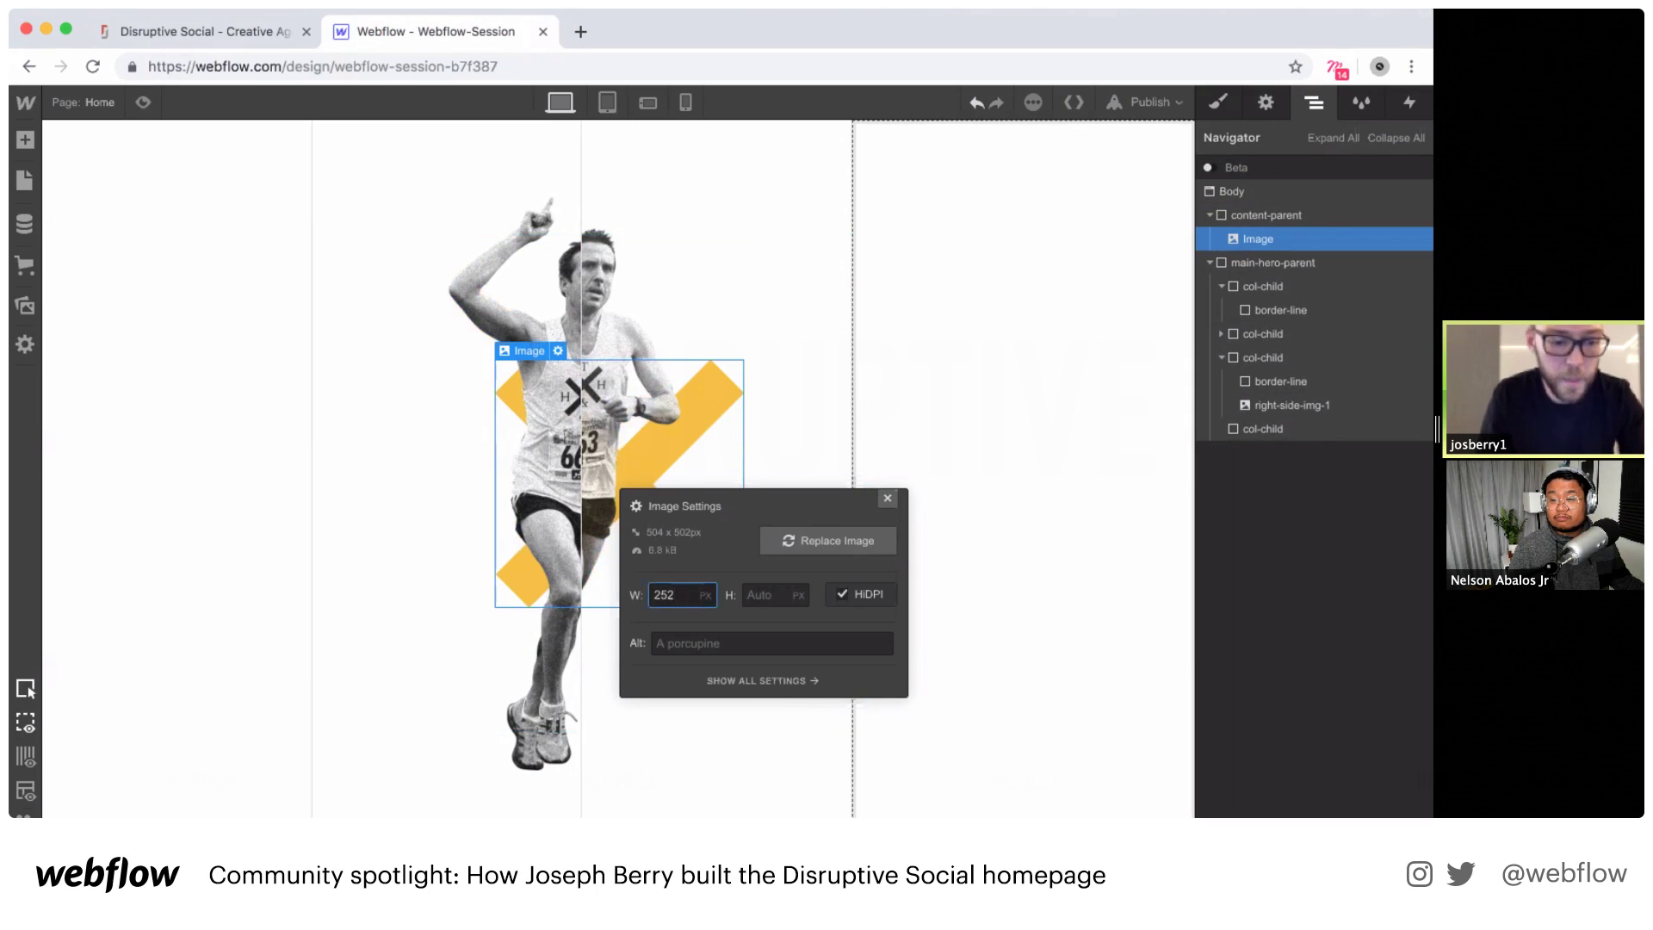
pyautogui.hotkey('shift', 'Up')
pyautogui.hotkey('shift', 'Up')
pyautogui.hotkey('shift', 'Up')
pyautogui.hotkey('shift', 'Up')
pyautogui.hotkey('shift', 'Up')
pyautogui.hotkey('shift', 'Up')
pyautogui.hotkey('shift', 'Up')
pyautogui.hotkey('shift', 'Up')
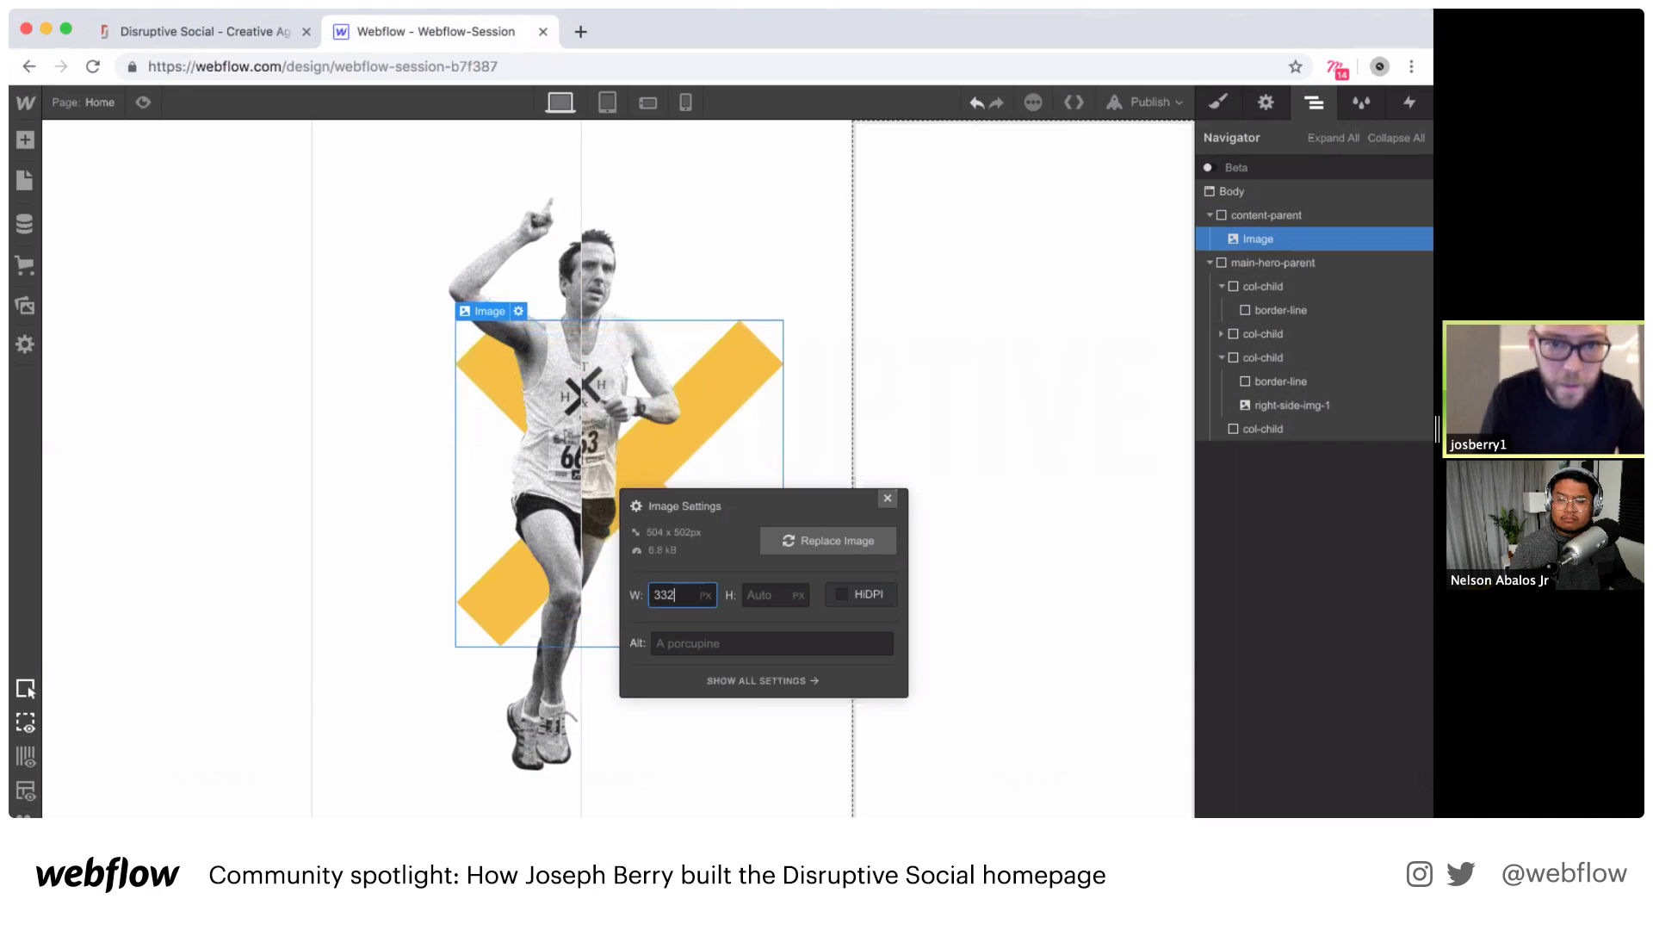
pyautogui.hotkey('shift', 'Up')
pyautogui.hotkey('shift', 'Up')
pyautogui.hotkey('shift', 'Up')
pyautogui.hotkey('shift', 'Up')
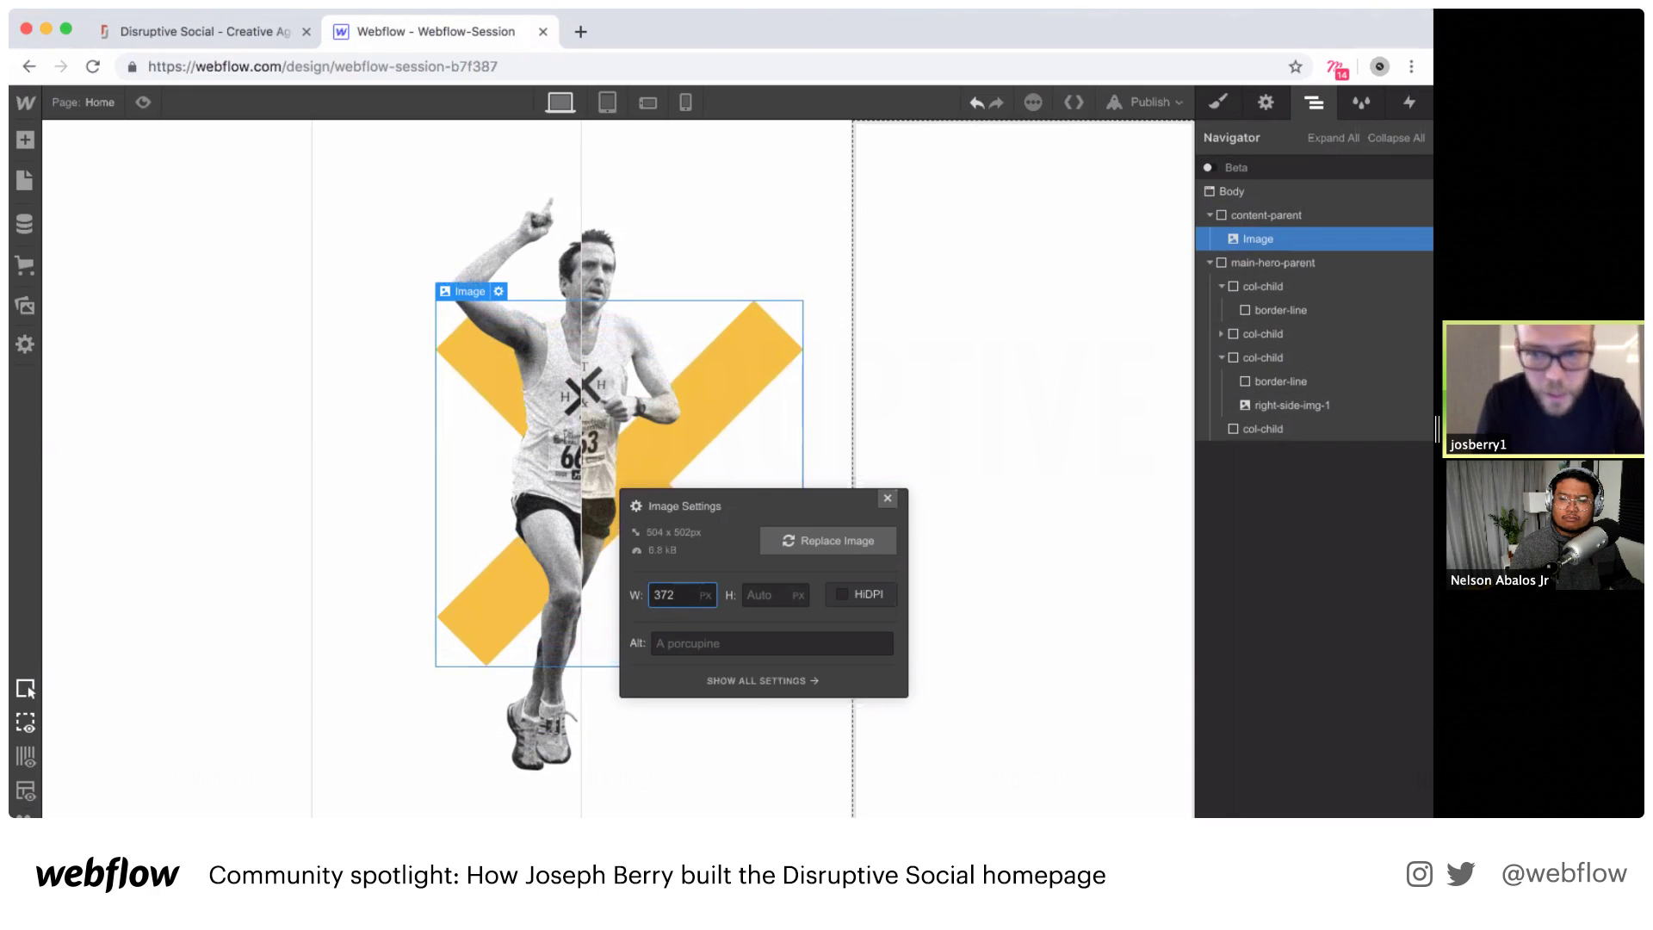
pyautogui.click(888, 498)
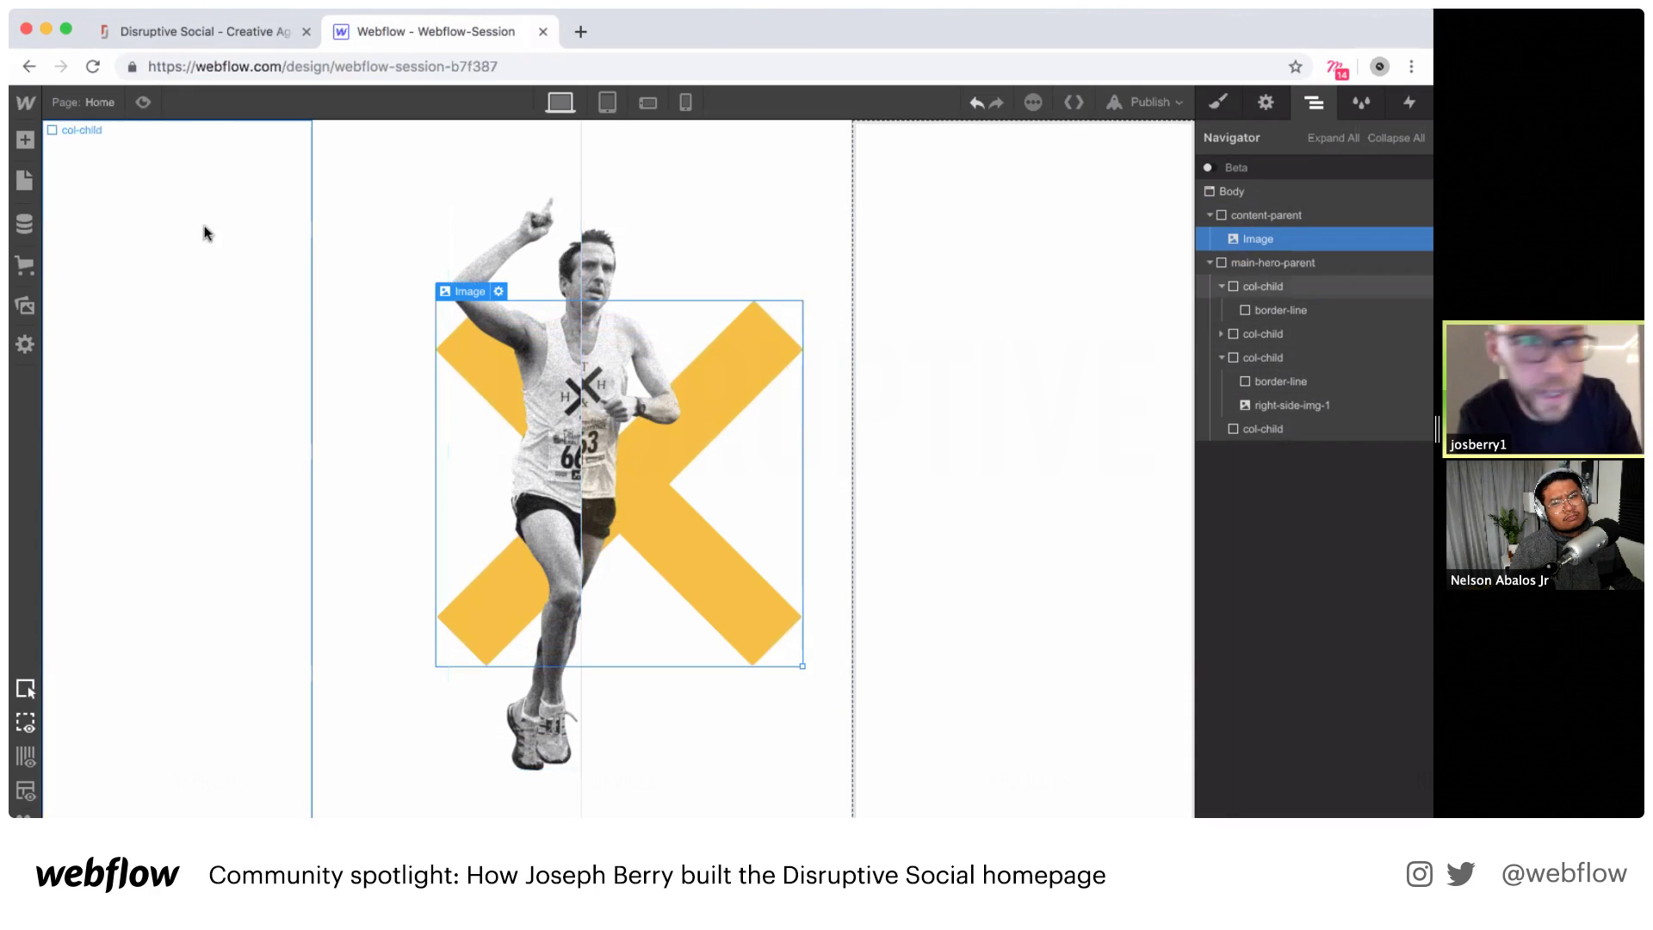
pyautogui.click(143, 103)
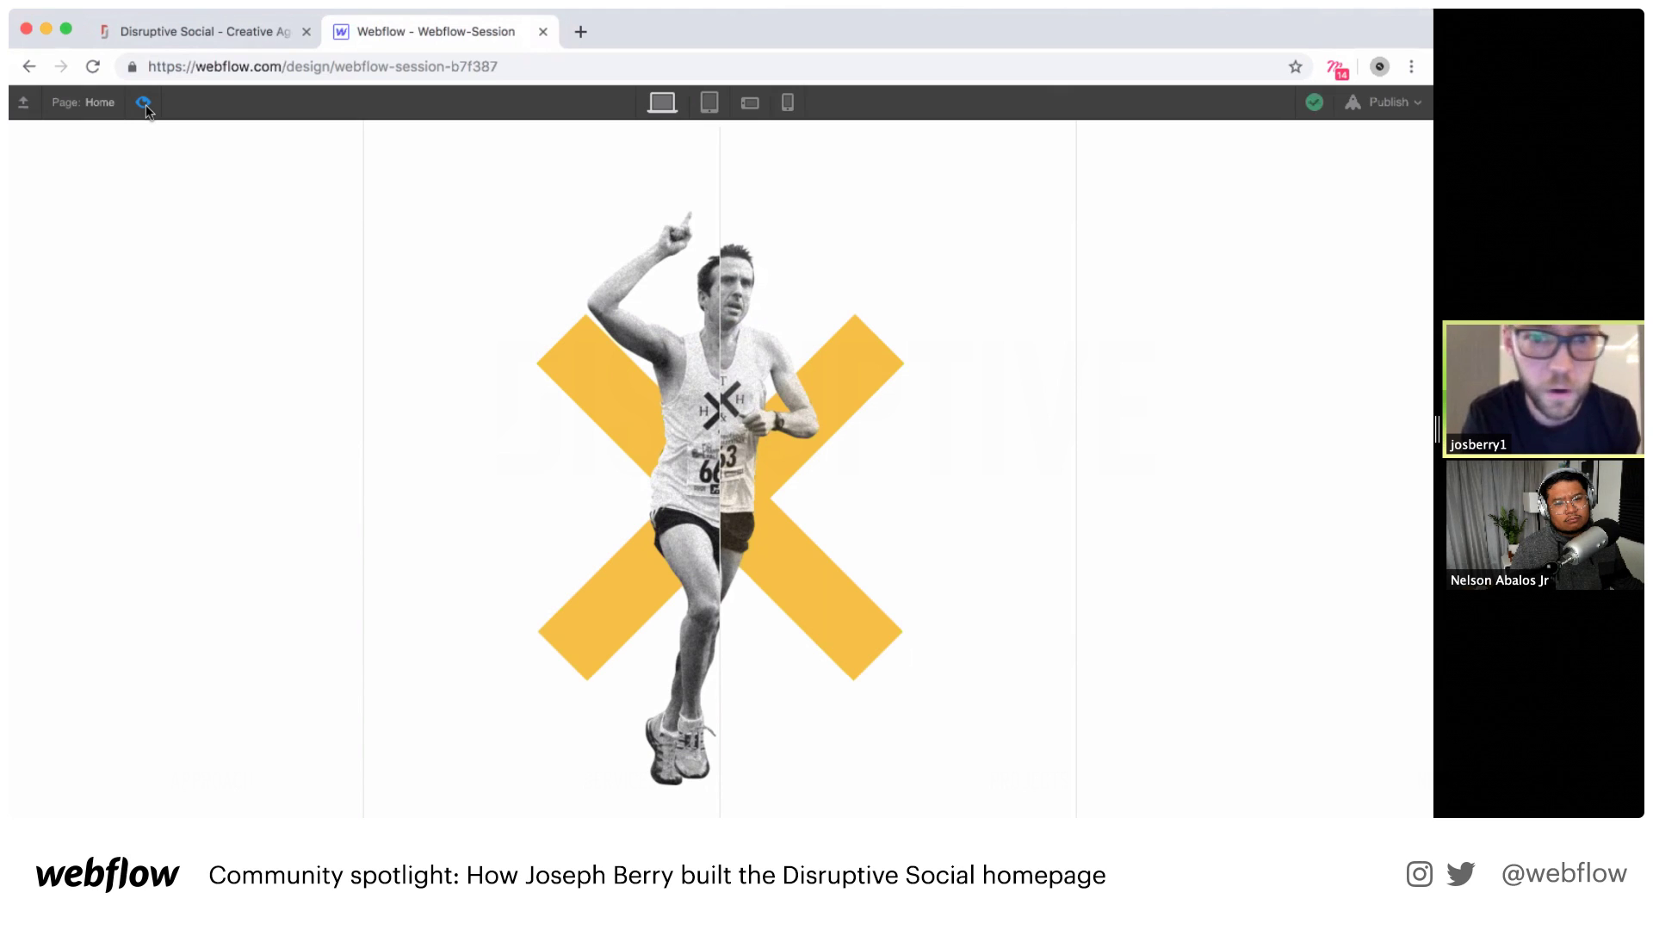
pyautogui.click(145, 104)
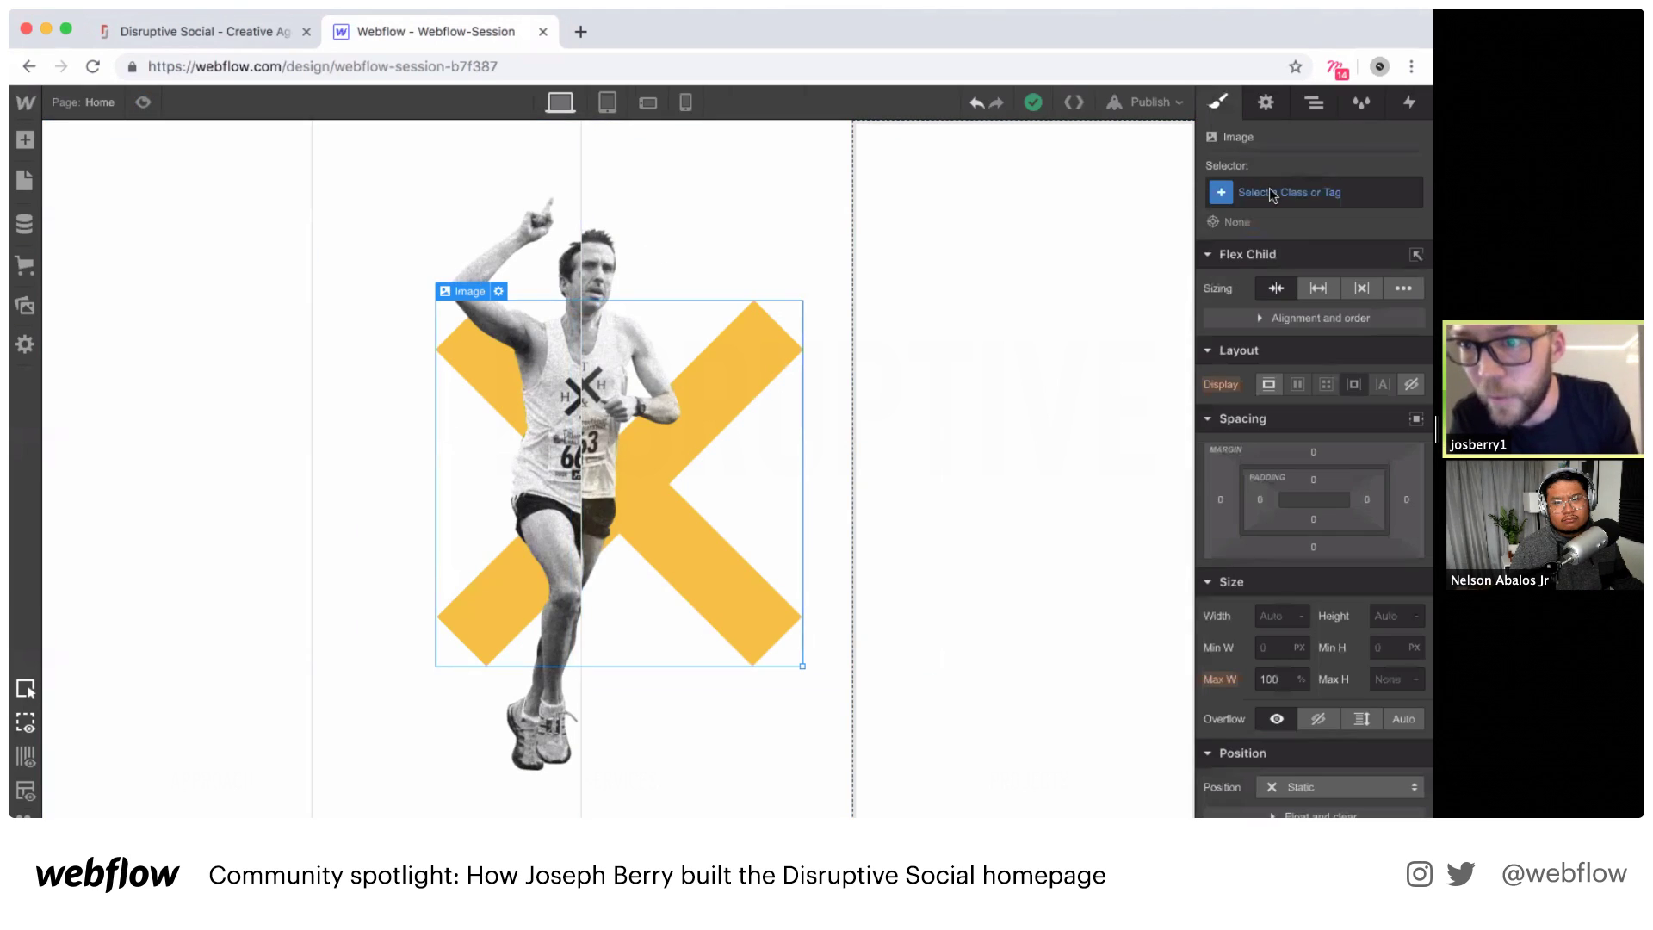
# Step: Give the yellow X image the new class img-x
pyautogui.click(1271, 193)
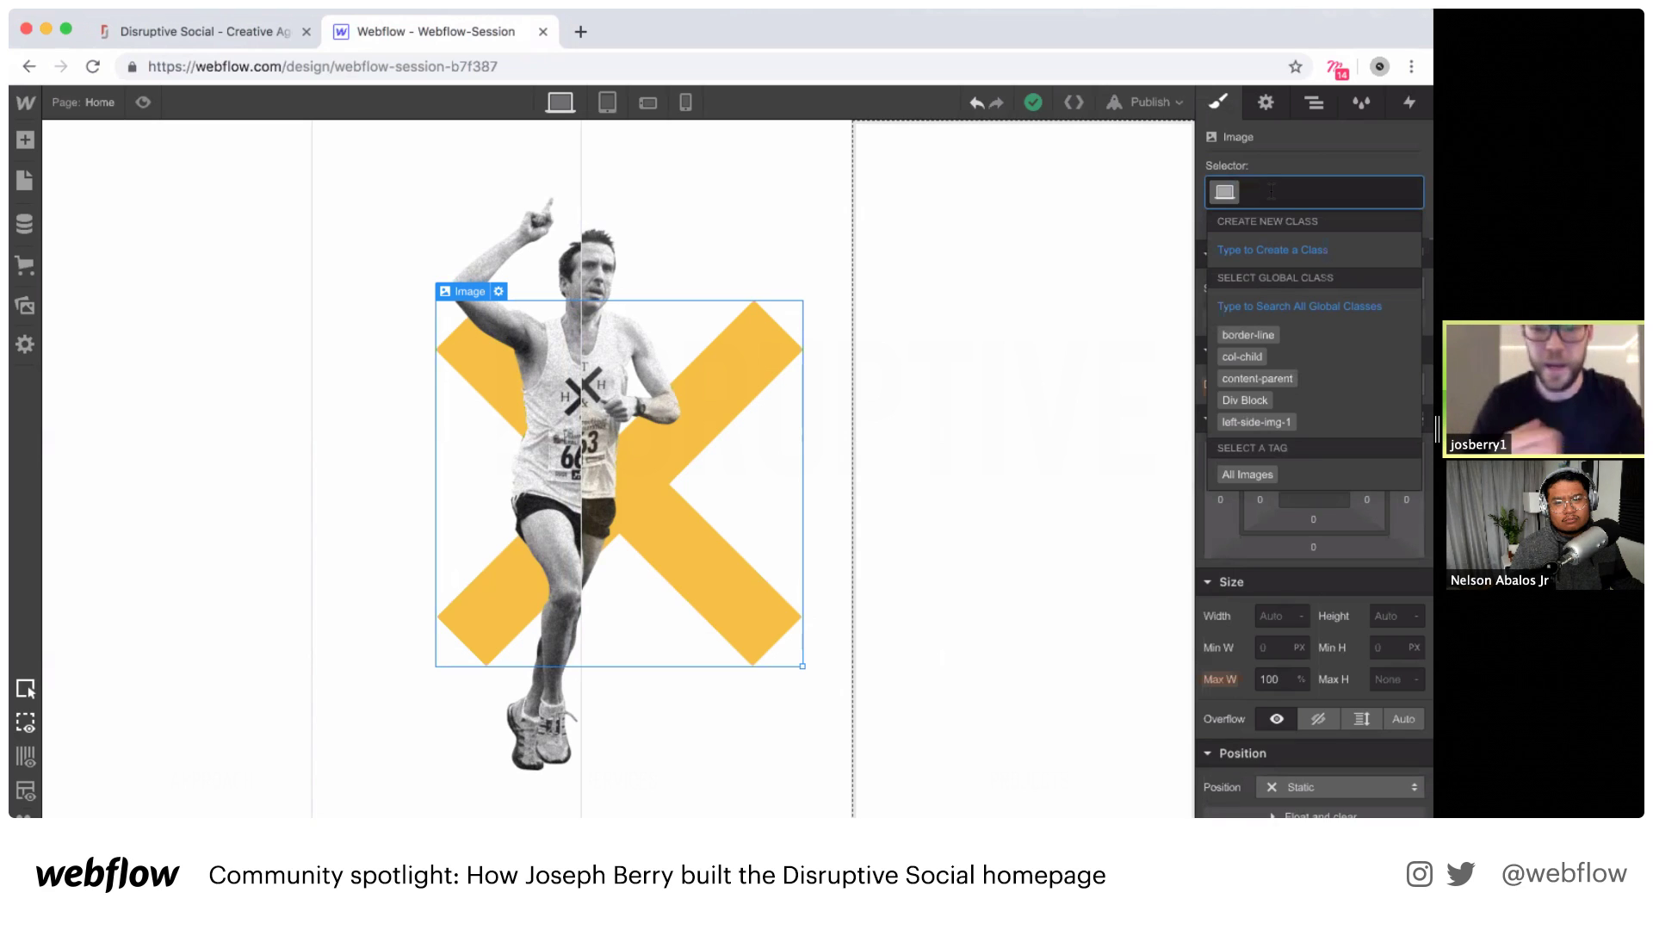
pyautogui.write('img-x')
pyautogui.press('Return')
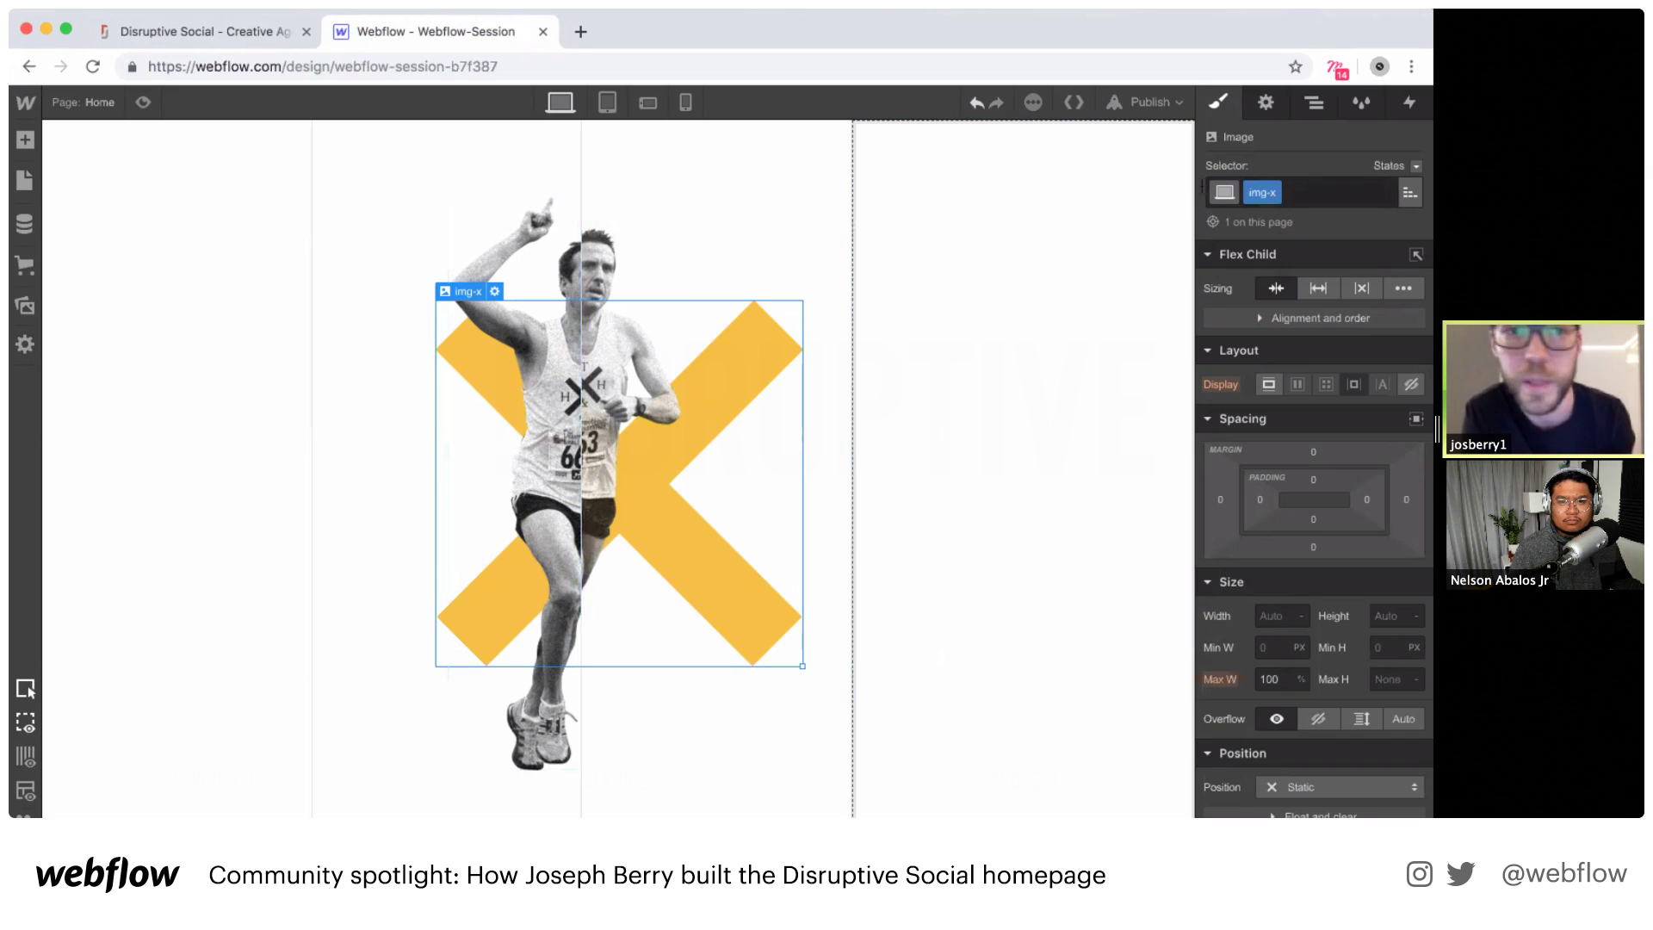
# Step: Add an HTML Embed element to the body directly above content-parent
pyautogui.click(1313, 103)
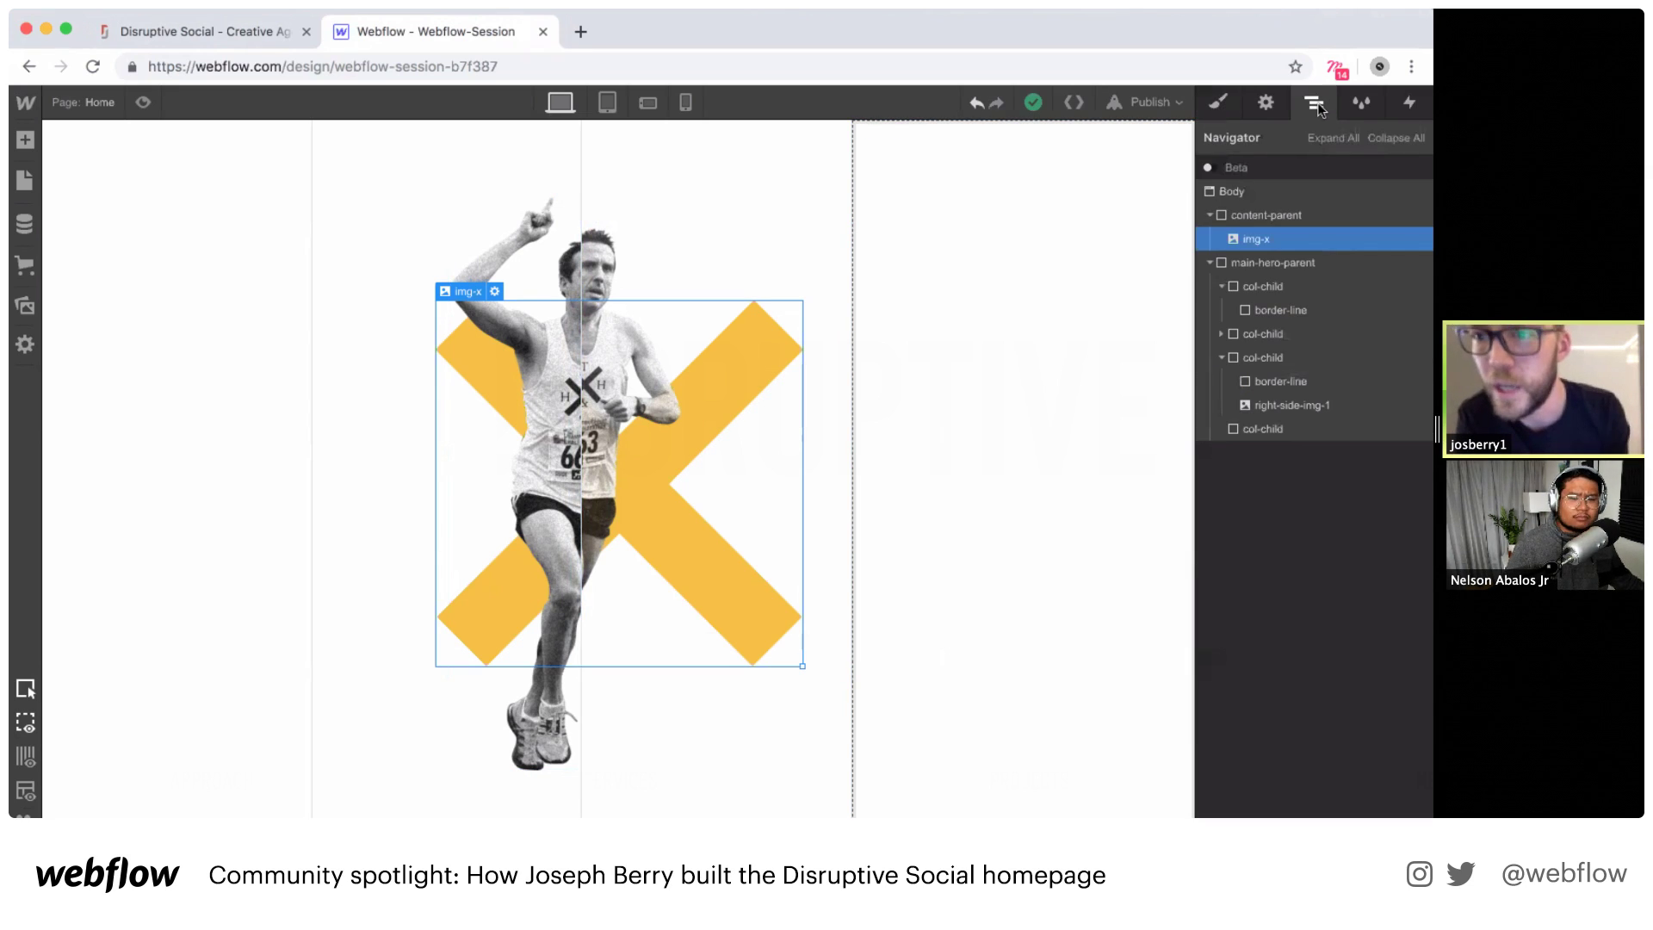
pyautogui.click(25, 140)
pyautogui.scroll(-10, 216, 585)
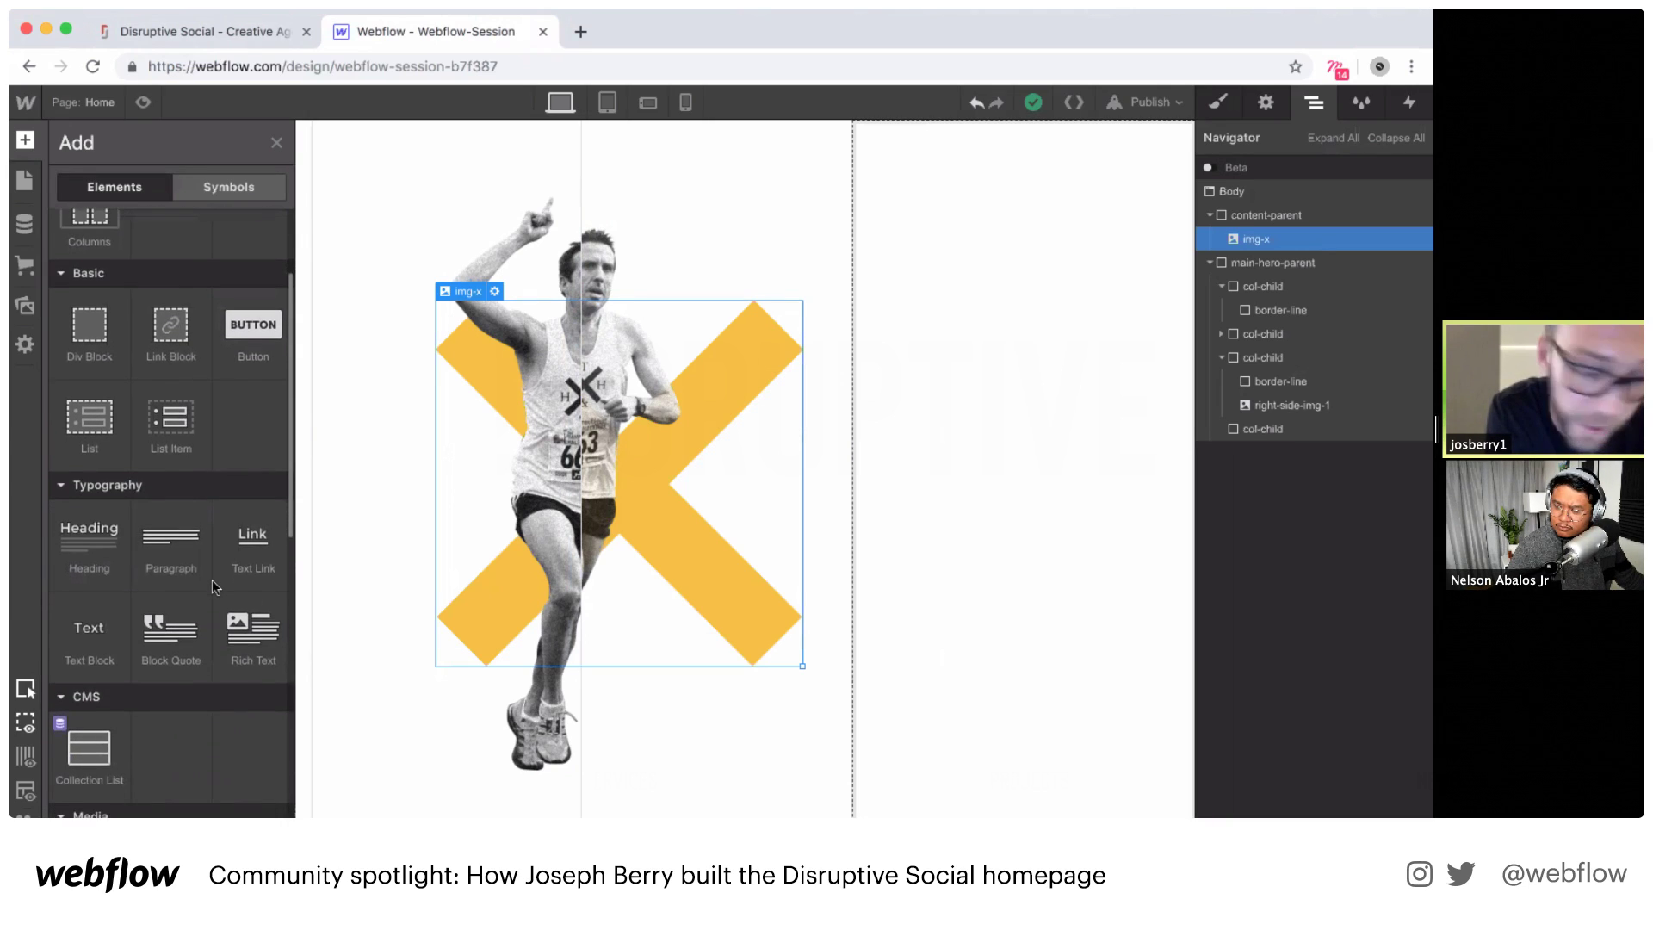
pyautogui.scroll(-5, 212, 580)
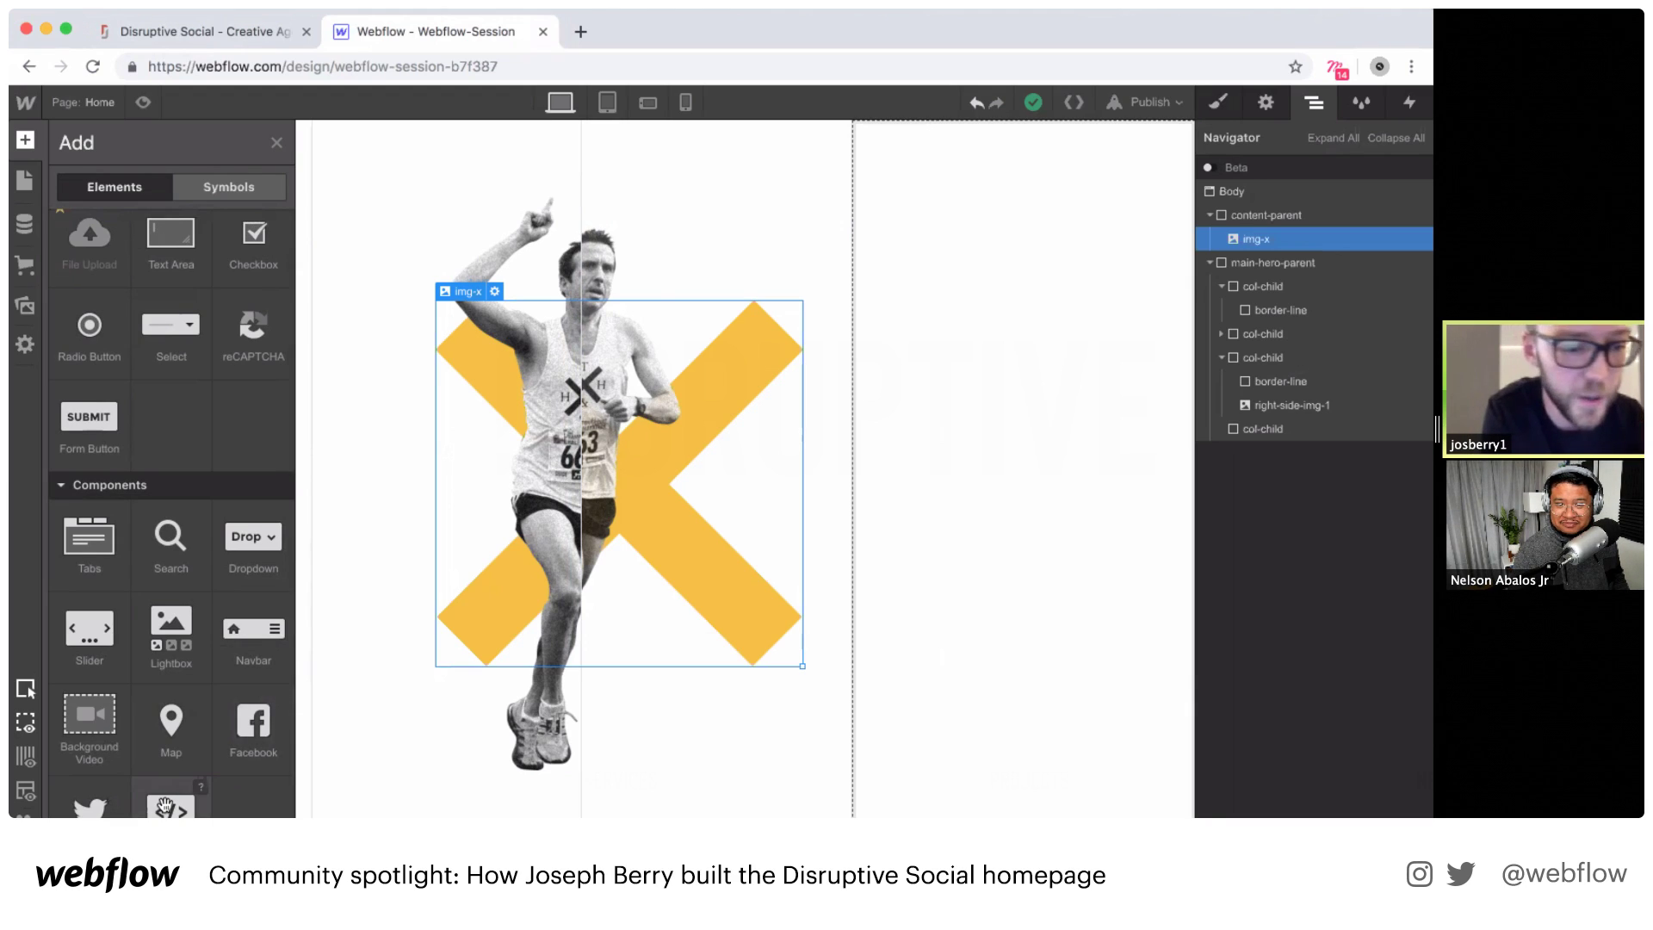
pyautogui.moveTo(164, 805); pyautogui.dragTo(1250, 211)
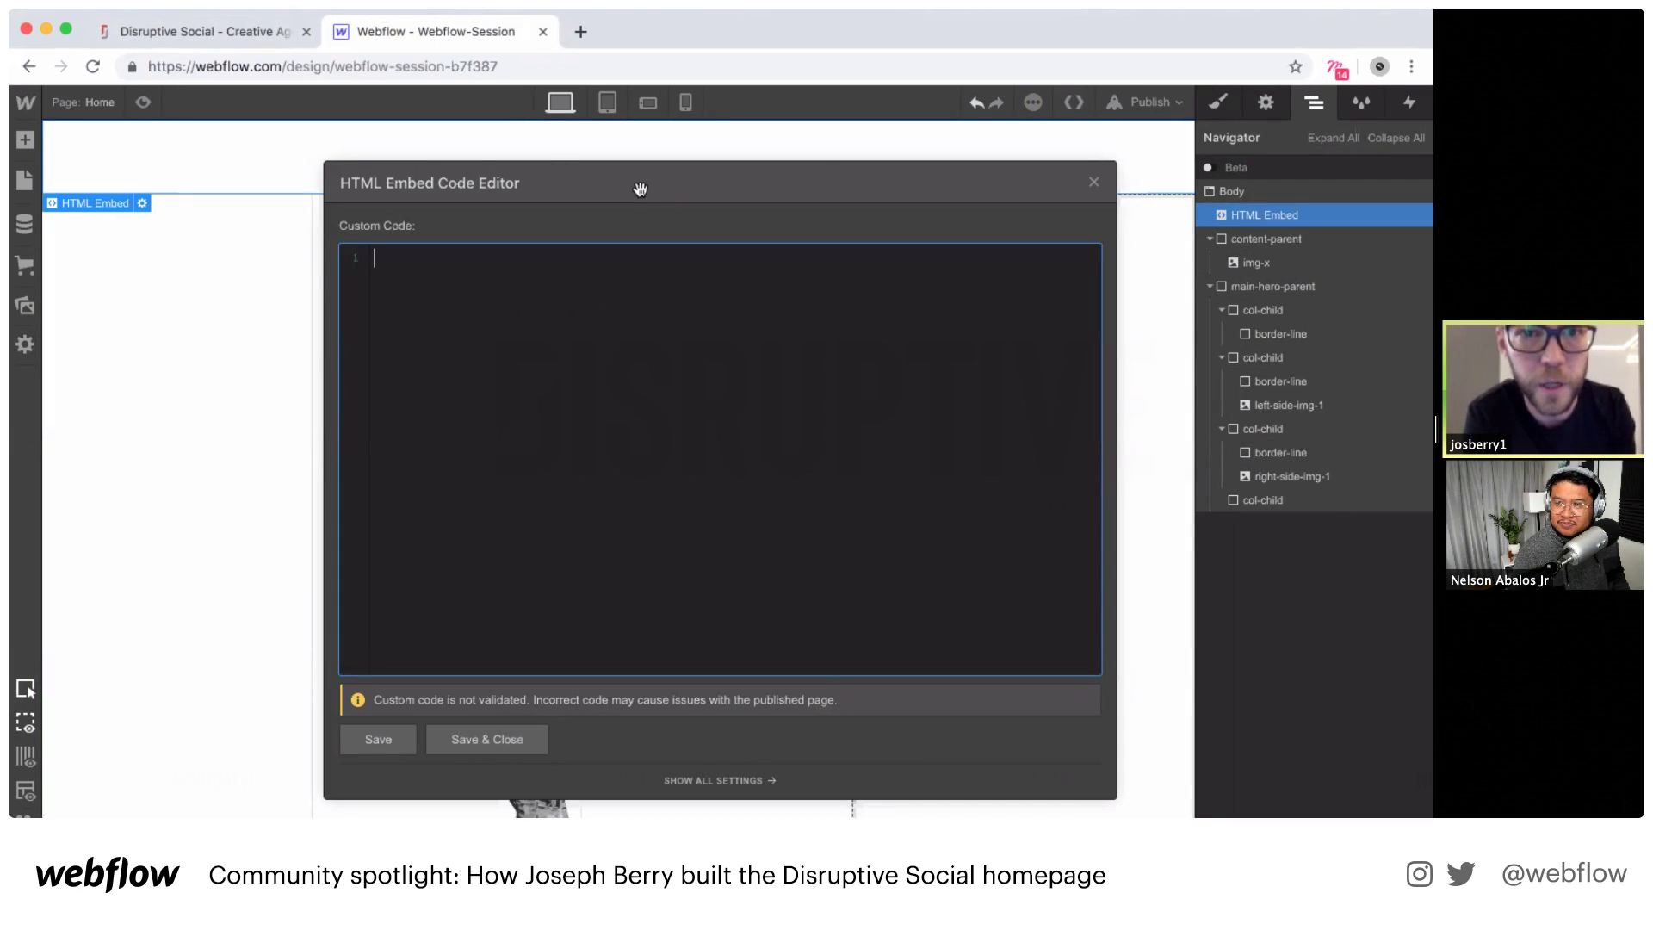
# Step: Reposition the embed code editor and copy the .img-left-1 and .img-right-1 multiply blend-mode rules from the untitled text document
pyautogui.moveTo(638, 184); pyautogui.dragTo(1064, 187)
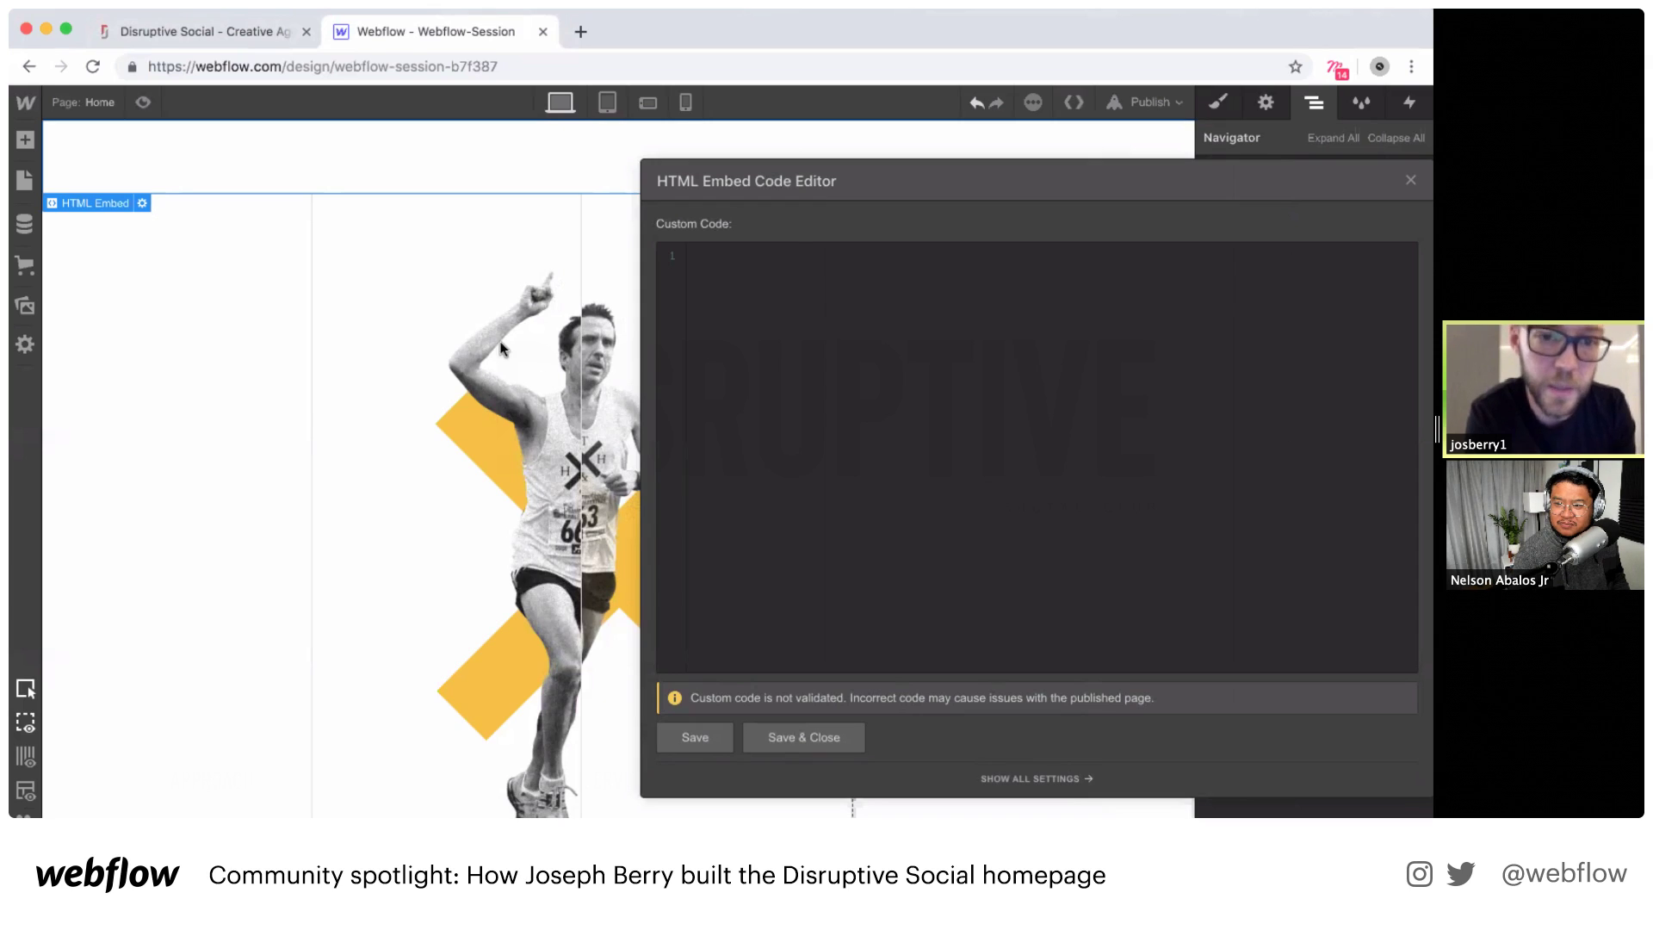
pyautogui.moveTo(919, 184); pyautogui.dragTo(1033, 258)
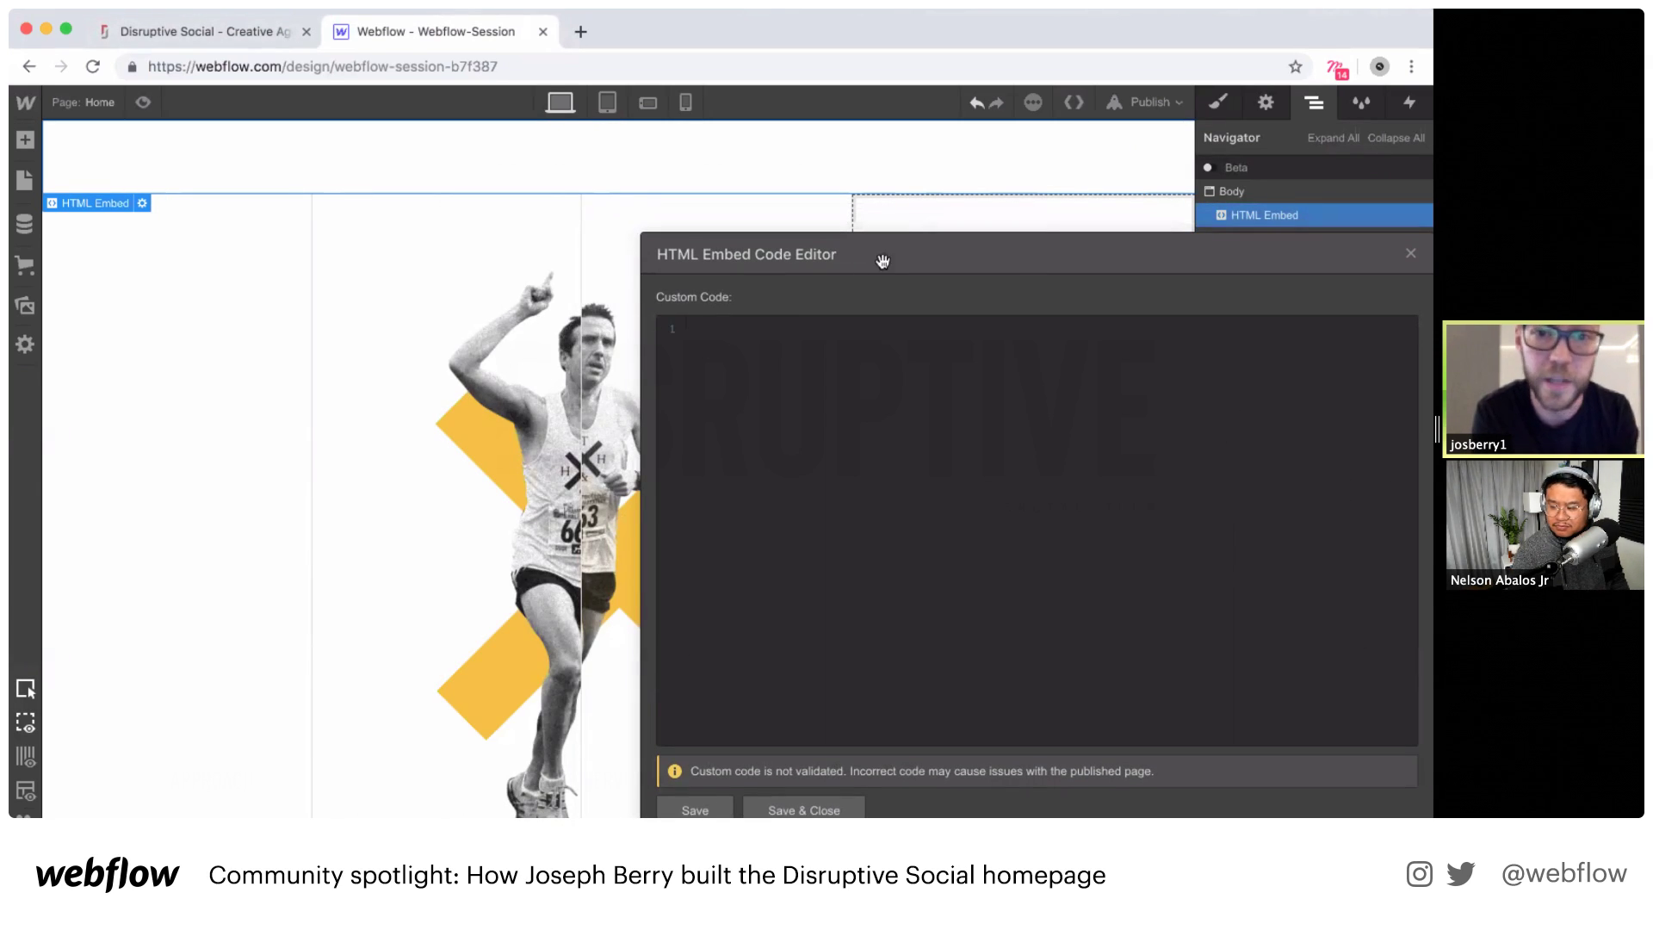
pyautogui.moveTo(892, 258); pyautogui.dragTo(515, 219)
pyautogui.hotkey('ctrl', 'Up')
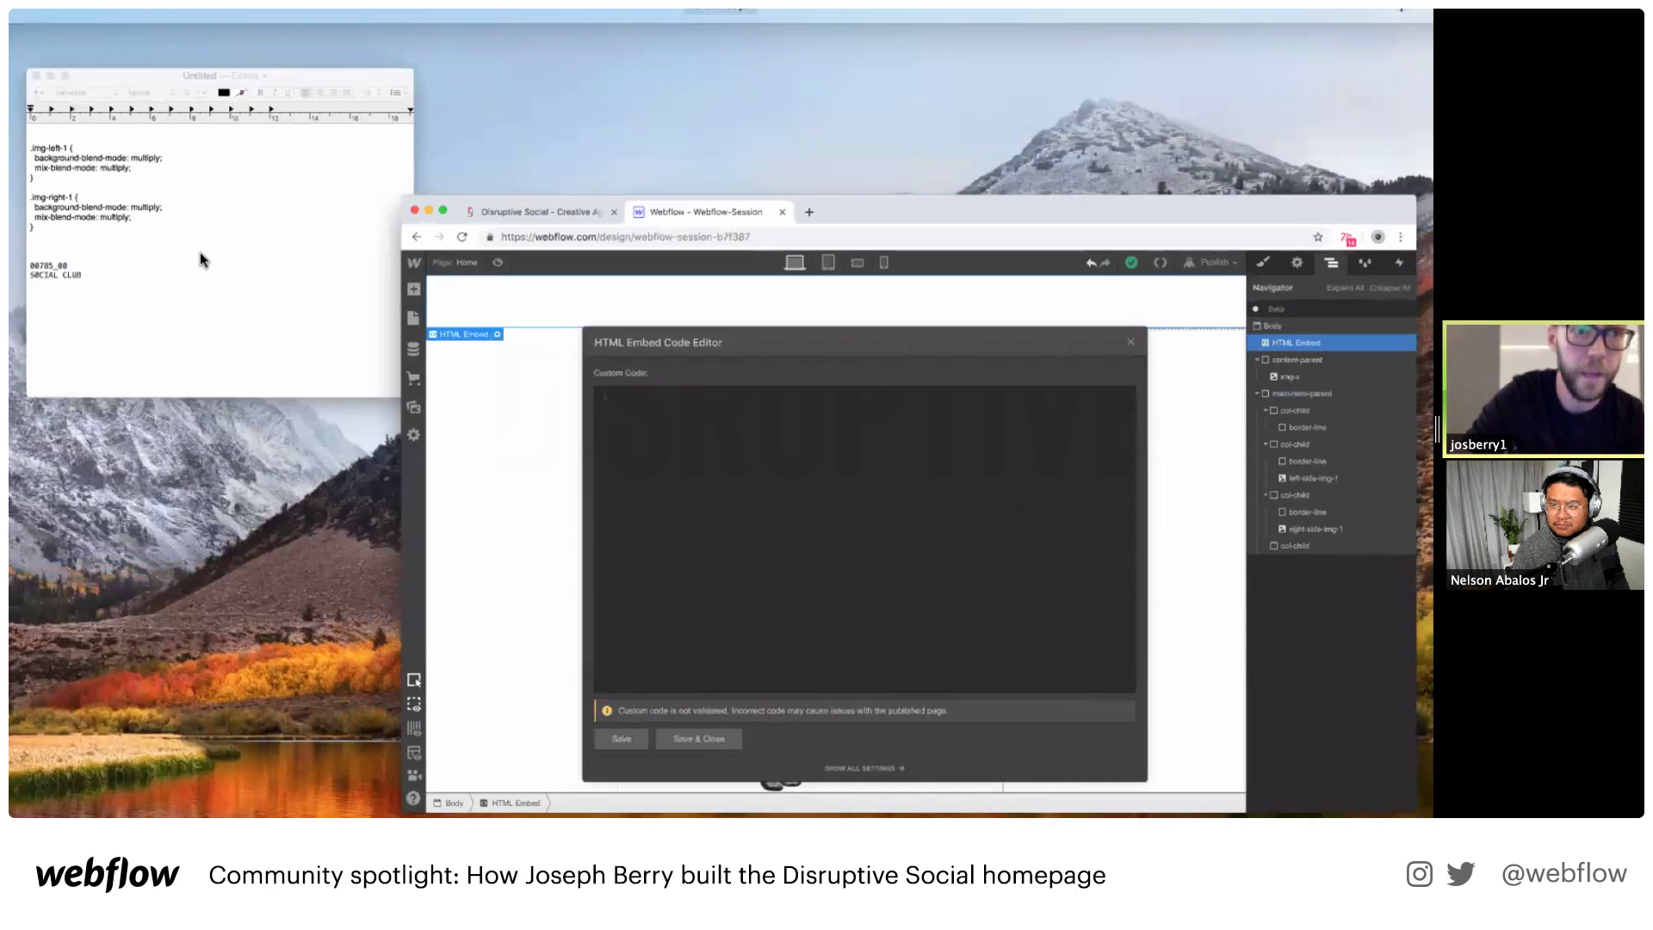
pyautogui.click(200, 251)
pyautogui.moveTo(79, 414); pyautogui.dragTo(52, 298)
pyautogui.press('super+c')
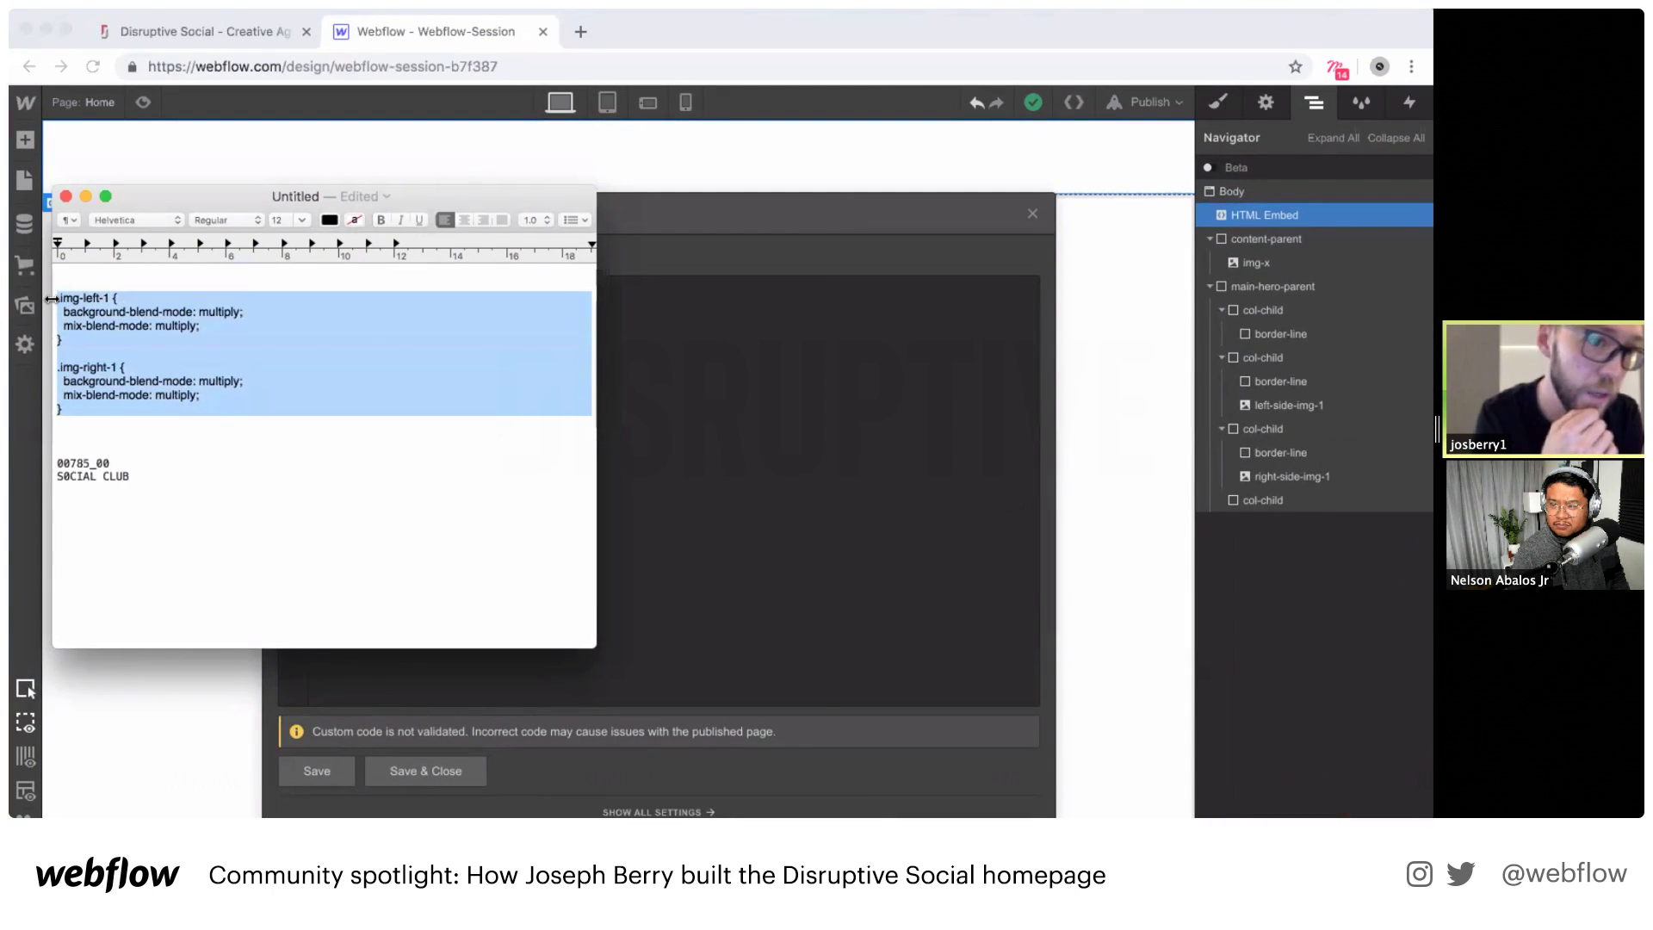
# Step: Return to the HTML embed code and write an opening <style> tag and a closing </style> tag on separate lines
pyautogui.click(683, 375)
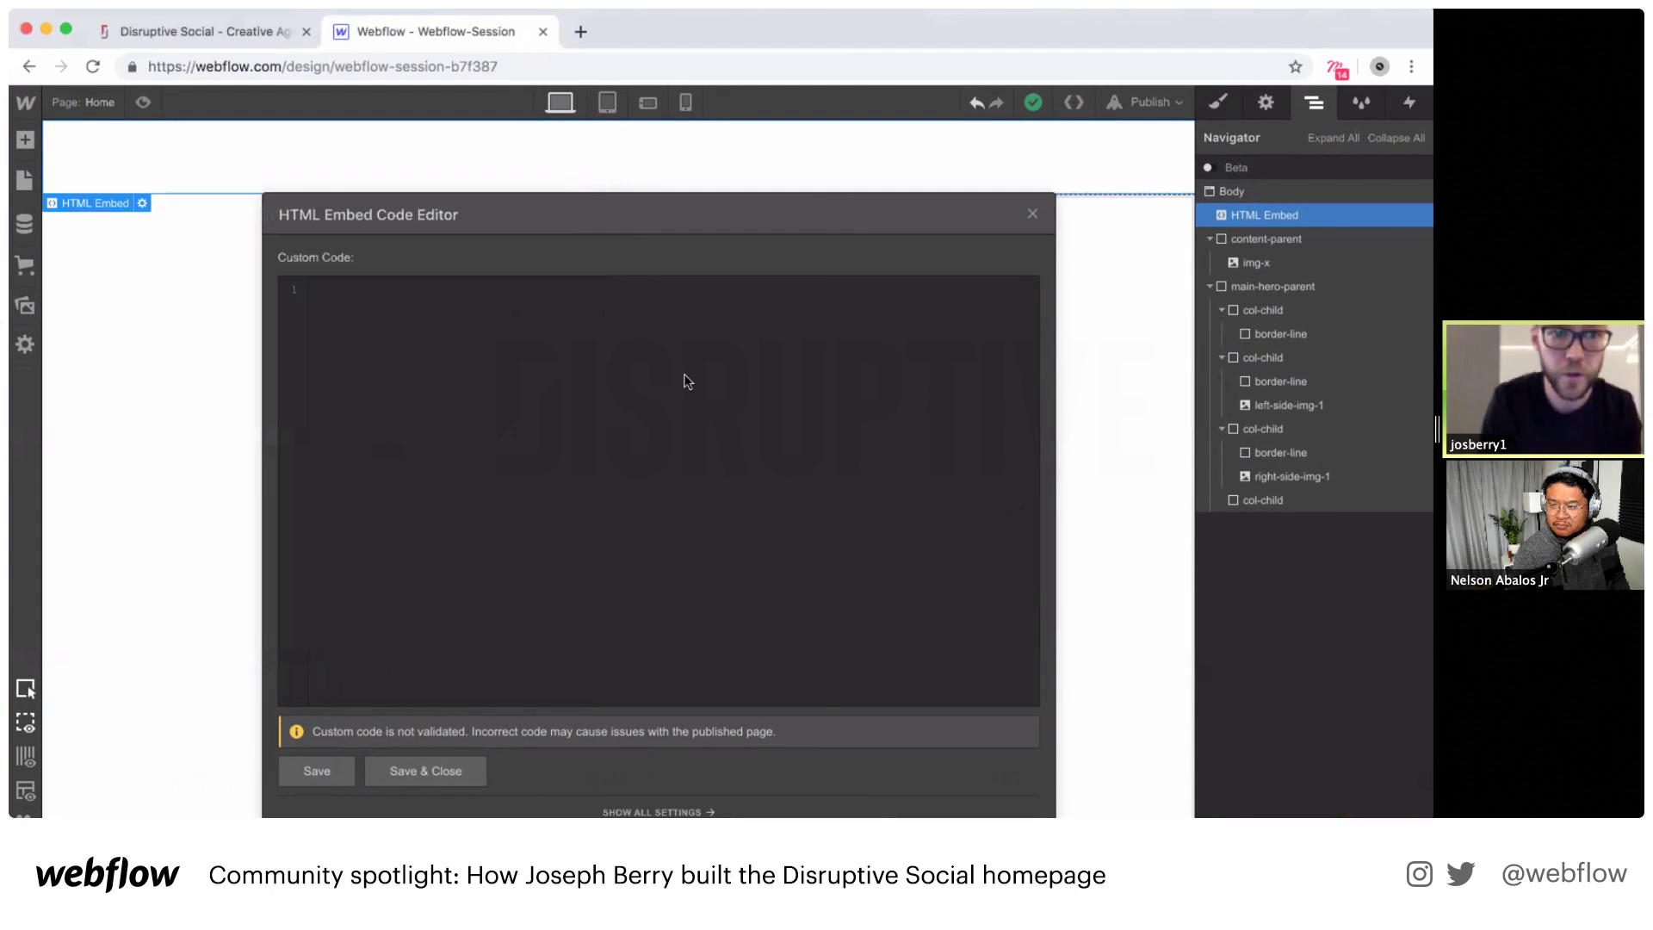
pyautogui.click(575, 324)
pyautogui.write('<style>')
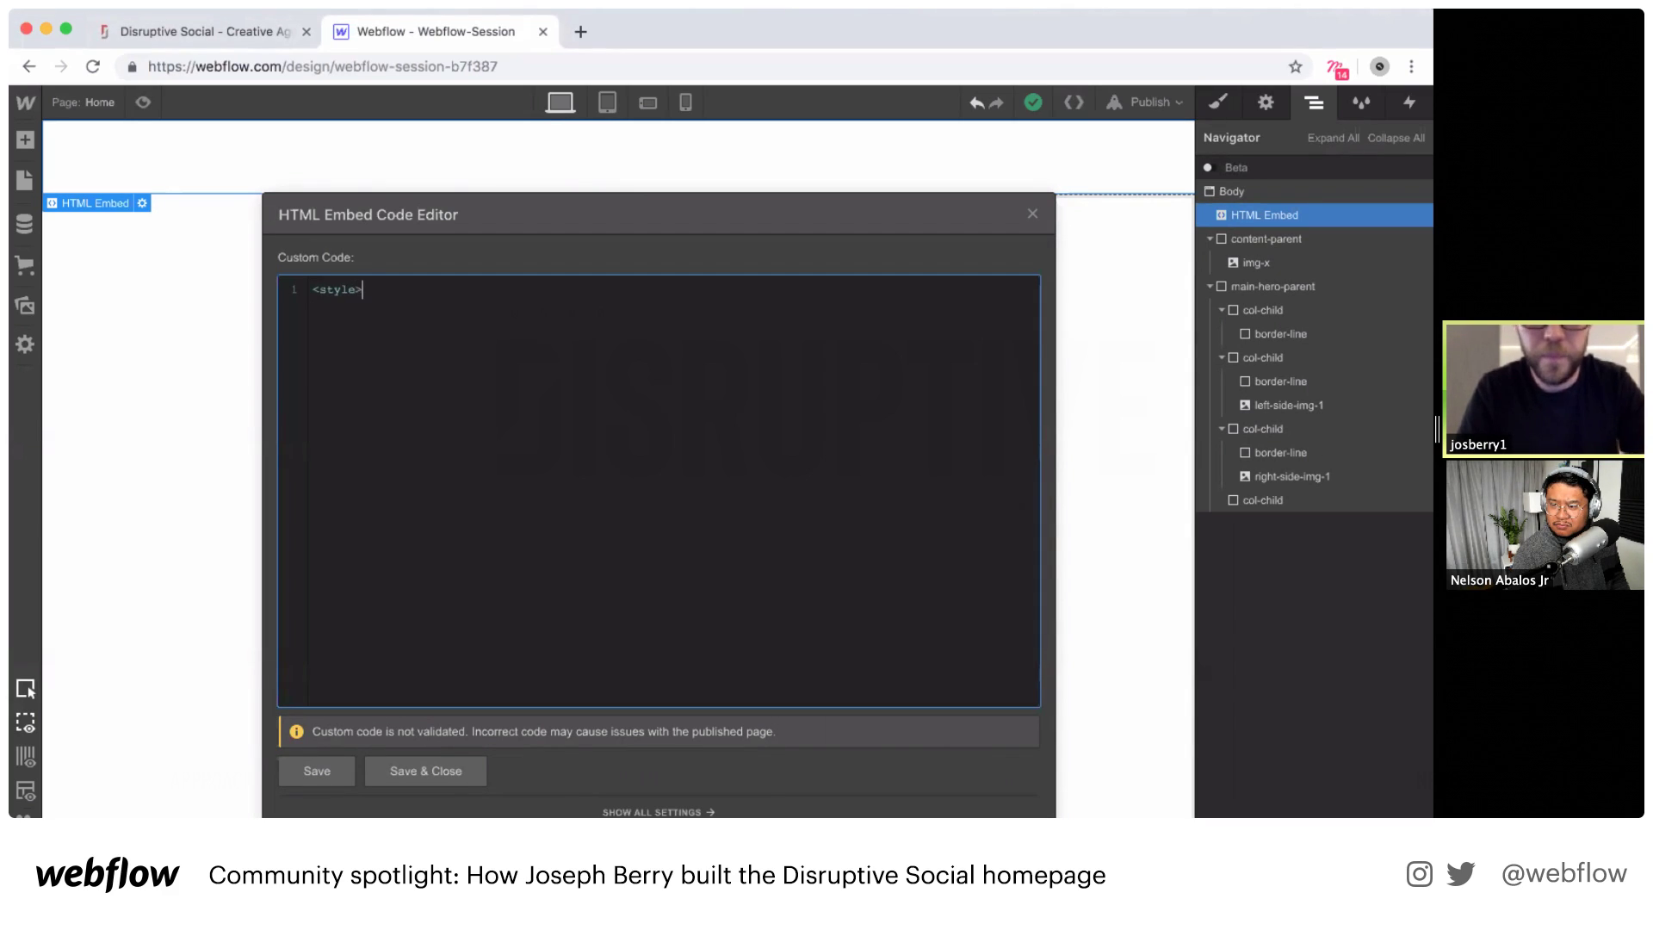
pyautogui.press('Return')
pyautogui.write('</s')
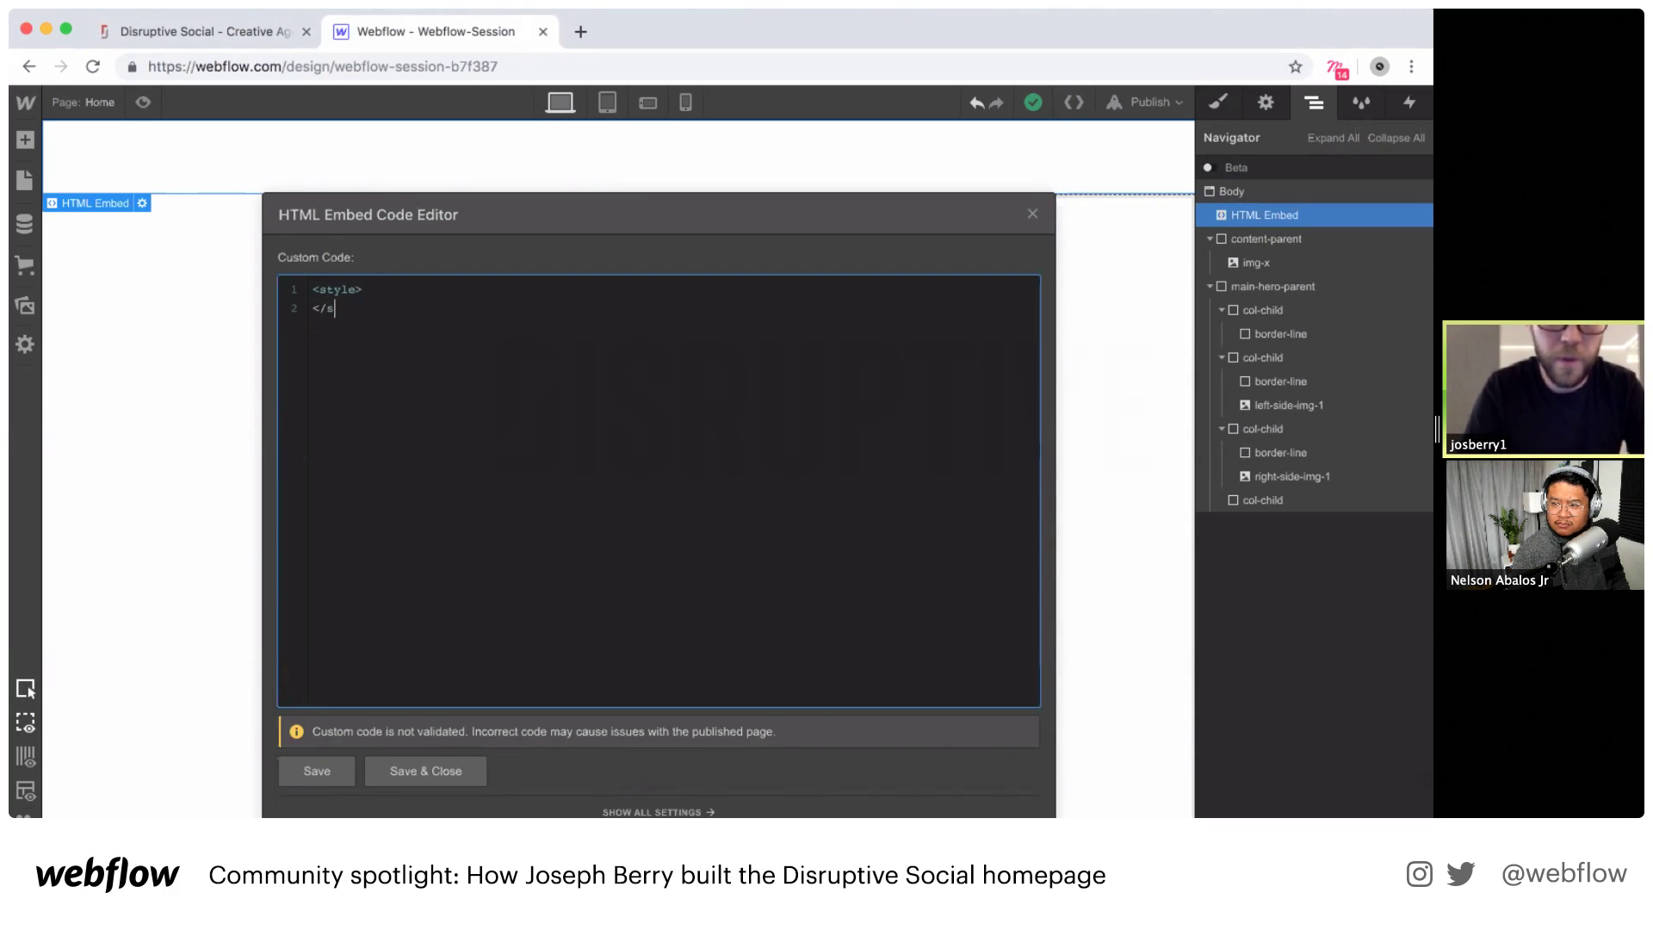
pyautogui.write('tyle>')
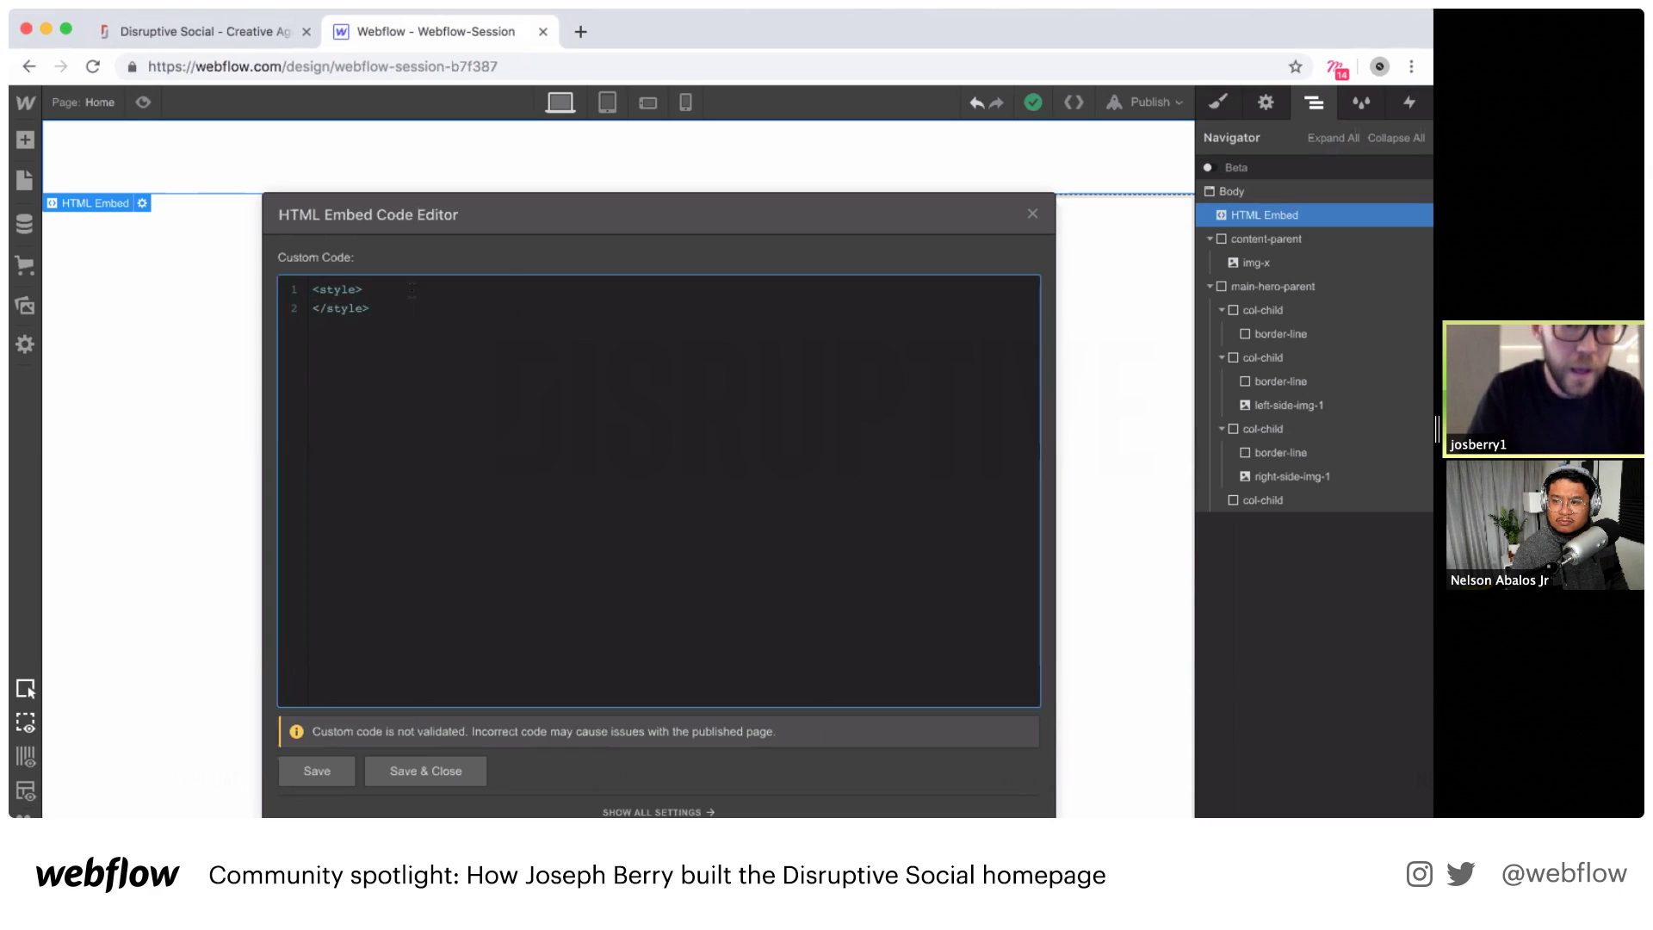
# Step: Paste the copied blend-mode CSS rules between the two style tags
pyautogui.click(412, 291)
pyautogui.press('Return')
pyautogui.press('super+v')
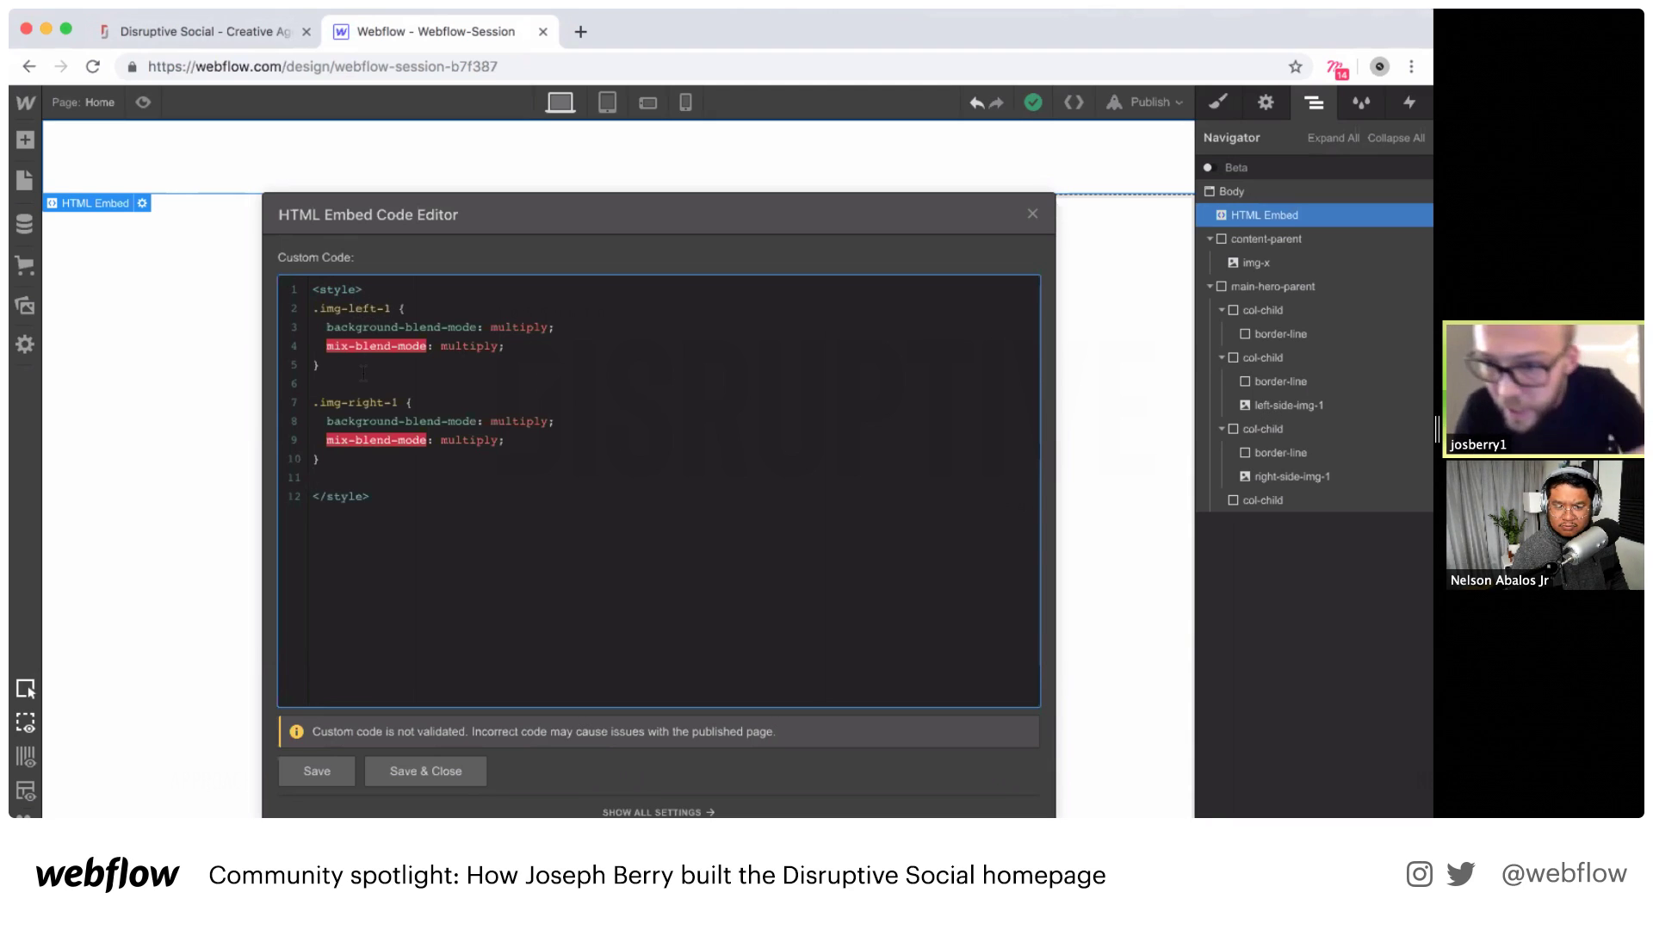
pyautogui.press('BackSpace')
pyautogui.press('BackSpace')
pyautogui.press('BackSpace')
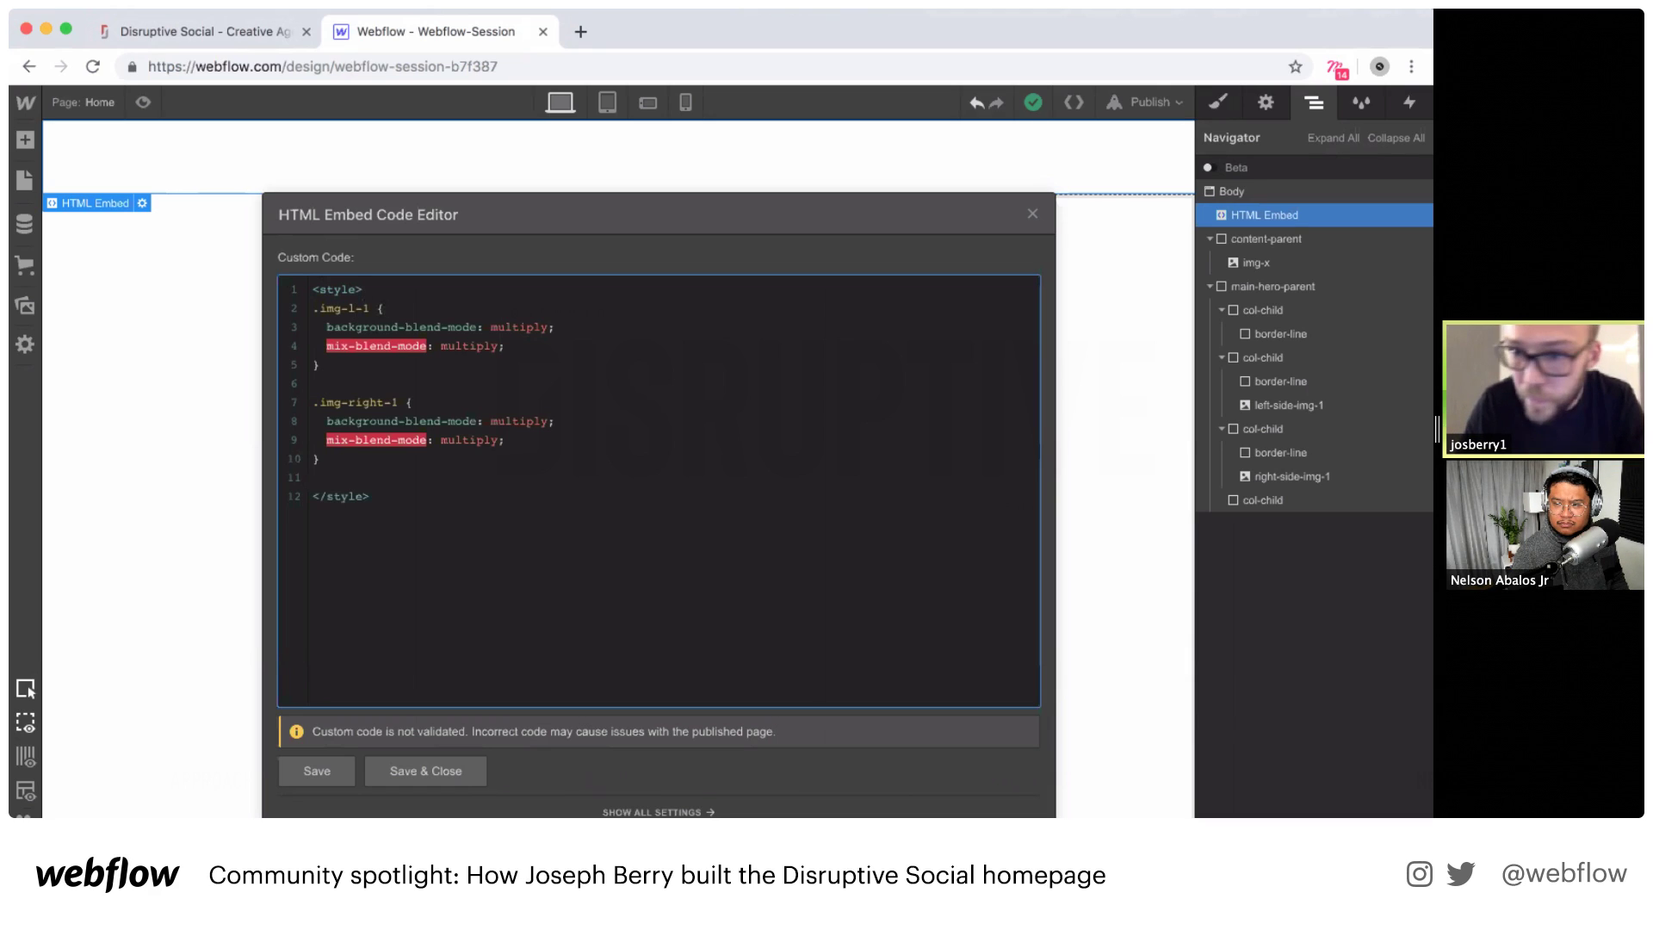
pyautogui.press('BackSpace')
pyautogui.write('side')
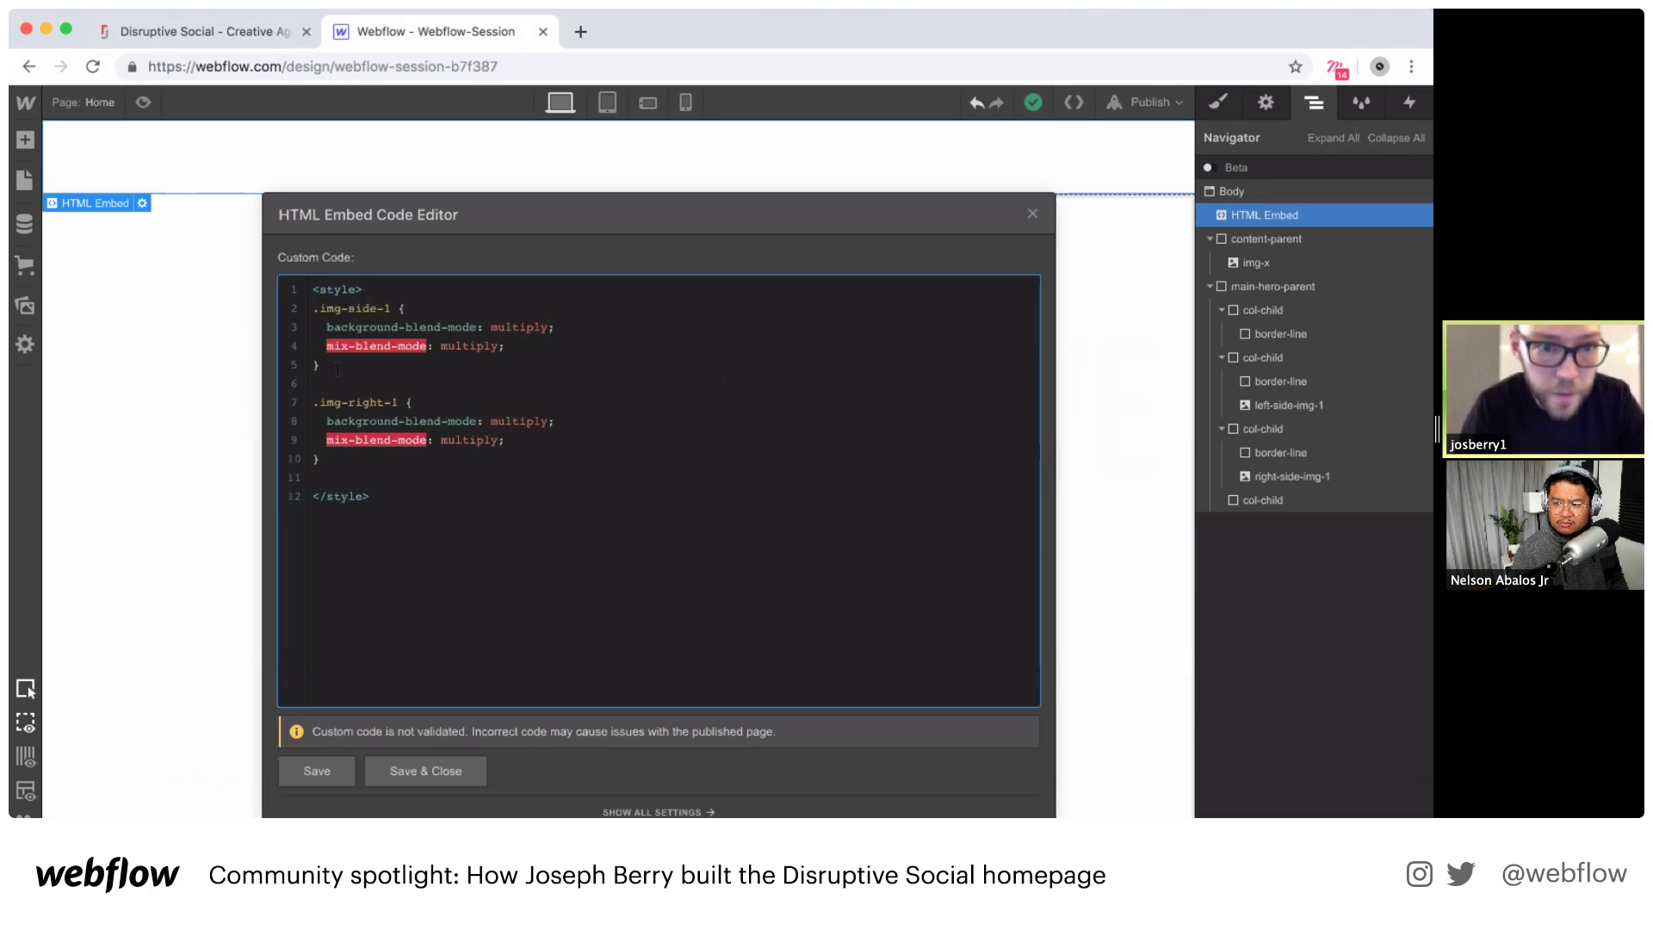
# Step: Rename the first CSS selector in the embed code to .left-side-img-1
pyautogui.press('BackSpace')
pyautogui.press('BackSpace')
pyautogui.press('BackSpace')
pyautogui.press('BackSpace')
pyautogui.press('BackSpace')
pyautogui.press('BackSpace')
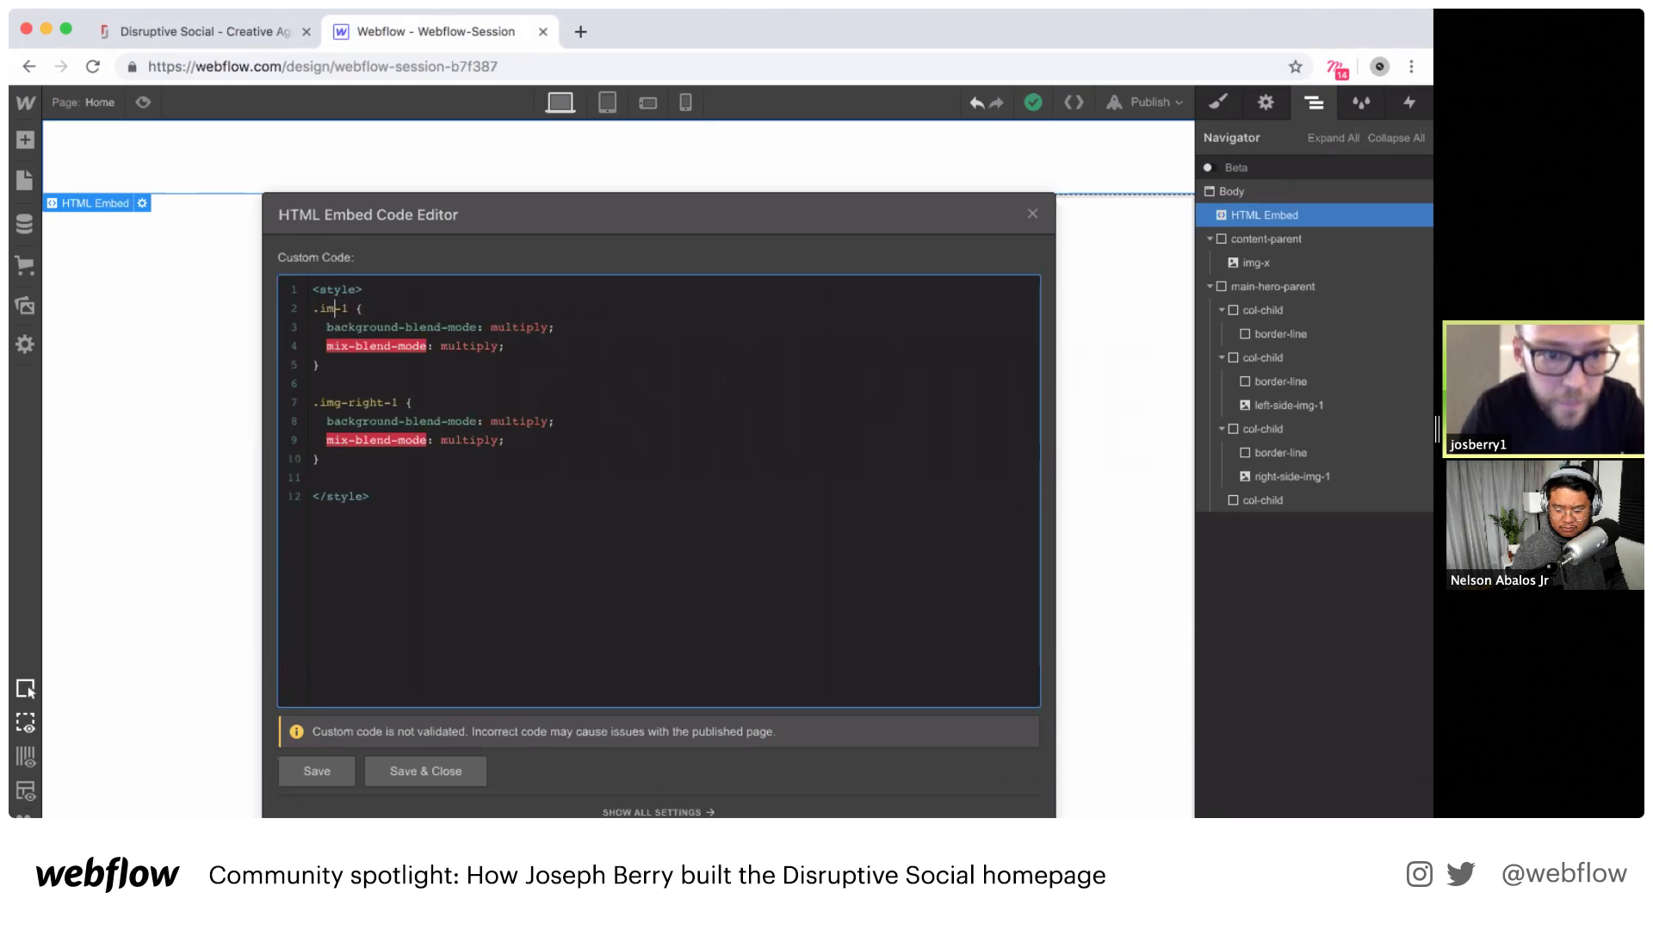
pyautogui.press('BackSpace')
pyautogui.press('BackSpace')
pyautogui.write('left')
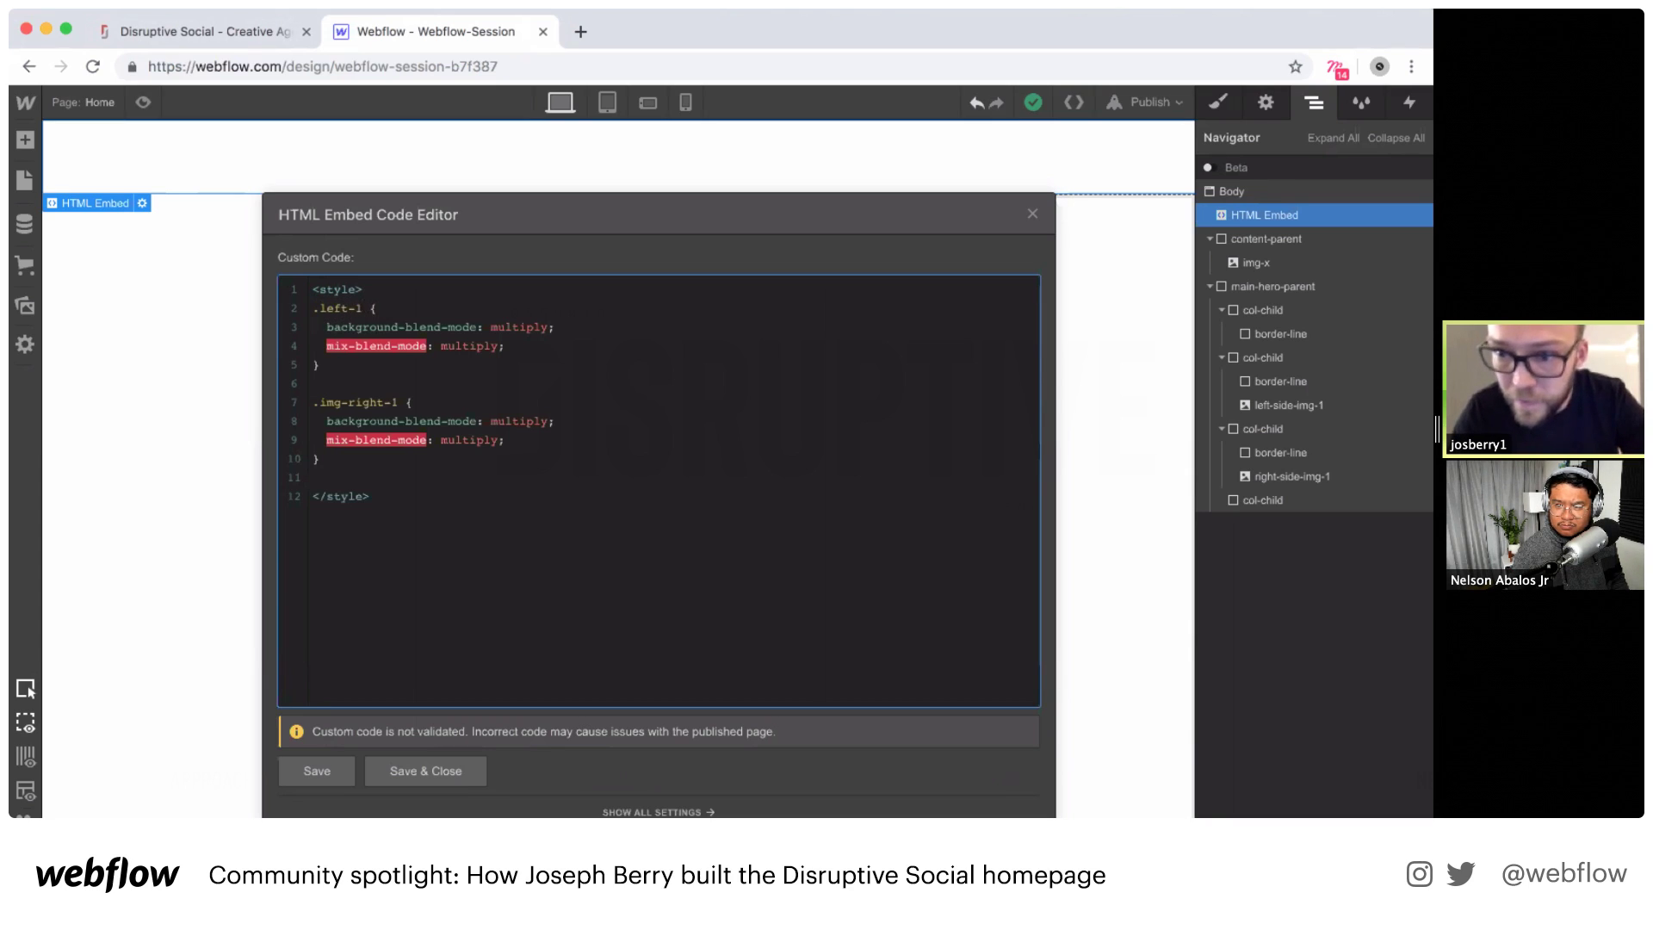
pyautogui.write('-side')
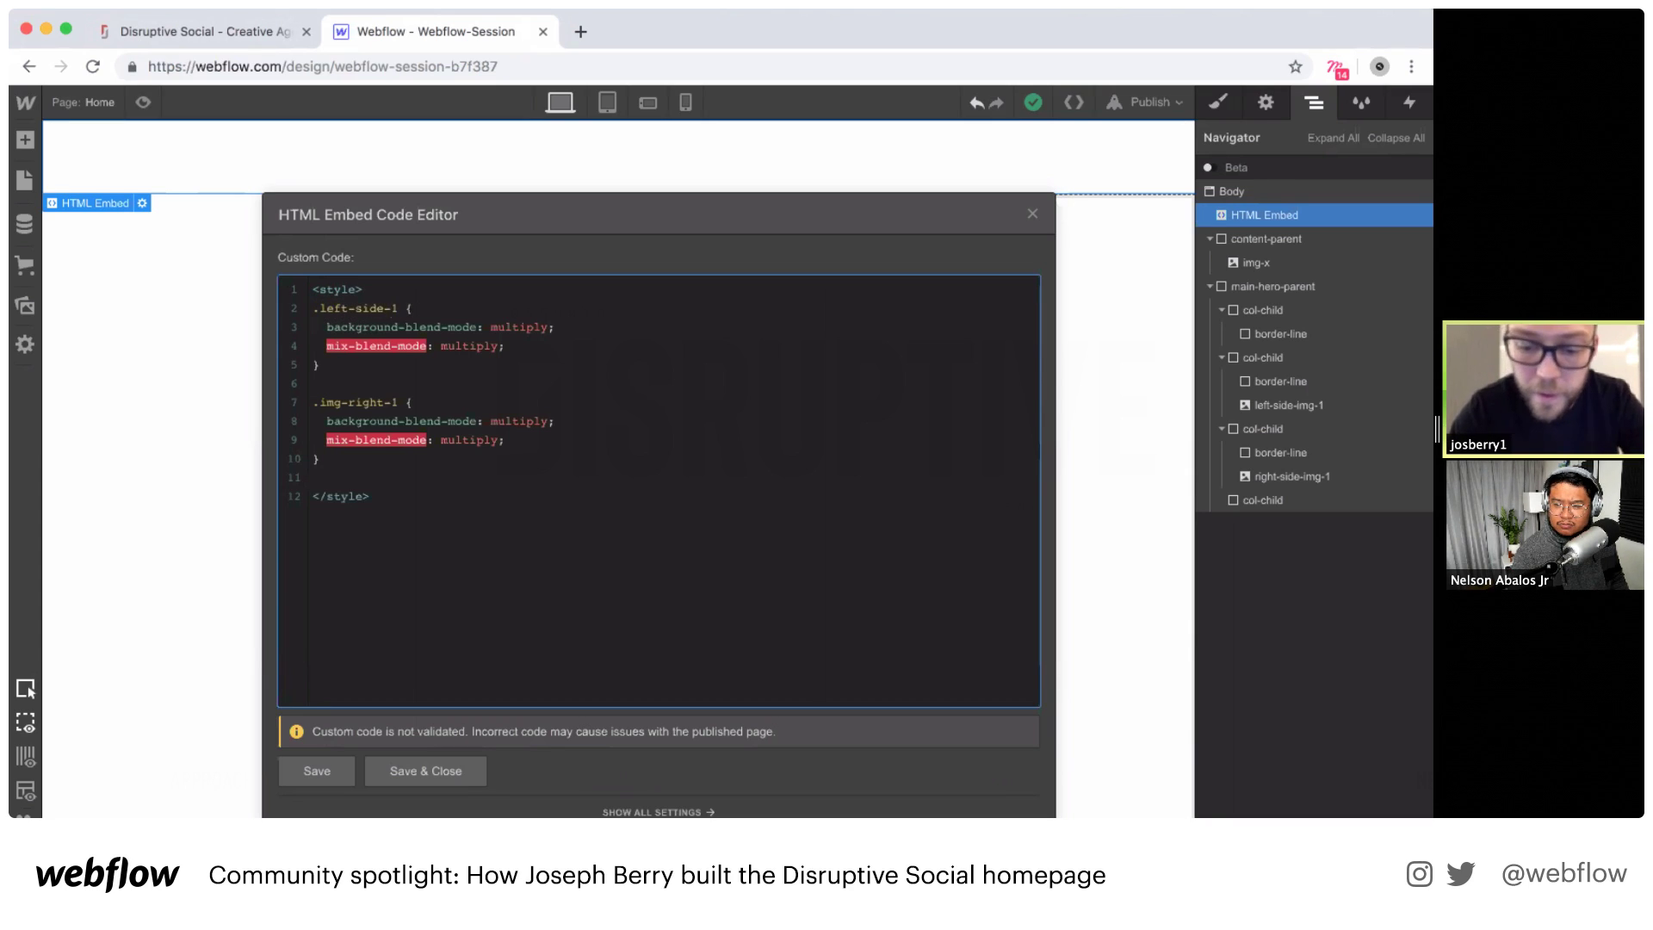
pyautogui.write('-img')
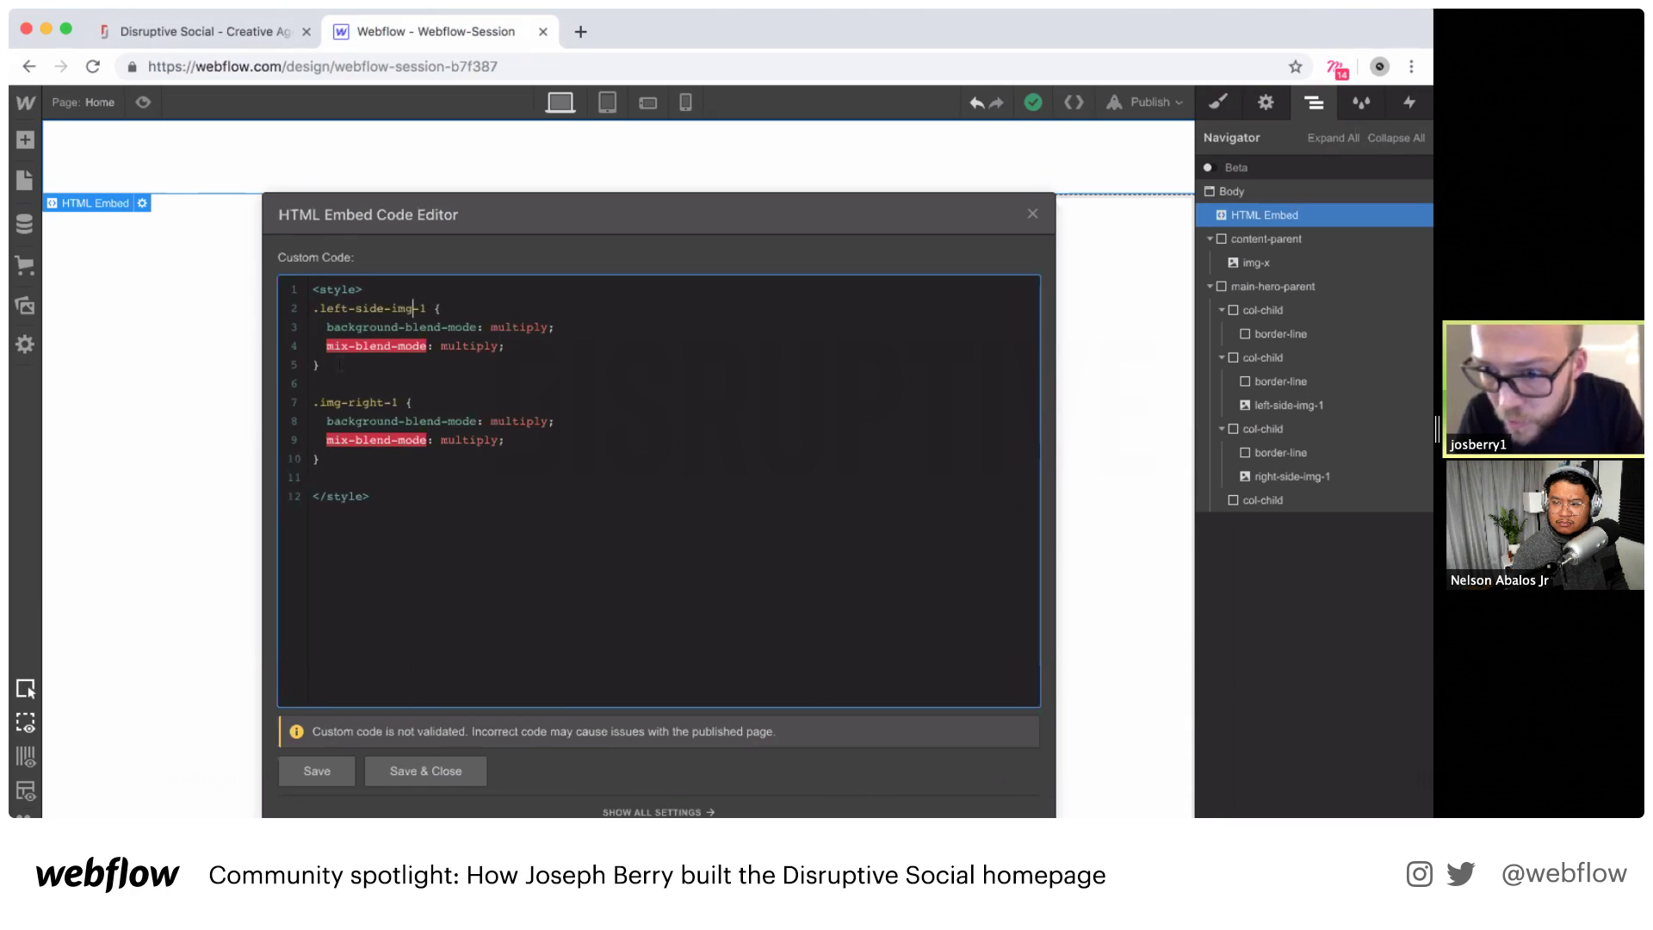
# Step: Rename the second CSS selector to .right-side-img-1, then save and close the embed code
pyautogui.click(398, 402)
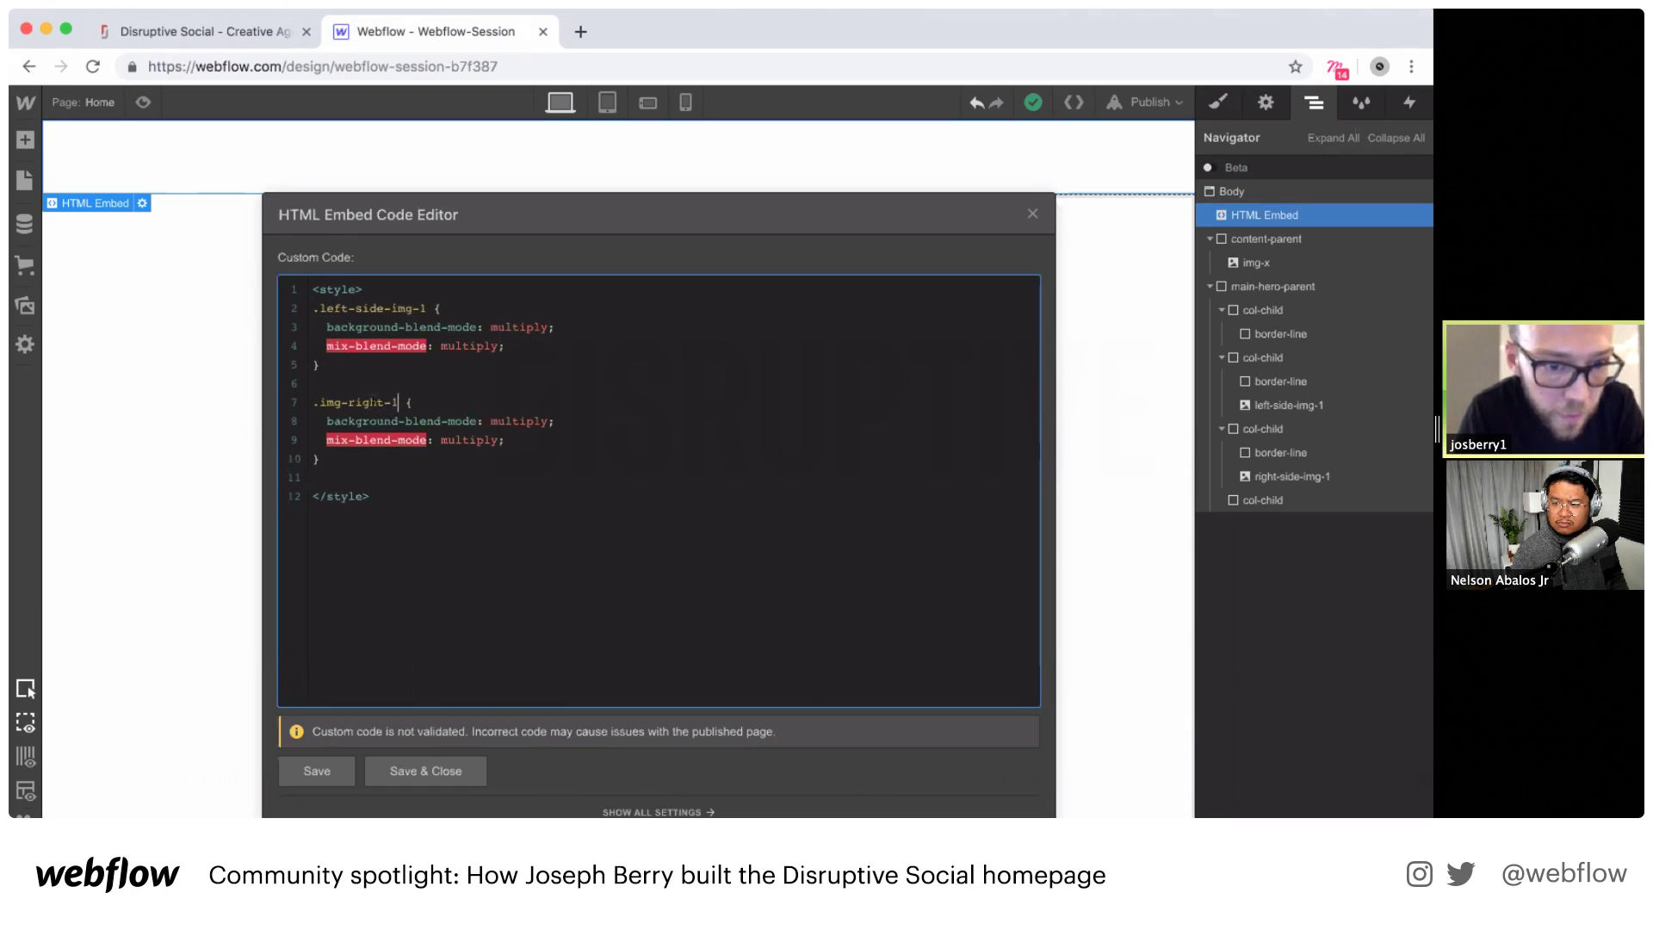
pyautogui.hotkey('alt', 'shift', 'Left')
pyautogui.press('BackSpace')
pyautogui.write('r')
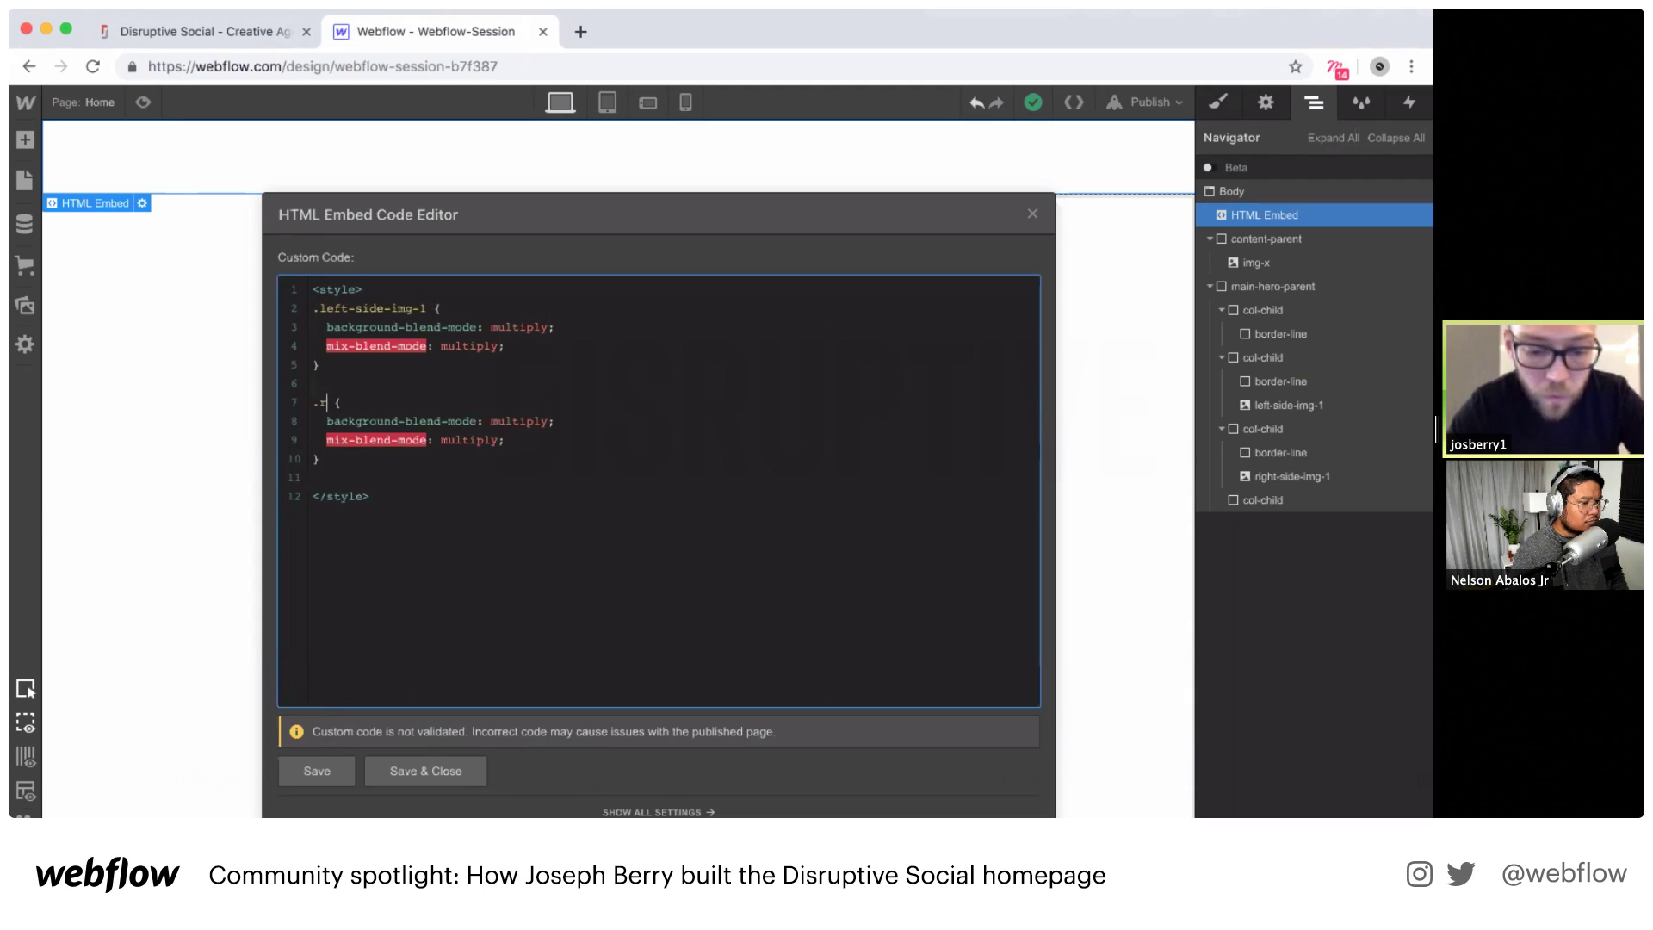
pyautogui.write('ight')
pyautogui.write('-side')
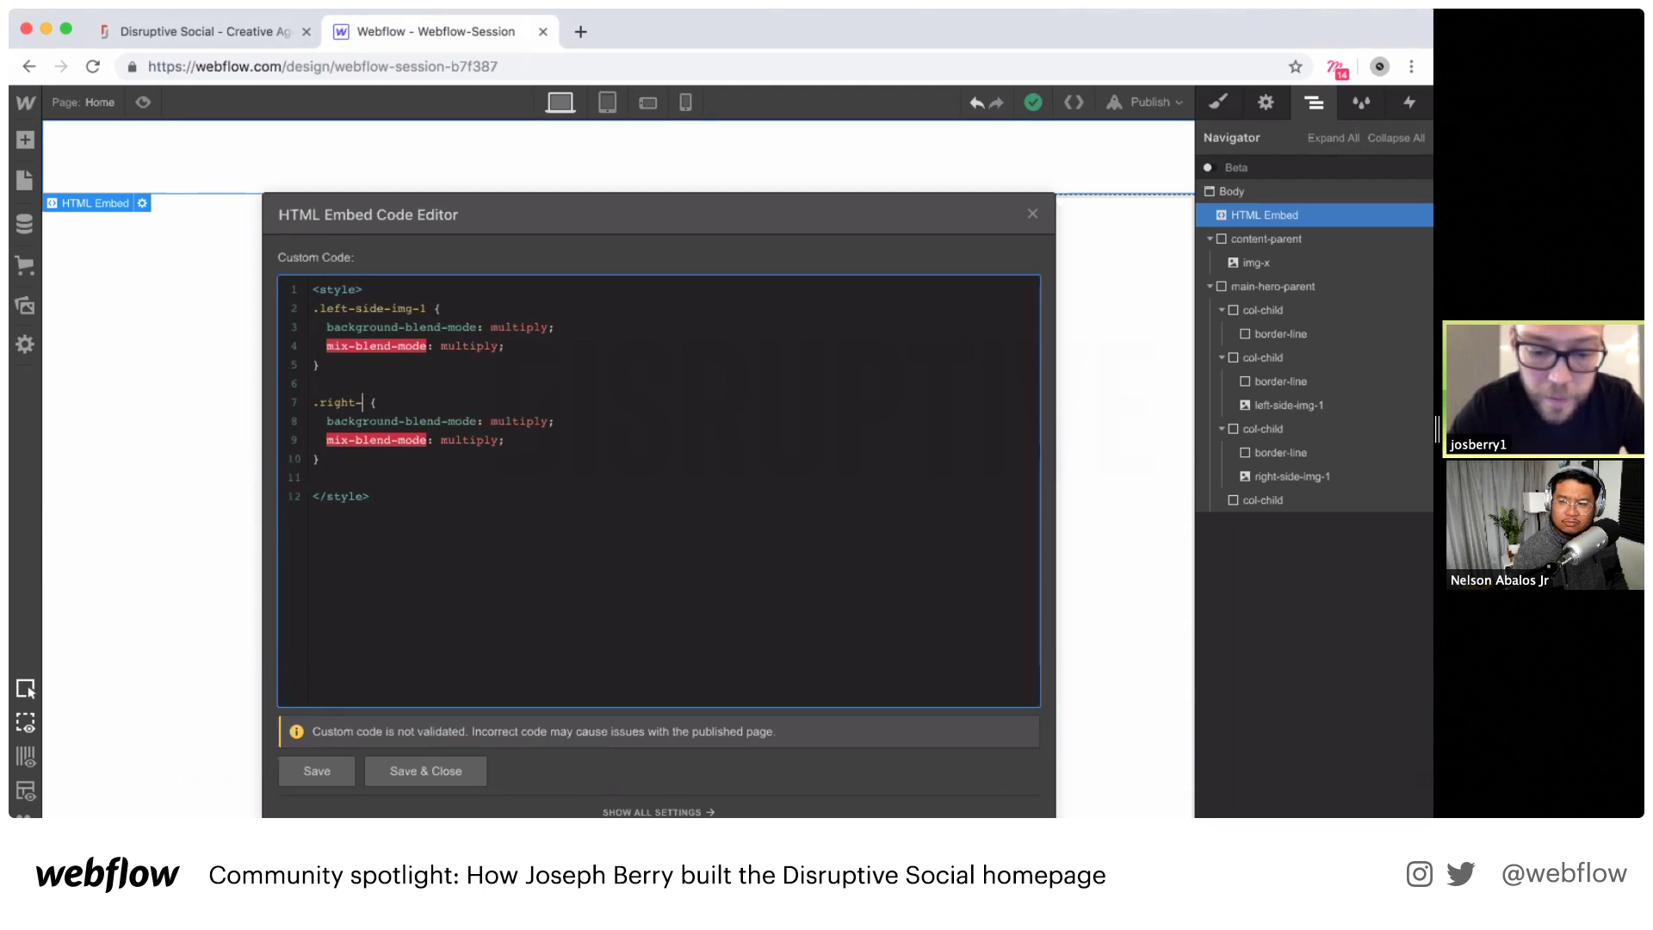
pyautogui.write('-')
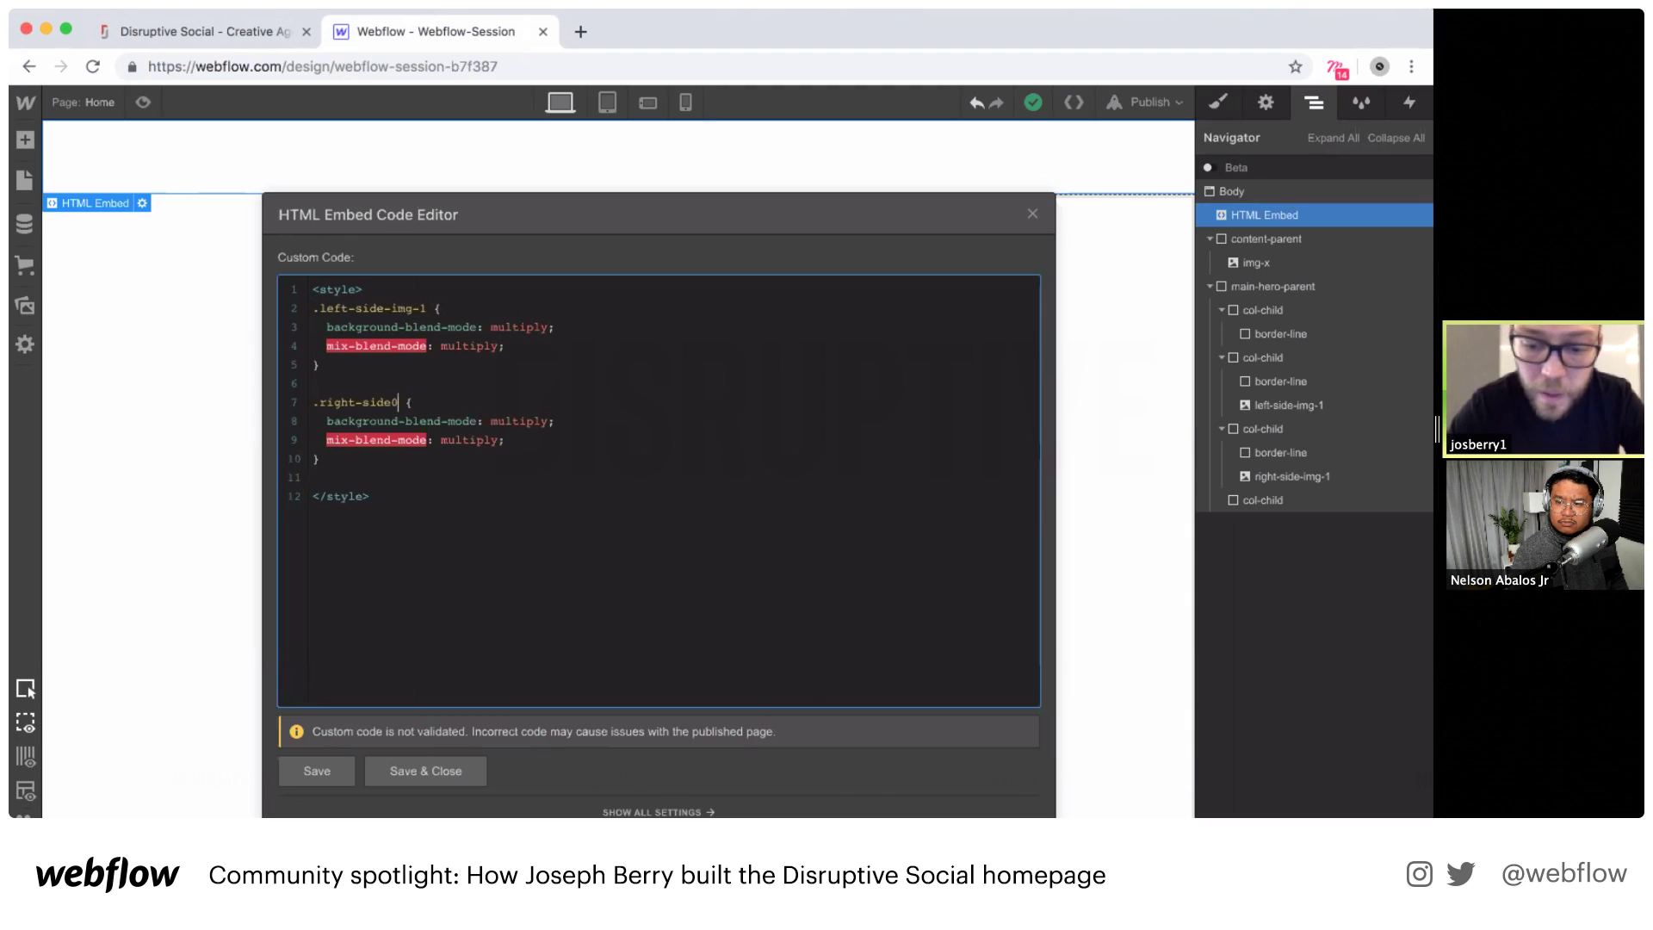
pyautogui.write('img')
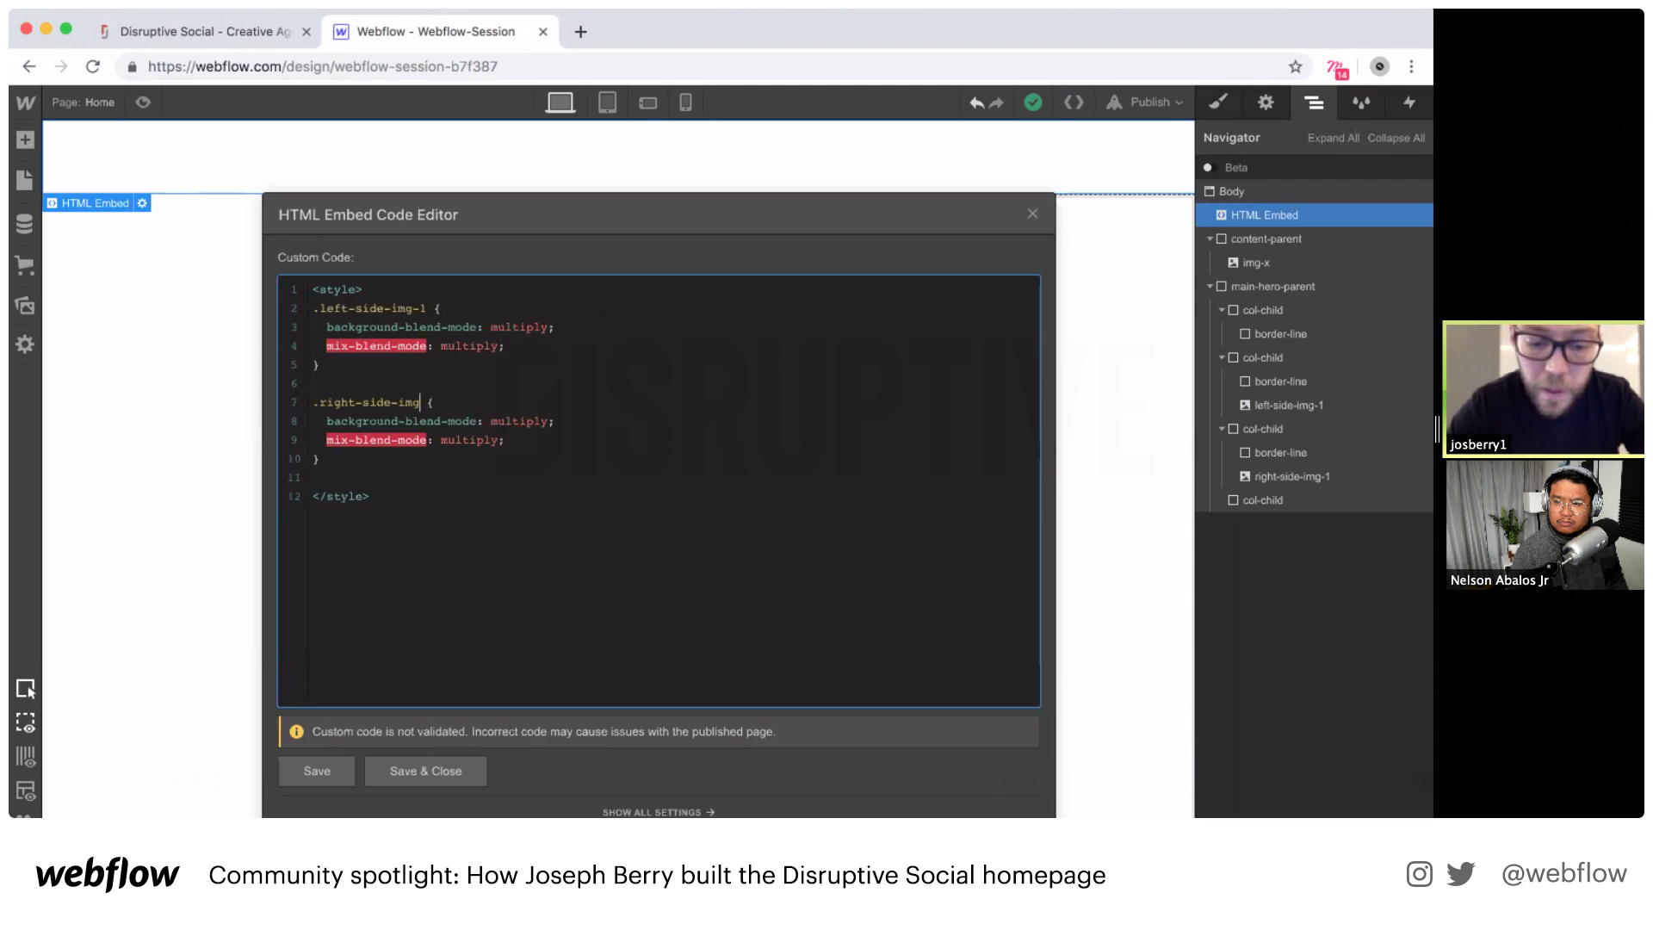
pyautogui.write('-1')
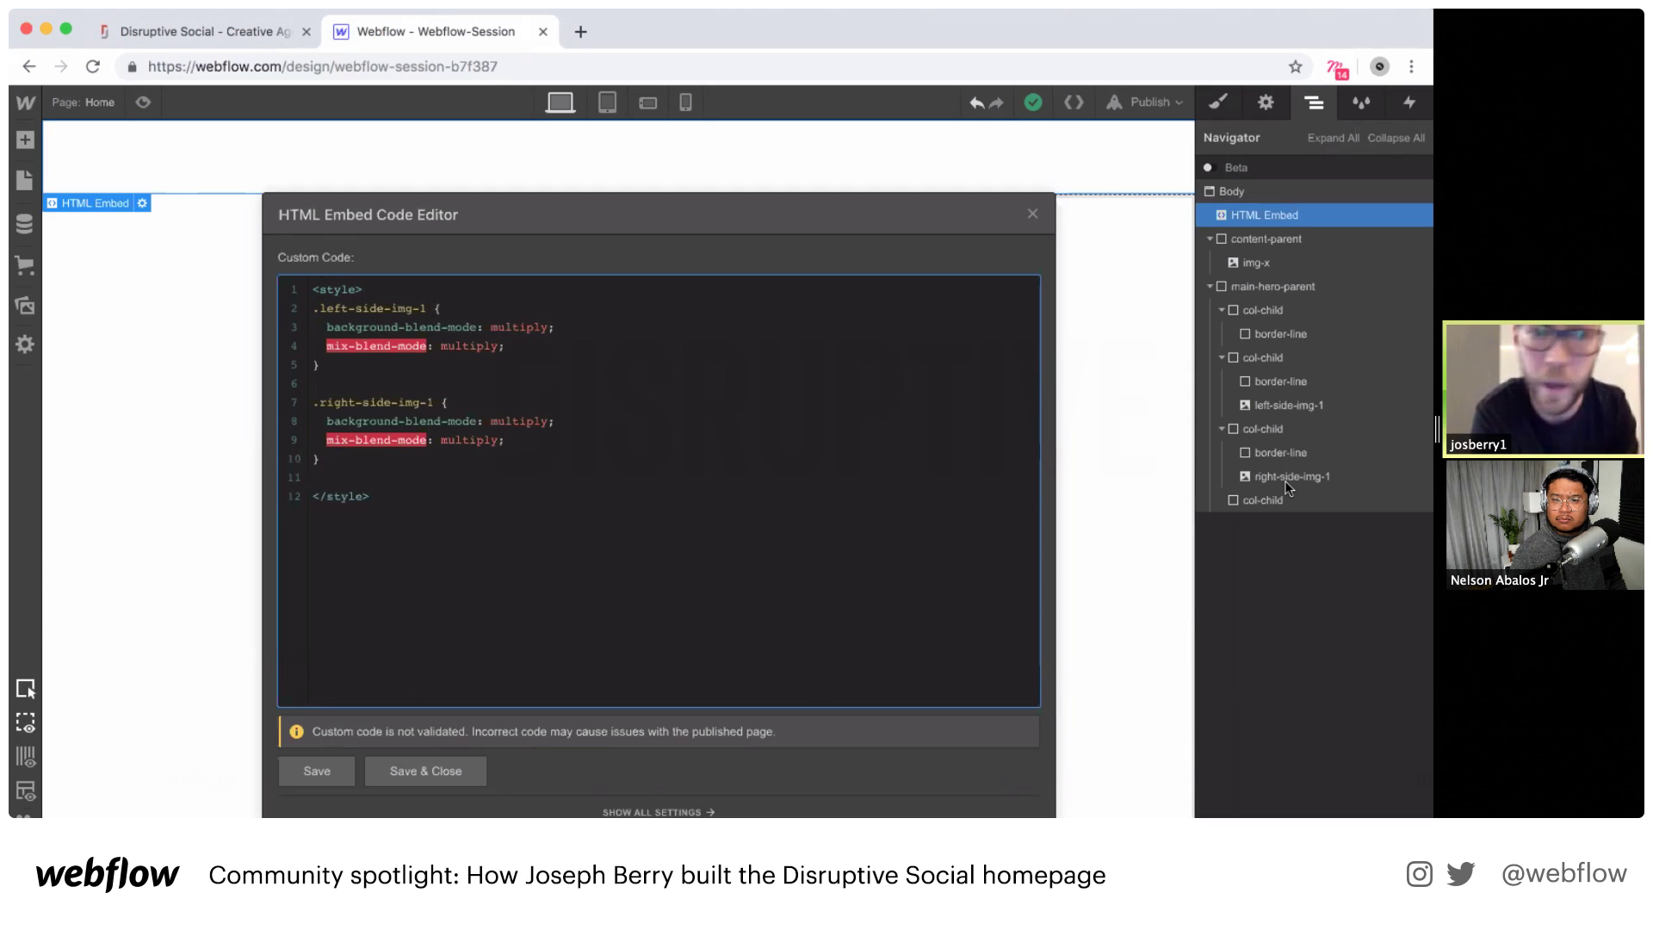
pyautogui.click(418, 768)
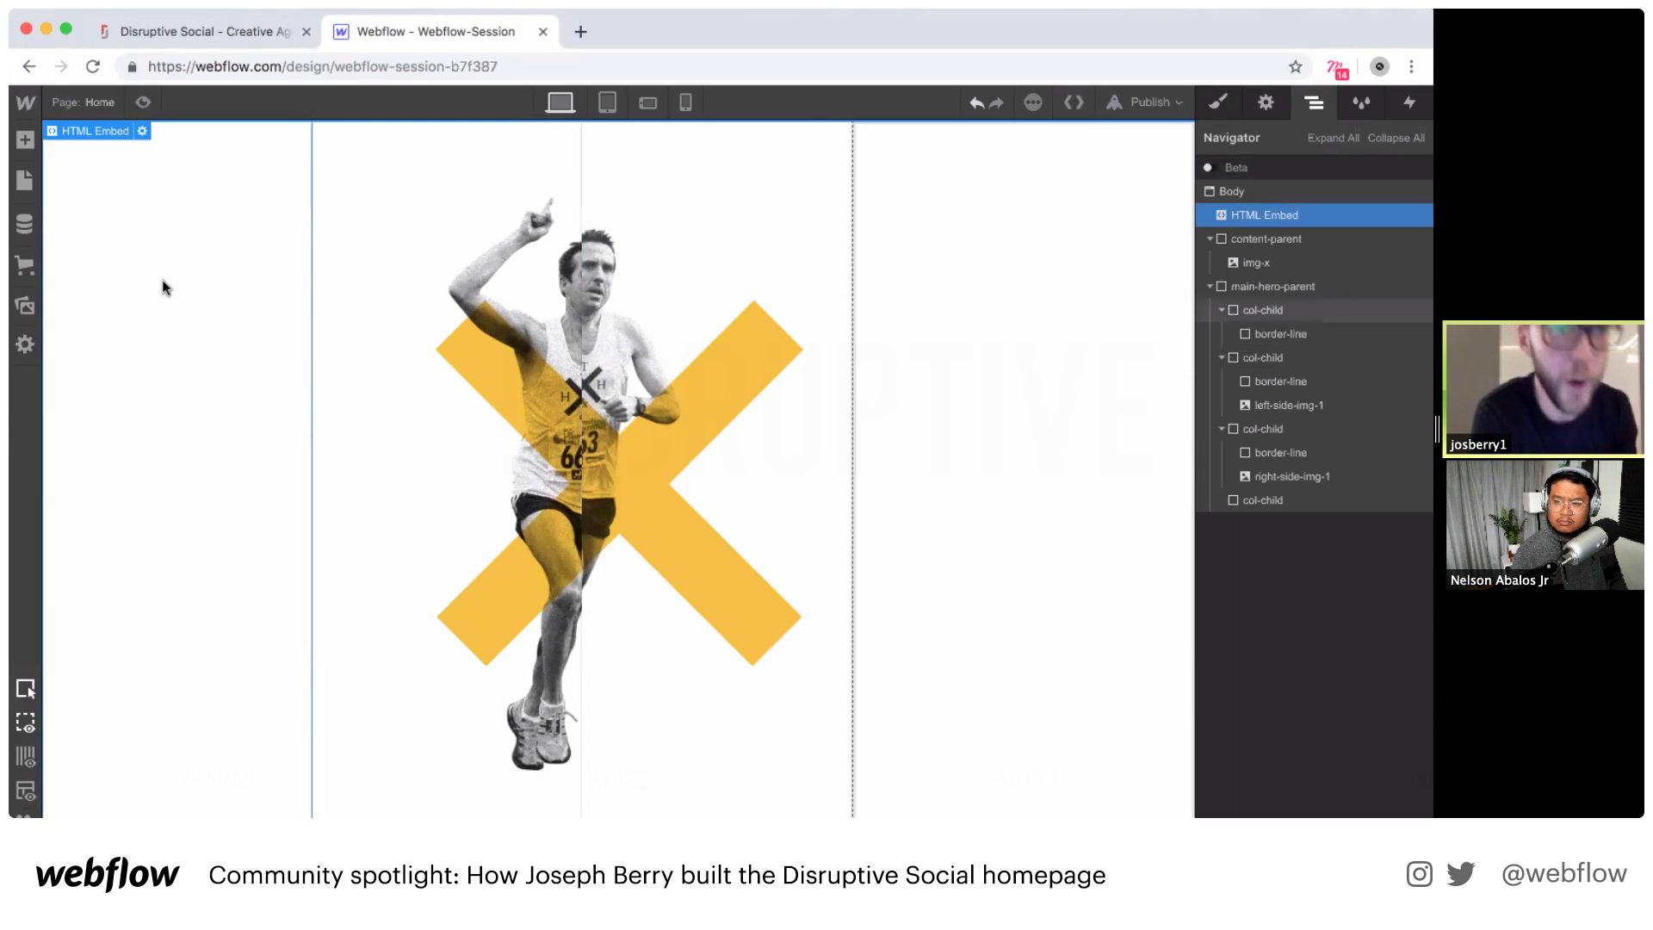
# Step: Preview the blended hero images, then compare them with the live Disruptive Social homepage and return to the Webflow design
pyautogui.click(142, 103)
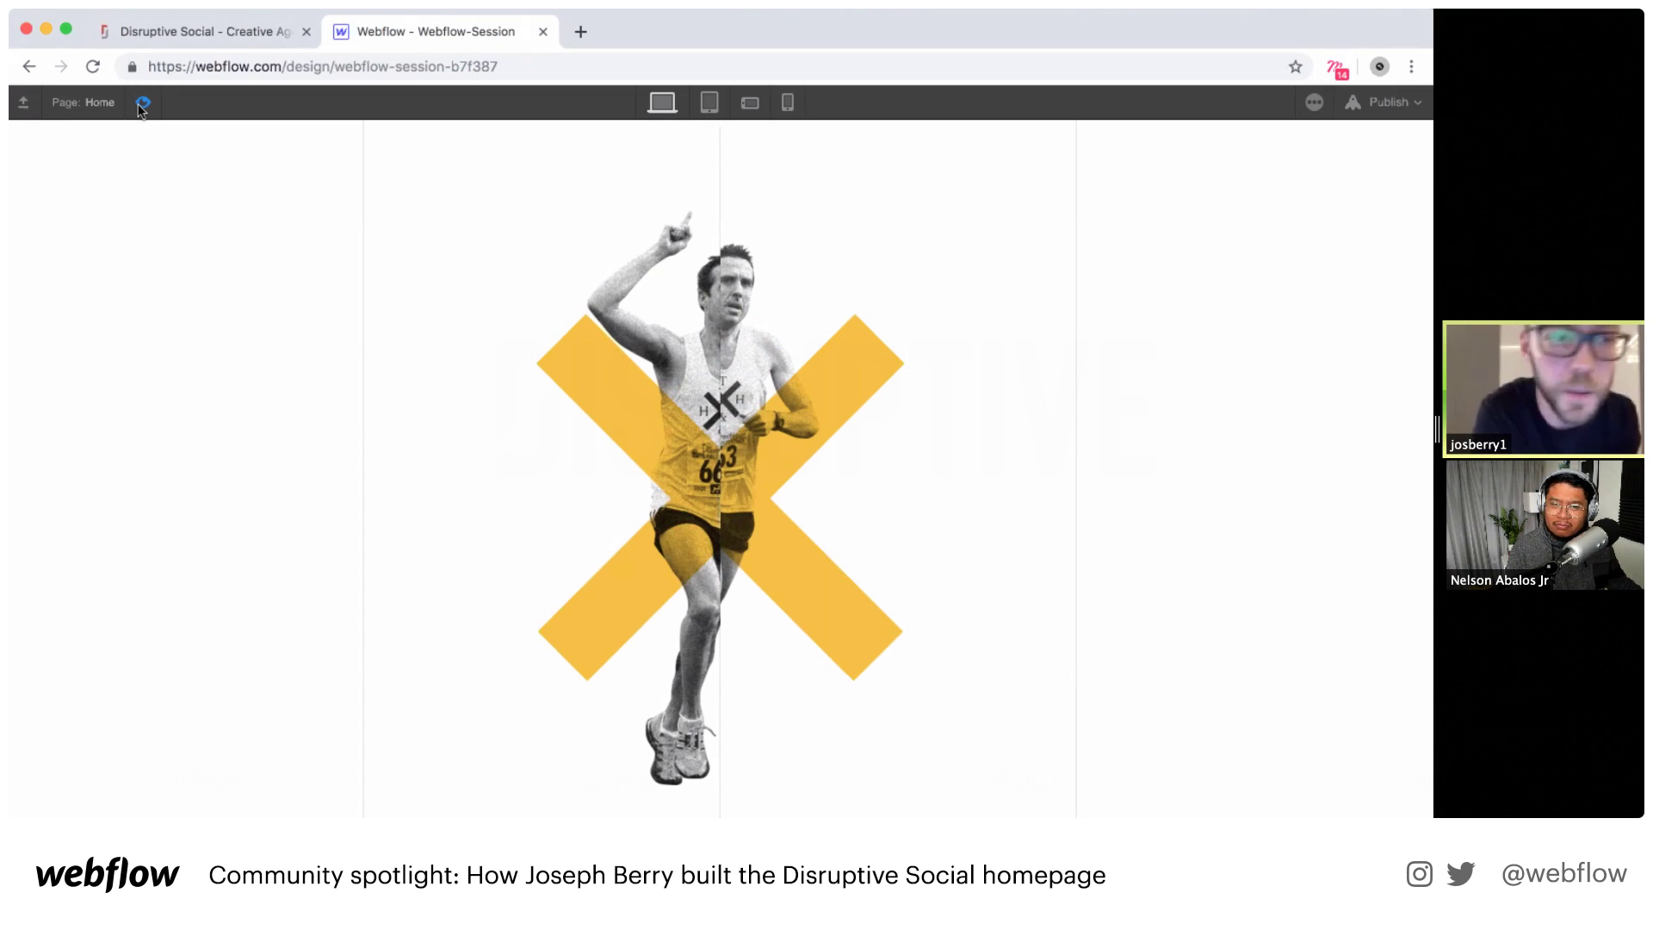
pyautogui.click(142, 102)
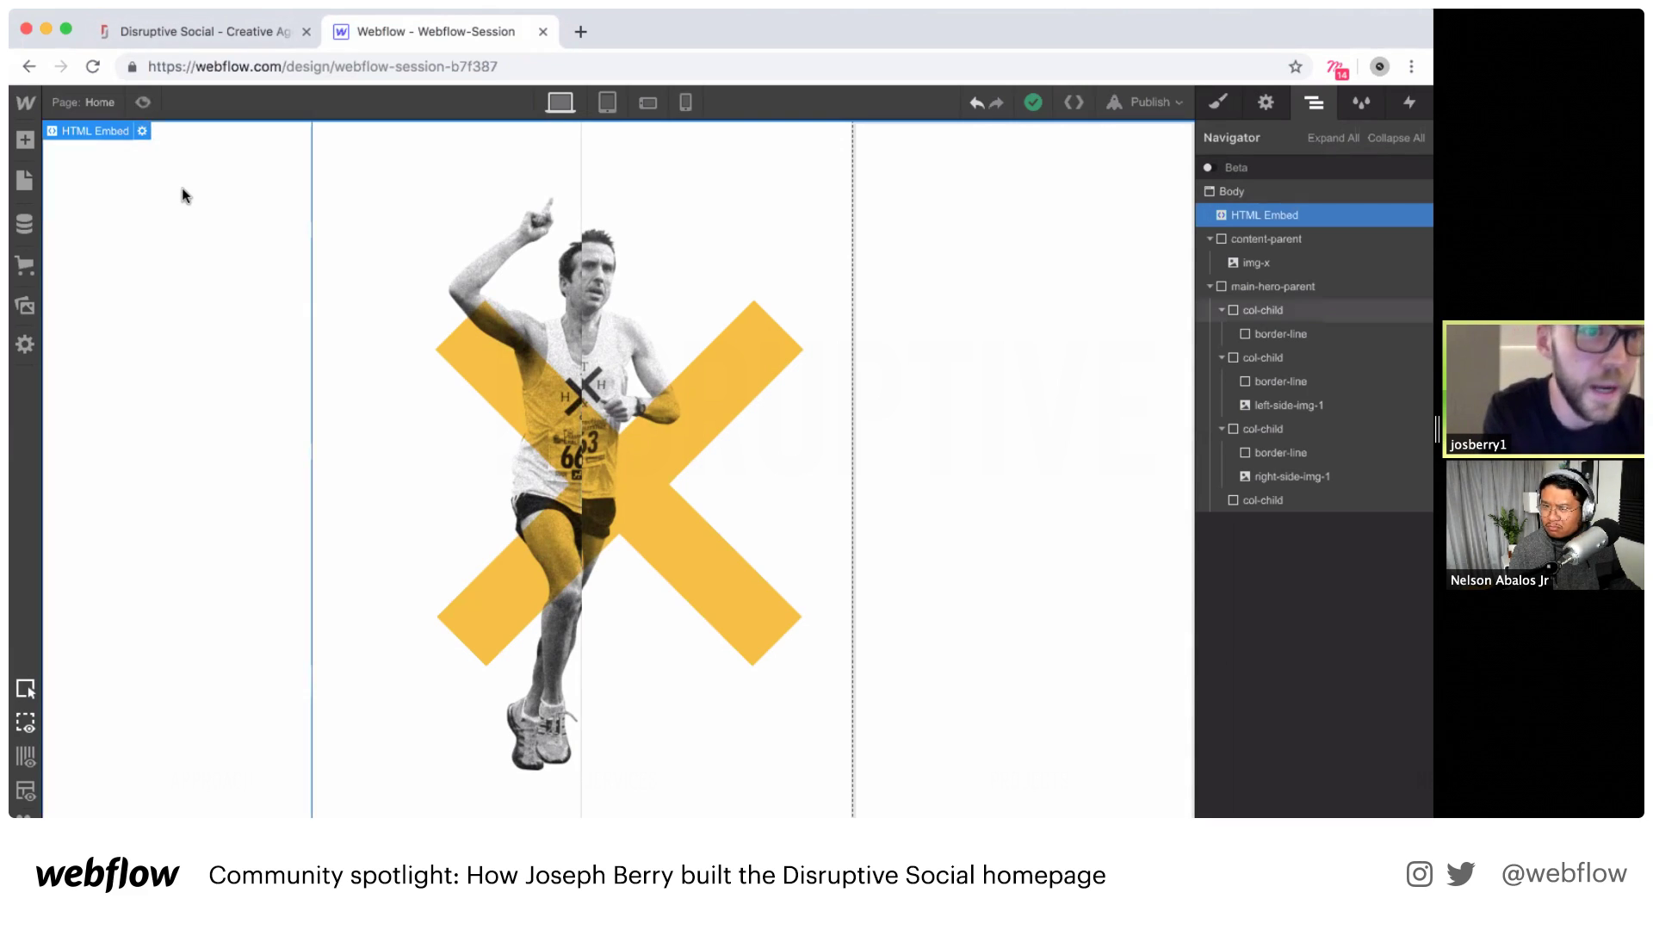
pyautogui.click(231, 37)
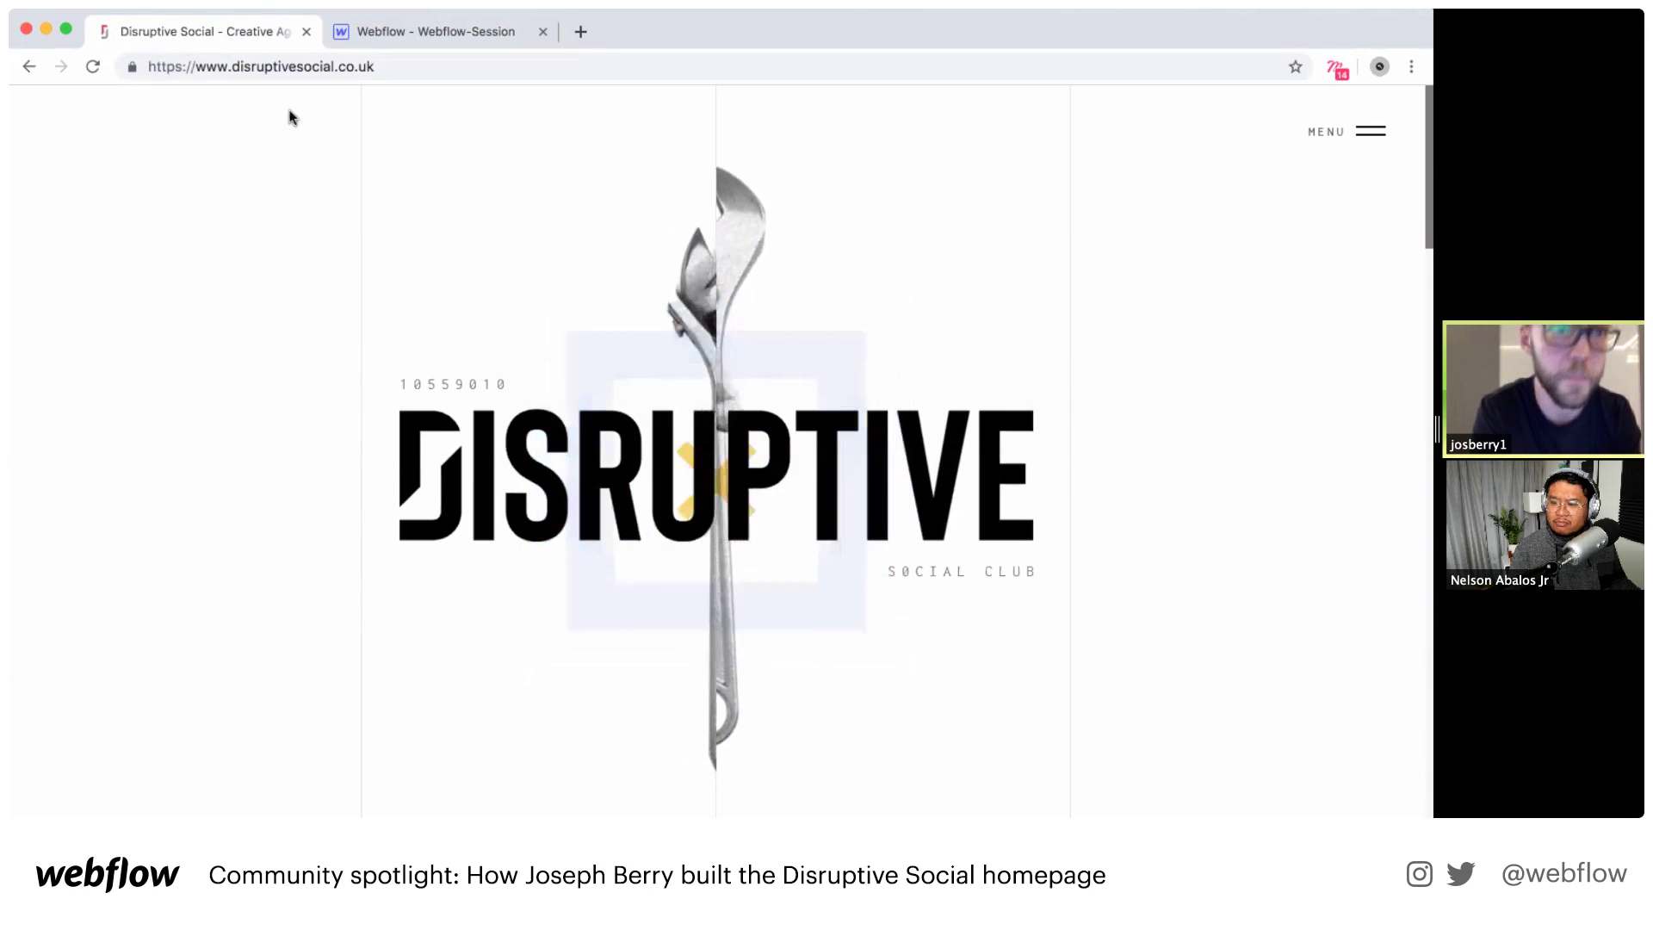
pyautogui.click(384, 29)
# Step: Add a Div Block to the first col-child column and give it the new class btn-parent
pyautogui.click(25, 139)
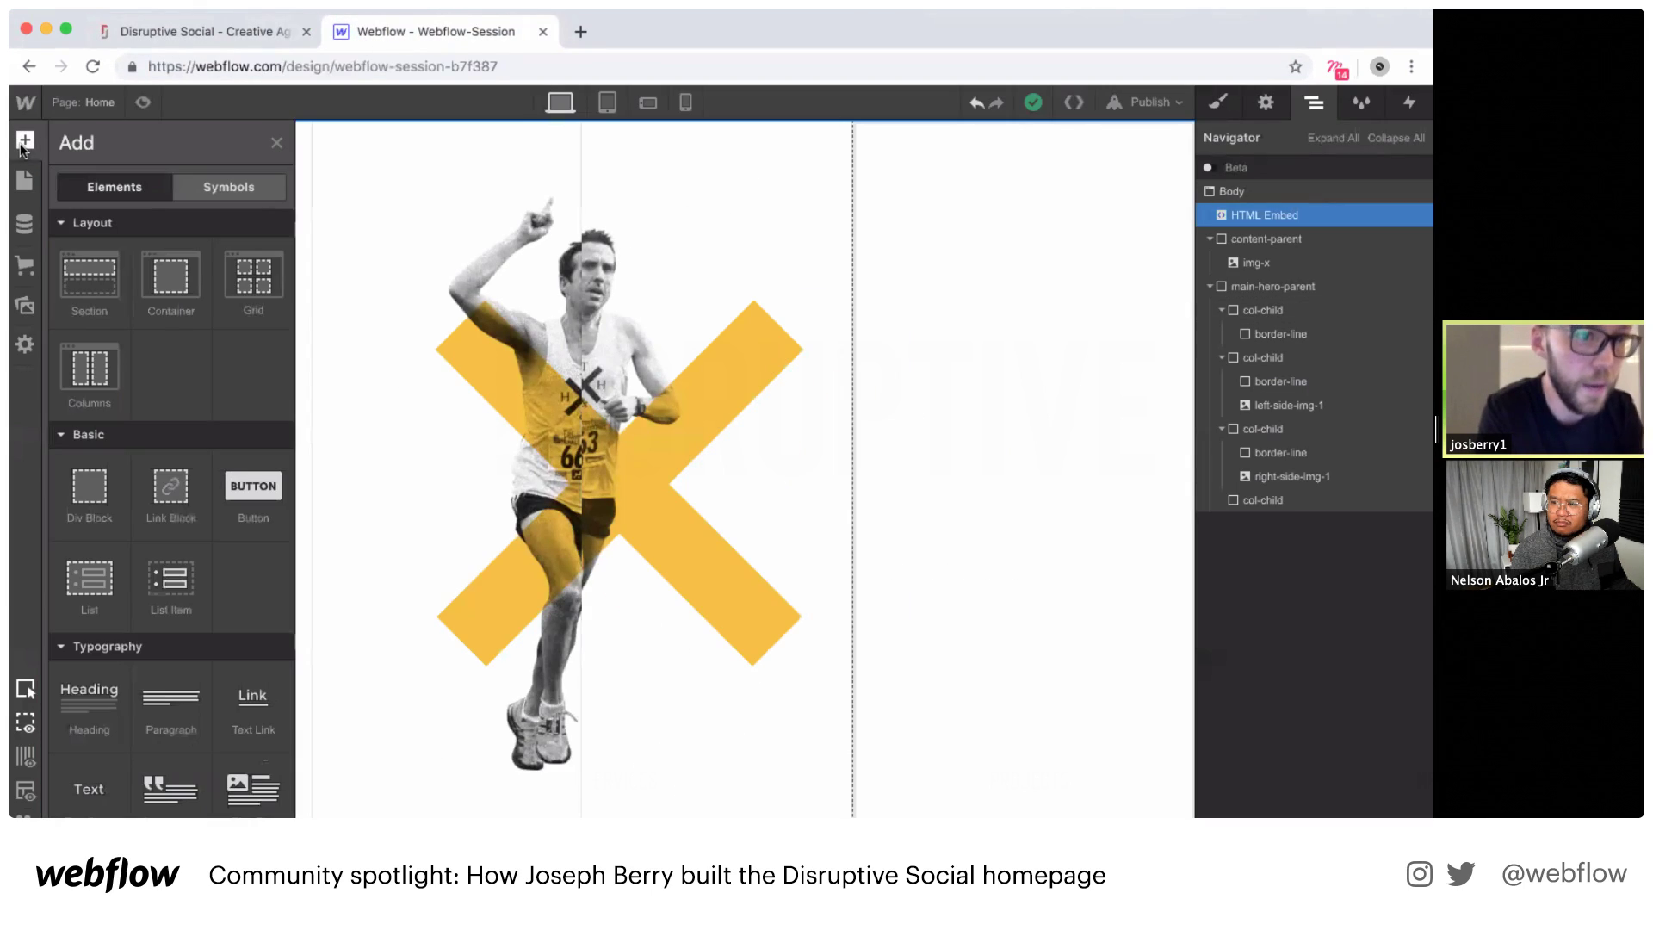
pyautogui.moveTo(95, 467); pyautogui.dragTo(213, 319)
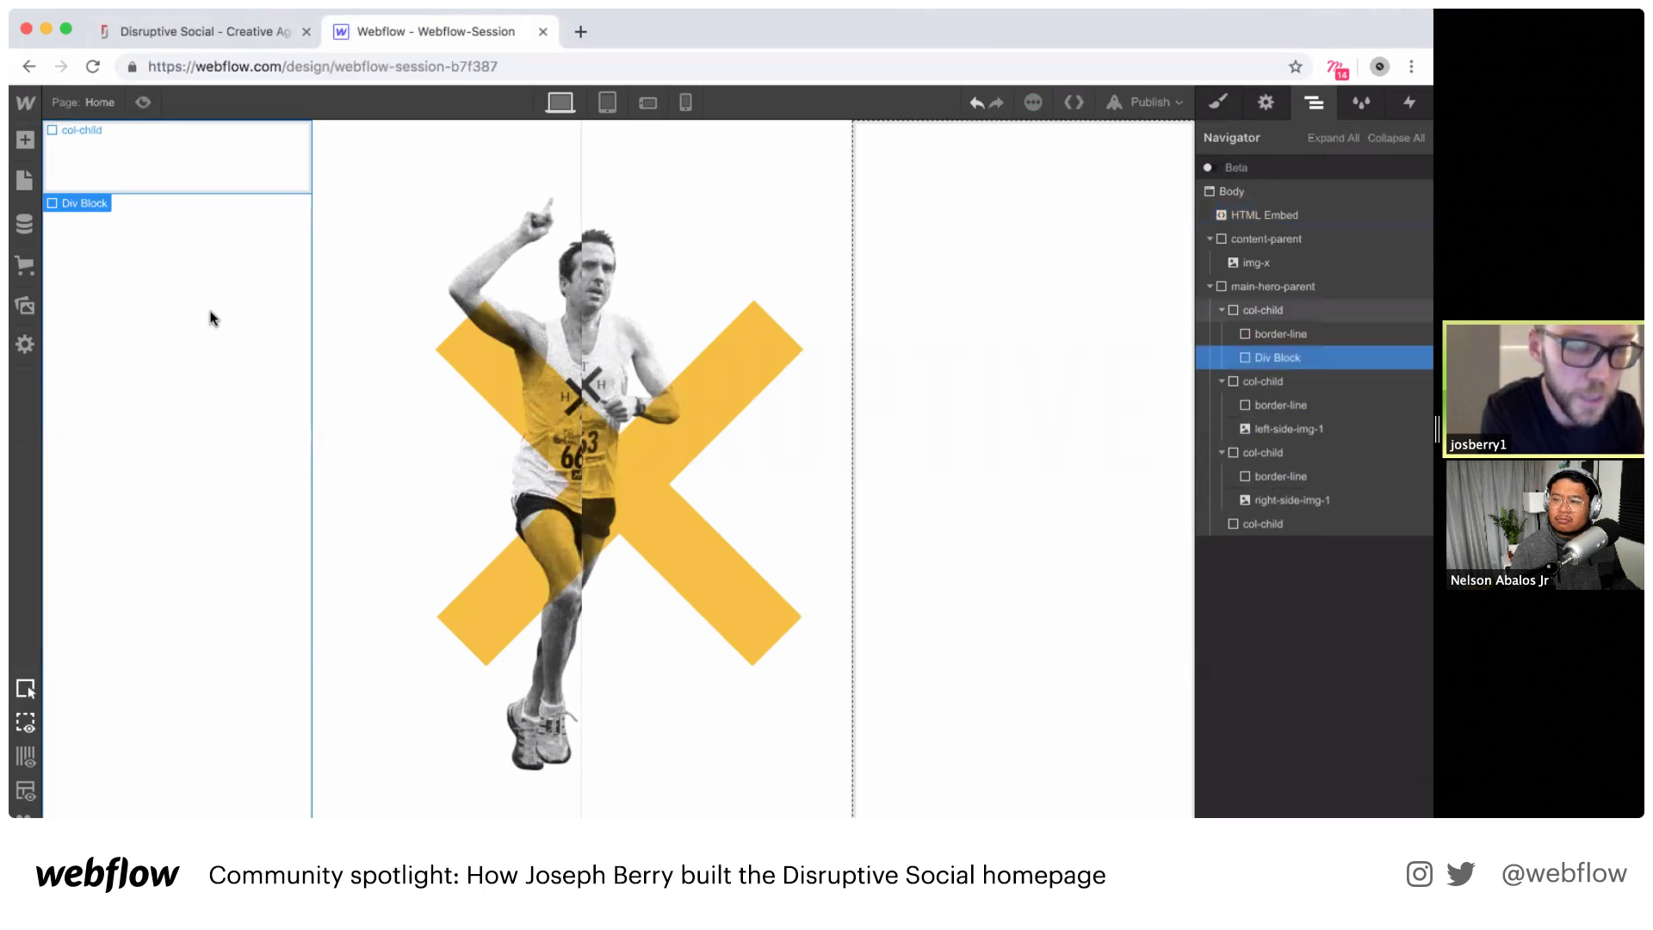
pyautogui.click(1218, 103)
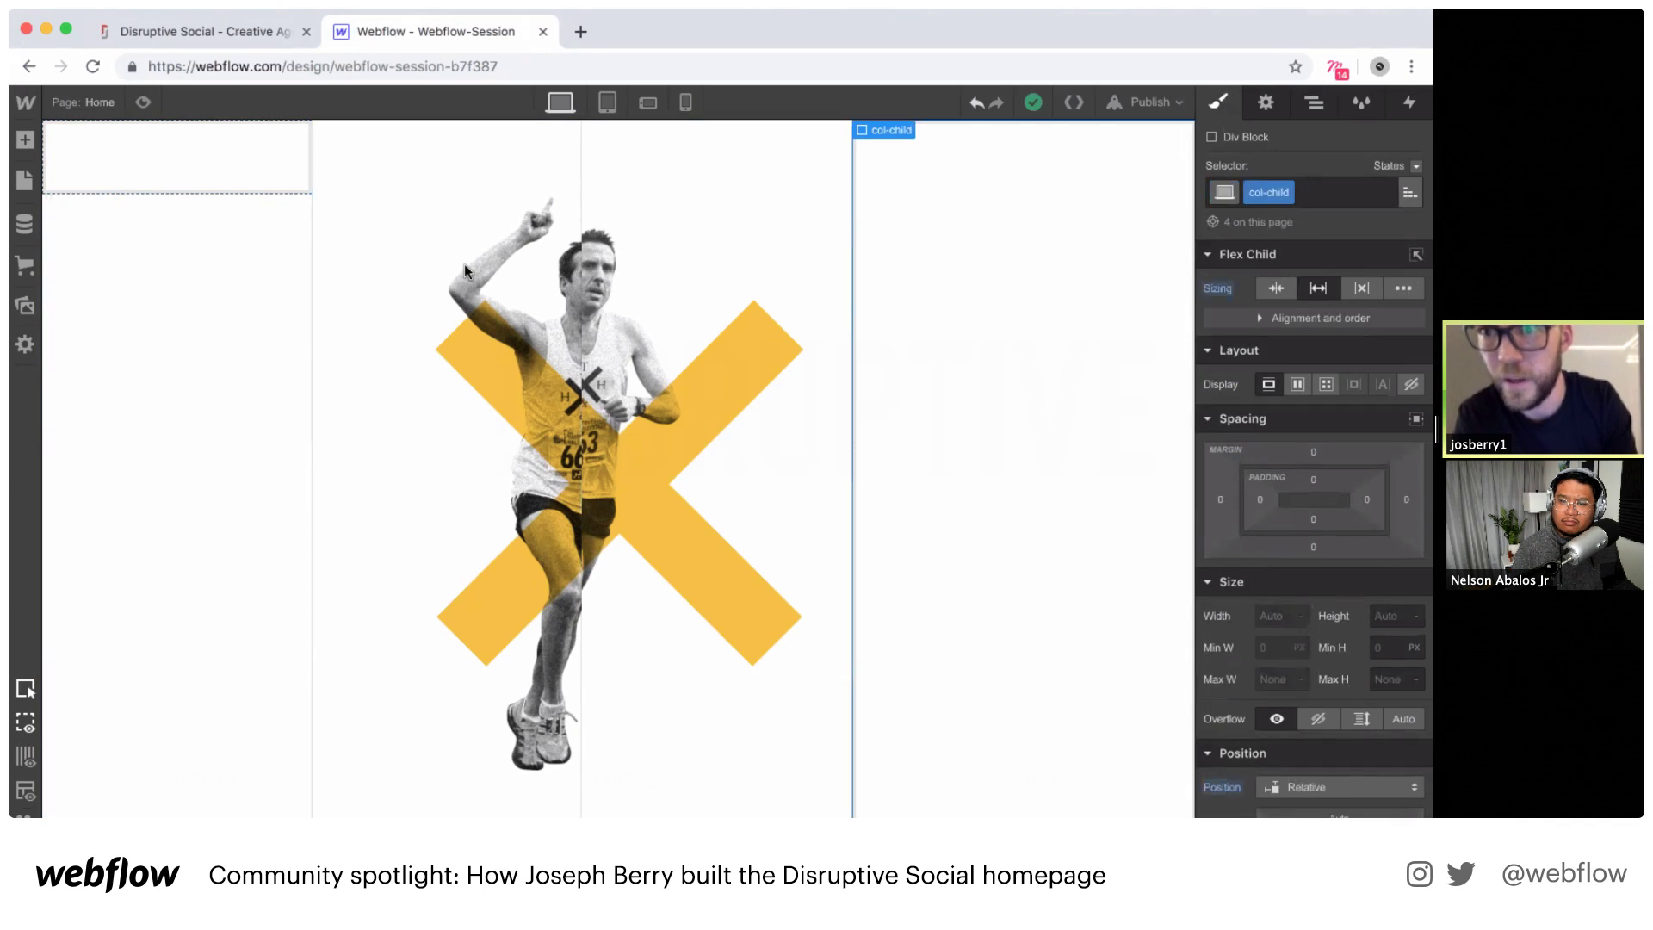
pyautogui.click(205, 138)
pyautogui.click(1318, 191)
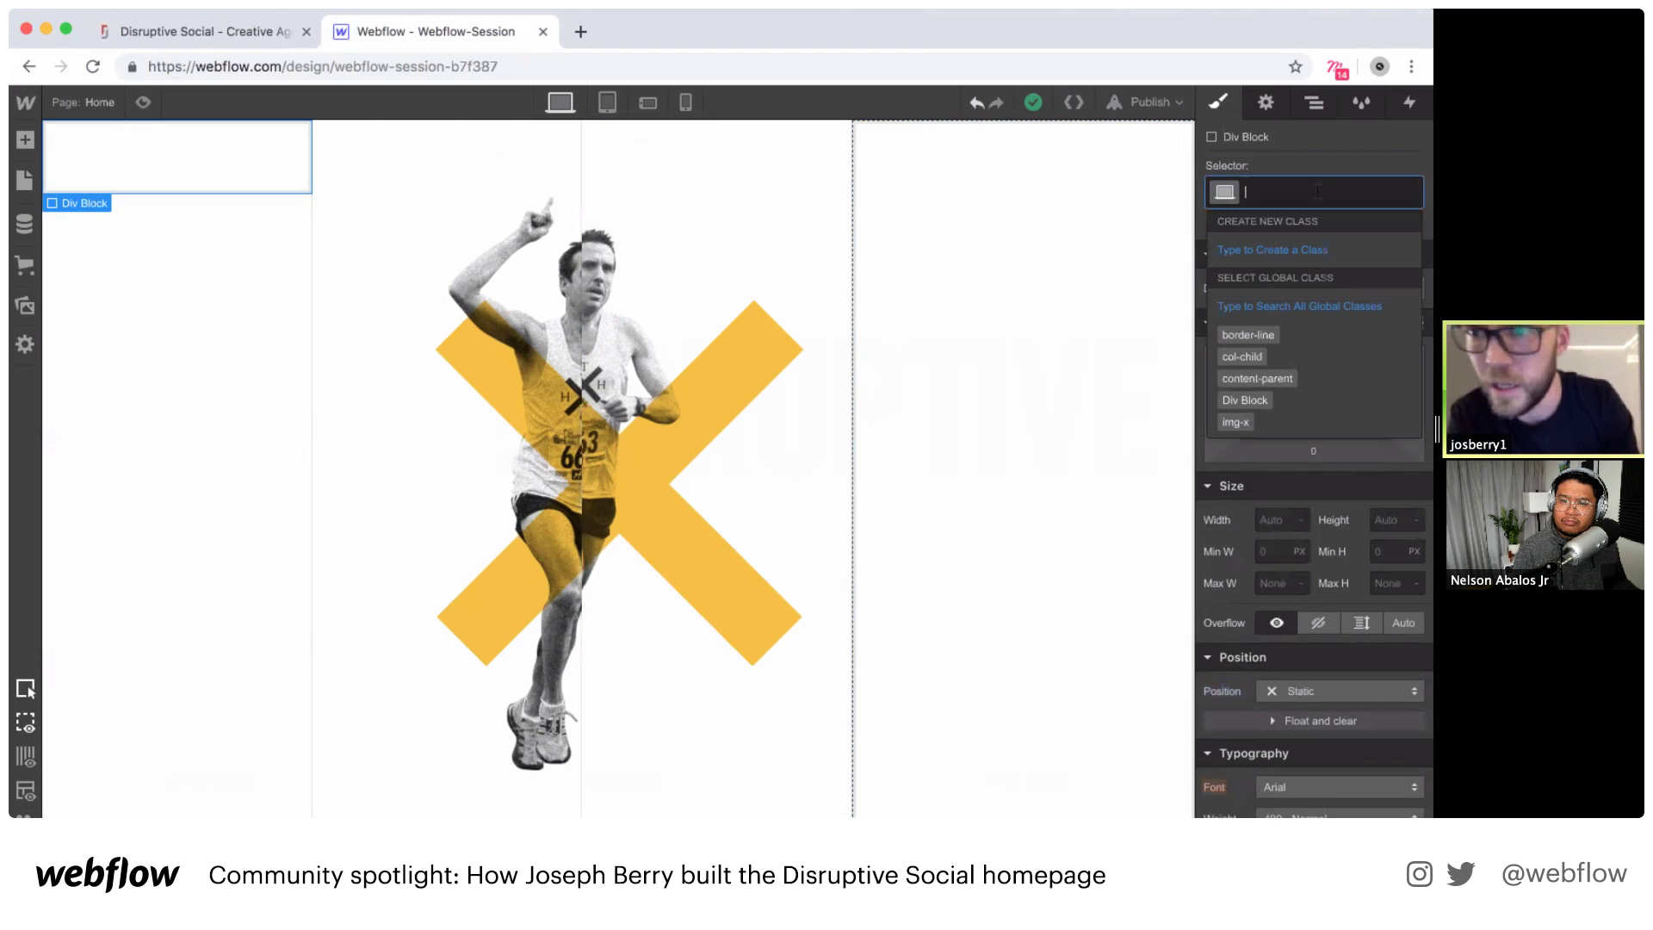
pyautogui.write('btn')
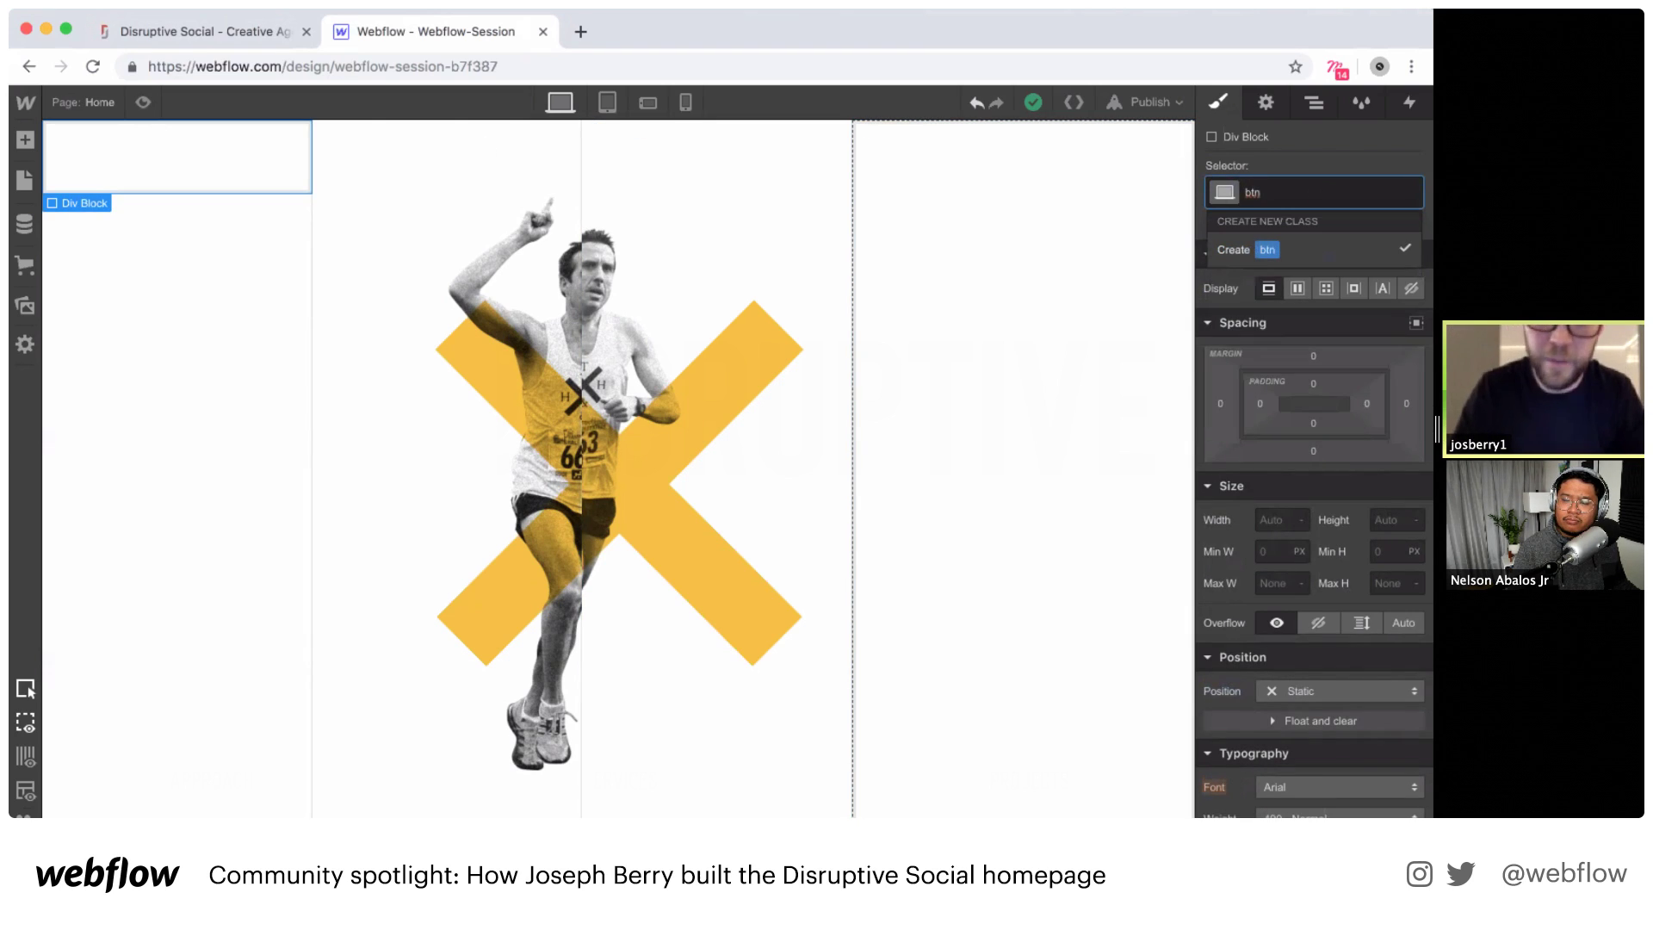
pyautogui.write('-parent')
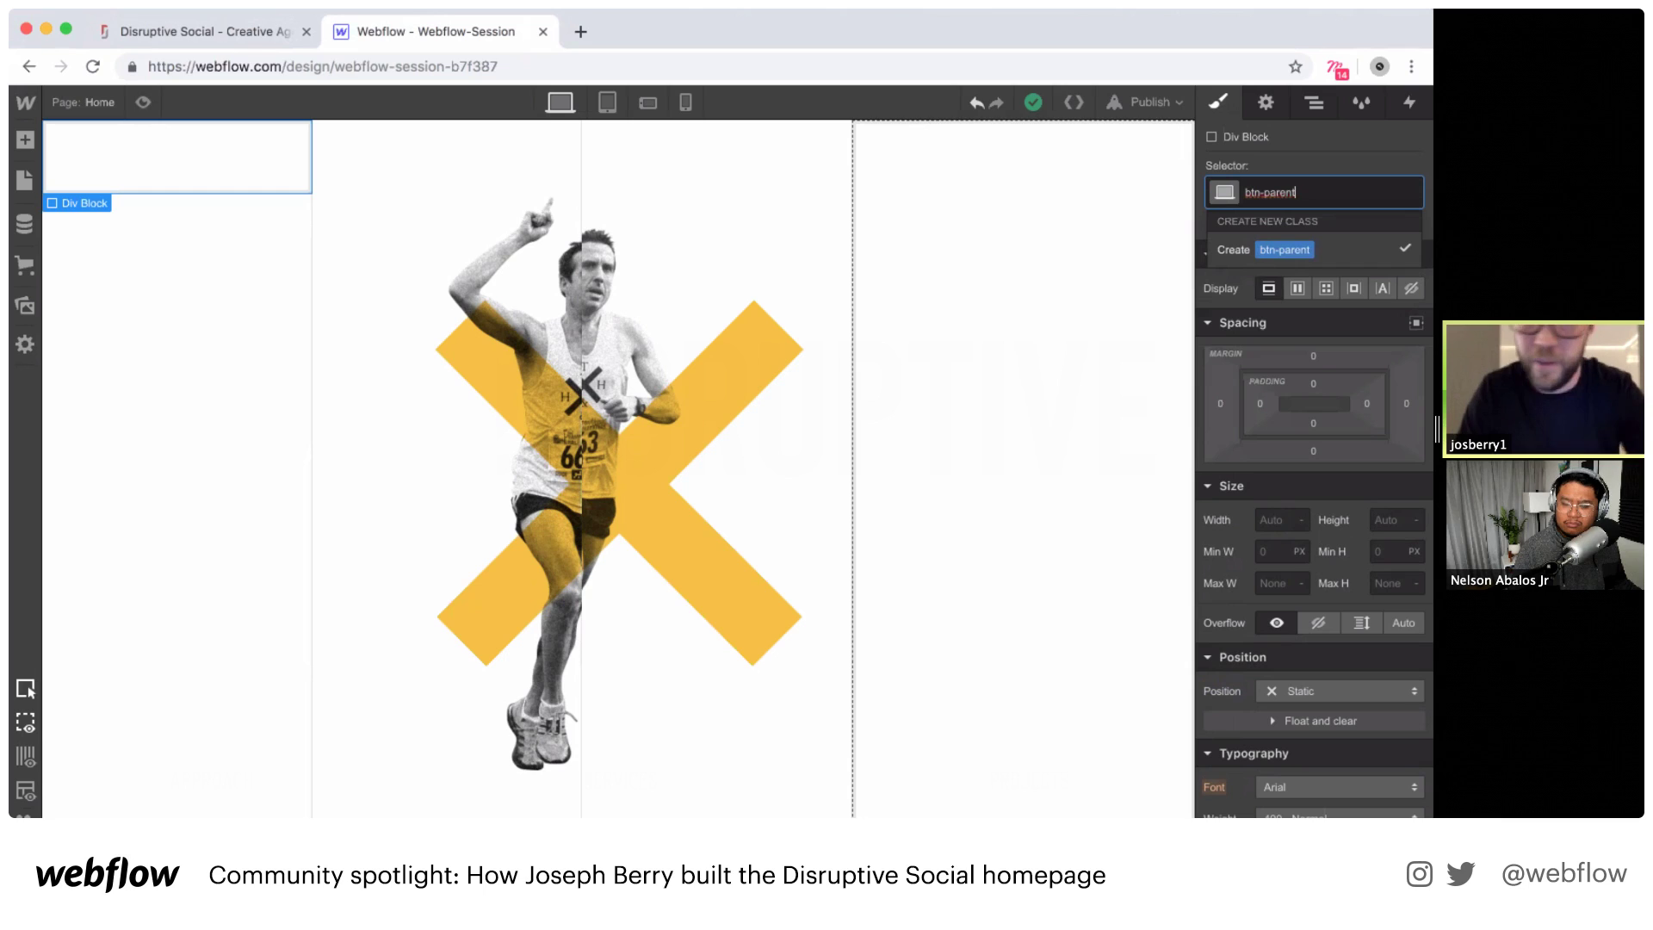
pyautogui.press('Return')
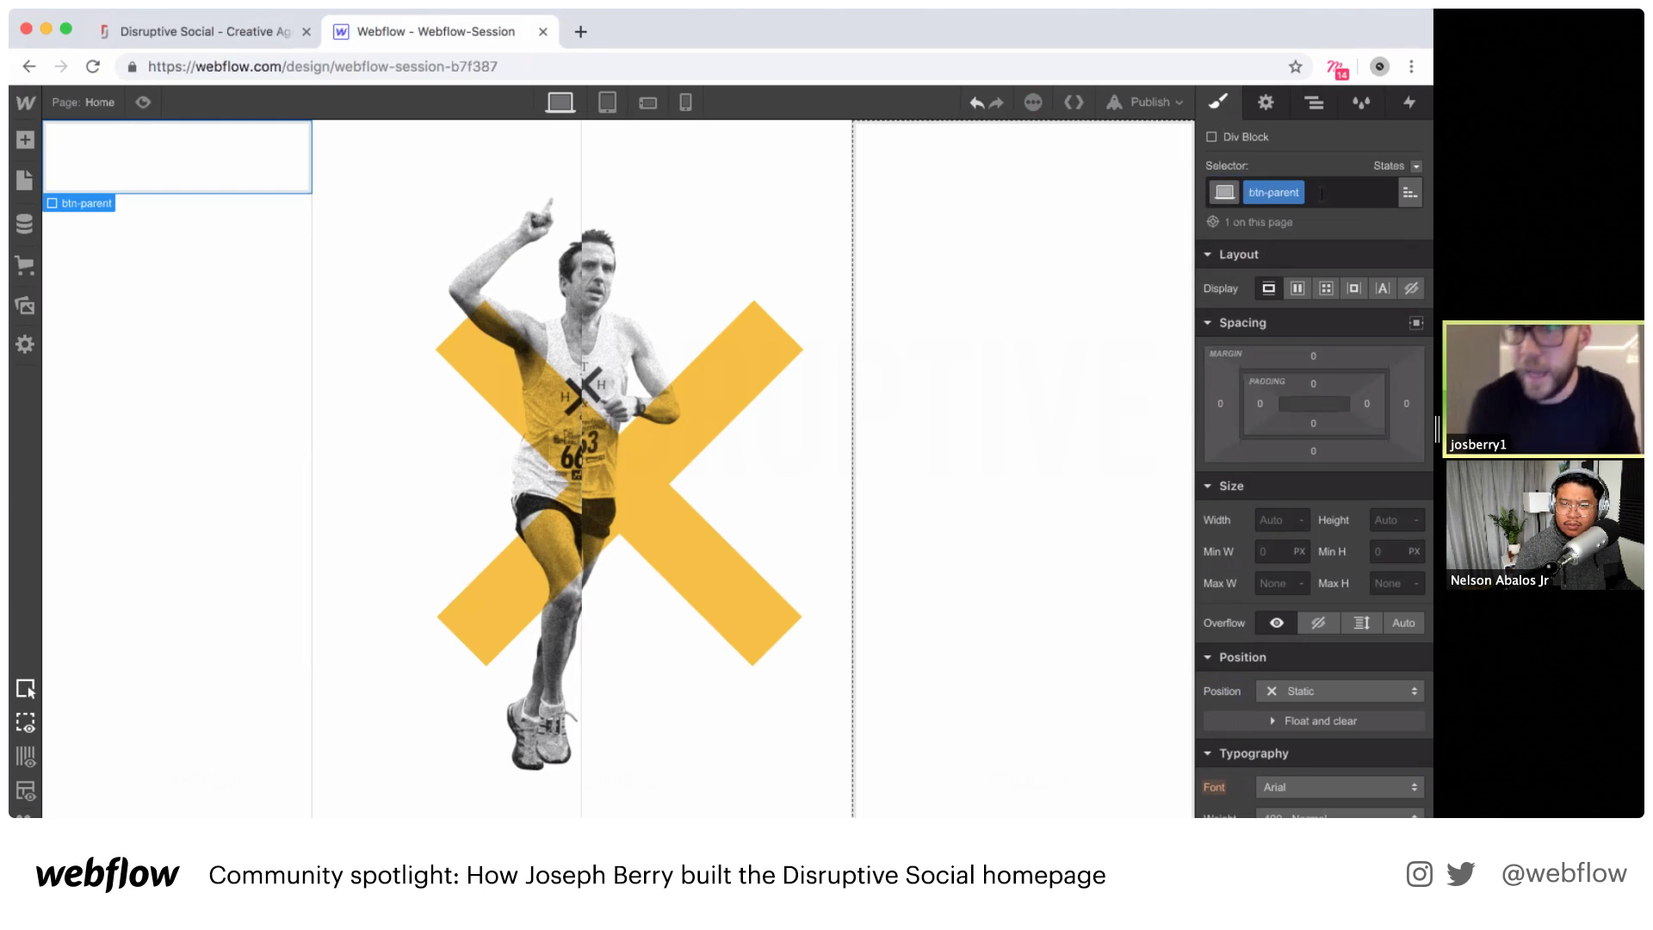
pyautogui.scroll(-1, 1391, 508)
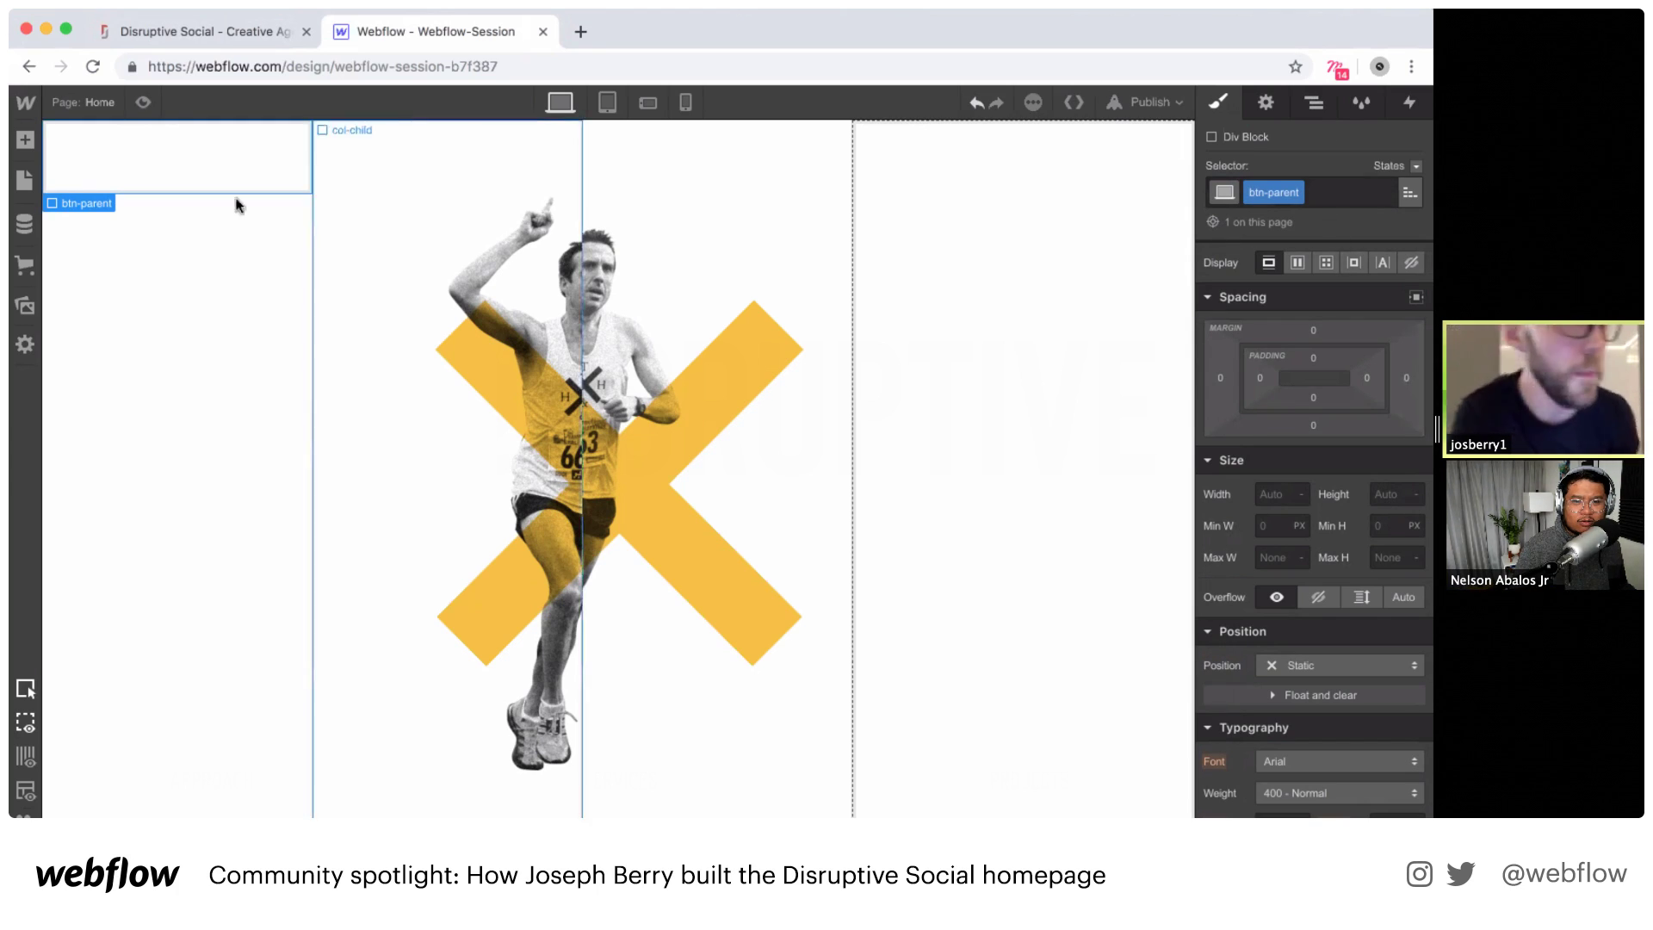
# Step: Delete the btn-parent div from the first column
pyautogui.click(23, 148)
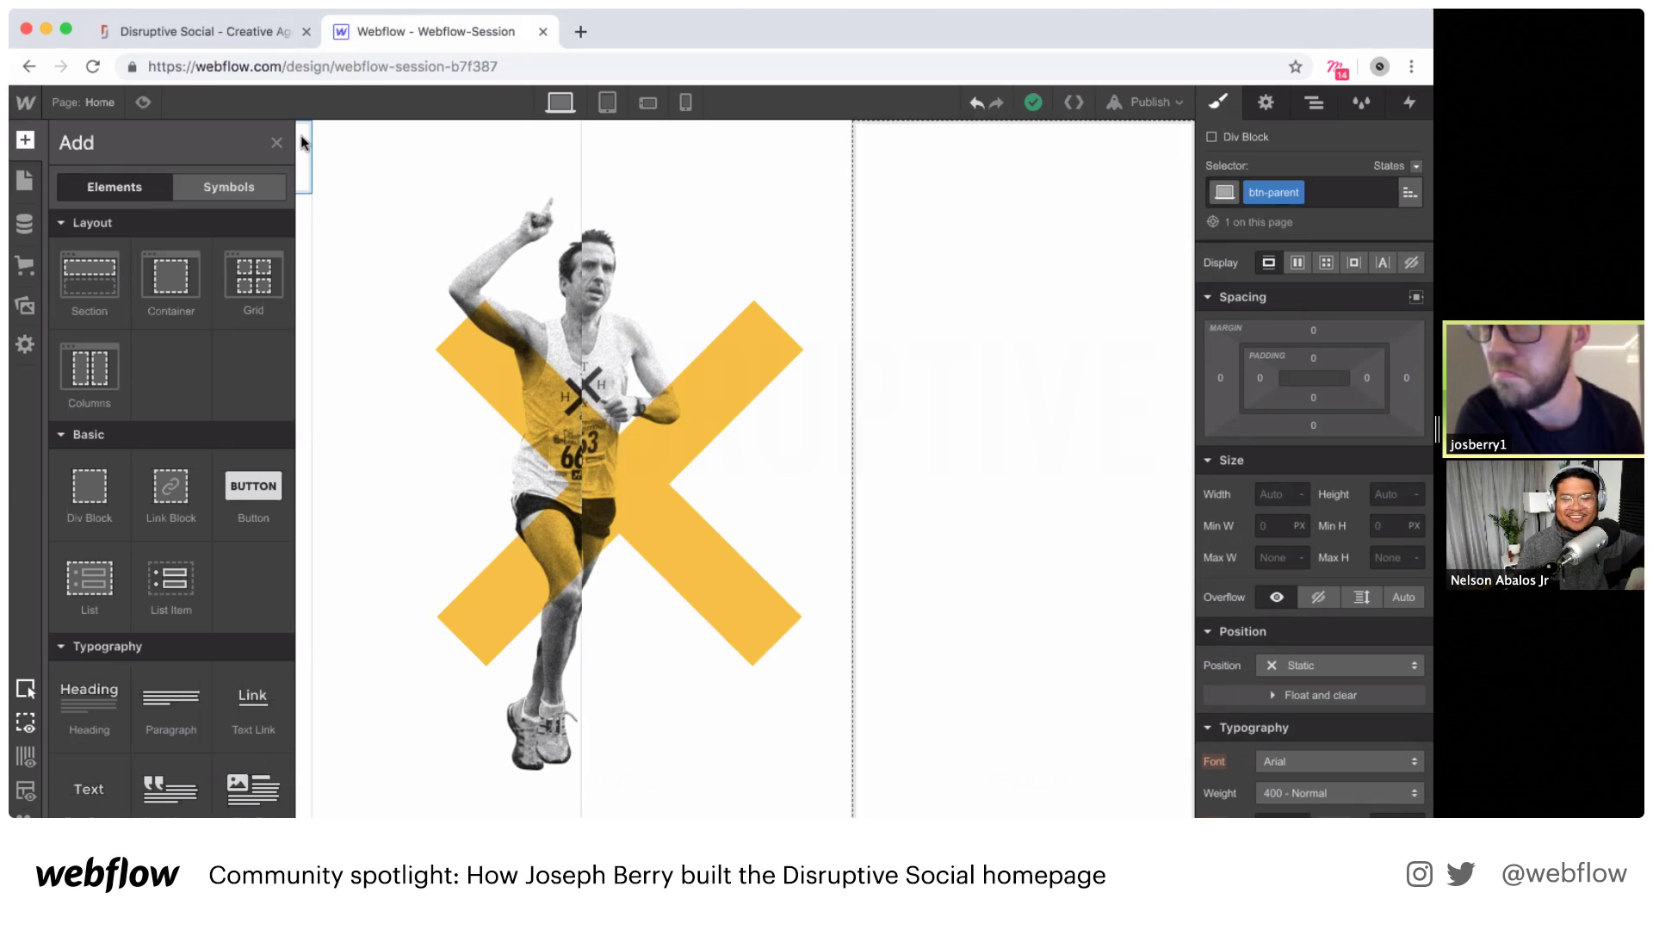
pyautogui.click(397, 193)
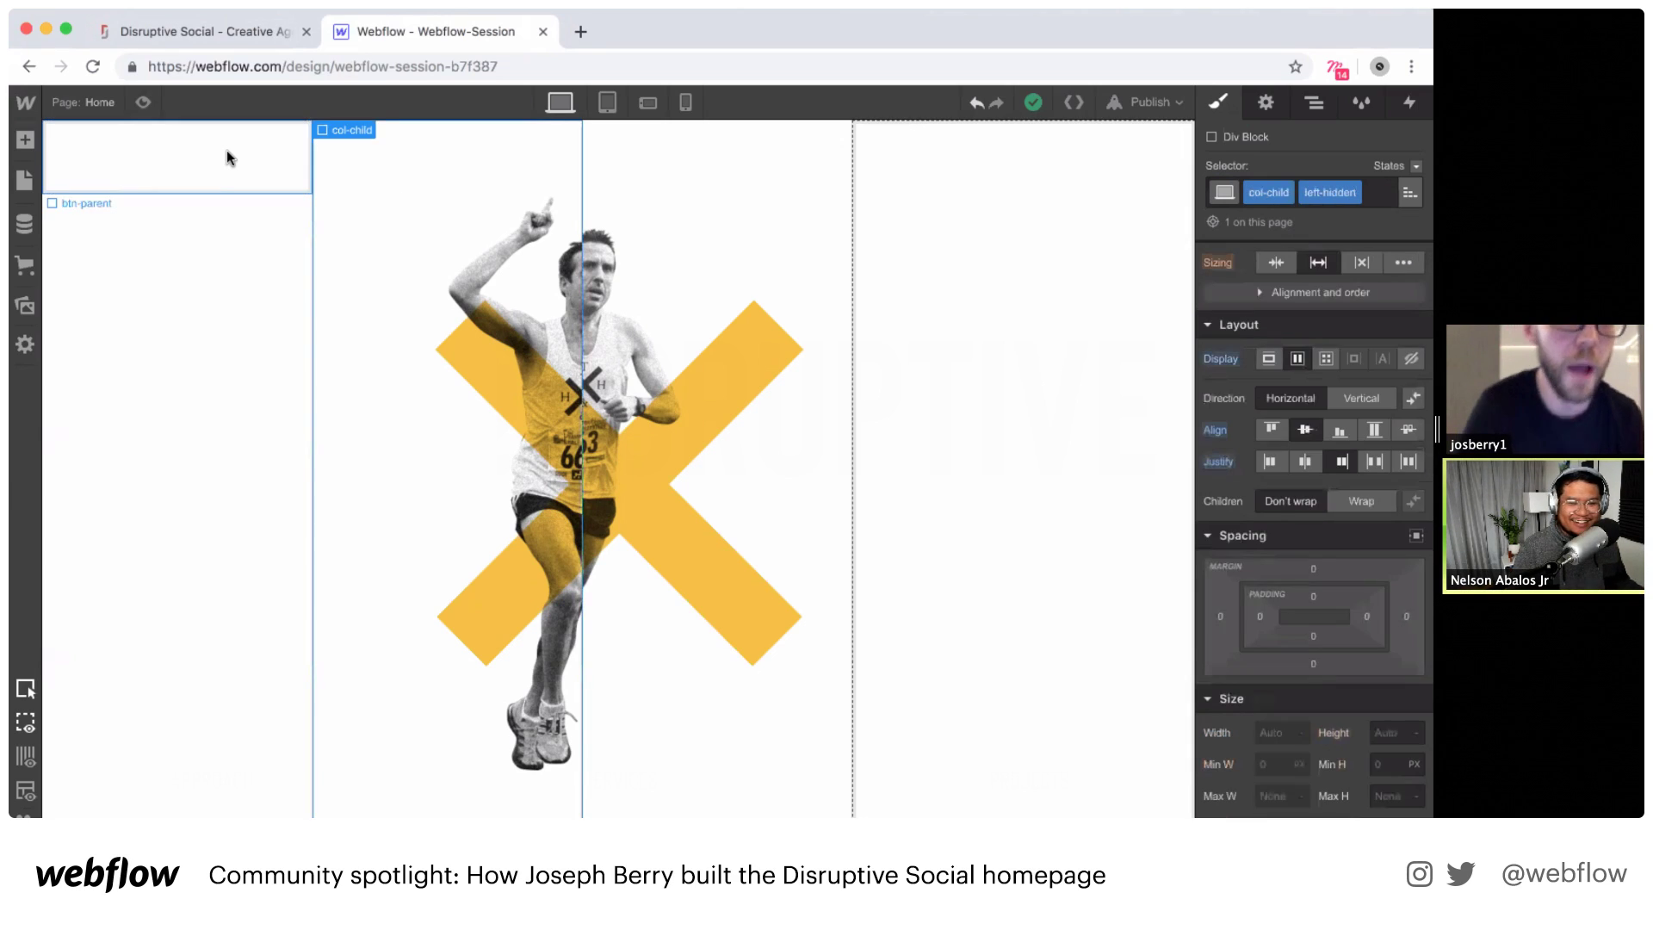
pyautogui.click(226, 150)
pyautogui.click(122, 191)
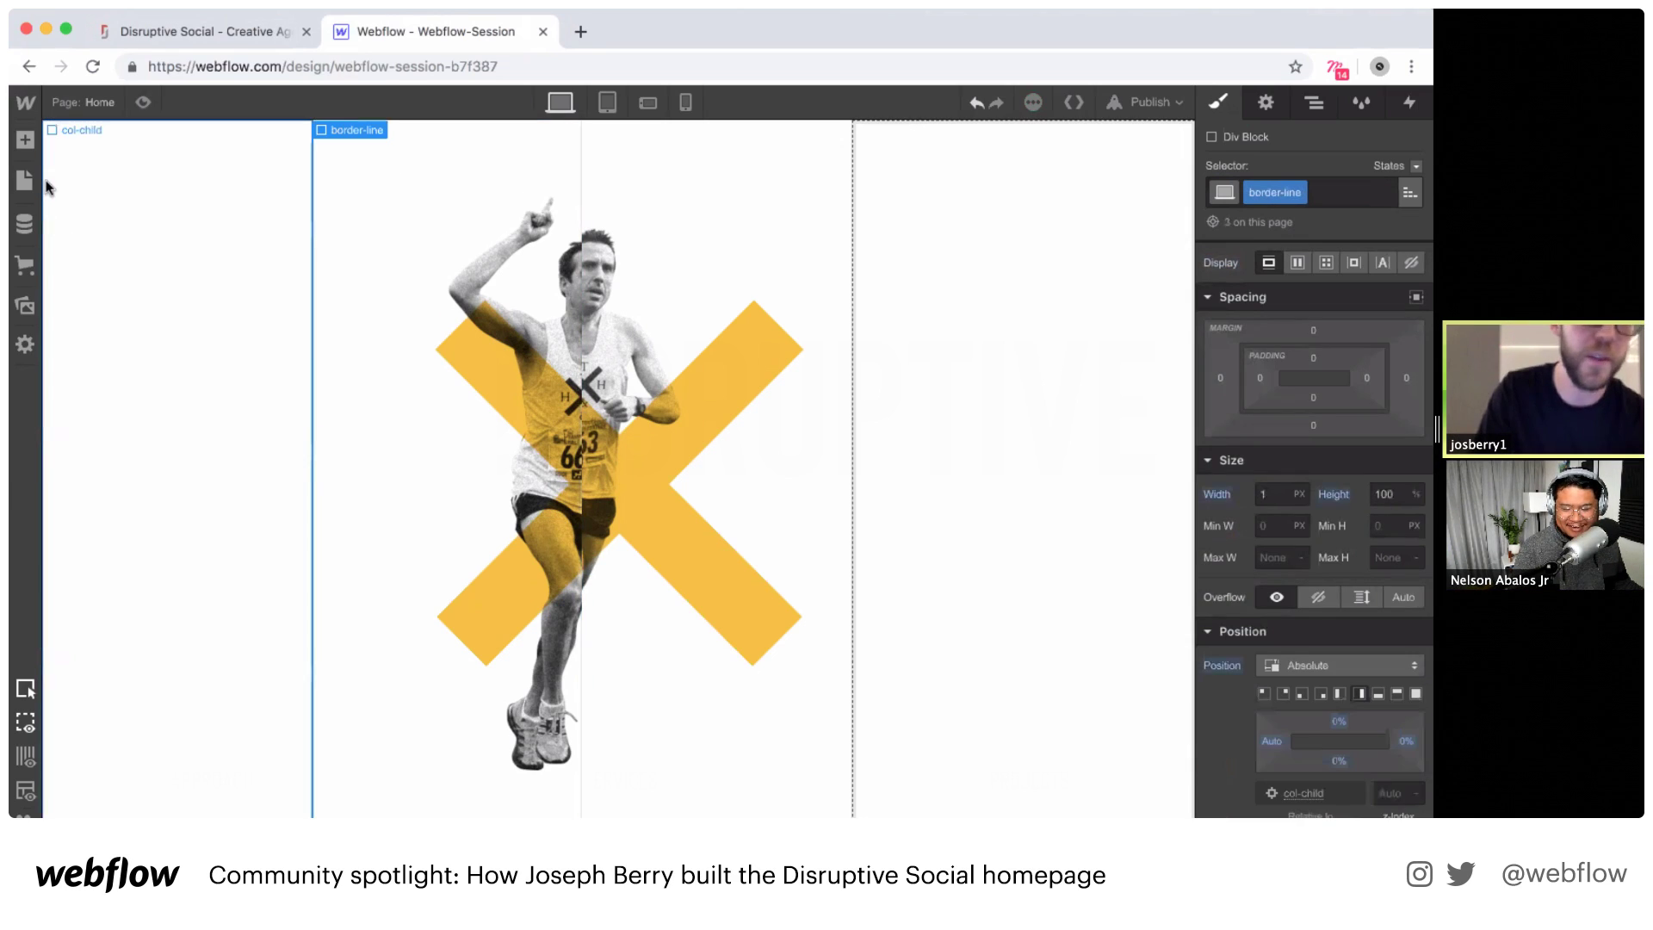
# Step: Add a Link Block to the first col-child column and give it the new class link-parent
pyautogui.click(25, 139)
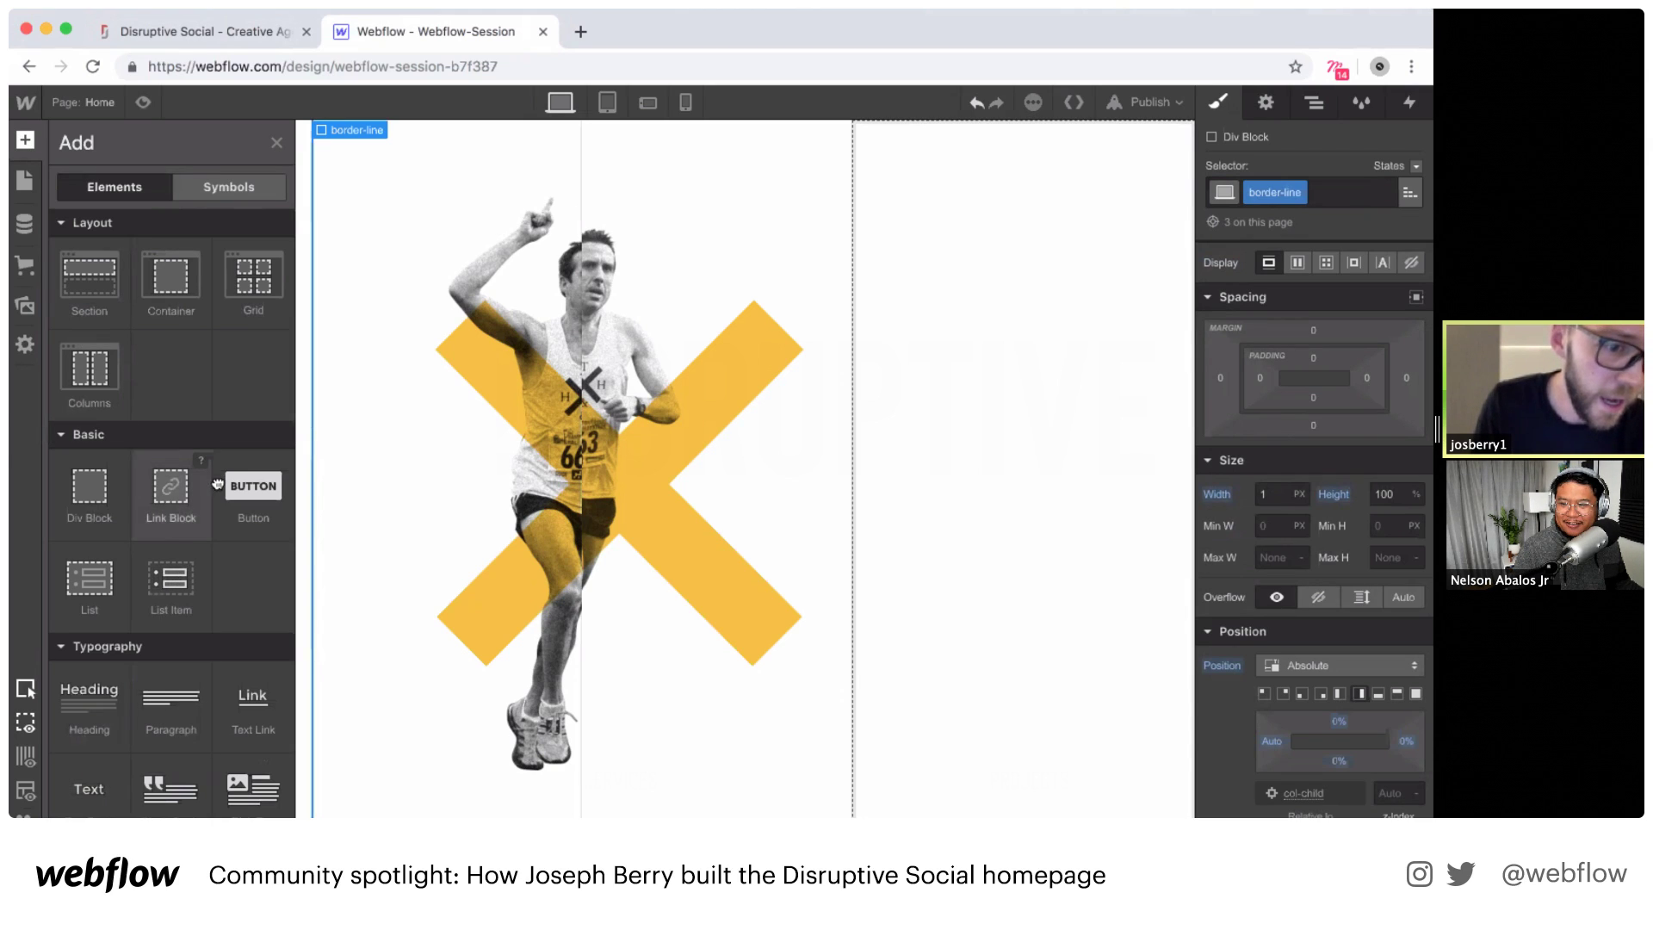
pyautogui.moveTo(176, 508); pyautogui.dragTo(264, 383)
pyautogui.click(1288, 182)
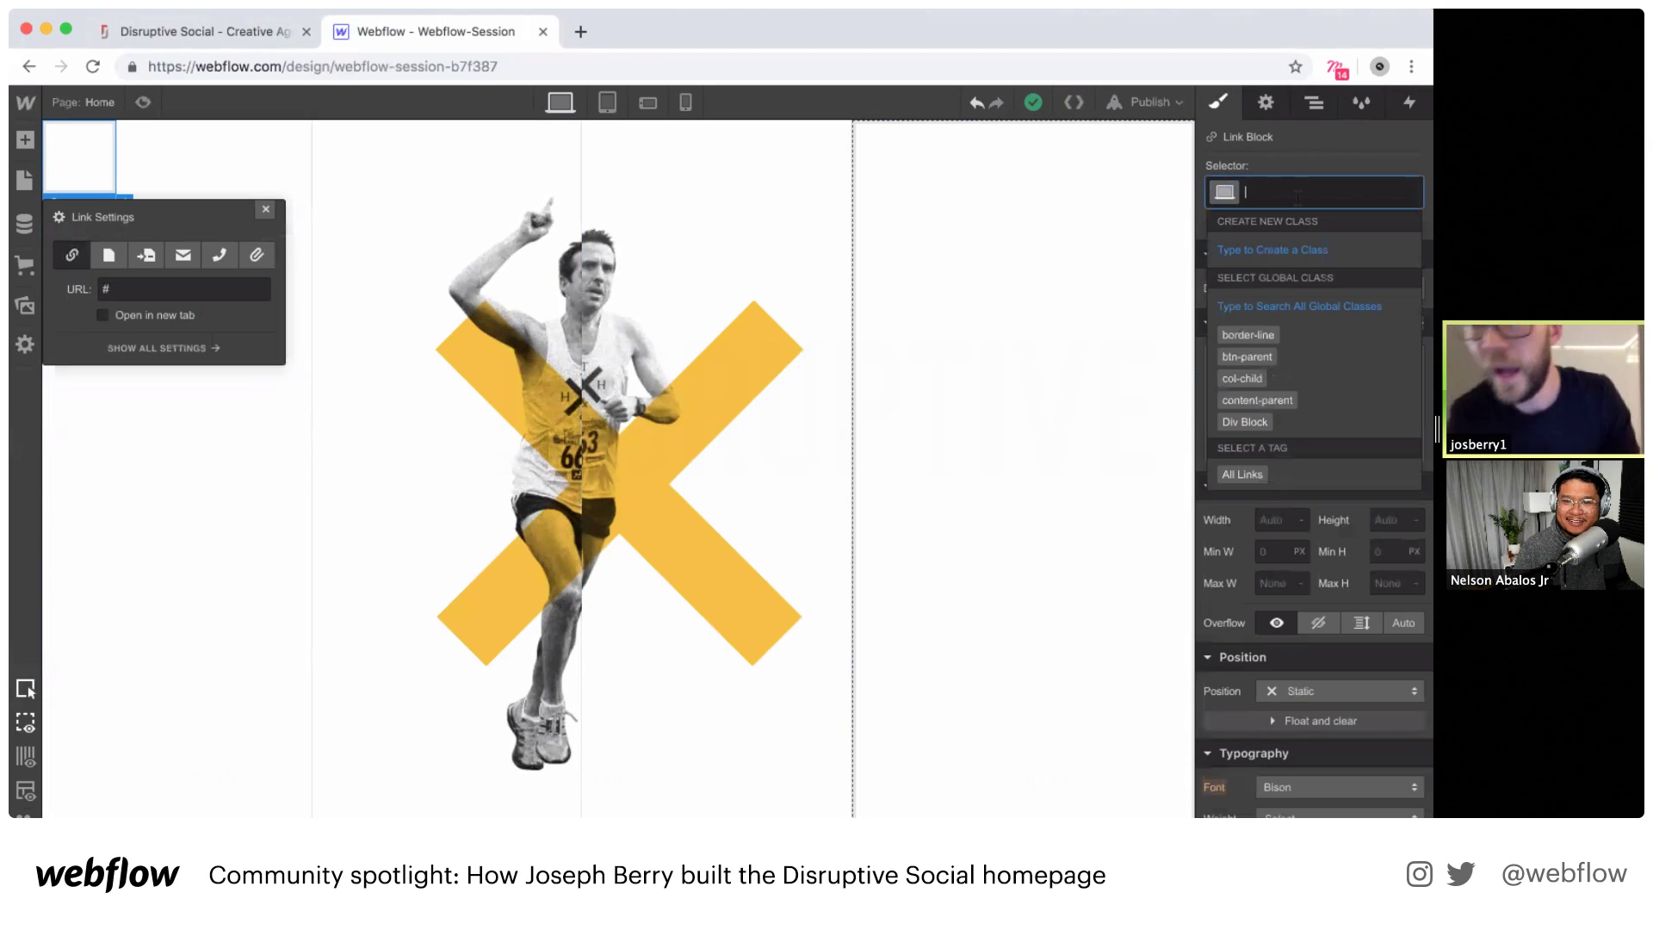
pyautogui.write('lin')
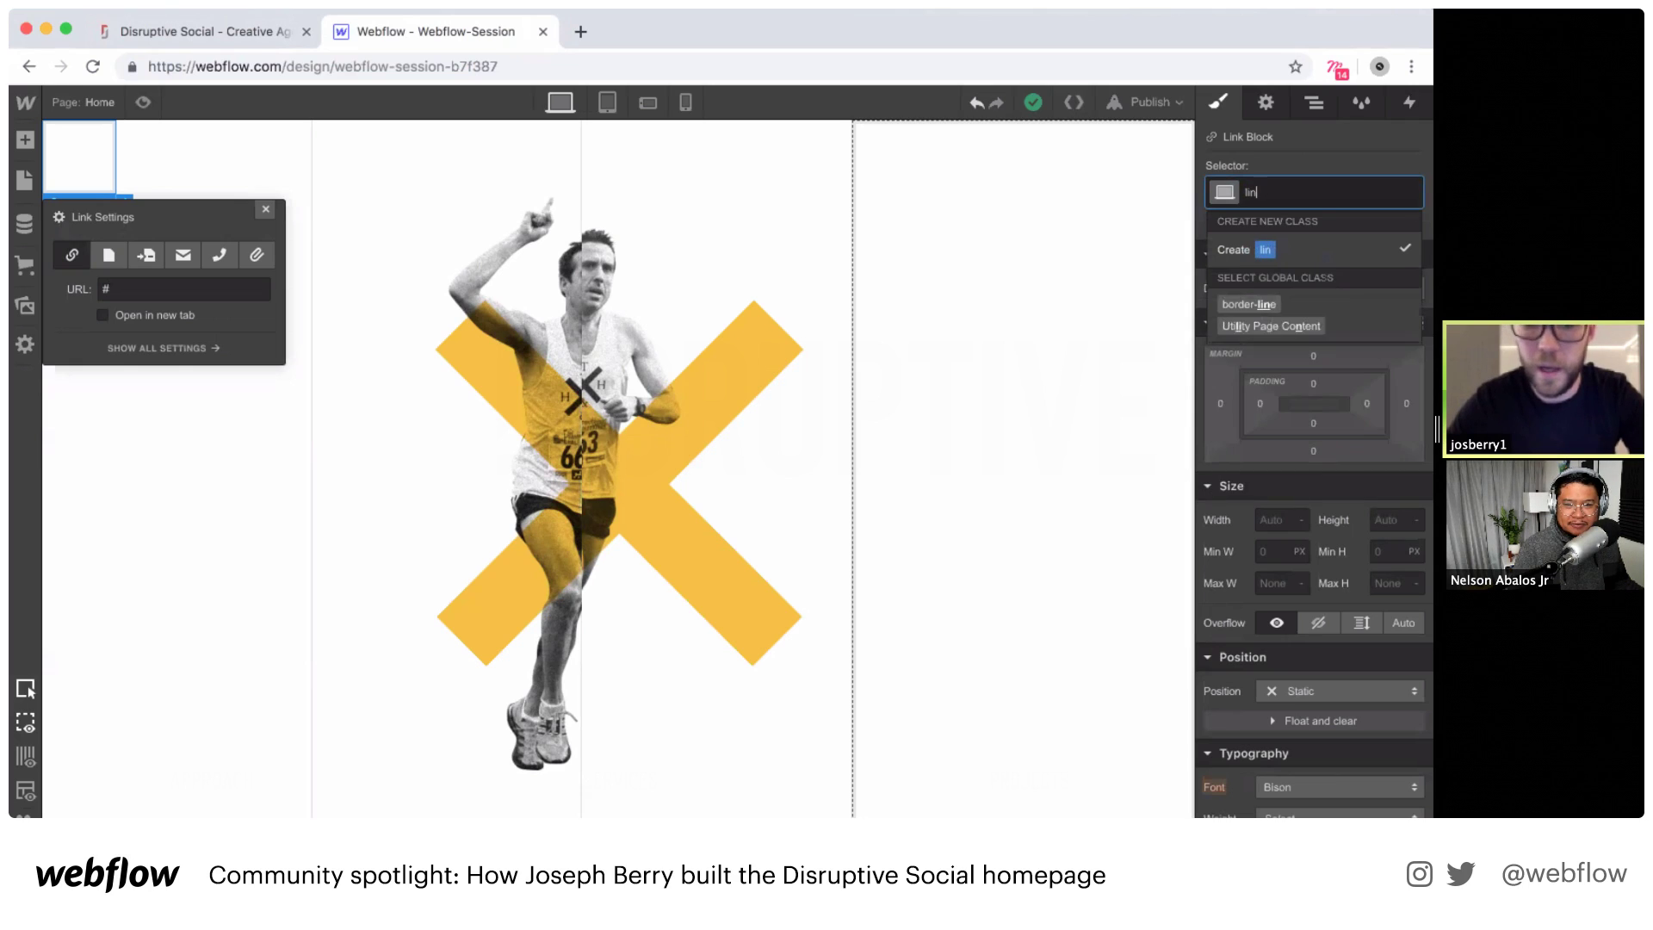
pyautogui.write('k-parent')
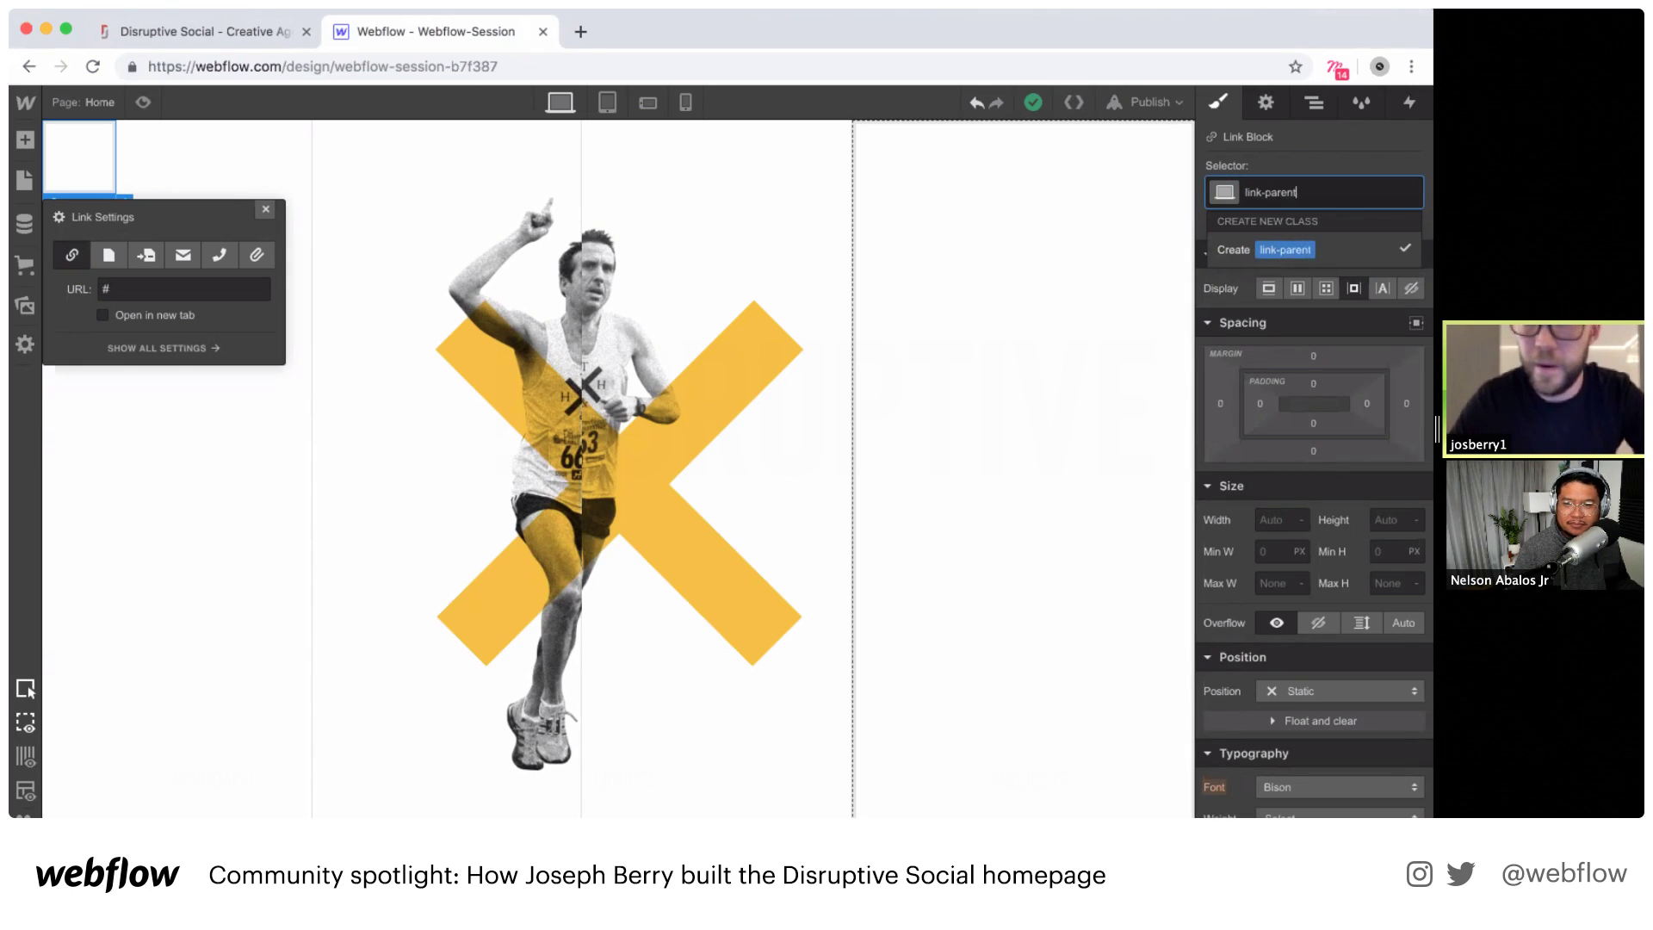
pyautogui.press('Return')
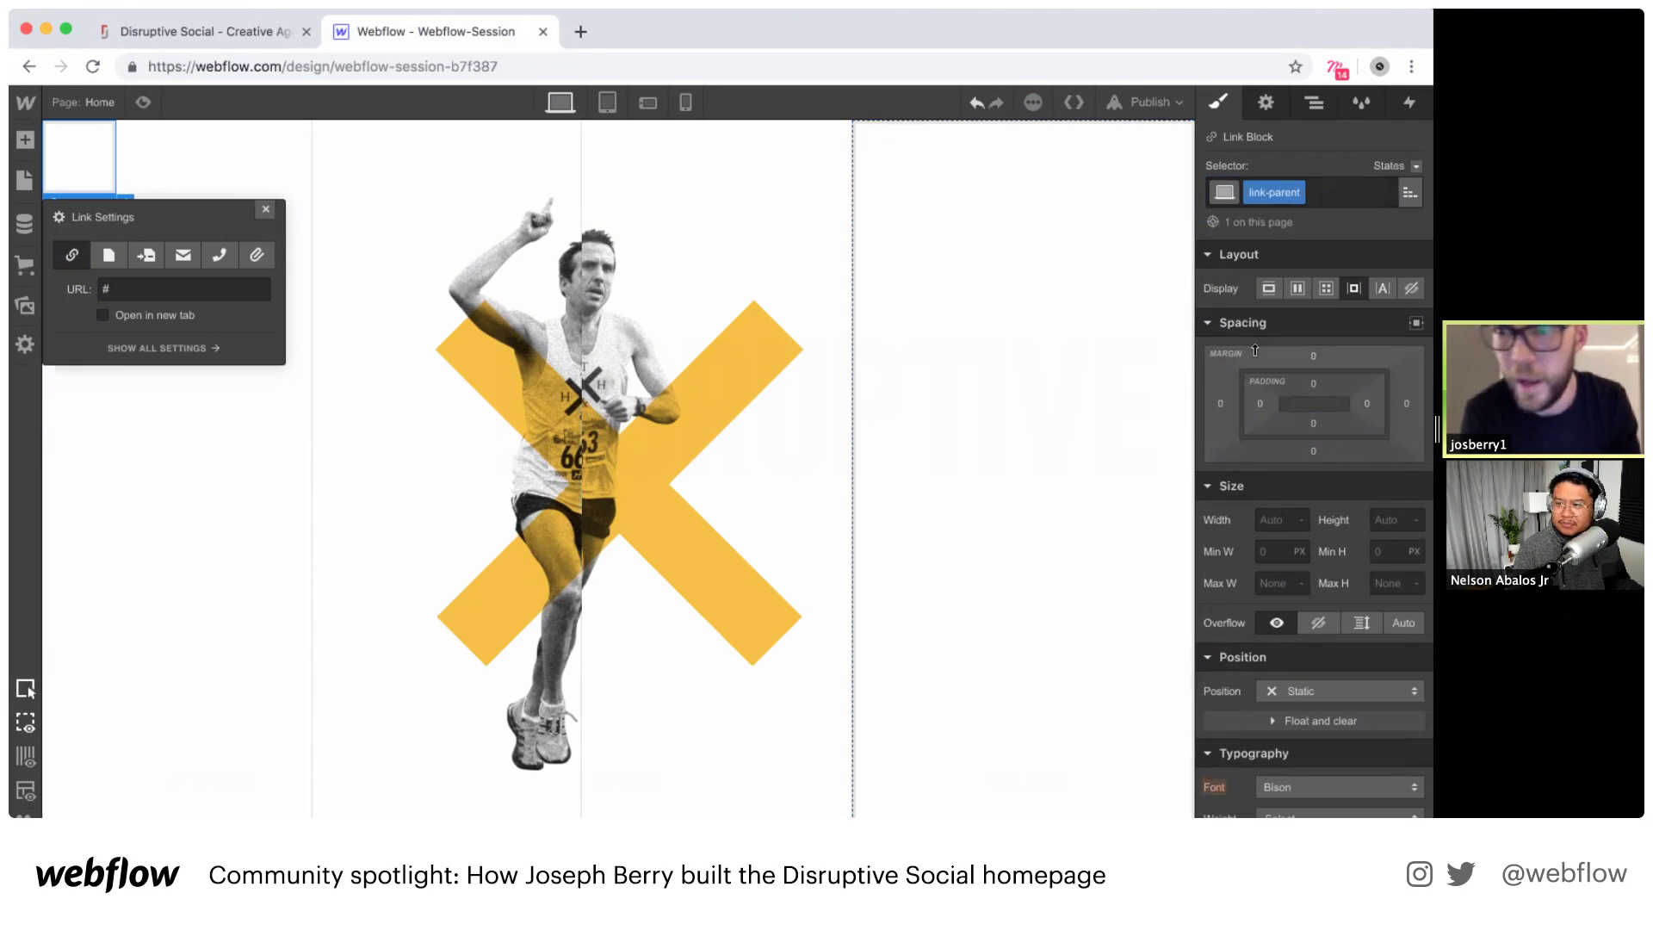
# Step: Set the link-parent block's position to Absolute, close its link settings, and keep the block selected for styling
pyautogui.click(1312, 692)
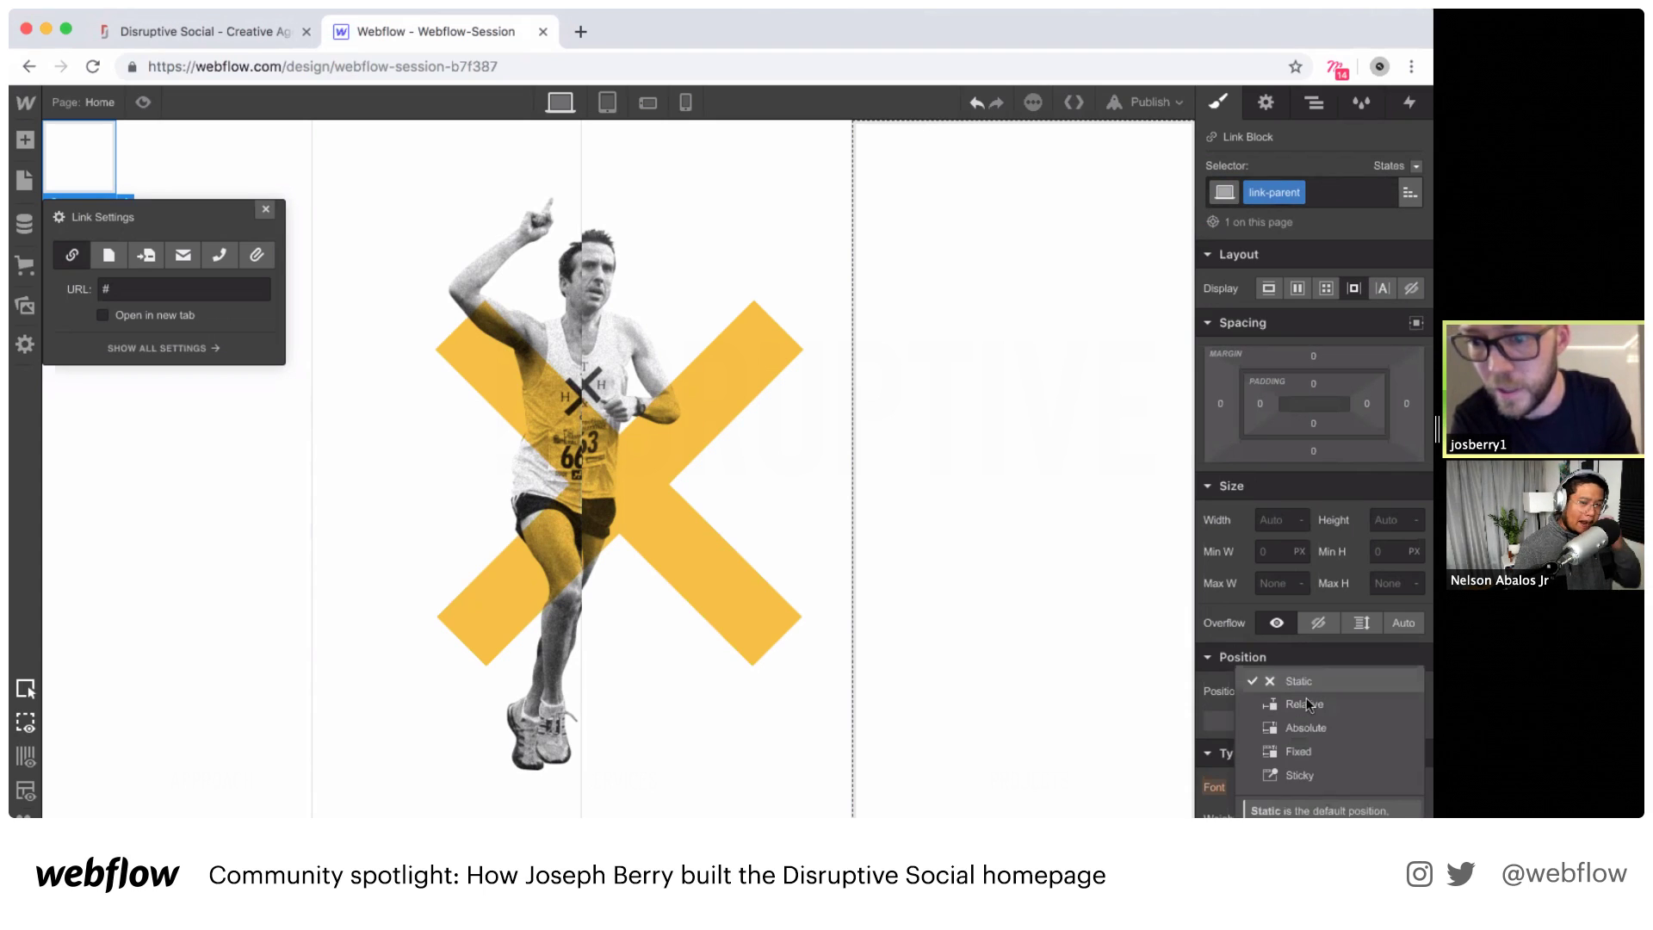
pyautogui.click(1294, 730)
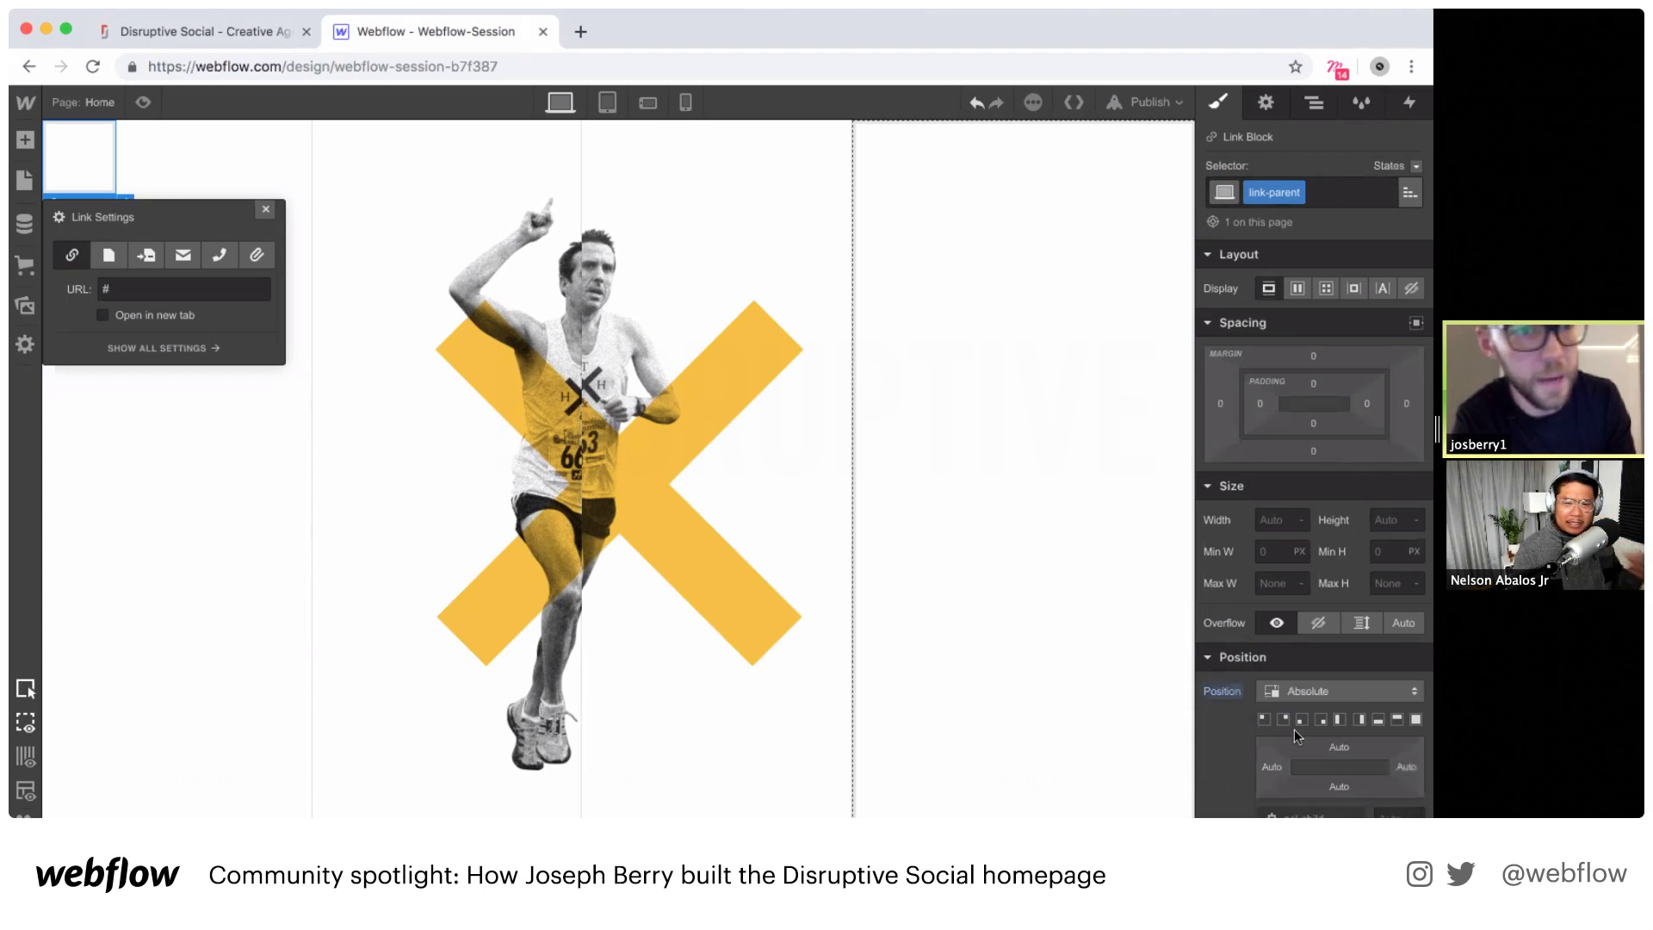
pyautogui.click(260, 208)
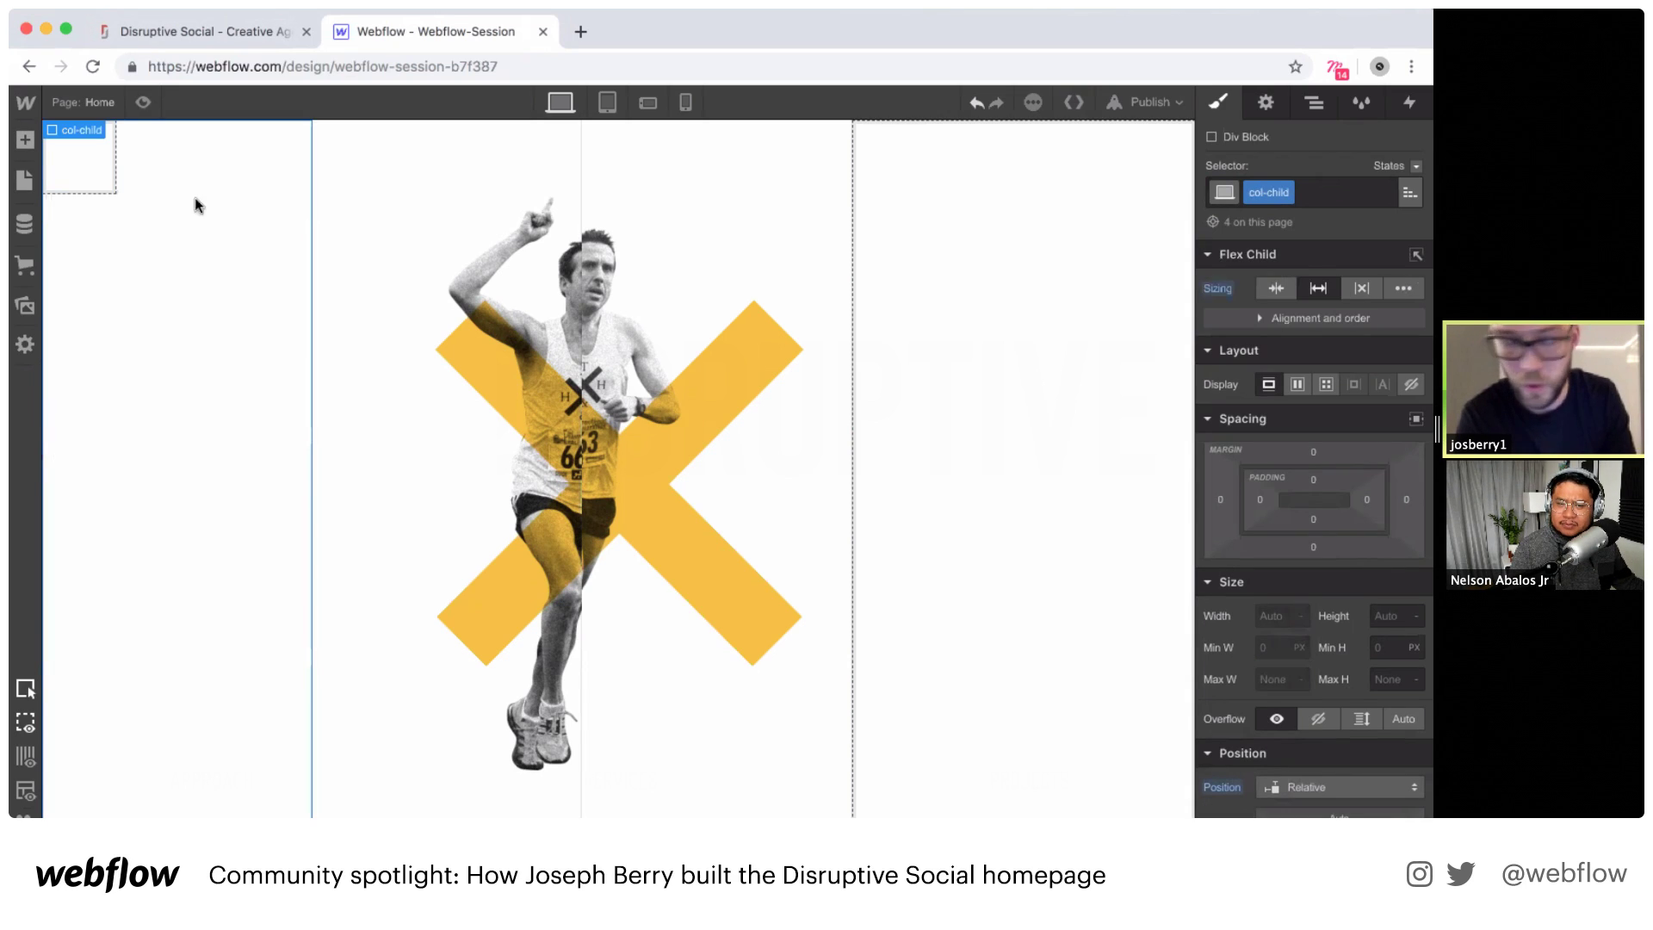
pyautogui.click(80, 172)
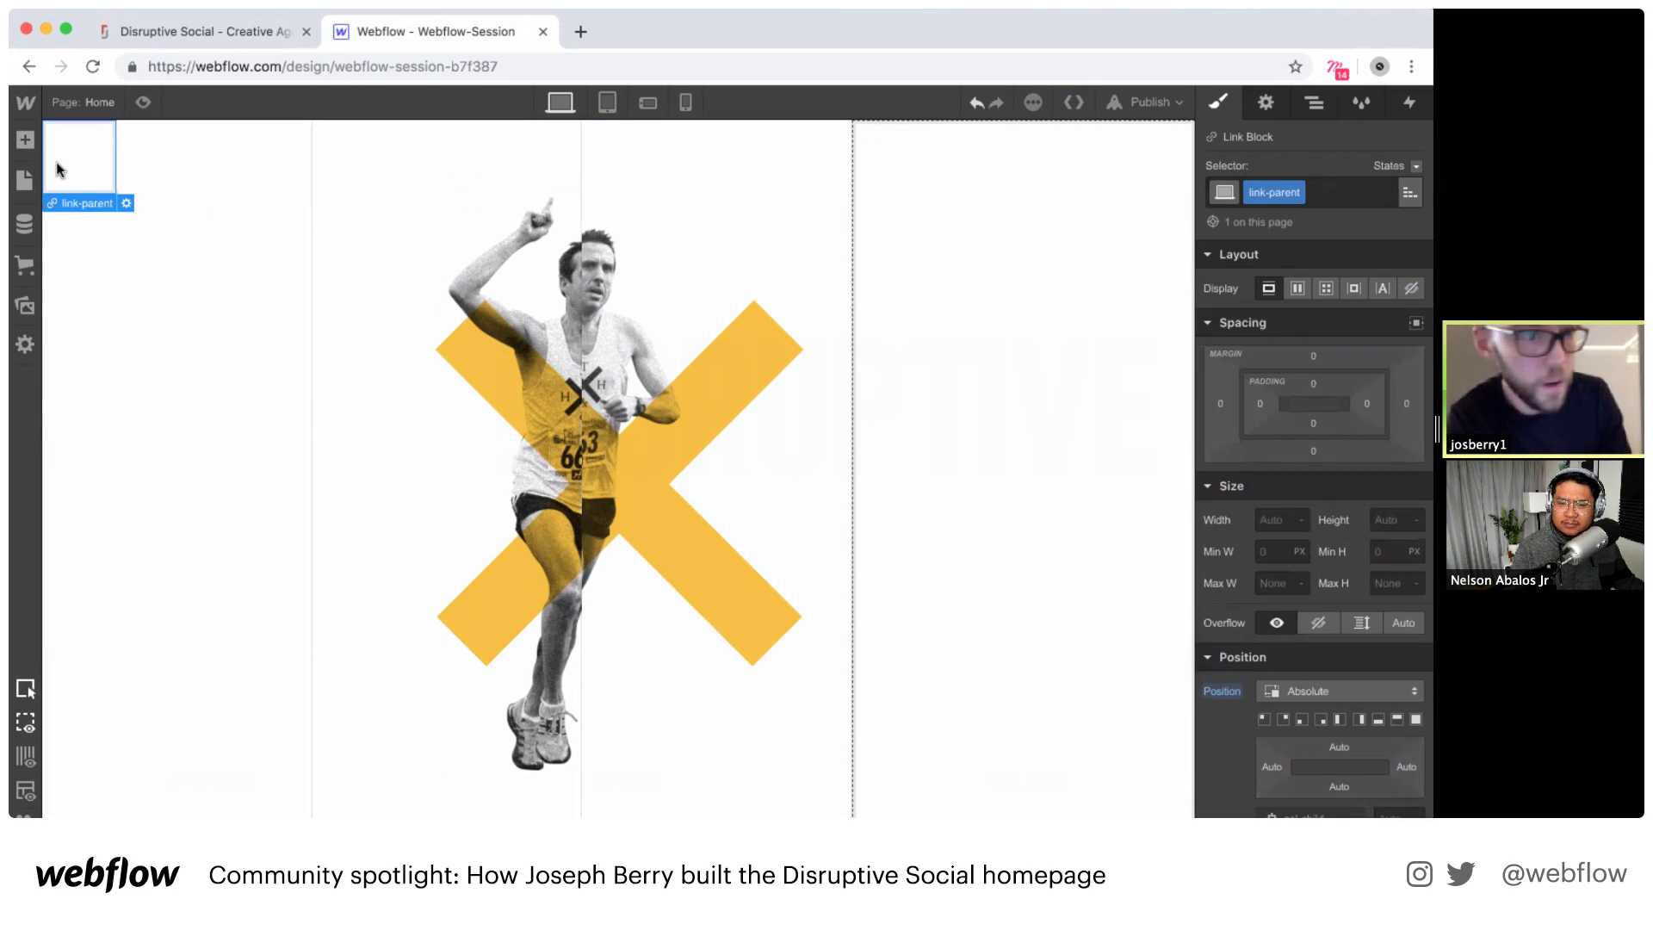
pyautogui.scroll(-5, 1280, 360)
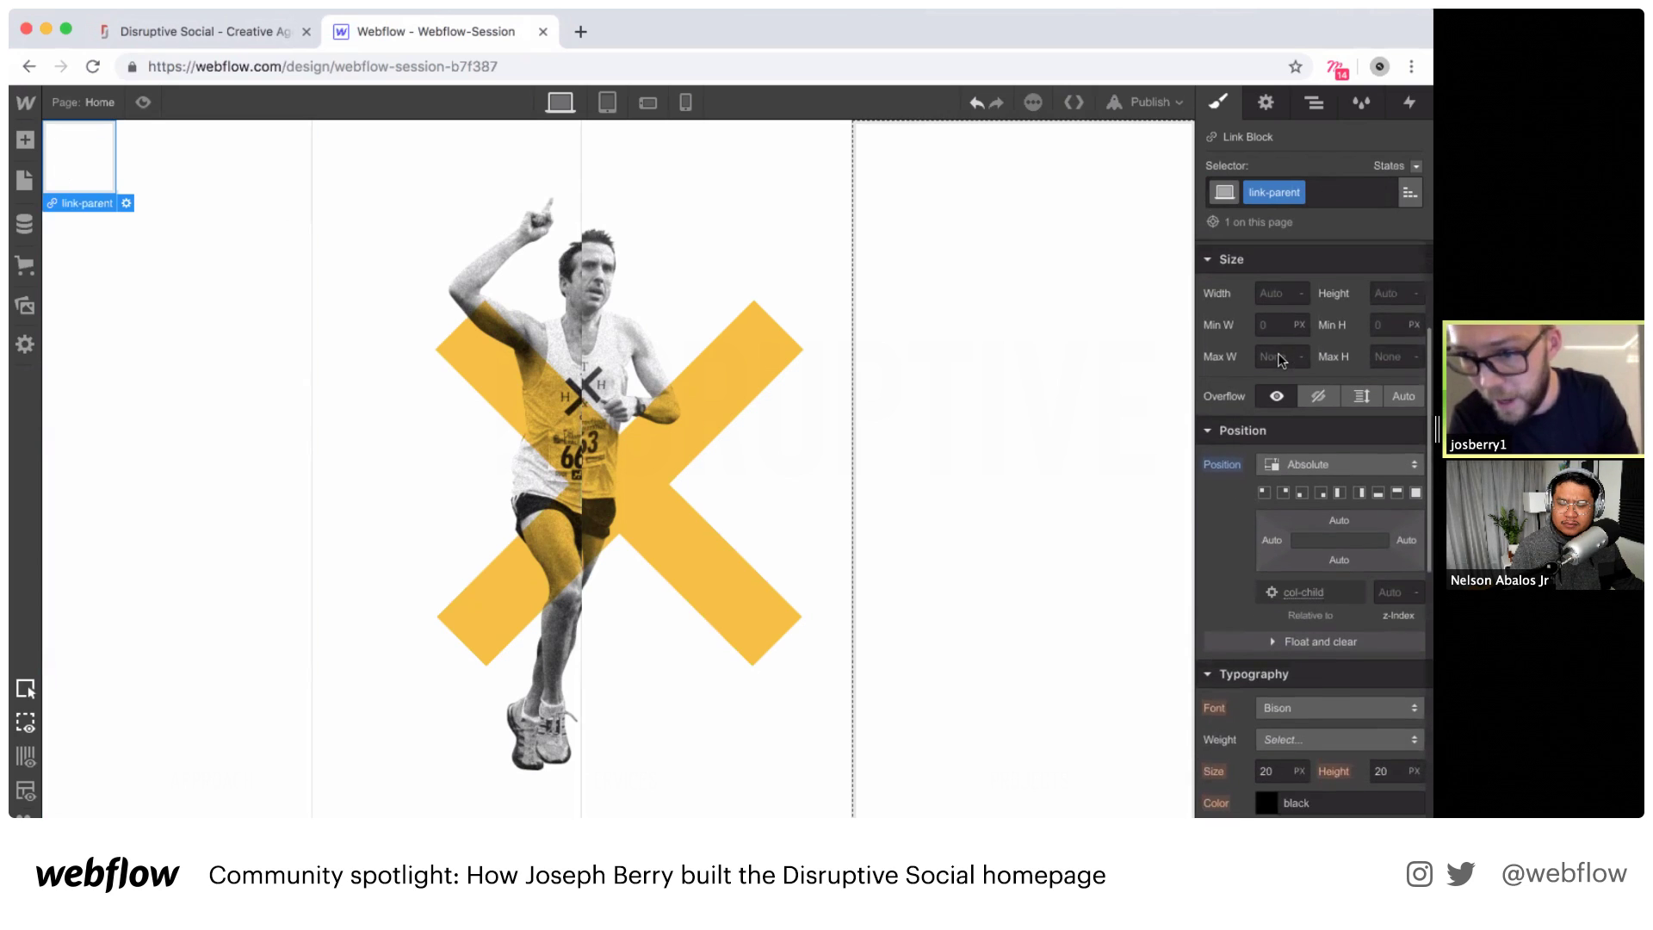
# Step: Stretch the absolutely positioned link-parent block across its column's bottom edge and add a Text Block inside it
pyautogui.click(1378, 494)
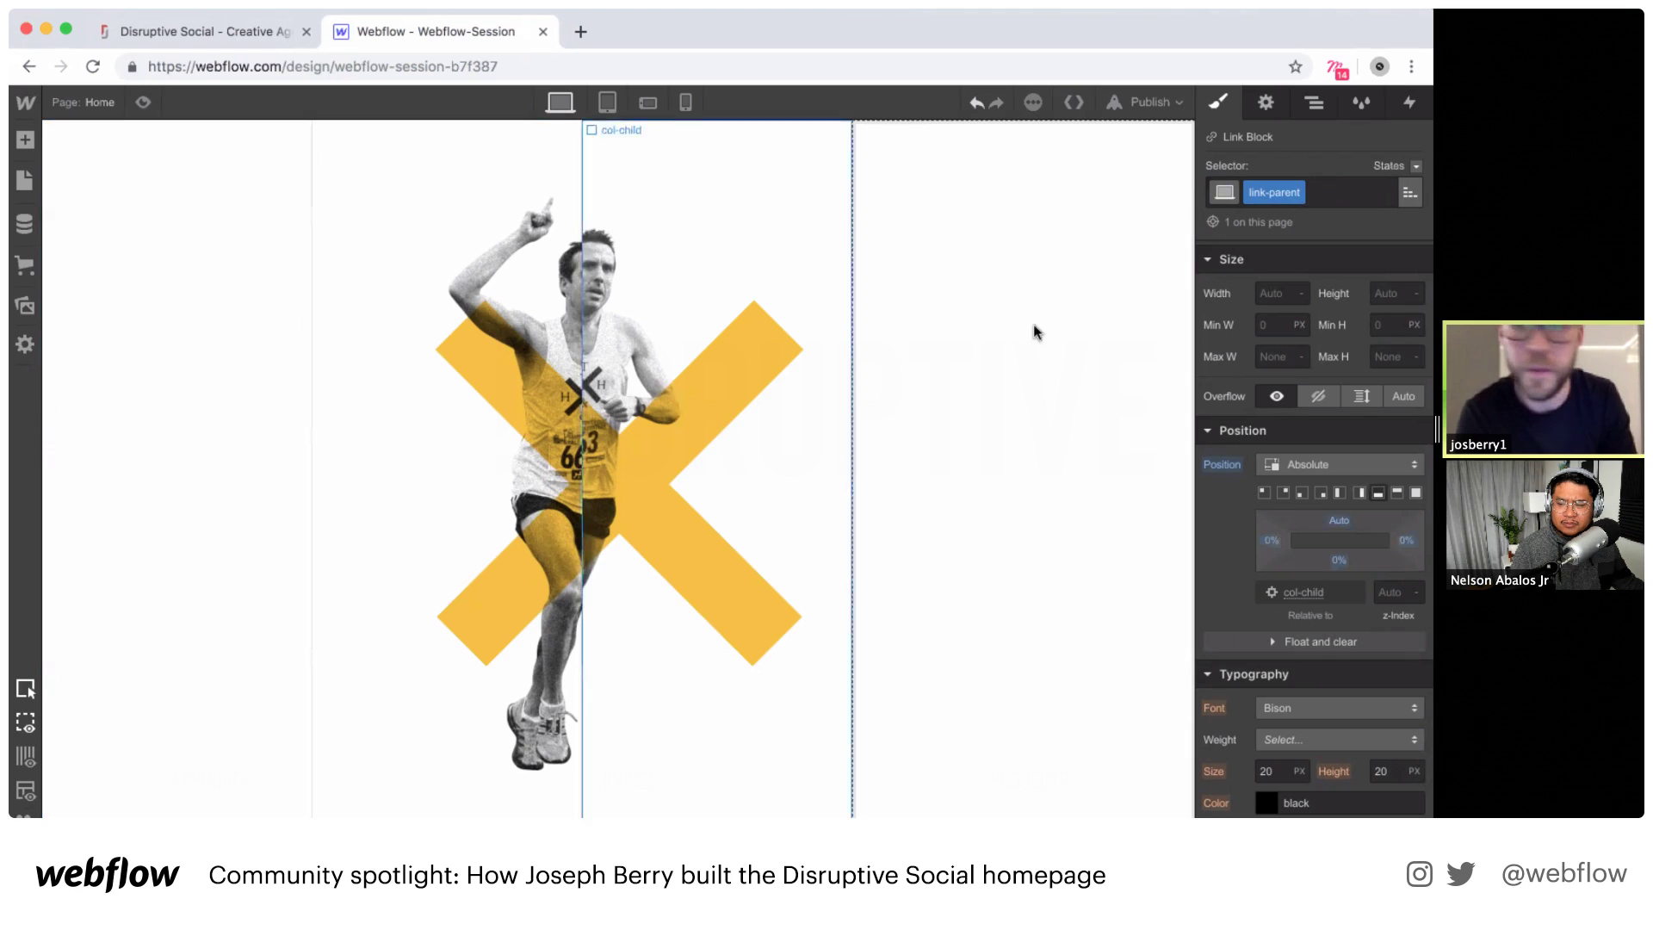
pyautogui.click(1316, 101)
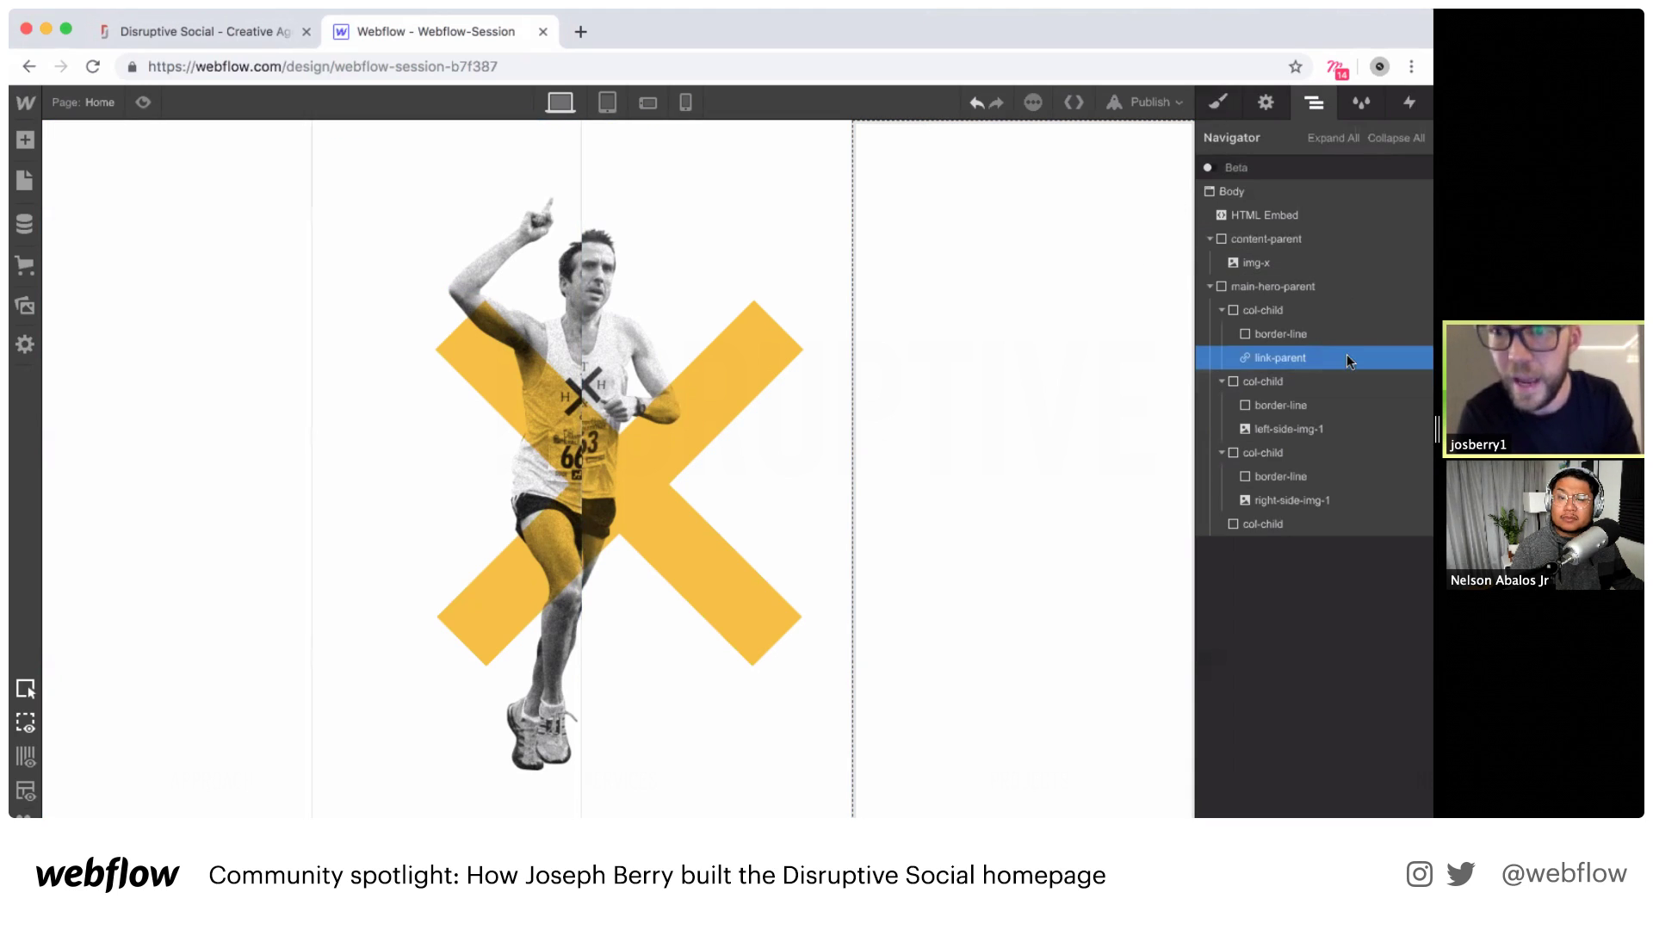
pyautogui.click(17, 140)
pyautogui.scroll(-3, 172, 491)
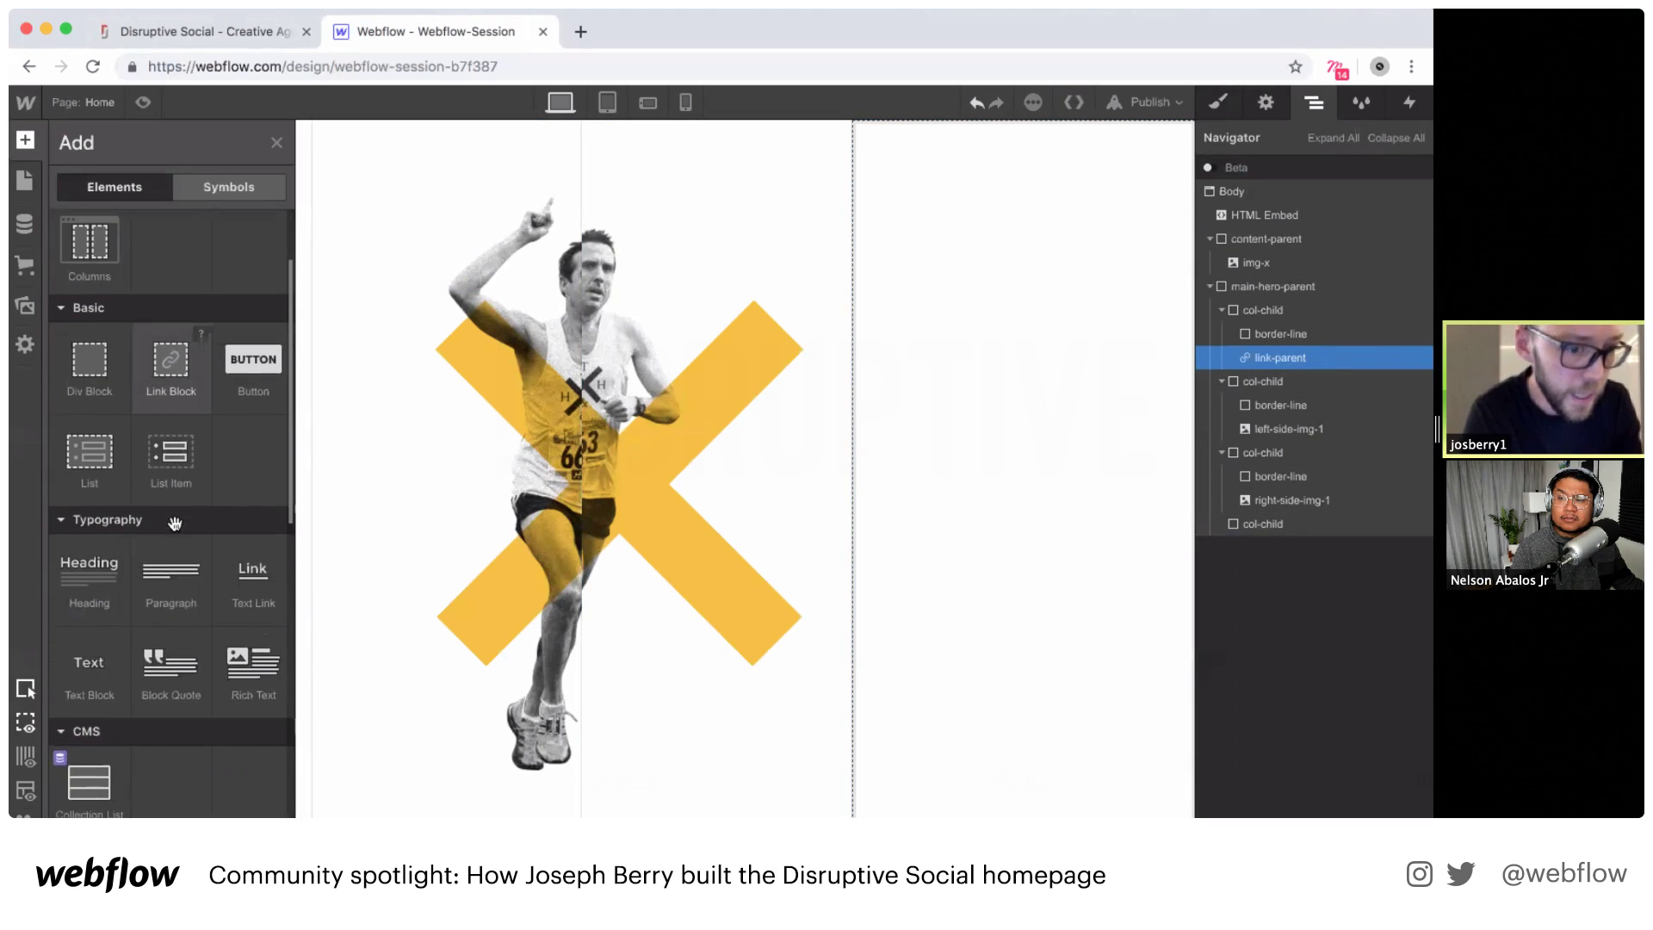
pyautogui.moveTo(99, 666); pyautogui.dragTo(1306, 361)
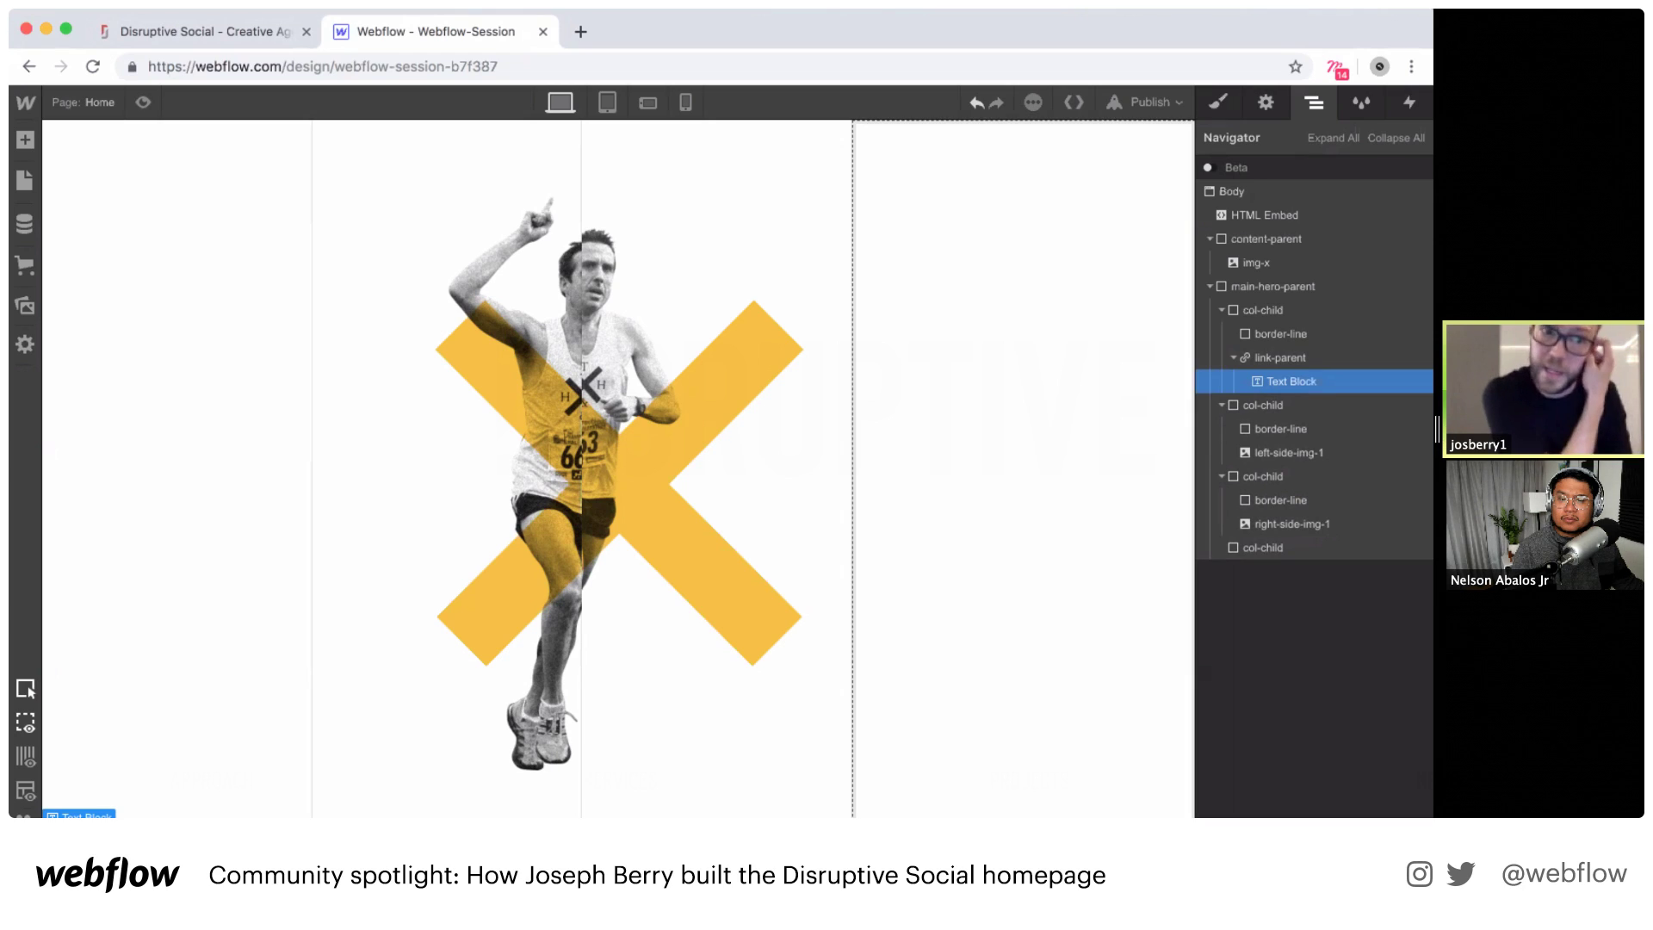
# Step: Replace the new Text Block's placeholder with the text HOME, checking the Disruptive Social reference site for the wording
pyautogui.press('Return')
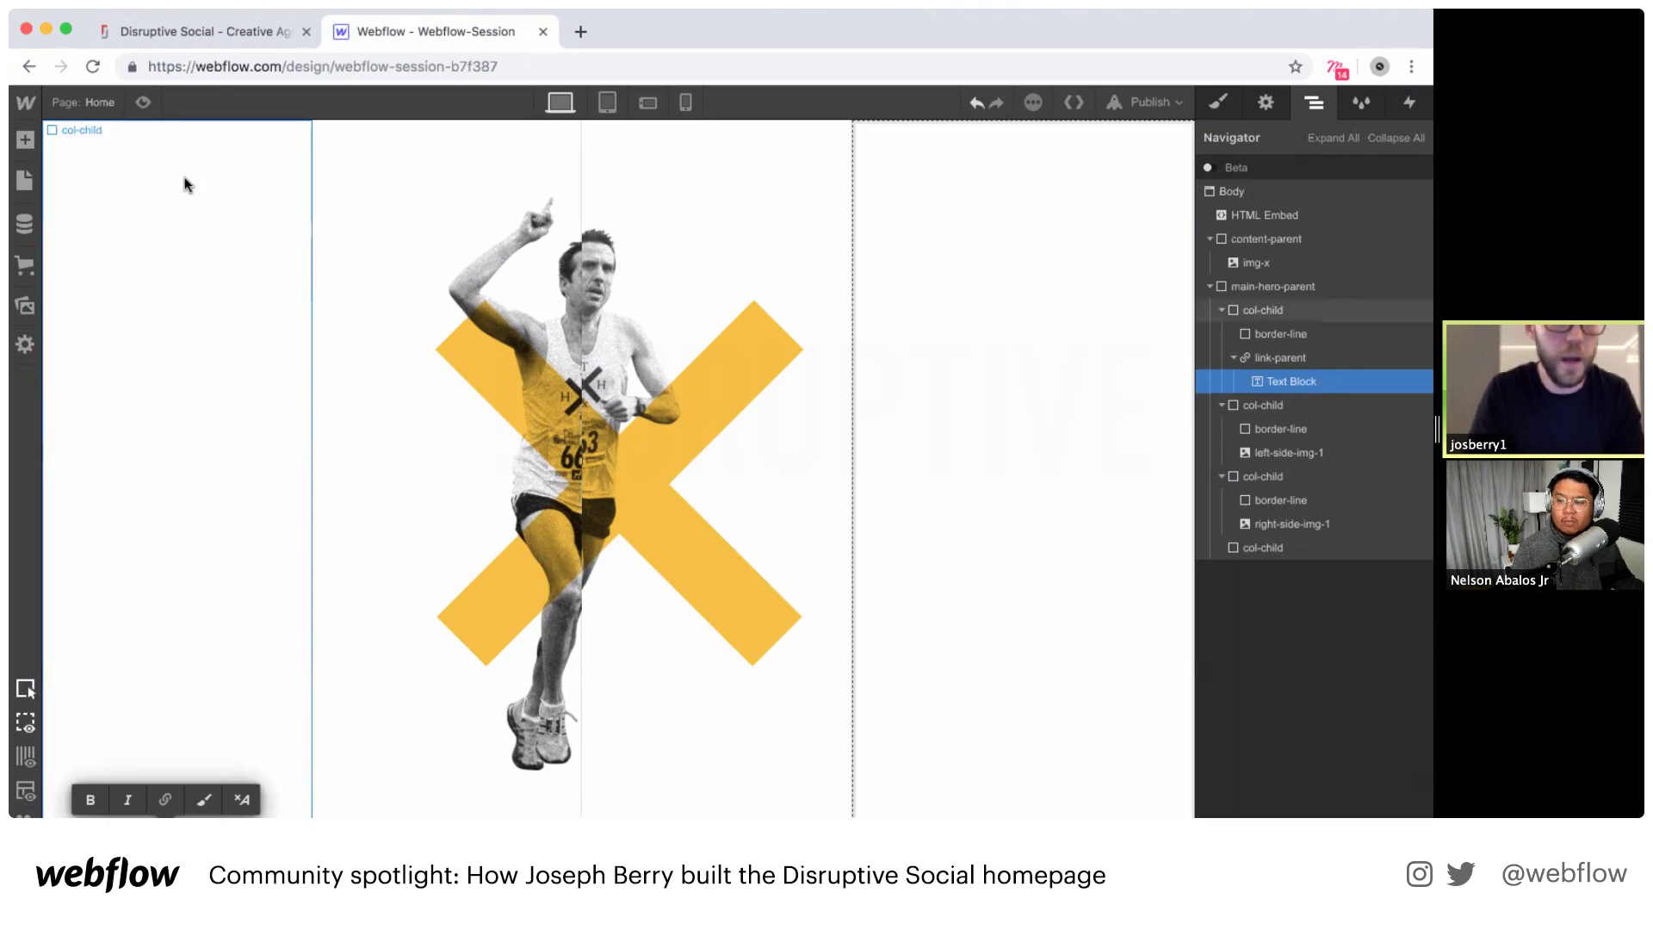
pyautogui.click(220, 36)
pyautogui.click(392, 32)
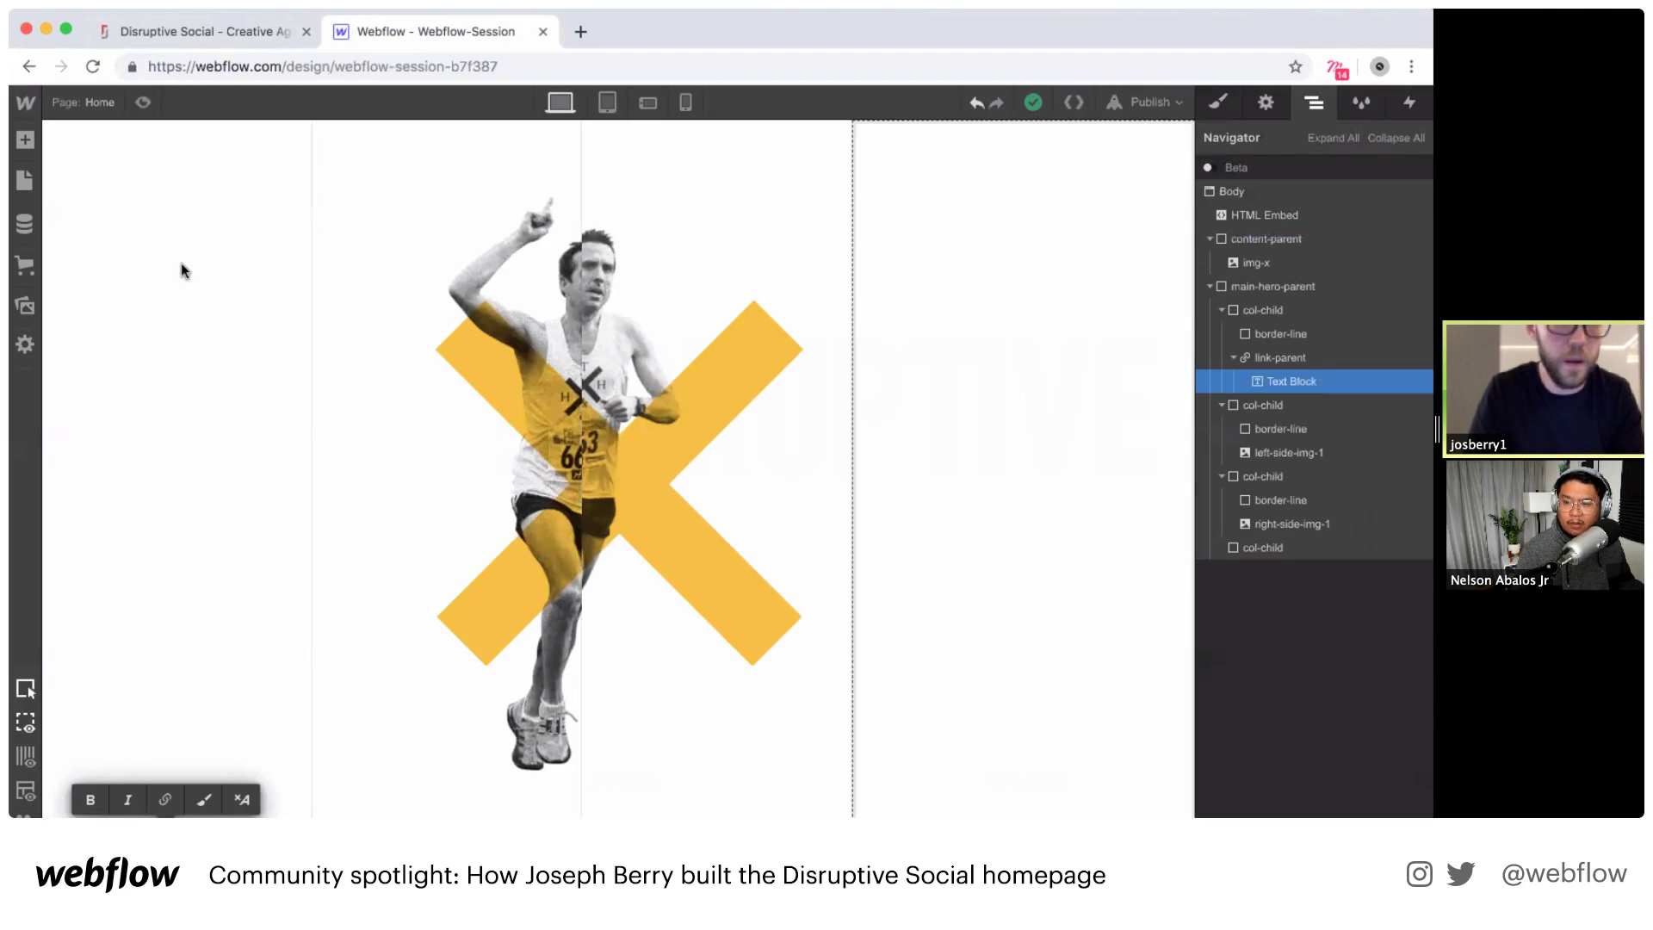
pyautogui.press('Escape')
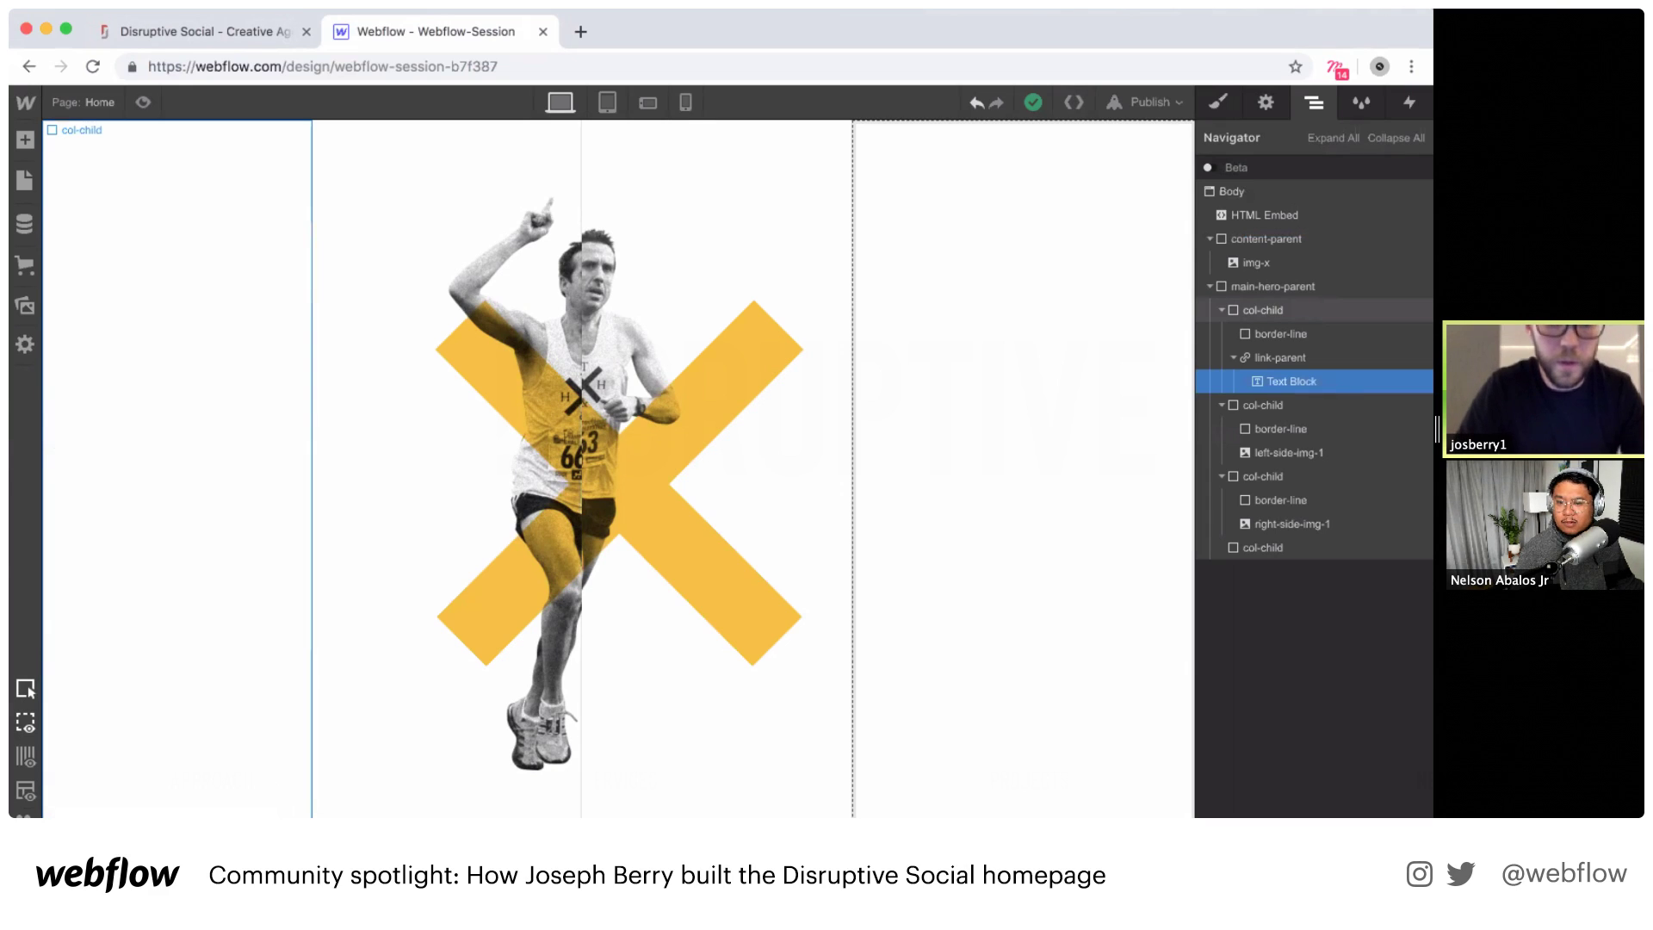
# Step: Centre-align the text of the Text Block inside link-parent
pyautogui.click(215, 572)
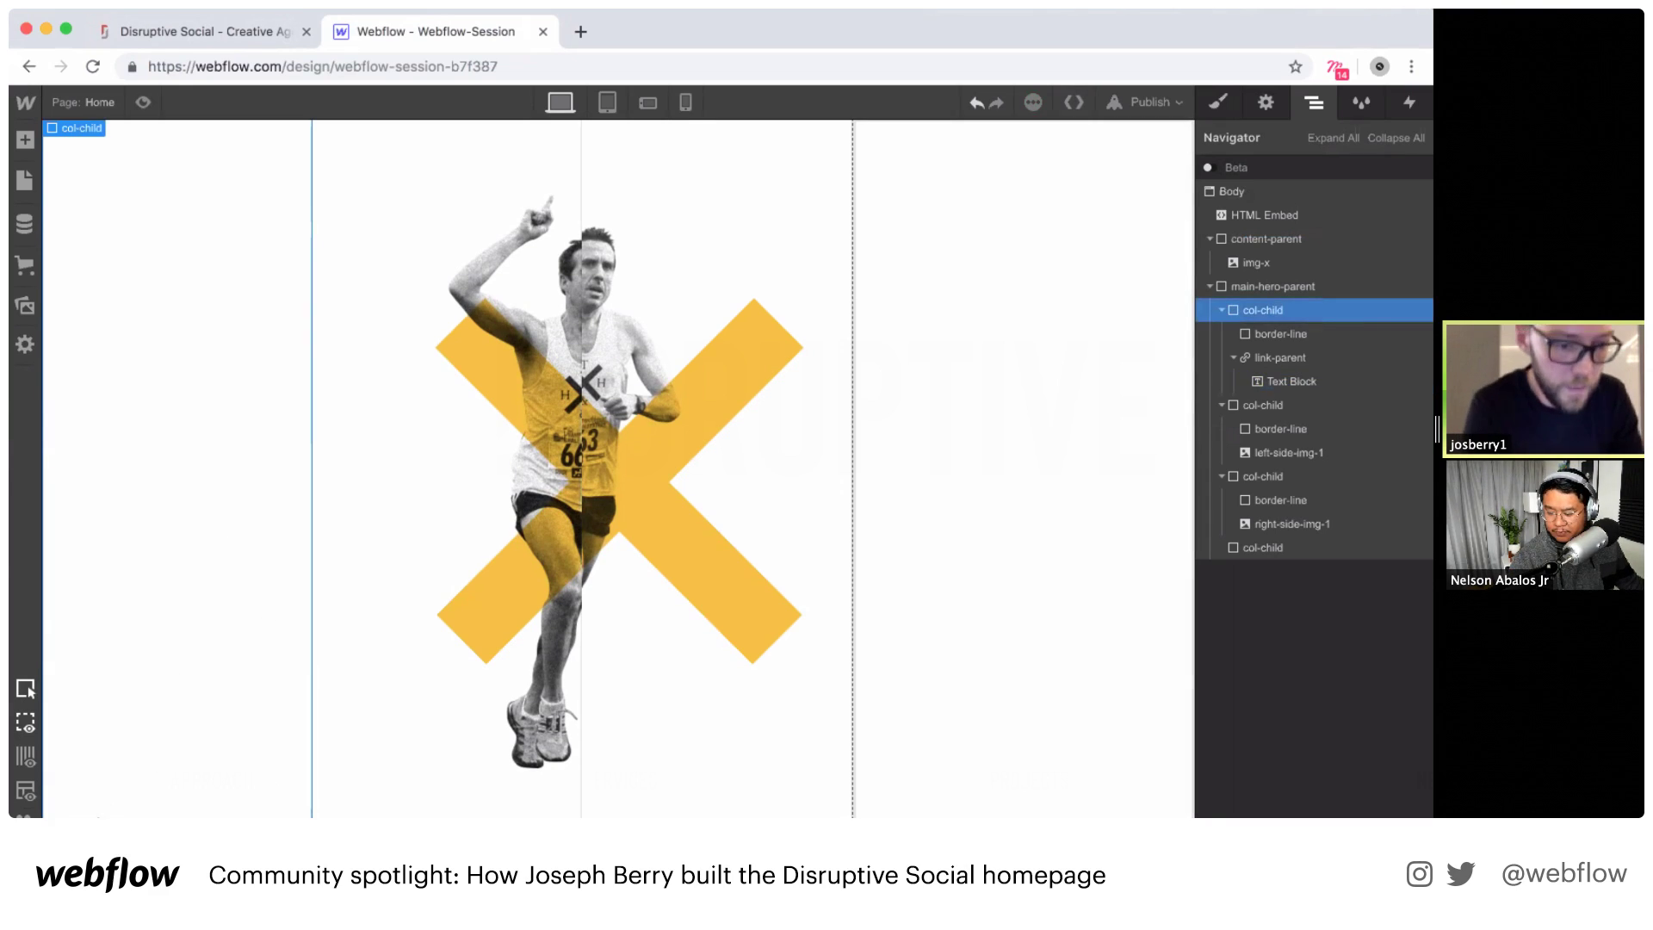
pyautogui.click(1292, 381)
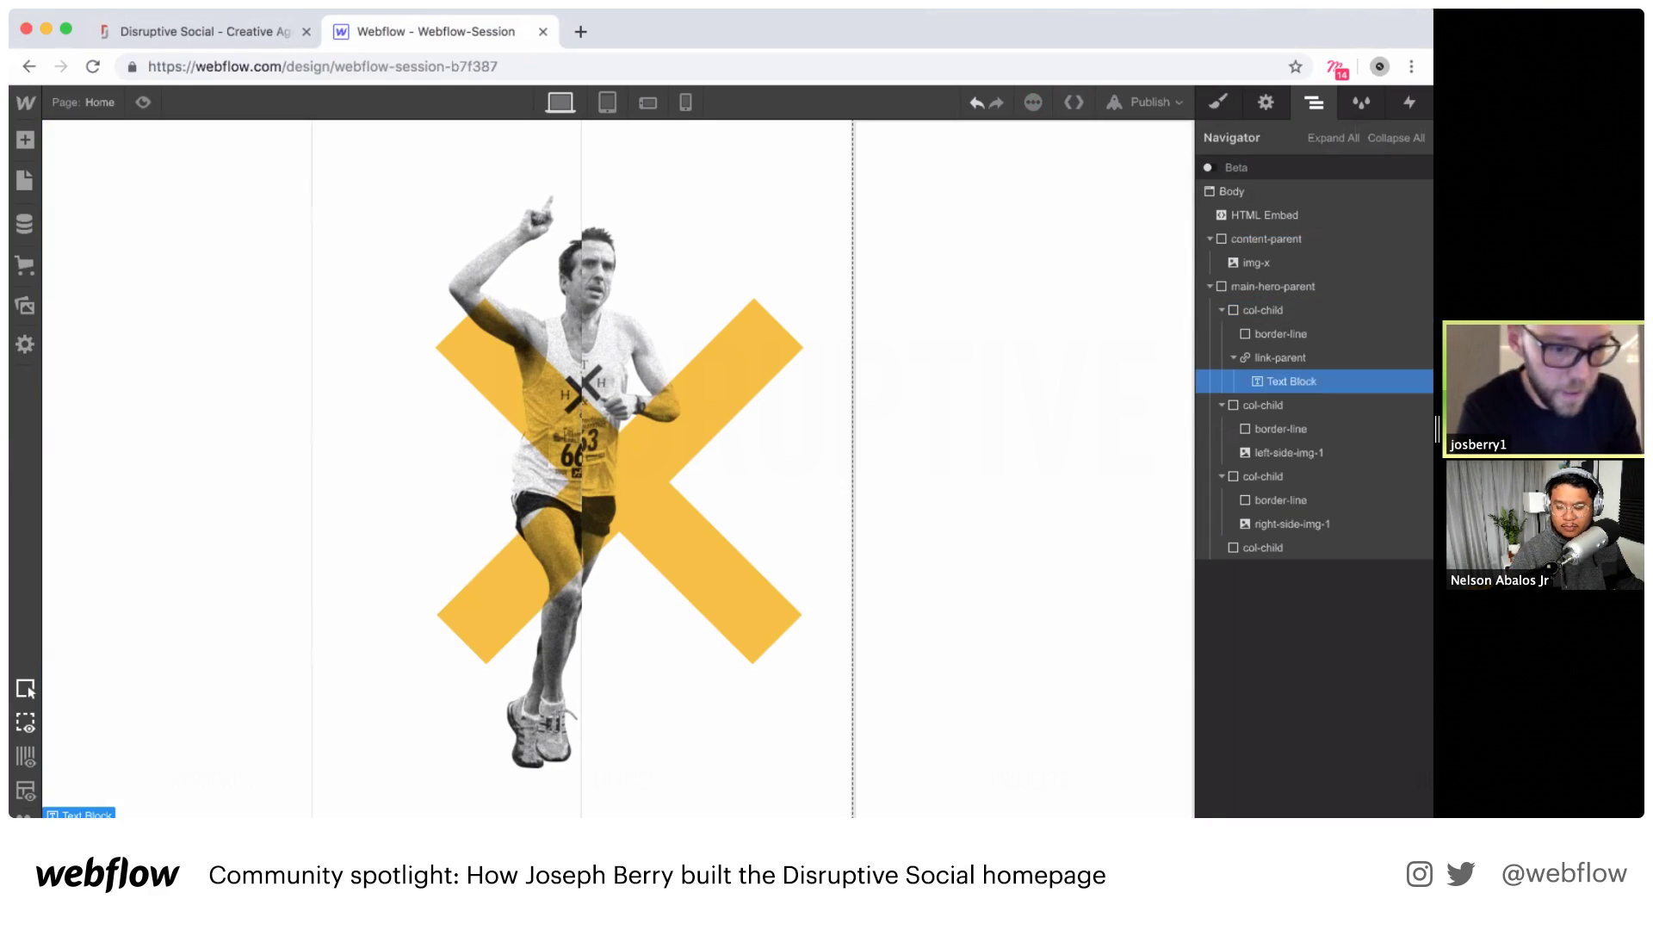
pyautogui.click(1216, 104)
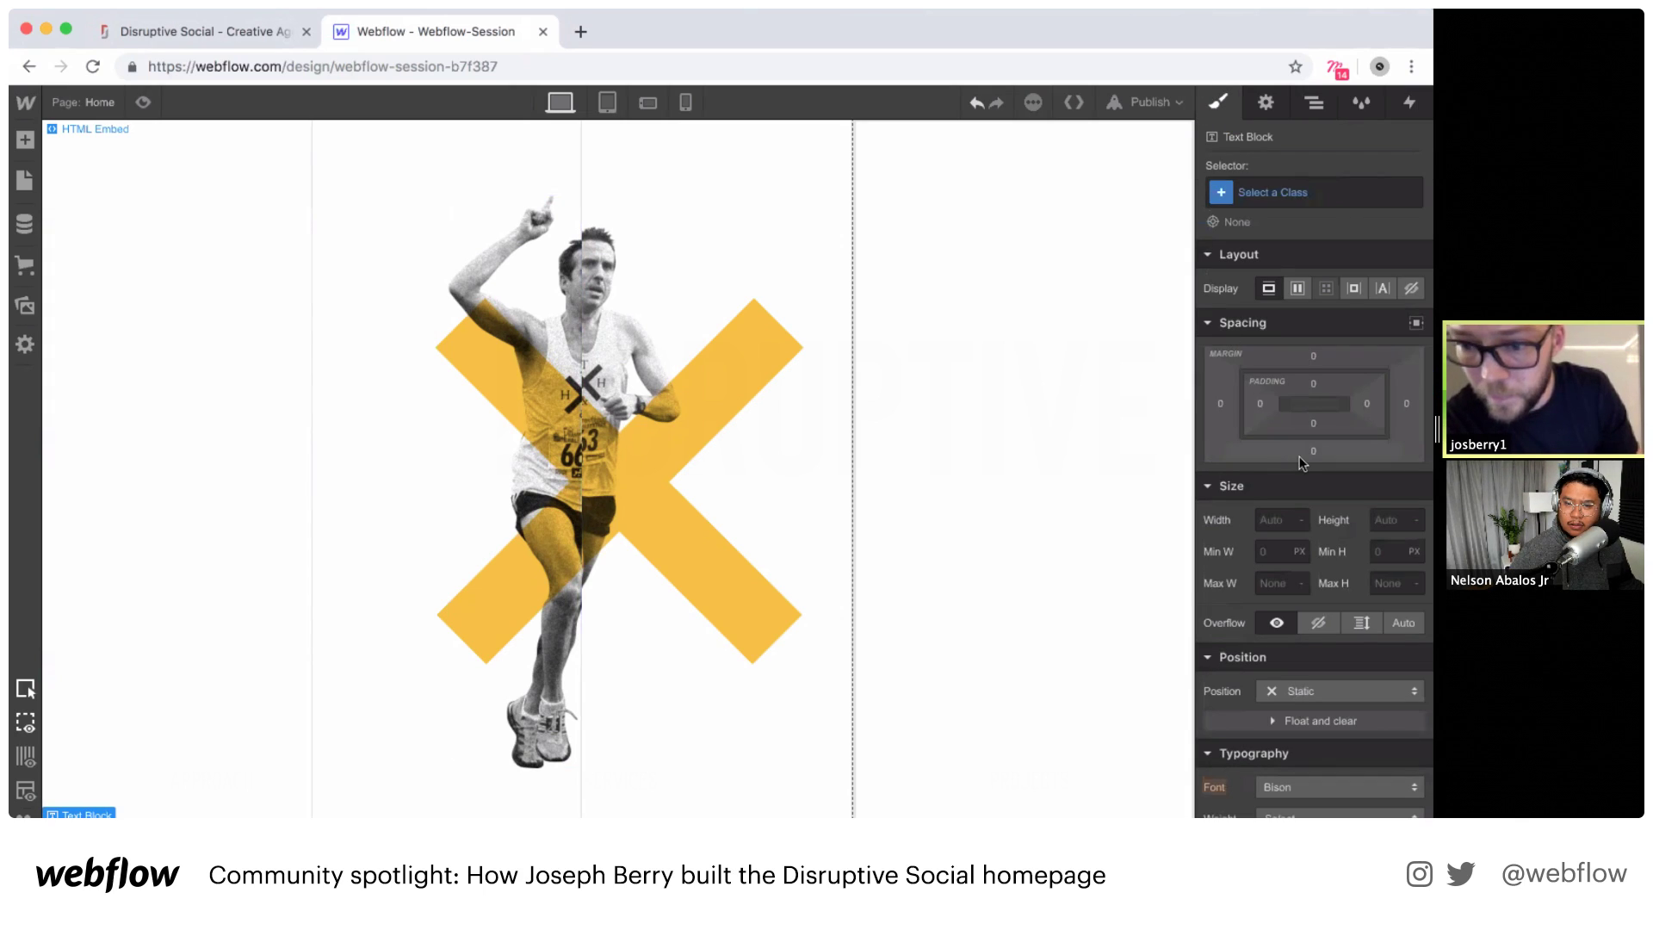
pyautogui.scroll(-5, 1303, 464)
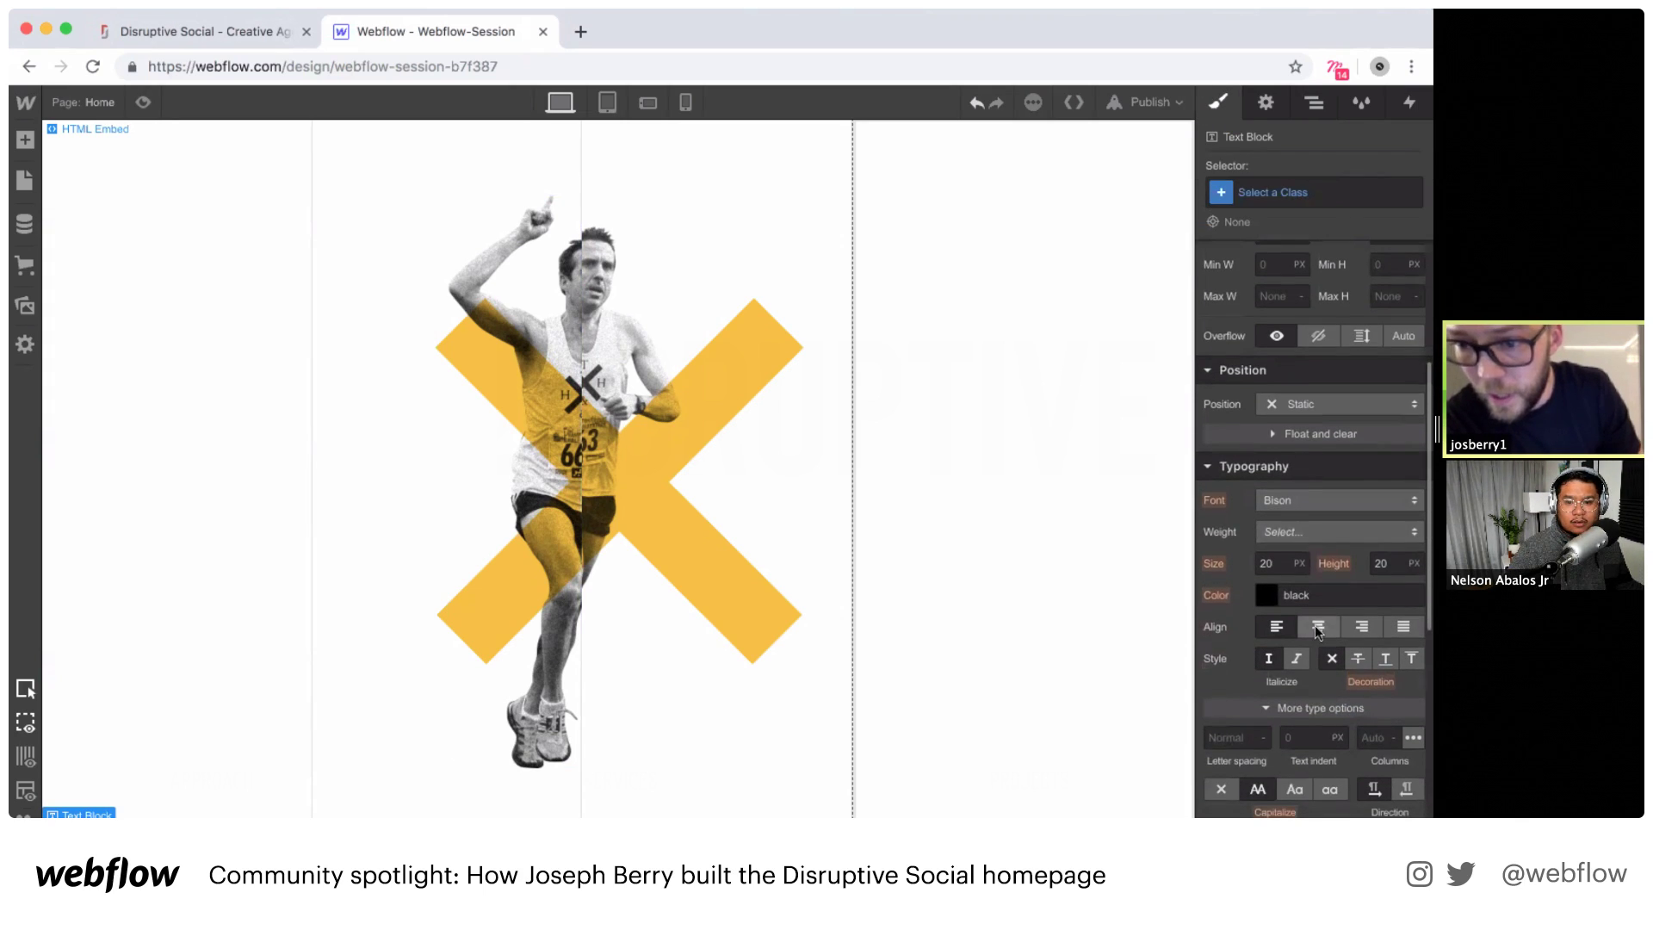
pyautogui.click(1318, 627)
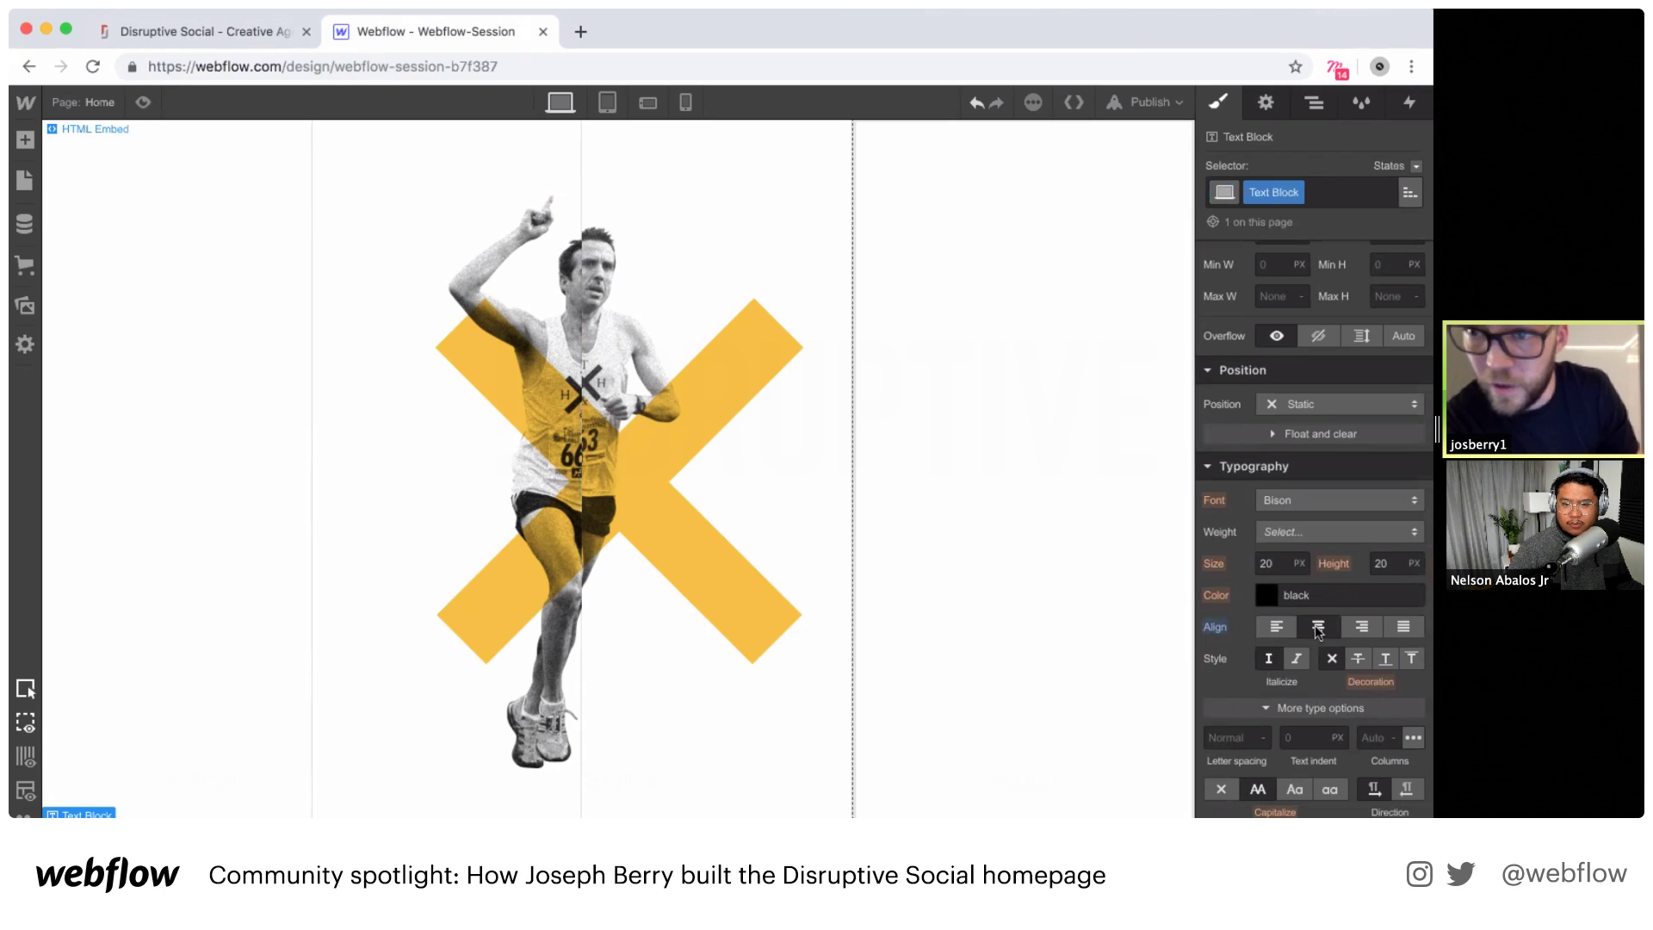
# Step: Set the link-parent block's overflow to hidden
pyautogui.click(1317, 105)
pyautogui.click(1277, 358)
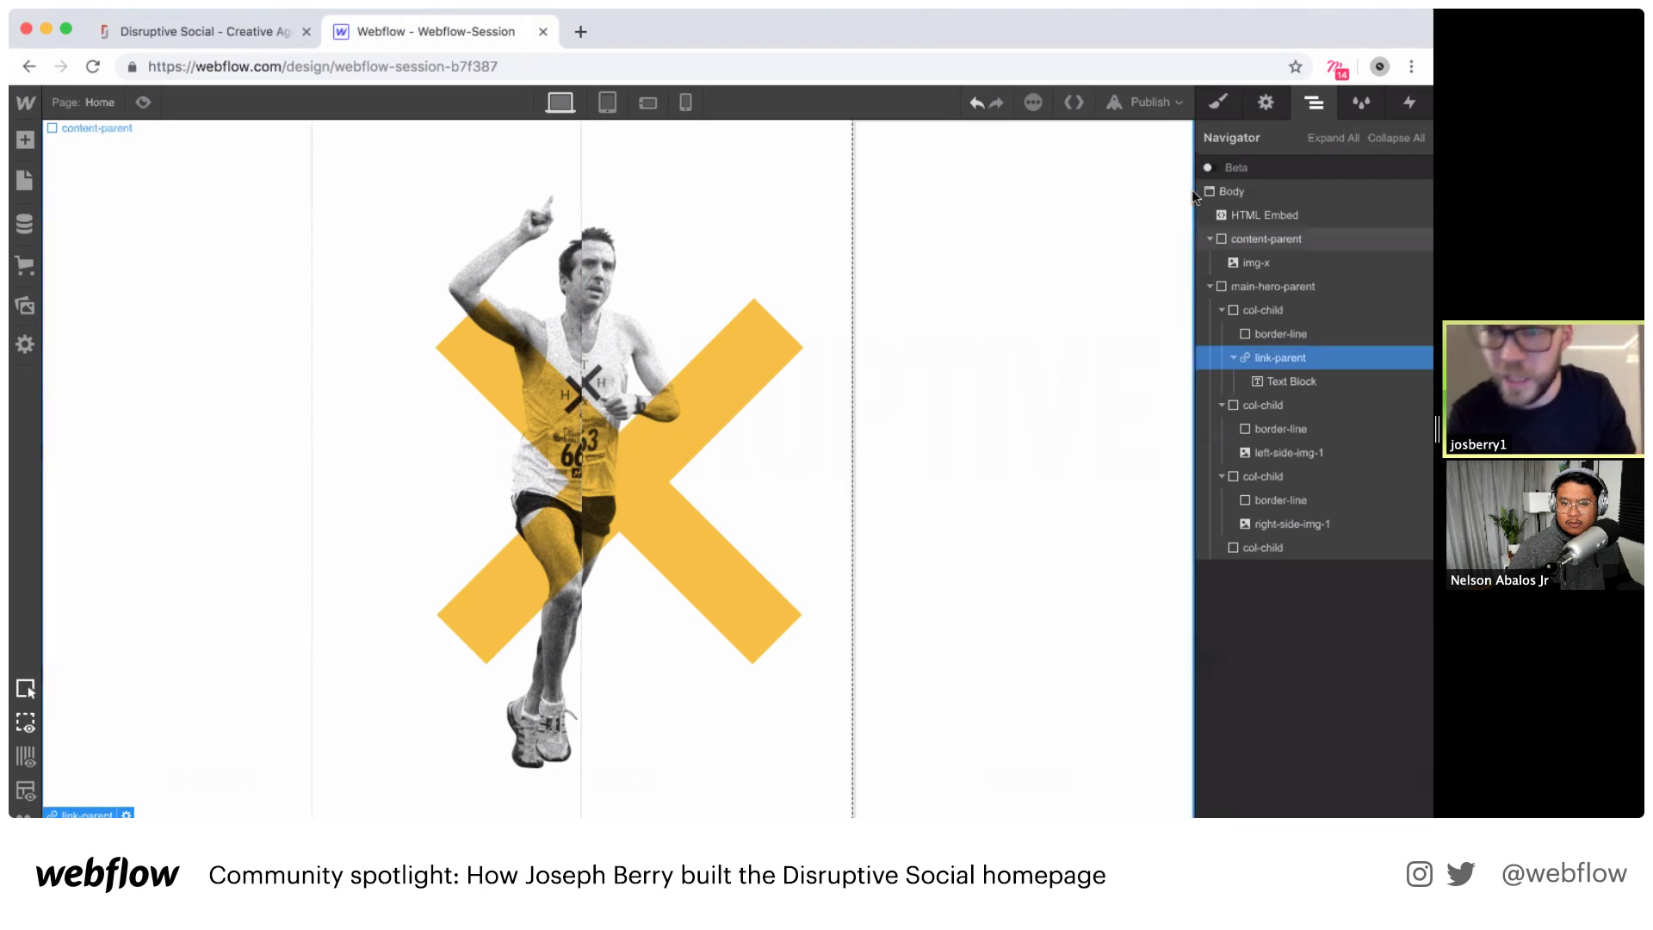
pyautogui.click(1221, 104)
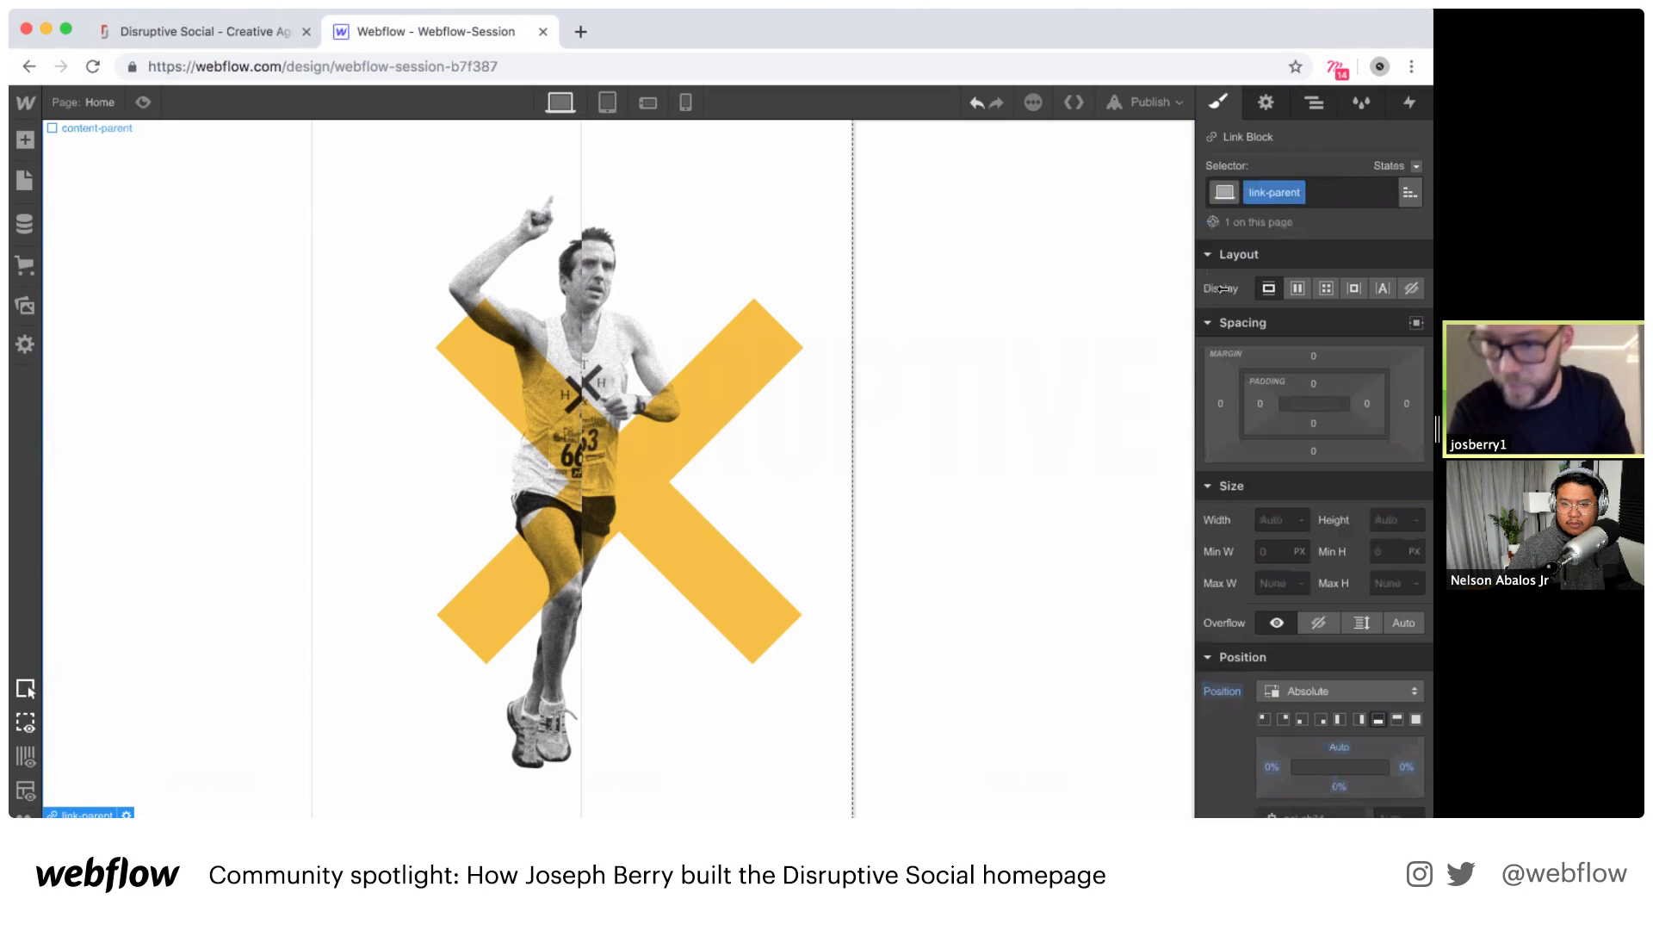
pyautogui.click(1319, 623)
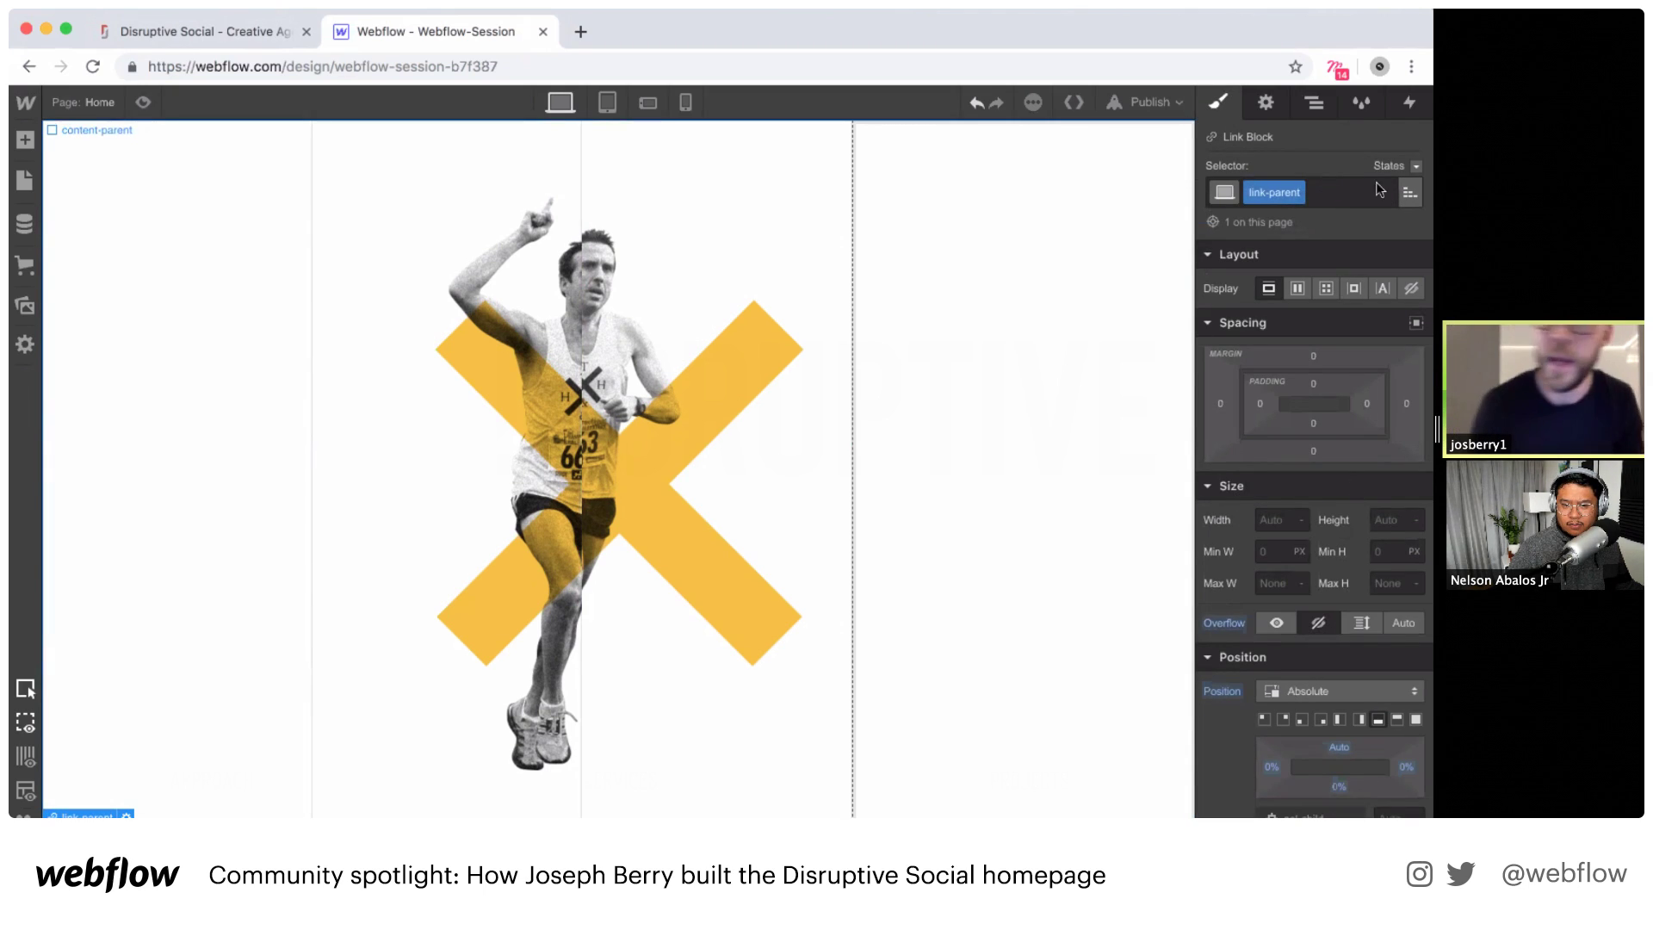
# Step: Raise the link-parent block by setting its bottom position offset to 6%
pyautogui.click(1321, 105)
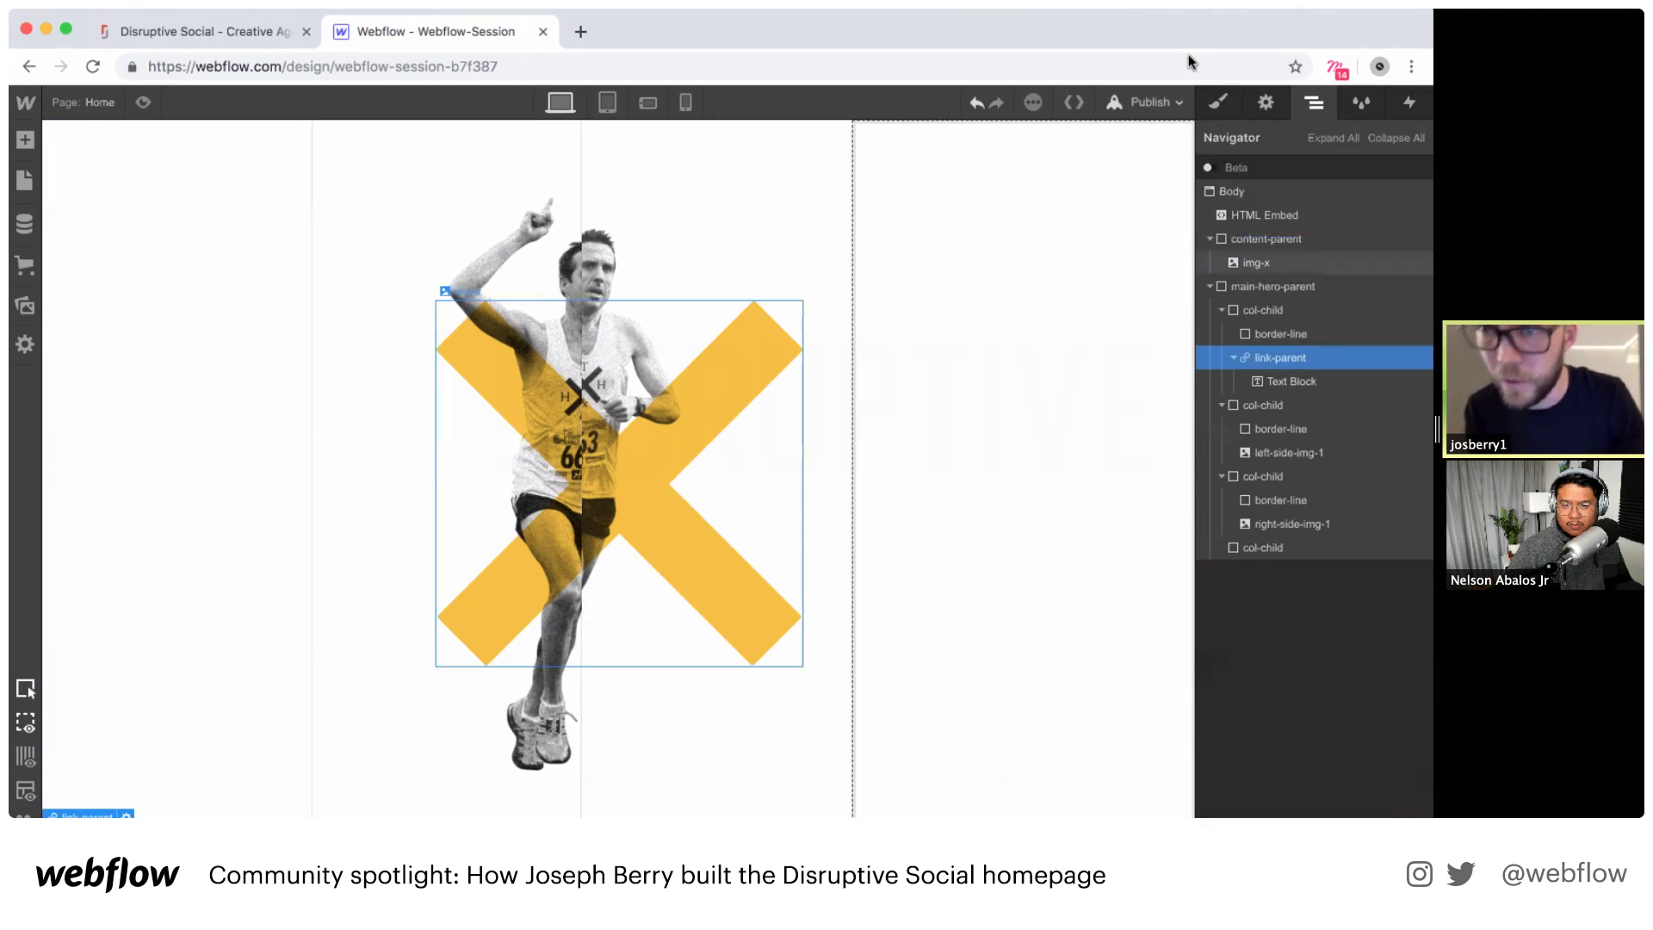
pyautogui.click(1217, 104)
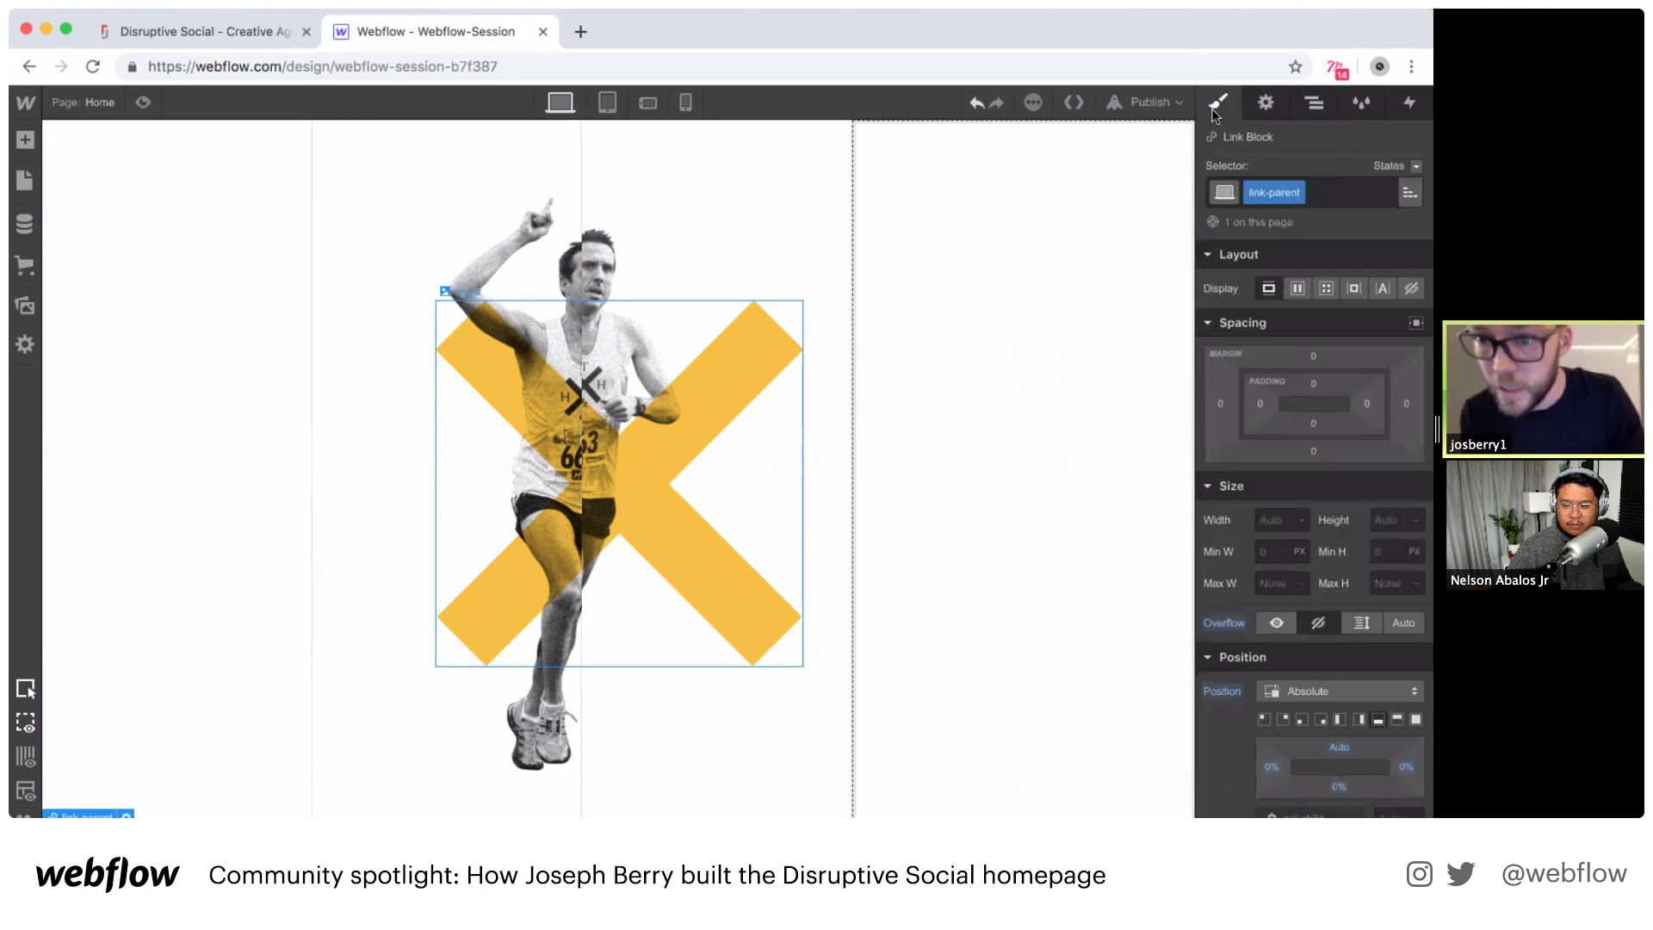
pyautogui.scroll(-4, 1315, 398)
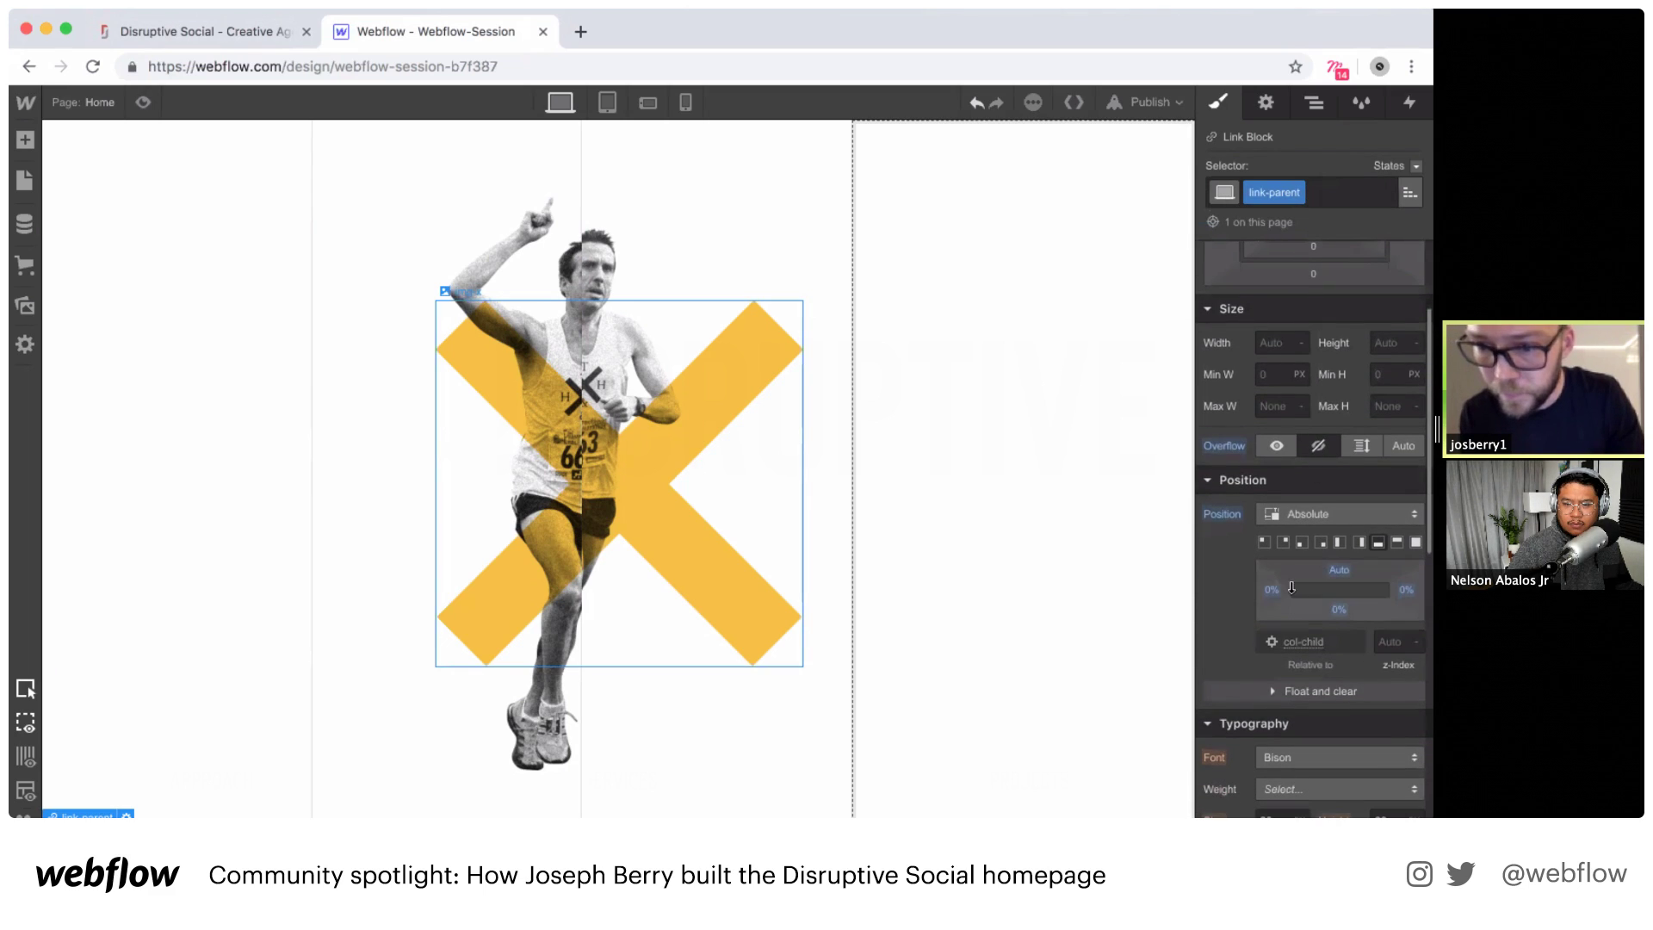
pyautogui.click(1338, 611)
pyautogui.write('10')
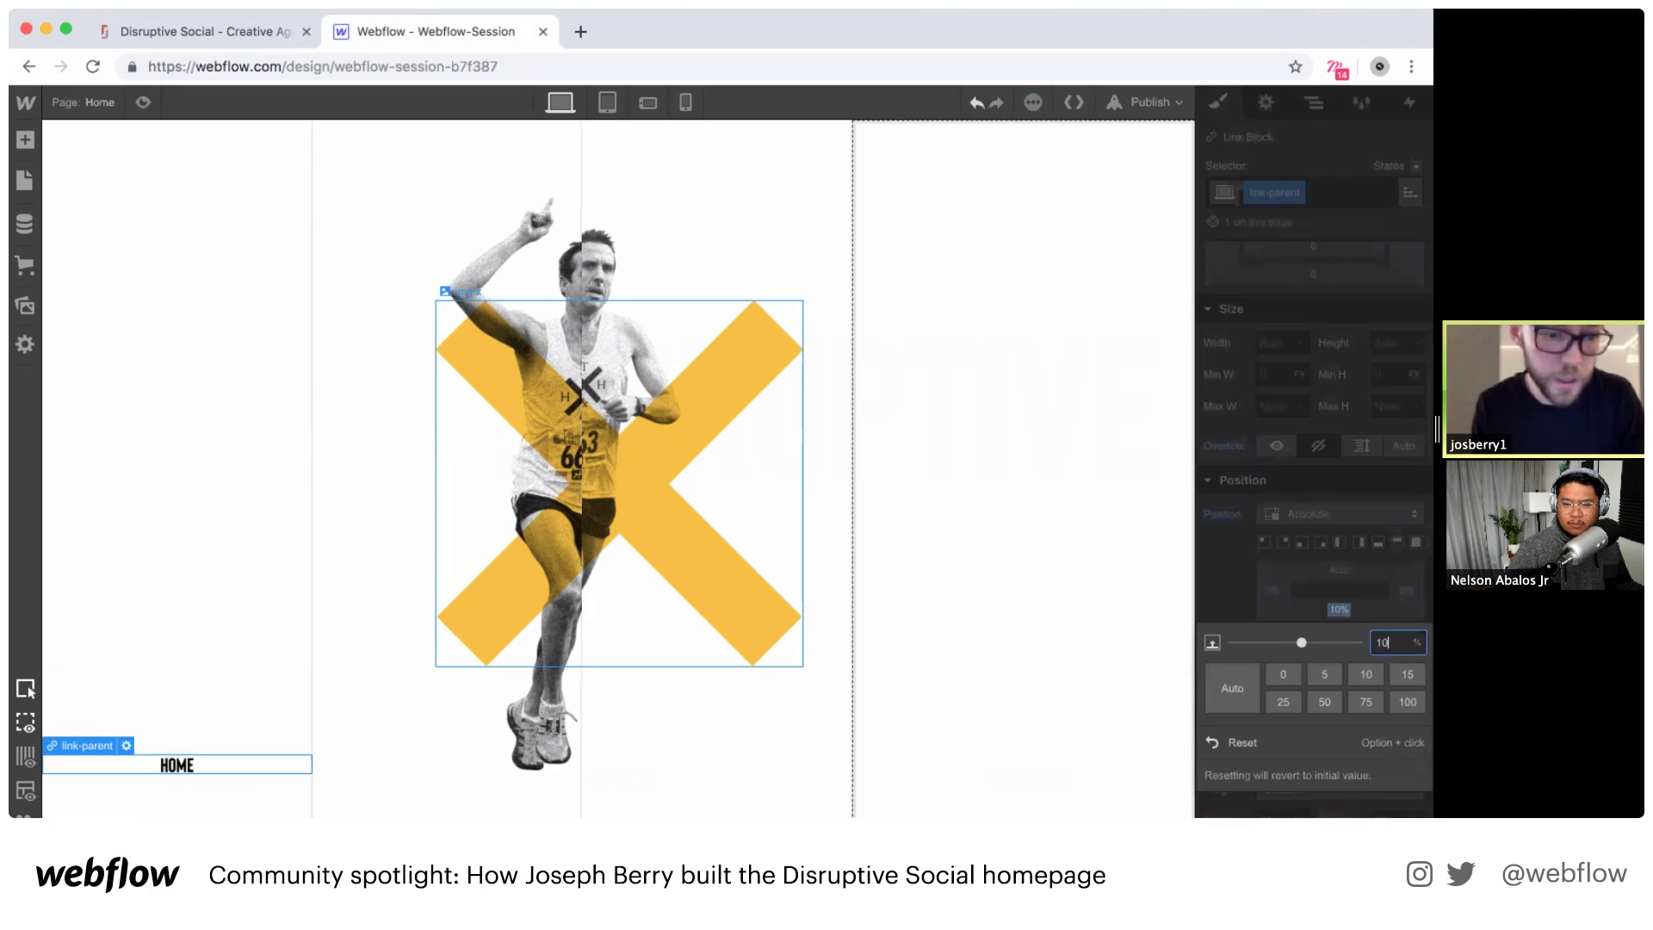
pyautogui.press('Down')
pyautogui.press('Down')
pyautogui.press('Down')
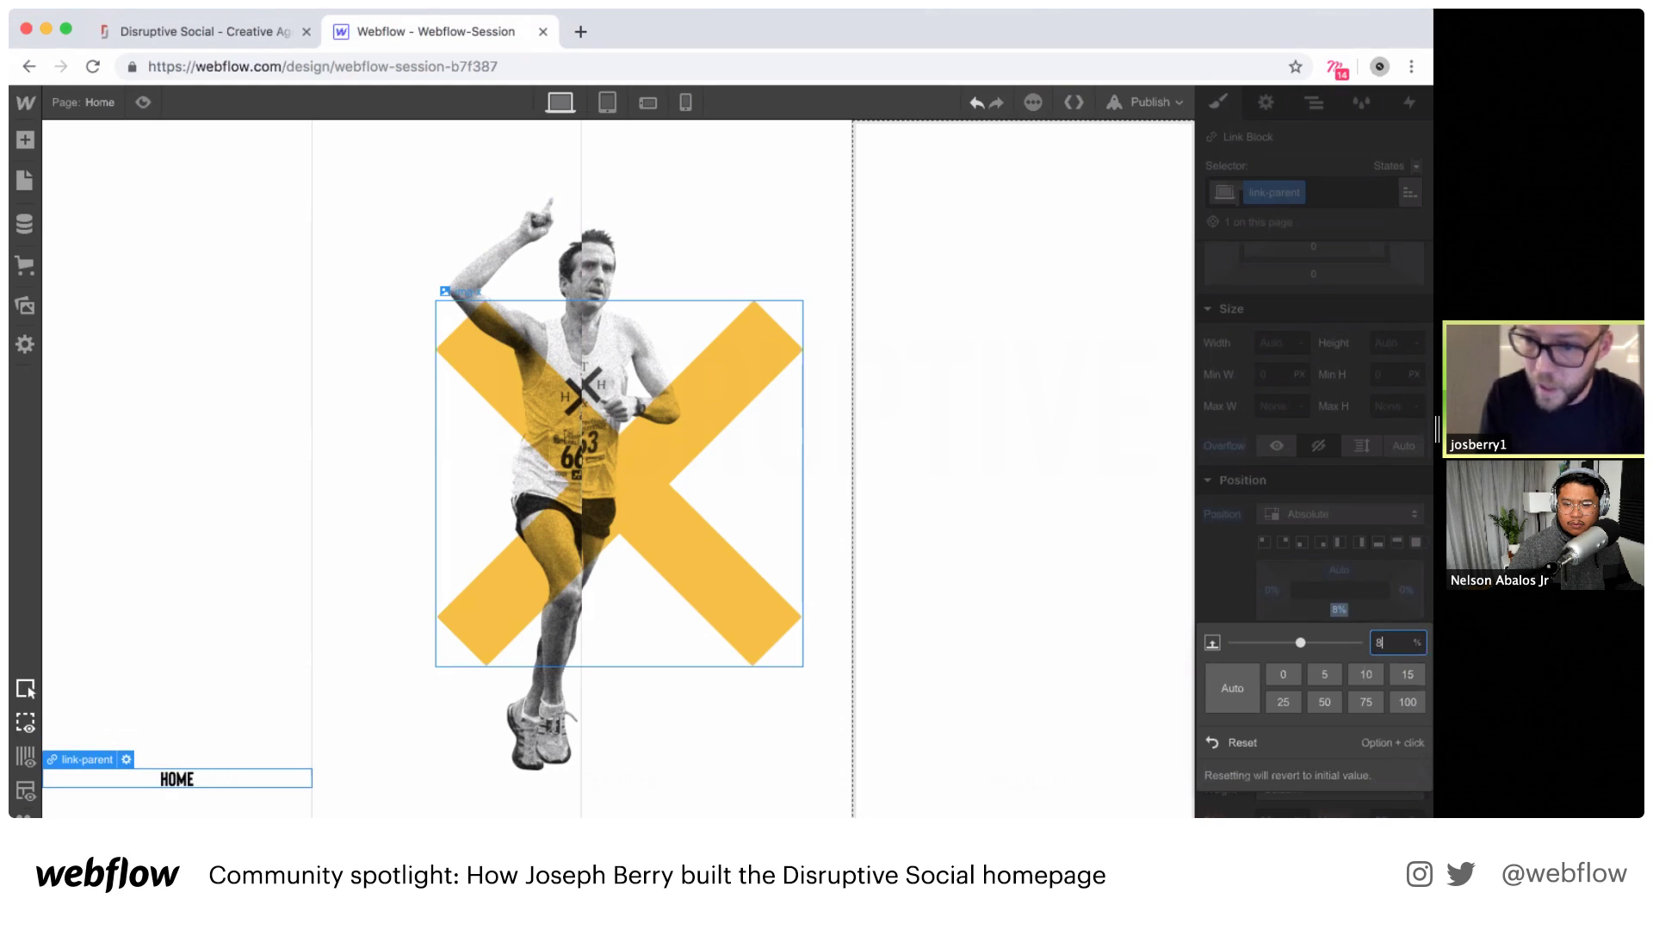
pyautogui.press('Down')
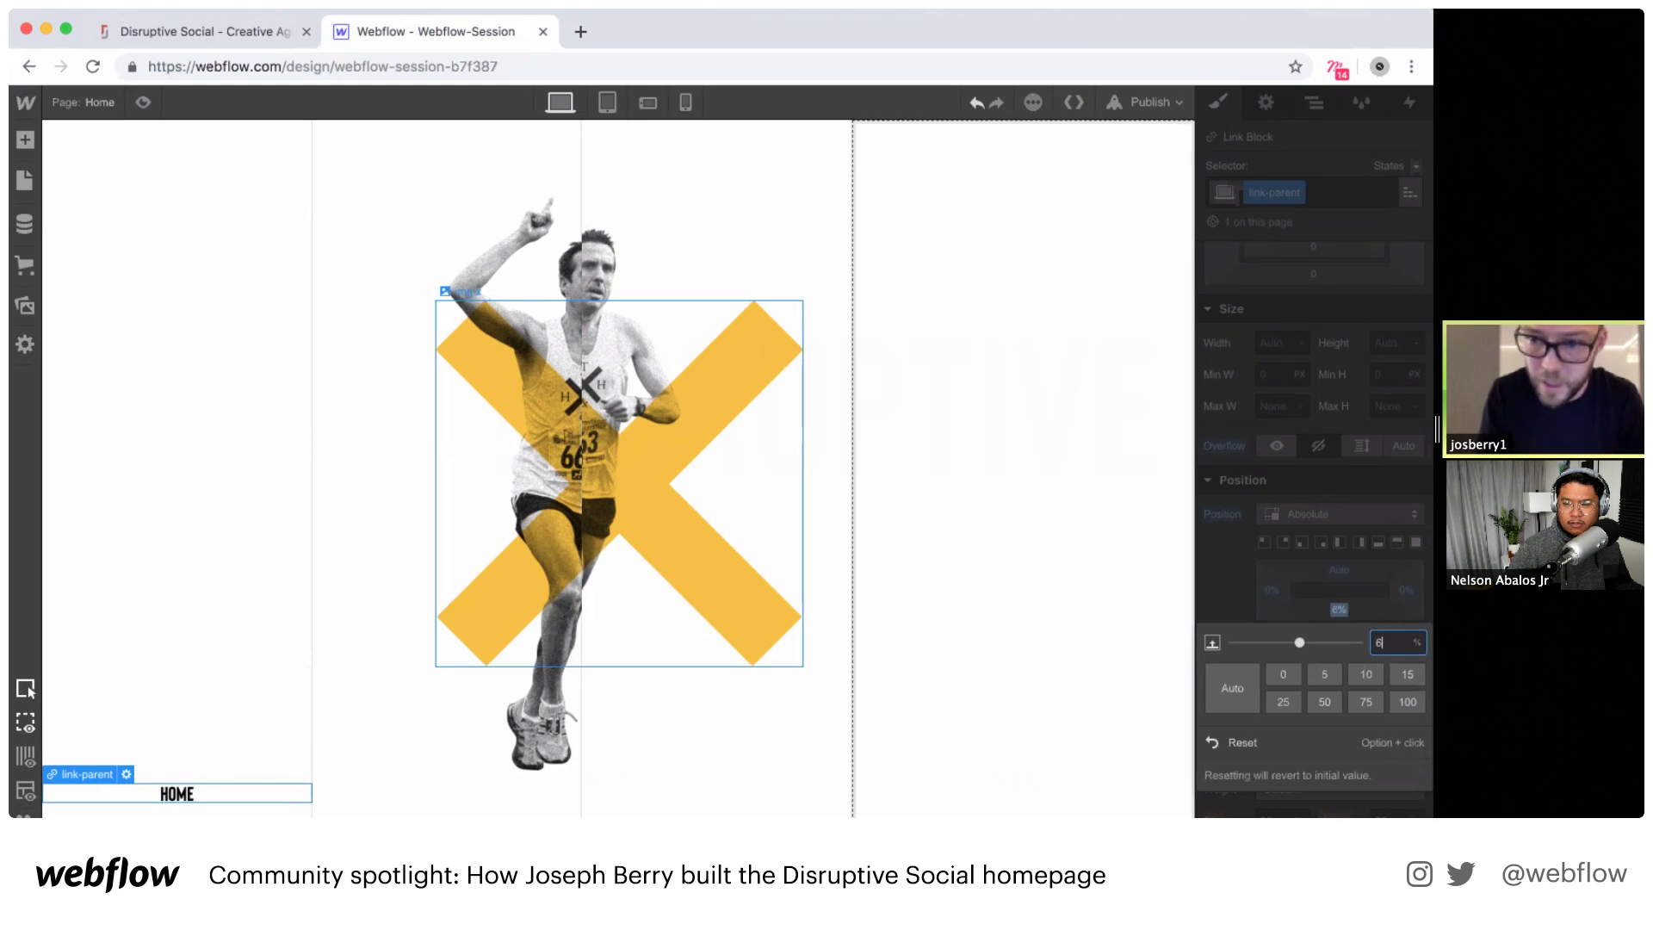
pyautogui.click(225, 604)
# Step: Style the HOME text with weight 700 - Bold, a 30 px font size and a 30 px line height
pyautogui.click(192, 800)
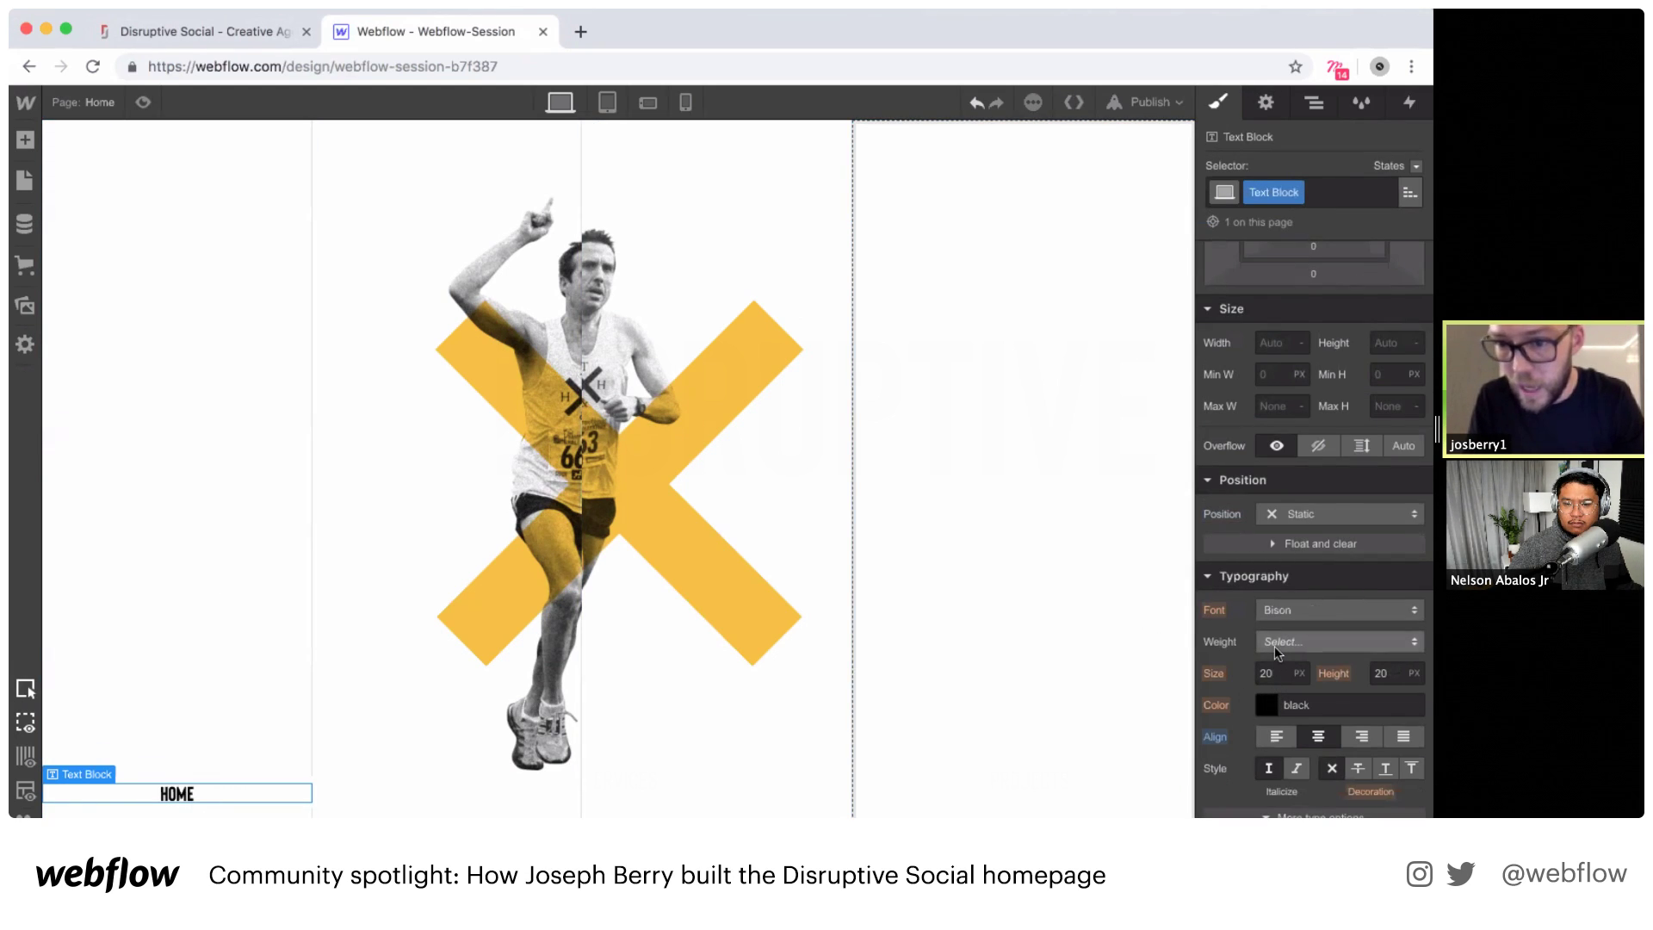
pyautogui.click(1275, 644)
pyautogui.click(1282, 713)
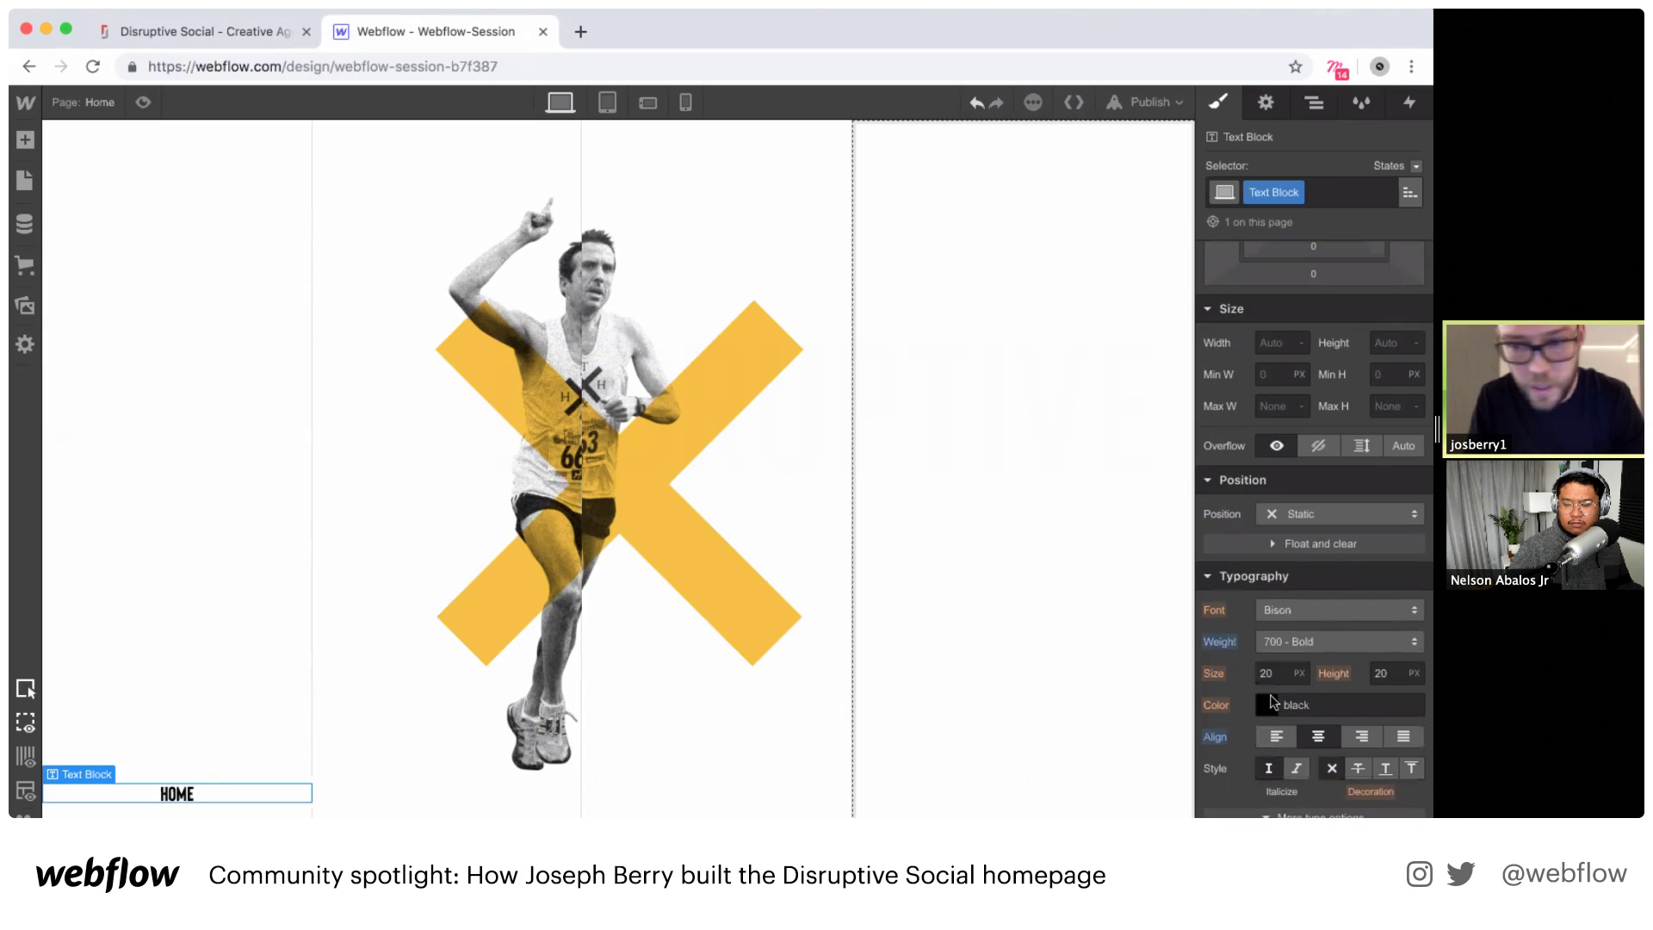
pyautogui.click(1273, 673)
pyautogui.write('30')
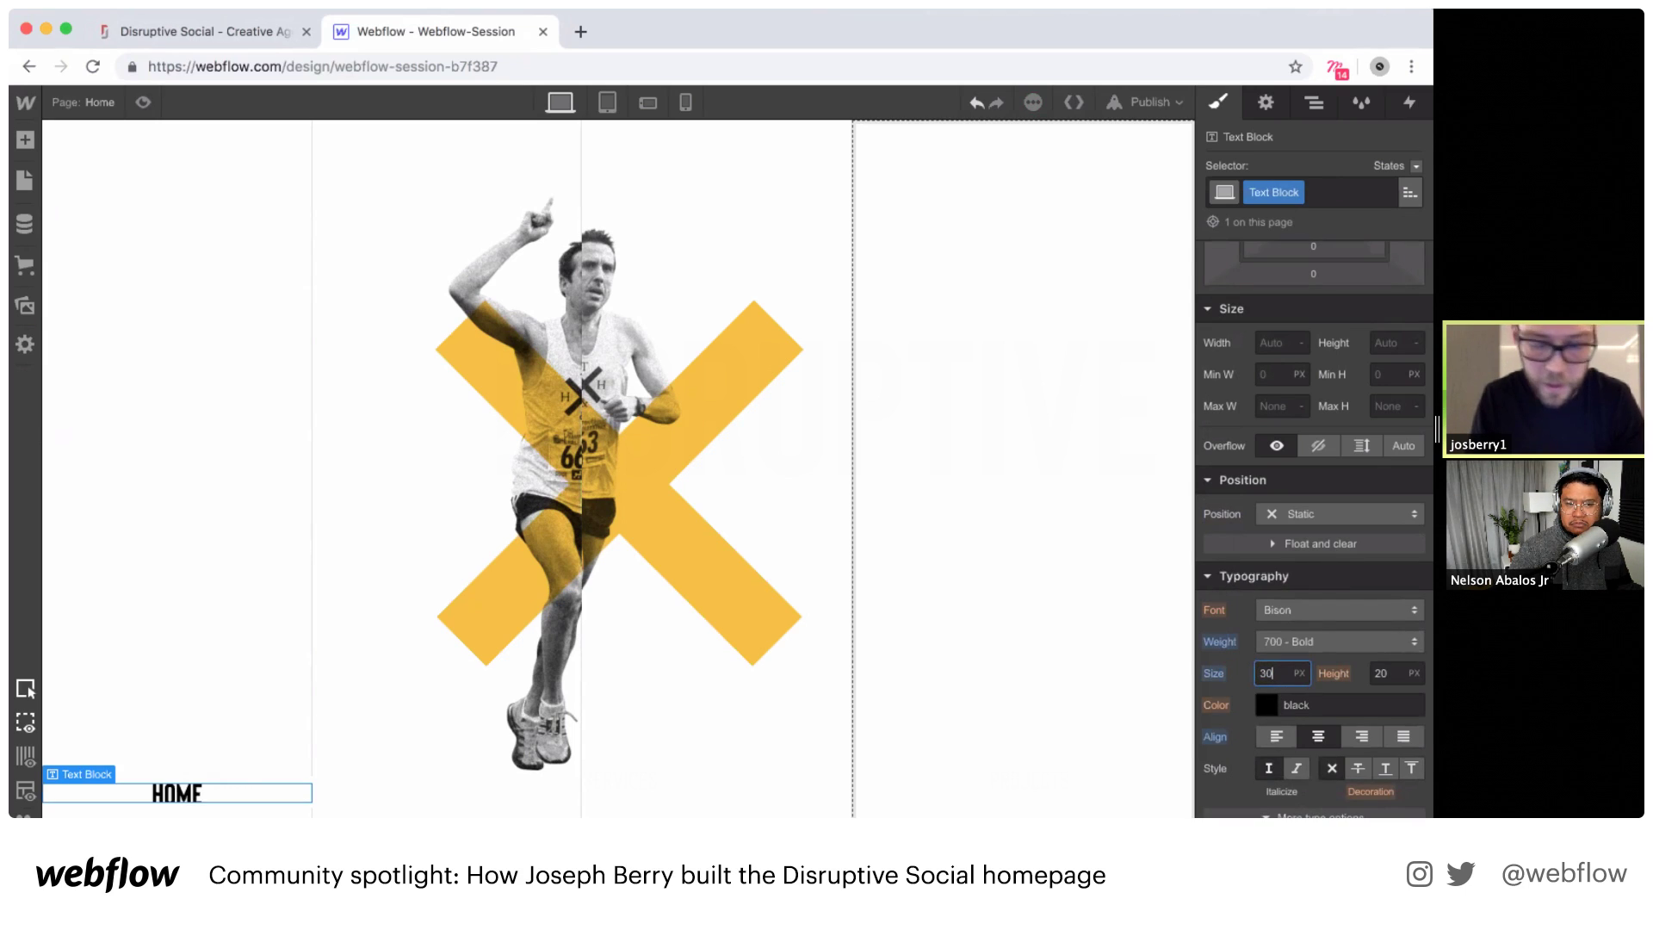
pyautogui.click(1394, 674)
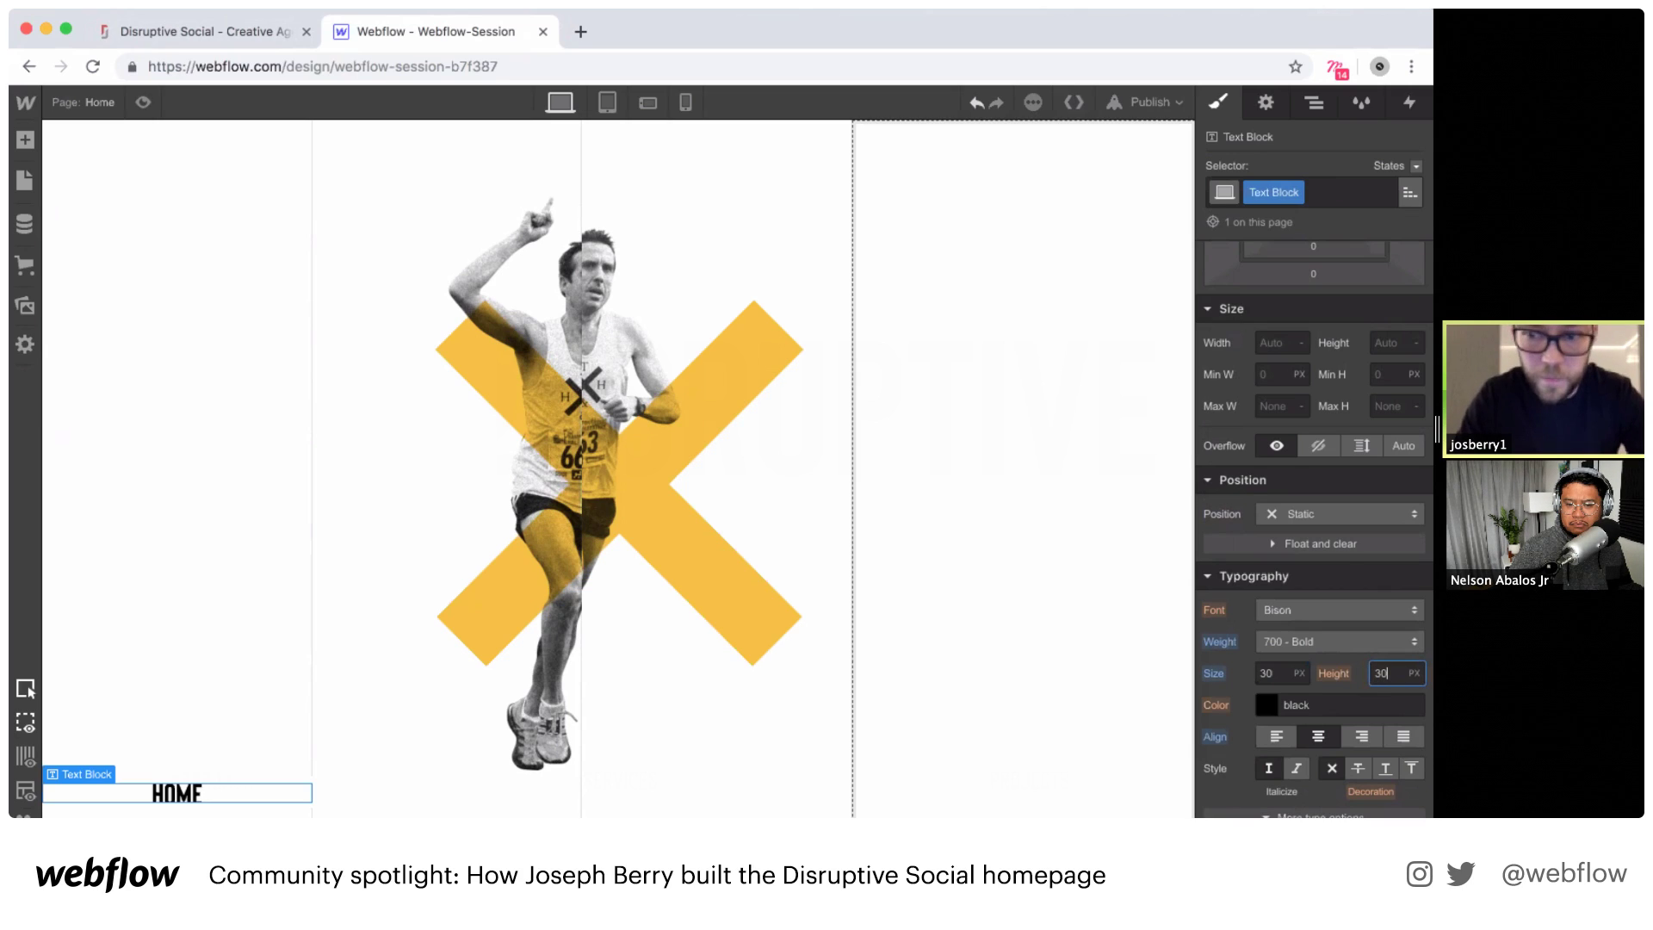
pyautogui.press('Return')
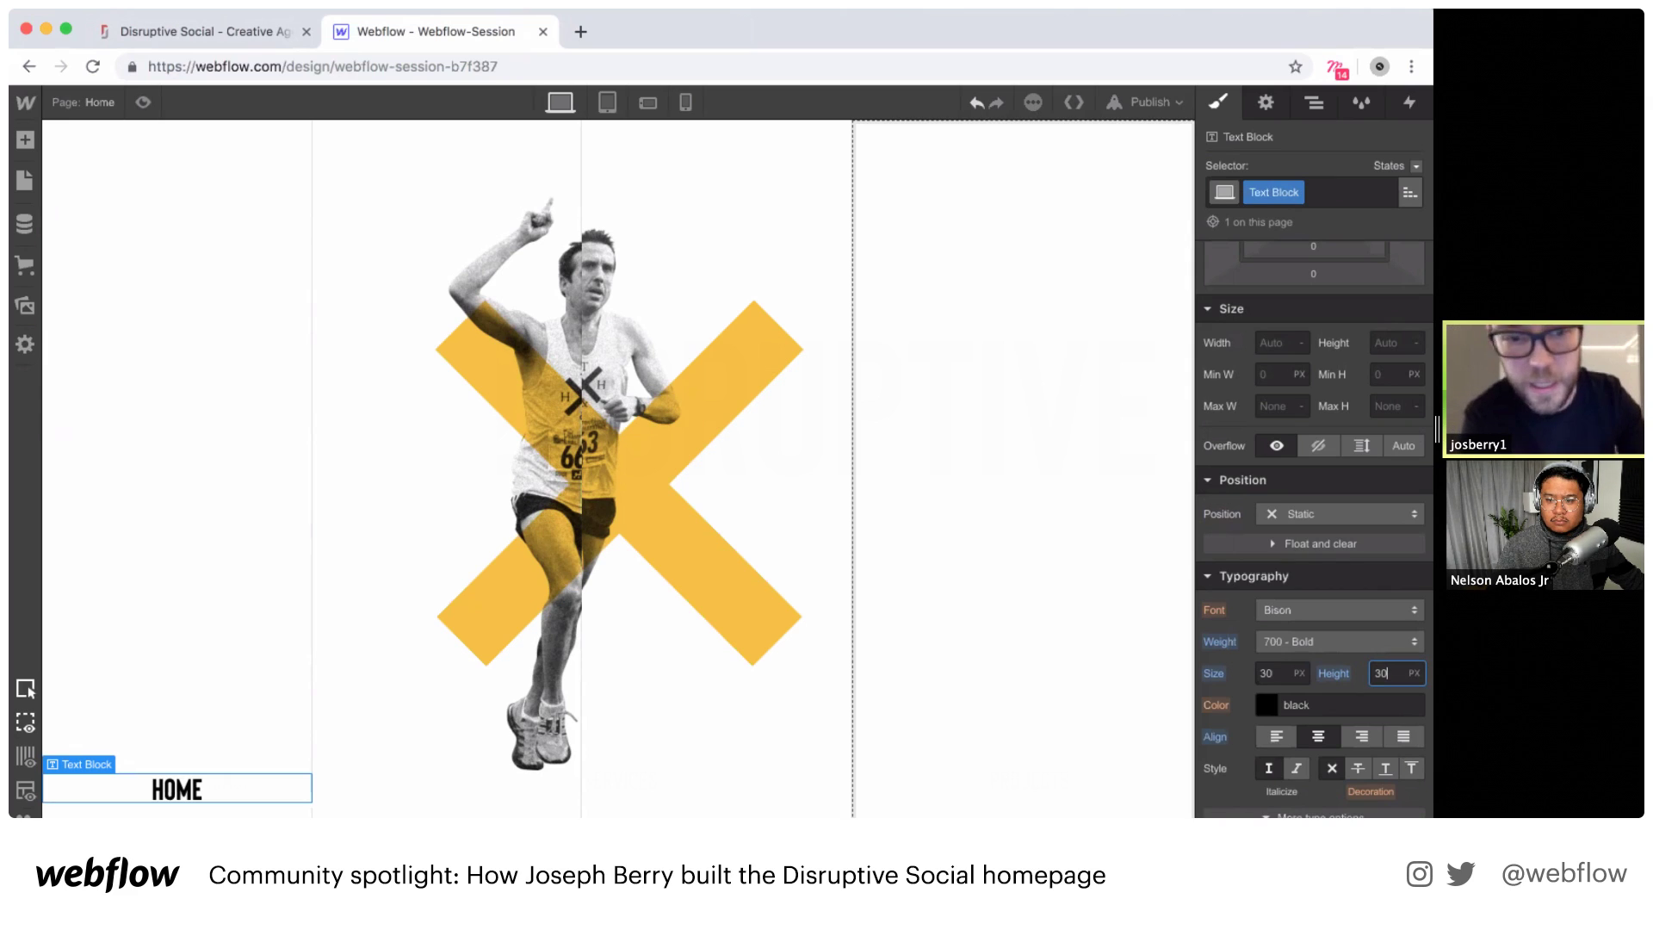
# Step: Copy the link-parent block into each of the other three col-child columns and preview the page
pyautogui.click(1314, 103)
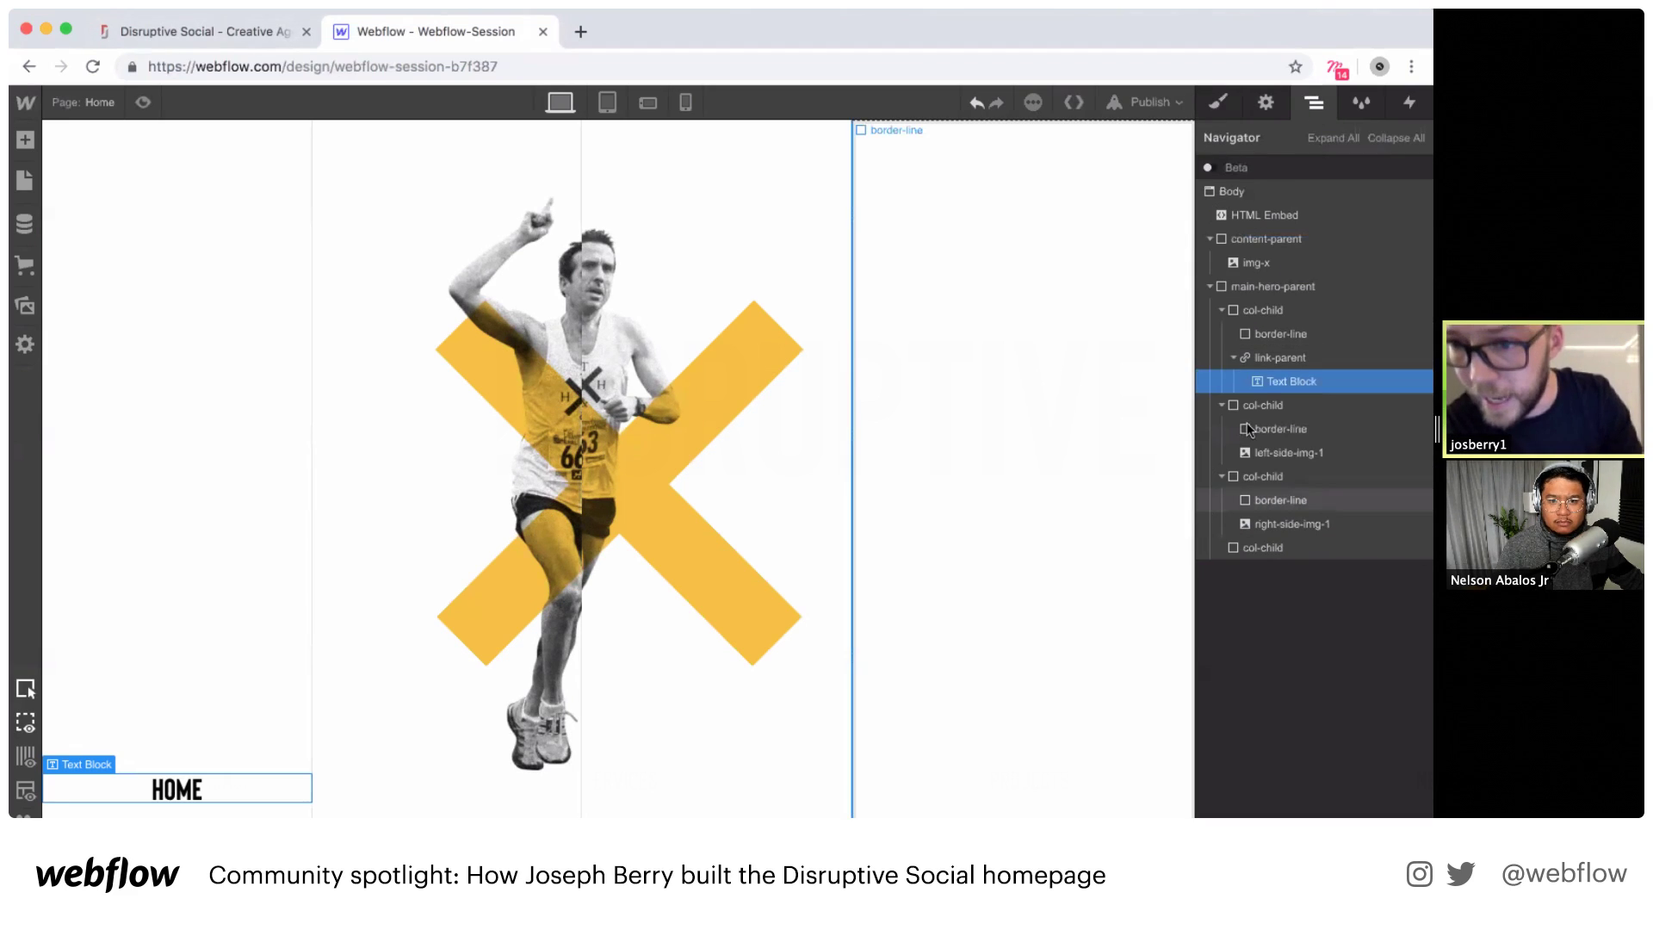
pyautogui.click(1263, 354)
pyautogui.hotkey('ctrl', 'c')
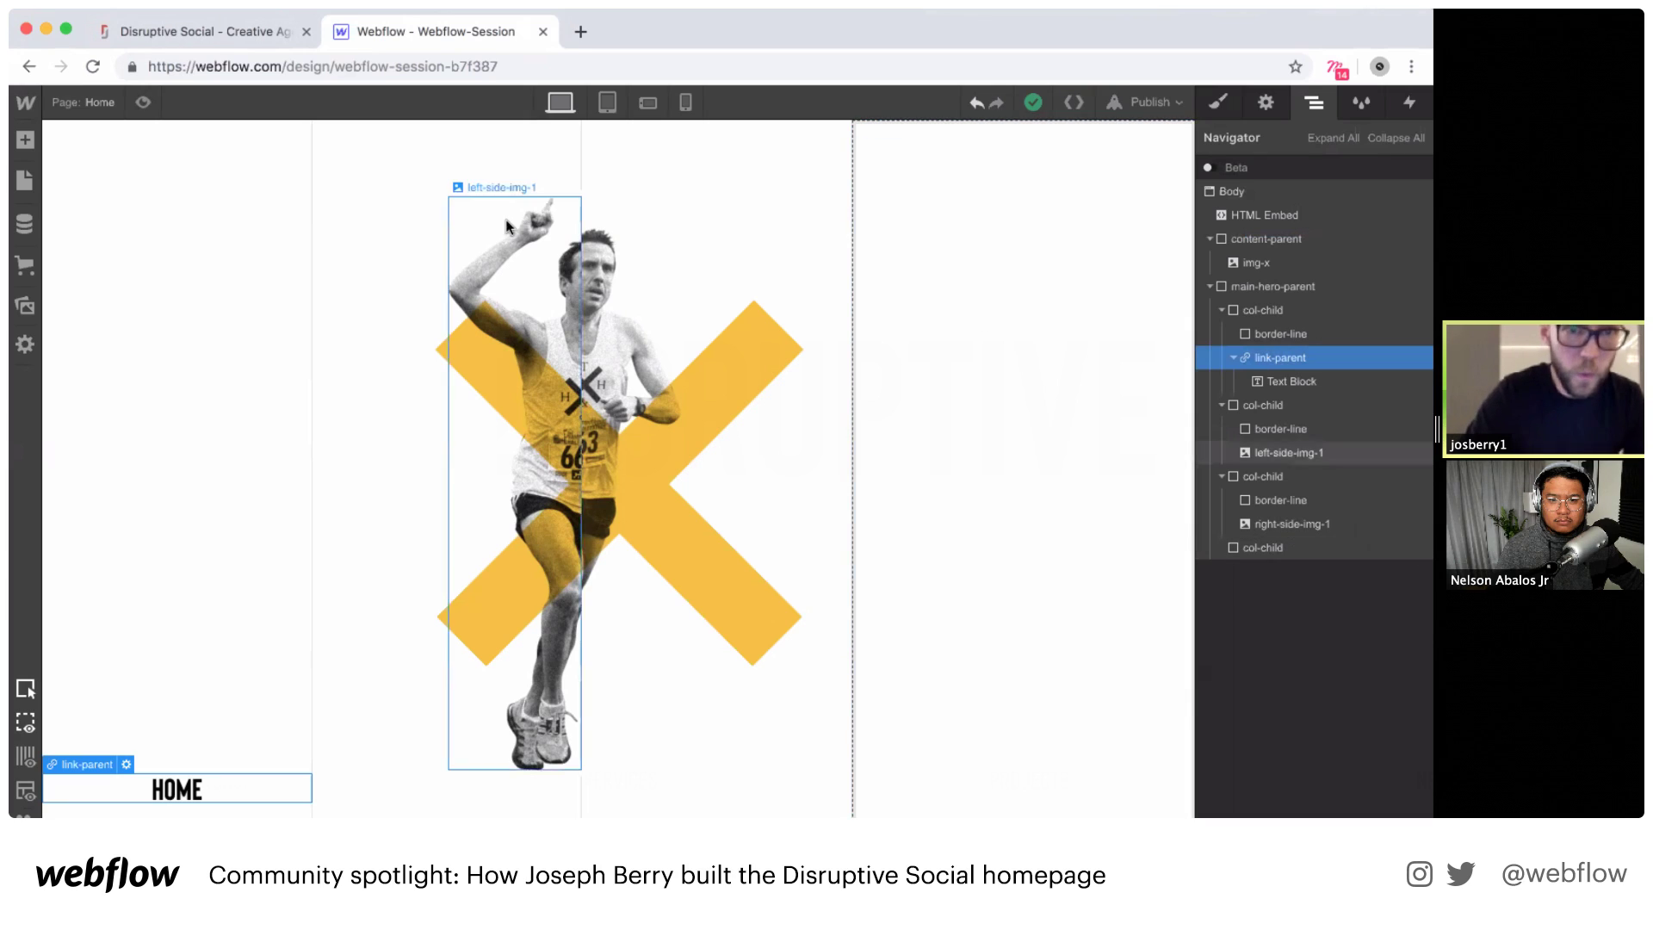
pyautogui.click(369, 162)
pyautogui.hotkey('ctrl', 'v')
pyautogui.click(638, 148)
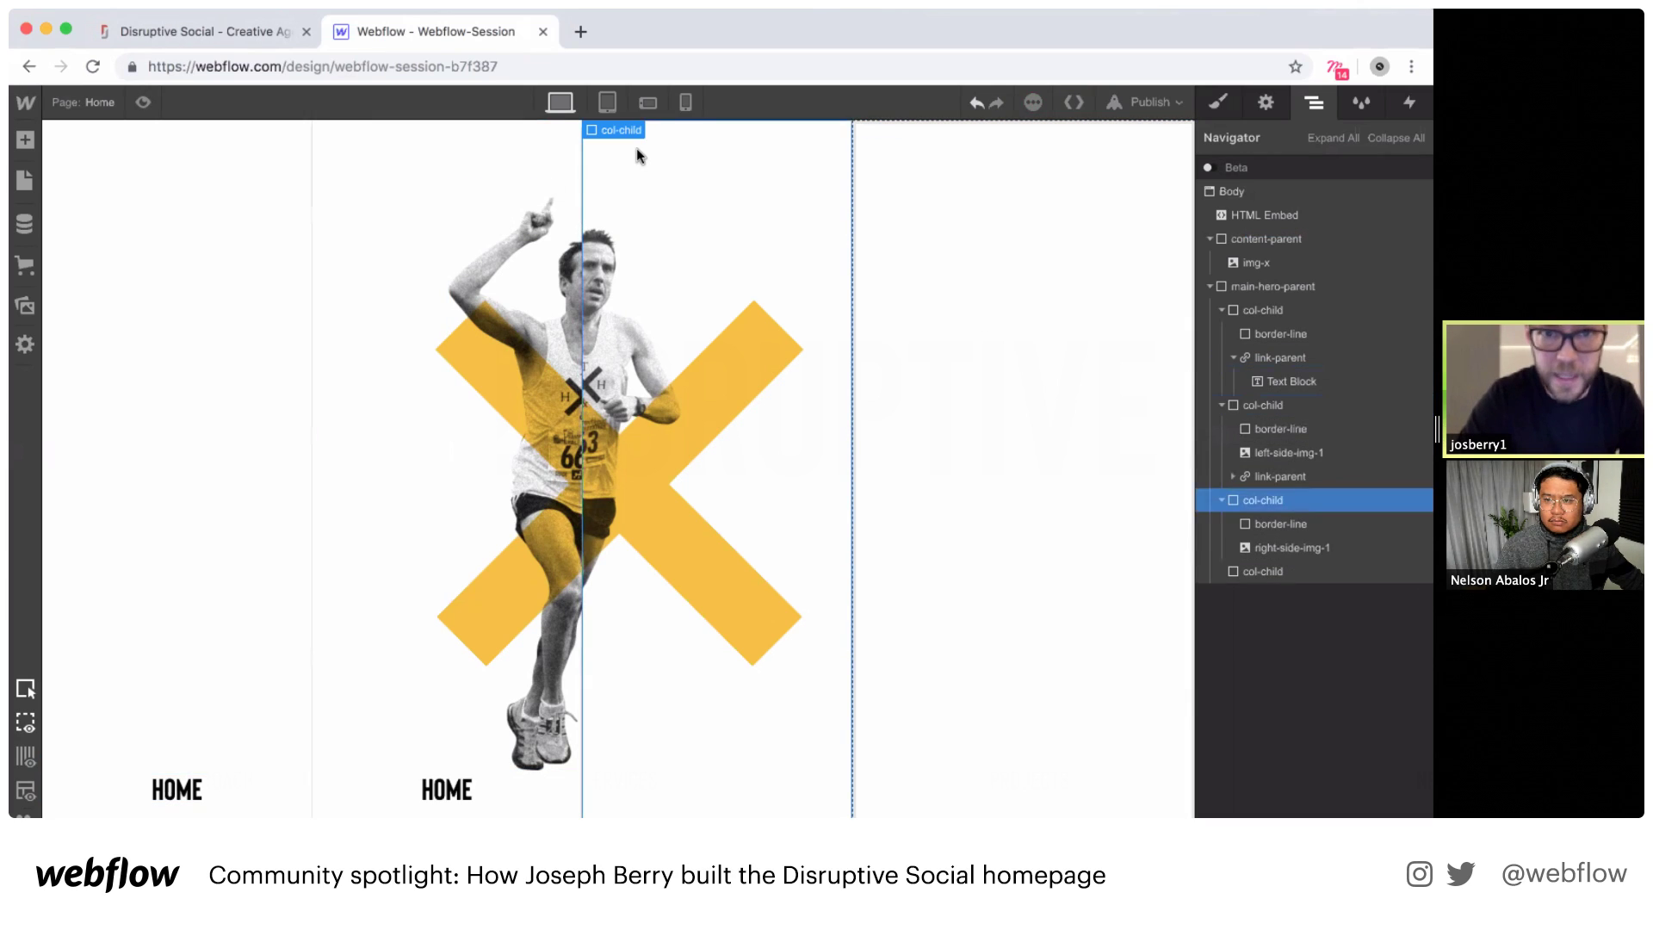
pyautogui.hotkey('ctrl', 'v')
pyautogui.click(927, 145)
pyautogui.hotkey('ctrl', 'v')
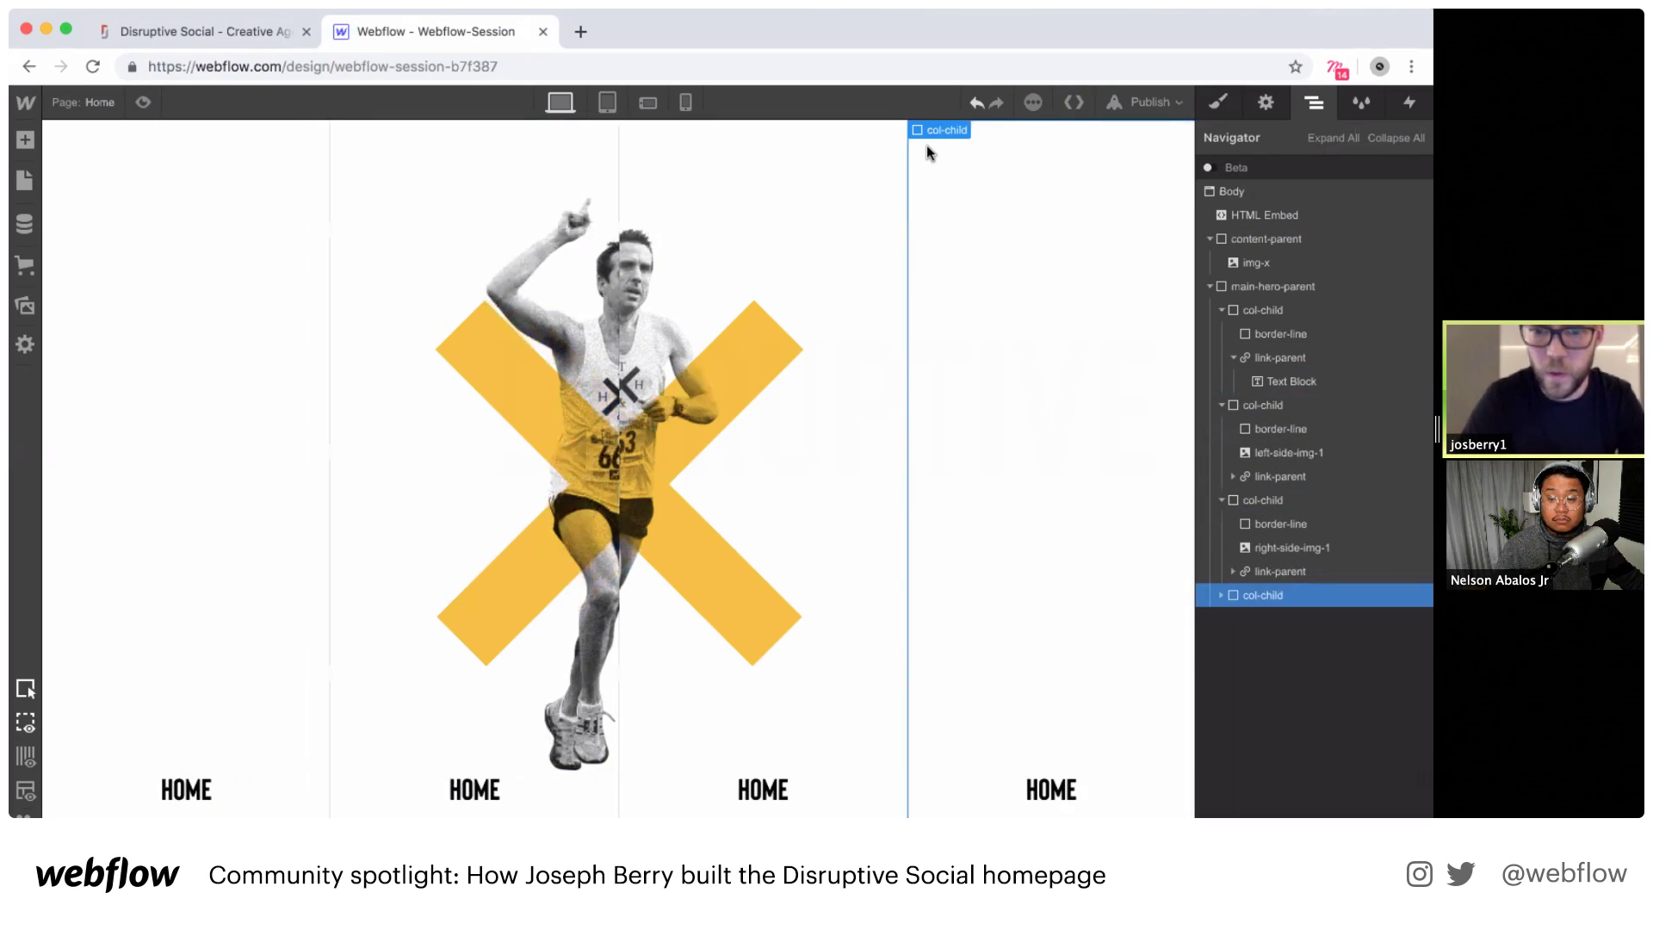
pyautogui.click(143, 102)
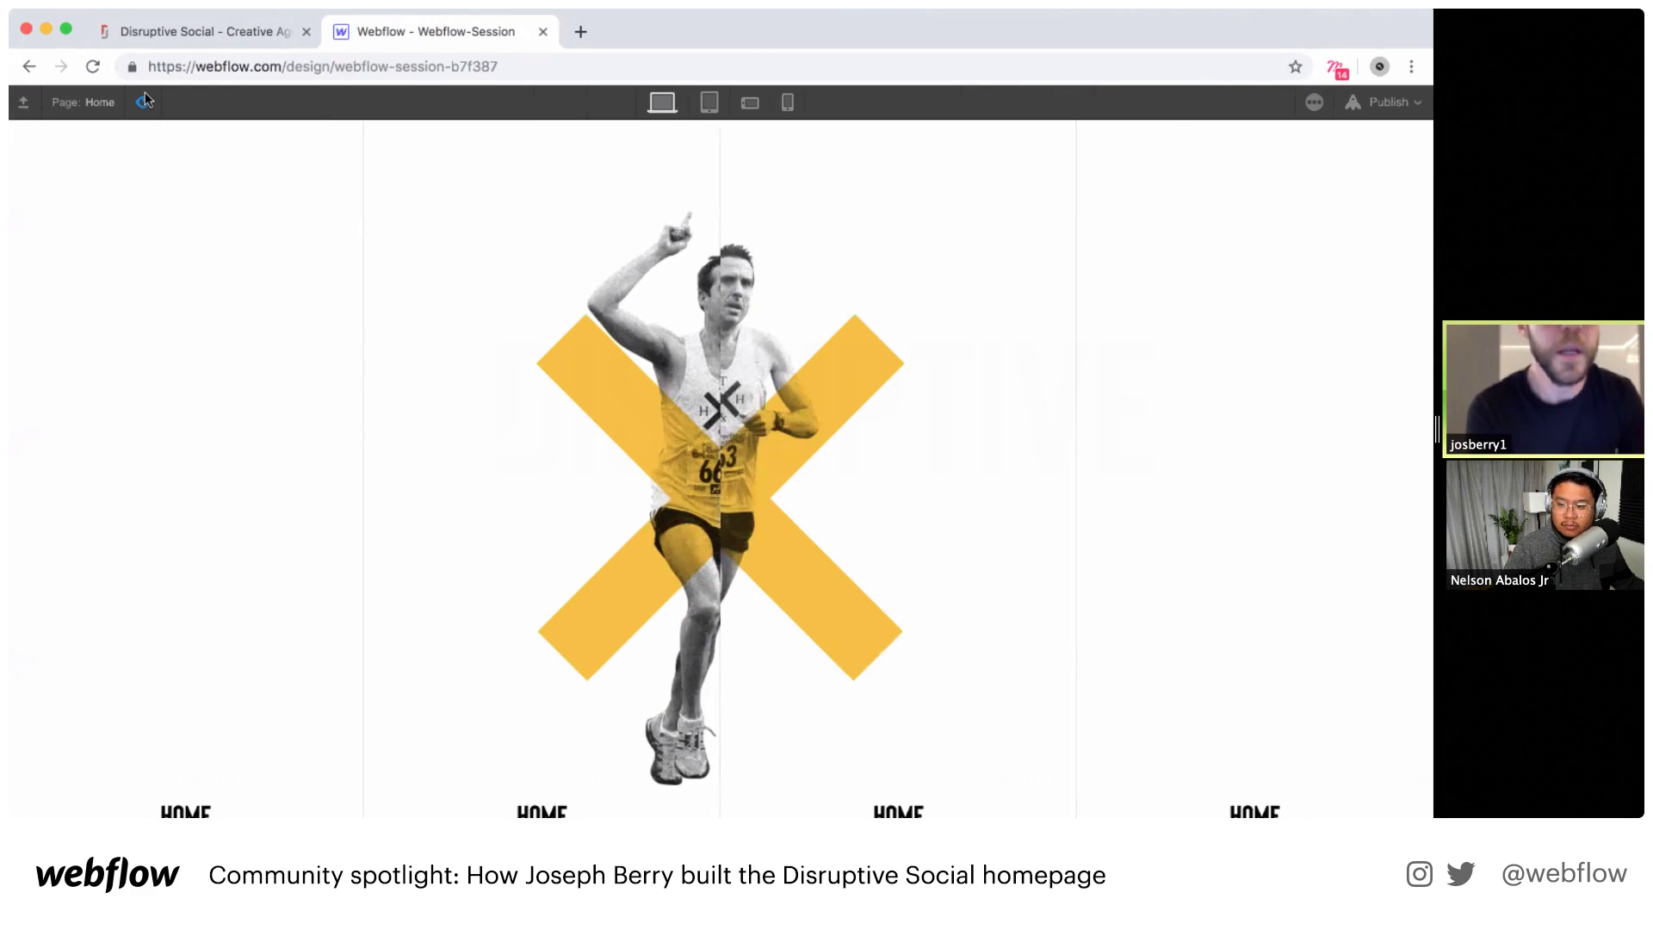
pyautogui.click(144, 95)
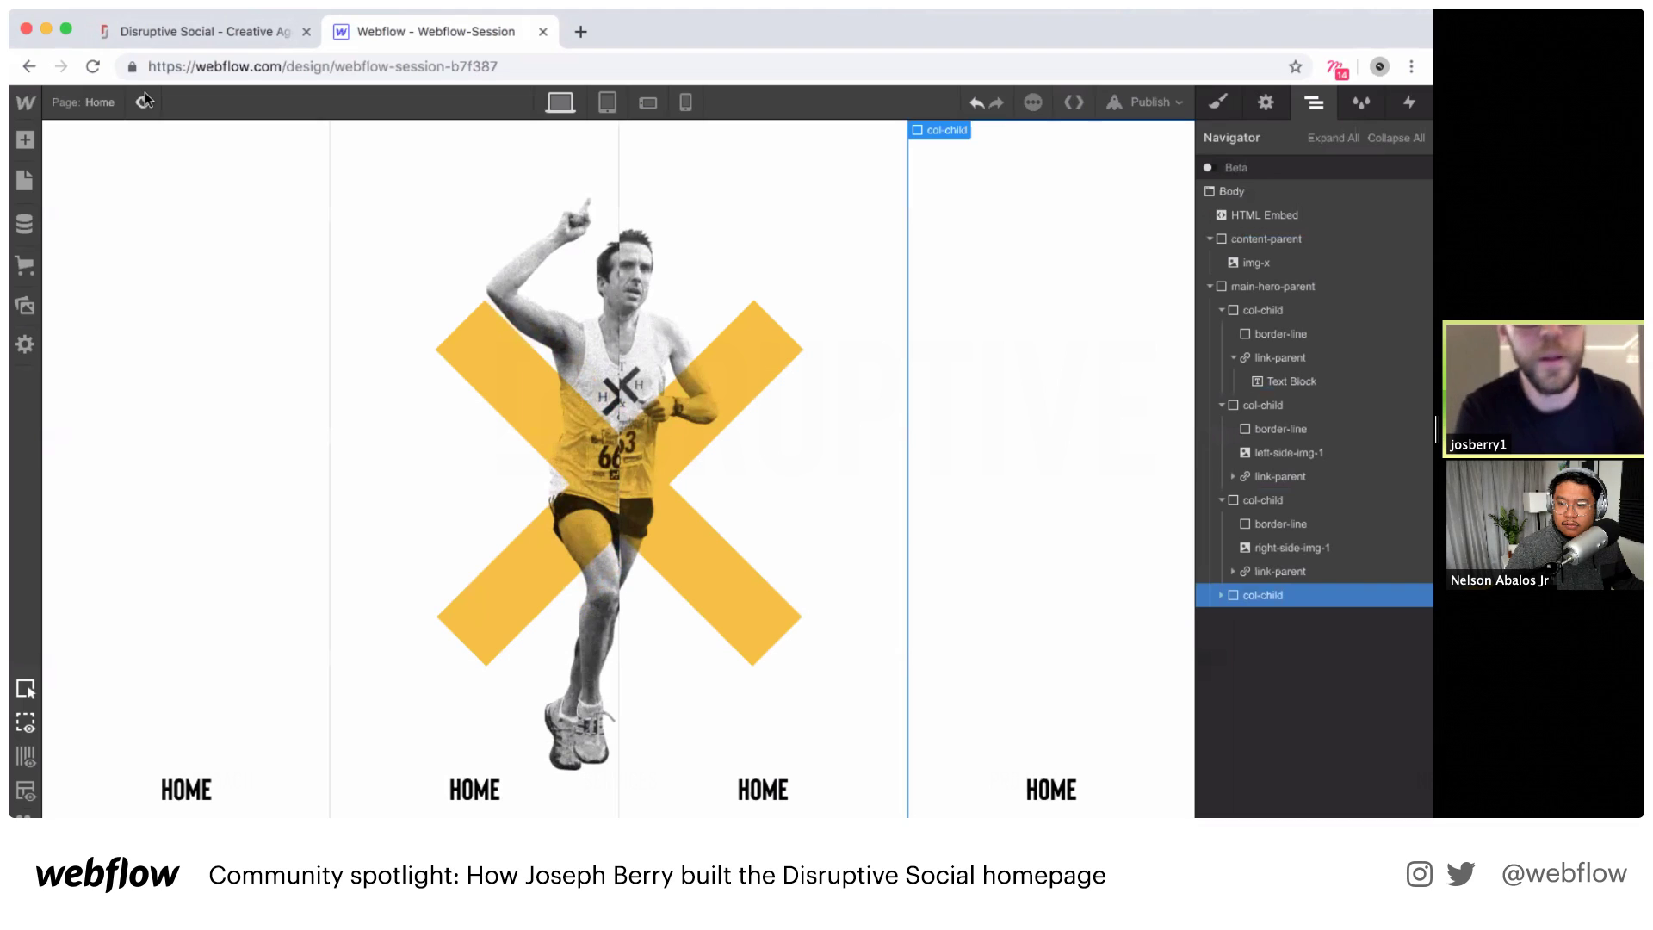
# Step: Add a mouse hover trigger to the first col-child column, with Start an Animation as its on-hover action
pyautogui.click(225, 174)
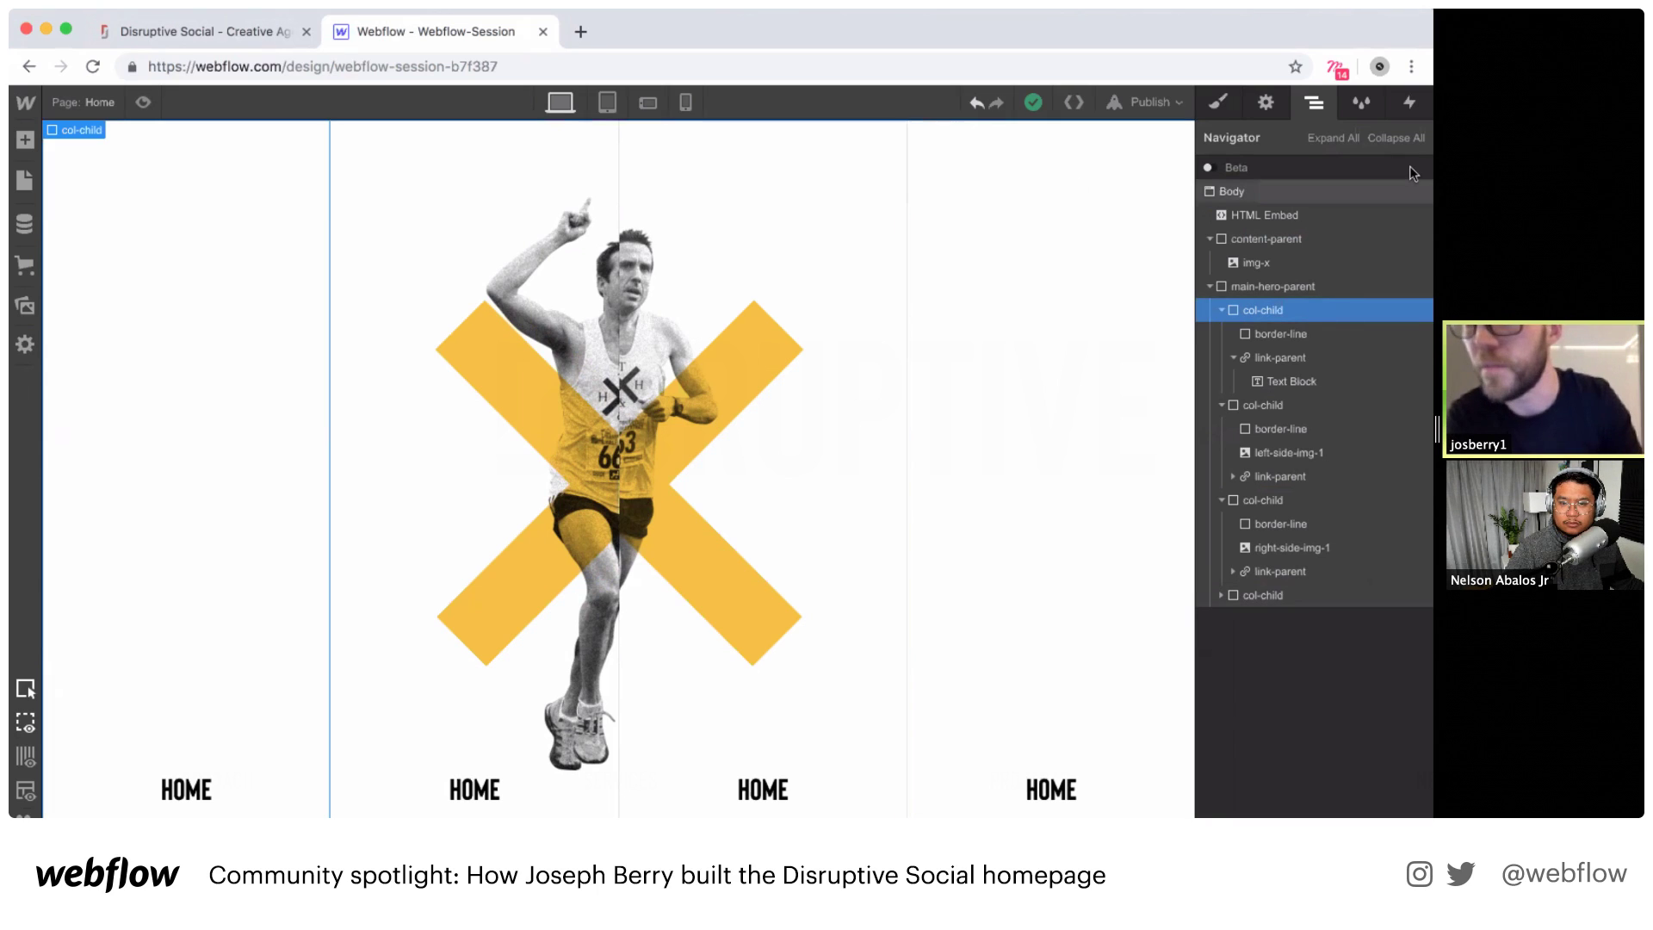
pyautogui.click(1408, 104)
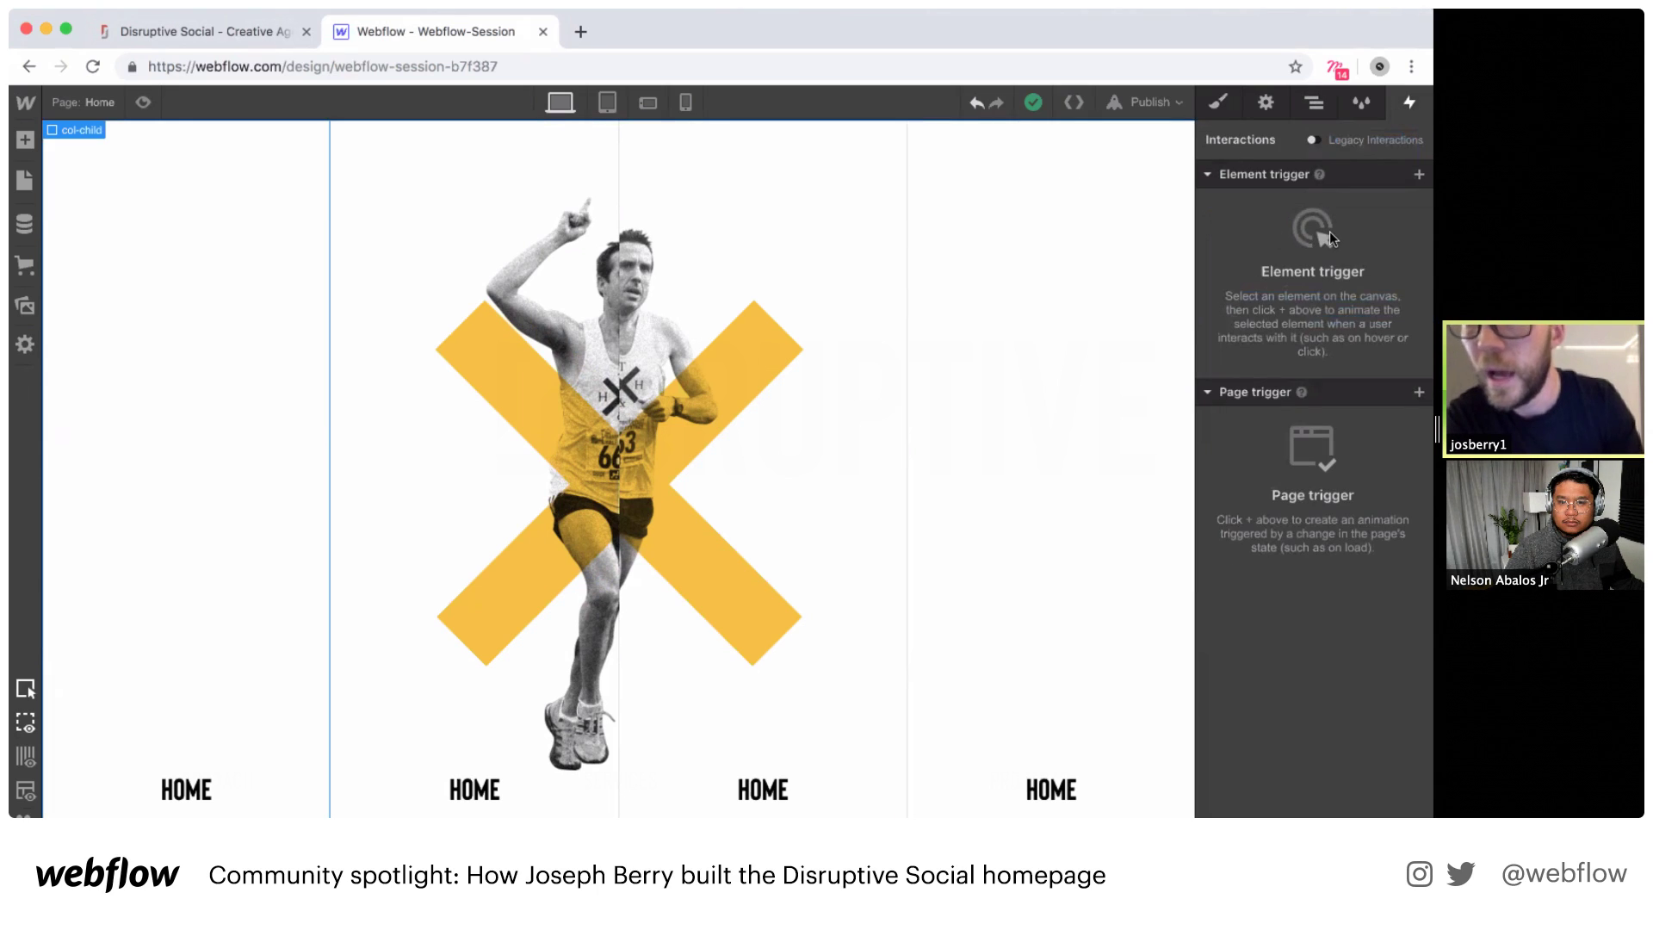
pyautogui.click(1419, 174)
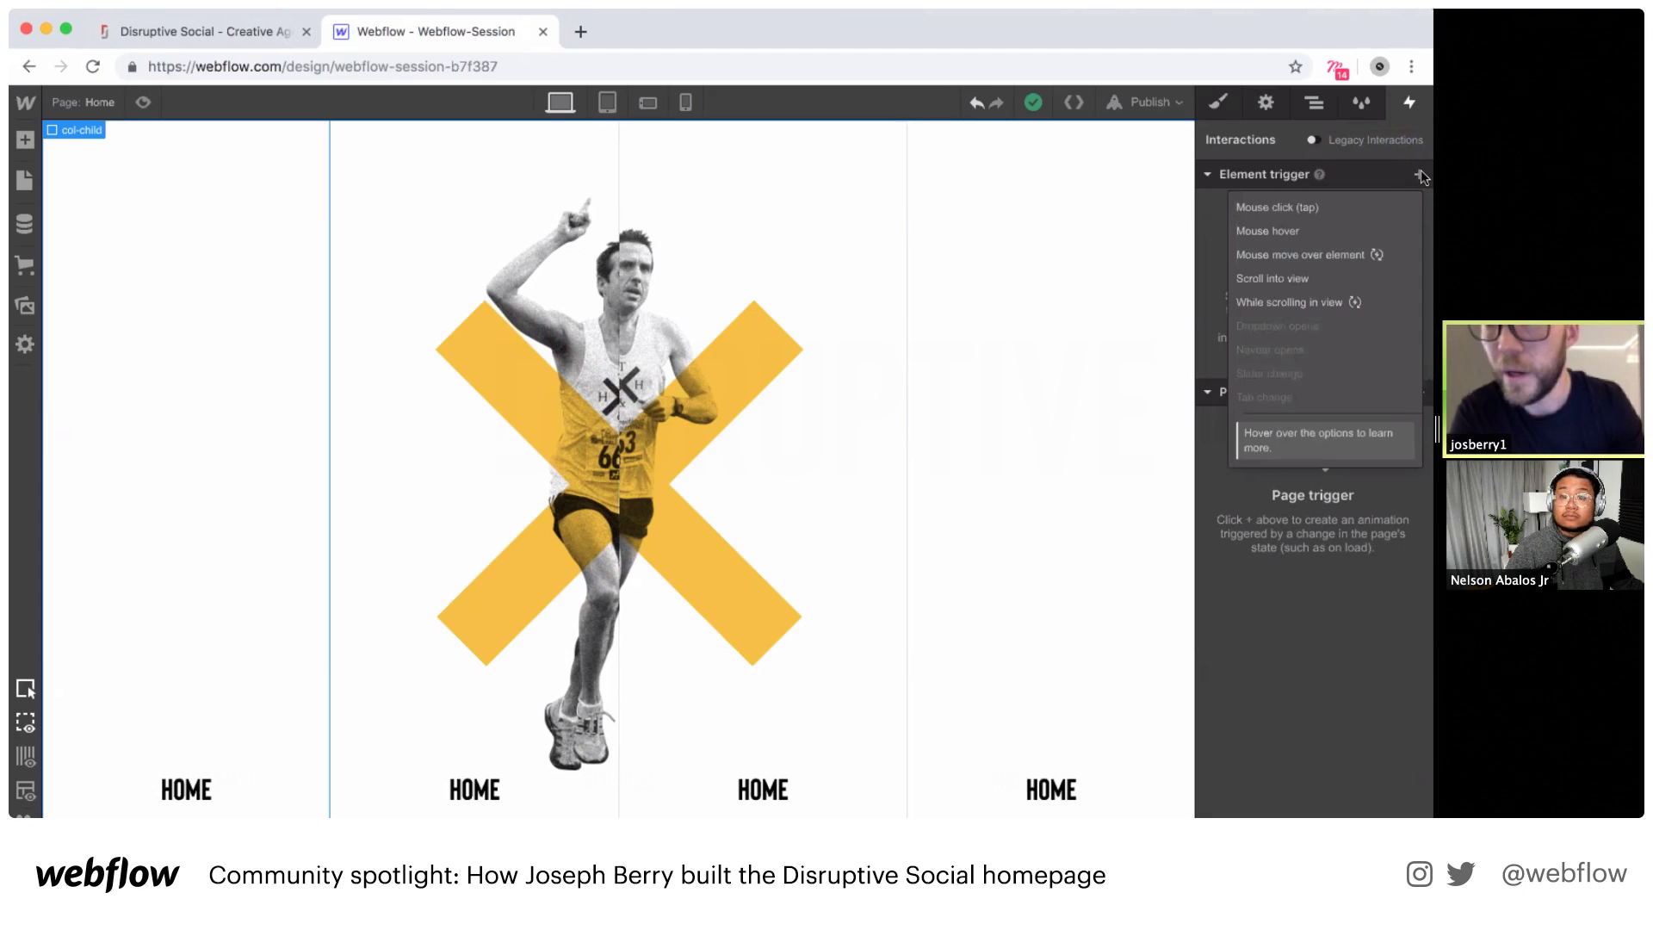
pyautogui.click(1250, 231)
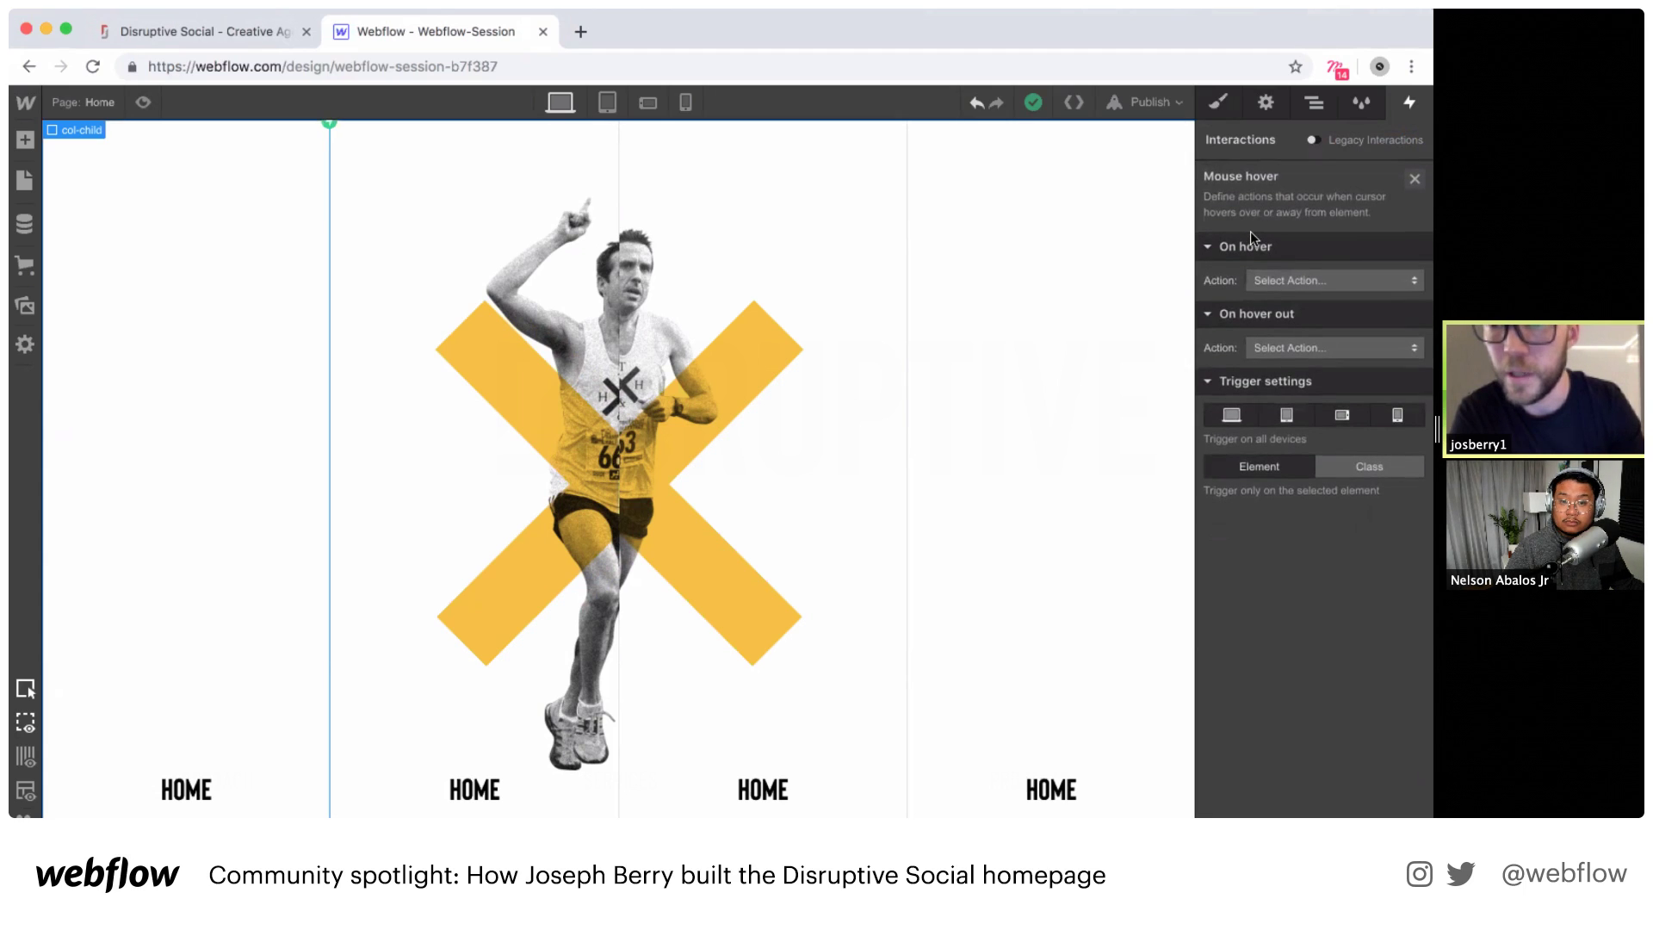
pyautogui.click(1262, 287)
pyautogui.click(1264, 317)
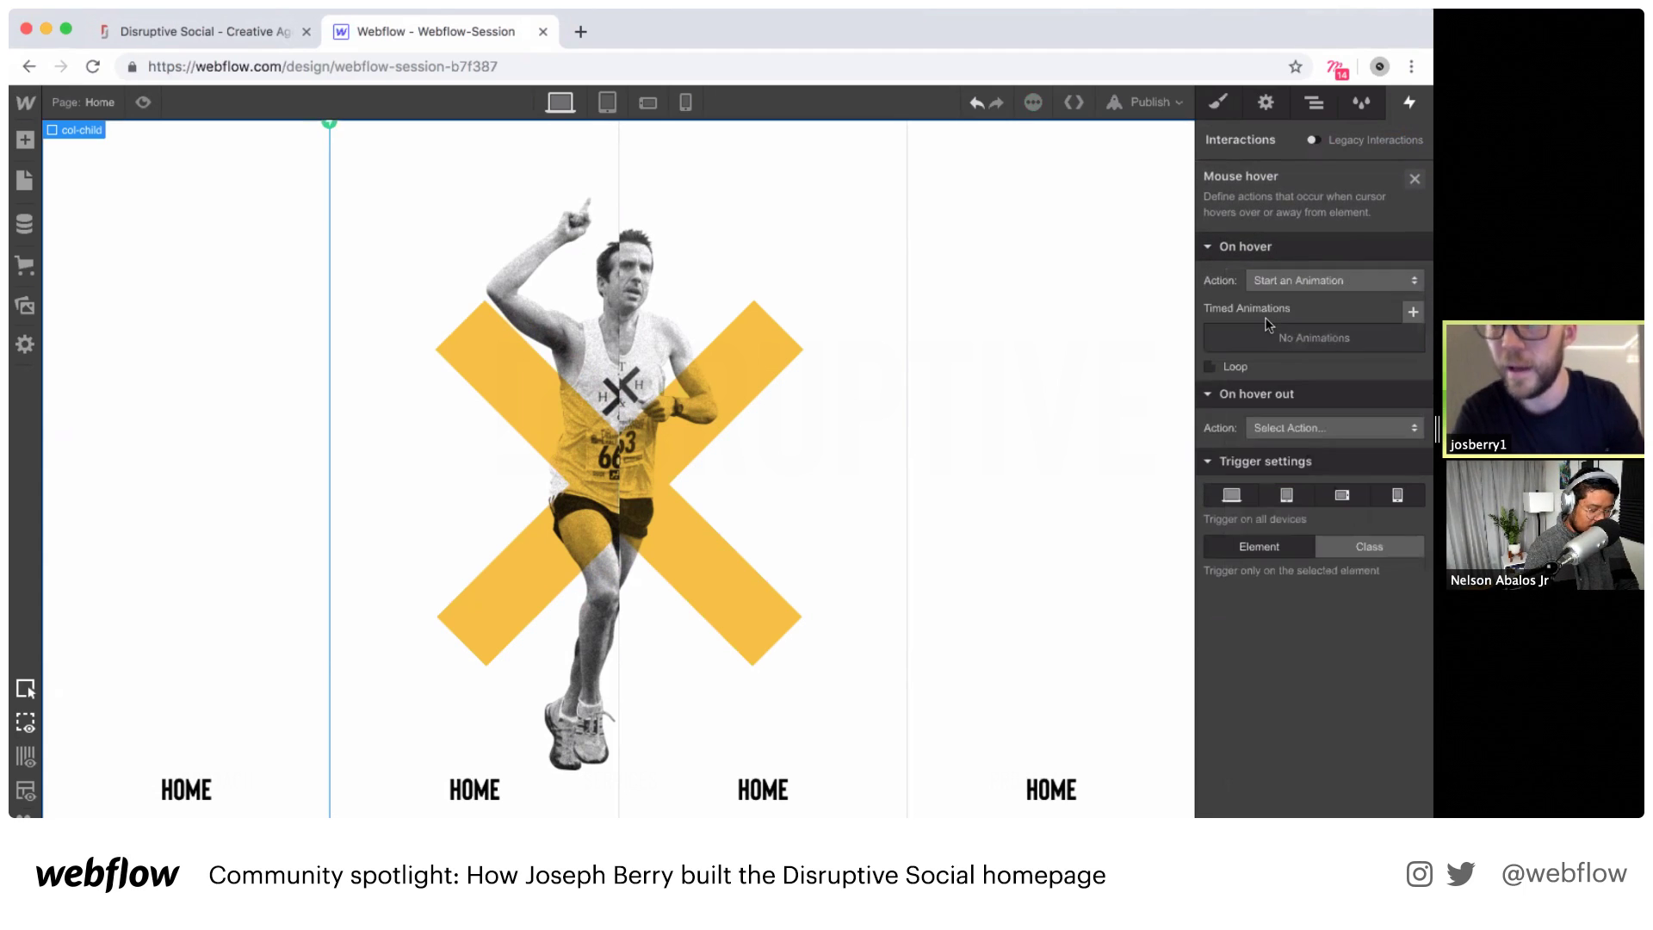
# Step: Create a timed animation named section-1-roll-over for the hover action
pyautogui.click(1412, 312)
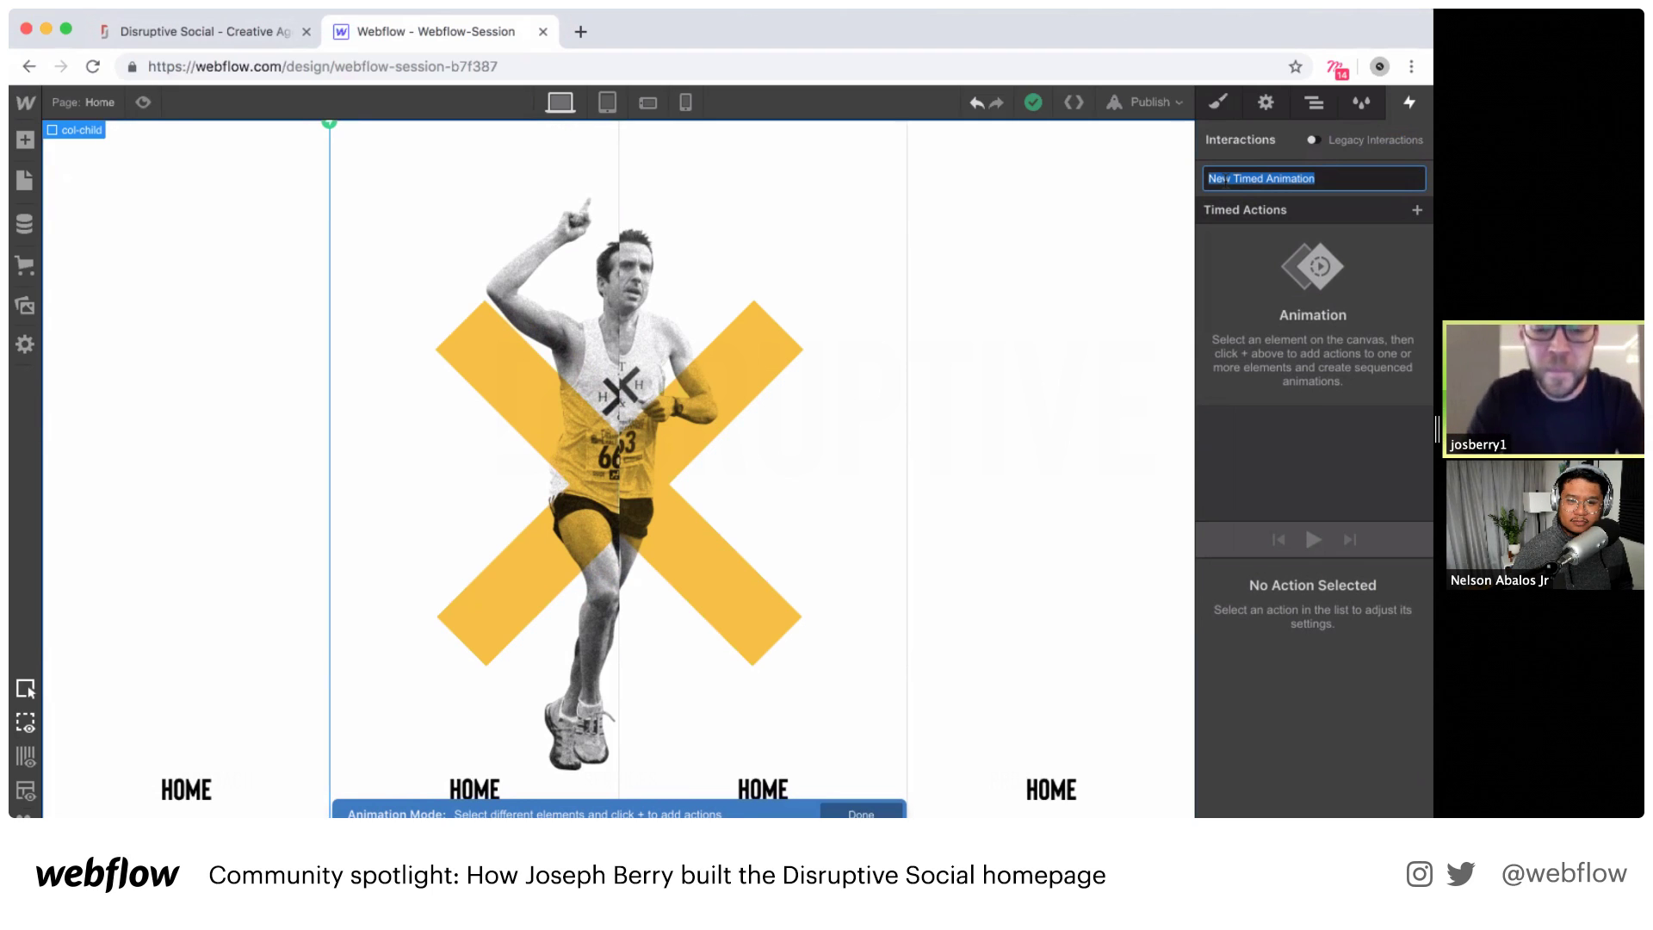
pyautogui.write('section-1-roll-over')
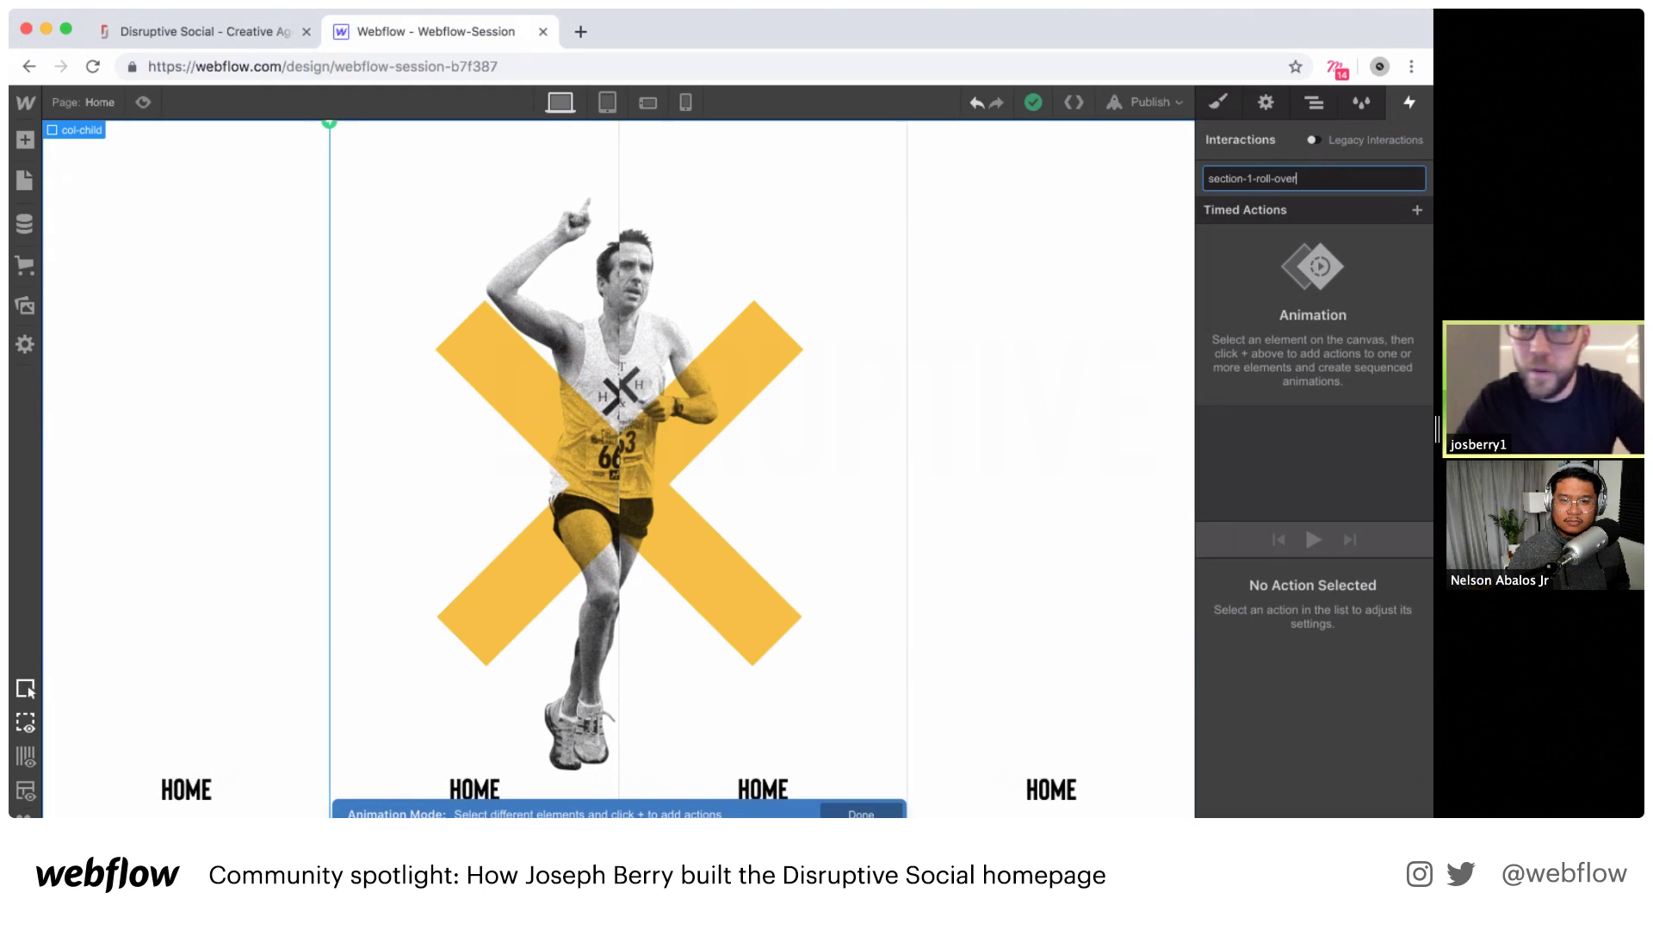
pyautogui.press('Return')
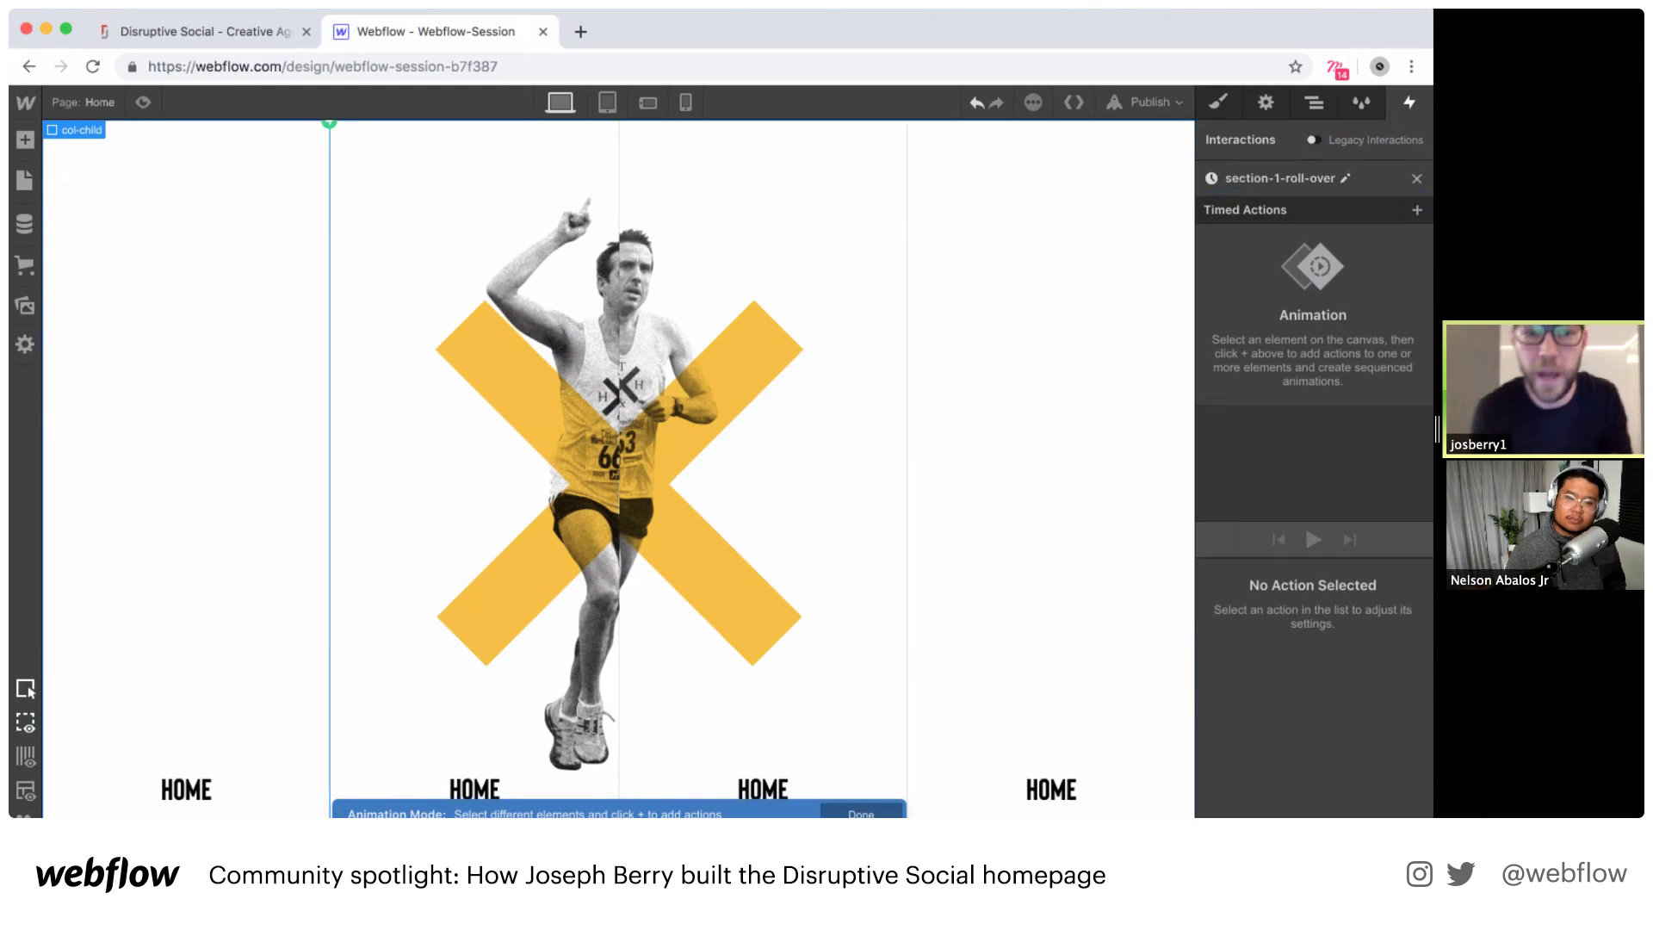
# Step: Add a Move action for left-side-img-1, set as initial state with an X offset of 100%
pyautogui.click(530, 228)
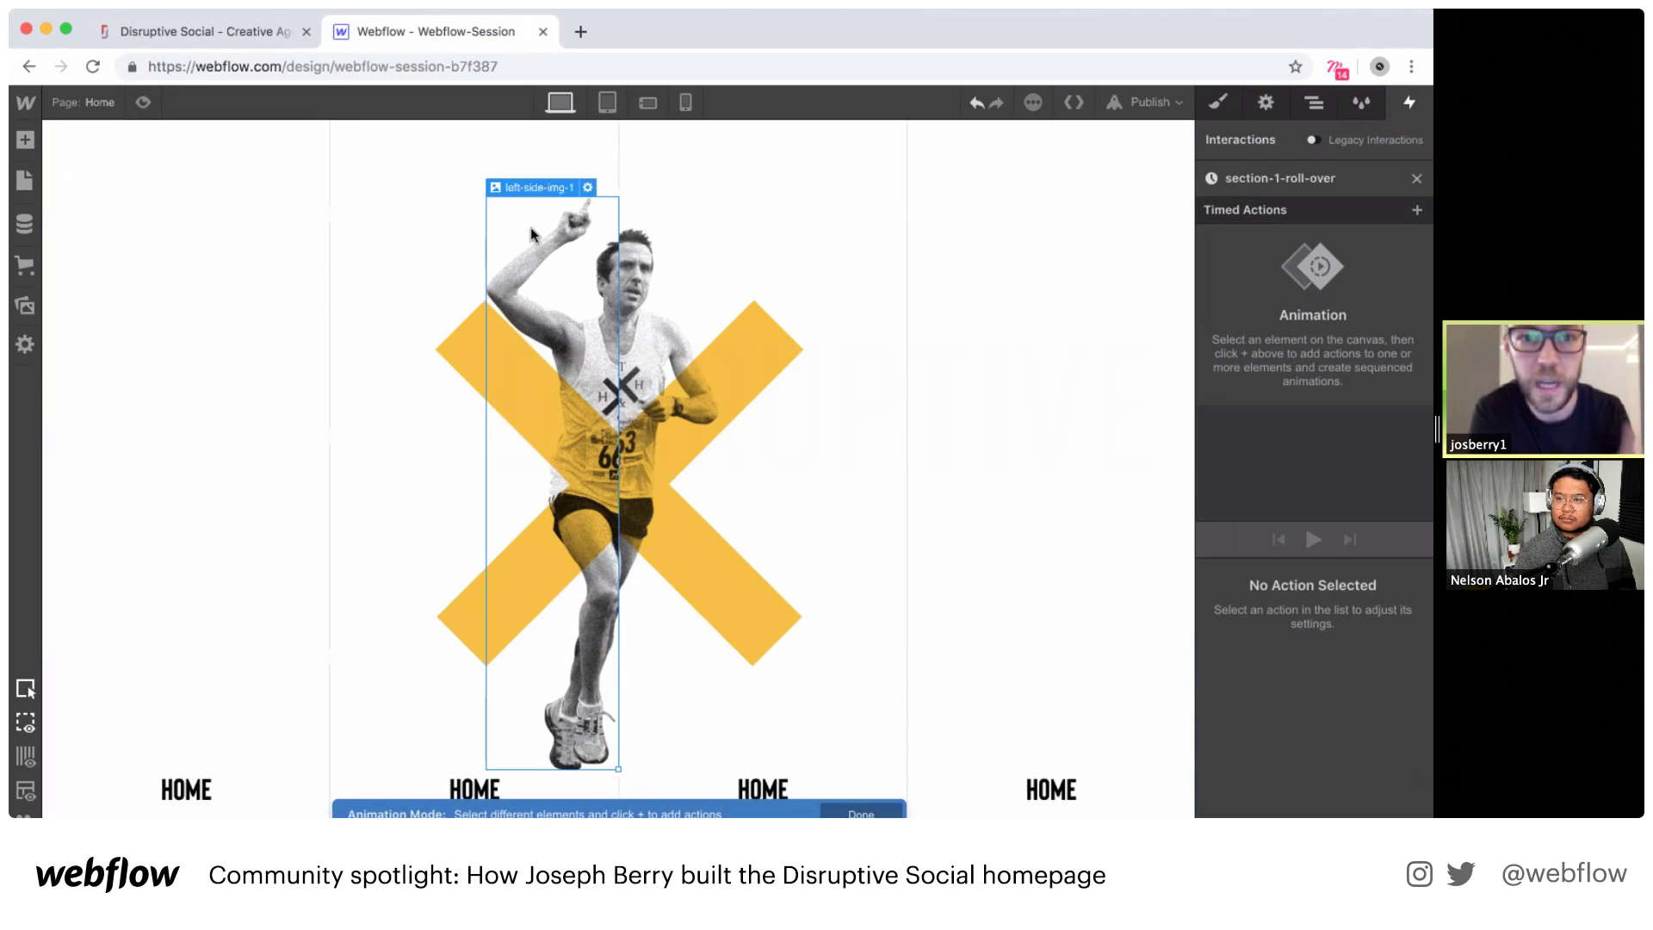
pyautogui.click(1417, 209)
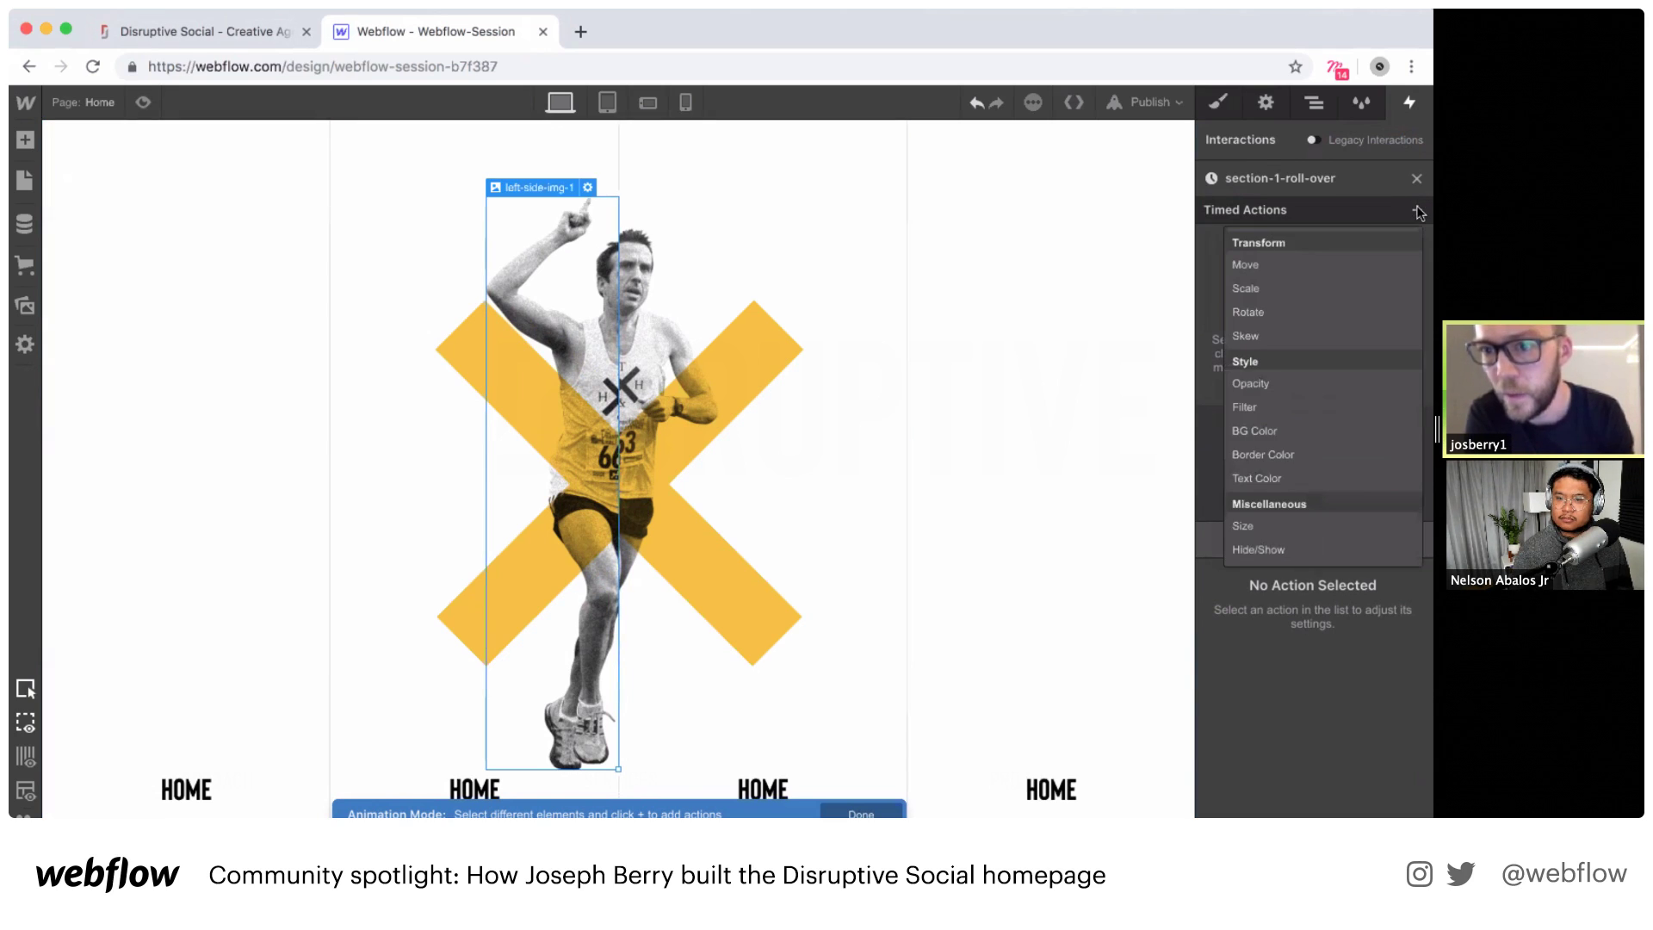
pyautogui.click(1314, 267)
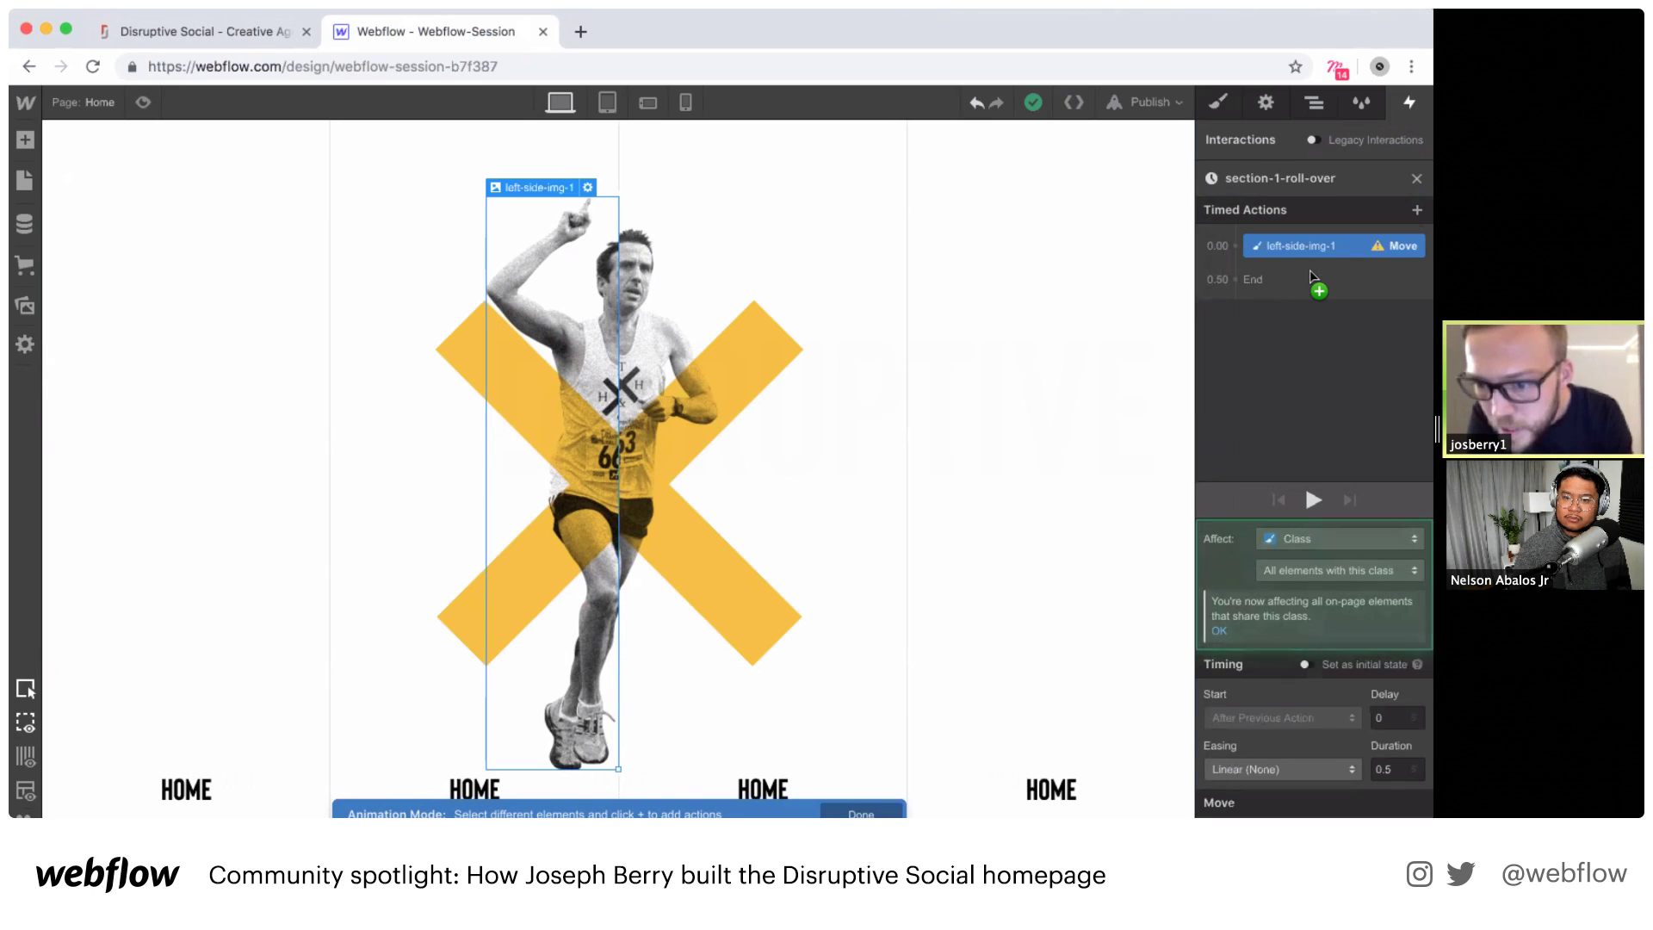
pyautogui.click(1305, 665)
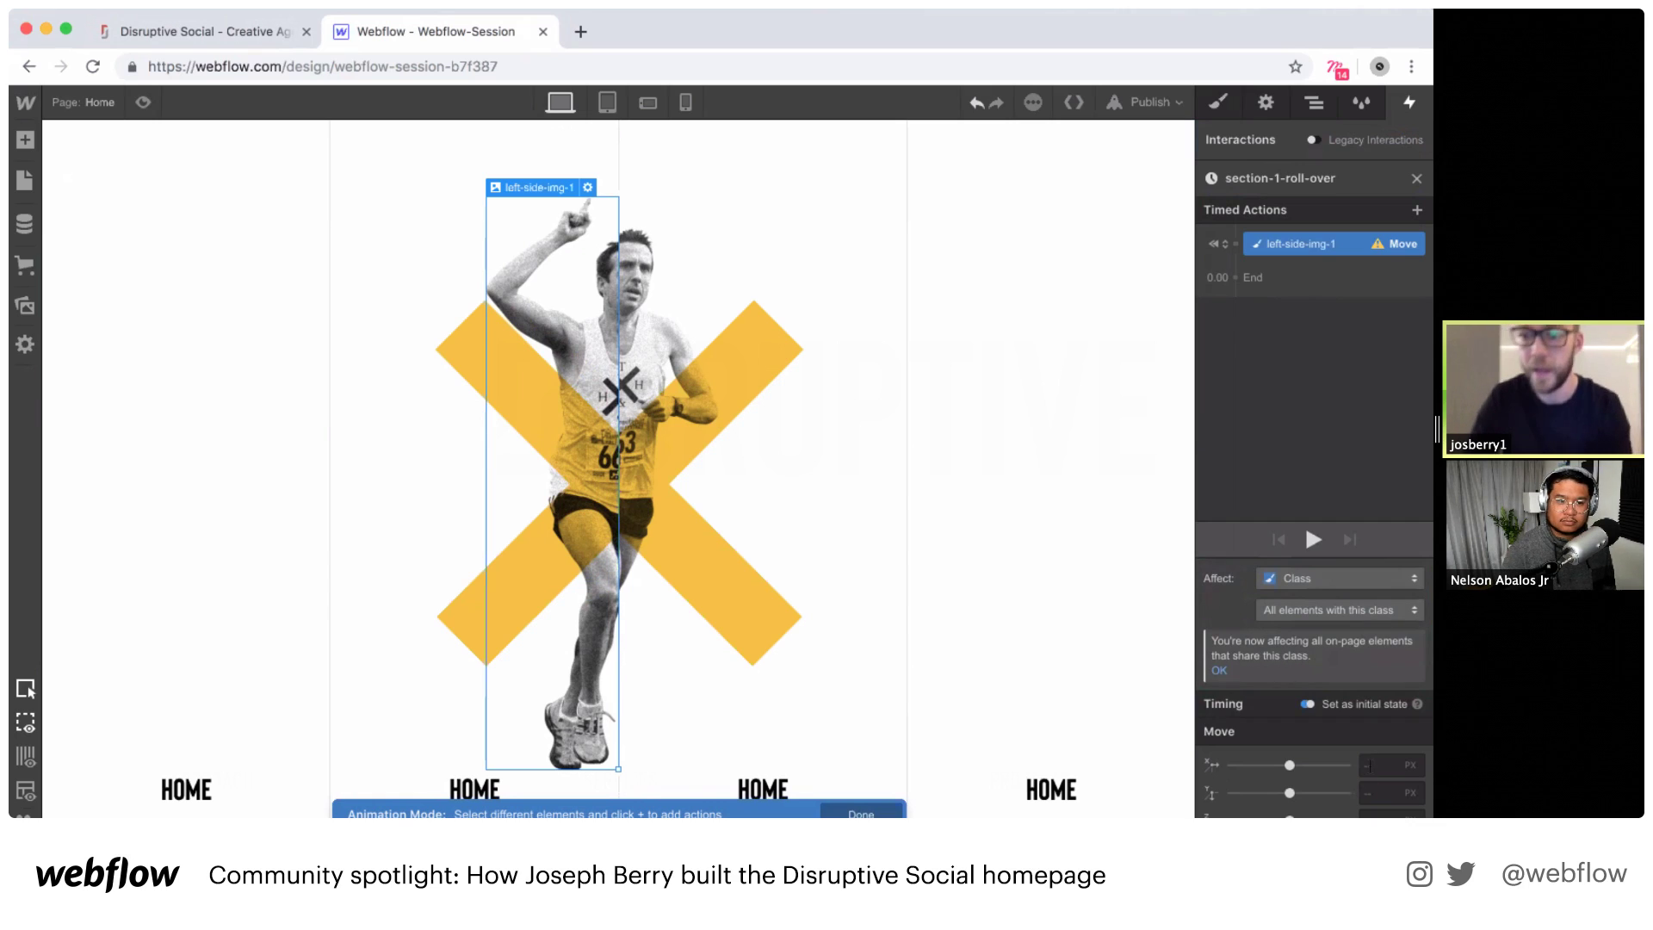
pyautogui.click(1386, 765)
pyautogui.write('100')
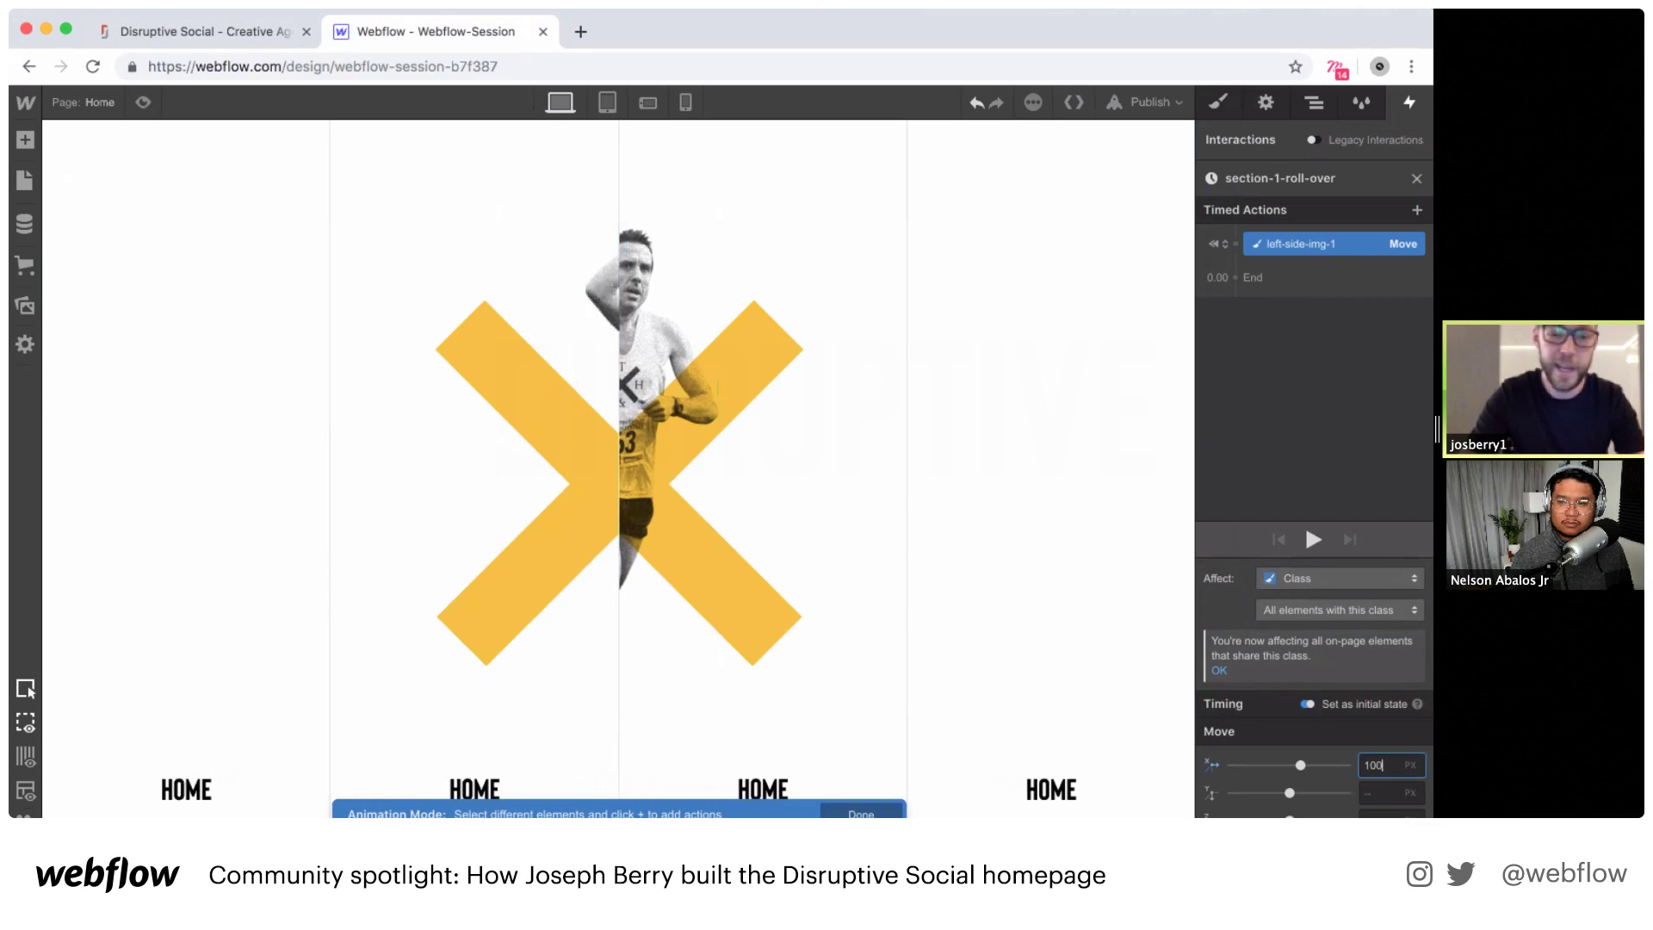
pyautogui.write('%')
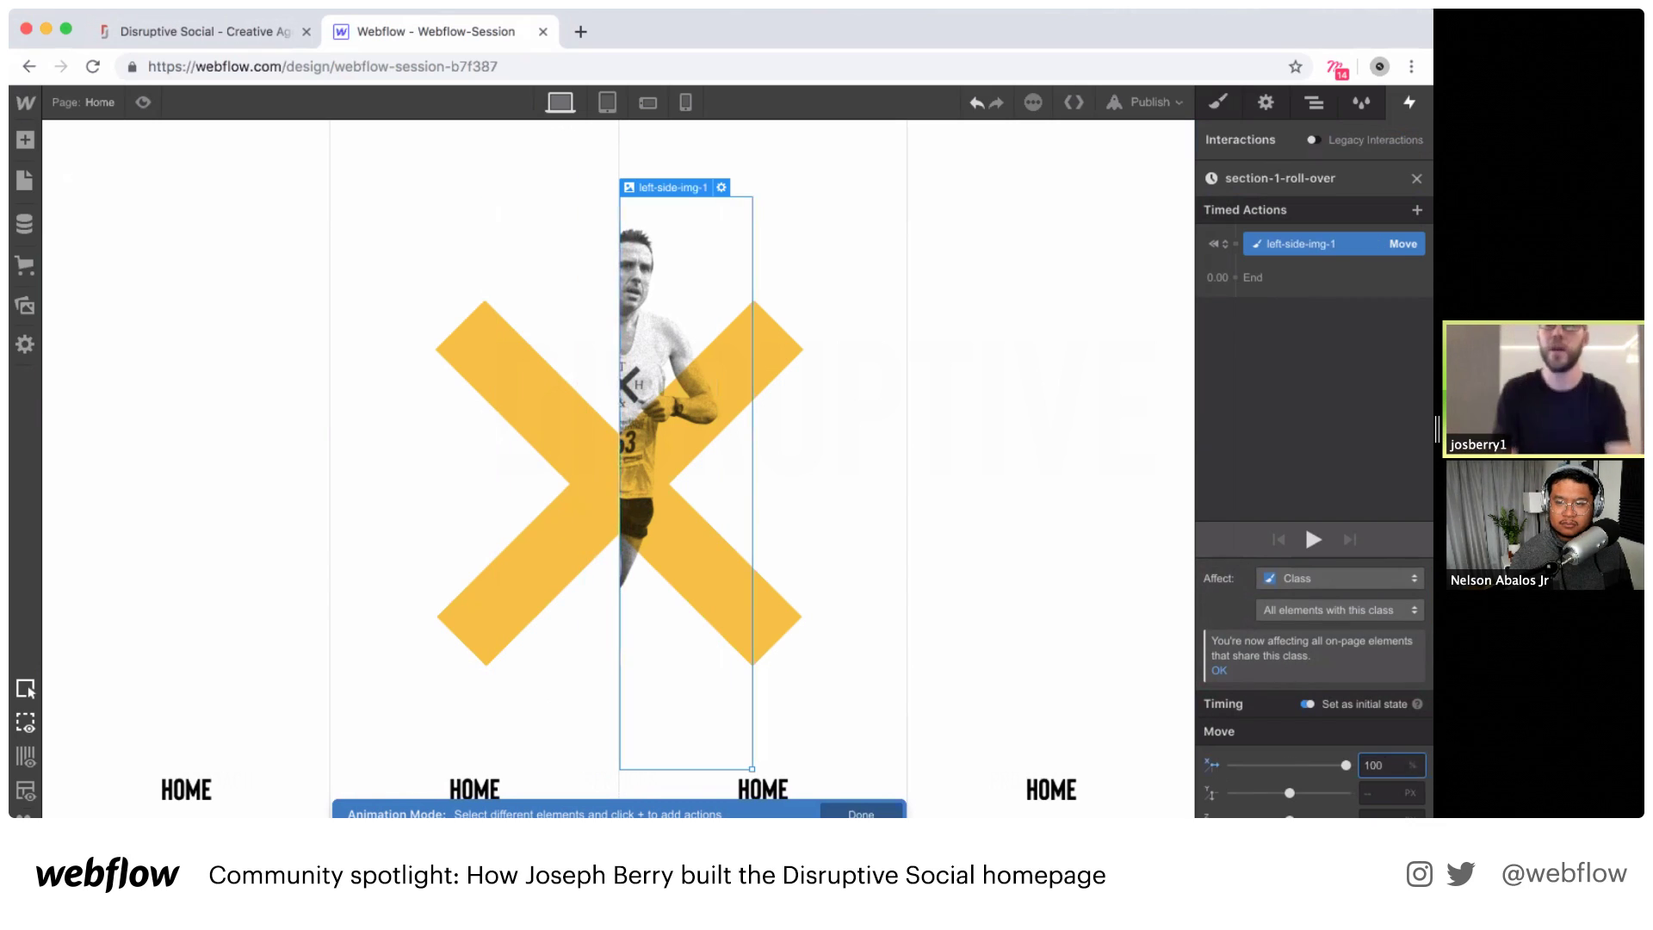
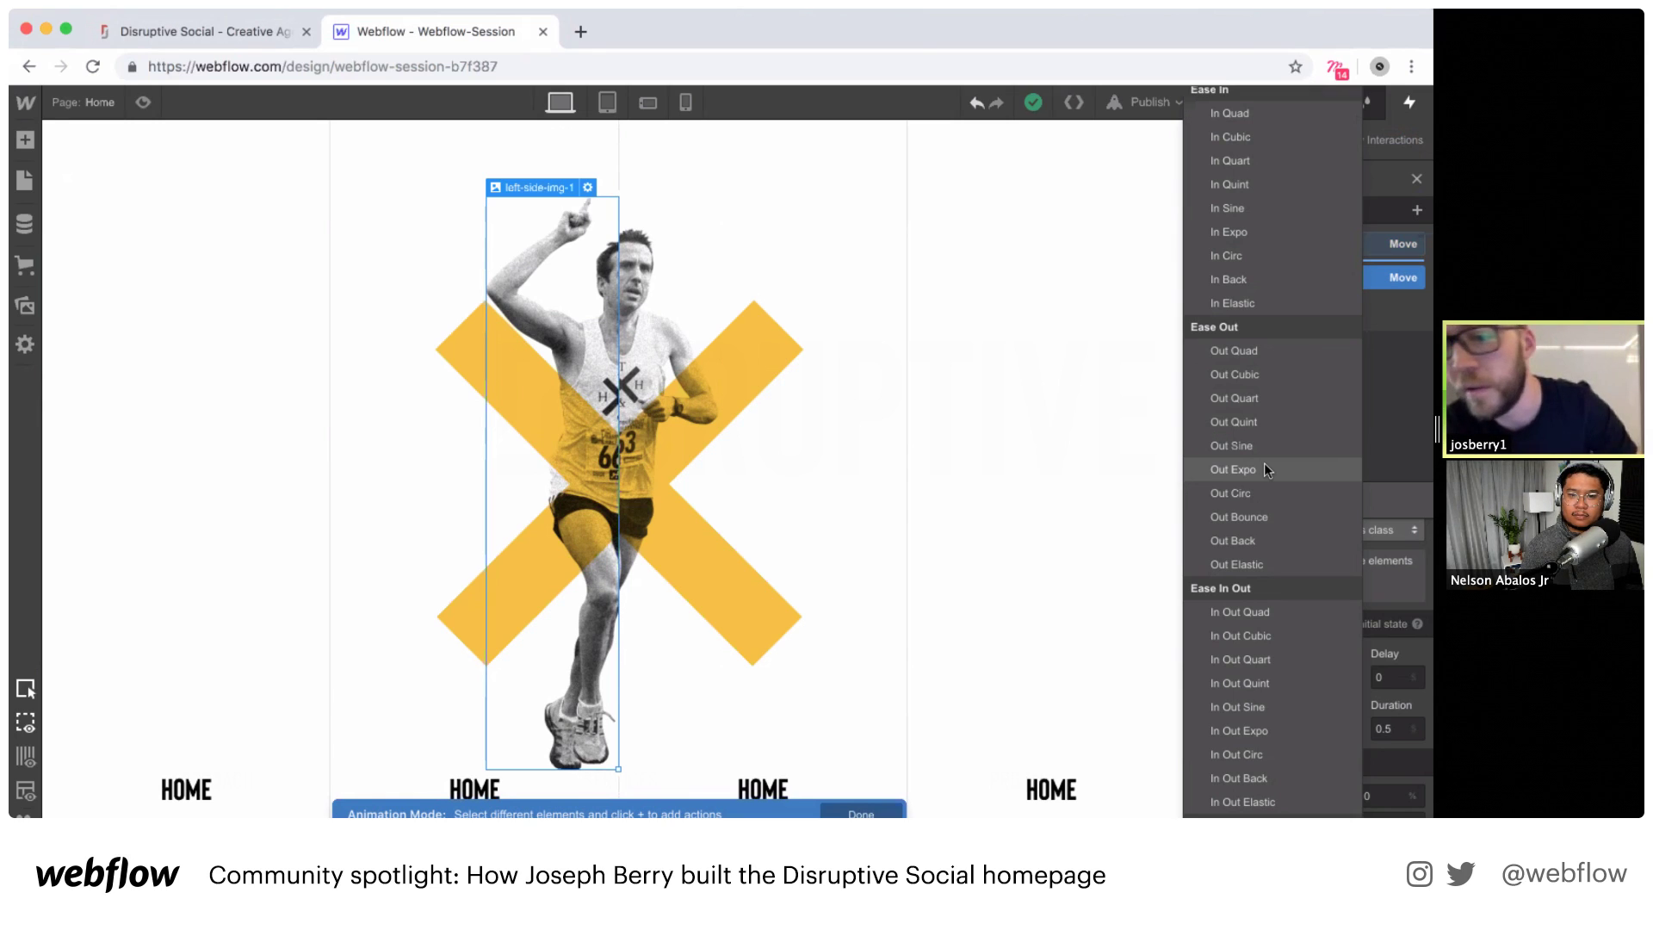
# Step: Give left-side-img-1's second Move action In Out Circ easing and a 0.6 s duration, and play the animation
pyautogui.scroll(-3, 1265, 464)
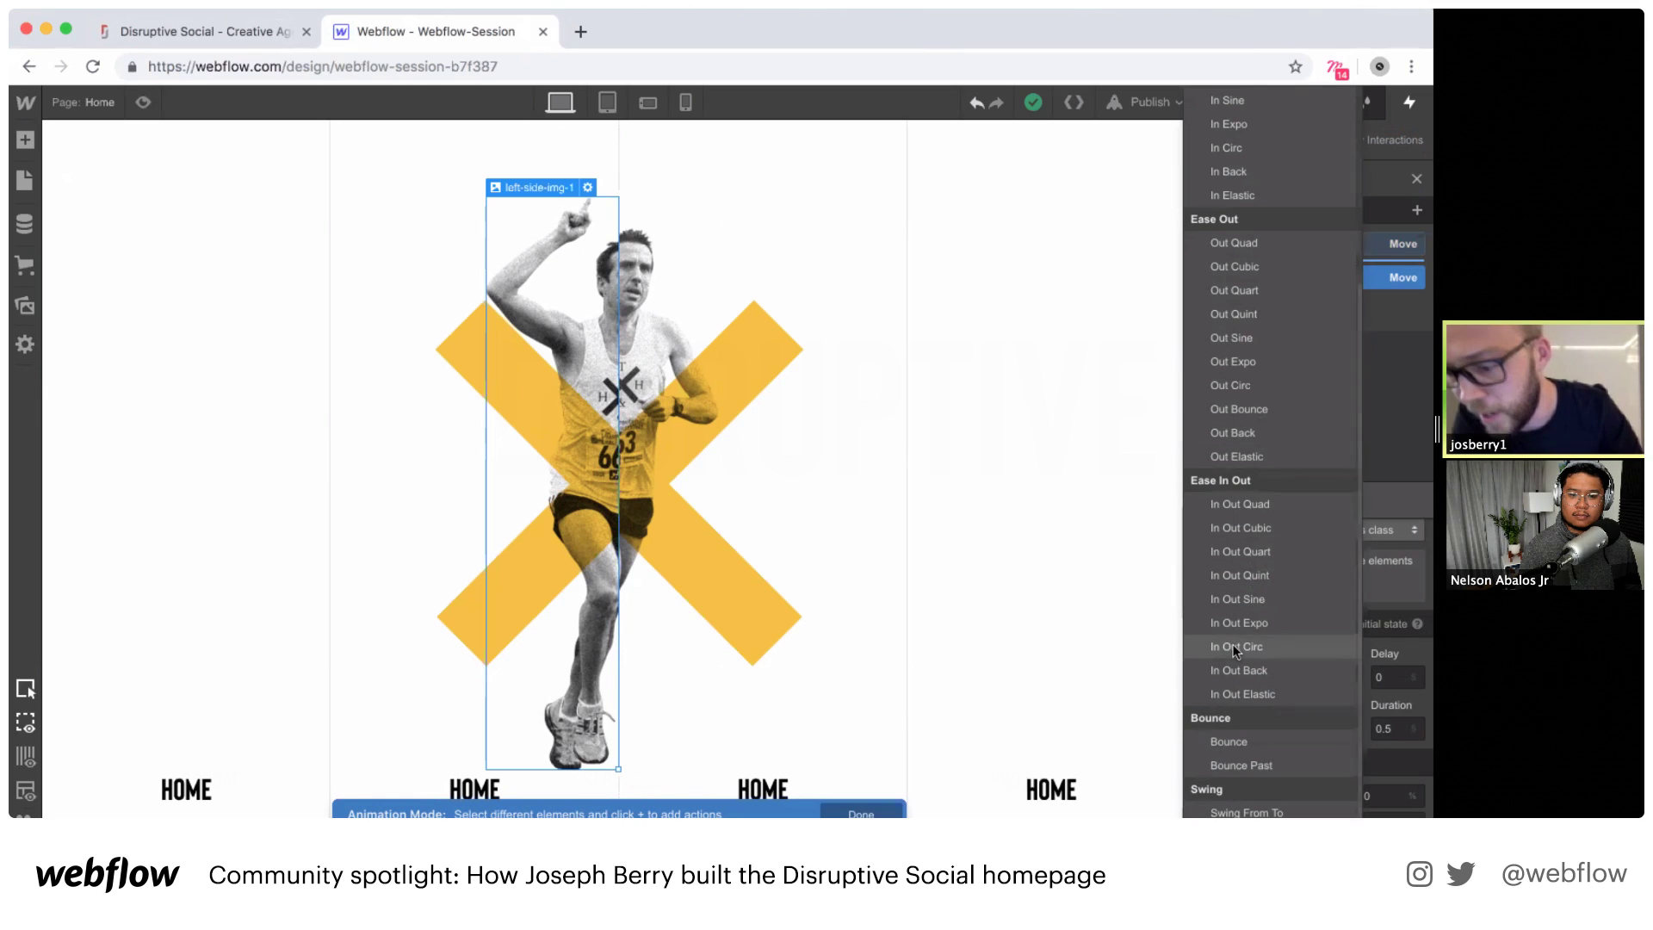
pyautogui.click(1233, 648)
pyautogui.click(1405, 729)
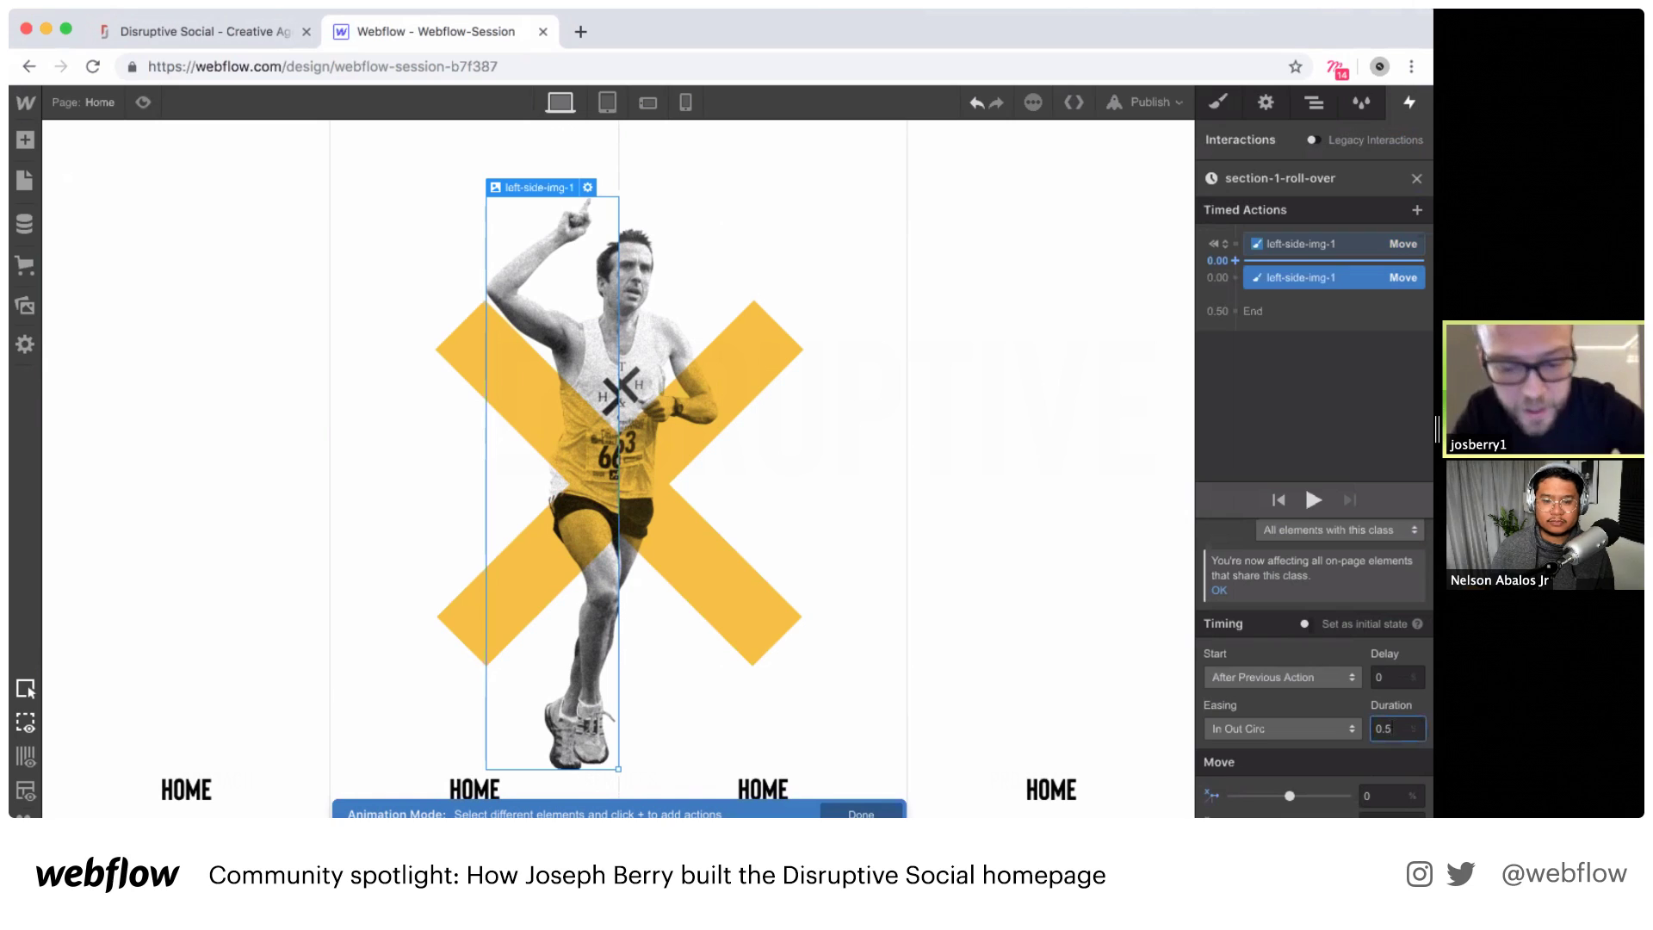
pyautogui.press('BackSpace')
pyautogui.write('6')
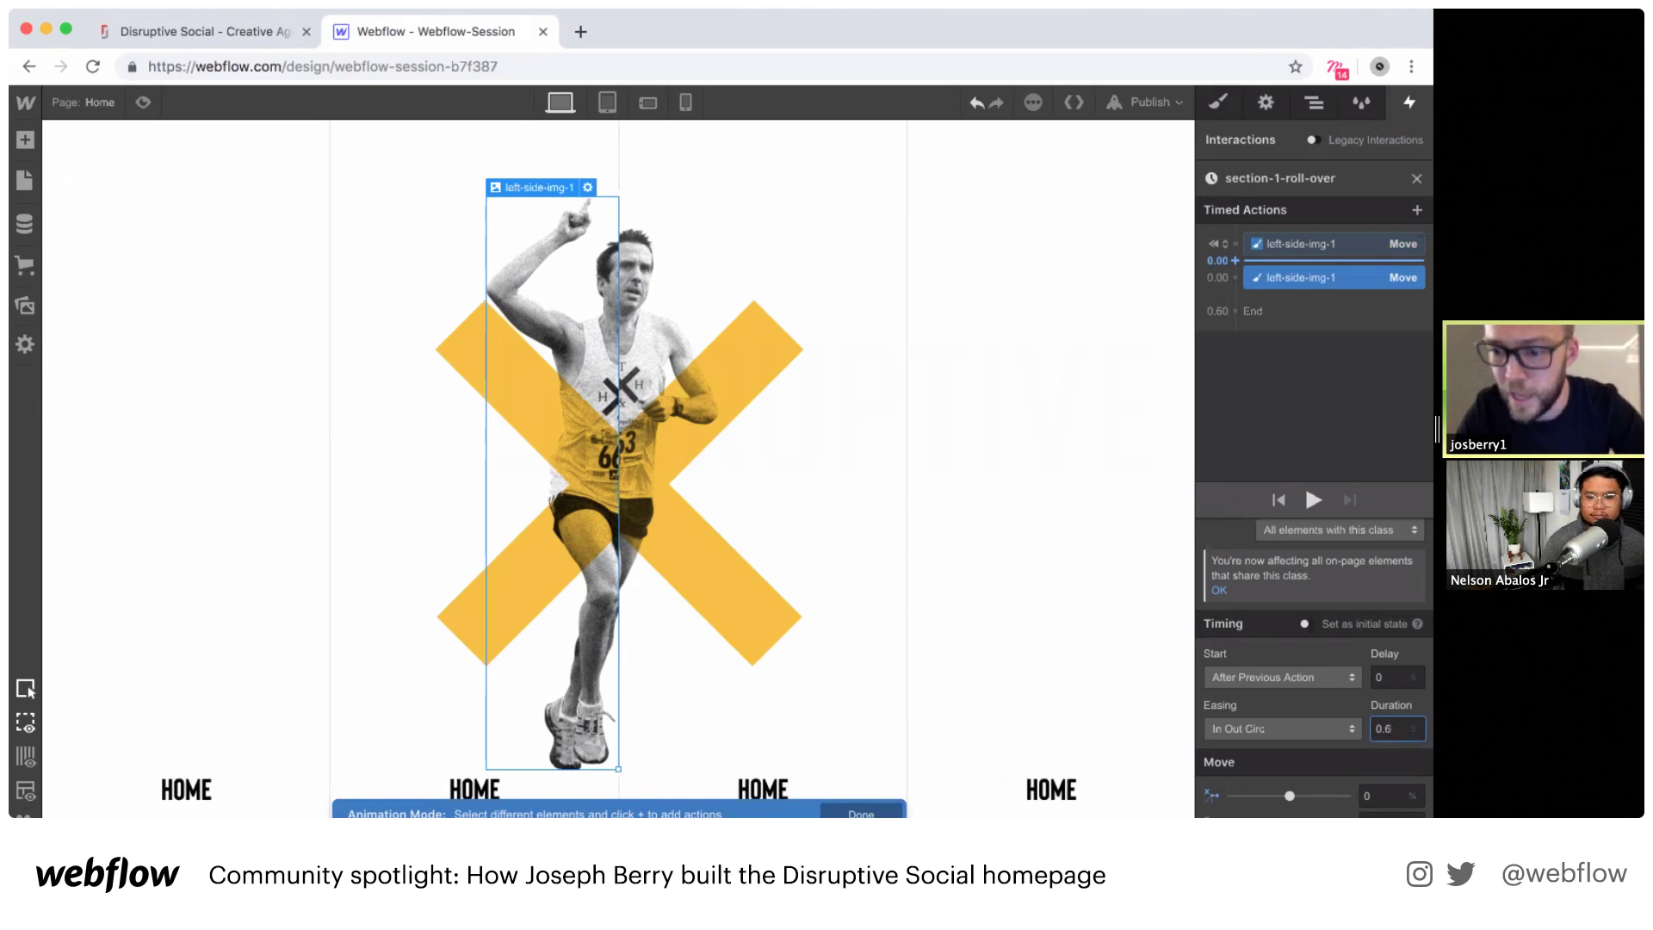
pyautogui.click(1313, 501)
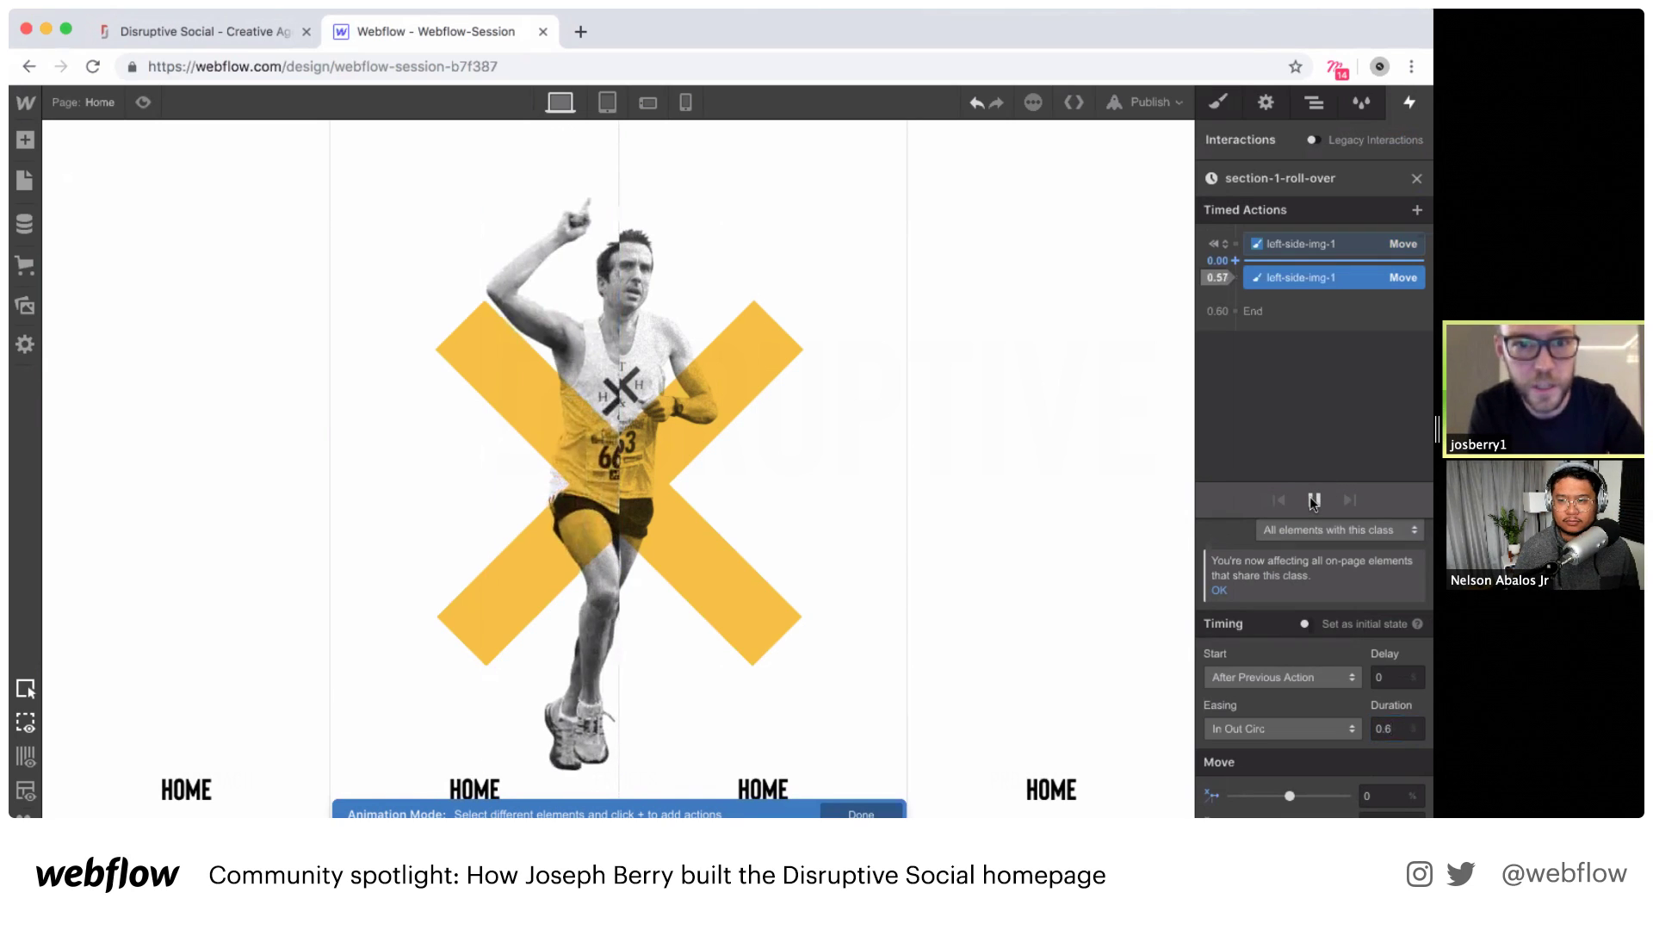
pyautogui.click(1313, 501)
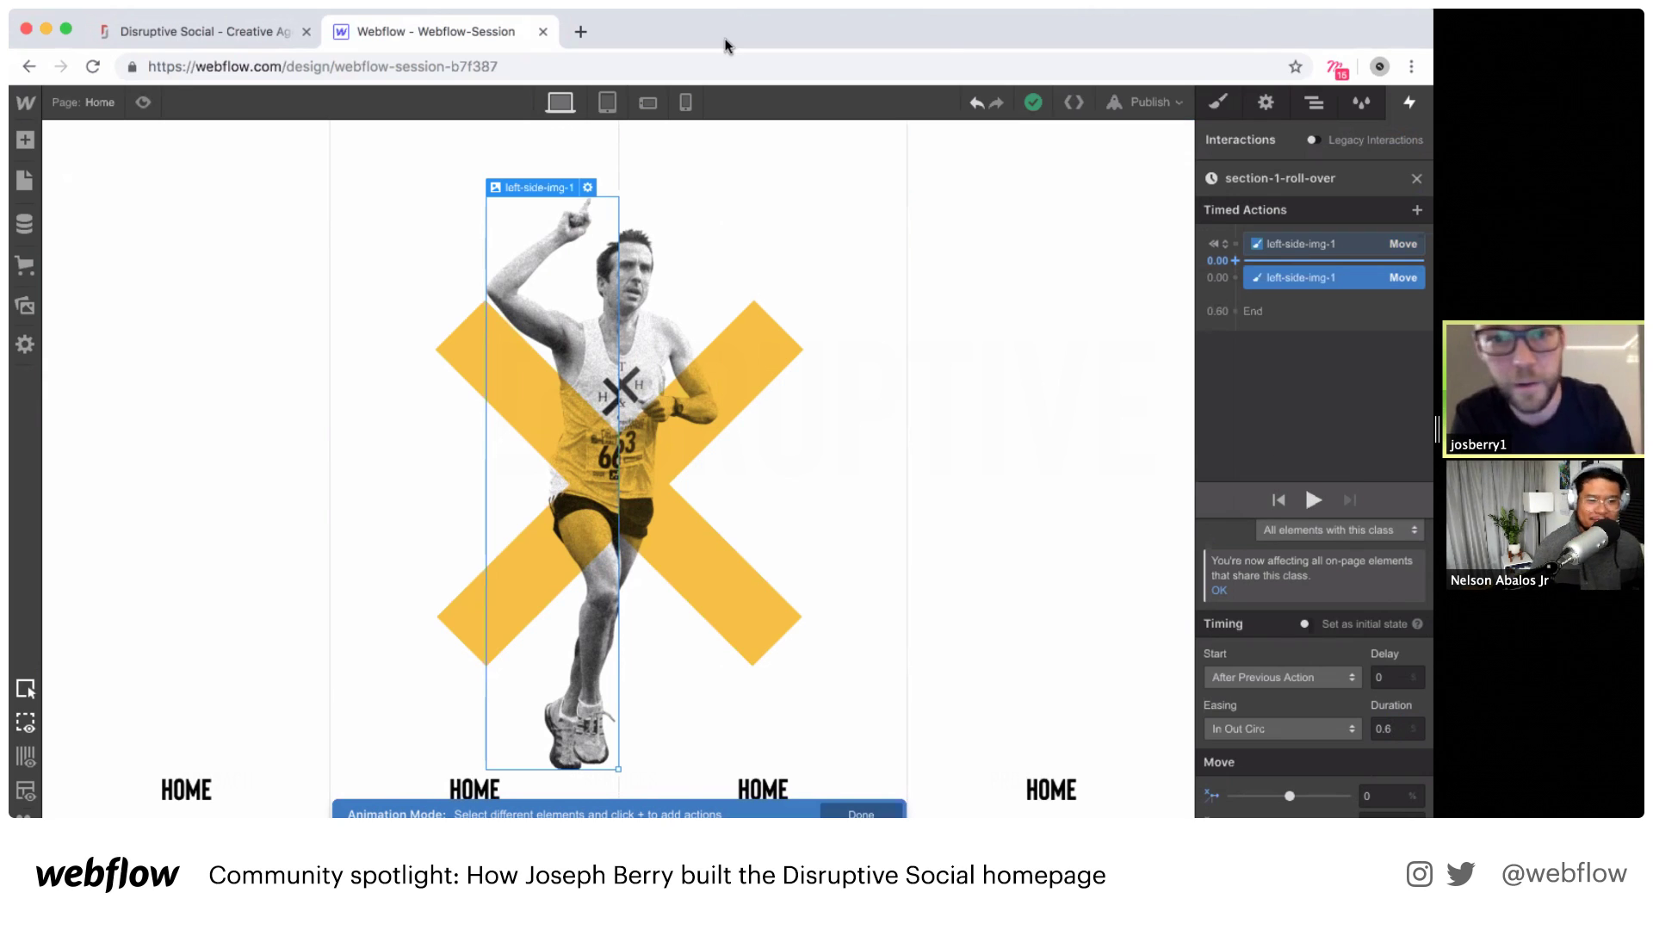
# Step: Add an initial-state Move action for right-side-img-1 with an X offset of -100%
pyautogui.click(643, 251)
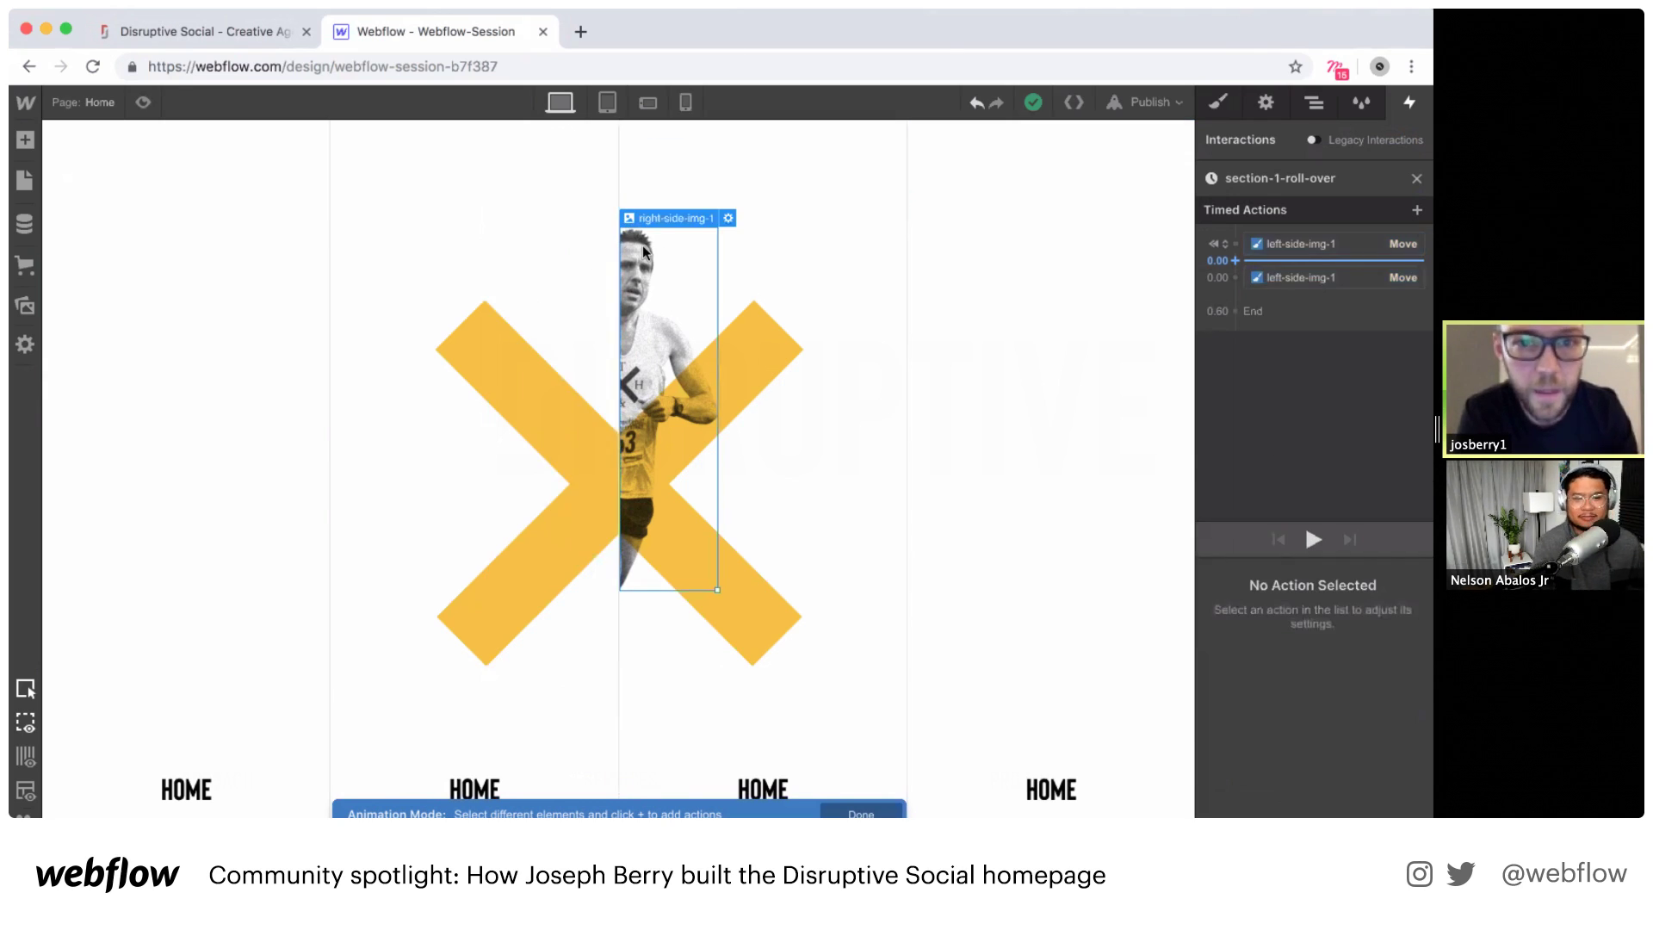
pyautogui.click(1235, 243)
pyautogui.click(1237, 297)
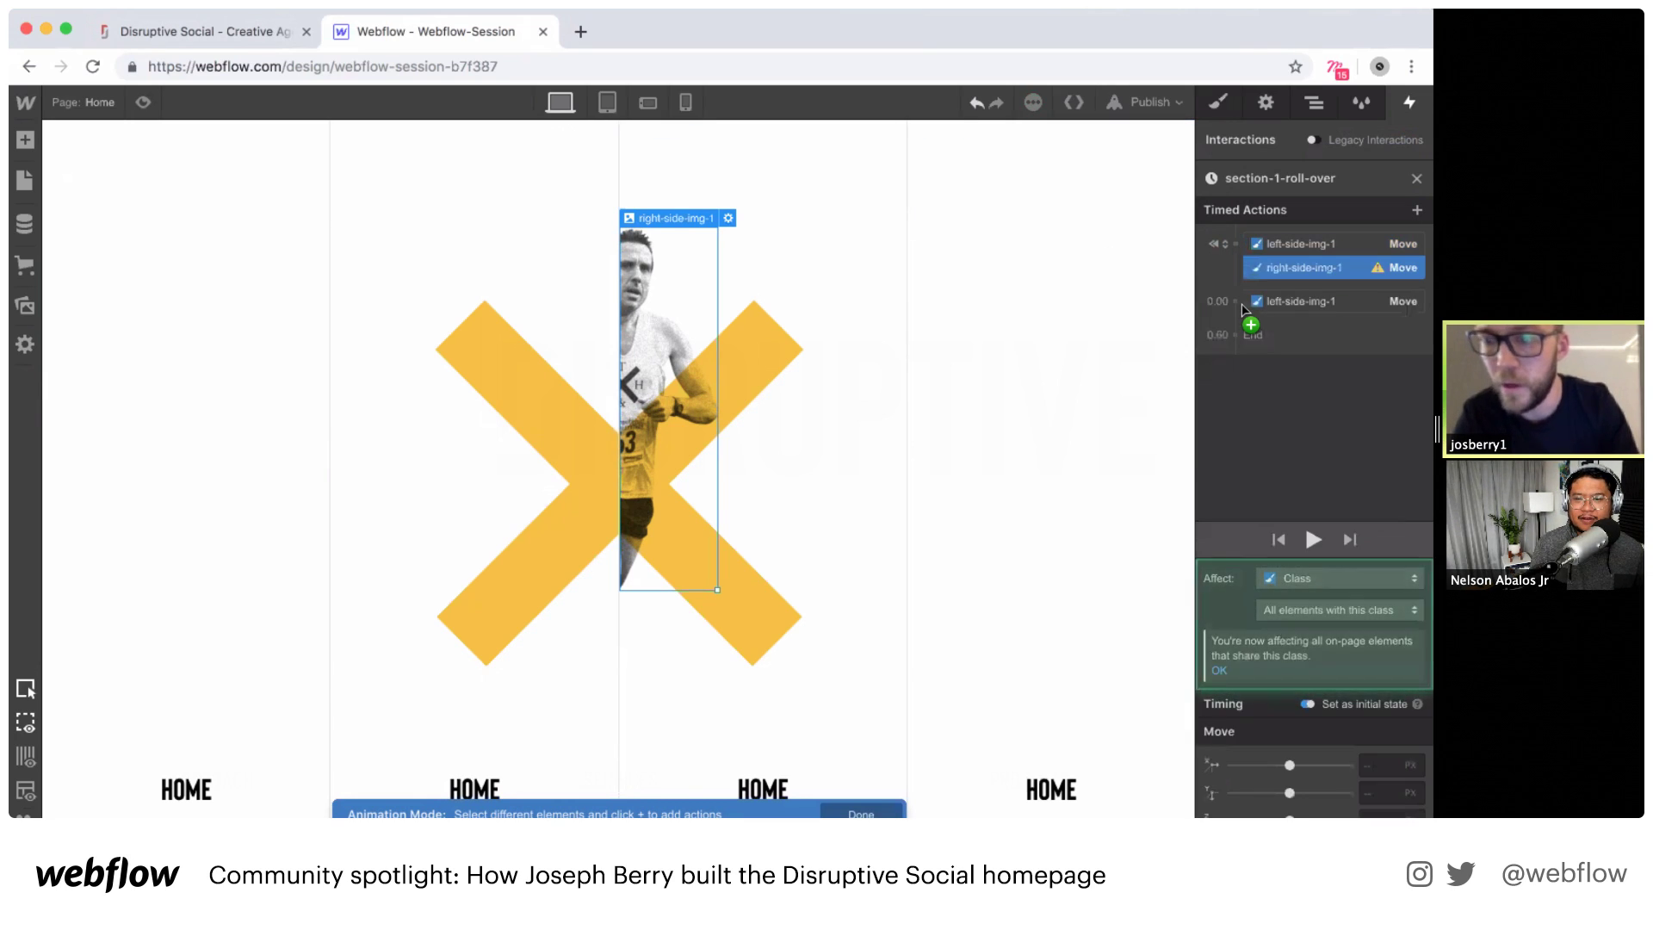
pyautogui.write('-10')
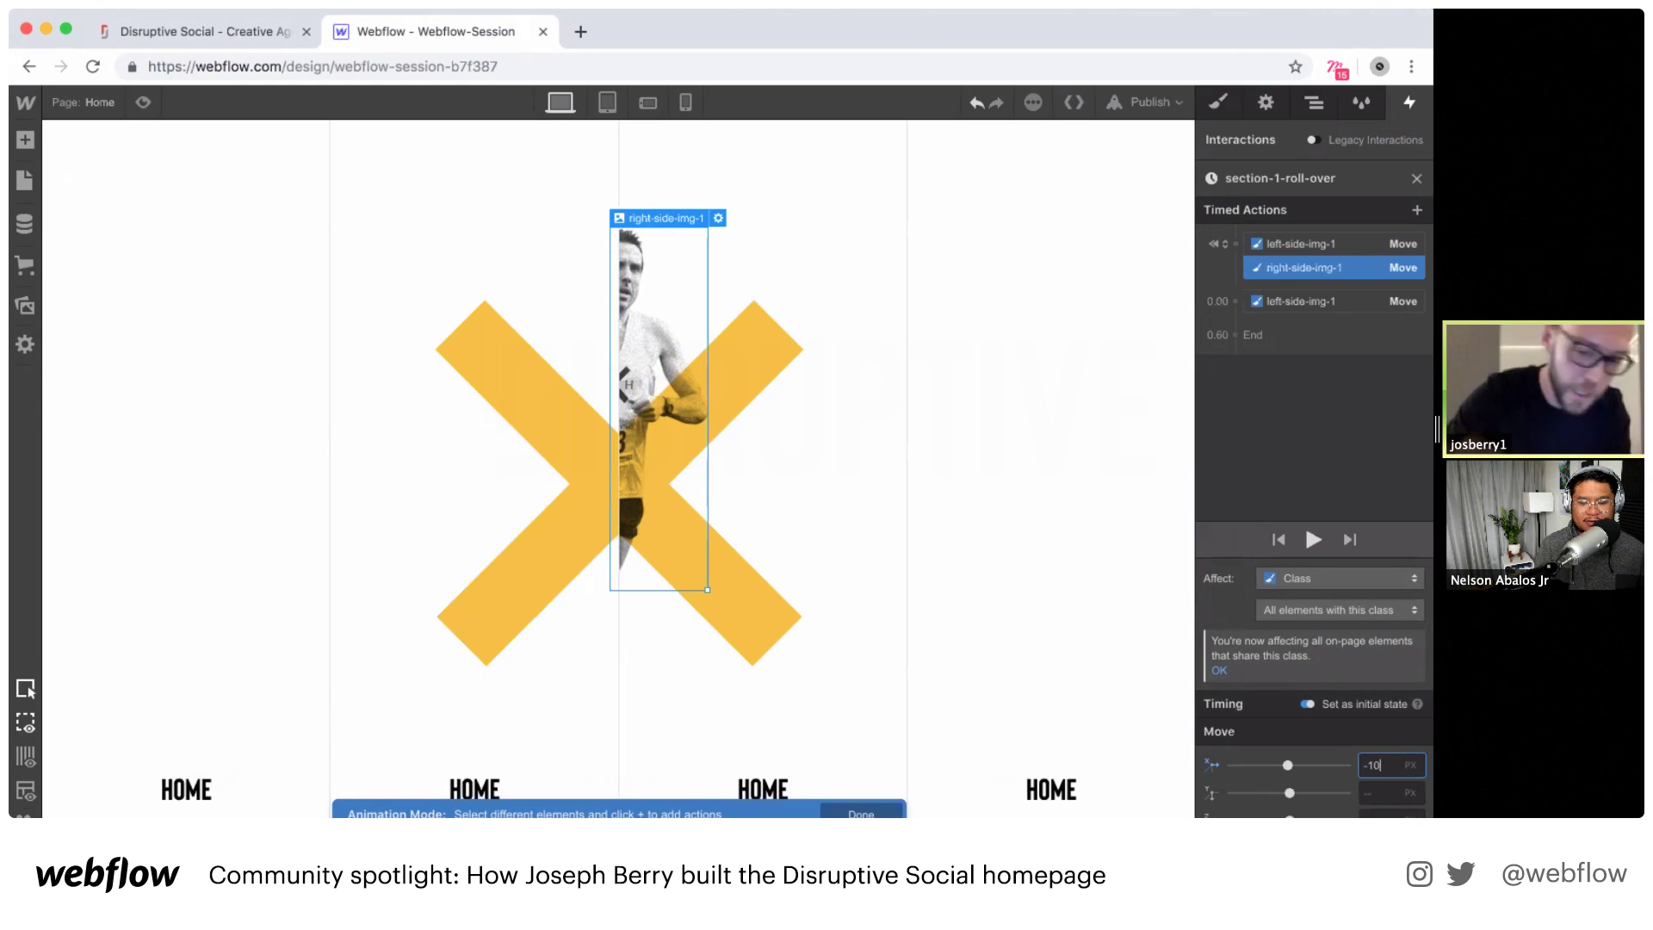
pyautogui.write(')')
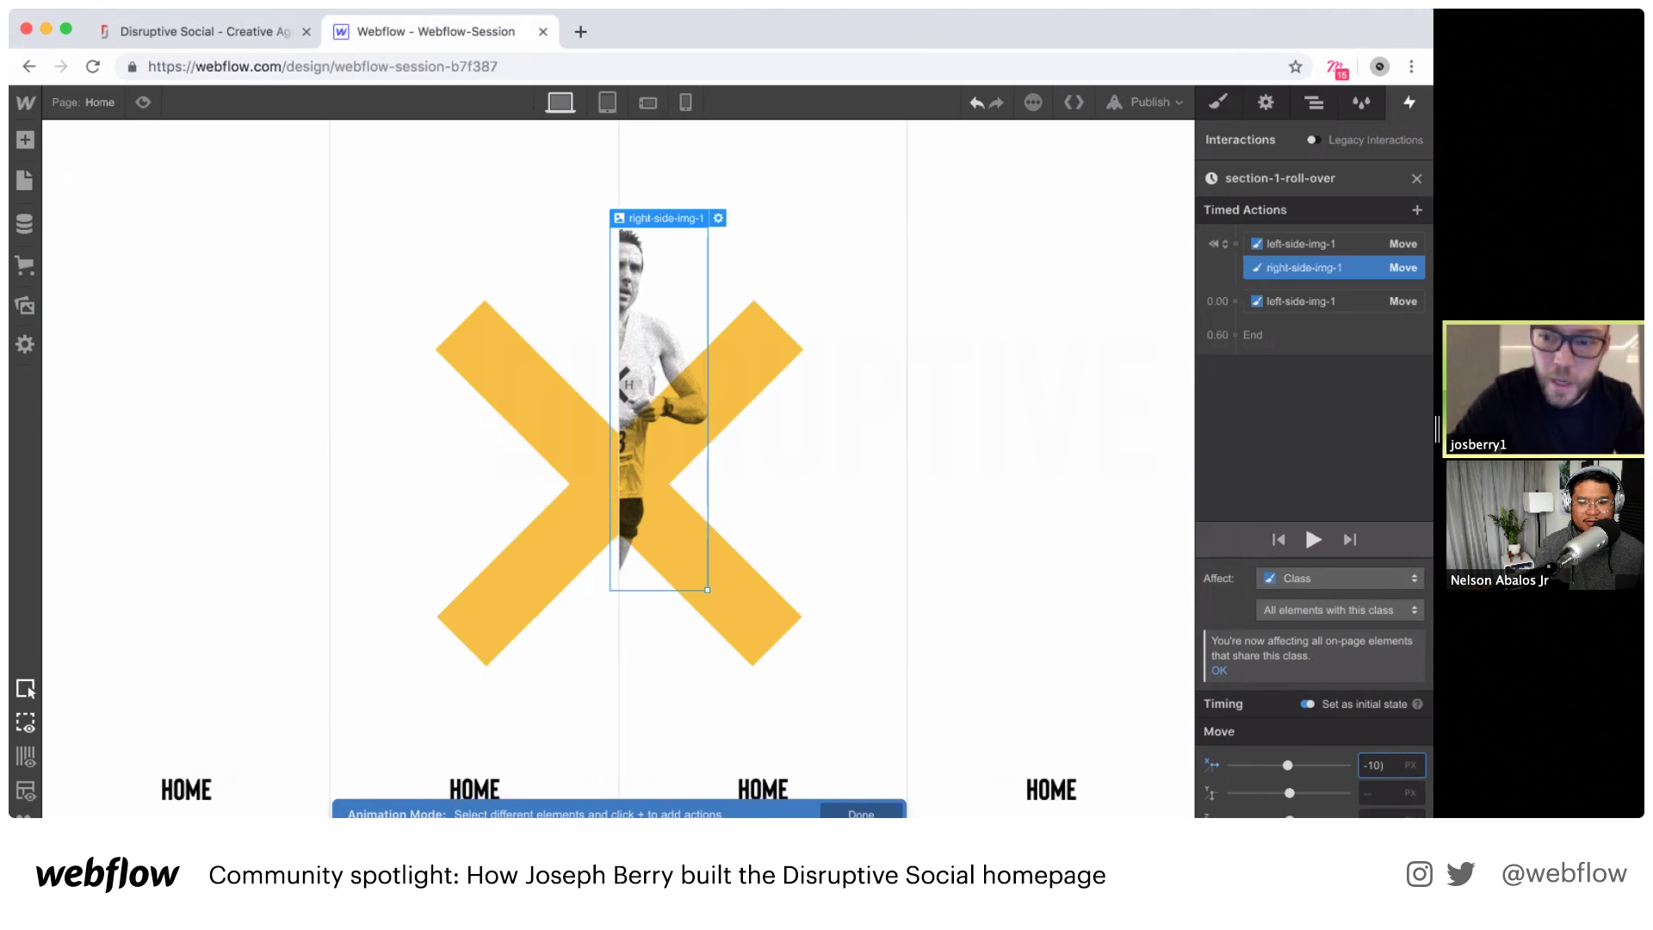
pyautogui.write('0')
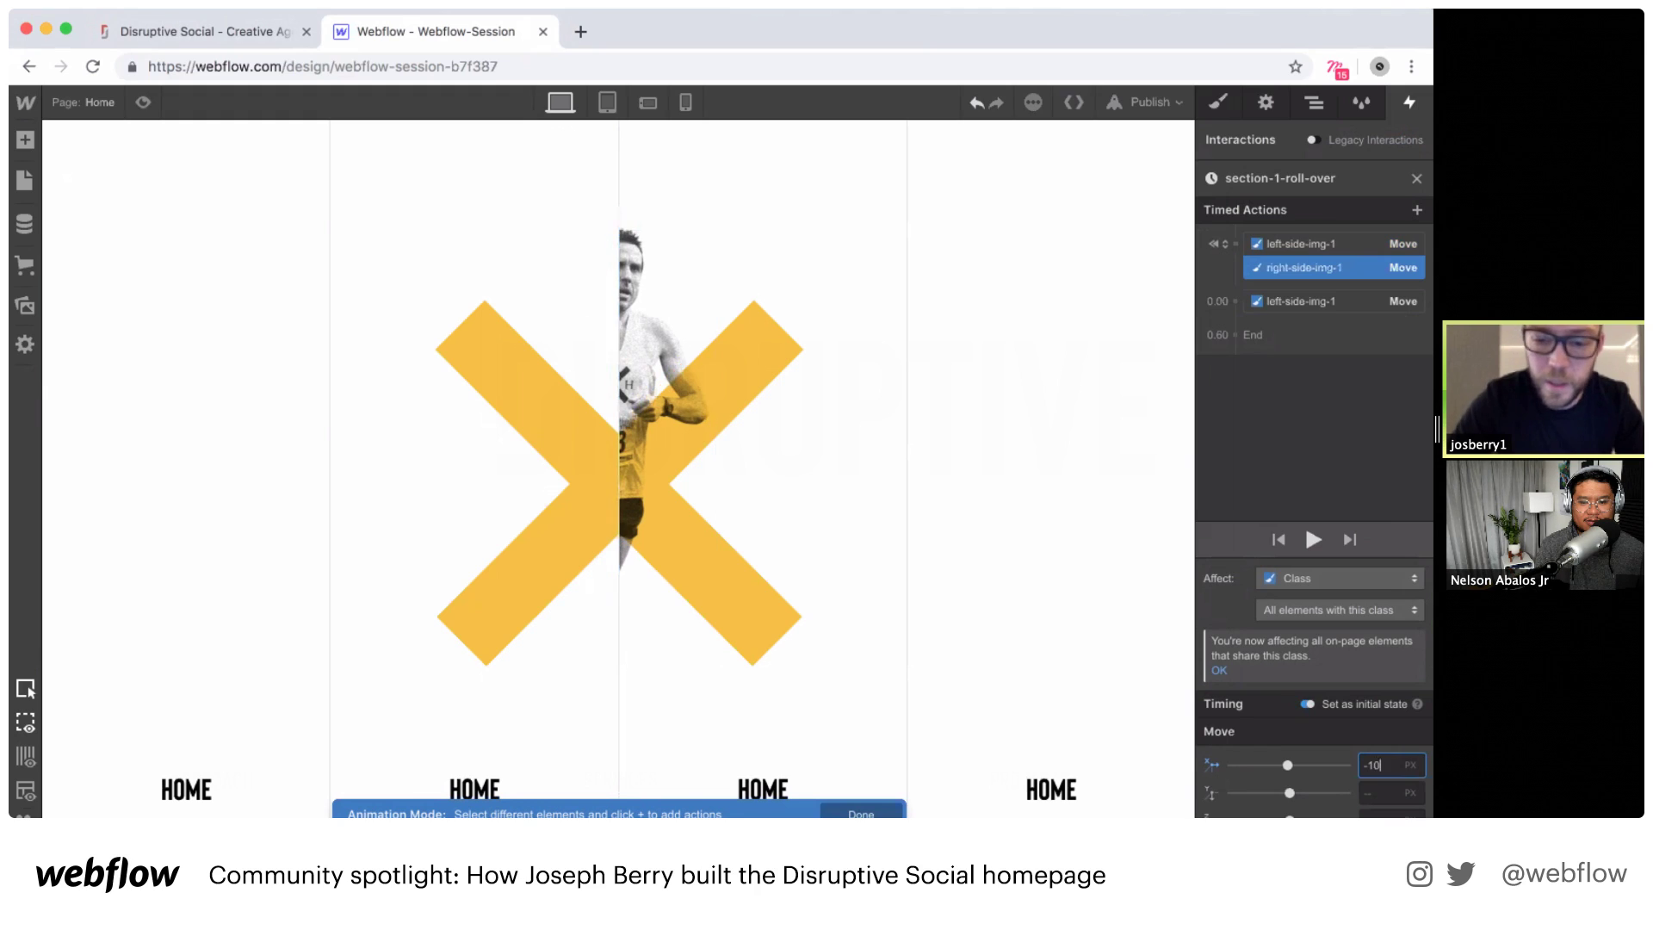
pyautogui.write('%')
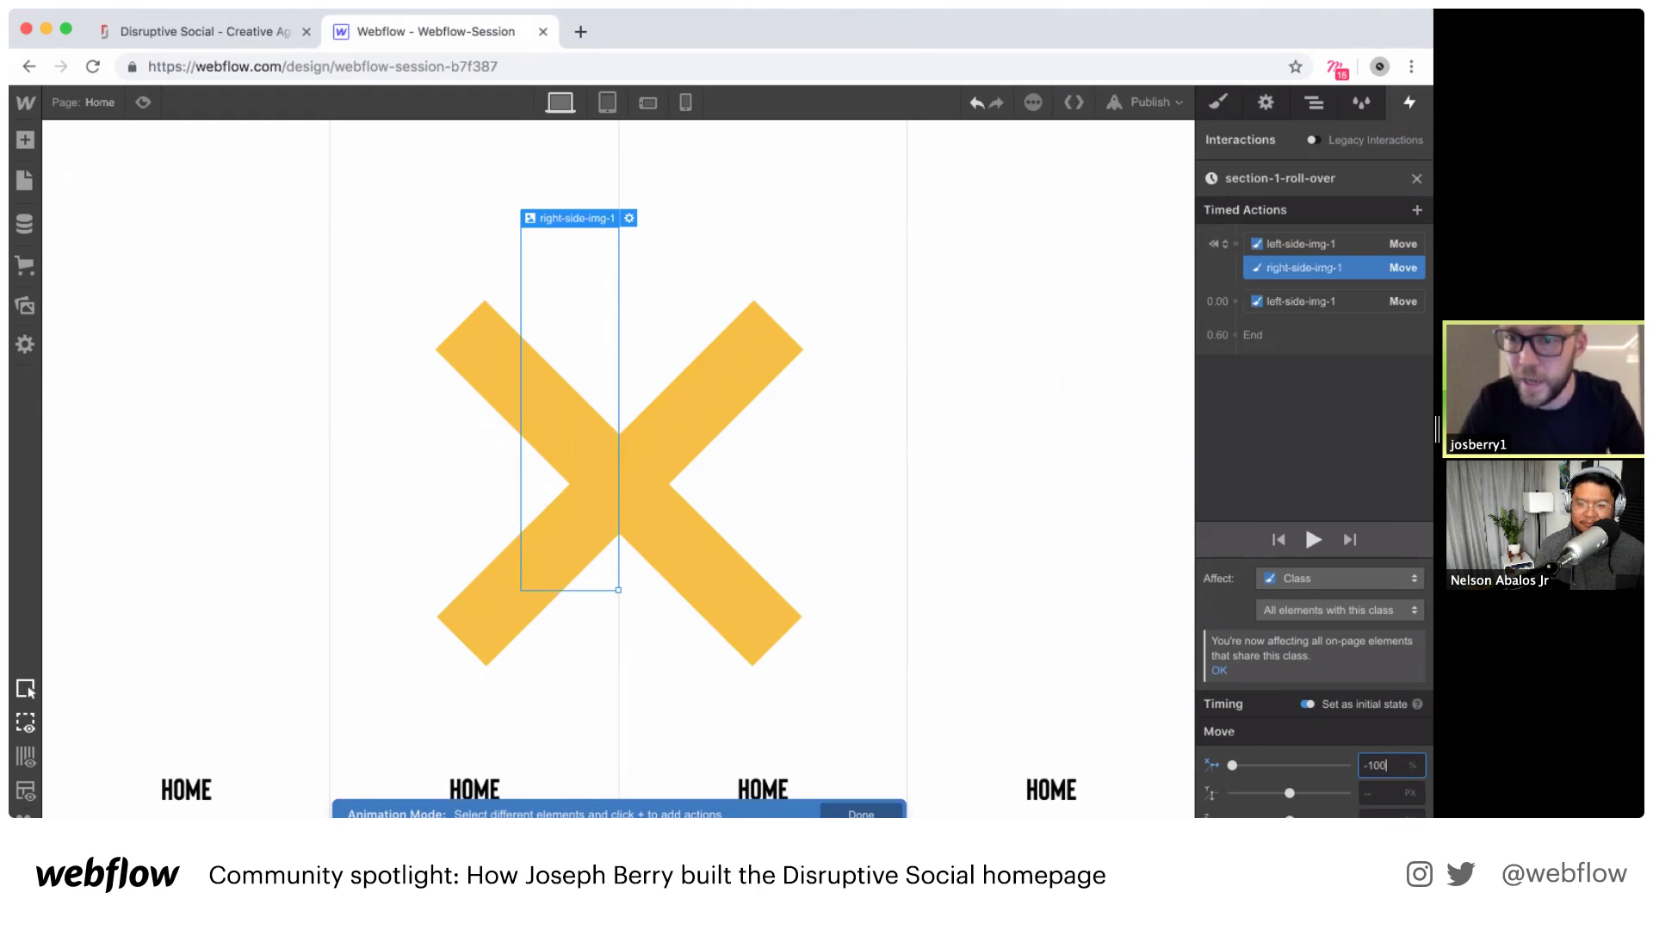
# Step: Add a second Move action for right-side-img-1 alongside the left image's timed move, with an X offset of 0%
pyautogui.click(1236, 303)
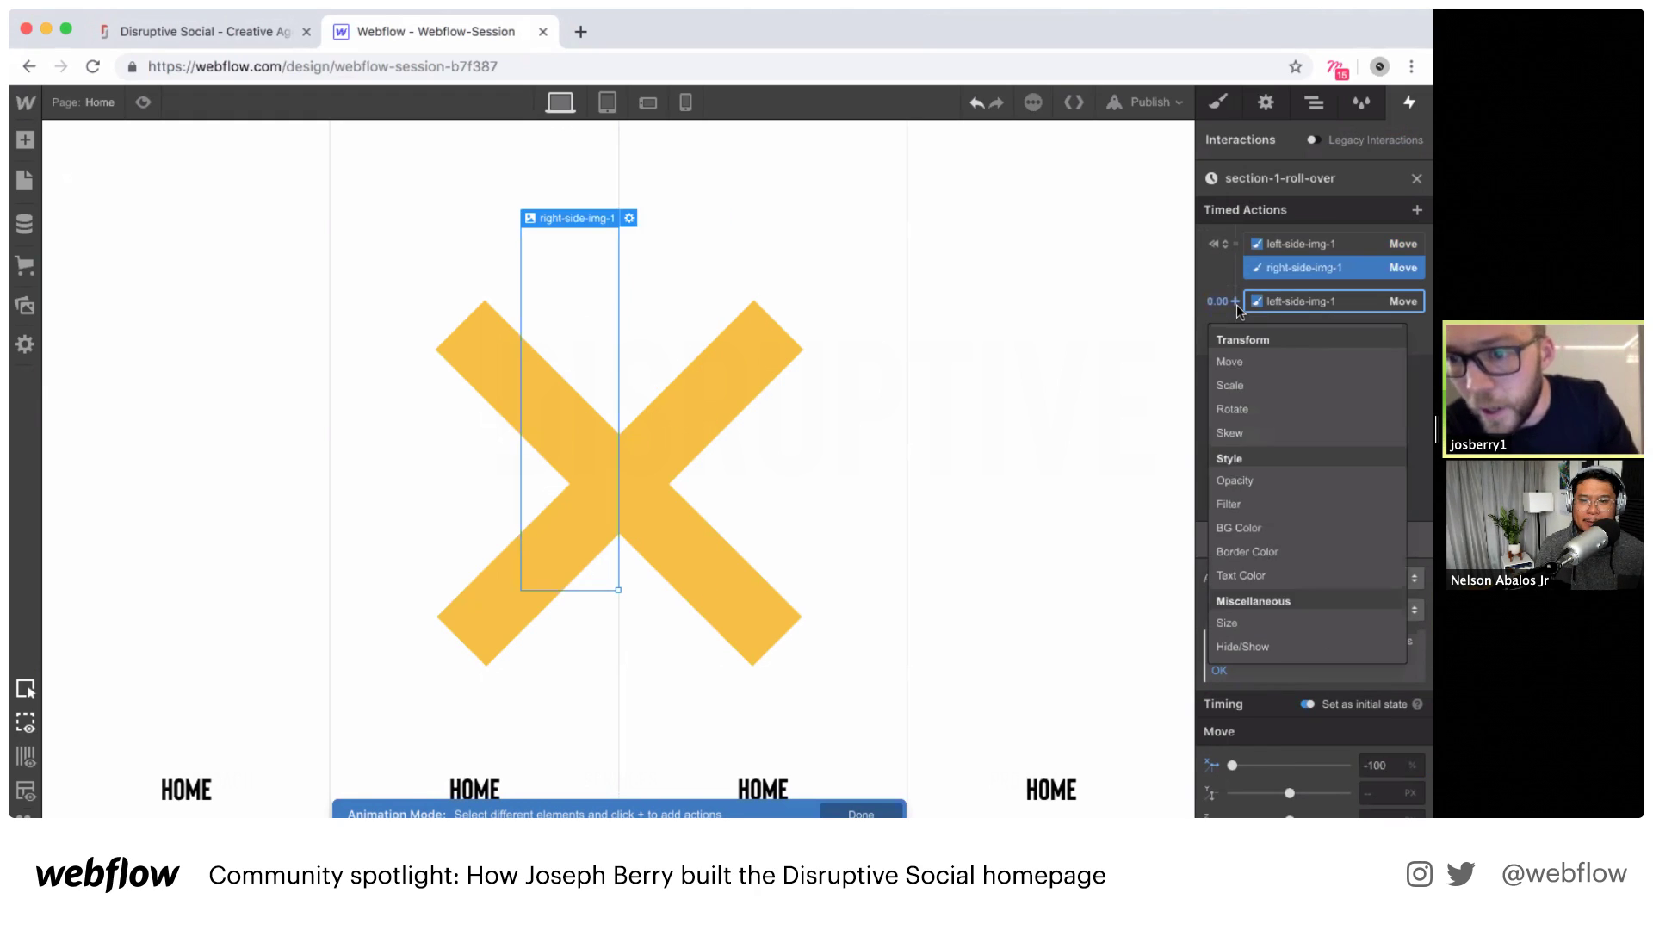
pyautogui.click(1229, 362)
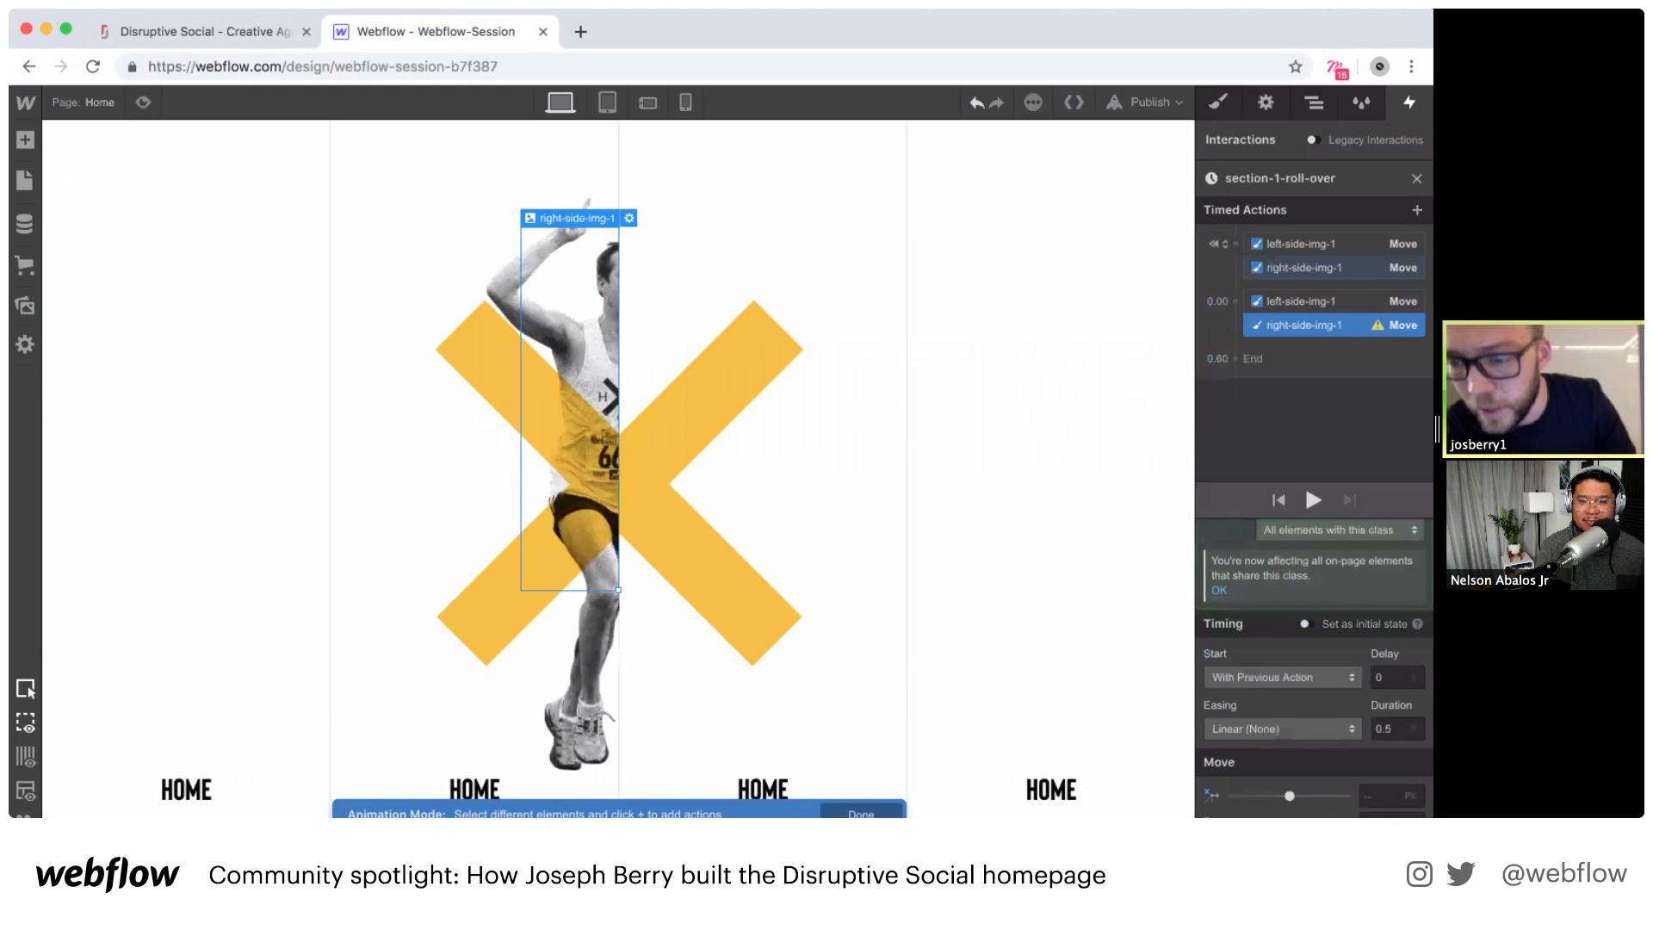
pyautogui.click(1376, 793)
pyautogui.write('0')
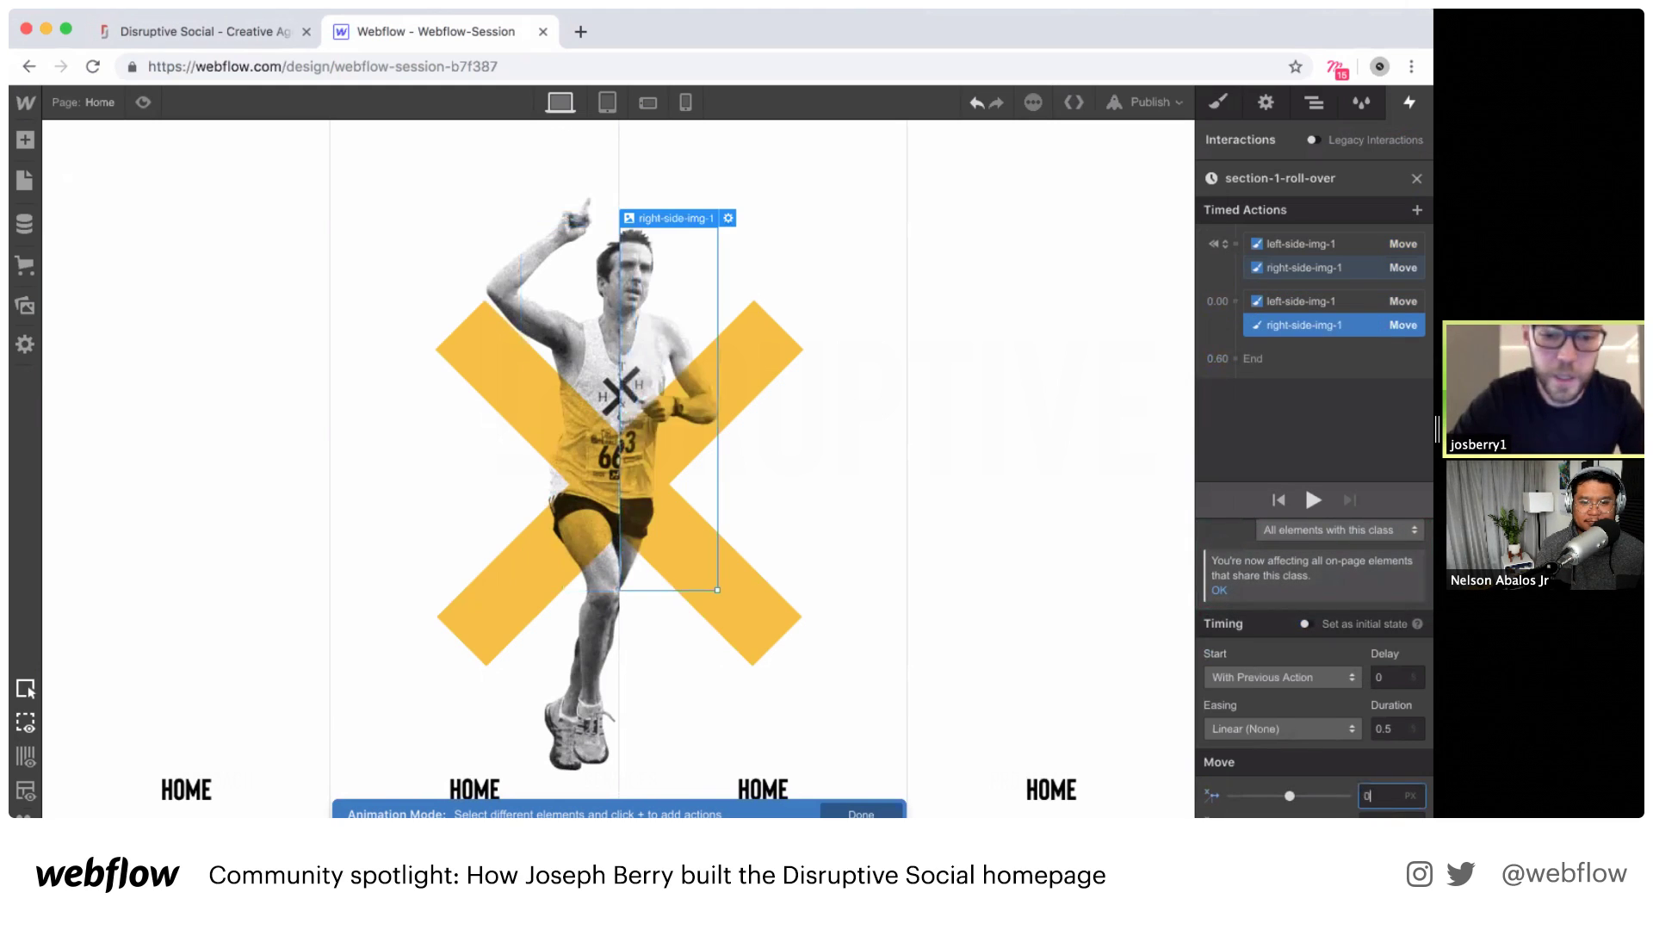
# Step: Set right-side-img-1's timed Move to In Out Circ easing and a 0.6 s duration, and play the animation
pyautogui.click(1289, 729)
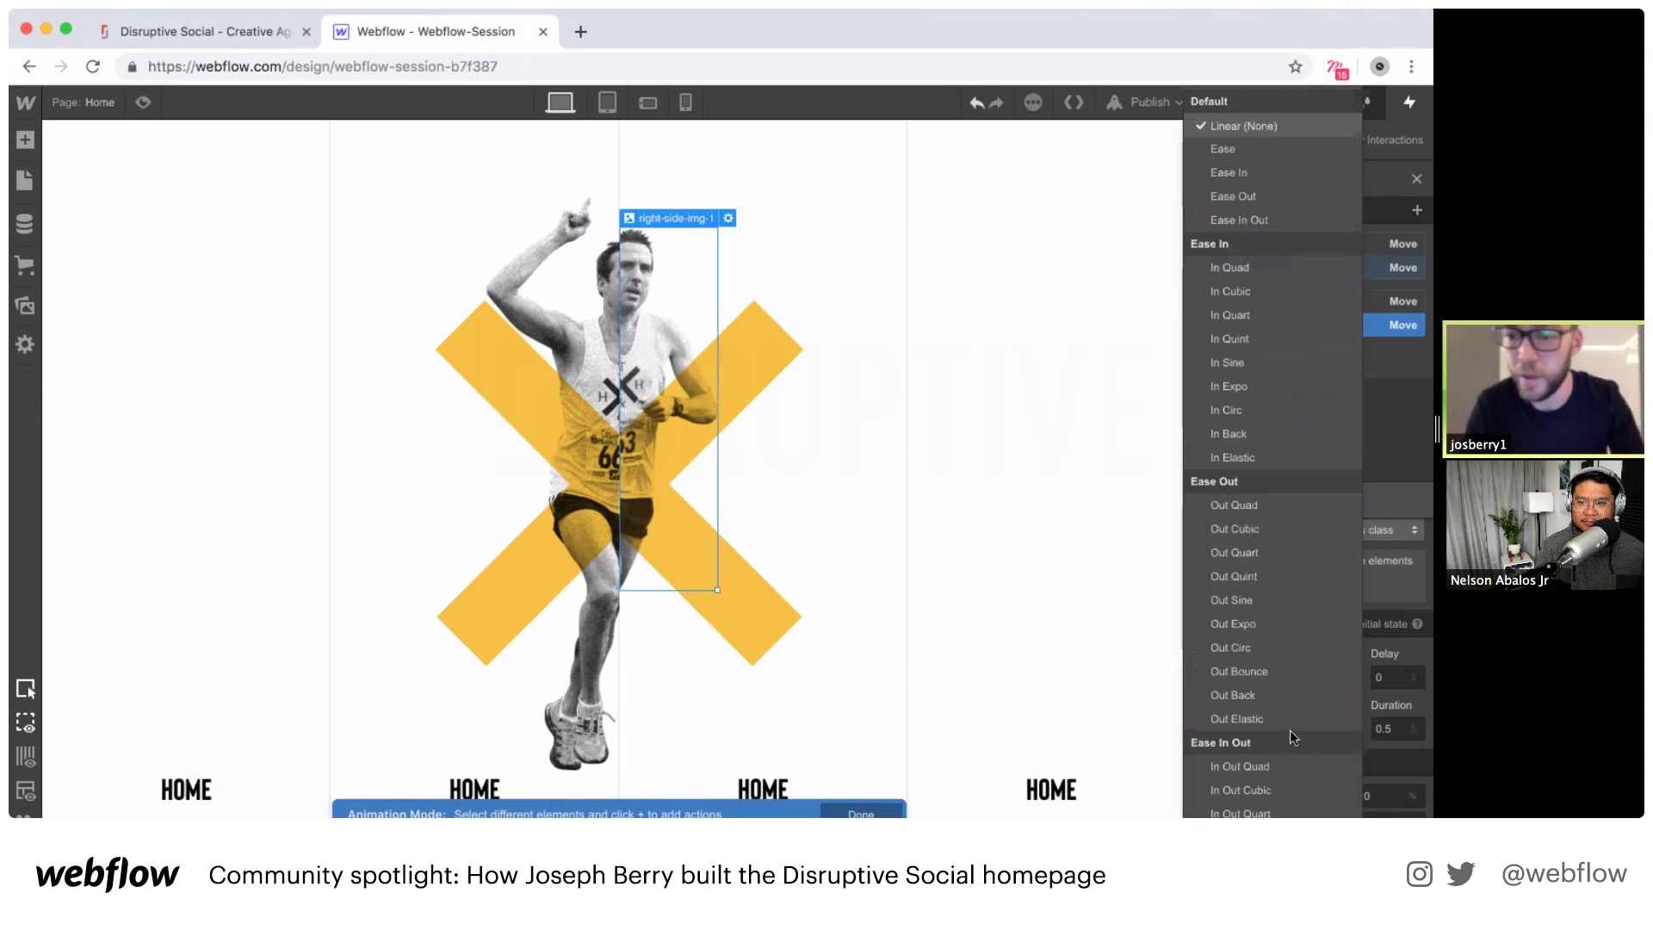
pyautogui.scroll(-3, 1261, 768)
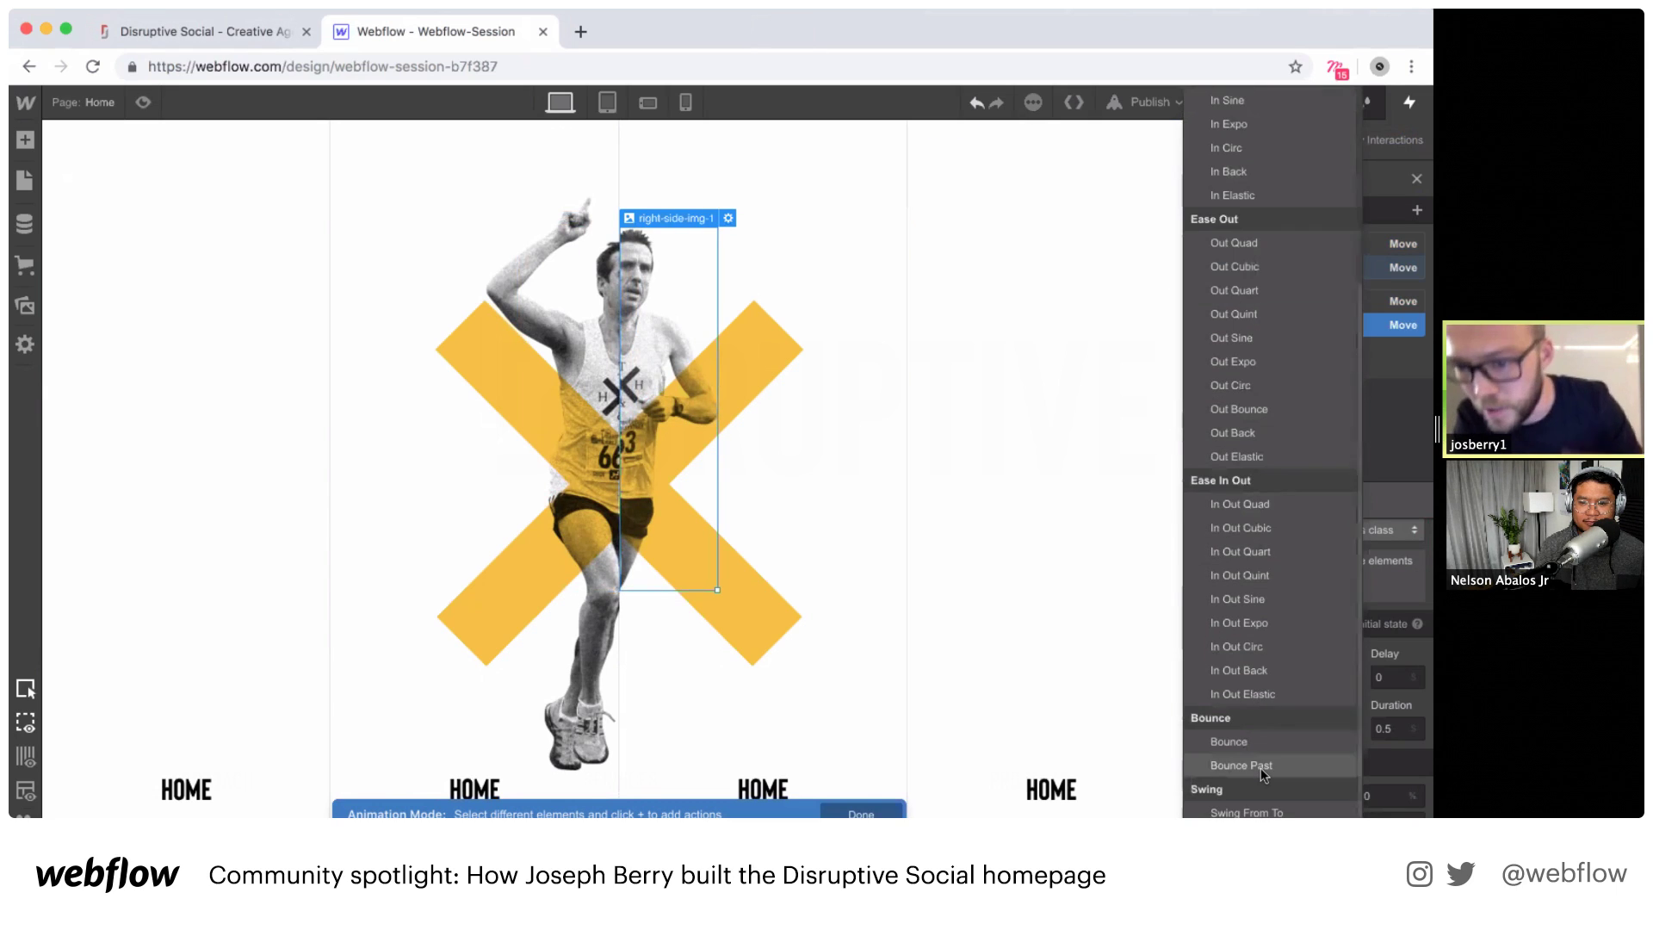
pyautogui.click(1228, 647)
pyautogui.click(1399, 728)
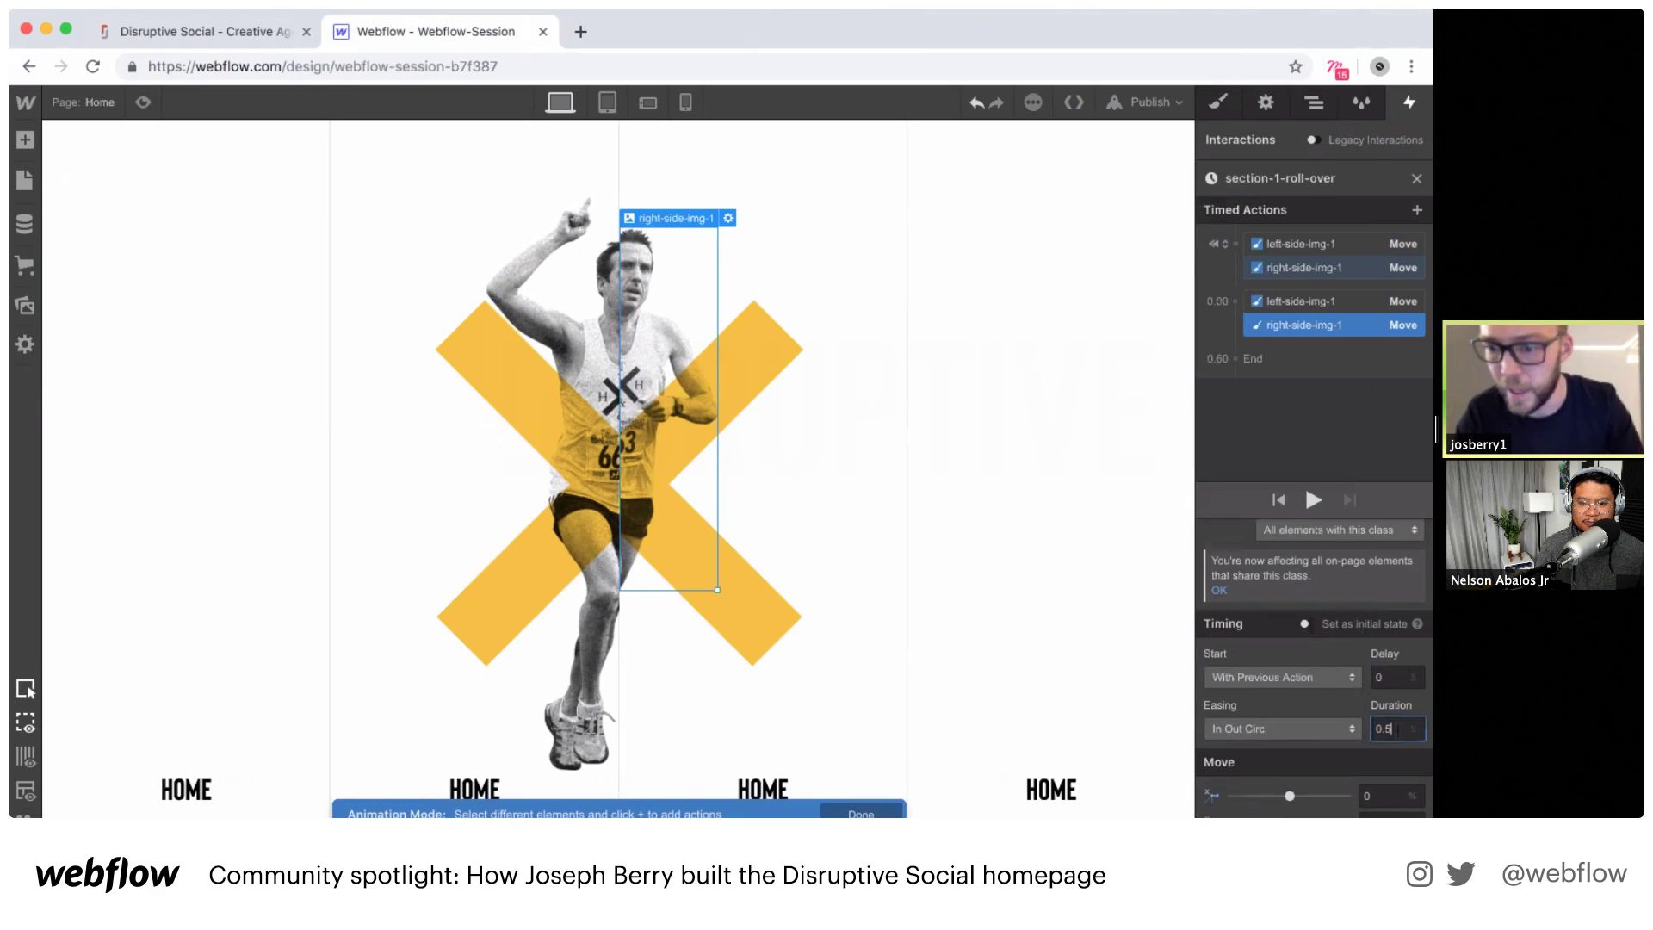
pyautogui.press('BackSpace')
pyautogui.write('6')
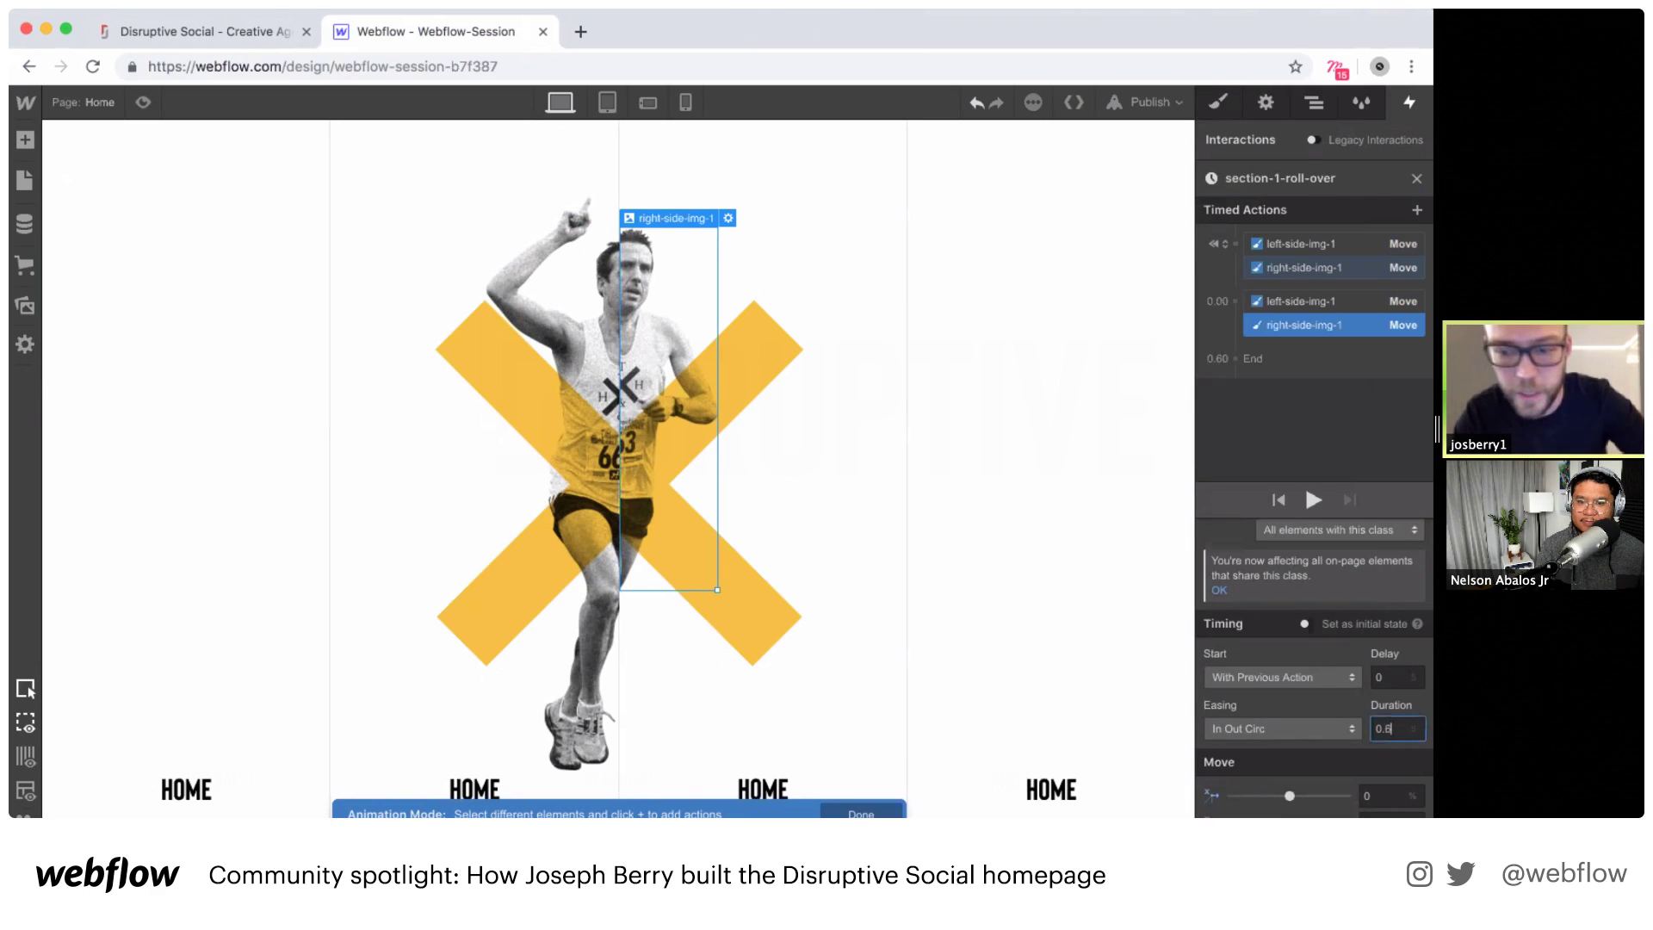
pyautogui.click(1312, 503)
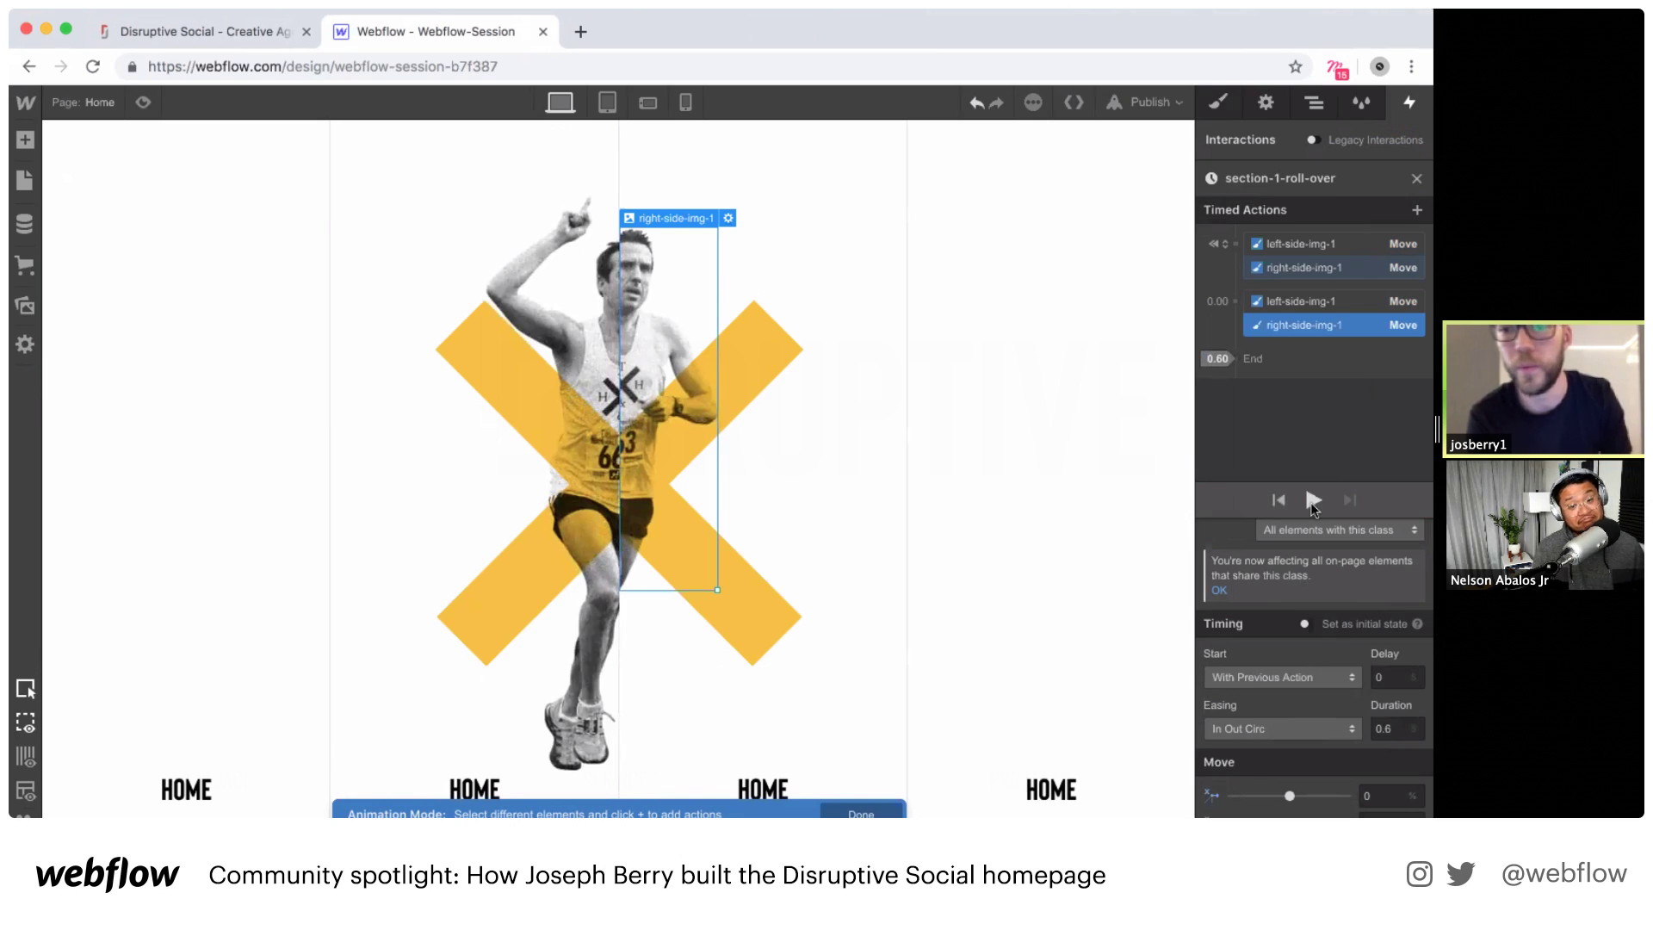
pyautogui.click(1310, 503)
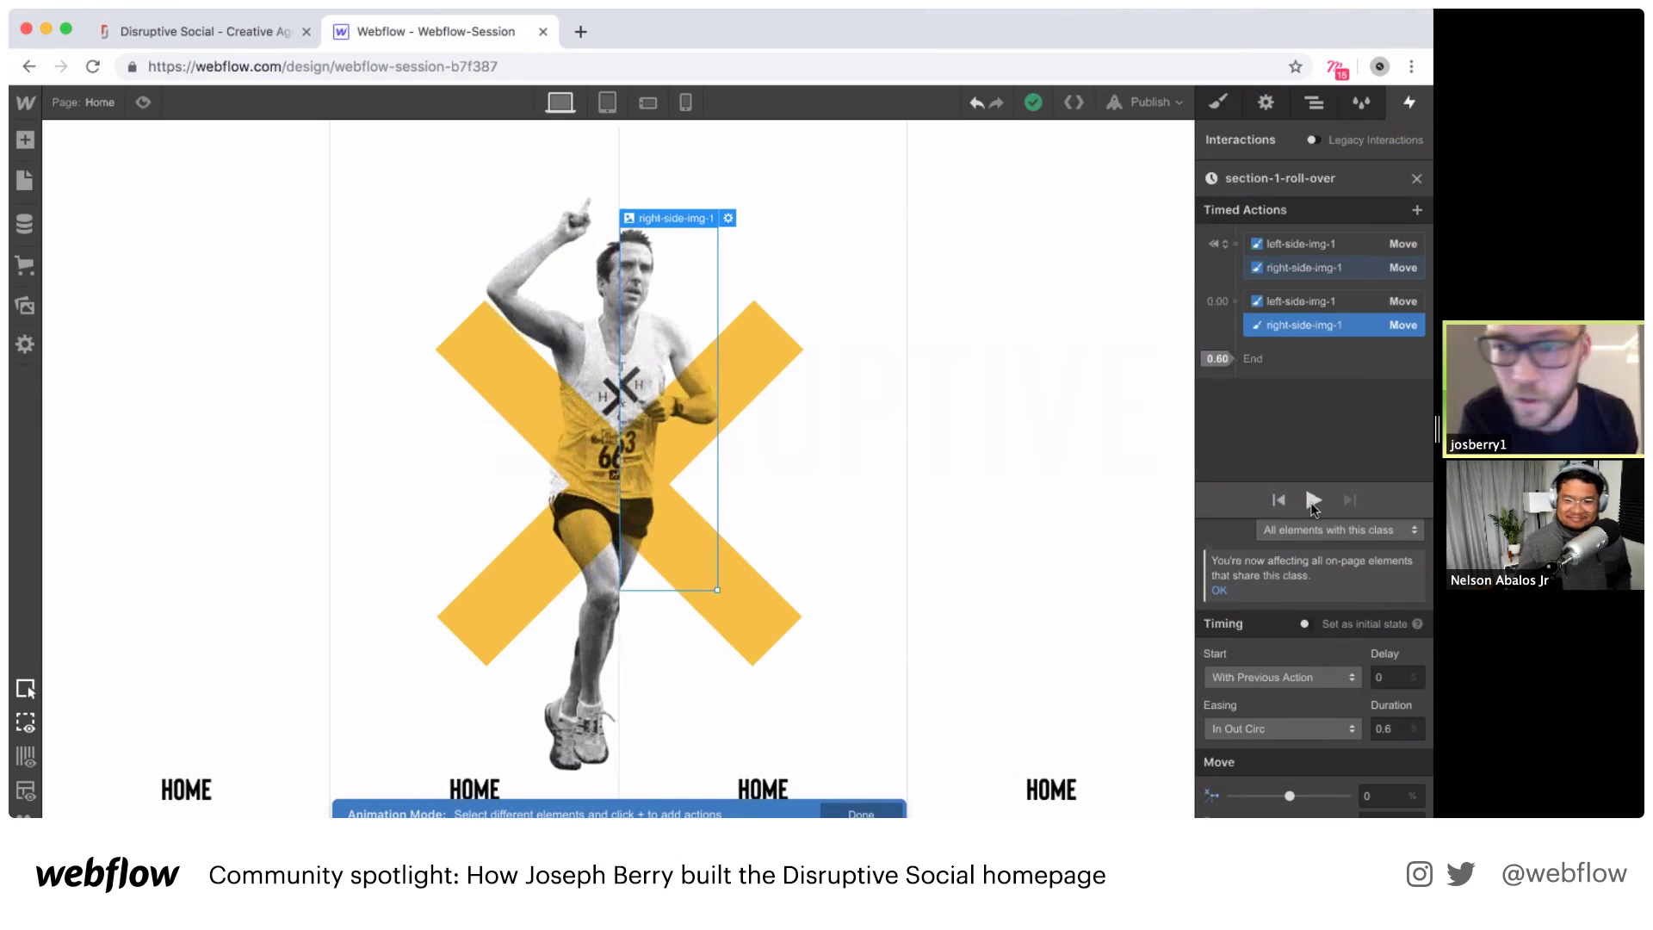
# Step: Add an initial-state Scale action for img-x to the section-1-roll-over animation, with a scale of 0
pyautogui.click(1313, 105)
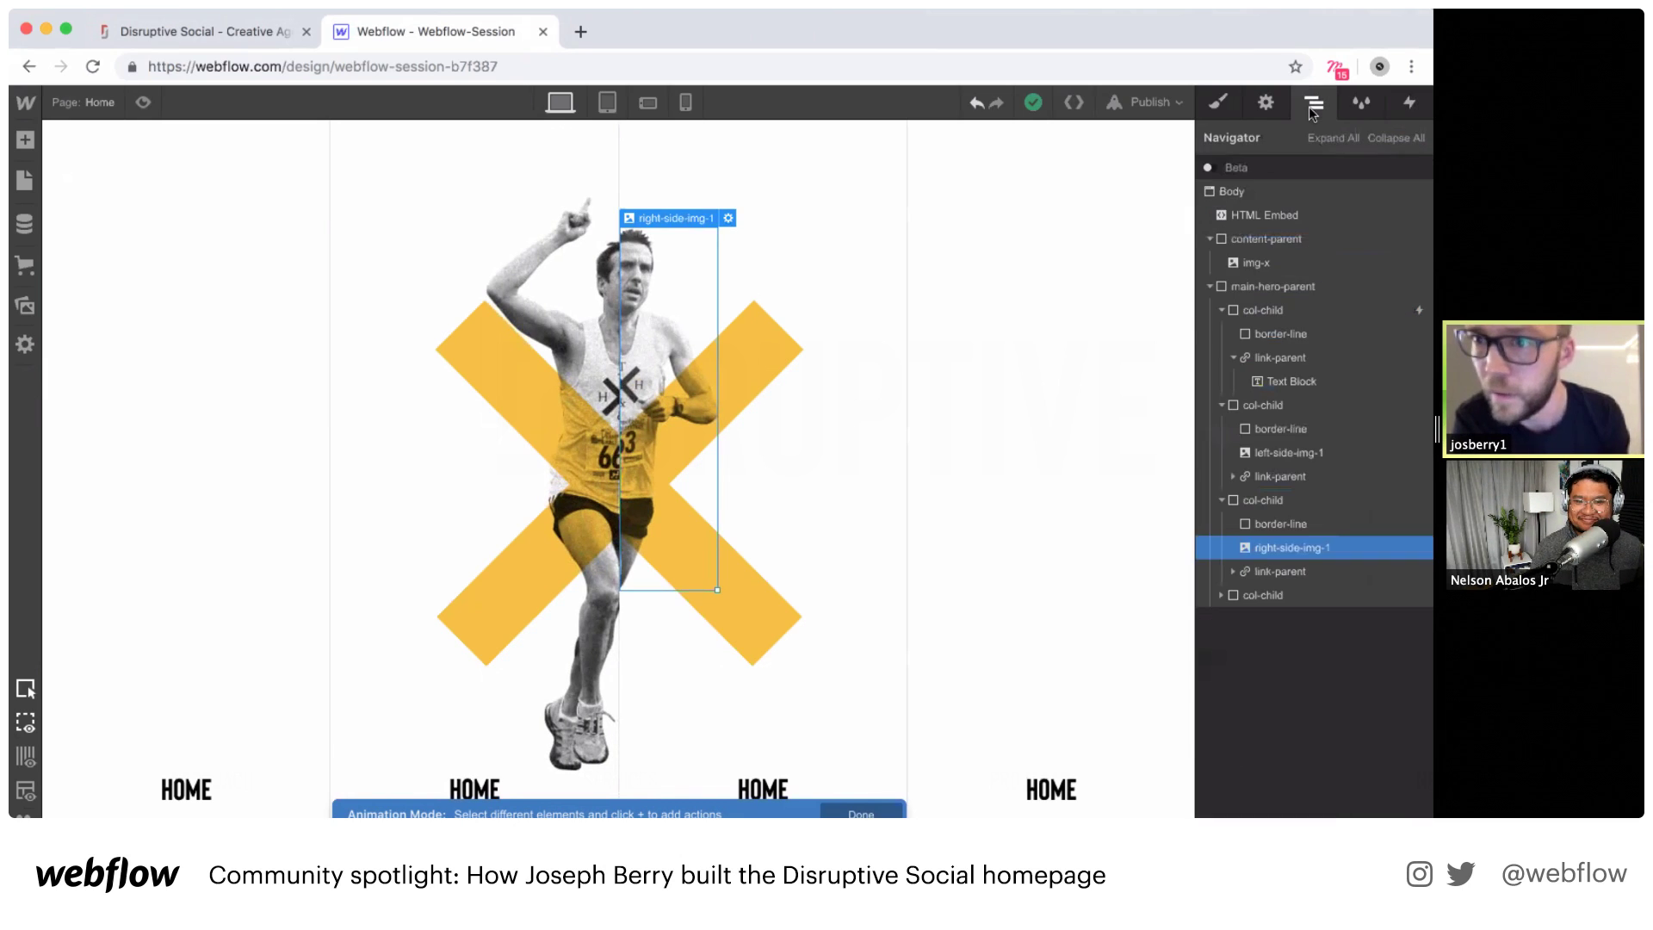
pyautogui.click(1264, 264)
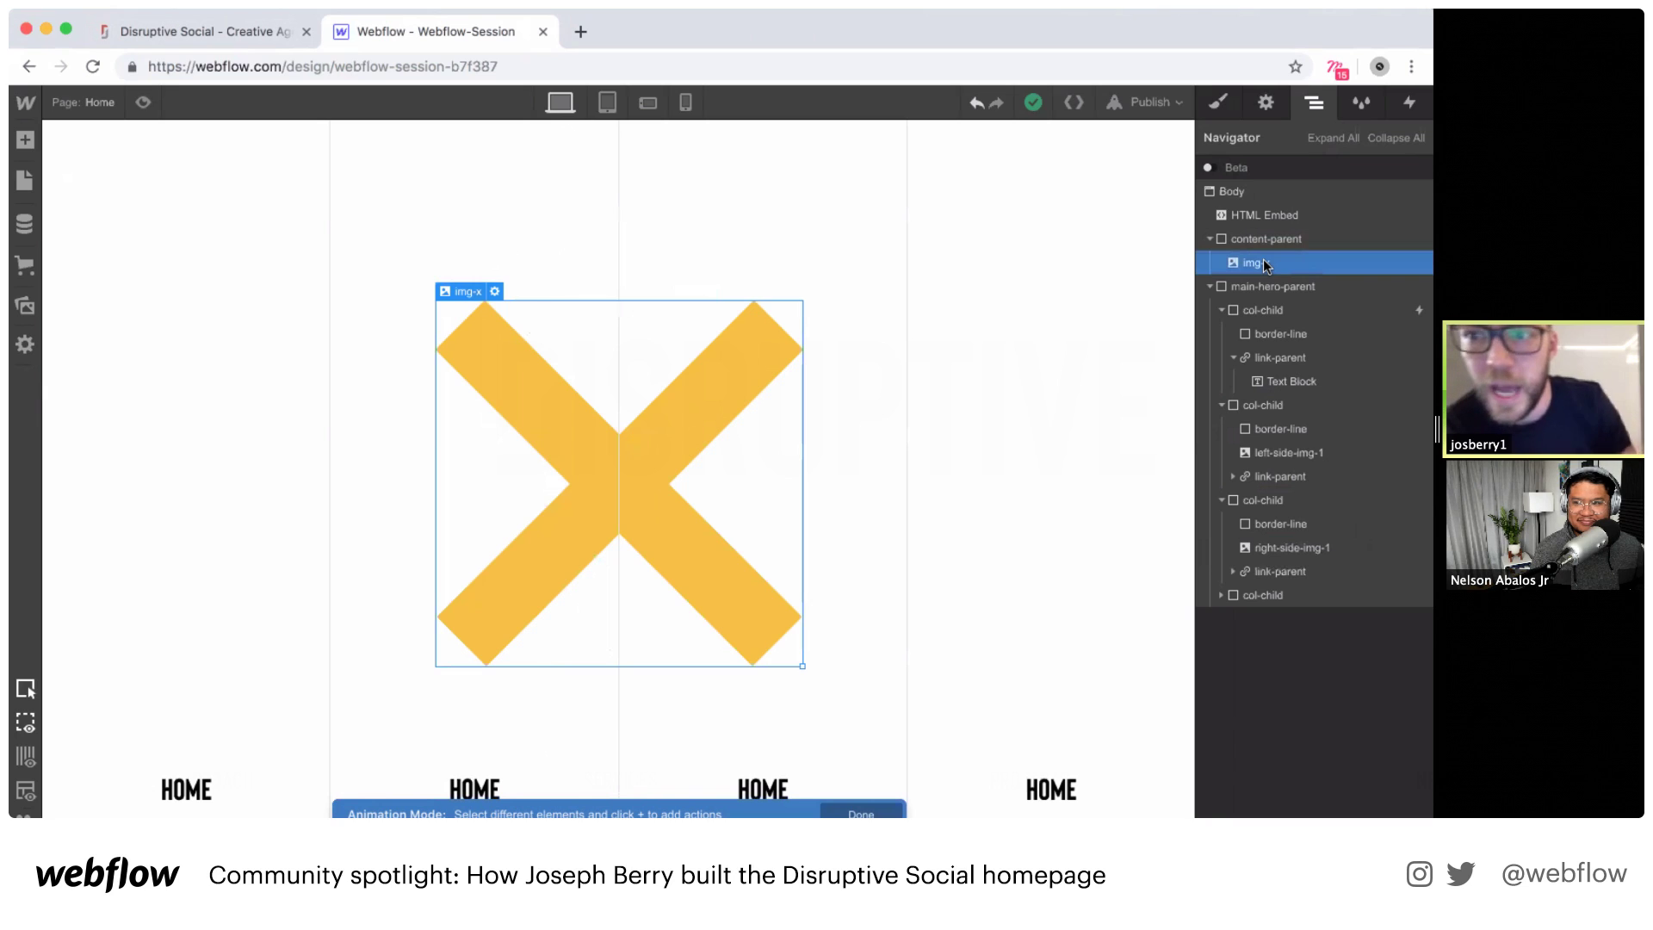
pyautogui.click(1410, 102)
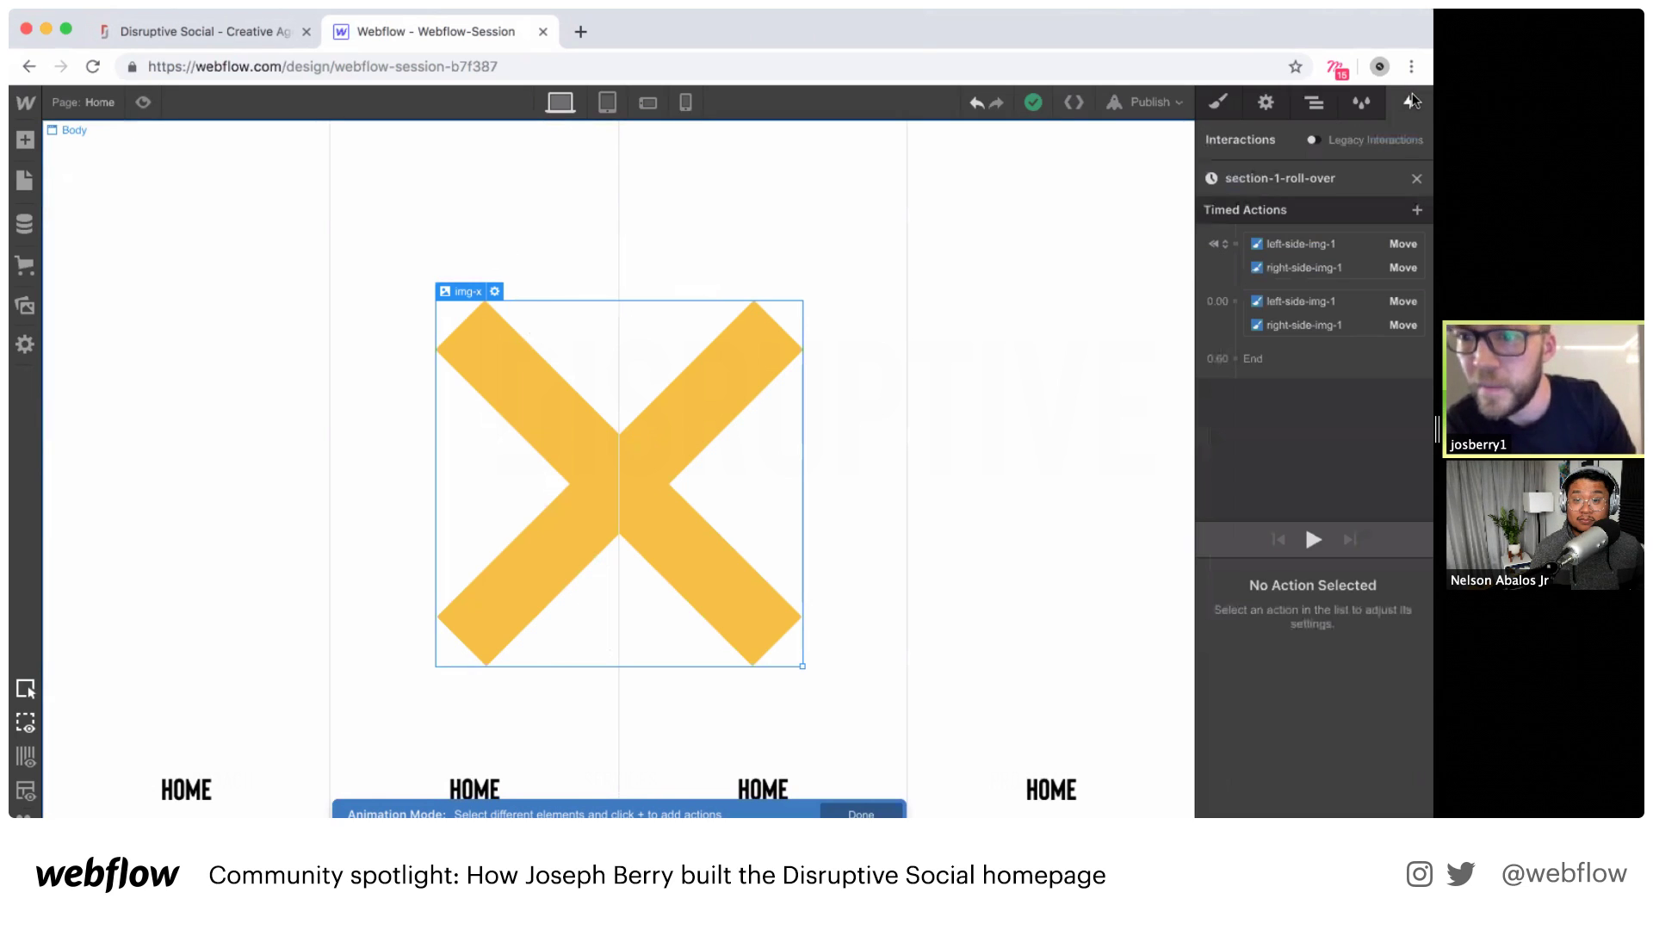
pyautogui.click(1236, 244)
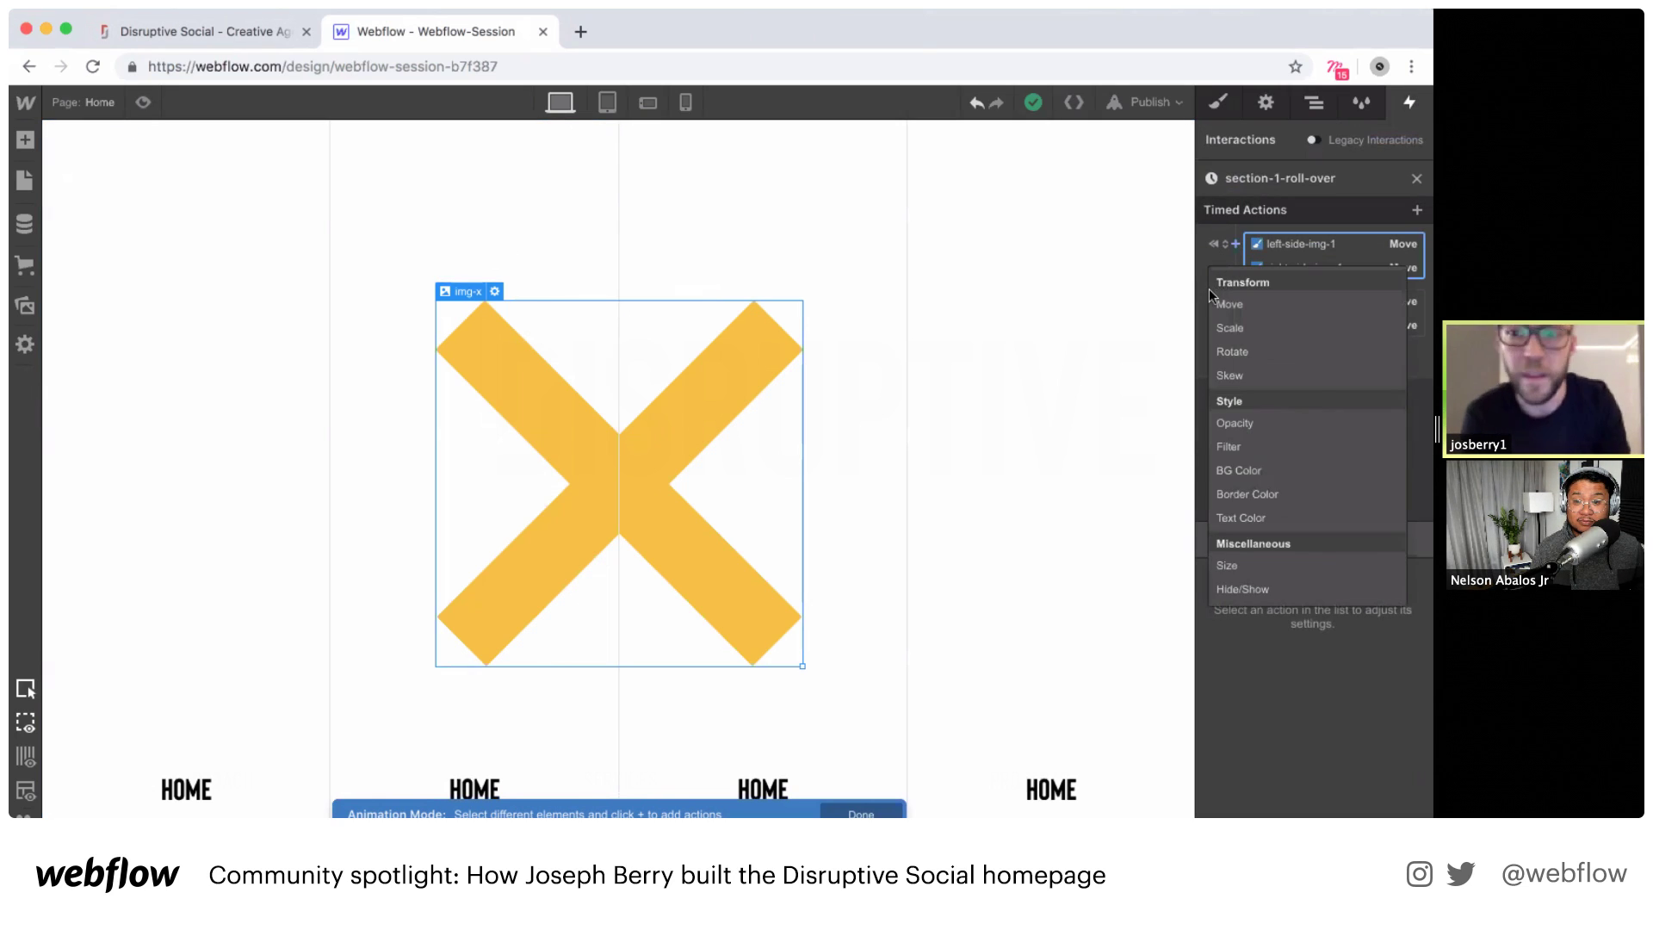
pyautogui.click(1229, 326)
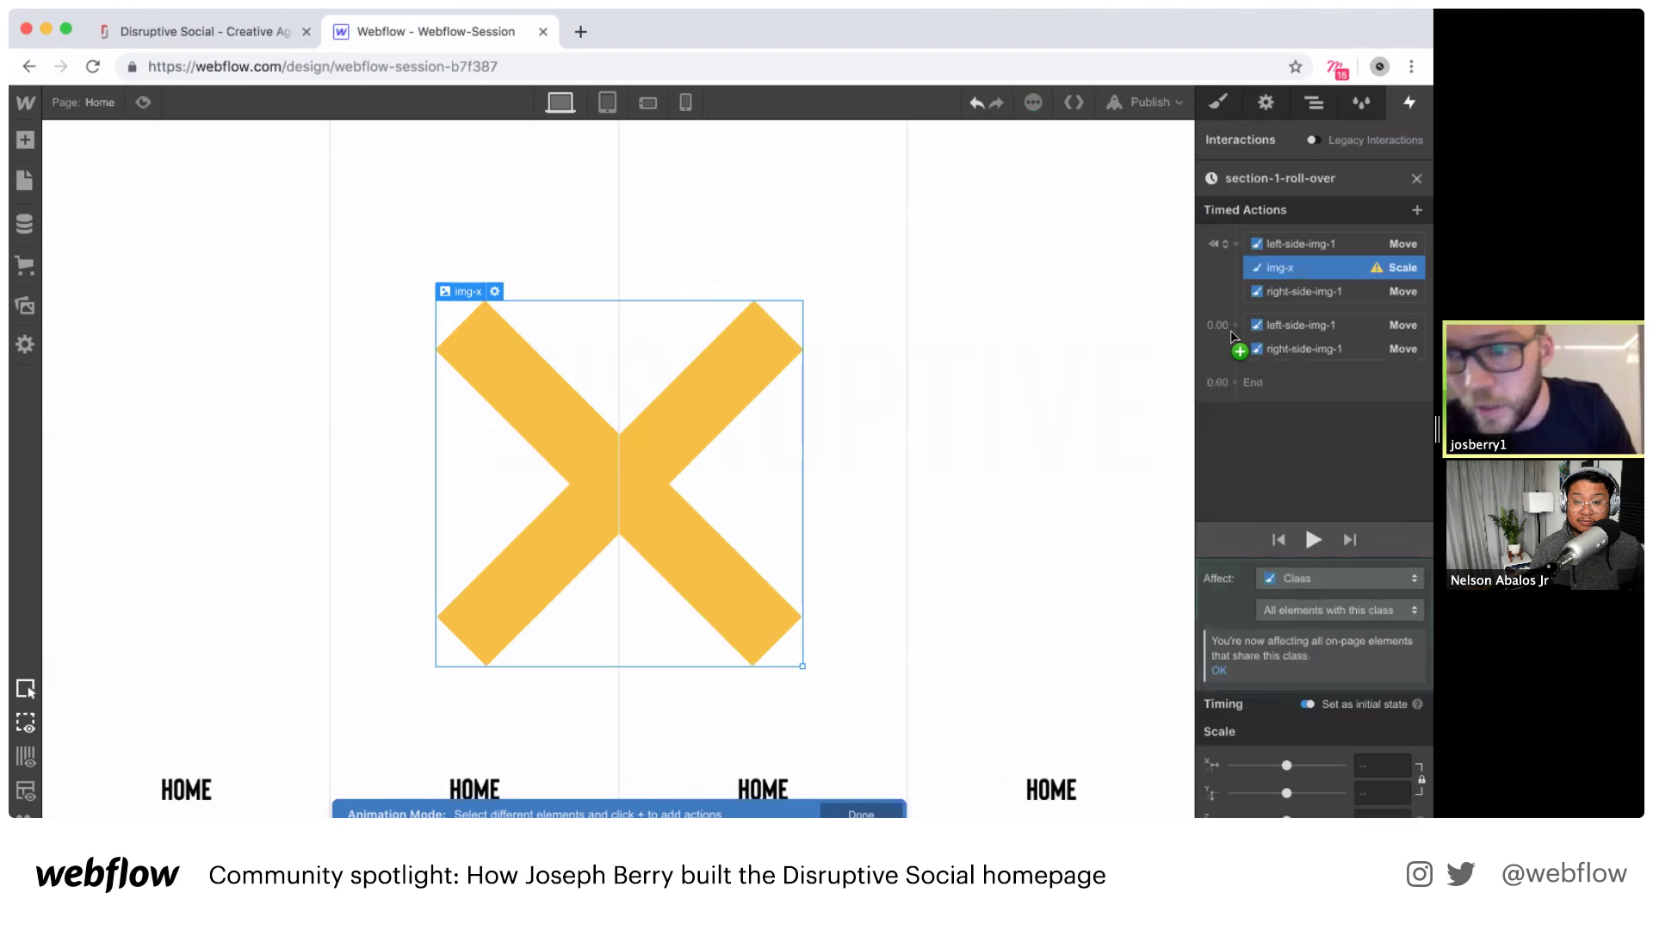
pyautogui.click(1369, 758)
pyautogui.write('0')
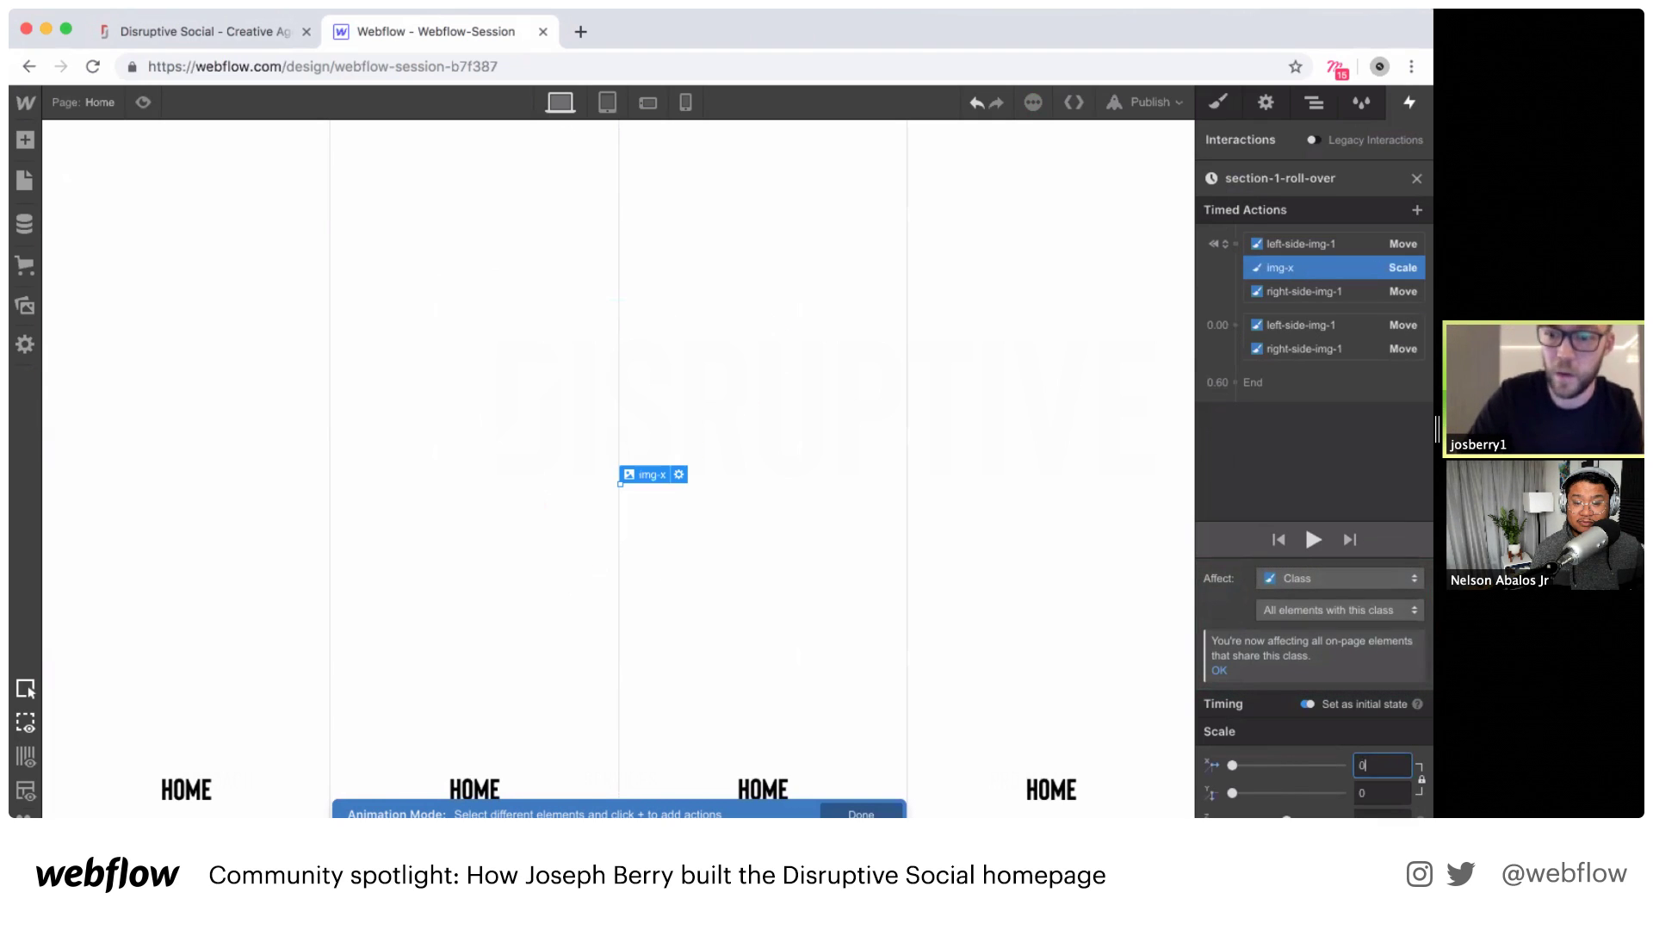
# Step: Add a second Scale action for img-x alongside the images' timed moves, with a scale of 1
pyautogui.click(1235, 333)
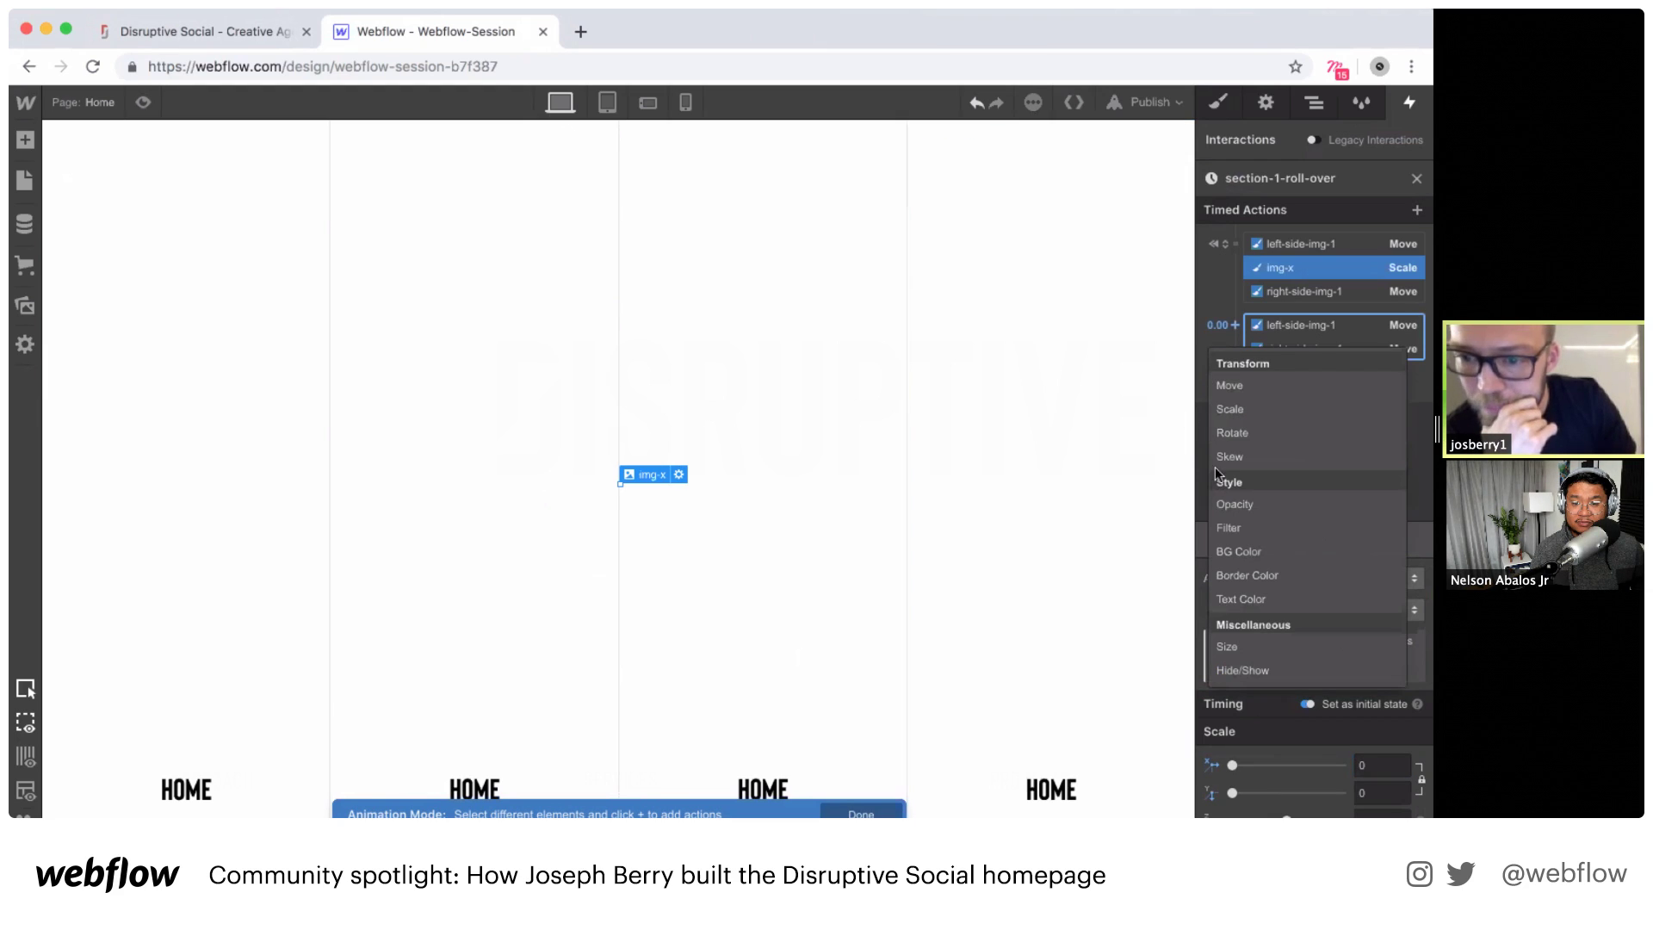
pyautogui.click(1230, 409)
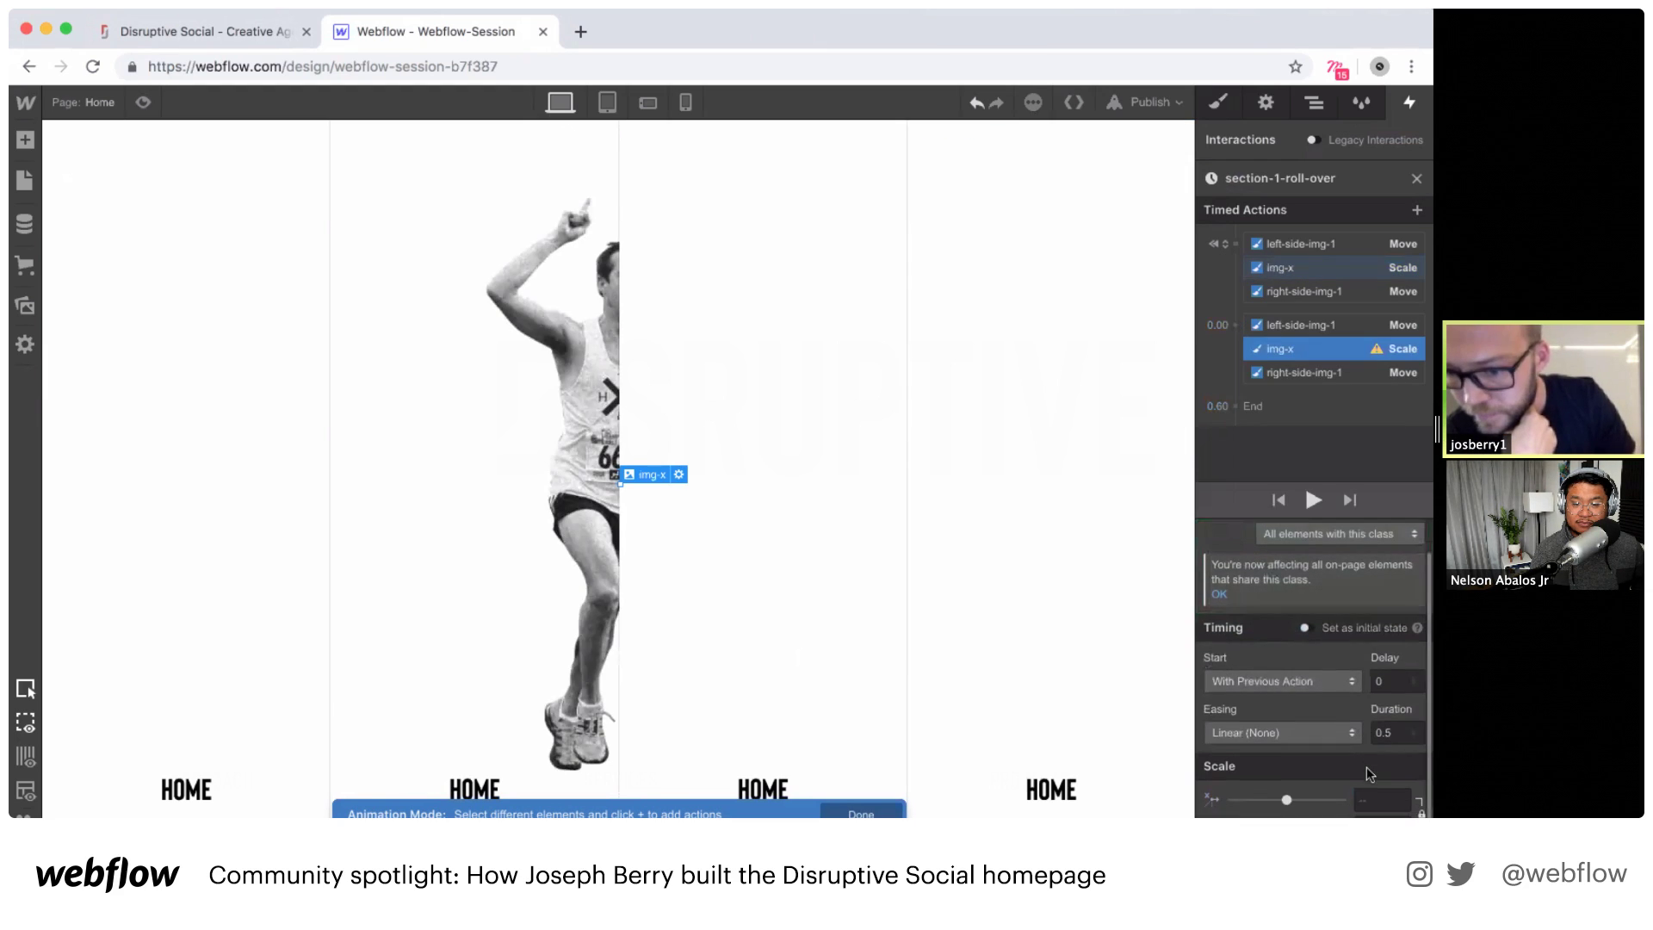
pyautogui.click(1381, 800)
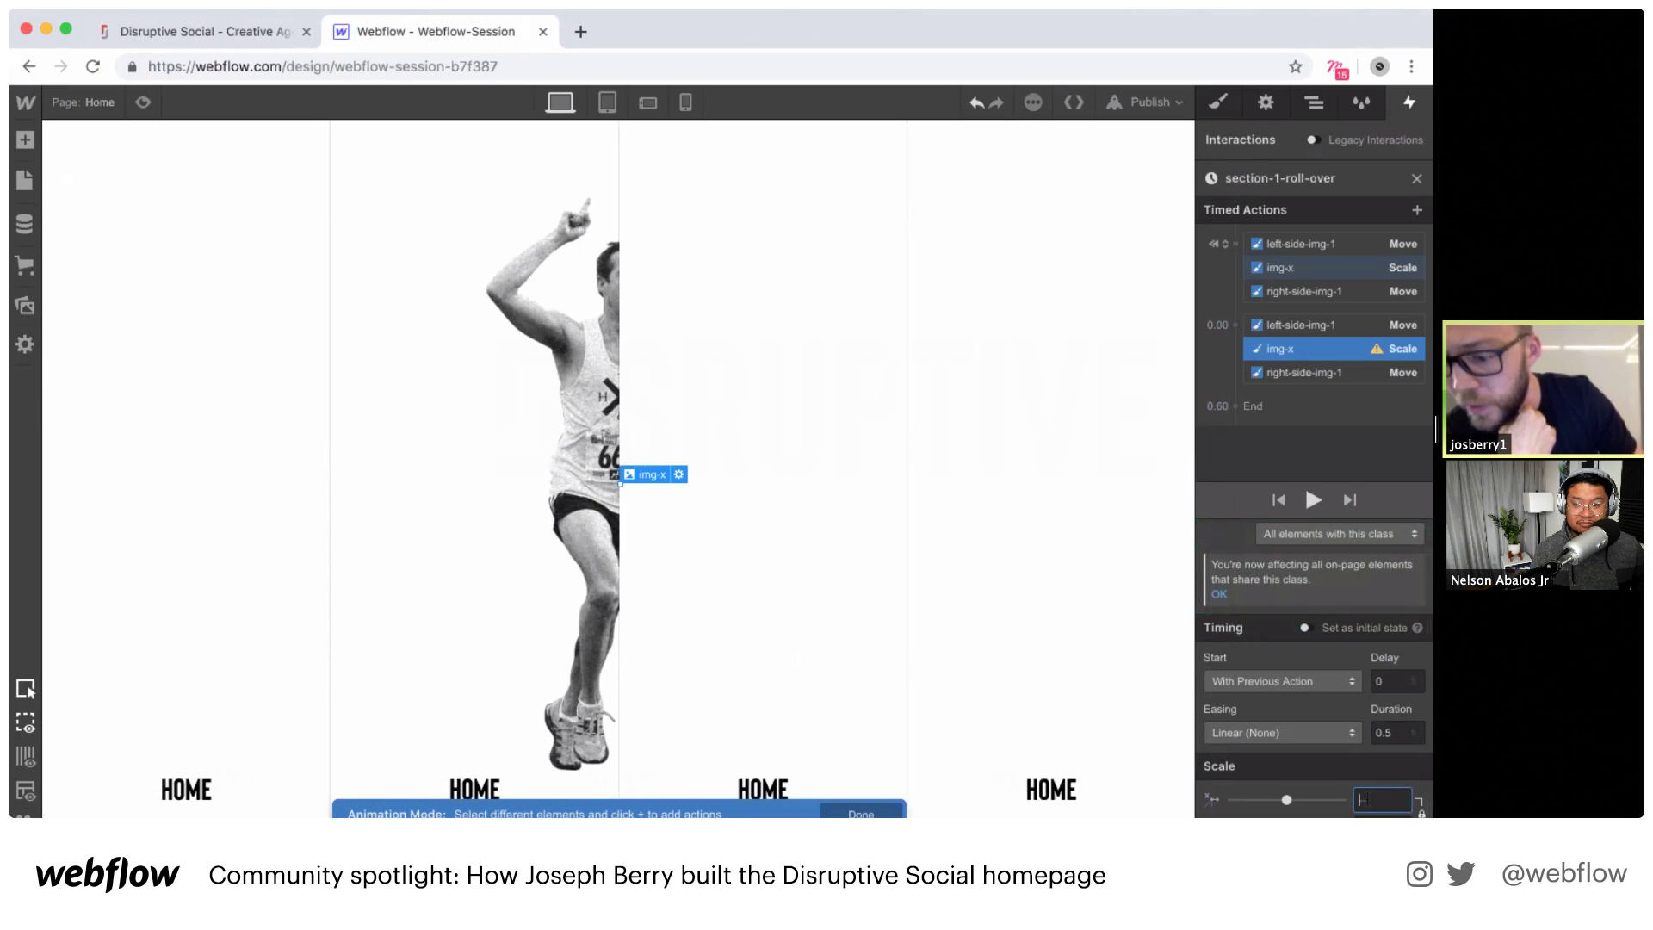
pyautogui.write('1')
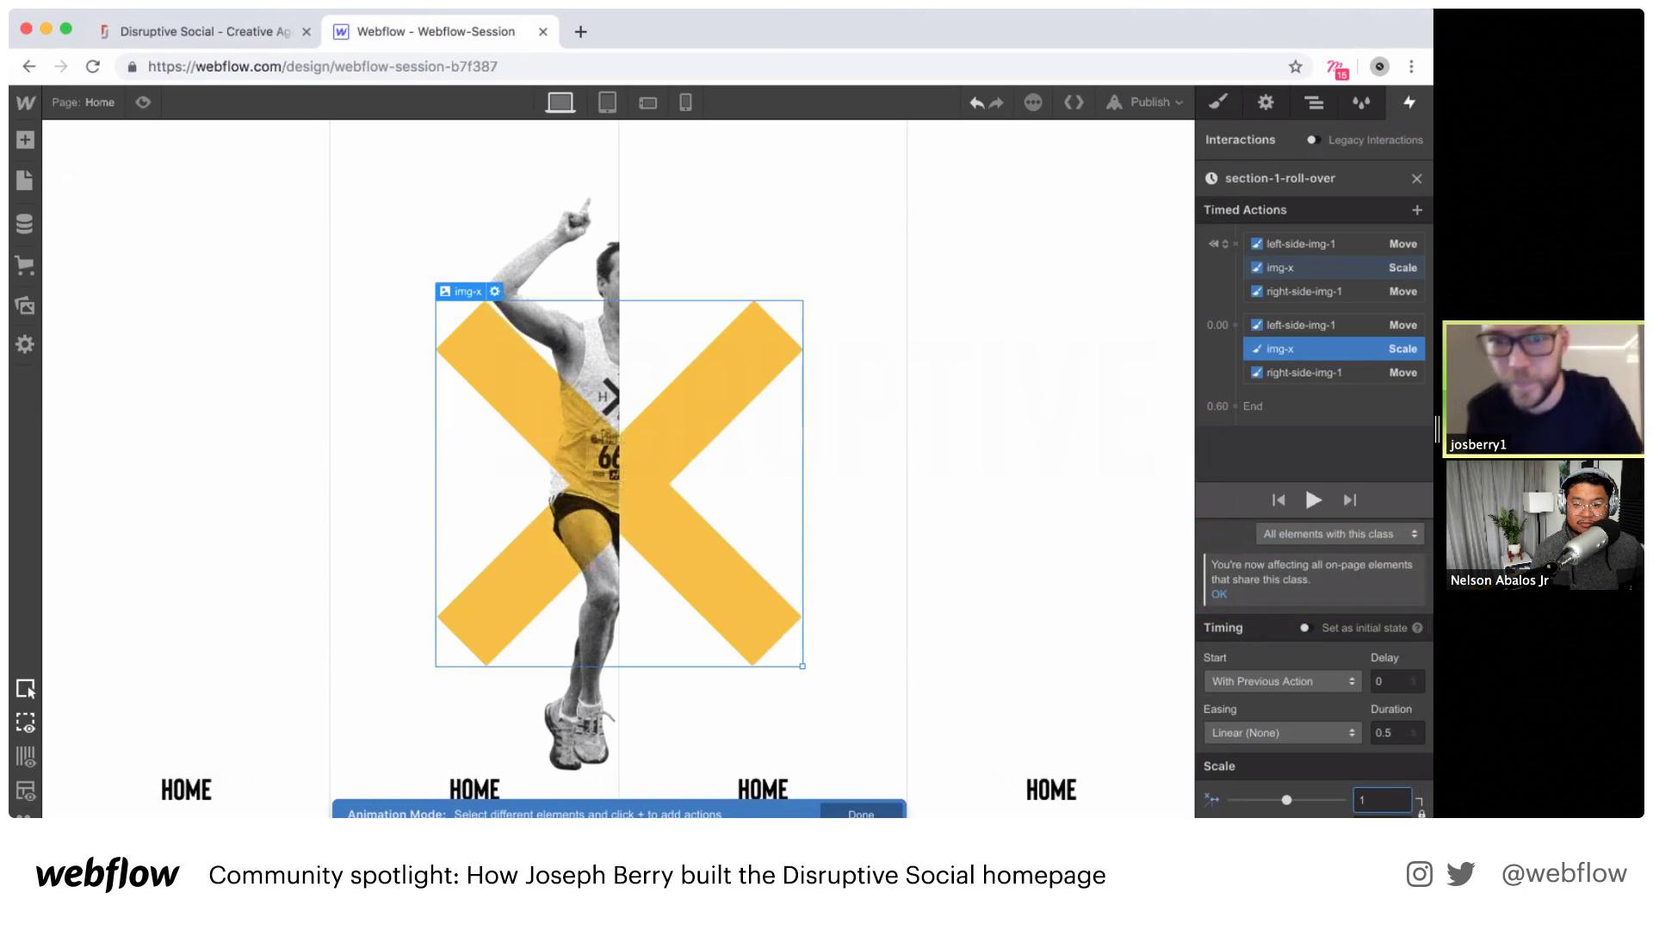
# Step: Give img-x's timed Scale action In Out Circ easing and a 0.6 s duration, and play the animation
pyautogui.click(1284, 725)
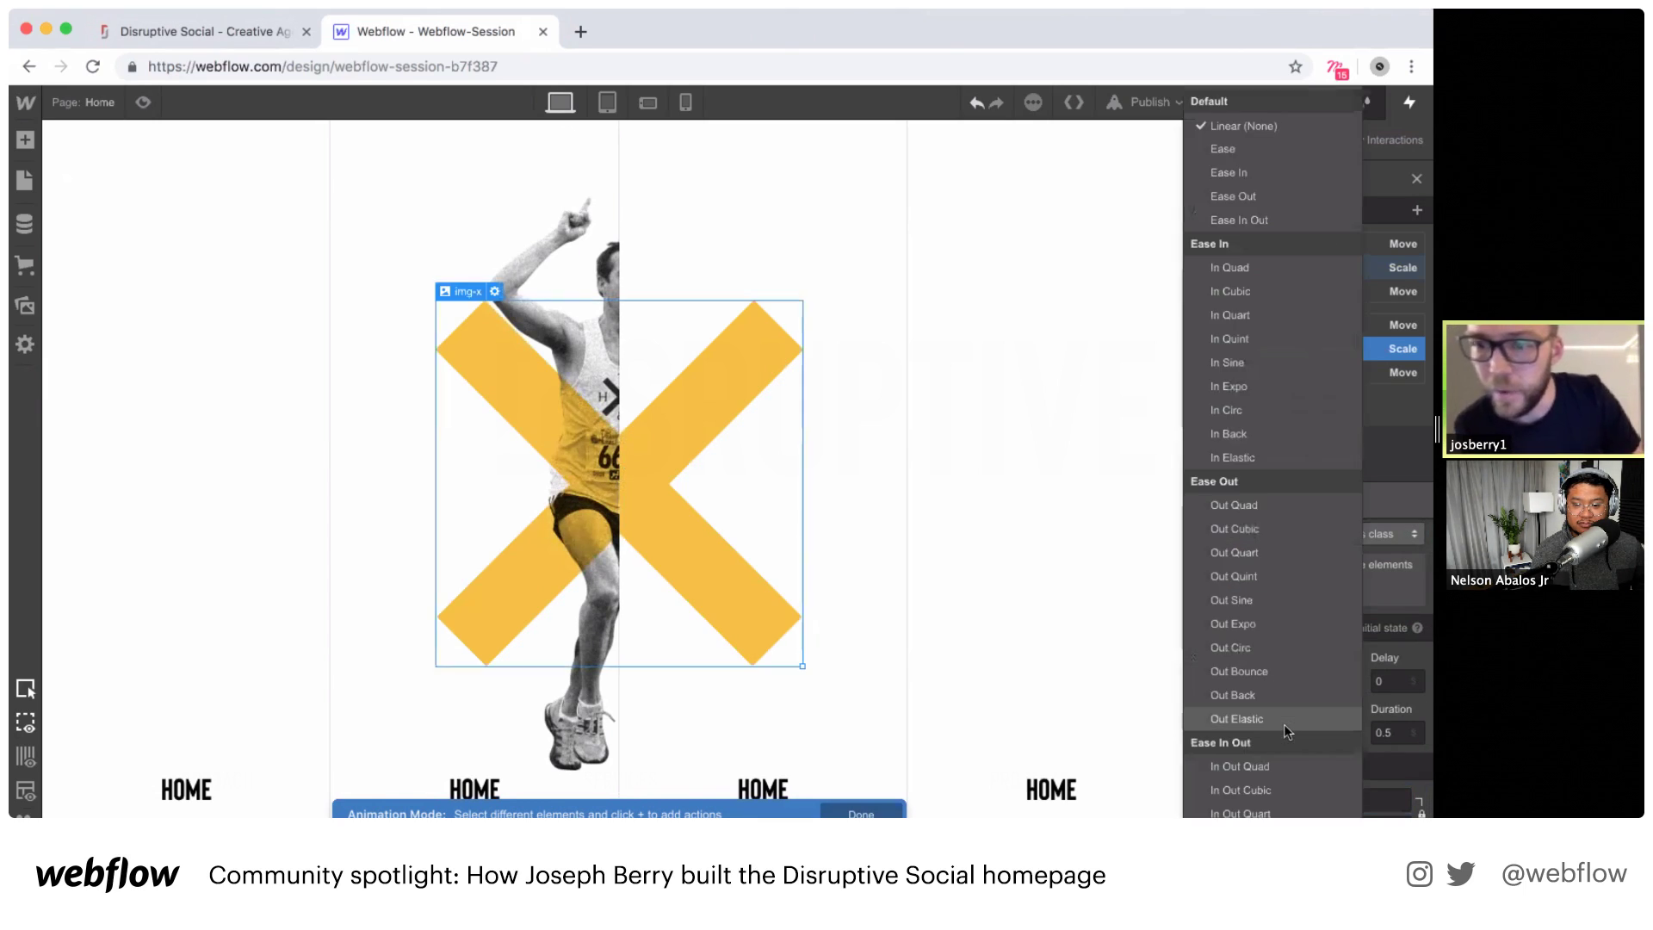
pyautogui.scroll(-3, 1281, 573)
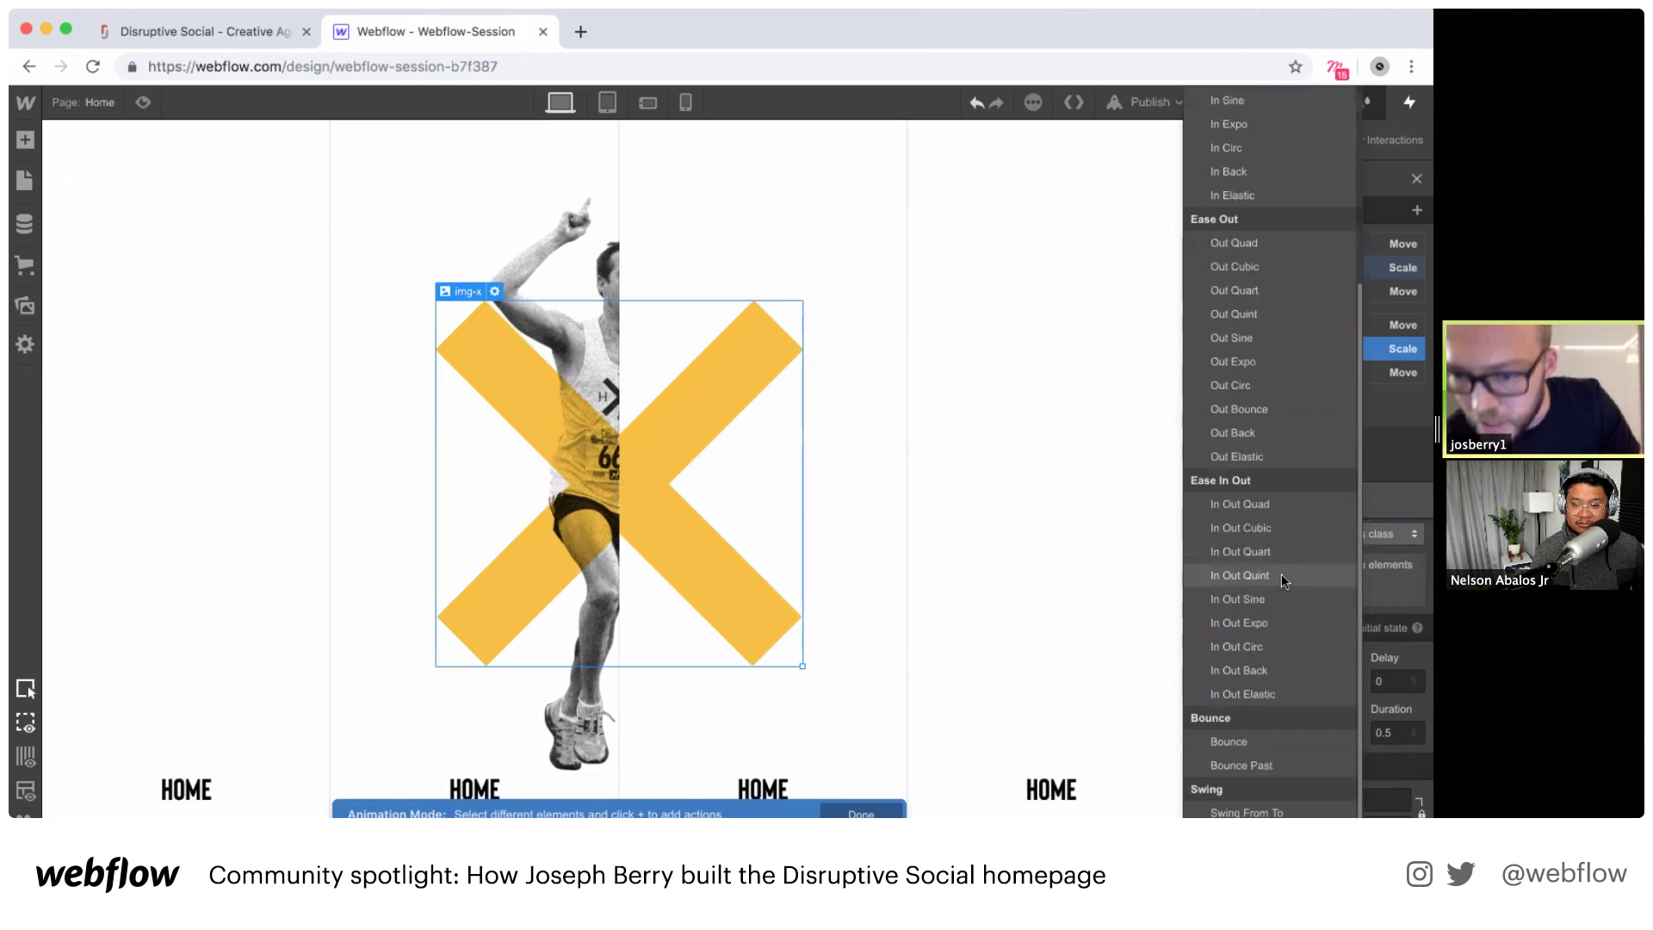
pyautogui.click(1216, 650)
pyautogui.click(1388, 732)
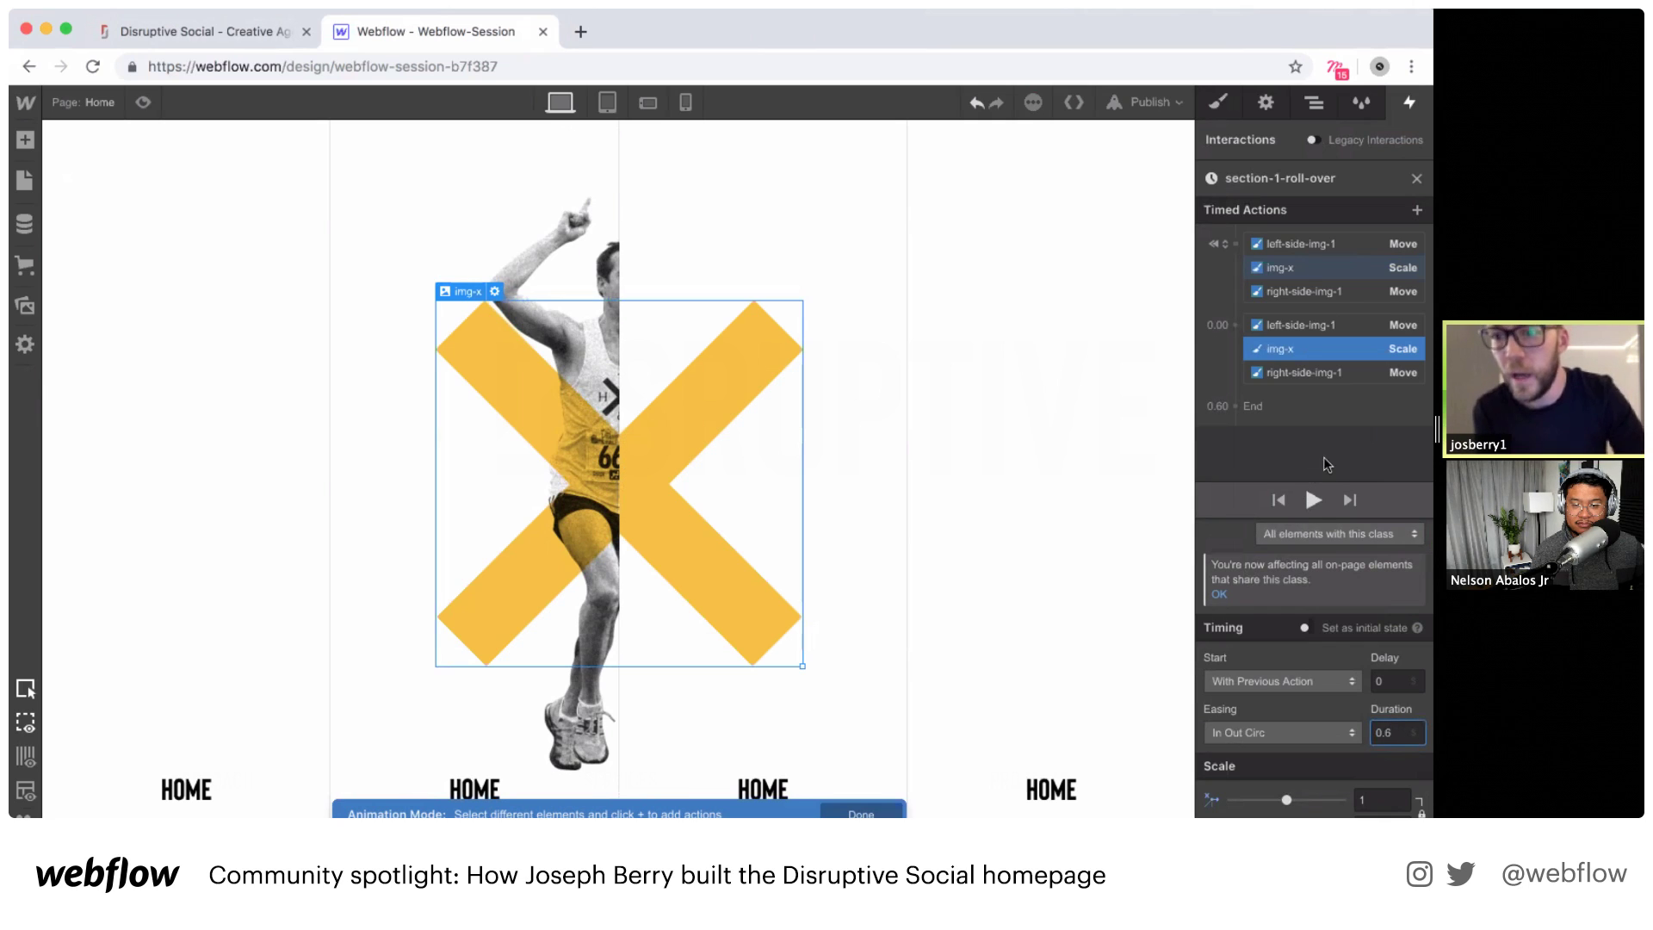
pyautogui.click(1314, 497)
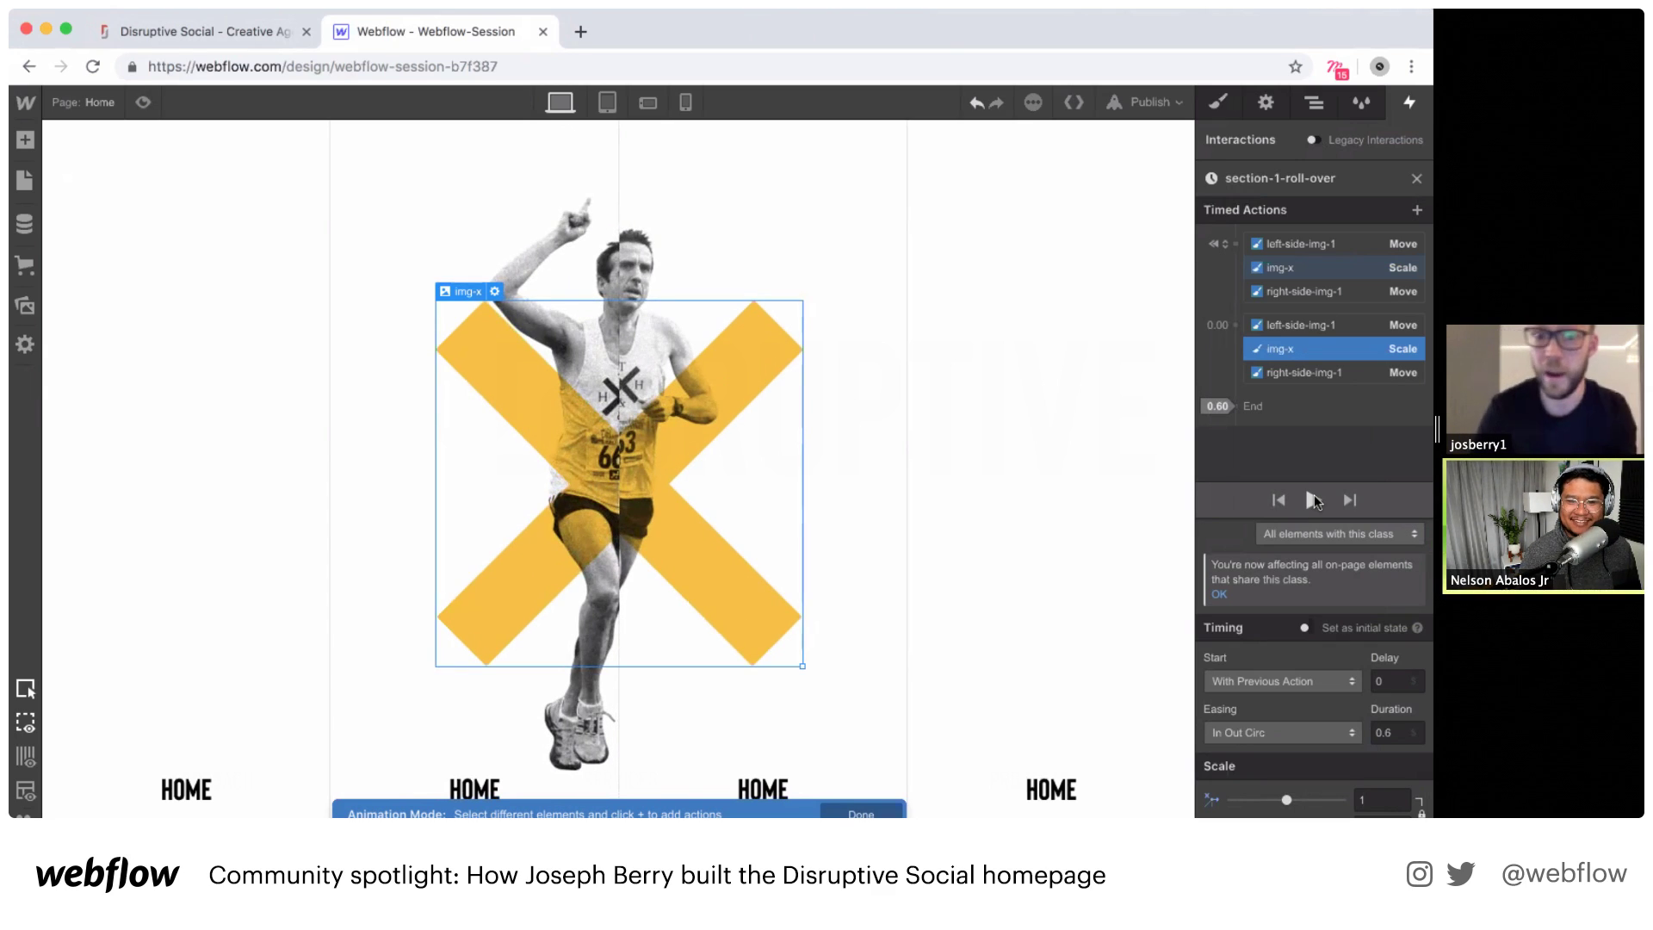
# Step: Add an initial-state Opacity action for img-x with an opacity of 0%
pyautogui.click(1269, 273)
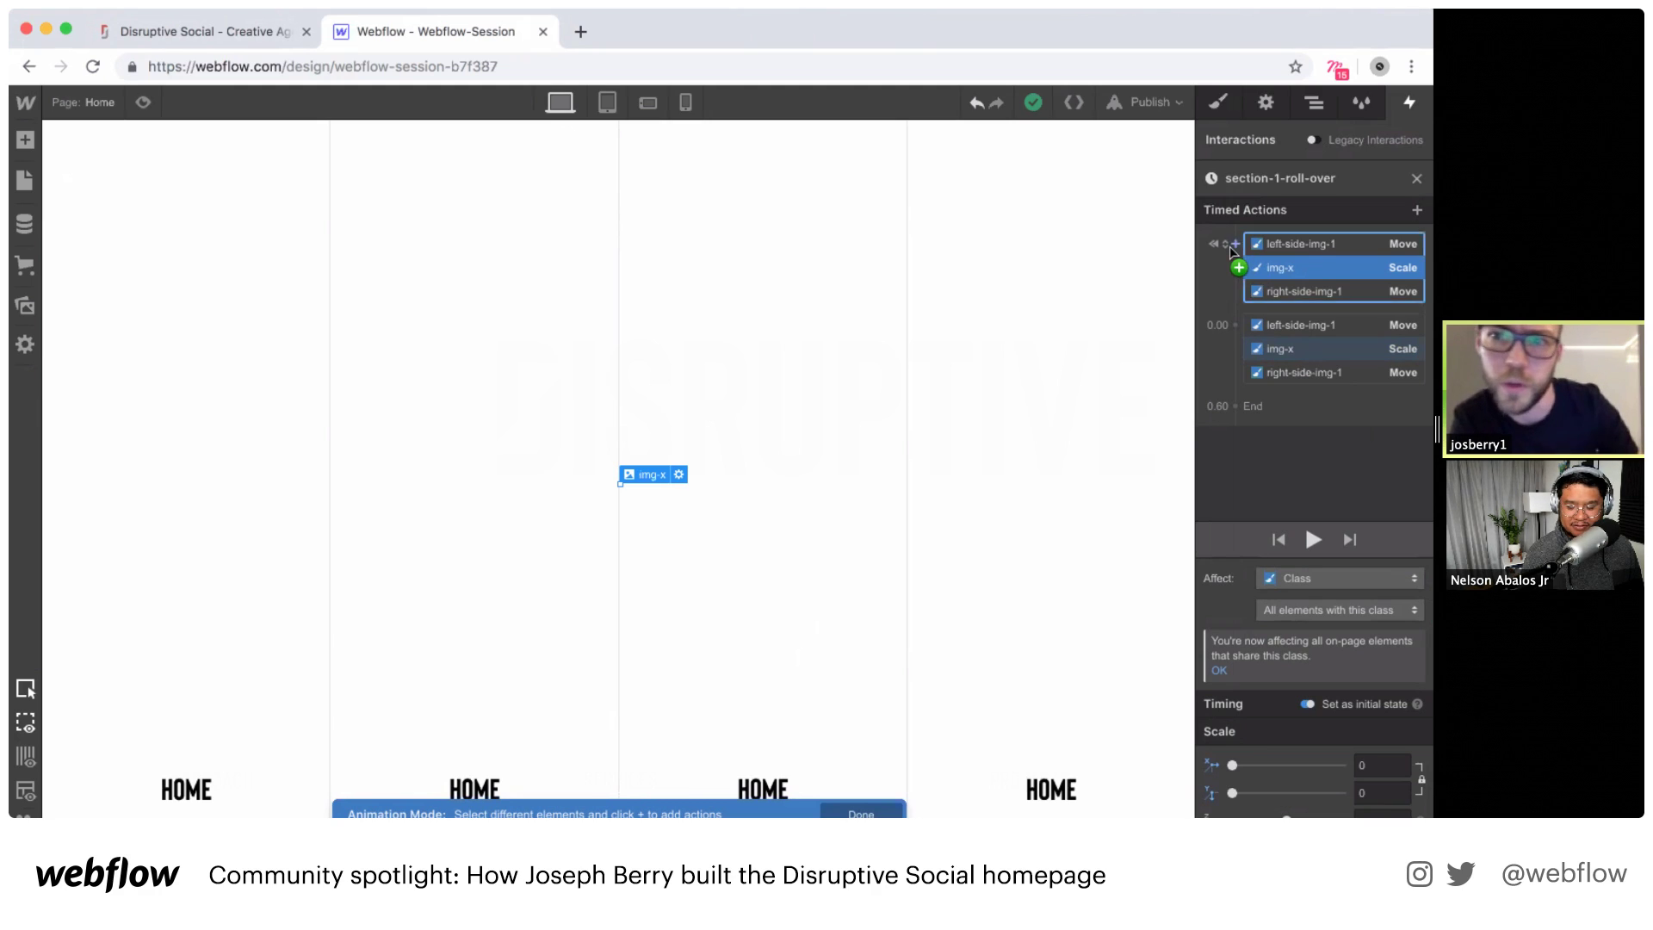
pyautogui.click(1235, 244)
pyautogui.click(1250, 421)
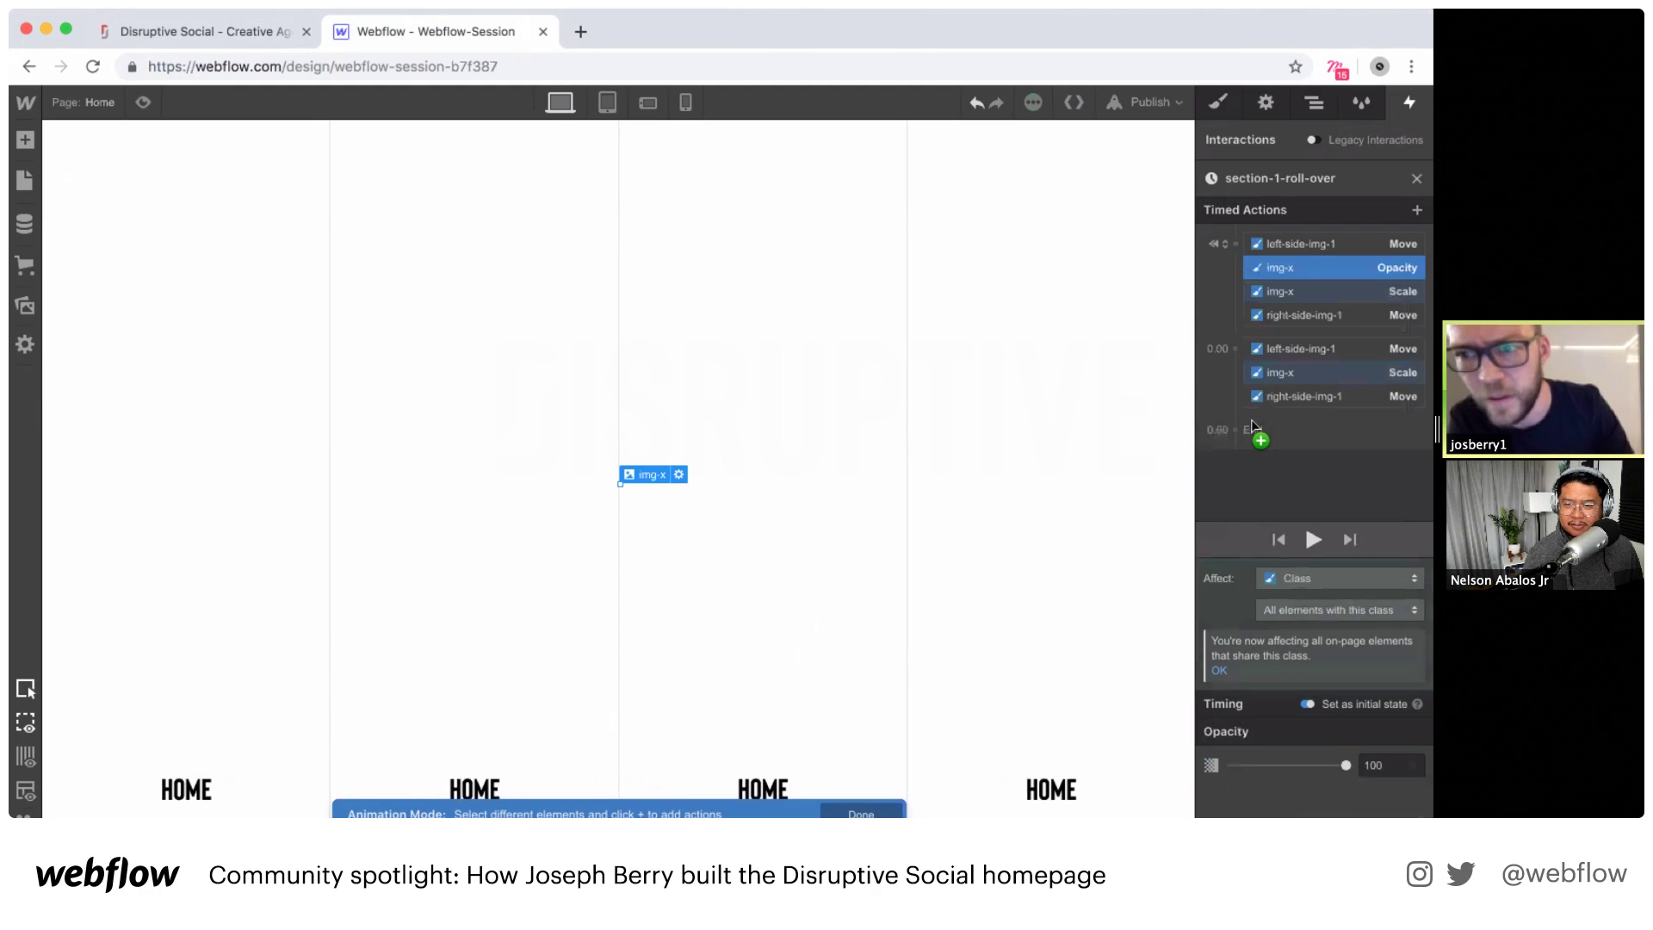
pyautogui.moveTo(1341, 767); pyautogui.dragTo(1203, 773)
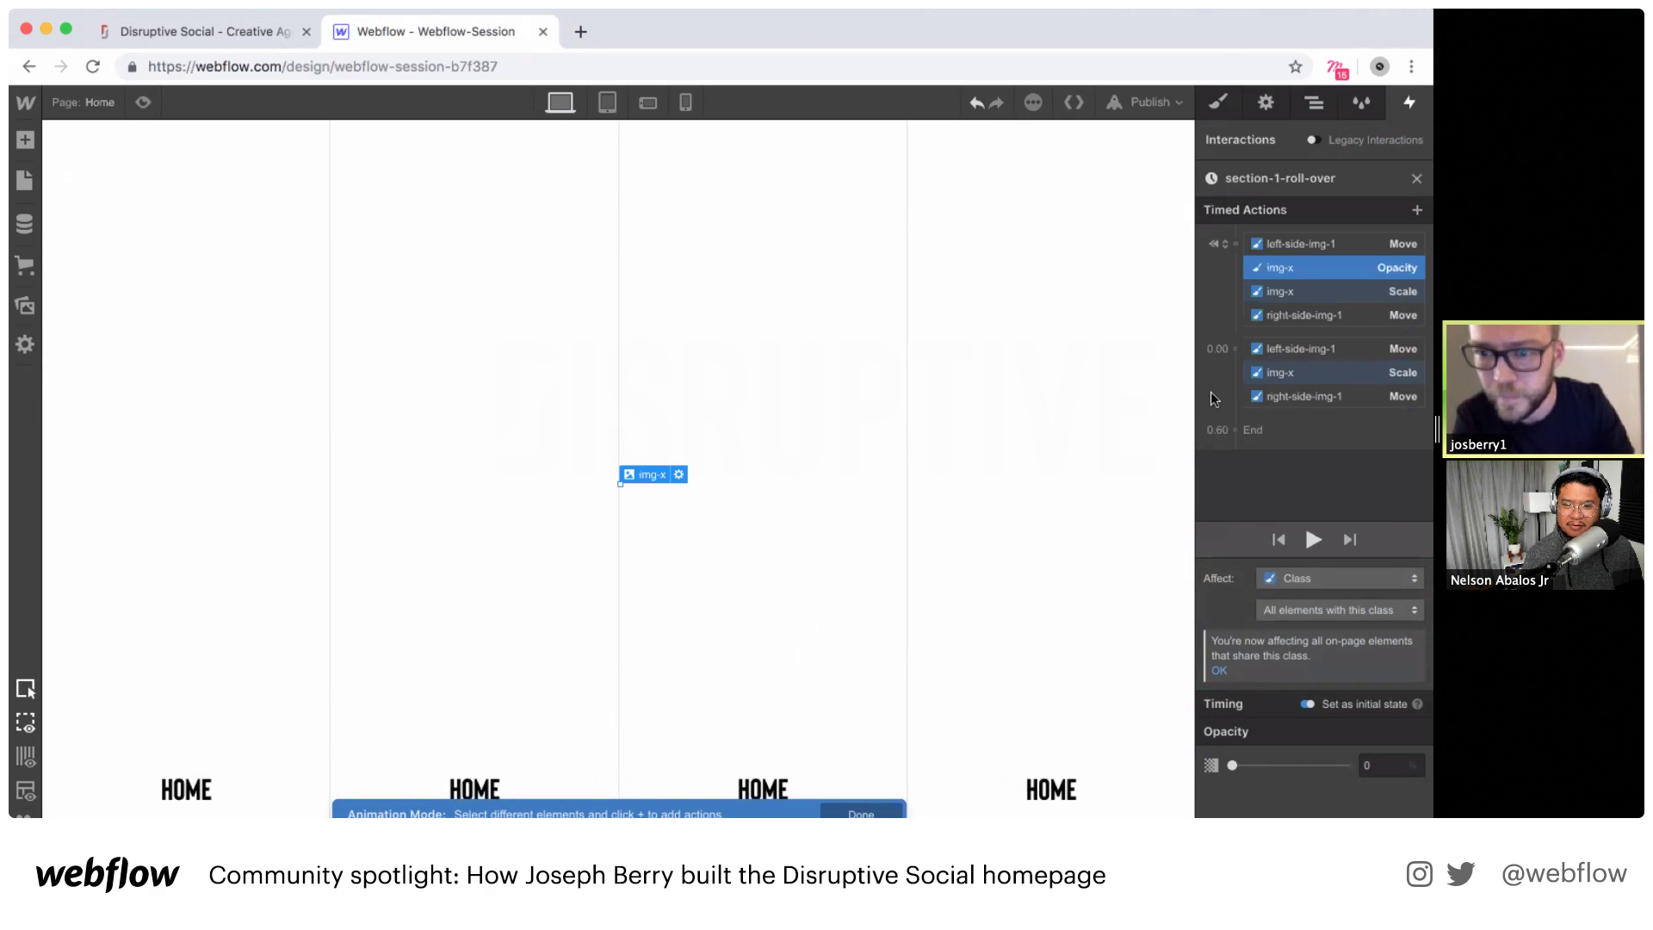
# Step: Add a timed Opacity action for img-x with Ease easing and a 0.4 s duration, and play the animation
pyautogui.click(1235, 348)
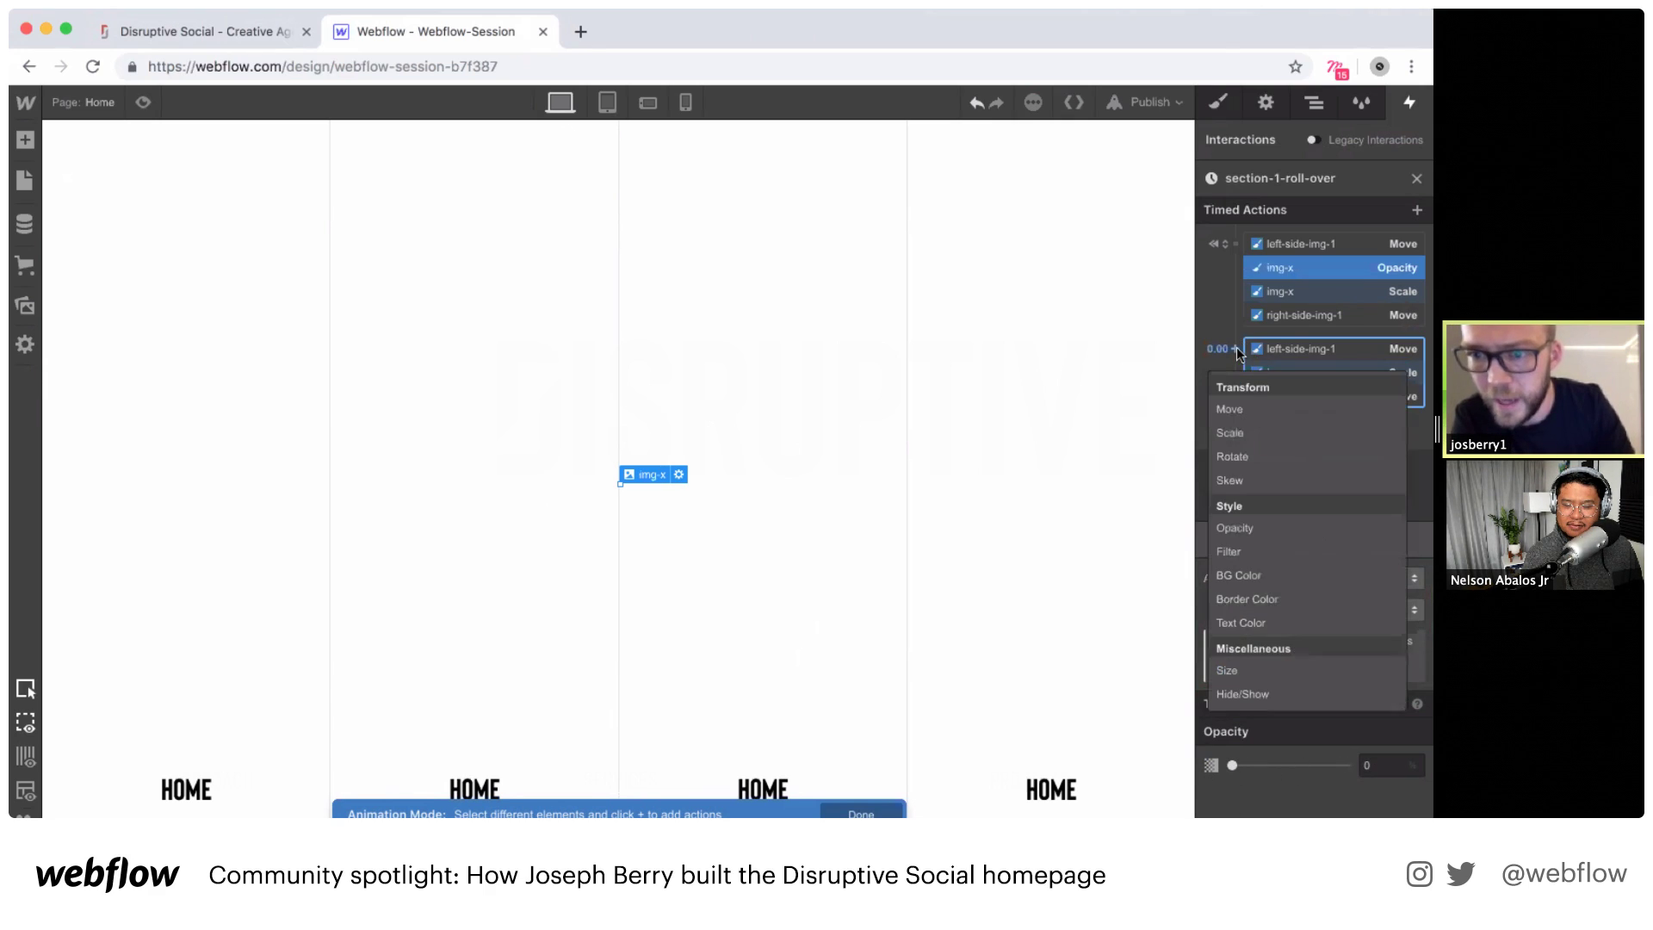
pyautogui.click(1245, 529)
pyautogui.click(1300, 776)
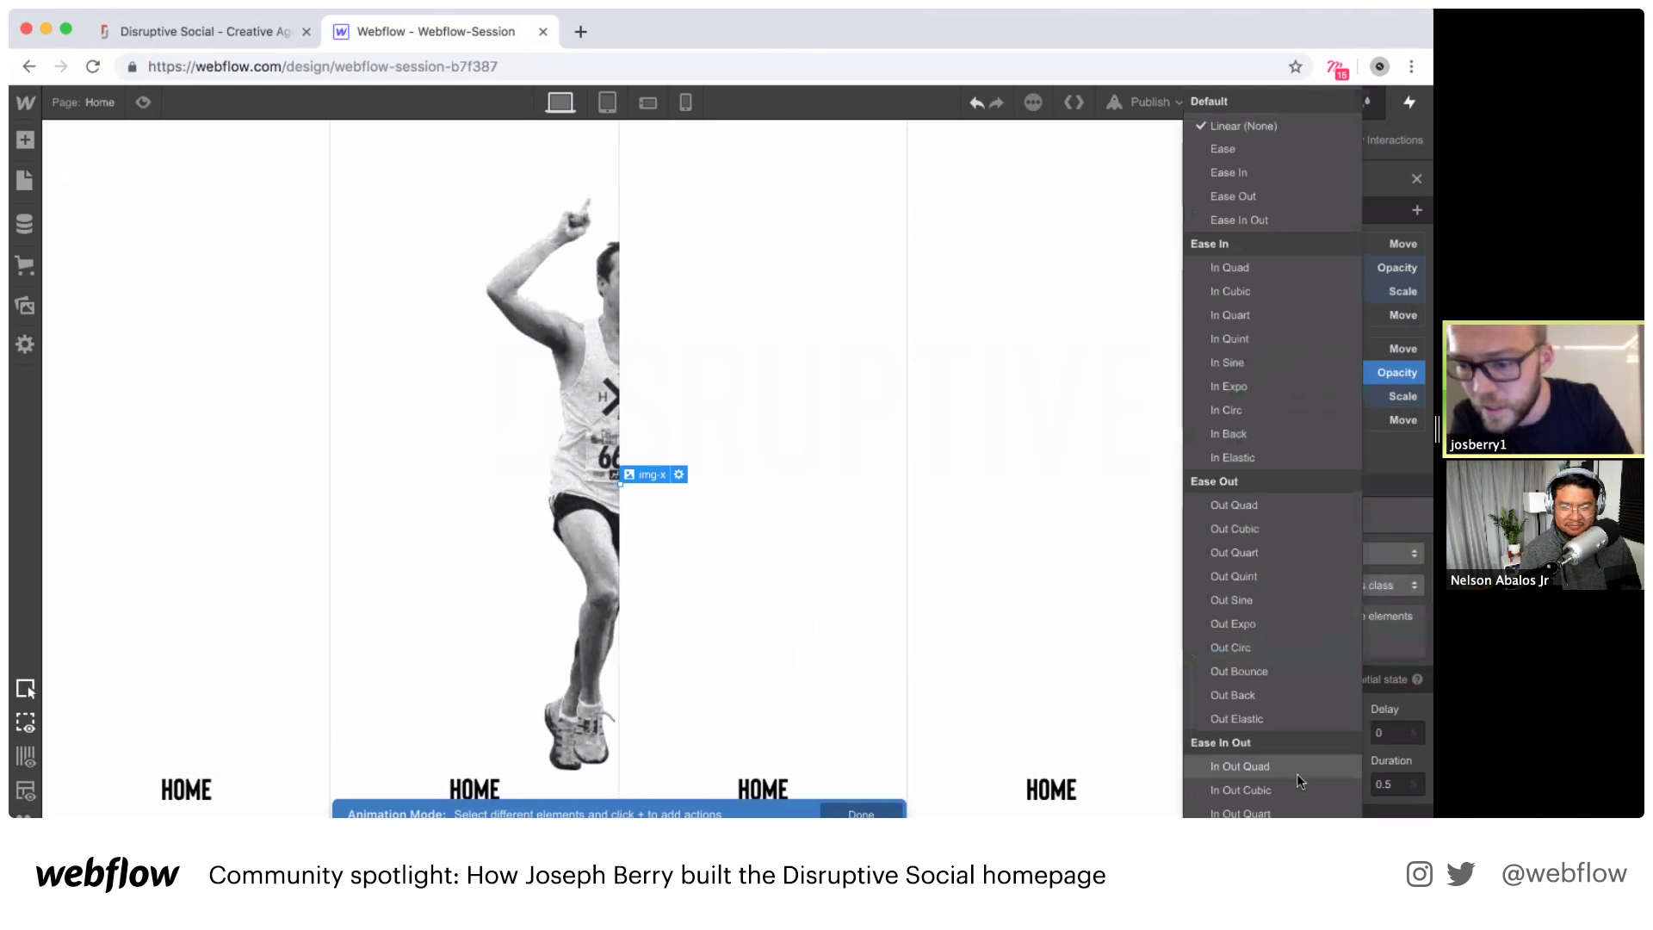
pyautogui.click(1216, 149)
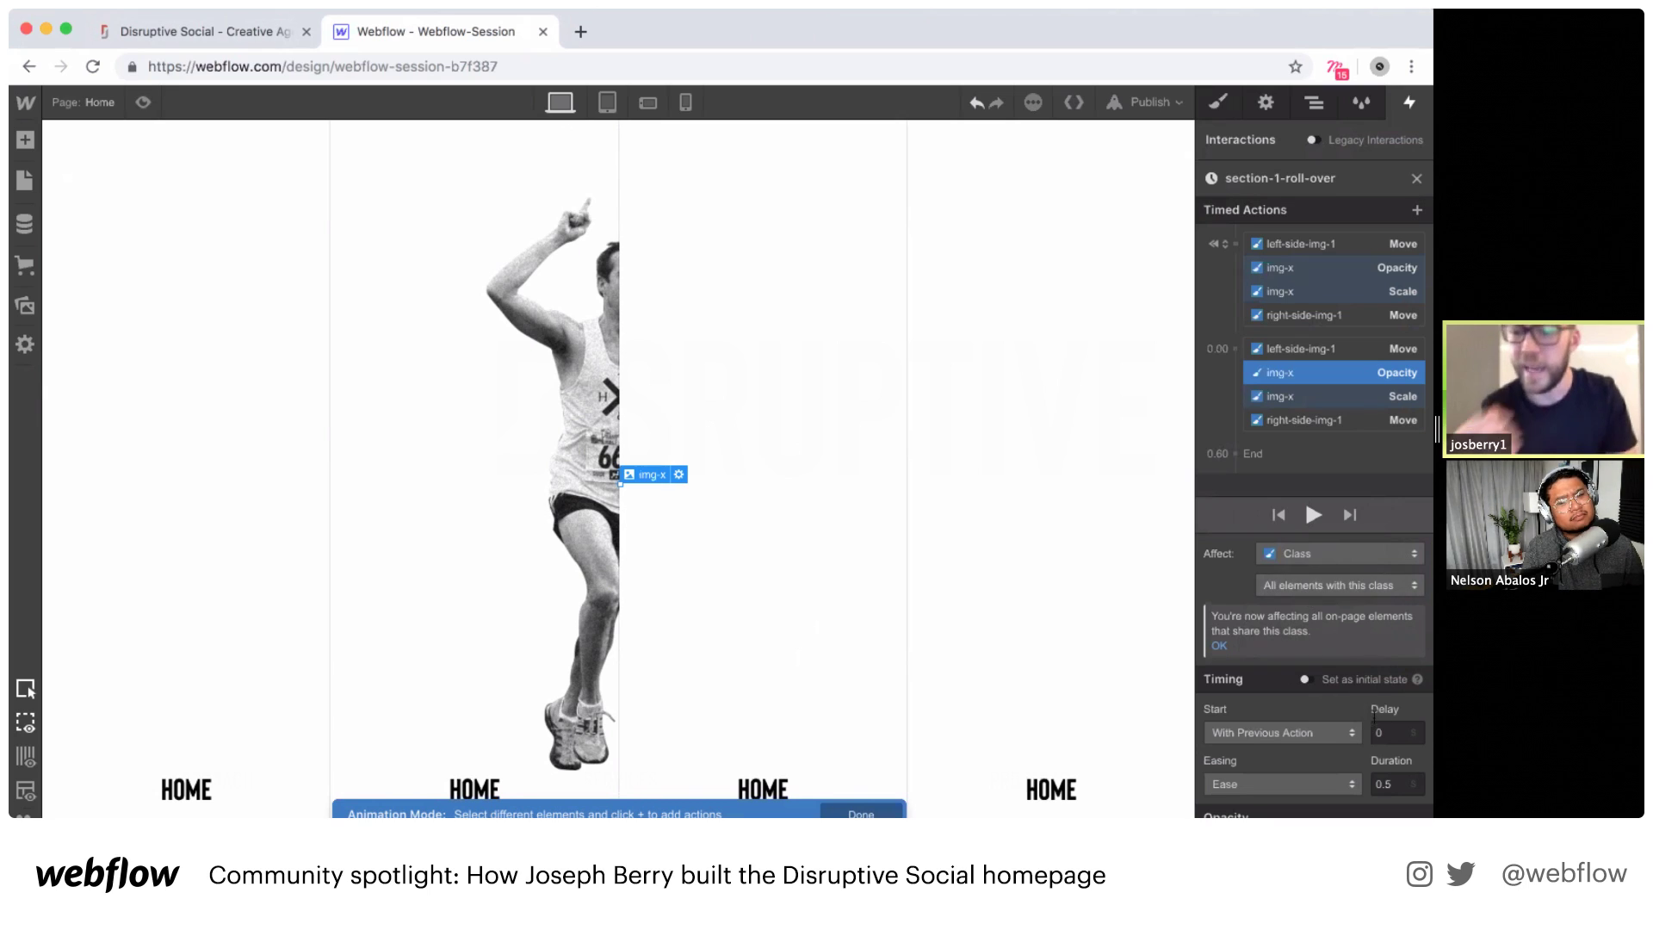
pyautogui.click(1401, 783)
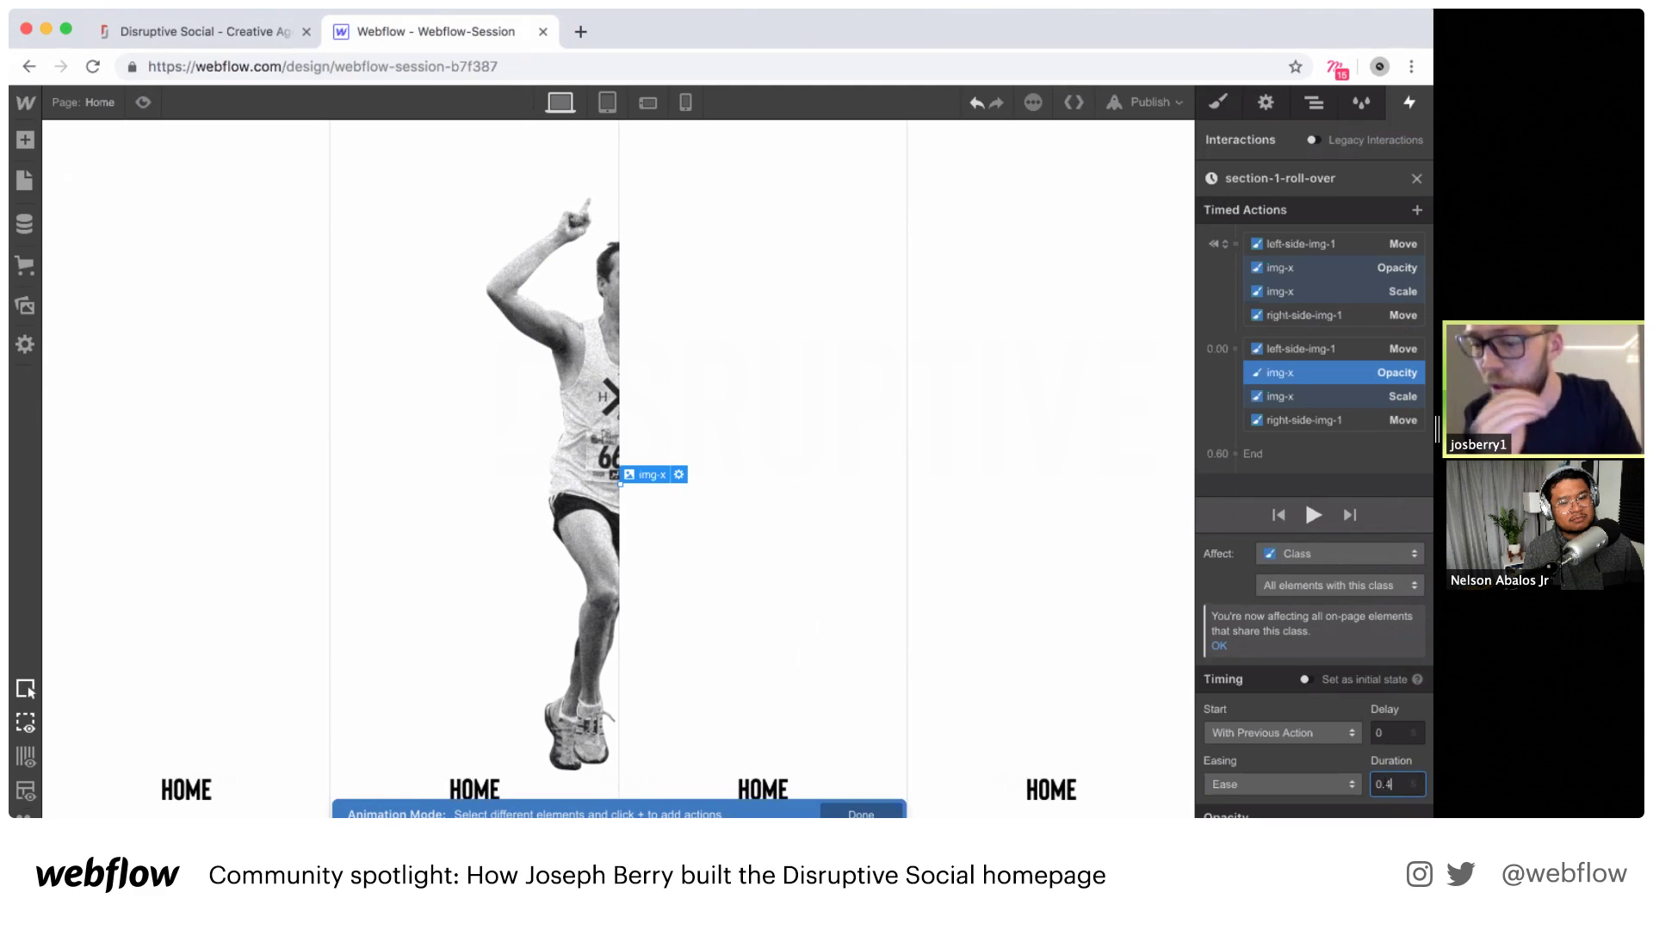
pyautogui.click(1313, 514)
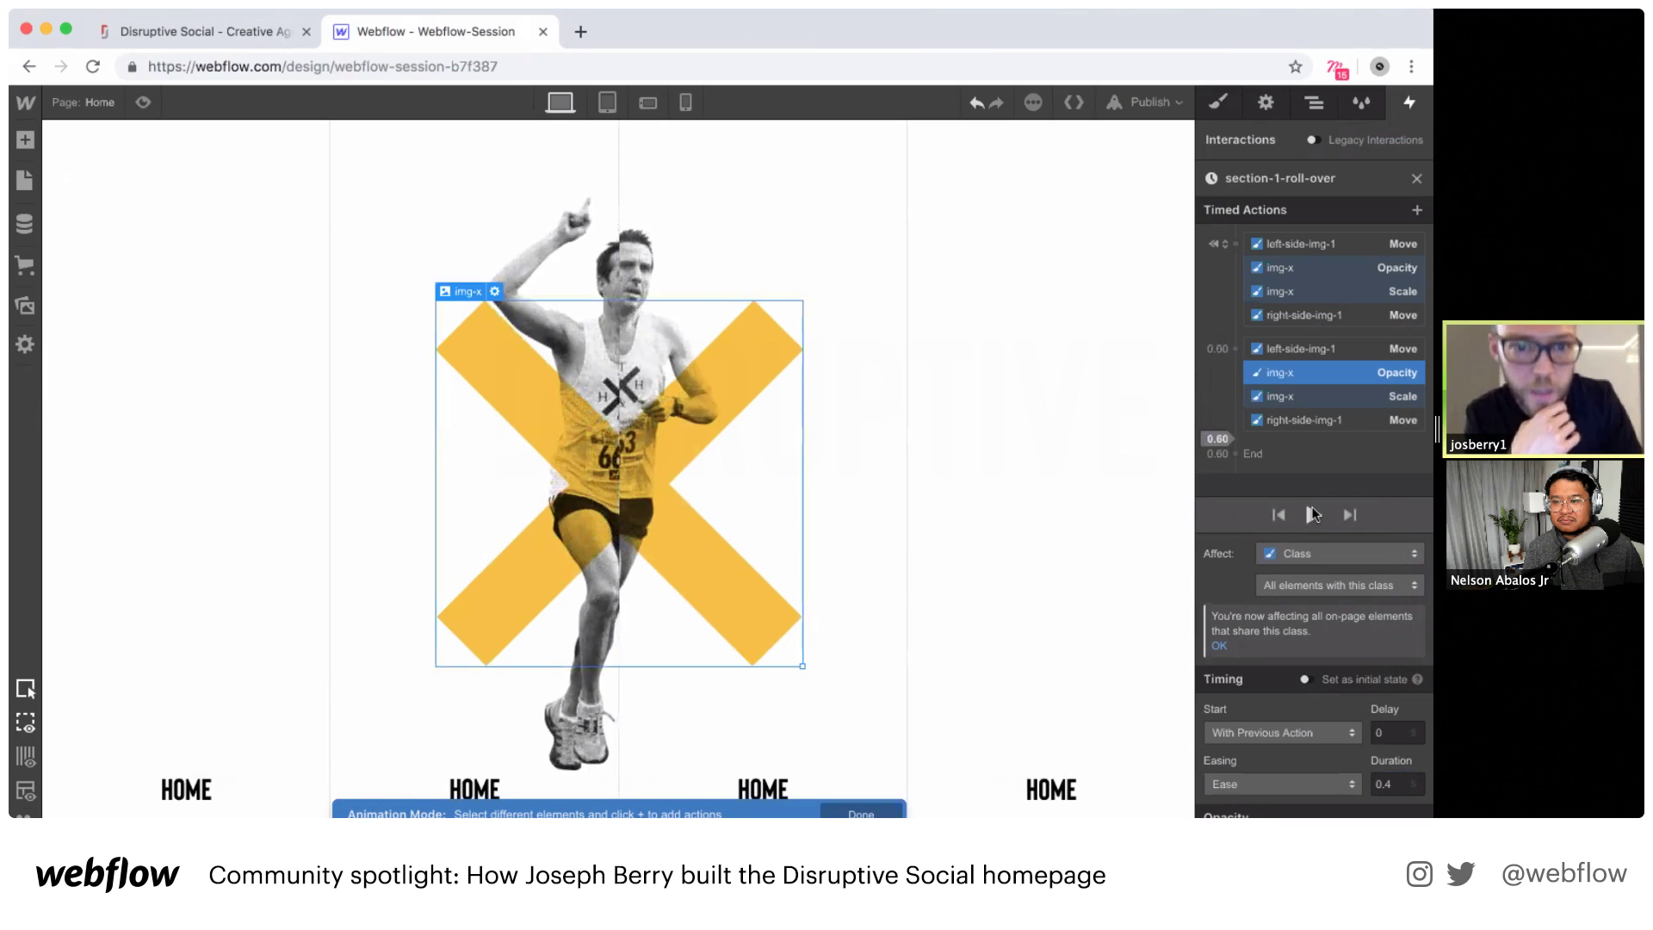
# Step: Set img-x's timed Opacity duration to 0.5 s, and replay the animation after checking the live Disruptive Social homepage
pyautogui.click(1392, 785)
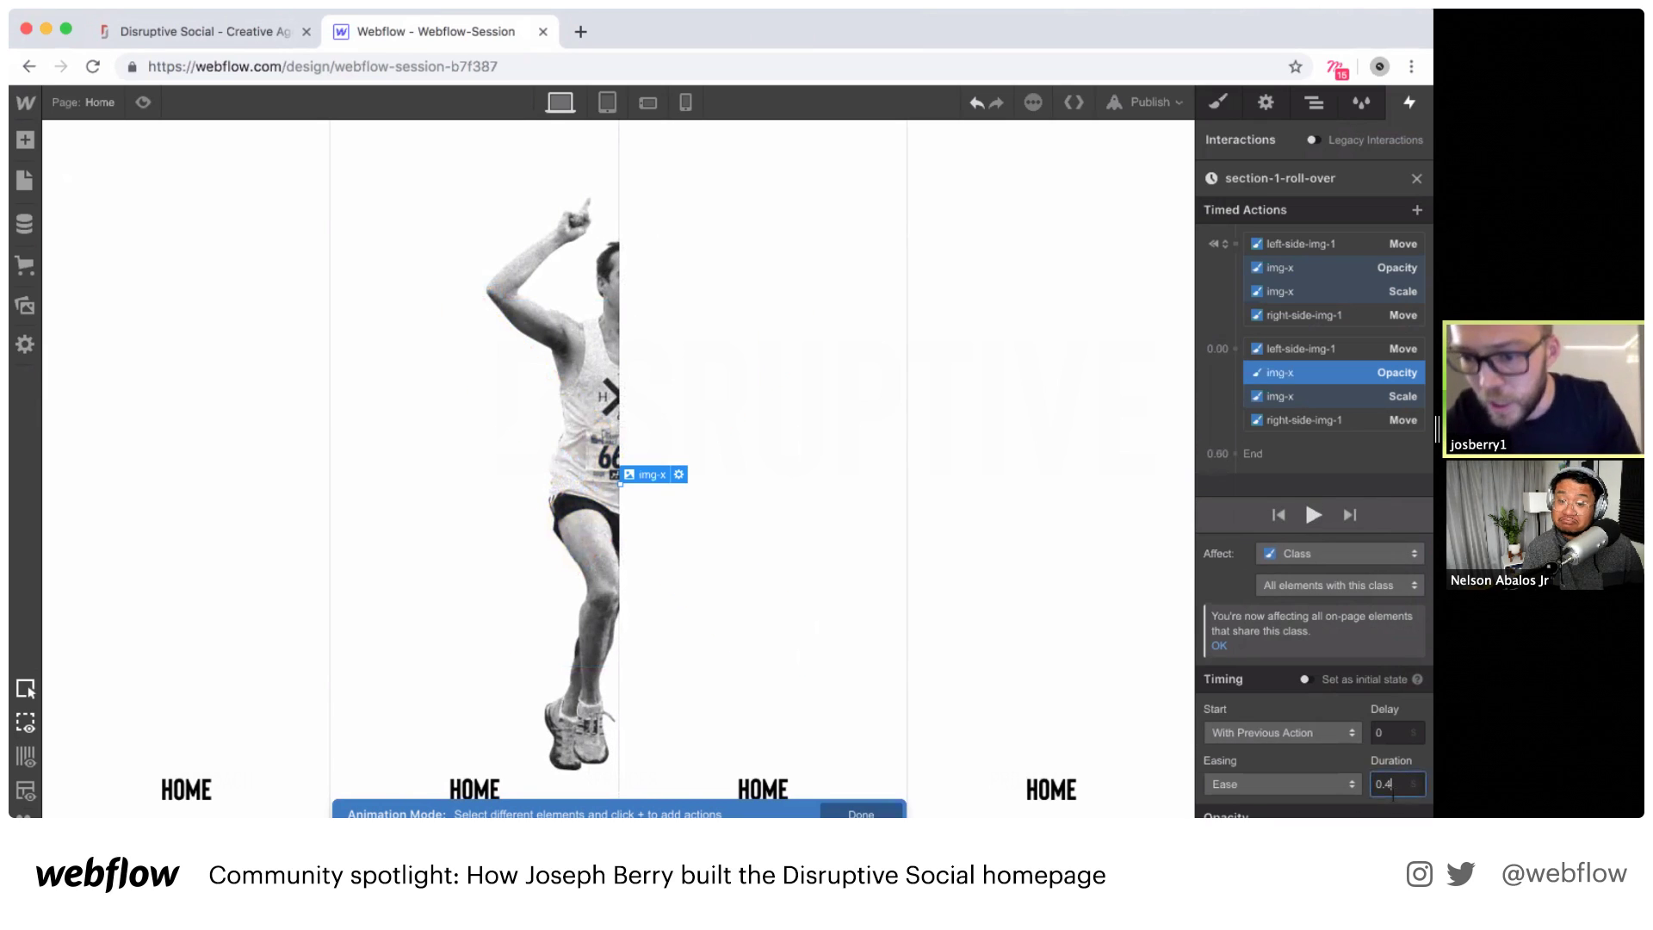
pyautogui.press('BackSpace')
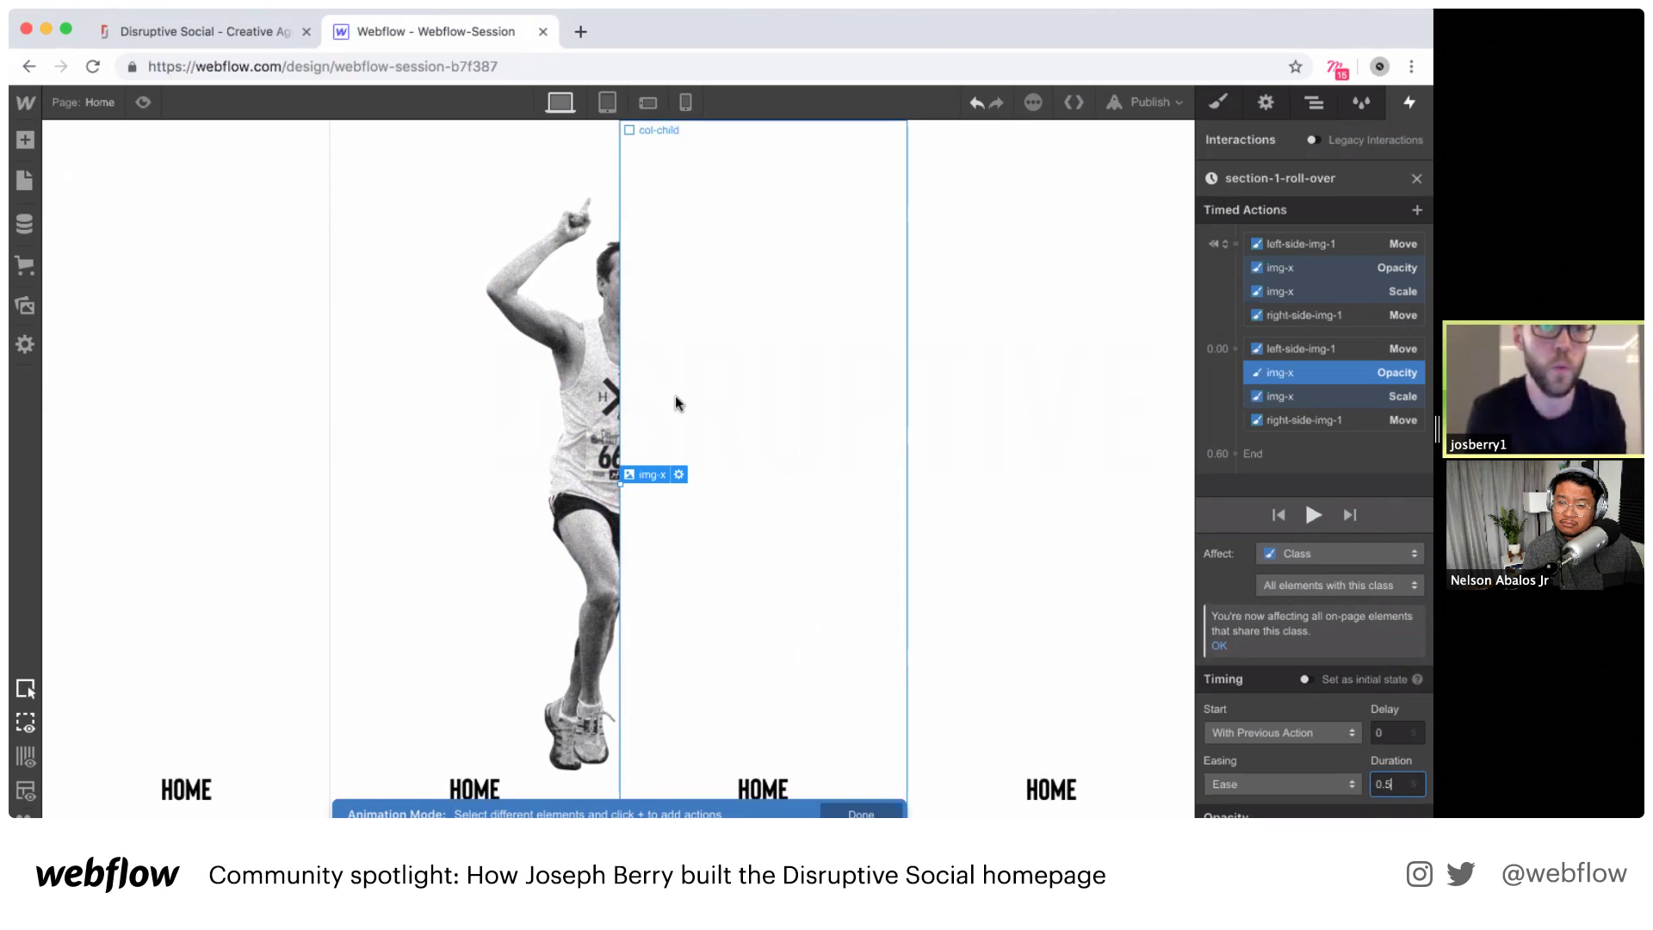
pyautogui.click(204, 35)
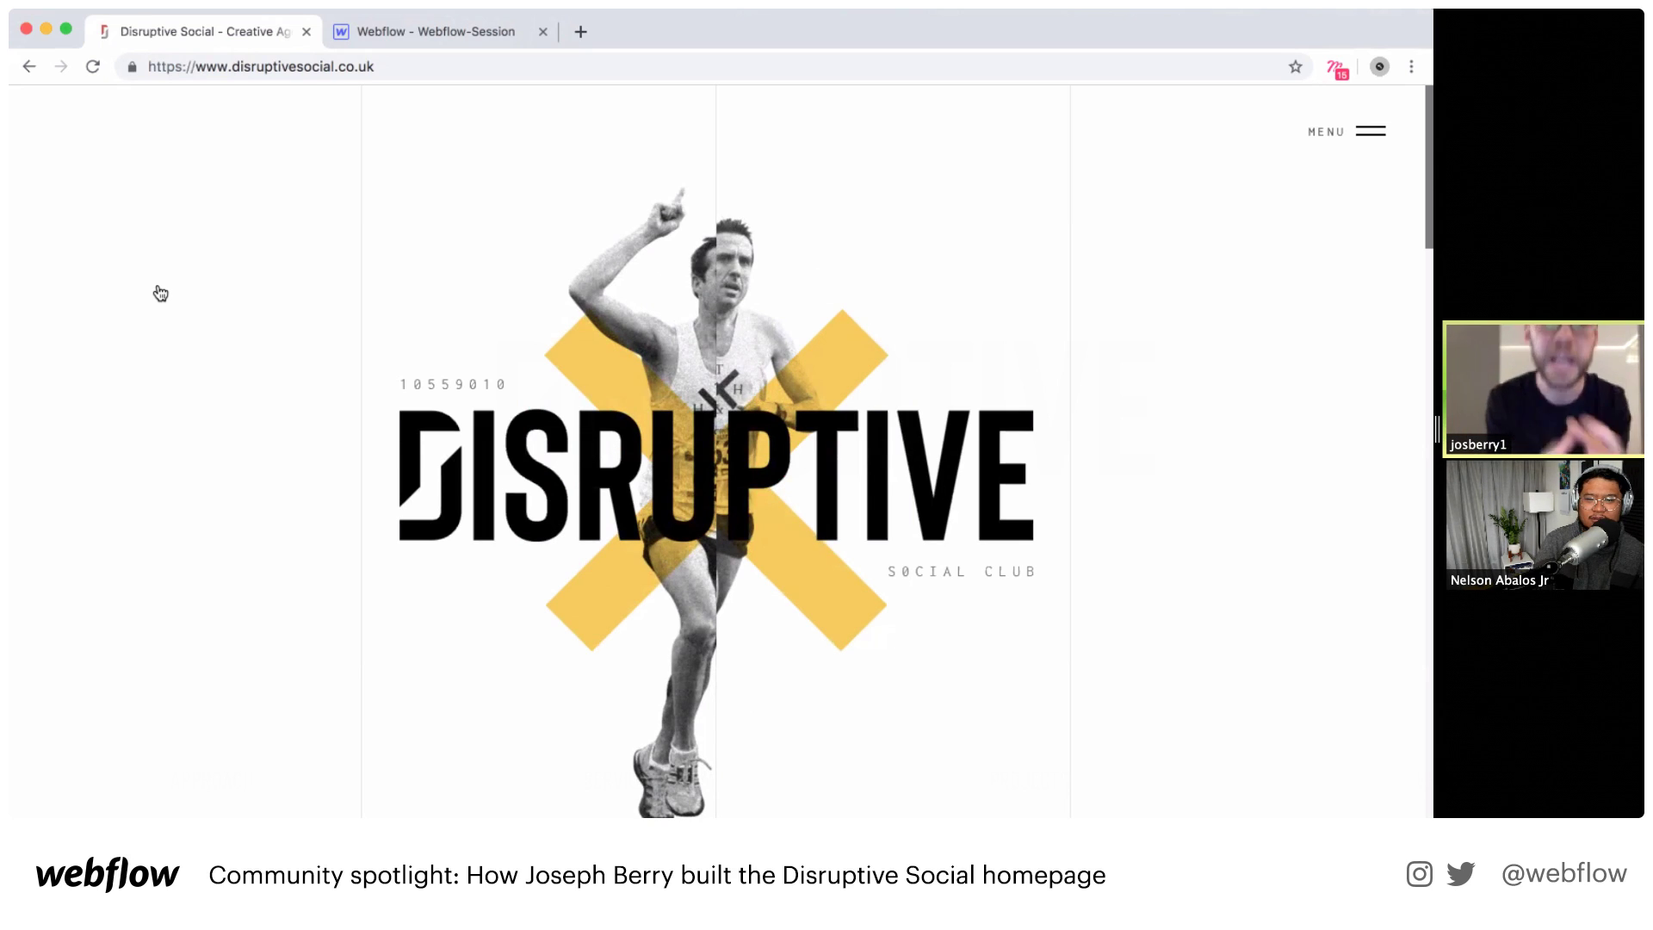
pyautogui.click(442, 31)
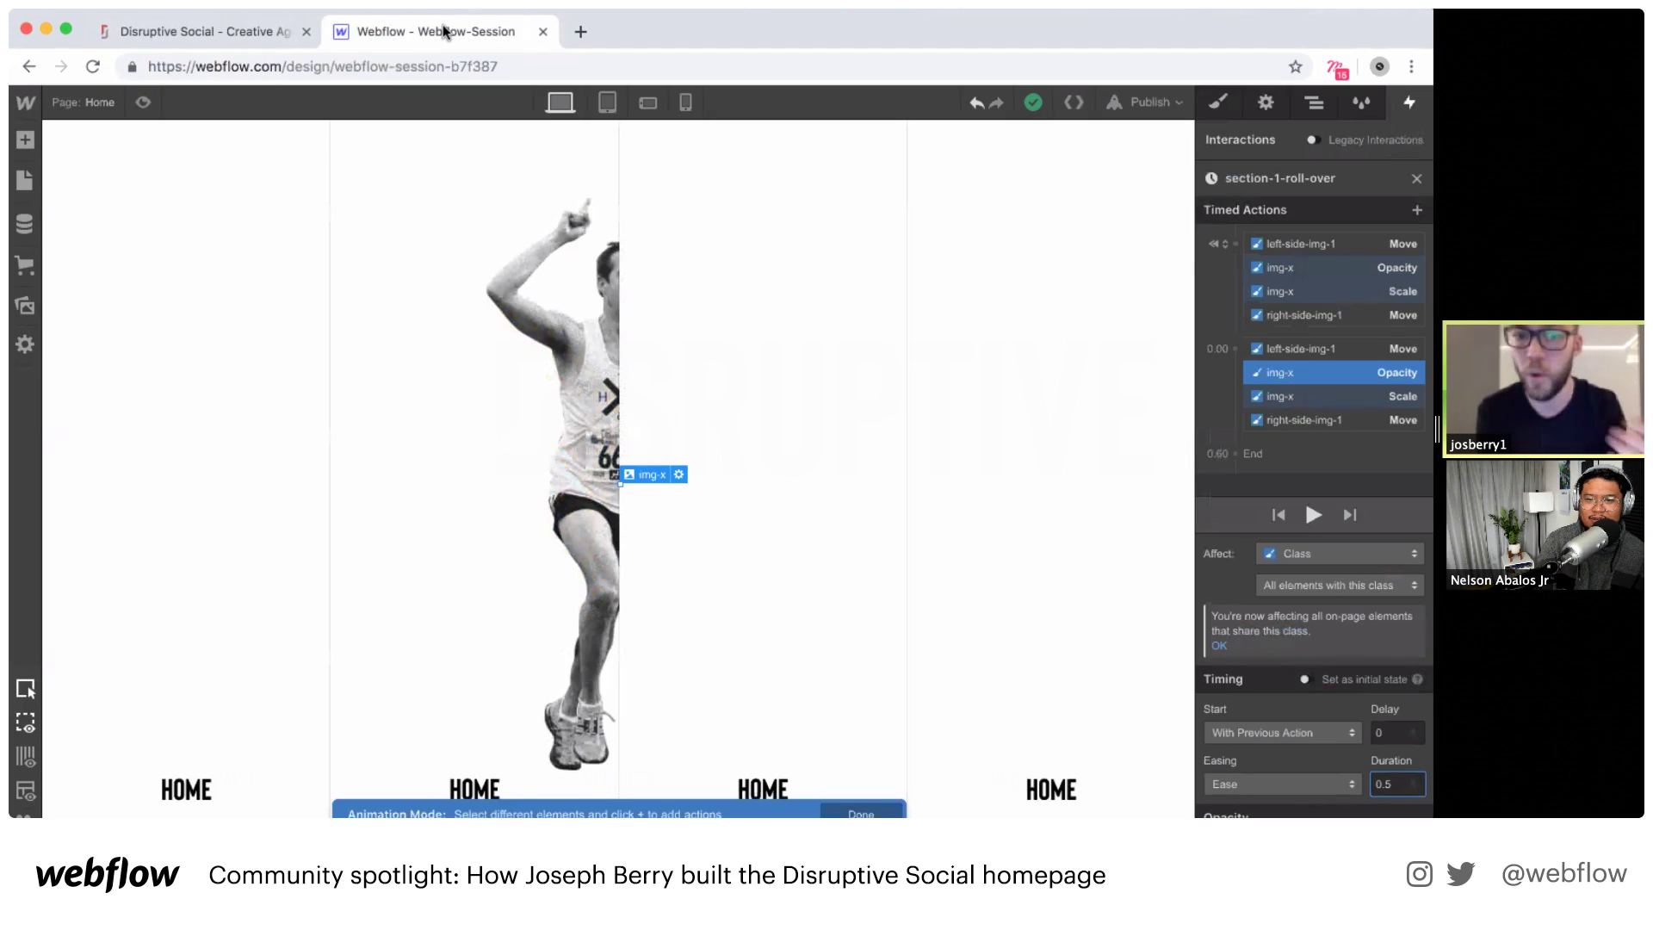
pyautogui.click(1314, 515)
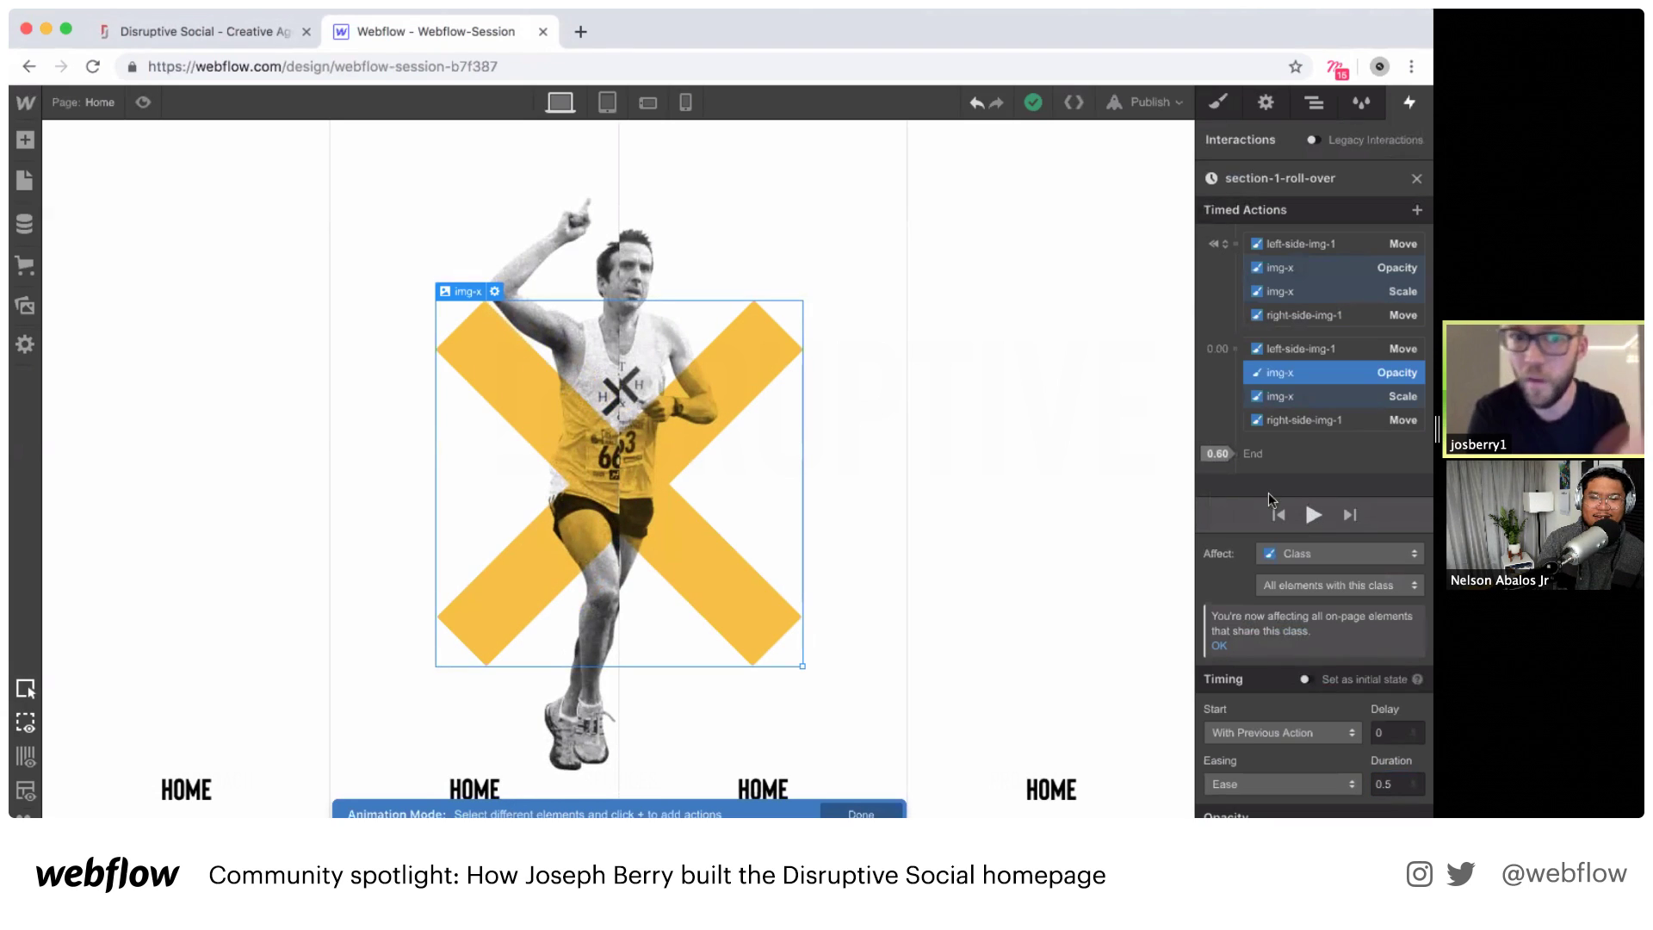
# Step: Preview the page to test the hover animation, and return to the column's Mouse hover trigger settings
pyautogui.click(142, 102)
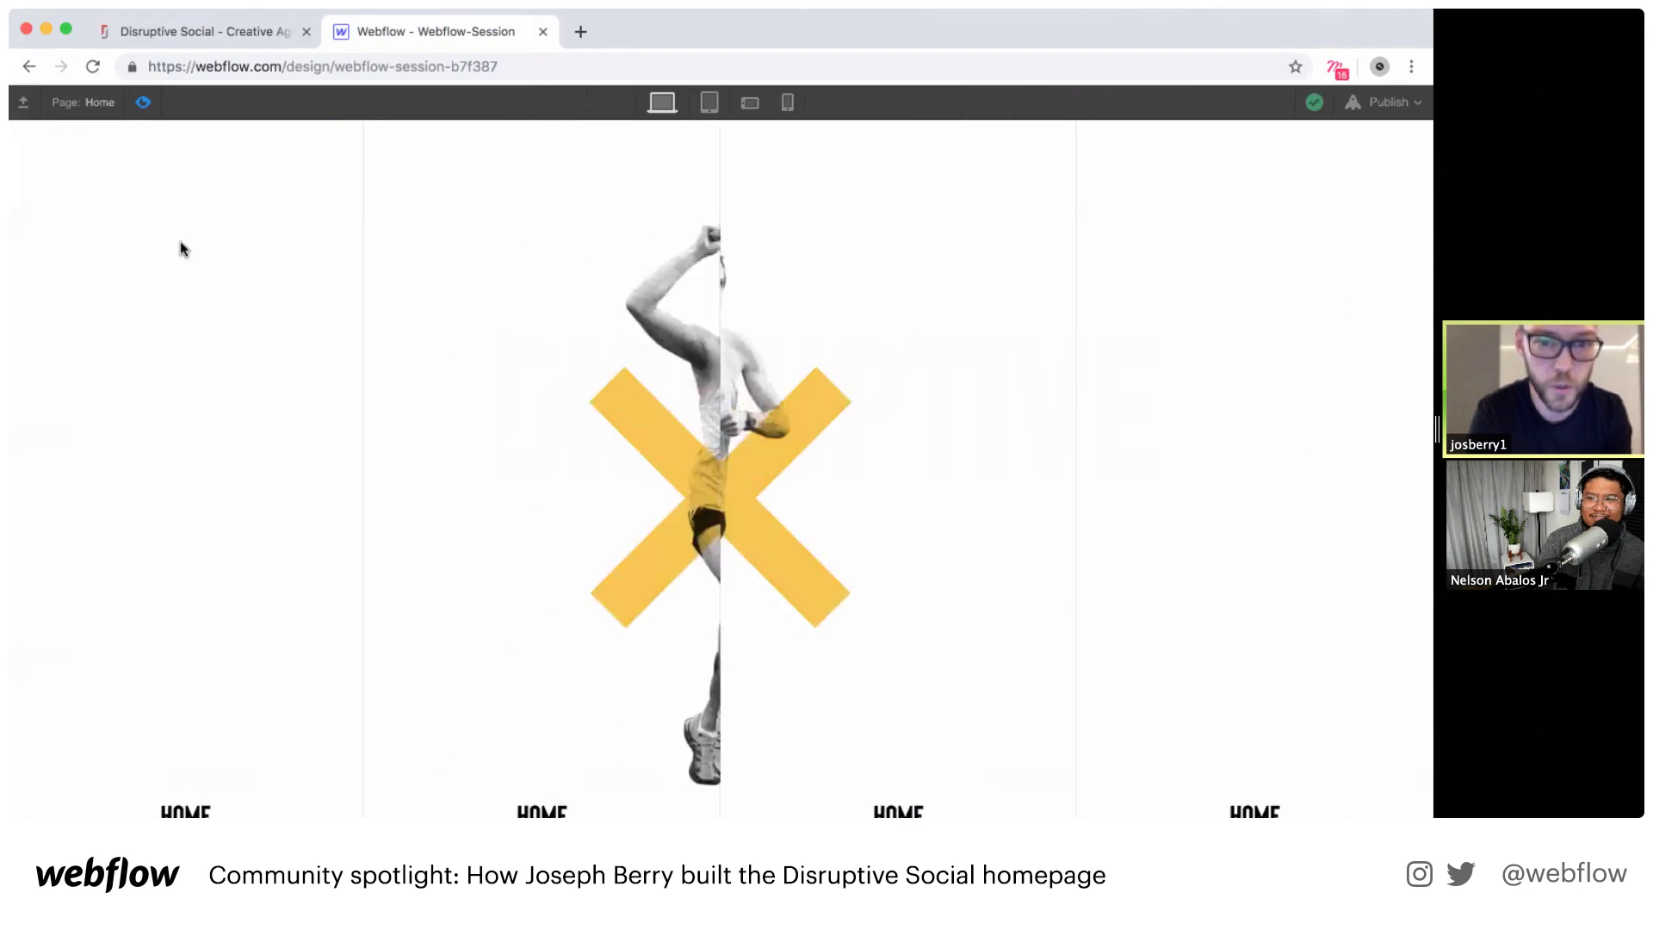
pyautogui.click(137, 102)
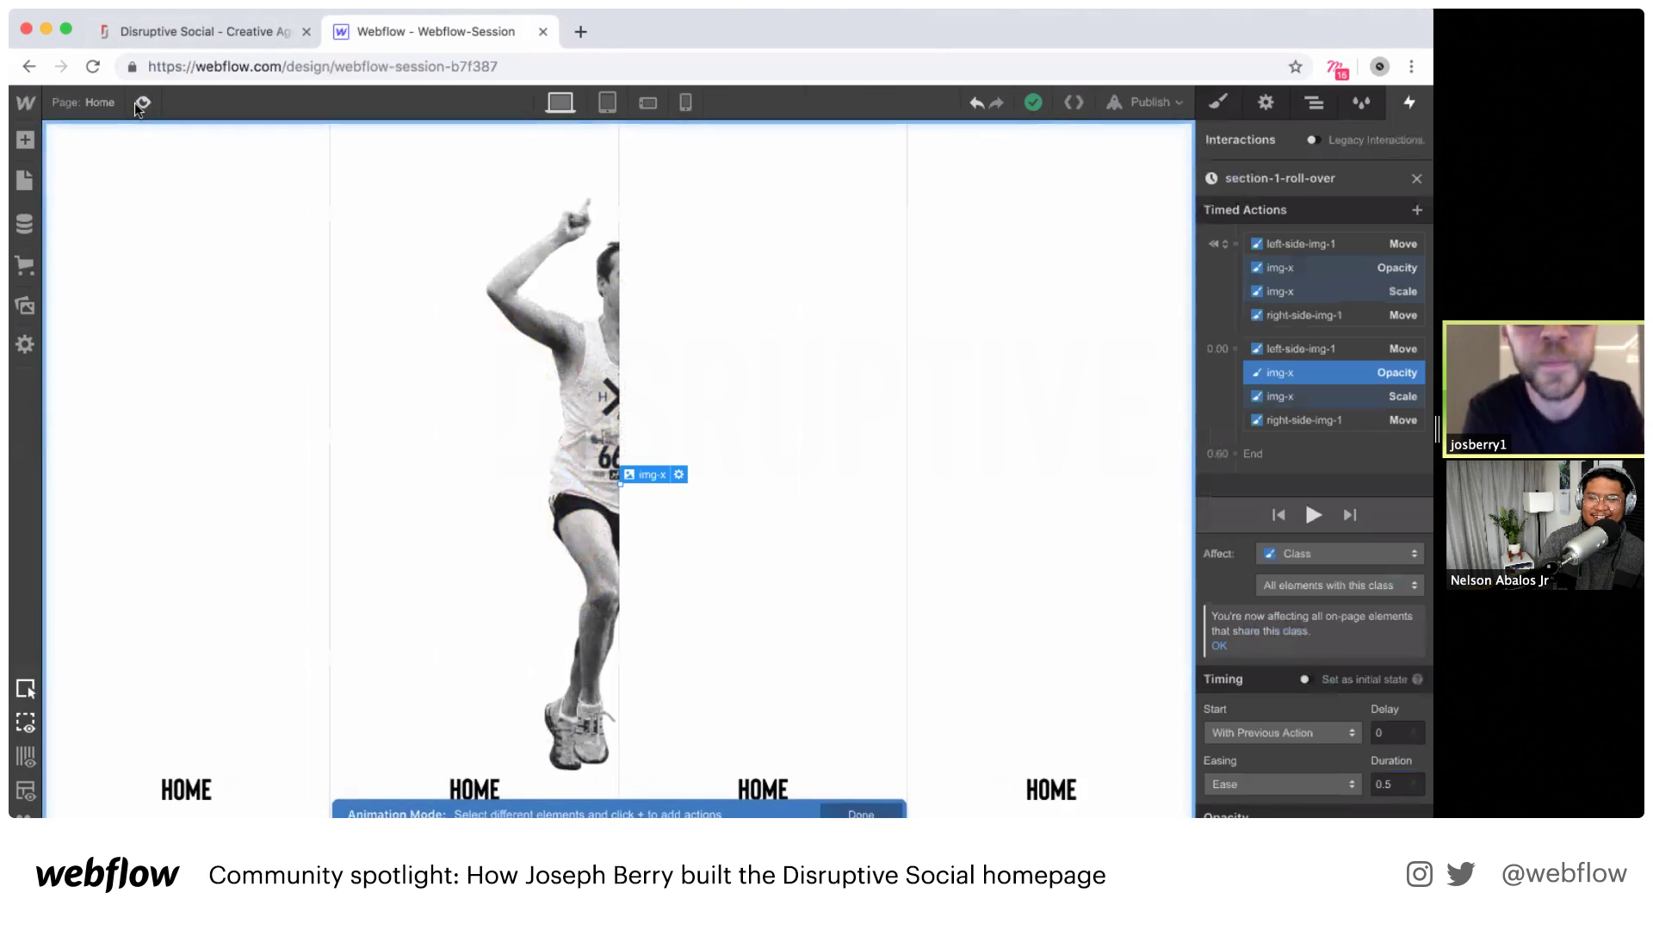
pyautogui.click(1416, 179)
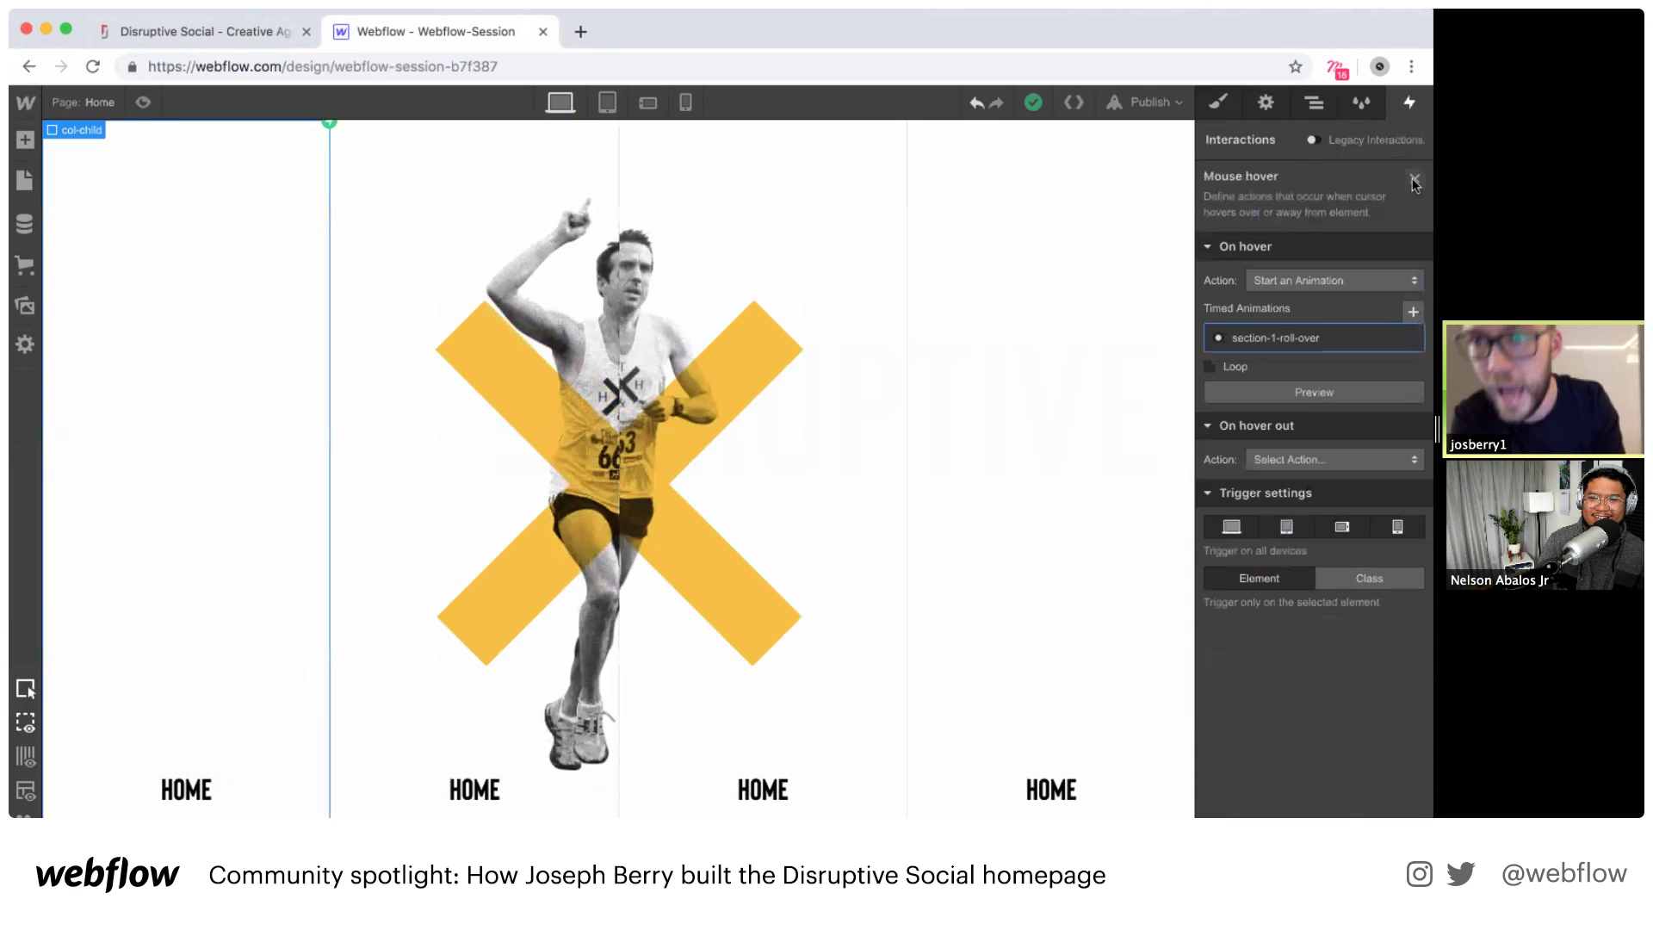
# Step: Set the hover-out action to Start an Animation, duplicate section-1-roll-over, and assign the duplicate to hover out
pyautogui.click(1300, 462)
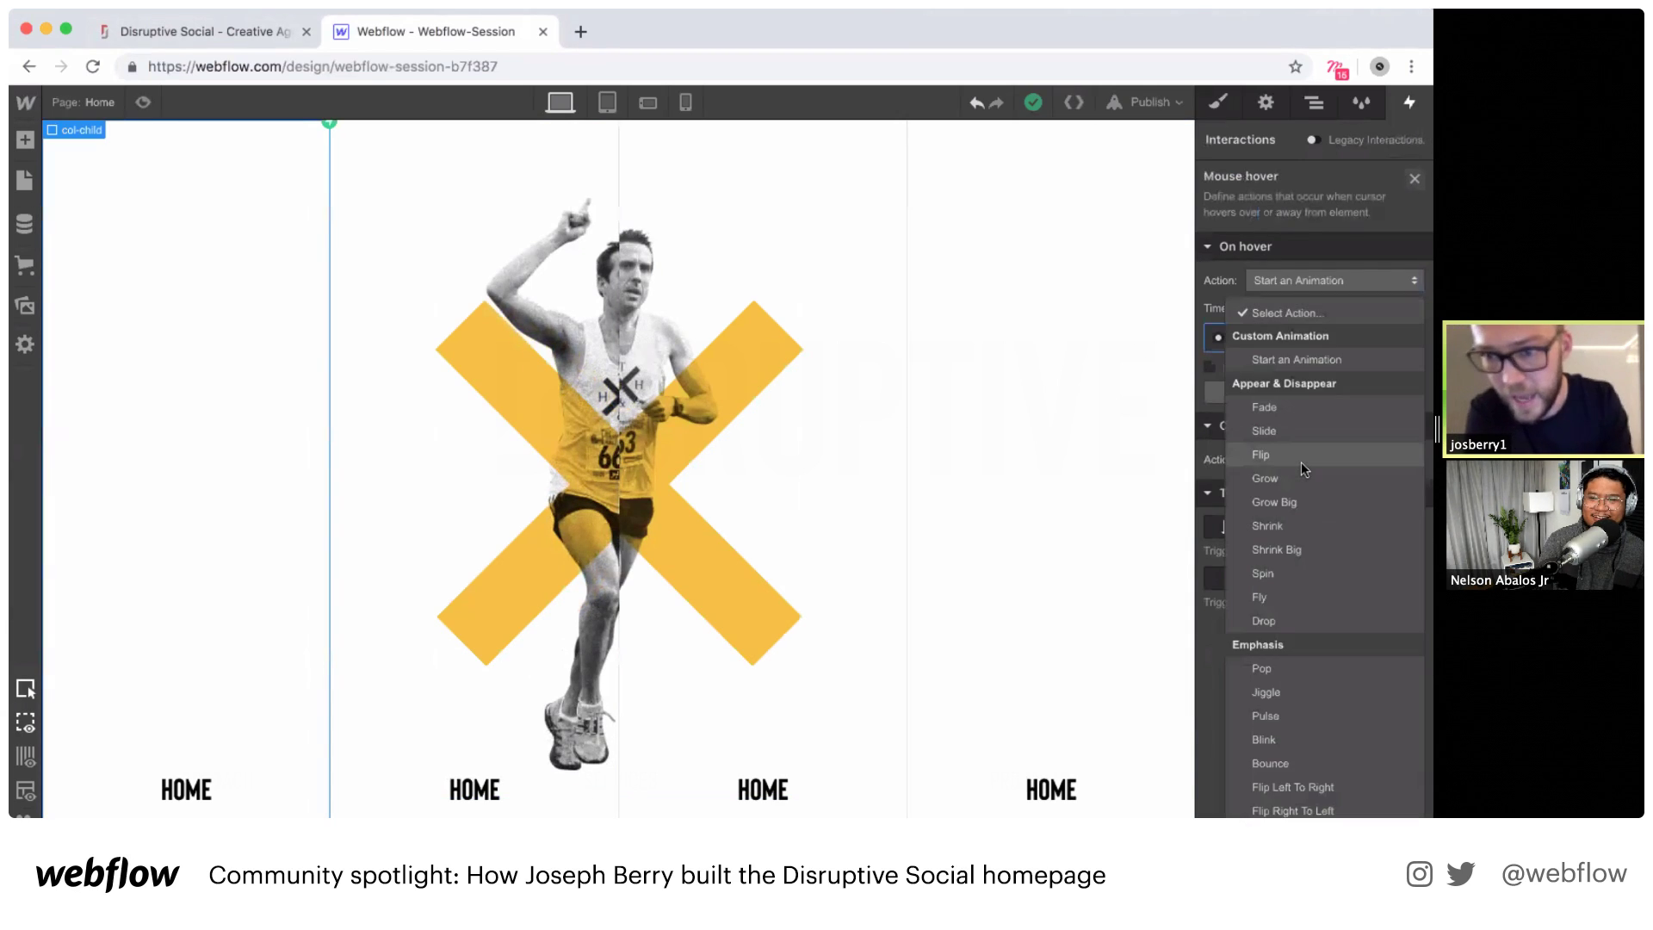
pyautogui.click(1248, 360)
pyautogui.click(1409, 520)
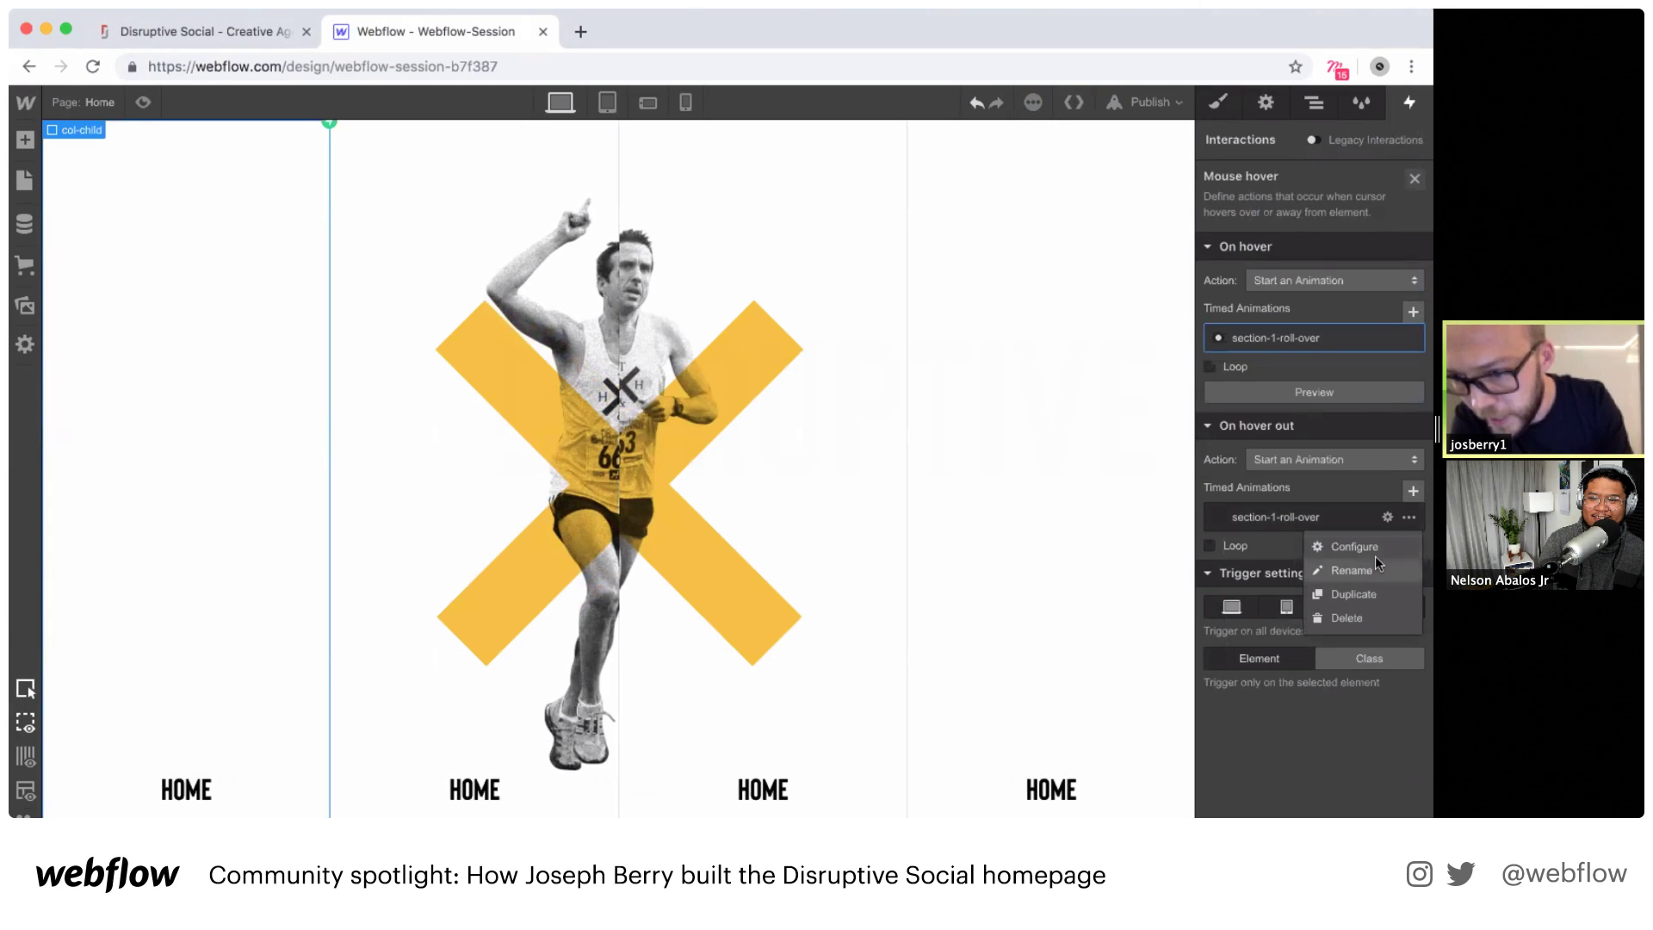
pyautogui.click(1357, 593)
pyautogui.click(1217, 575)
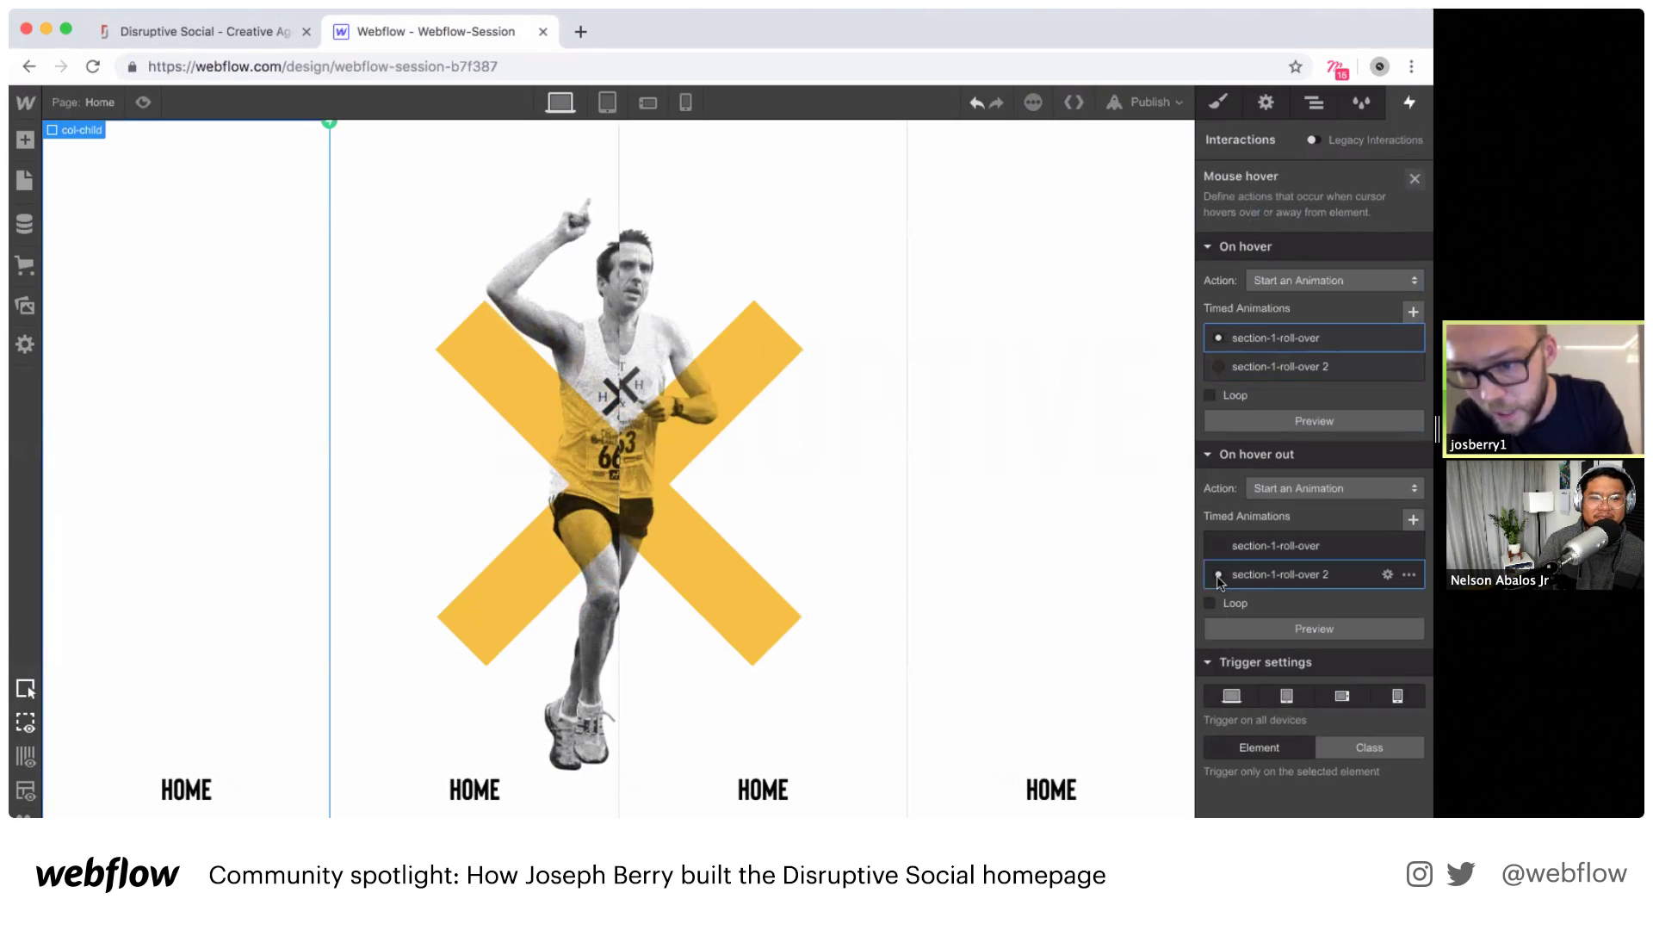
# Step: Open the duplicated hover-out animation section-1-roll-over 2 and rename it section-1-roll-out
pyautogui.click(1272, 575)
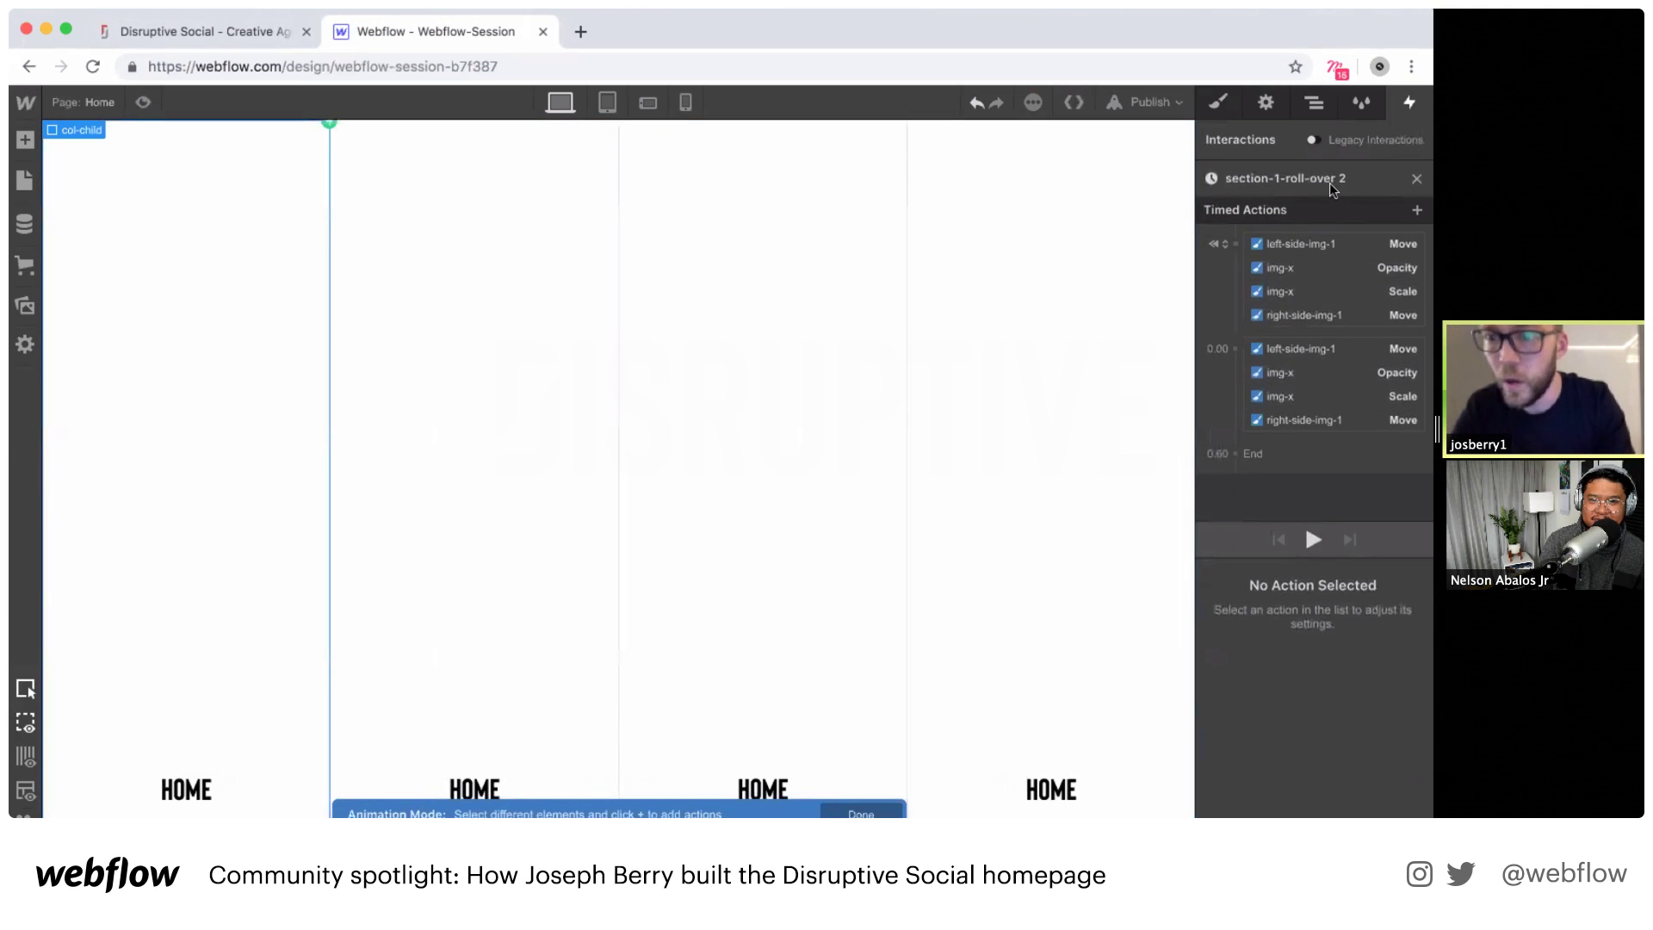
pyautogui.doubleClick(1330, 183)
pyautogui.press('End')
pyautogui.press('BackSpace')
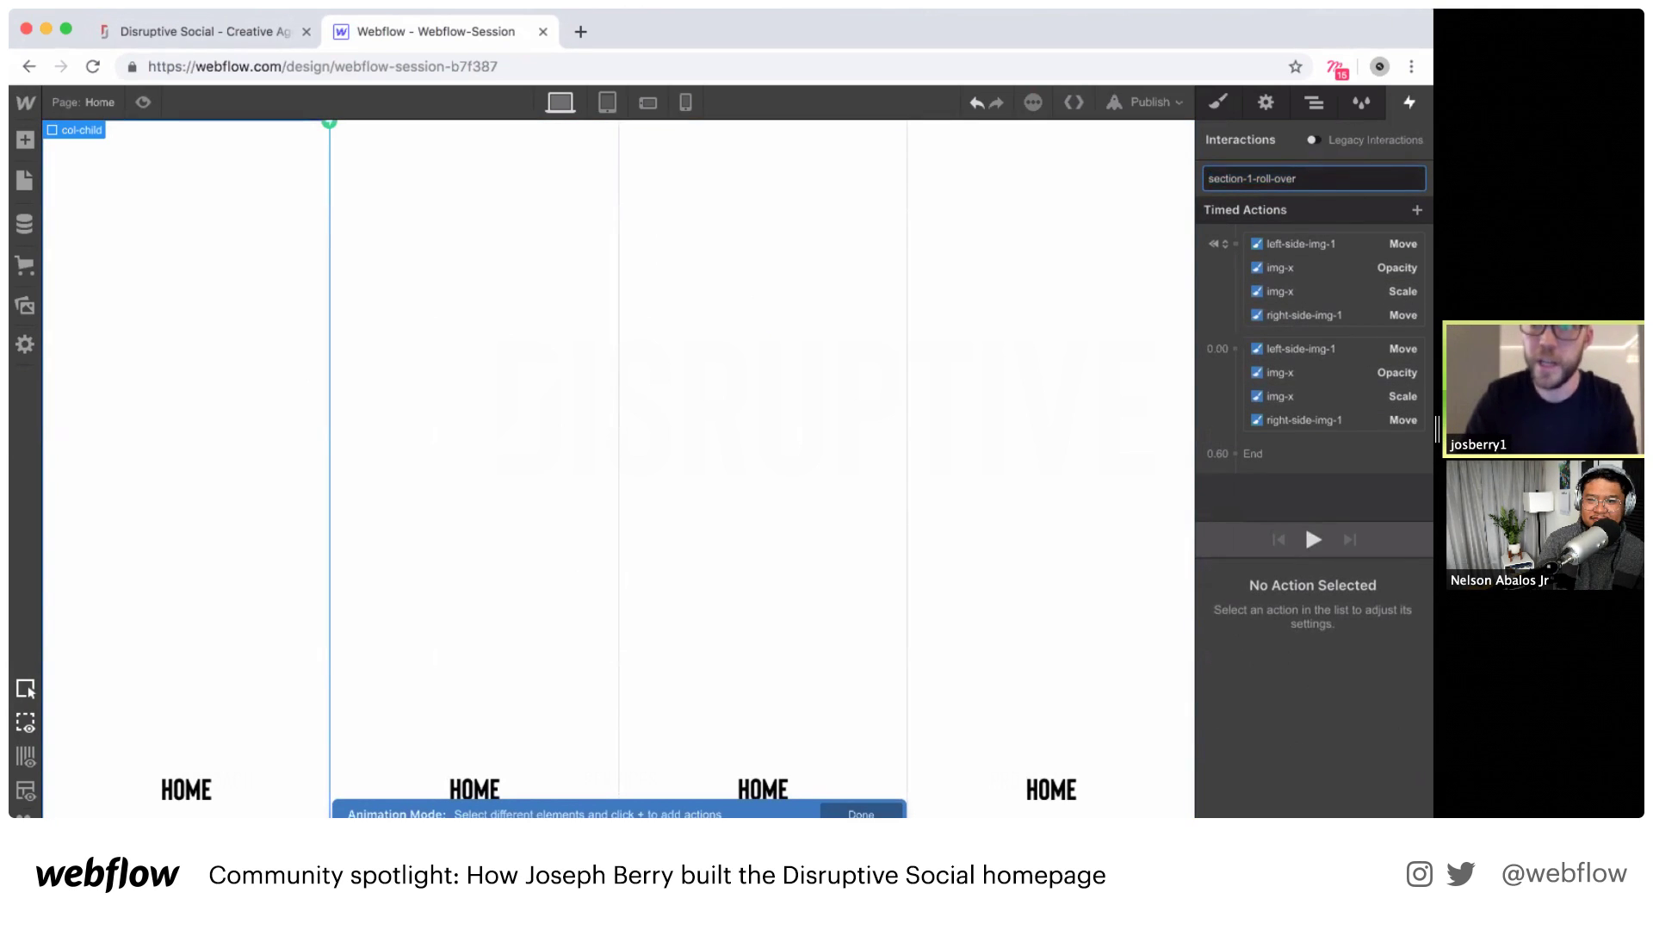
pyautogui.press('BackSpace')
pyautogui.press('BackSpace')
pyautogui.press('BackSpace')
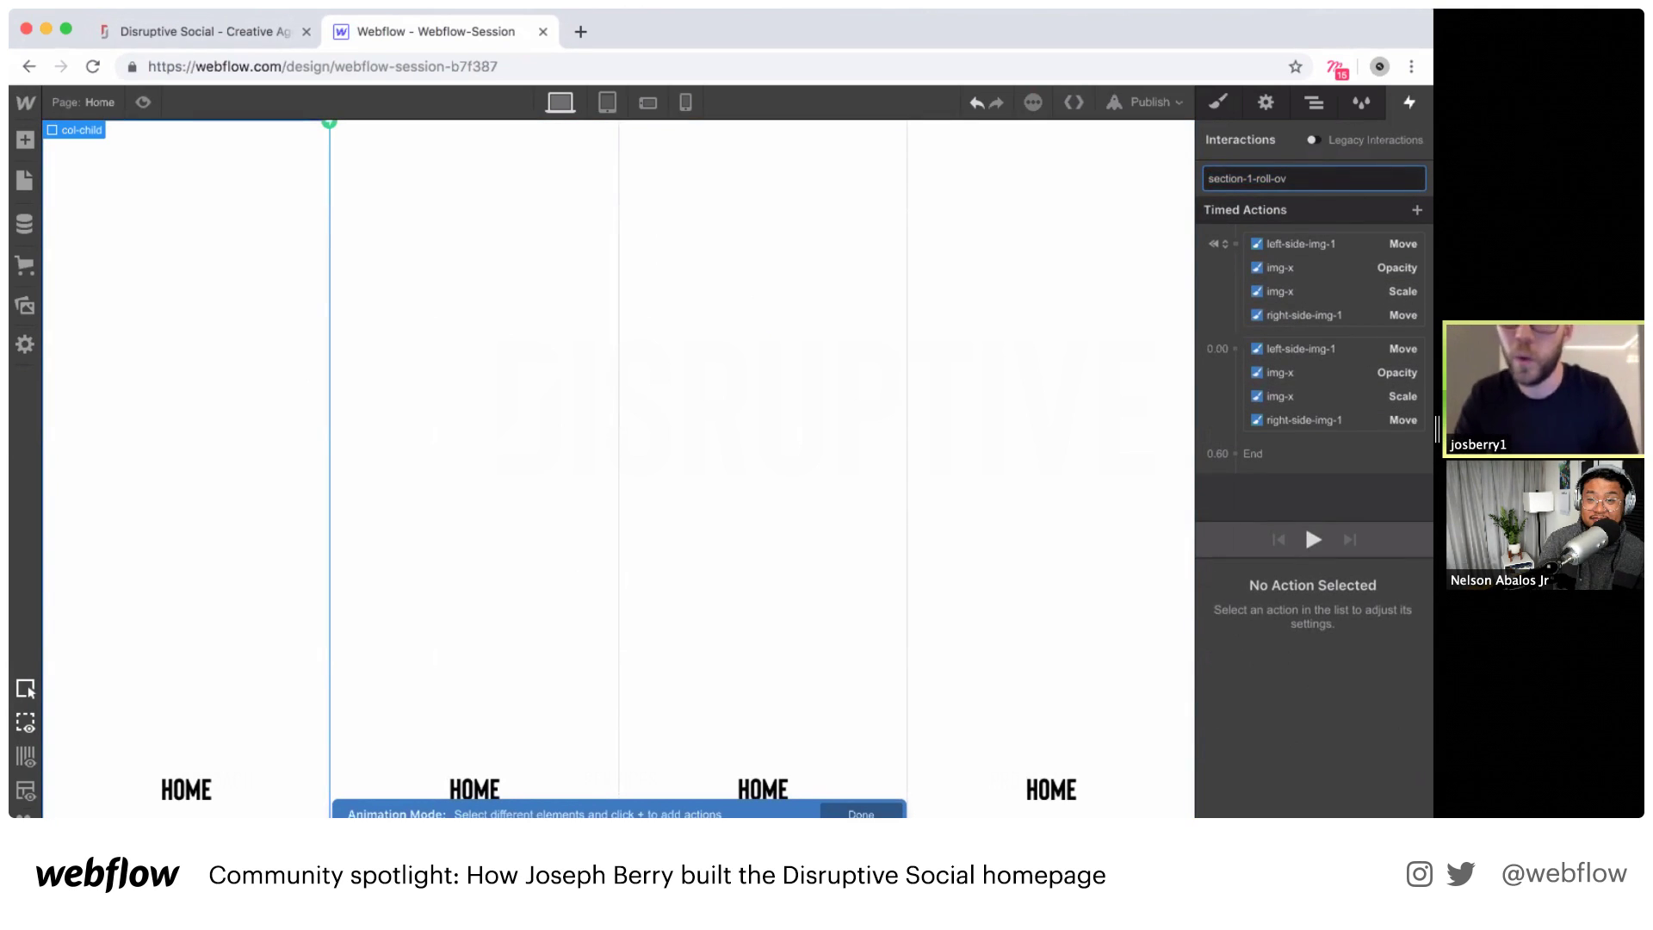
pyautogui.write('ut')
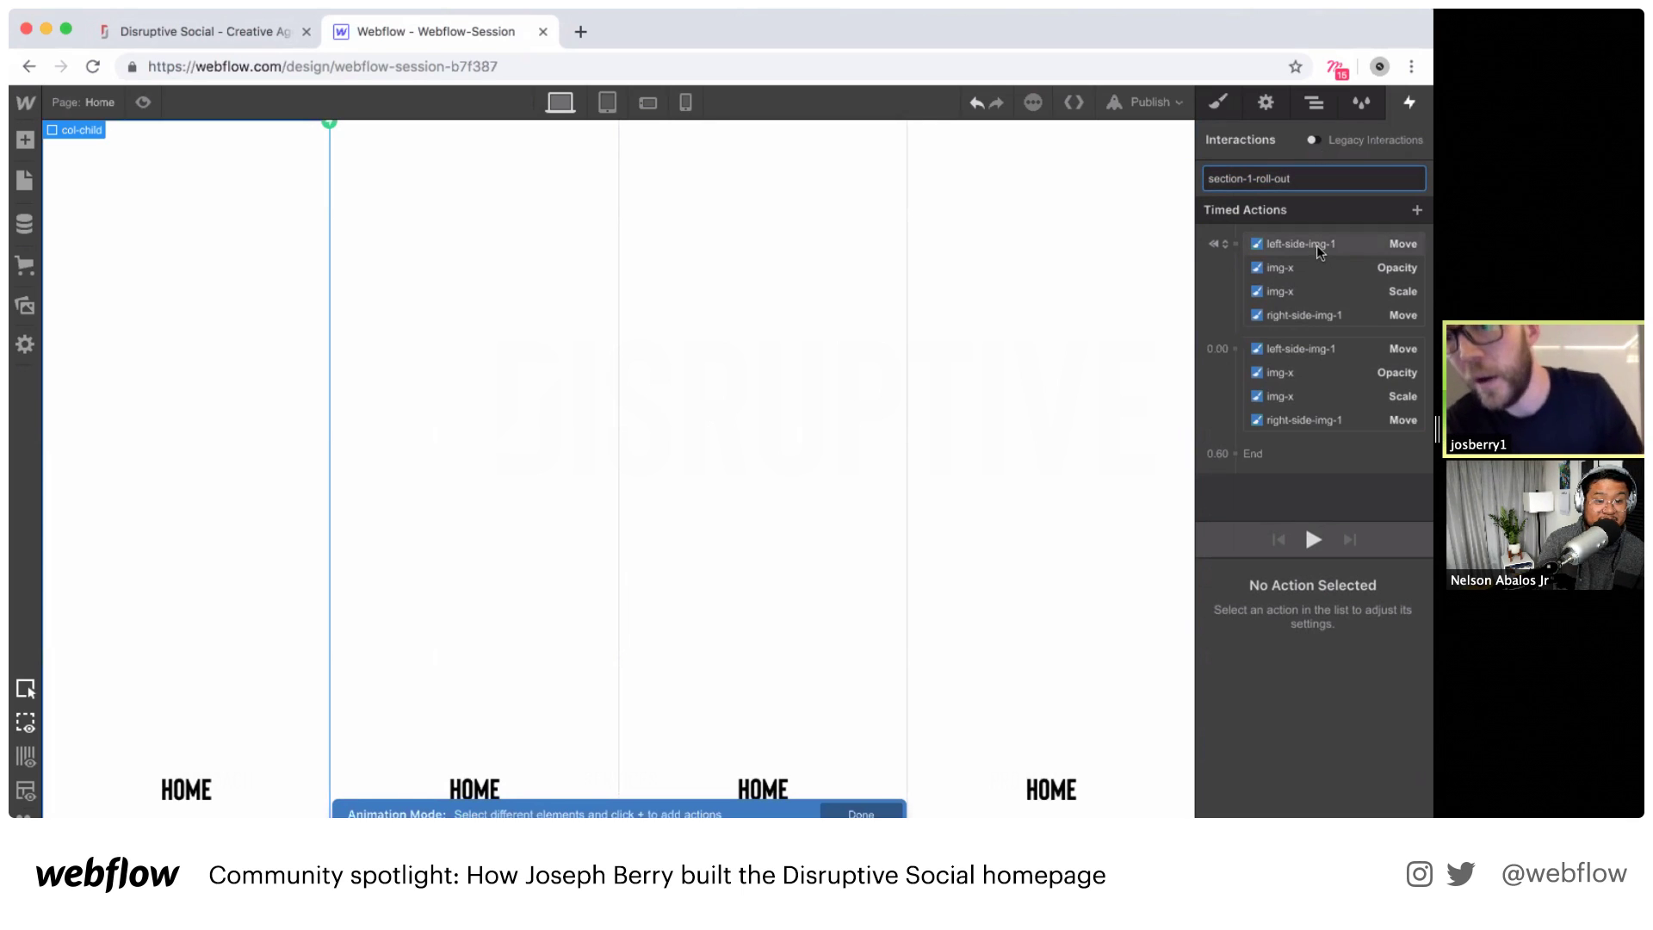
# Step: Delete the four timed actions at 0.00 s from section-1-roll-out, and turn off Set as initial state for the remaining four actions
pyautogui.click(1289, 340)
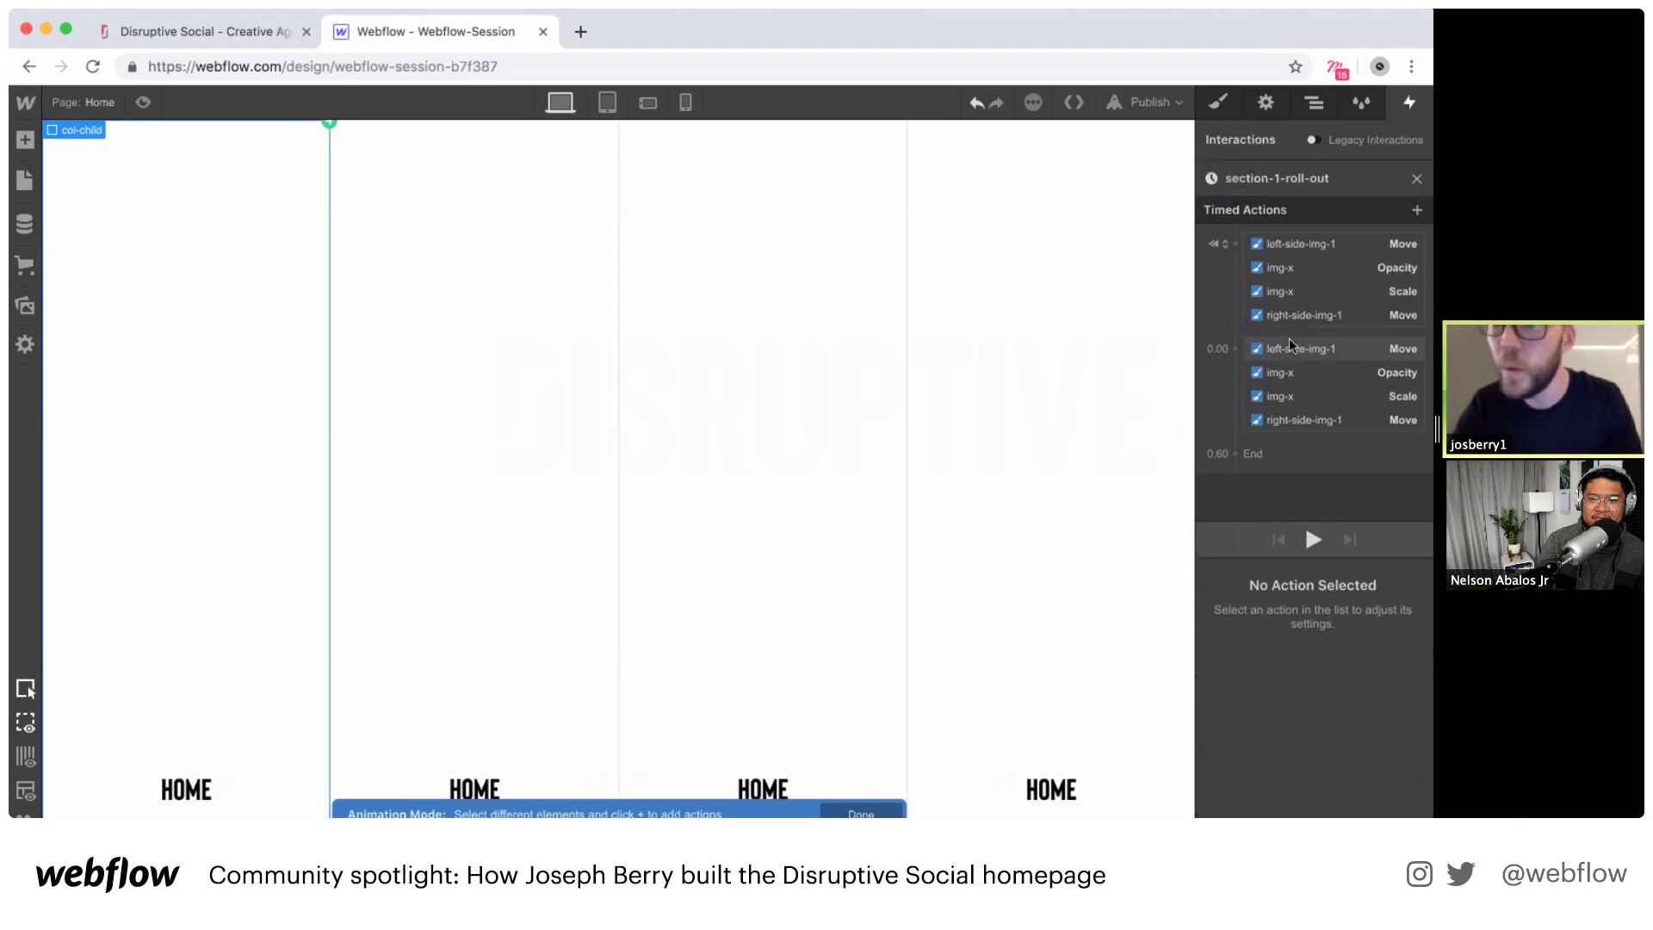
pyautogui.keyDown('shift'); pyautogui.click(1293, 419); pyautogui.keyUp('shift')
pyautogui.rightClick(1294, 418)
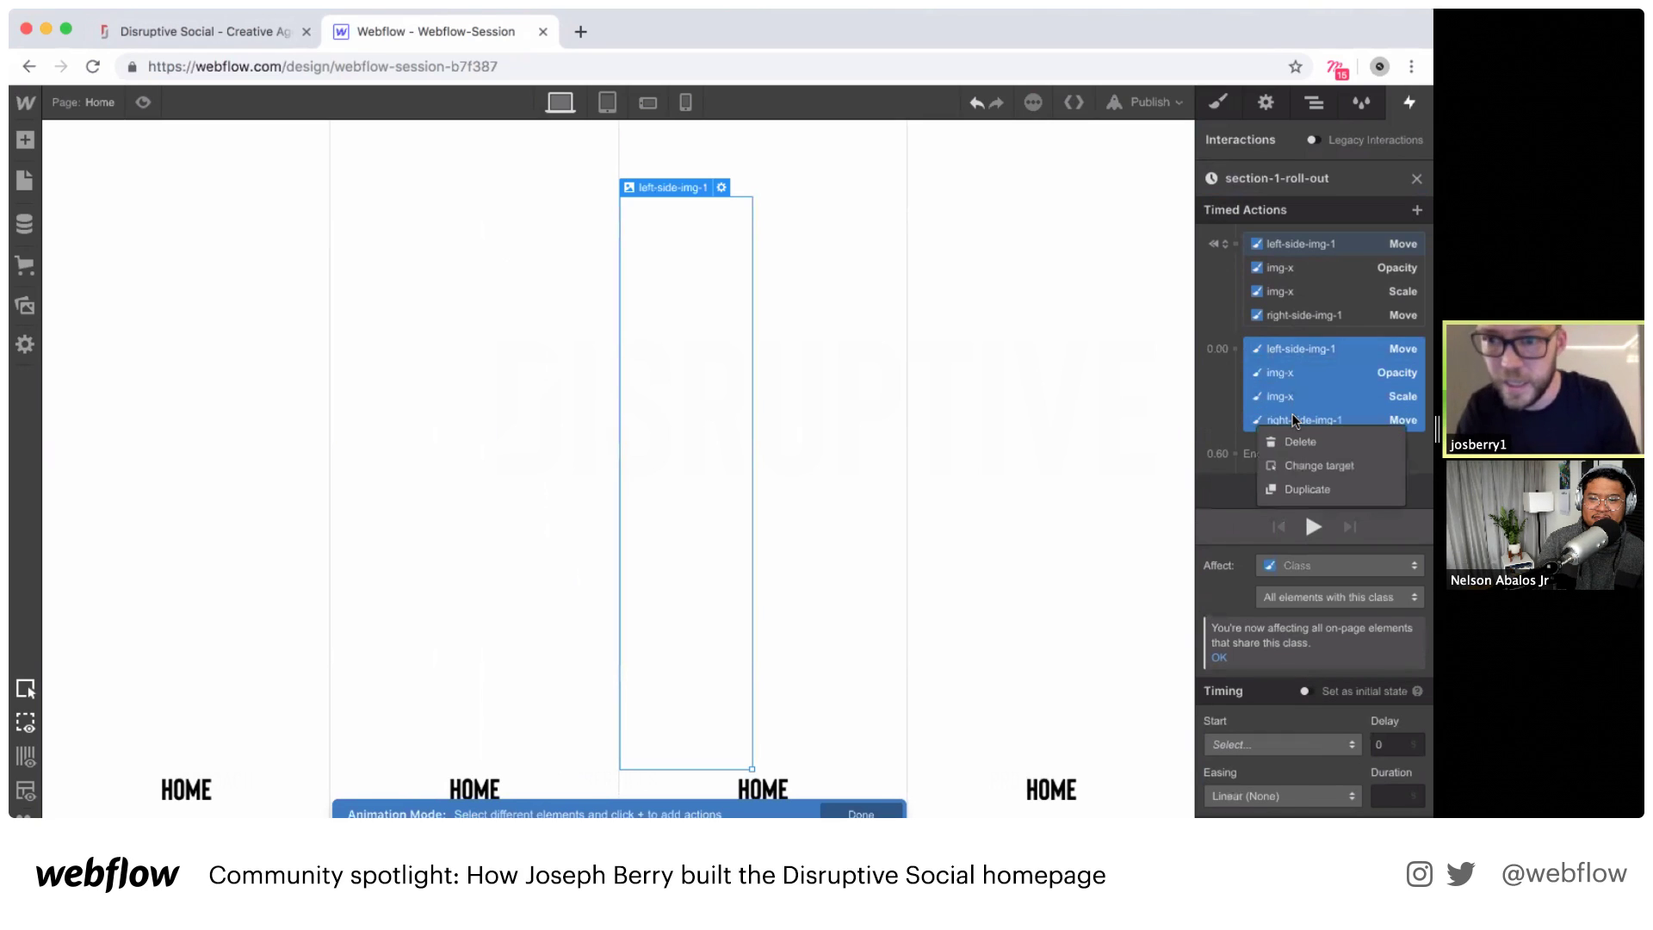
pyautogui.click(1296, 442)
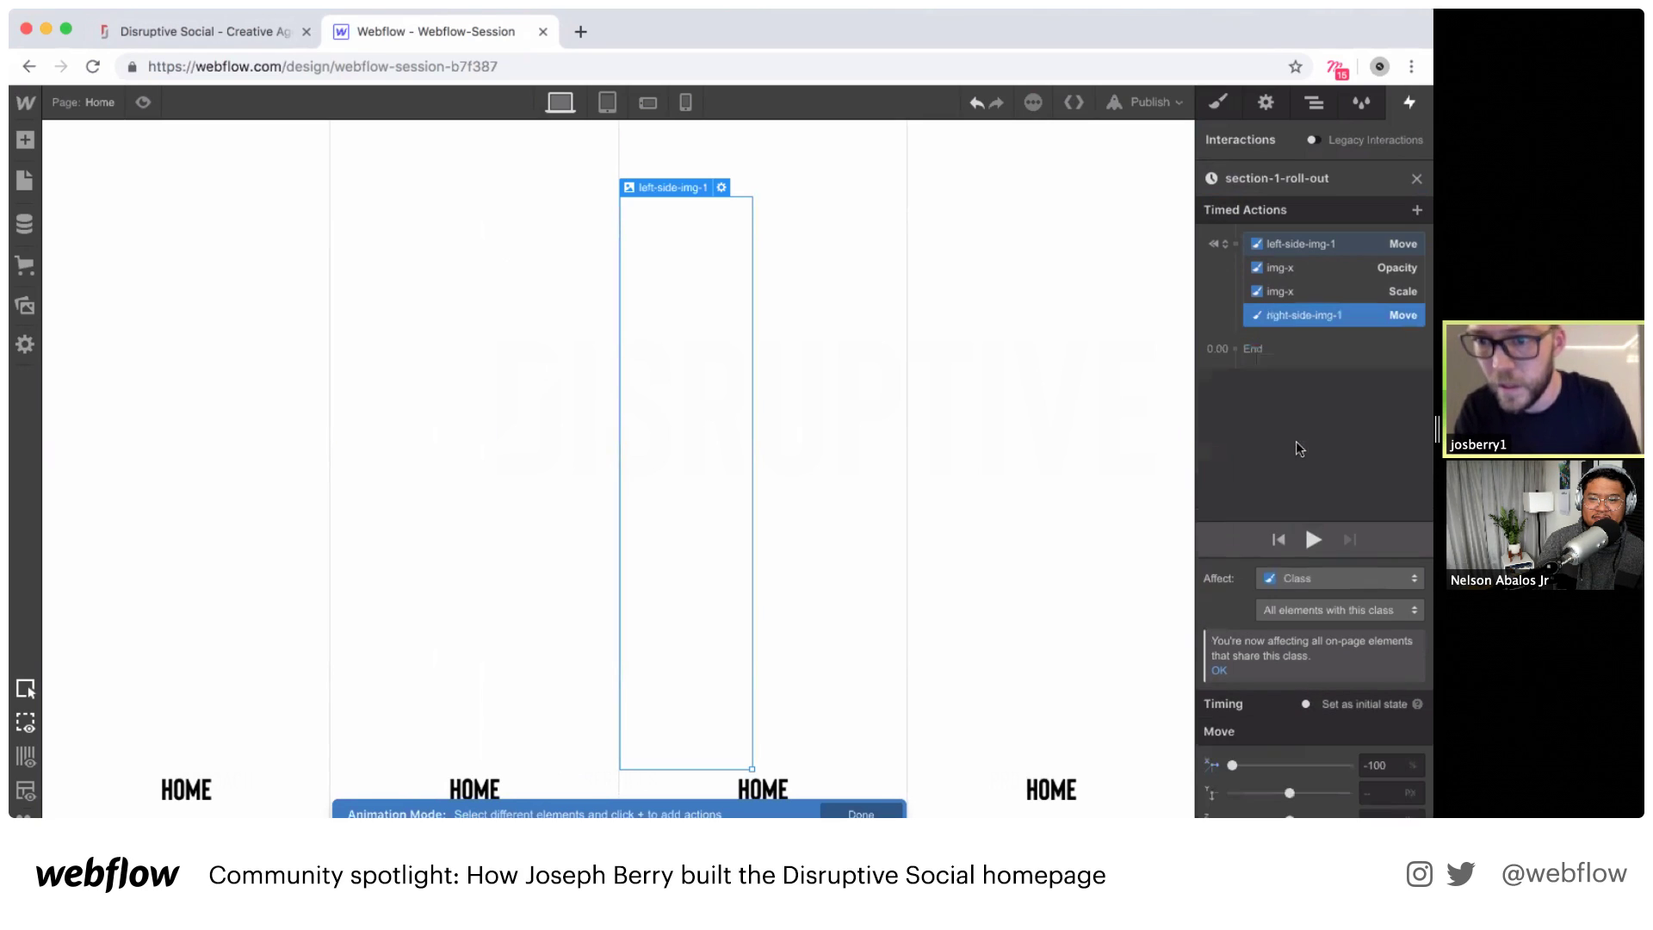
pyautogui.keyDown('shift'); pyautogui.click(1294, 244); pyautogui.keyUp('shift')
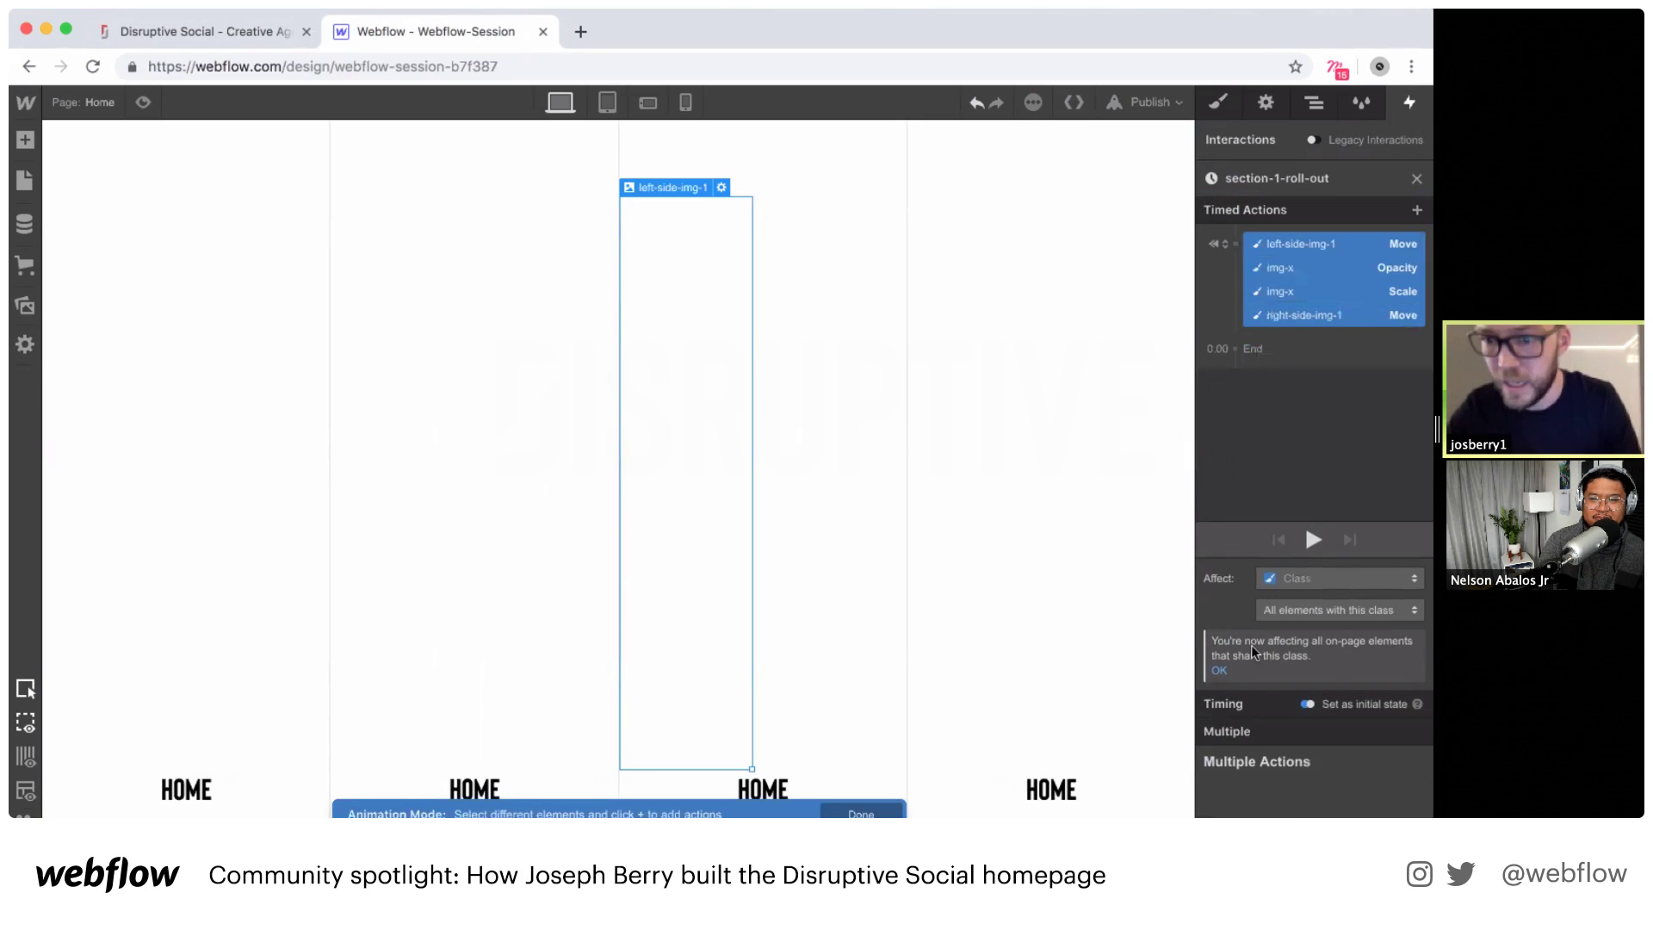
pyautogui.click(1307, 705)
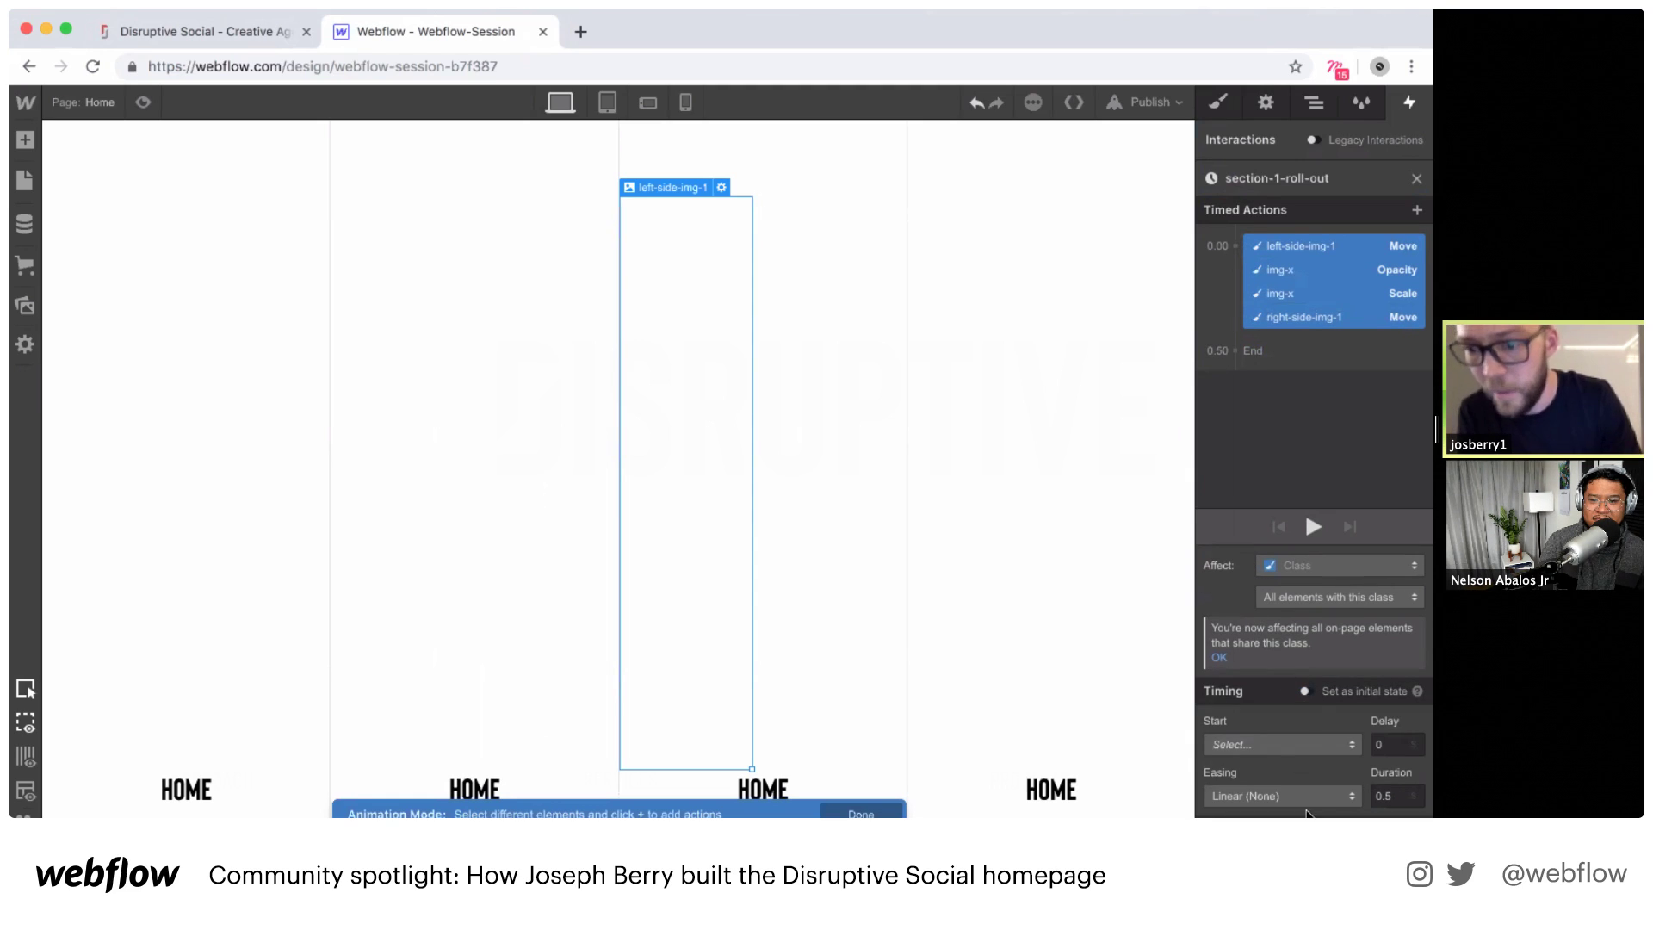
# Step: Set the four selected section-1-roll-out actions to In Out Circ easing with a duration of 0.6
pyautogui.click(1276, 787)
pyautogui.scroll(-5, 1307, 374)
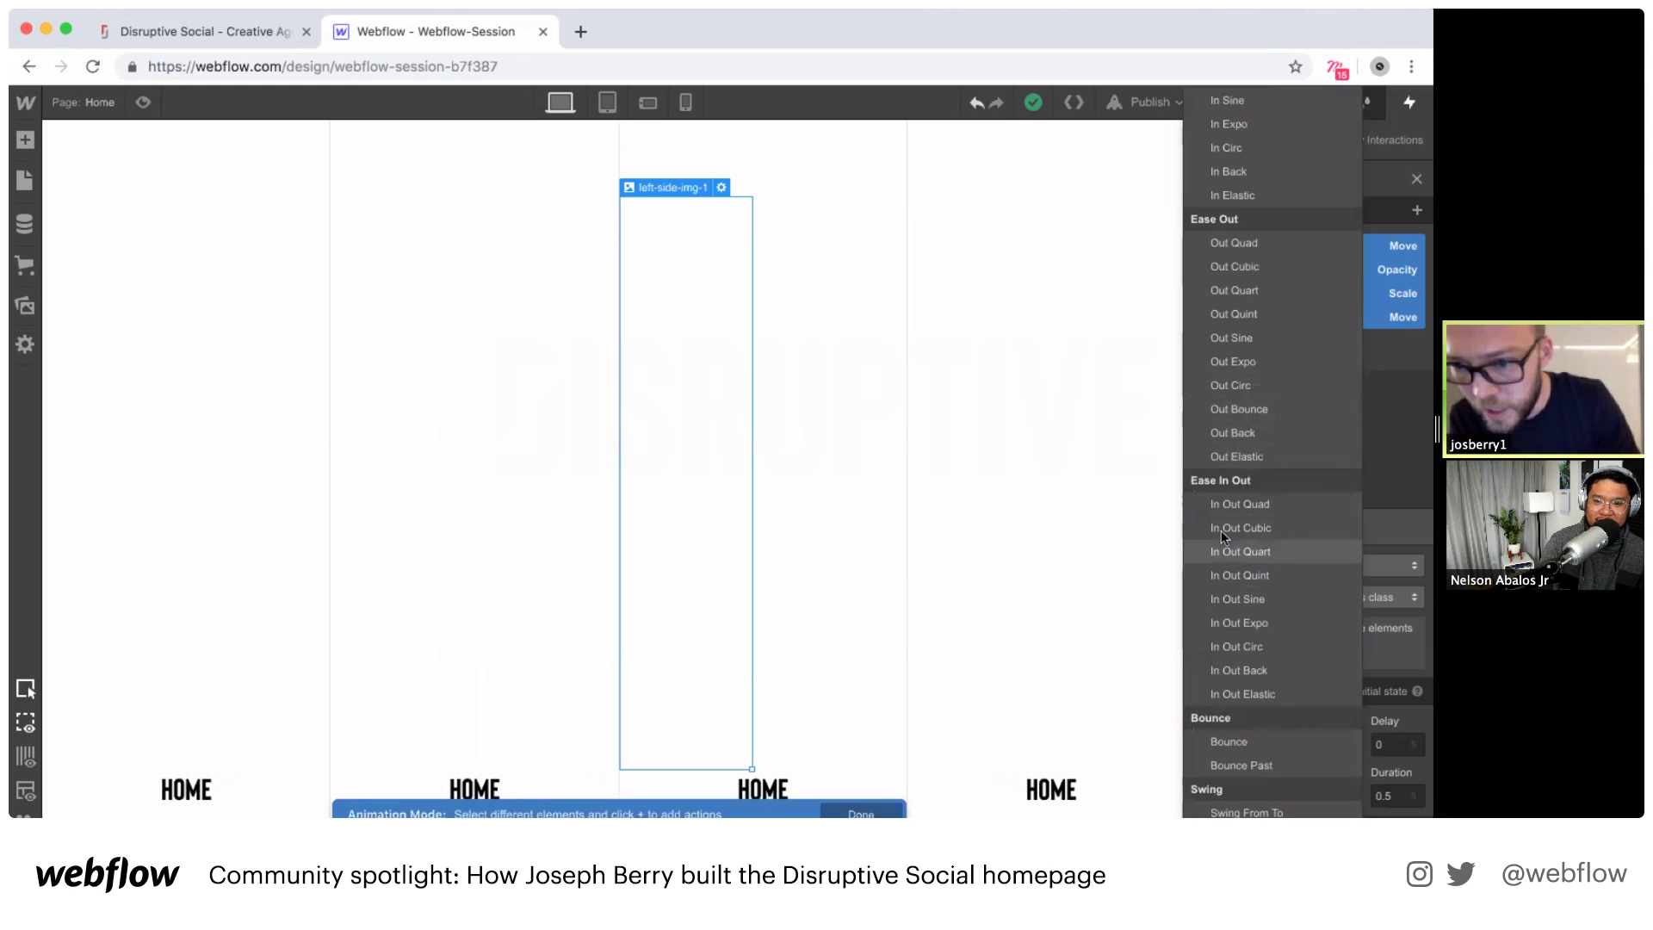
pyautogui.click(1232, 646)
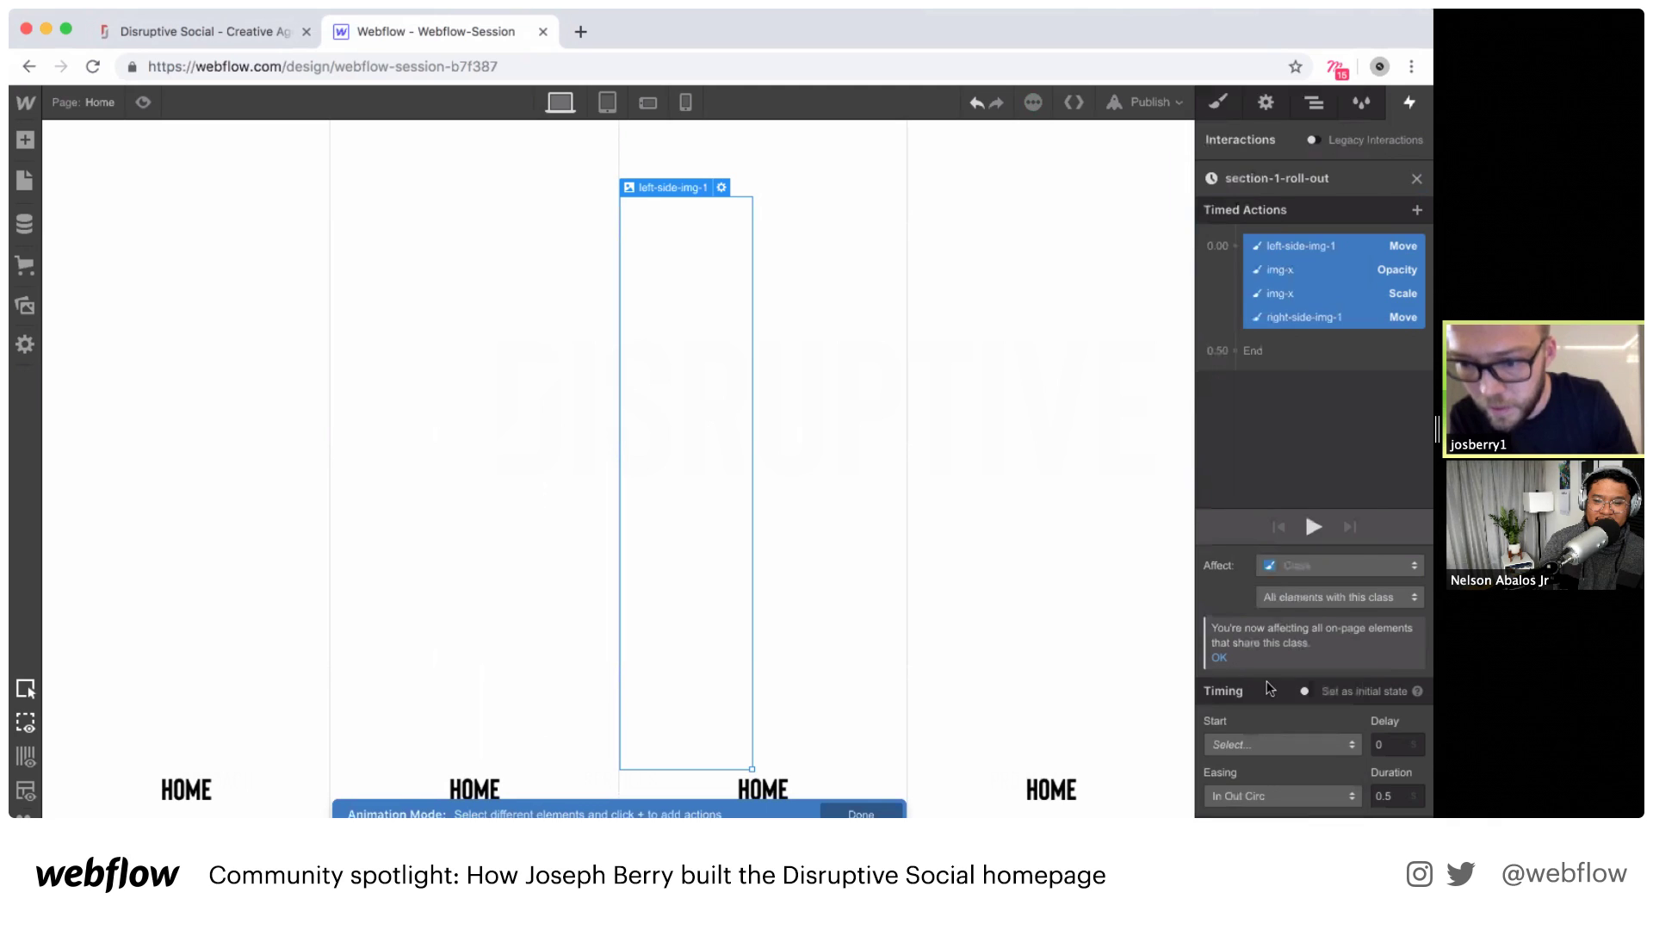
pyautogui.click(1394, 796)
pyautogui.write('6')
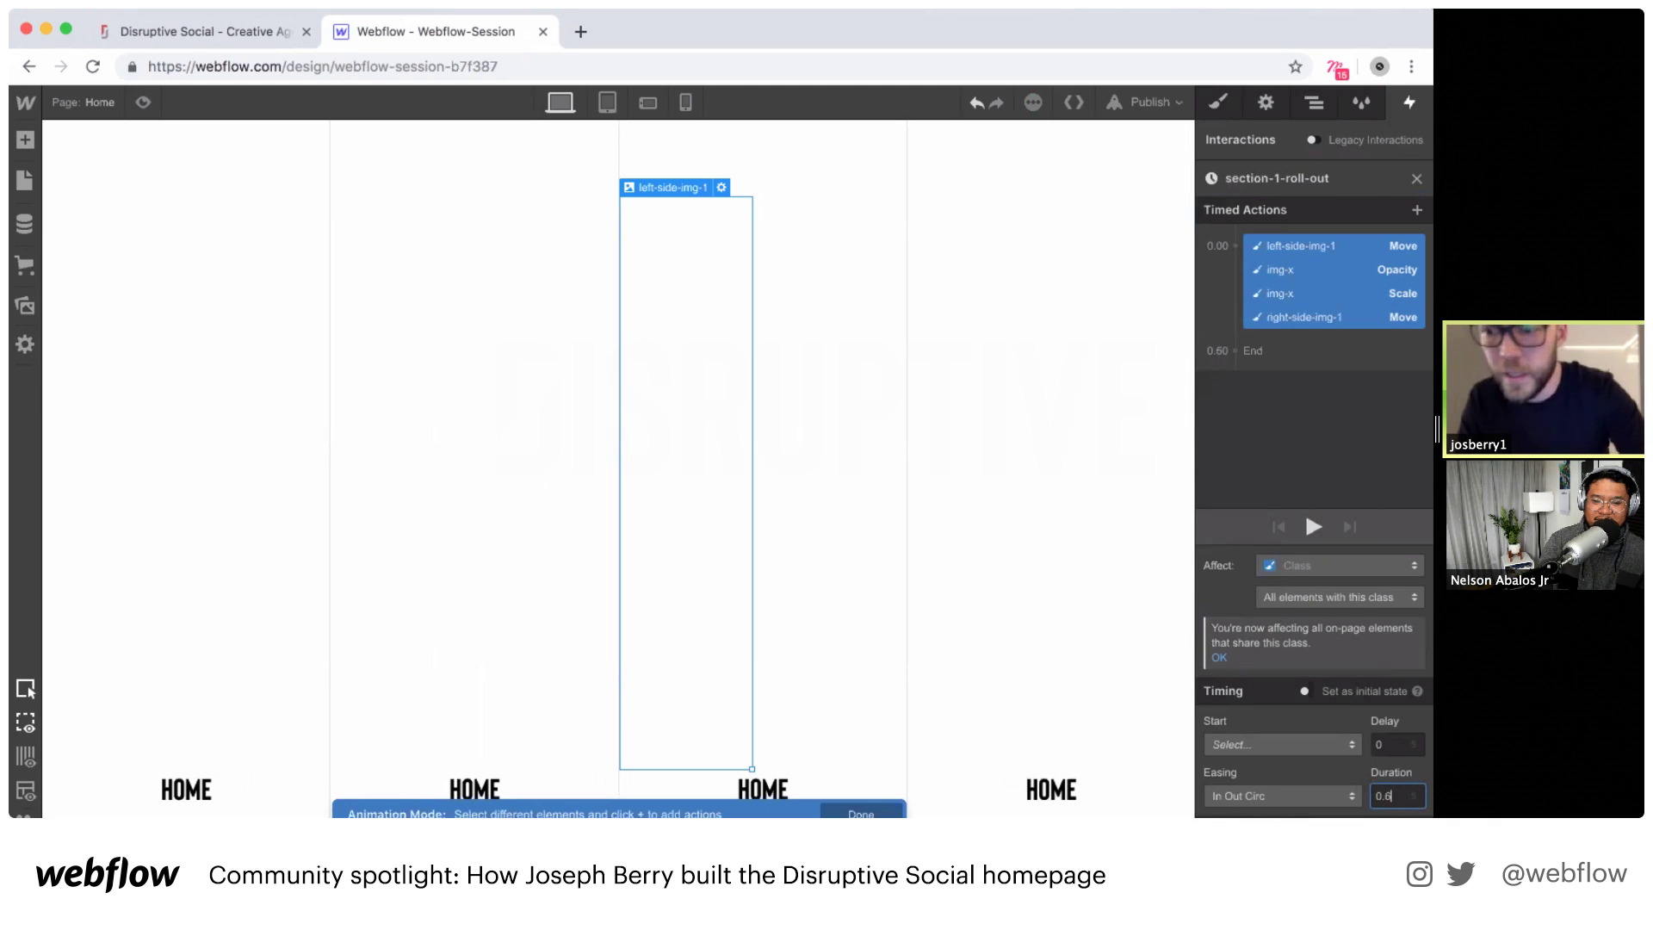
# Step: Change the img-x Opacity action in section-1-roll-out to Ease easing with a duration of 0.5
pyautogui.click(1315, 270)
pyautogui.click(1307, 785)
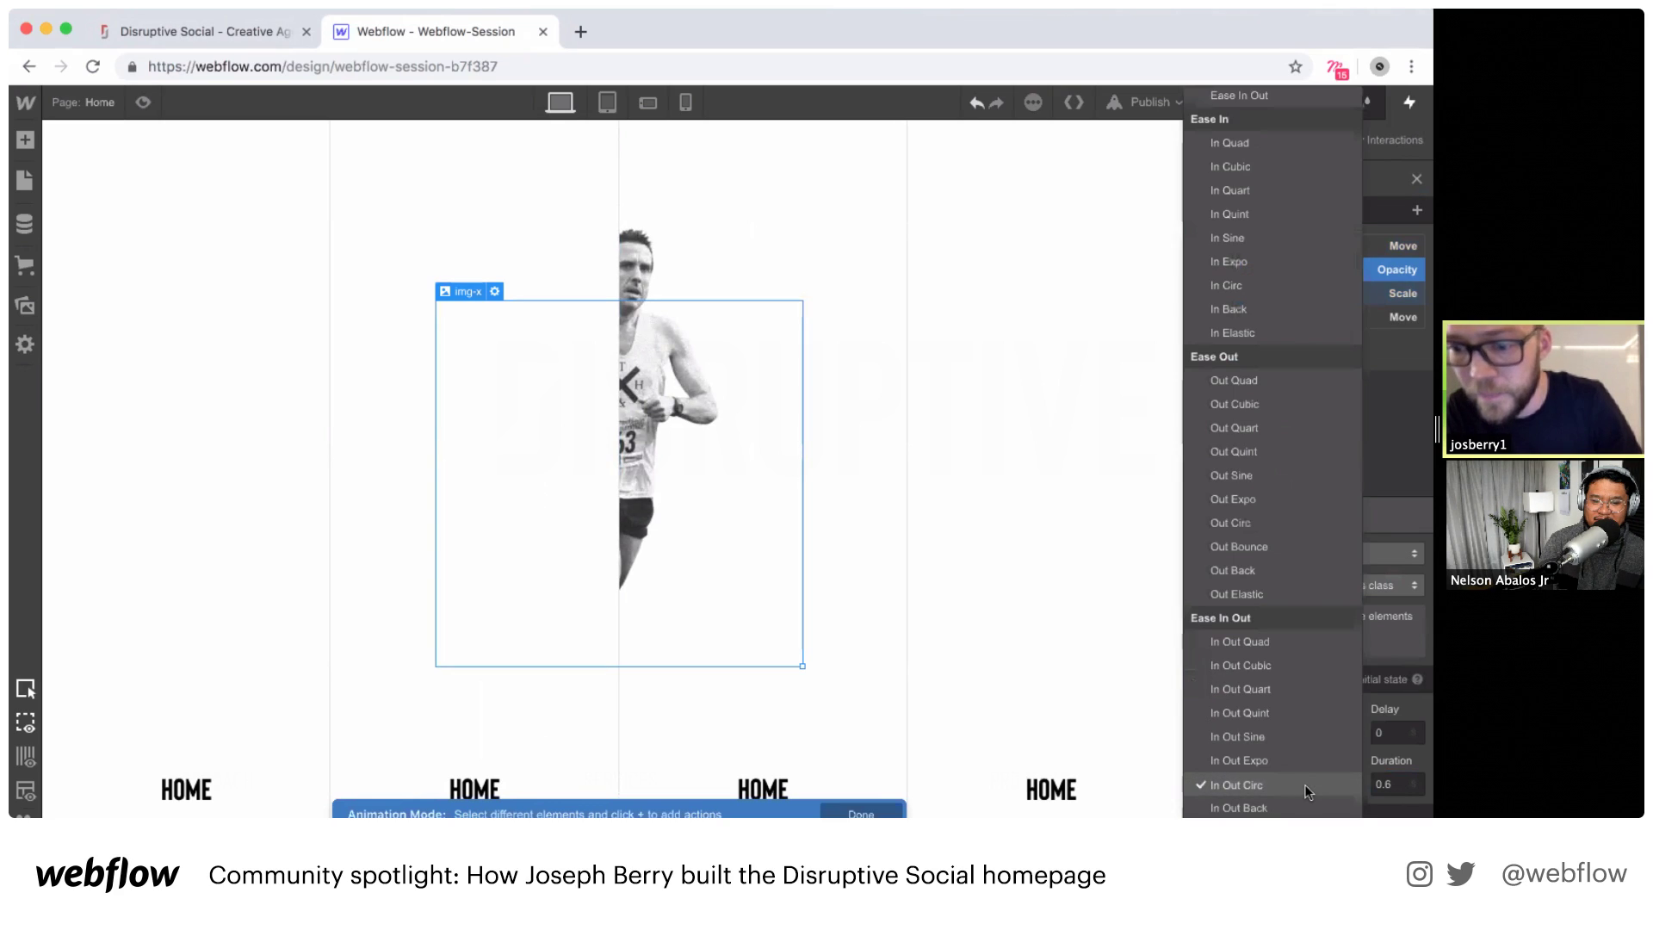
pyautogui.scroll(3, 1265, 267)
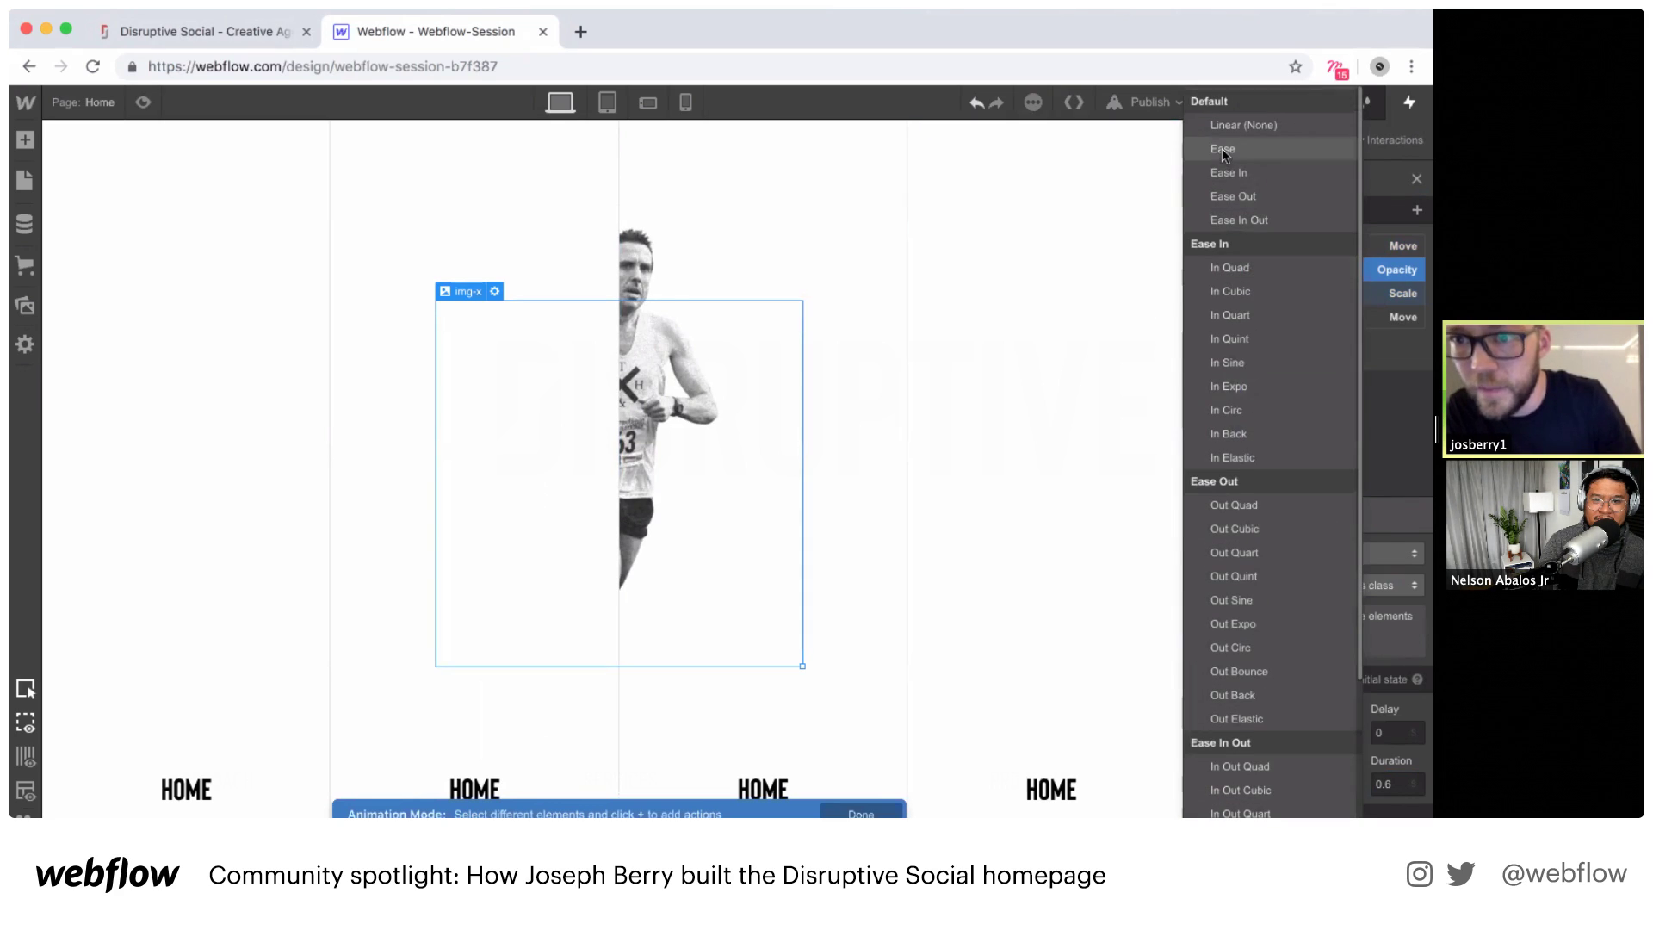
pyautogui.click(1232, 151)
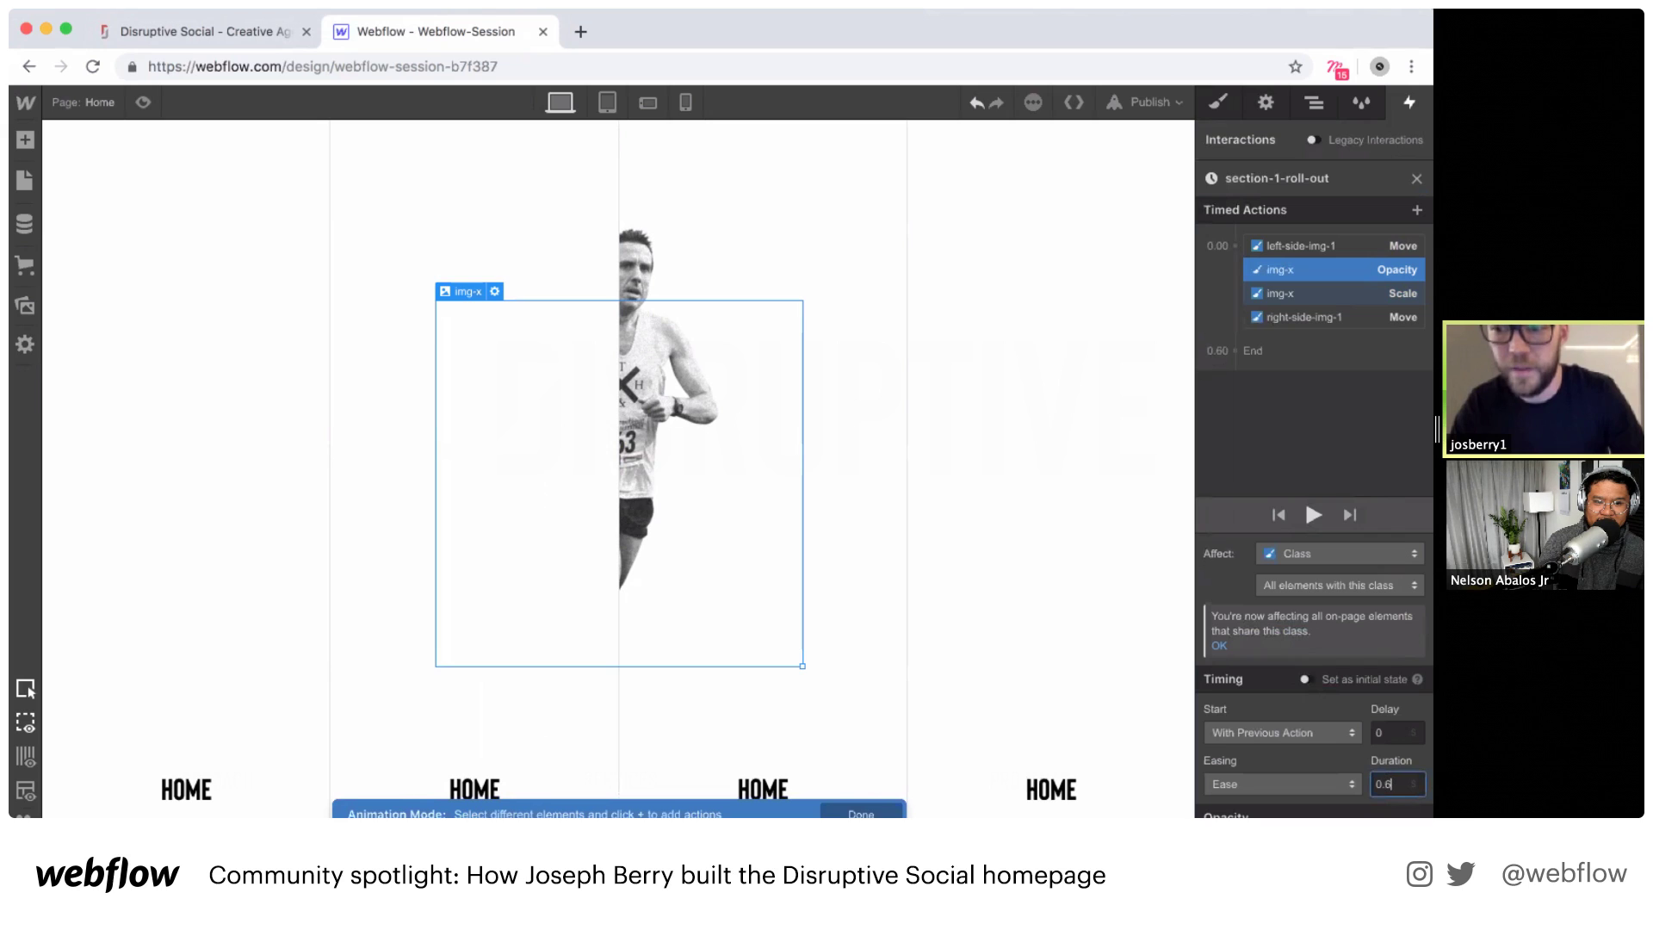
pyautogui.press('Return')
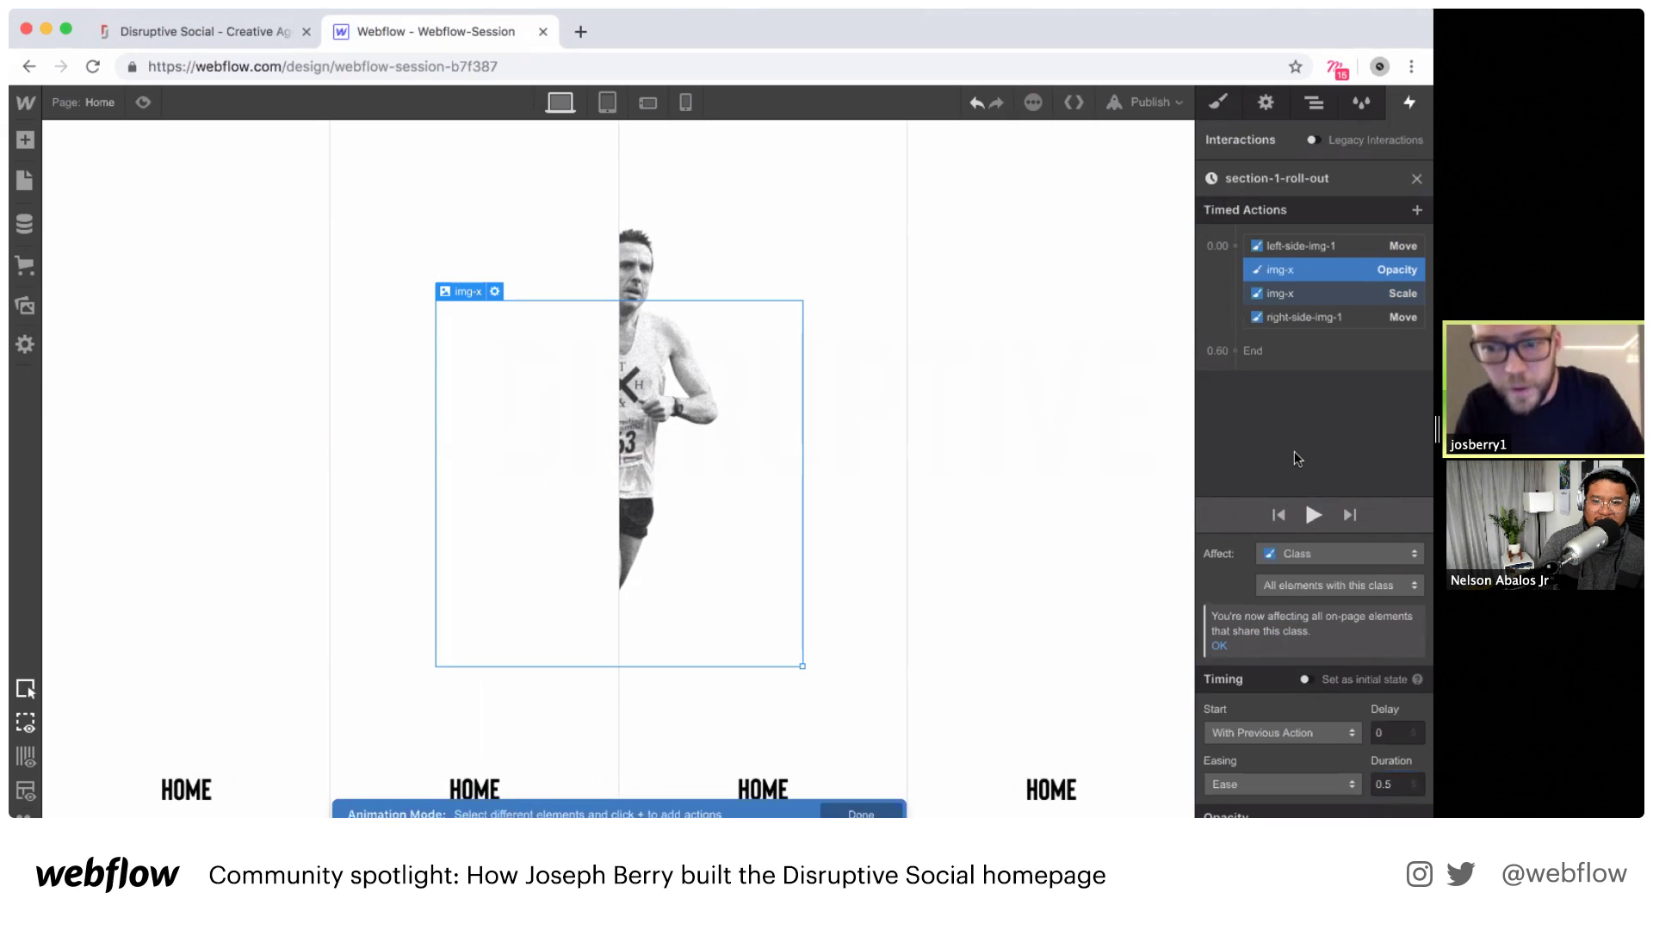
# Step: Preview the homepage with its hover animation, exit the preview and close the section-1-roll-out timeline
pyautogui.click(142, 100)
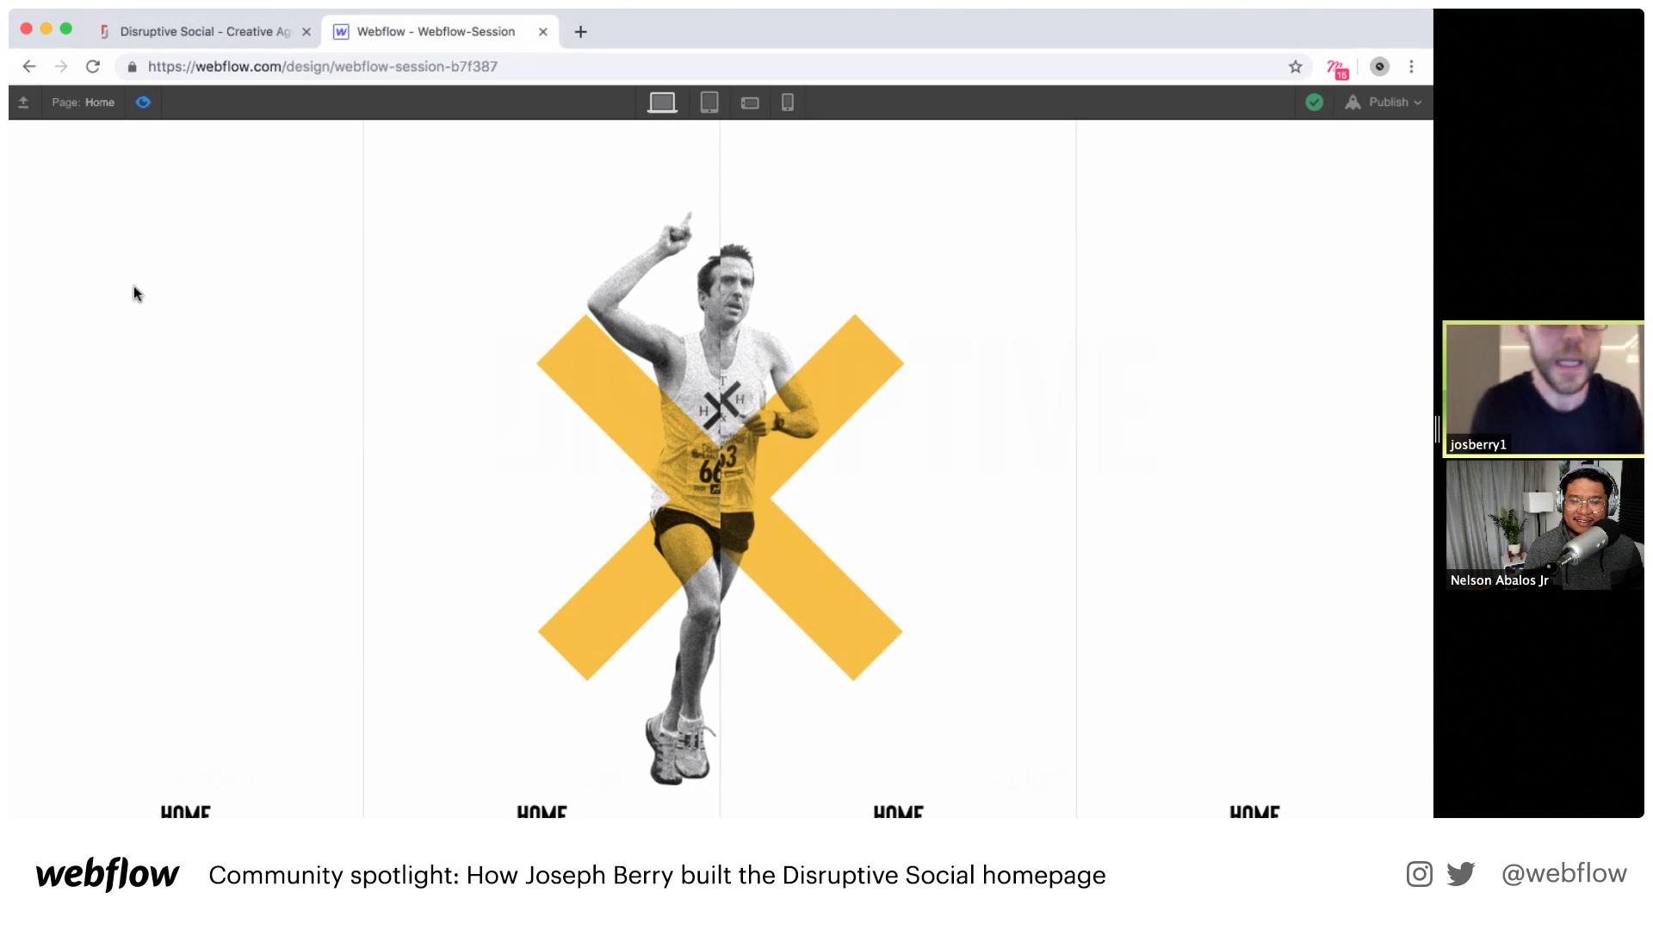
pyautogui.click(143, 101)
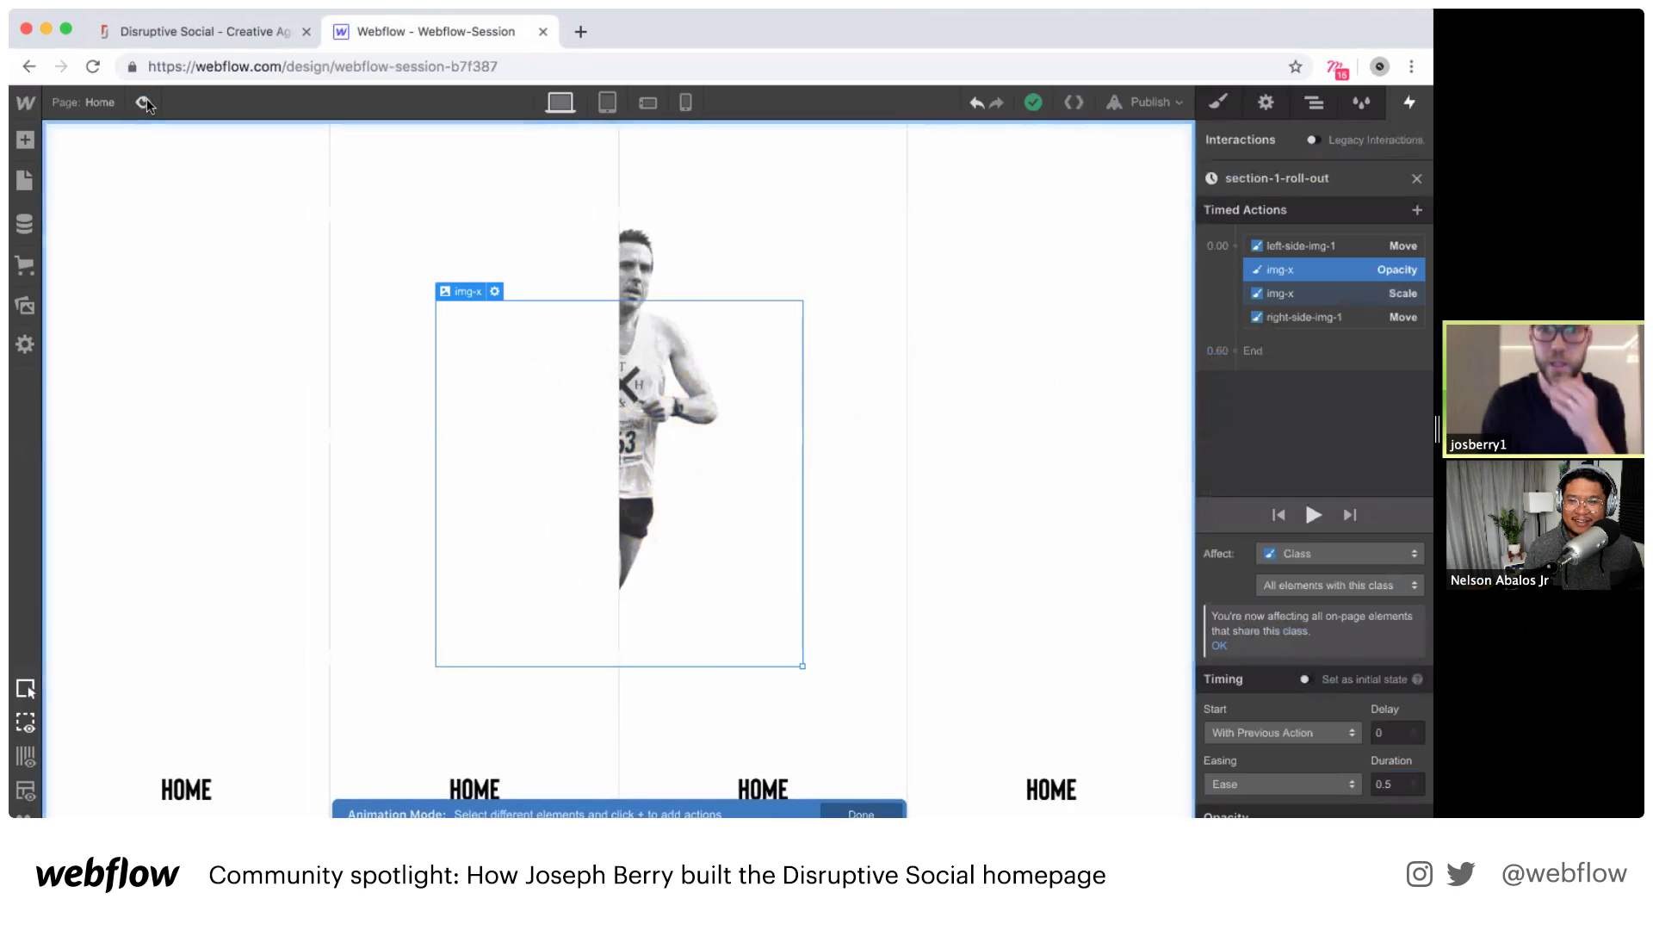
pyautogui.click(1416, 179)
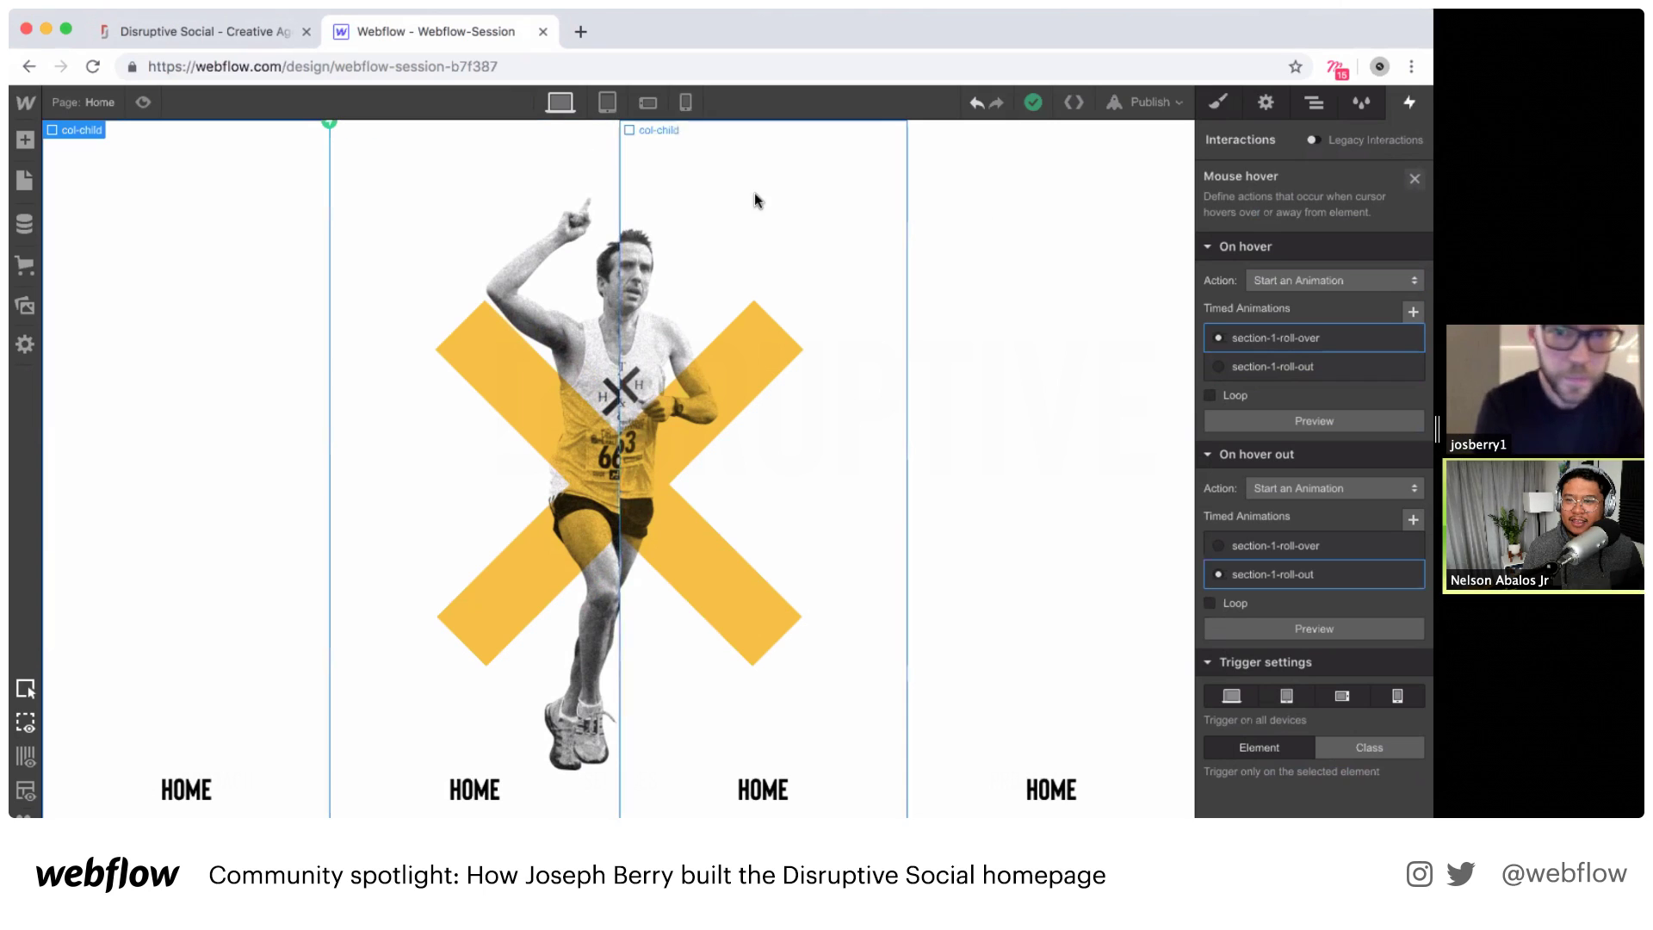
# Step: Check the live Disruptive Social site and insert the 2-left.png asset into the second column, before left-side-img-1
pyautogui.click(1315, 104)
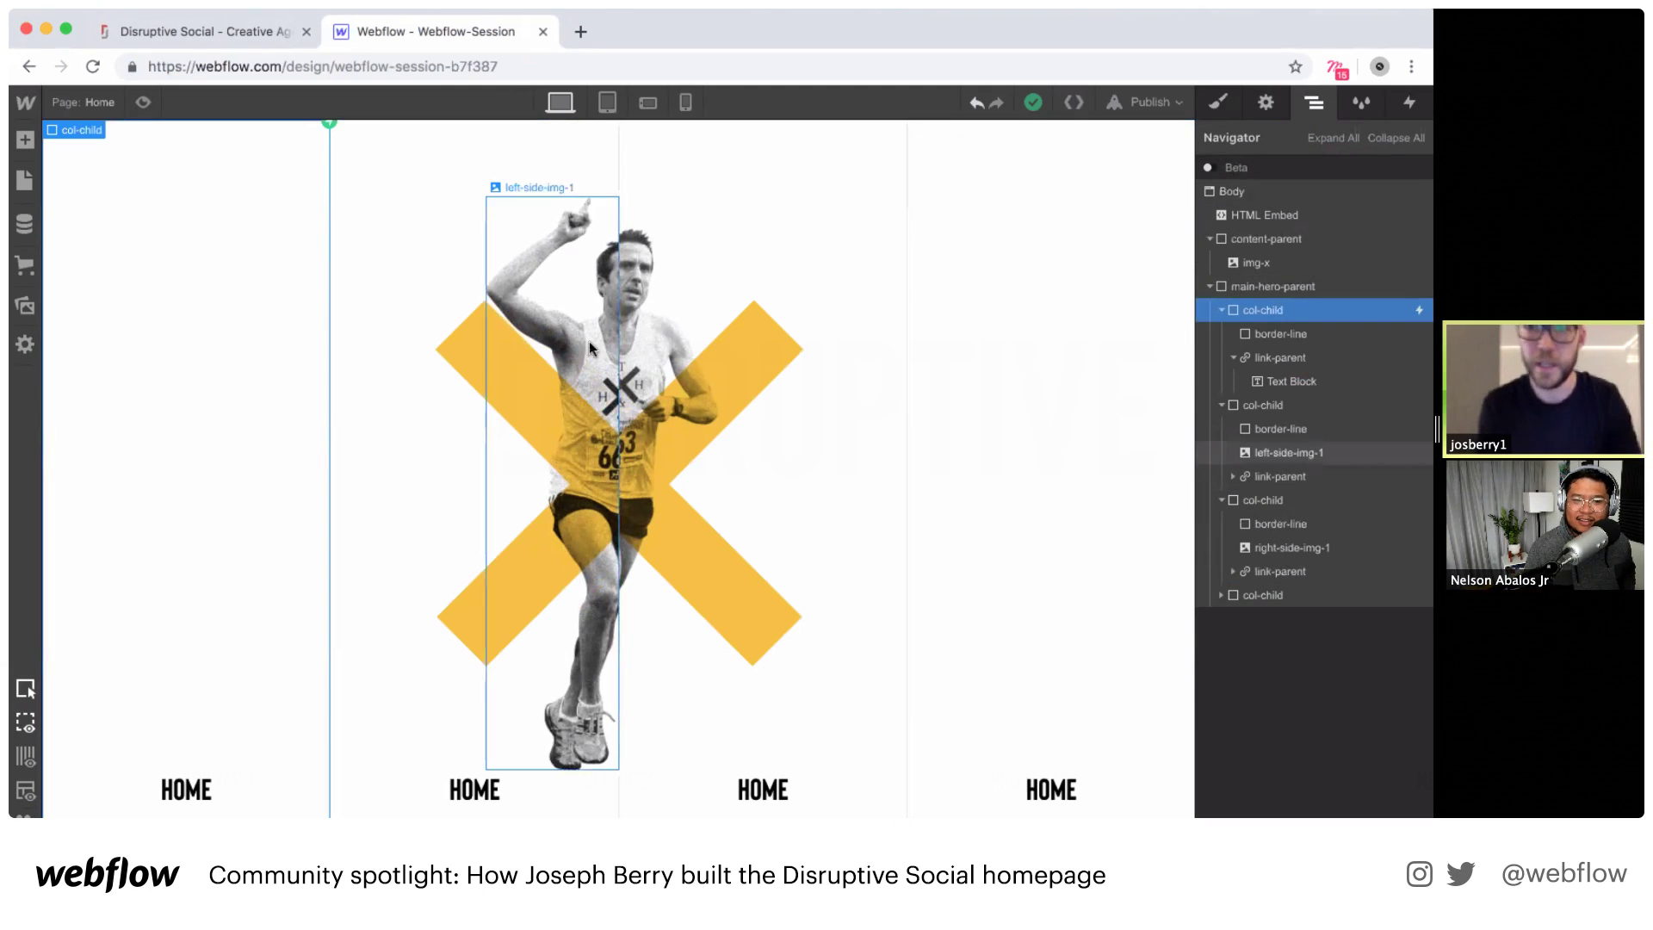
pyautogui.click(25, 306)
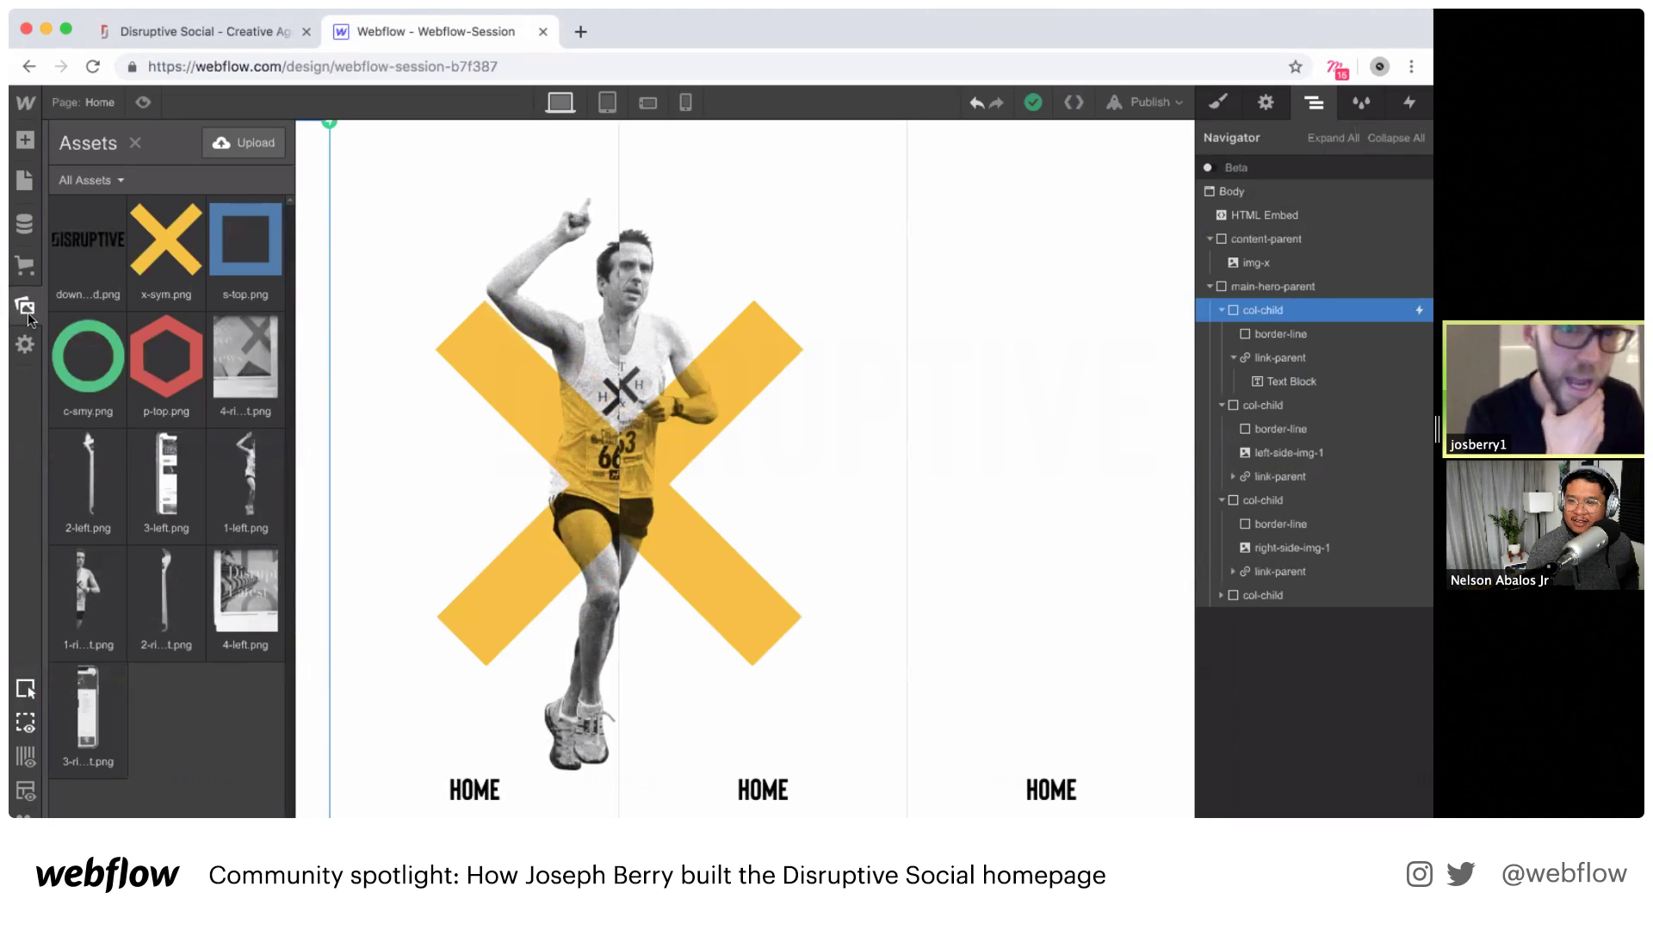
pyautogui.click(205, 35)
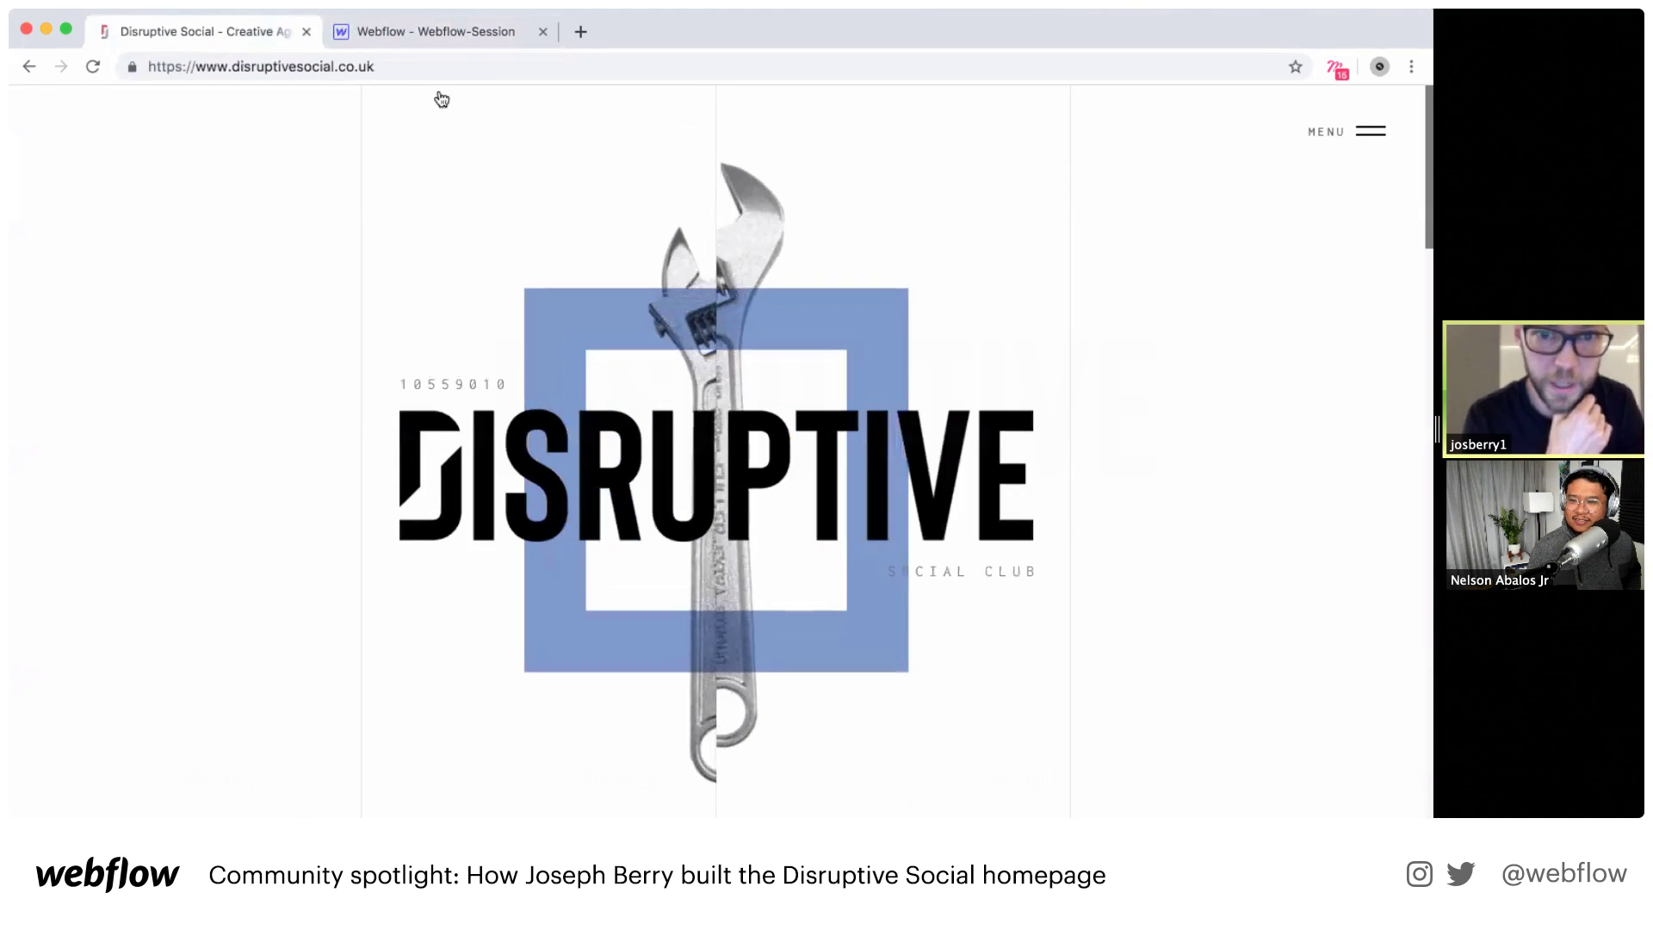
pyautogui.click(442, 31)
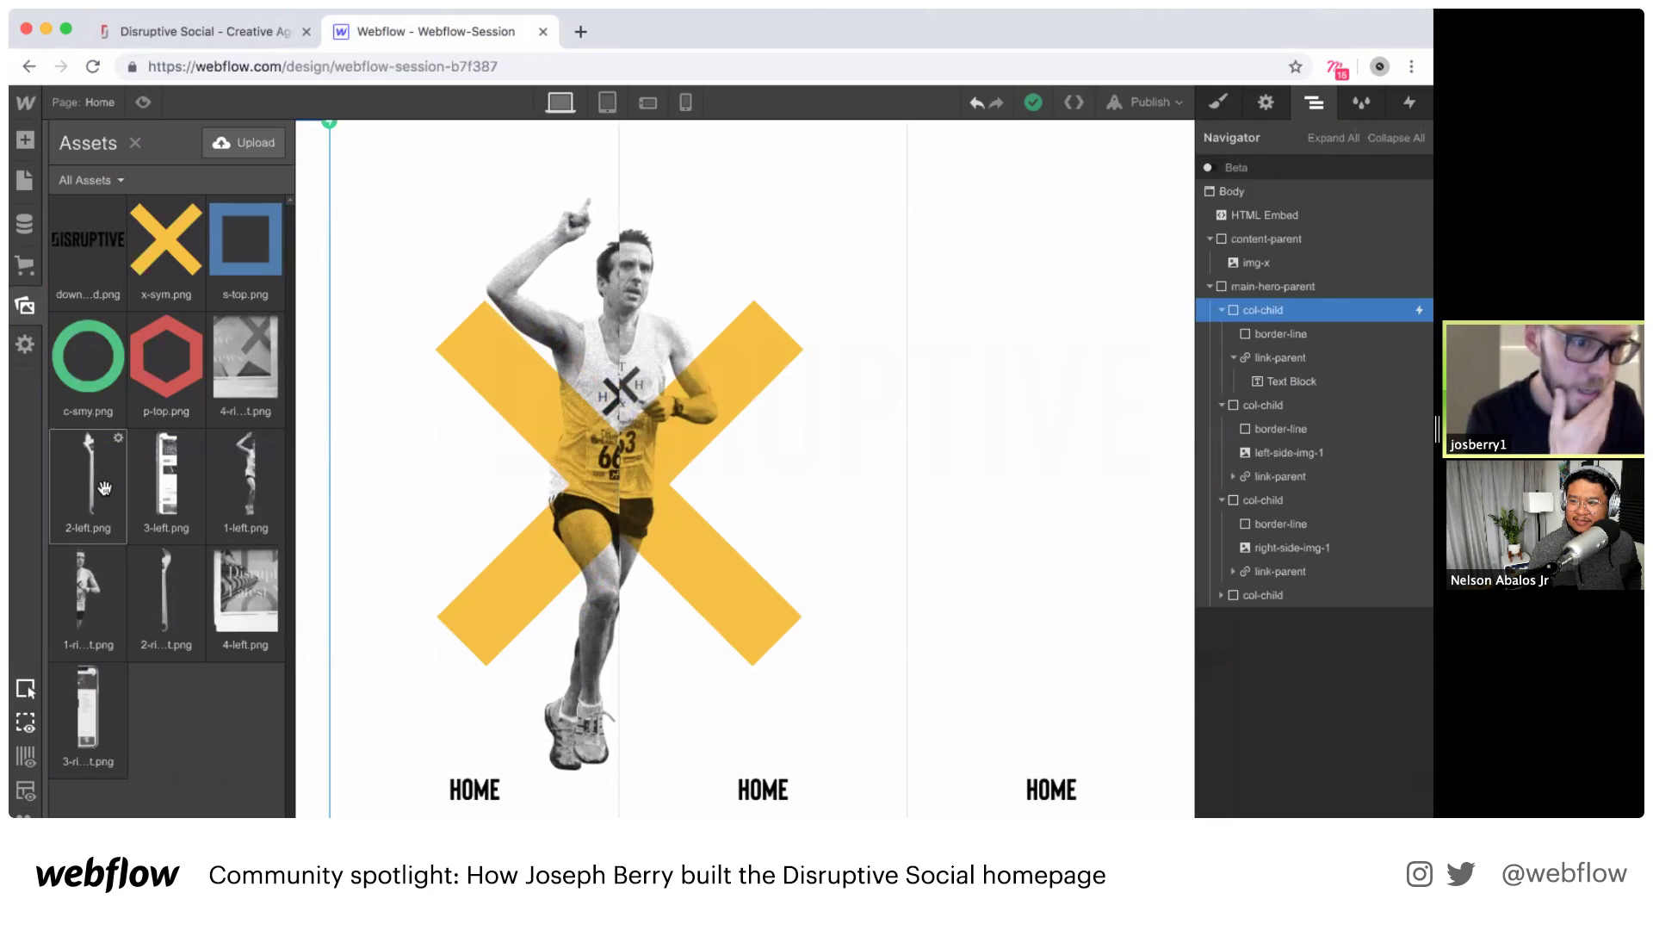
pyautogui.moveTo(104, 488); pyautogui.dragTo(365, 303)
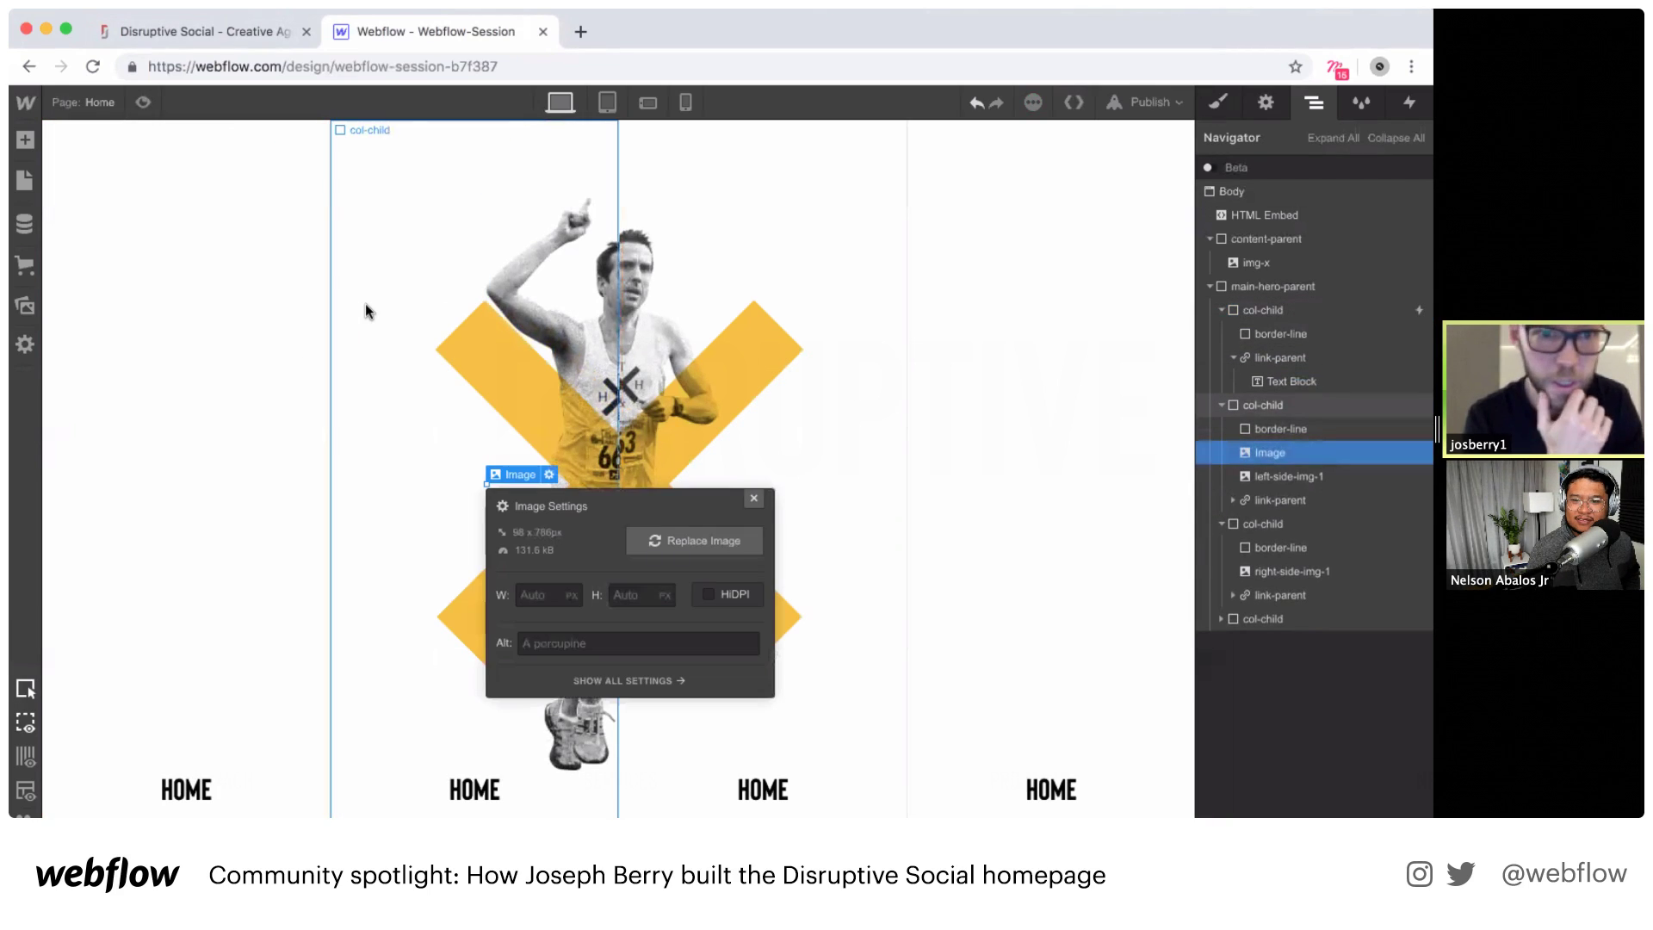
# Step: Set the new wrench image's width to 70 px, leaving HiDPI off
pyautogui.click(708, 594)
pyautogui.doubleClick(539, 595)
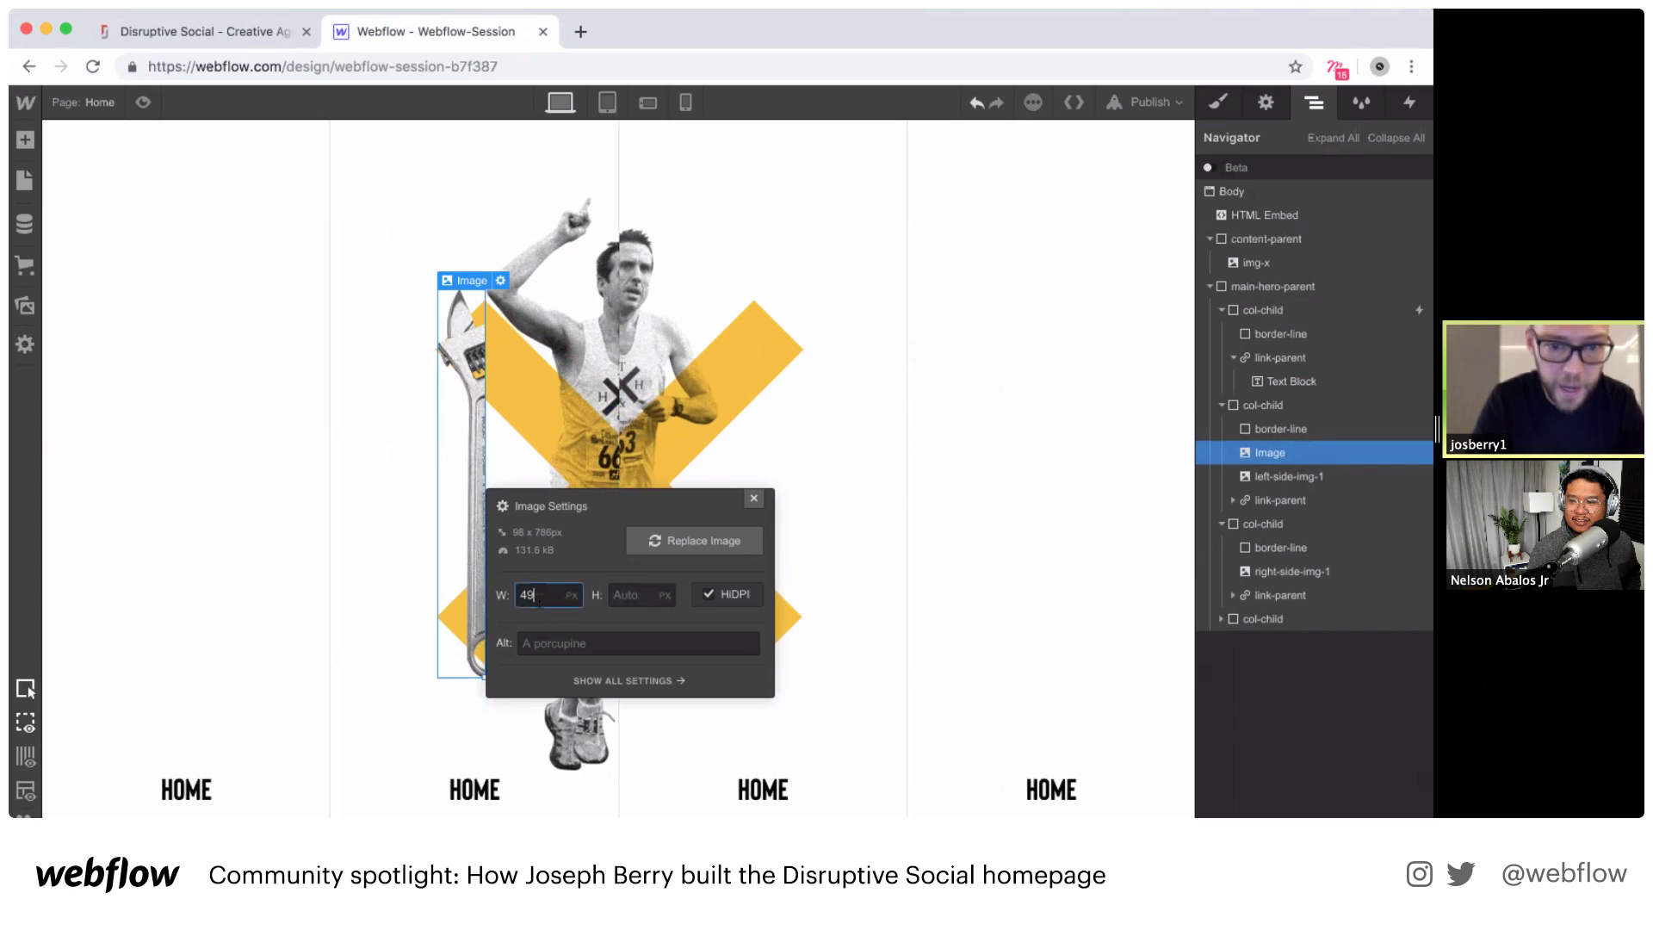
pyautogui.write('59')
pyautogui.hotkey('shift', 'Up')
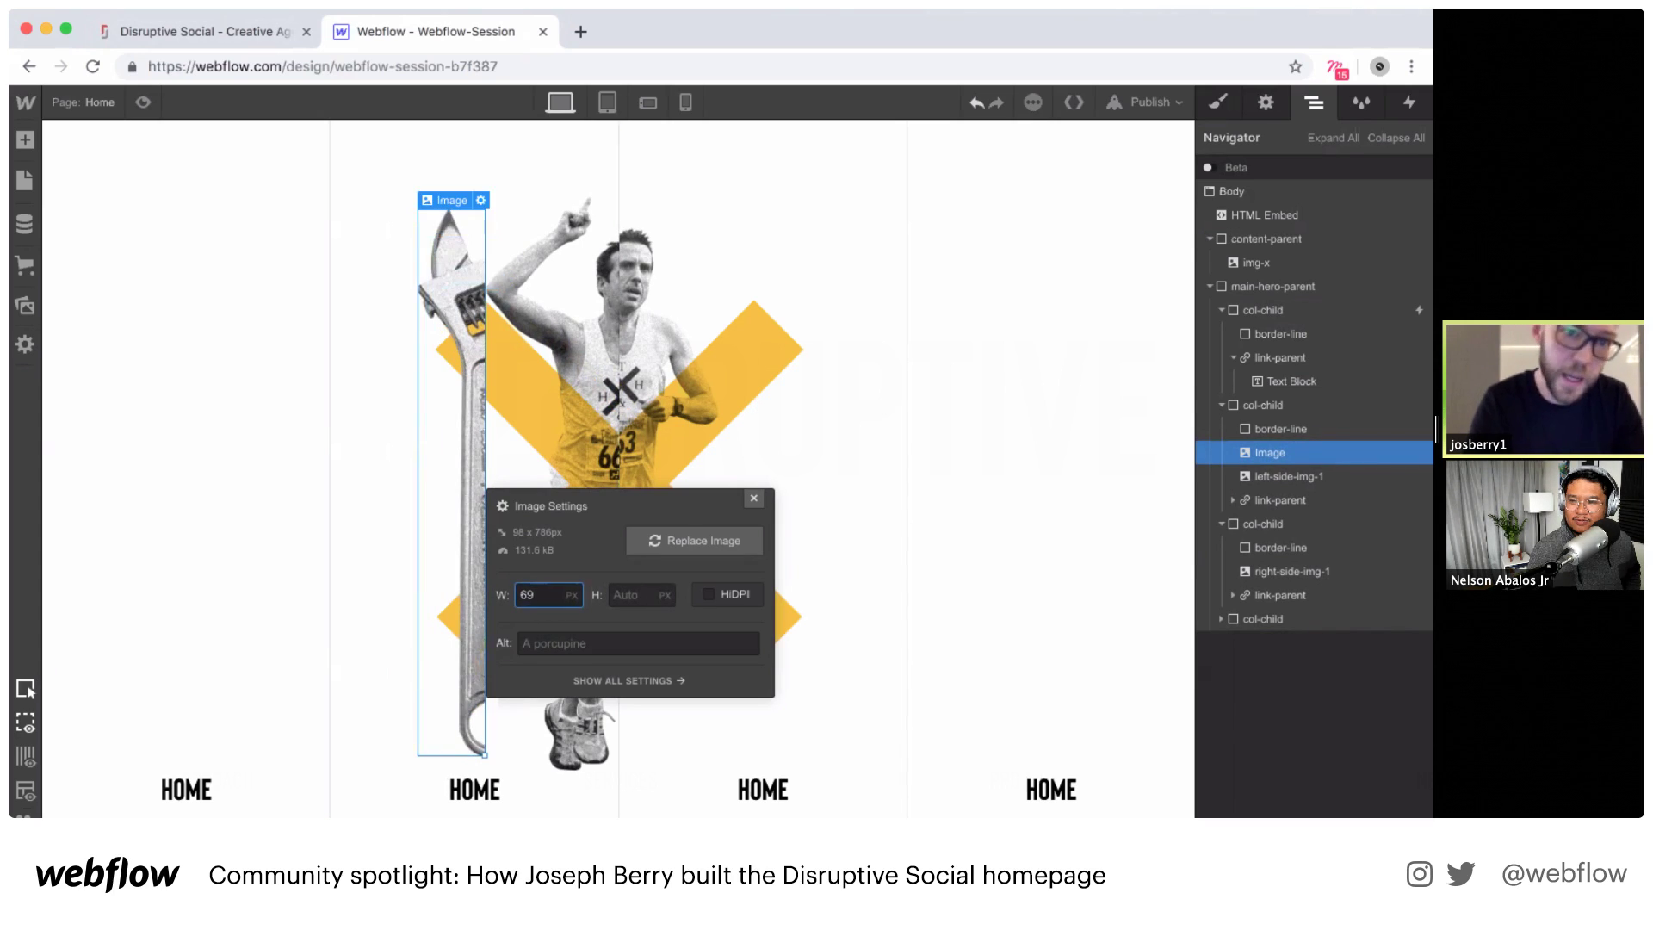
pyautogui.press('Up')
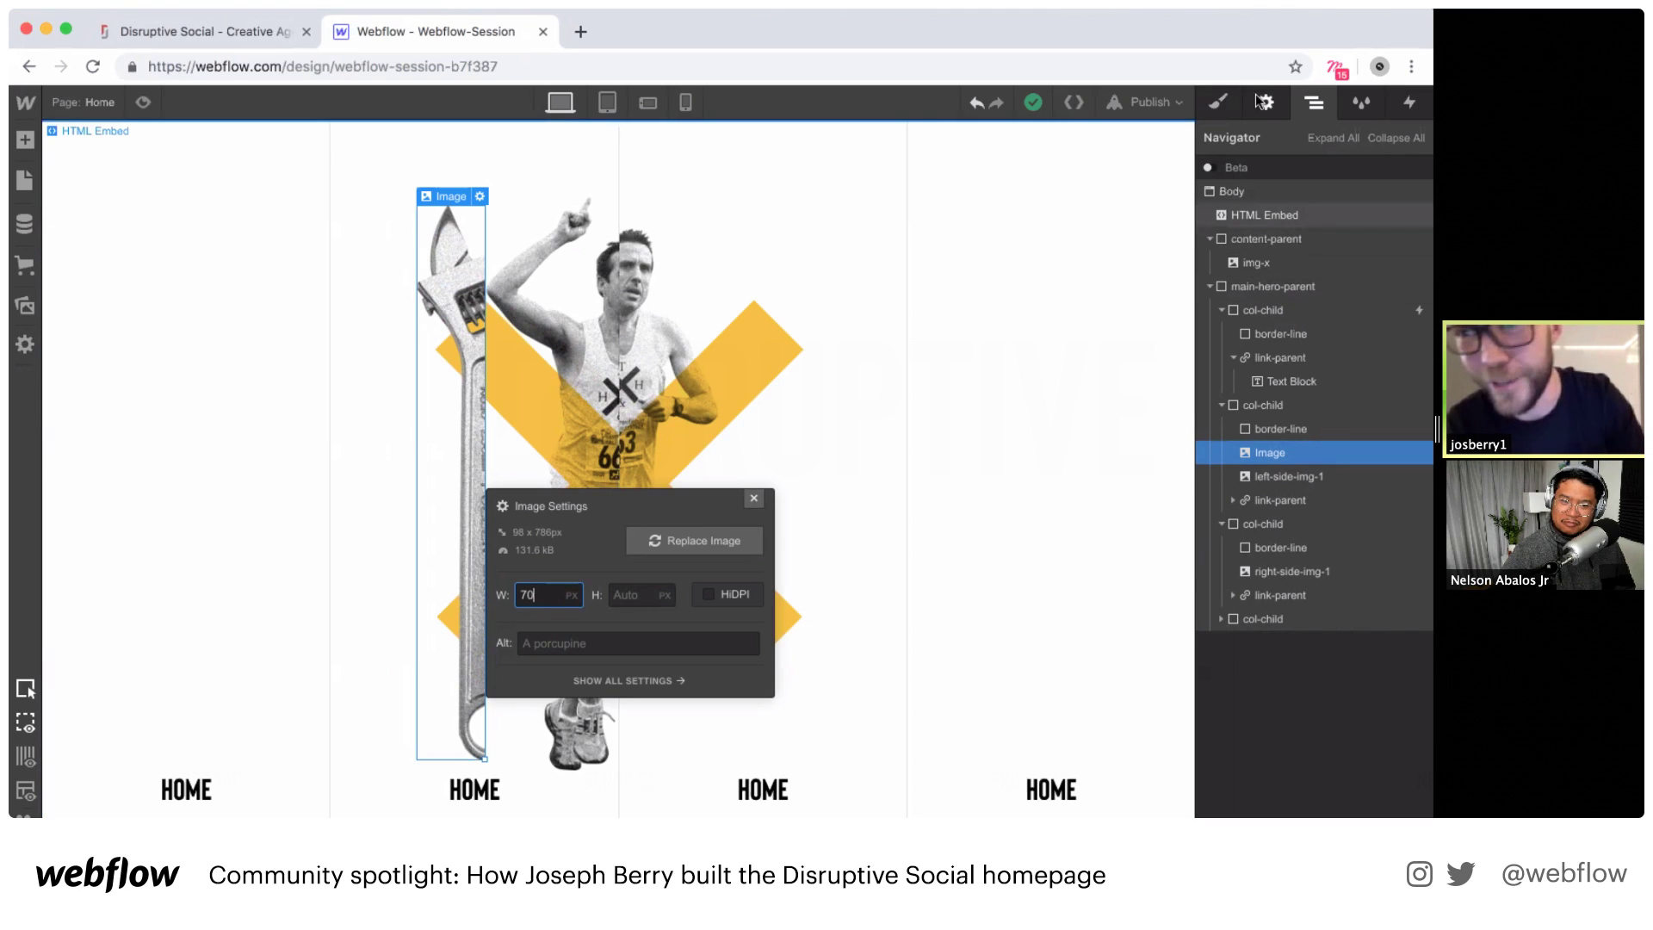
pyautogui.click(1219, 103)
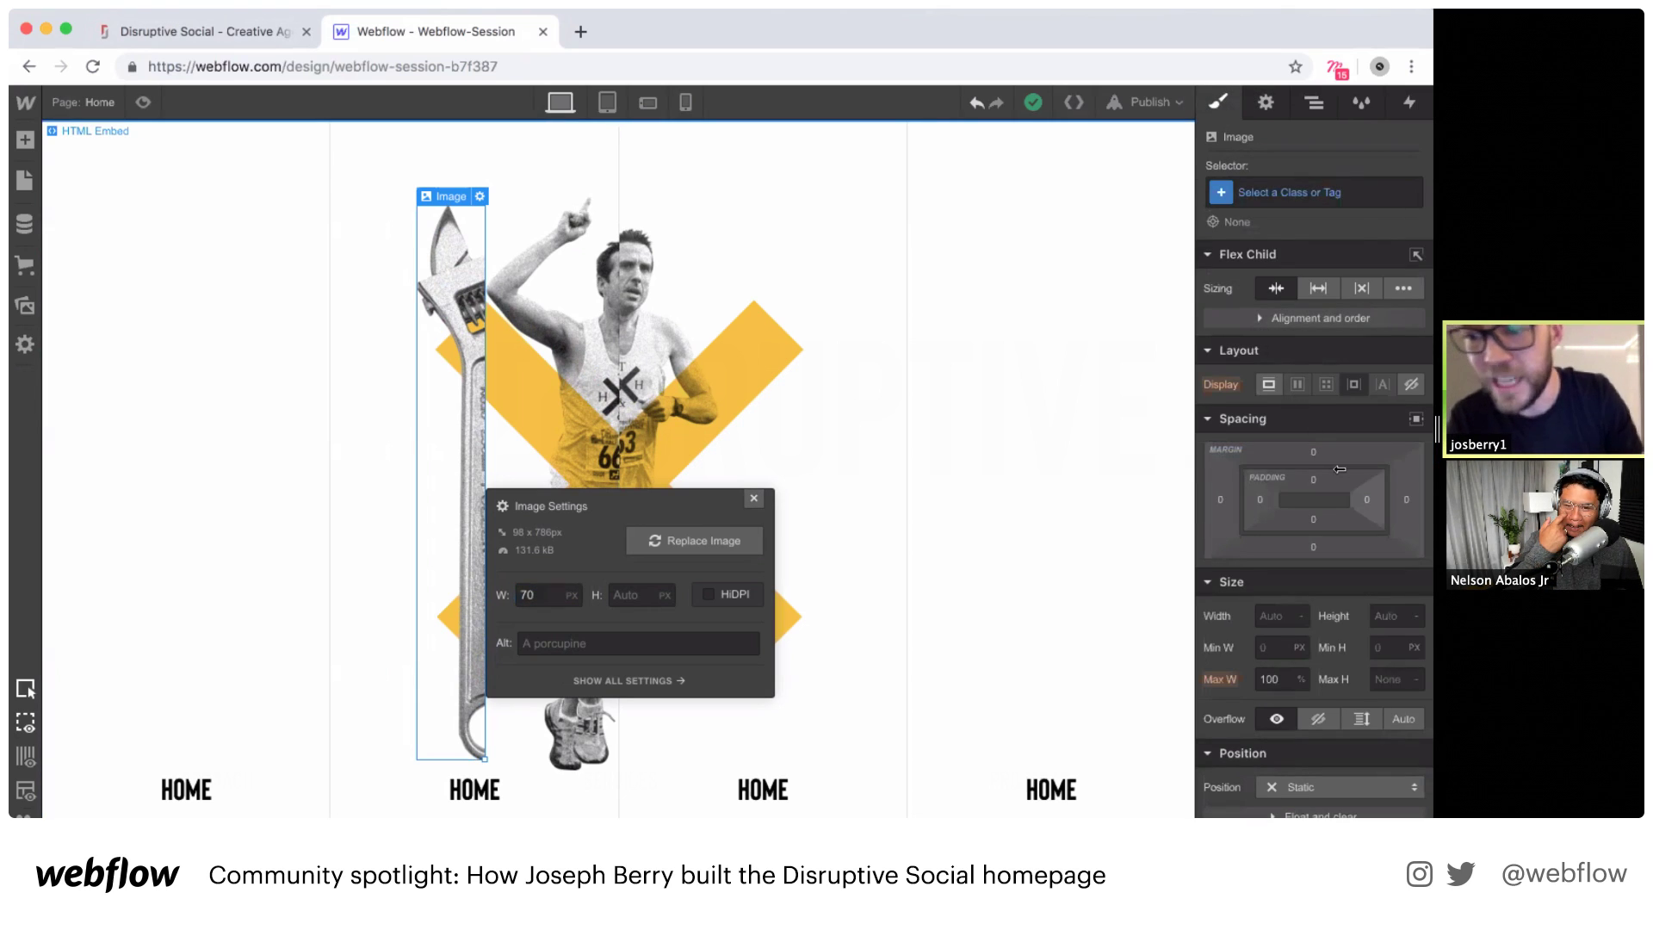
pyautogui.scroll(-3, 1340, 469)
pyautogui.scroll(-1, 1340, 468)
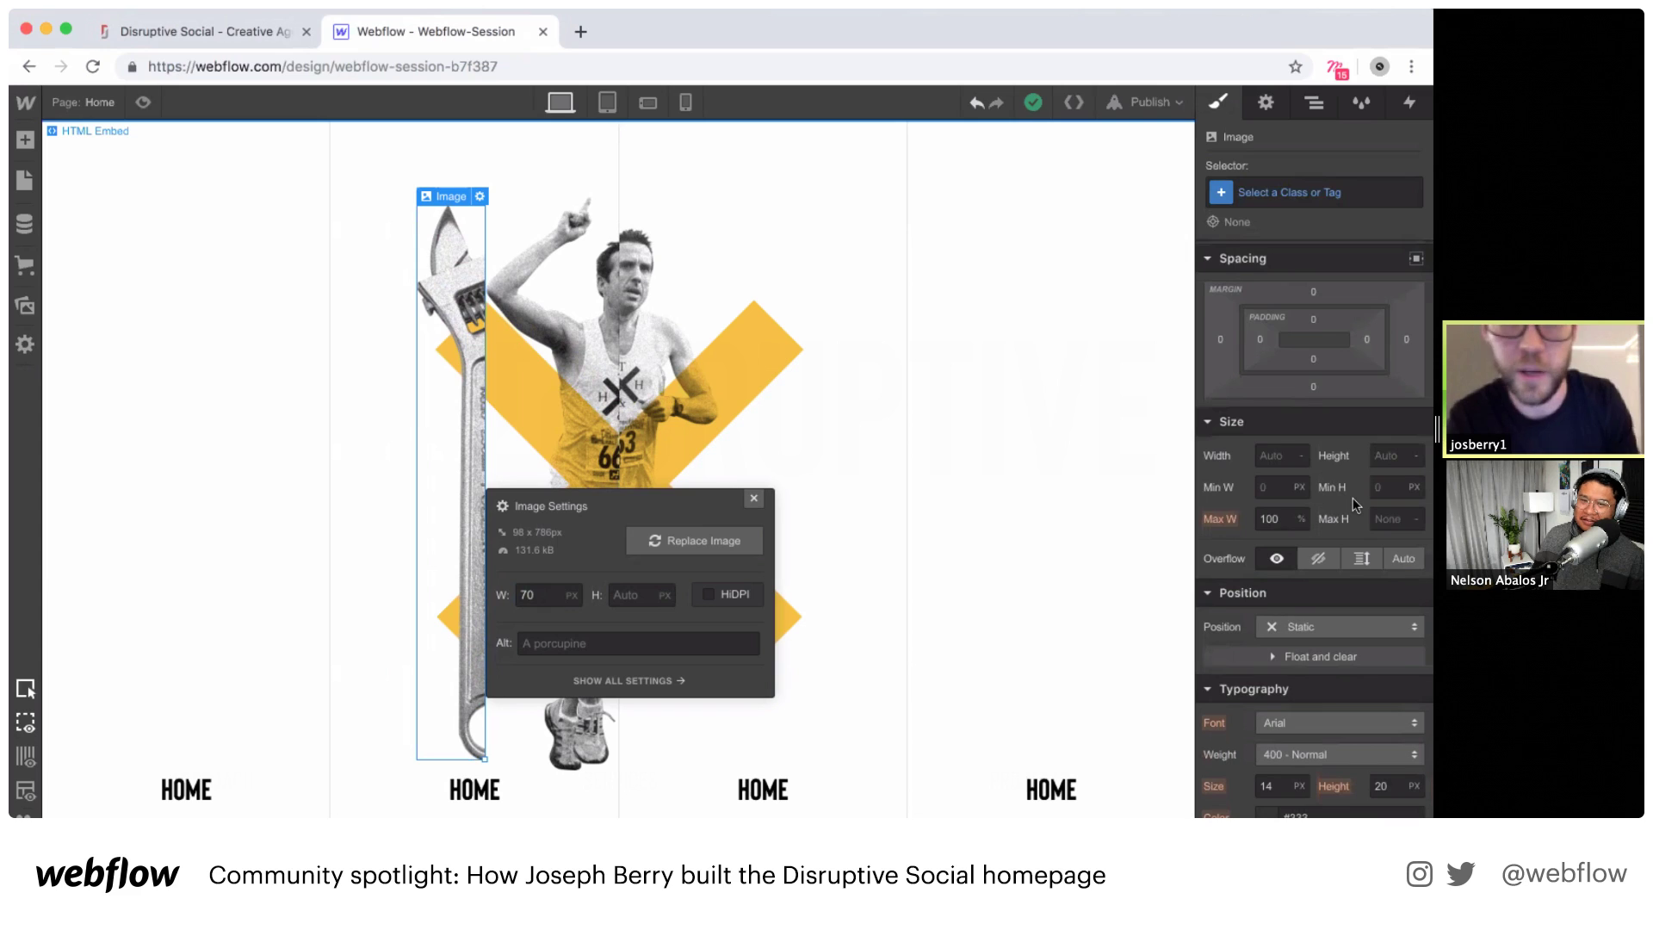
pyautogui.scroll(-2, 1353, 503)
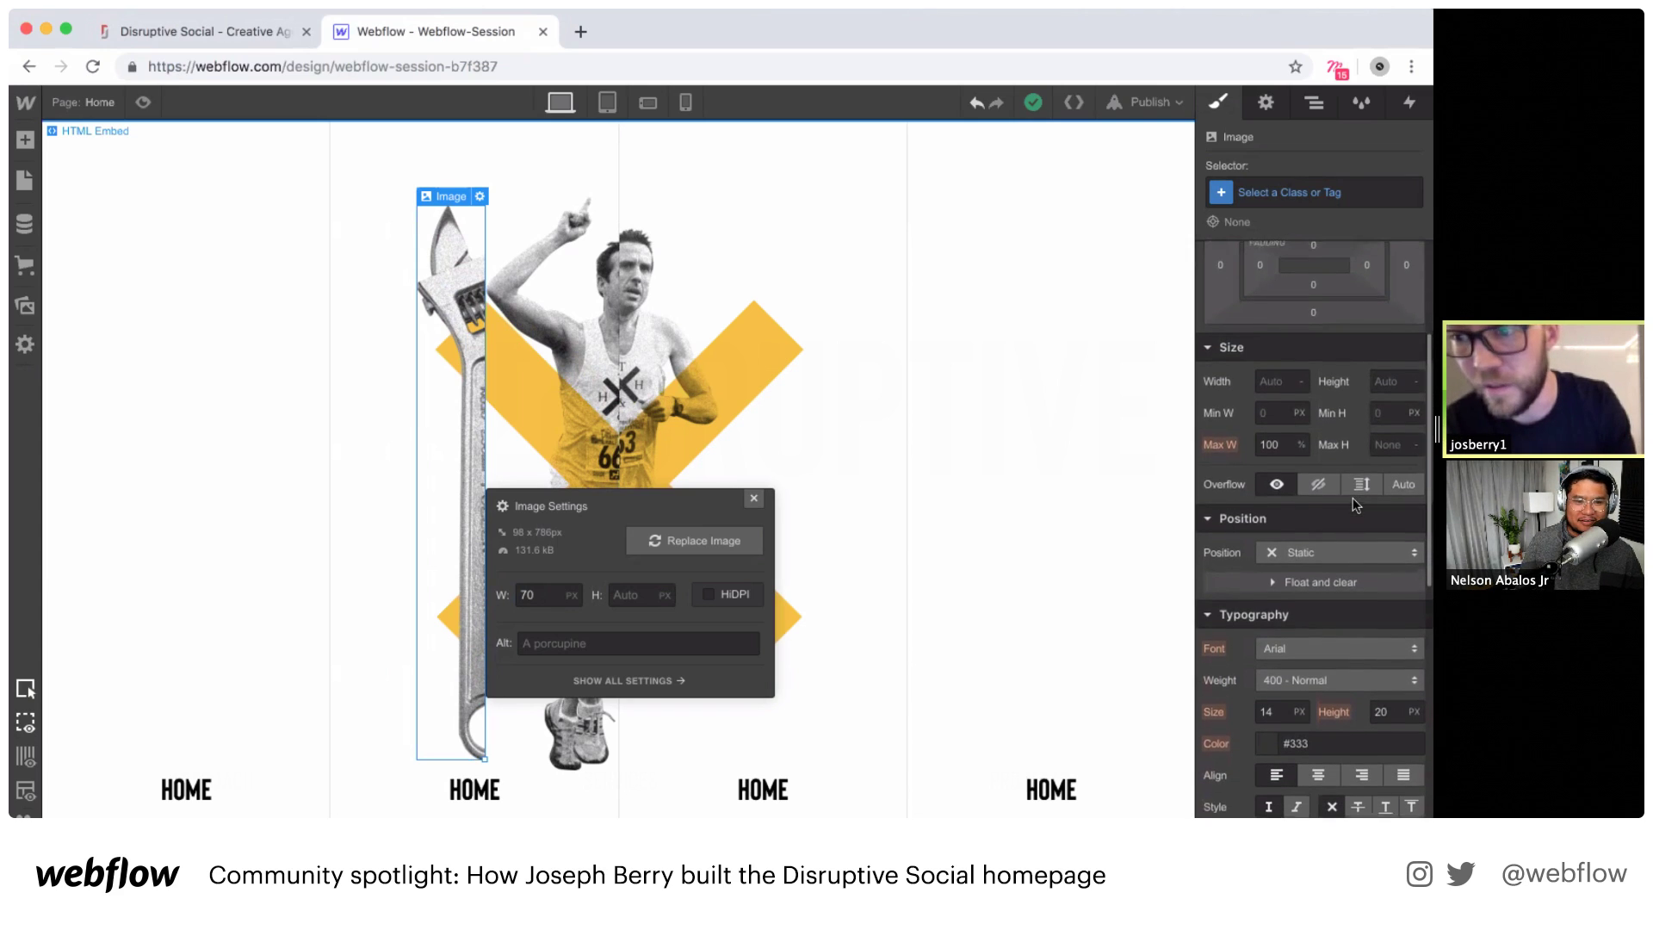
pyautogui.scroll(3, 1352, 503)
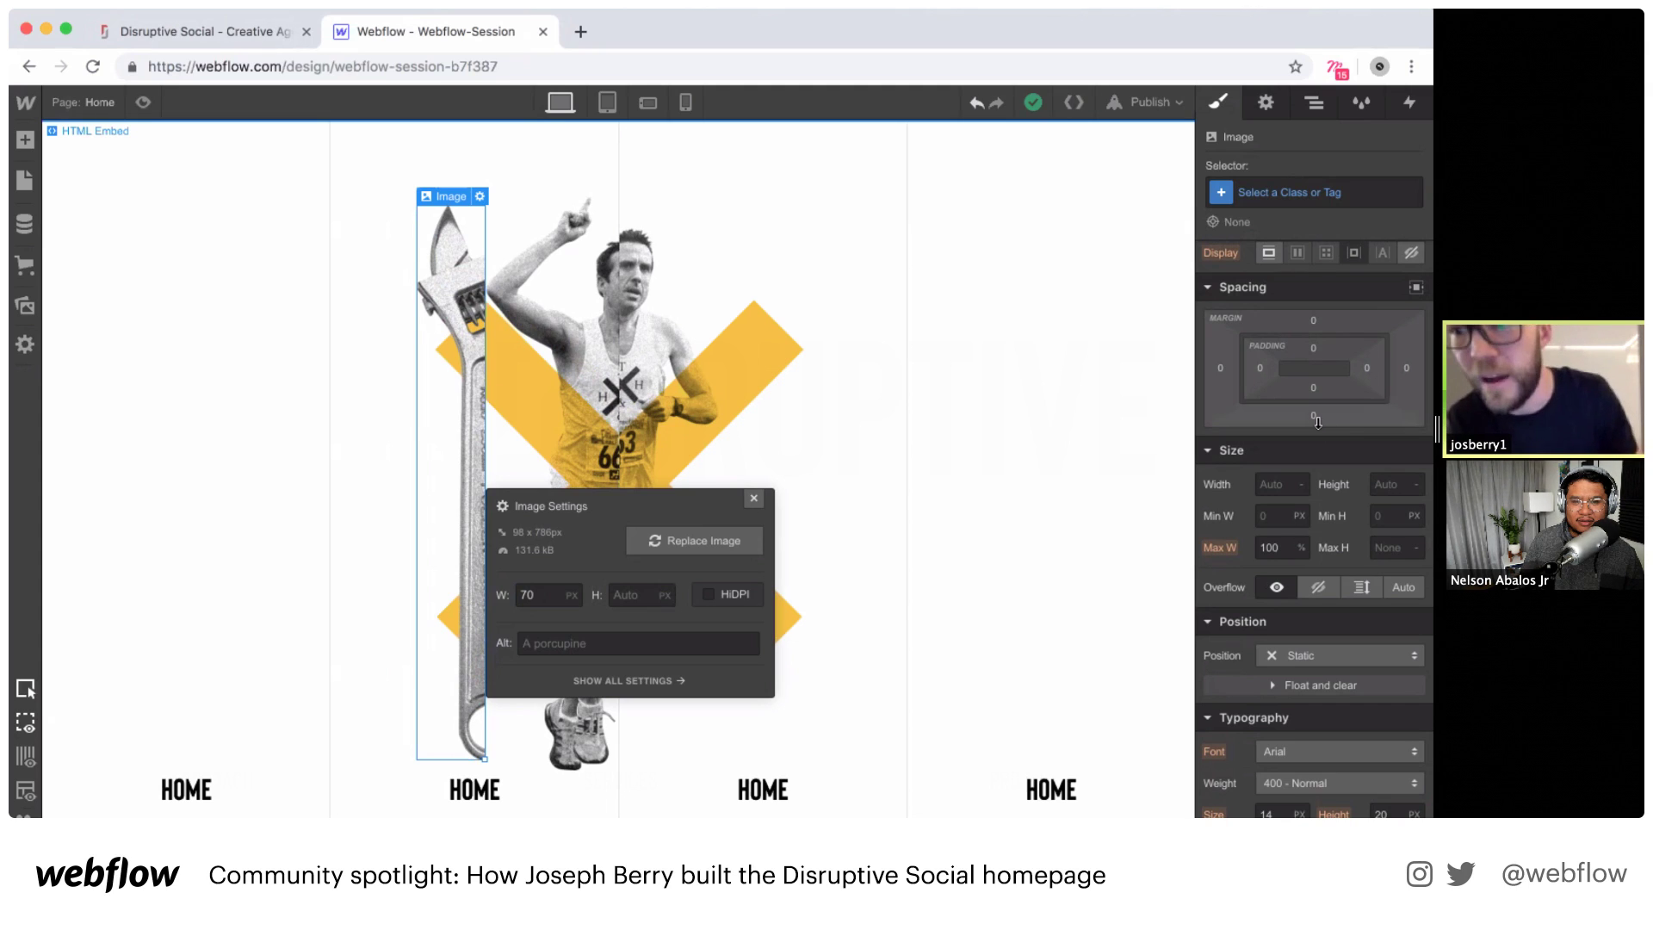
pyautogui.click(1314, 416)
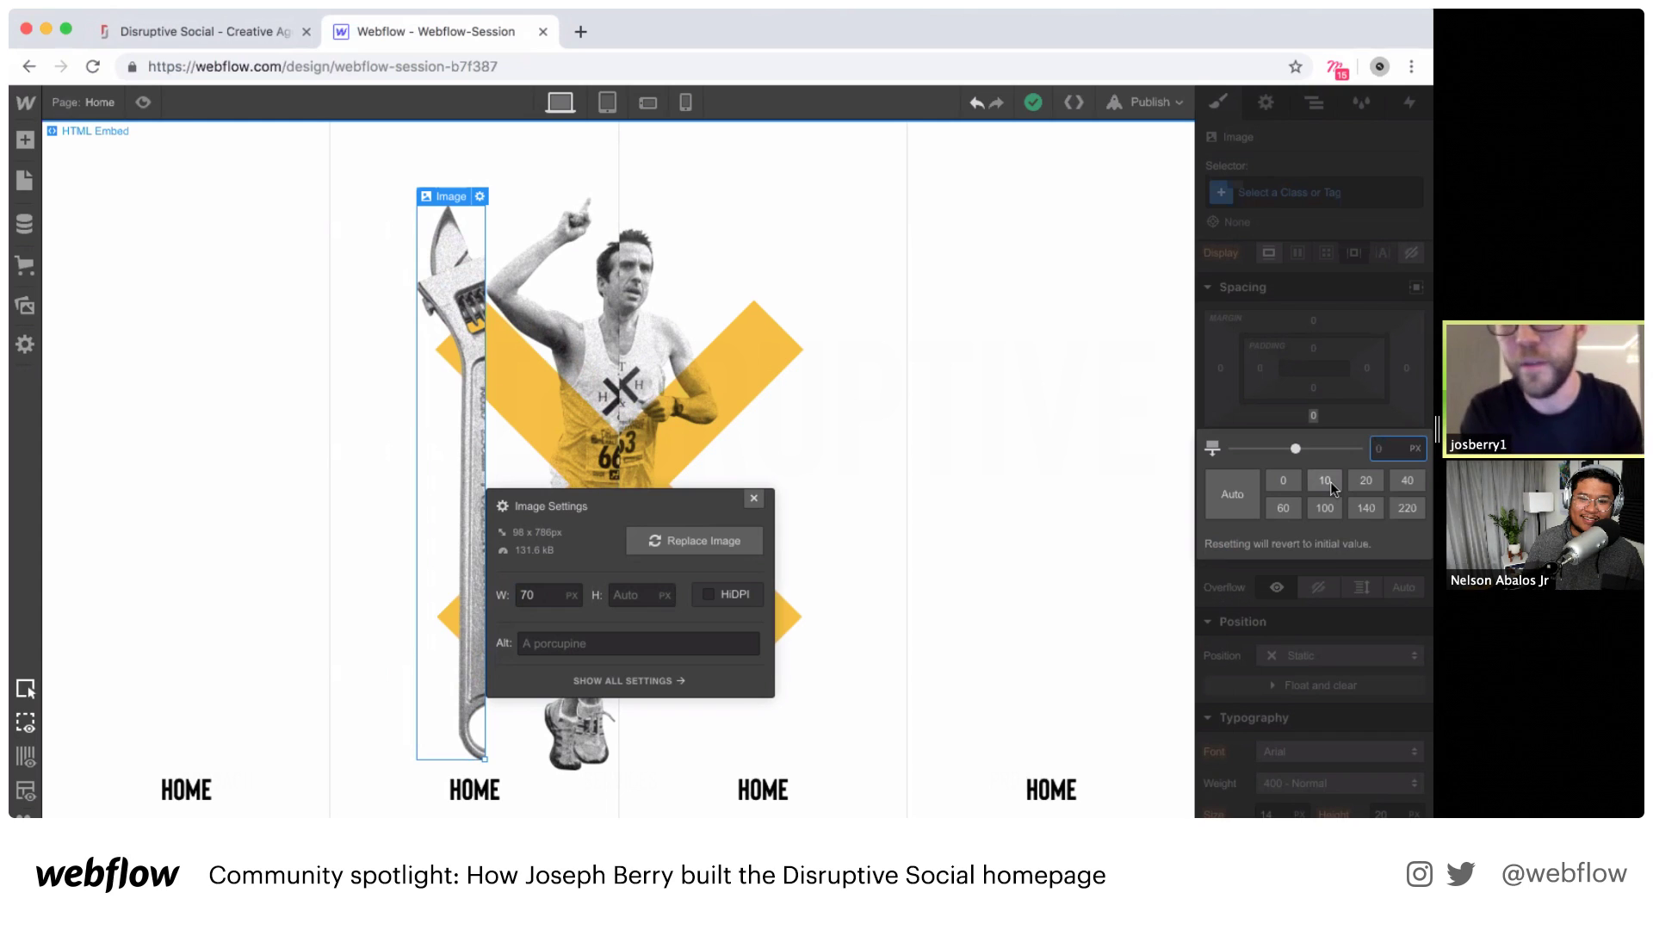
pyautogui.press('Escape')
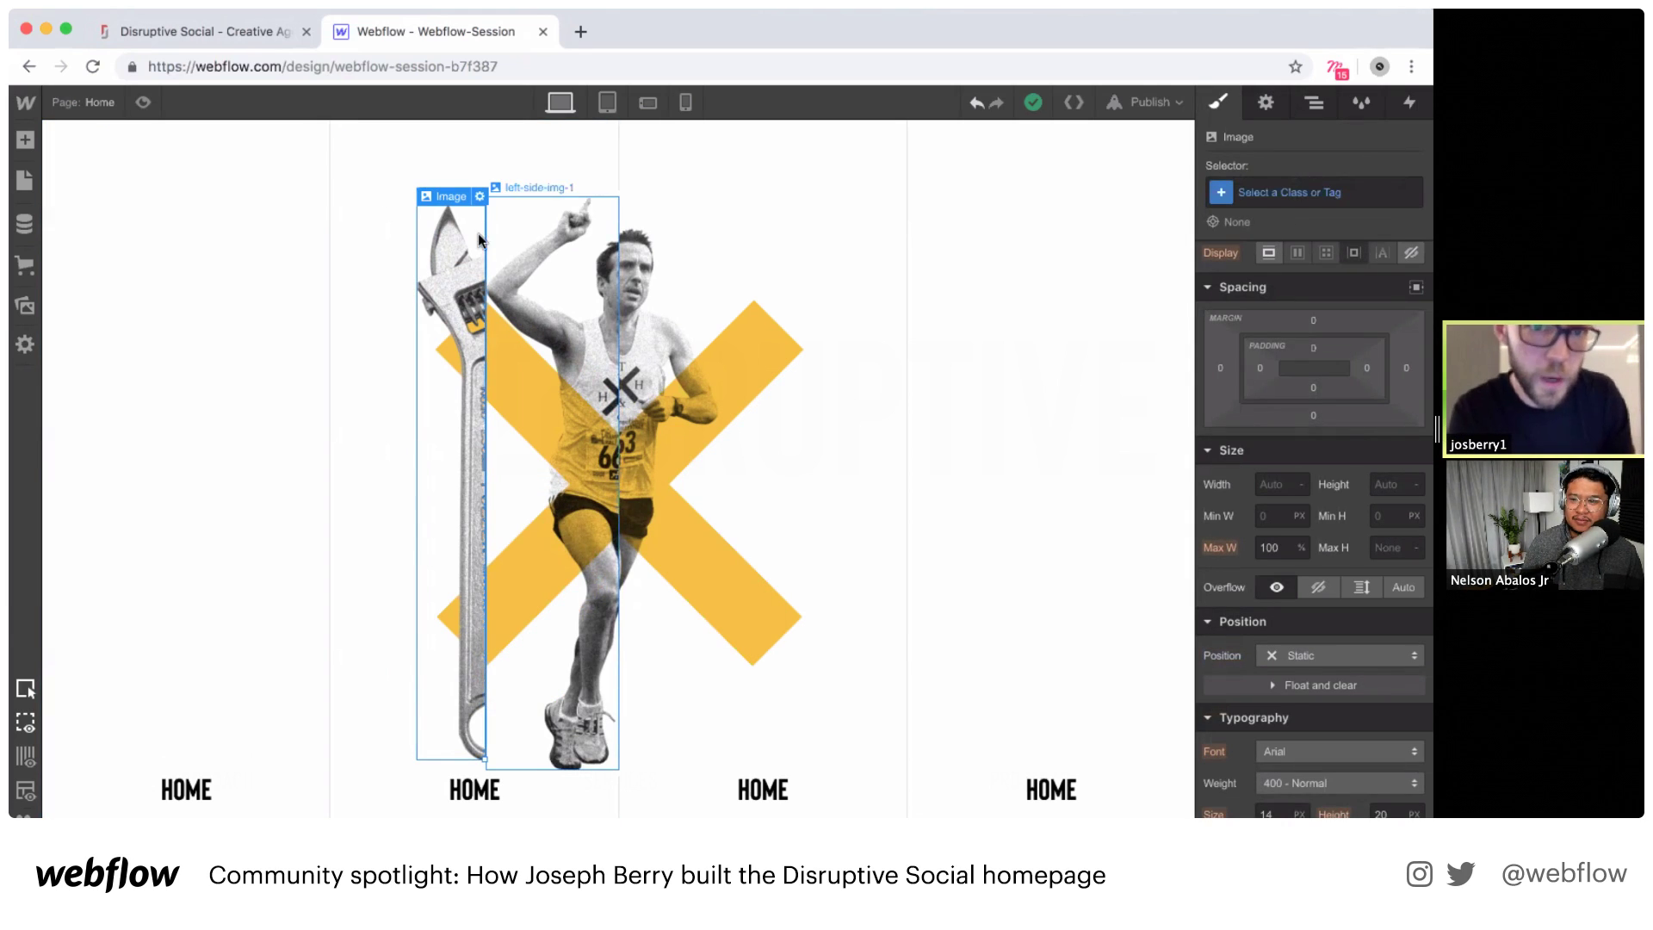
# Step: Create the class left-side-img-2 and assign it to the new wrench image
pyautogui.click(1303, 192)
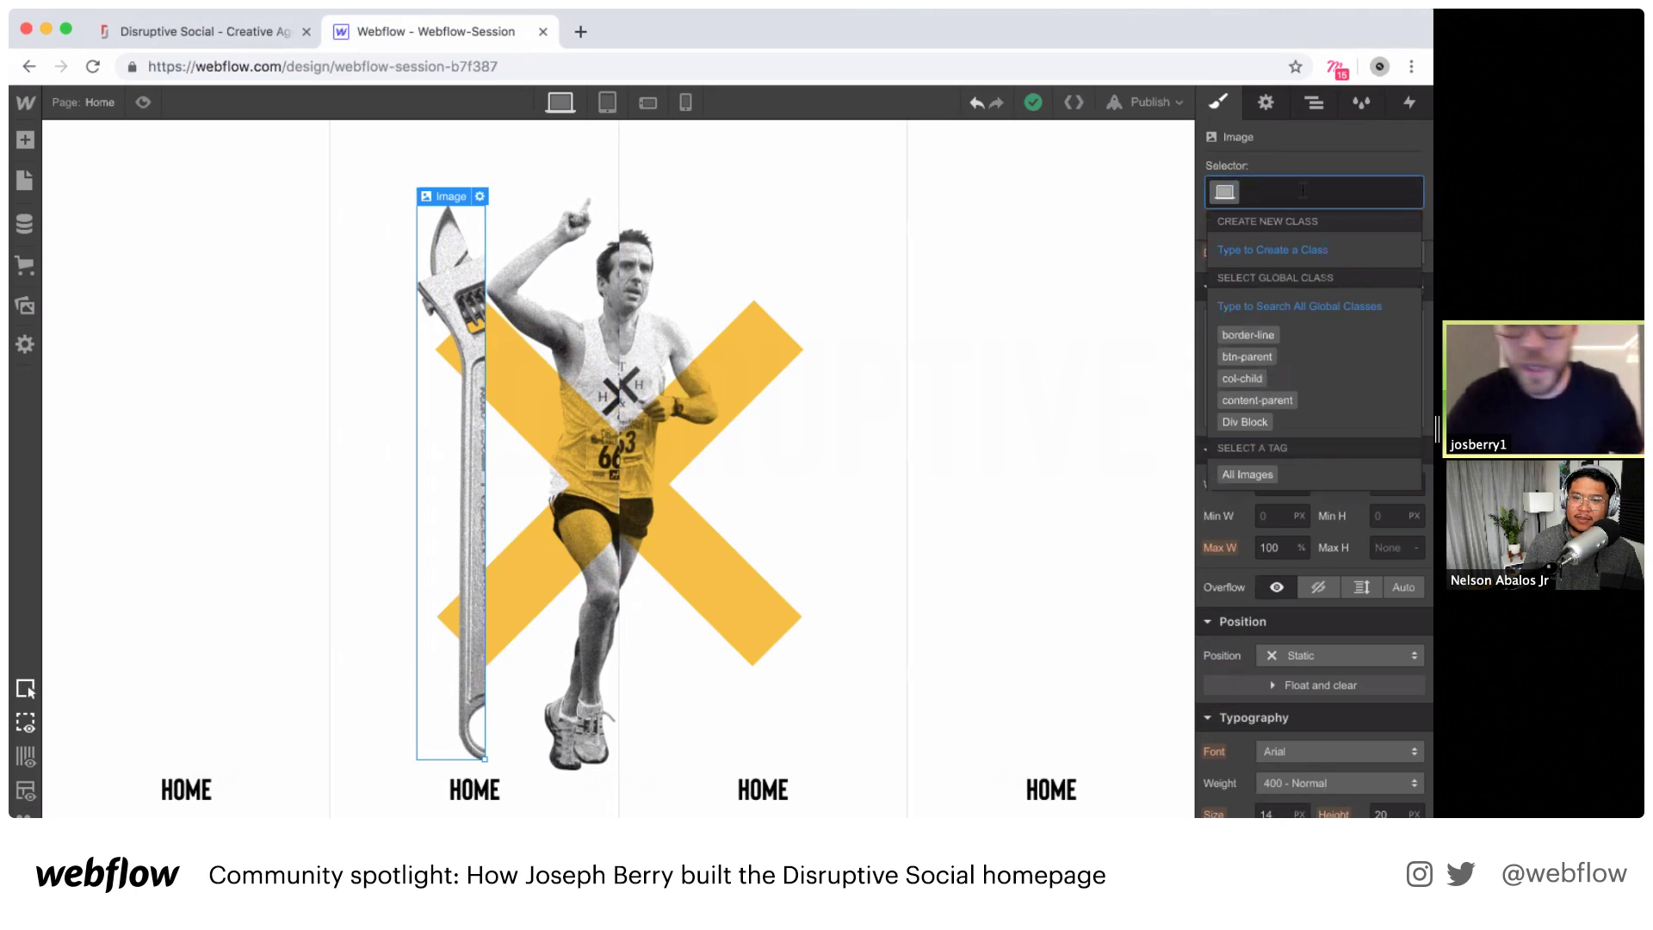
pyautogui.write('left-side')
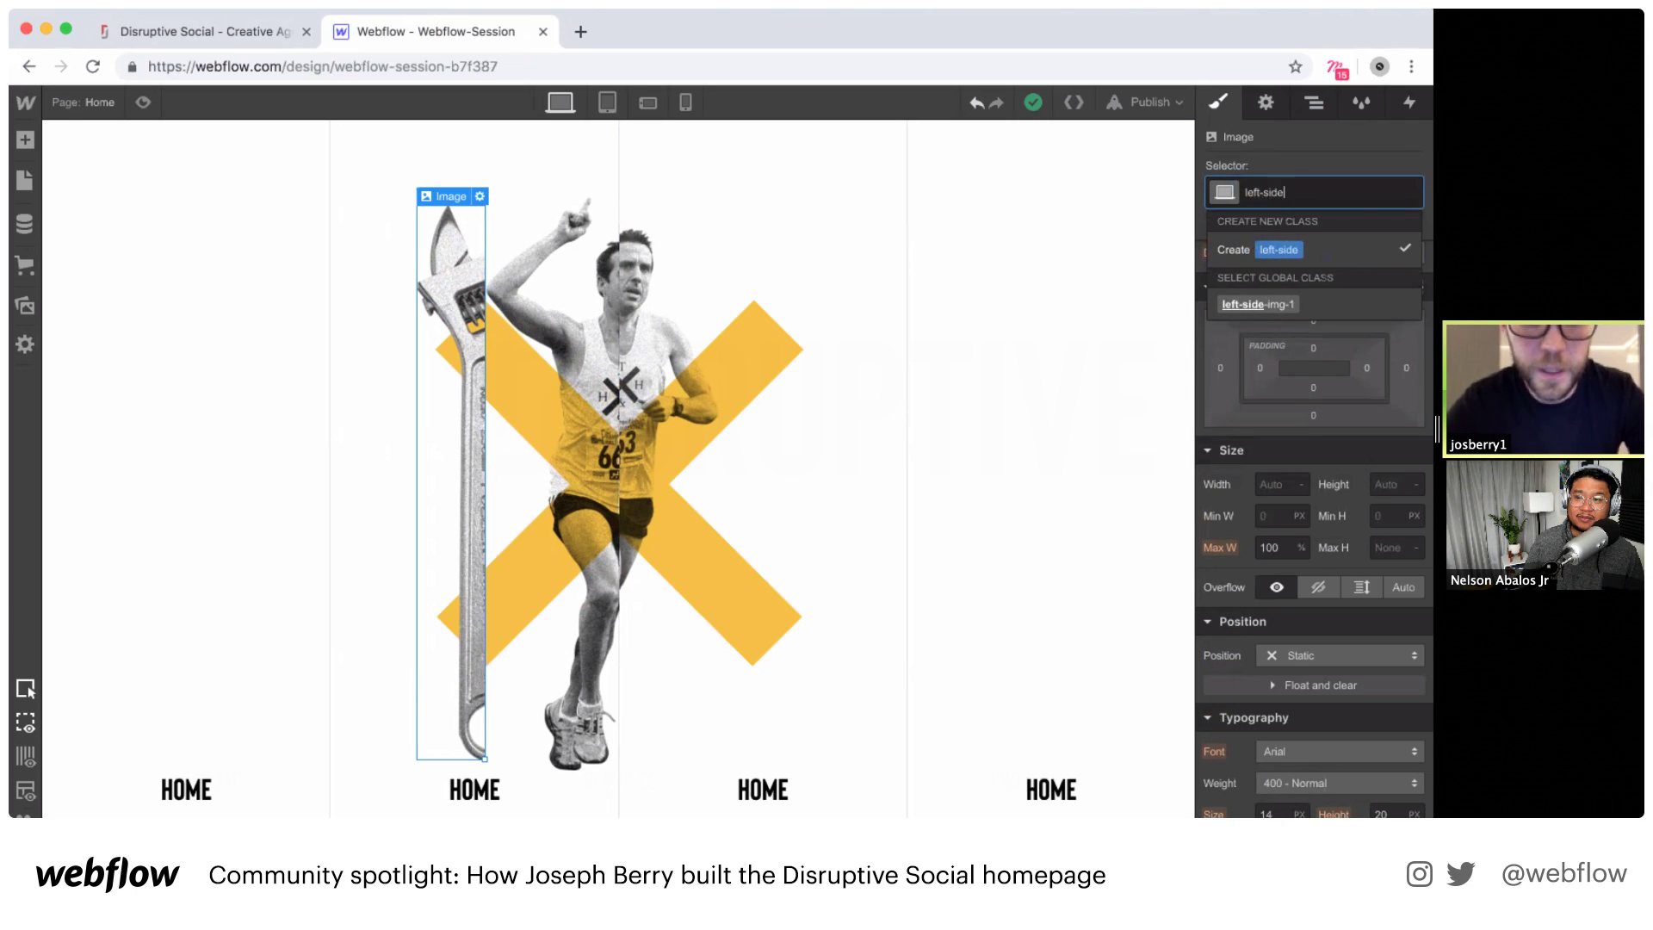
pyautogui.write('-img-2')
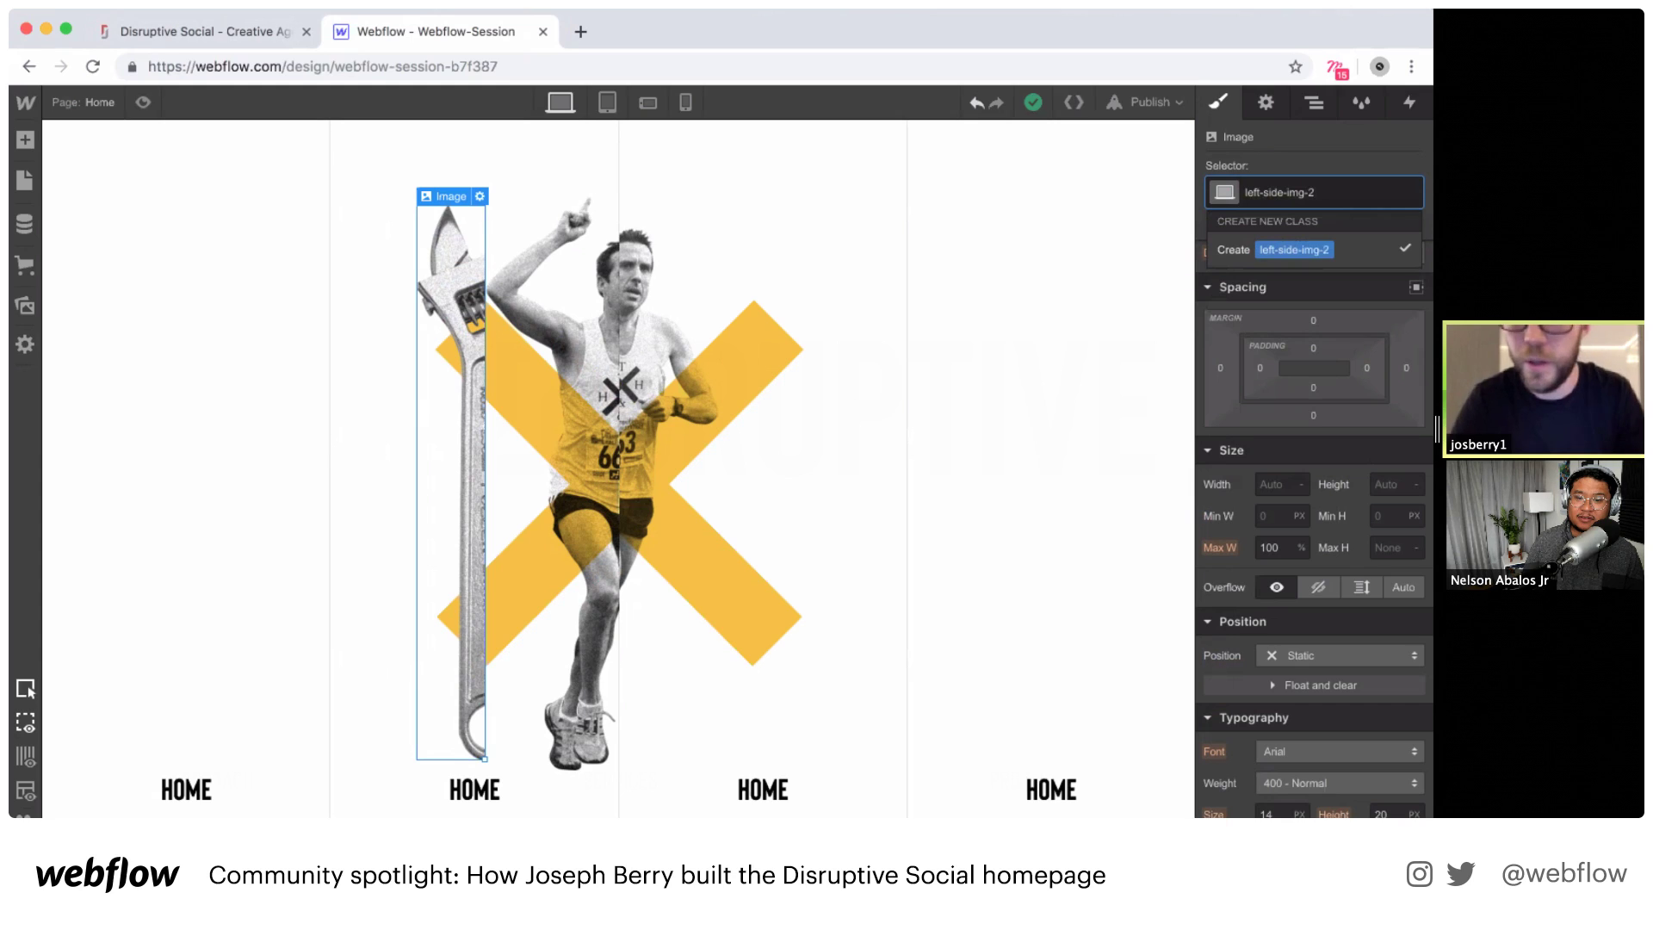
pyautogui.press('Return')
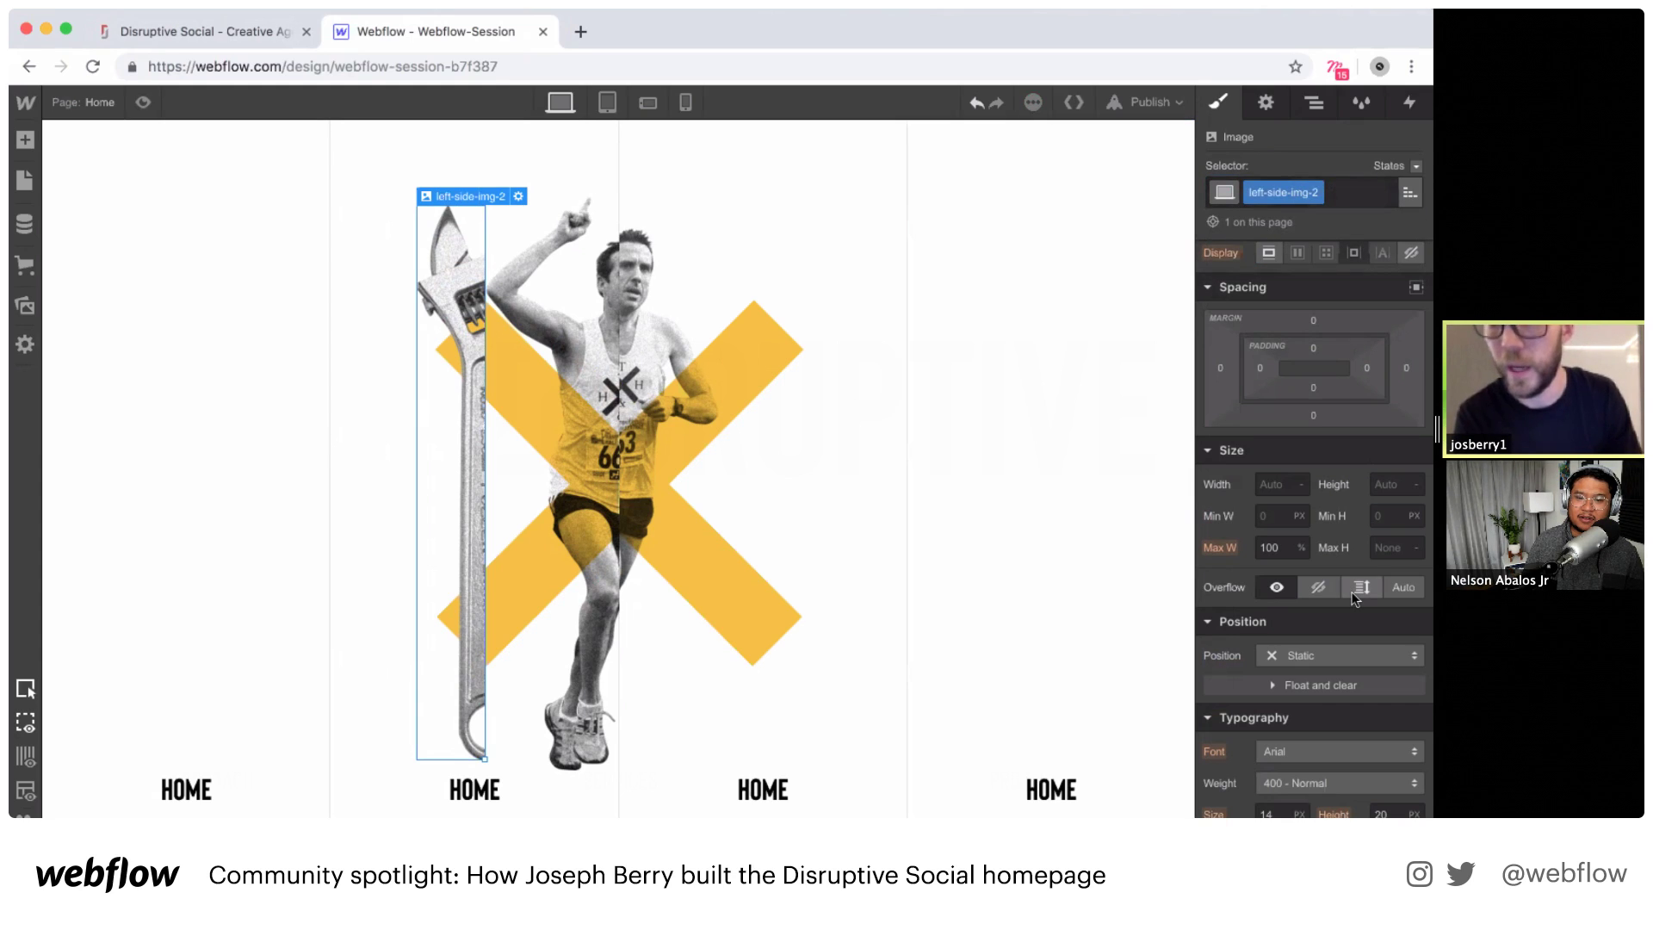
# Step: Examine the layout and position settings of left-side-img-2, left-side-img-1 and their parent column
pyautogui.scroll(-1, 1352, 593)
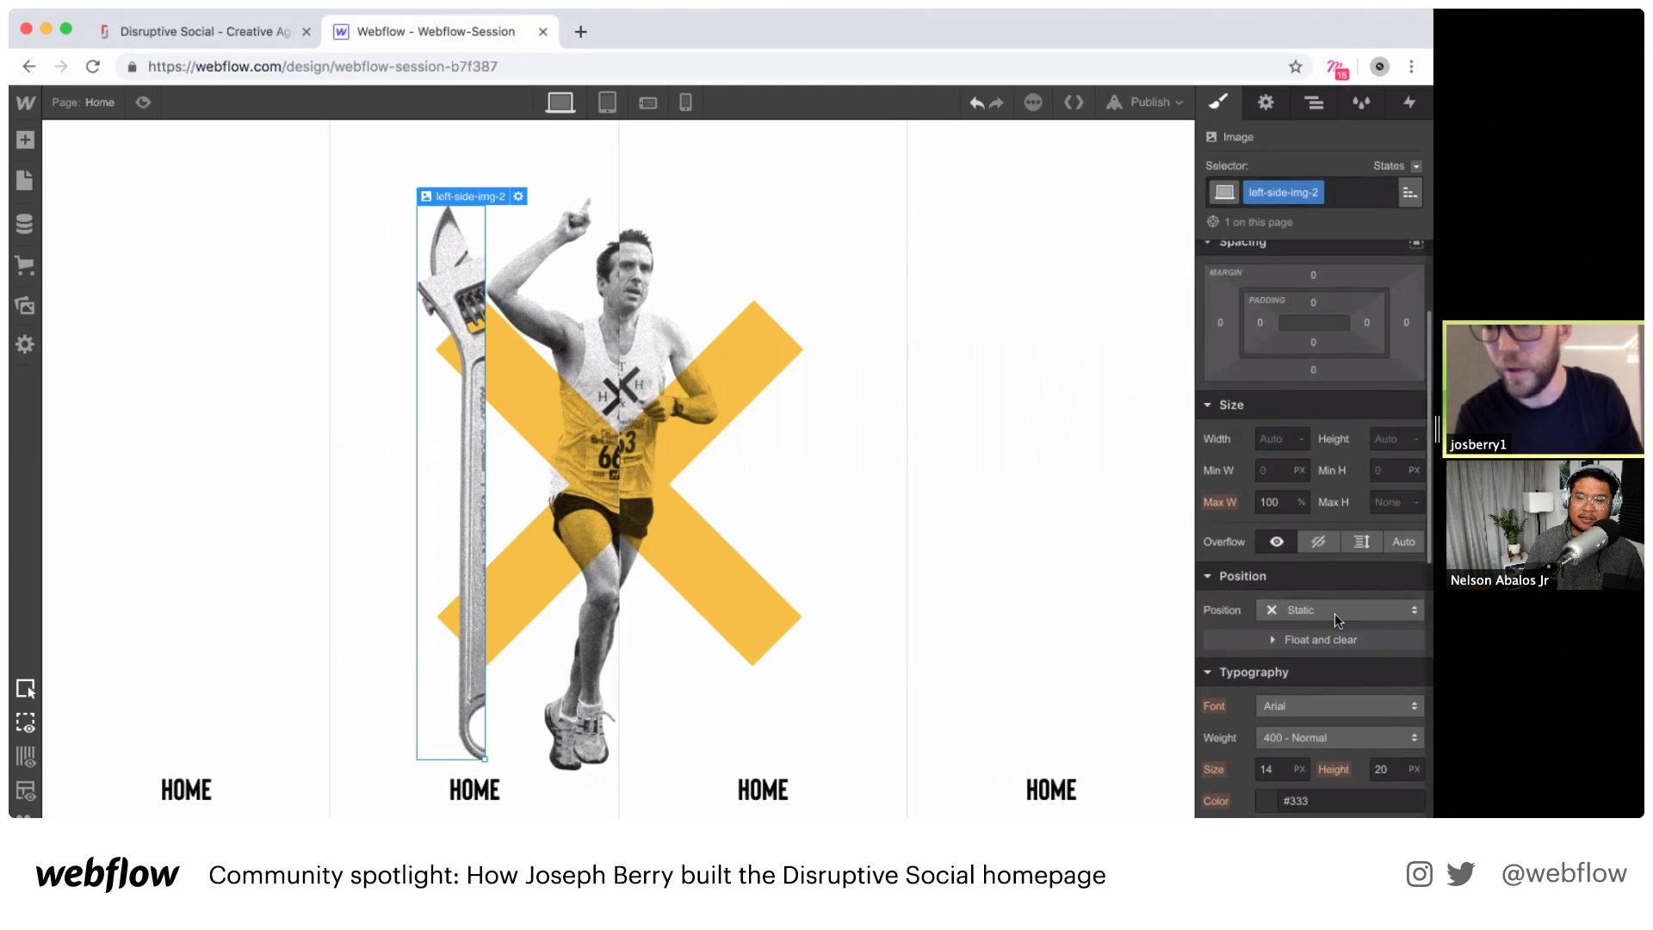
pyautogui.click(1335, 611)
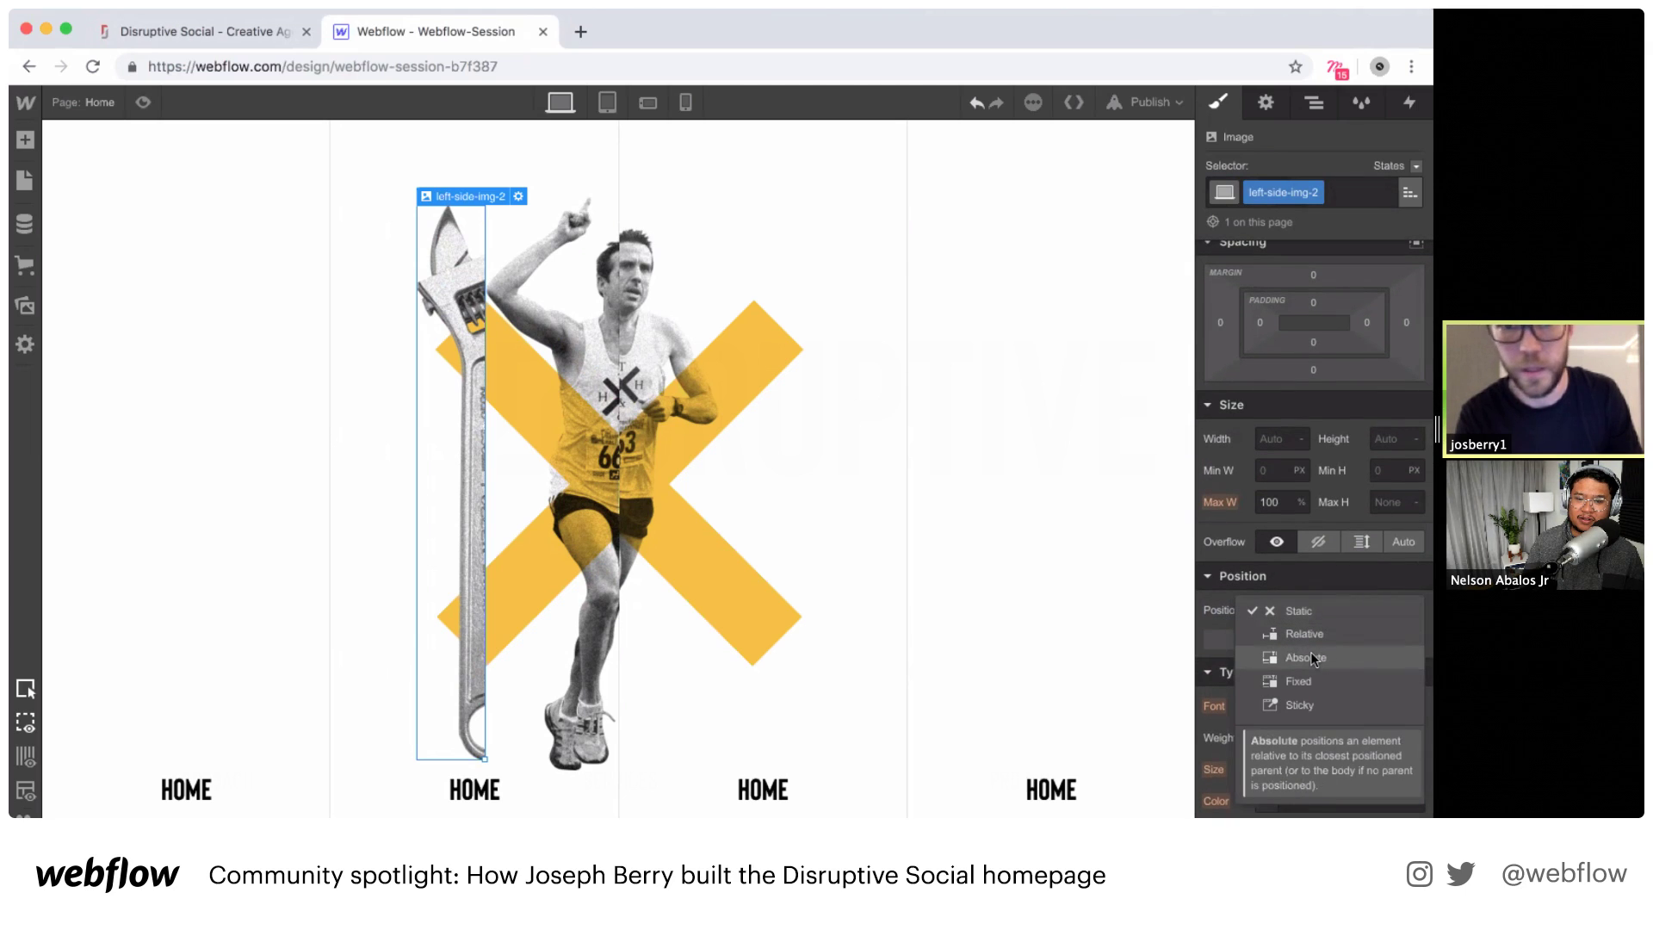
pyautogui.click(568, 282)
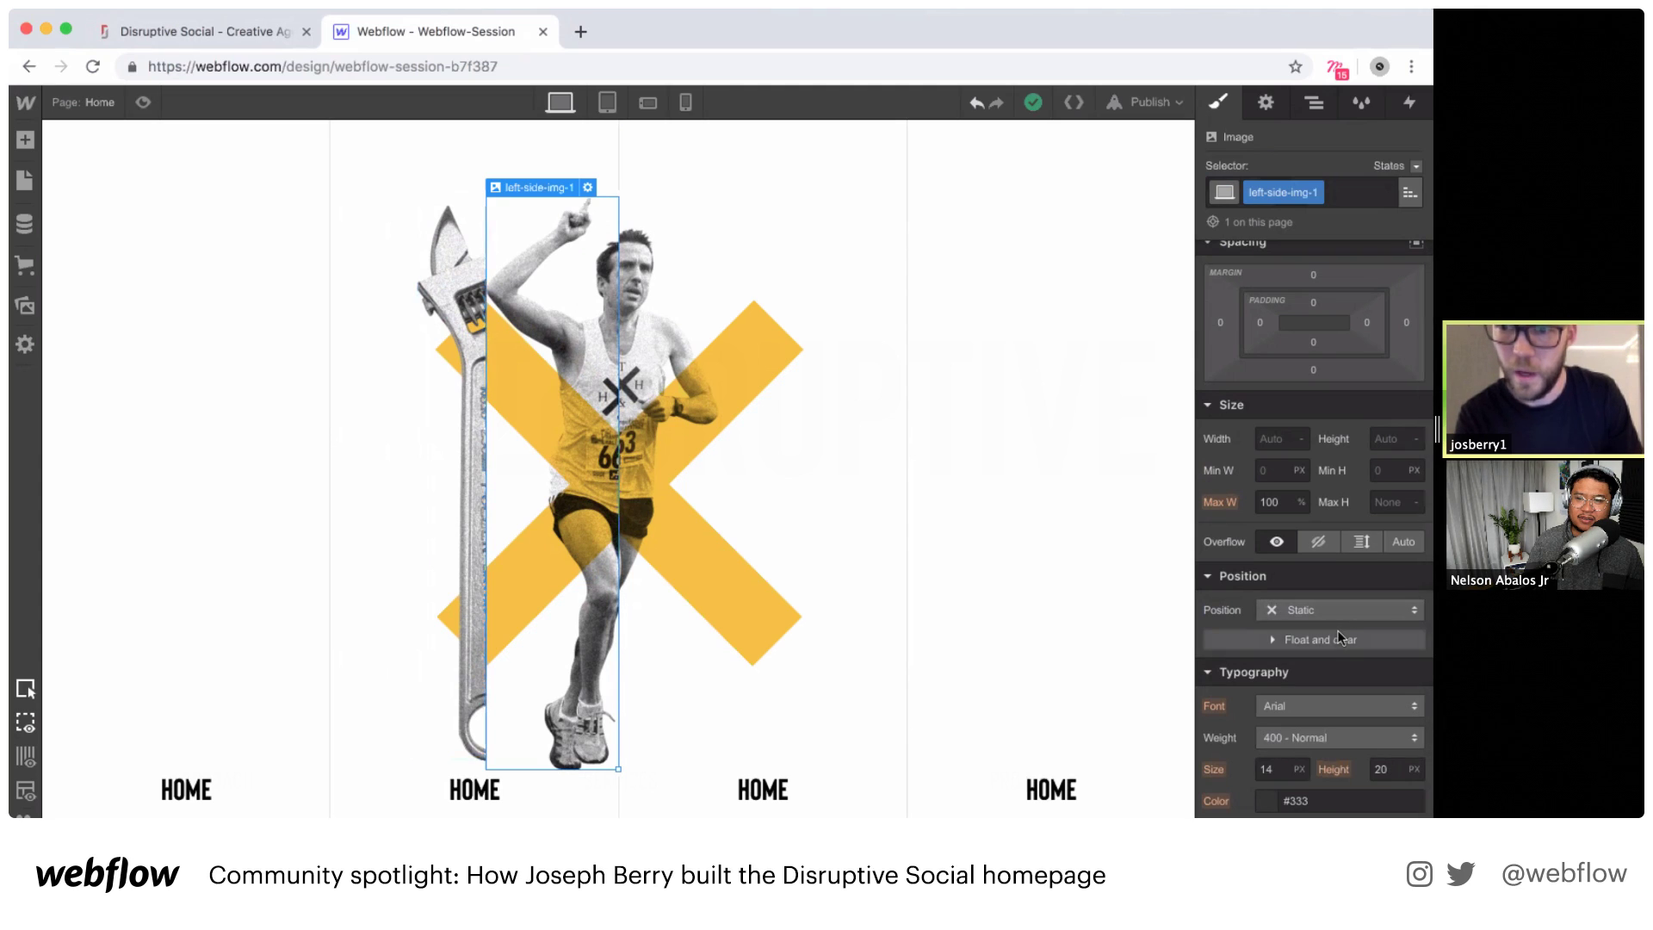
pyautogui.scroll(5, 1315, 618)
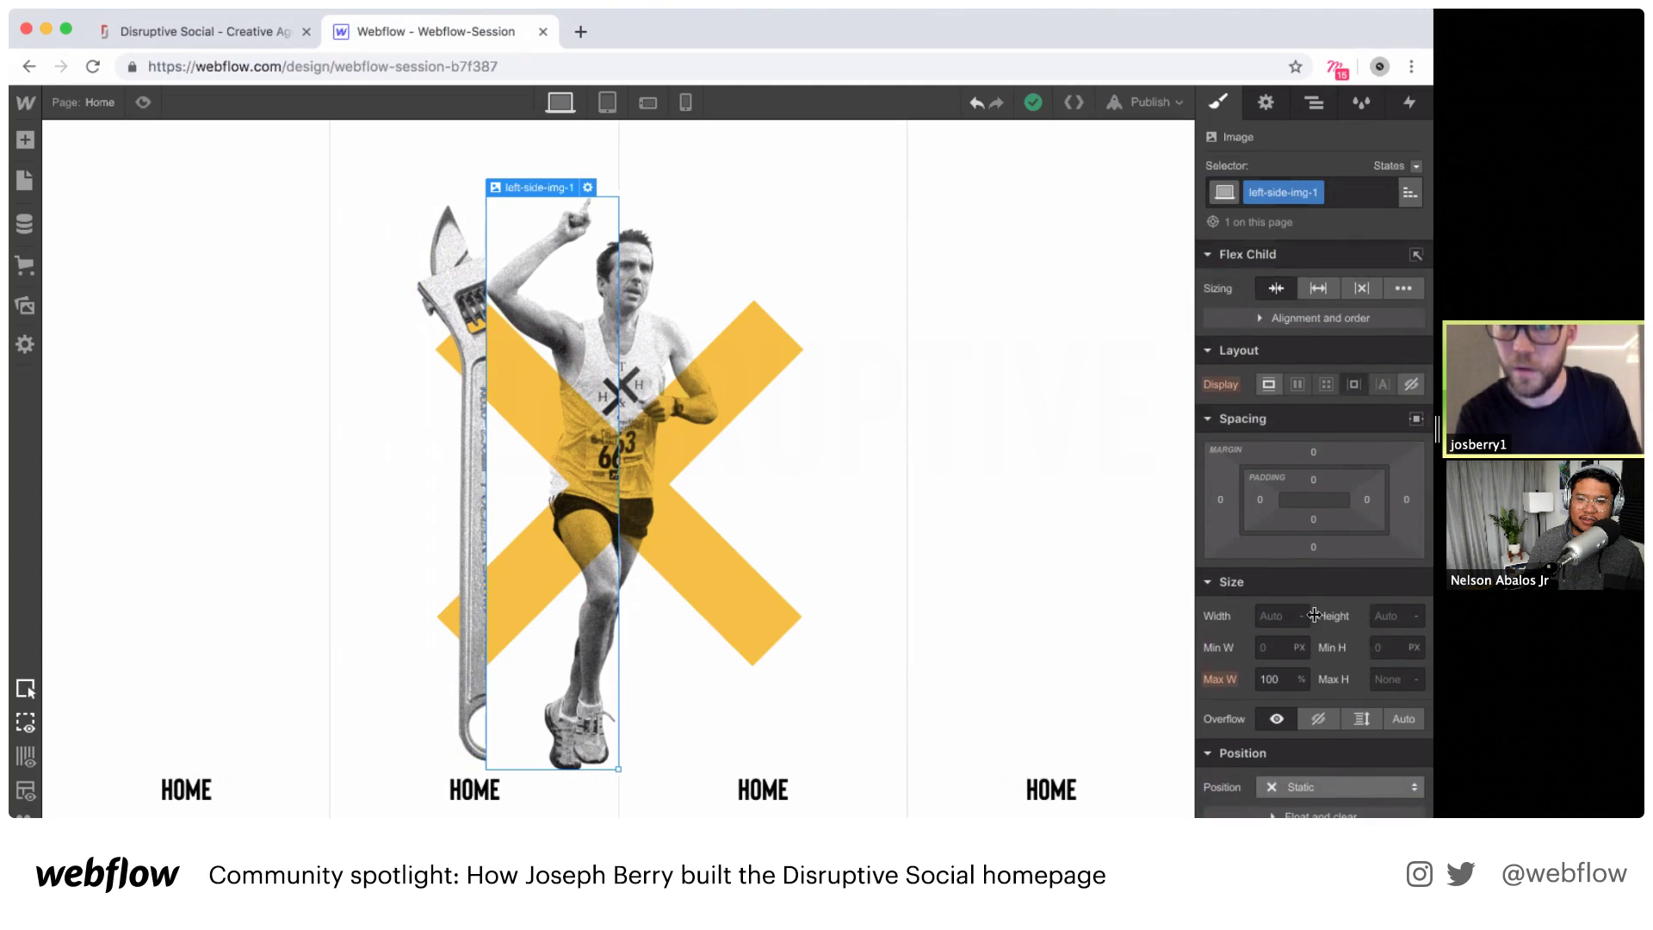
pyautogui.click(469, 154)
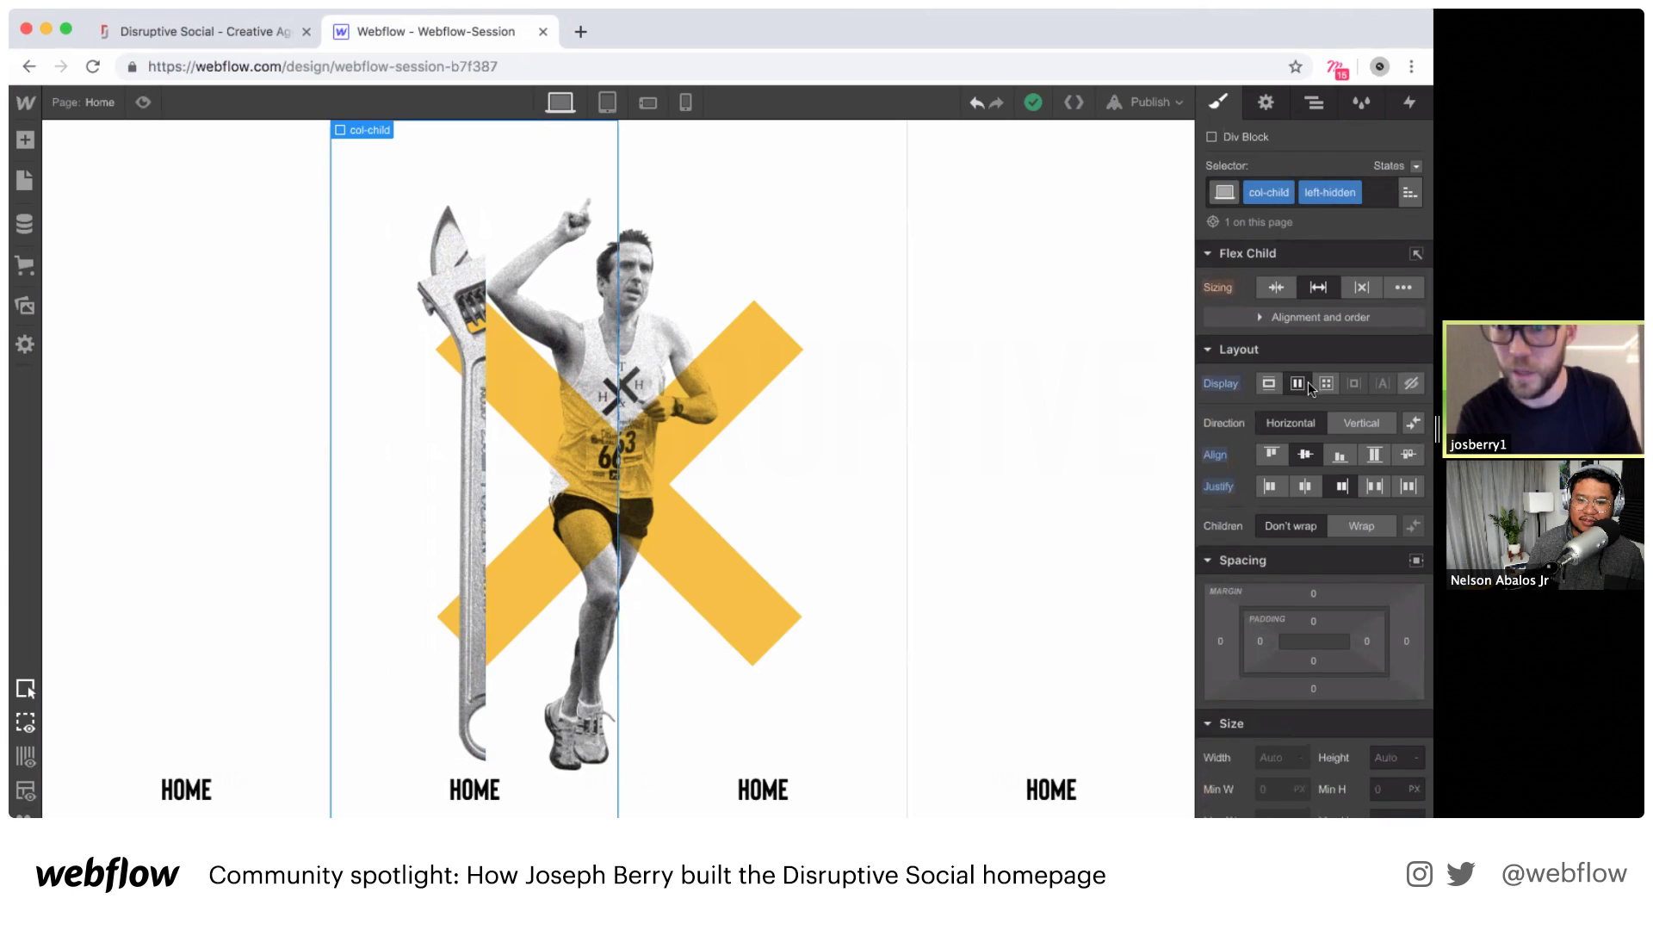
pyautogui.scroll(-5, 1309, 381)
pyautogui.scroll(3, 1309, 381)
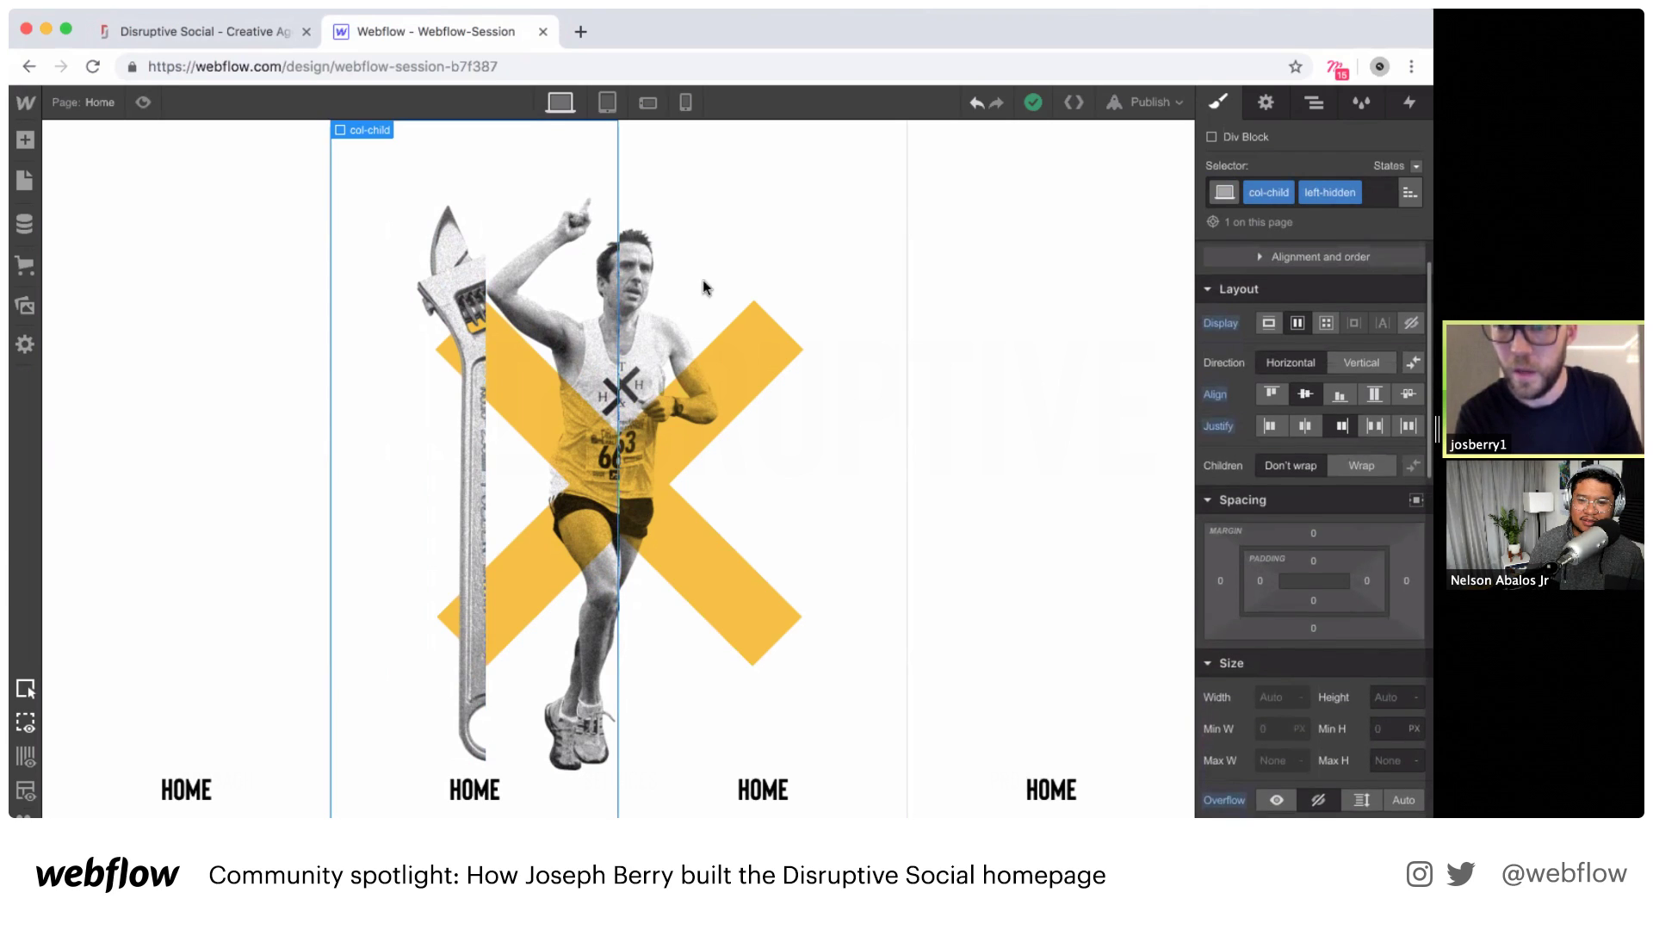
pyautogui.click(577, 250)
pyautogui.scroll(-3, 1346, 448)
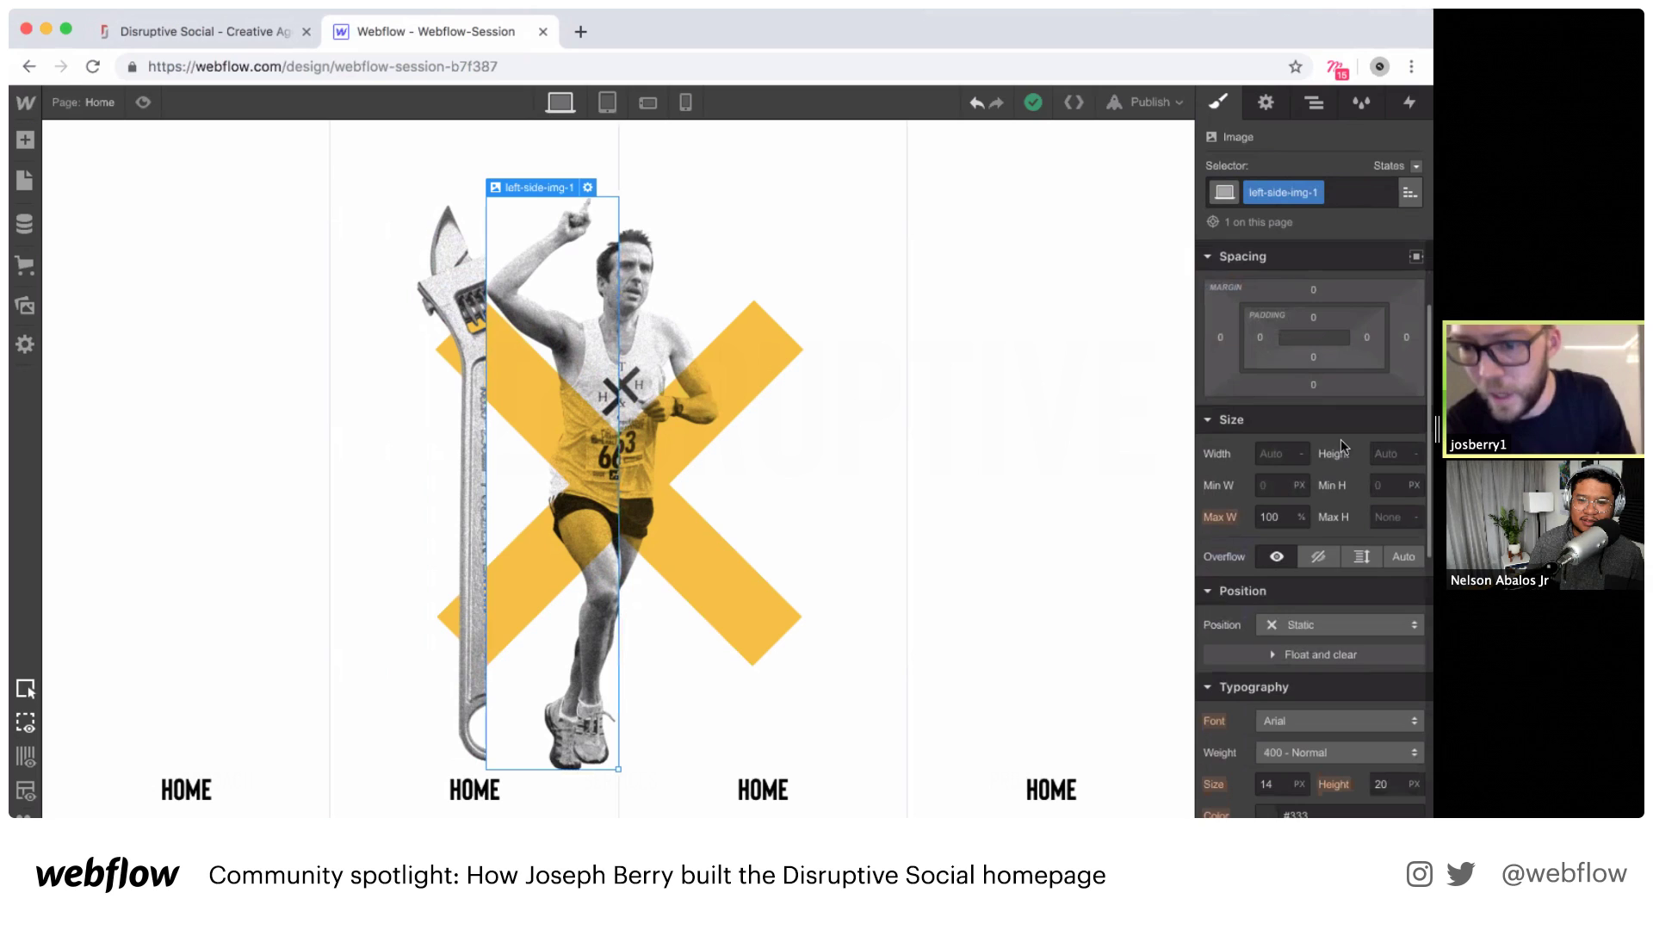
# Step: Set the position of the left wrench image, left-side-img-2, to Absolute so it overlaps the runner
pyautogui.click(439, 275)
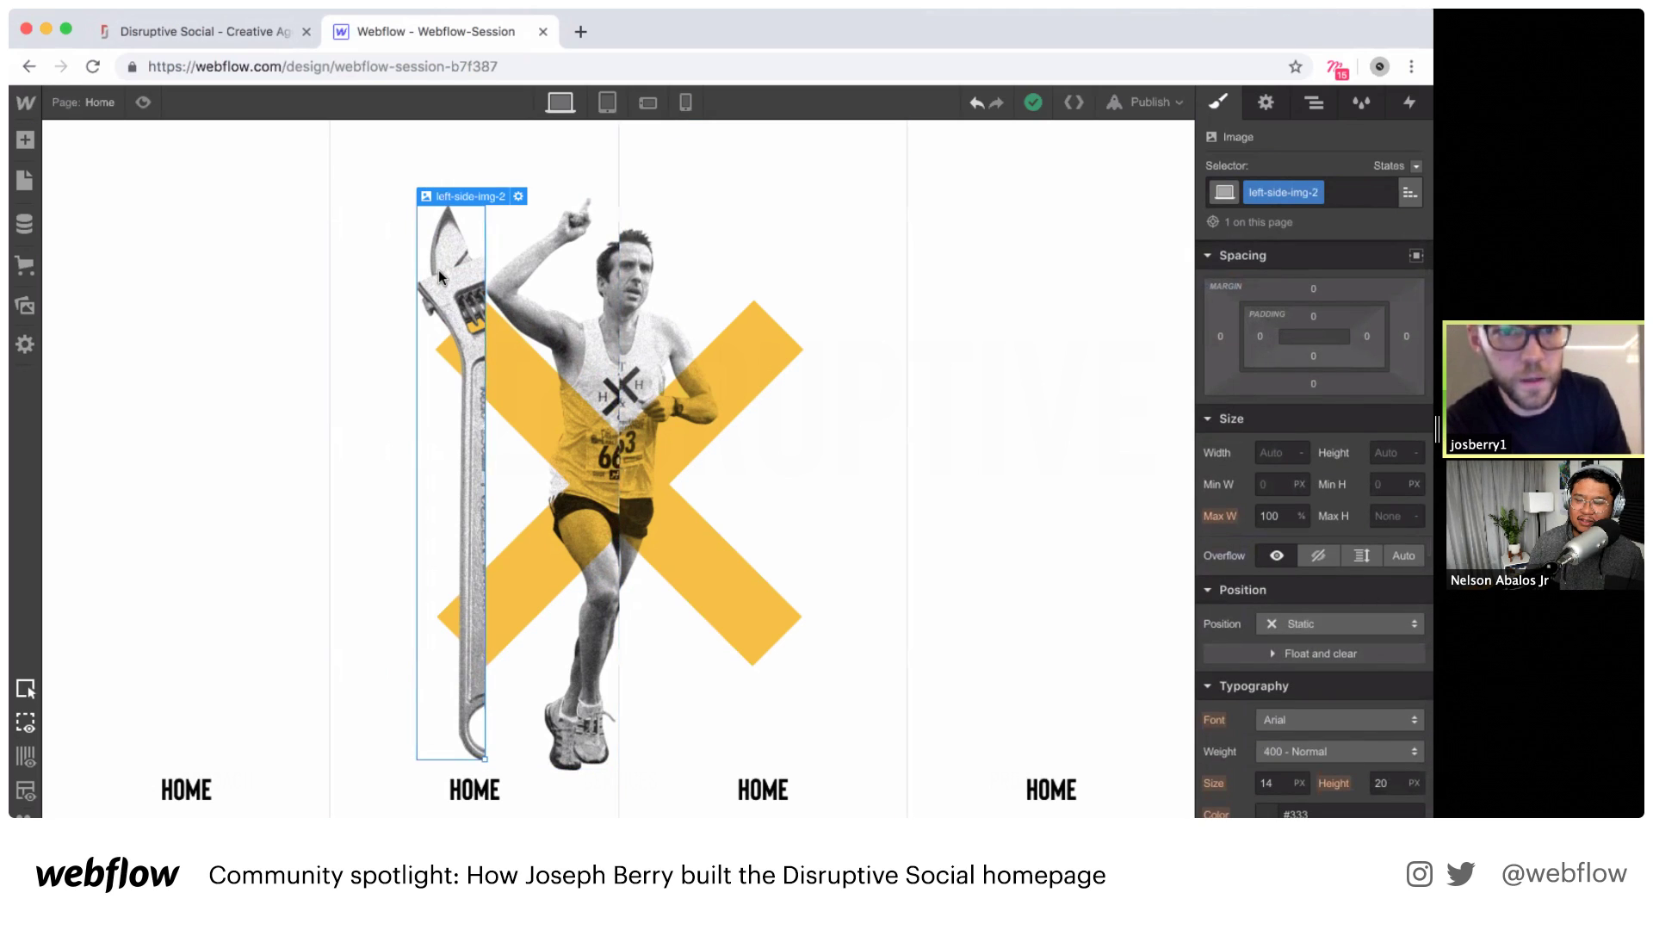
pyautogui.click(1300, 623)
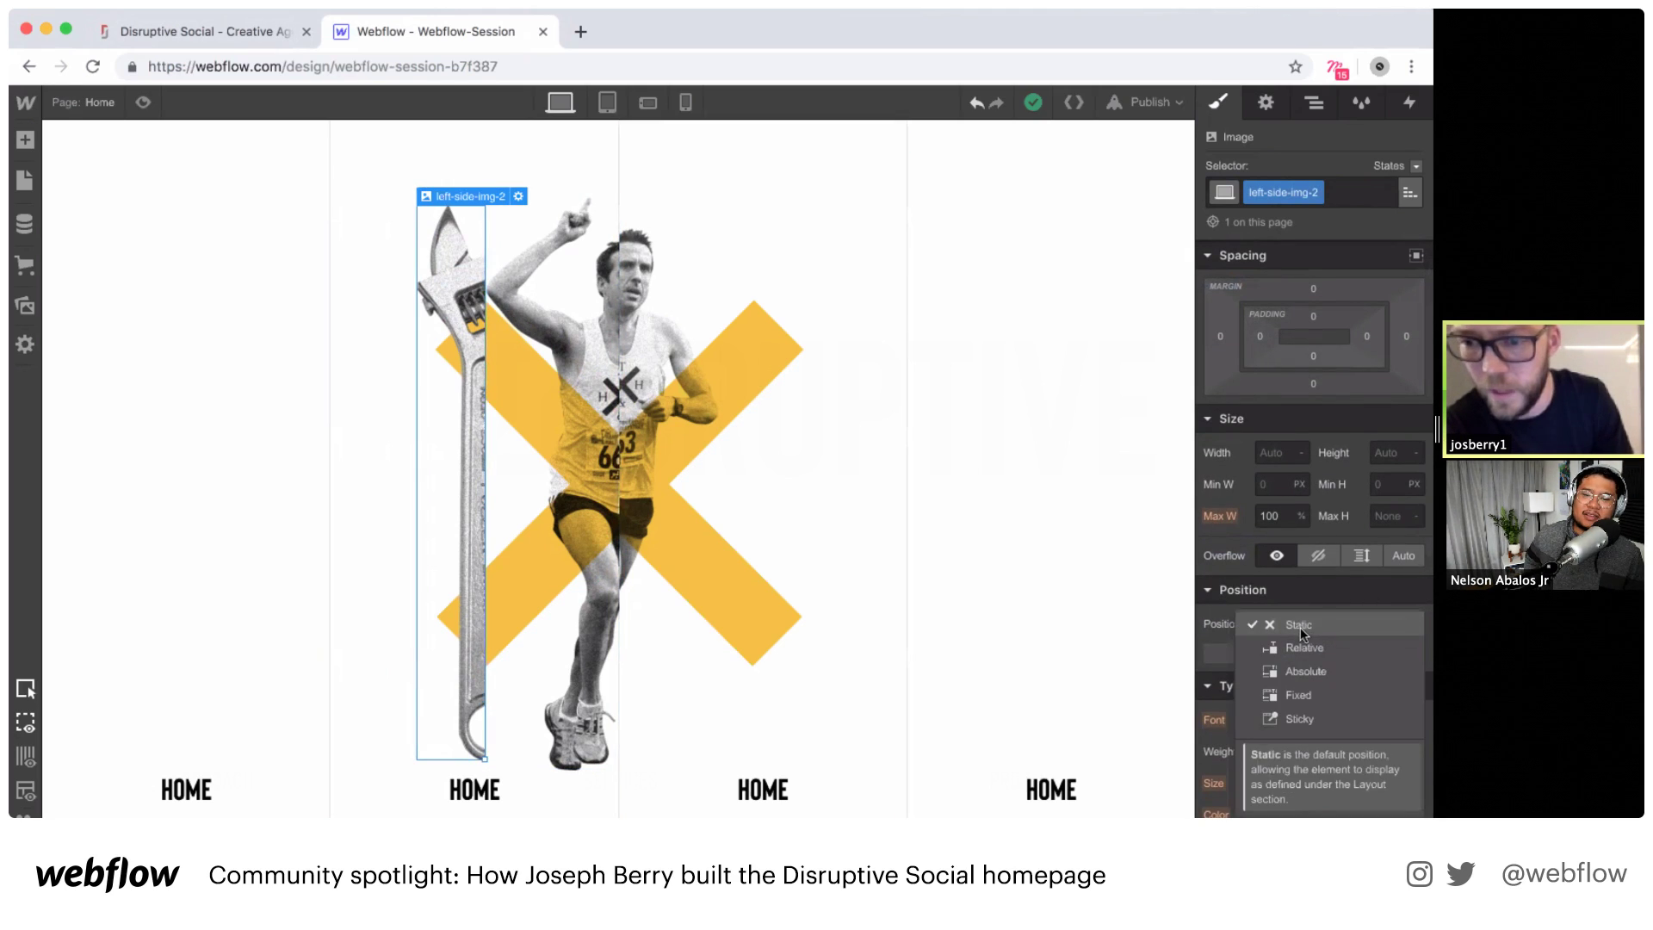
pyautogui.click(1302, 670)
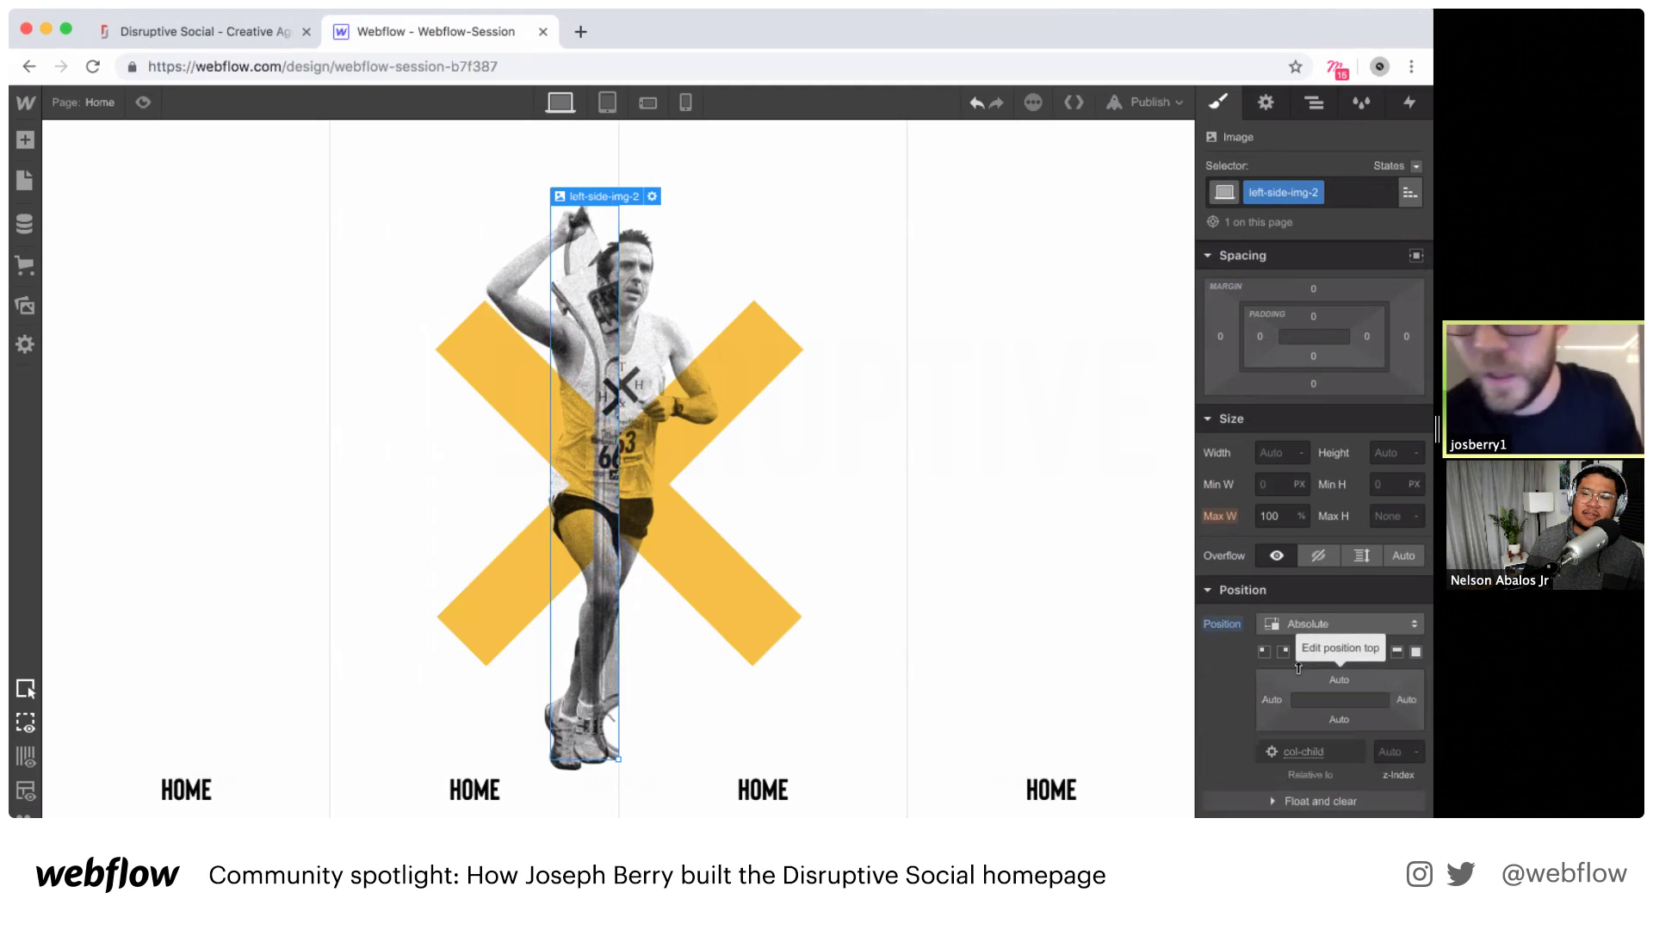
# Step: Check the image order in the second column and set the position of the runner image, left-side-img-1, to Absolute
pyautogui.click(519, 250)
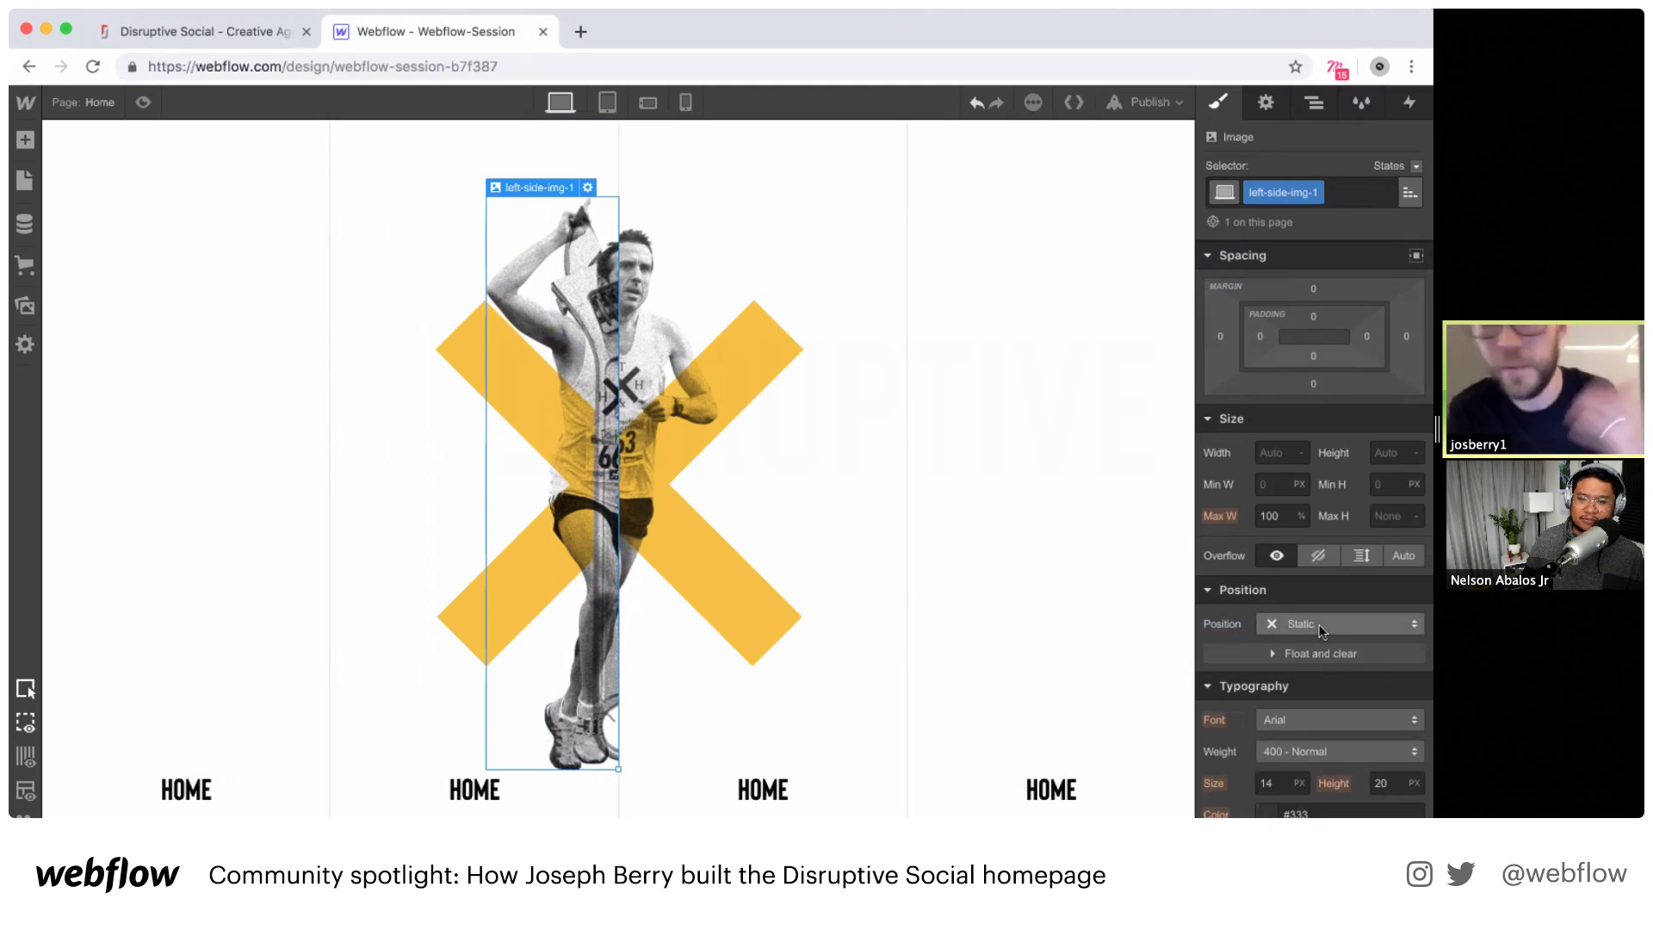
pyautogui.click(1315, 97)
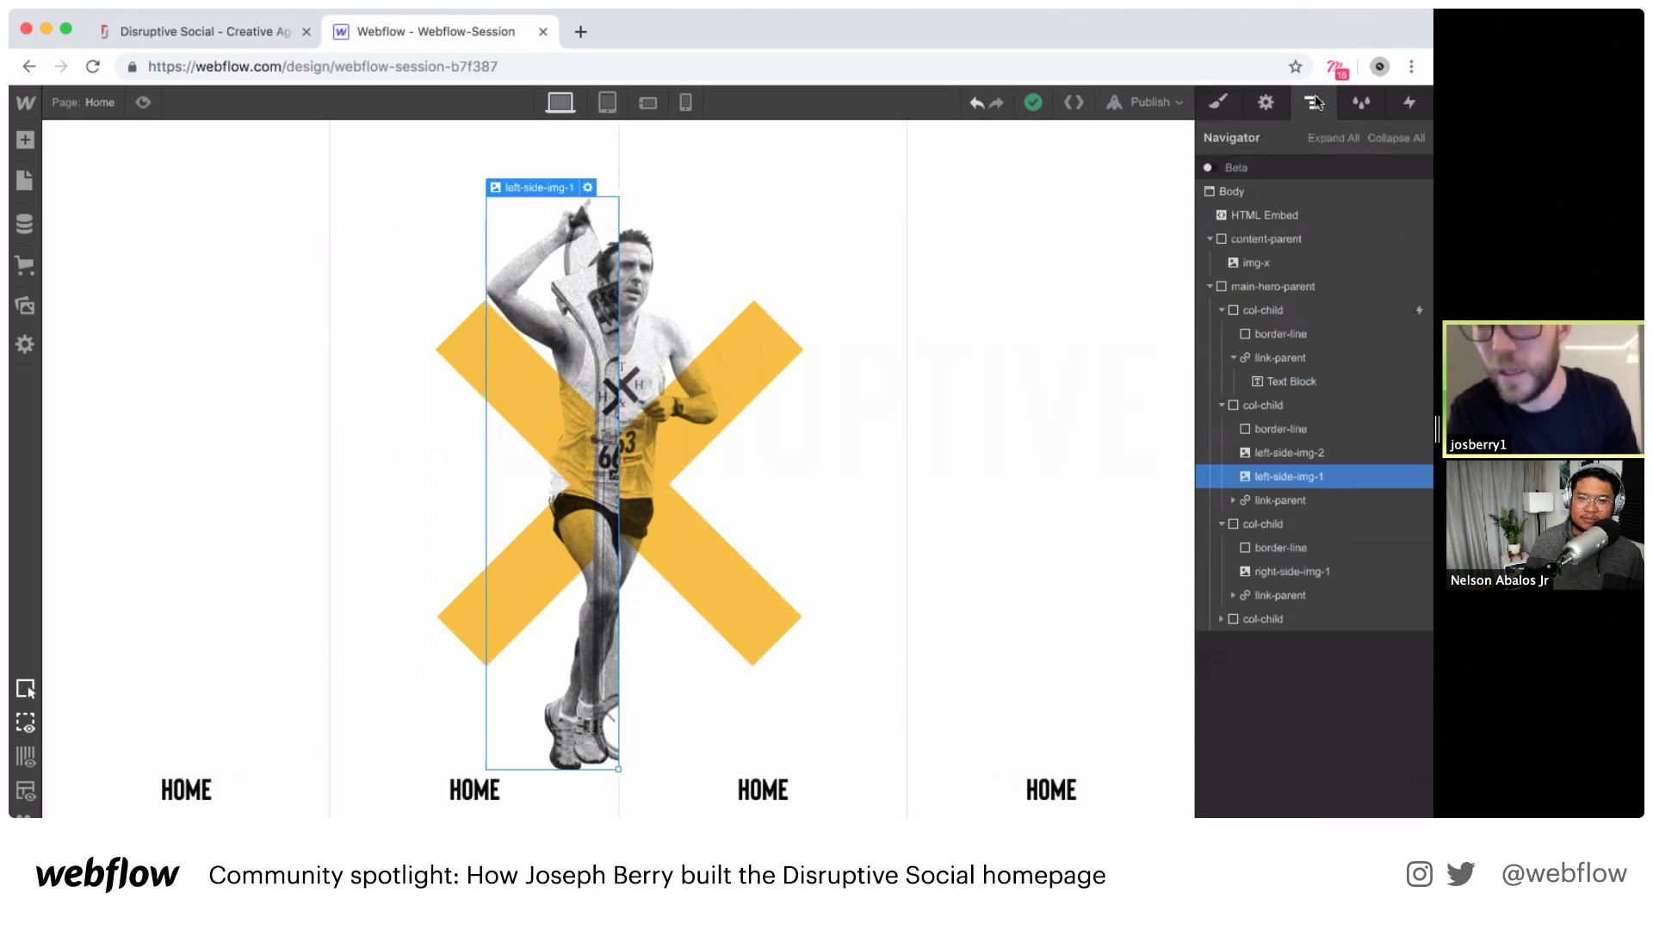
pyautogui.click(1273, 453)
pyautogui.click(1218, 102)
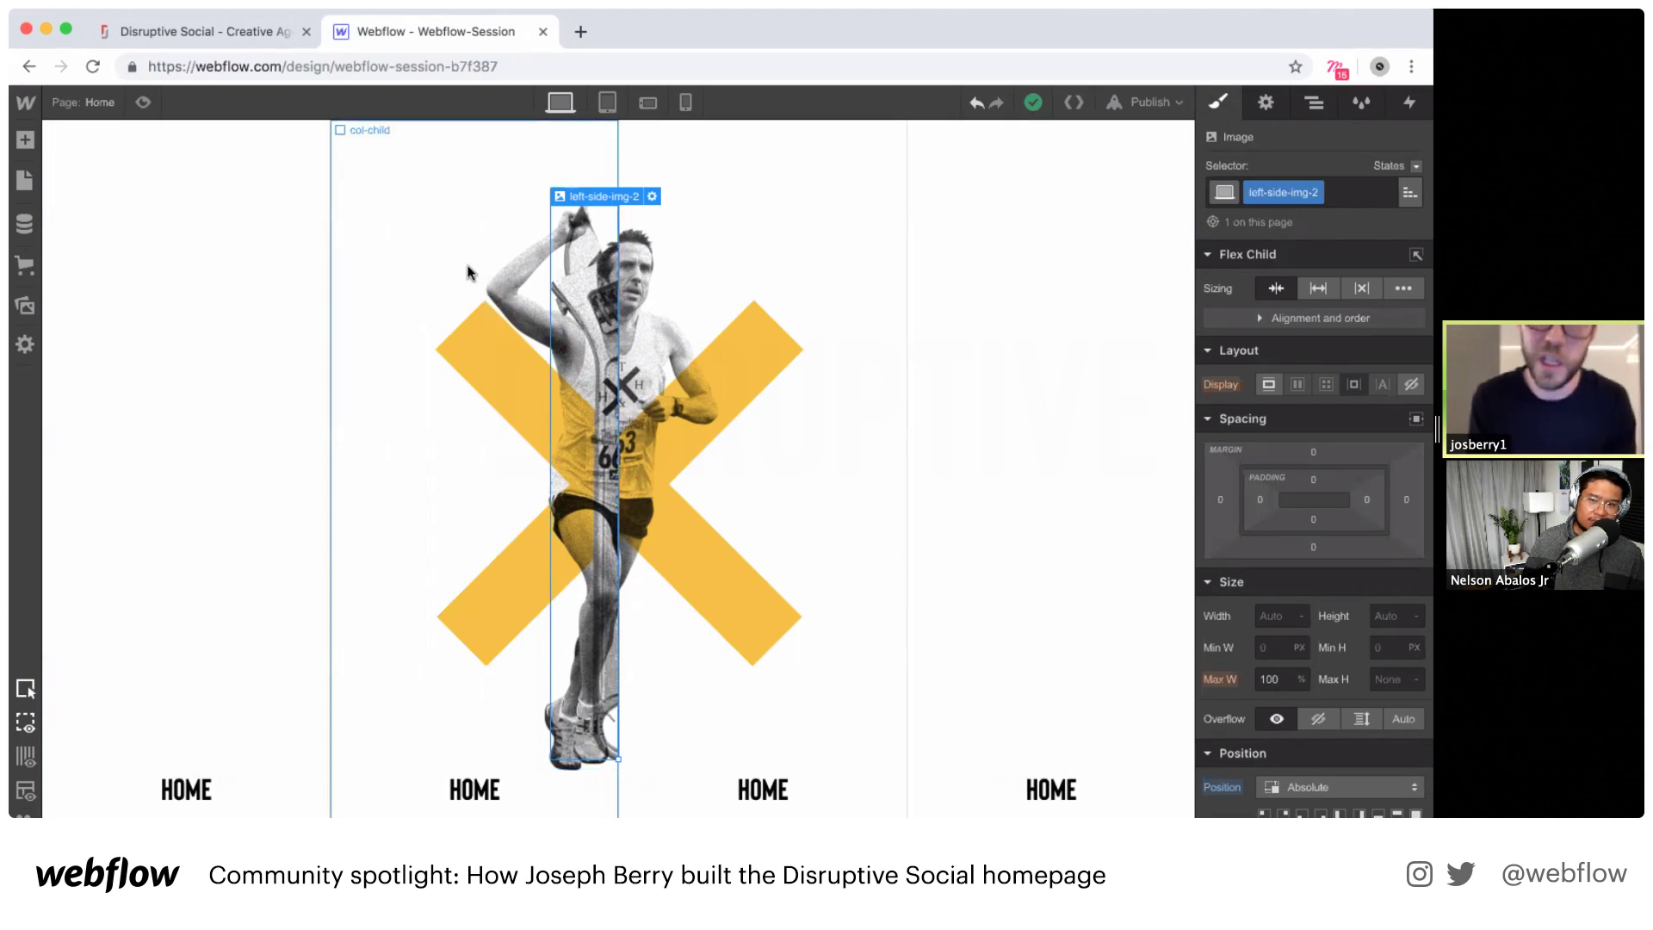
pyautogui.click(511, 251)
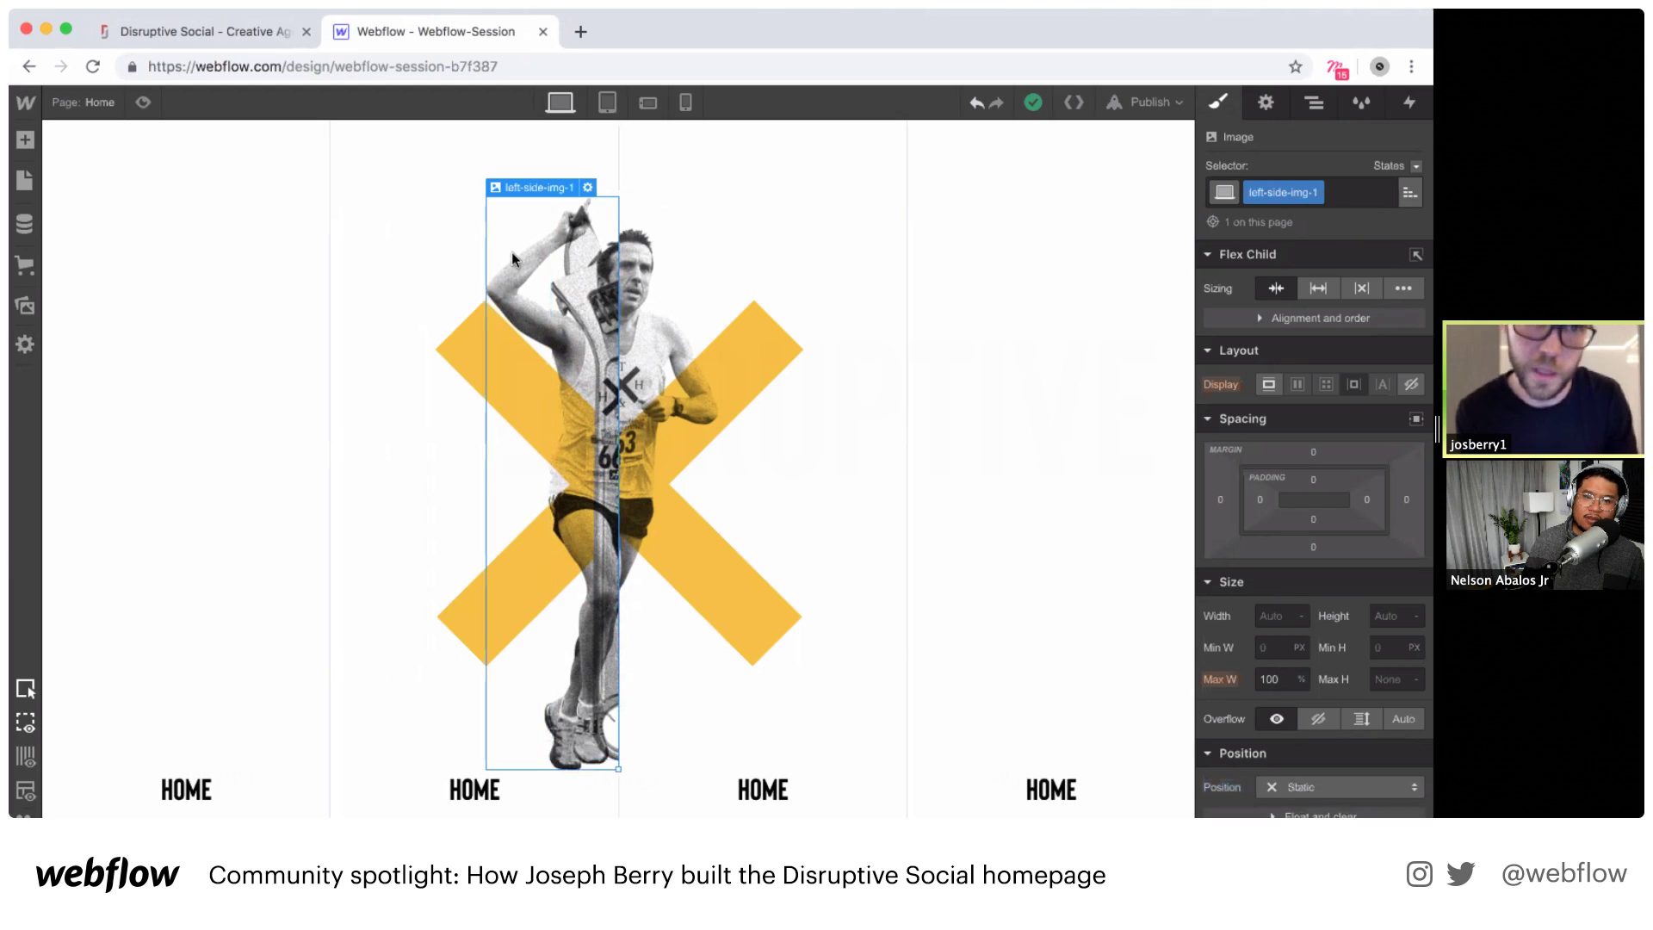
pyautogui.click(1336, 778)
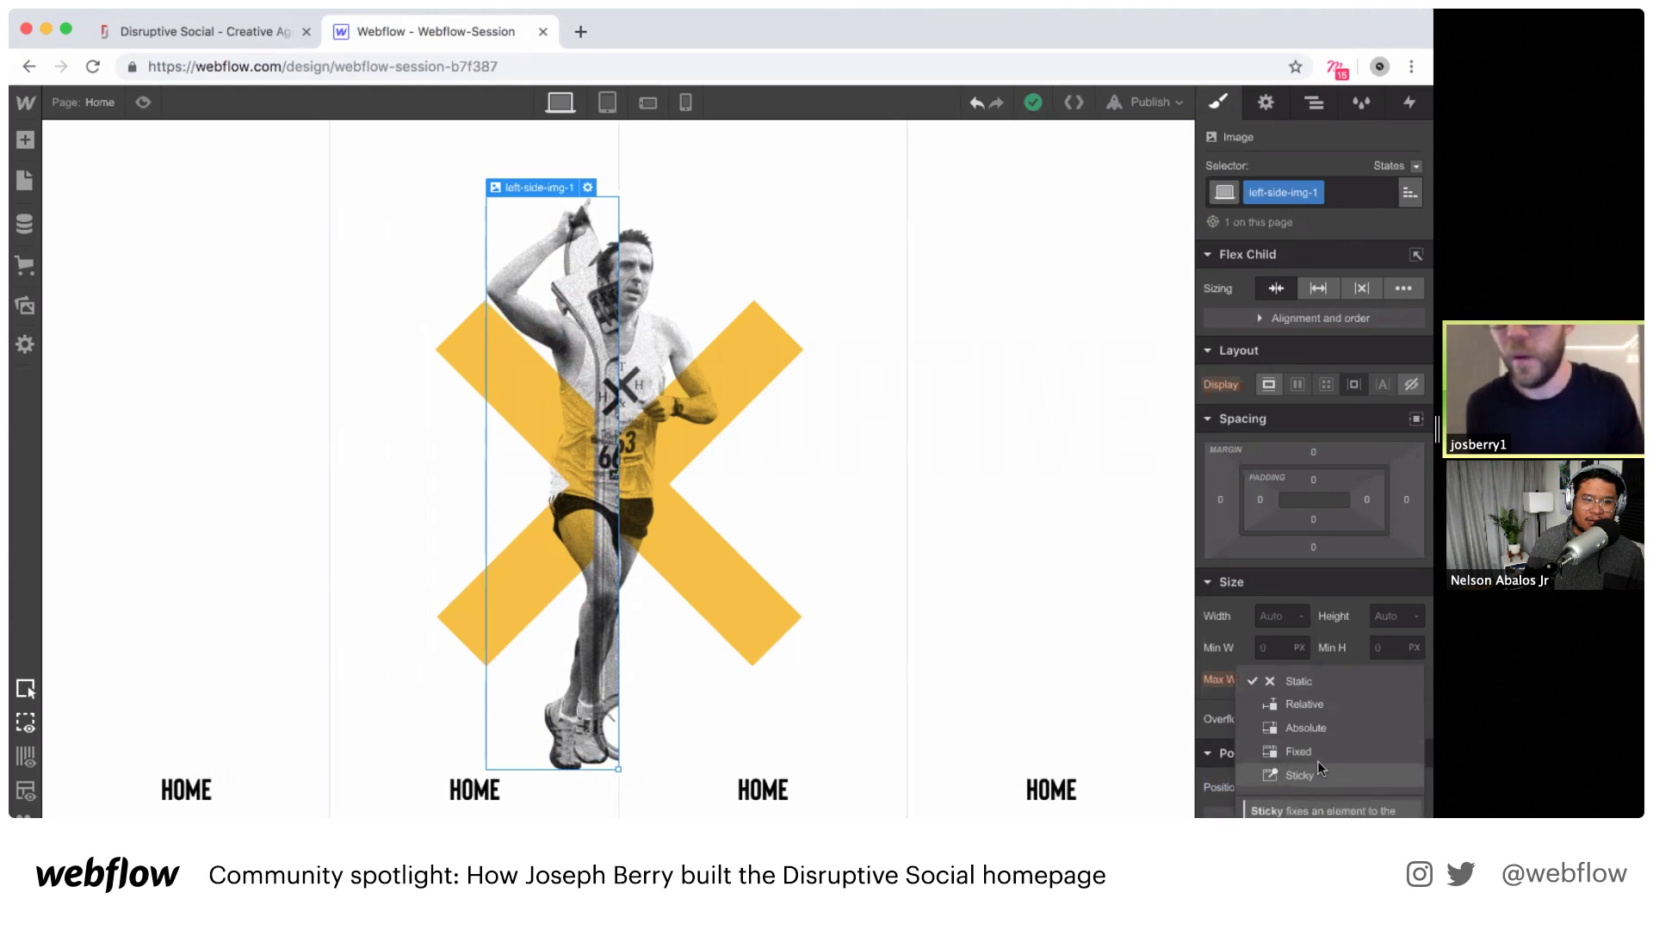
pyautogui.click(1293, 730)
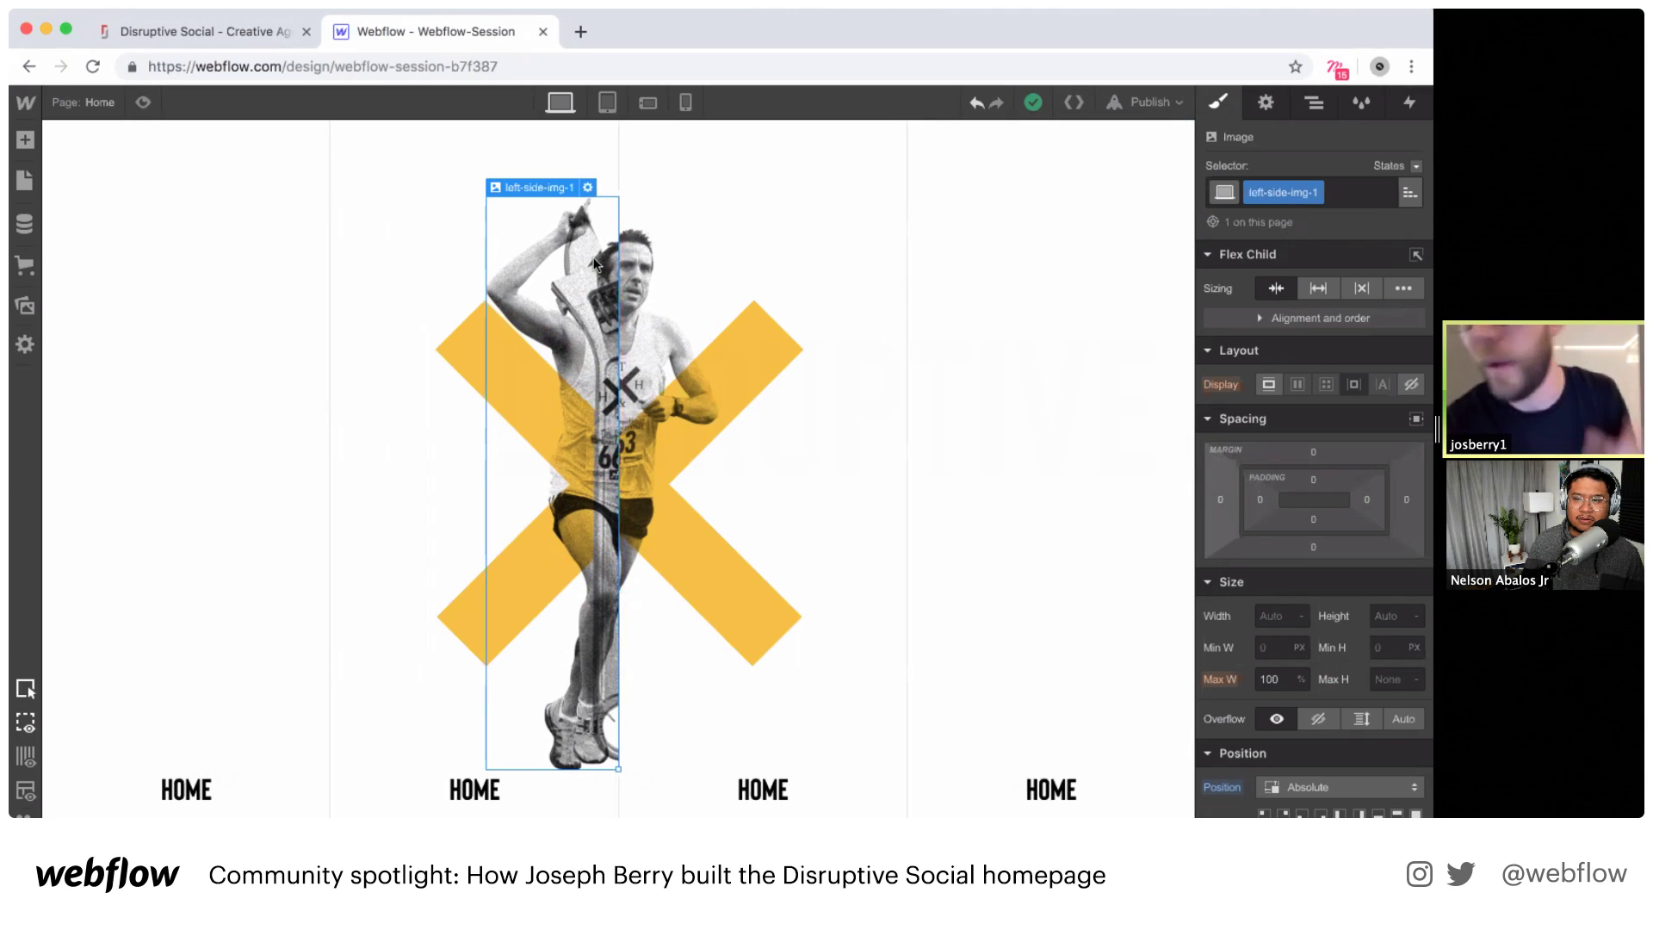
# Step: Insert the right half of the wrench from the assets into the third column, after right-side-img-1
pyautogui.click(1314, 101)
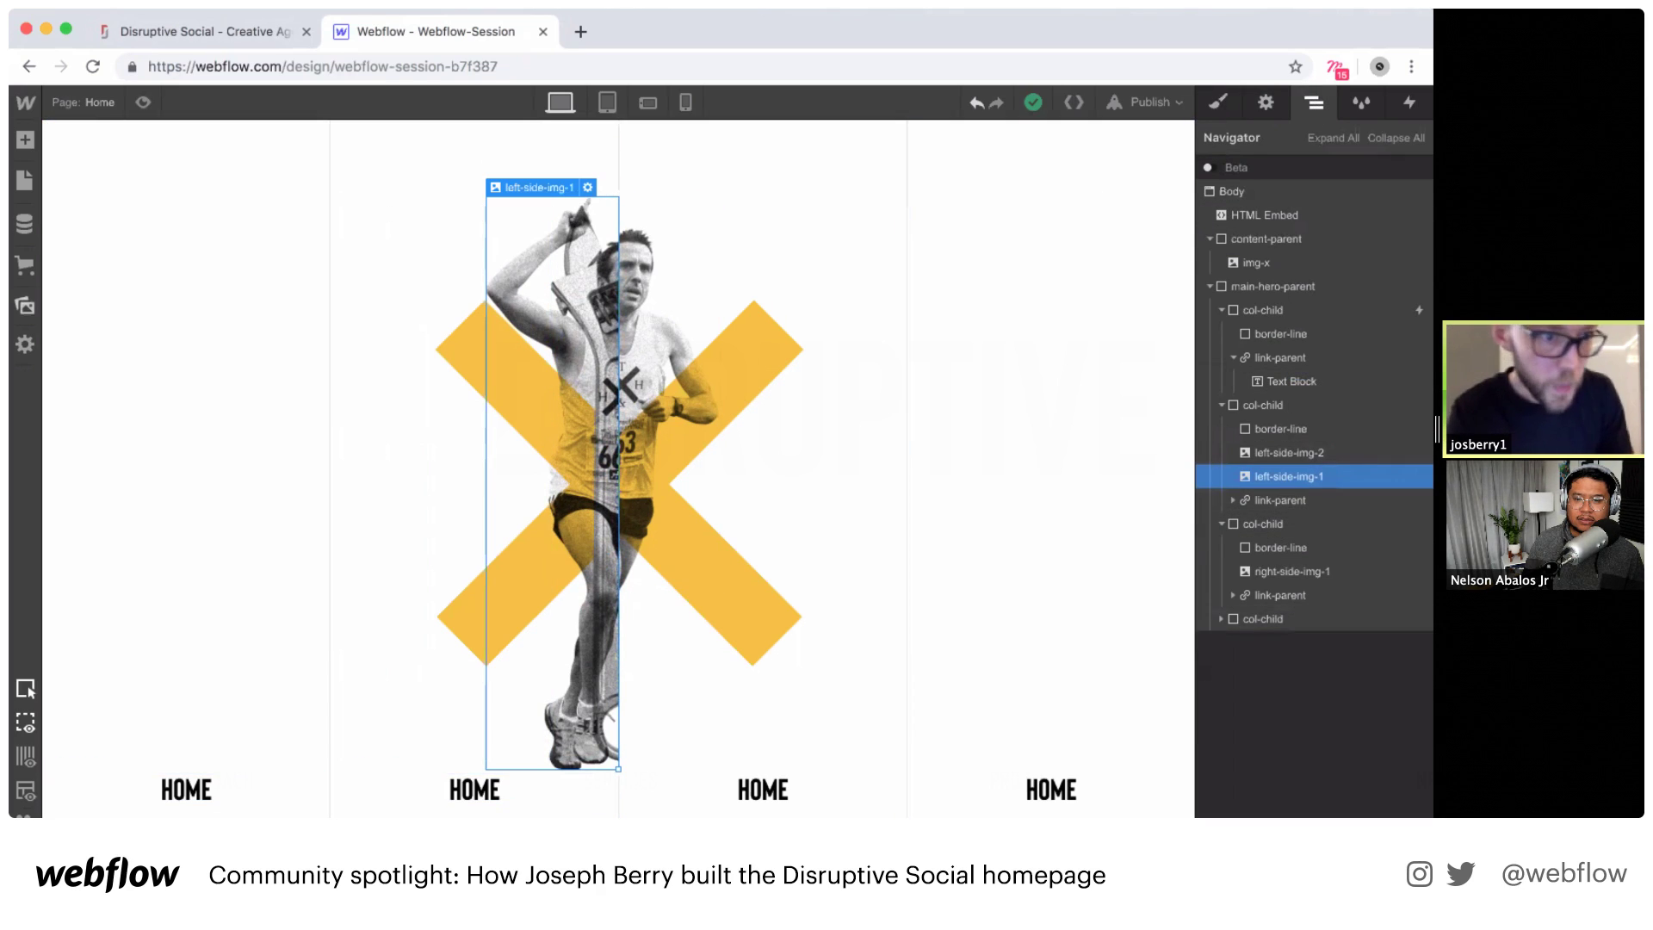
pyautogui.click(25, 305)
pyautogui.moveTo(166, 478); pyautogui.dragTo(687, 219)
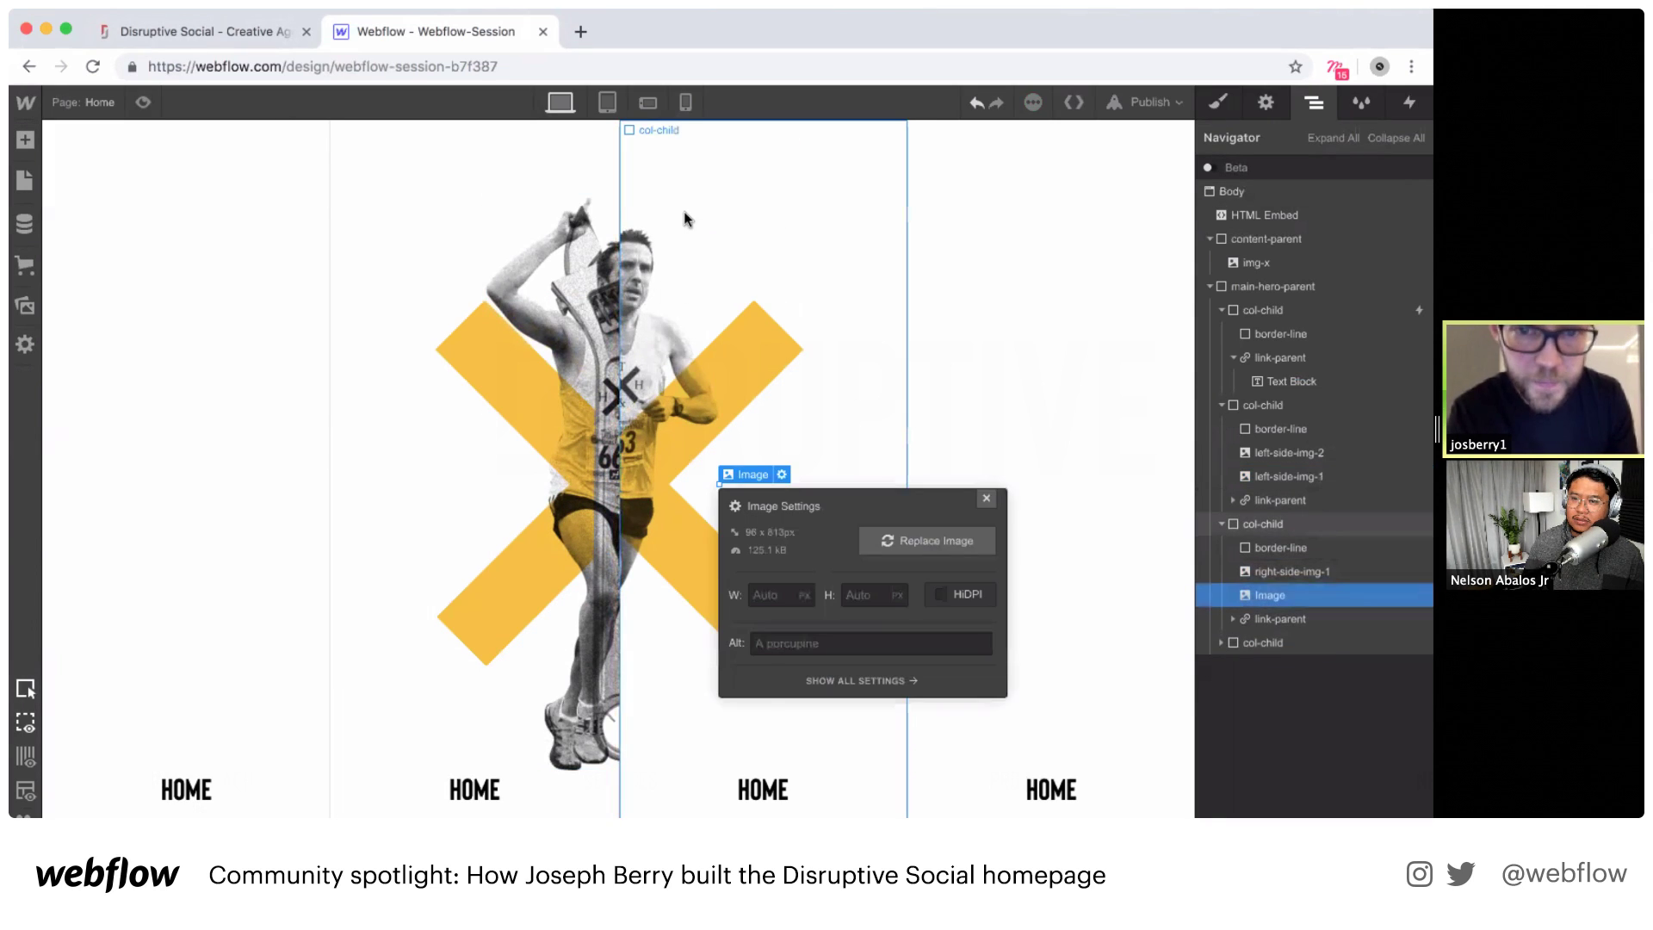
# Step: Set the width of the newly inserted right wrench image to 70 px, leaving HiDPI off
pyautogui.click(941, 595)
pyautogui.doubleClick(775, 595)
pyautogui.write('58')
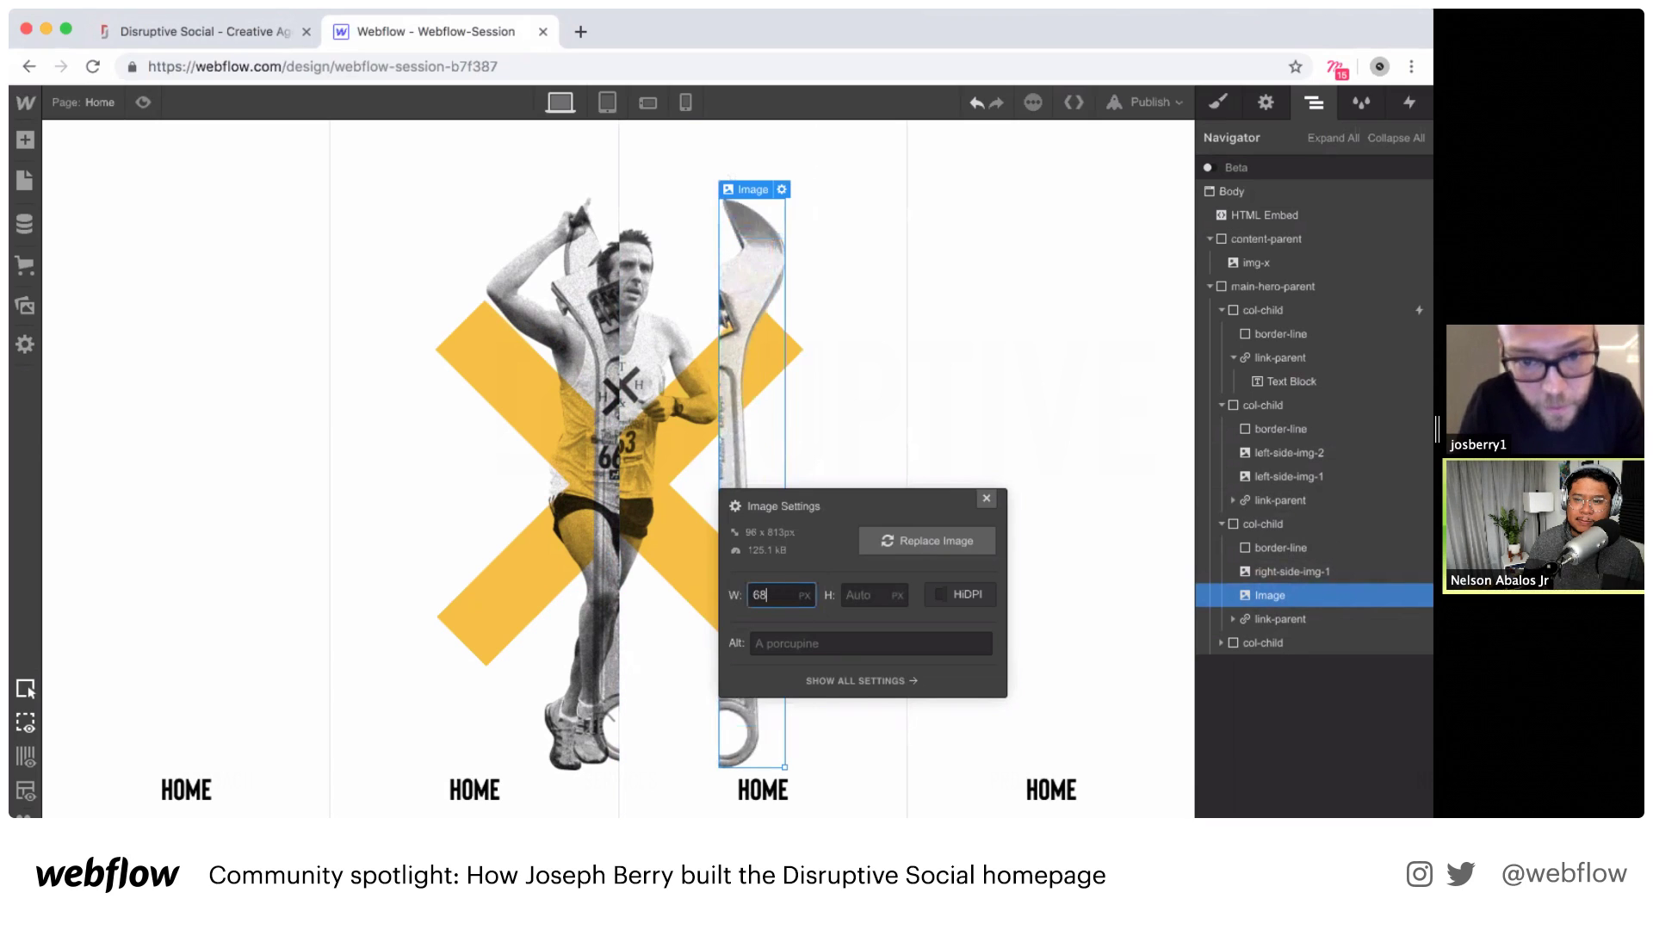
pyautogui.press('Up')
pyautogui.press('Up')
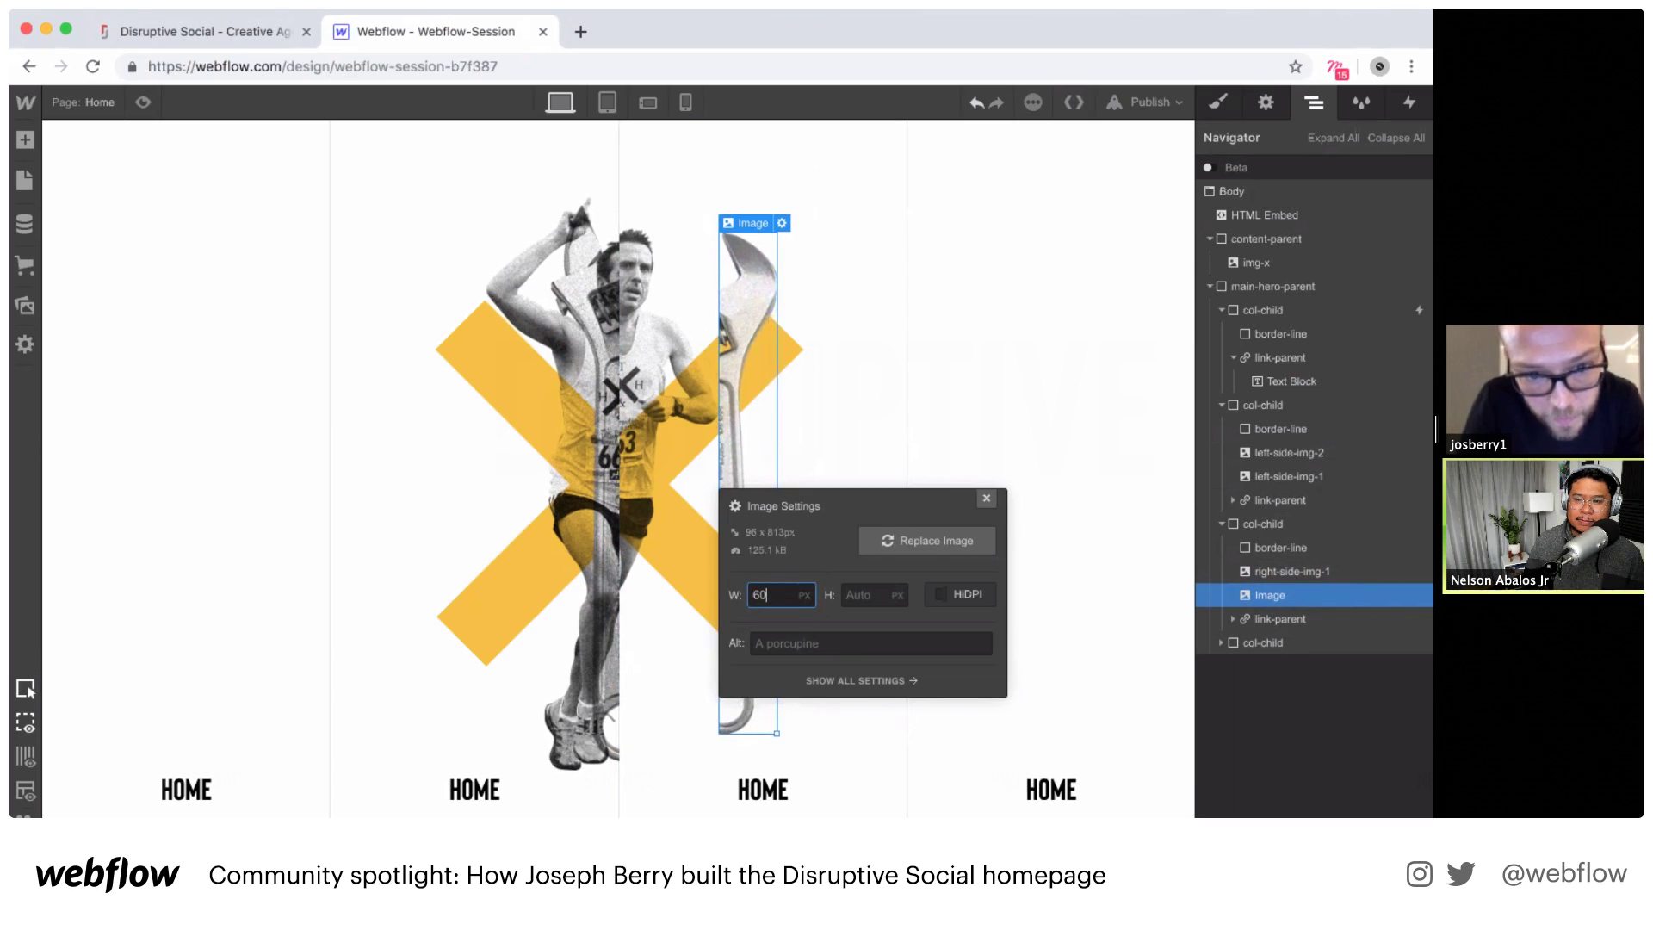
pyautogui.hotkey('shift', 'Up')
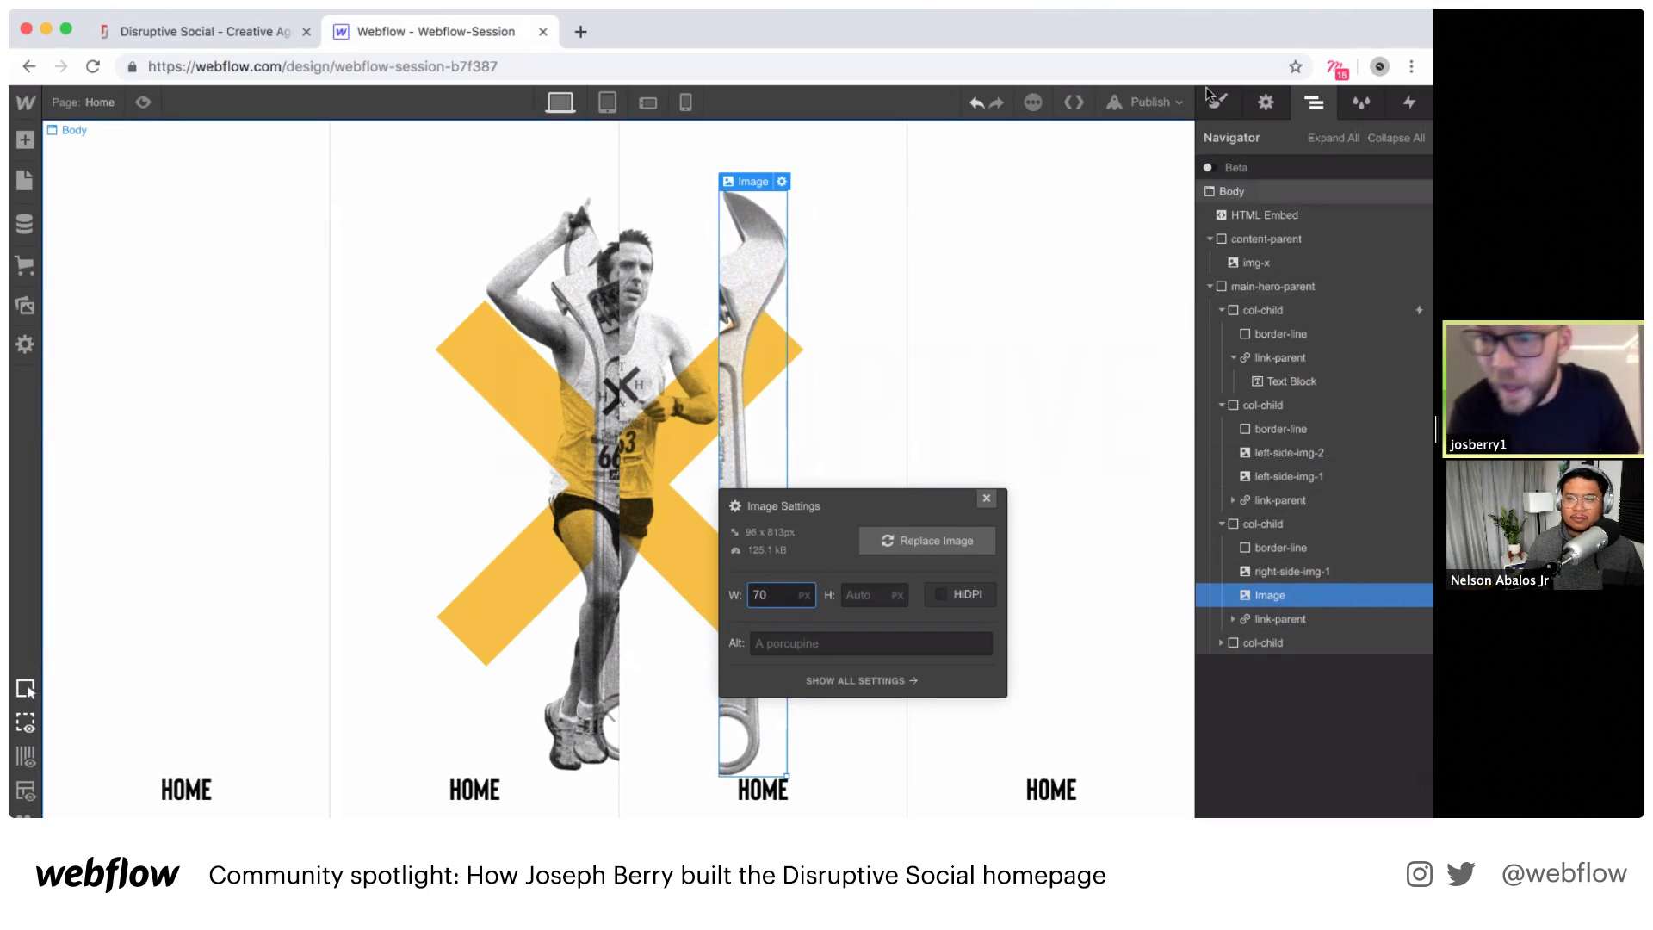
# Step: Create the class right-side-img-2 and assign it to the right wrench image
pyautogui.click(1217, 105)
pyautogui.click(1378, 193)
pyautogui.write('ri')
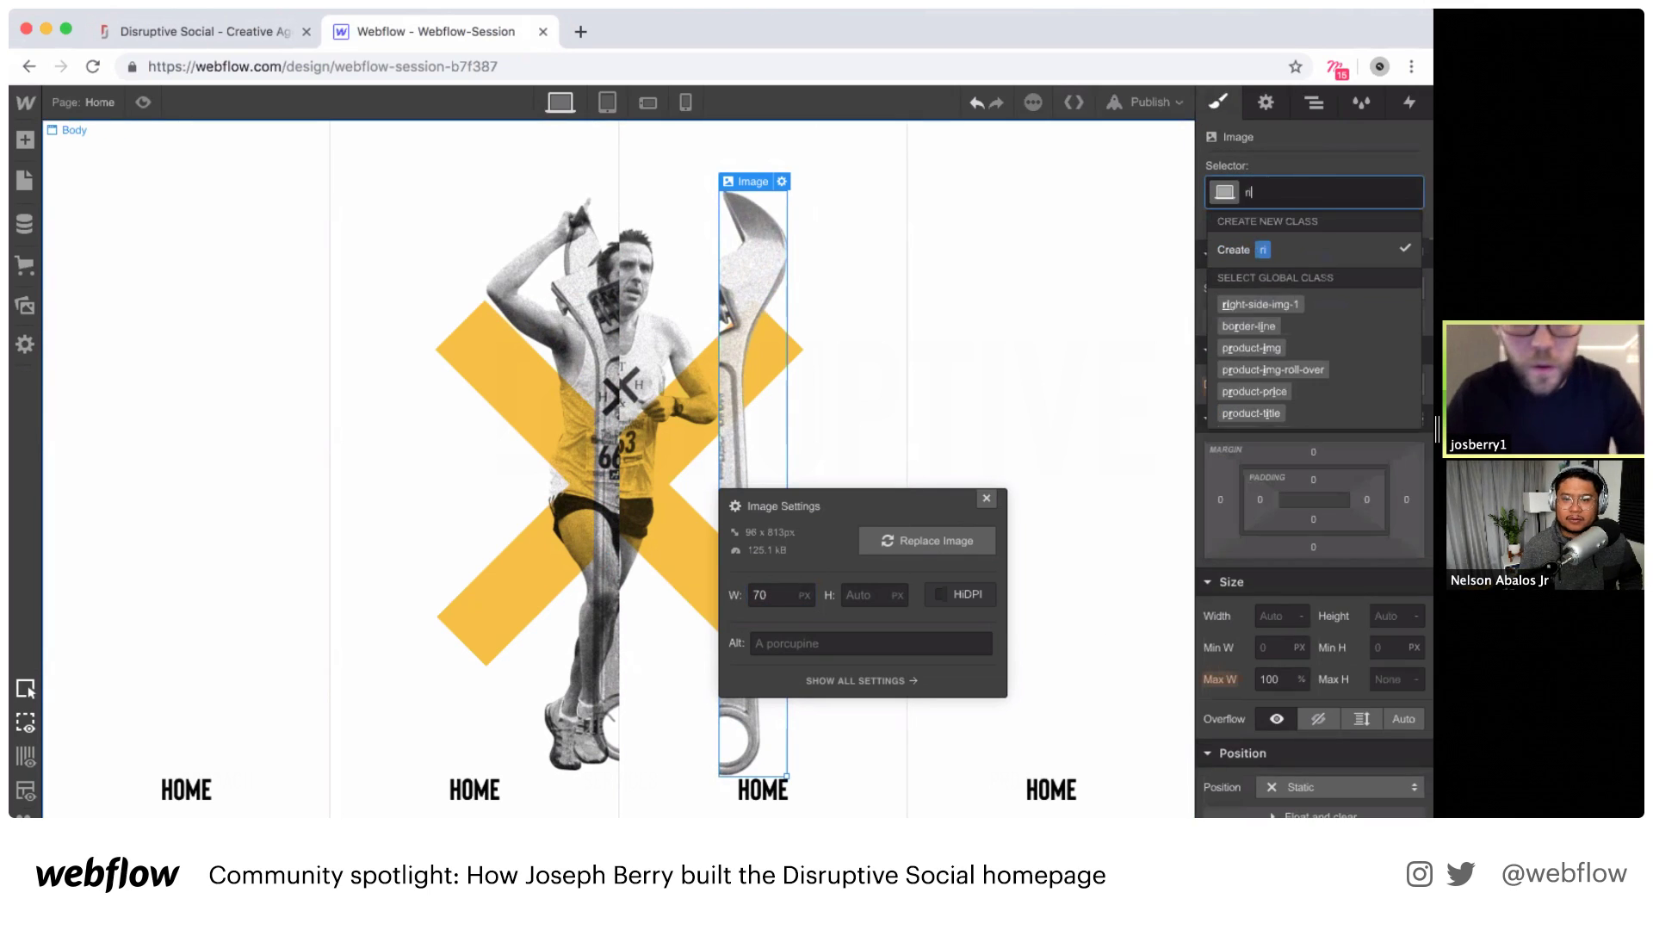
pyautogui.write('ght-s')
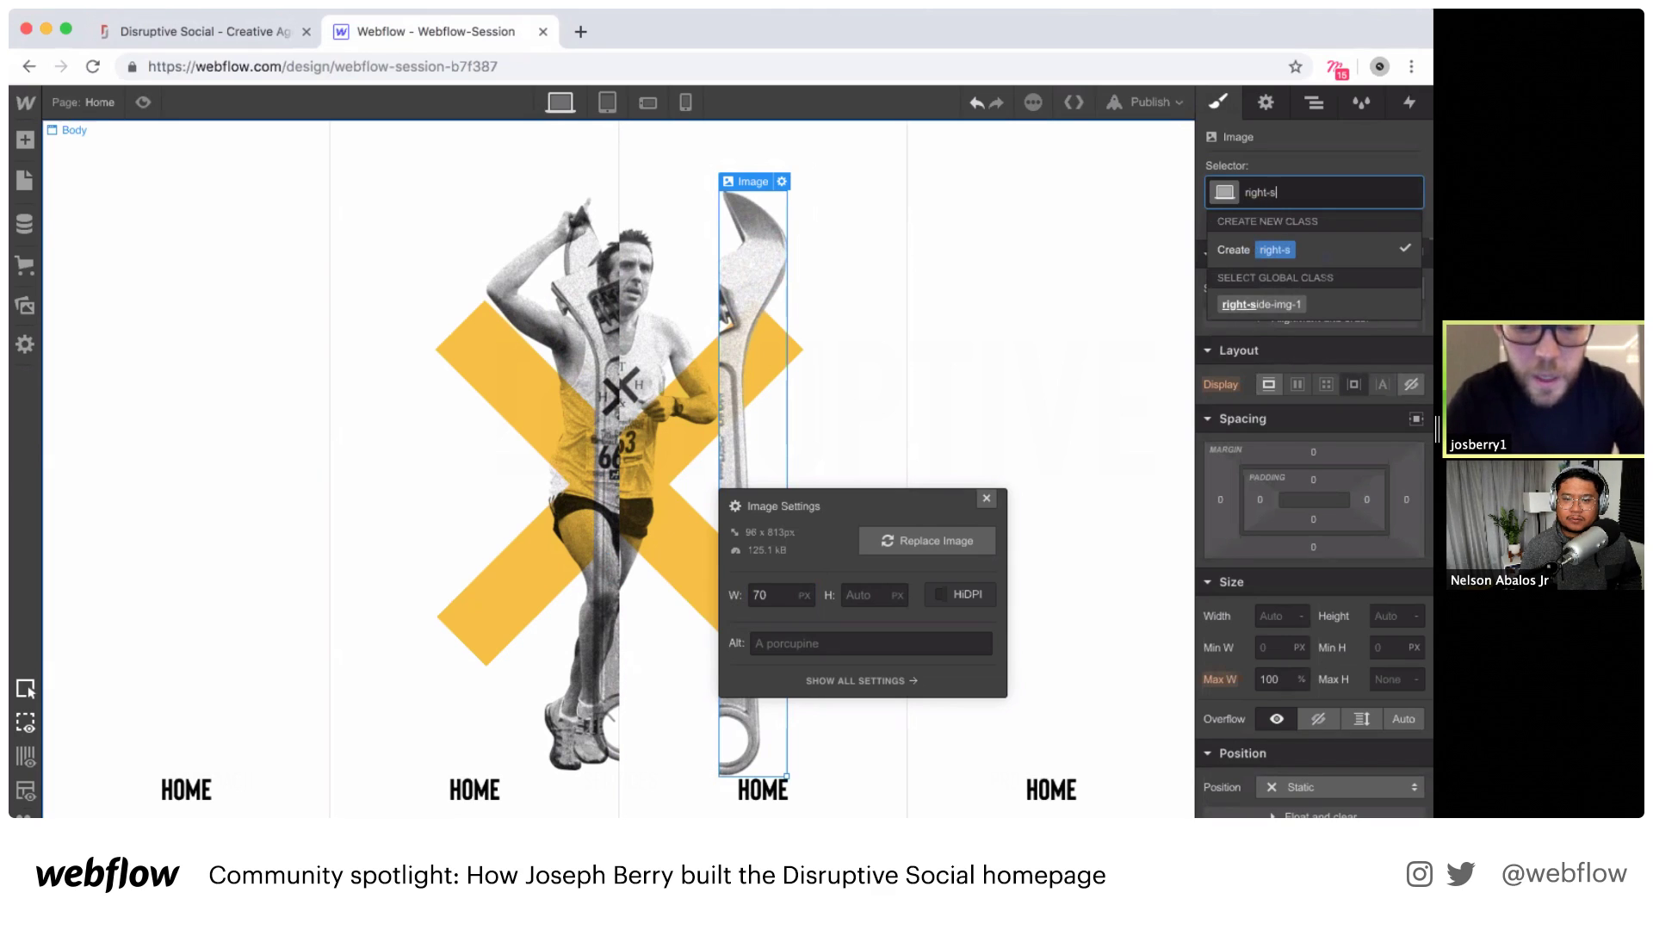
pyautogui.write('ide-img-2')
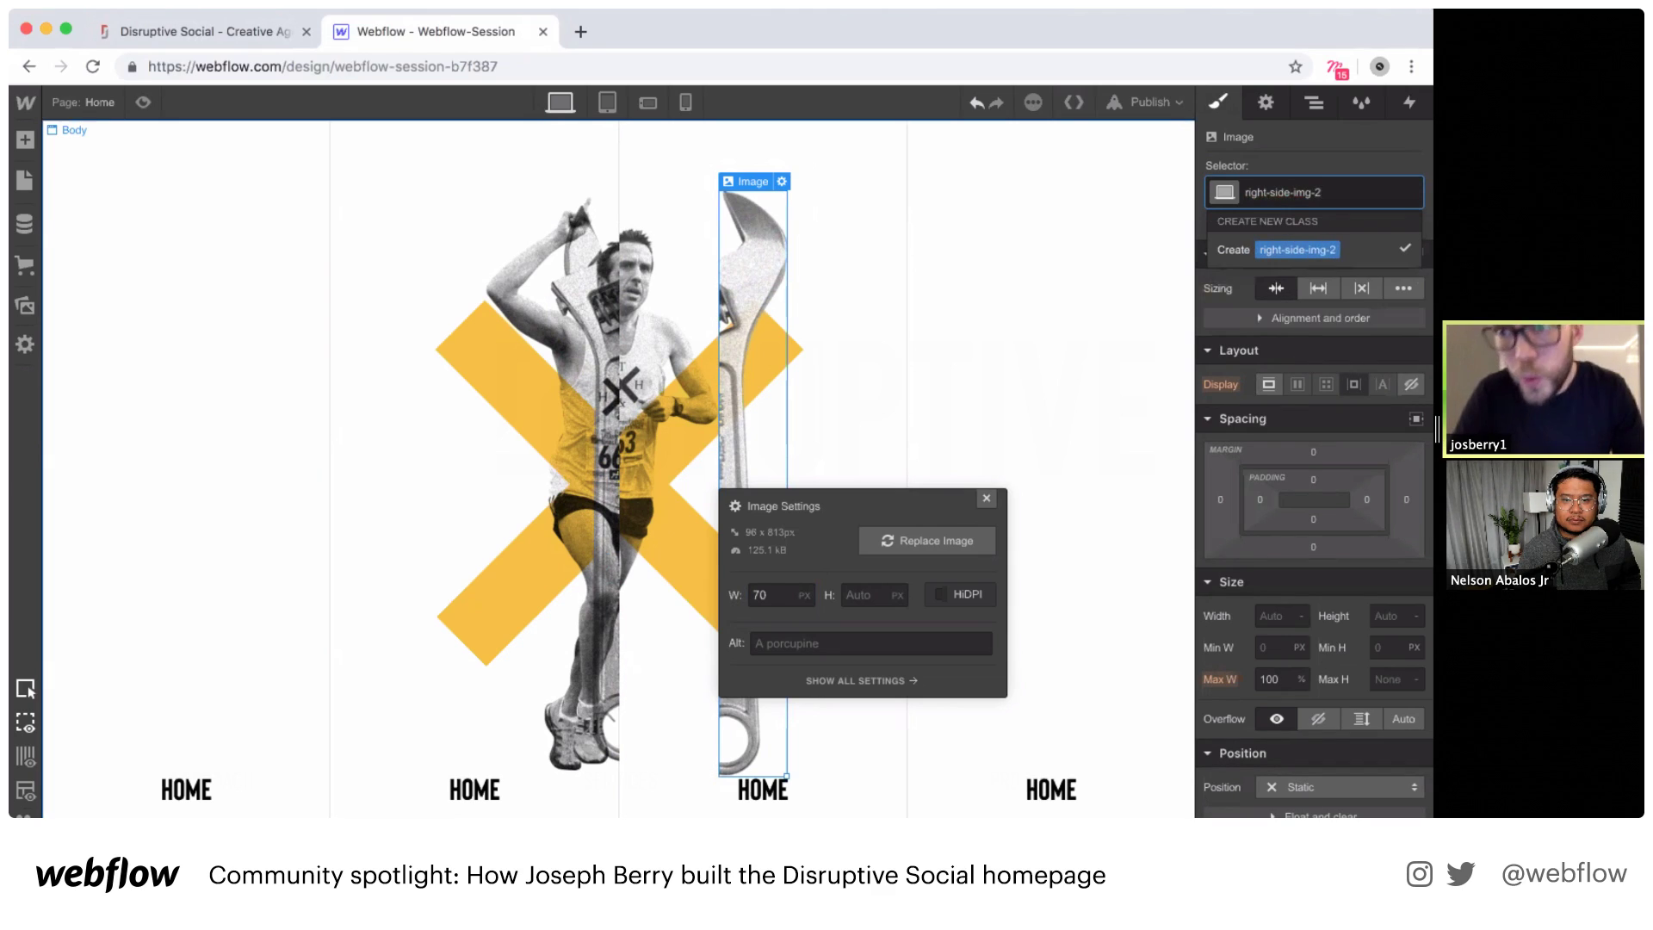
pyautogui.press('Return')
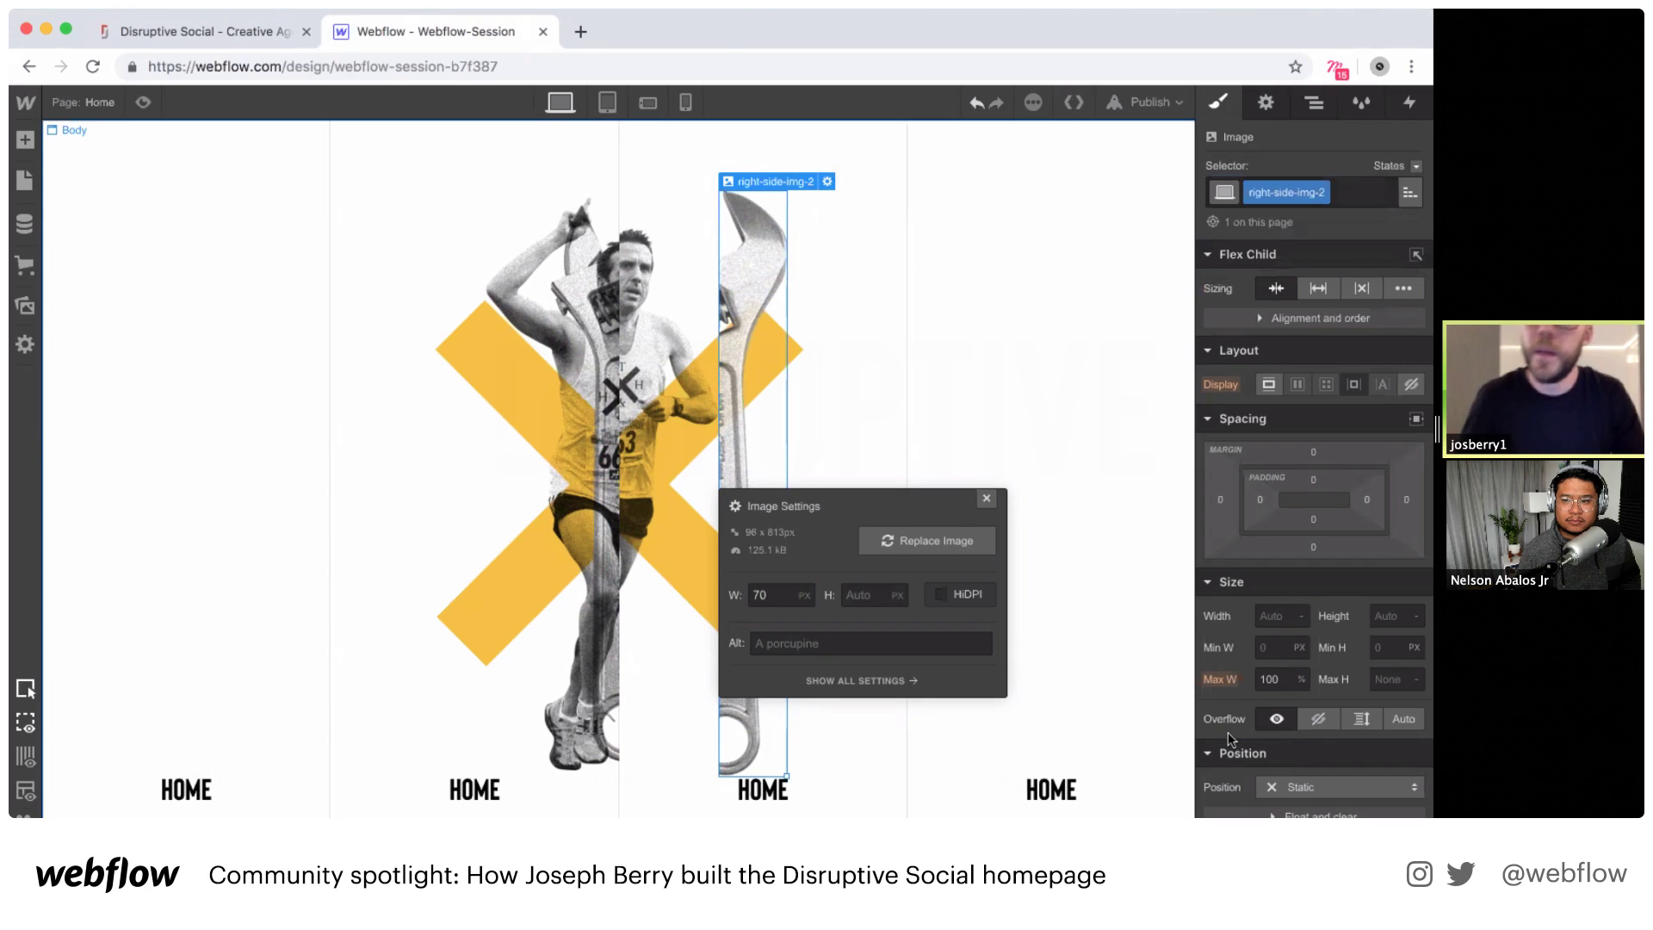
# Step: Set the position of right-side-img-2 to Absolute, preview the homepage and return to editing
pyautogui.click(1316, 778)
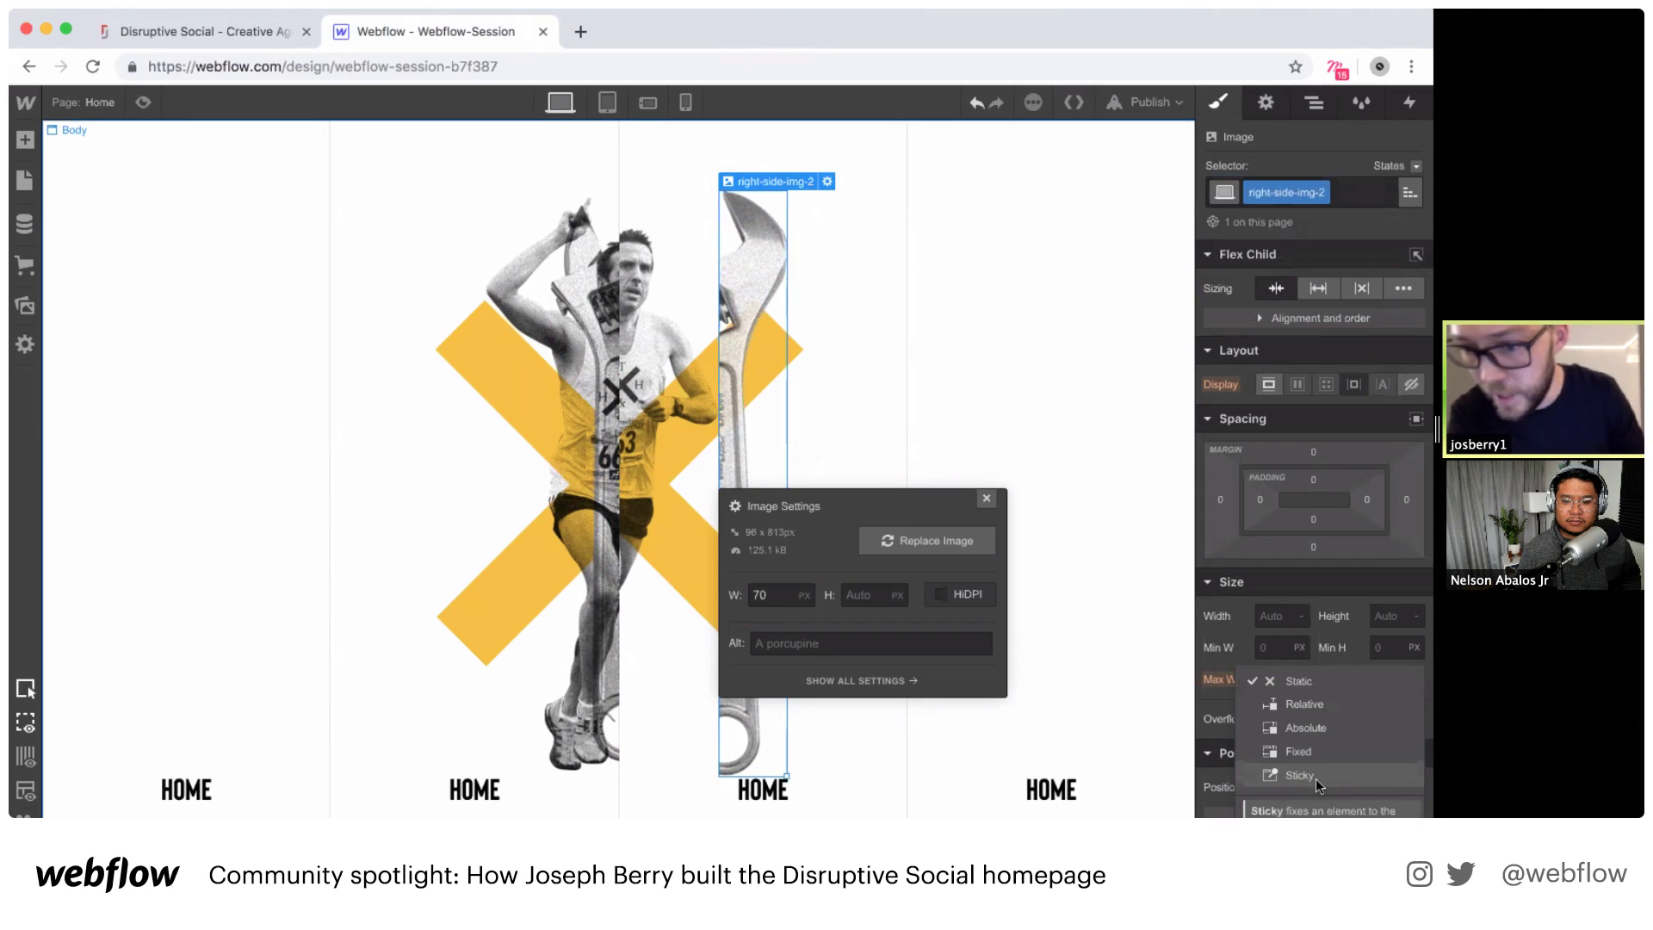
pyautogui.click(1295, 722)
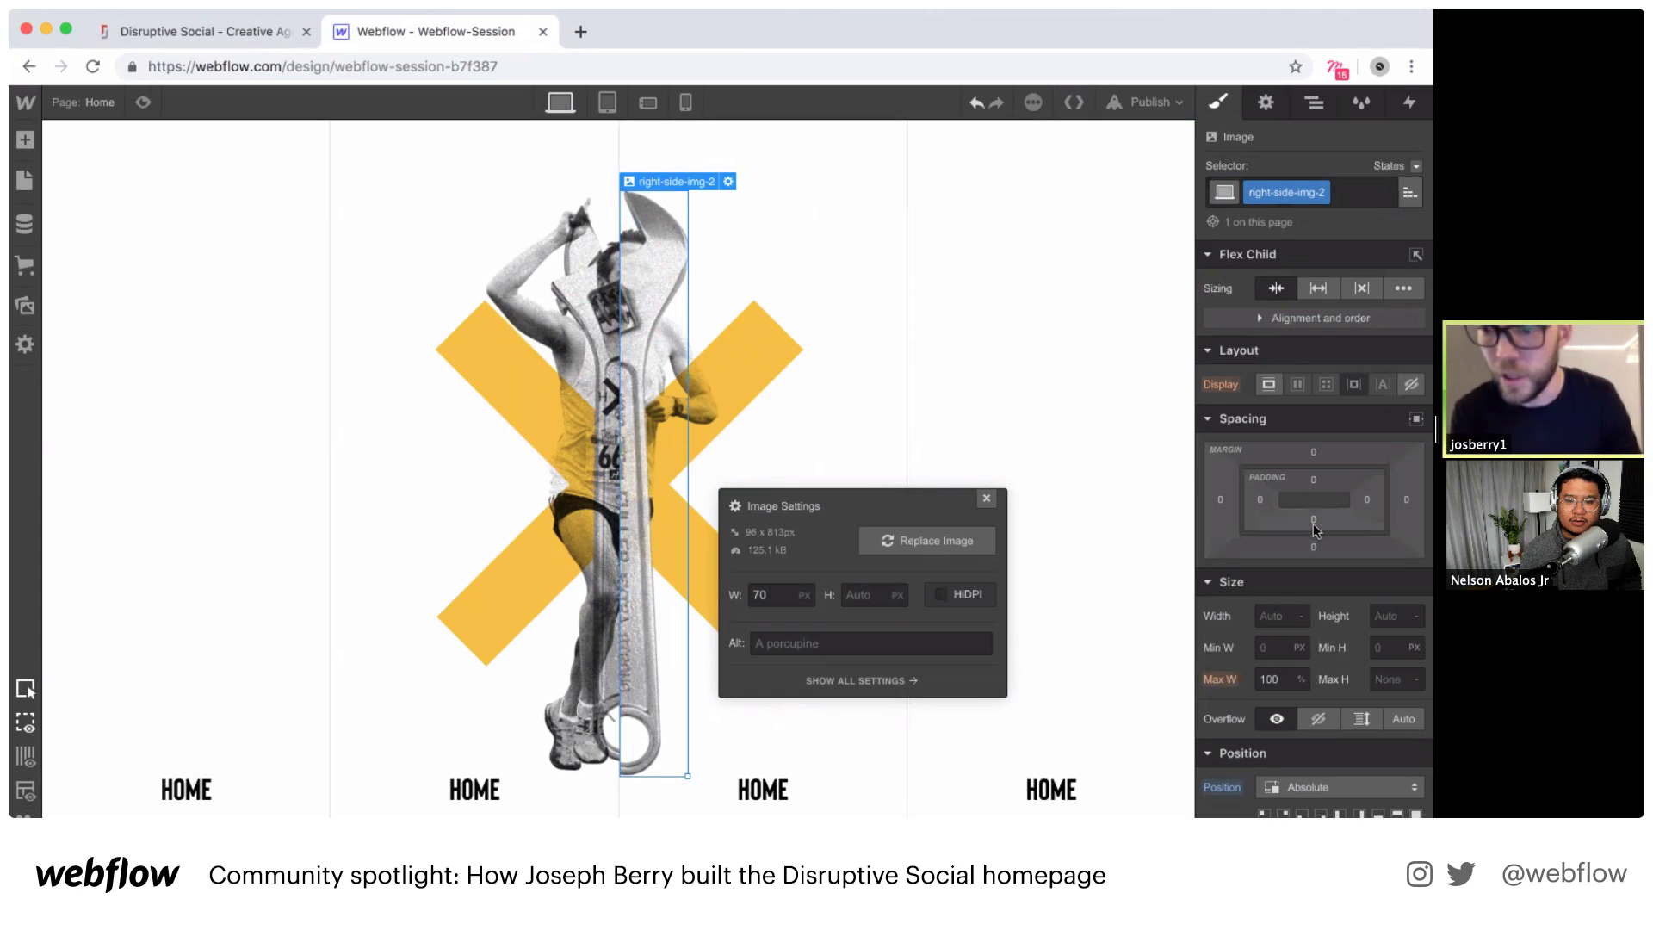
pyautogui.click(144, 102)
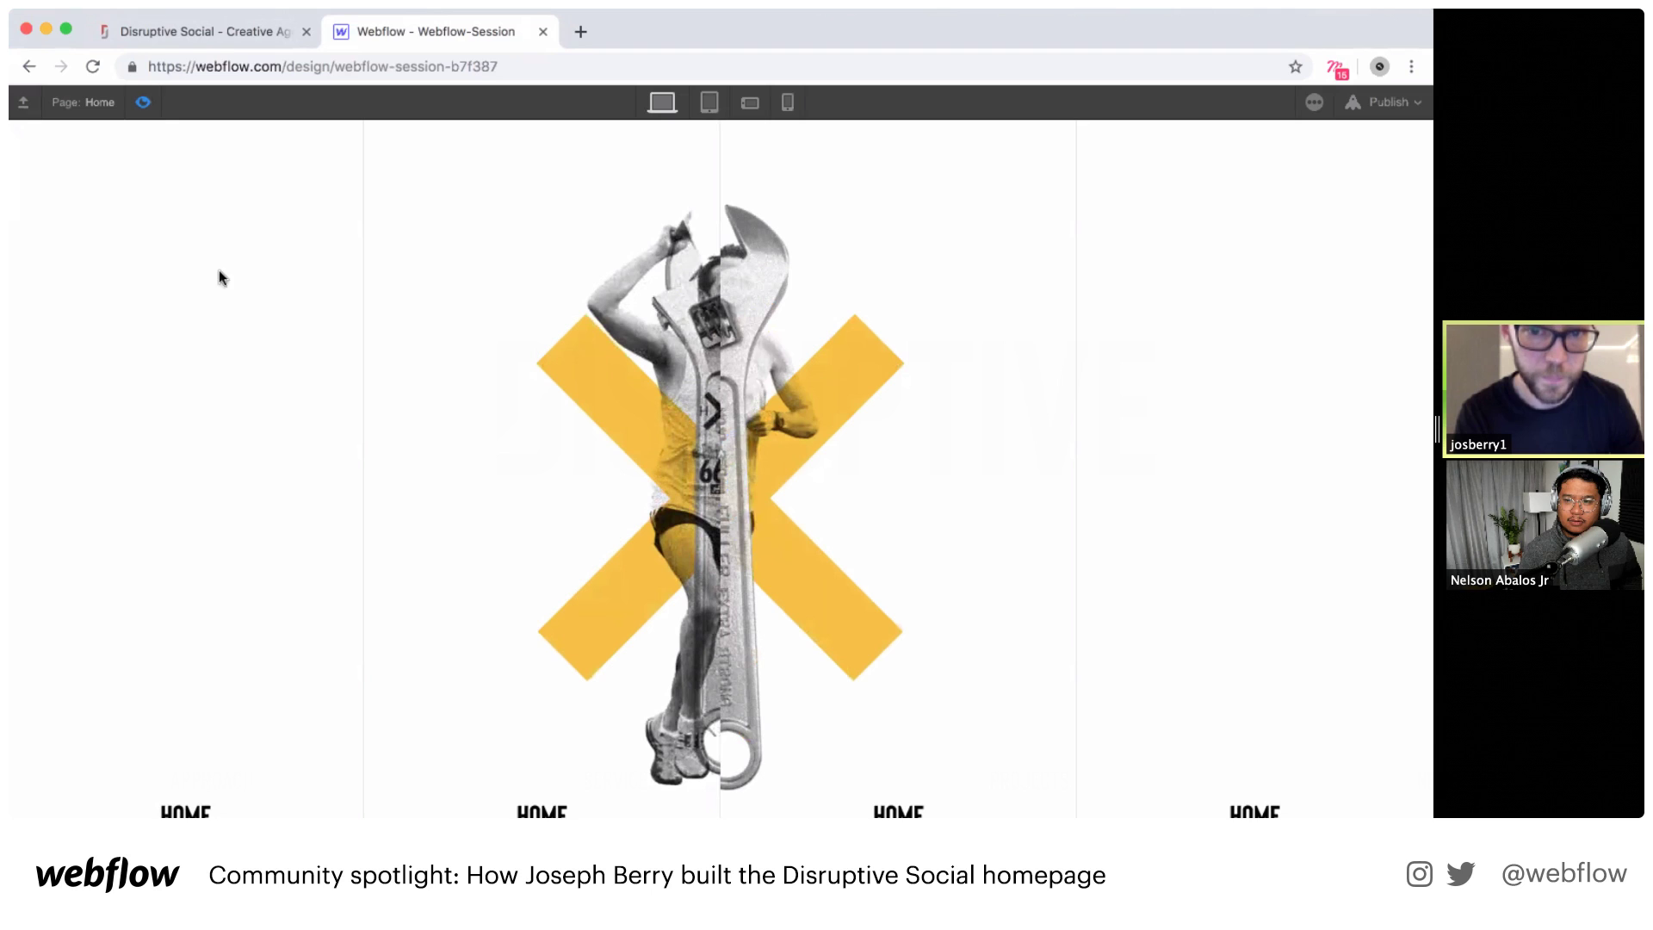
pyautogui.click(143, 102)
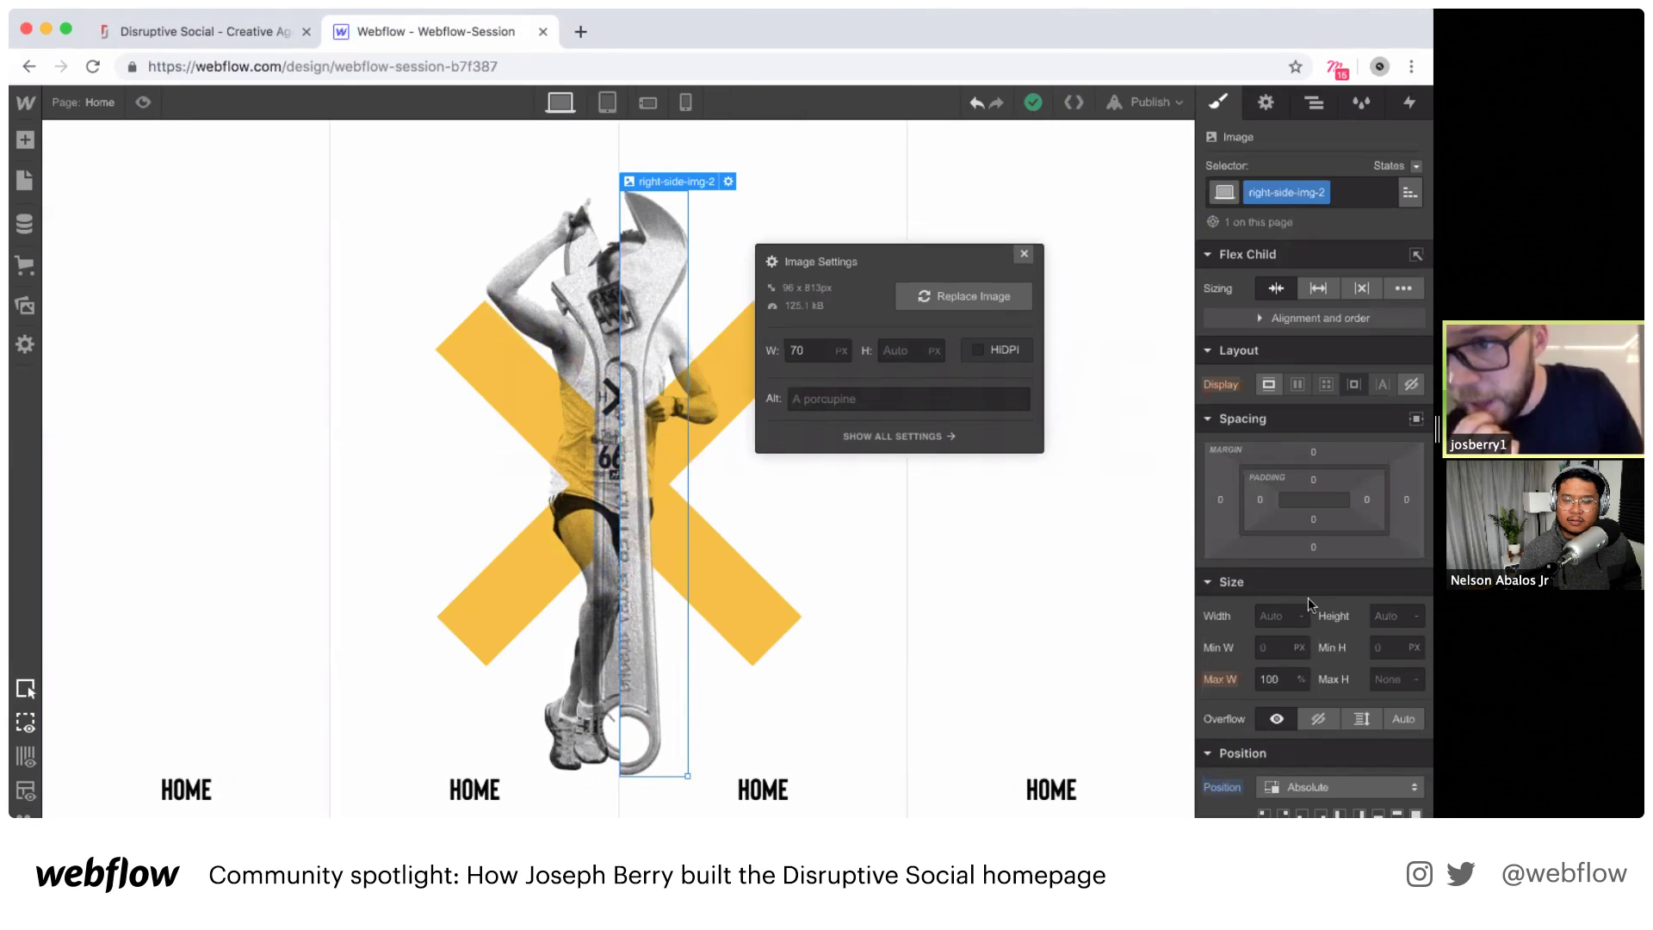
# Step: Compare the wrench's offset with the live Disruptive Social site, set right-side-img-2's top margin to -20 px and close its image settings
pyautogui.scroll(-2, 1308, 597)
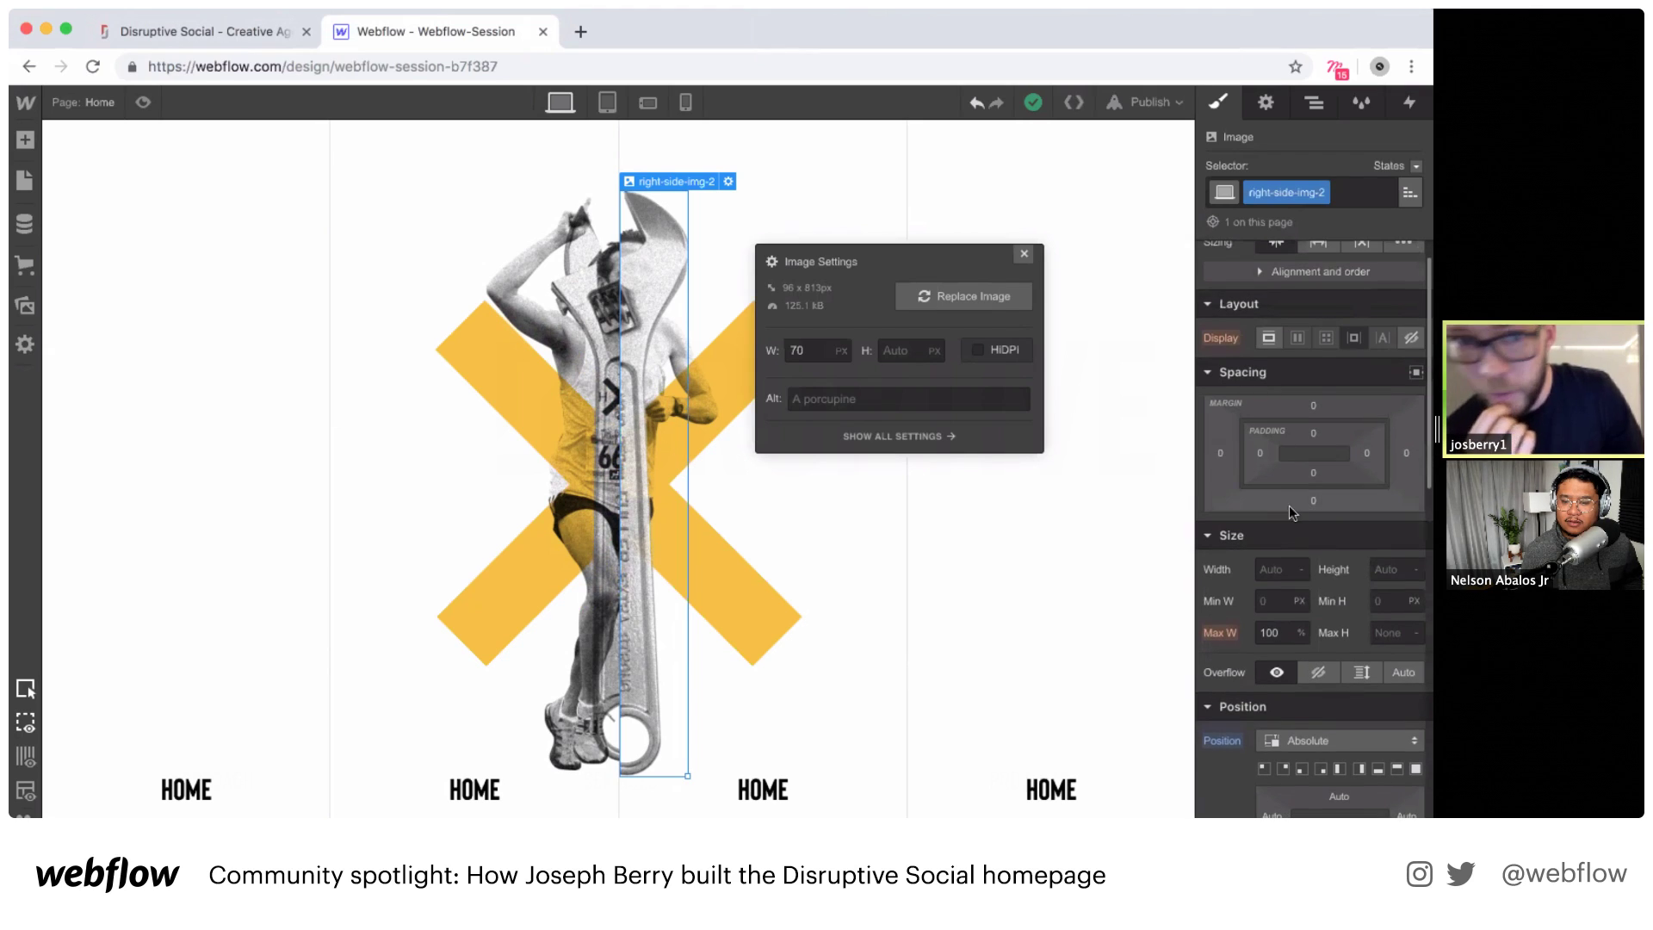
pyautogui.click(1313, 406)
pyautogui.write('-10')
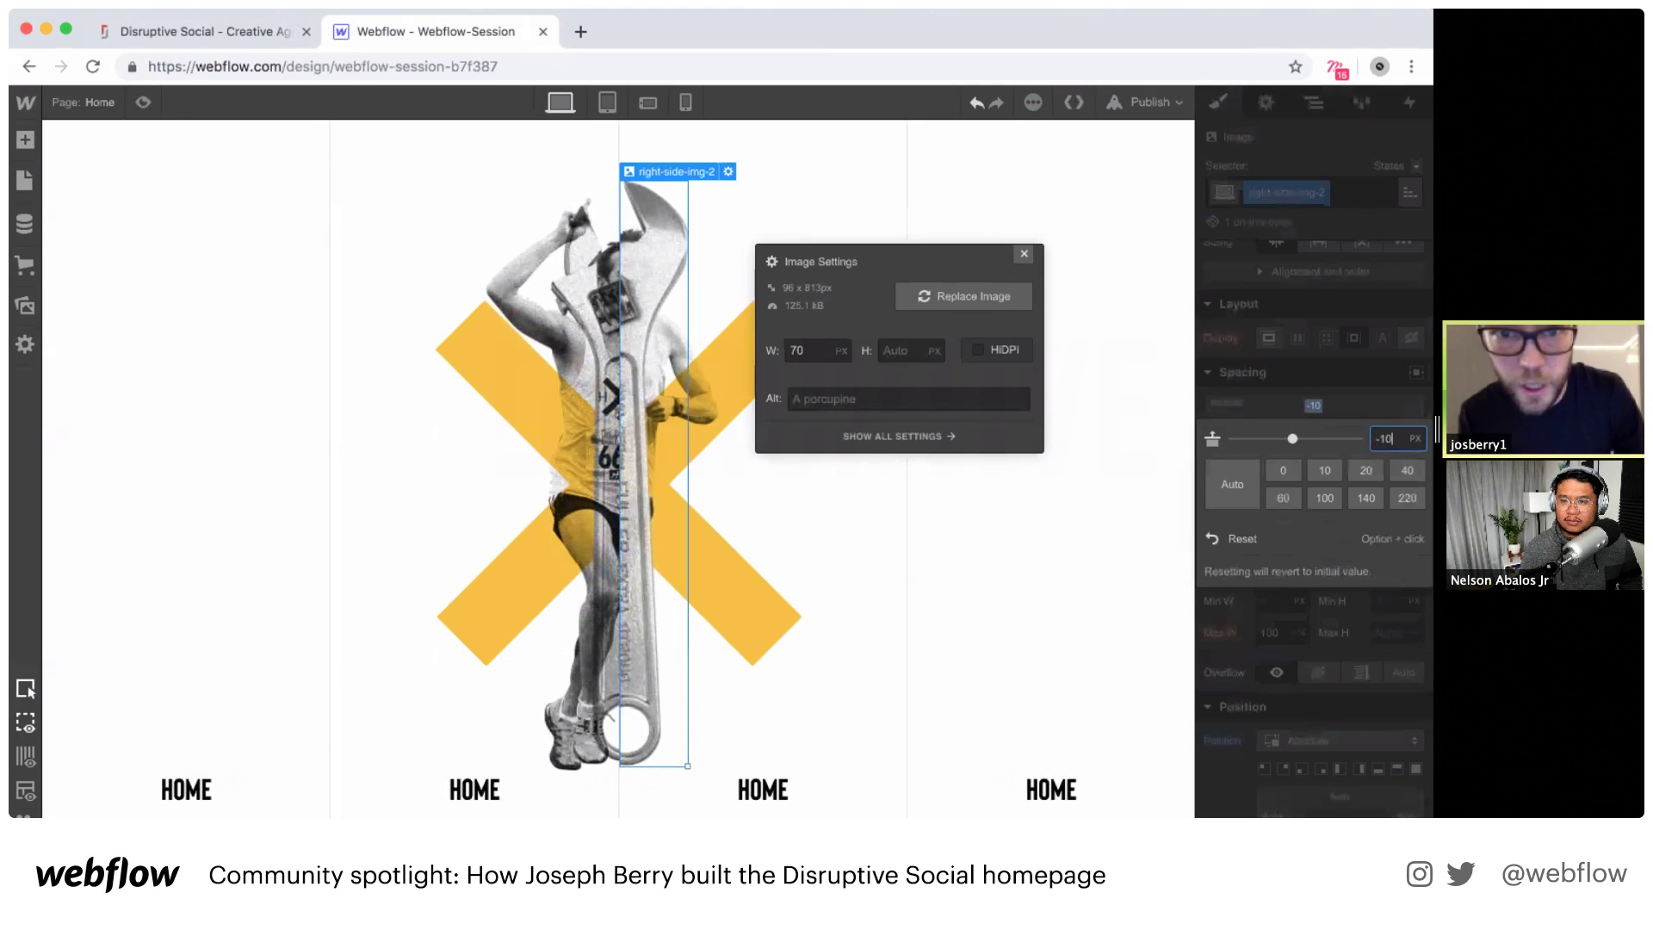
pyautogui.click(185, 35)
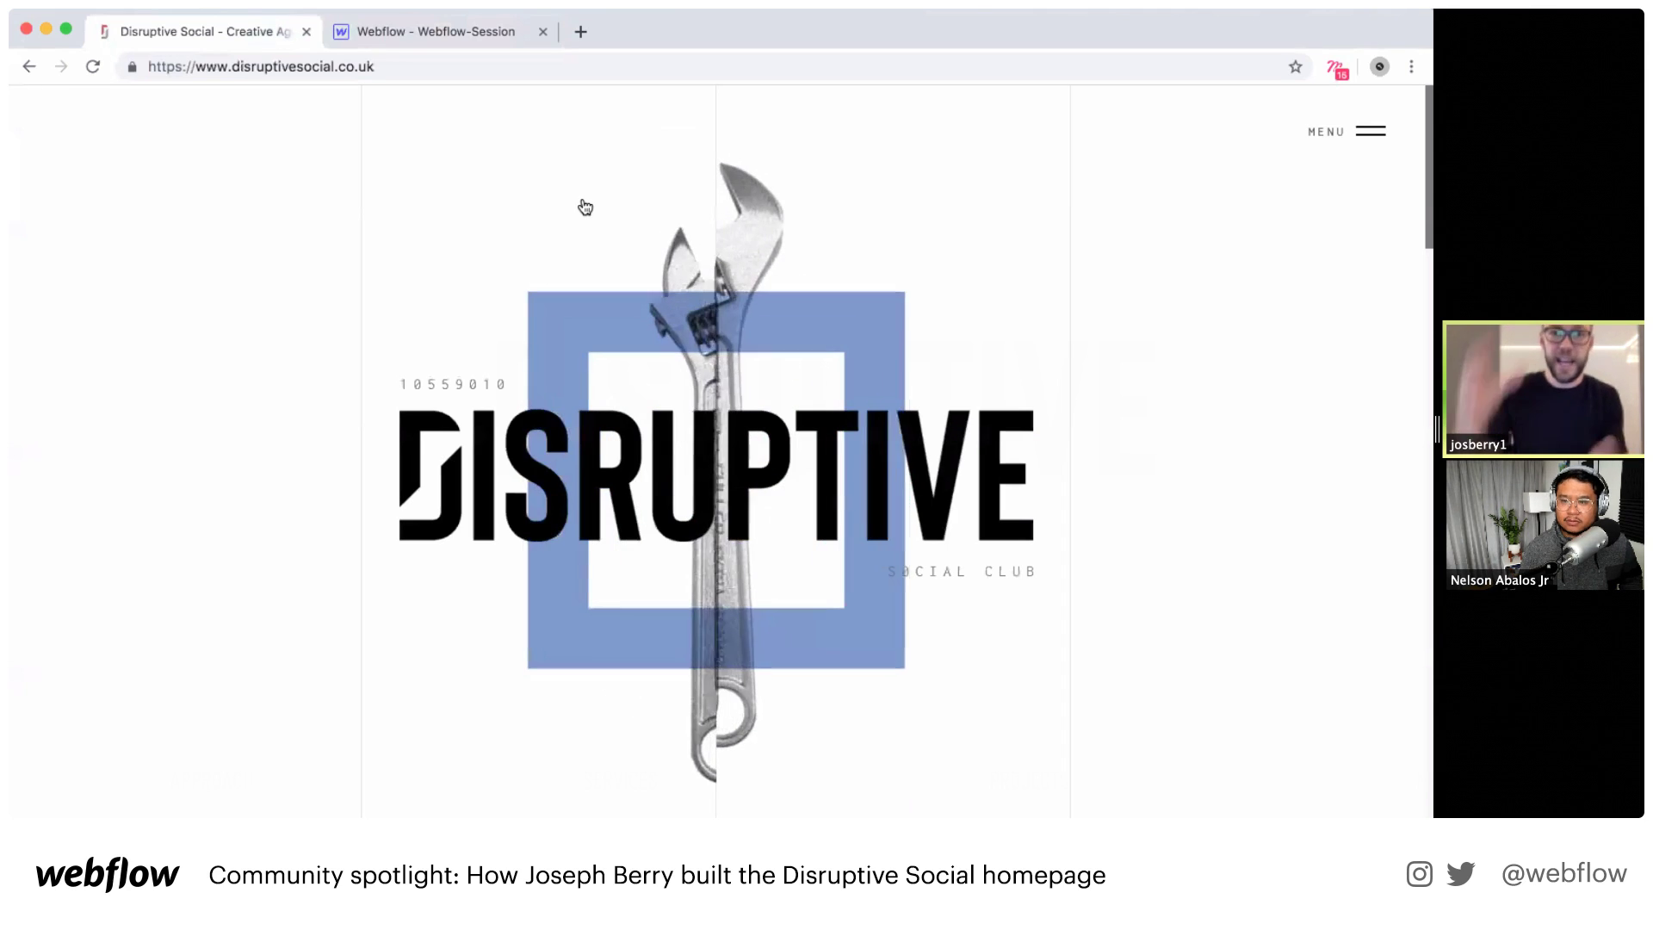
pyautogui.click(433, 29)
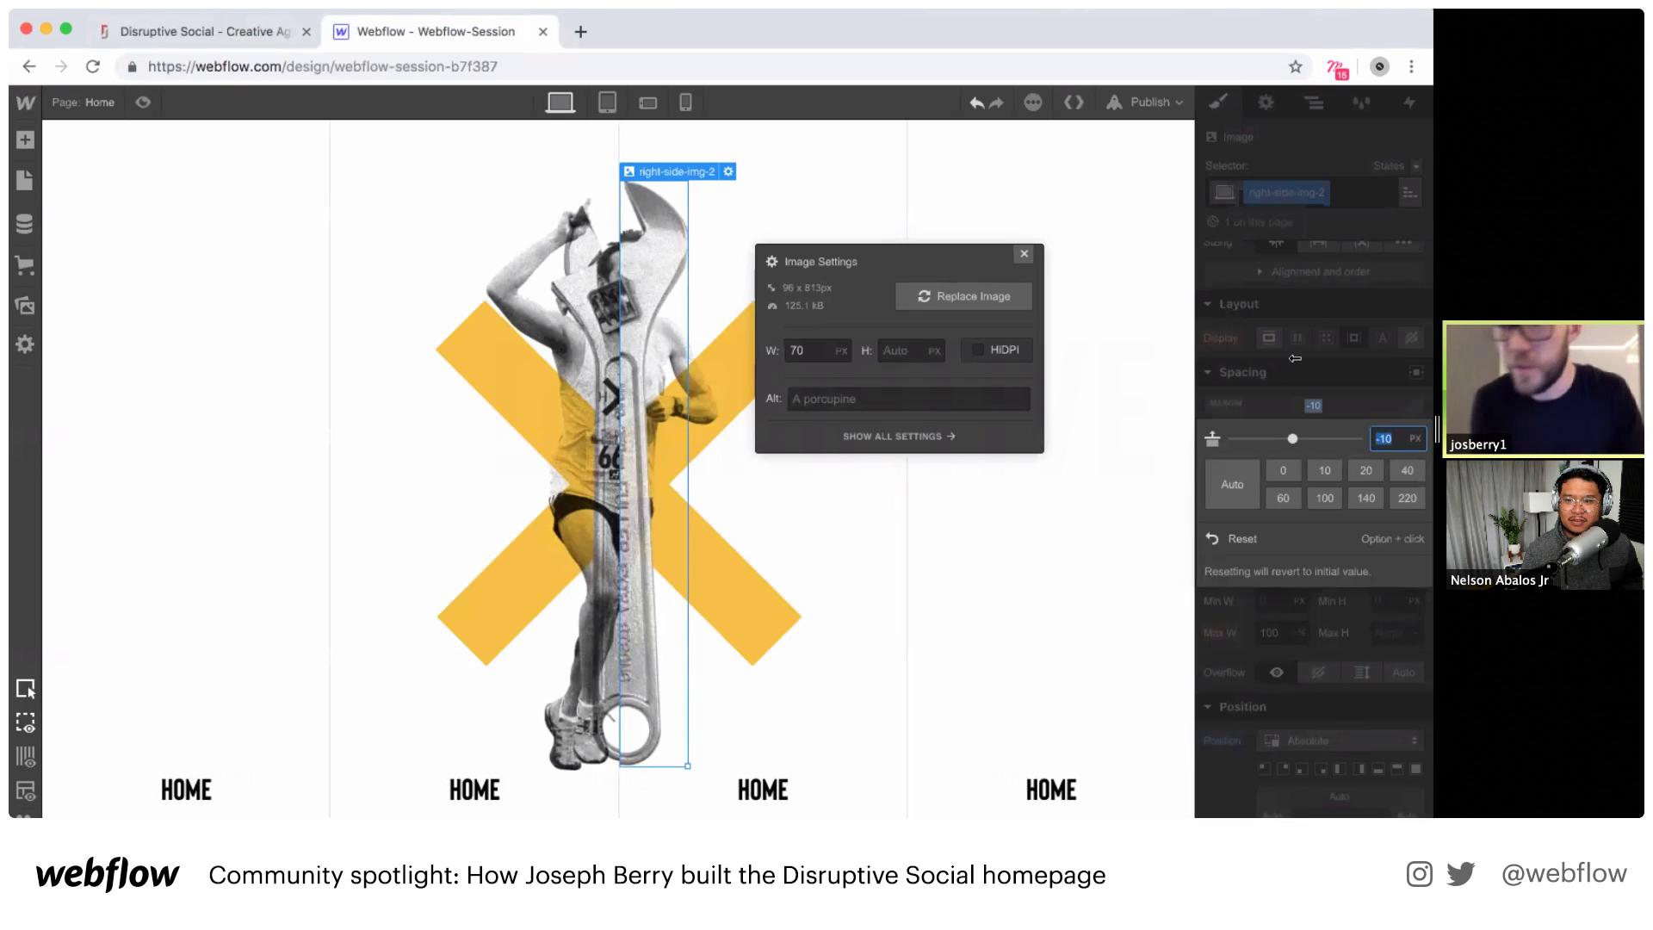
pyautogui.write('-20')
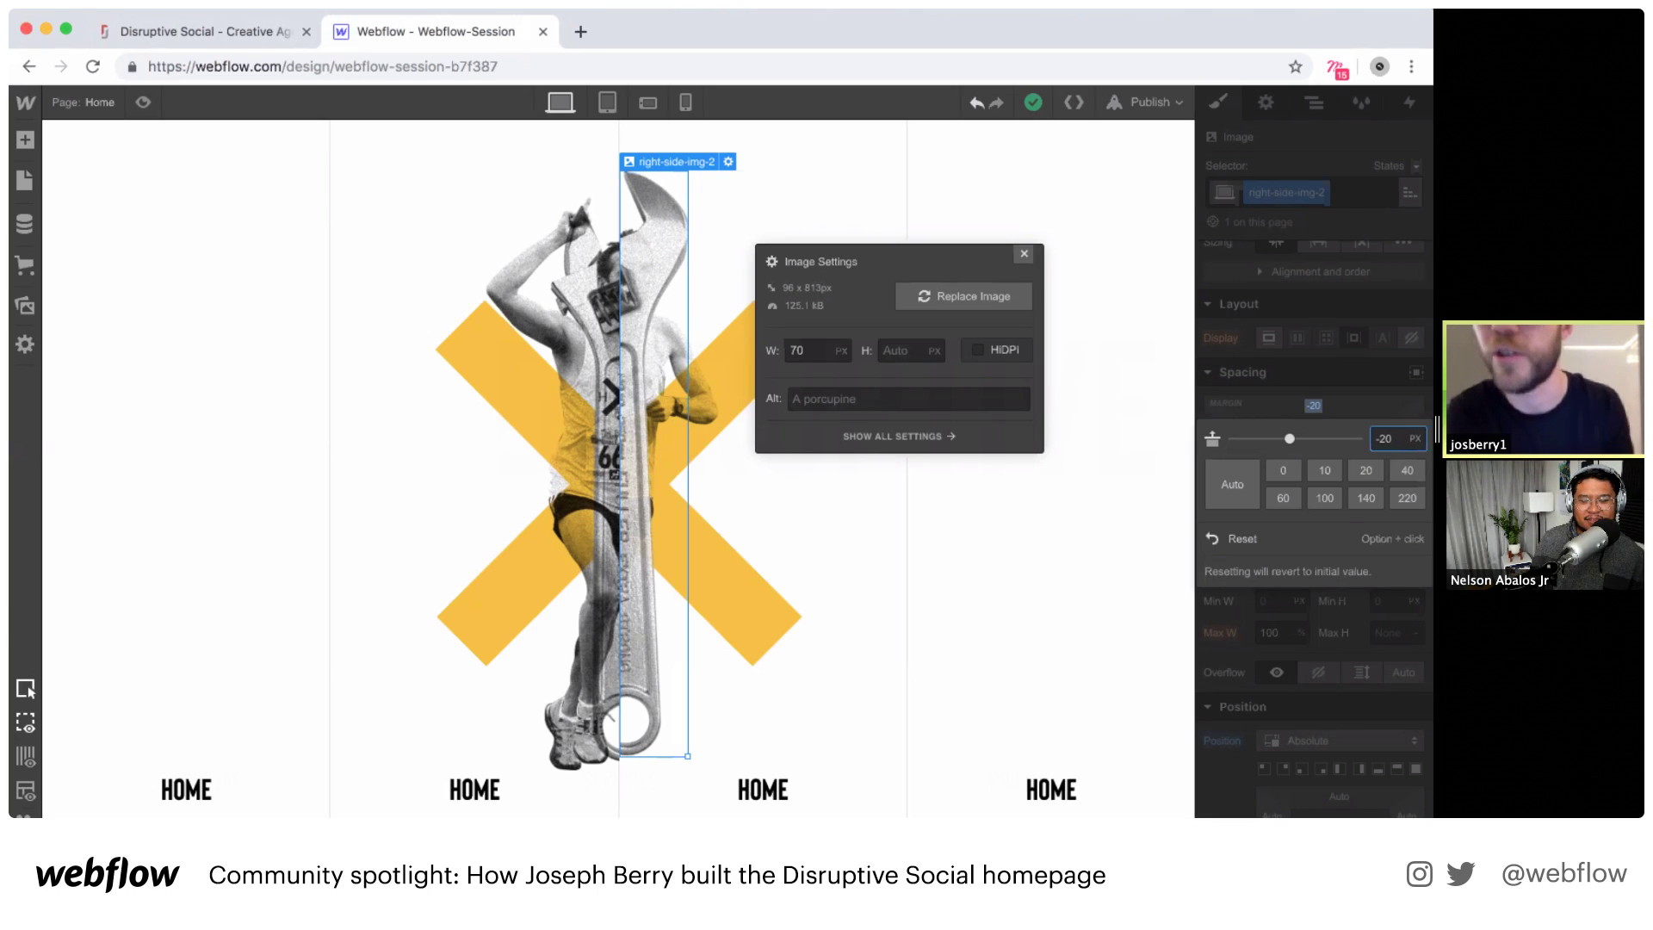
pyautogui.click(1022, 253)
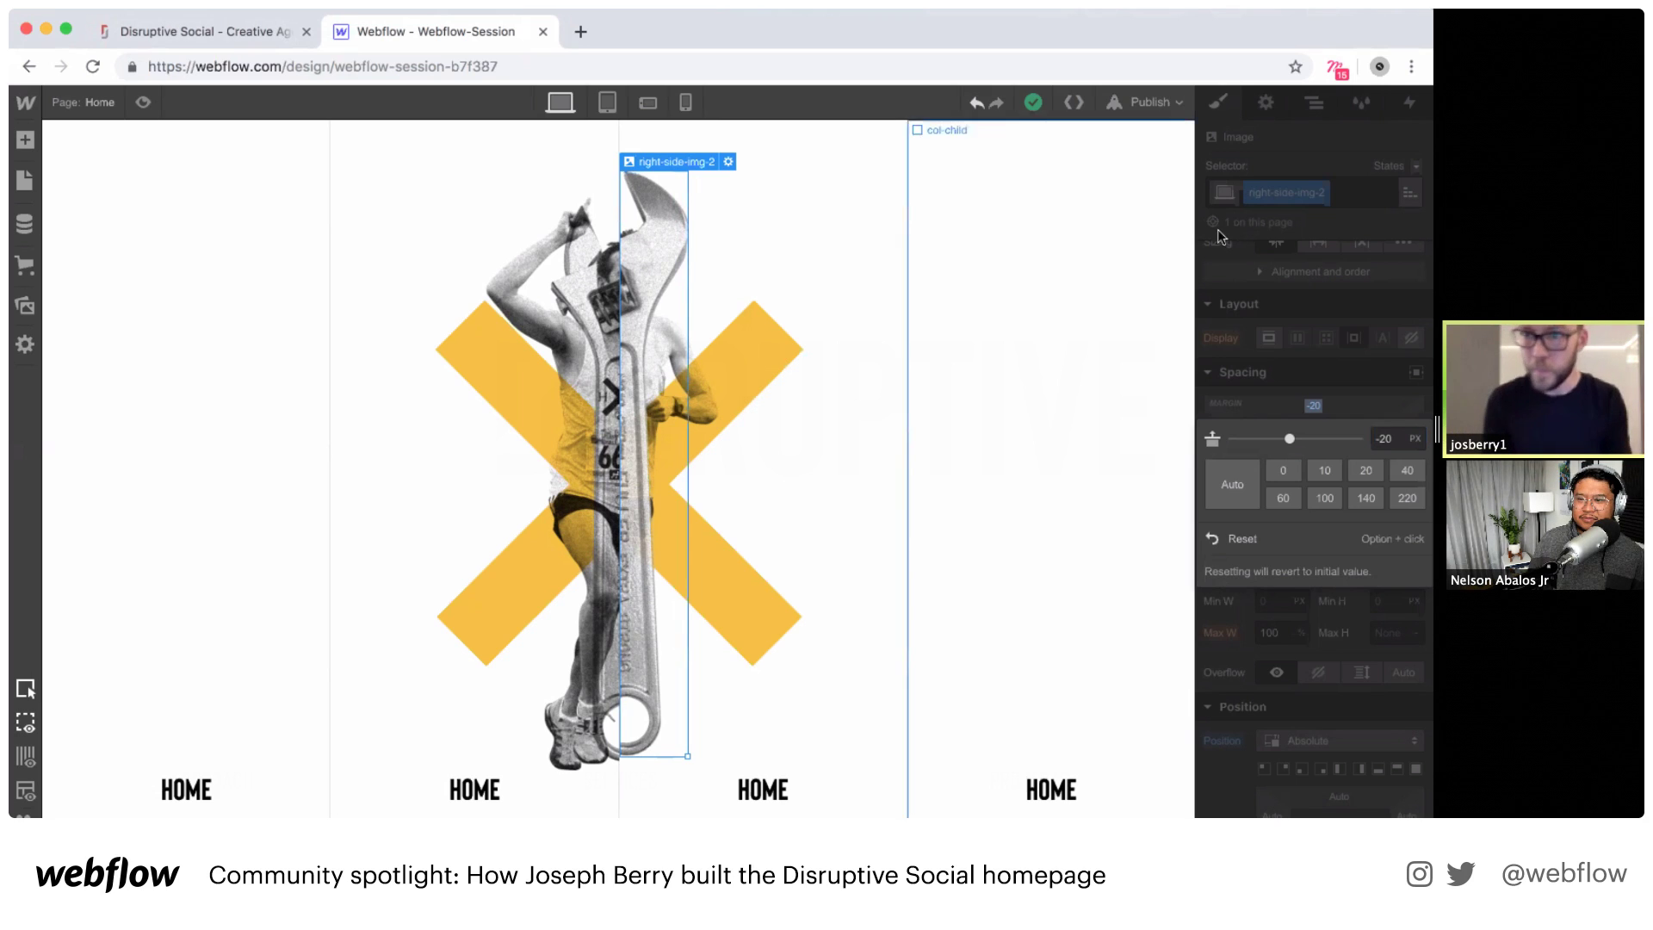
# Step: In the HTML Embed's custom code, duplicate the left-side-img-1 and right-side-img-1 multiply blend rules below the originals
pyautogui.click(1314, 104)
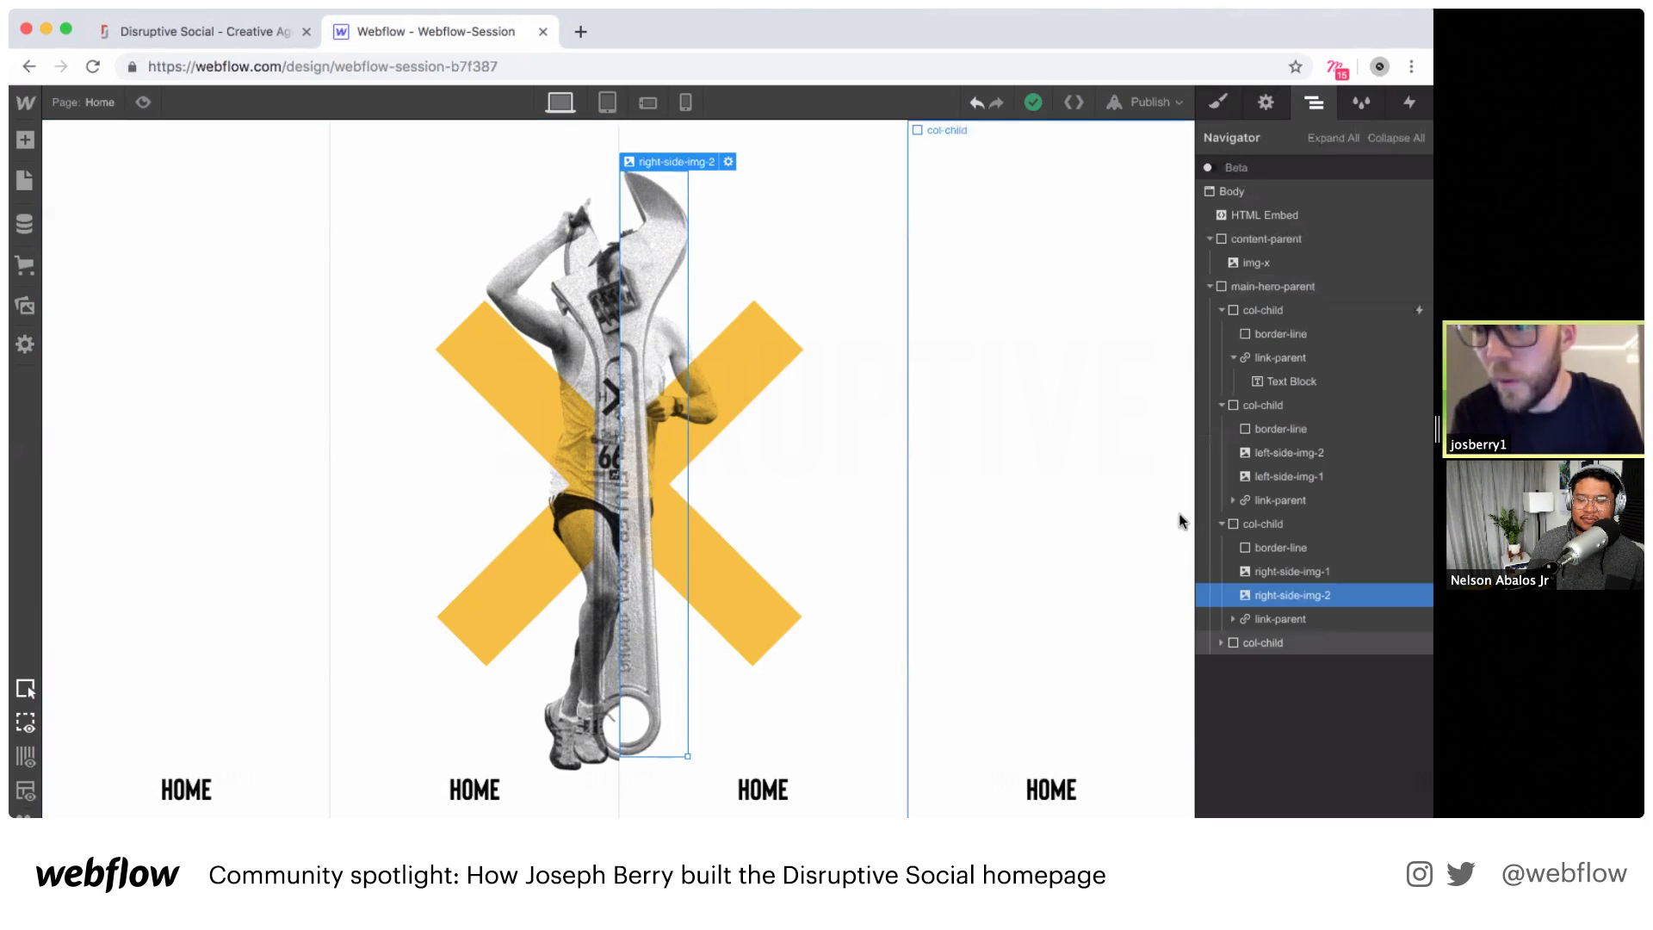
pyautogui.click(1235, 215)
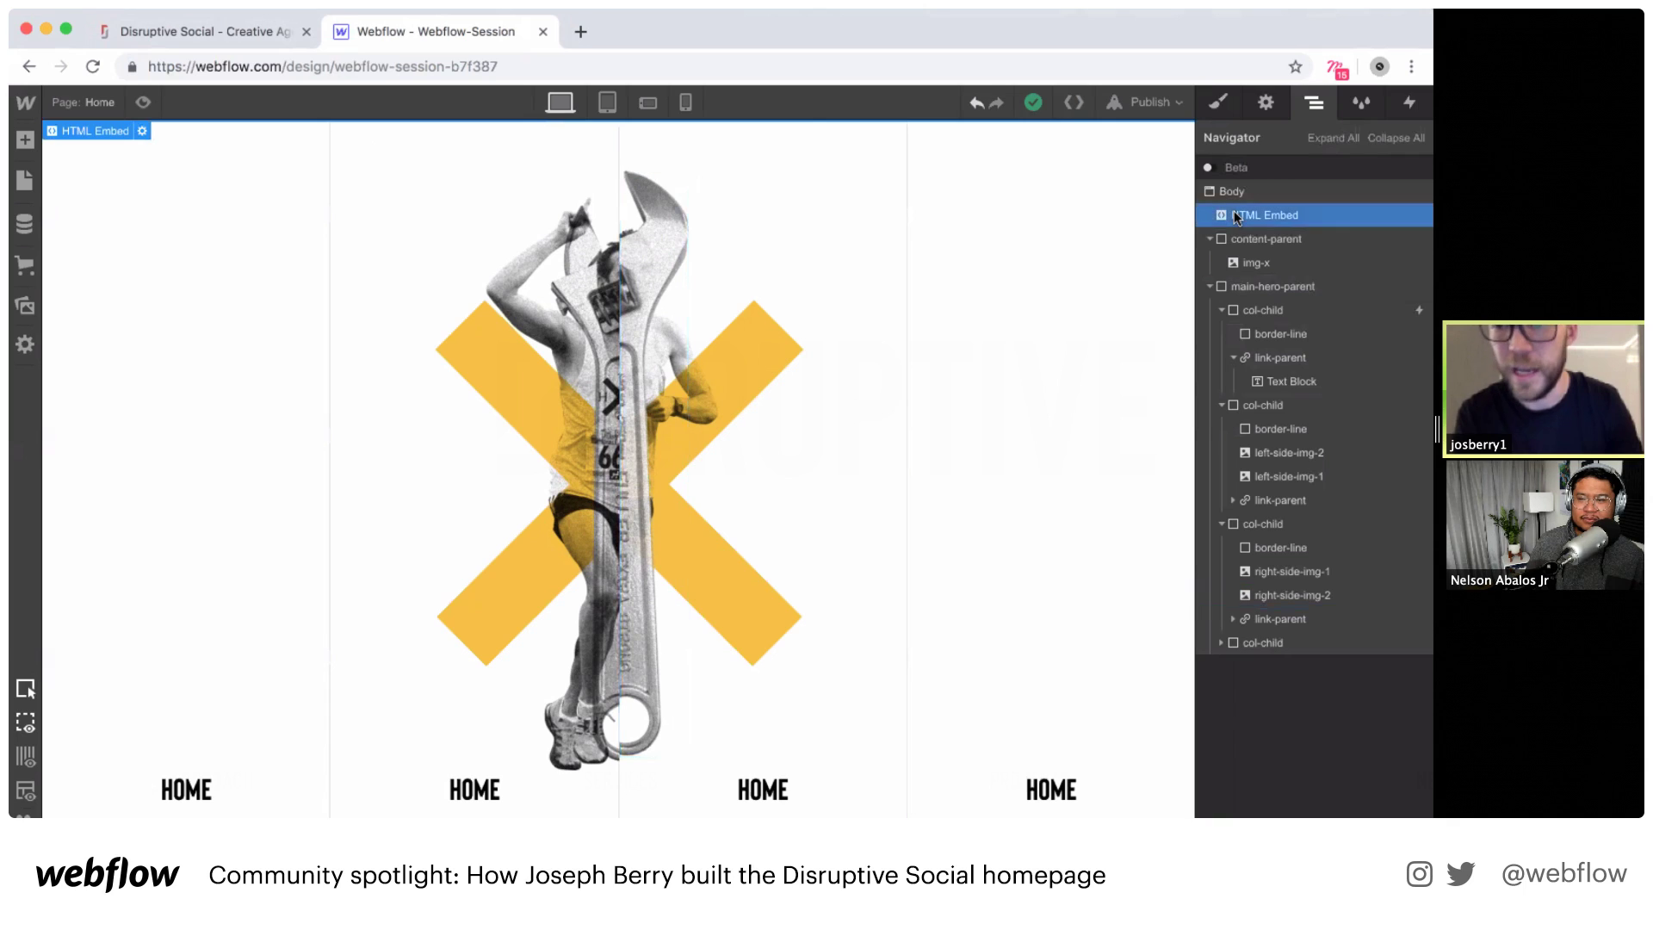
pyautogui.click(1265, 103)
pyautogui.click(1241, 393)
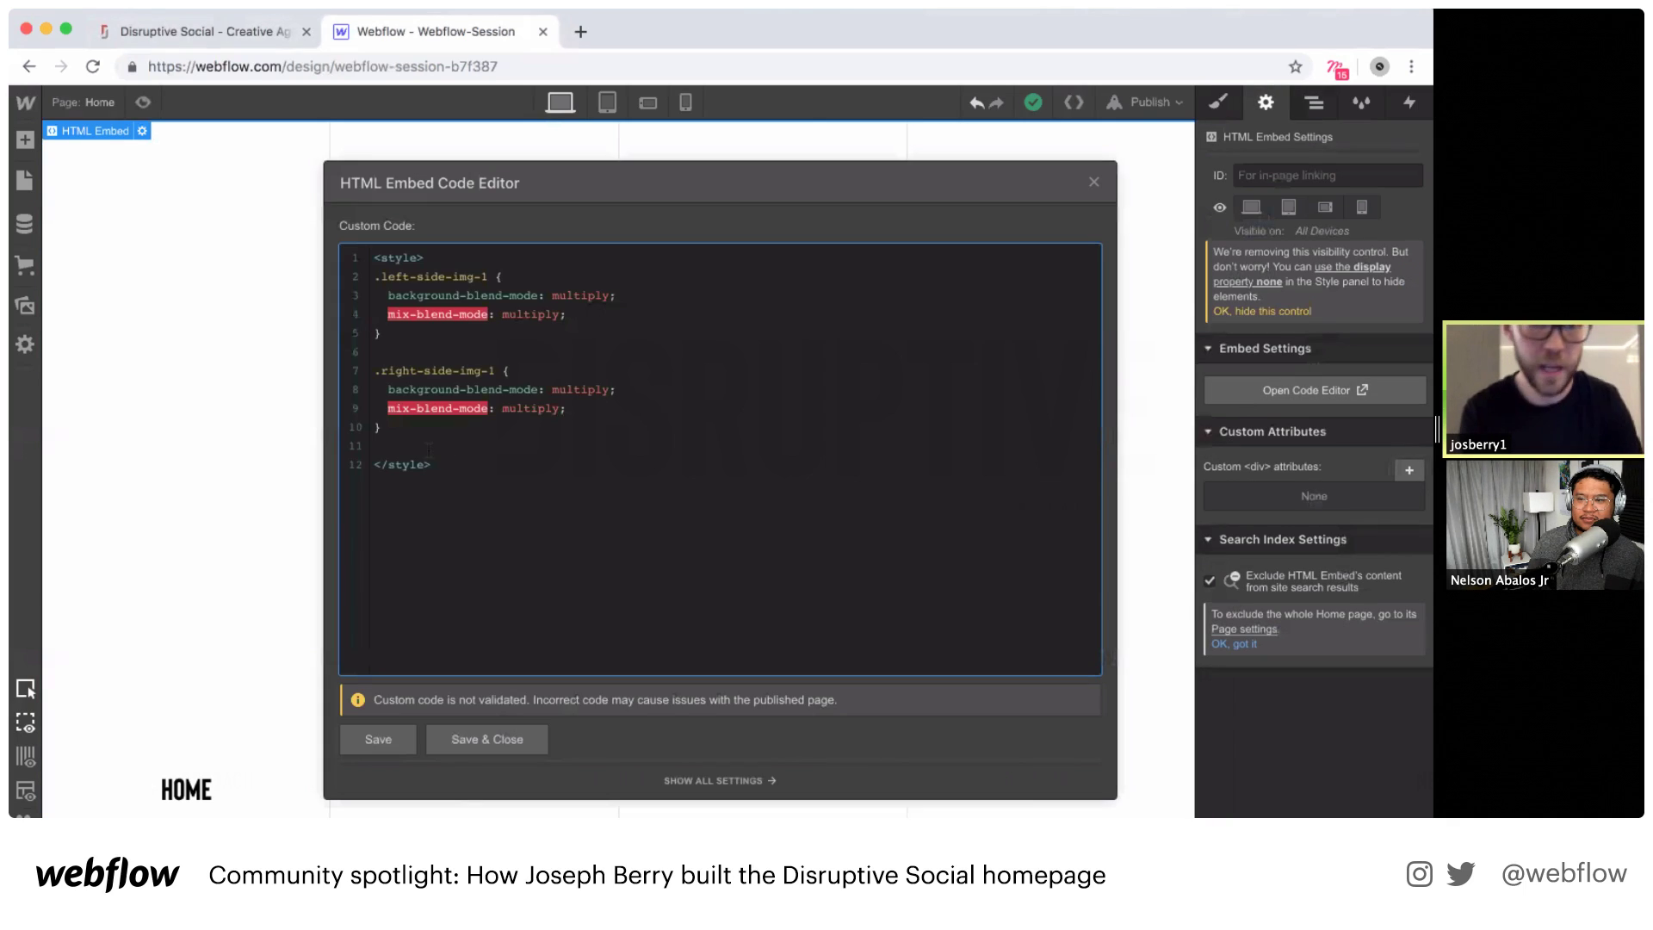
pyautogui.moveTo(381, 427); pyautogui.dragTo(374, 286)
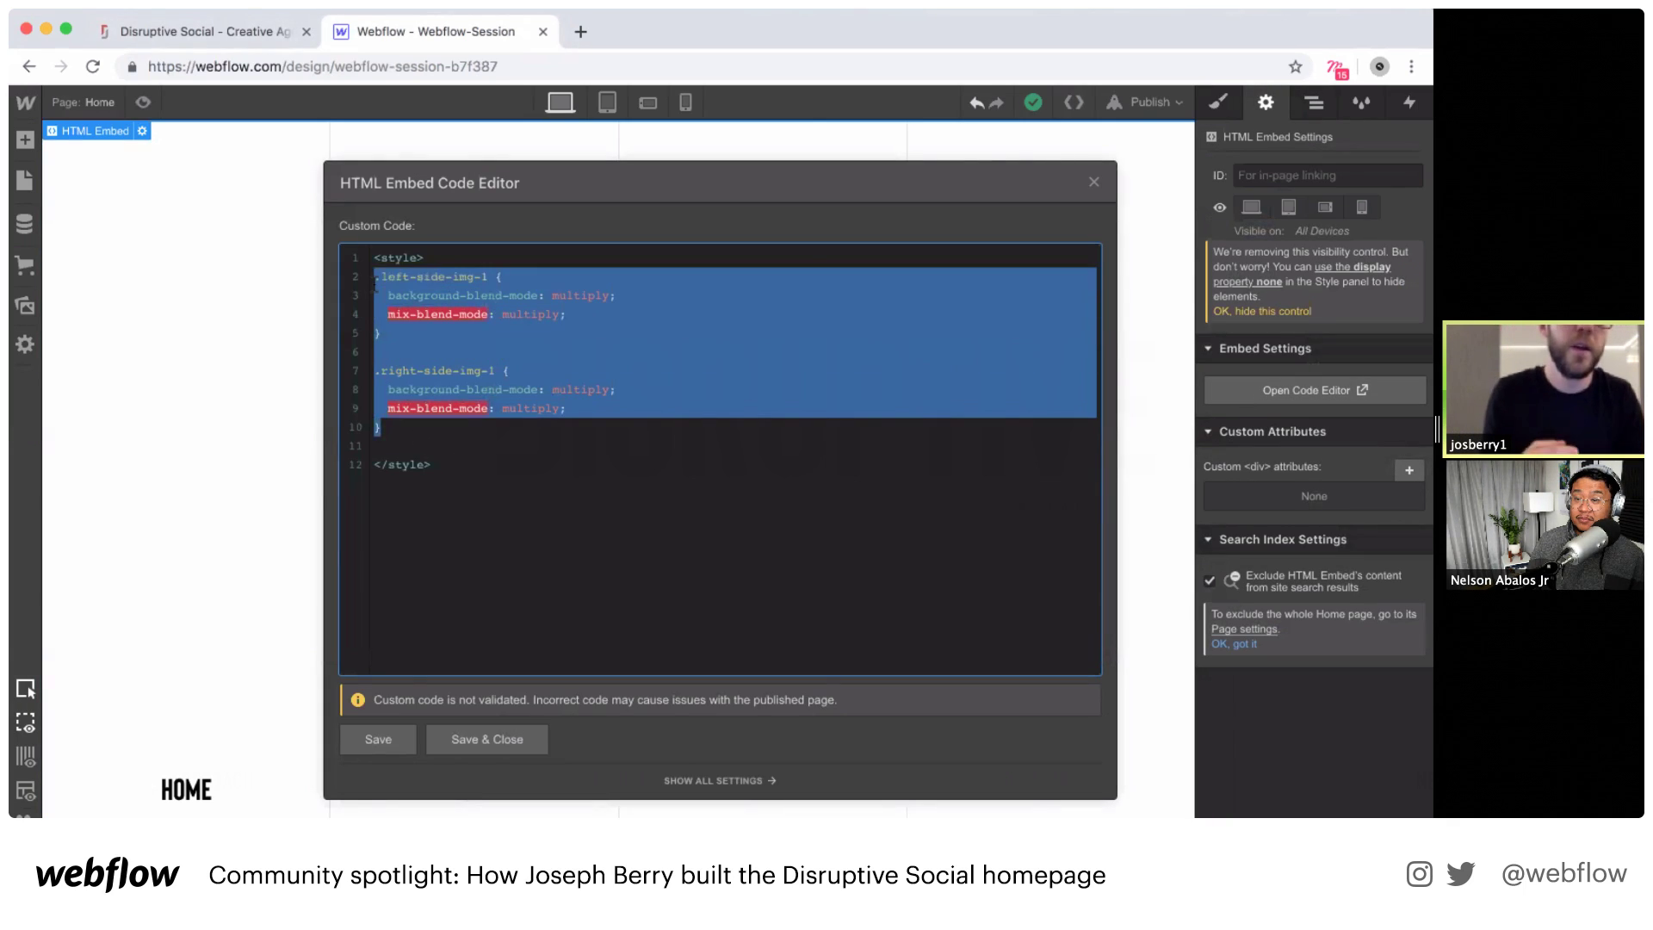
pyautogui.hotkey('ctrl', 'c')
pyautogui.click(390, 433)
pyautogui.press('Return')
pyautogui.press('Return')
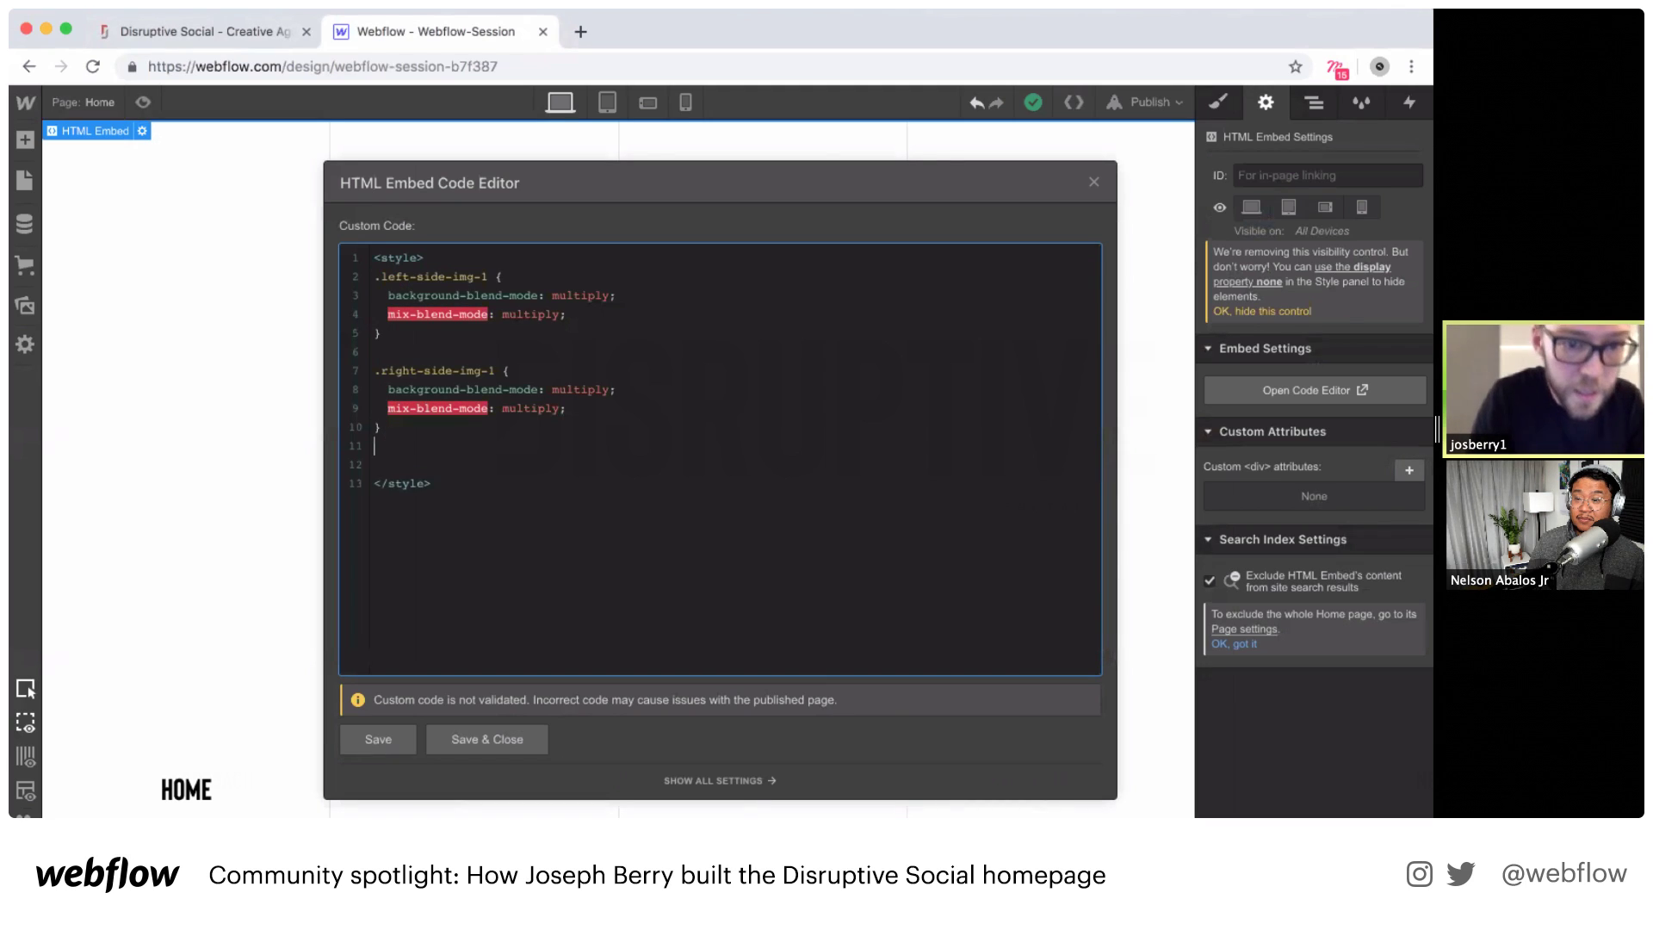
pyautogui.hotkey('ctrl', 'v')
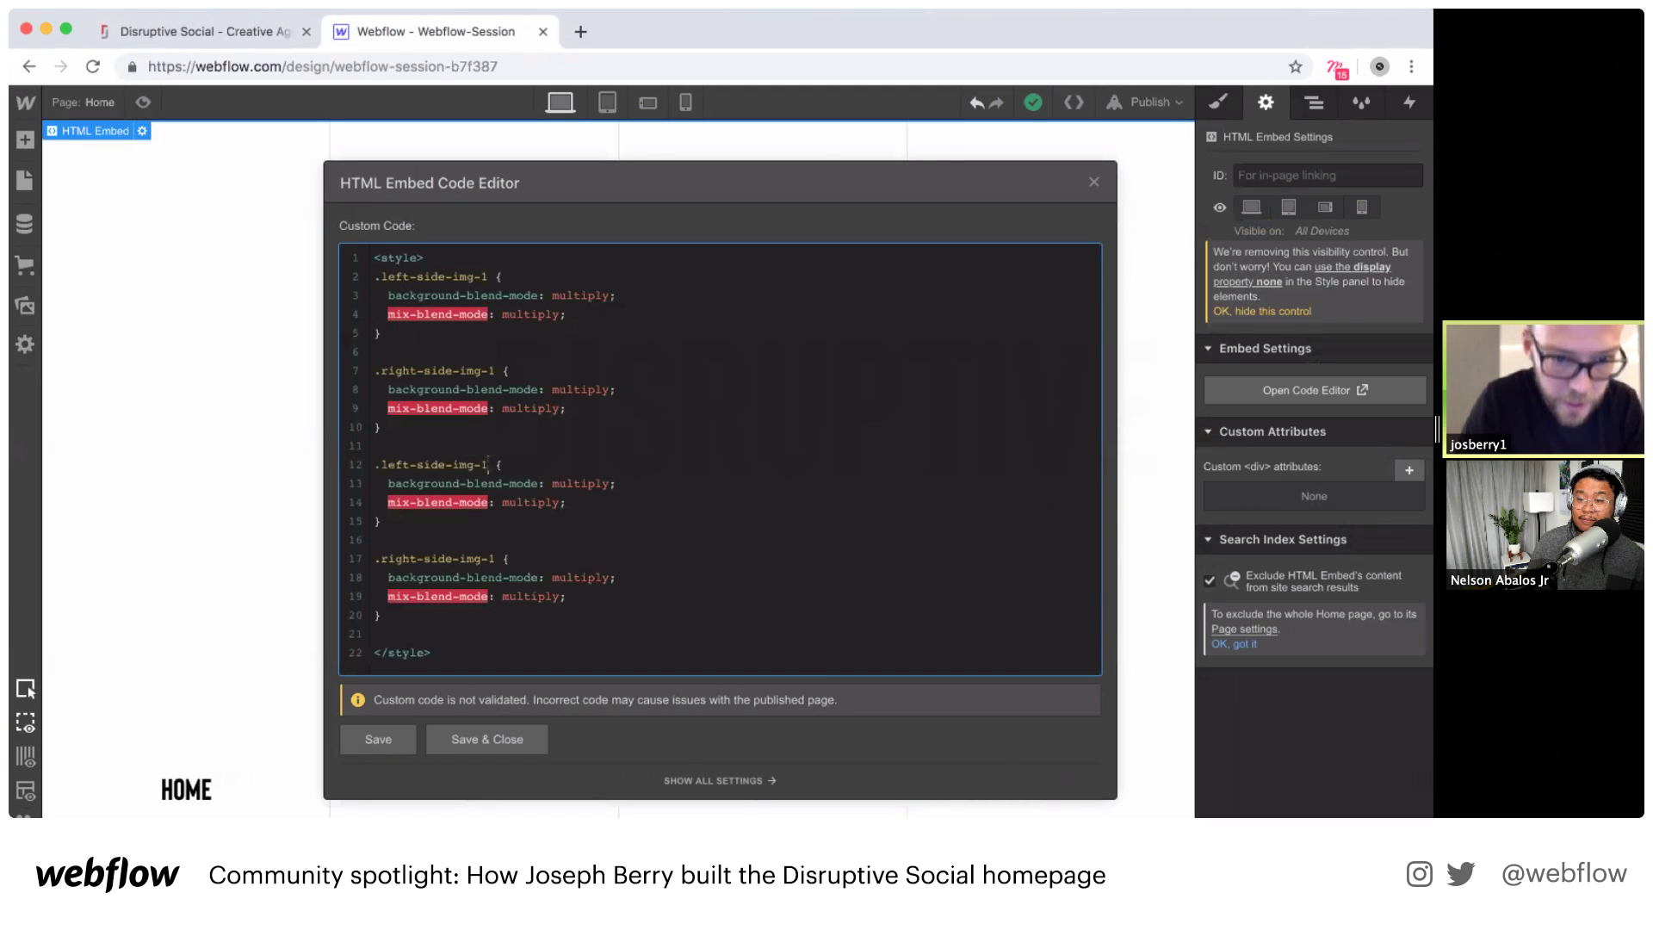
# Step: Rename the duplicated rules' selectors to .left-side-img-2 and .right-side-img-2, then save and close the embed code
pyautogui.press('BackSpace')
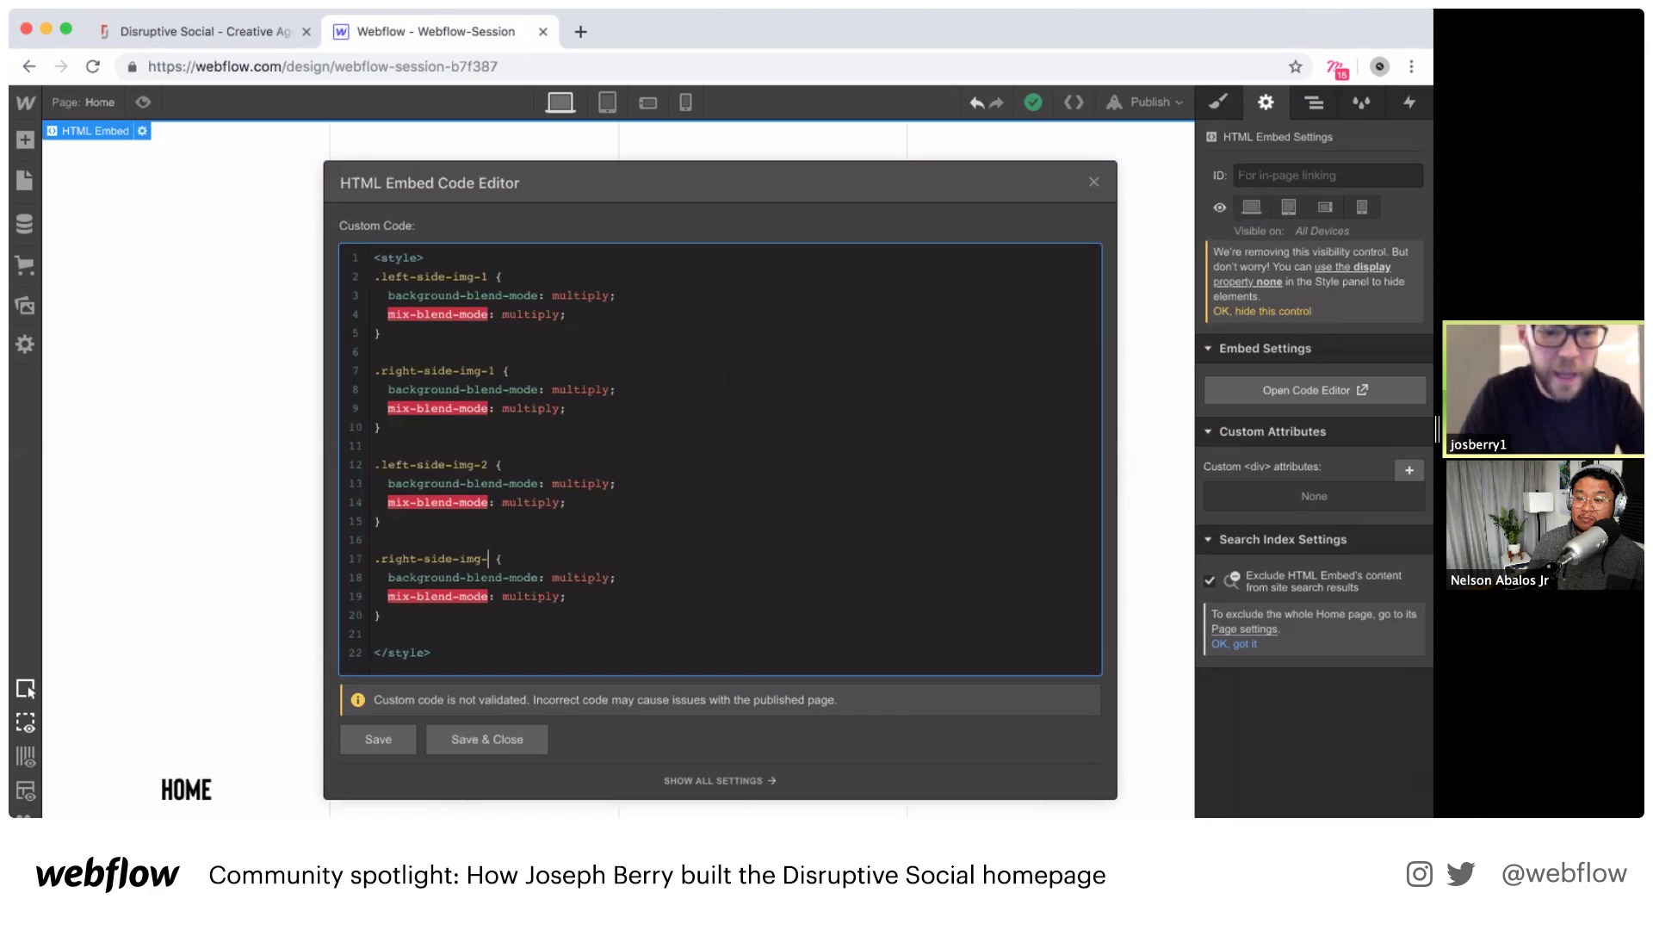
pyautogui.write('2')
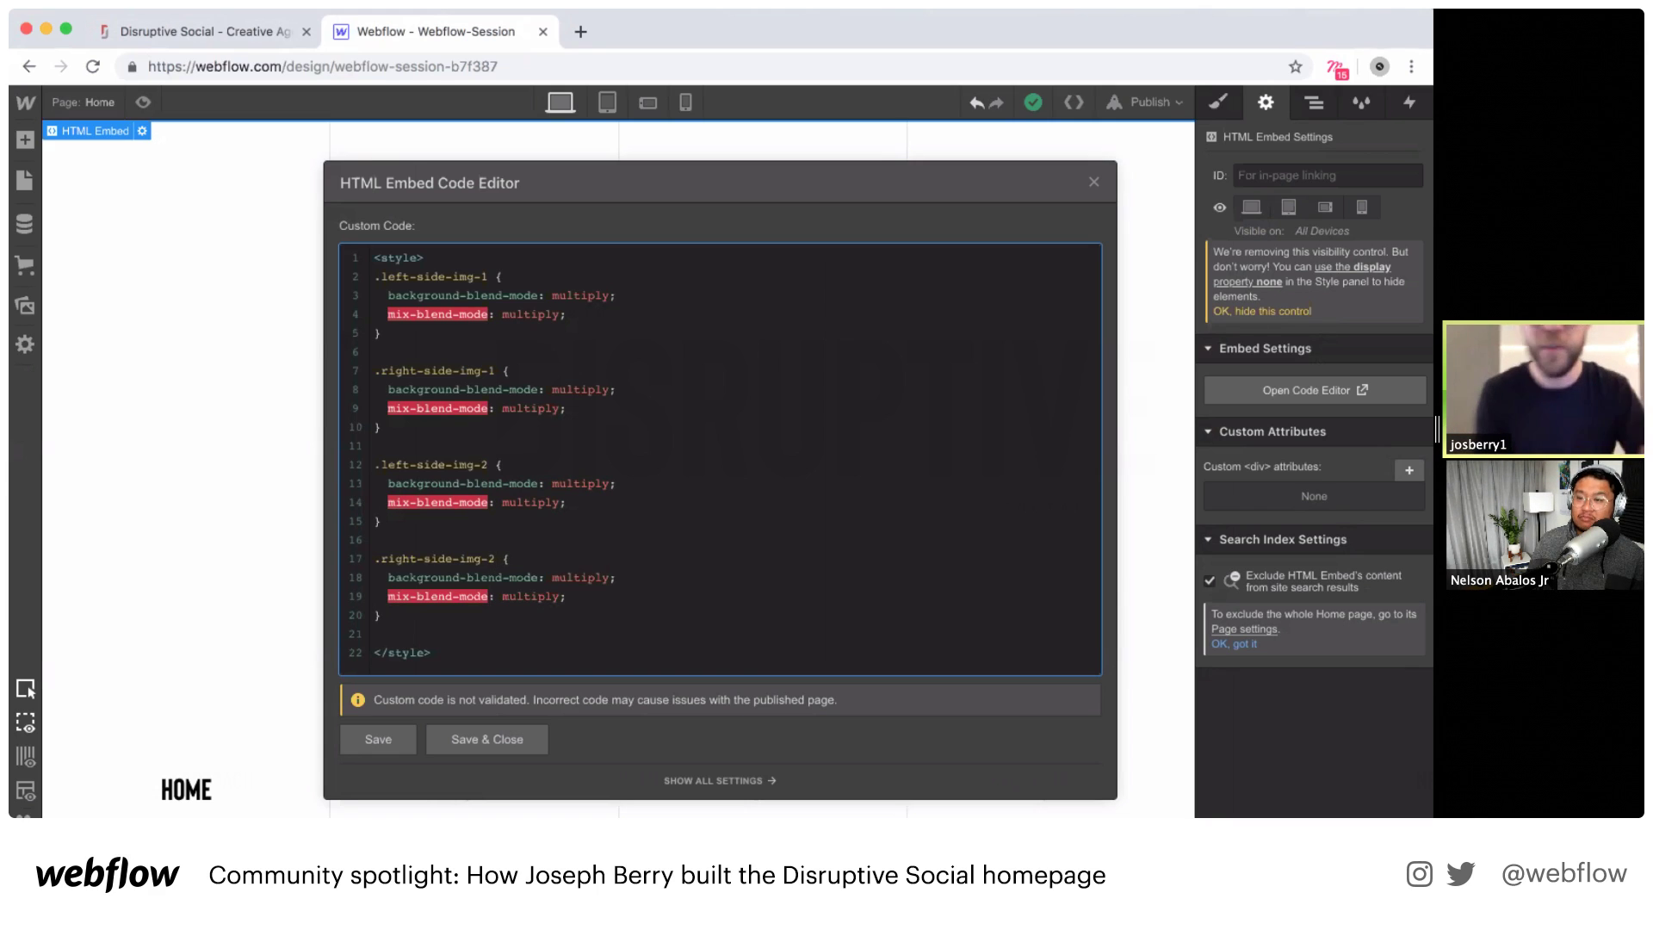
pyautogui.click(472, 731)
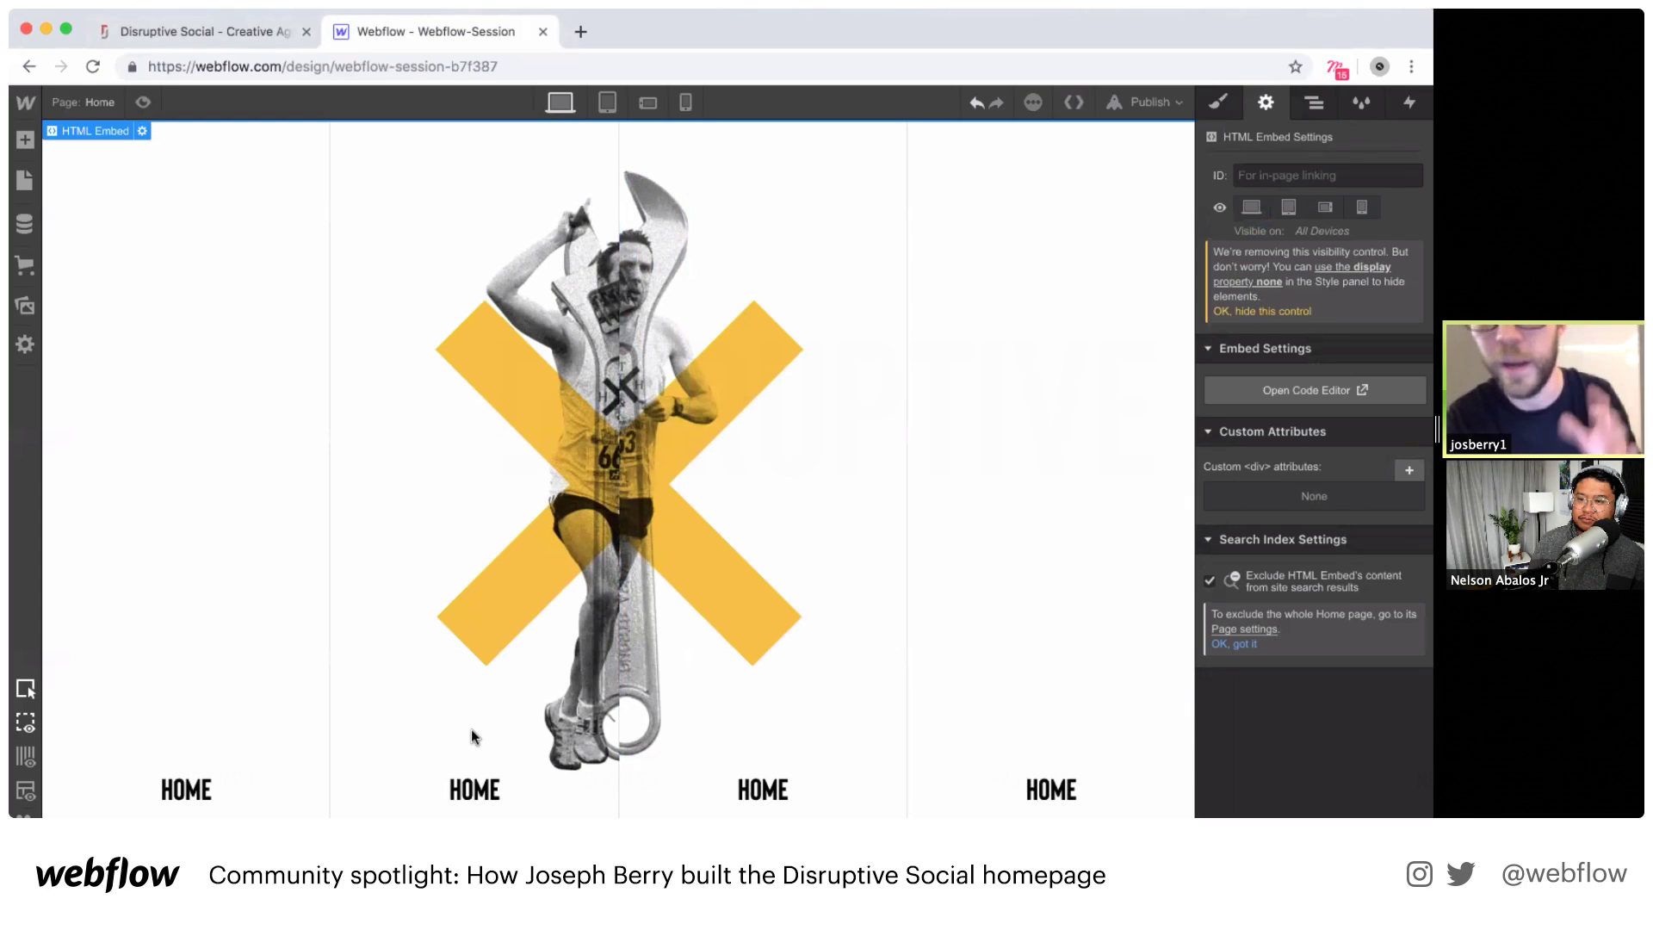
# Step: Insert the blue square image s-top.png into content-parent, above img-x
pyautogui.click(1314, 103)
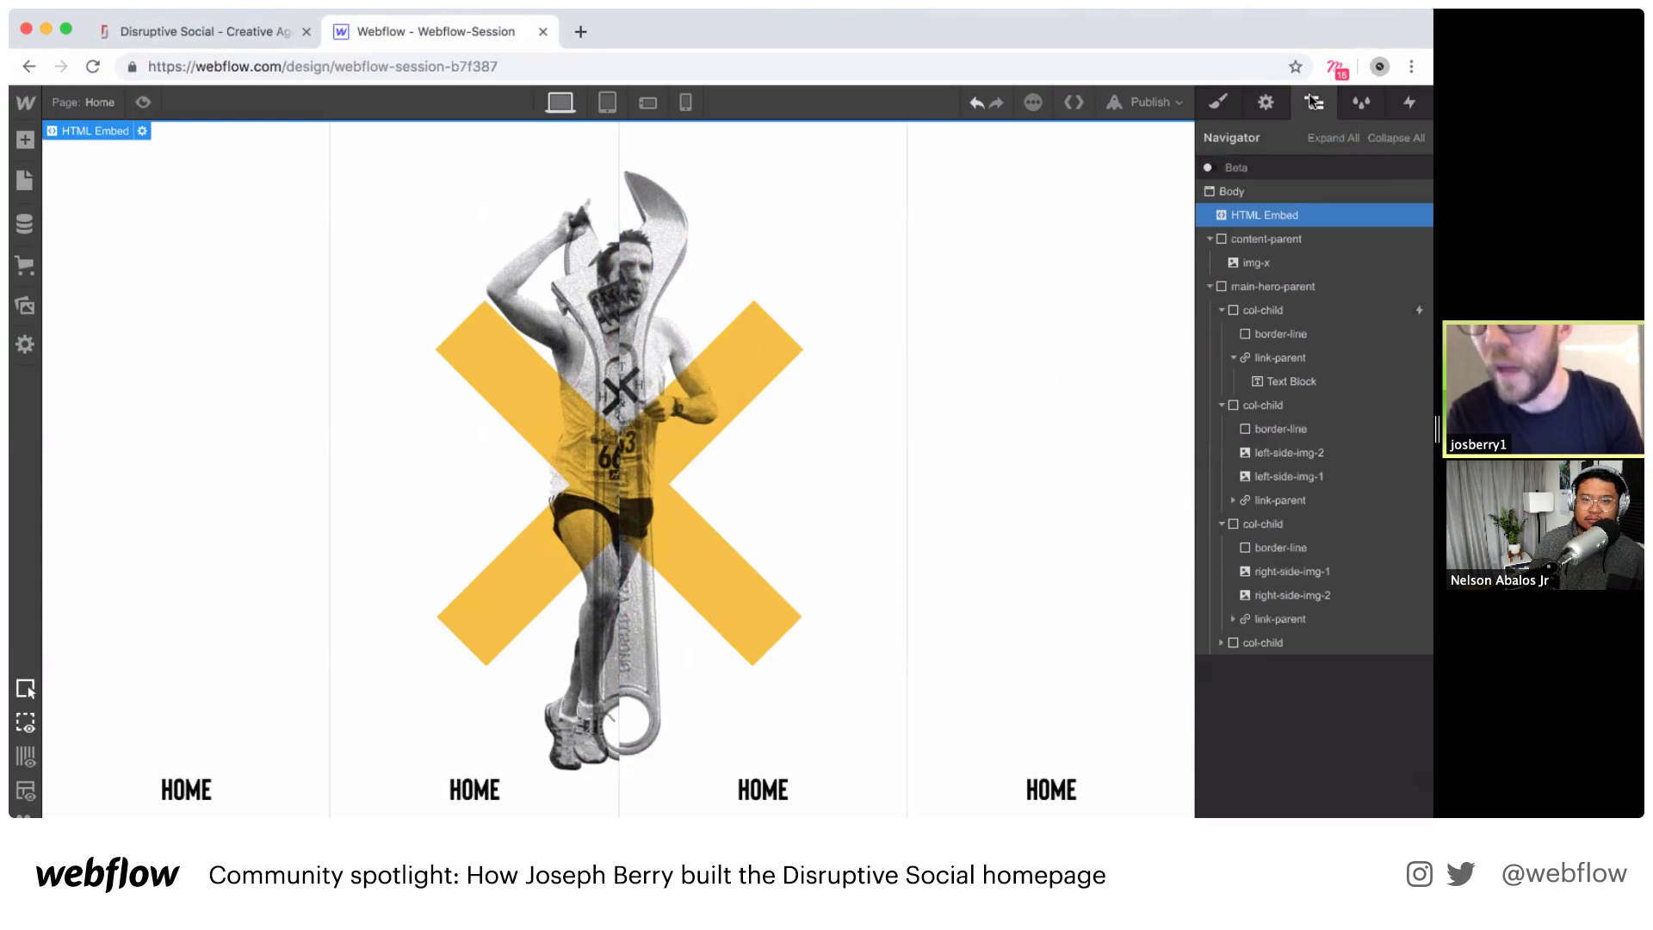
pyautogui.click(25, 310)
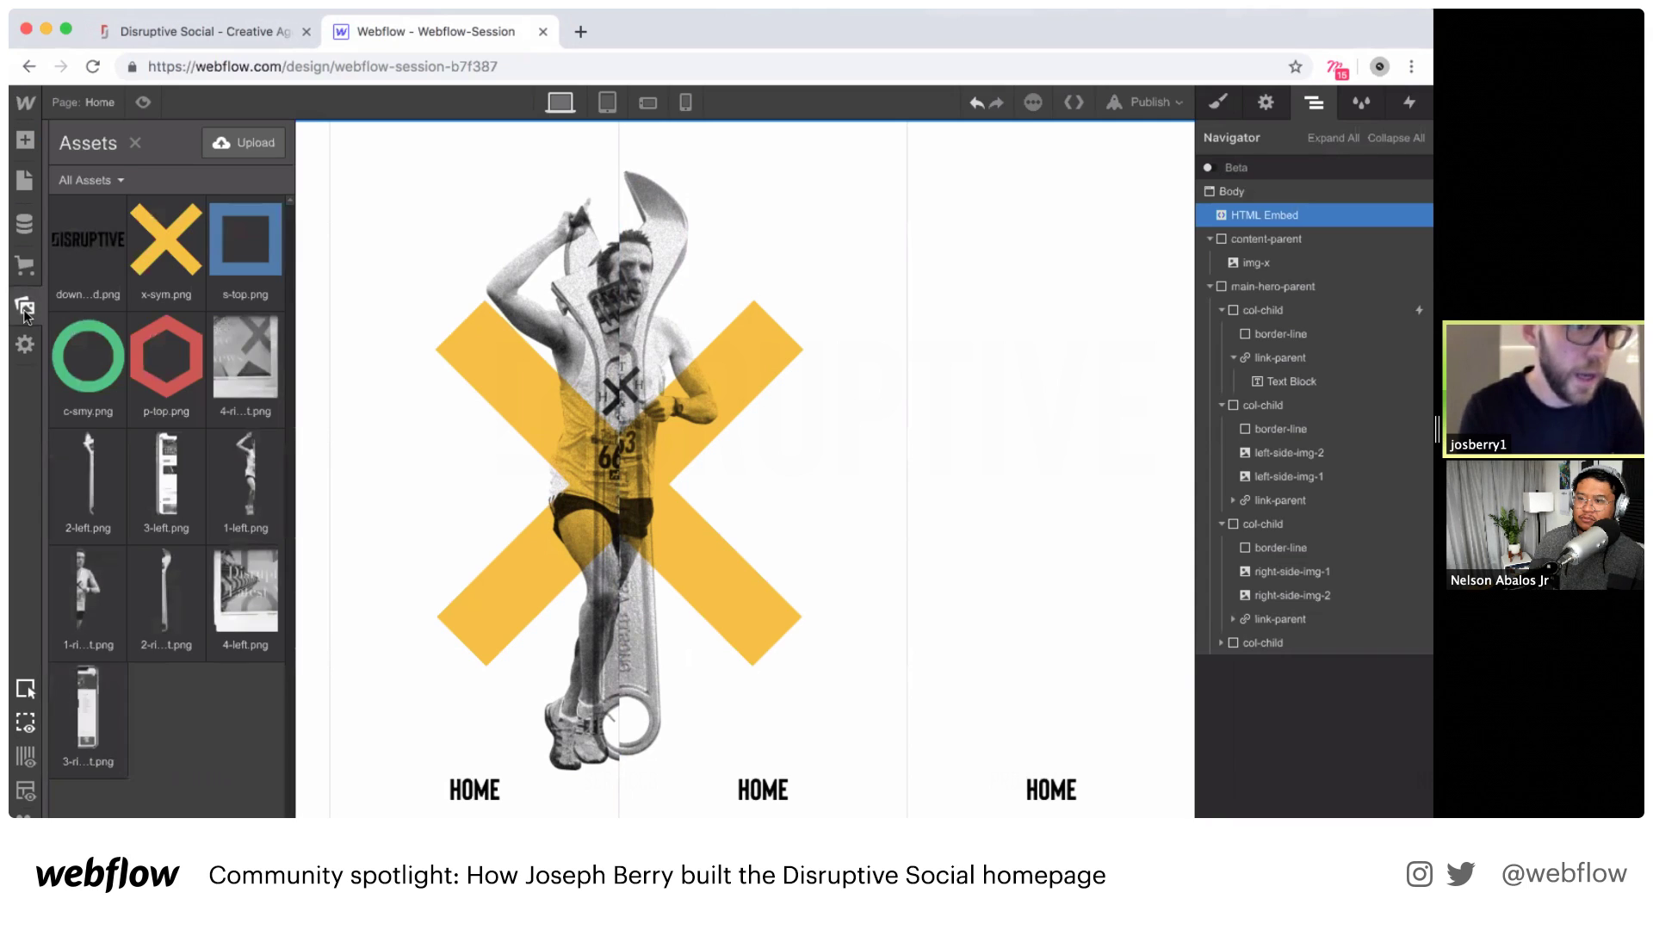
pyautogui.click(155, 33)
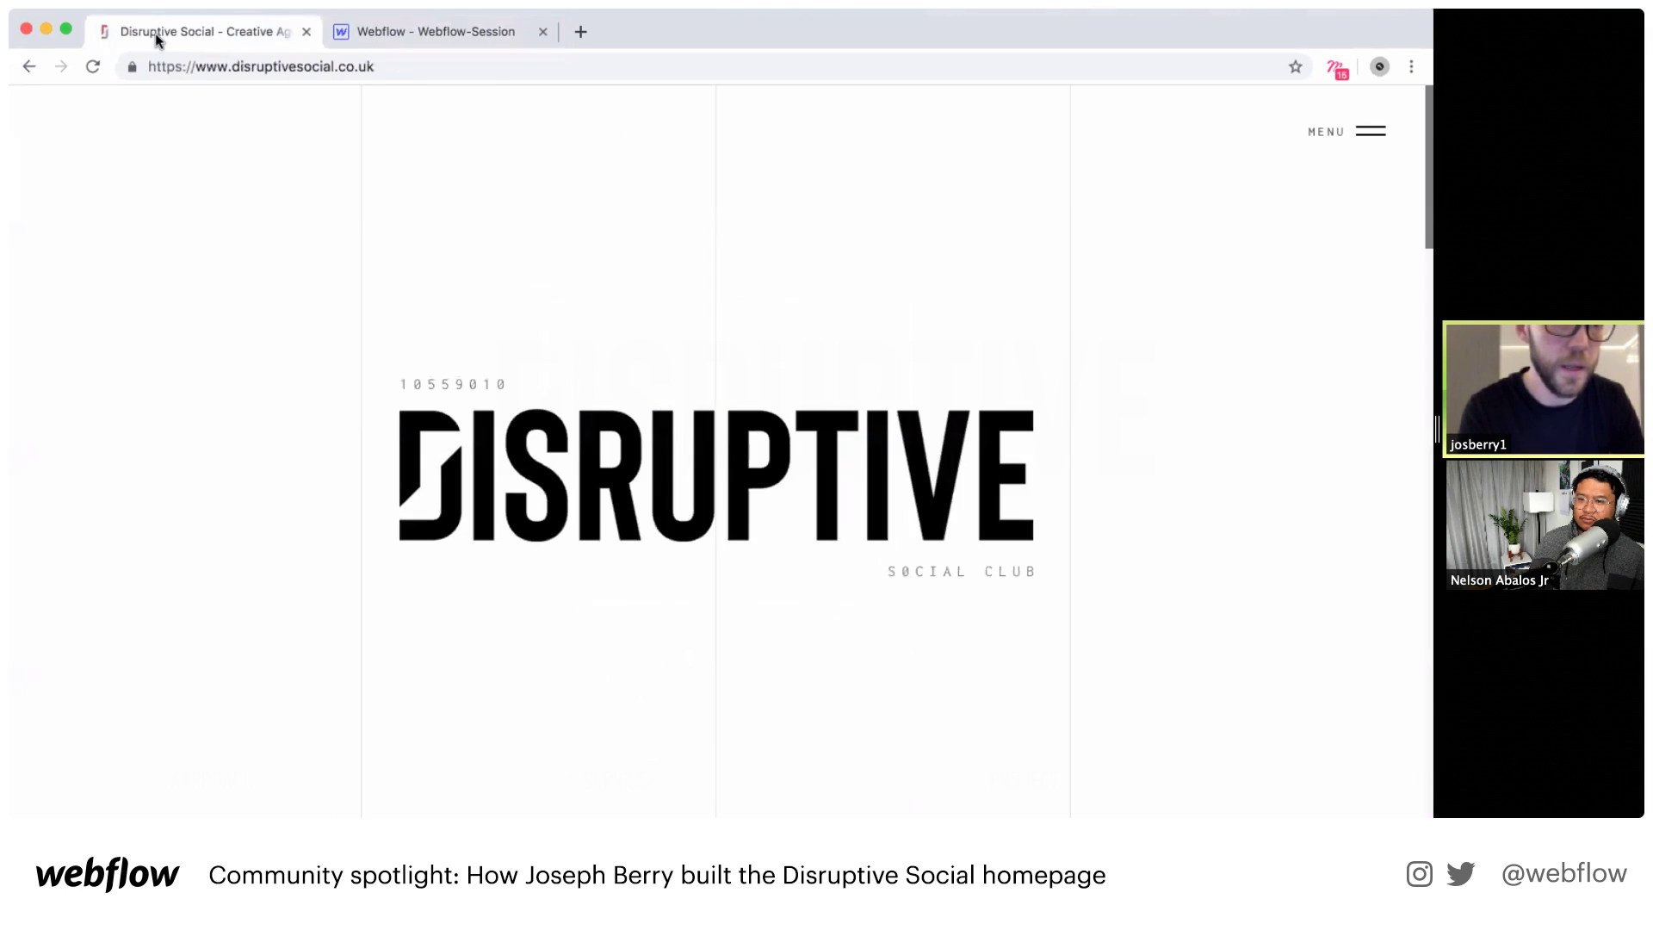
pyautogui.click(432, 41)
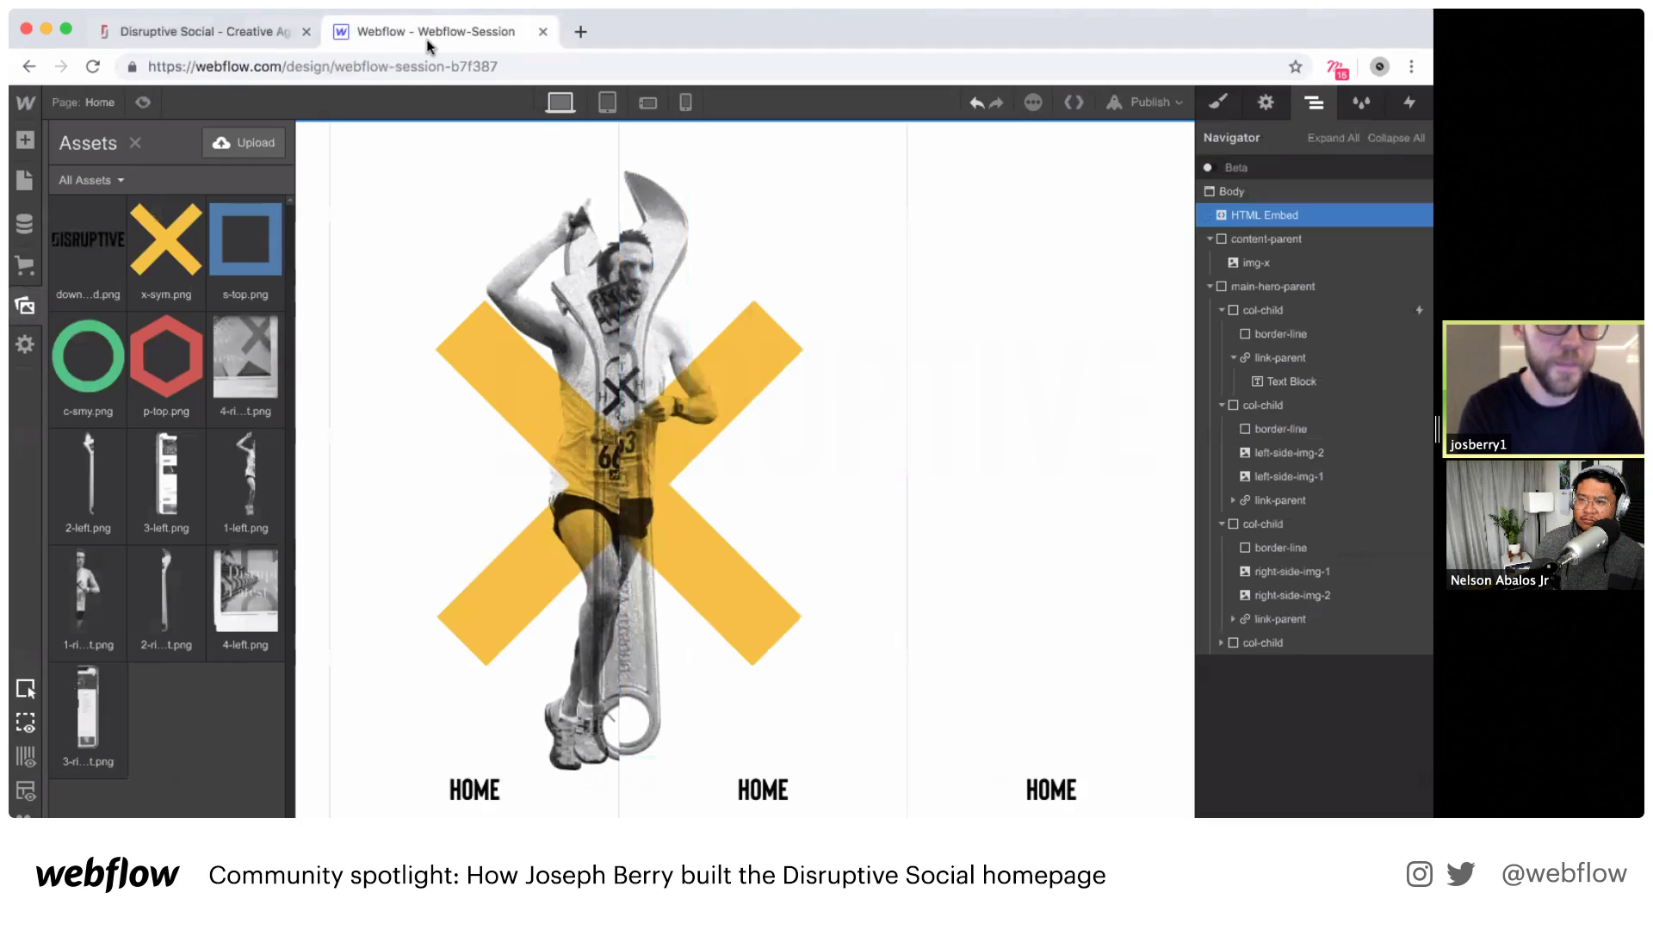
pyautogui.moveTo(248, 231); pyautogui.dragTo(1283, 257)
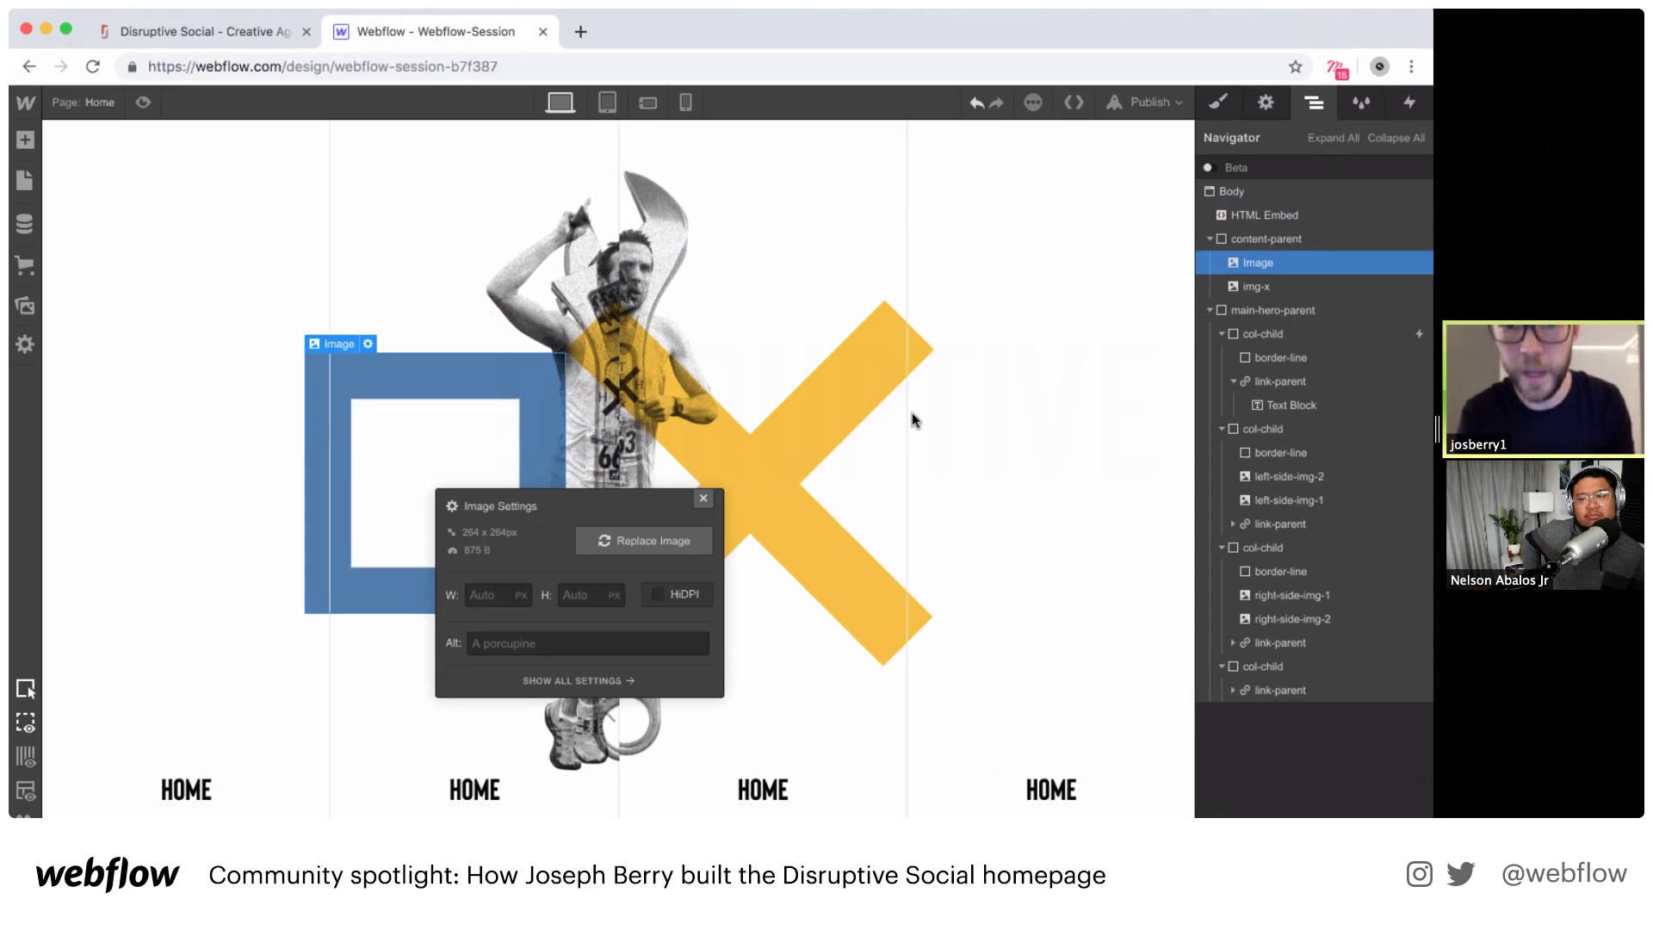
# Step: Set the blue square image's width to 350 px with HiDPI off
pyautogui.click(486, 594)
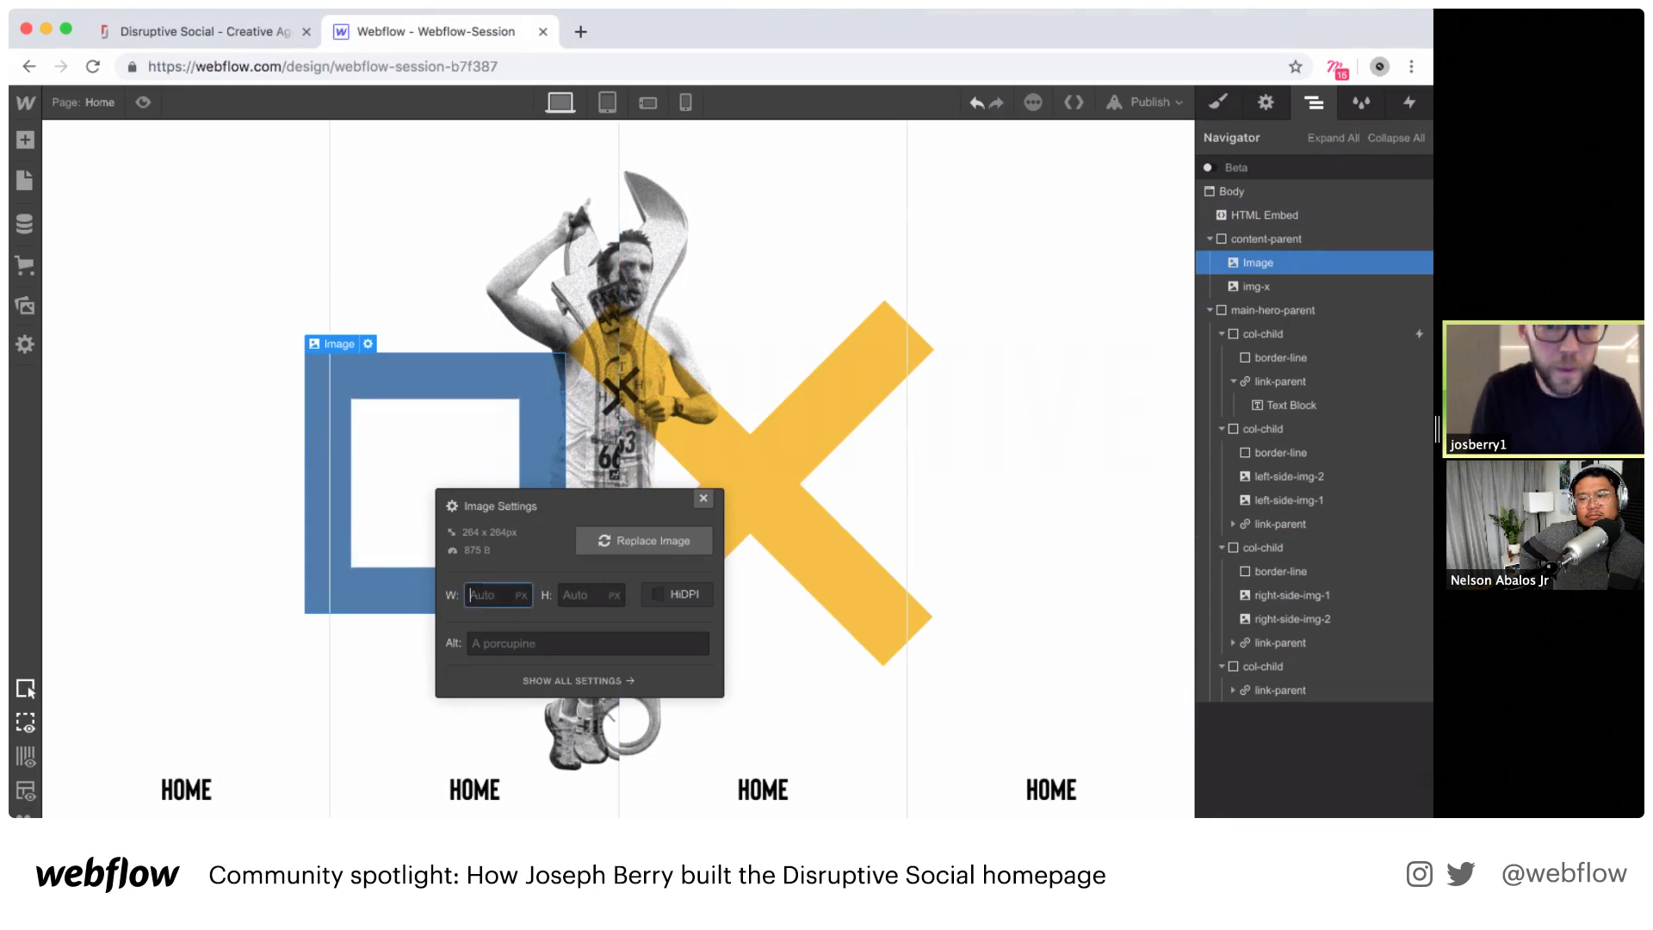
pyautogui.write('60')
pyautogui.hotkey('shift', 'Up')
pyautogui.hotkey('shift', 'Up')
pyautogui.hotkey('shift', 'Up')
pyautogui.hotkey('shift', 'Up')
pyautogui.hotkey('shift', 'Up')
pyautogui.hotkey('shift', 'Up')
pyautogui.hotkey('shift', 'Up')
pyautogui.hotkey('shift', 'Up')
pyautogui.hotkey('shift', 'Up')
pyautogui.hotkey('shift', 'Up')
pyautogui.hotkey('shift', 'Up')
pyautogui.hotkey('shift', 'Up')
pyautogui.hotkey('shift', 'Up')
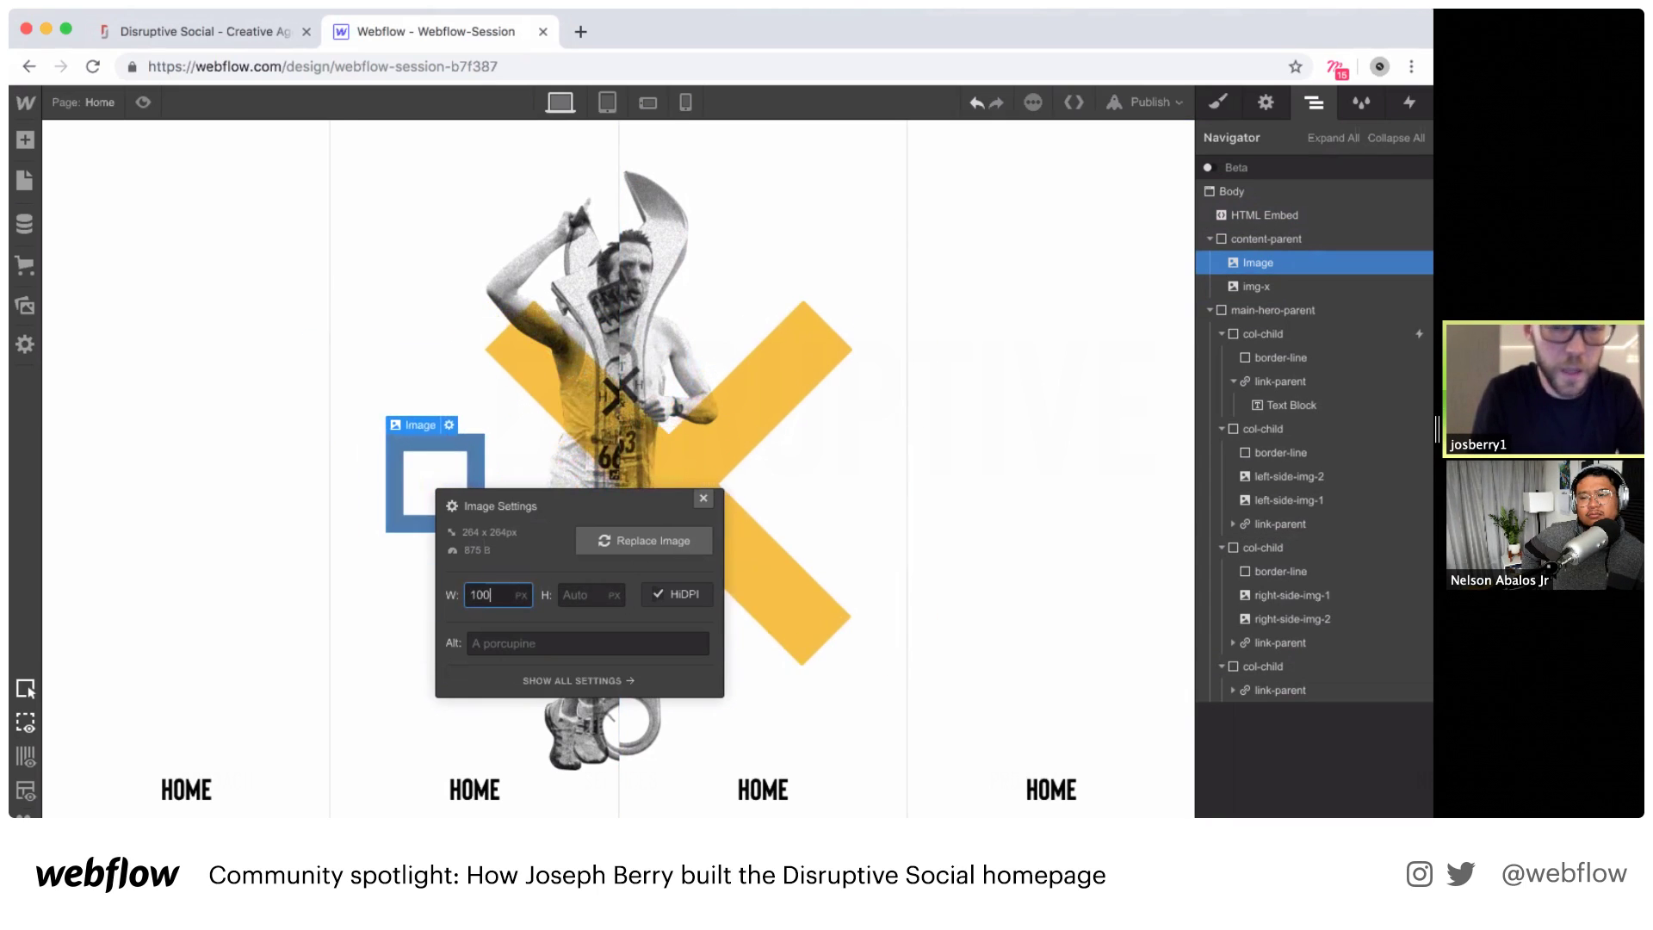
pyautogui.hotkey('shift', 'Up')
pyautogui.hotkey('shift', 'Up')
pyautogui.hotkey('shift', 'Up')
pyautogui.hotkey('shift', 'Up')
pyautogui.hotkey('shift', 'Up')
pyautogui.hotkey('shift', 'Up')
pyautogui.hotkey('shift', 'Up')
pyautogui.hotkey('shift', 'Up')
pyautogui.hotkey('shift', 'Up')
pyautogui.hotkey('shift', 'Up')
pyautogui.hotkey('shift', 'Up')
pyautogui.hotkey('shift', 'Up')
pyautogui.hotkey('shift', 'Up')
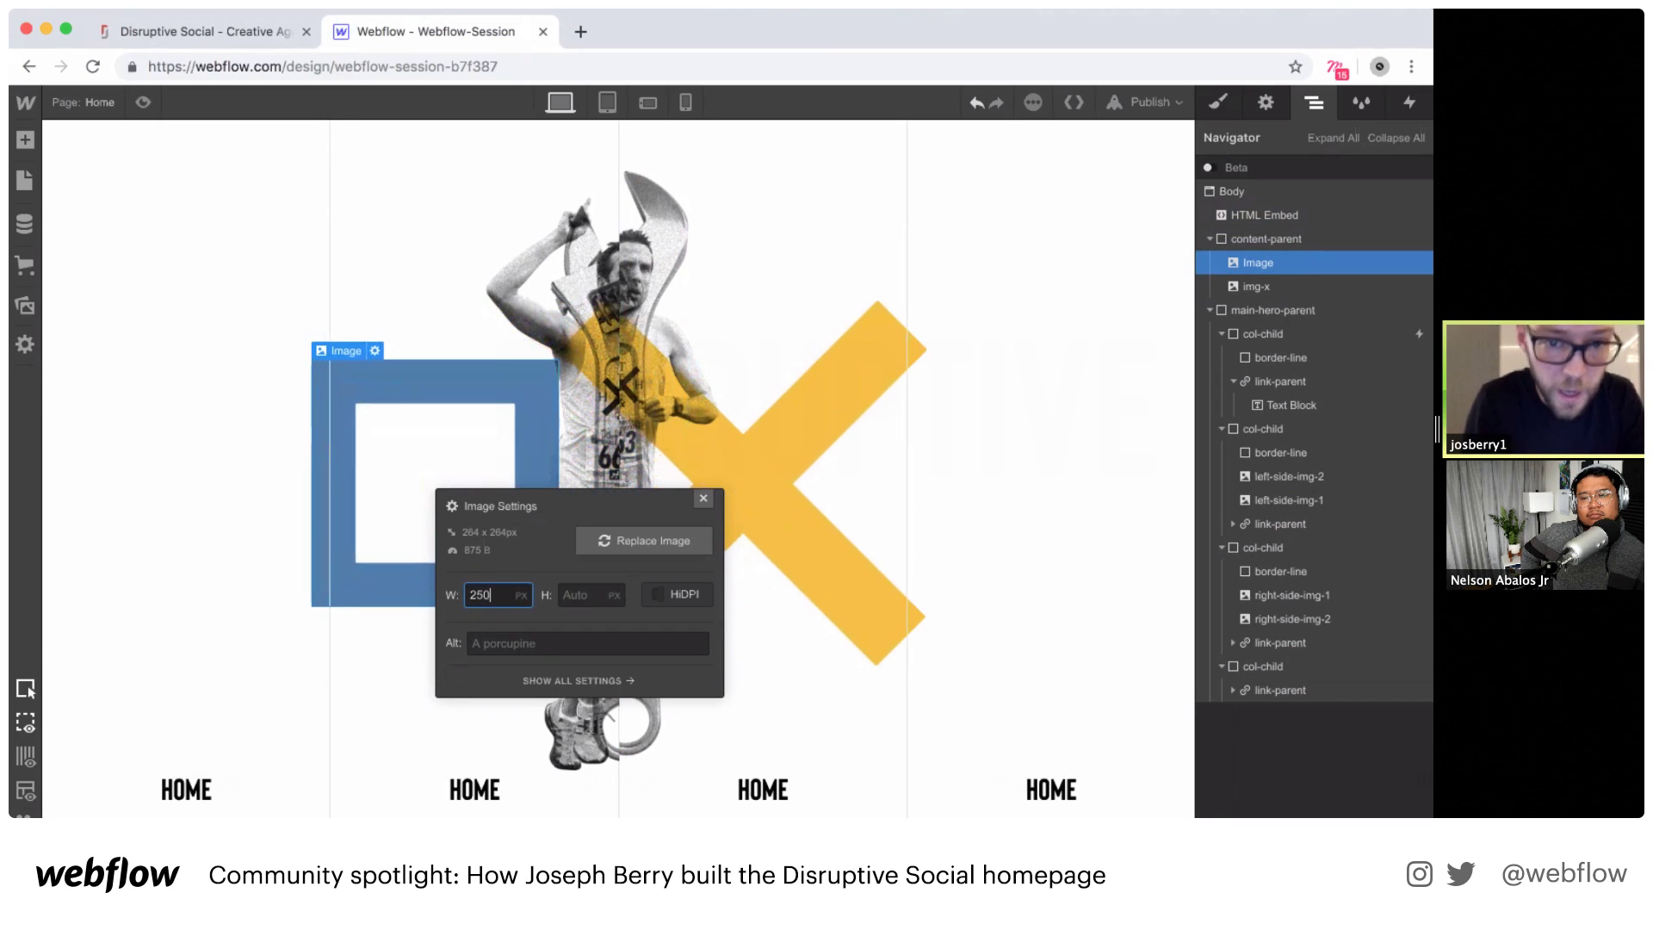
pyautogui.hotkey('shift', 'Up')
pyautogui.hotkey('shift', 'Up')
pyautogui.hotkey('shift', 'Up')
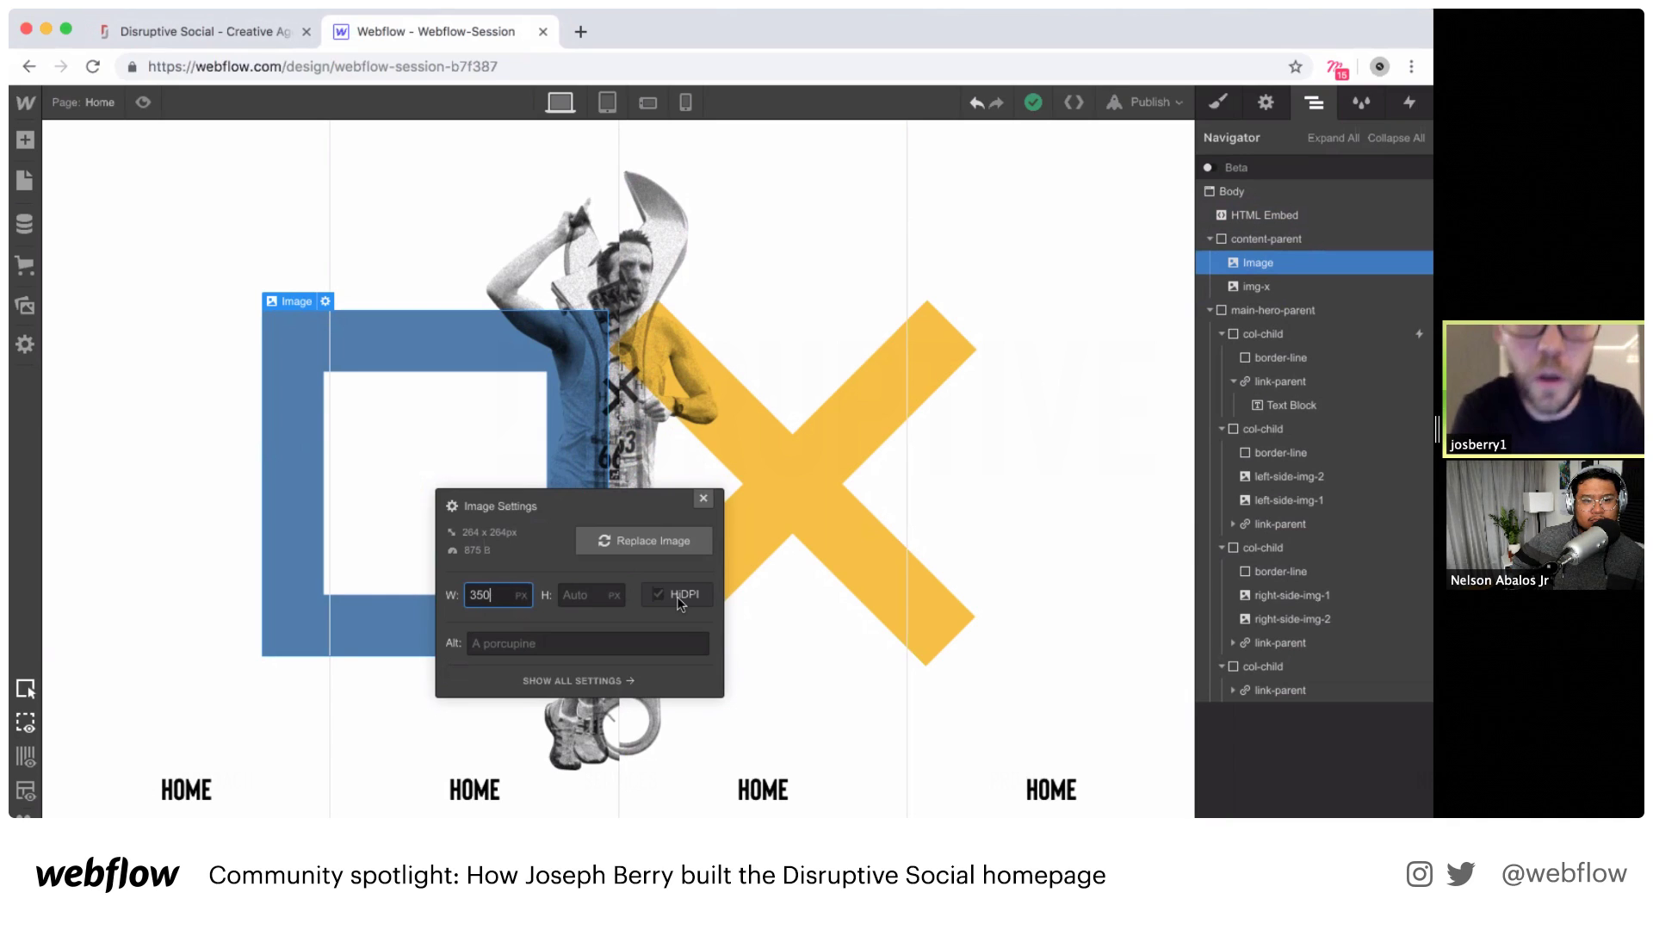
pyautogui.click(25, 304)
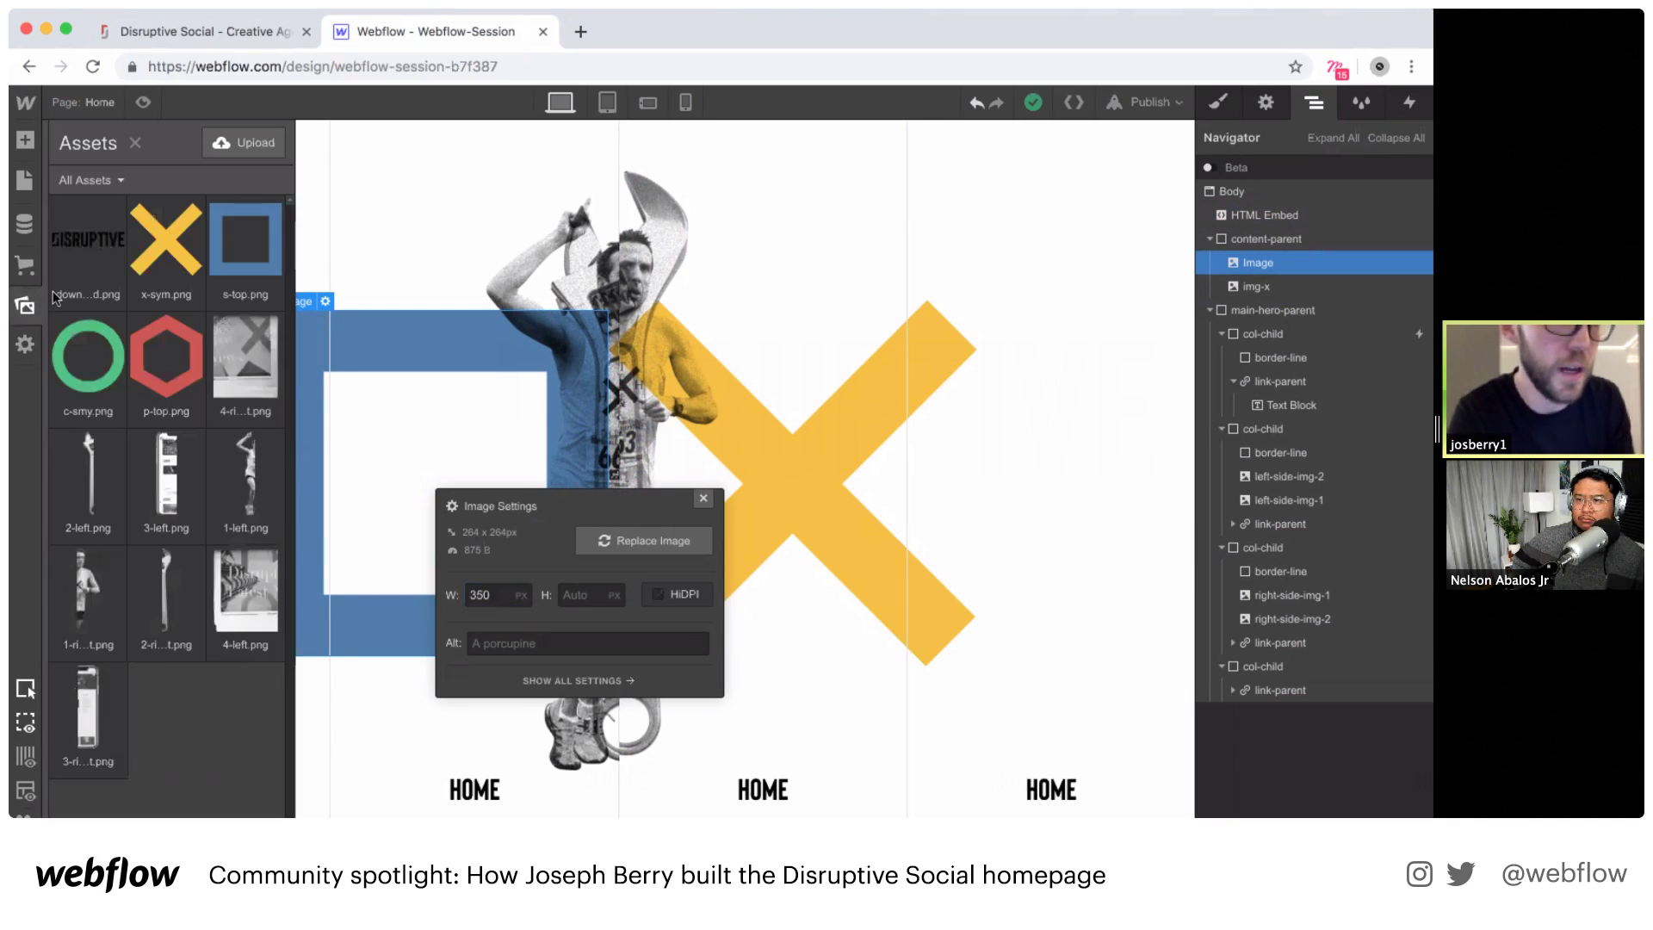
pyautogui.click(118, 208)
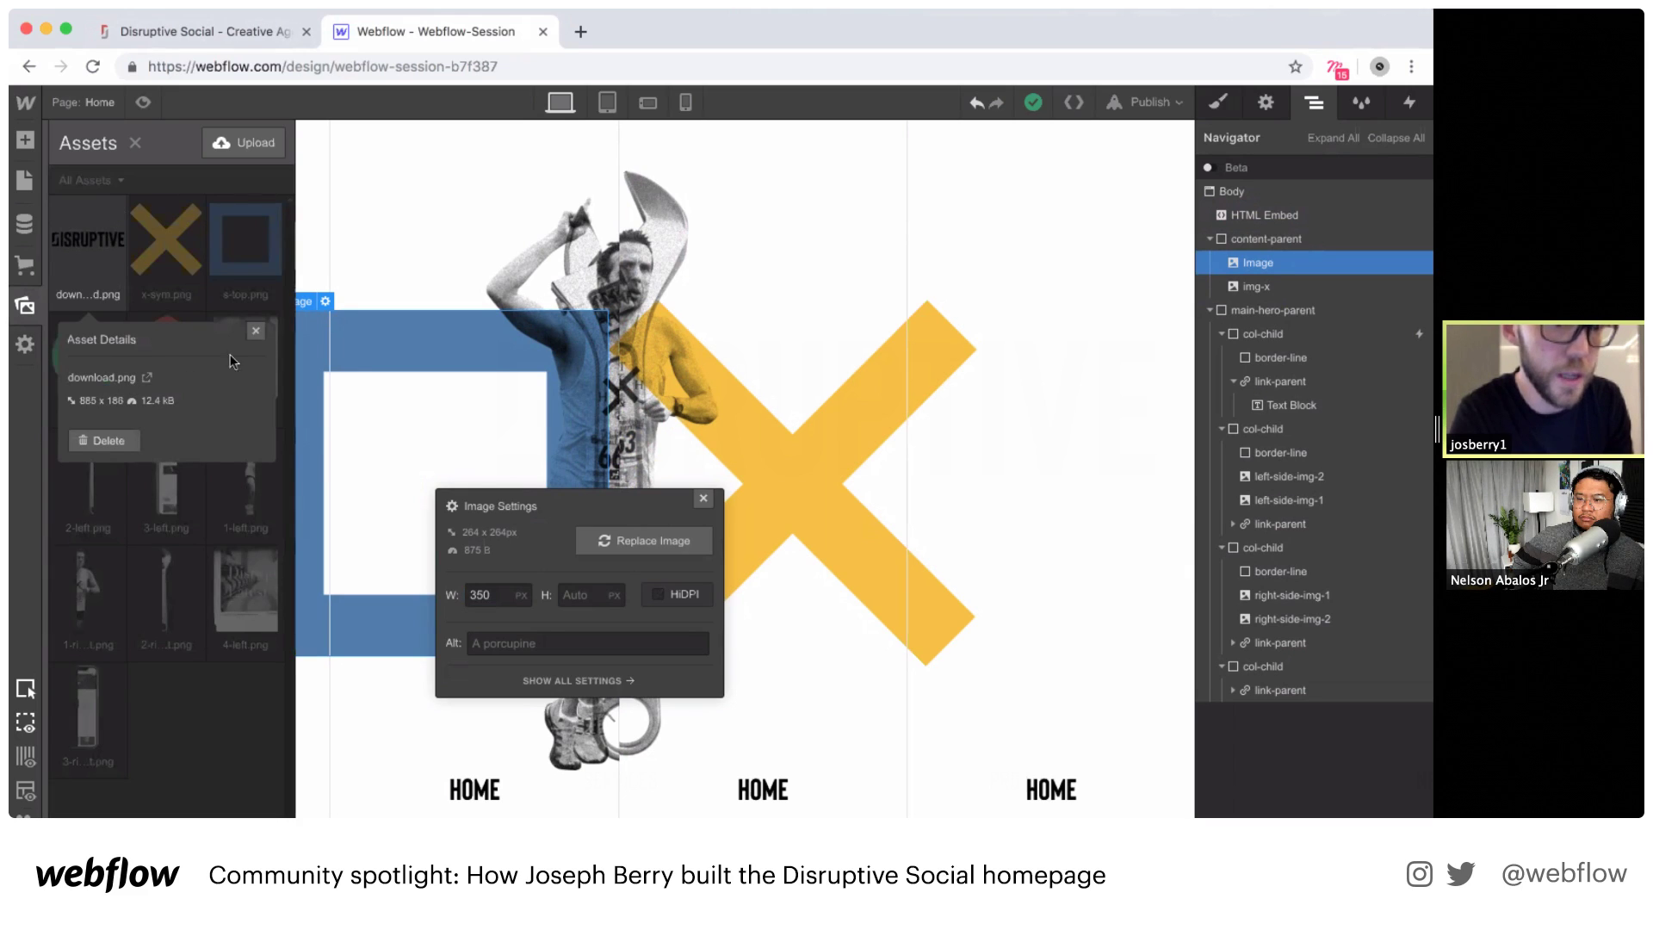
pyautogui.click(254, 329)
pyautogui.click(370, 243)
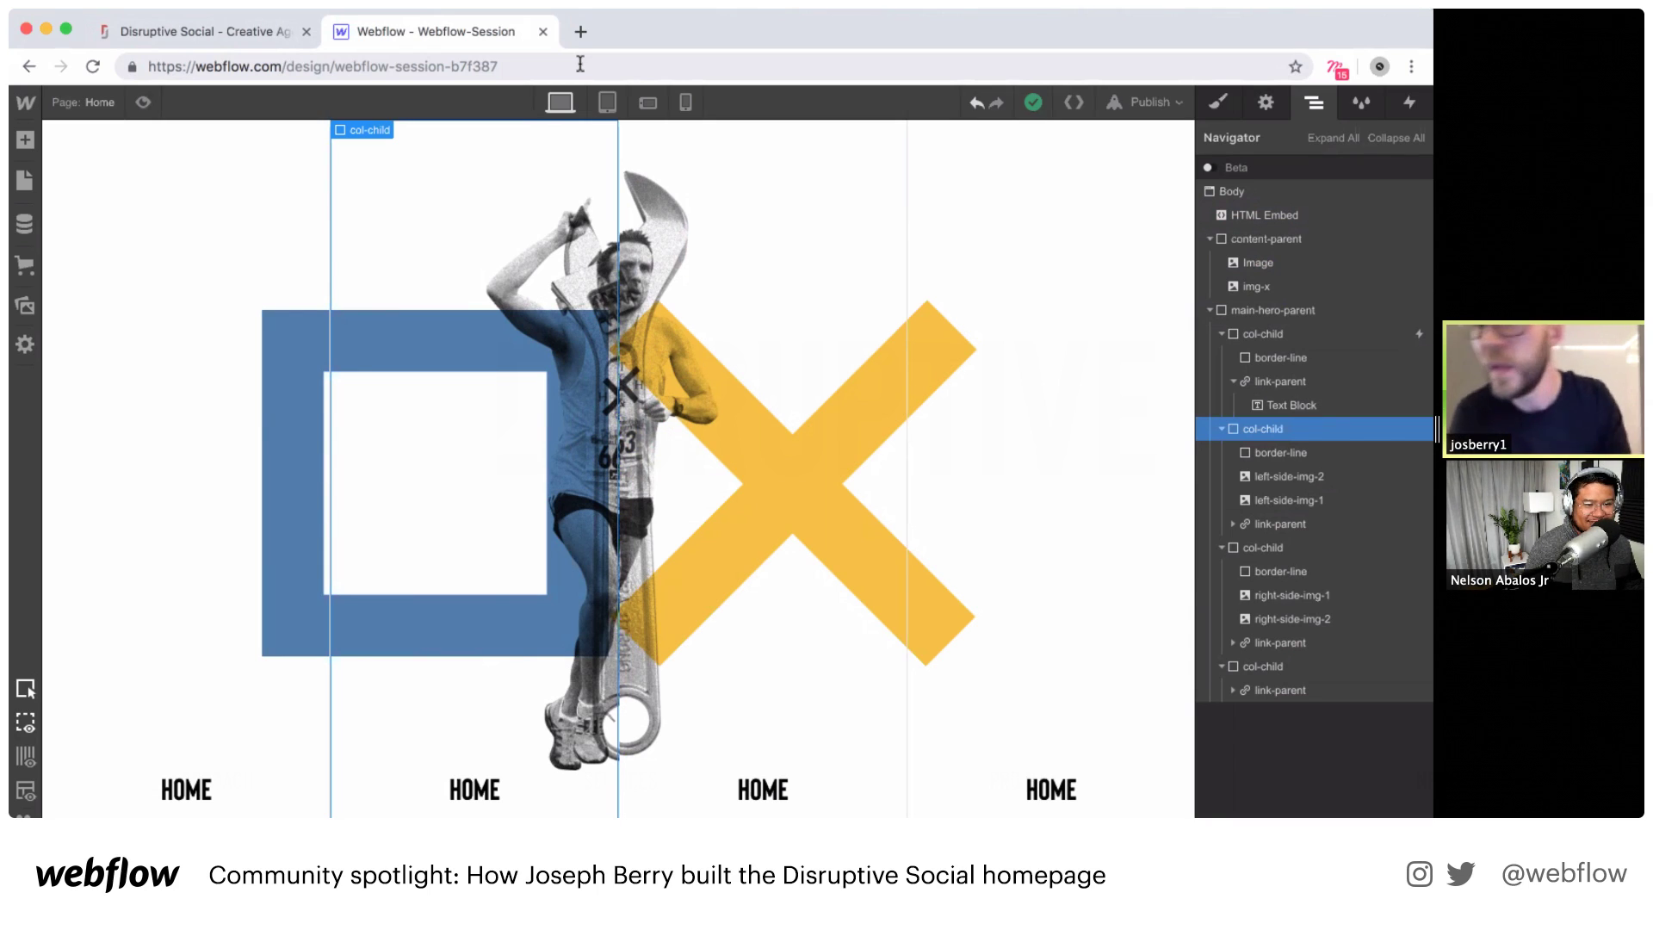
# Step: Create the class img-s and assign it to the blue square image in content-parent
pyautogui.click(1258, 263)
pyautogui.click(1220, 103)
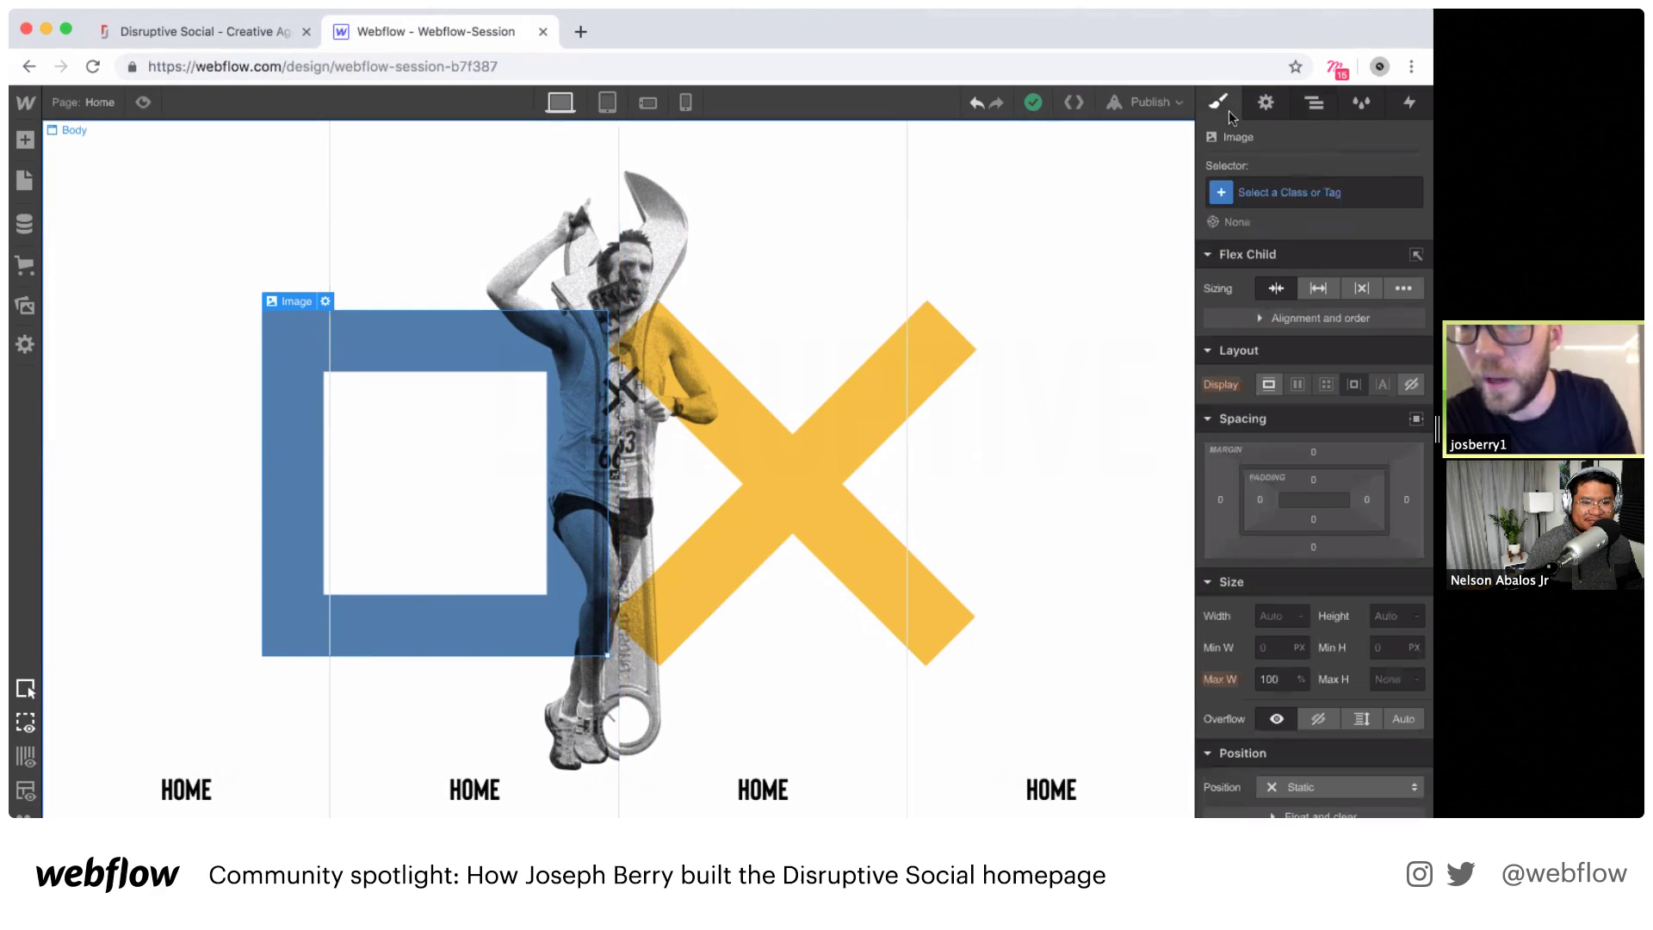
pyautogui.click(1288, 193)
pyautogui.write('img-')
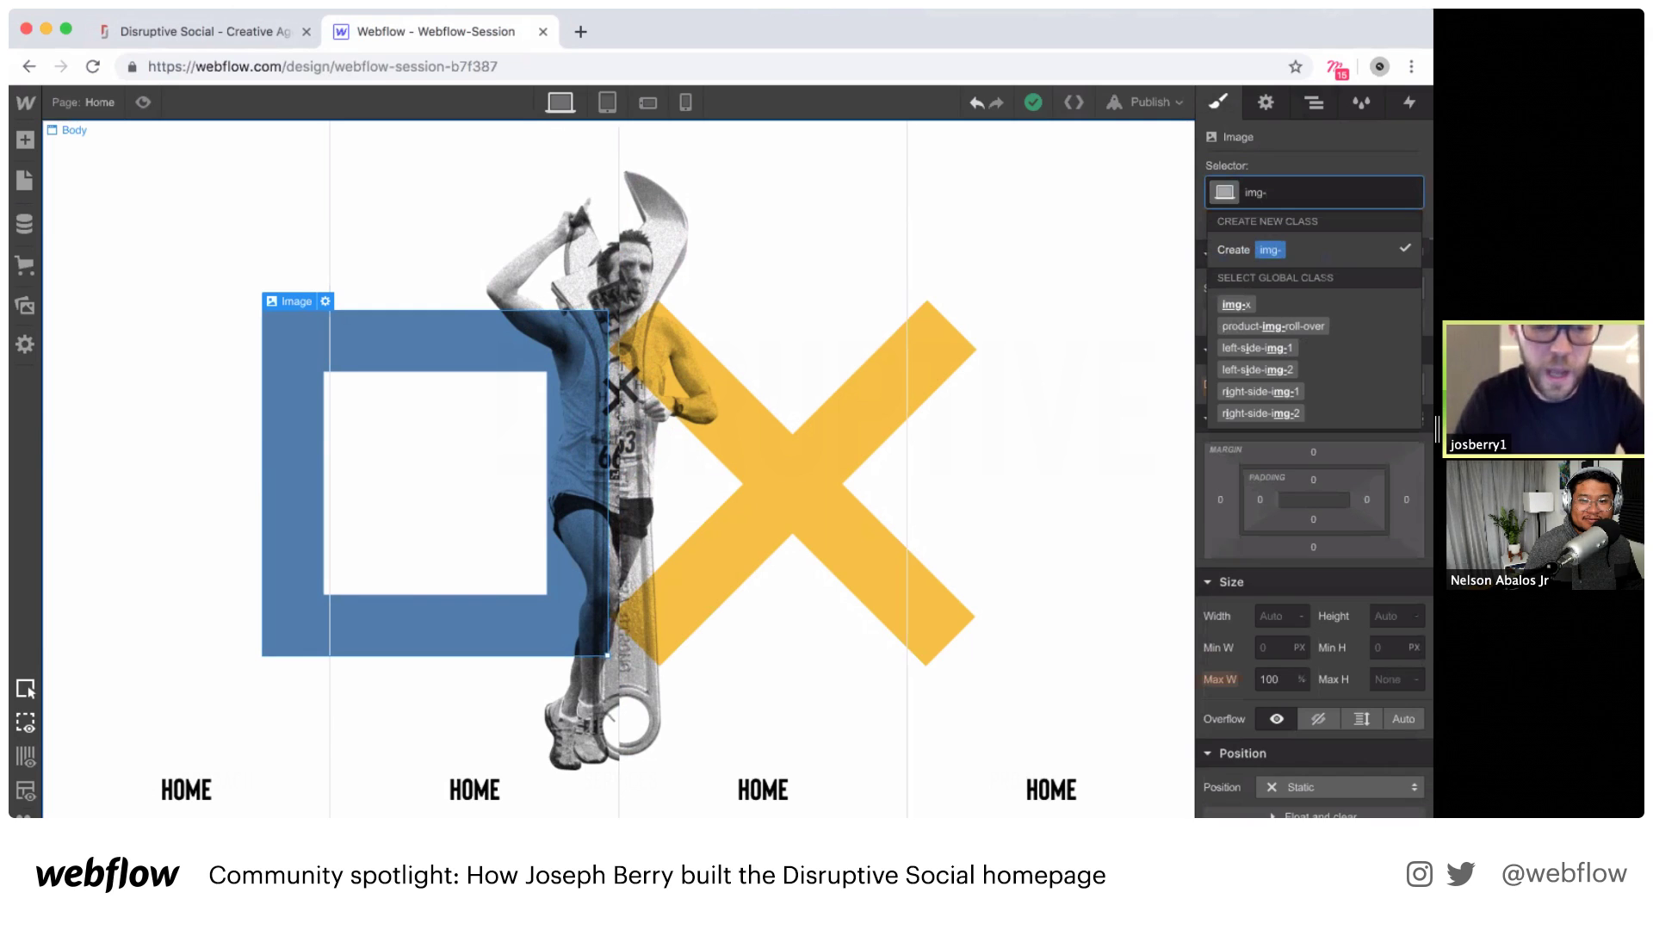
pyautogui.write('s')
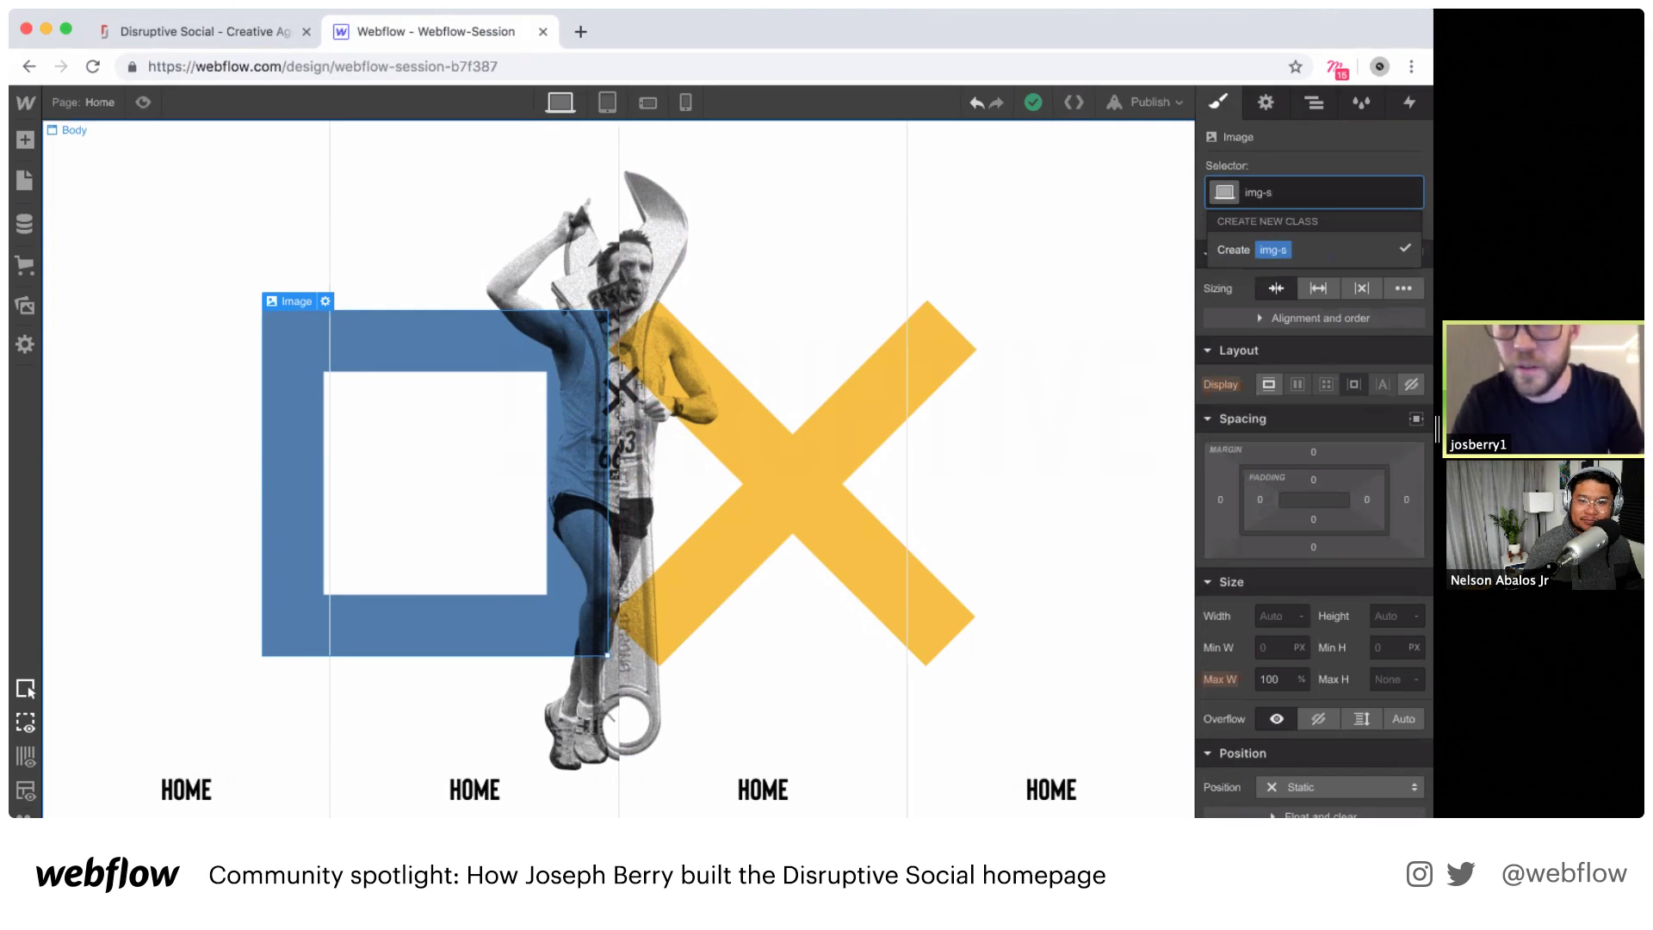
pyautogui.press('Return')
# Step: Set the position of img-s to Absolute so the square overlays the yellow X
pyautogui.scroll(-3, 1267, 680)
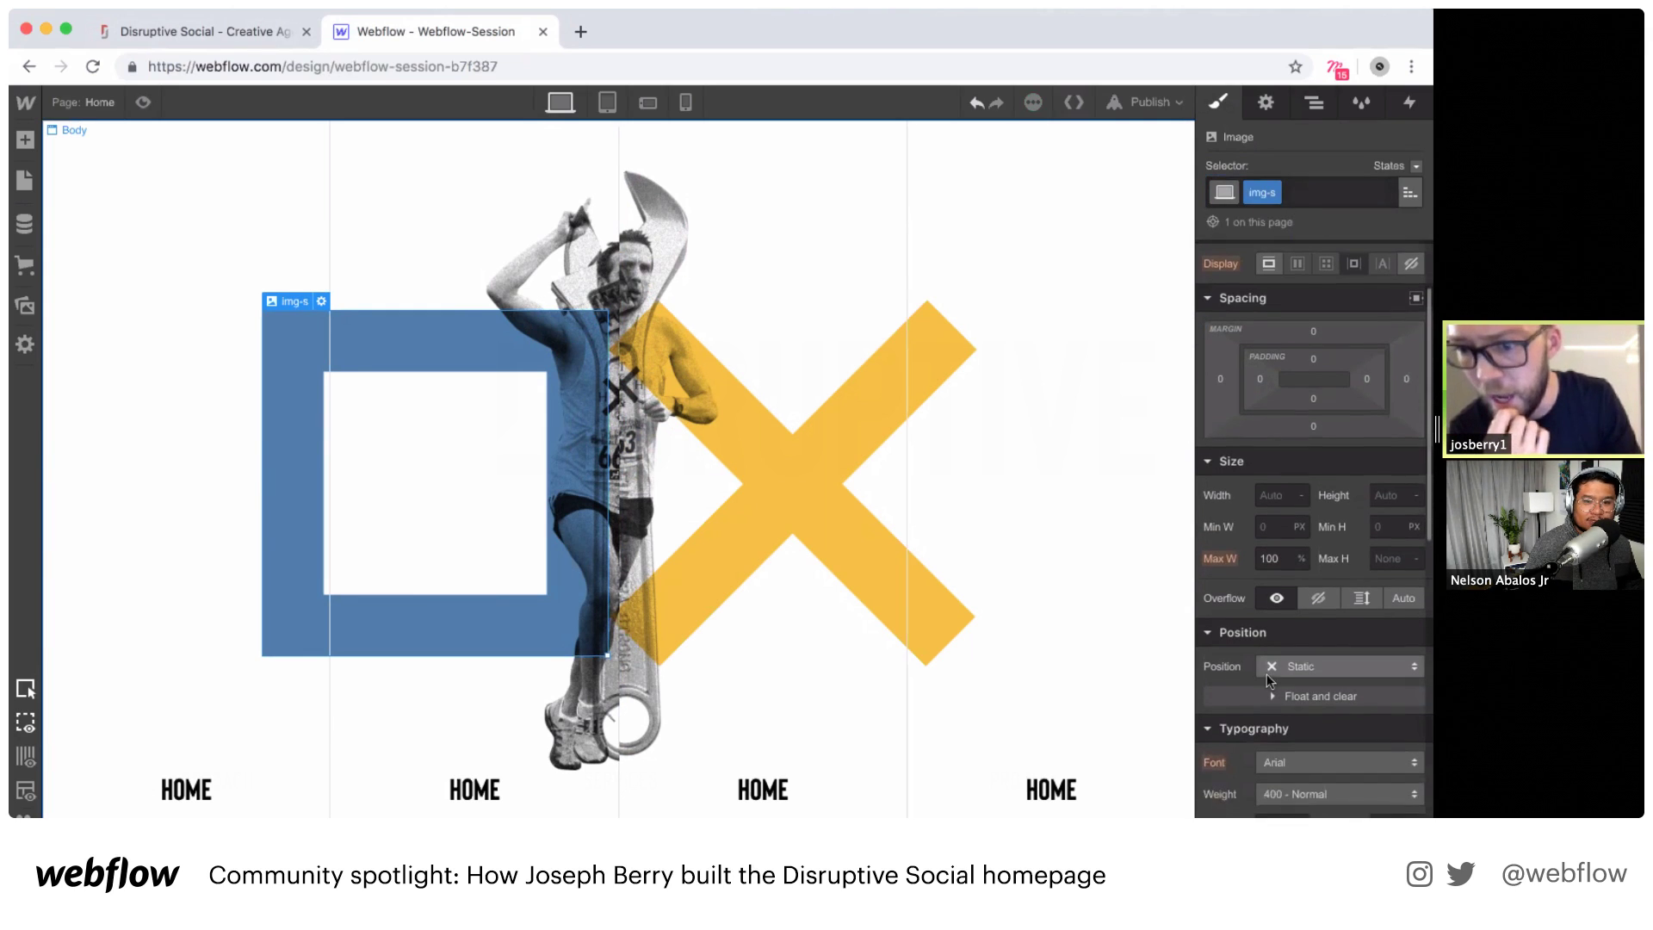
pyautogui.click(1282, 668)
pyautogui.click(1298, 705)
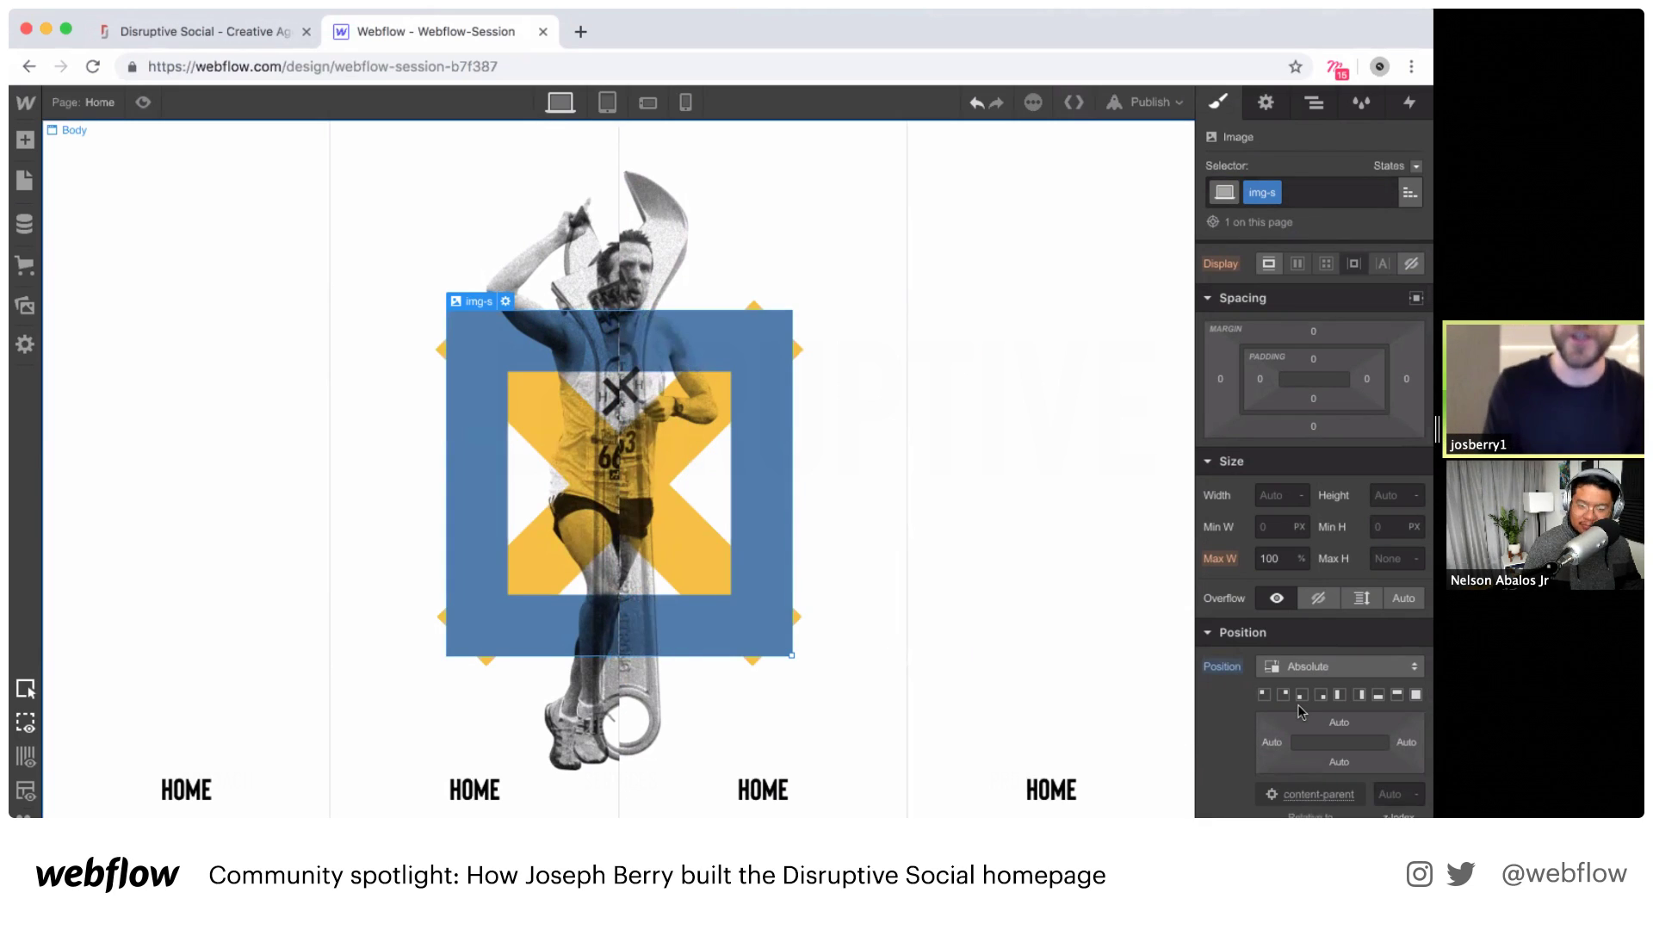
pyautogui.click(1314, 103)
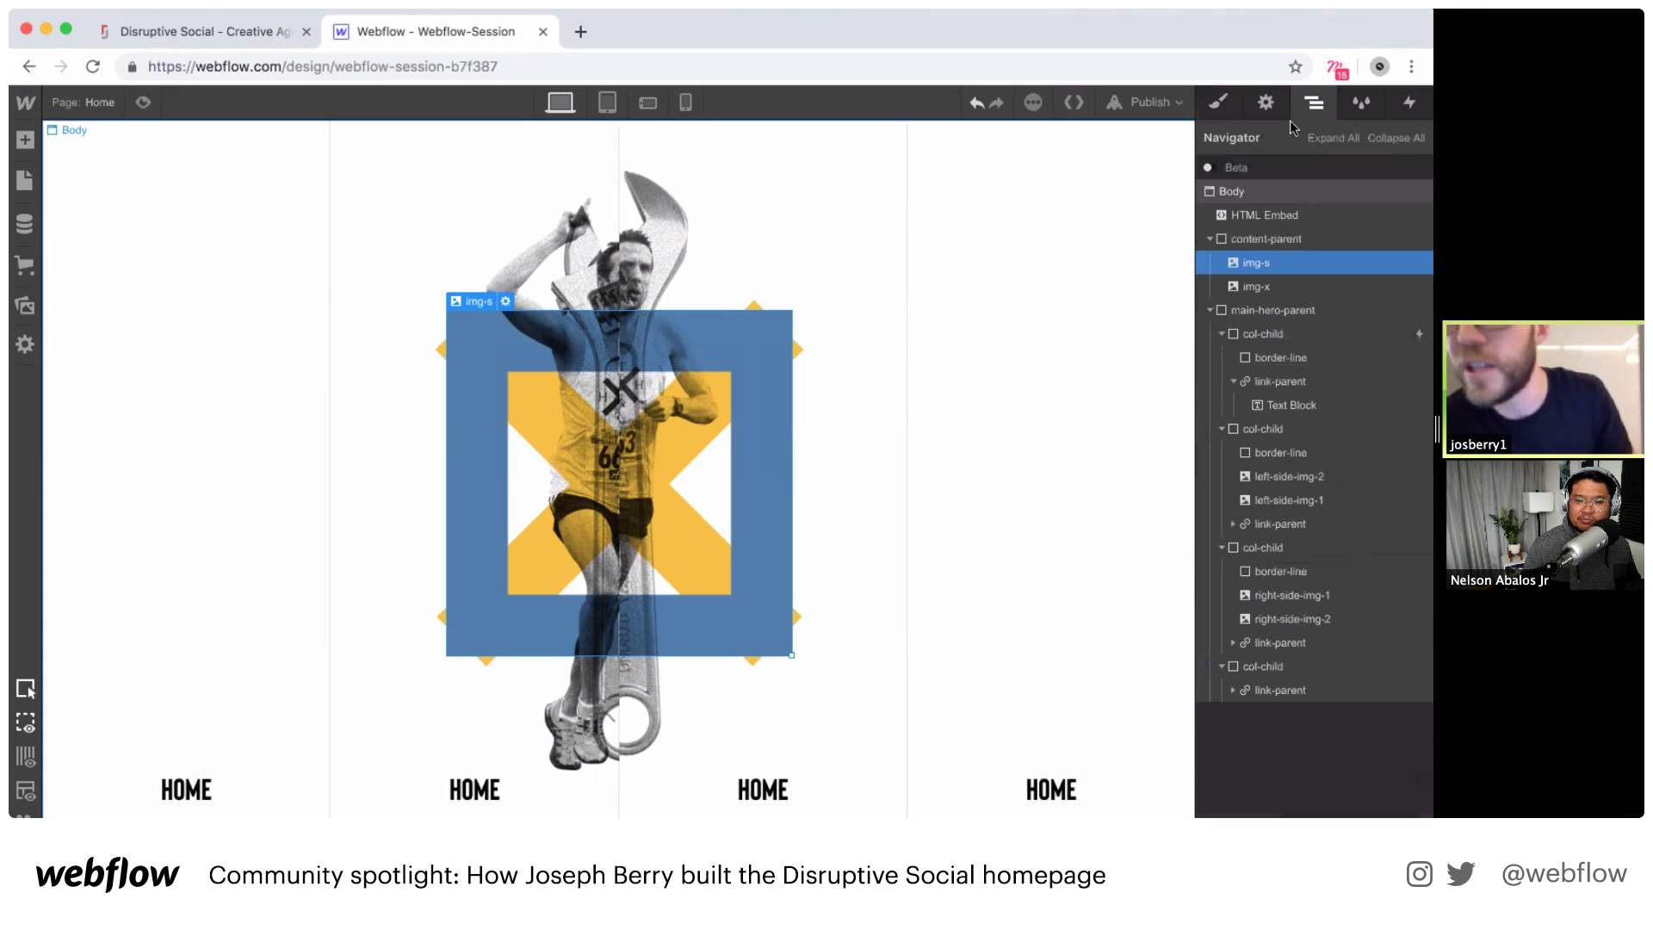
pyautogui.click(1257, 286)
pyautogui.click(1218, 105)
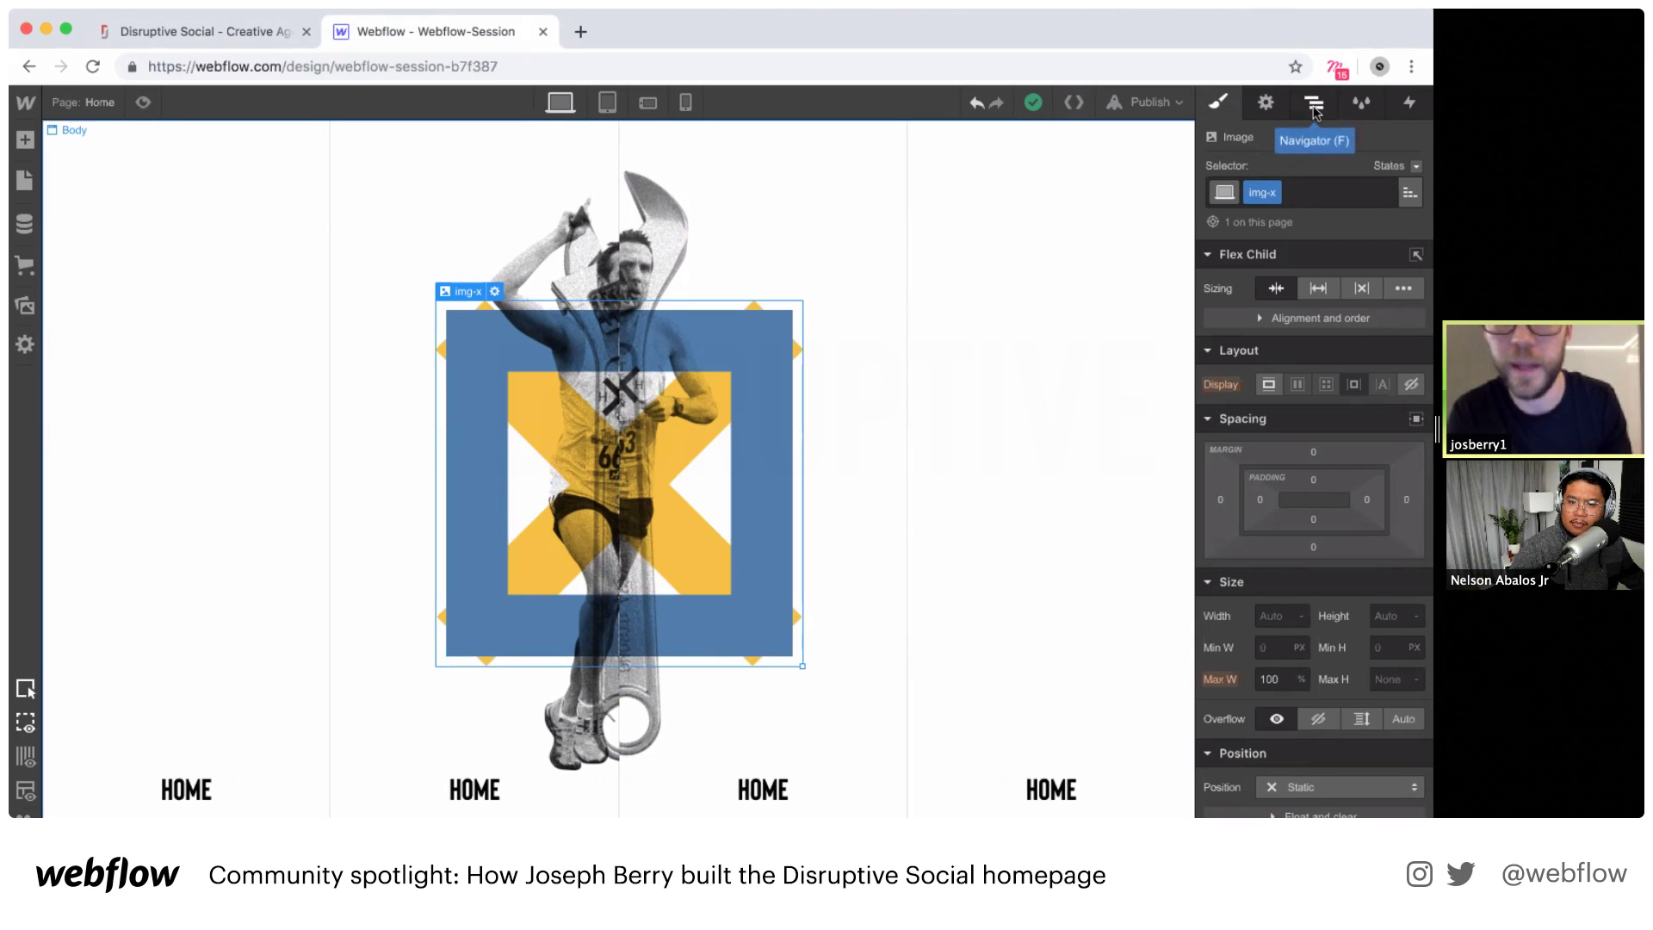
# Step: Add a Mouse hover trigger to the second col-child and set its On hover action to Start an Animation
pyautogui.click(1408, 102)
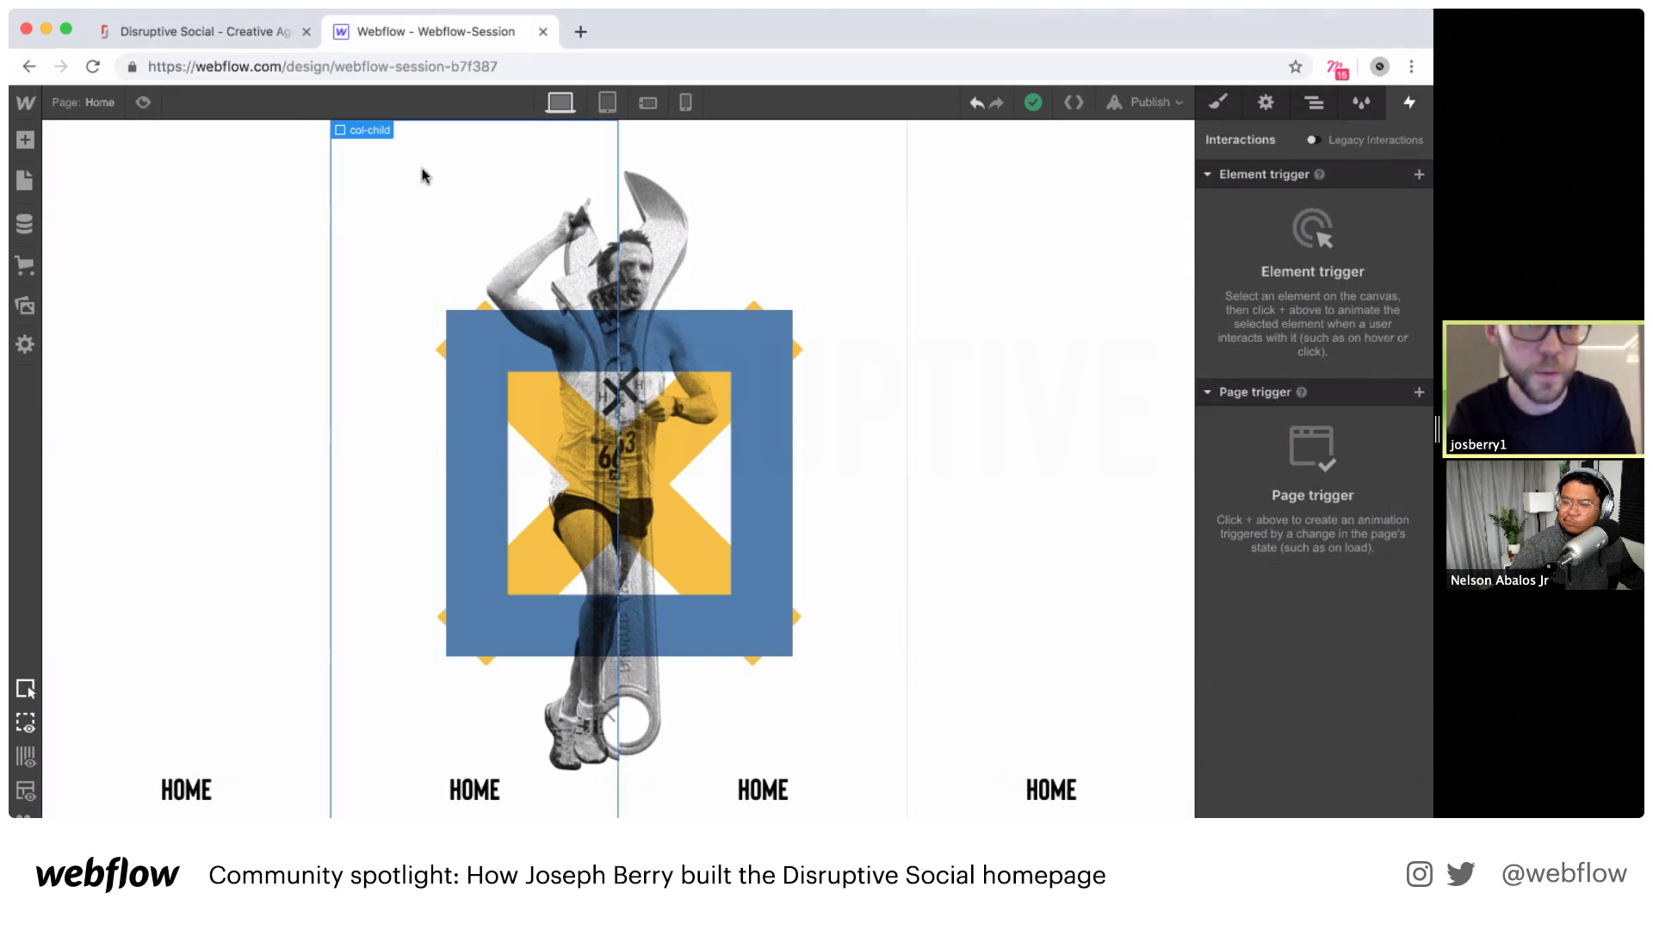
pyautogui.click(1313, 103)
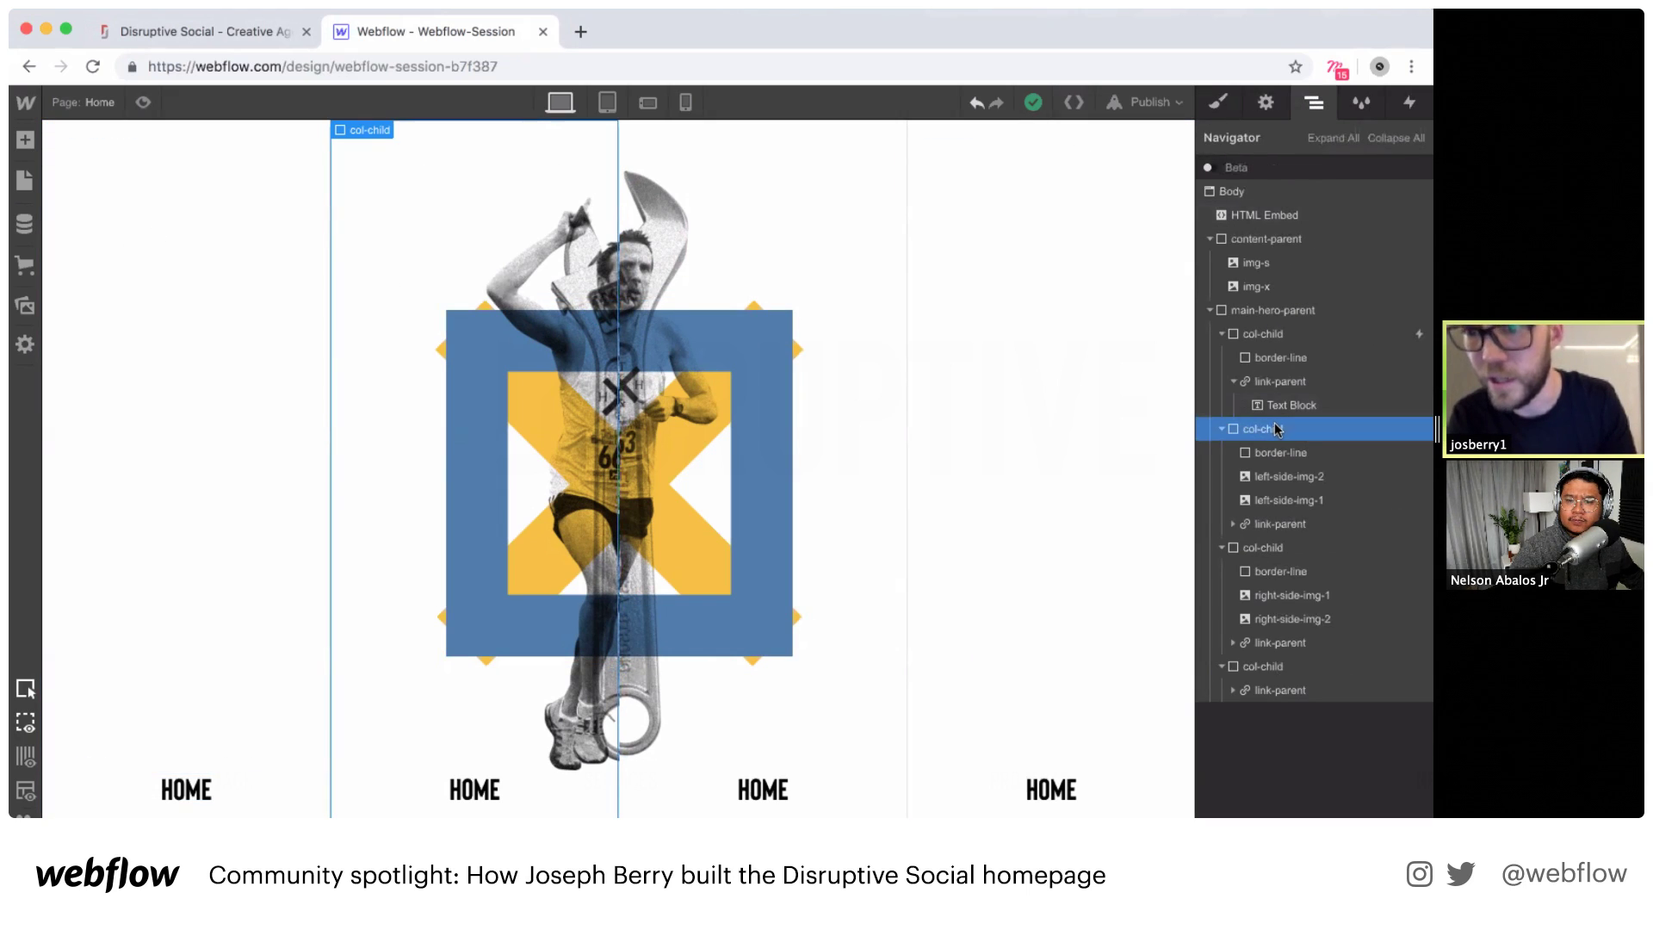
pyautogui.click(1410, 103)
pyautogui.click(1419, 176)
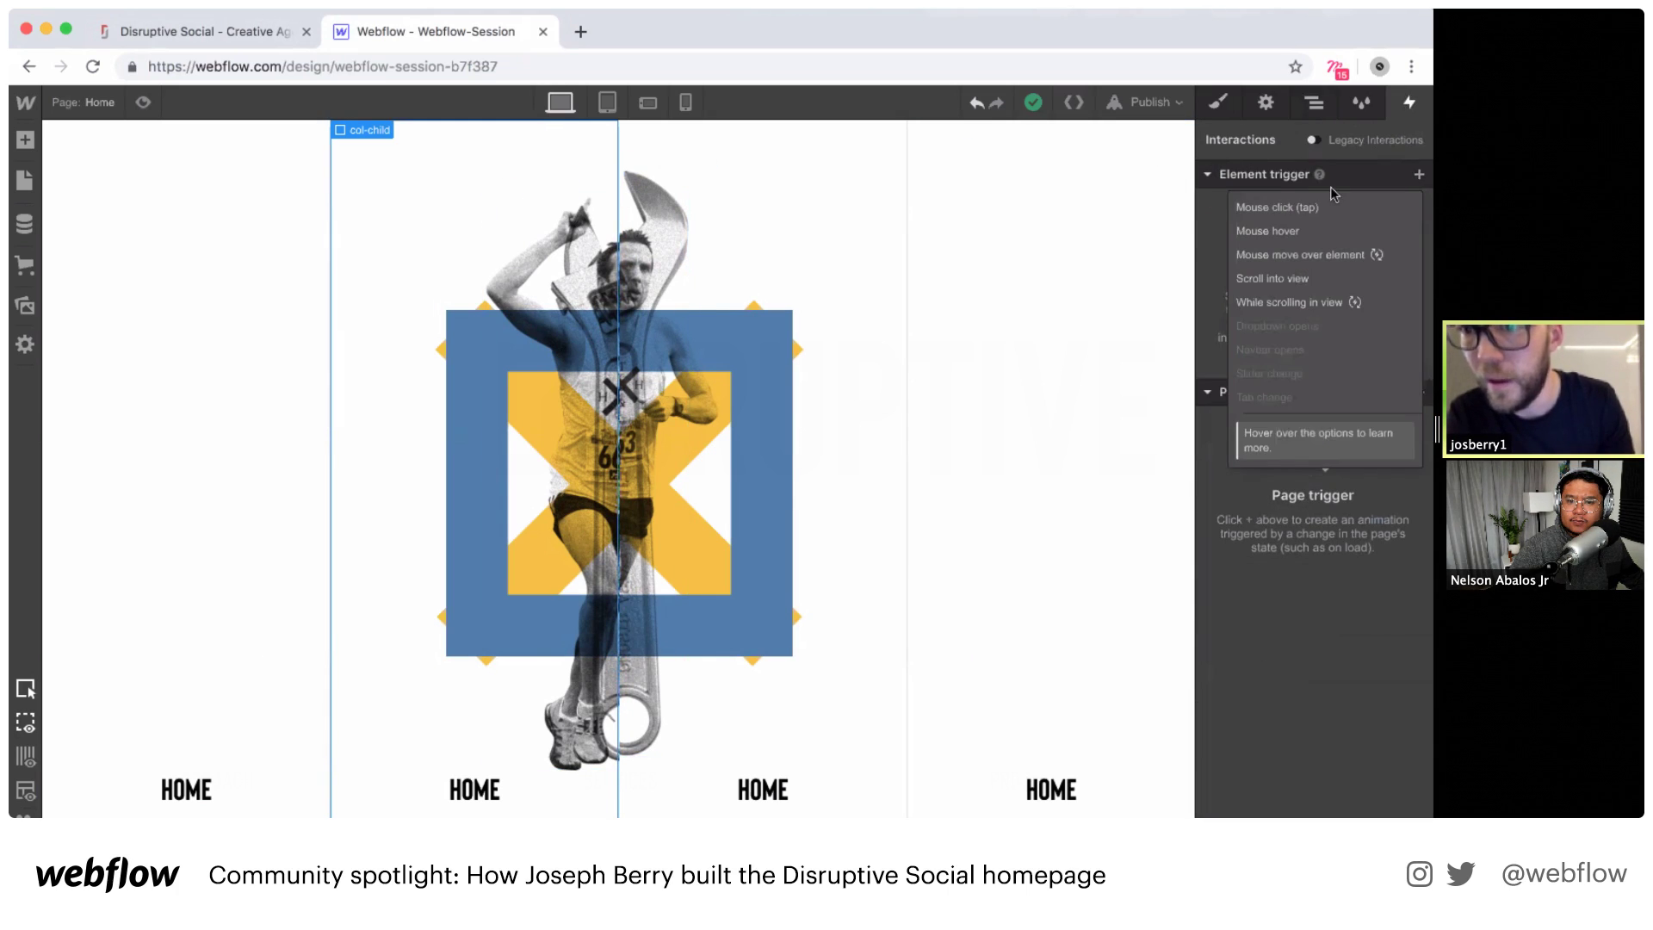
pyautogui.click(1256, 240)
pyautogui.click(1278, 283)
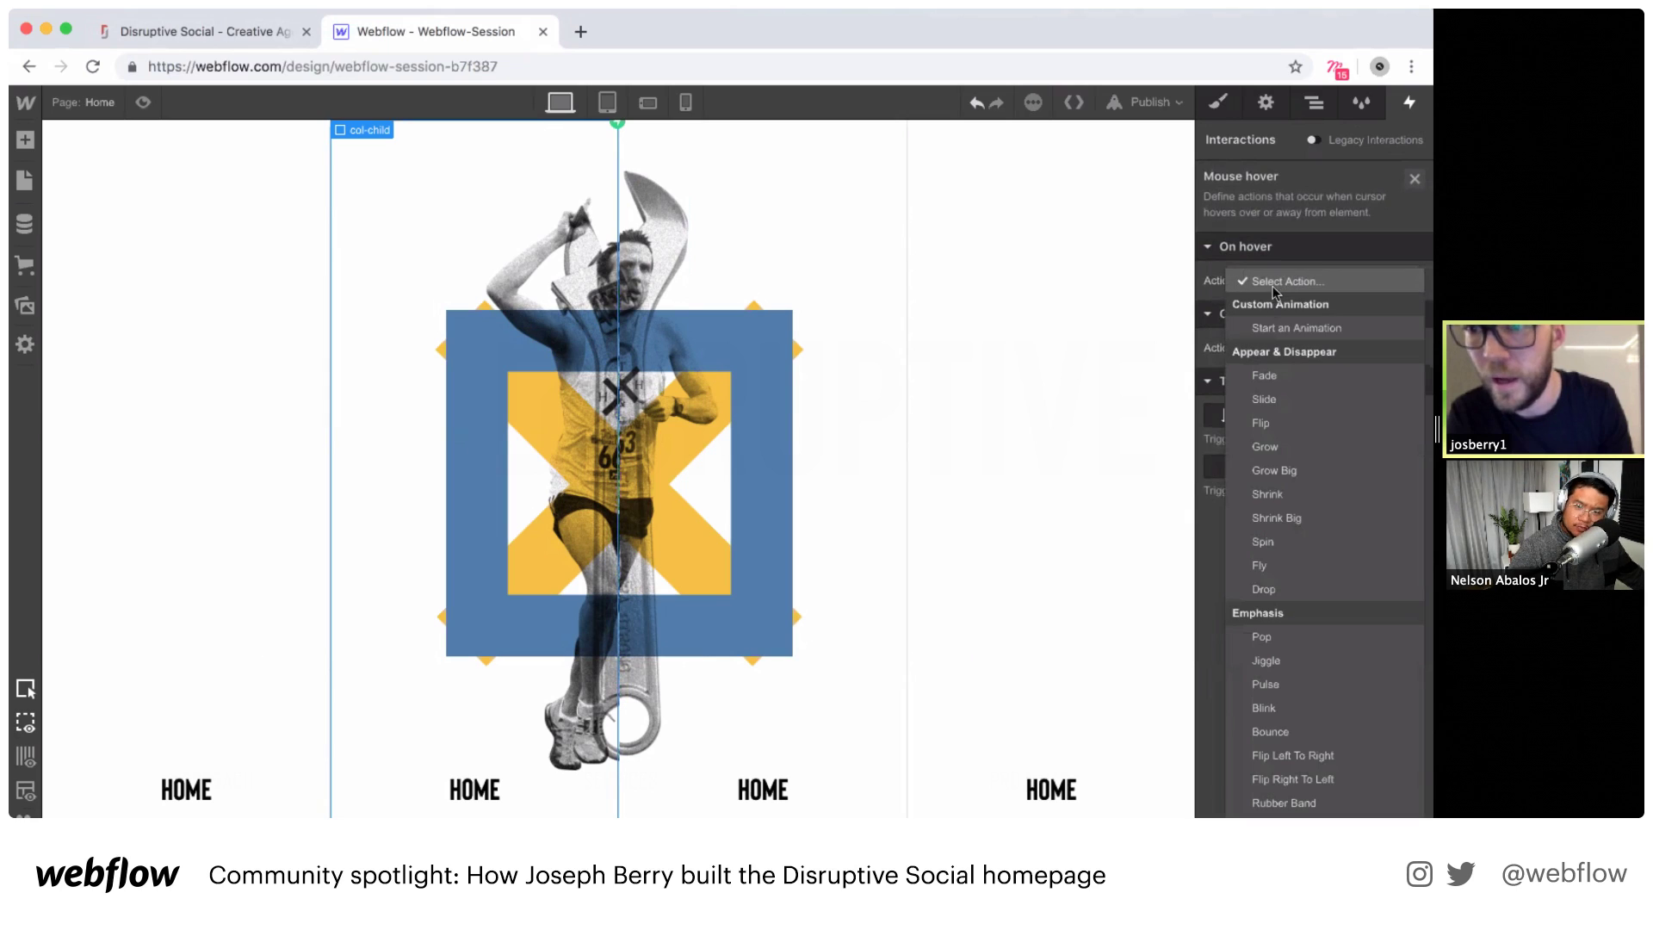
pyautogui.click(1277, 328)
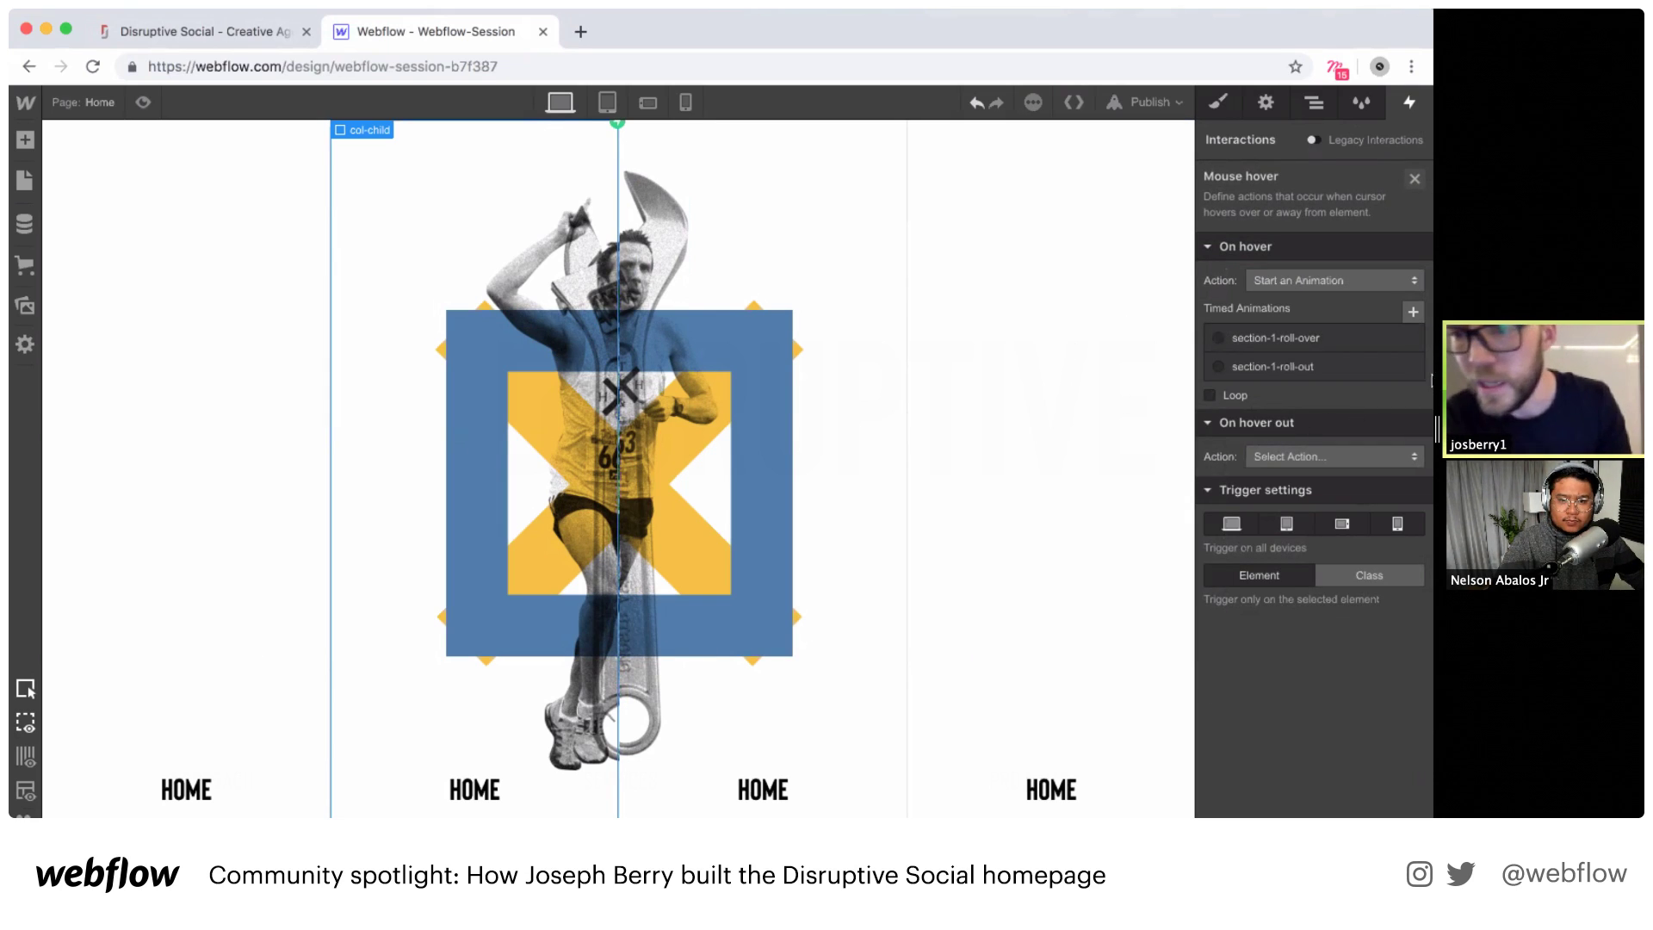
# Step: Duplicate the timed animation section-1-roll-over
pyautogui.click(1412, 341)
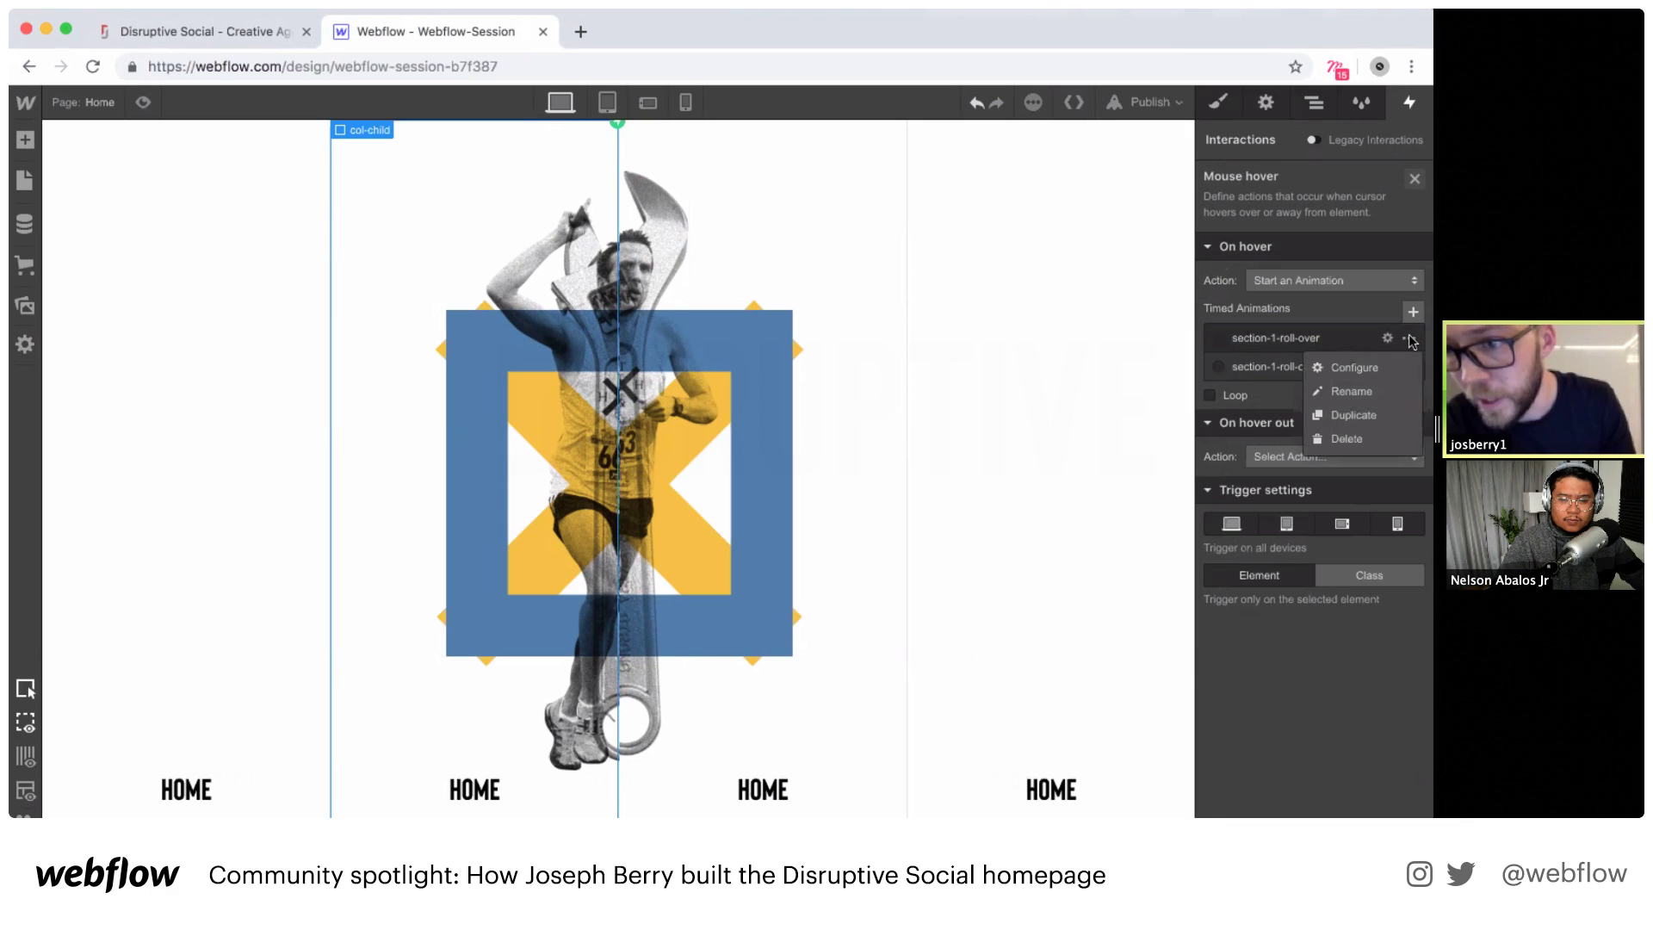
pyautogui.click(1338, 422)
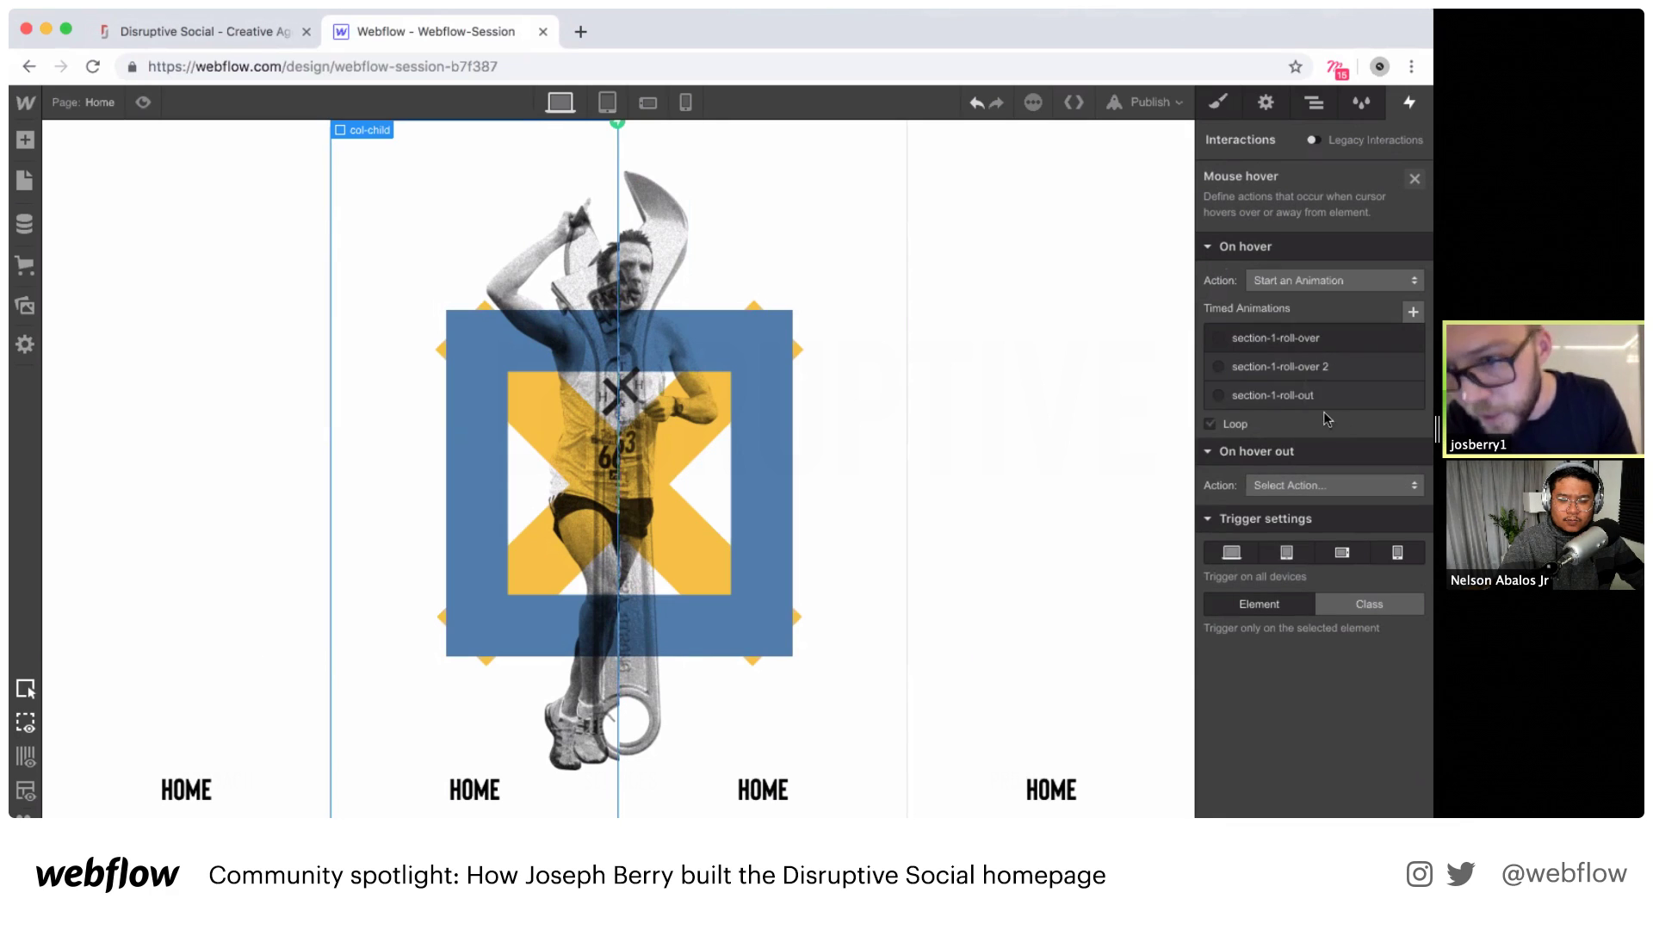
# Step: Assign section-1-roll-over 2 to the hover trigger and retarget its initial-state left-side-img-1 Move action to left-side-img-2
pyautogui.click(1218, 366)
pyautogui.click(1387, 368)
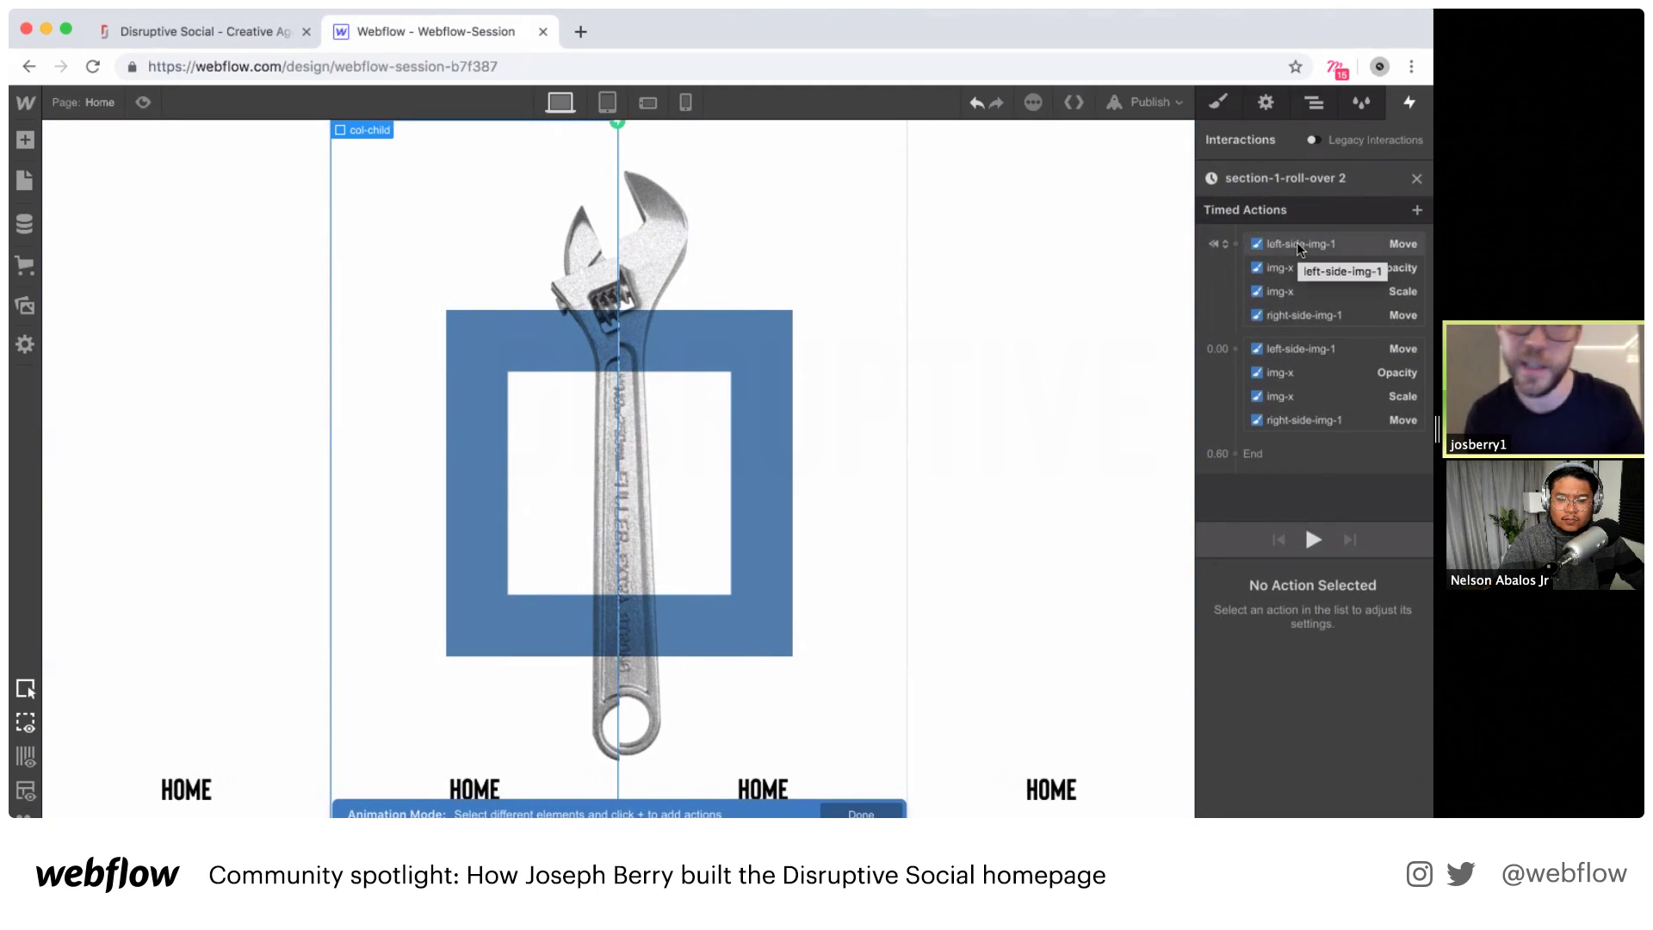
pyautogui.rightClick(1297, 243)
pyautogui.click(1290, 292)
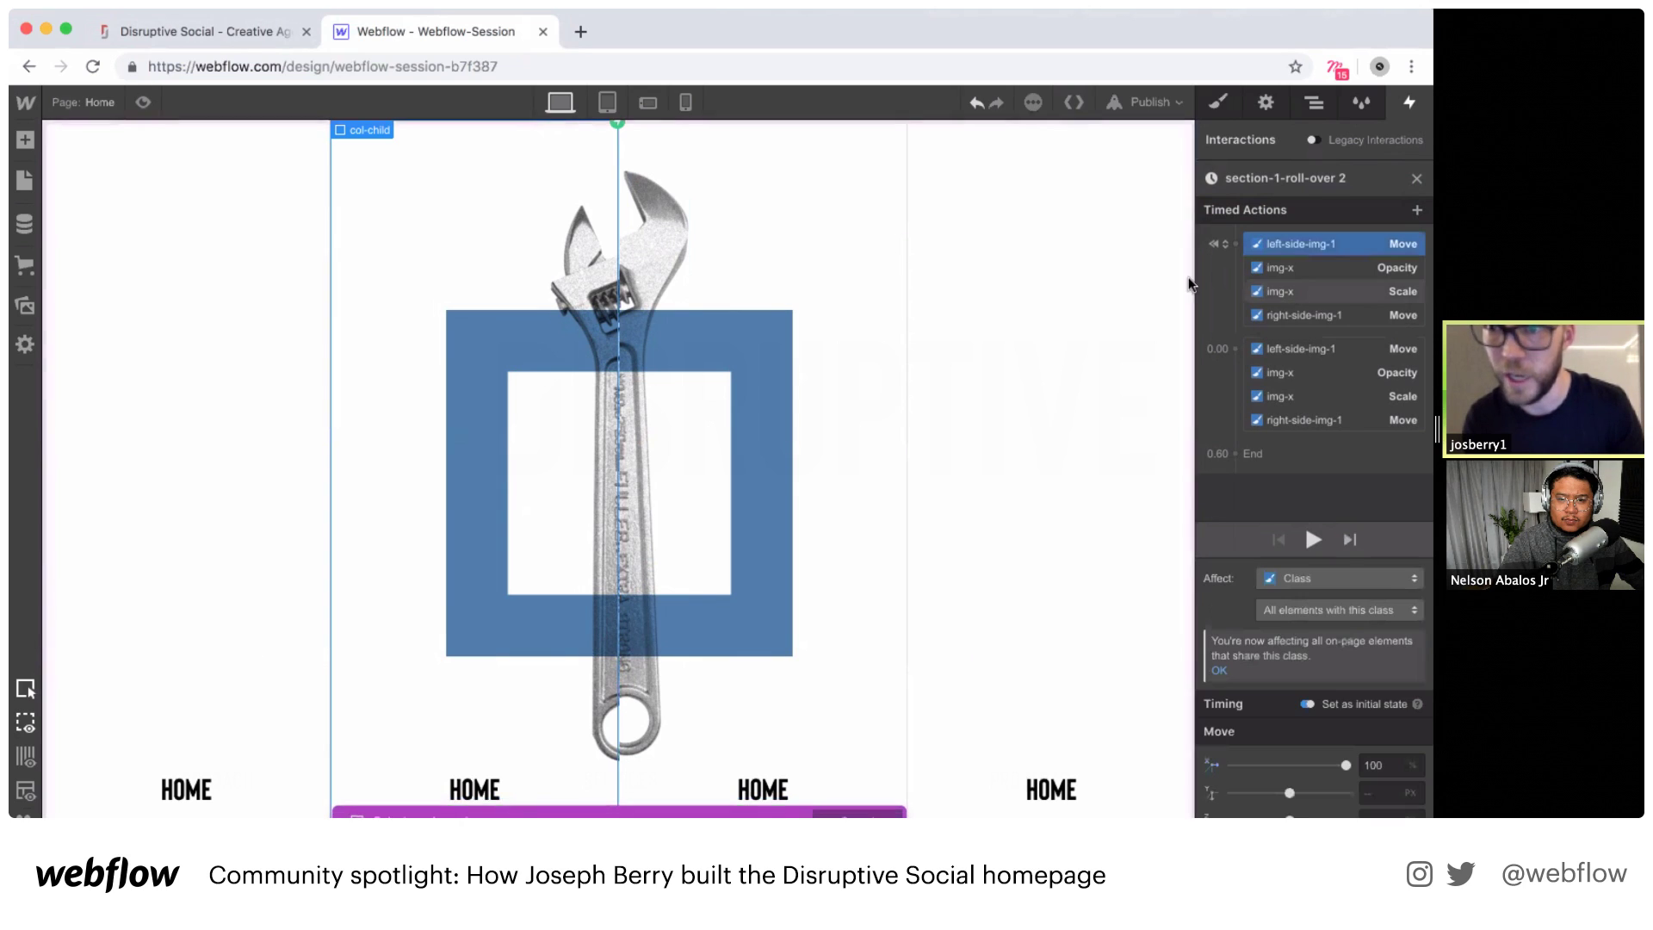
pyautogui.click(598, 259)
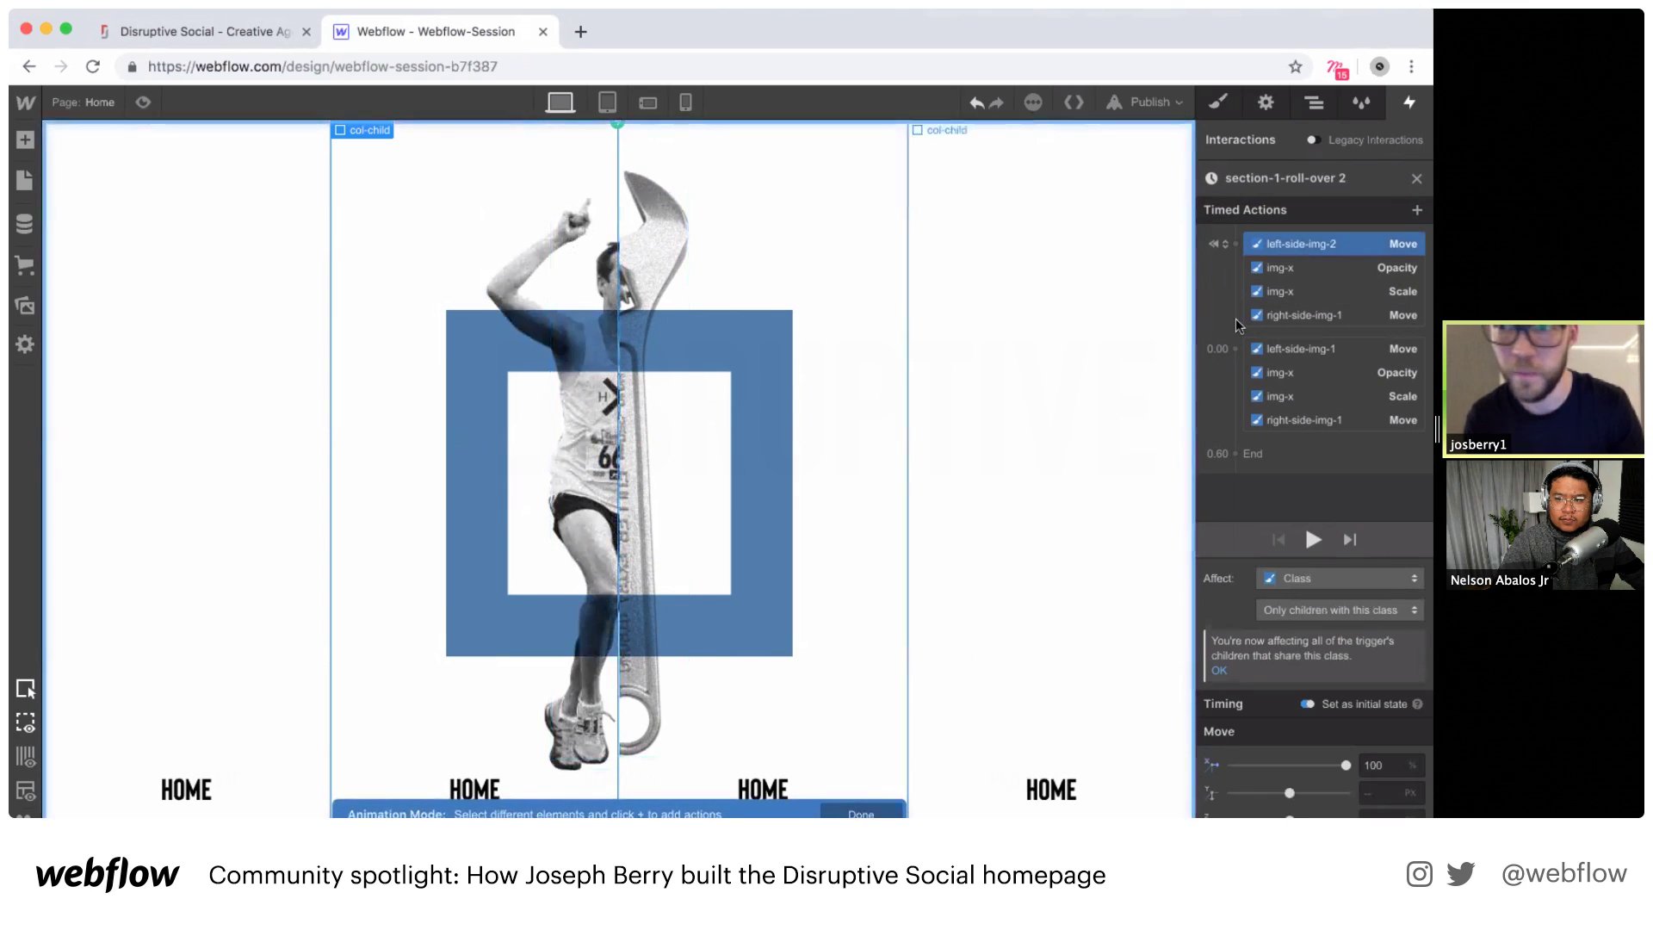
# Step: Change the target of the initial-state right-side-img-1 Move action to right-side-img-2
pyautogui.rightClick(1295, 312)
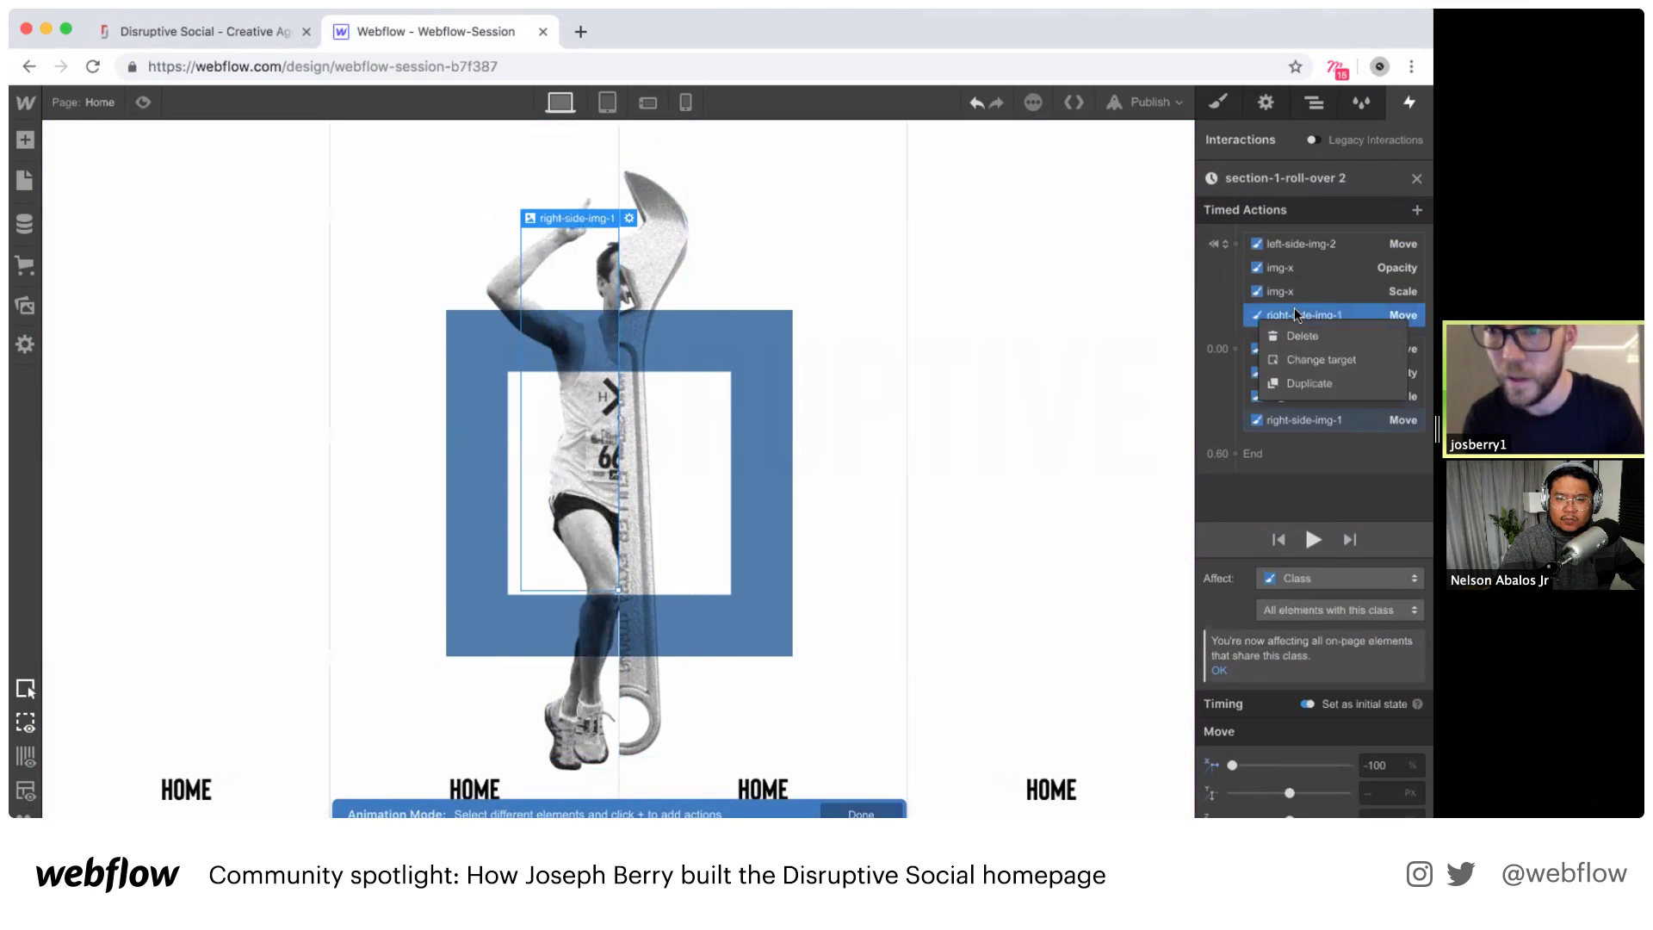
pyautogui.click(1320, 359)
pyautogui.click(654, 205)
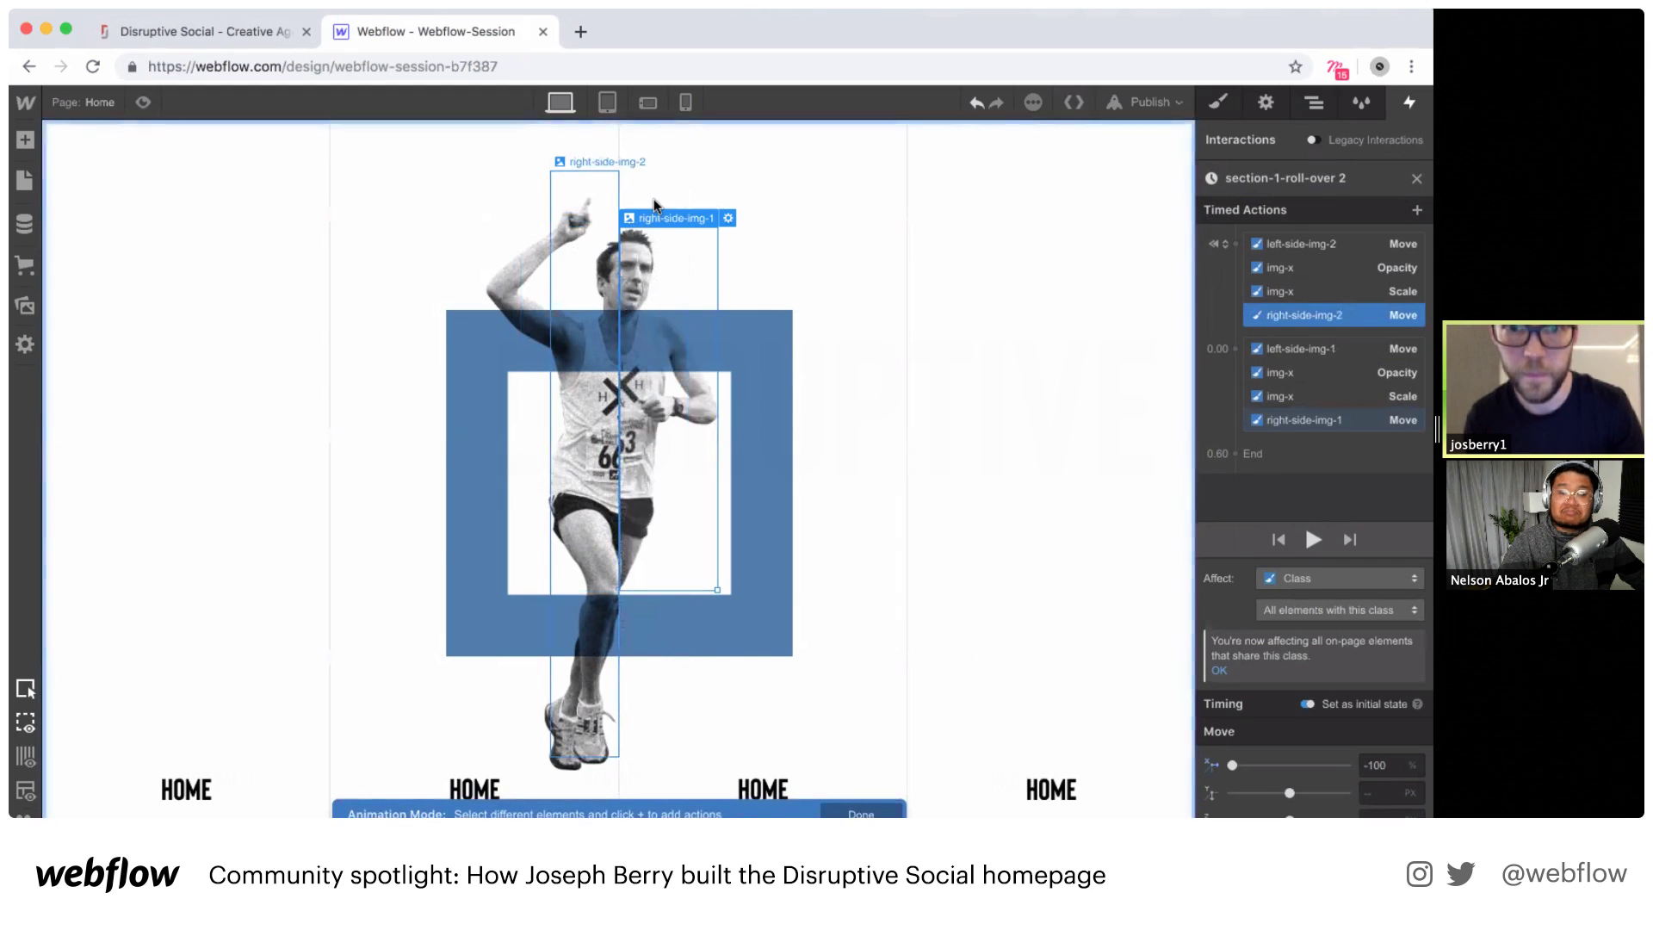
# Step: Retarget the initial-state Opacity and Scale actions from img-x to img-s in content-parent
pyautogui.rightClick(1287, 269)
pyautogui.click(1262, 317)
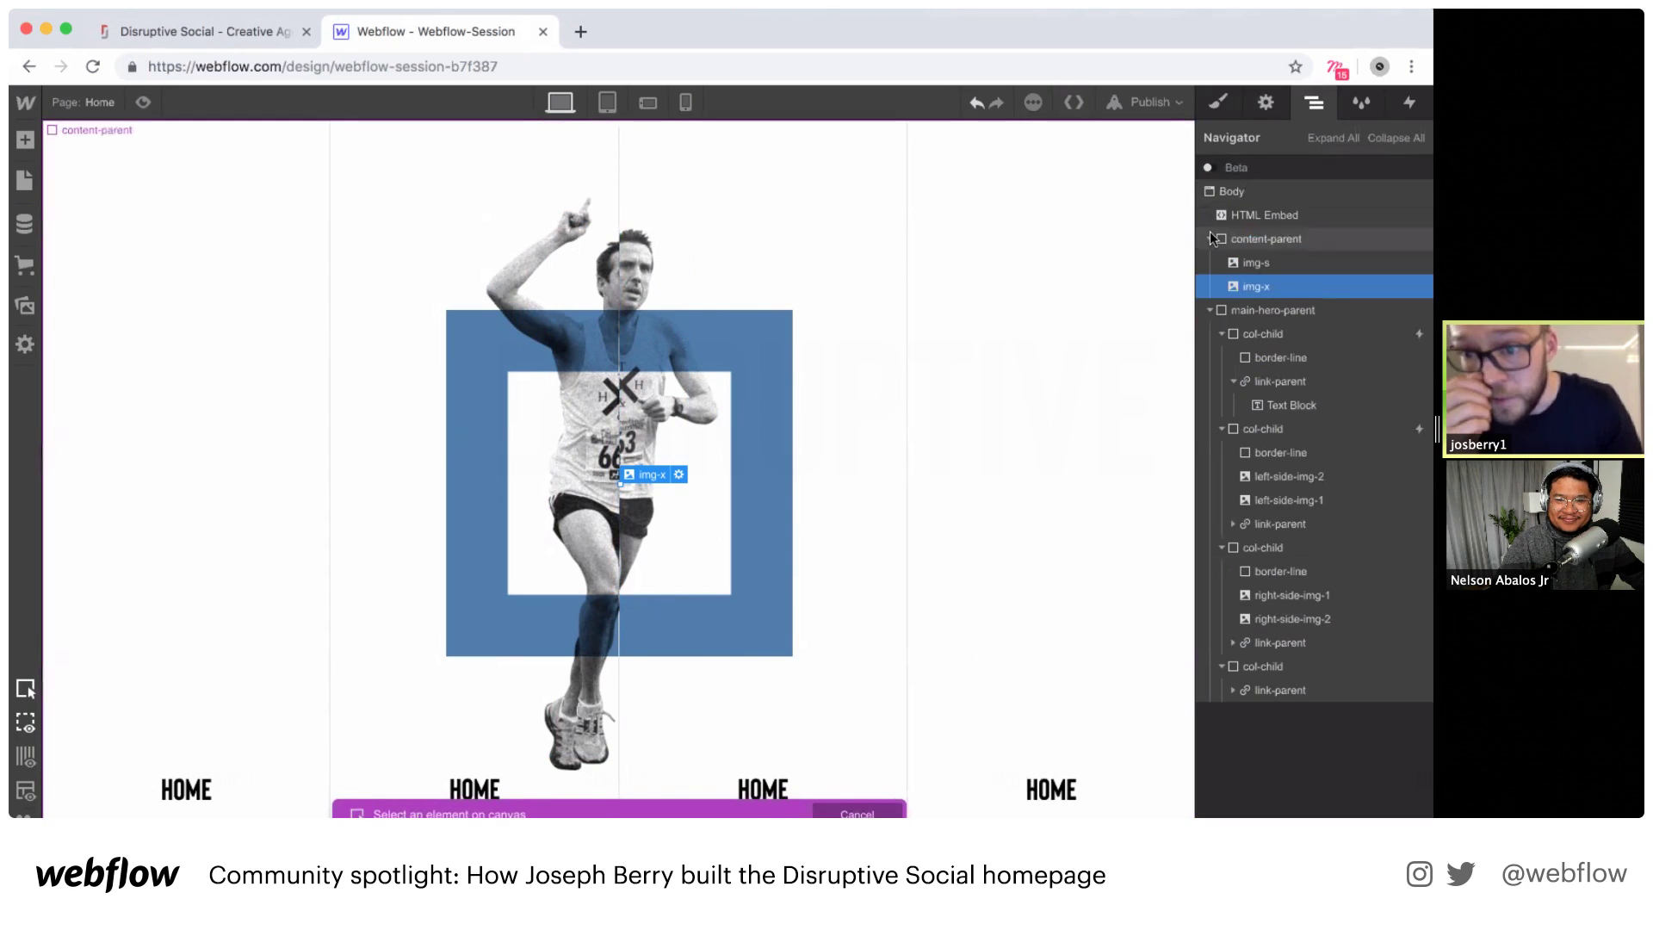
pyautogui.click(1256, 264)
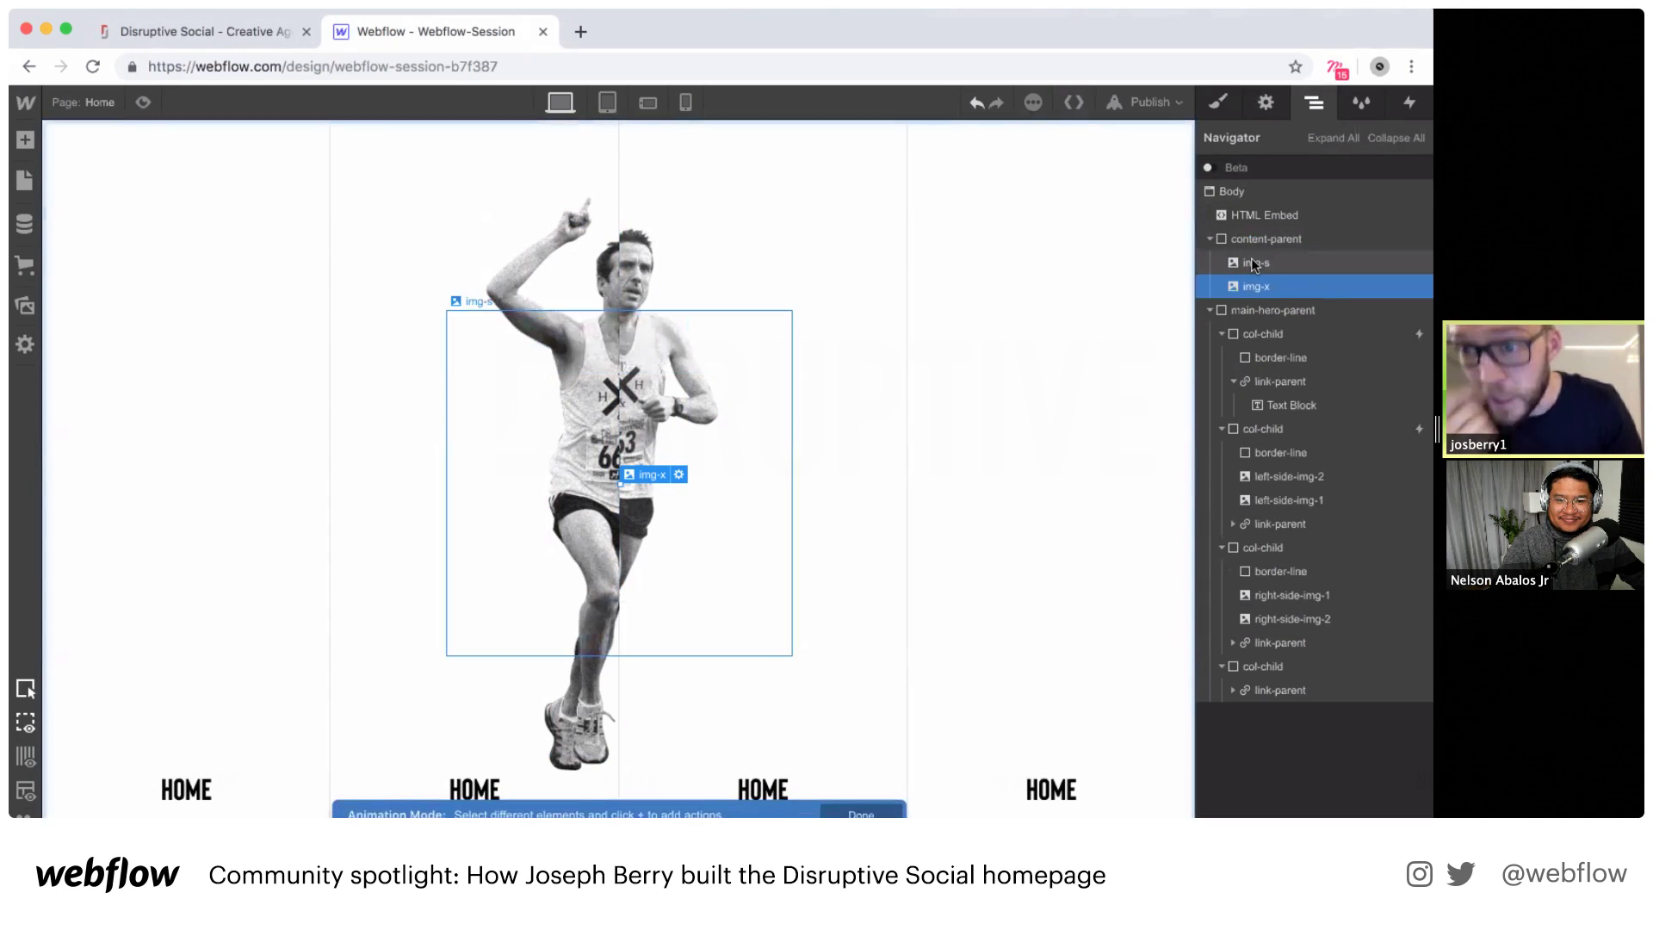
pyautogui.click(1406, 102)
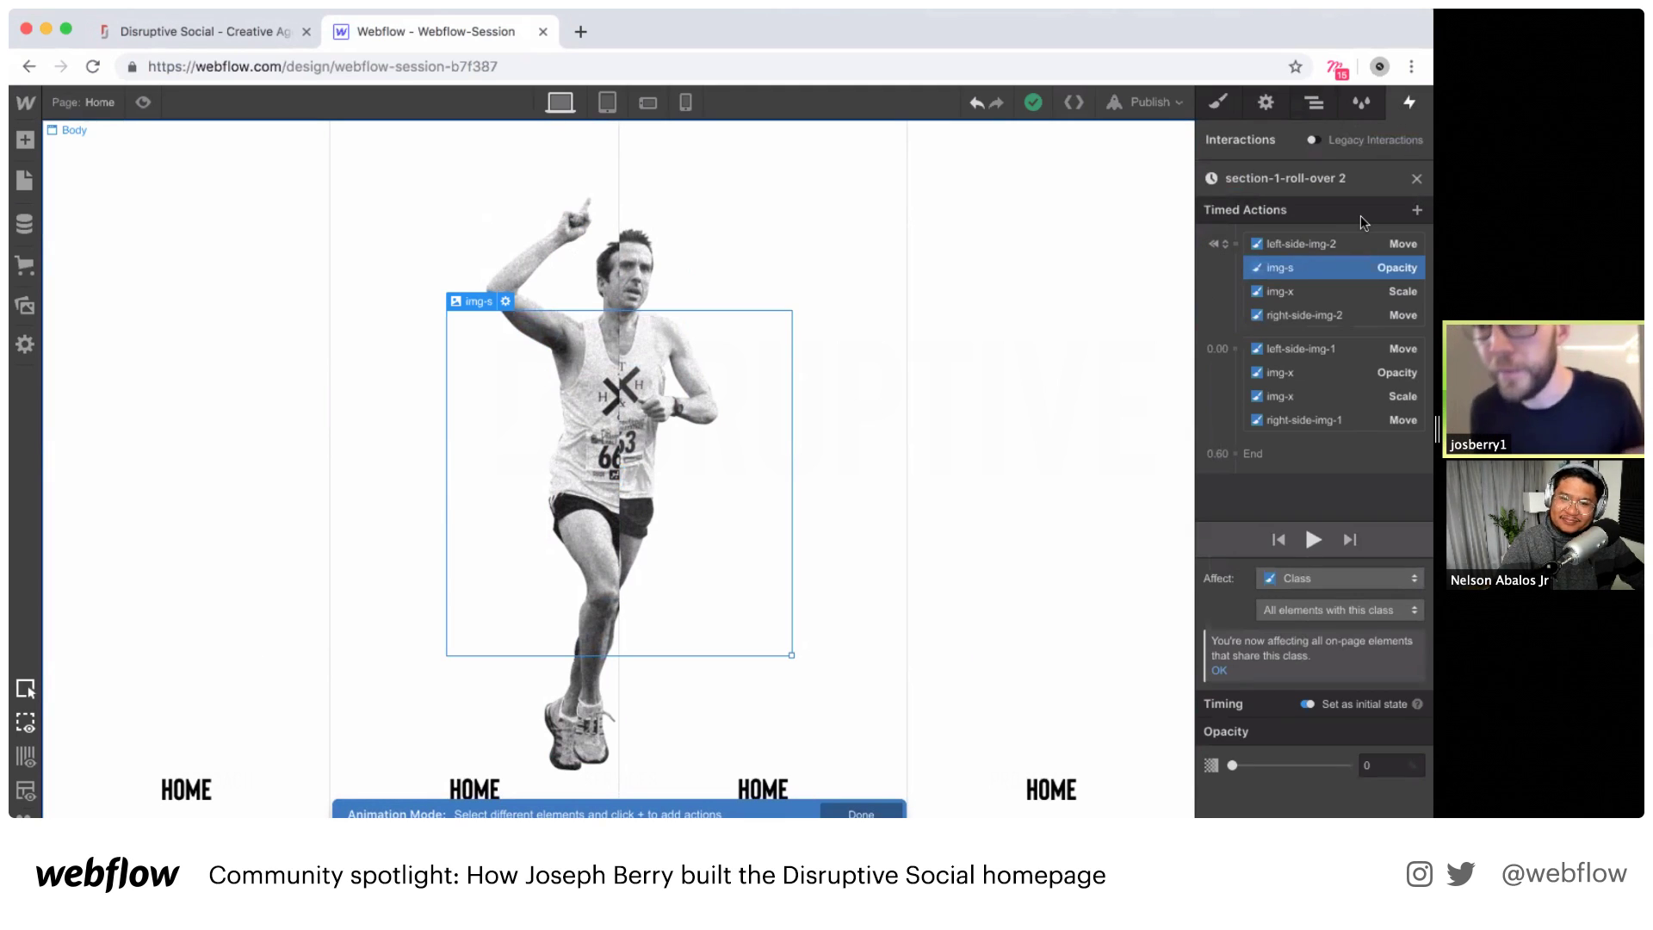
pyautogui.click(1309, 286)
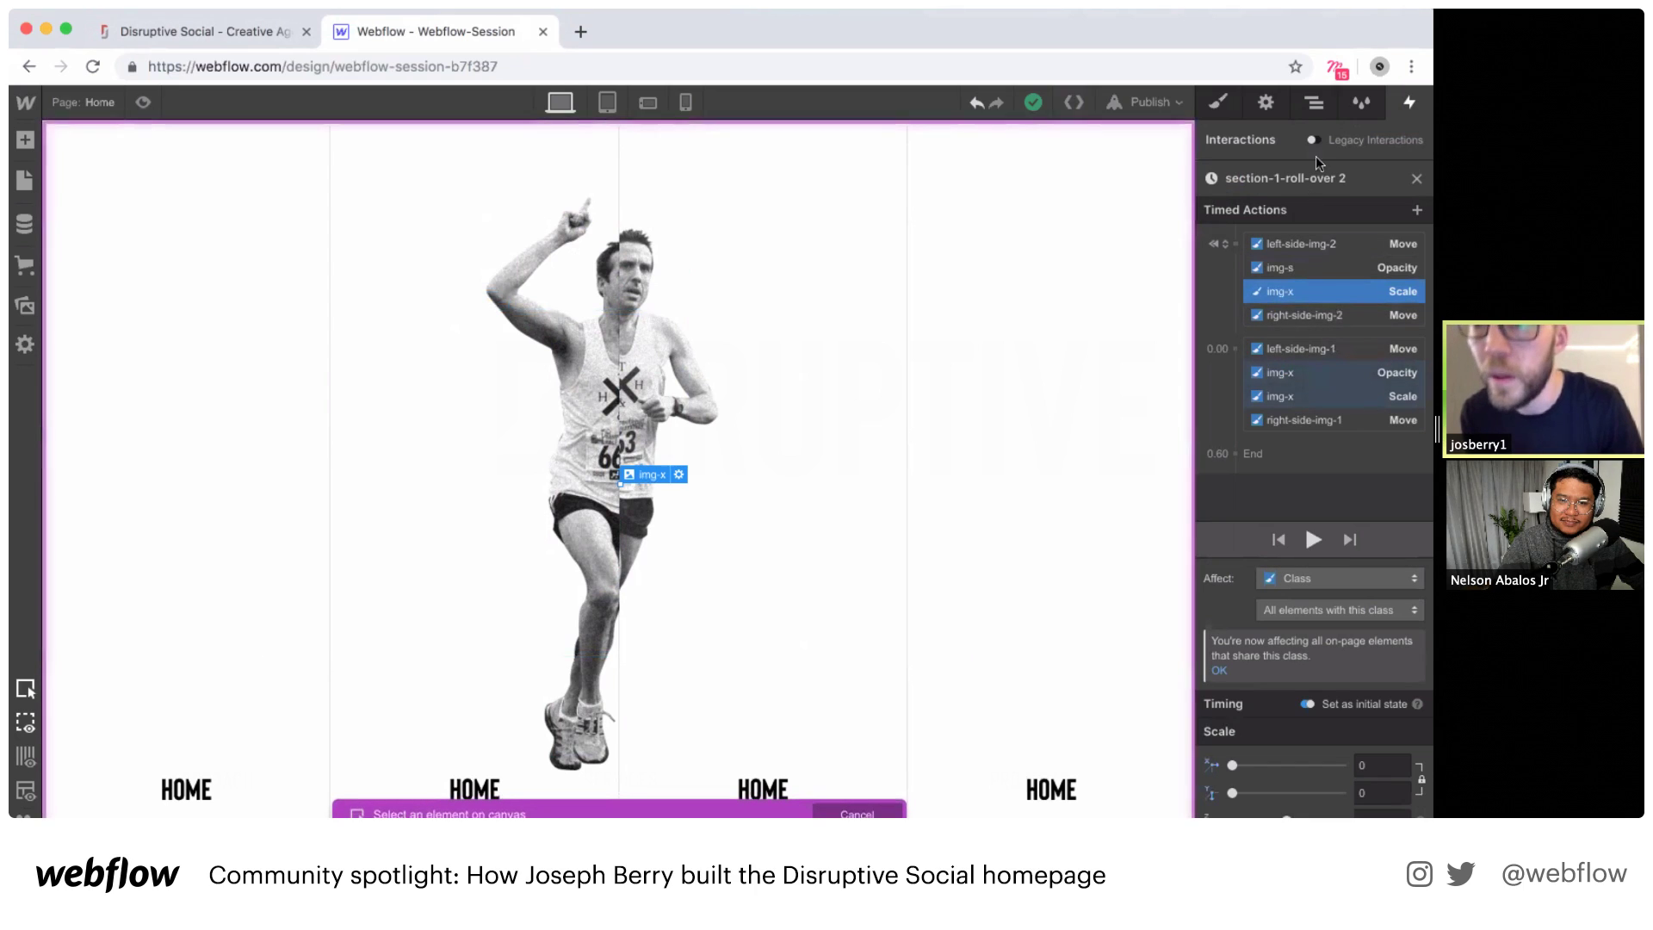
pyautogui.click(1315, 104)
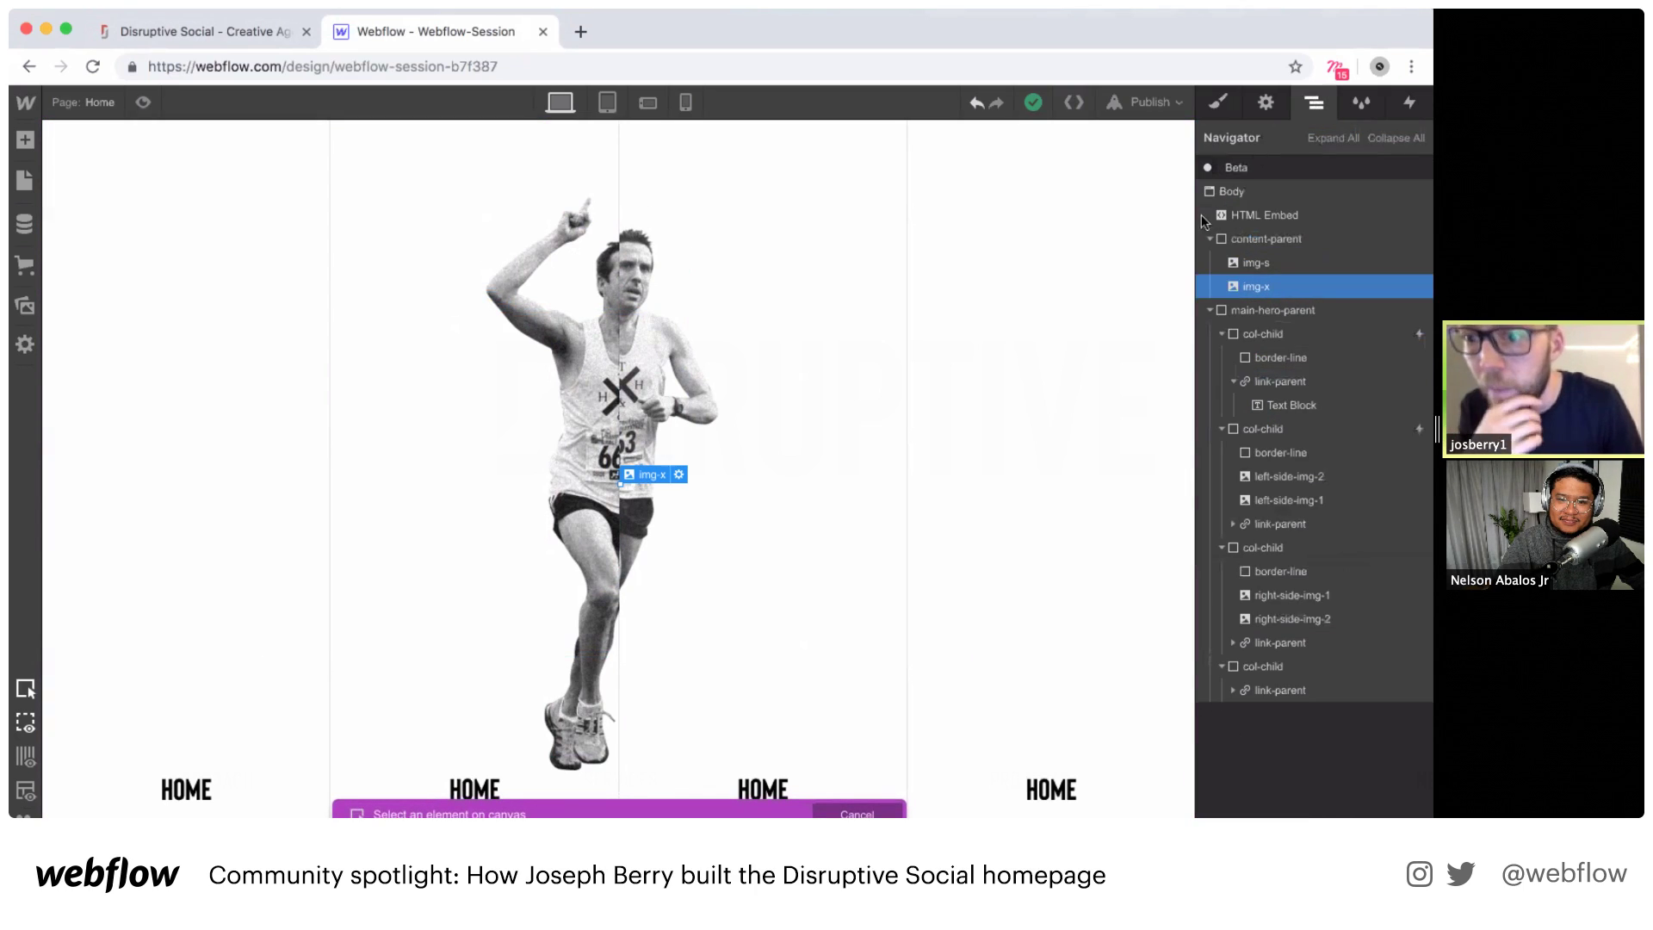
pyautogui.click(1251, 262)
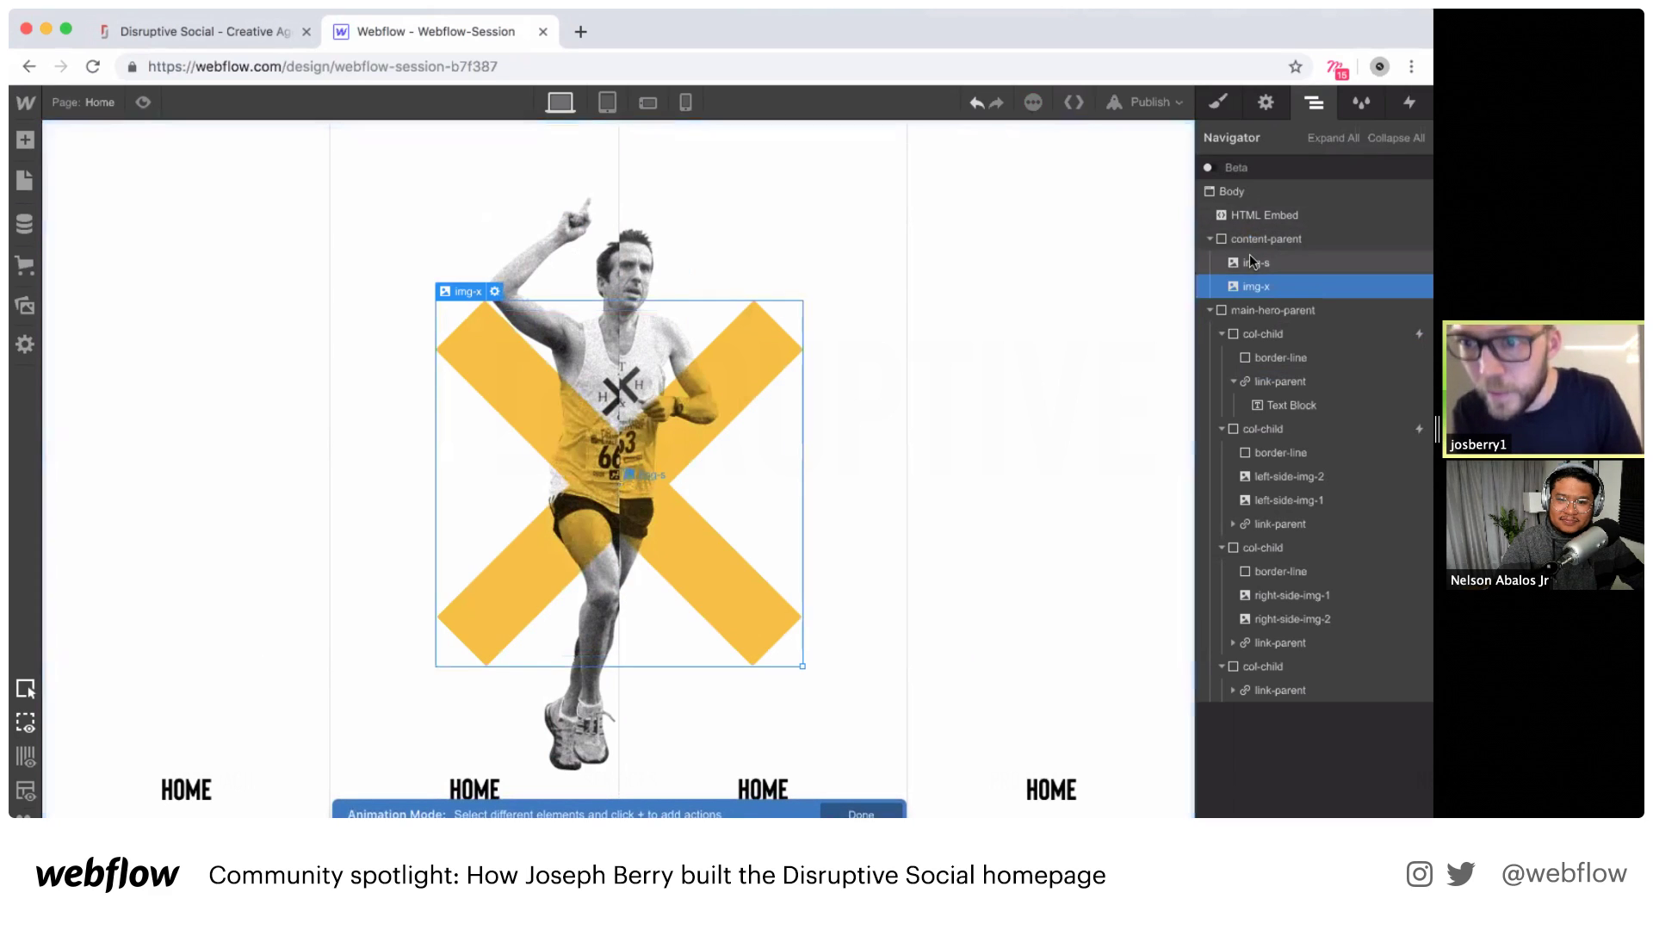
pyautogui.click(1409, 103)
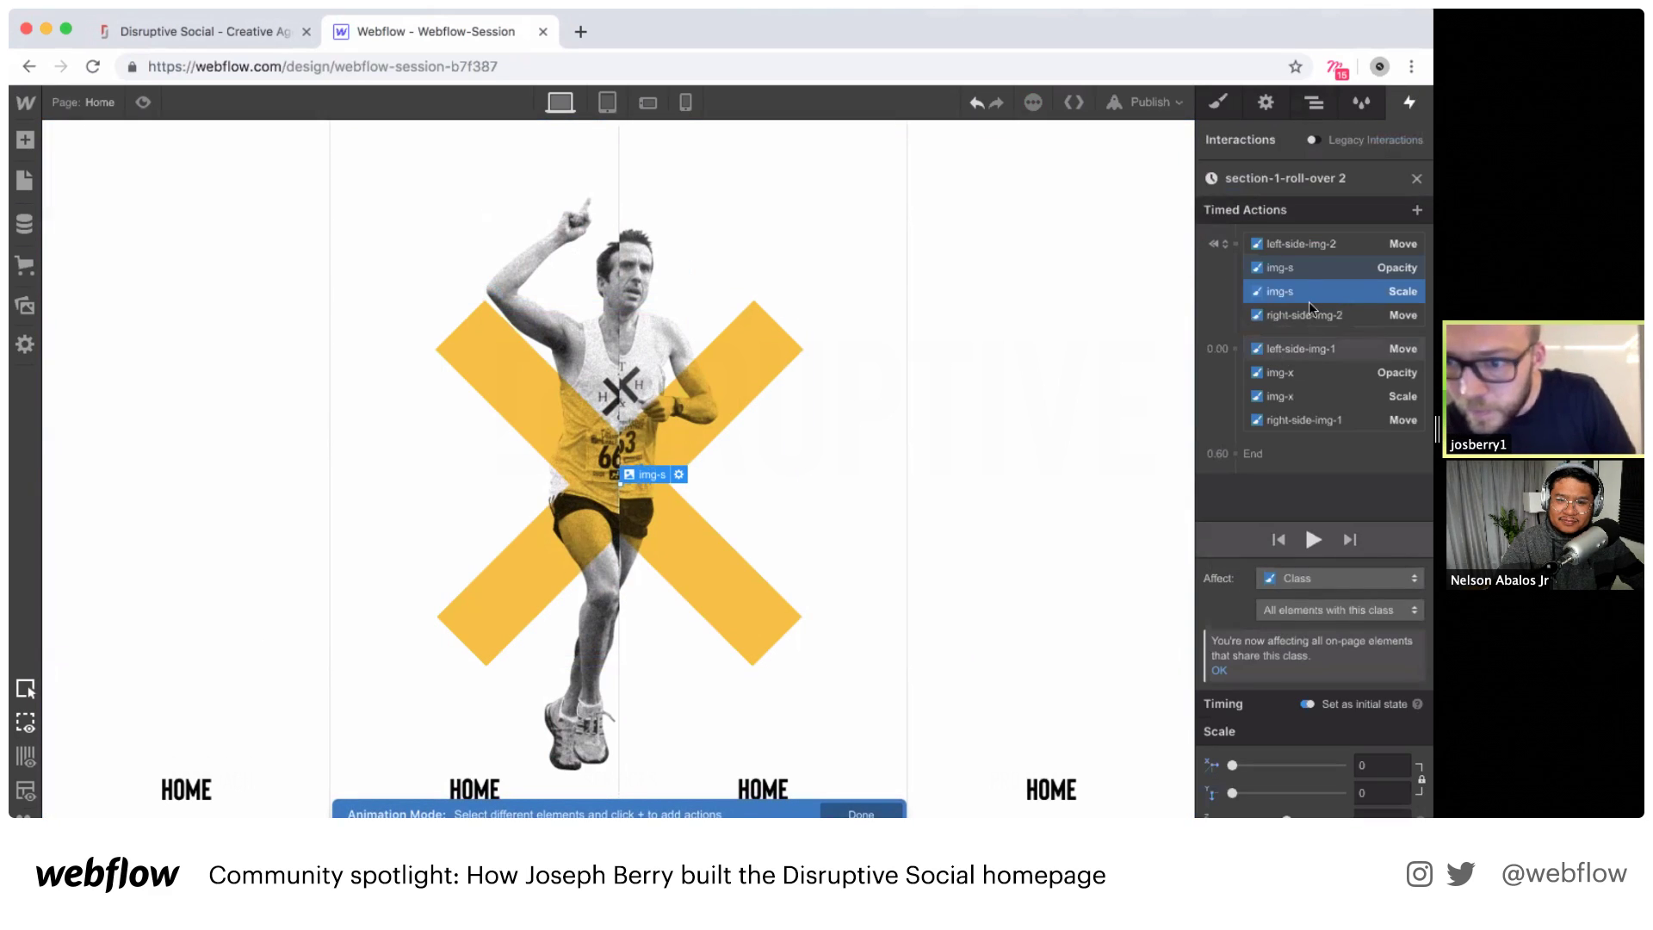
# Step: Change the target of the left-side-img-1 Move action at 0.00 to left-side-img-2
pyautogui.click(1302, 372)
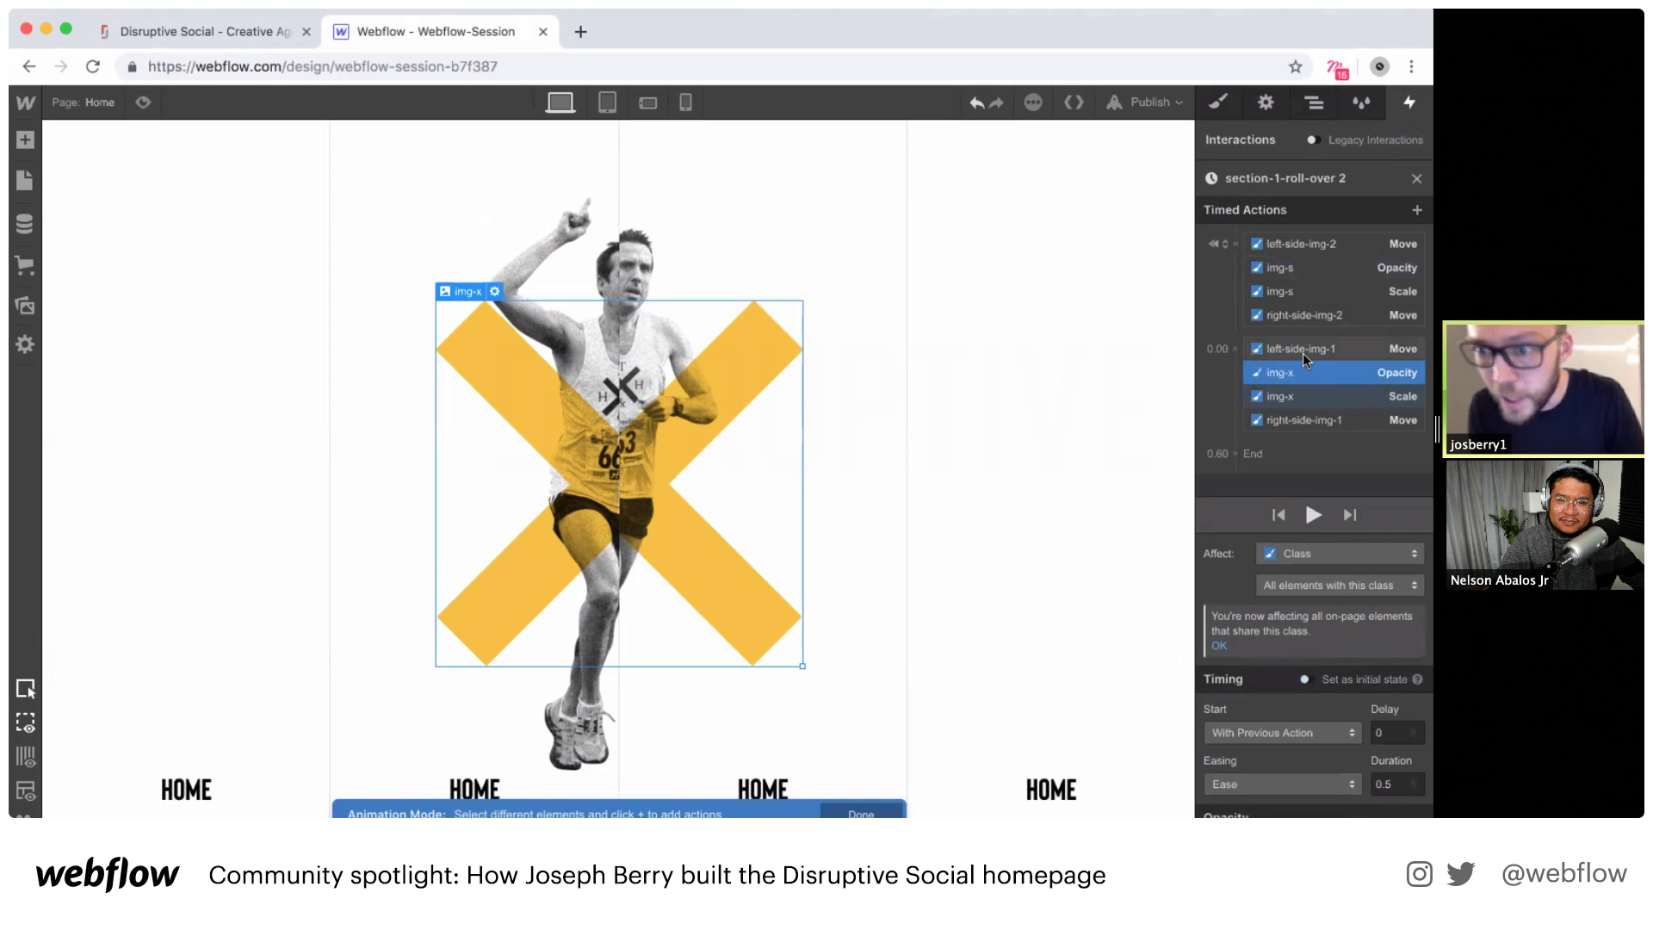
pyautogui.click(1304, 351)
pyautogui.click(1304, 353)
pyautogui.click(1307, 396)
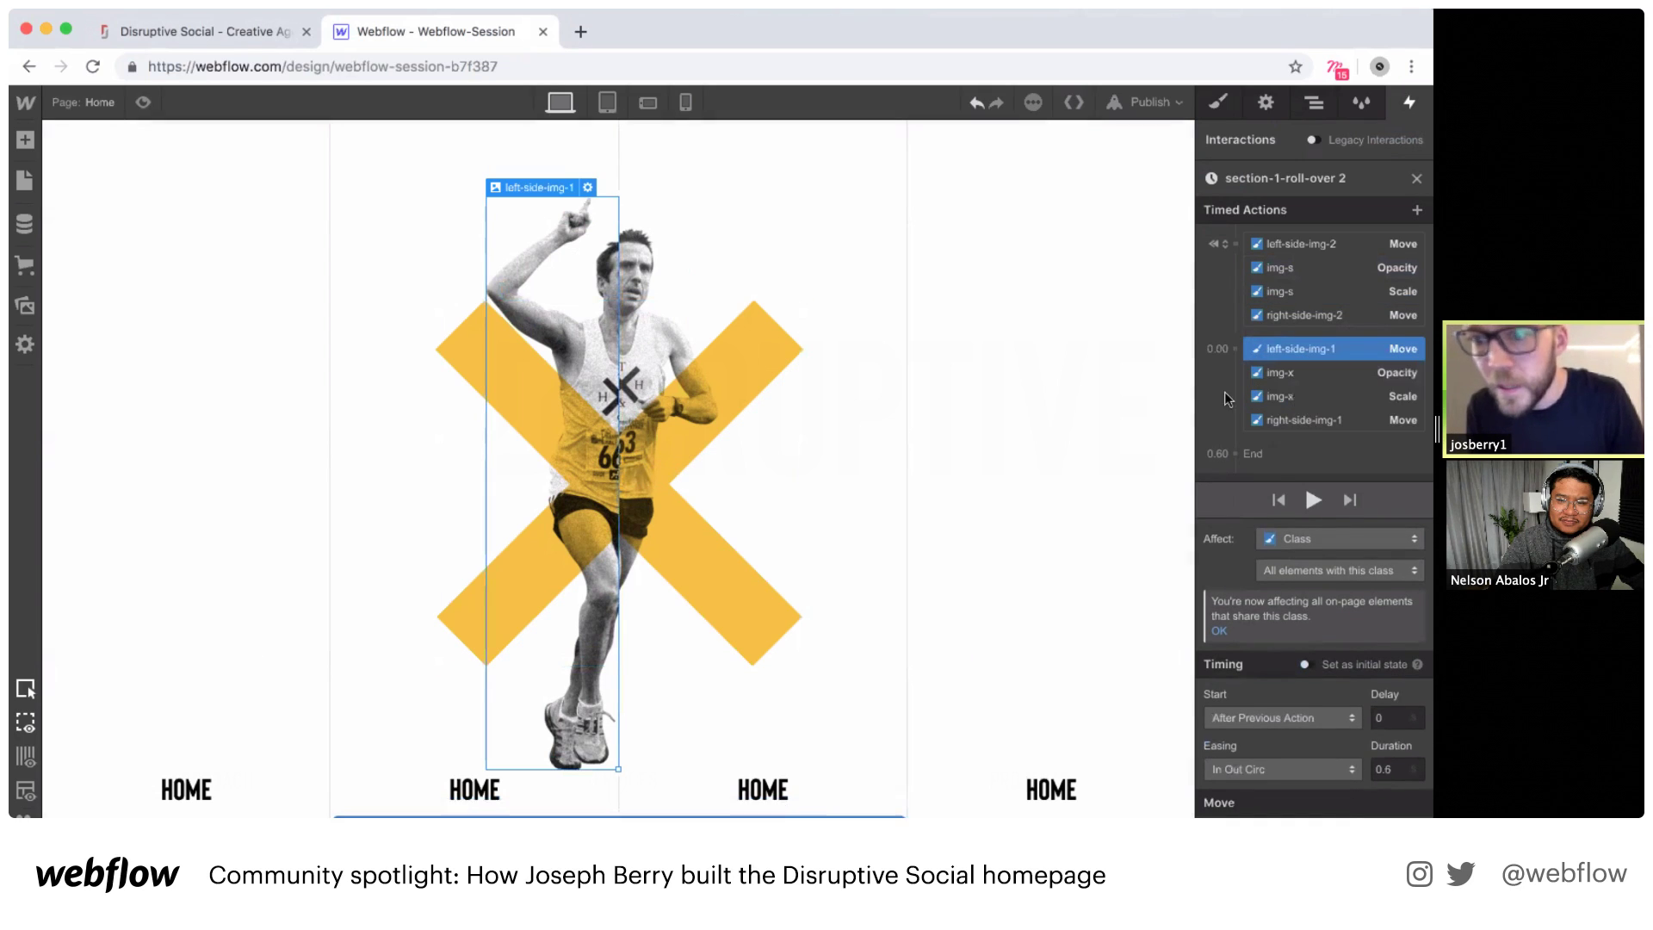
pyautogui.click(1316, 105)
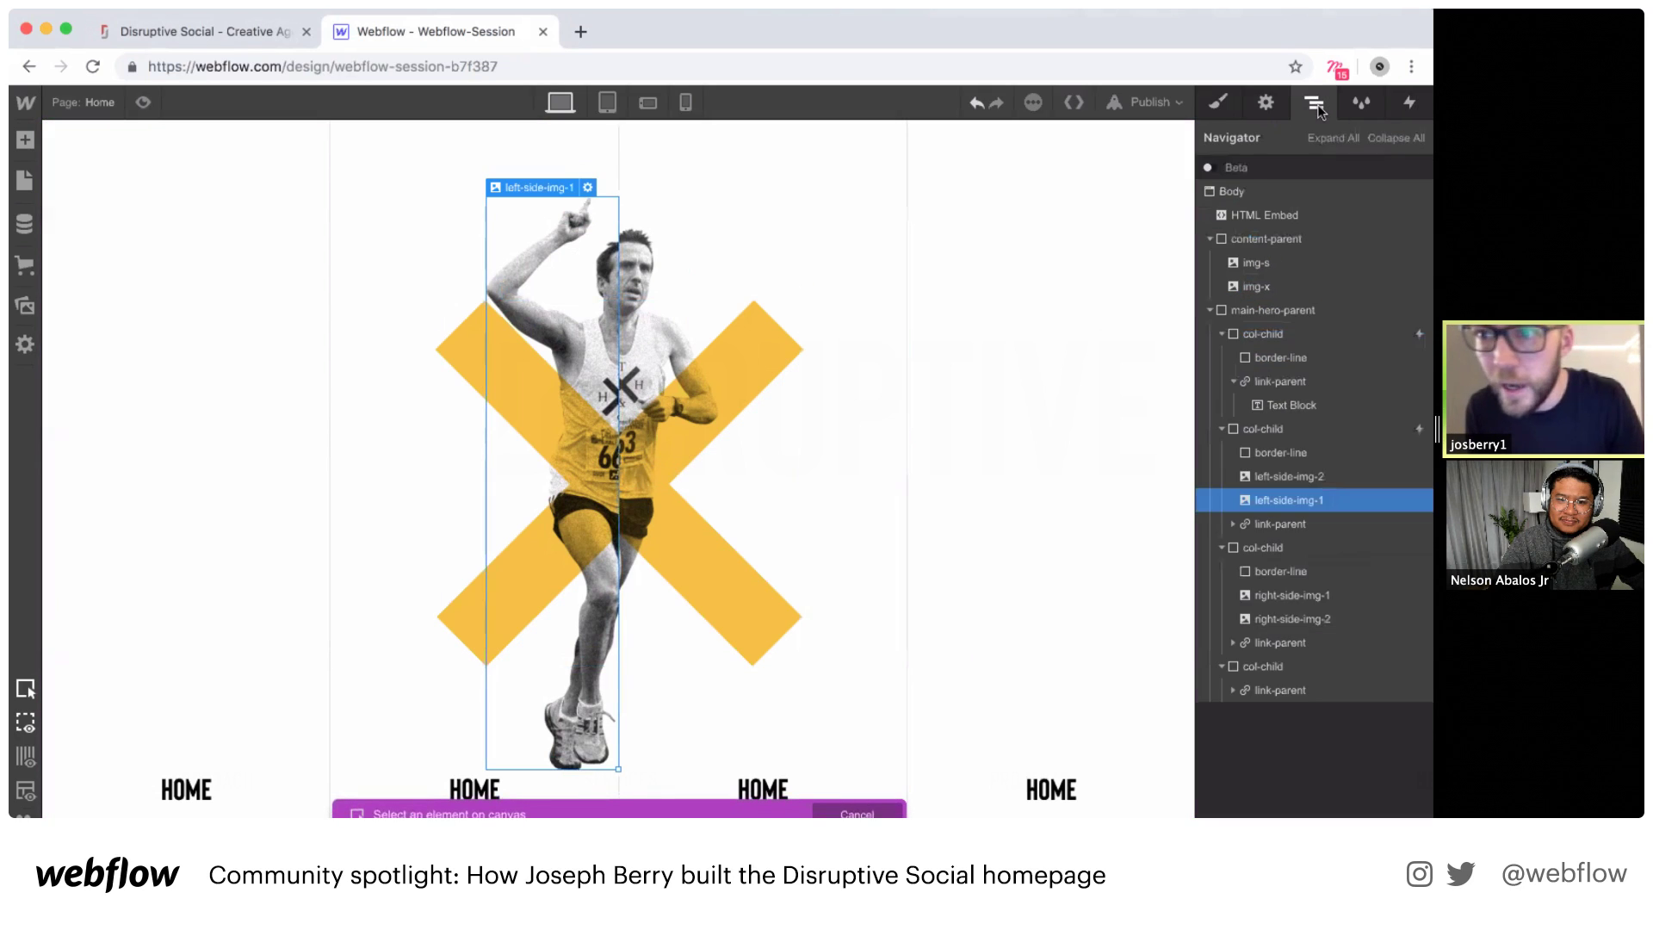
pyautogui.click(1282, 478)
pyautogui.click(1410, 102)
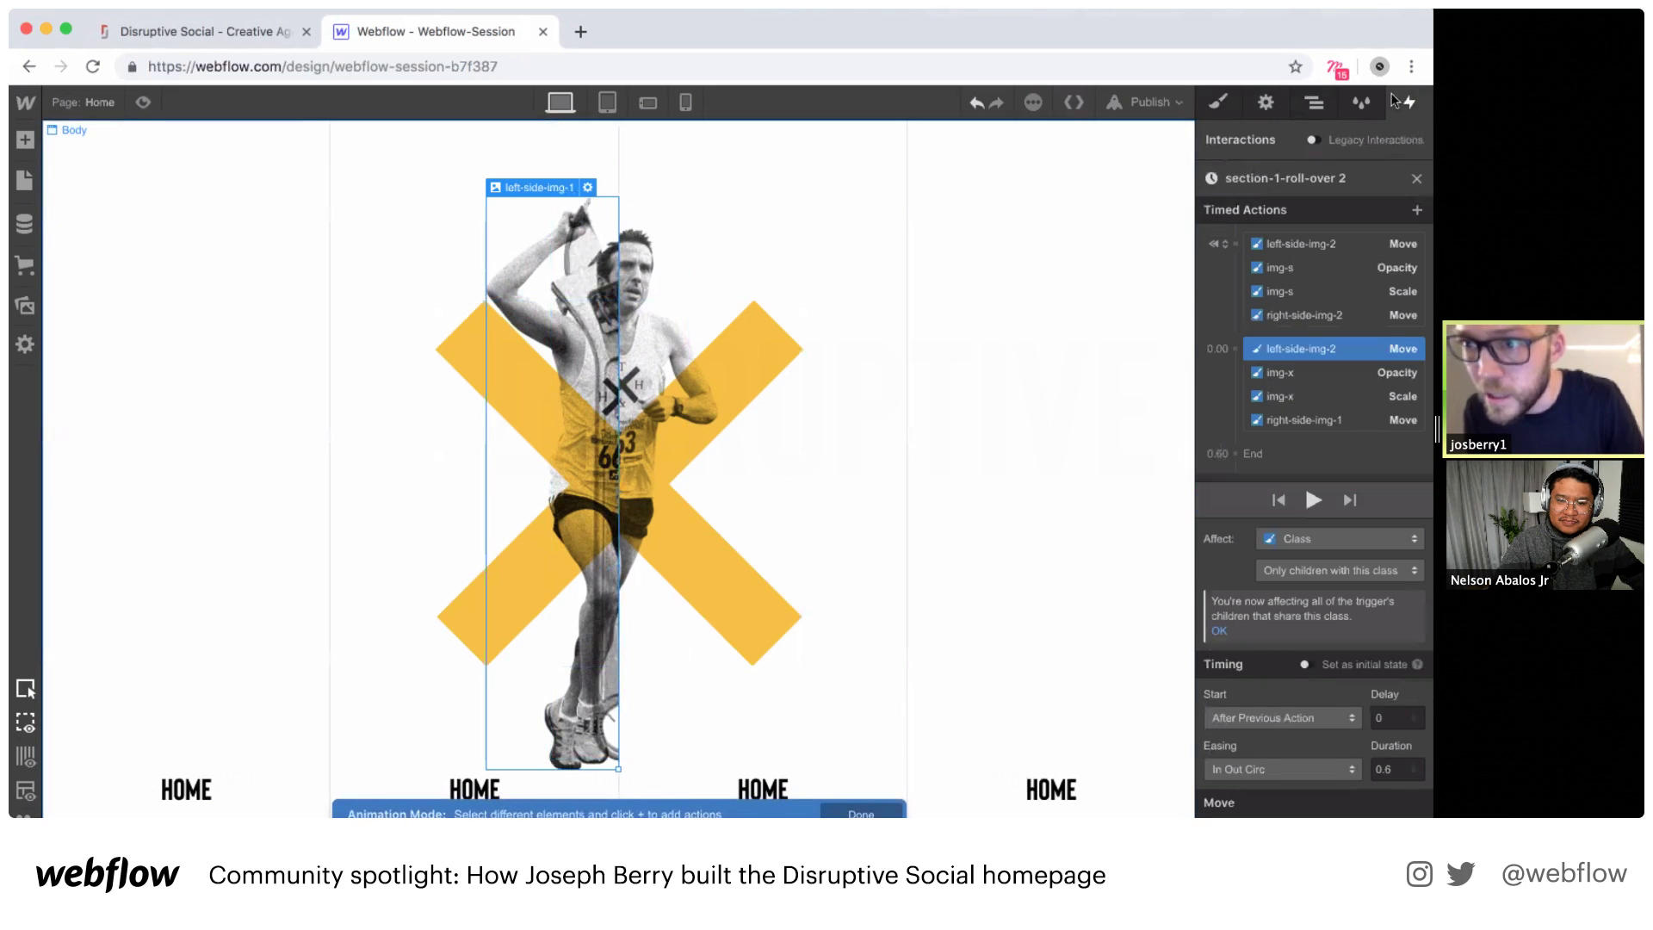
# Step: Change the target of the right-side-img-1 Move action at 0.00 to right-side-img-2
pyautogui.click(1263, 421)
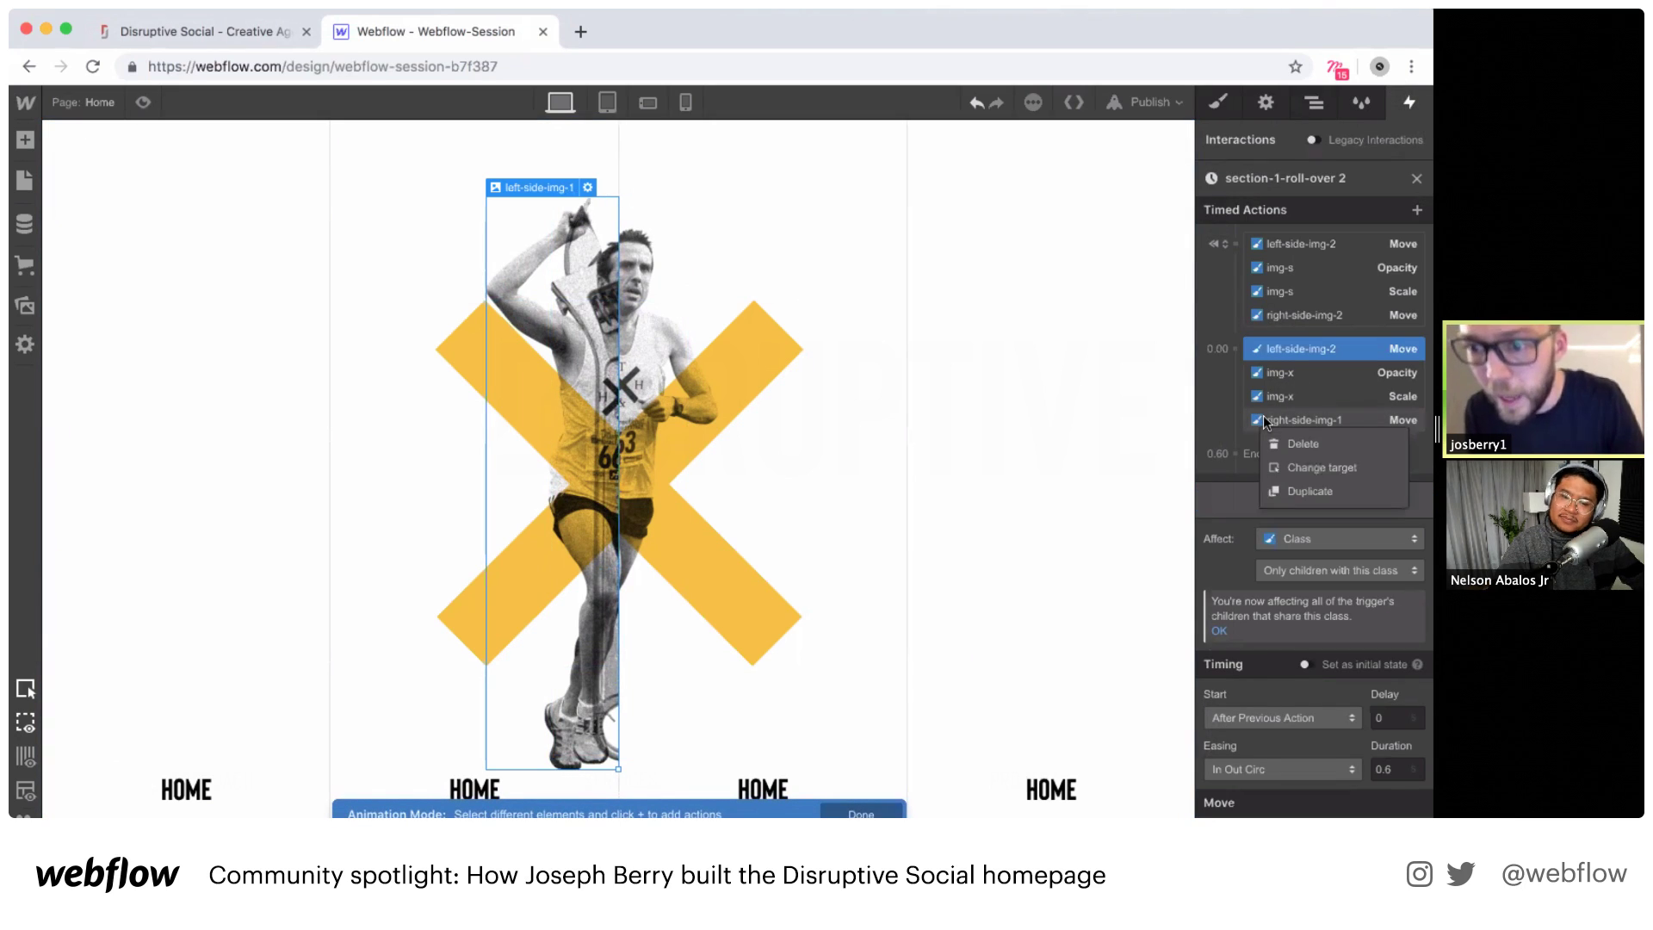
pyautogui.click(1280, 416)
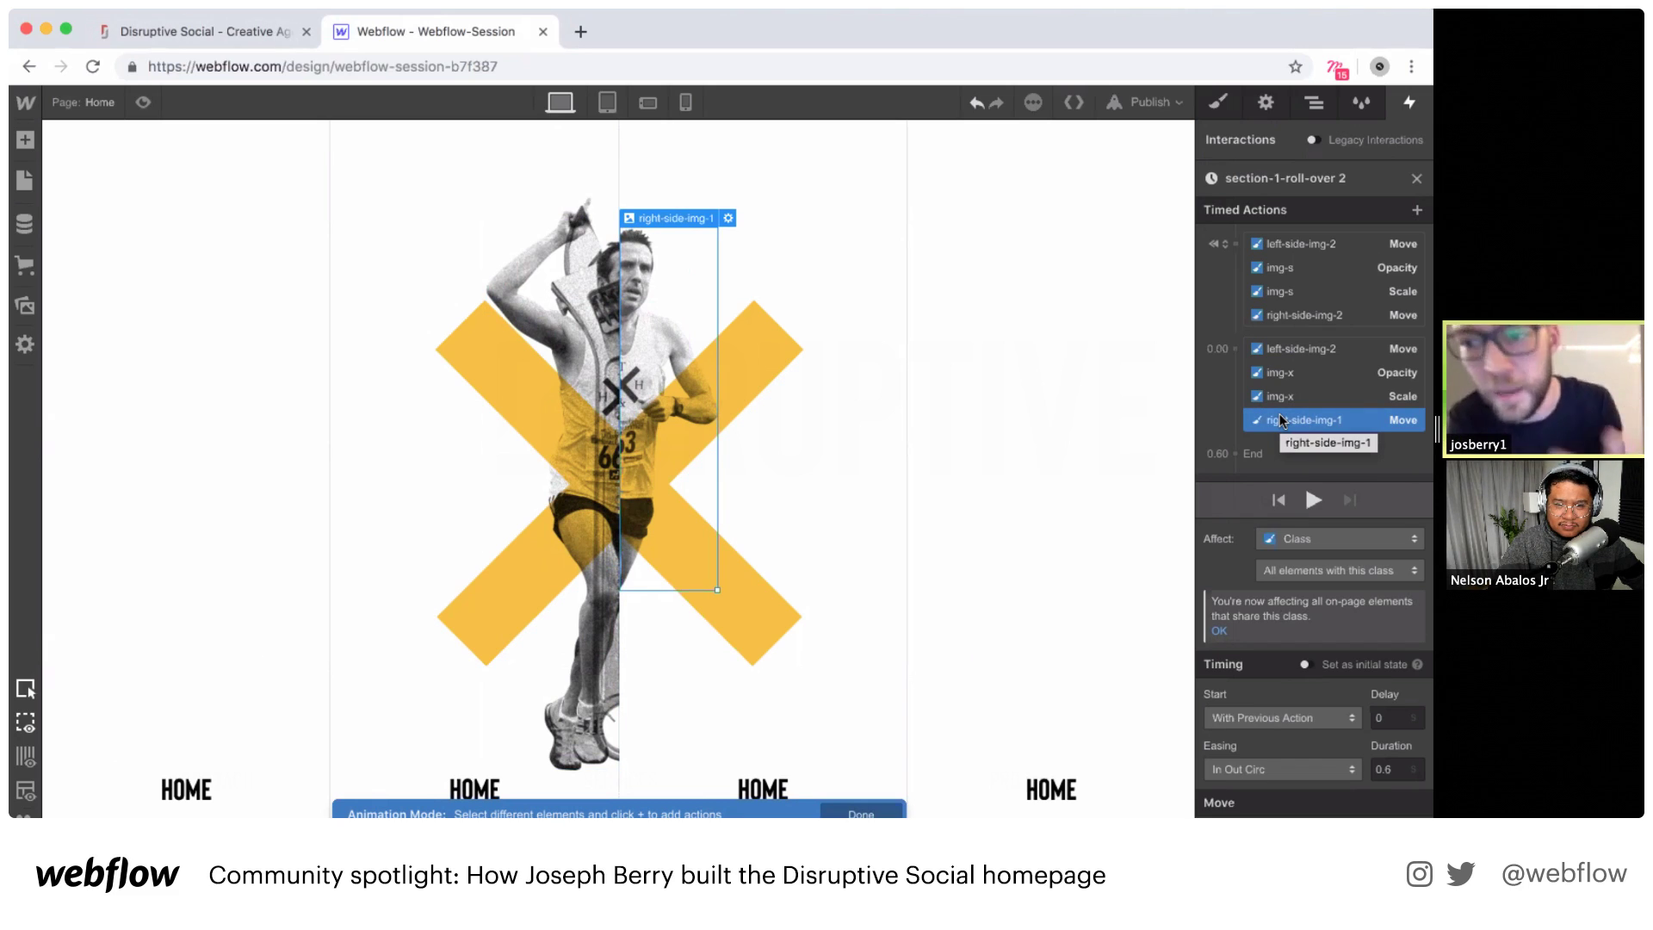
pyautogui.rightClick(1280, 419)
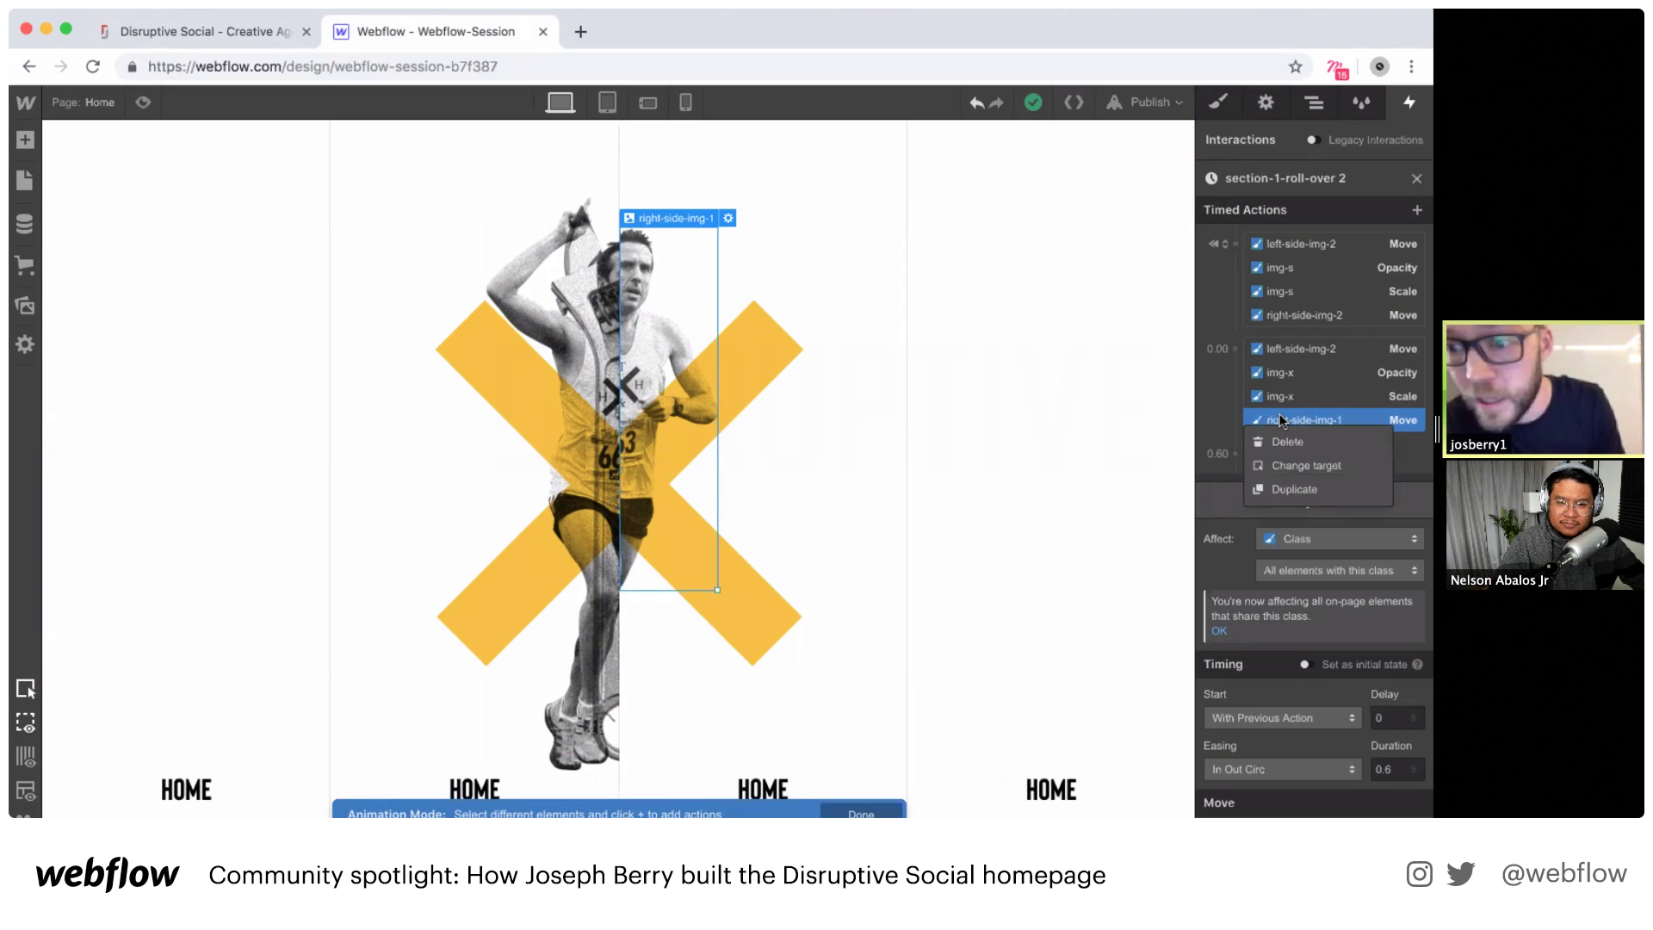
pyautogui.click(1286, 468)
pyautogui.press('z')
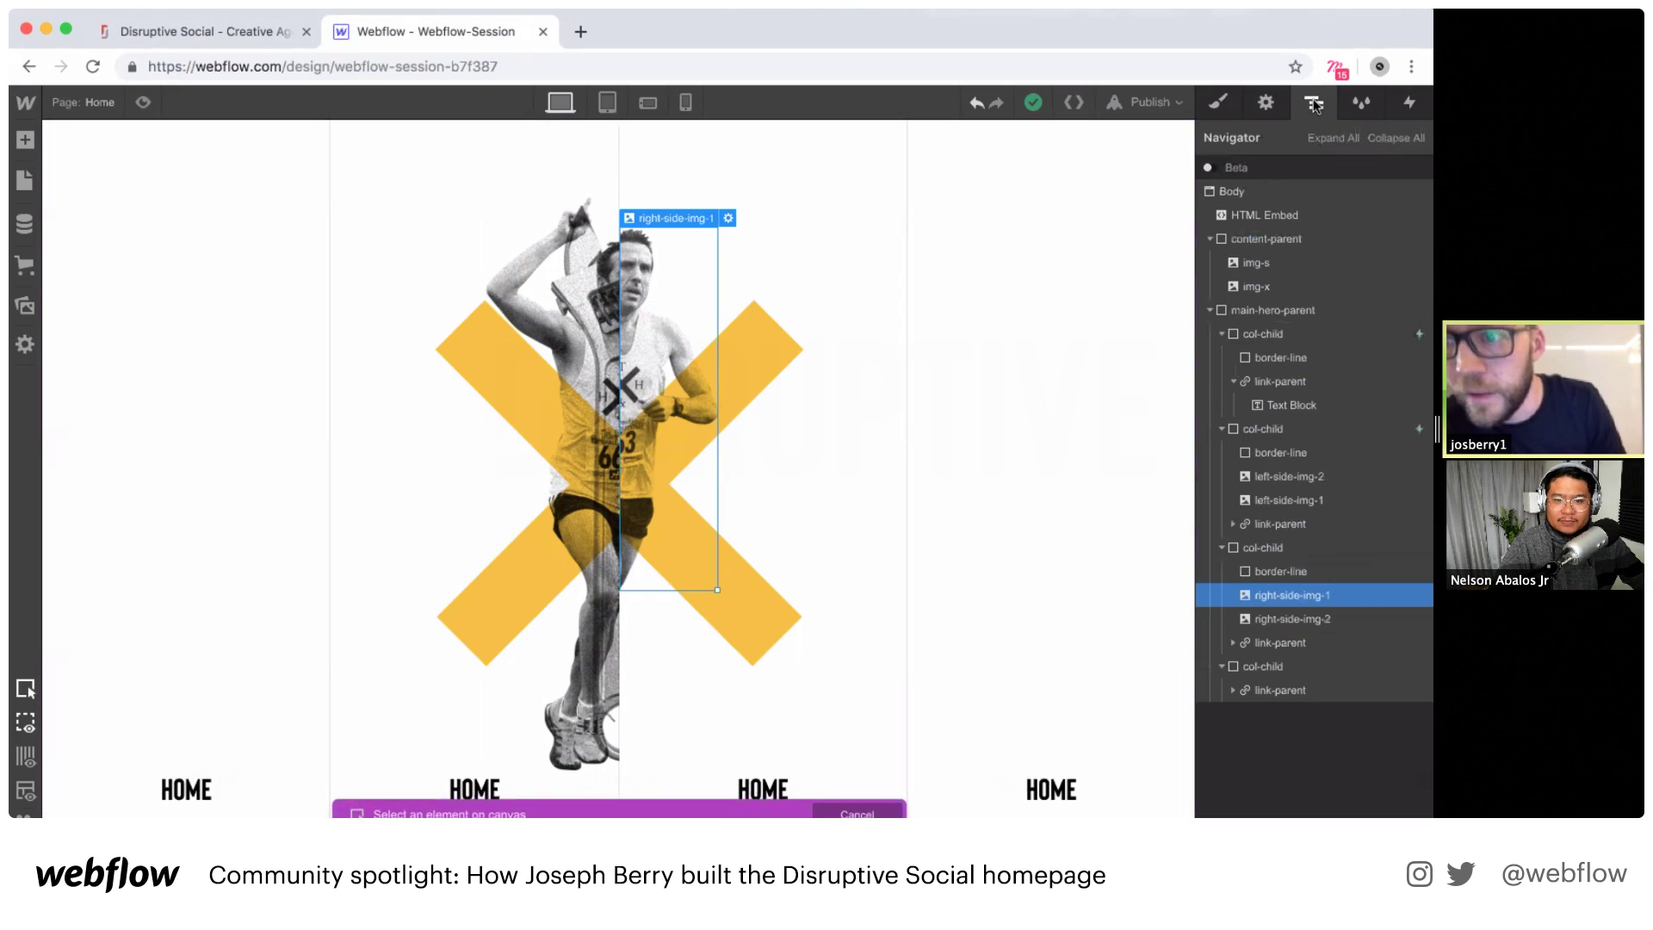
pyautogui.click(1306, 622)
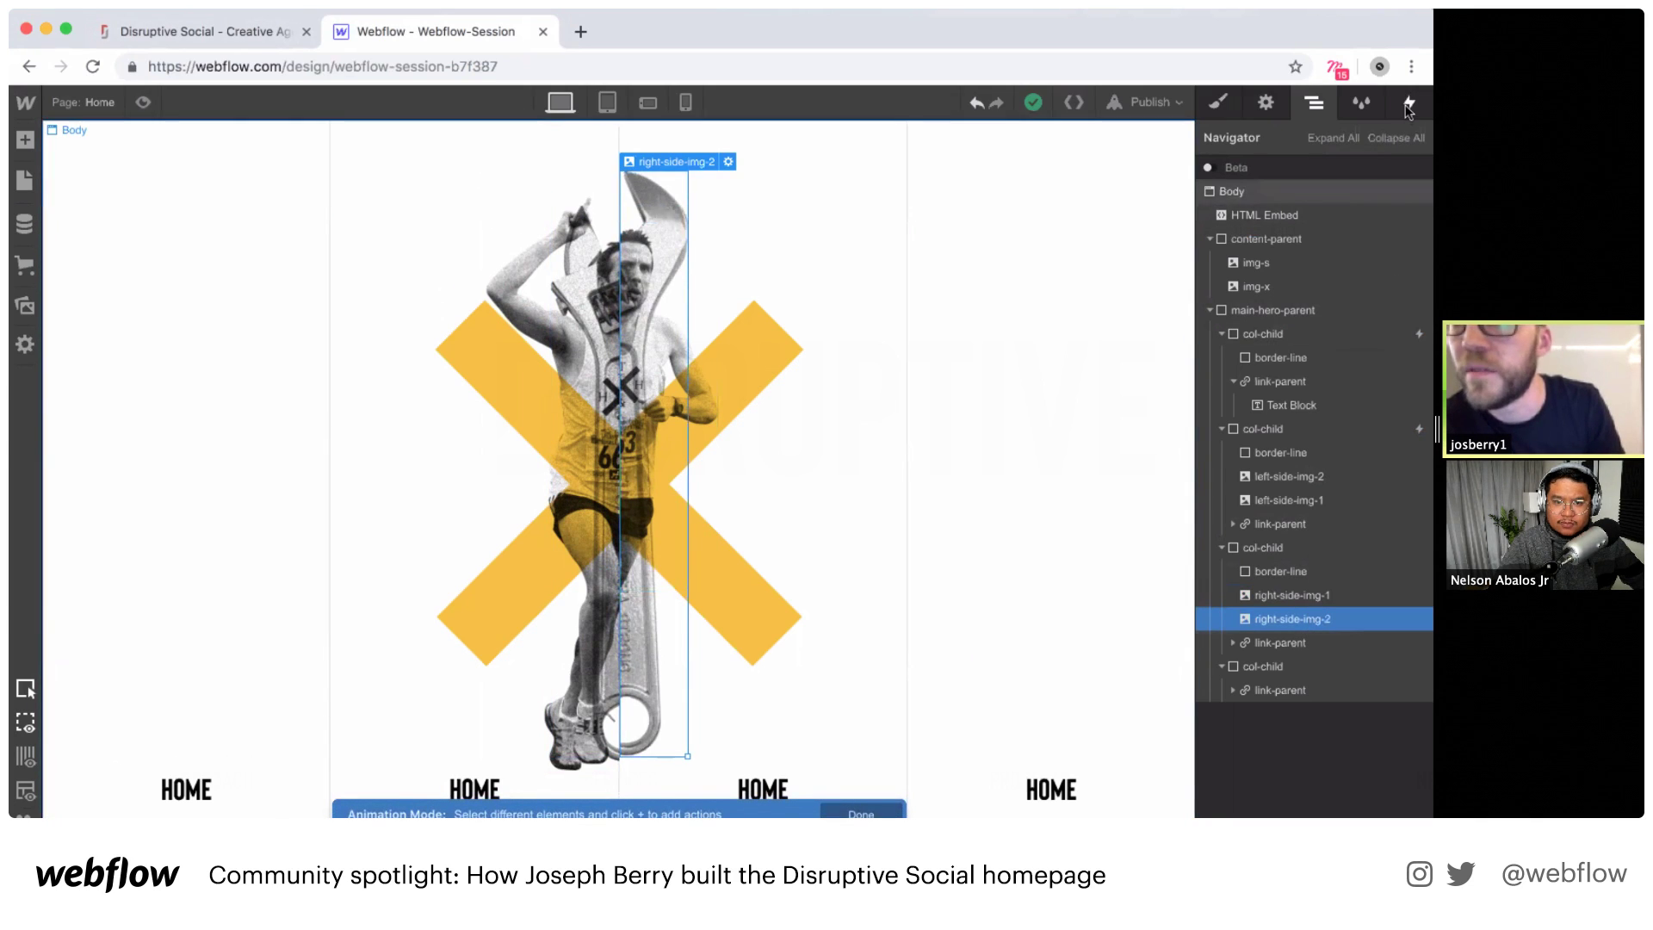
pyautogui.press('h')
# Step: Change the target of the img-x Opacity action at 0.00 to img-s
pyautogui.click(1315, 369)
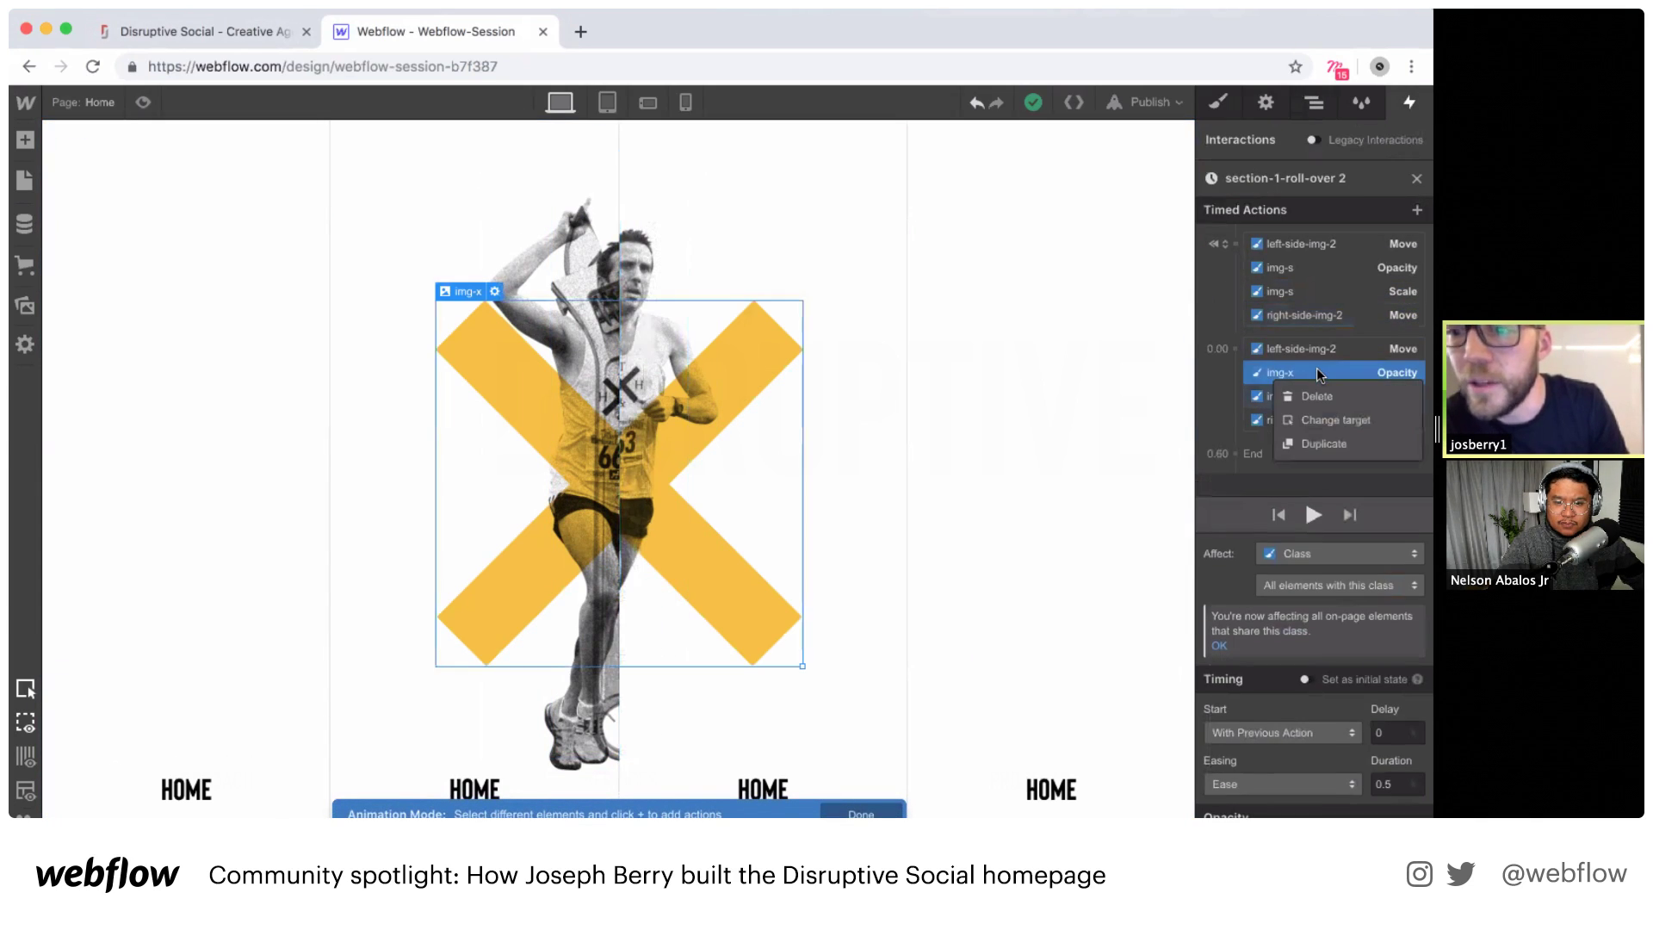
pyautogui.click(1323, 422)
pyautogui.press('z')
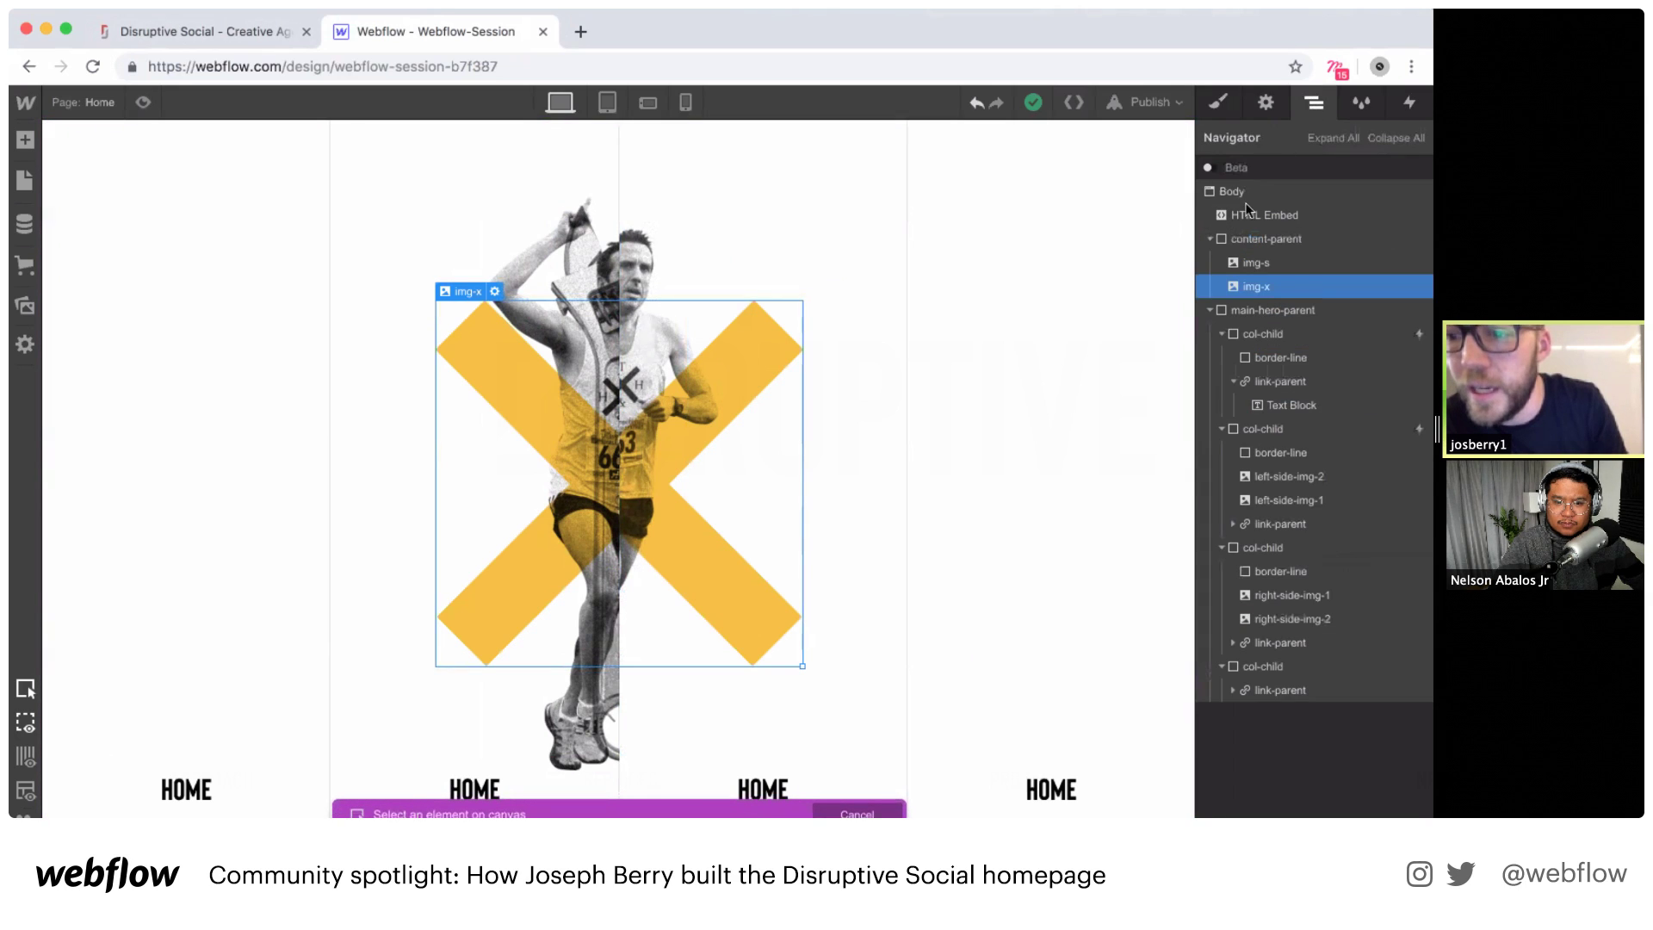
pyautogui.click(1247, 264)
pyautogui.click(1248, 263)
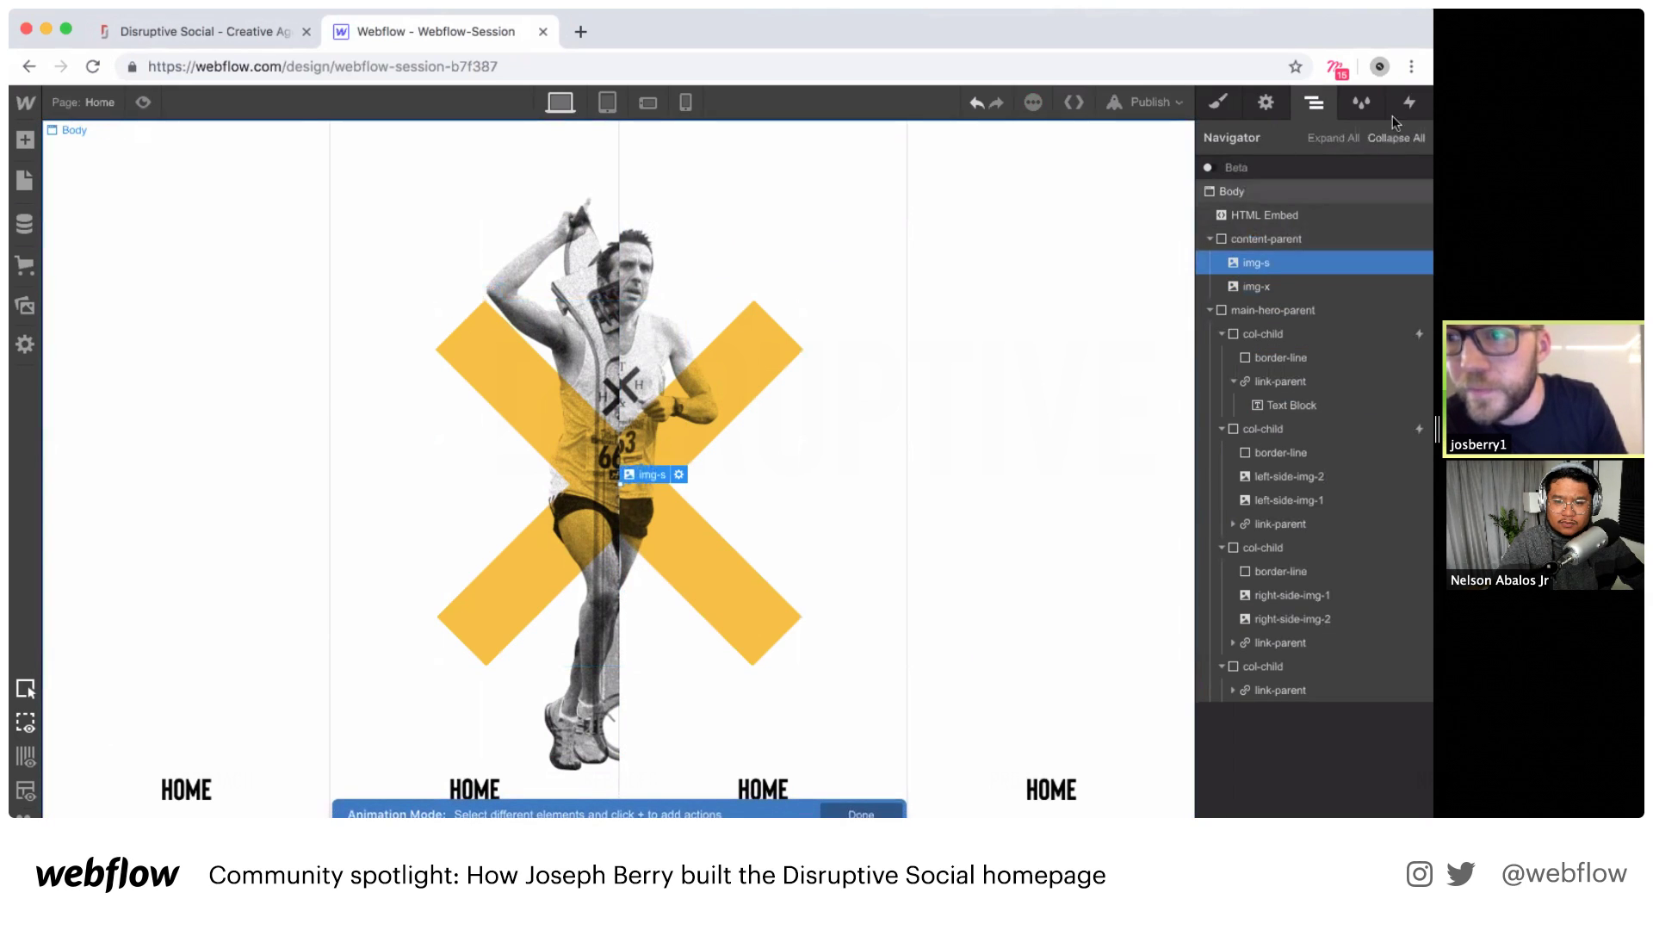
pyautogui.press('h')
# Step: Change the target of the img-x Scale action at 0.00 to img-s
pyautogui.click(1280, 397)
pyautogui.click(1279, 401)
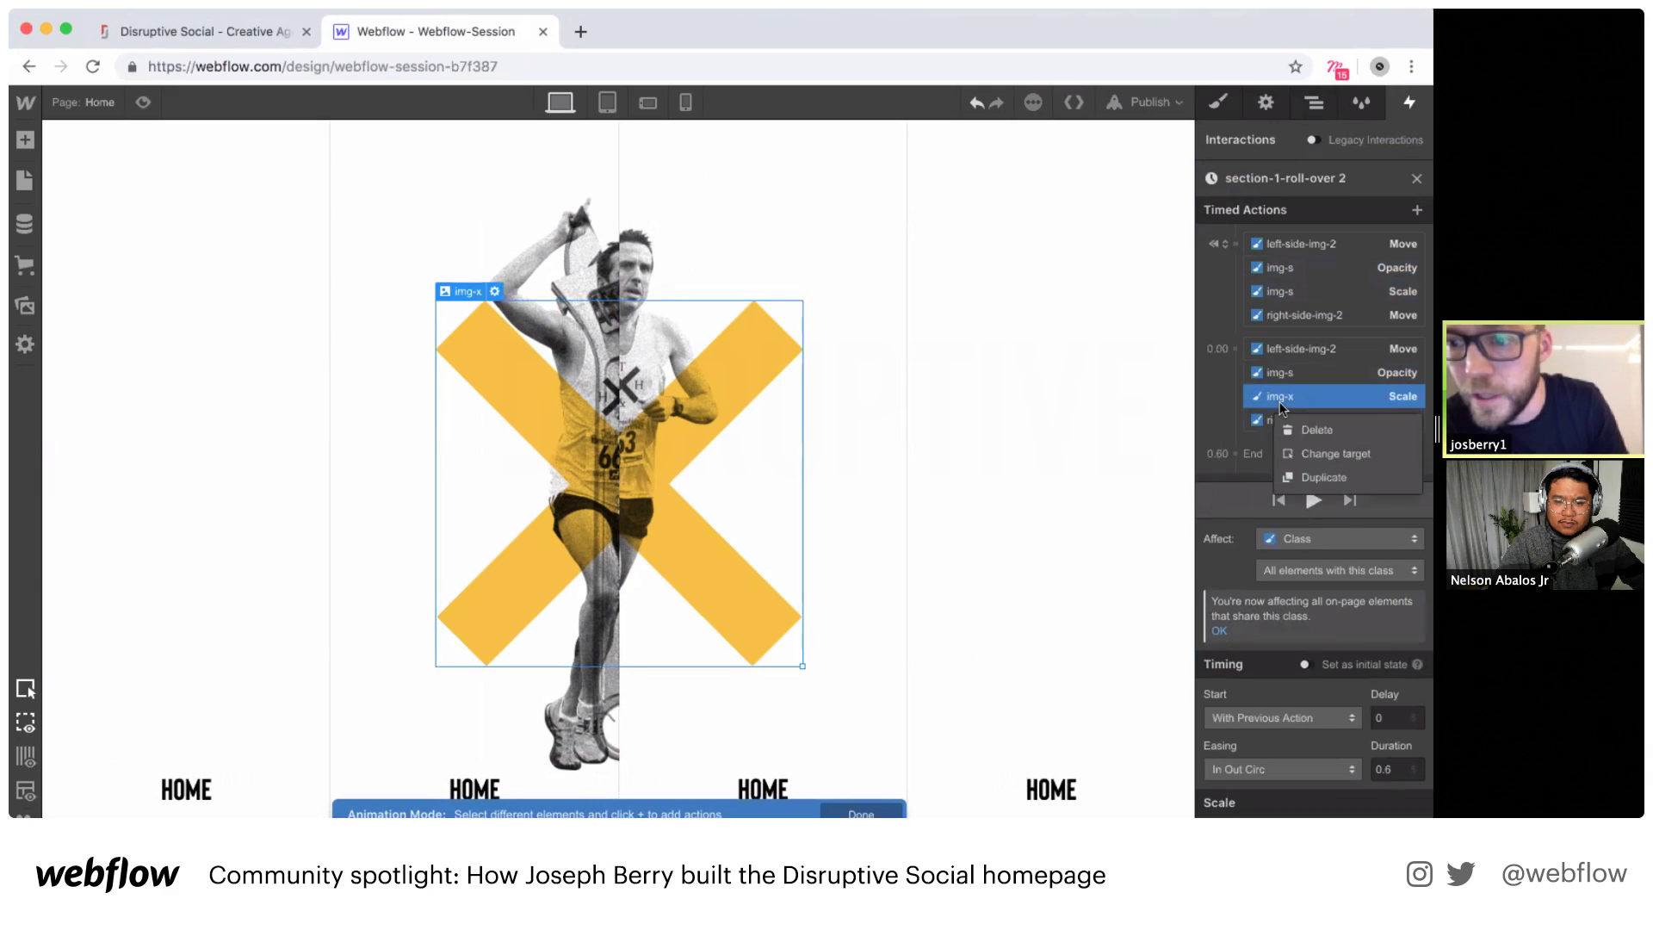
pyautogui.click(1317, 457)
pyautogui.press('z')
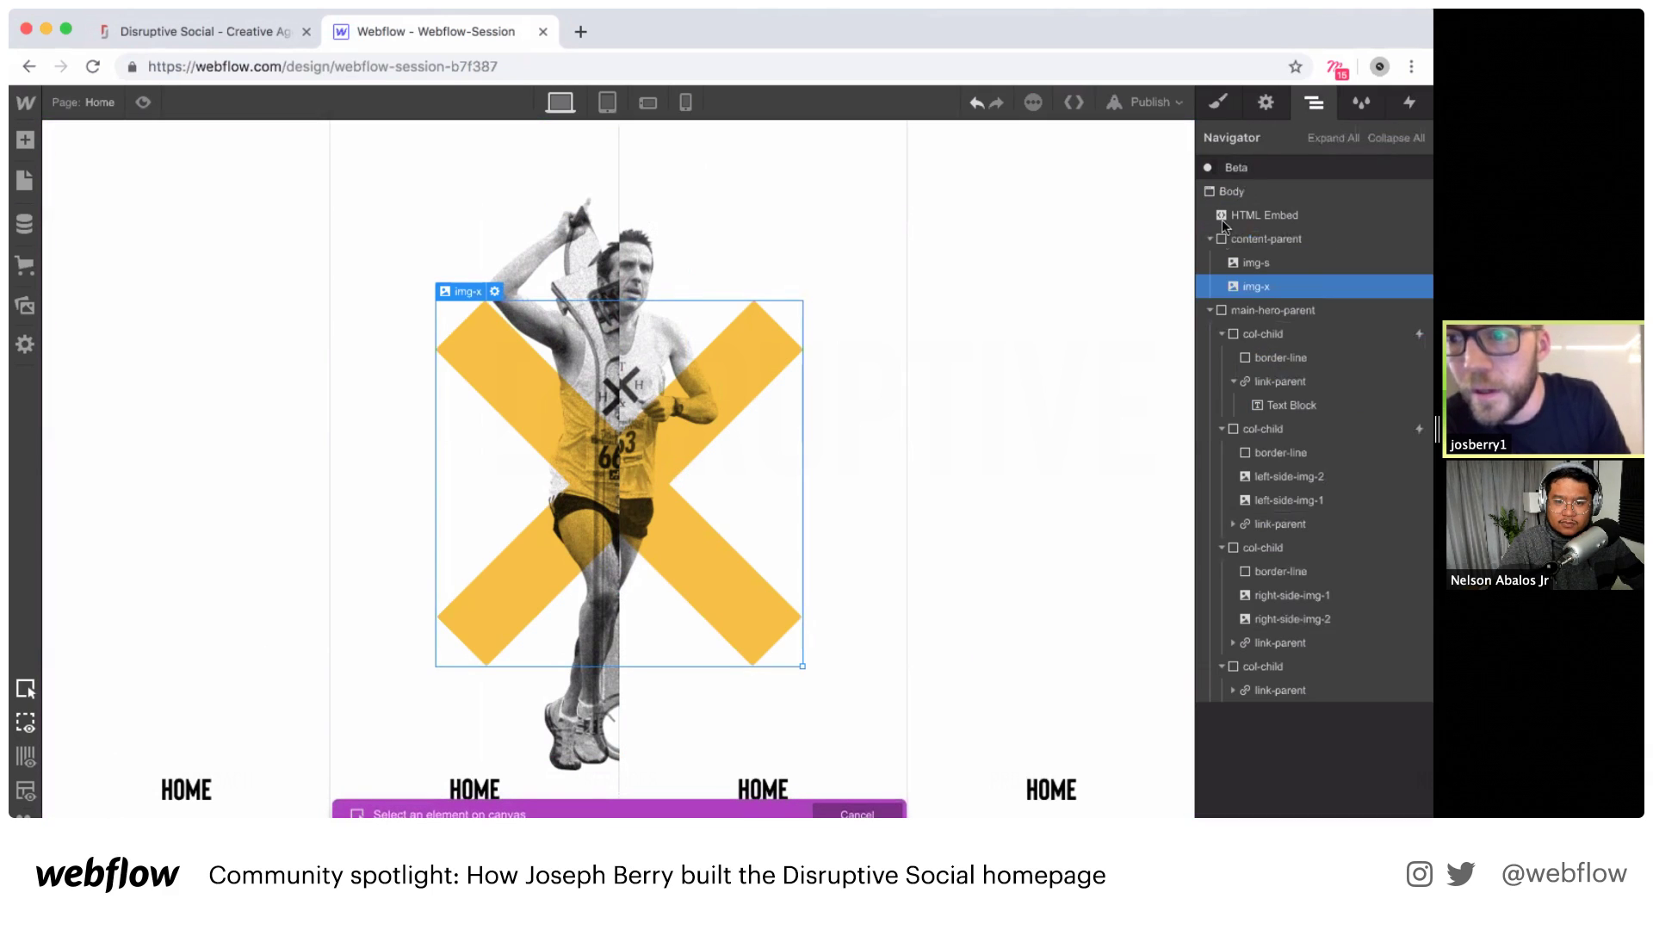
pyautogui.click(1257, 263)
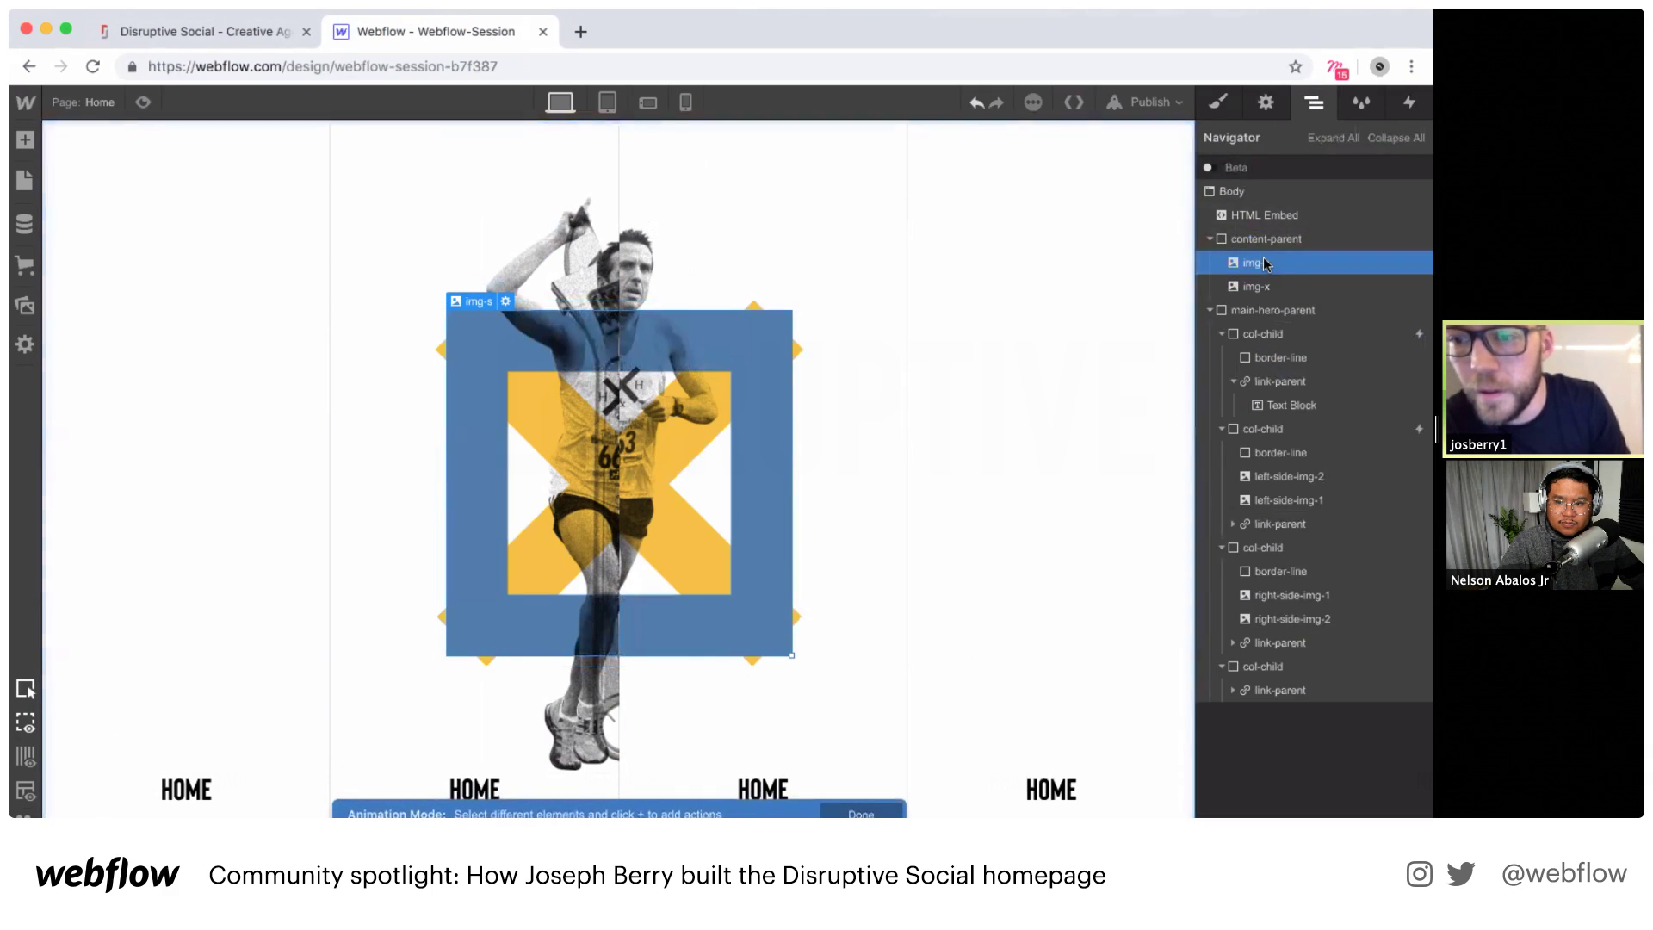
pyautogui.click(1410, 99)
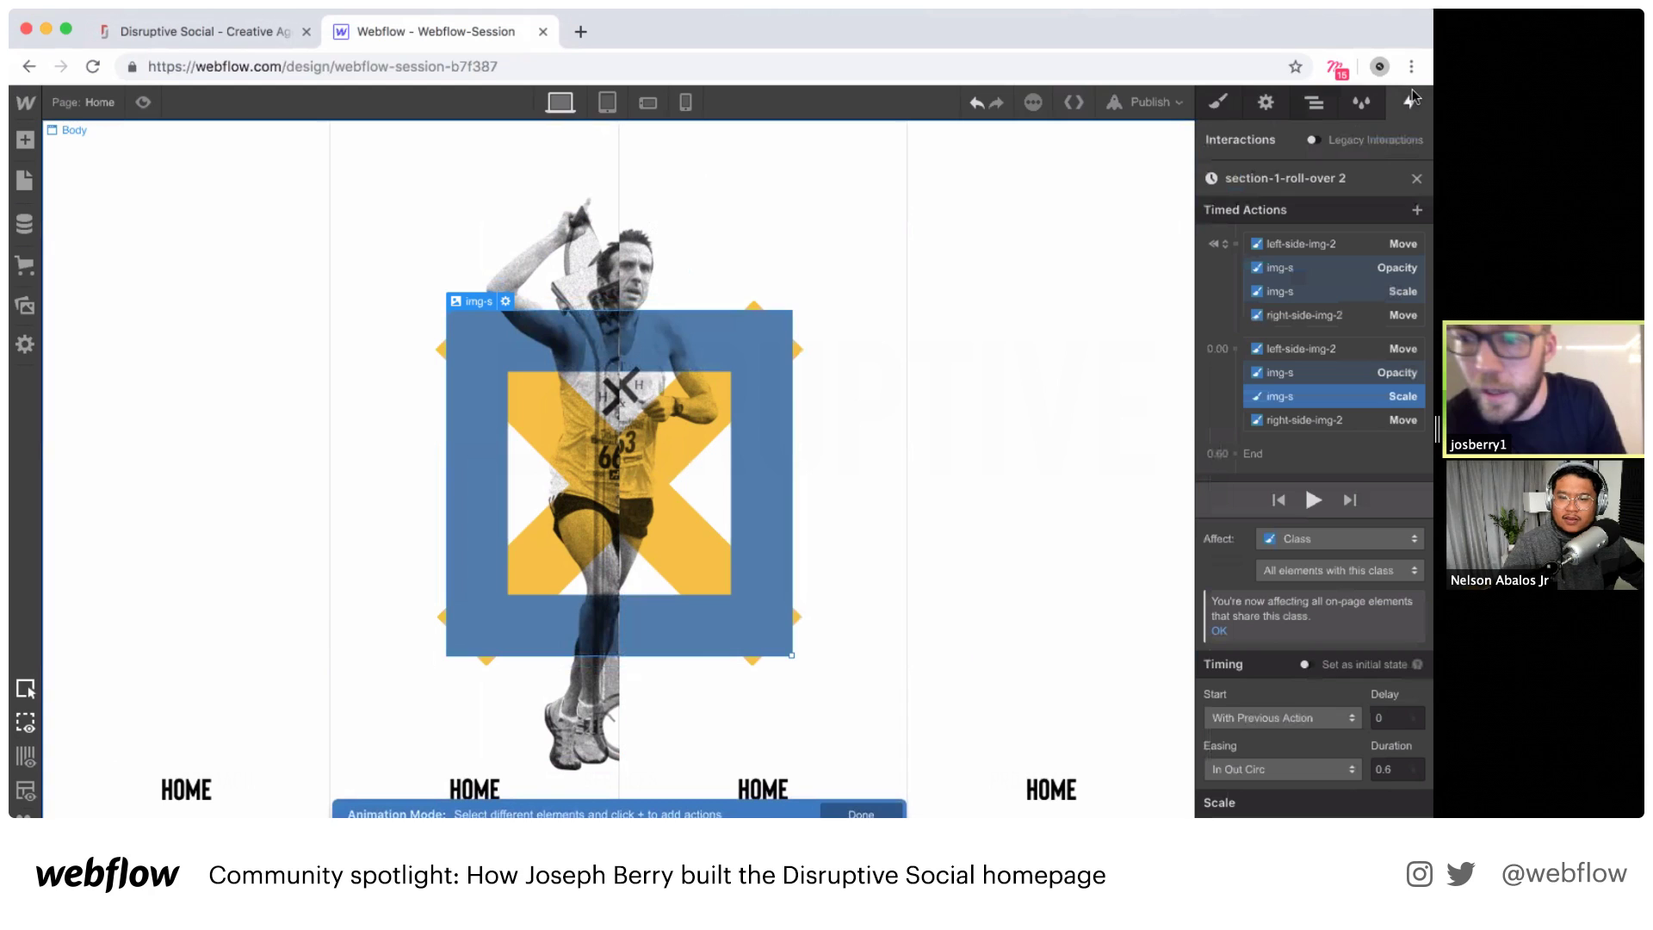
# Step: Play the section-1-roll-over 2 animation, check it in the page preview, and return to the Mouse hover settings
pyautogui.click(1310, 502)
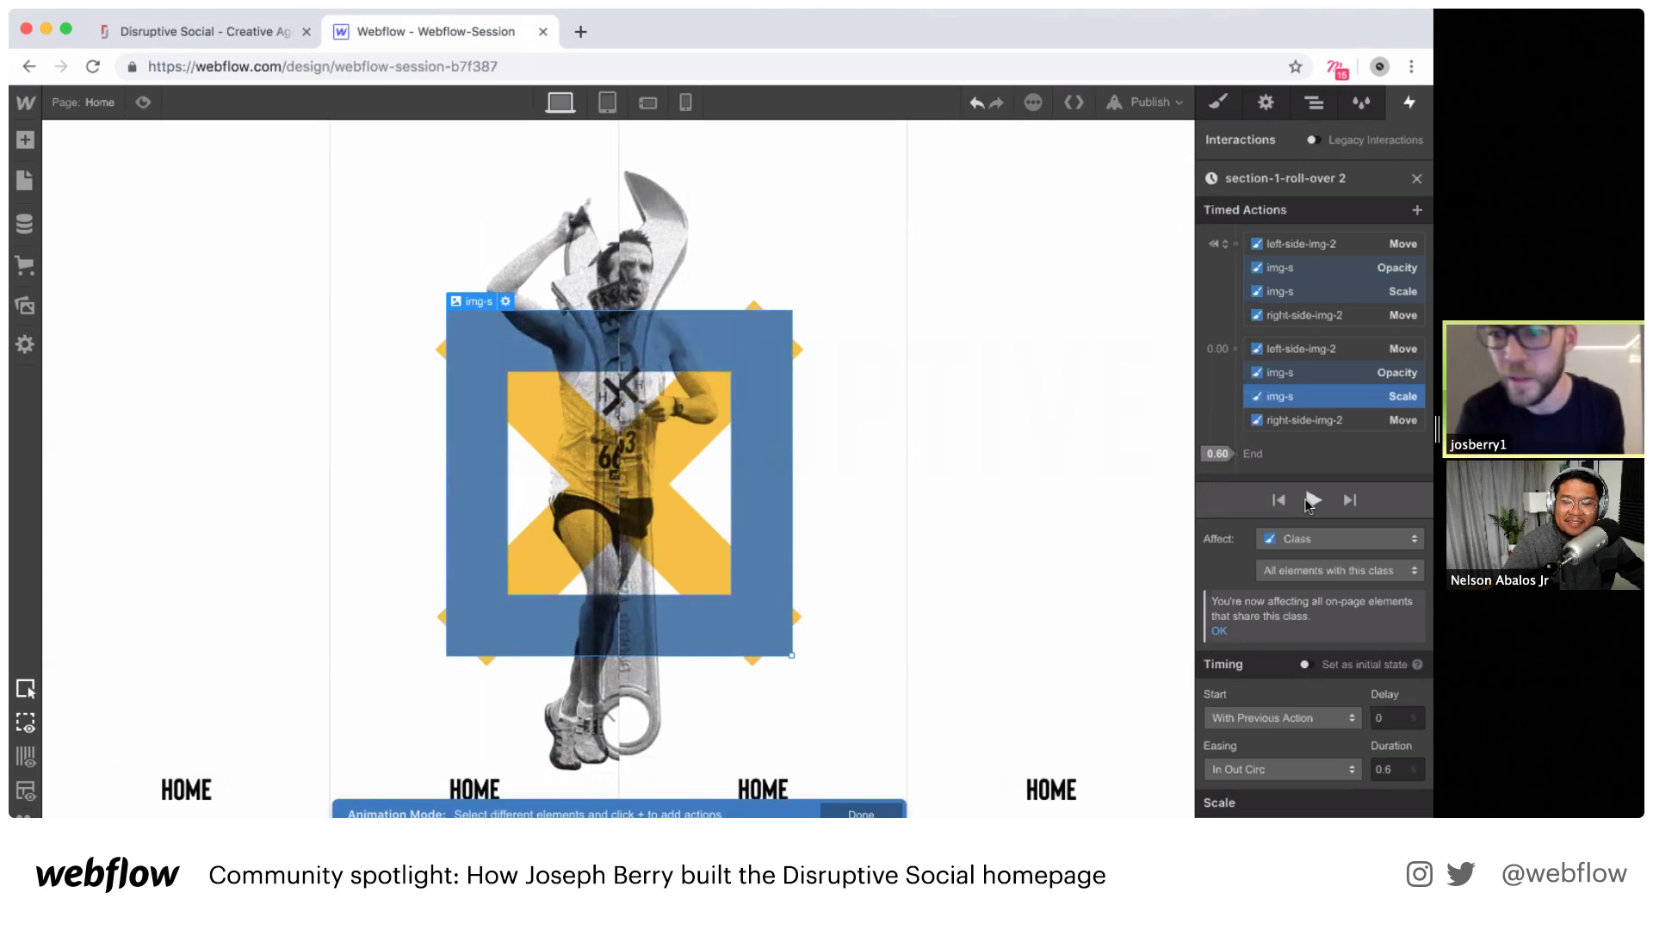
pyautogui.click(143, 101)
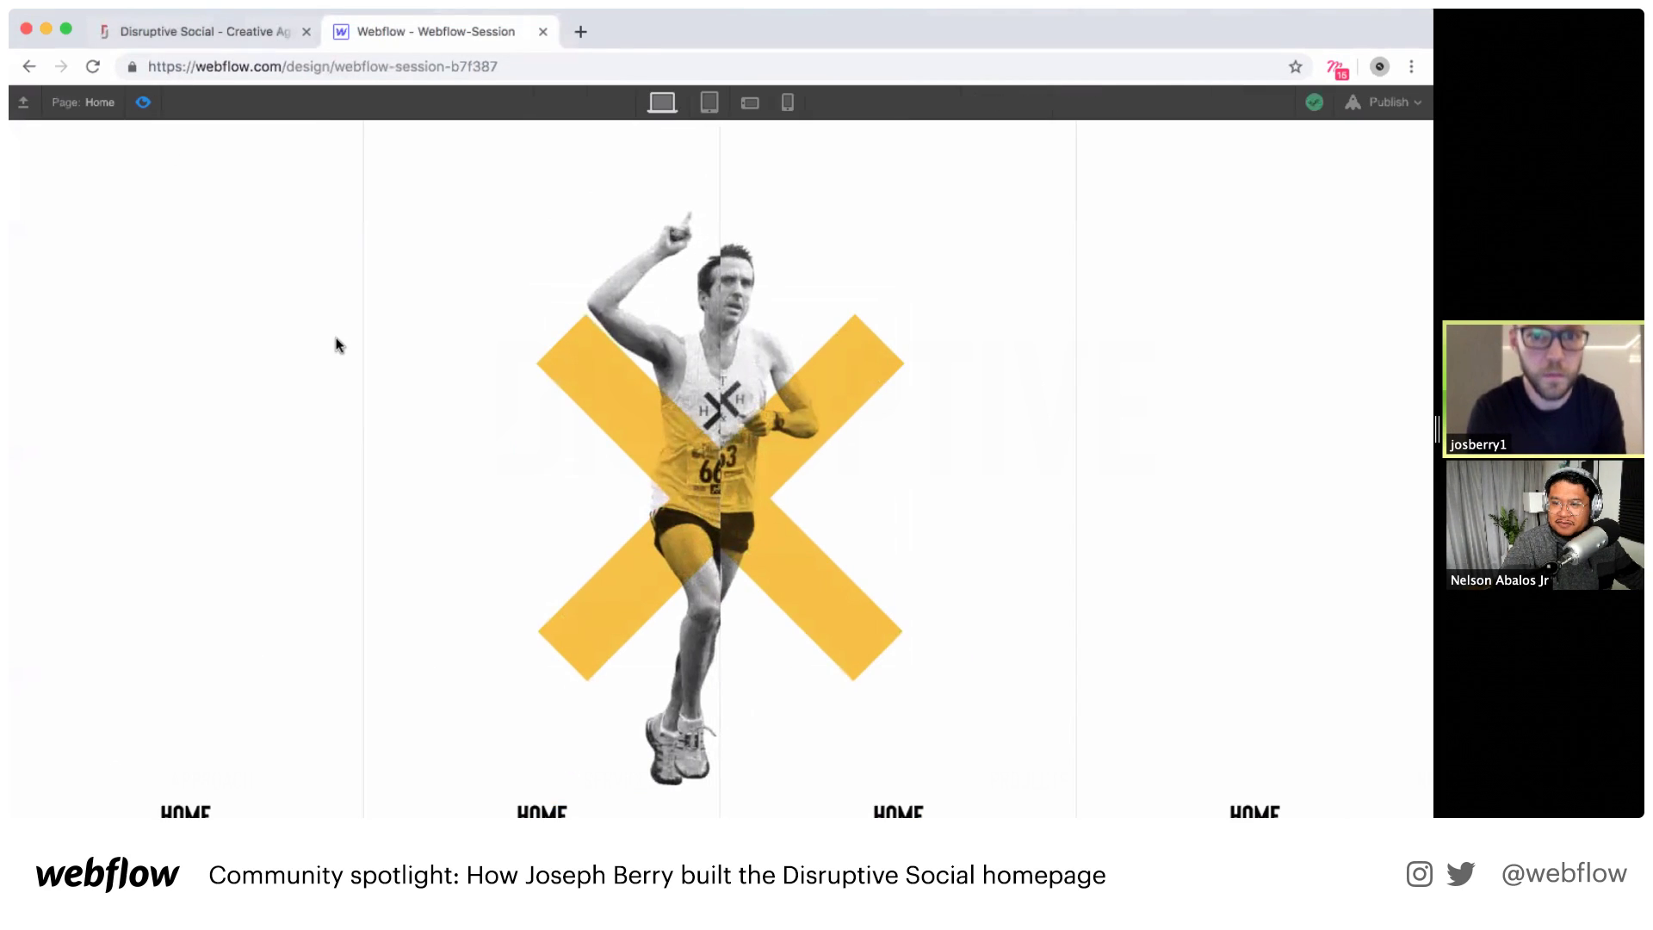
pyautogui.click(143, 102)
pyautogui.click(1415, 181)
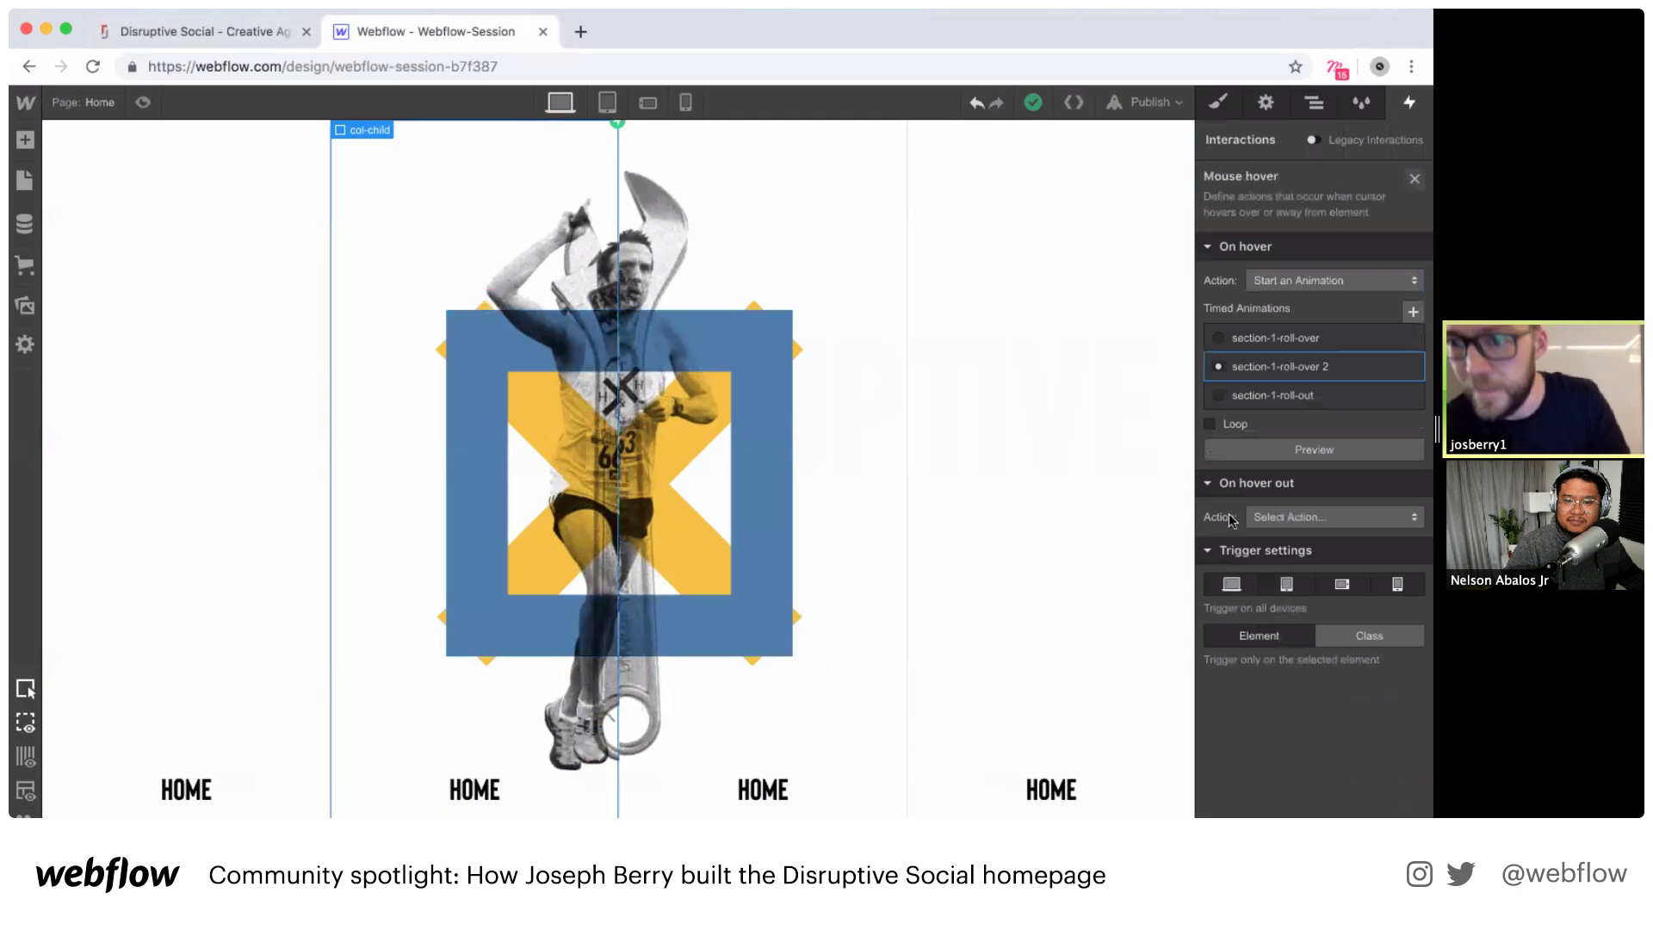
# Step: Set the On hover out action to Start an Animation and duplicate the timed animation section-1-roll-out
pyautogui.click(1262, 518)
pyautogui.click(1276, 362)
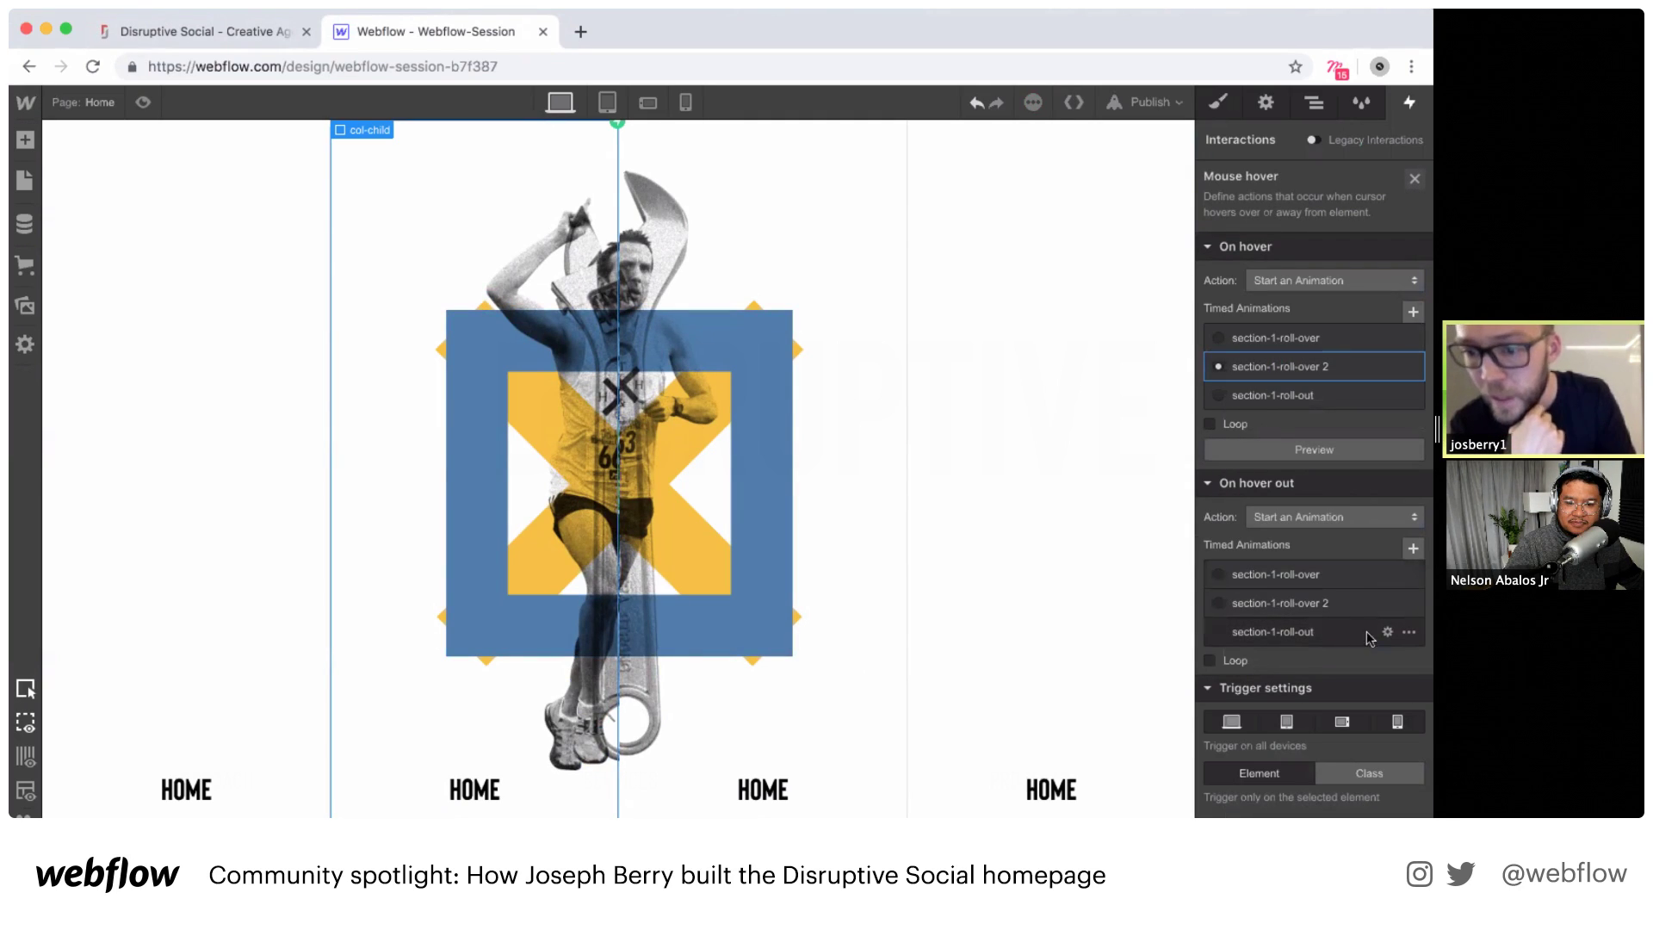
pyautogui.click(1411, 635)
pyautogui.click(1344, 709)
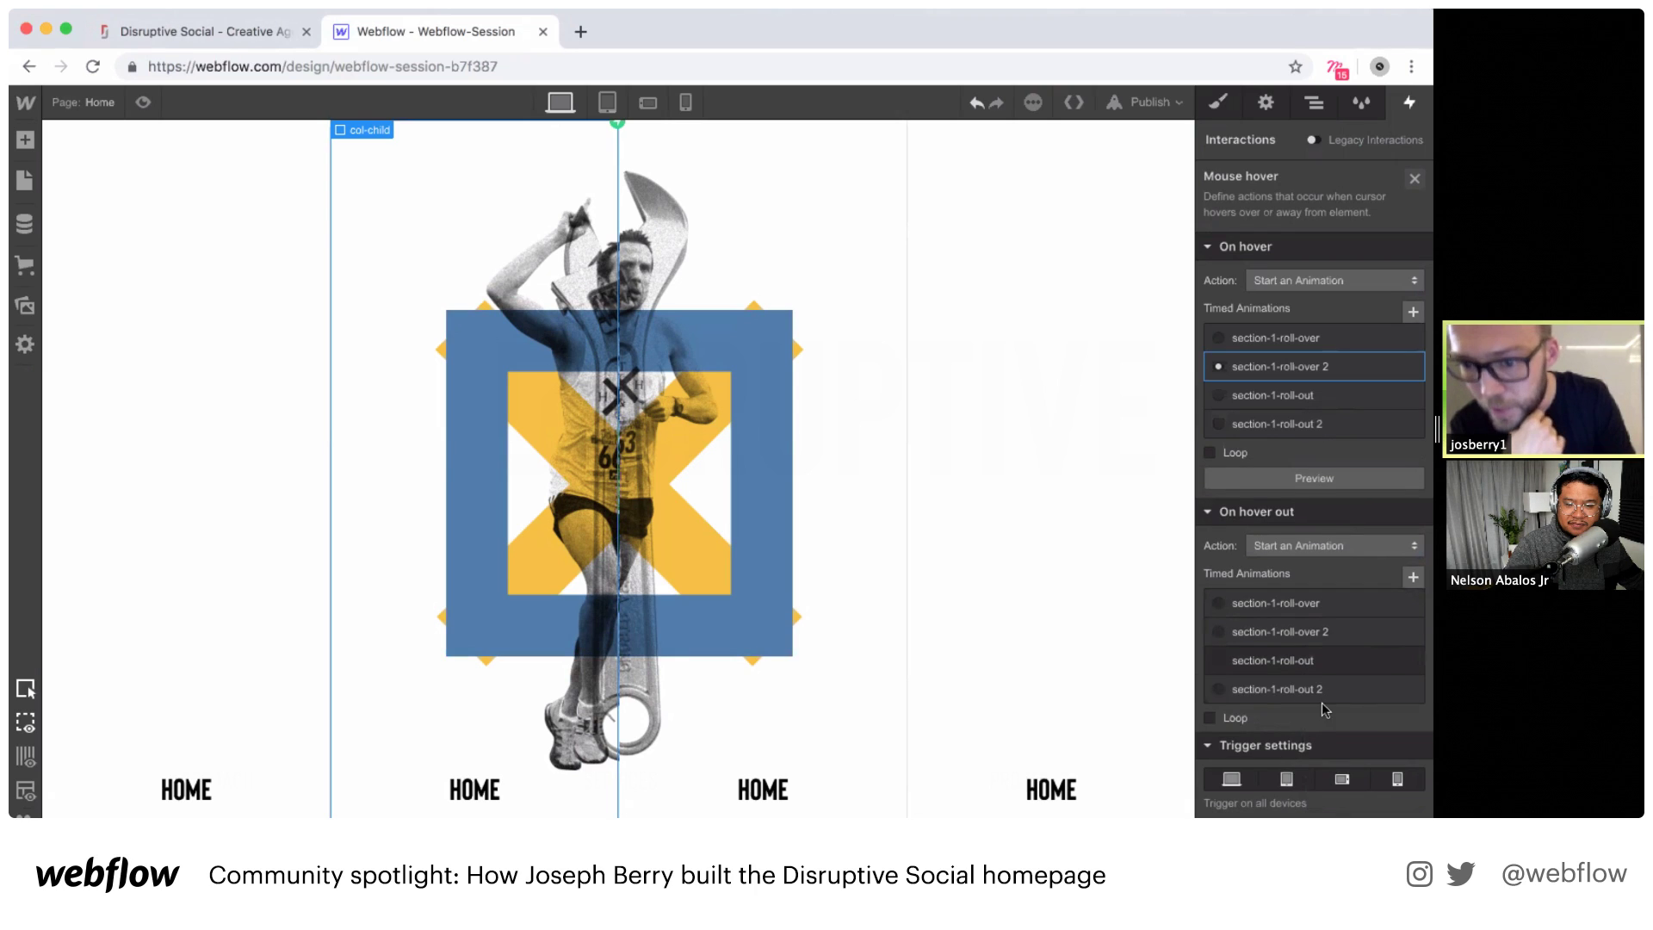
# Step: Assign section-1-roll-out 2 to the hover-out action and change its left-side-img-1 Move target to left-side-img-2
pyautogui.click(1219, 691)
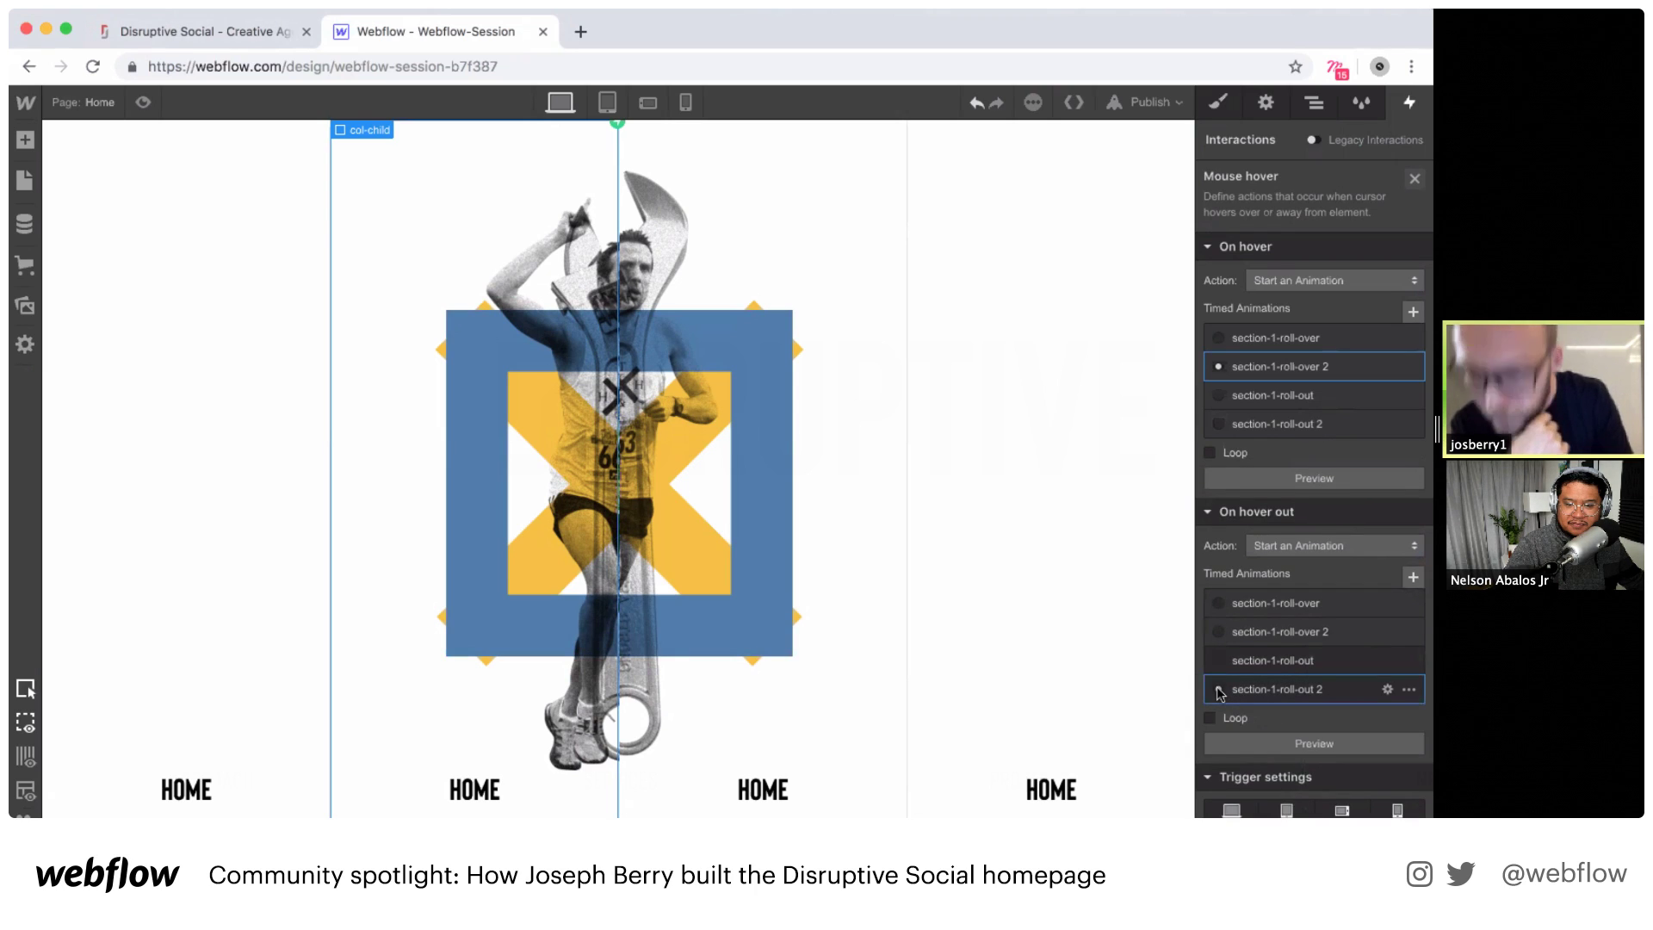
pyautogui.click(1386, 691)
pyautogui.click(1307, 250)
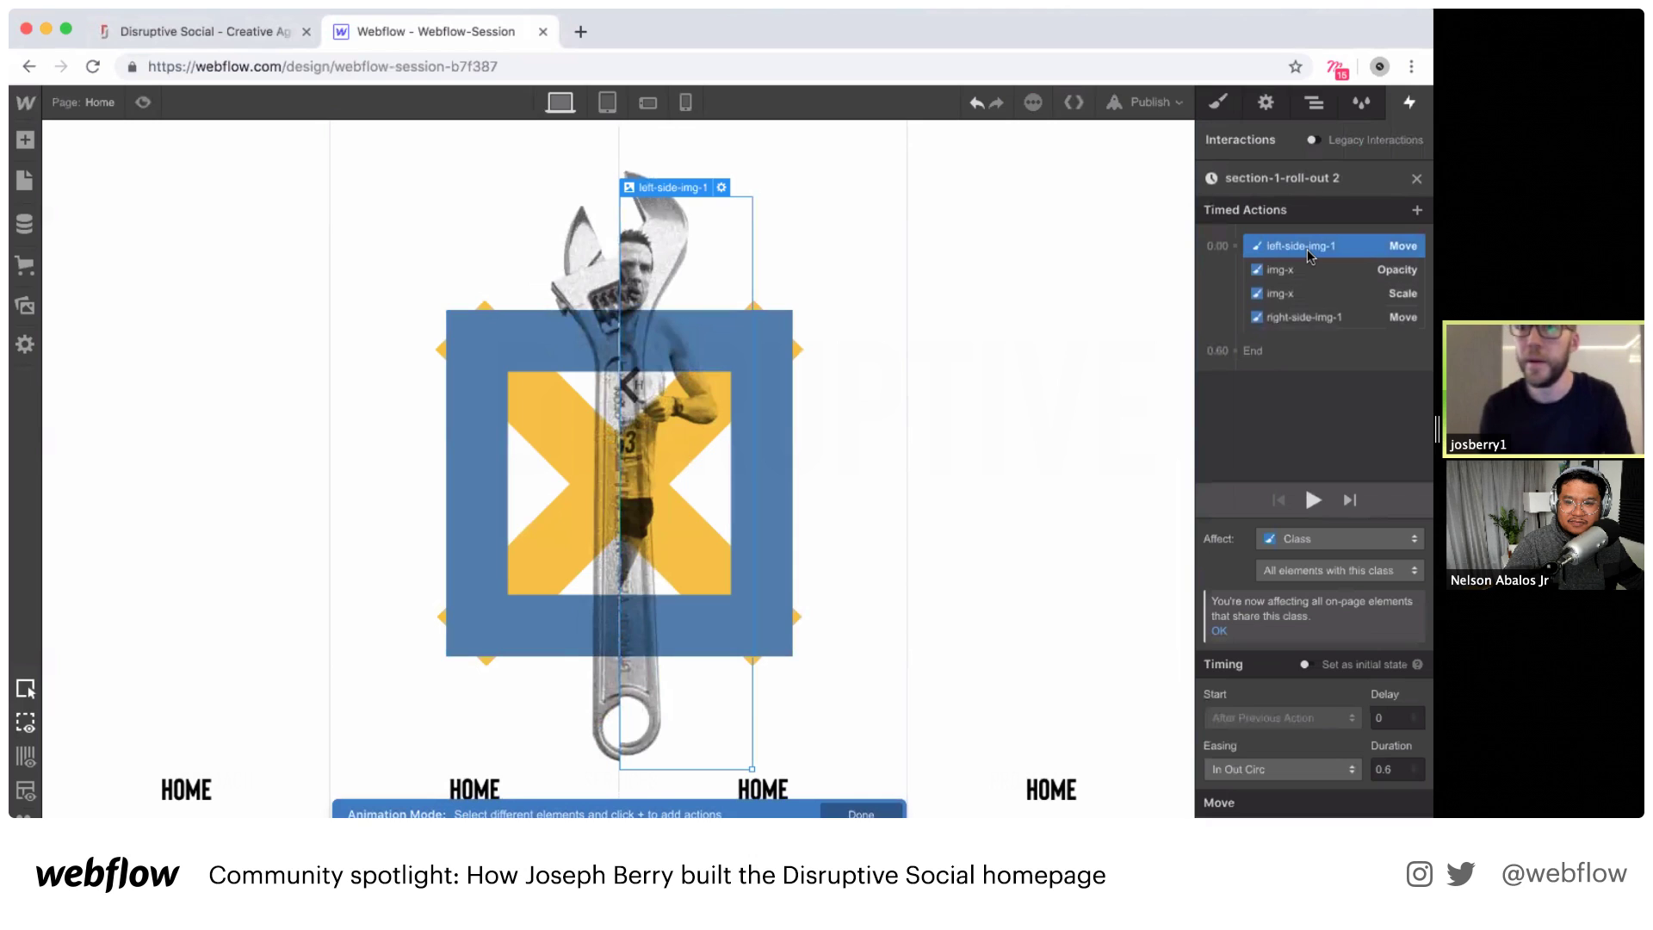
pyautogui.click(928, 263)
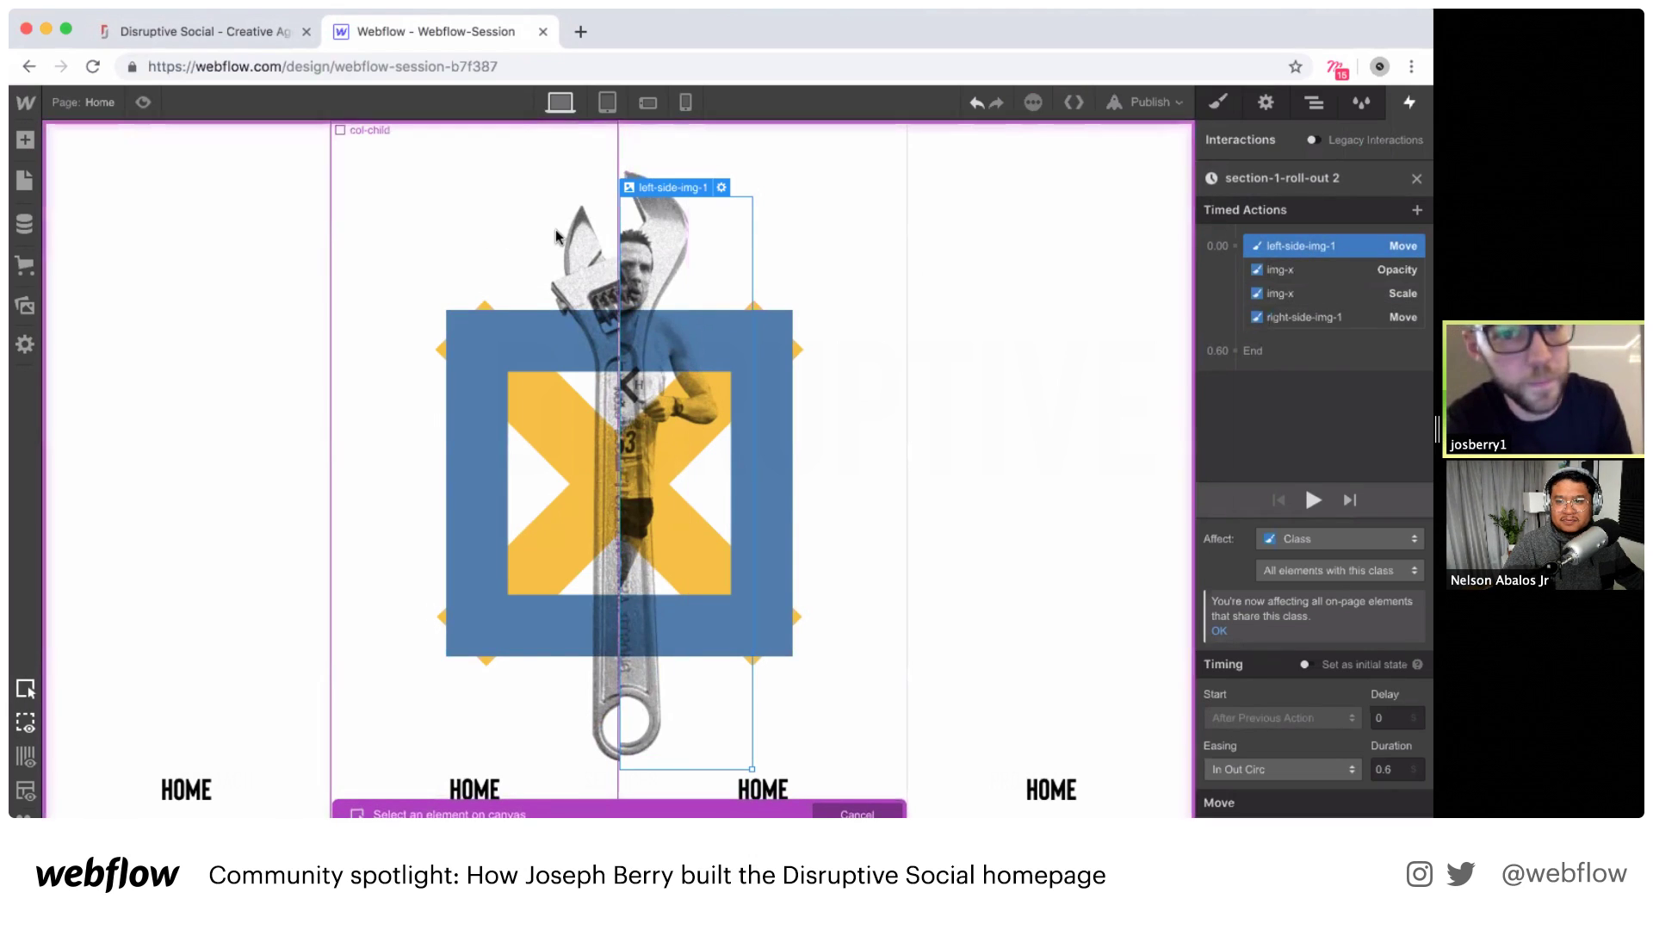
# Step: Change the target of the right-side-img-1 Move action in section-1-roll-out 2 to right-side-img-2
pyautogui.click(1284, 317)
pyautogui.rightClick(1284, 316)
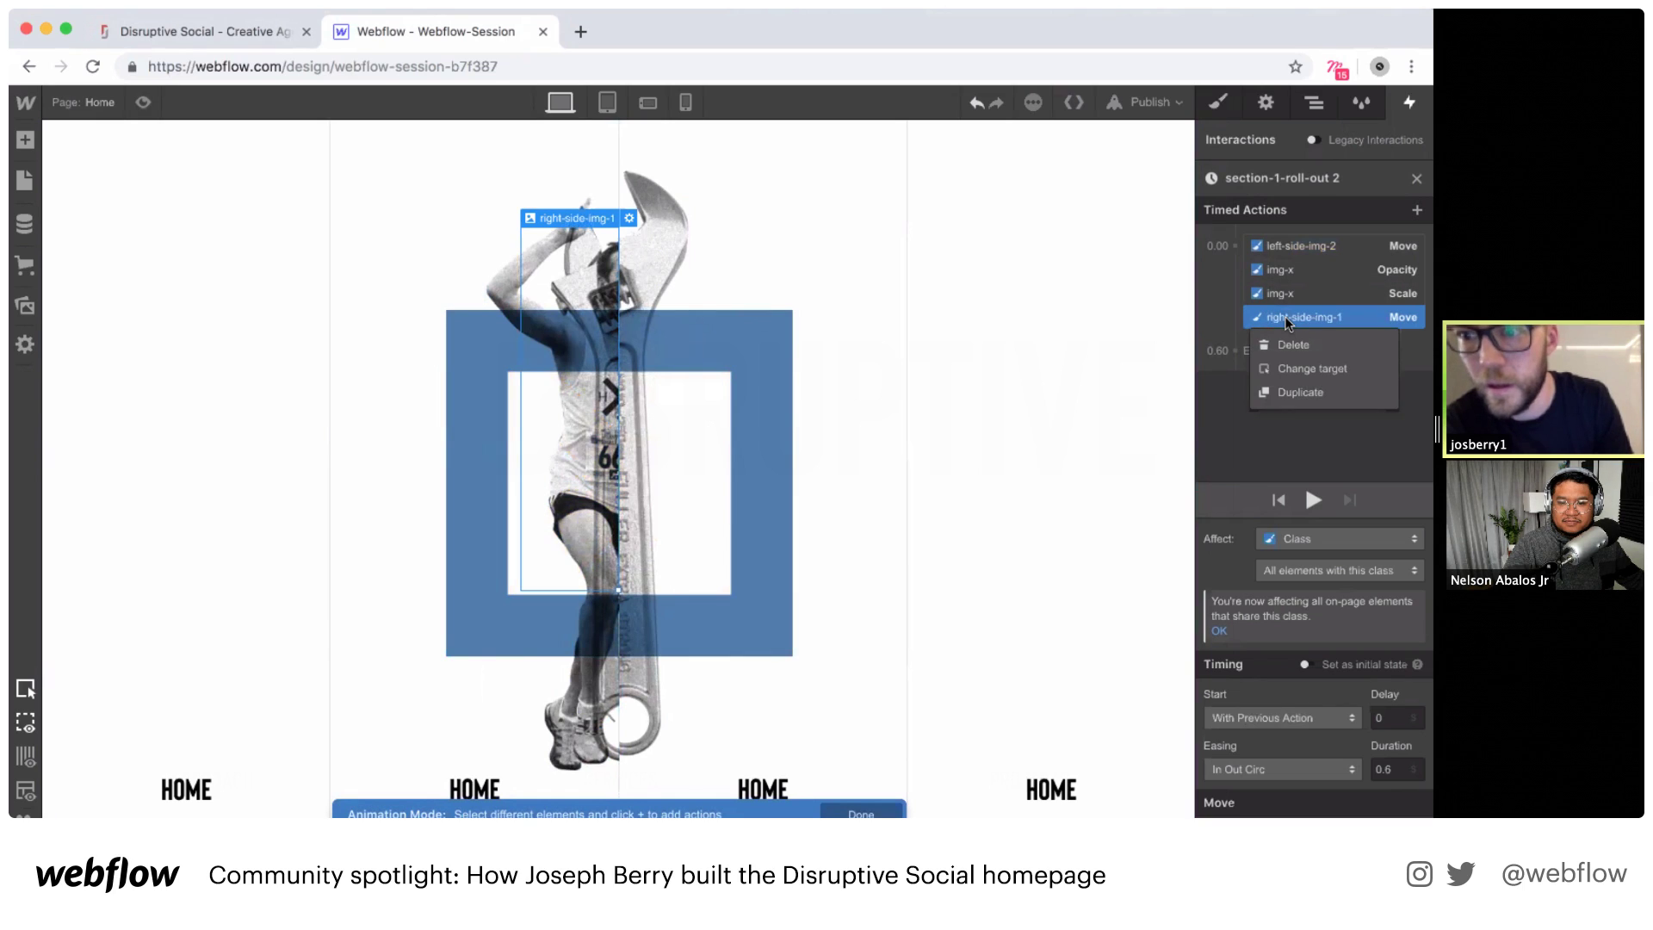
pyautogui.click(1289, 369)
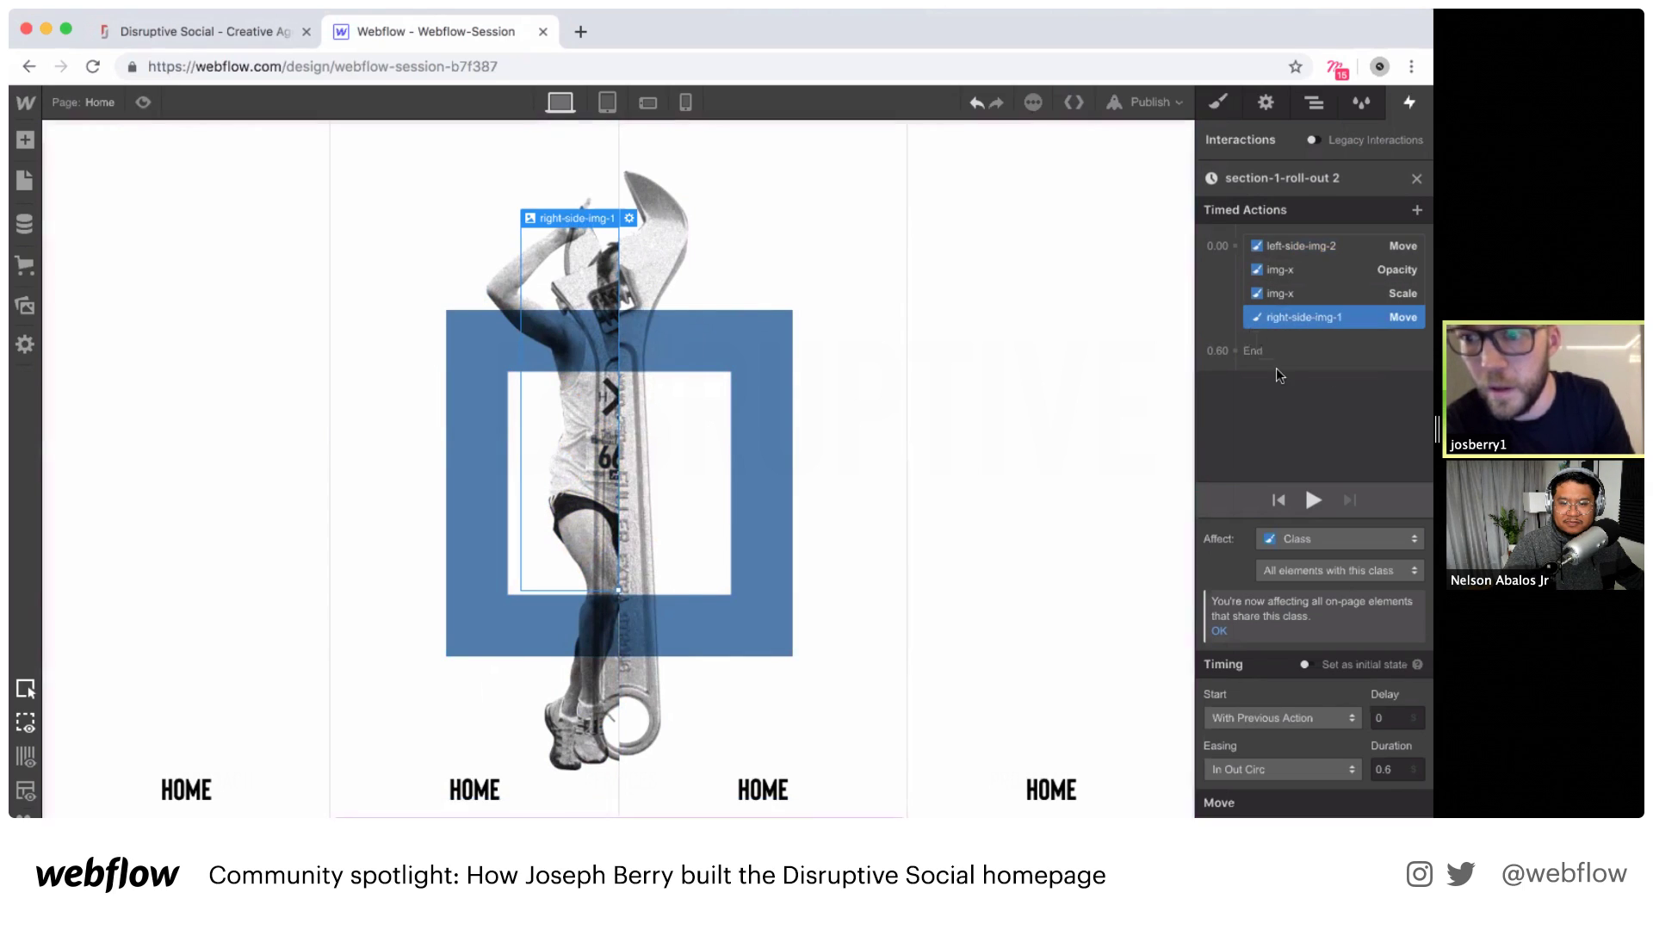
pyautogui.click(659, 244)
# Step: Change the target of the img-x Opacity action in section-1-roll-out 2 to img-s
pyautogui.click(1316, 269)
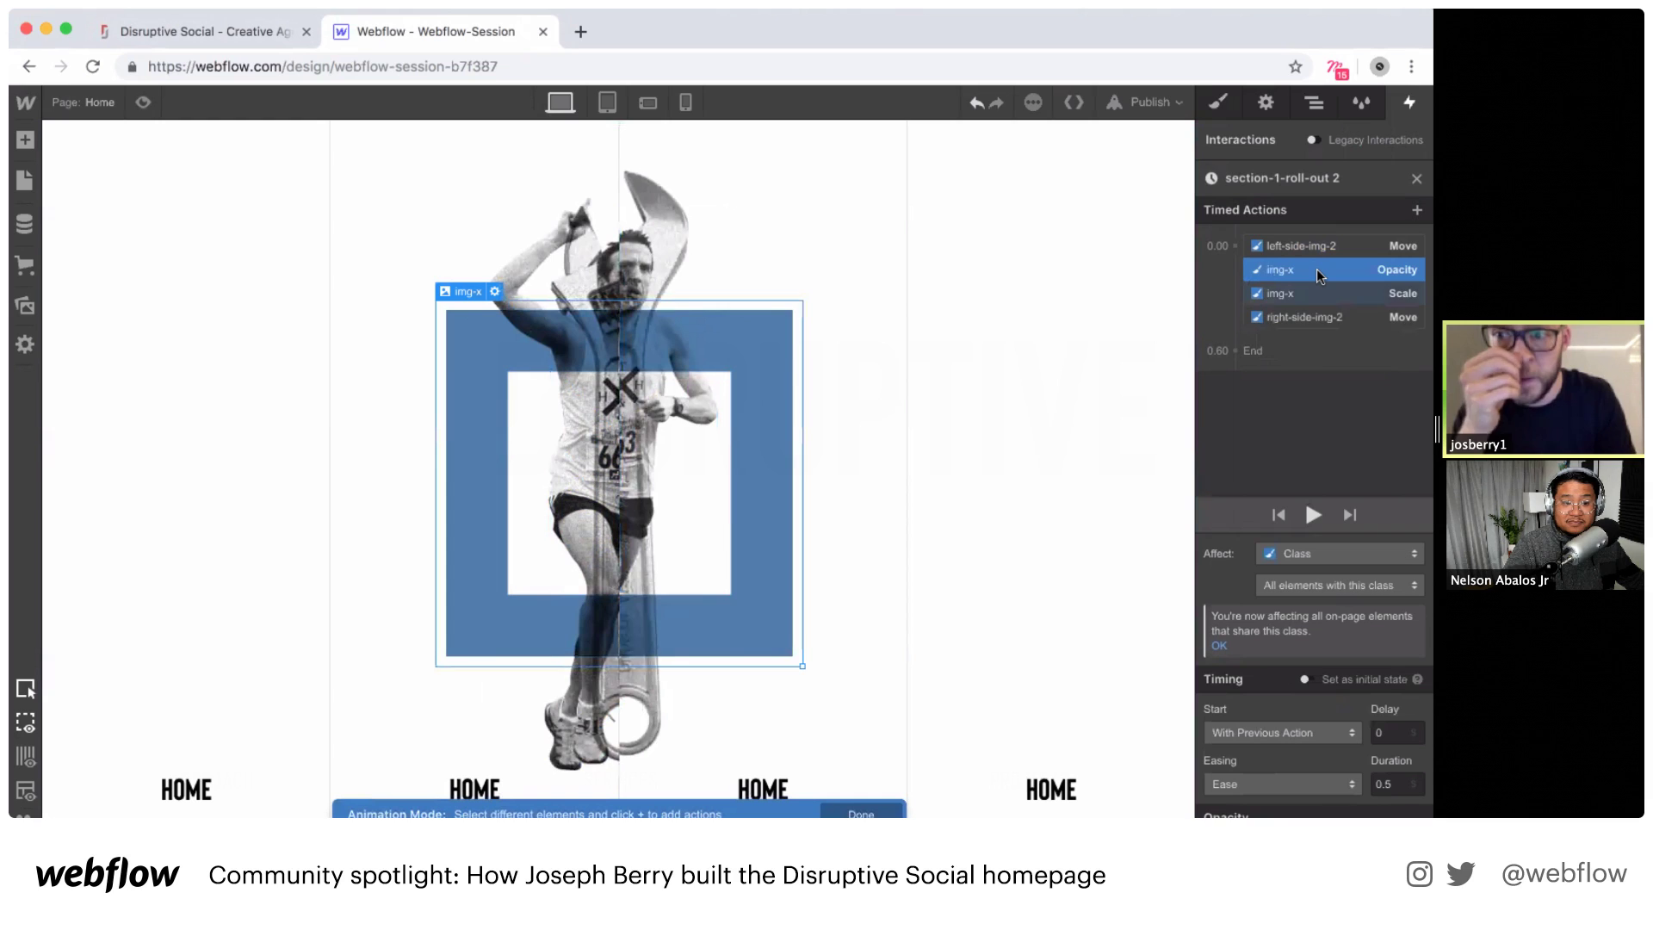
pyautogui.rightClick(1315, 269)
pyautogui.click(1328, 319)
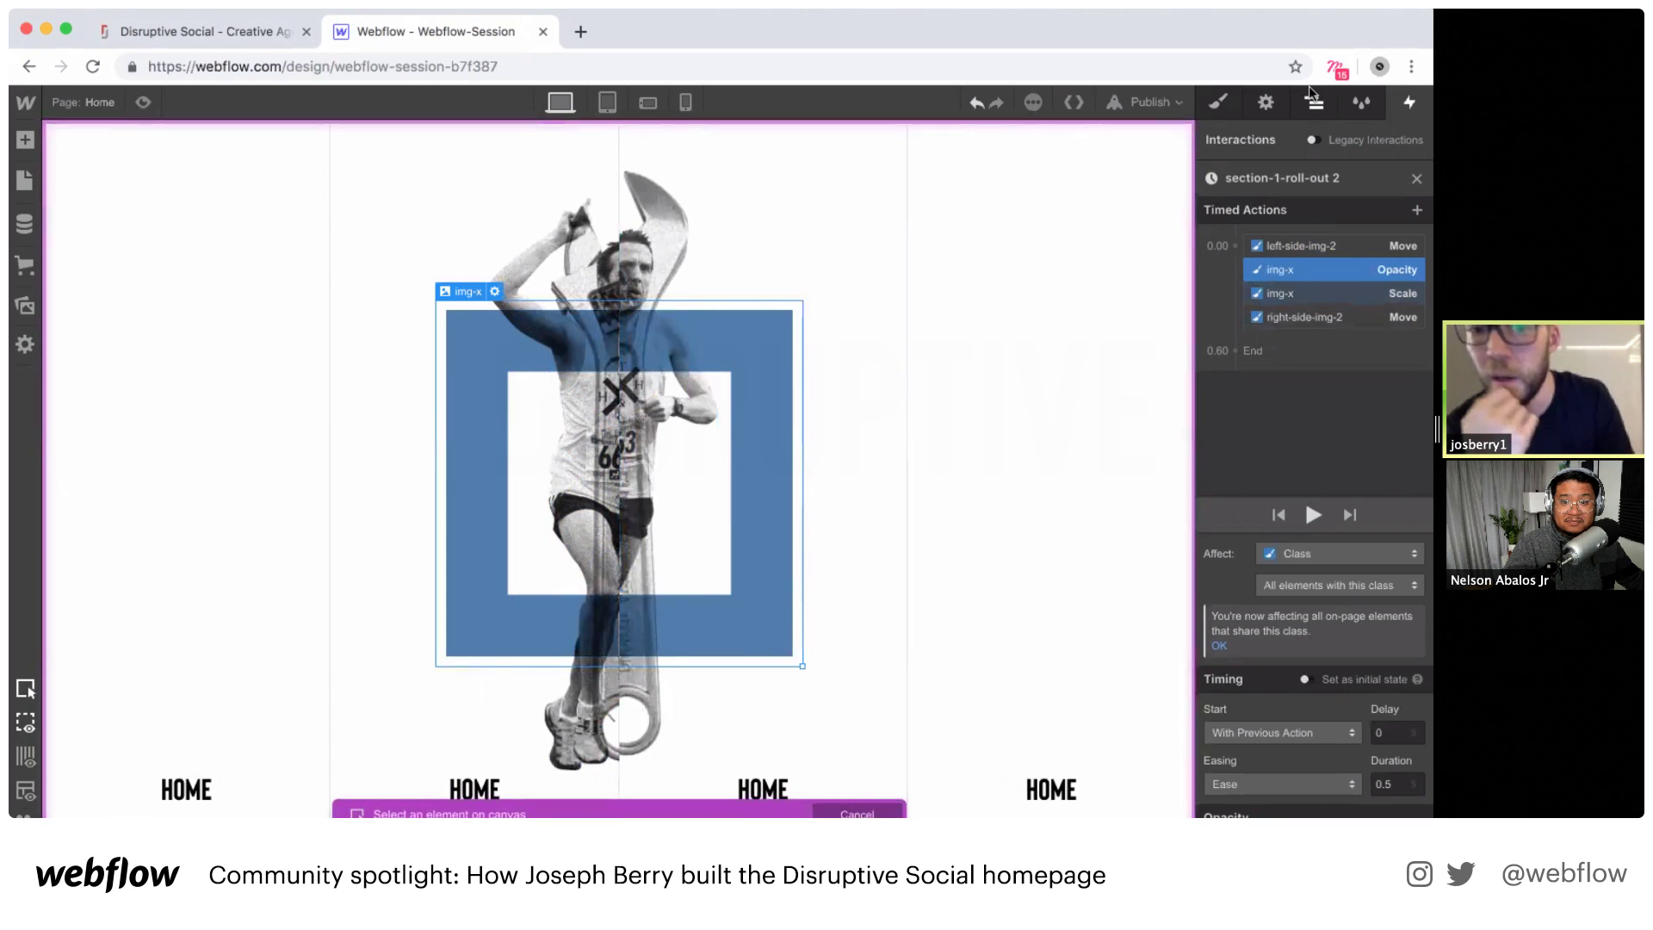
pyautogui.click(1311, 95)
pyautogui.click(1249, 258)
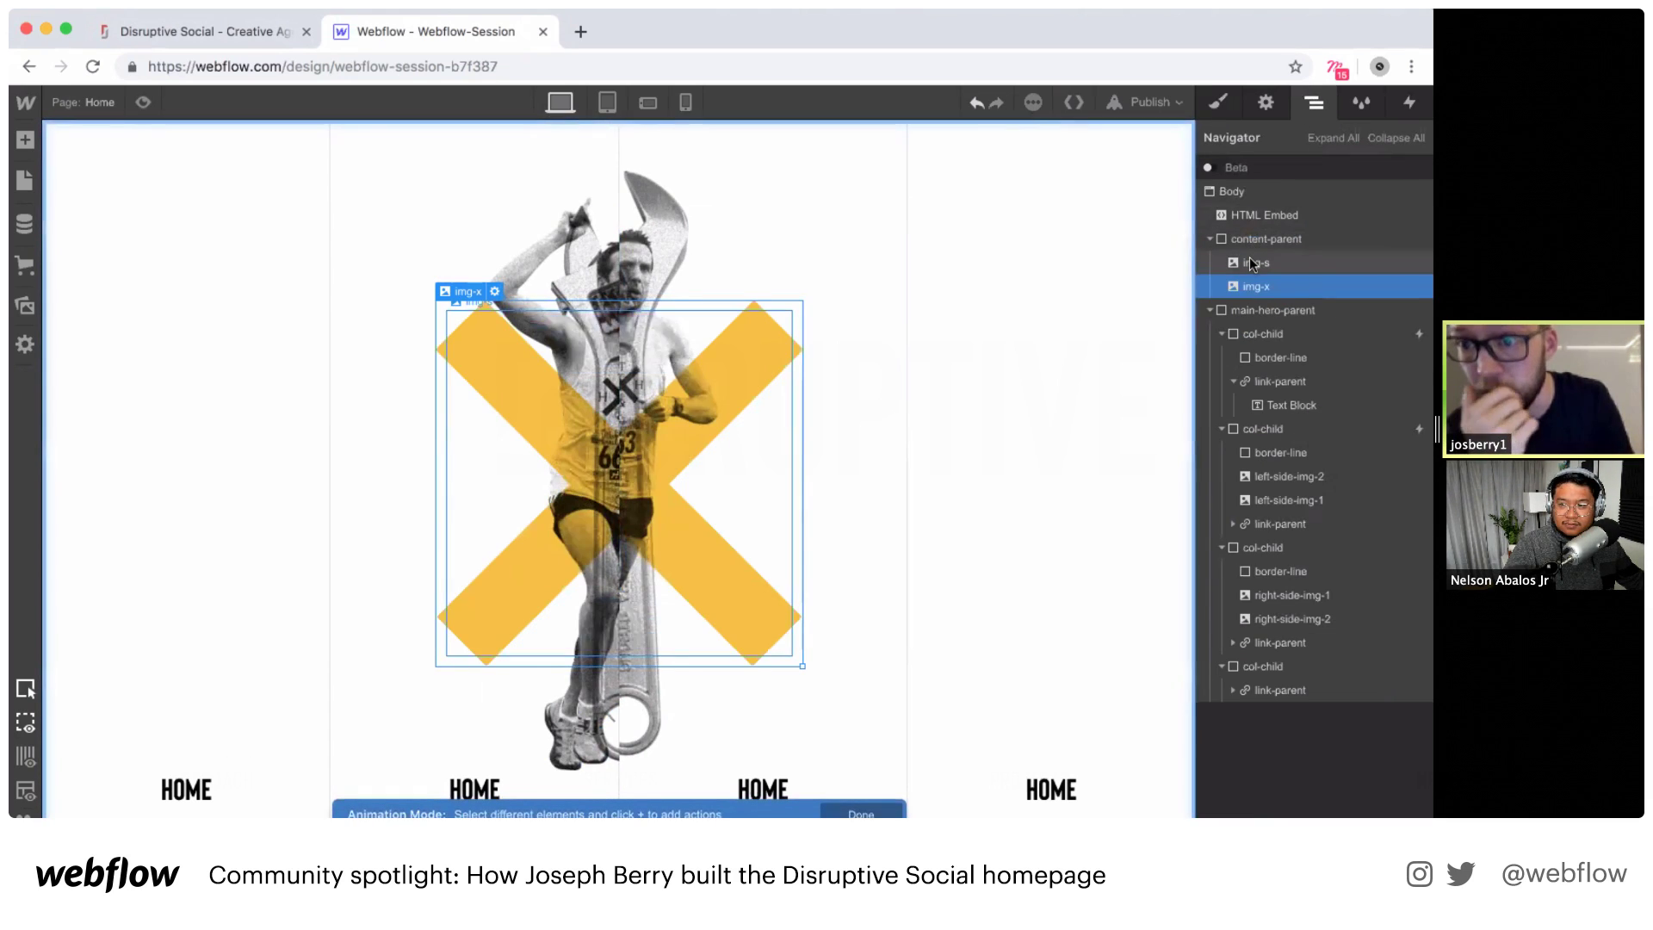
pyautogui.click(1249, 263)
pyautogui.click(1410, 102)
# Step: Change the target of the img-x Scale action in section-1-roll-out 2 to img-s
pyautogui.click(1277, 287)
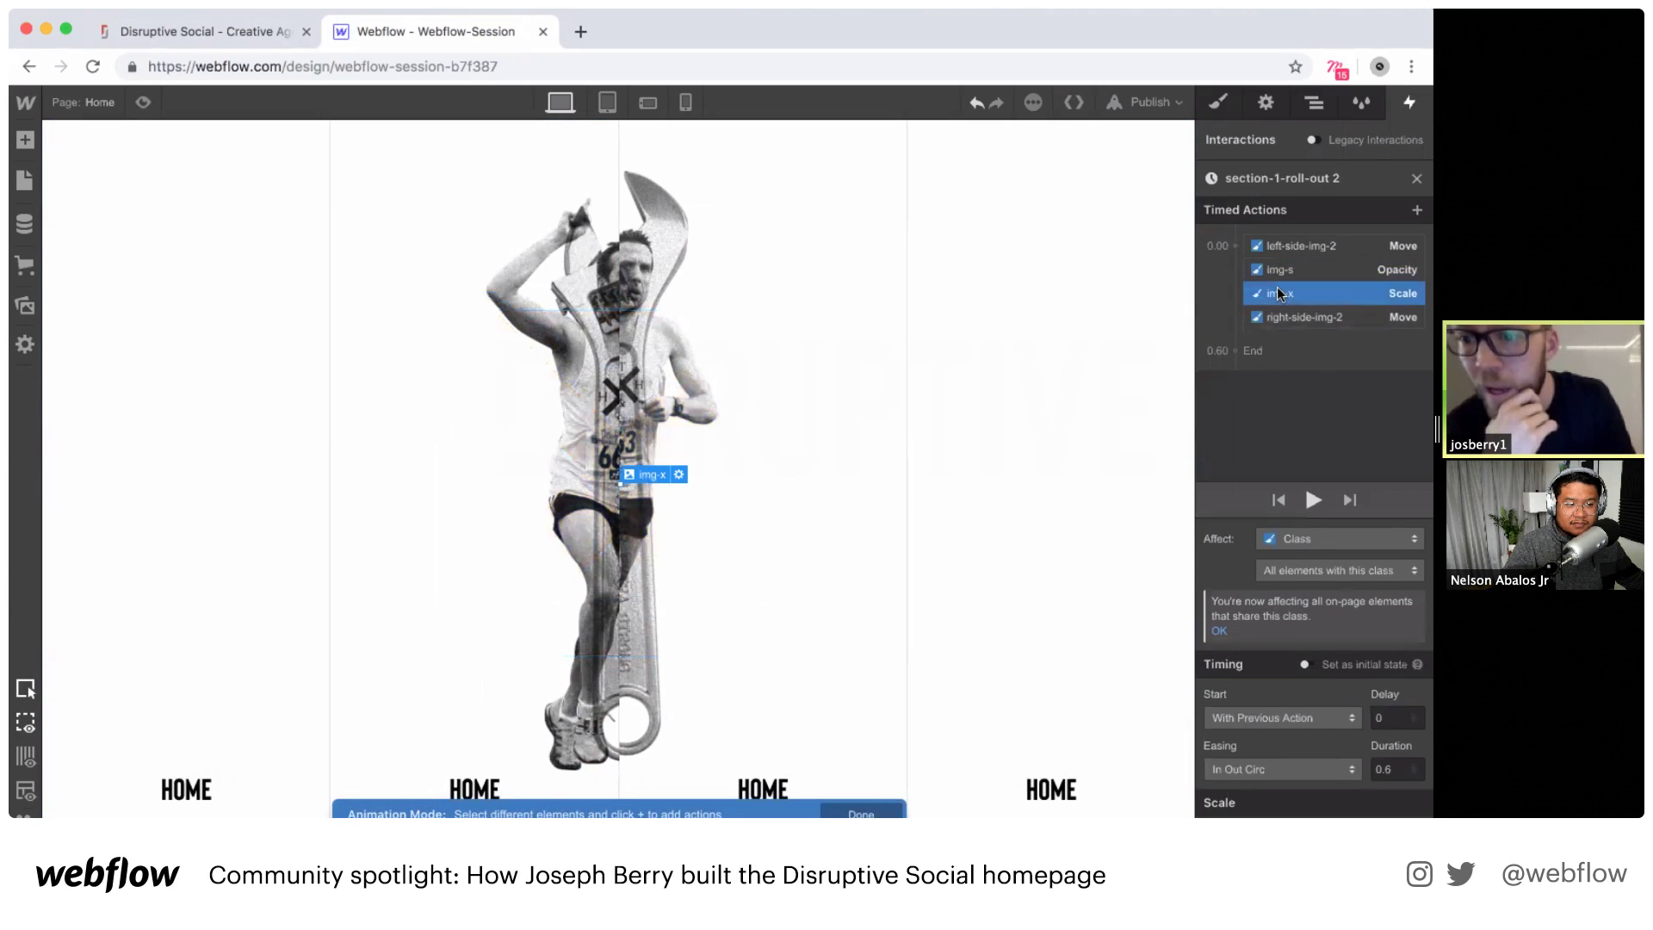
pyautogui.rightClick(1278, 286)
pyautogui.click(1264, 338)
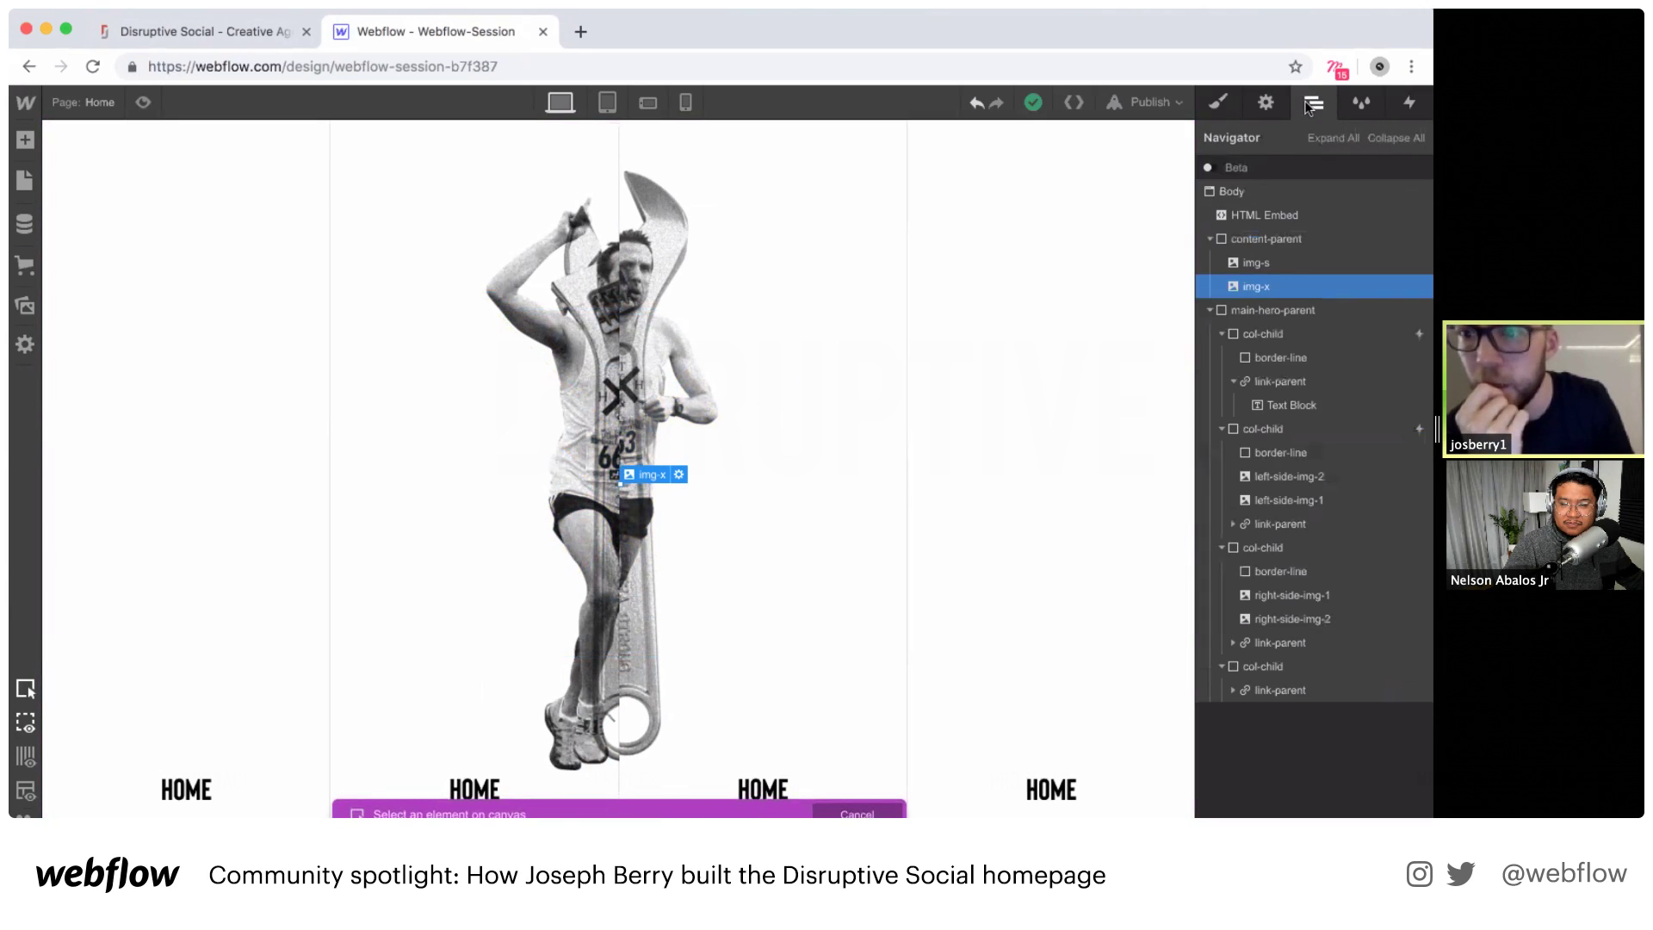
pyautogui.click(1268, 260)
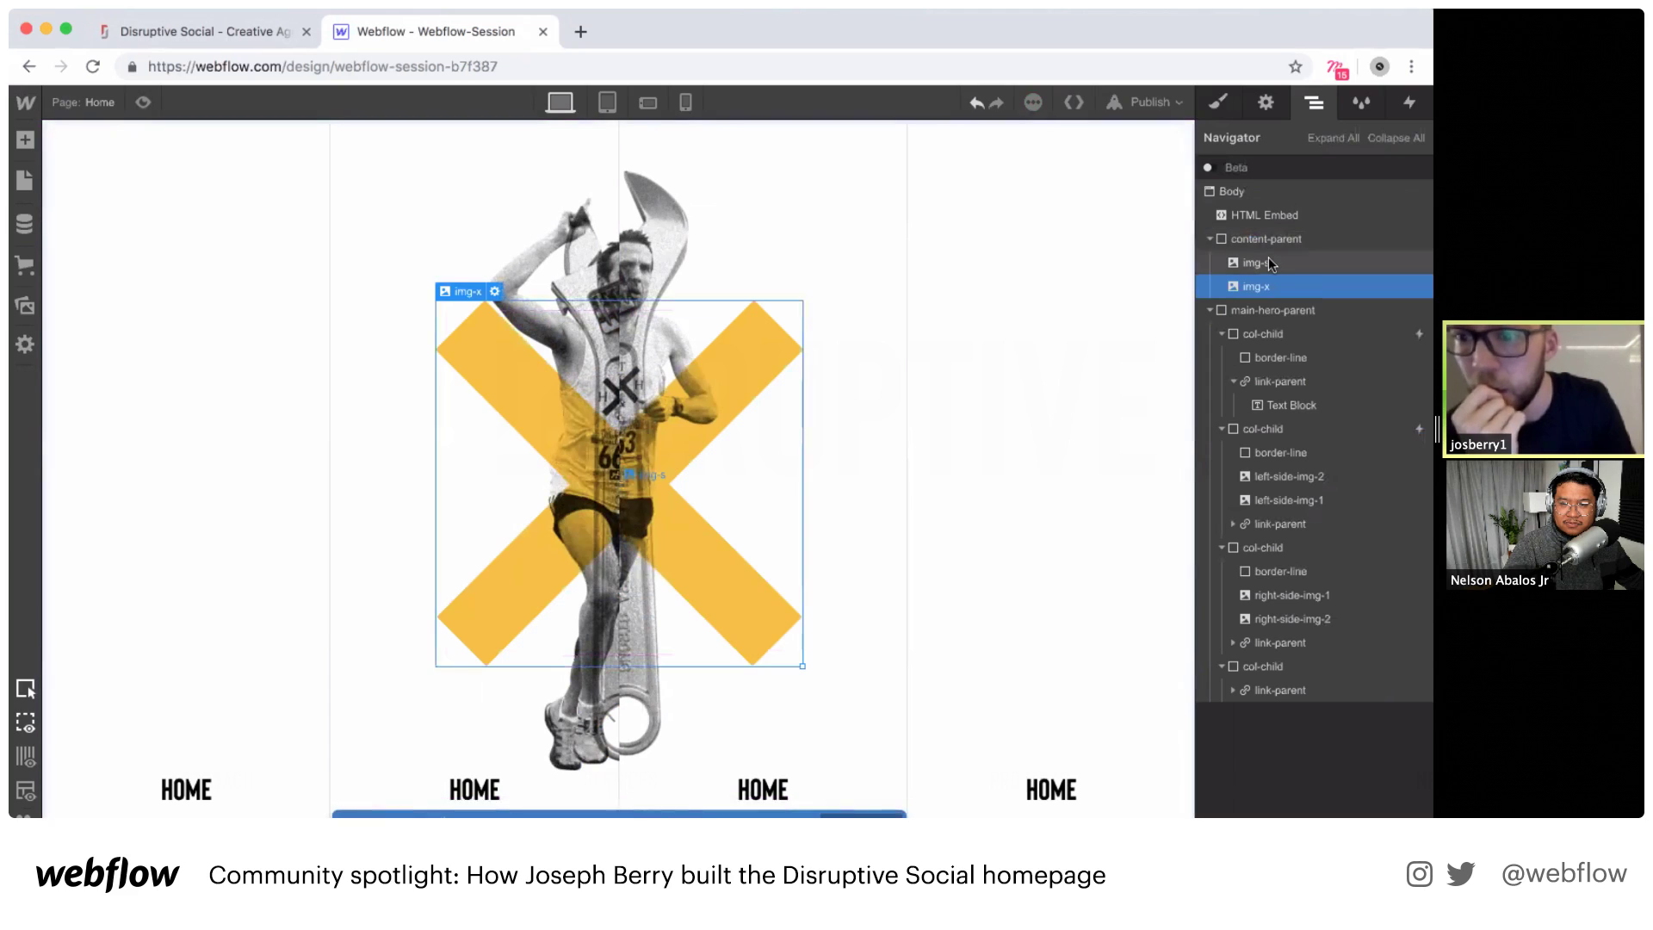
pyautogui.click(1409, 101)
# Step: Preview the column hover animations, compare them with the live Disruptive Social site, and return to the Mouse hover settings
pyautogui.click(142, 104)
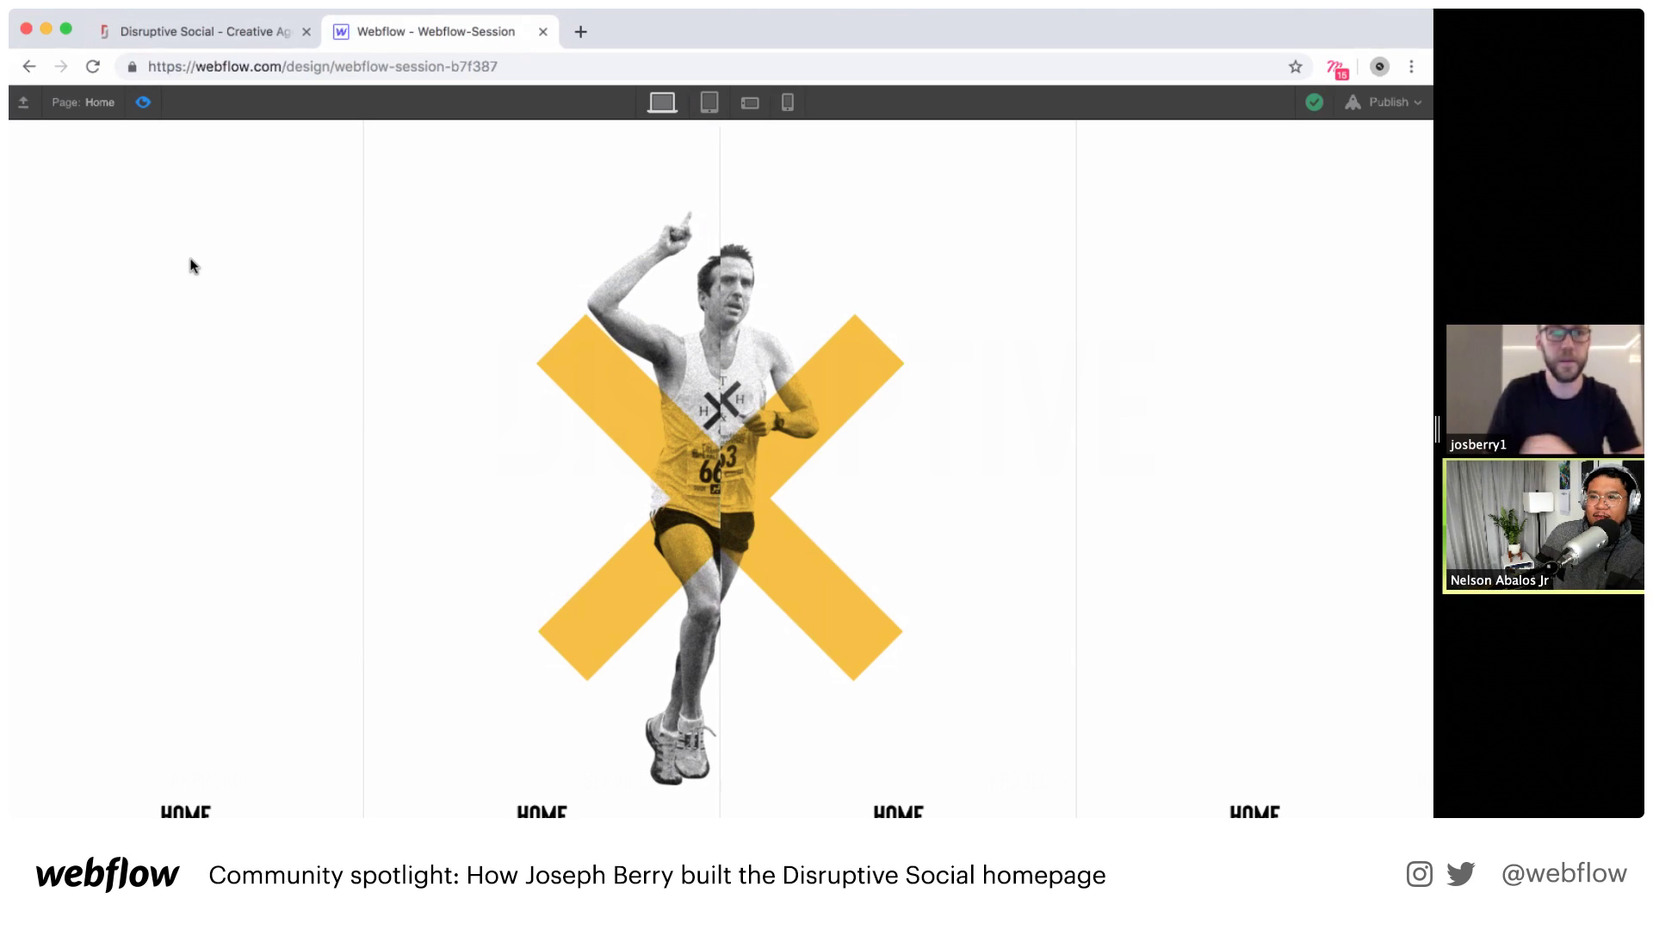
pyautogui.click(195, 34)
pyautogui.click(418, 72)
pyautogui.press('Return')
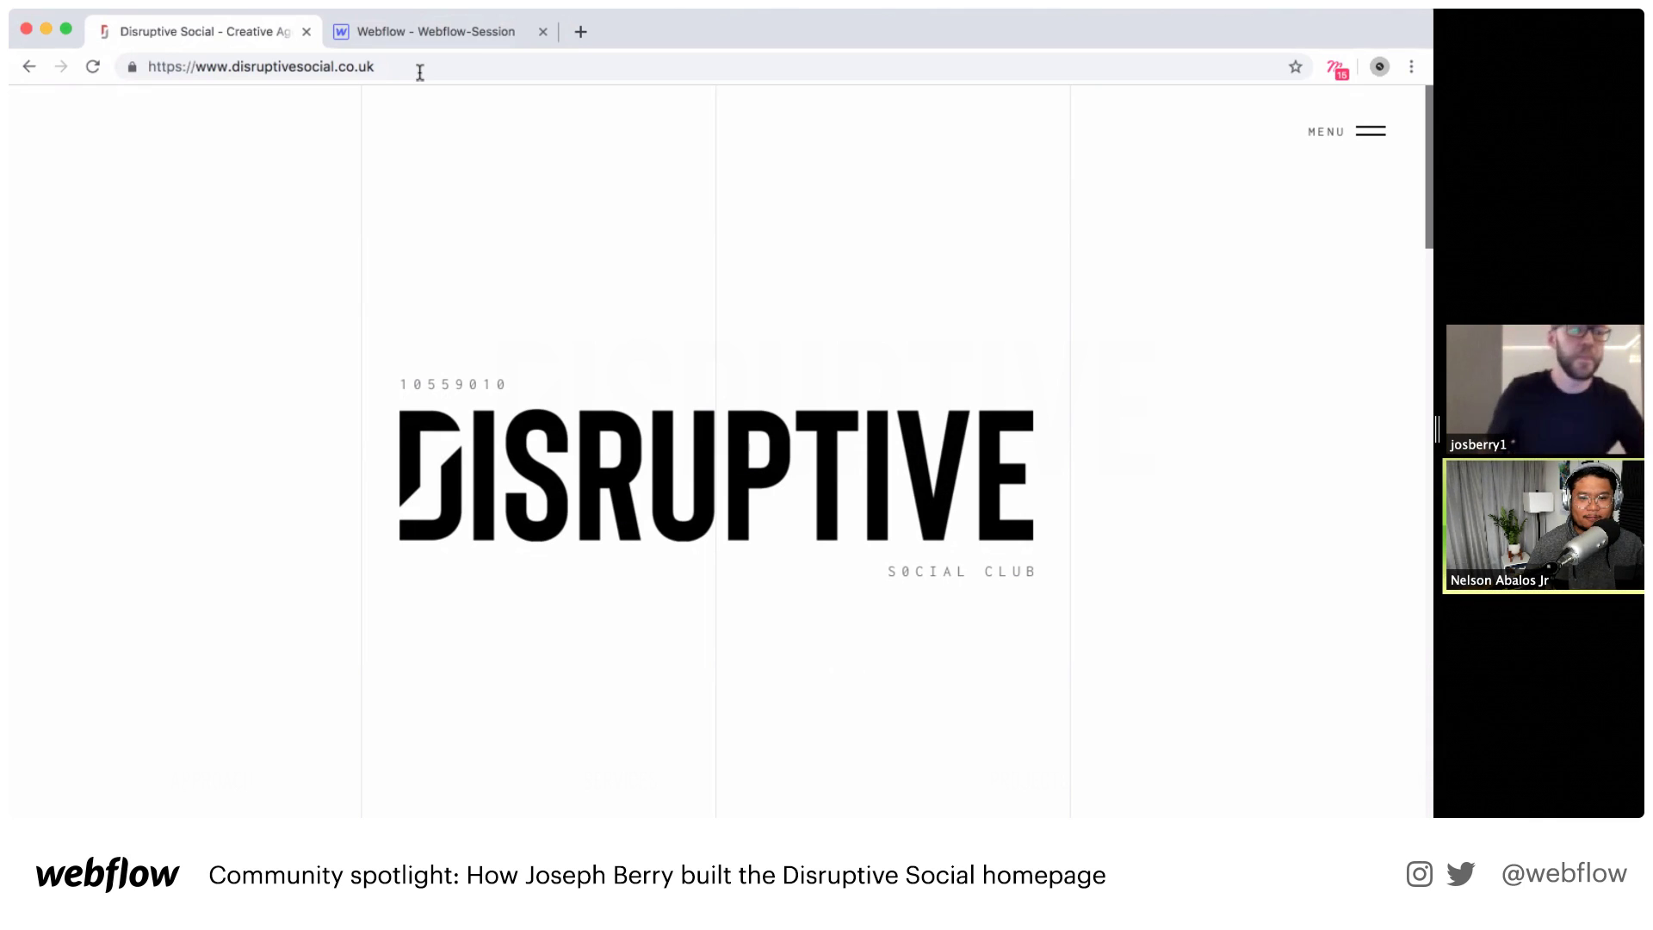
pyautogui.click(422, 31)
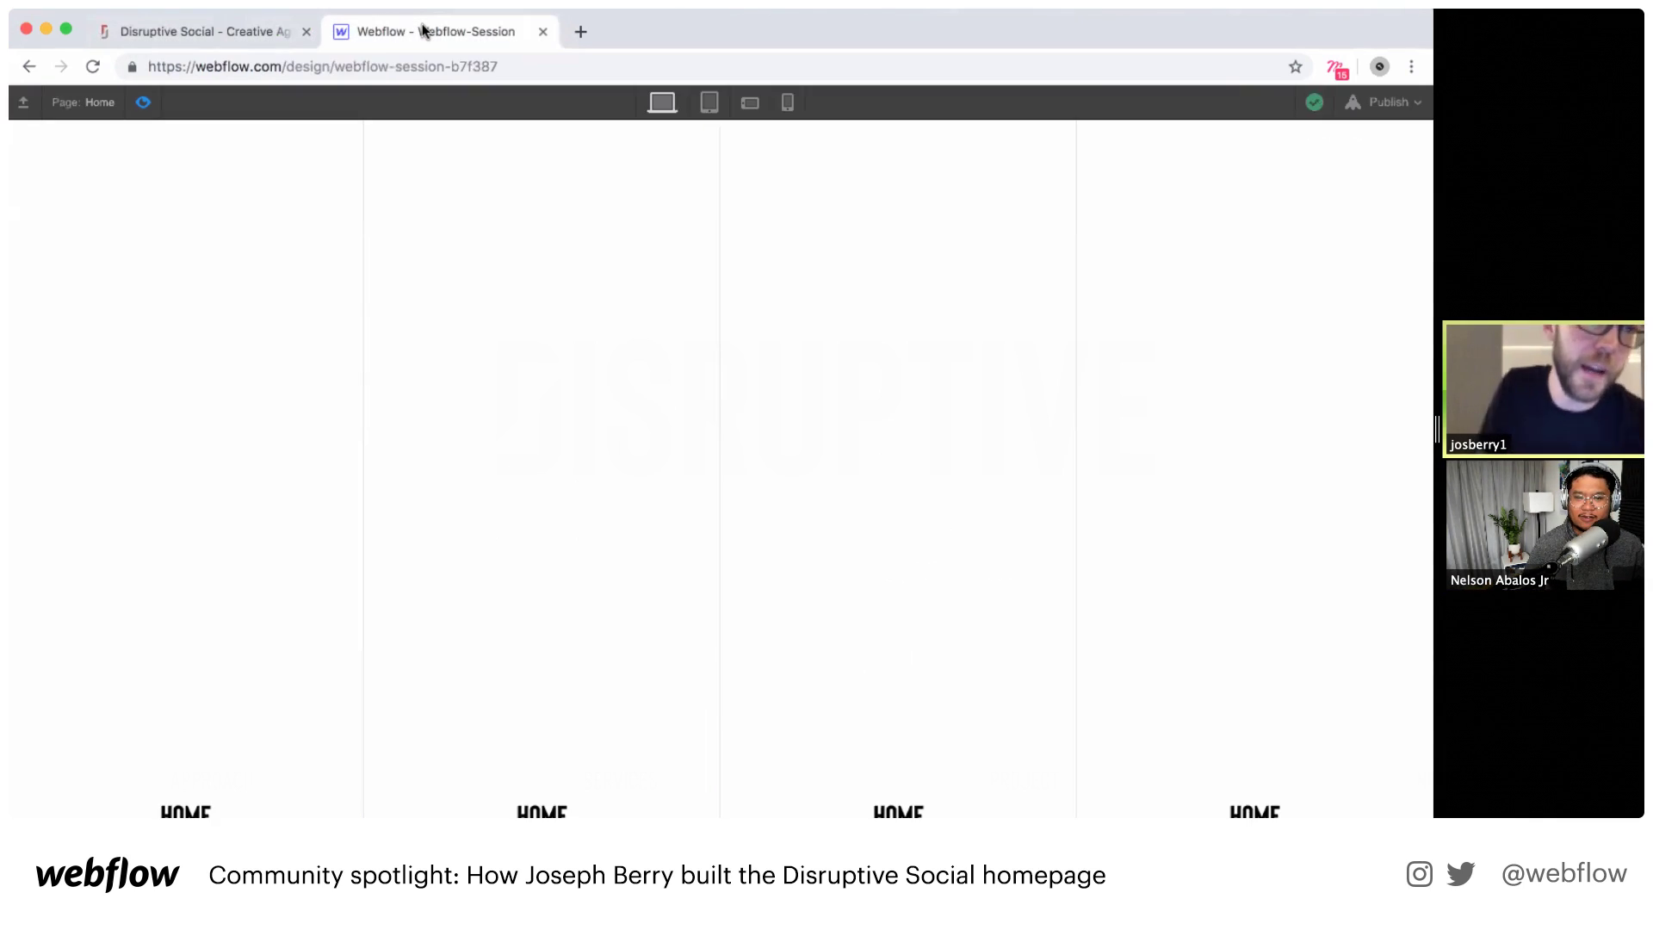
pyautogui.click(152, 96)
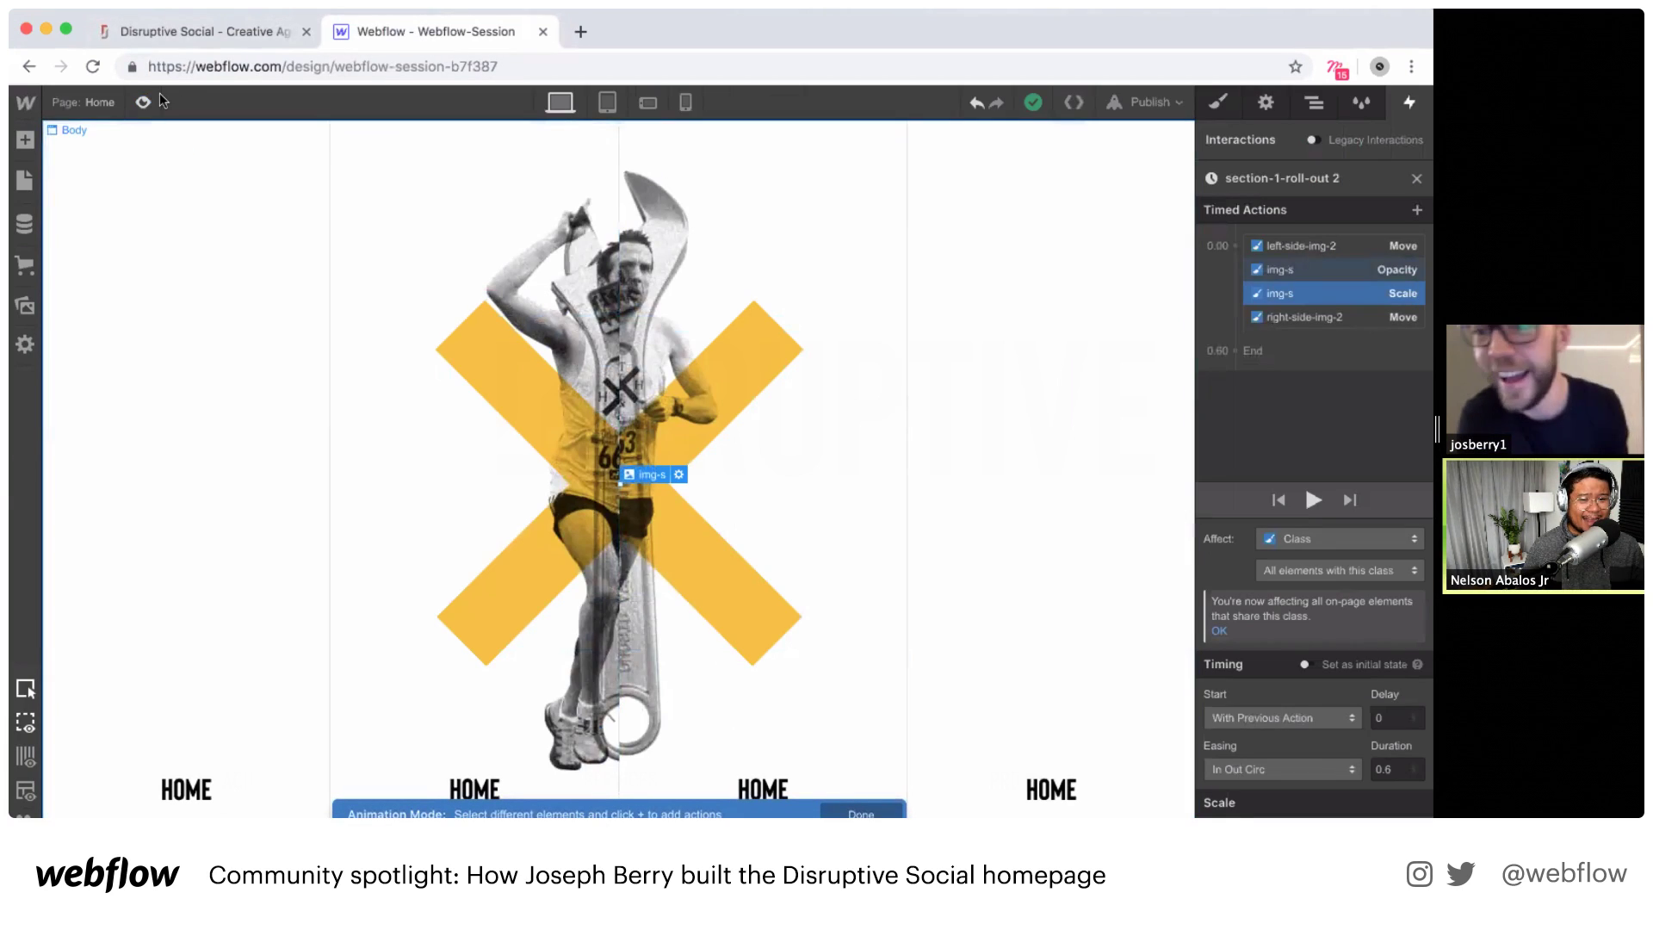
pyautogui.click(1415, 180)
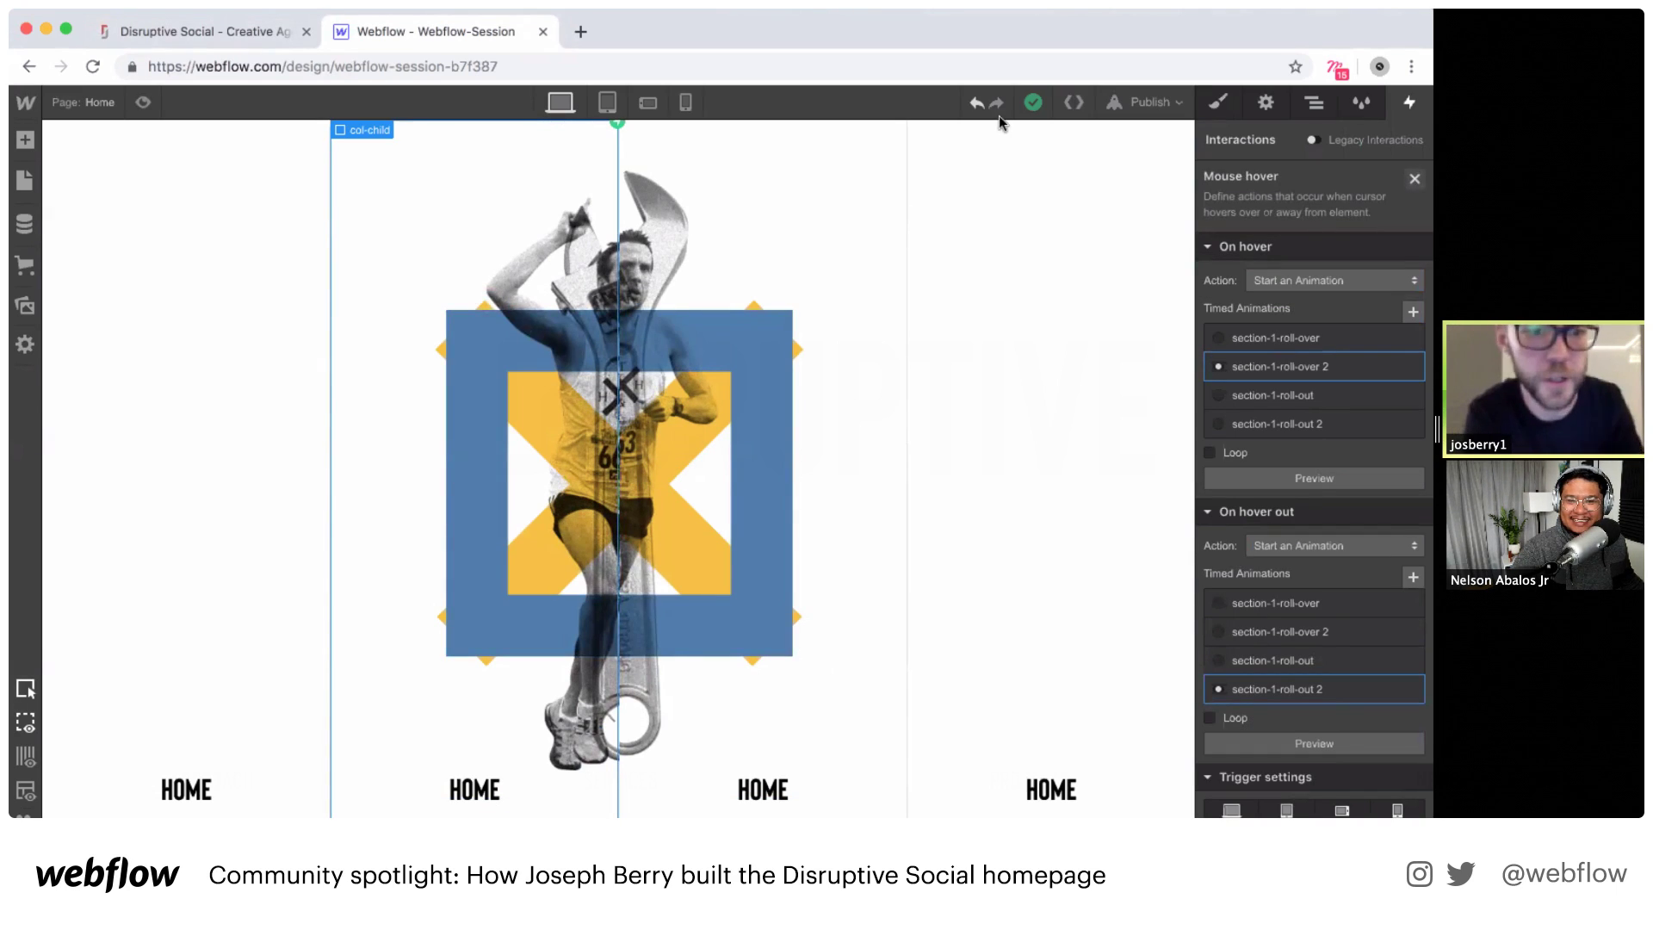
# Step: Reload the live Disruptive Social homepage and compare its central logo and hover layering with the element structure in Webflow
pyautogui.click(228, 29)
pyautogui.press('super+r')
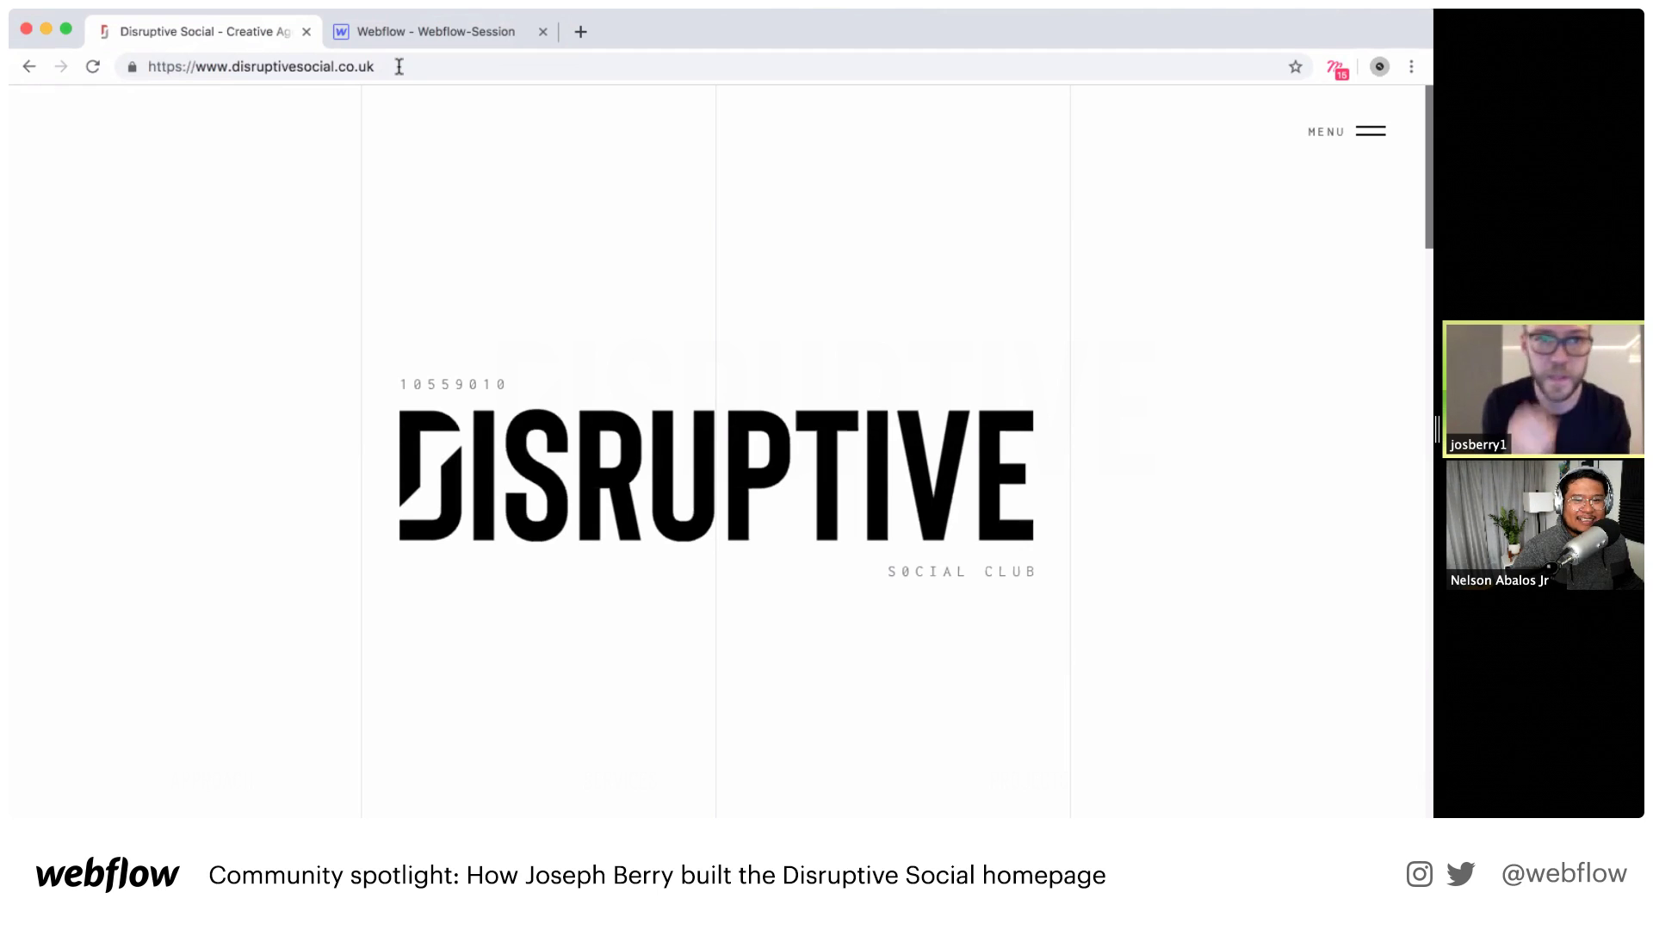
pyautogui.click(425, 30)
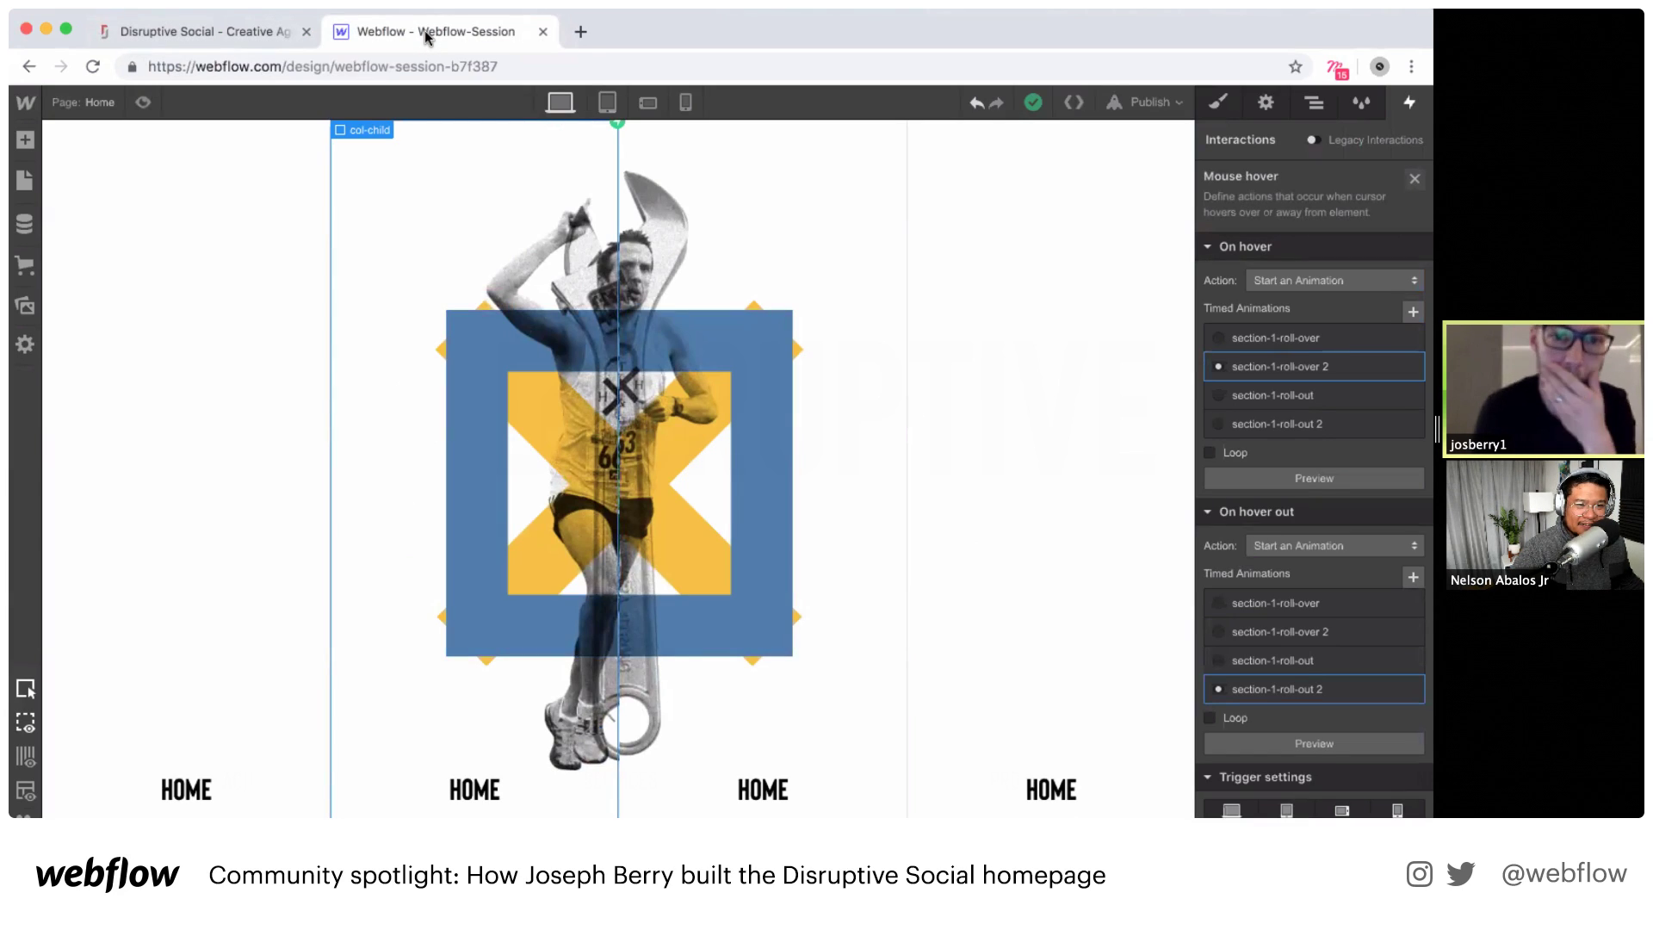
pyautogui.click(1309, 98)
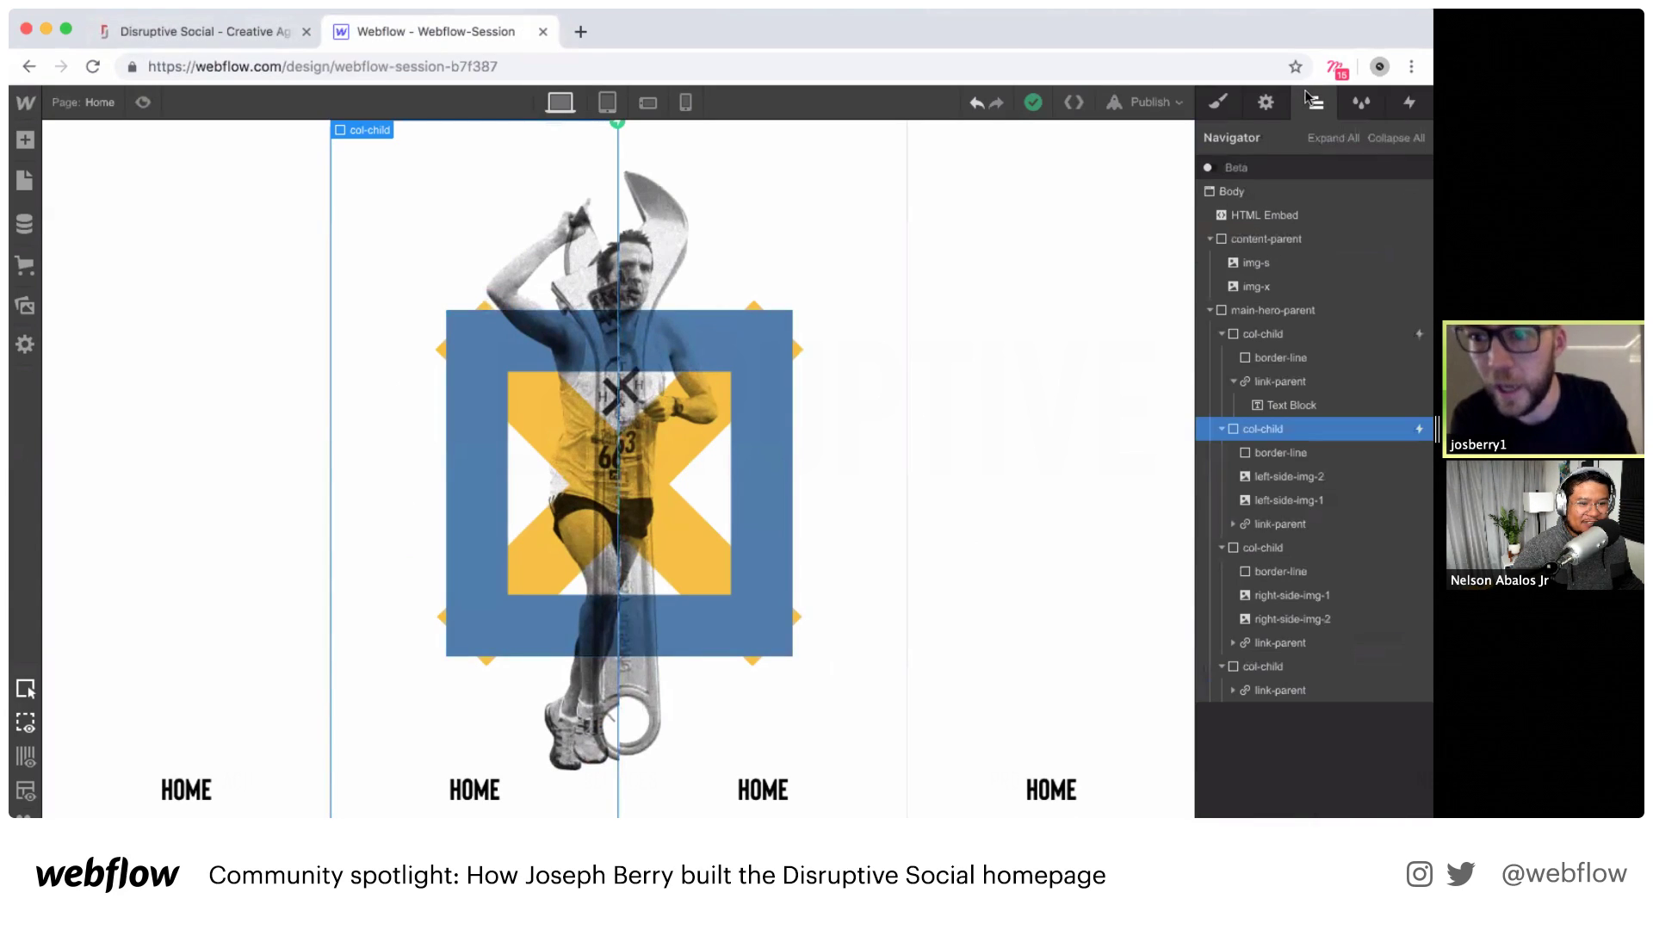
pyautogui.click(258, 35)
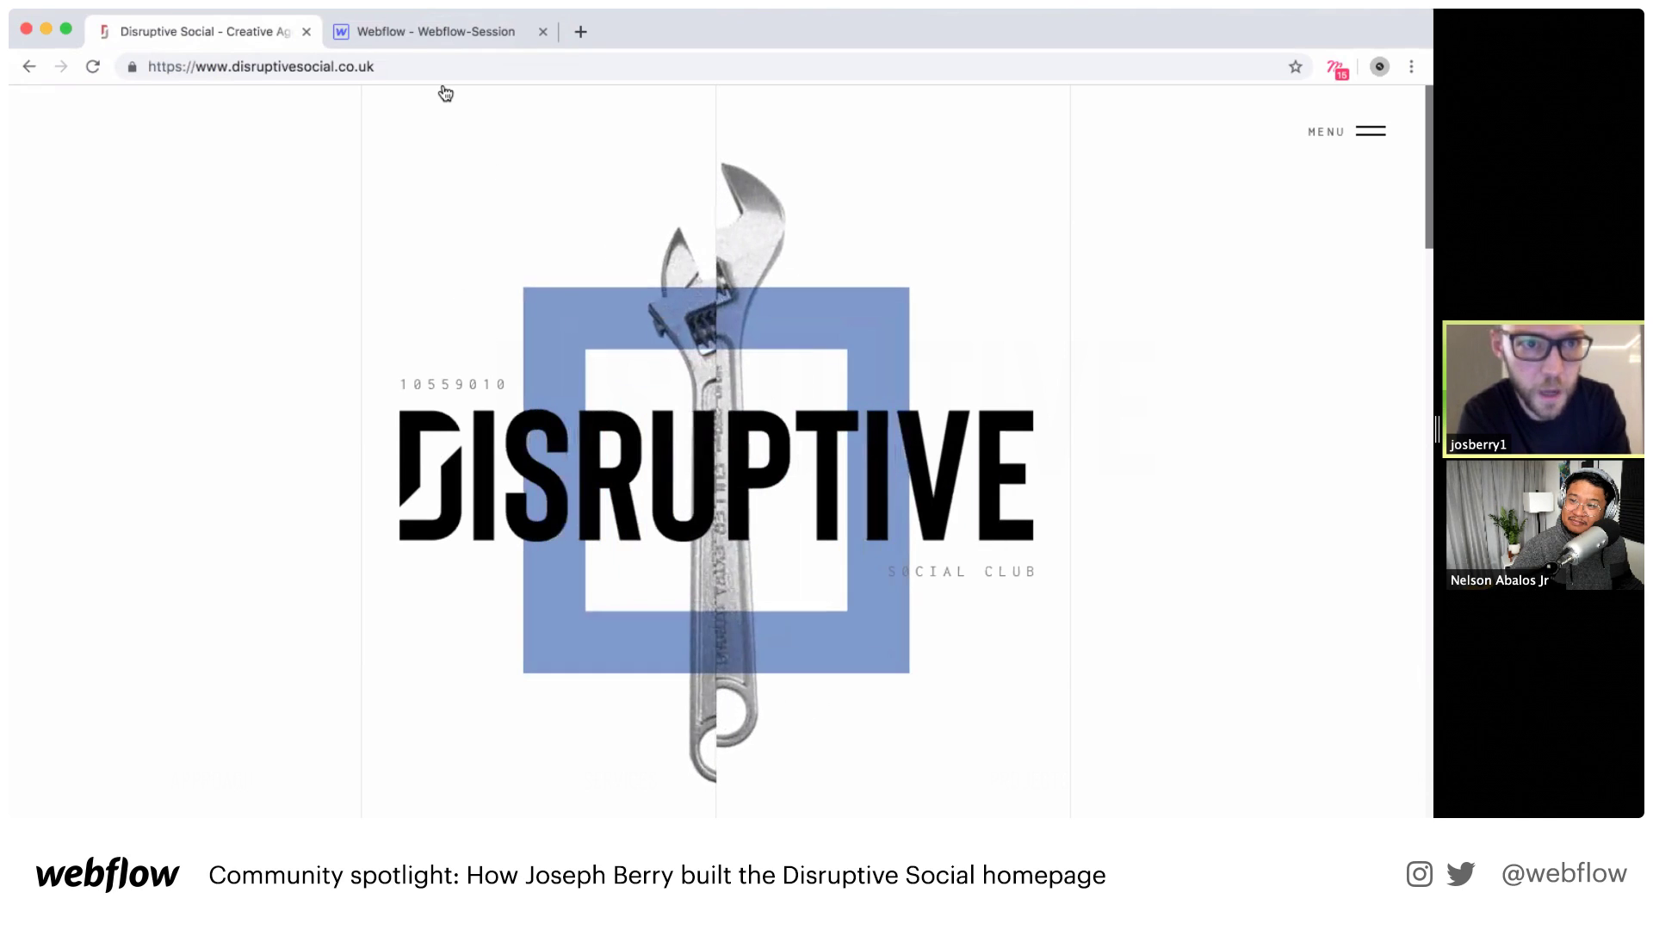
pyautogui.click(400, 38)
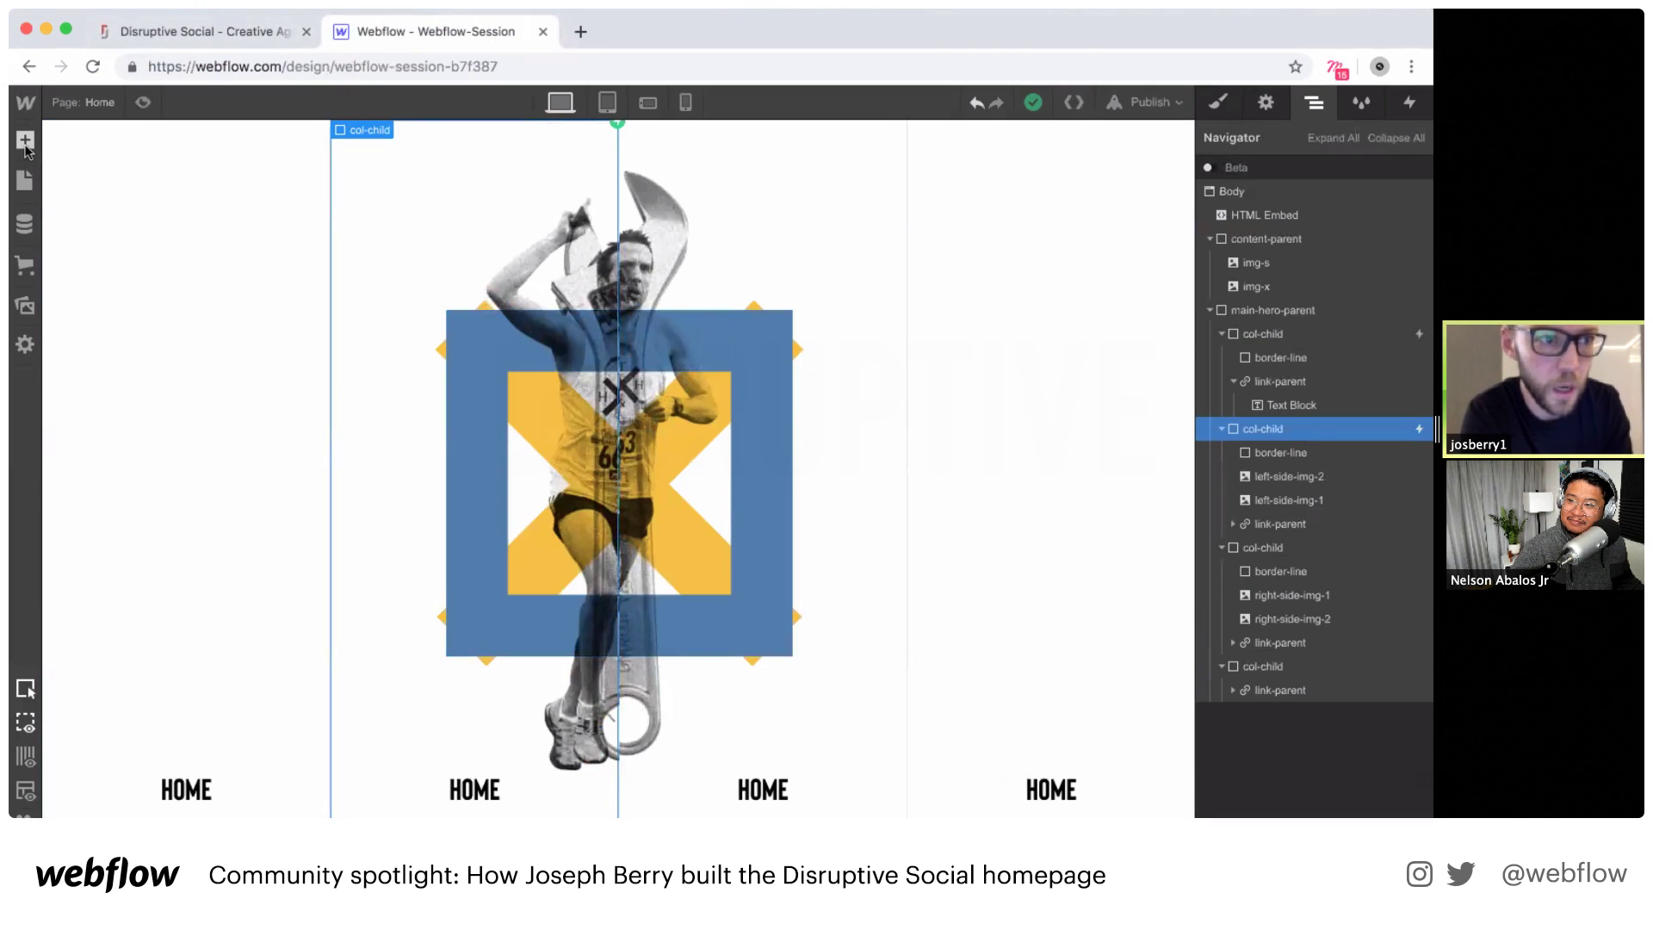
# Step: Insert the DISRUPTIVE logo image from the assets as the first element inside content-parent and mark it as HiDPI
pyautogui.click(34, 319)
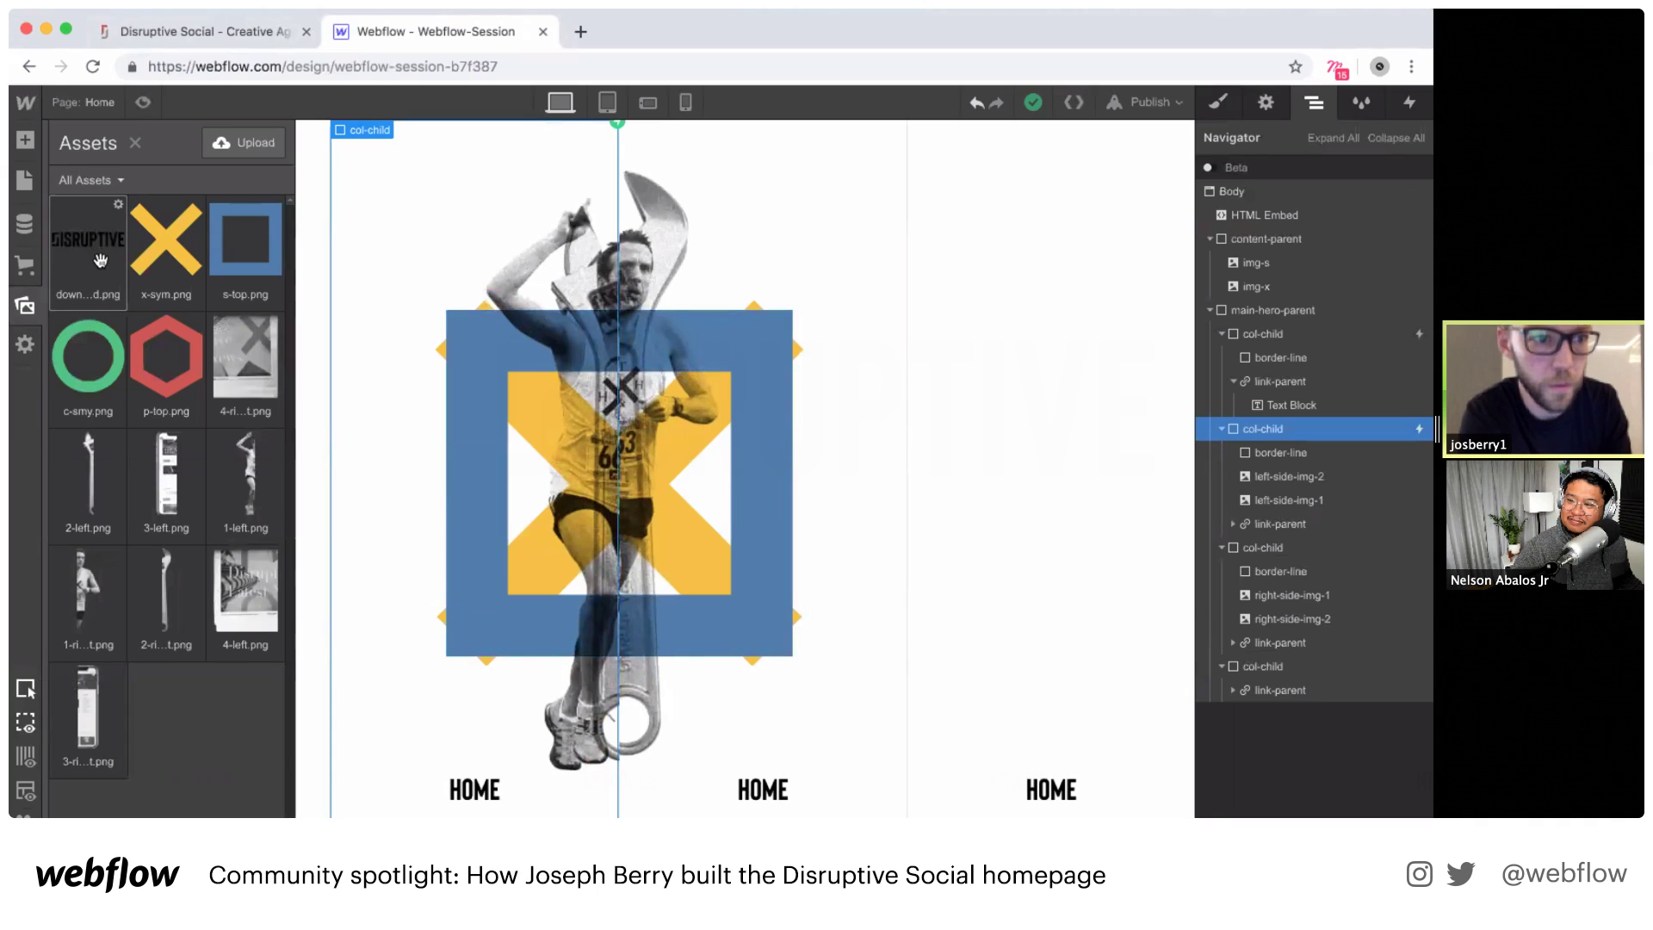
pyautogui.moveTo(76, 246); pyautogui.dragTo(1293, 265)
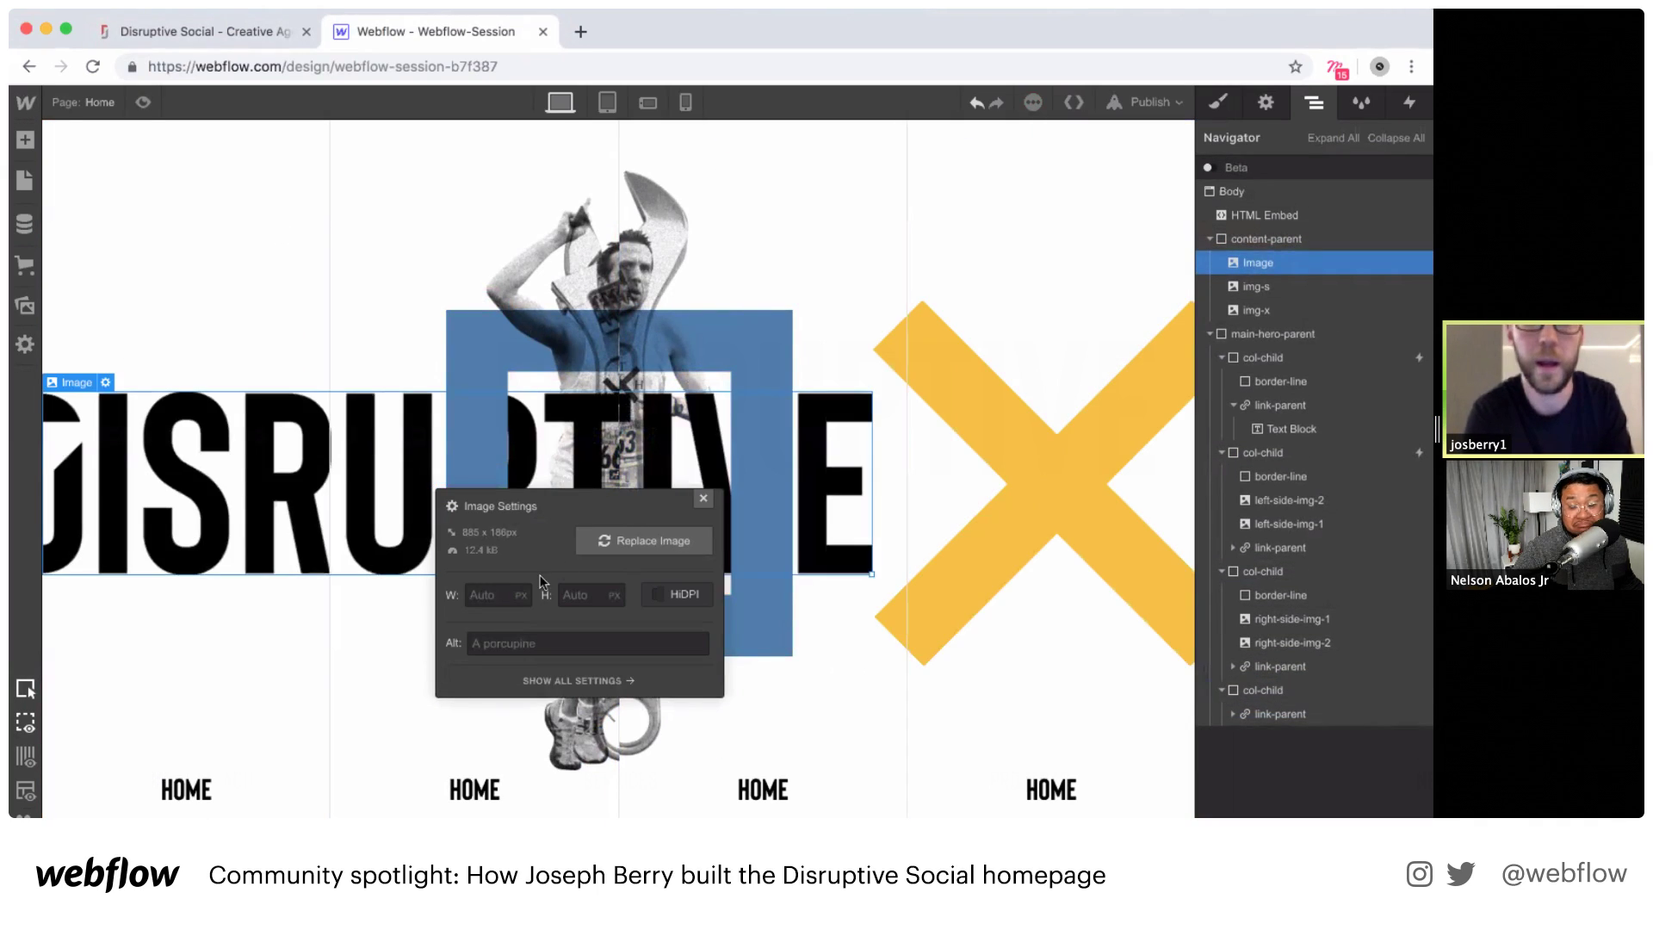
pyautogui.click(659, 594)
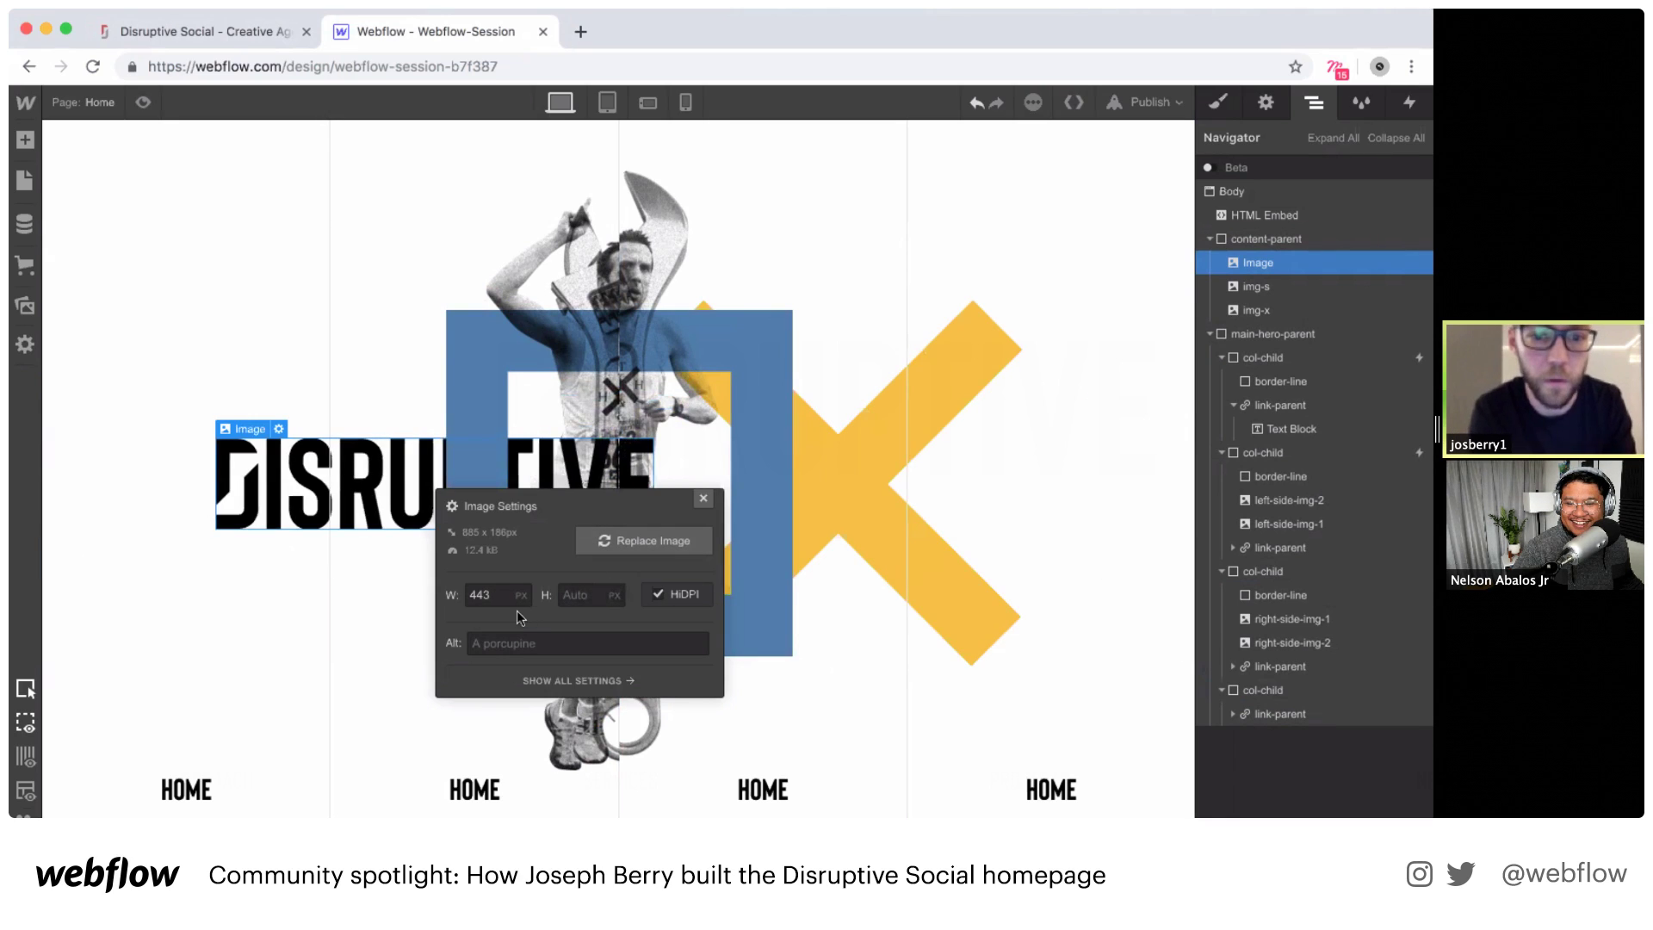
# Step: Set the DISRUPTIVE logo image's width to 573 px and close its image settings
pyautogui.click(496, 596)
pyautogui.hotkey('shift', 'Up')
pyautogui.hotkey('shift', 'Up')
pyautogui.hotkey('shift', 'Up')
pyautogui.hotkey('shift', 'Up')
pyautogui.hotkey('shift', 'Up')
pyautogui.hotkey('shift', 'Up')
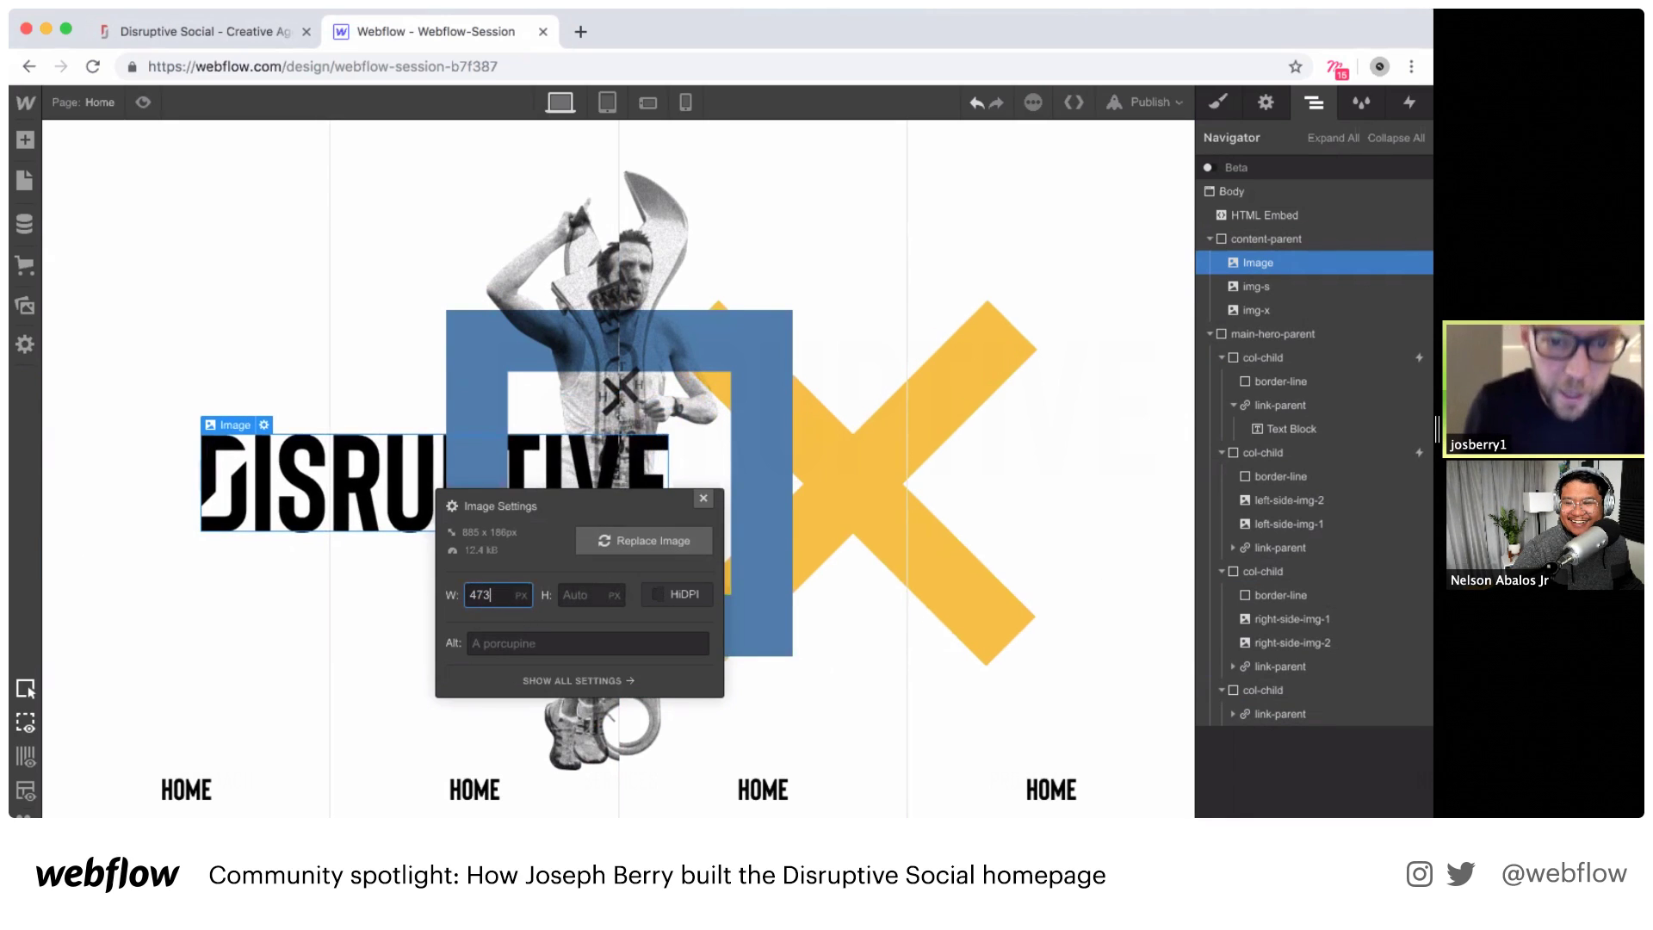
pyautogui.hotkey('shift', 'Up')
pyautogui.hotkey('shift', 'Up')
pyautogui.hotkey('shift', 'Up')
pyautogui.hotkey('shift', 'Up')
pyautogui.hotkey('shift', 'Up')
pyautogui.hotkey('shift', 'Up')
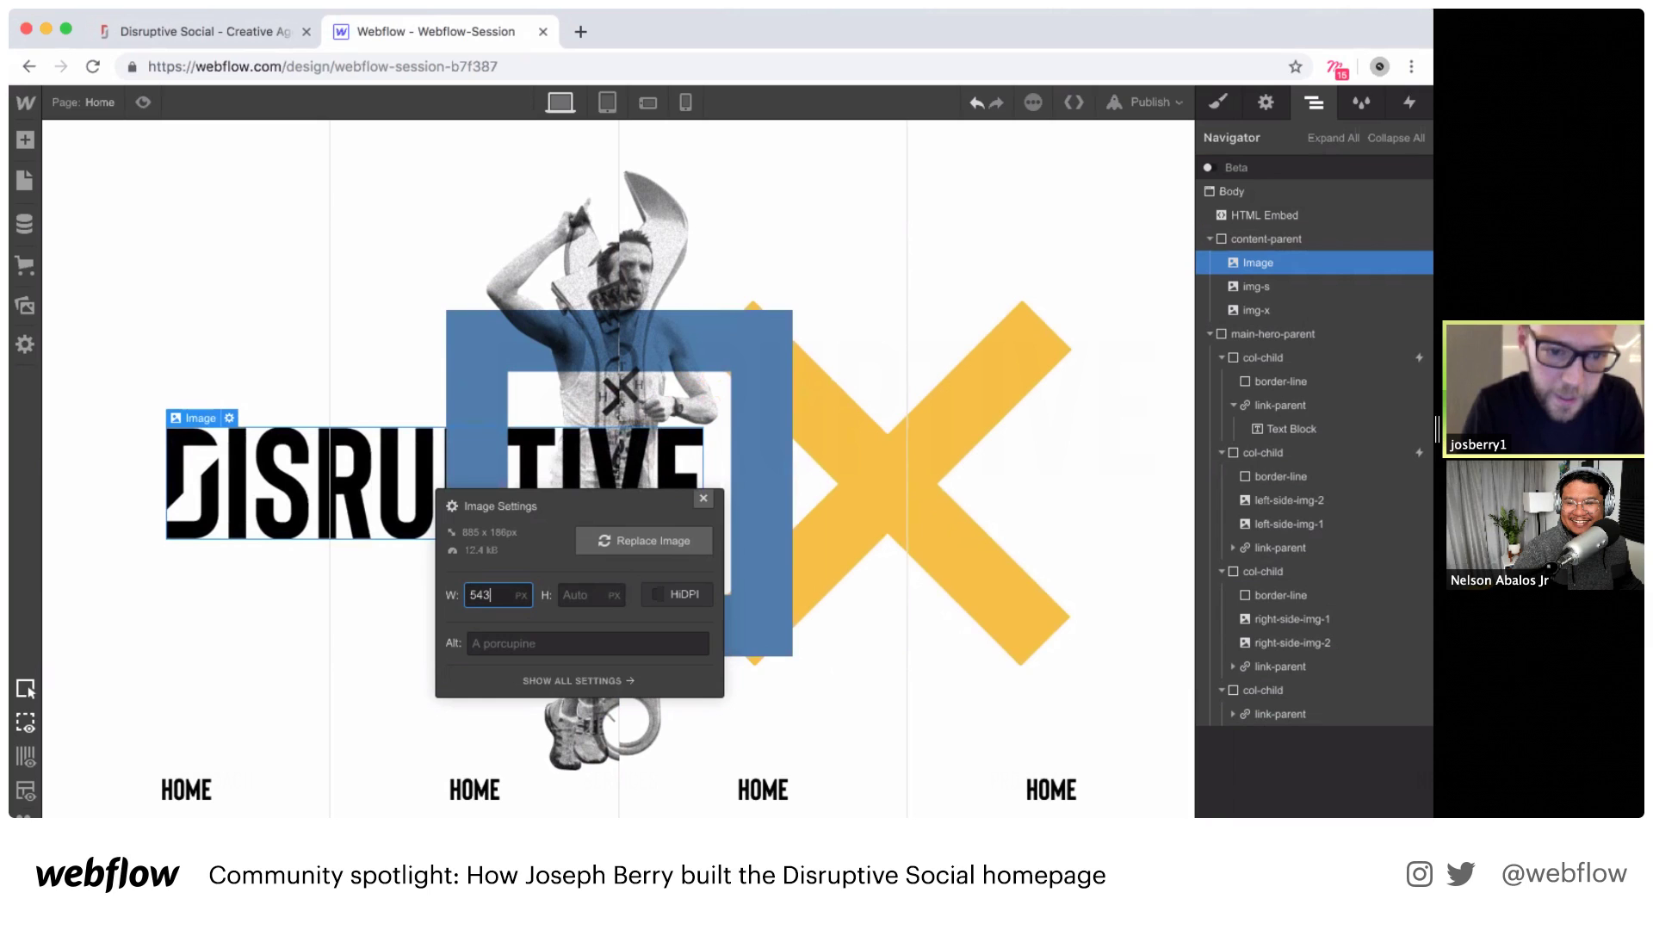
pyautogui.hotkey('shift', 'Up')
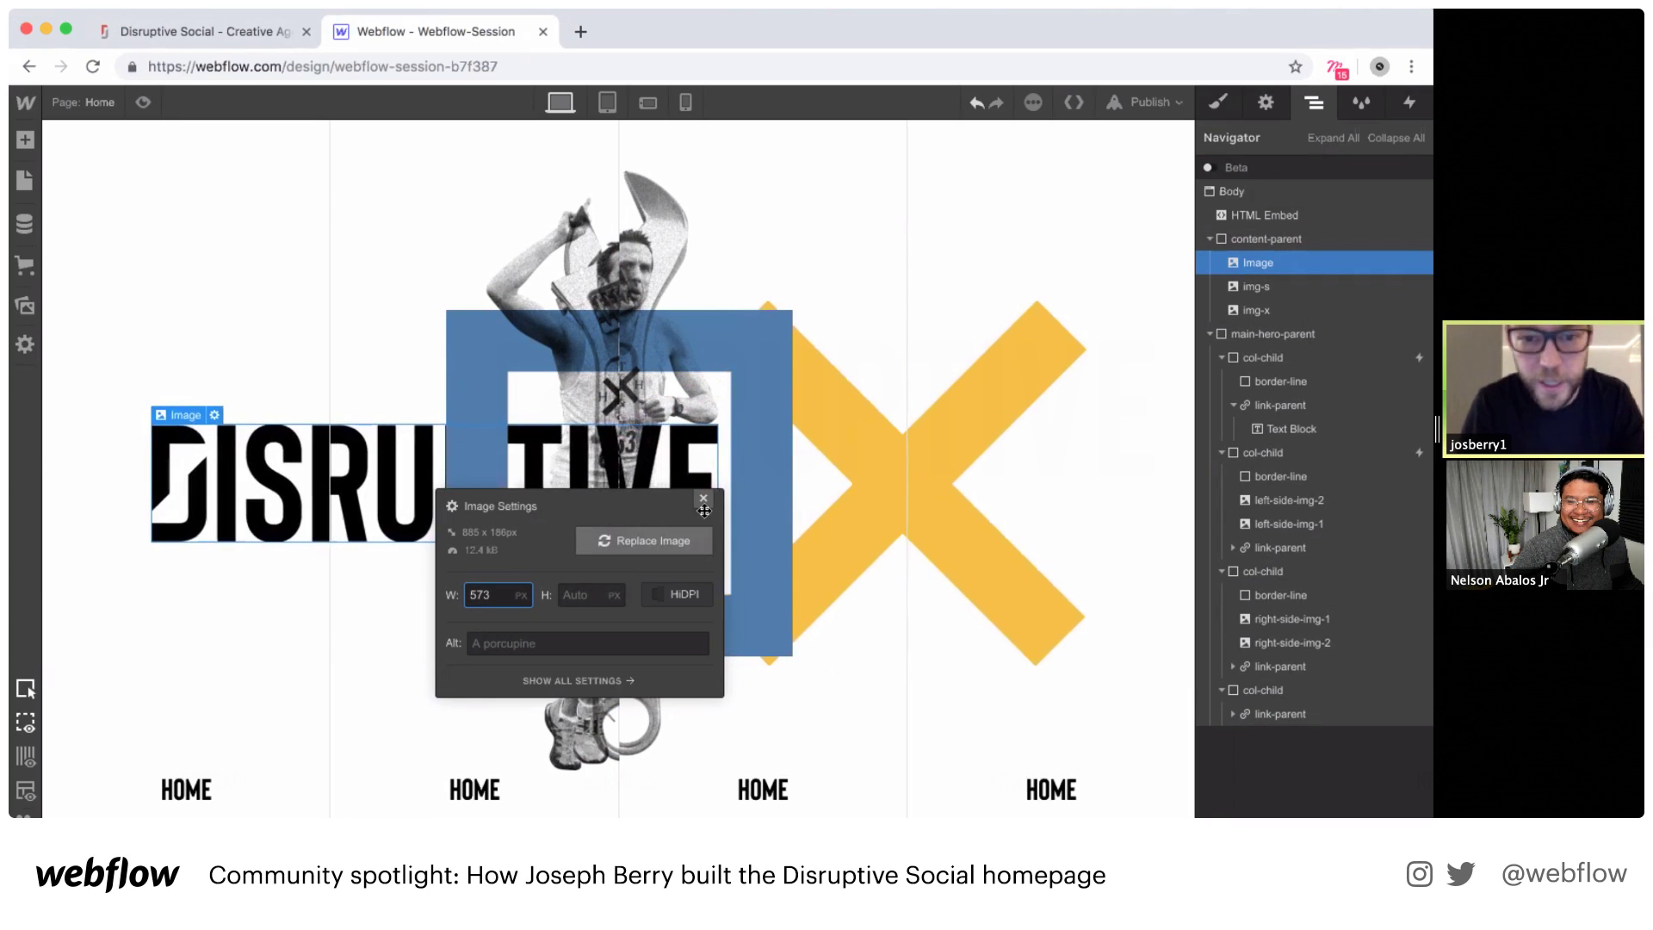
pyautogui.press('Escape')
# Step: Create the class main-logo for the DISRUPTIVE logo image and set its position to Absolute
pyautogui.click(1218, 102)
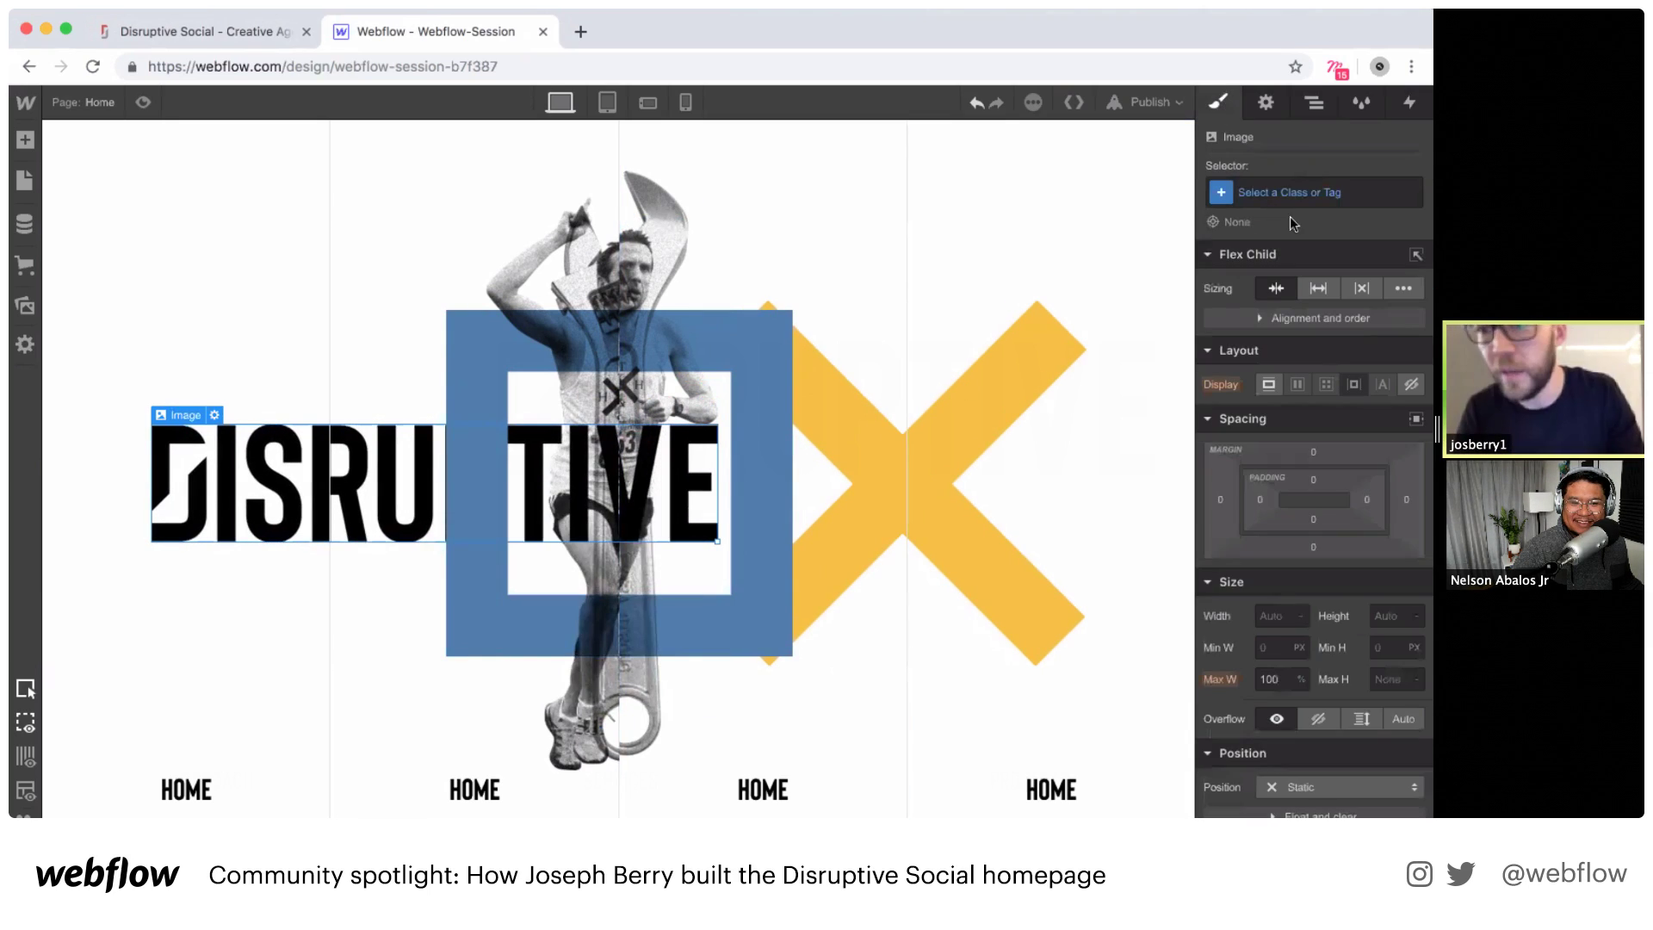
pyautogui.click(1273, 193)
pyautogui.write('main')
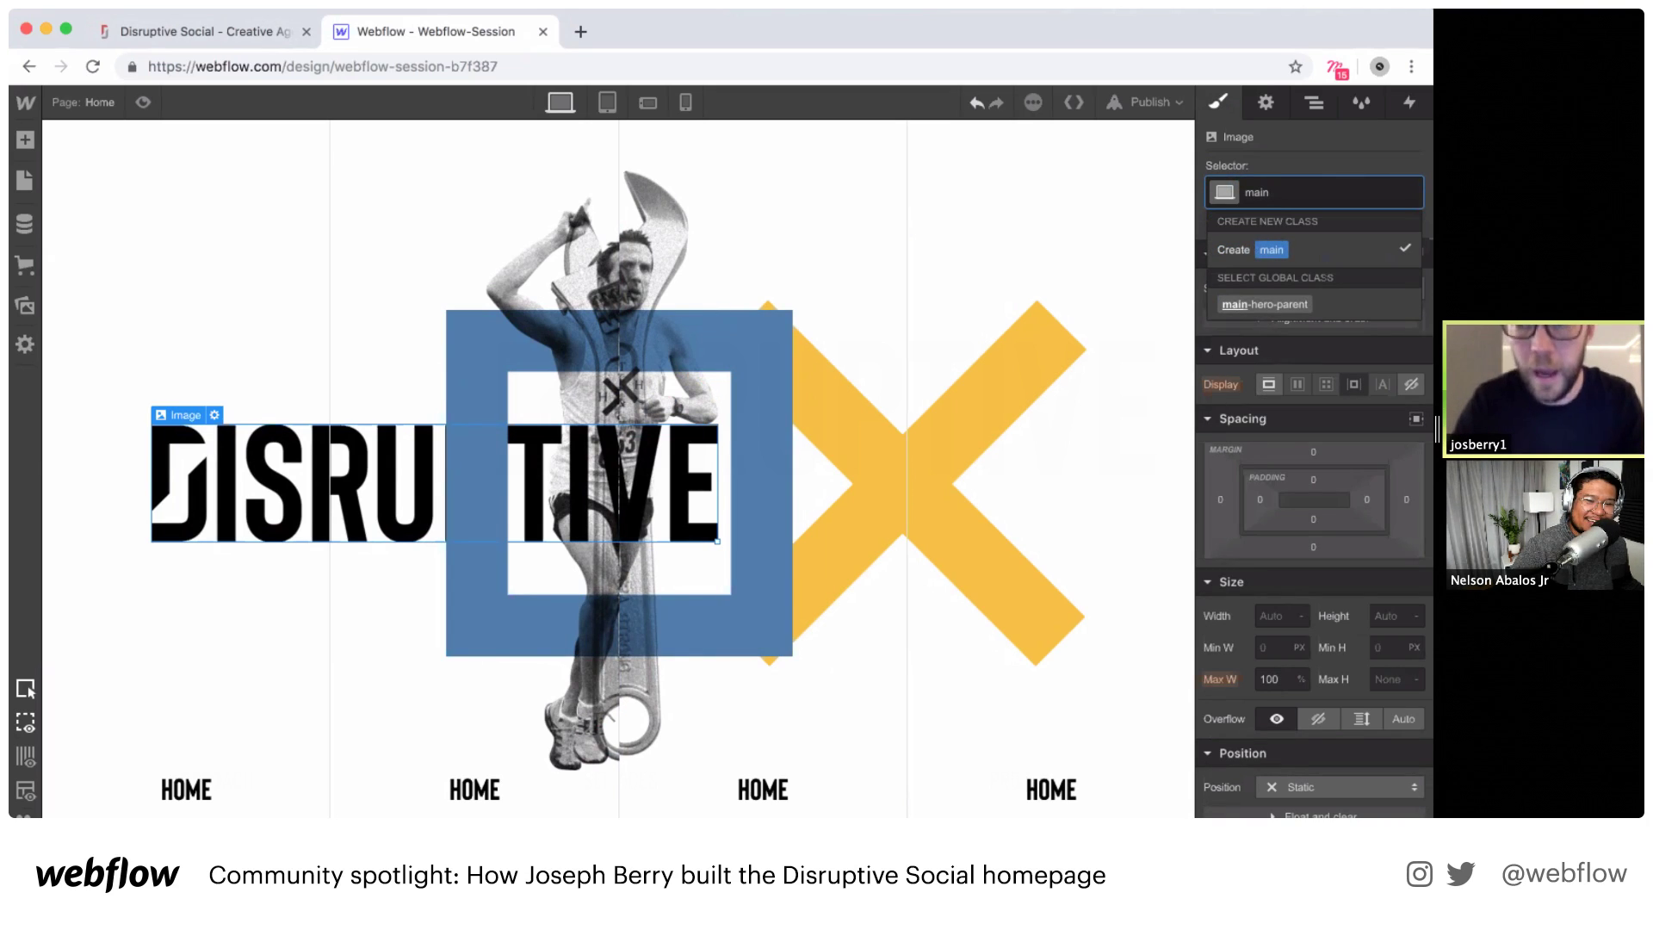
pyautogui.write('-logo')
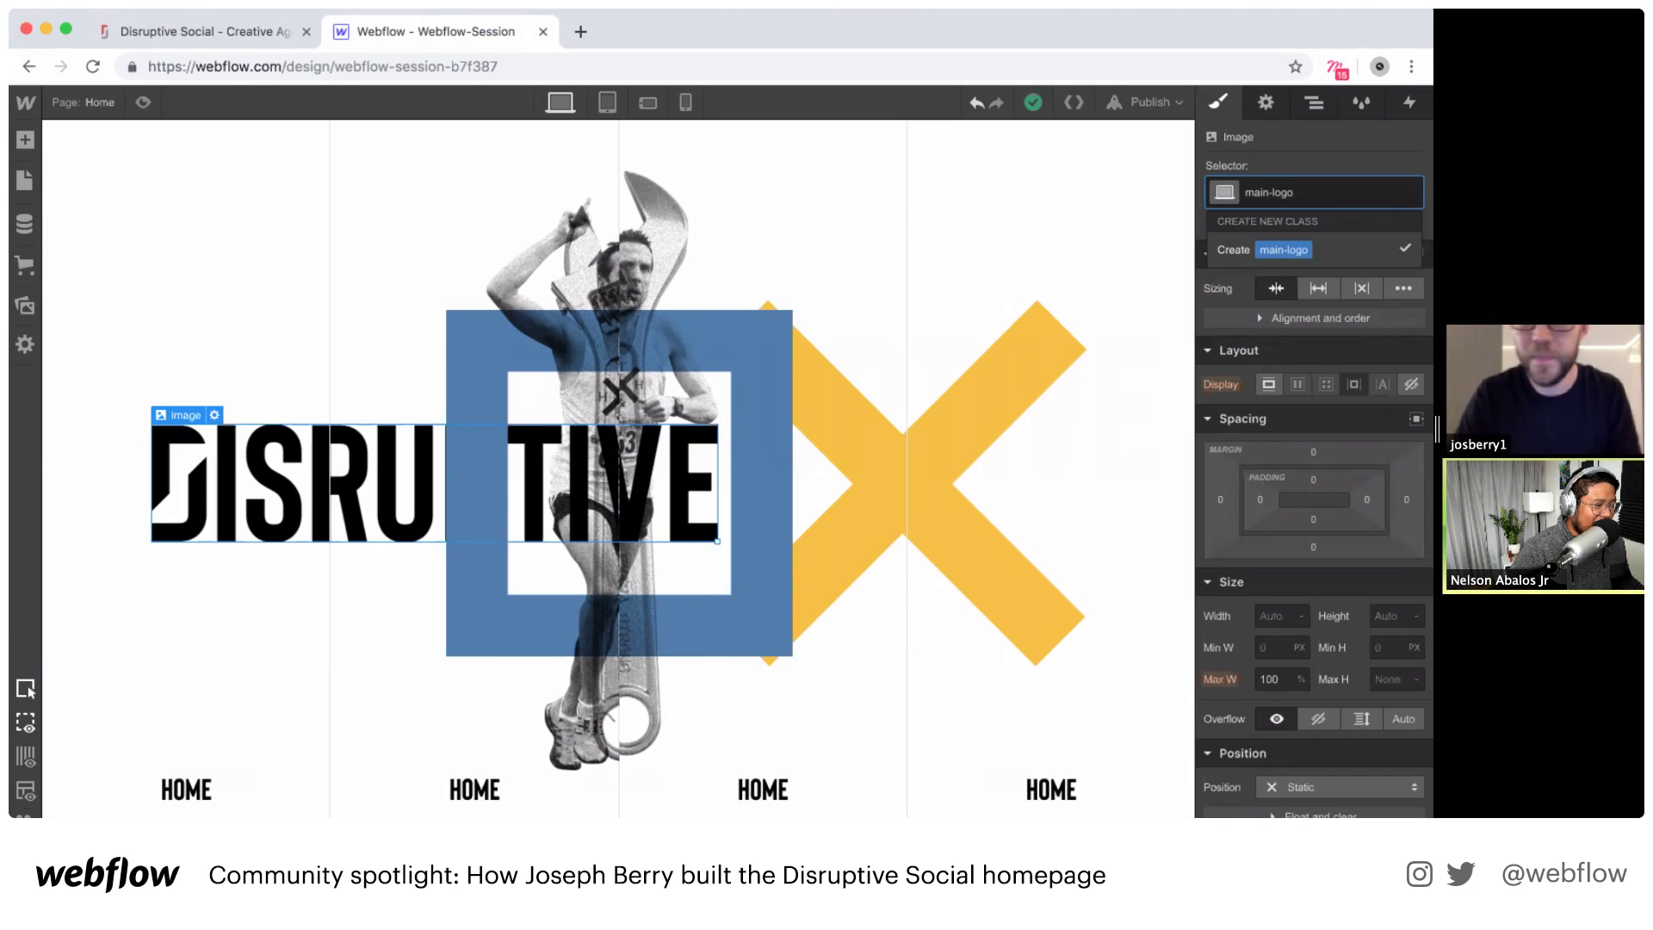
pyautogui.press('Return')
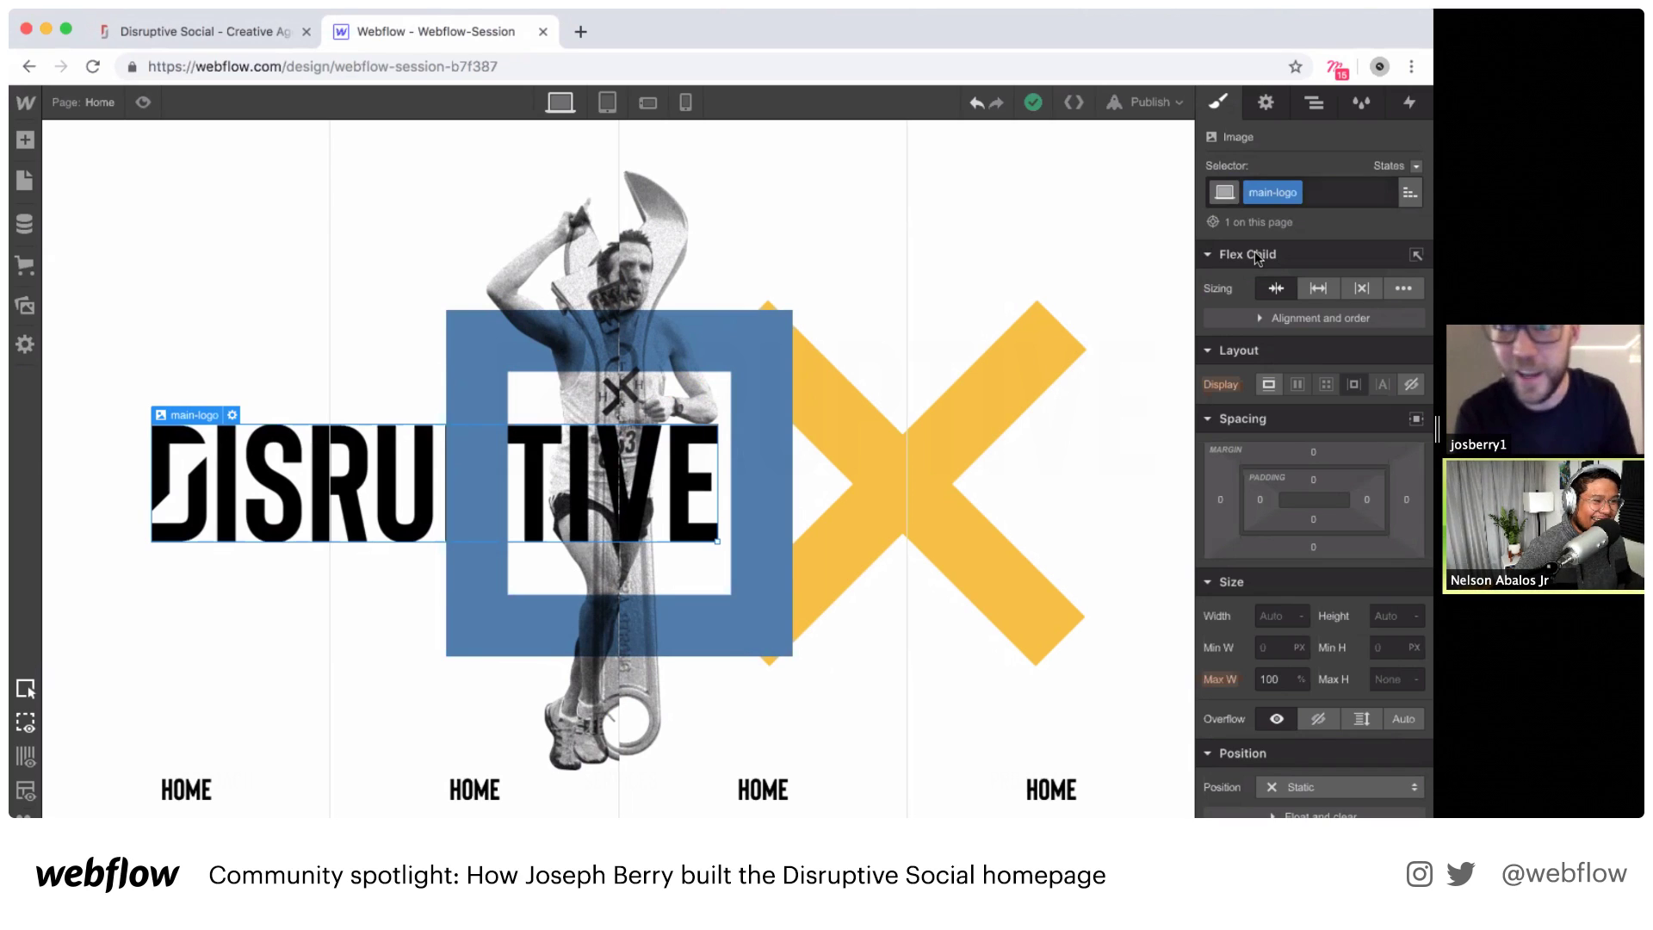
pyautogui.click(1303, 789)
pyautogui.click(1316, 727)
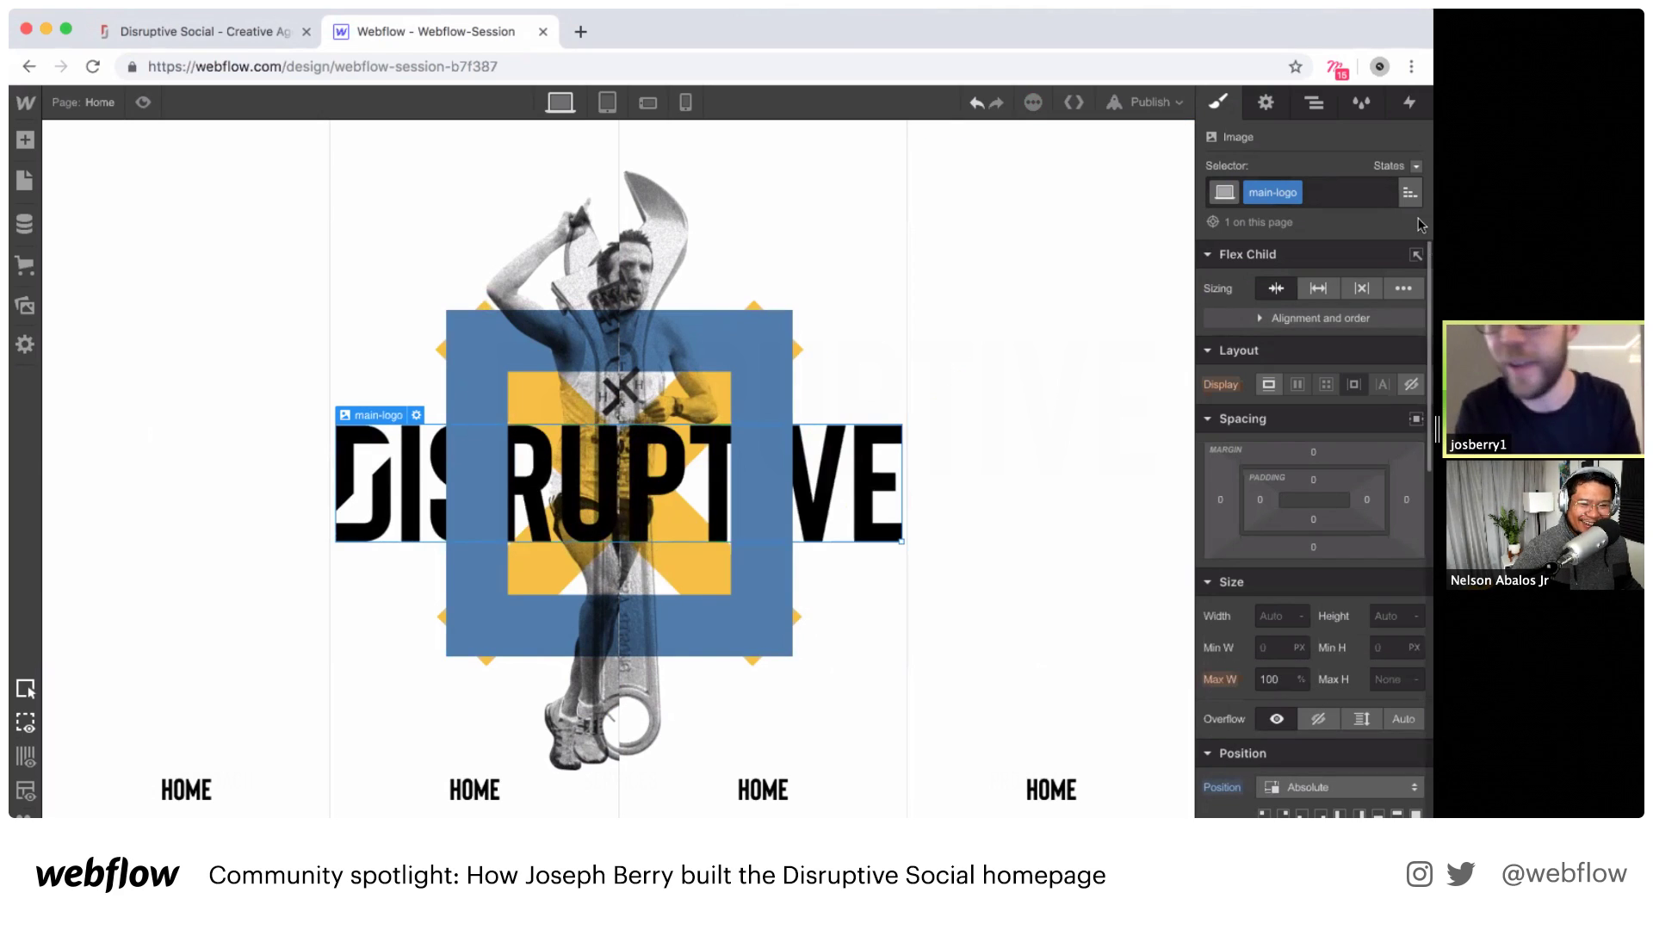
# Step: Increase the main-logo image's width to about 600 px and preview the page with its hover animations
pyautogui.click(1314, 101)
pyautogui.click(1265, 102)
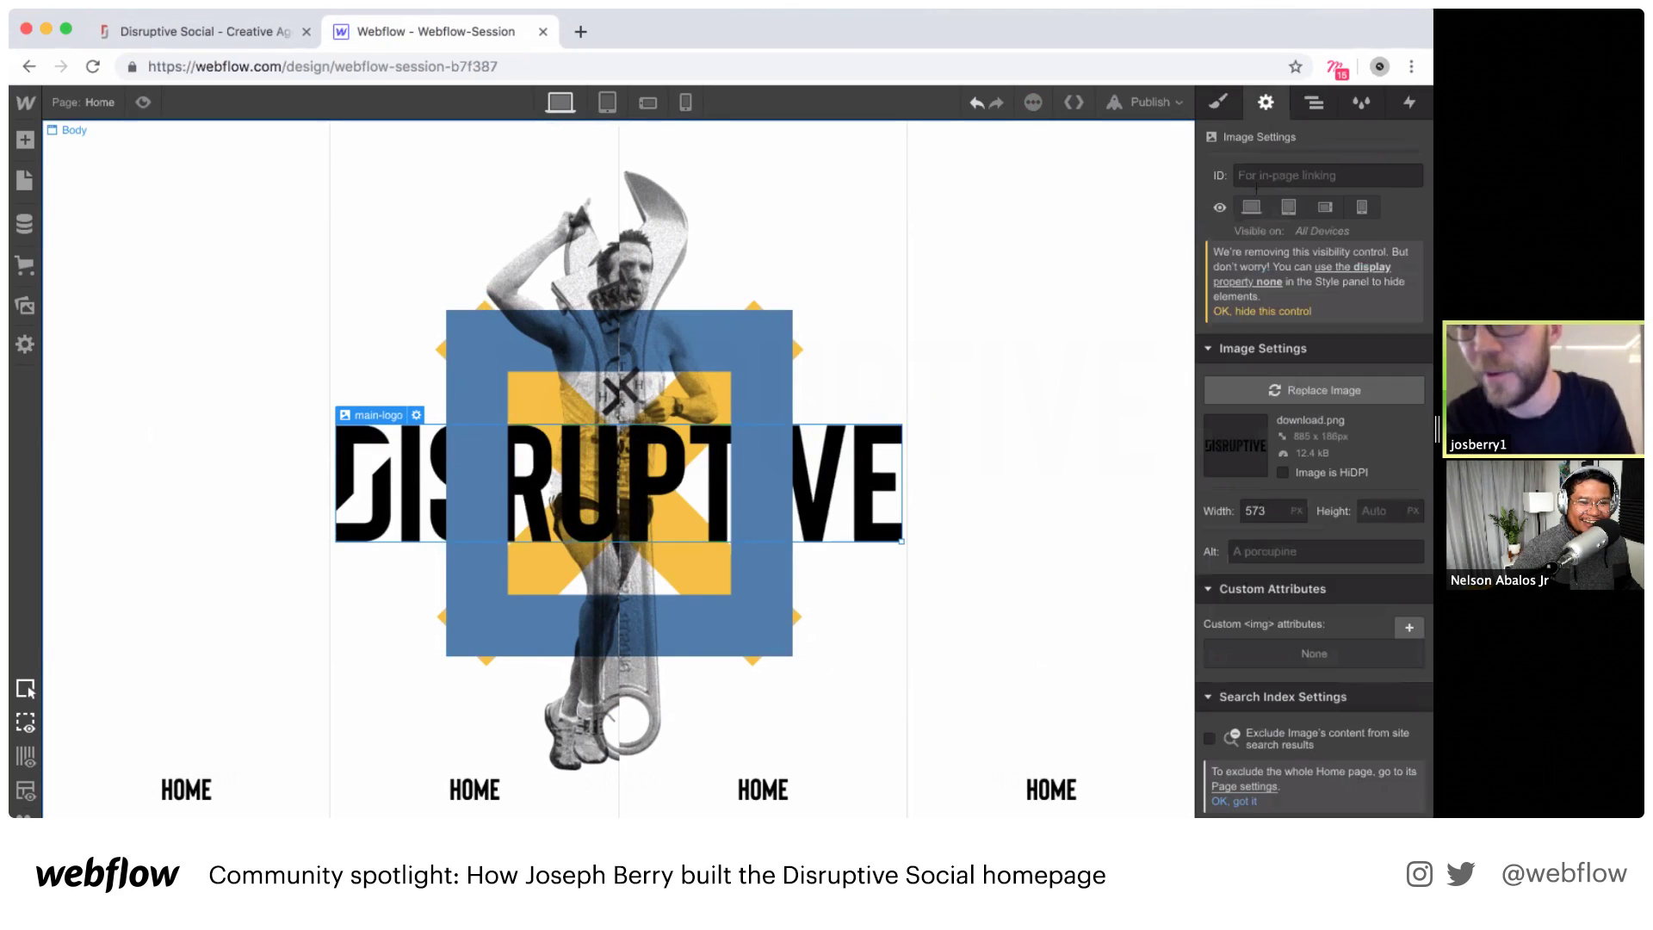
pyautogui.click(1256, 510)
pyautogui.hotkey('shift', 'Up')
pyautogui.hotkey('shift', 'Up')
pyautogui.hotkey('shift', 'Up')
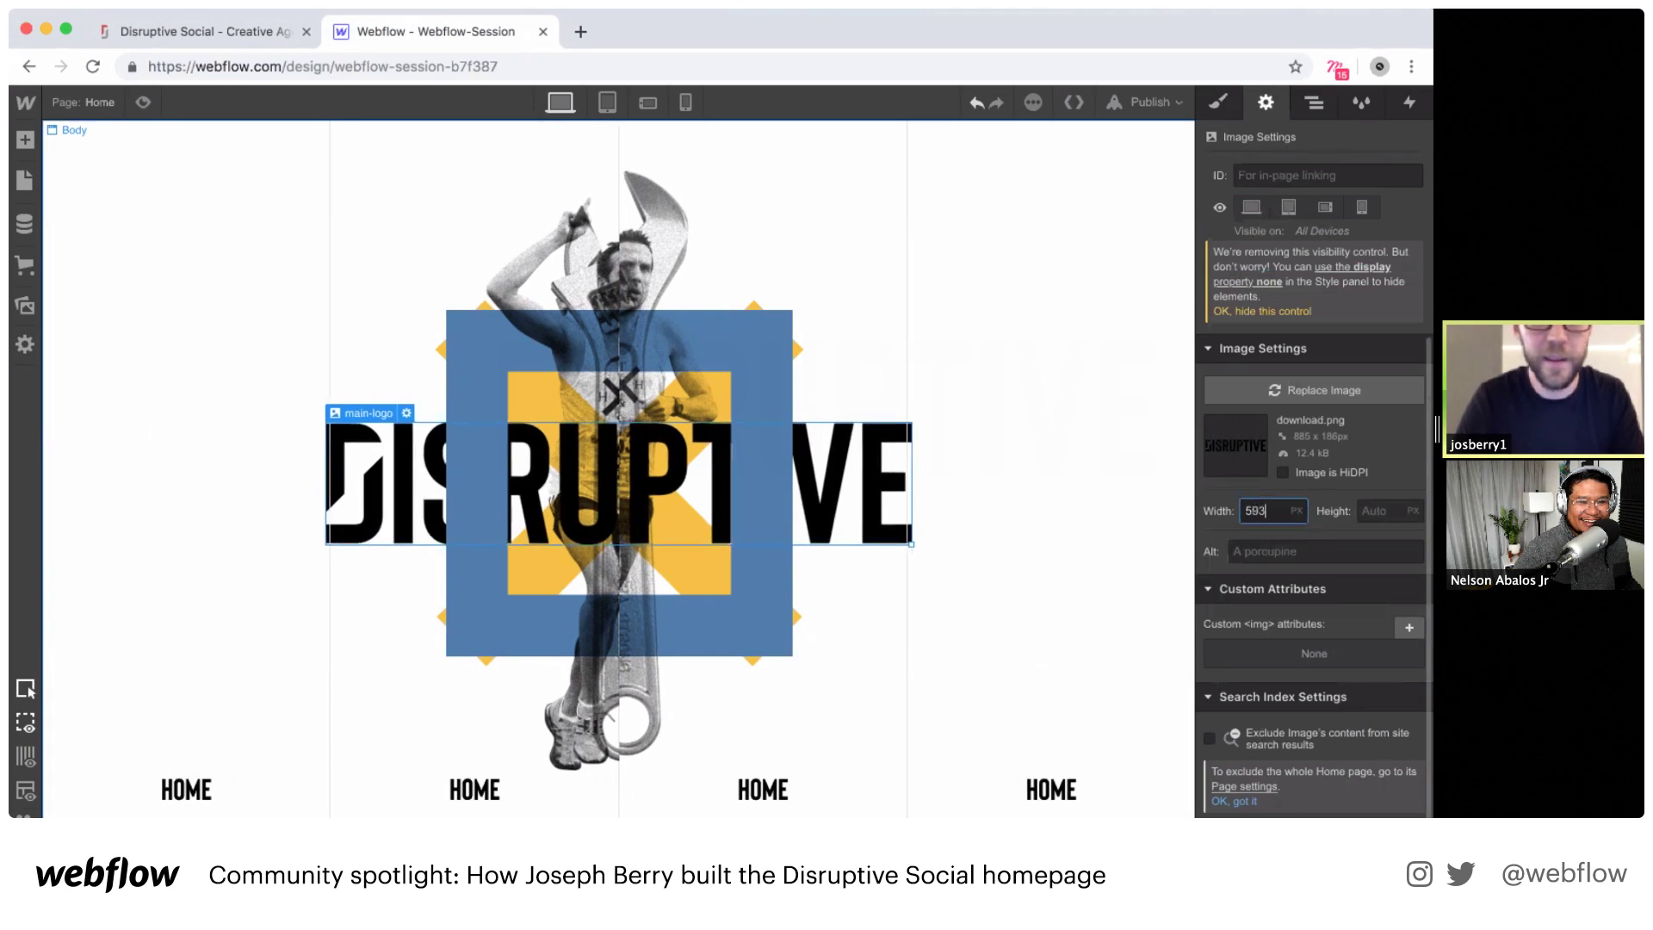
pyautogui.click(143, 102)
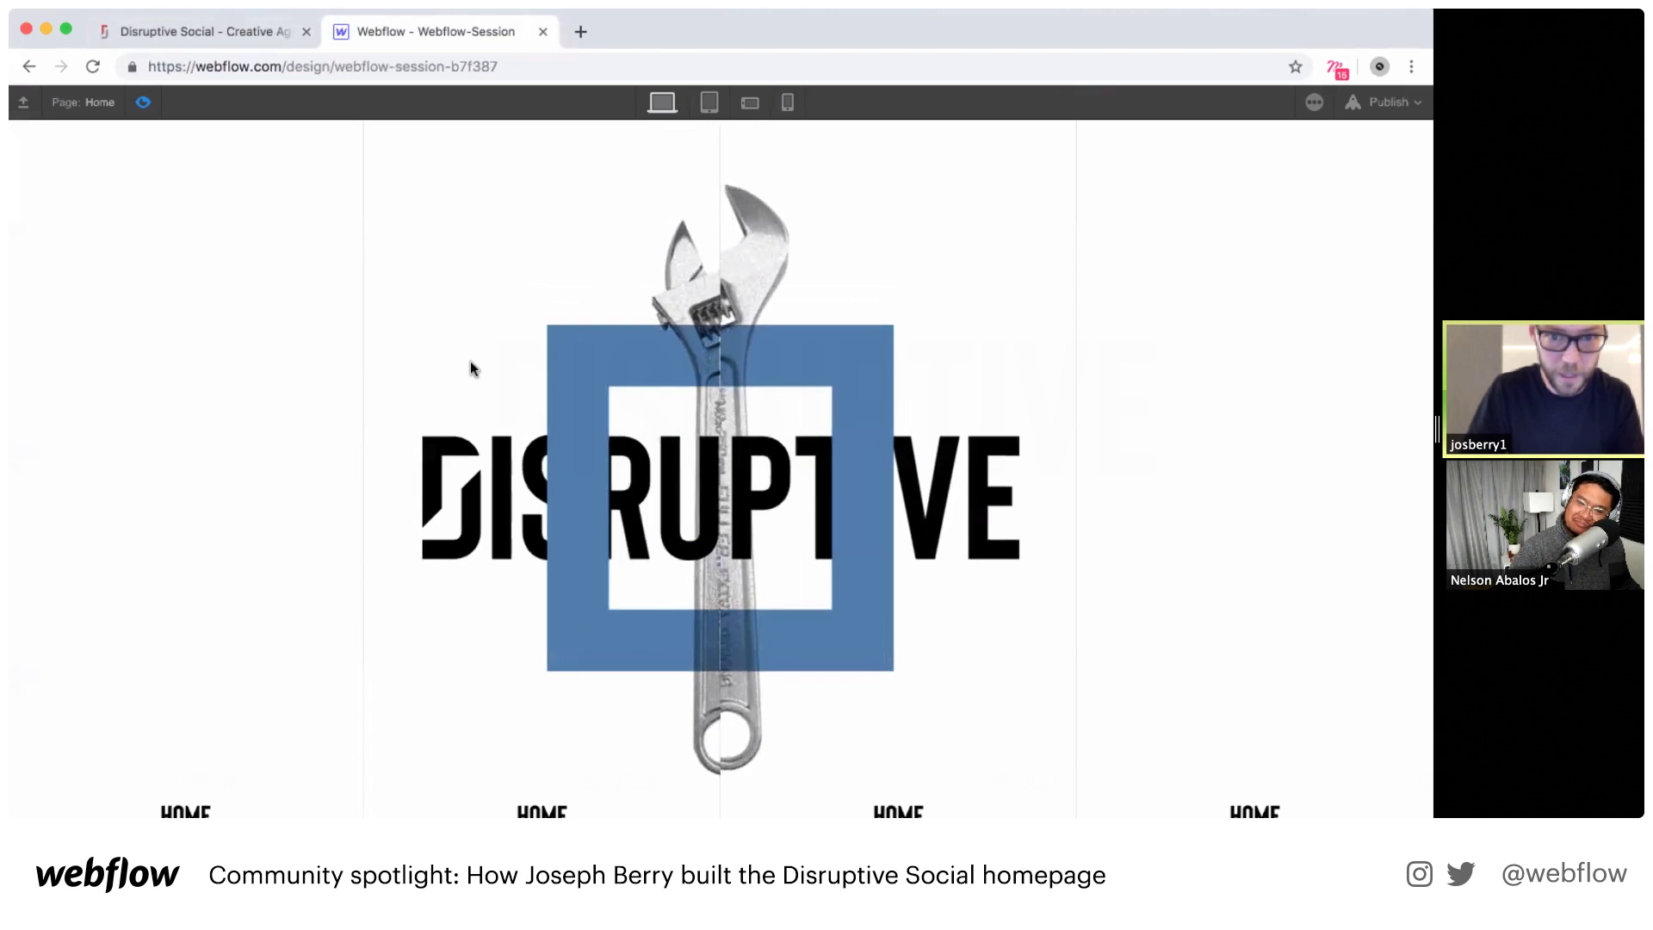
# Step: Set the z-index of the main-logo image to 3 and preview the page with its hover animations
pyautogui.click(143, 103)
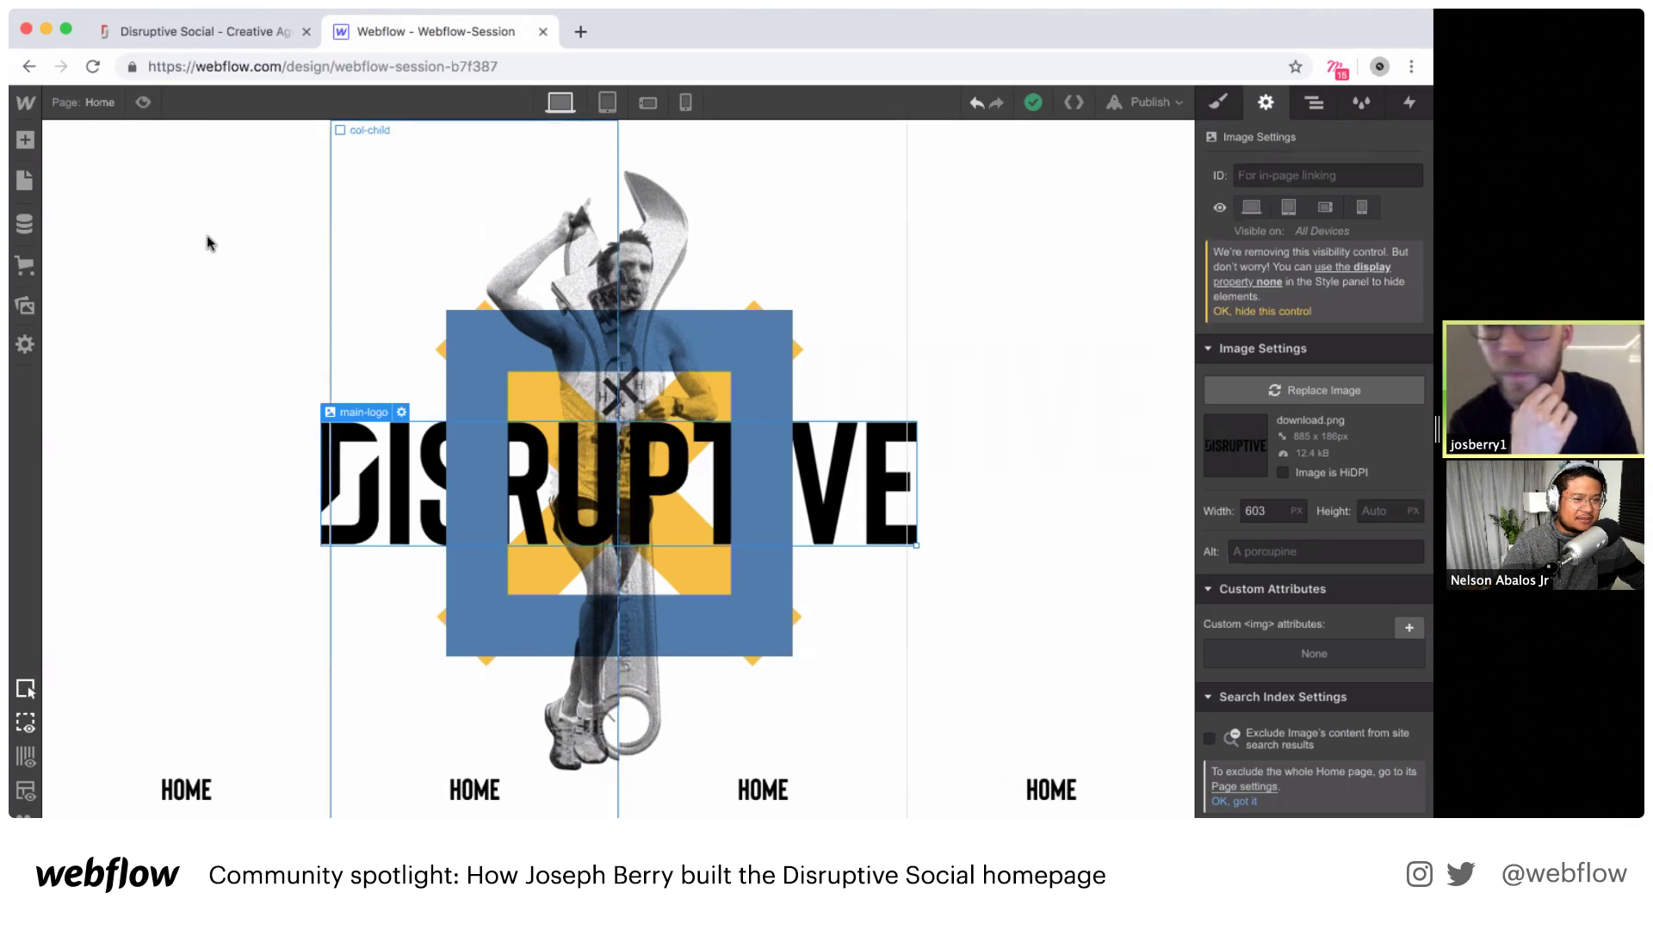
pyautogui.click(142, 104)
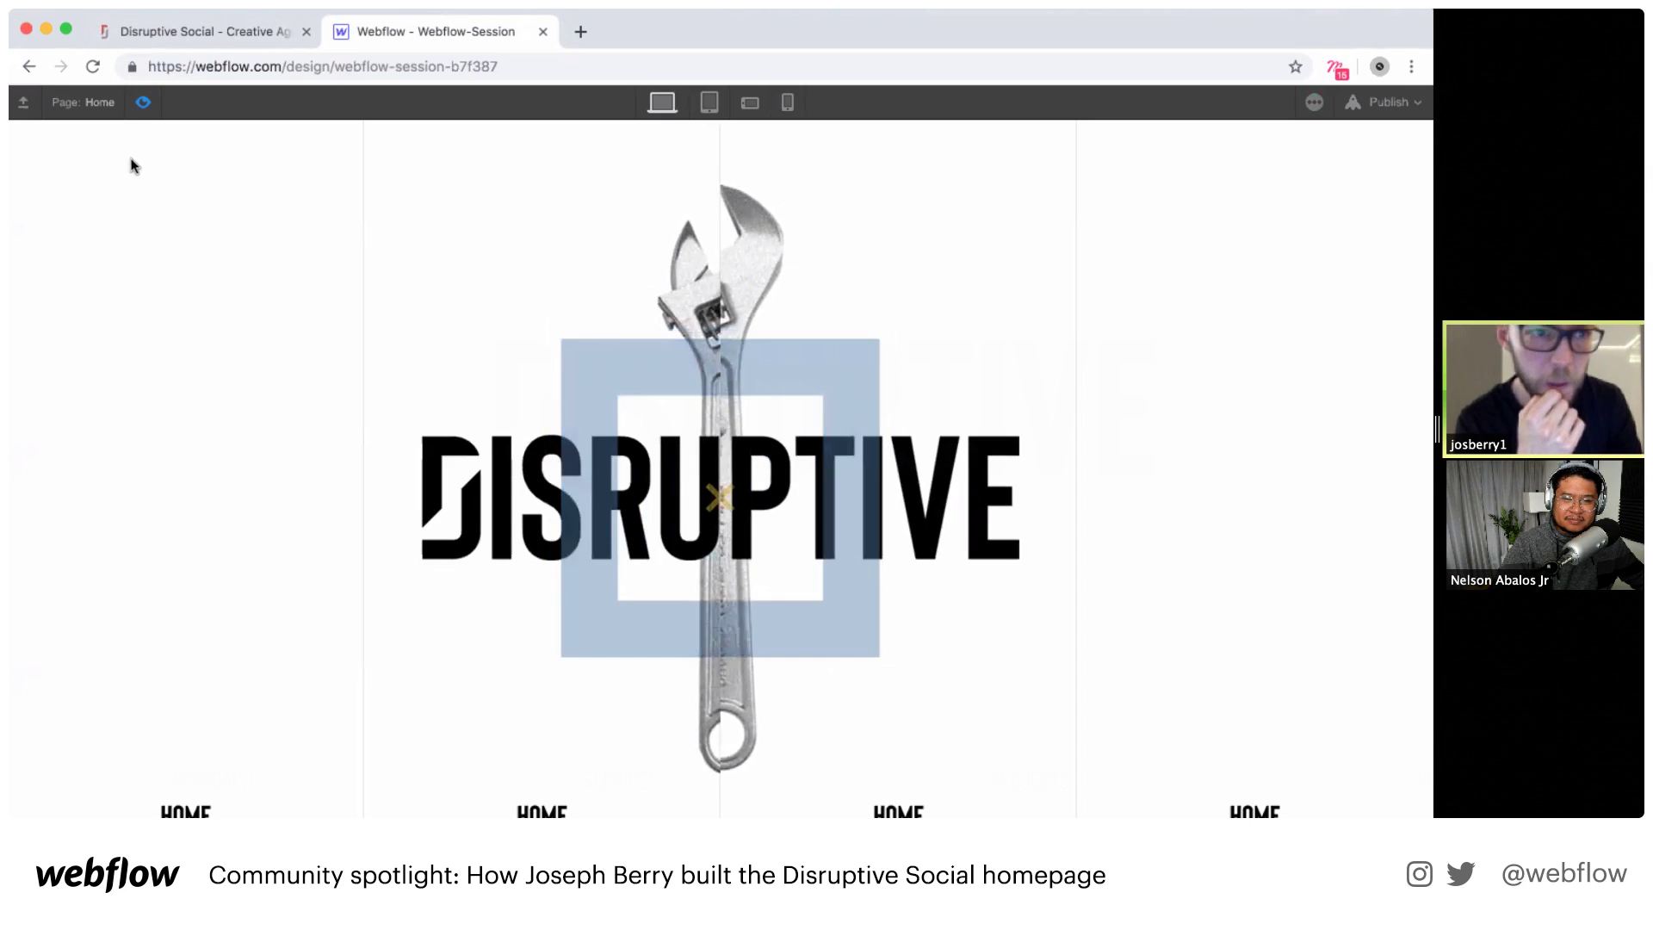
pyautogui.click(142, 103)
pyautogui.click(1314, 103)
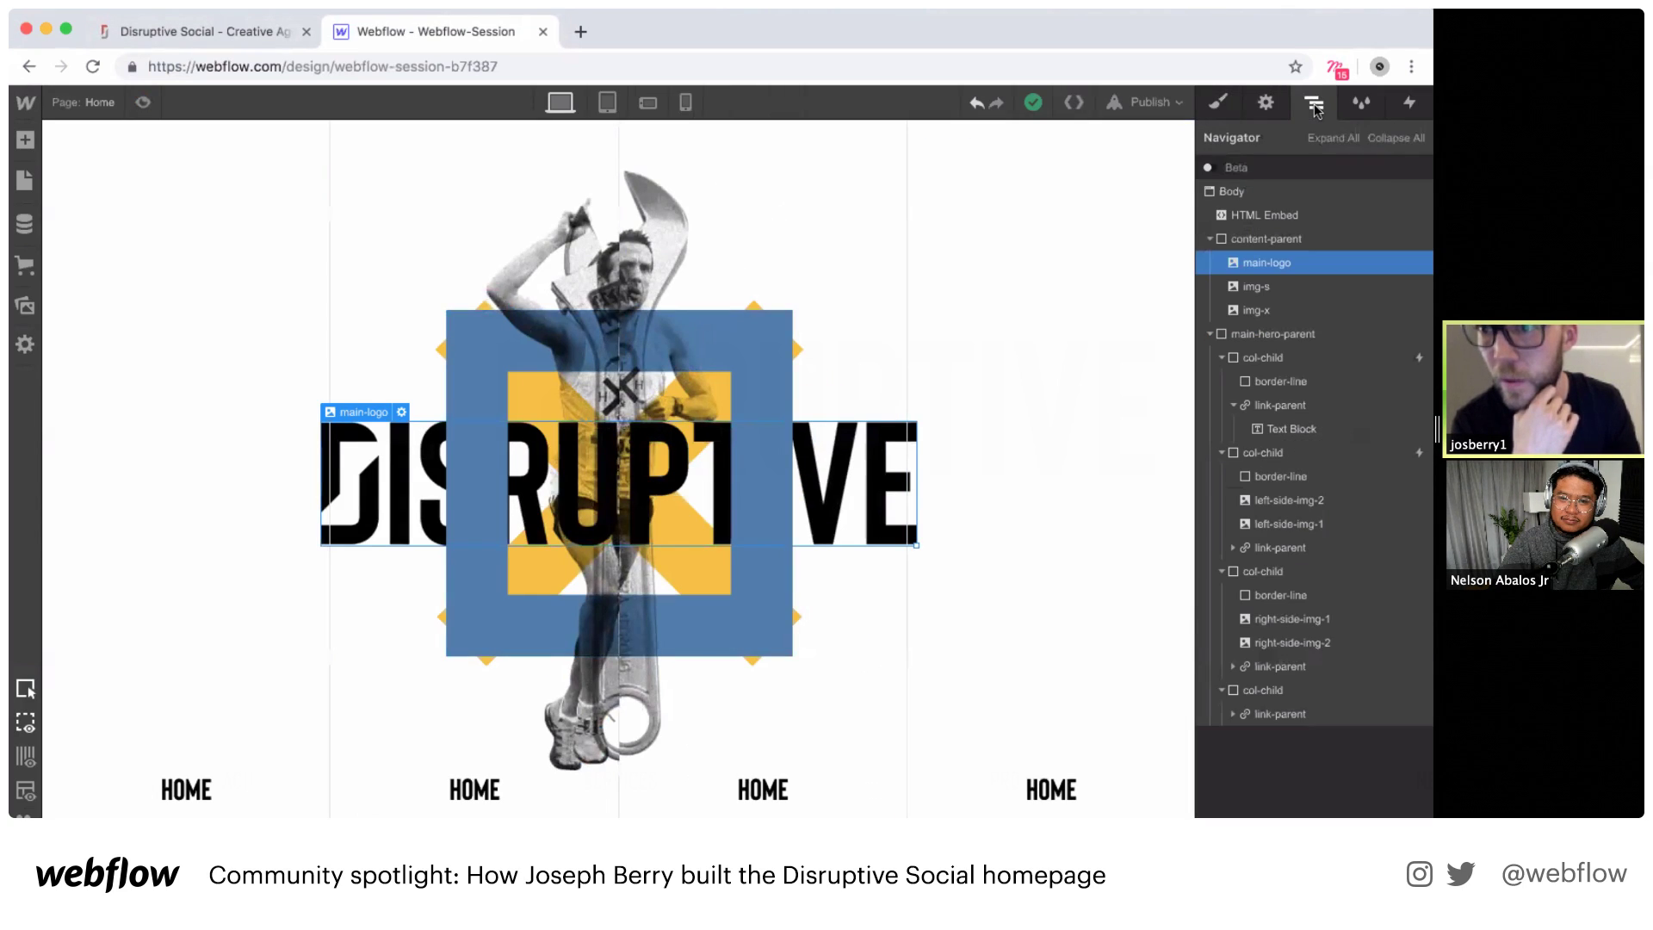
pyautogui.click(1219, 103)
pyautogui.scroll(-2, 1310, 463)
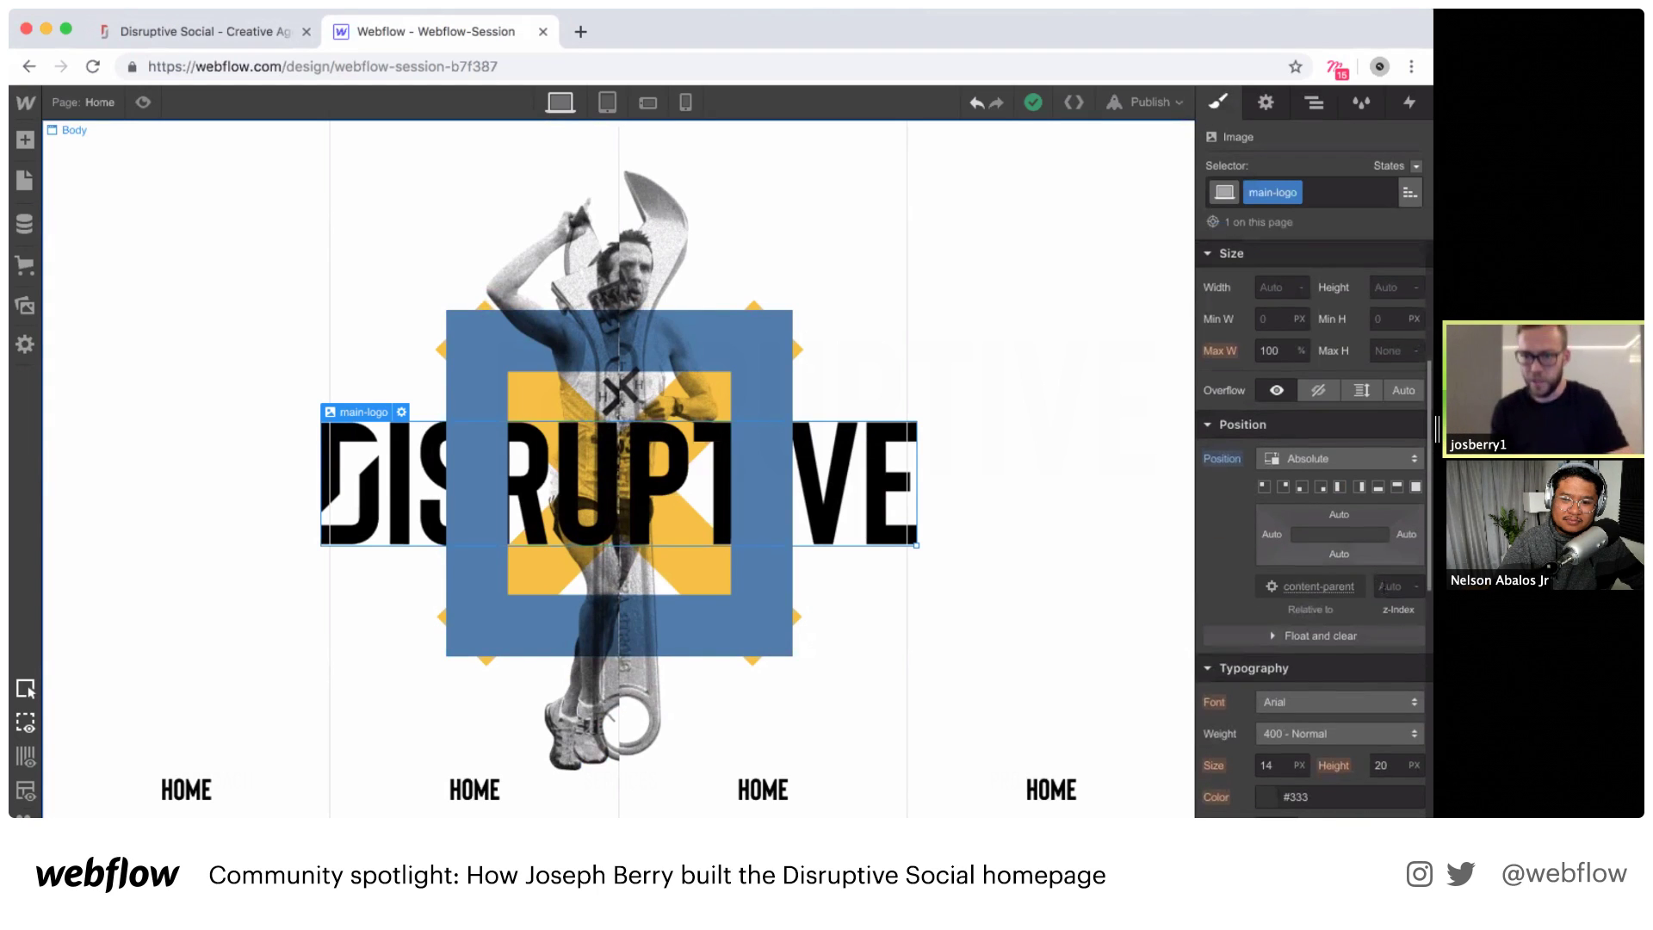
pyautogui.click(1380, 587)
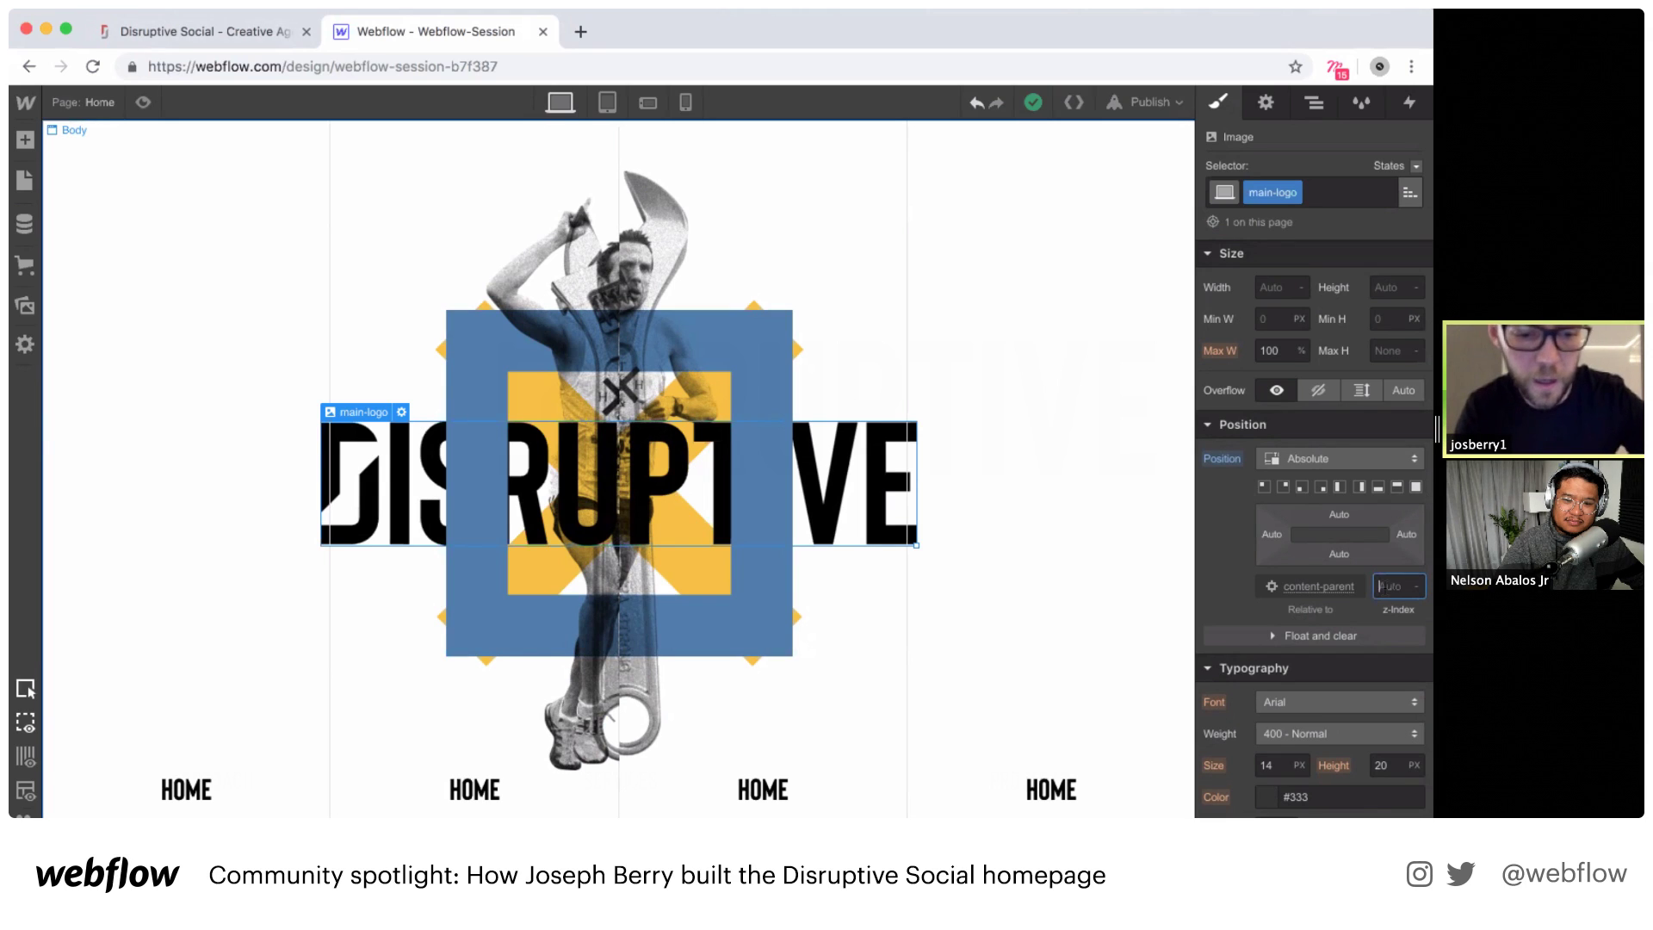
pyautogui.write('3')
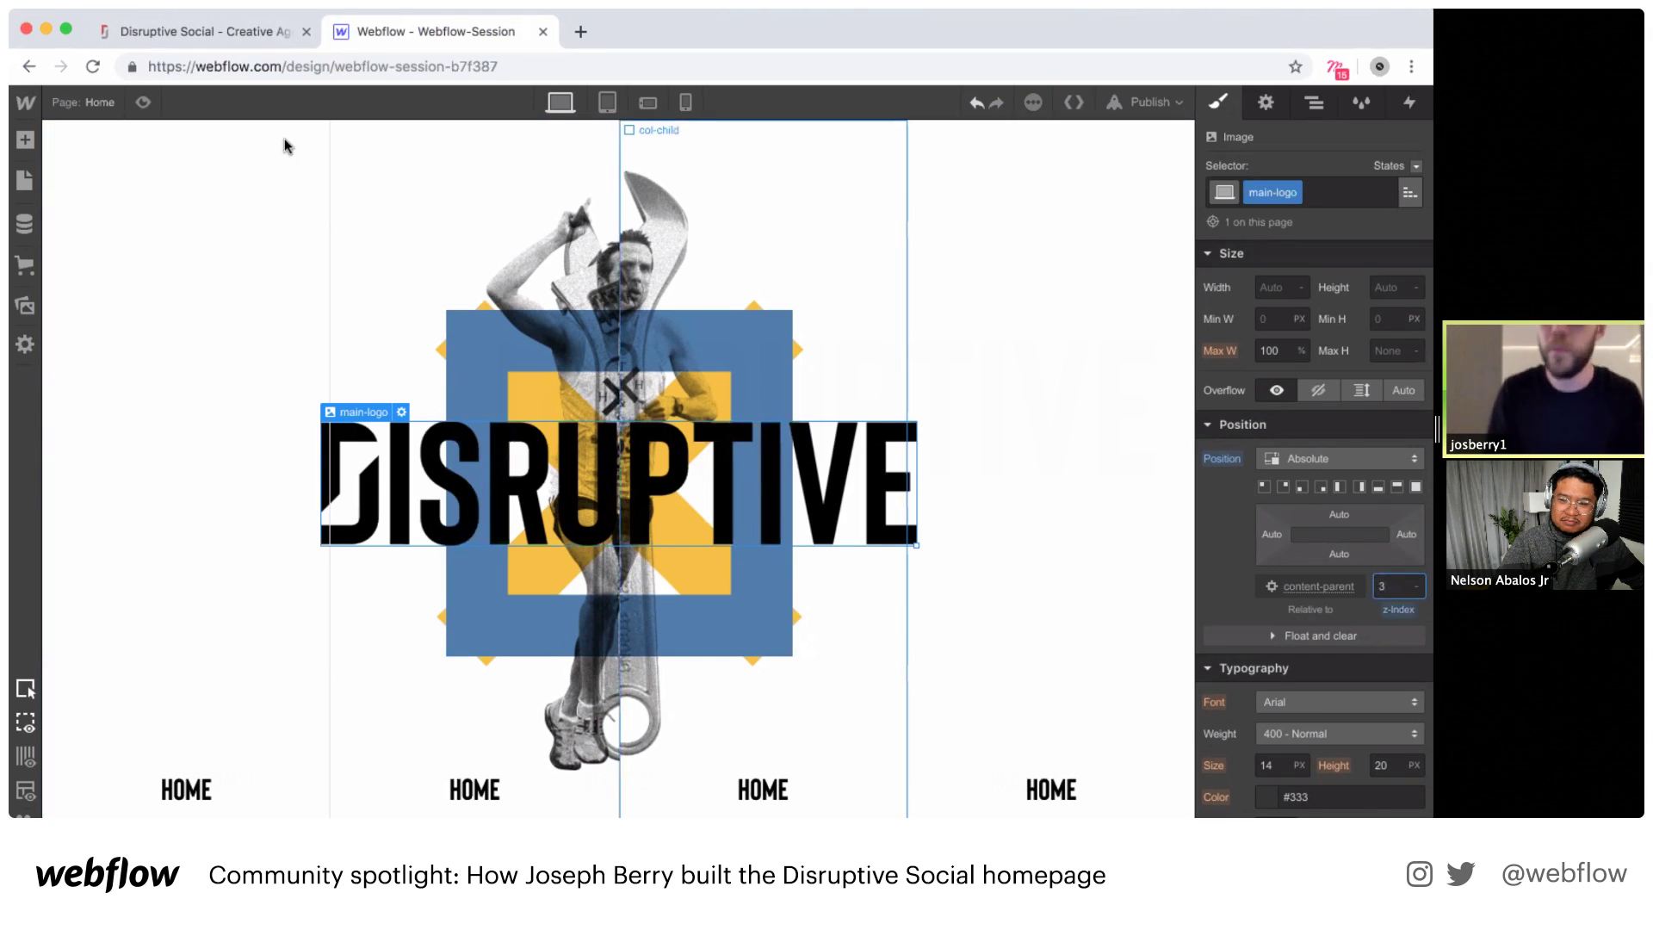
pyautogui.click(144, 104)
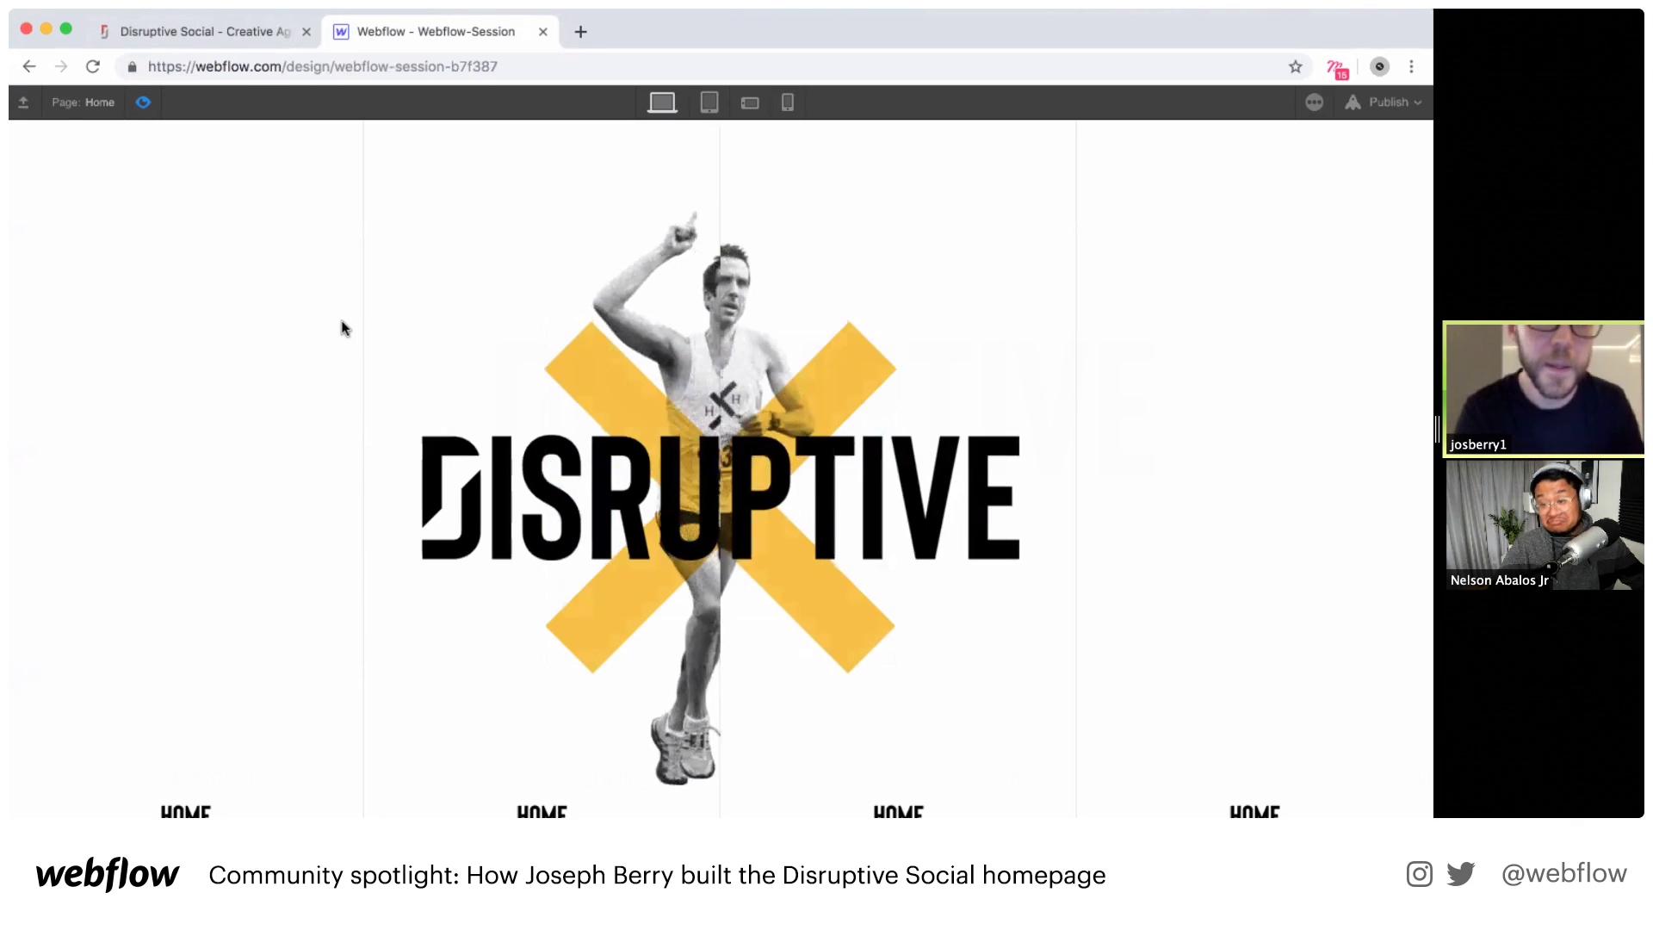
pyautogui.click(143, 101)
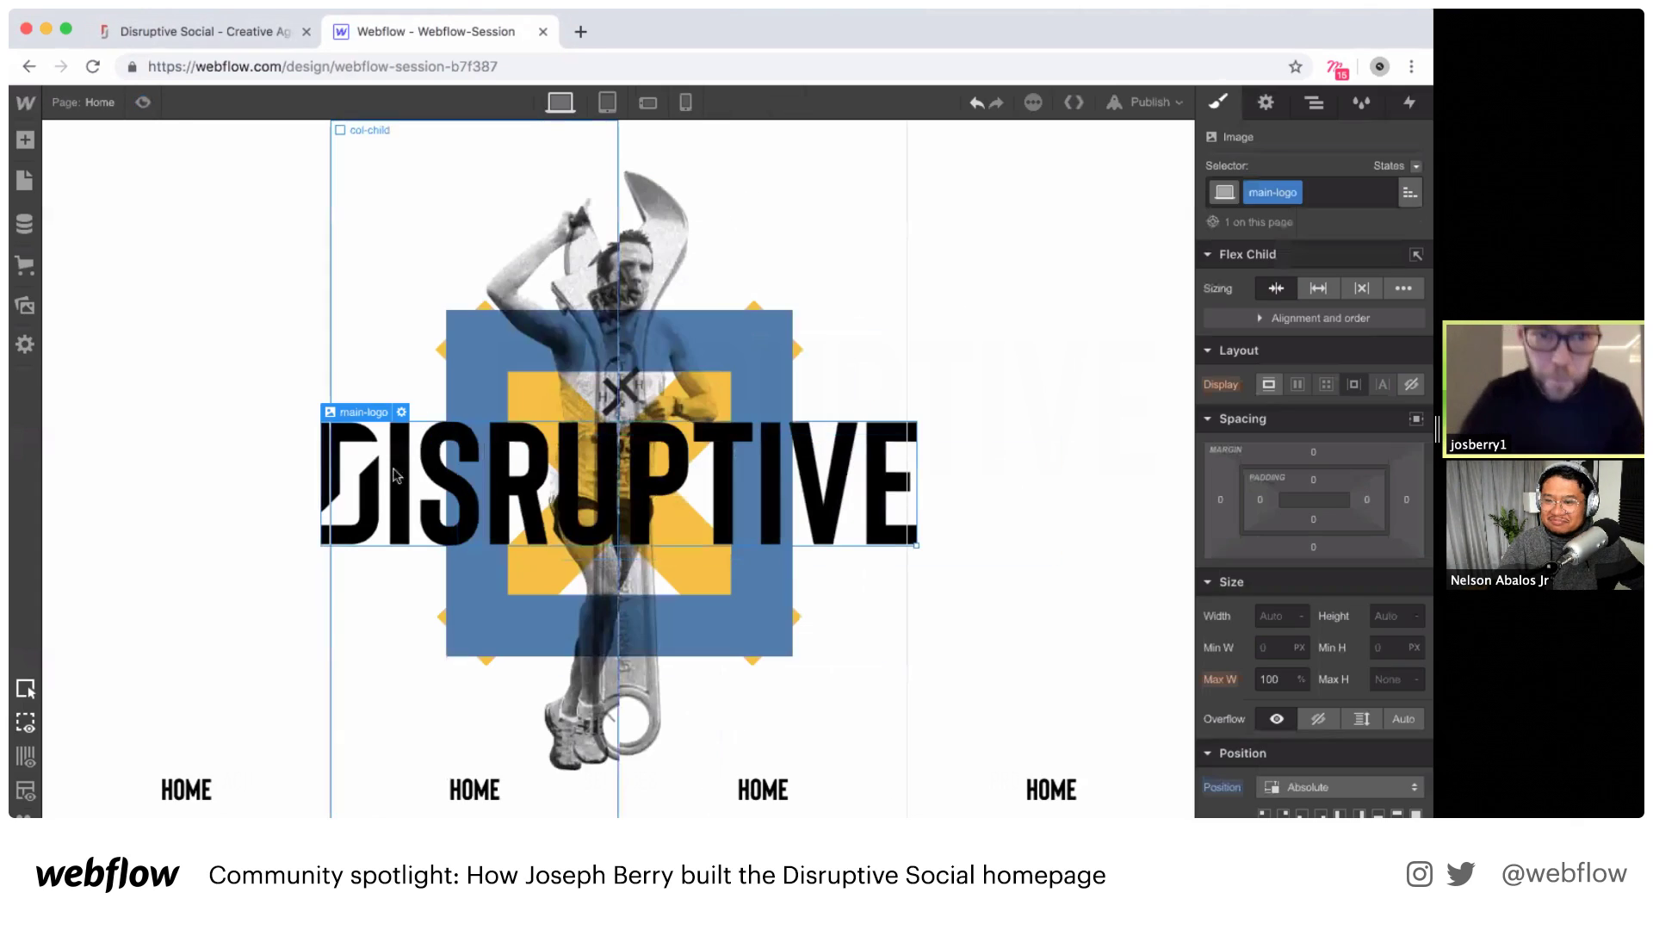
# Step: Increase the main-logo image's width to 620 px
pyautogui.click(1266, 102)
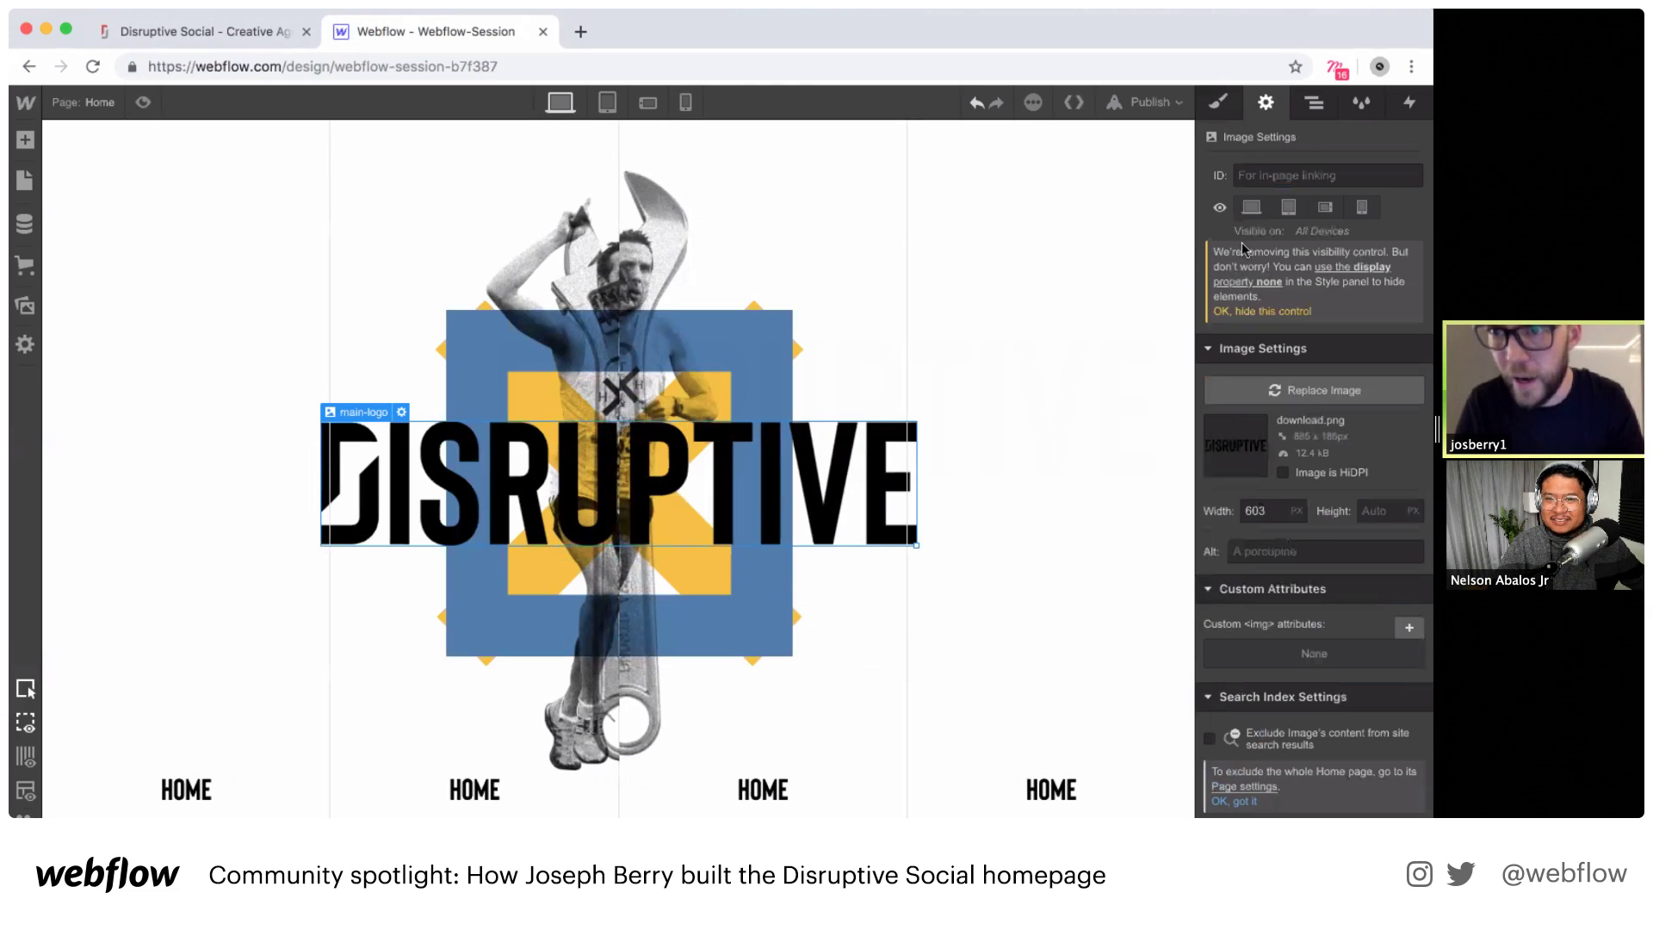
pyautogui.click(1262, 509)
pyautogui.press('Up')
pyautogui.press('Up')
pyautogui.press('Up')
pyautogui.press('Up')
pyautogui.press('Up')
pyautogui.press('Up')
pyautogui.press('Up')
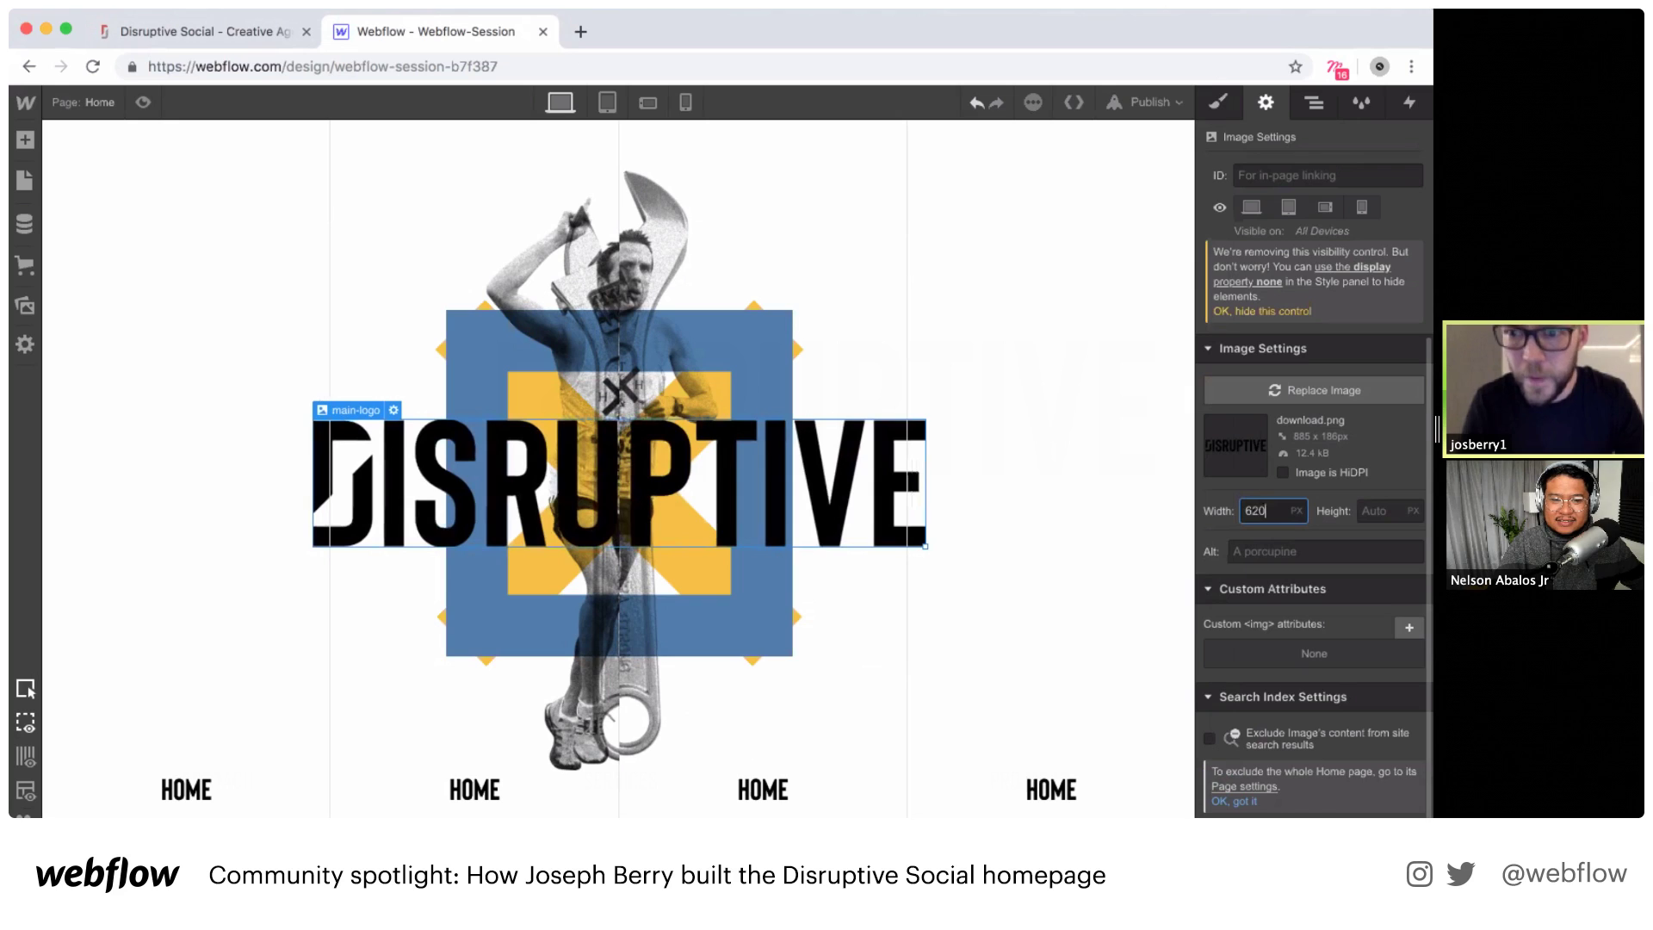
# Step: Add a div block as the first element inside content-parent and nest the main-logo image in it
pyautogui.click(1313, 103)
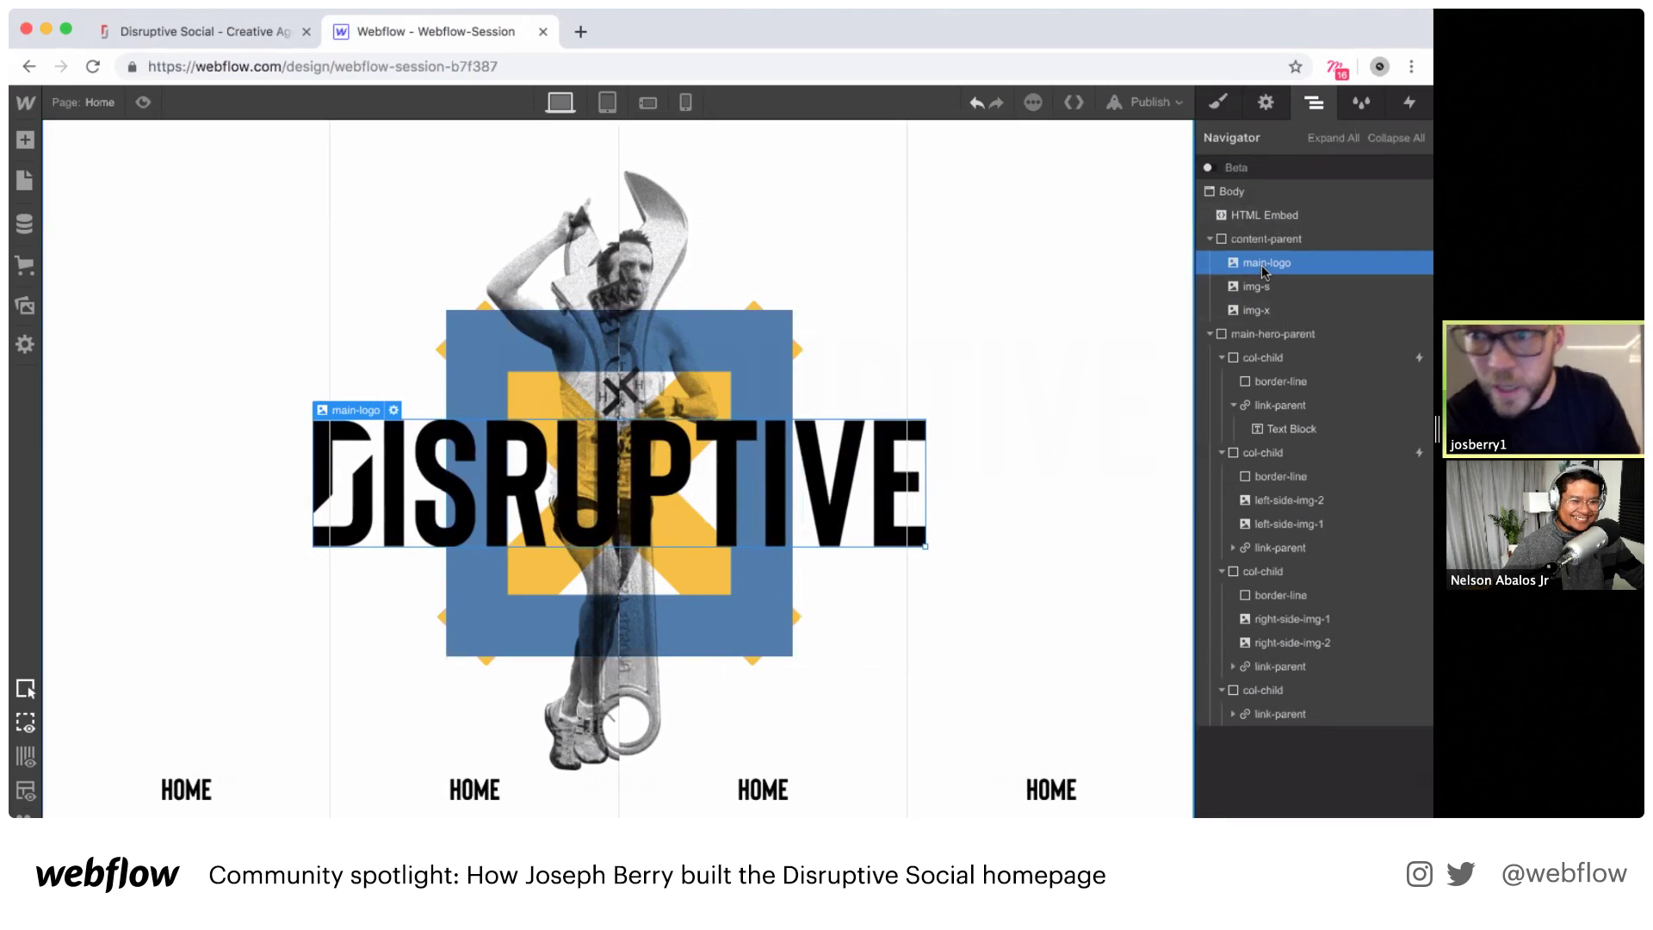
pyautogui.click(25, 140)
pyautogui.moveTo(75, 496); pyautogui.dragTo(1257, 264)
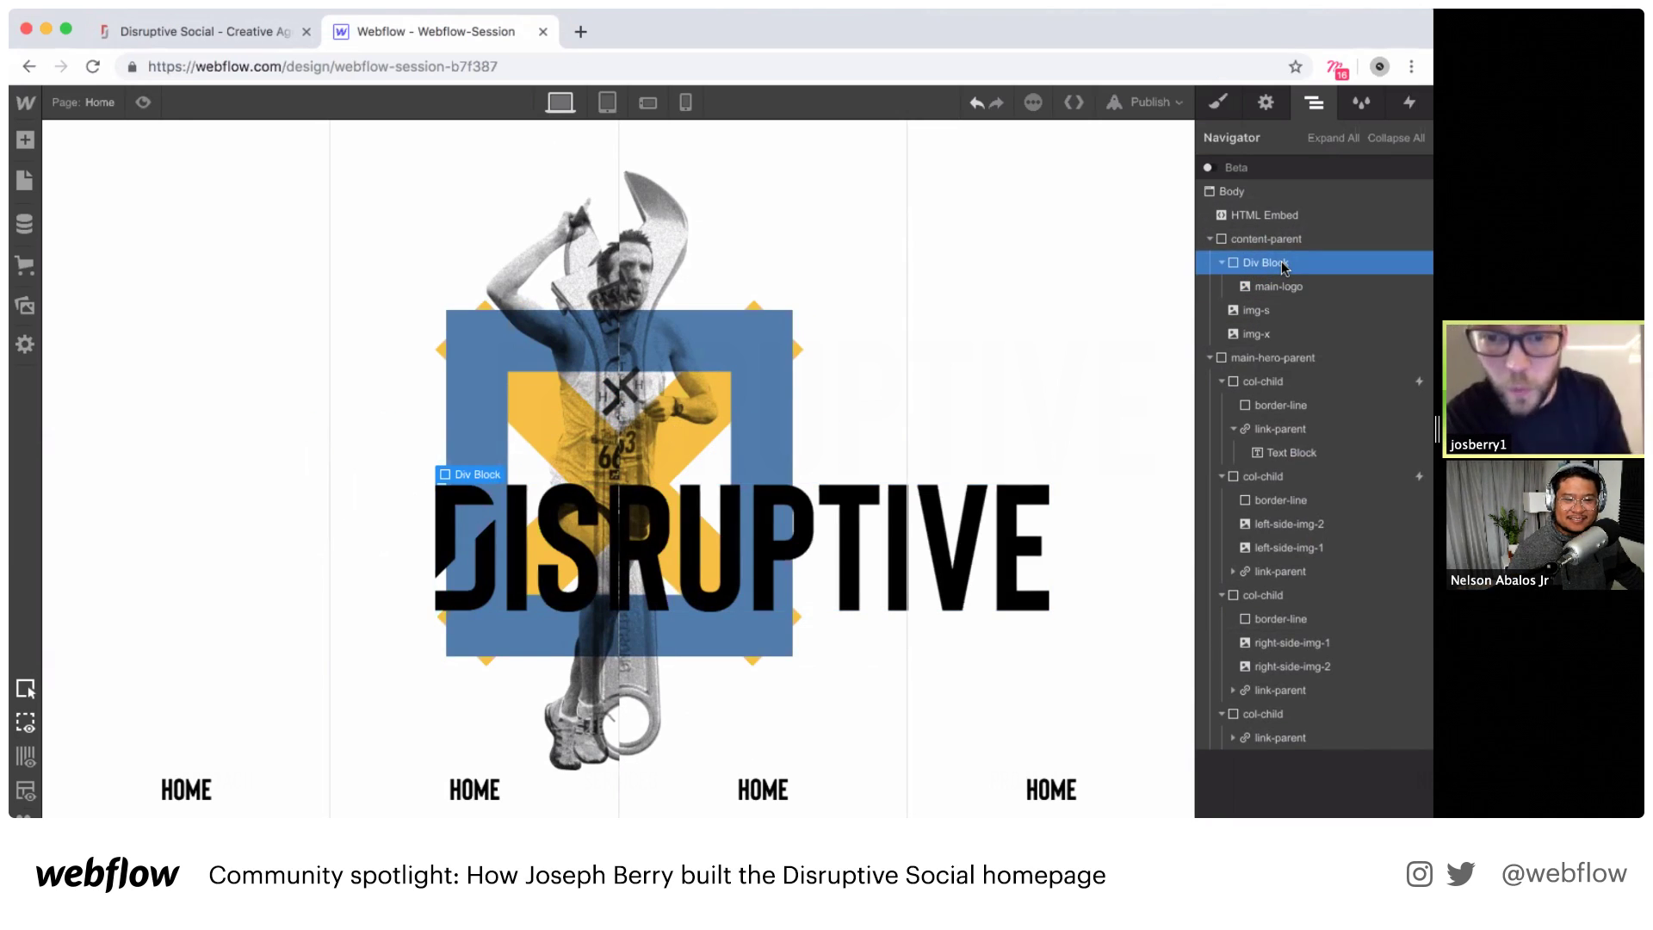
# Step: Reset the main-logo image's position setting to Static
pyautogui.click(1288, 287)
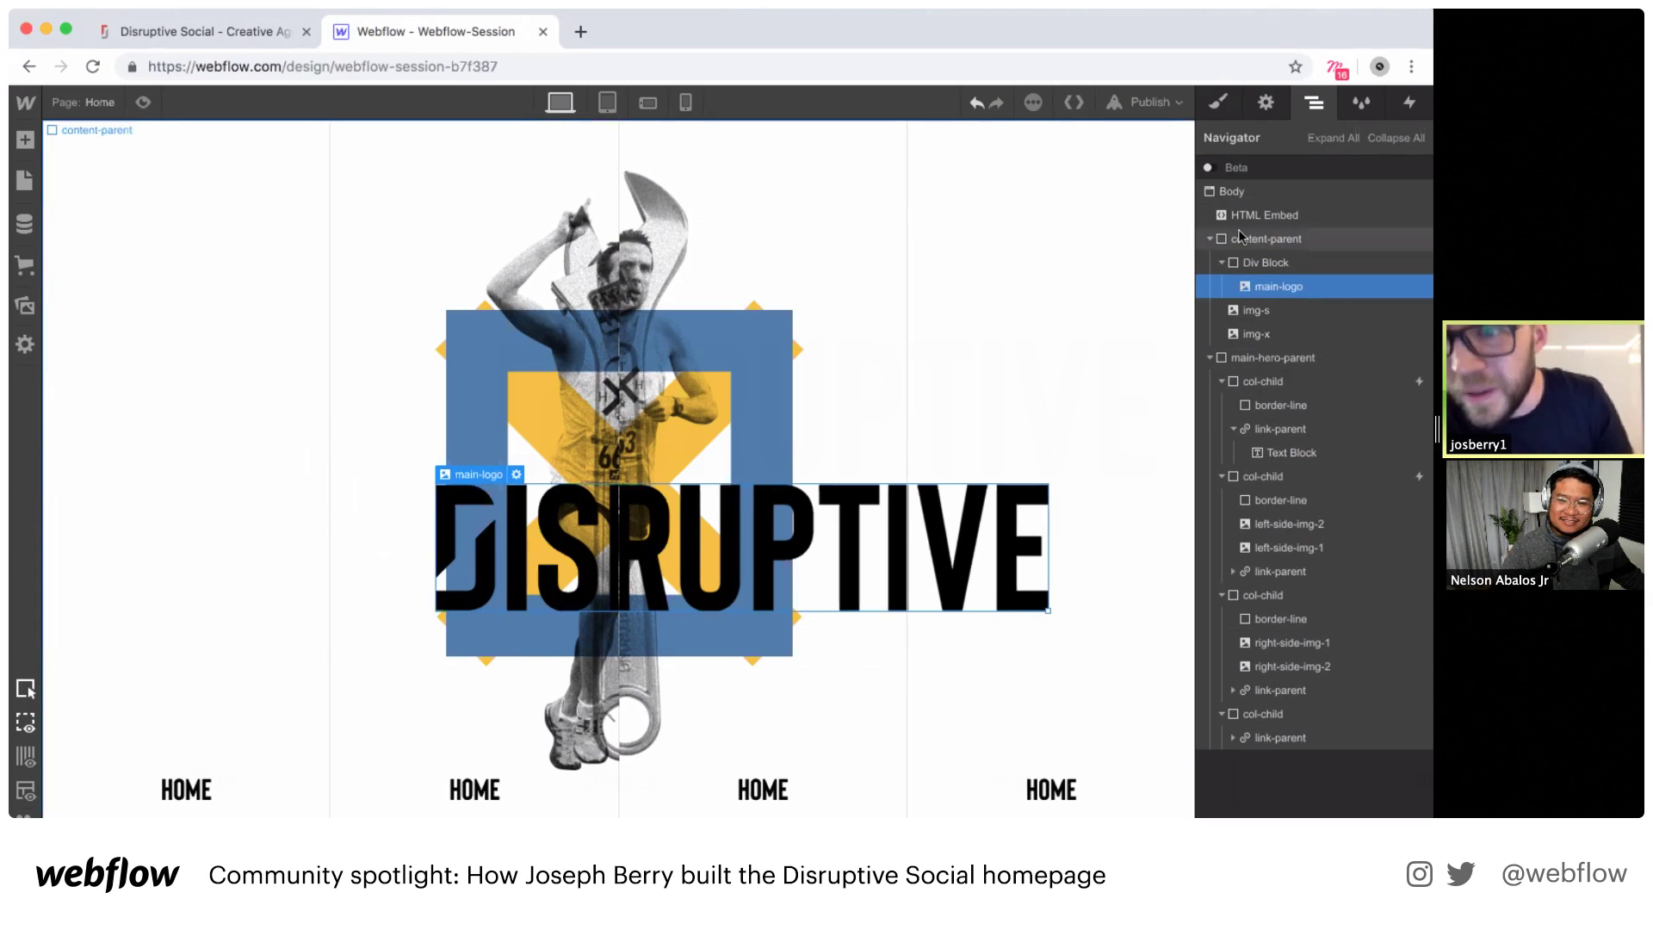
pyautogui.click(1223, 105)
pyautogui.scroll(-1, 1306, 592)
pyautogui.click(1295, 649)
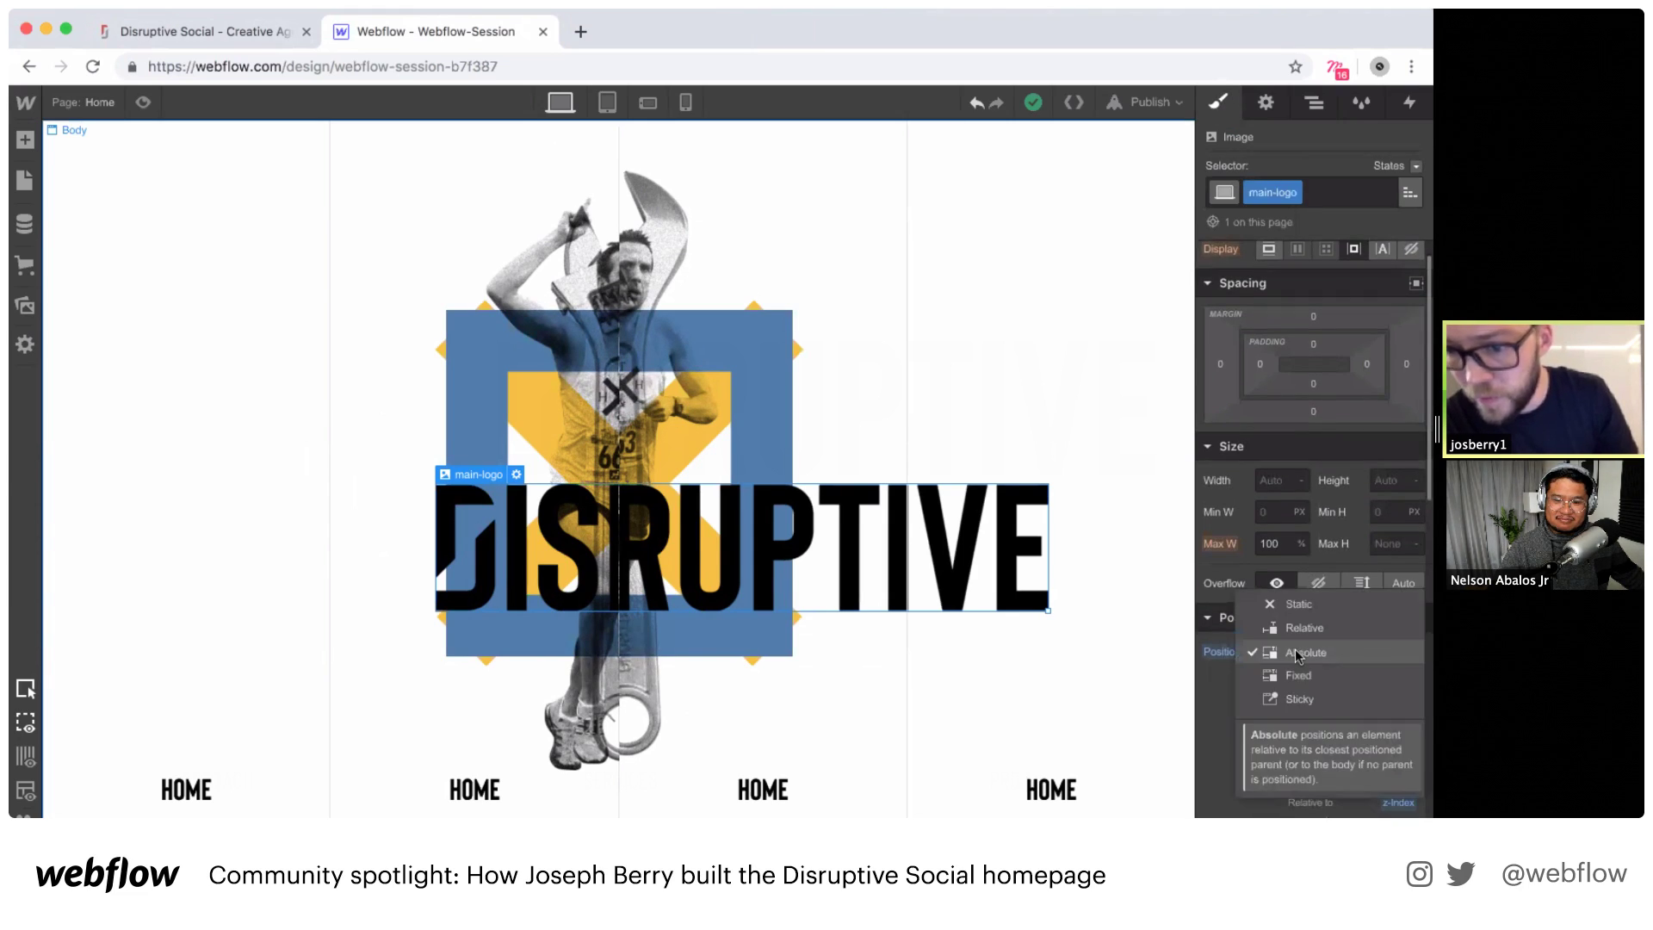
pyautogui.click(1221, 653)
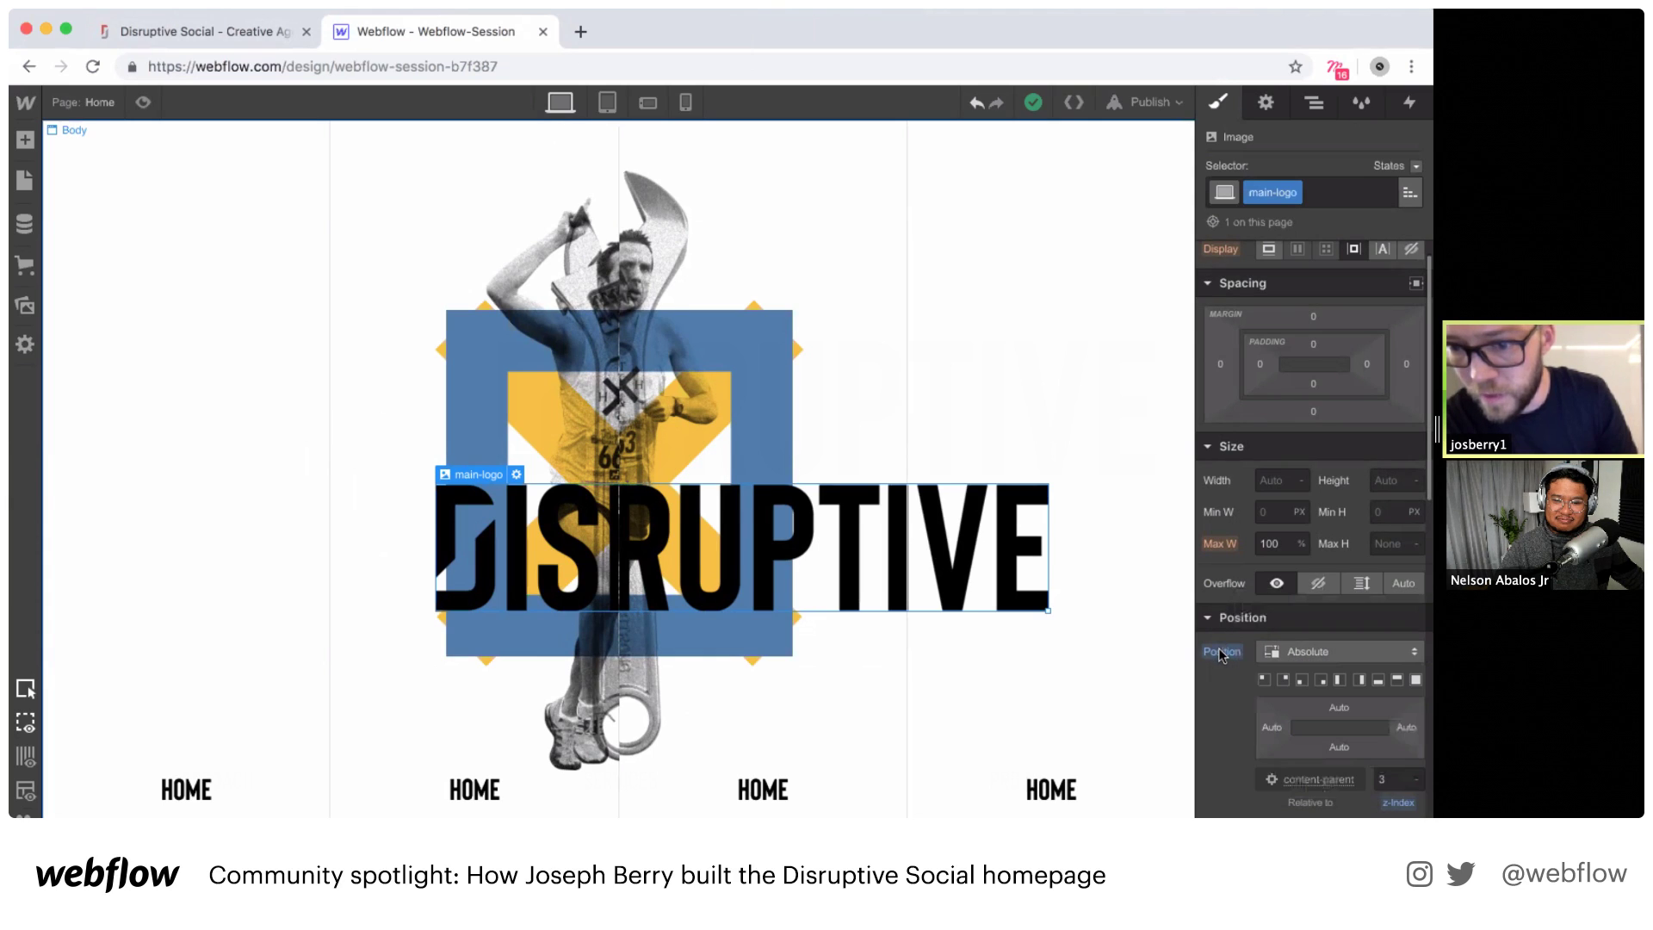
pyautogui.click(1221, 653)
pyautogui.click(1226, 678)
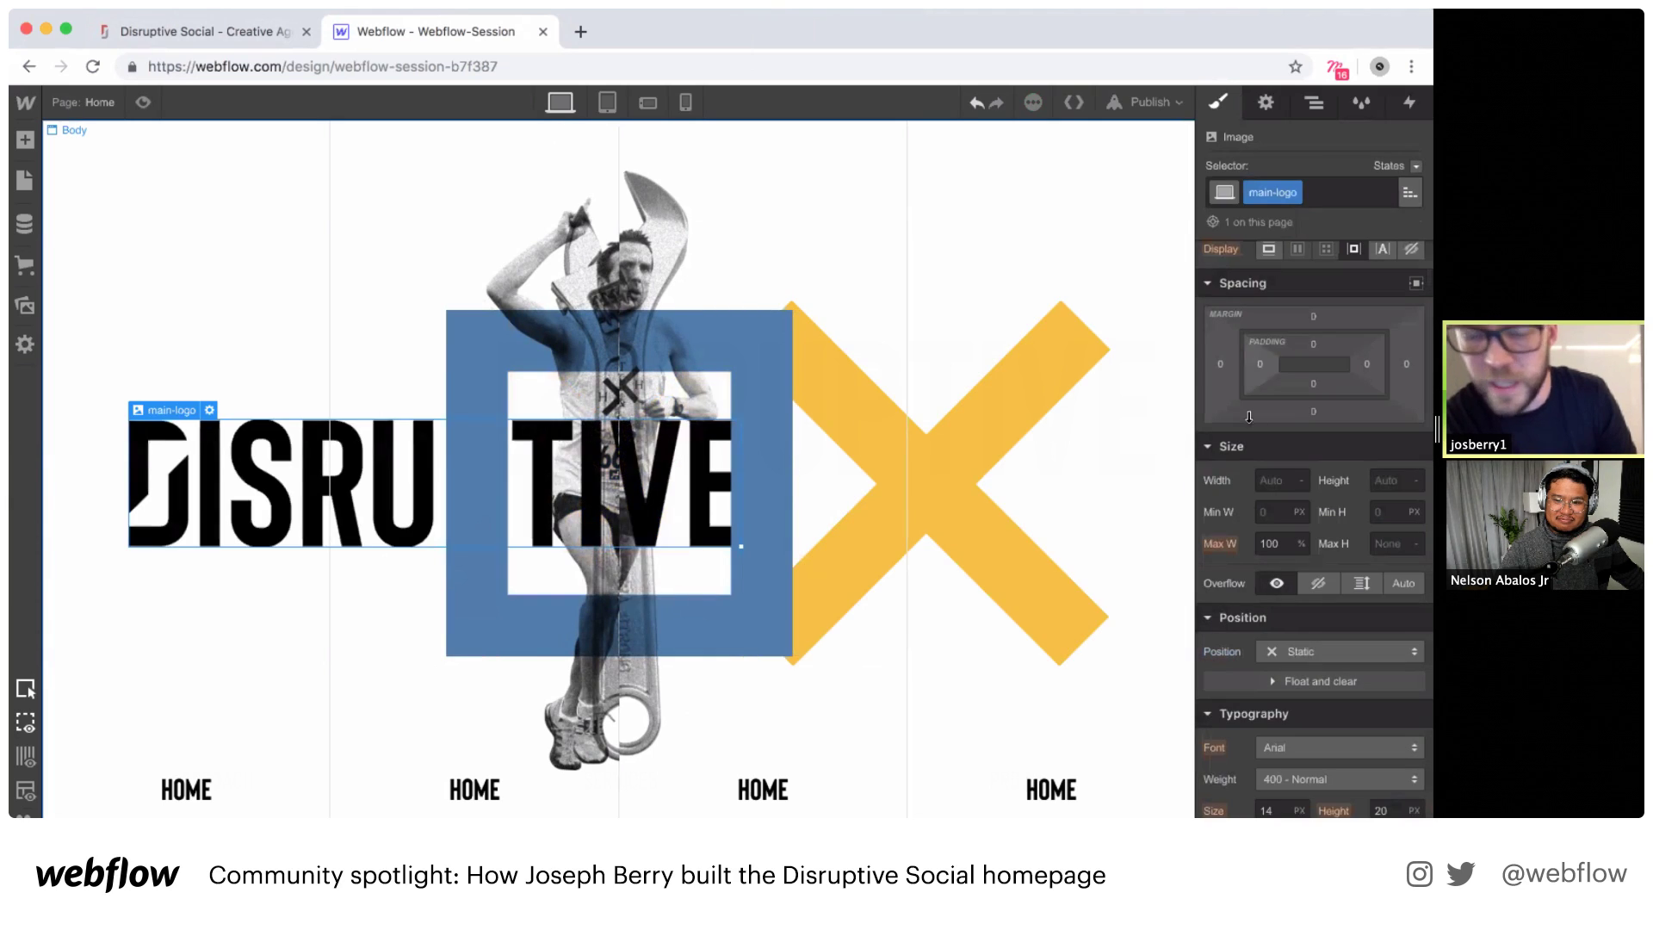
# Step: Create the class text-hide for the div block that wraps the main-logo image
pyautogui.click(1313, 104)
pyautogui.click(1265, 262)
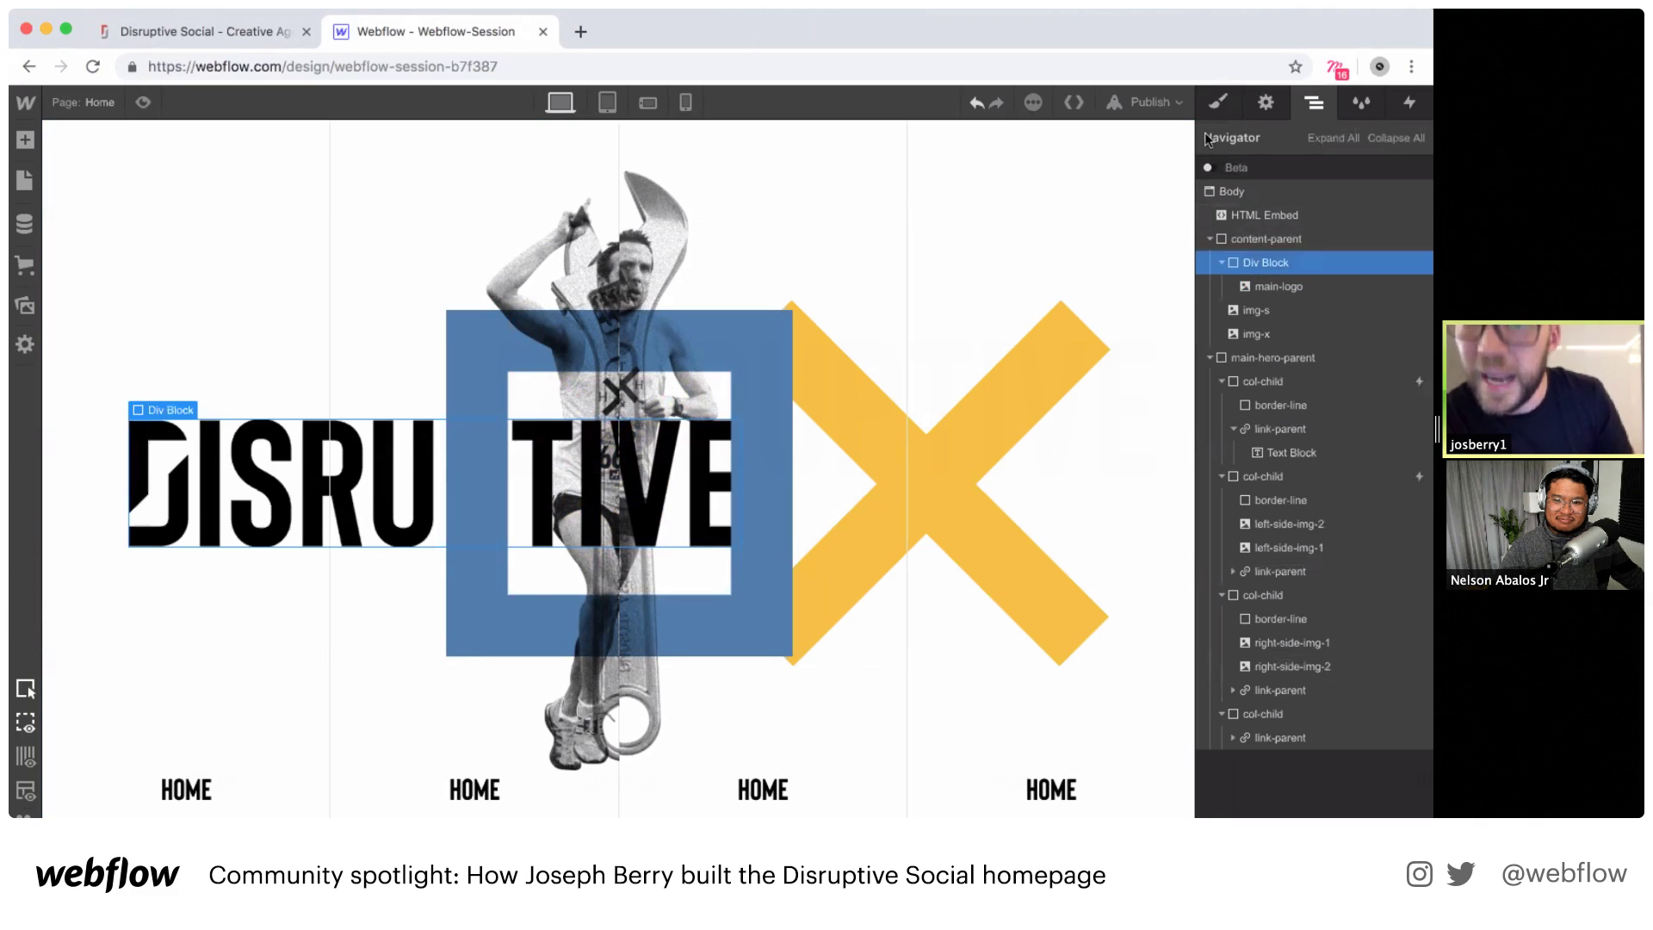
pyautogui.click(1217, 103)
pyautogui.click(1281, 188)
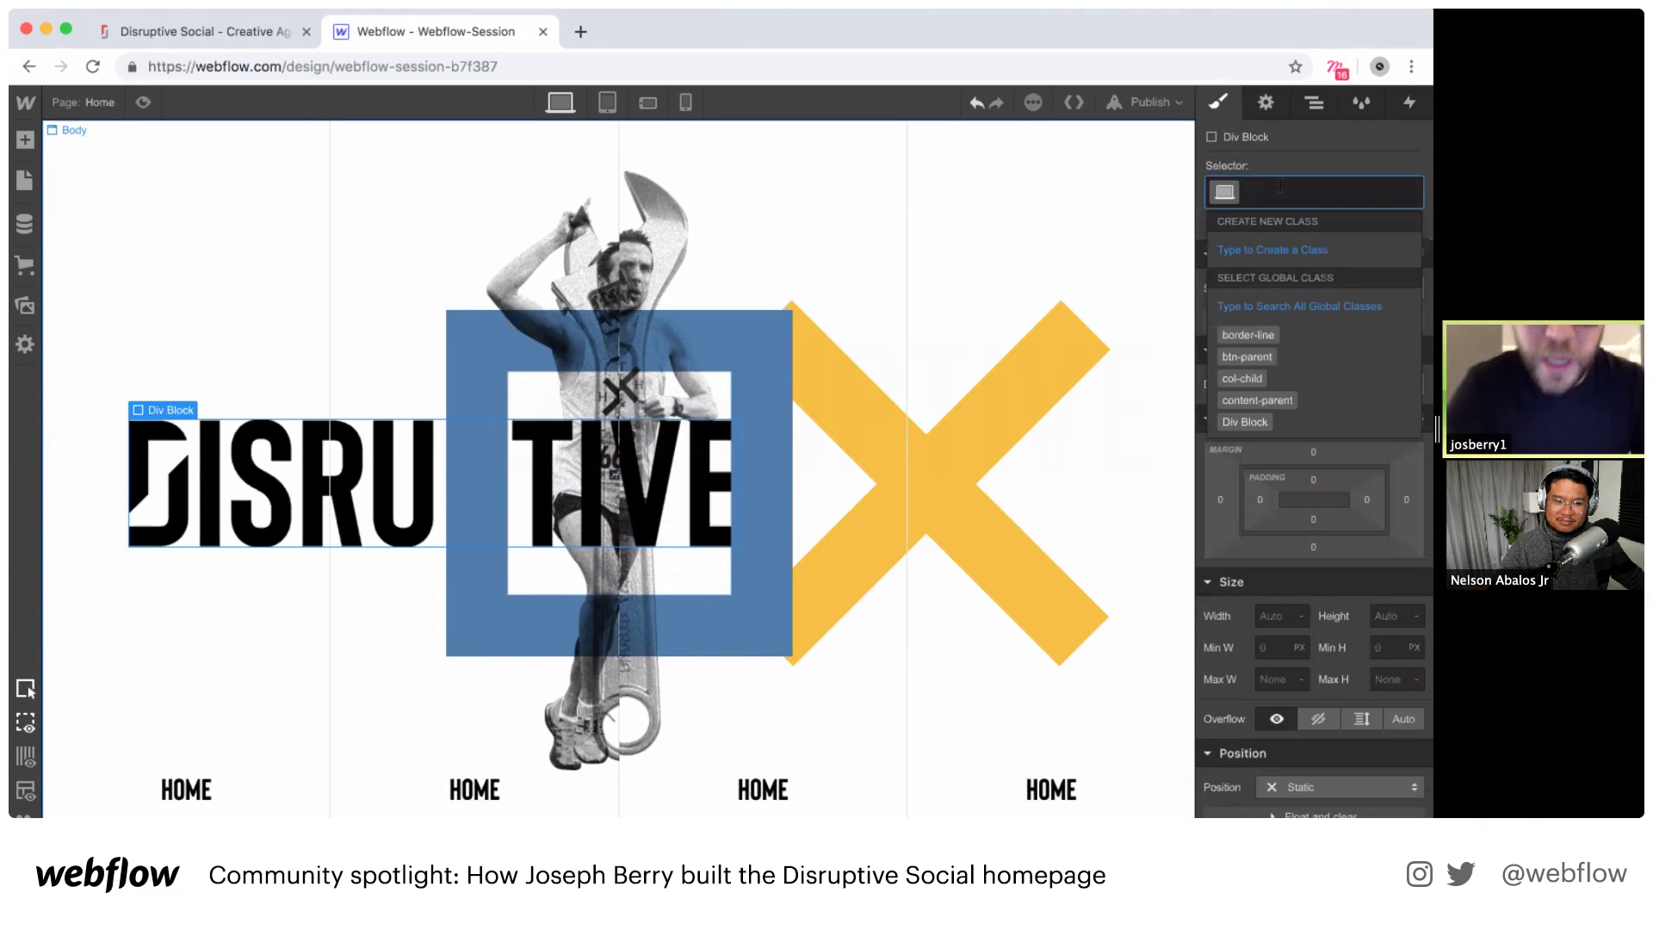
pyautogui.write('text-hide')
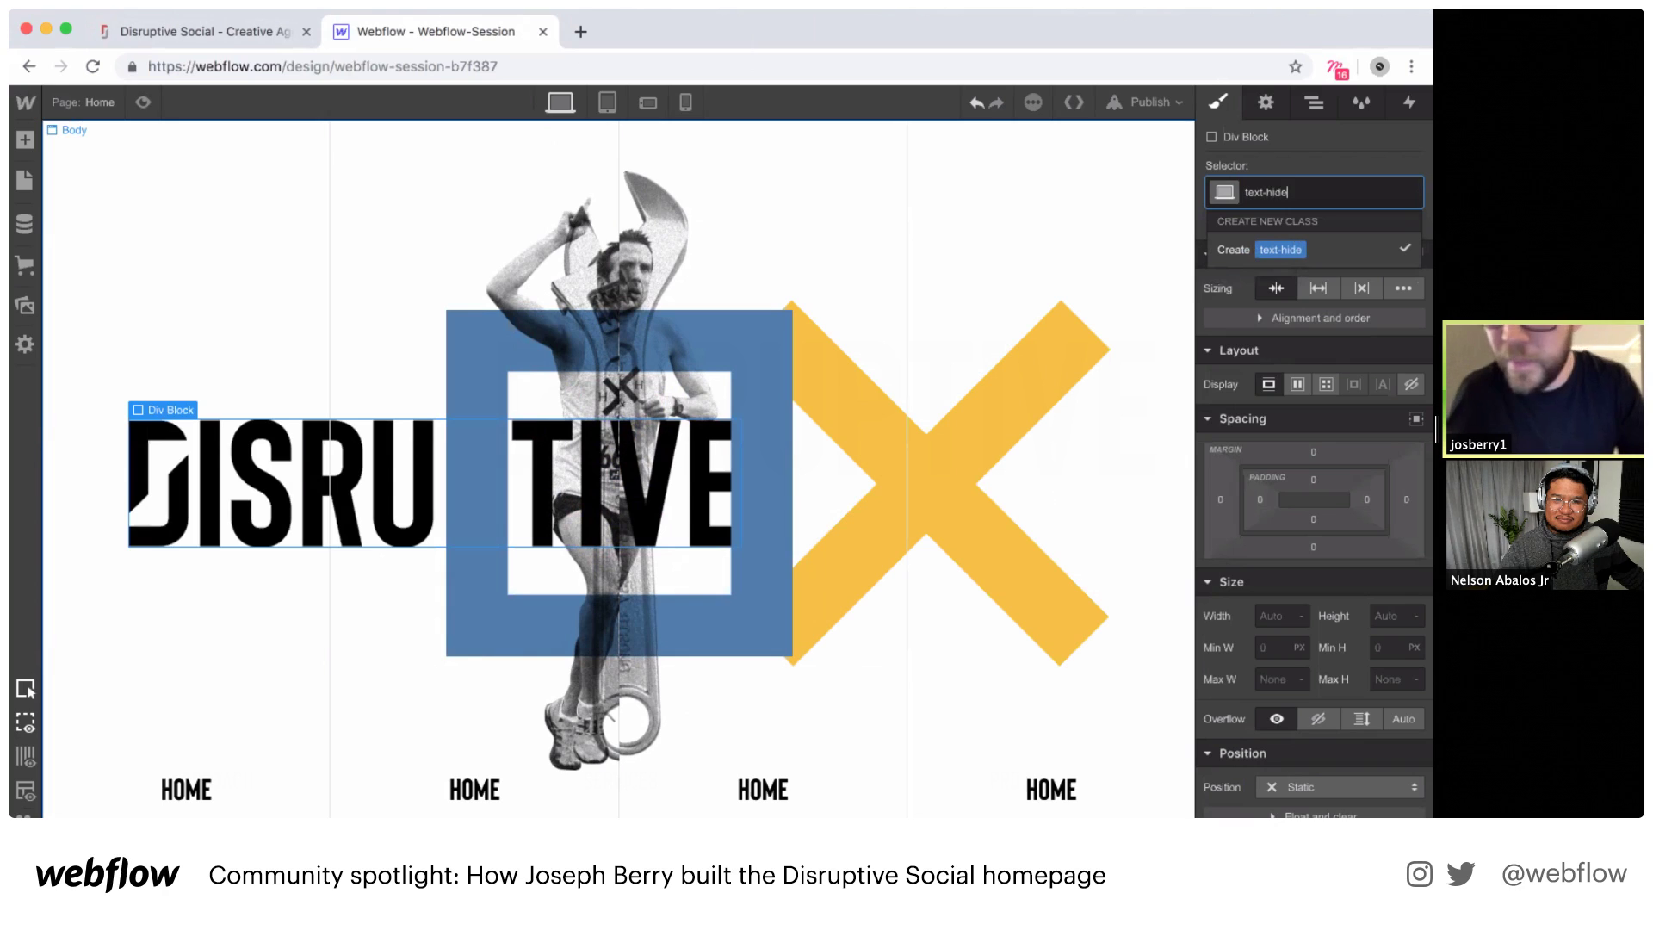
pyautogui.press('Return')
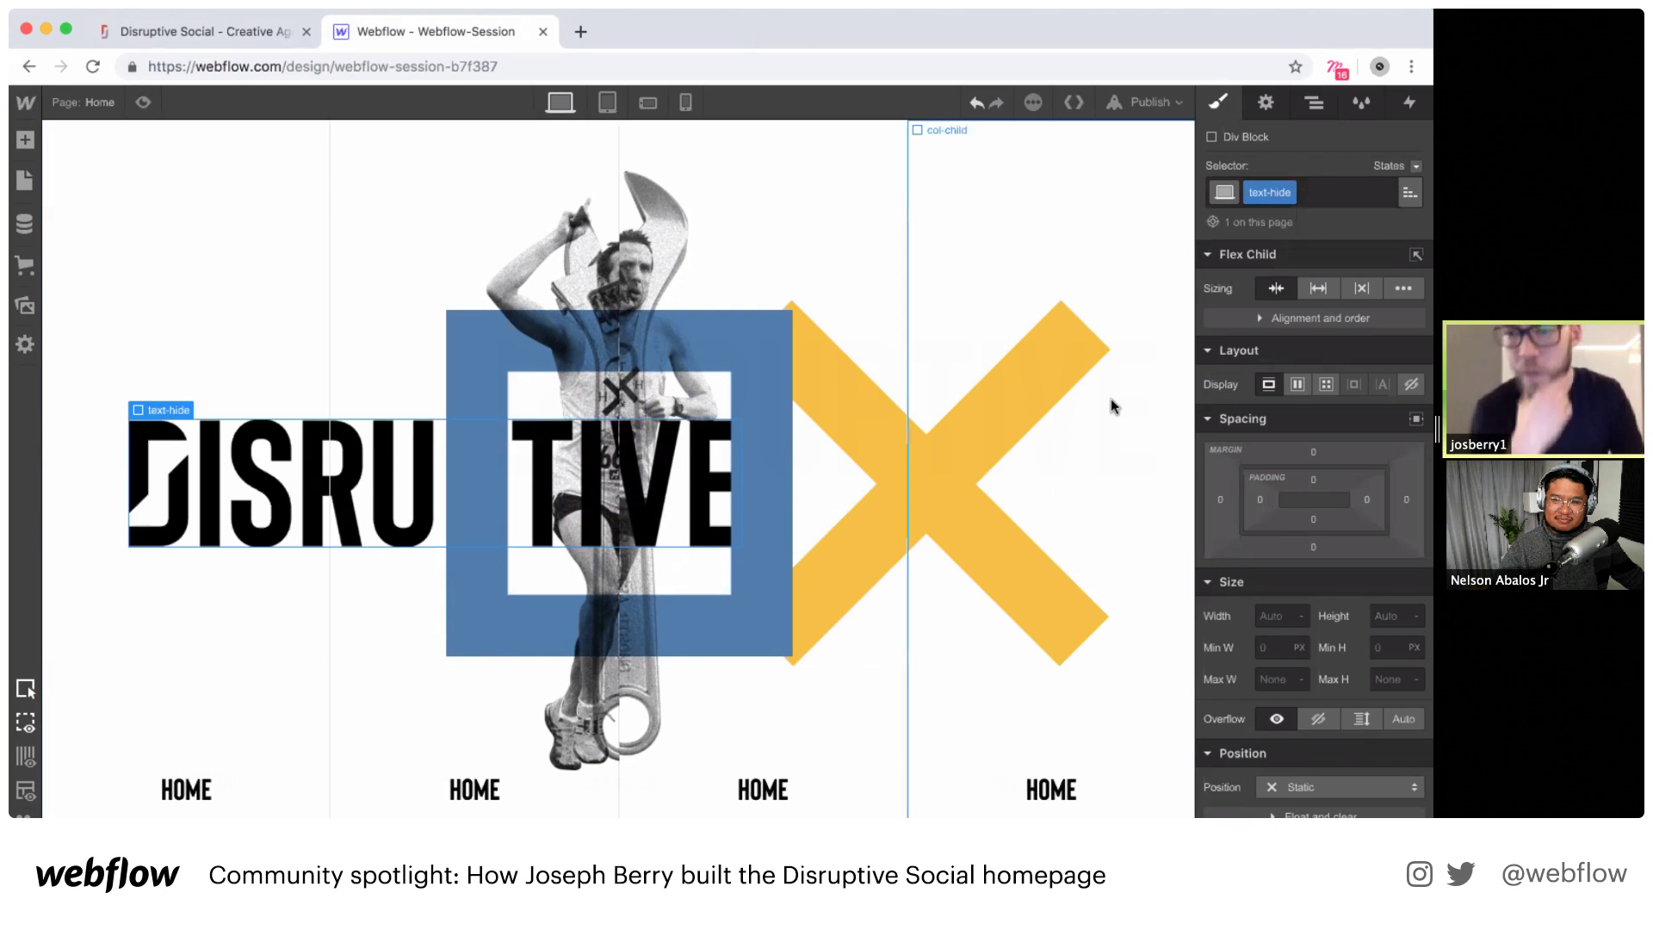
# Step: Set the text-hide block's overflow to hidden and its position to Absolute
pyautogui.click(1318, 719)
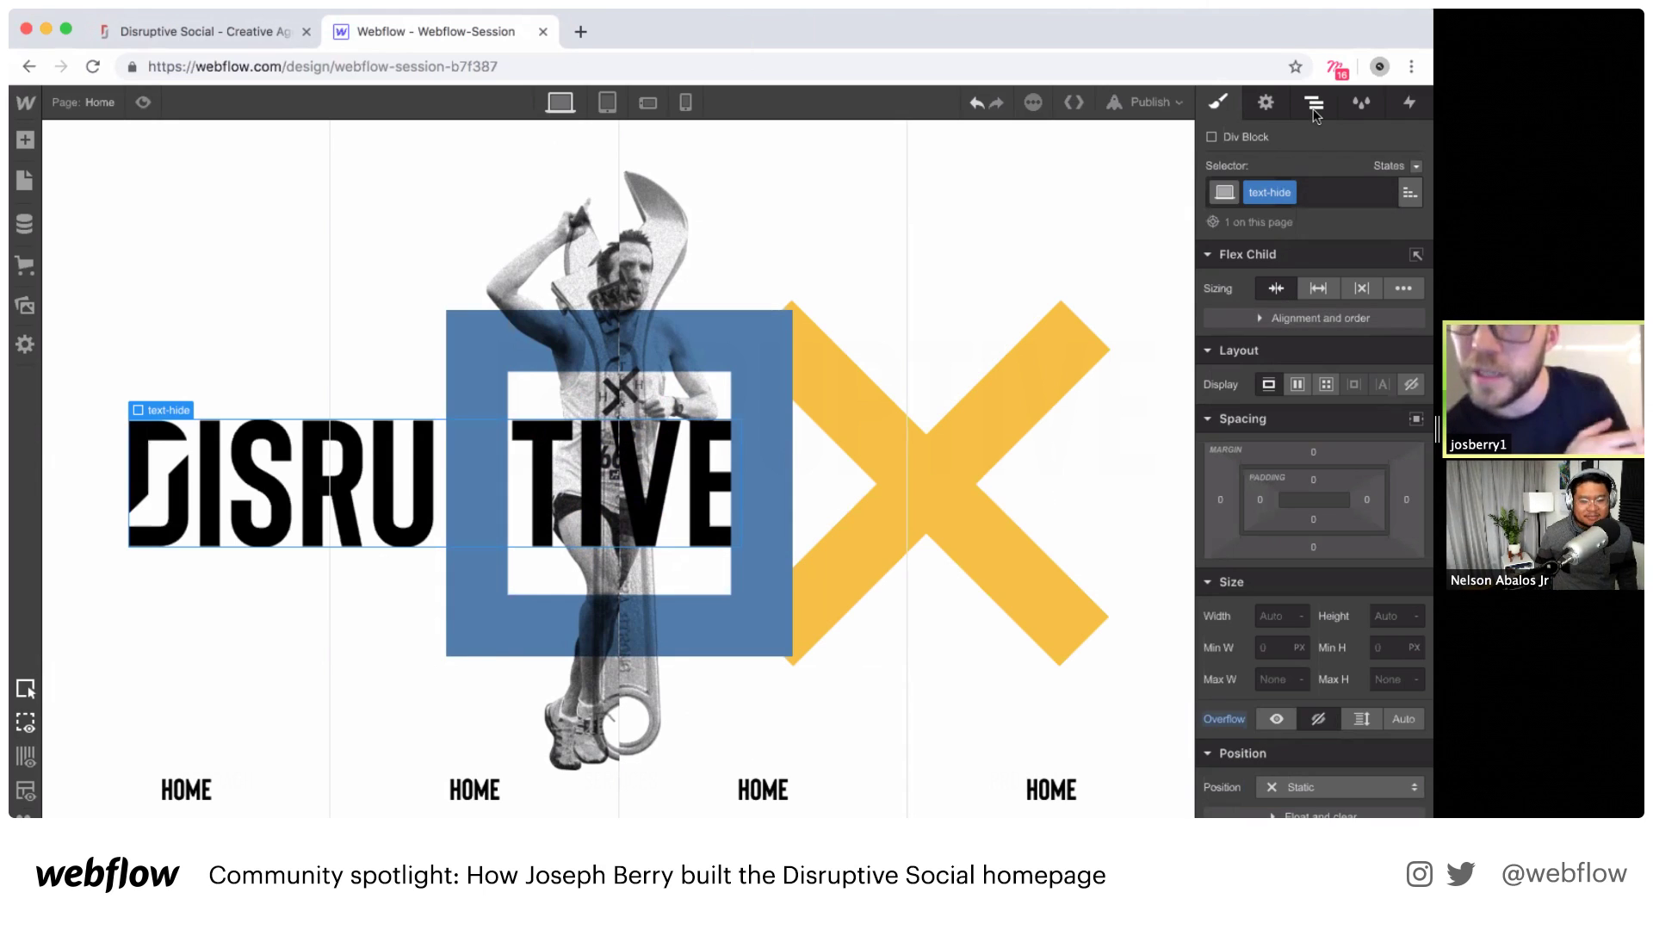
pyautogui.scroll(-3, 1353, 469)
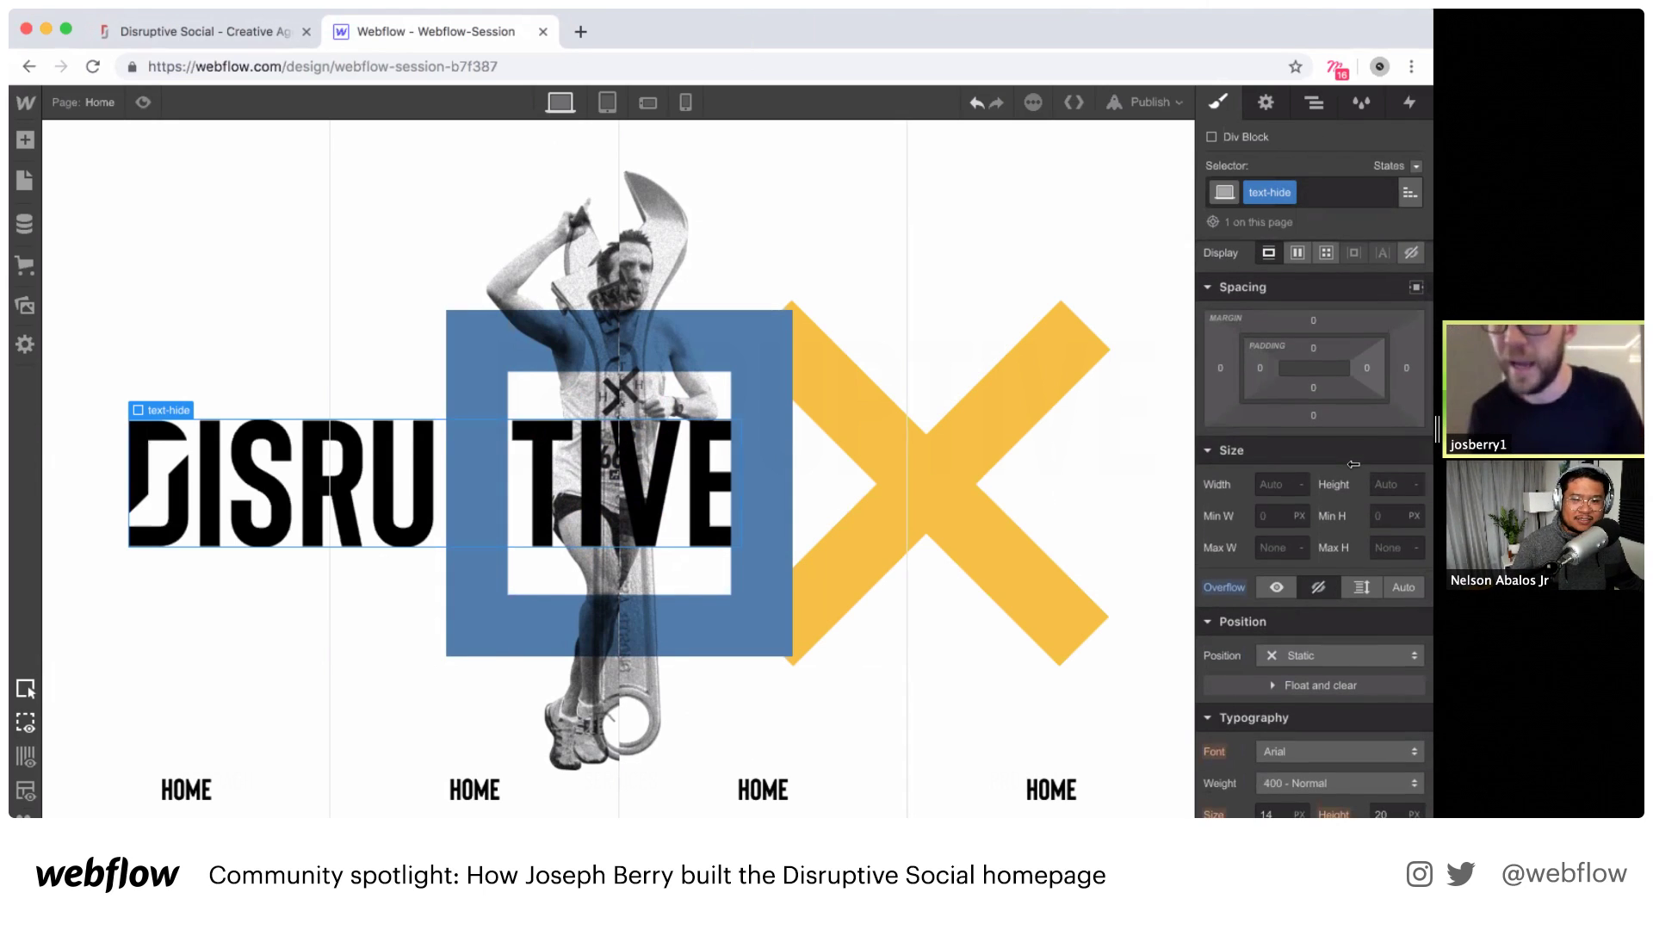
pyautogui.scroll(-1, 1345, 499)
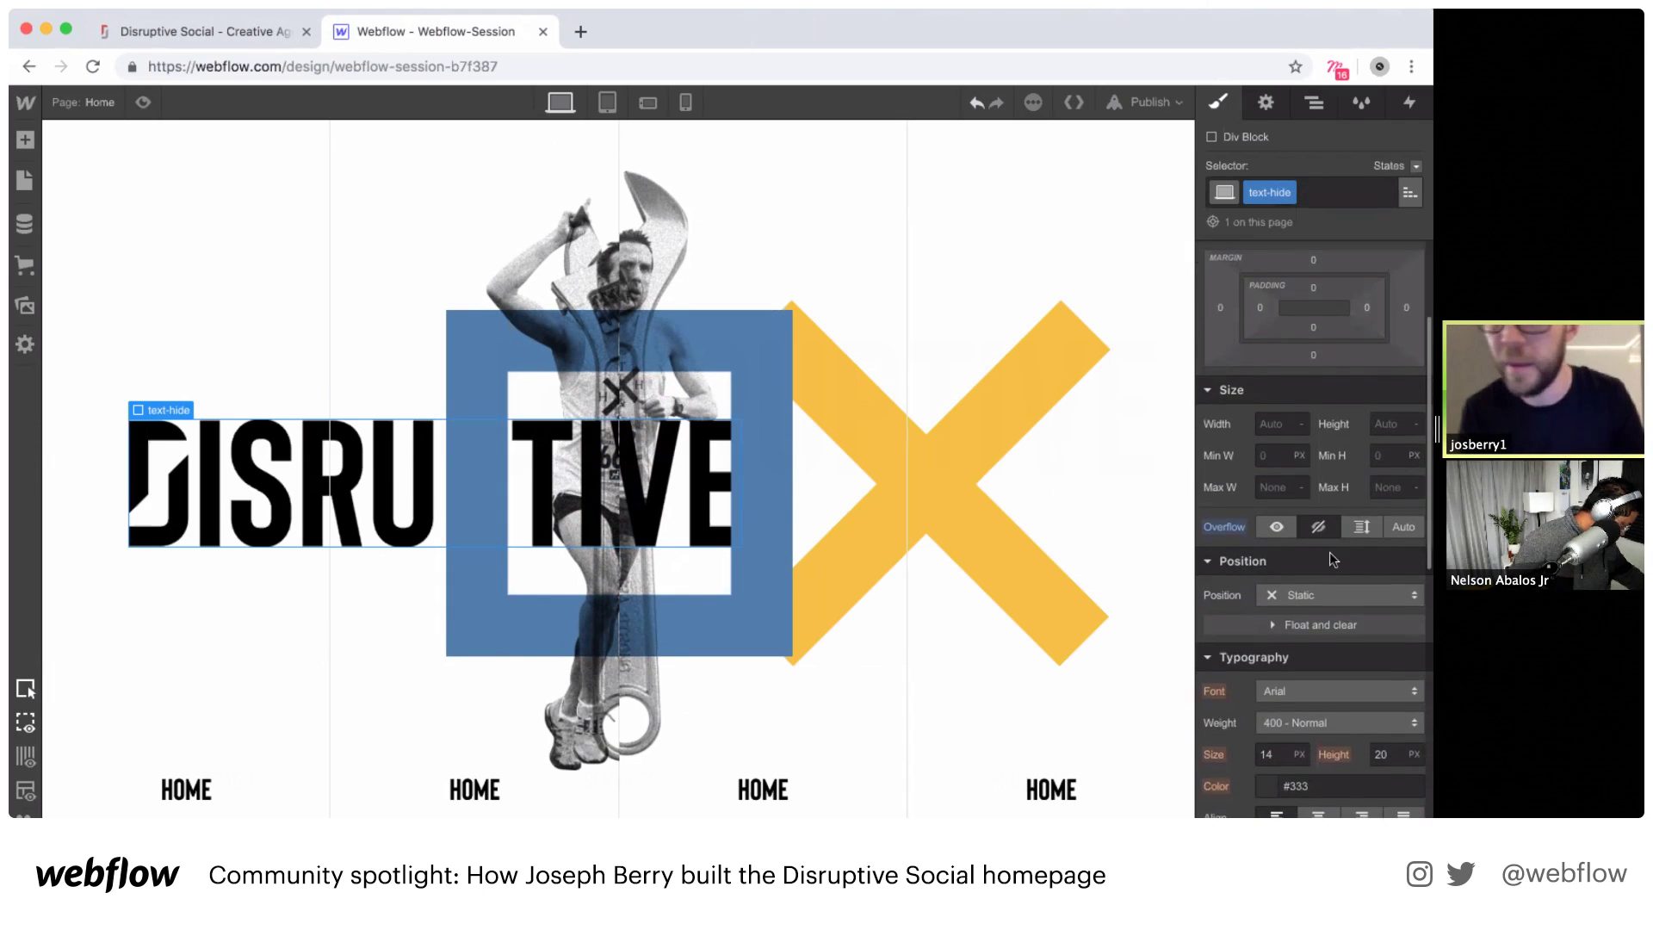
pyautogui.click(1302, 594)
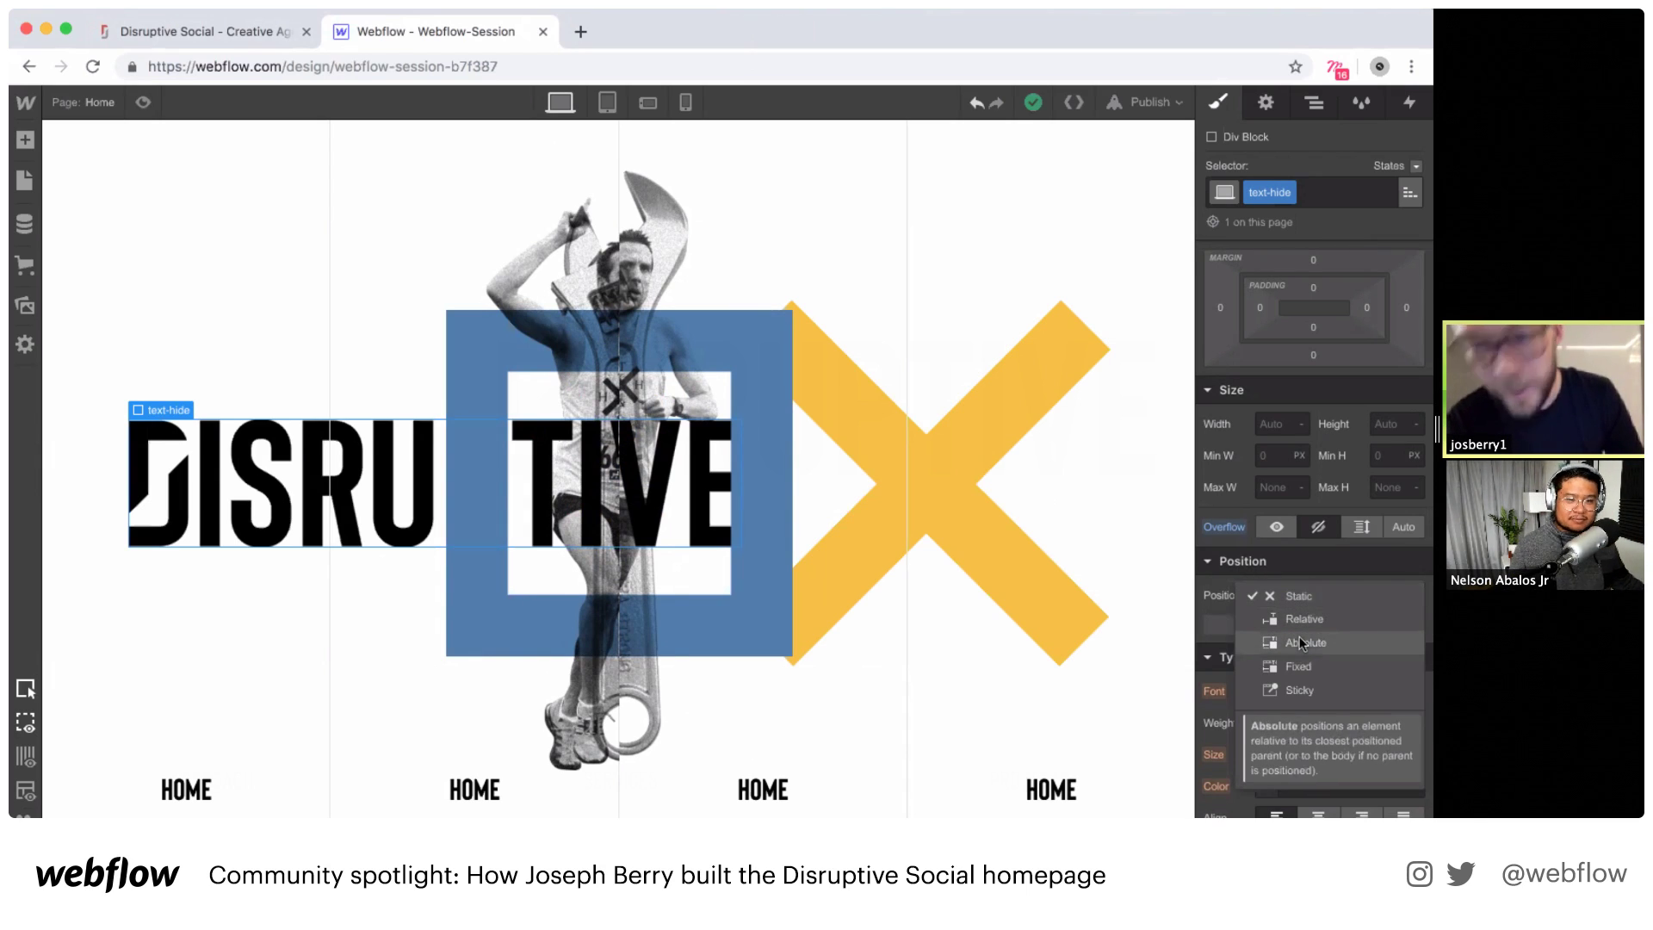
pyautogui.click(1299, 641)
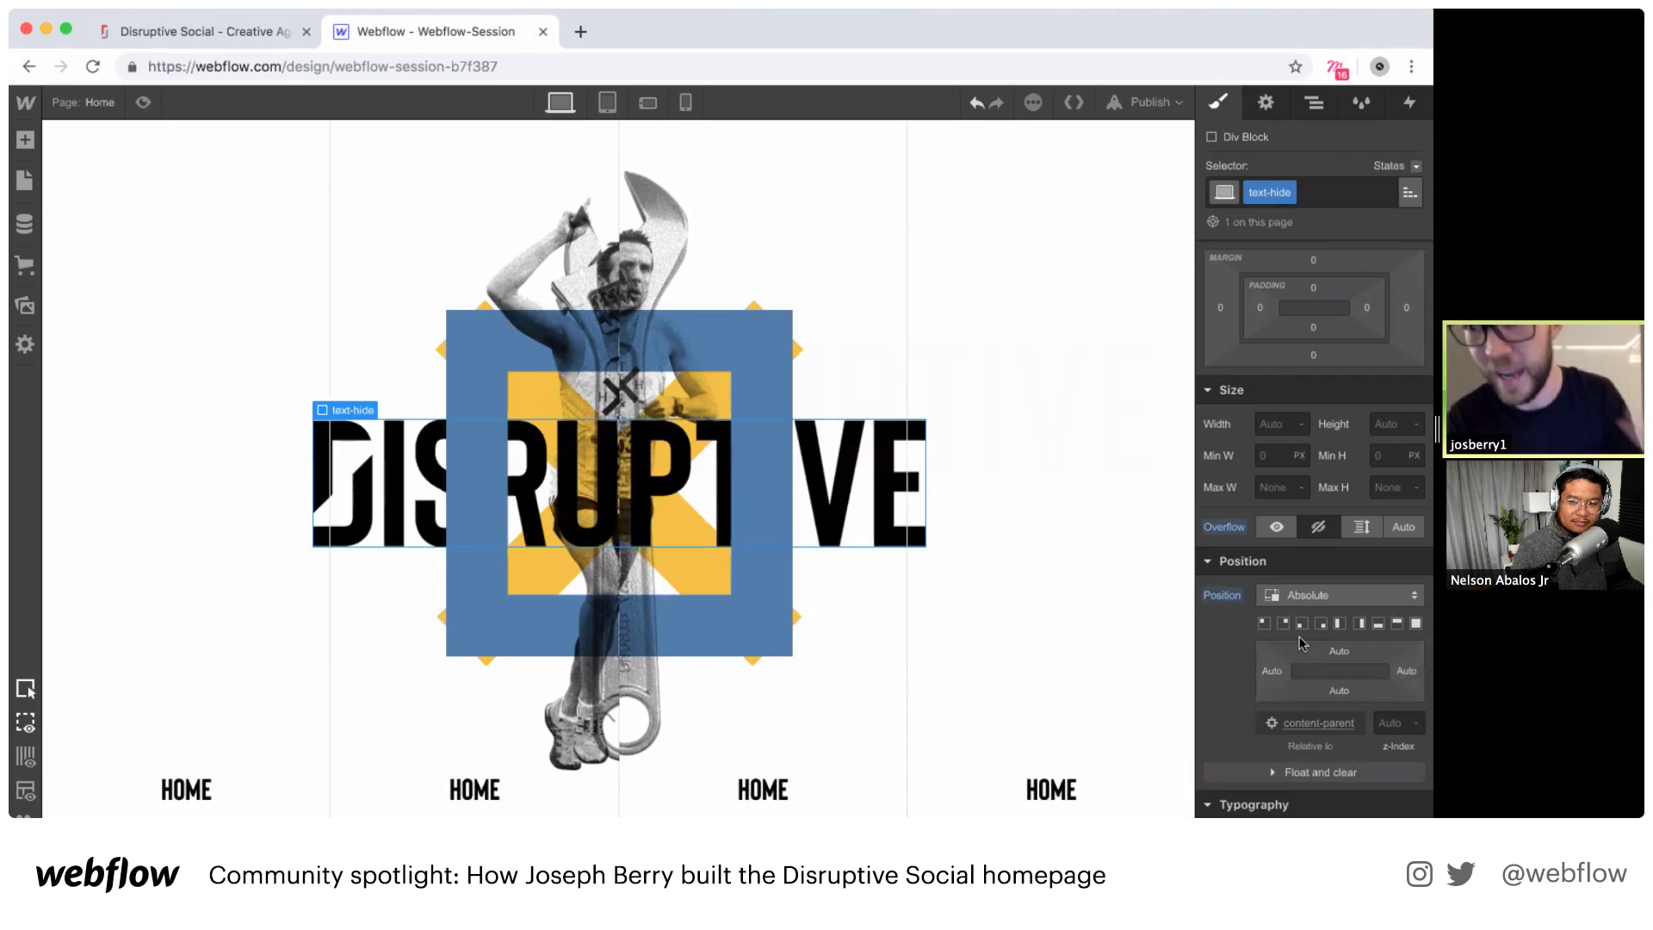
pyautogui.click(1312, 101)
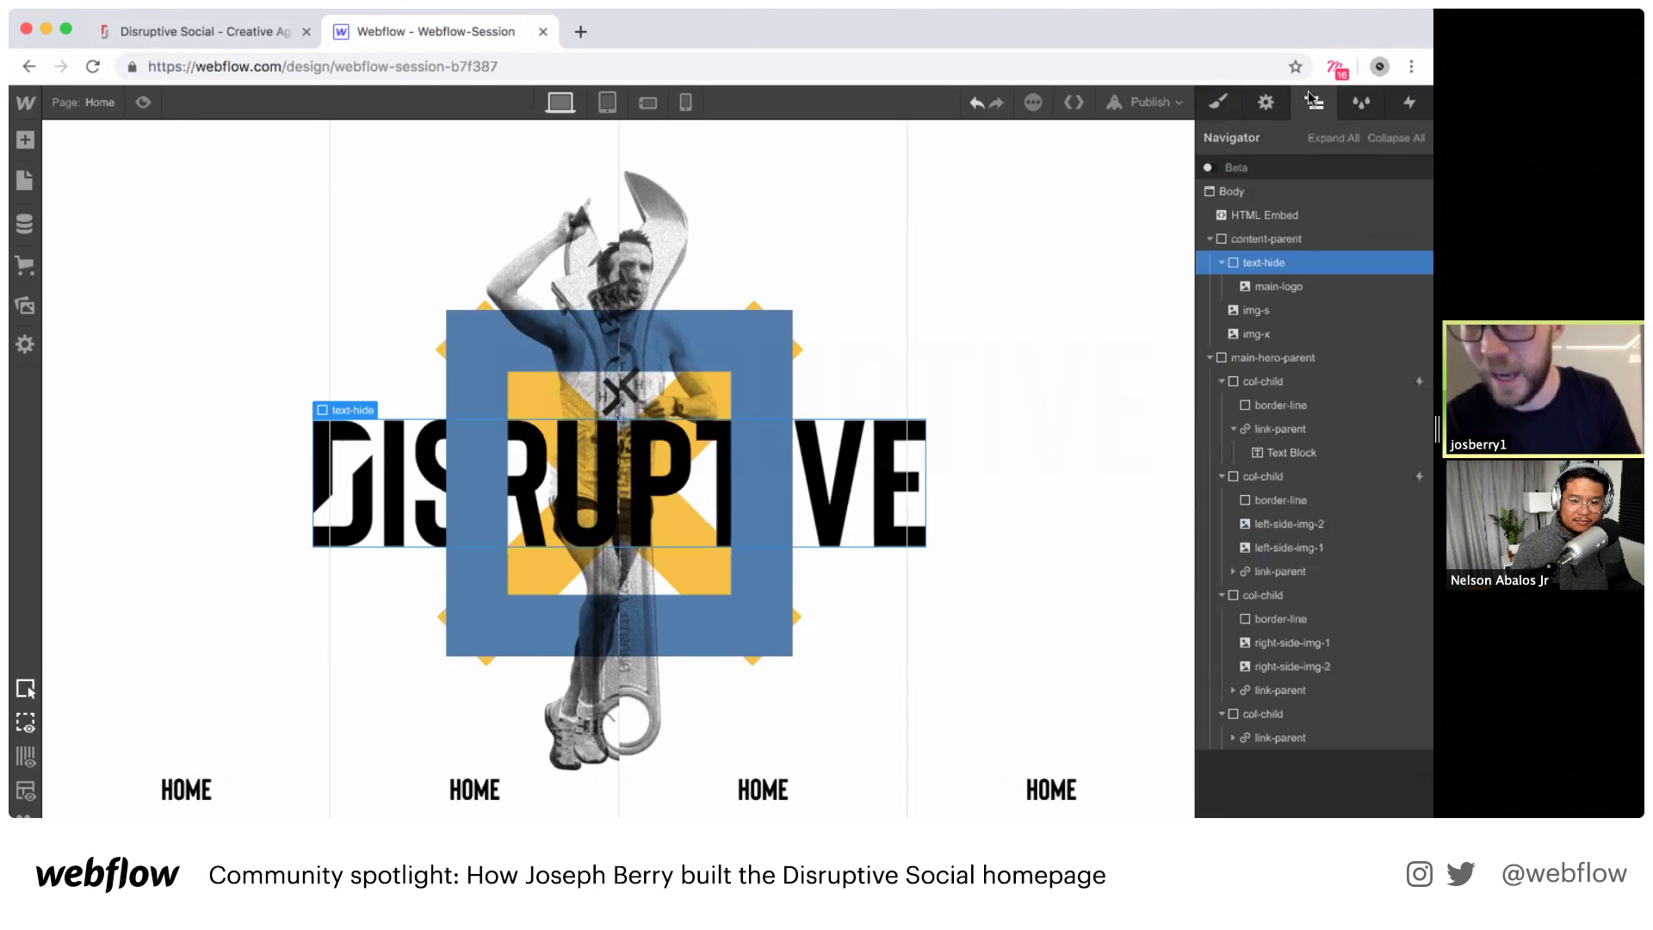
pyautogui.click(1268, 284)
pyautogui.click(1220, 263)
pyautogui.press('a')
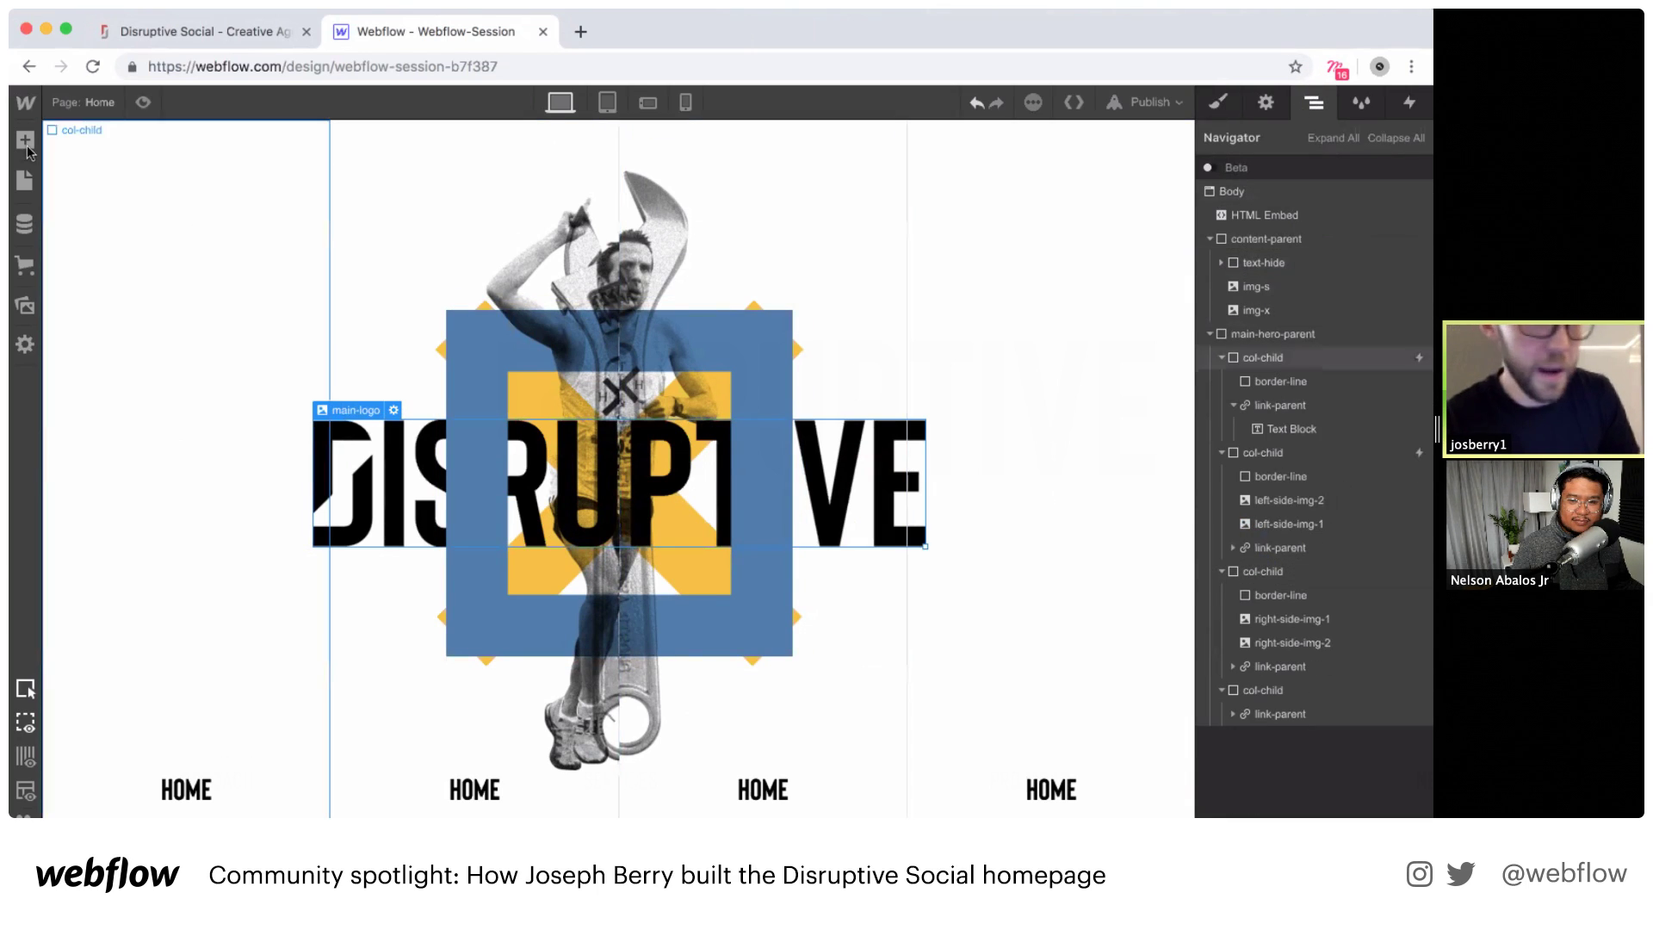
pyautogui.moveTo(90, 491); pyautogui.dragTo(1250, 262)
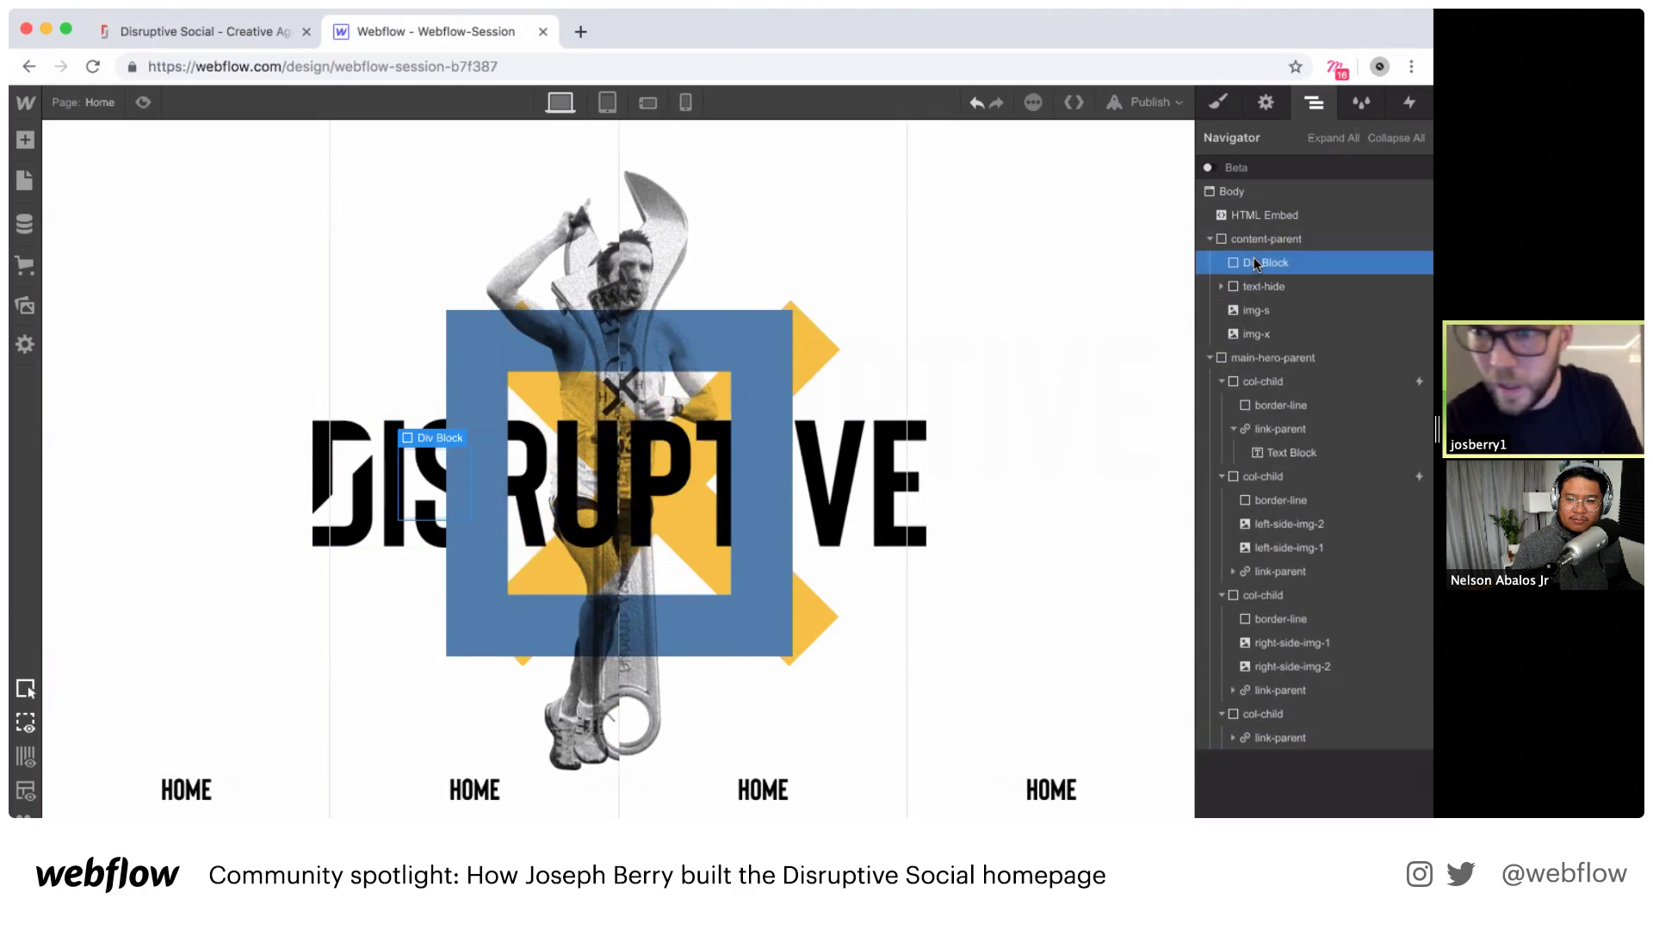
pyautogui.click(1221, 105)
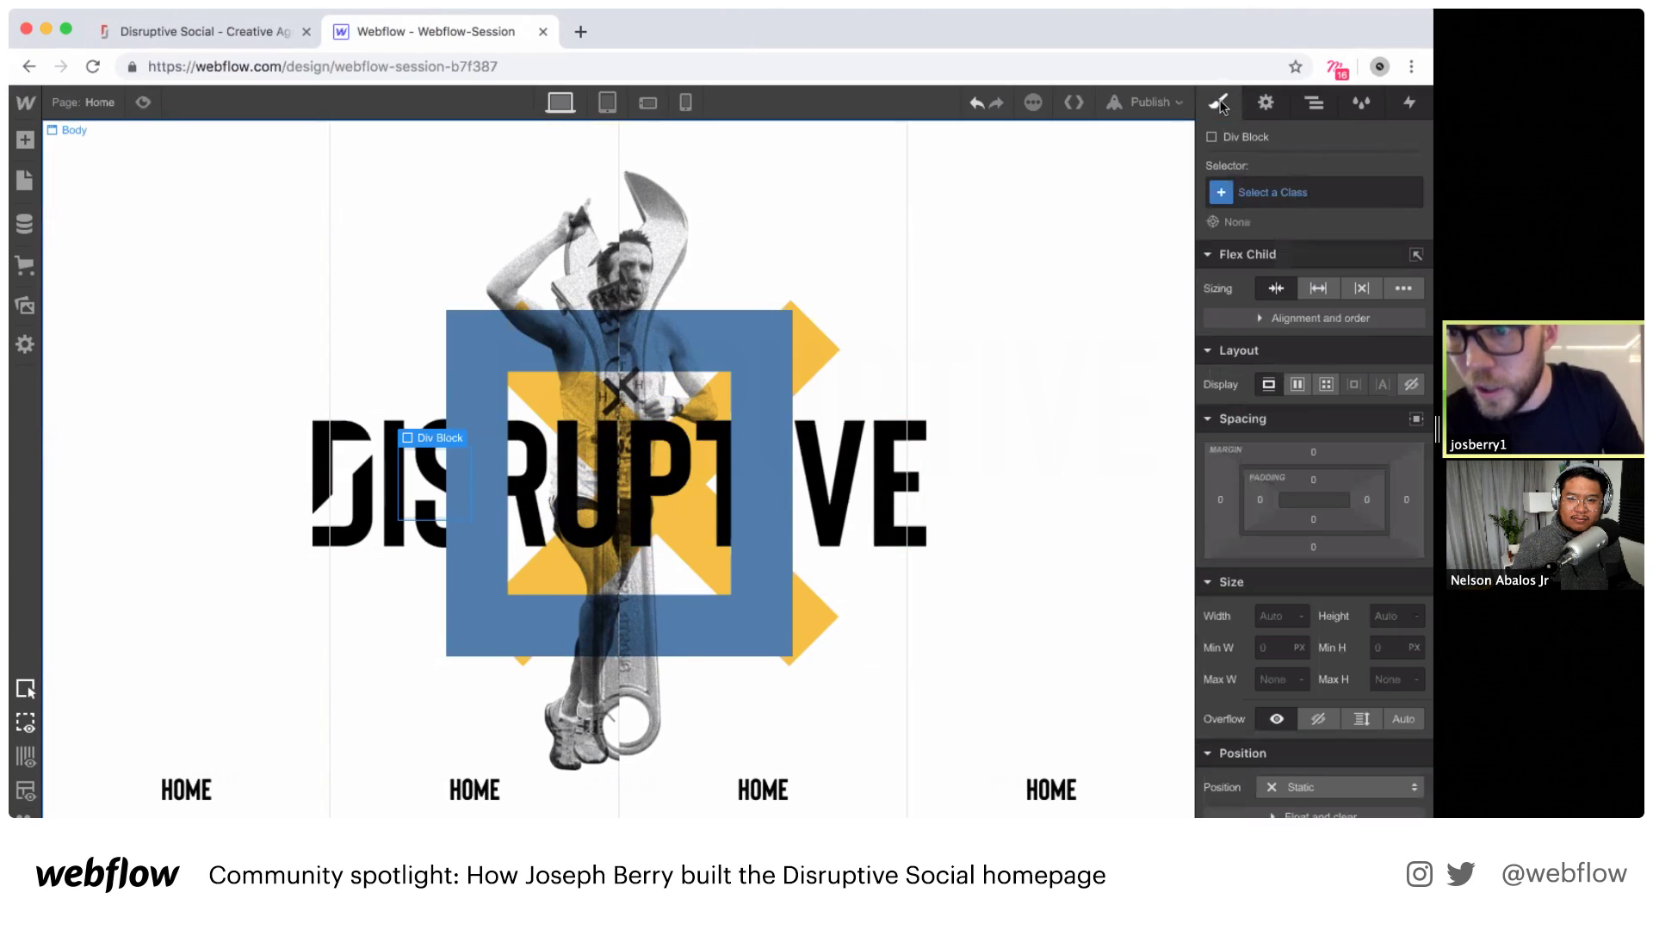
pyautogui.click(1314, 103)
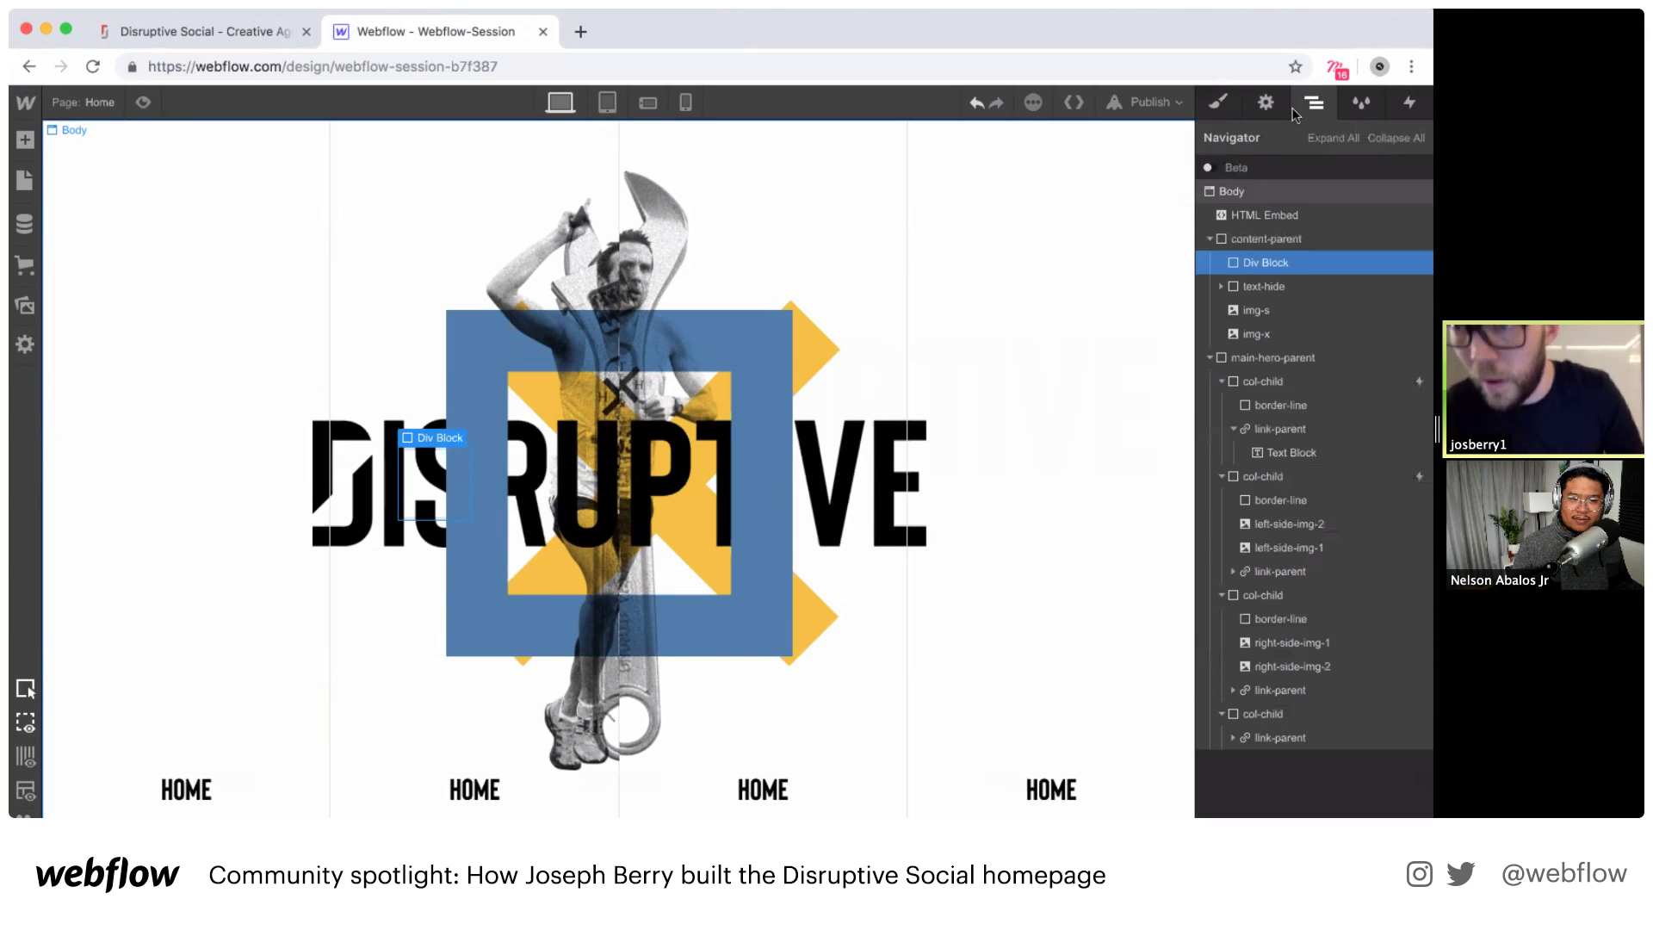
pyautogui.click(1266, 263)
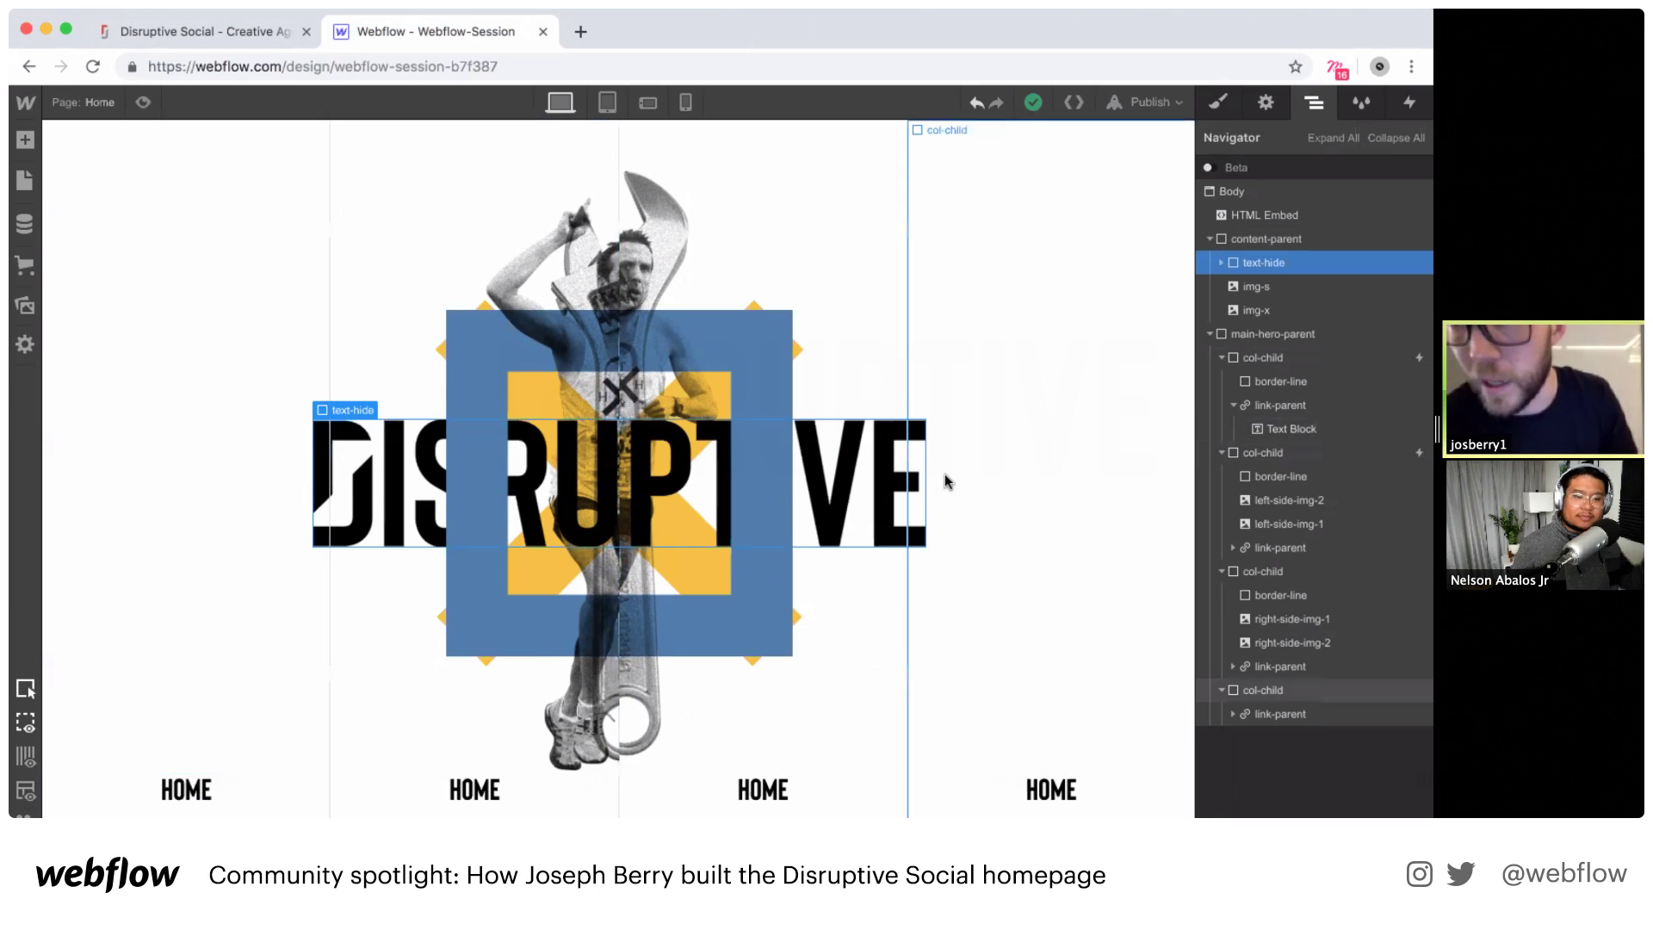
# Step: Collapse the first three col-child columns and main-hero-parent in the page's element tree
pyautogui.click(1224, 355)
pyautogui.click(1222, 356)
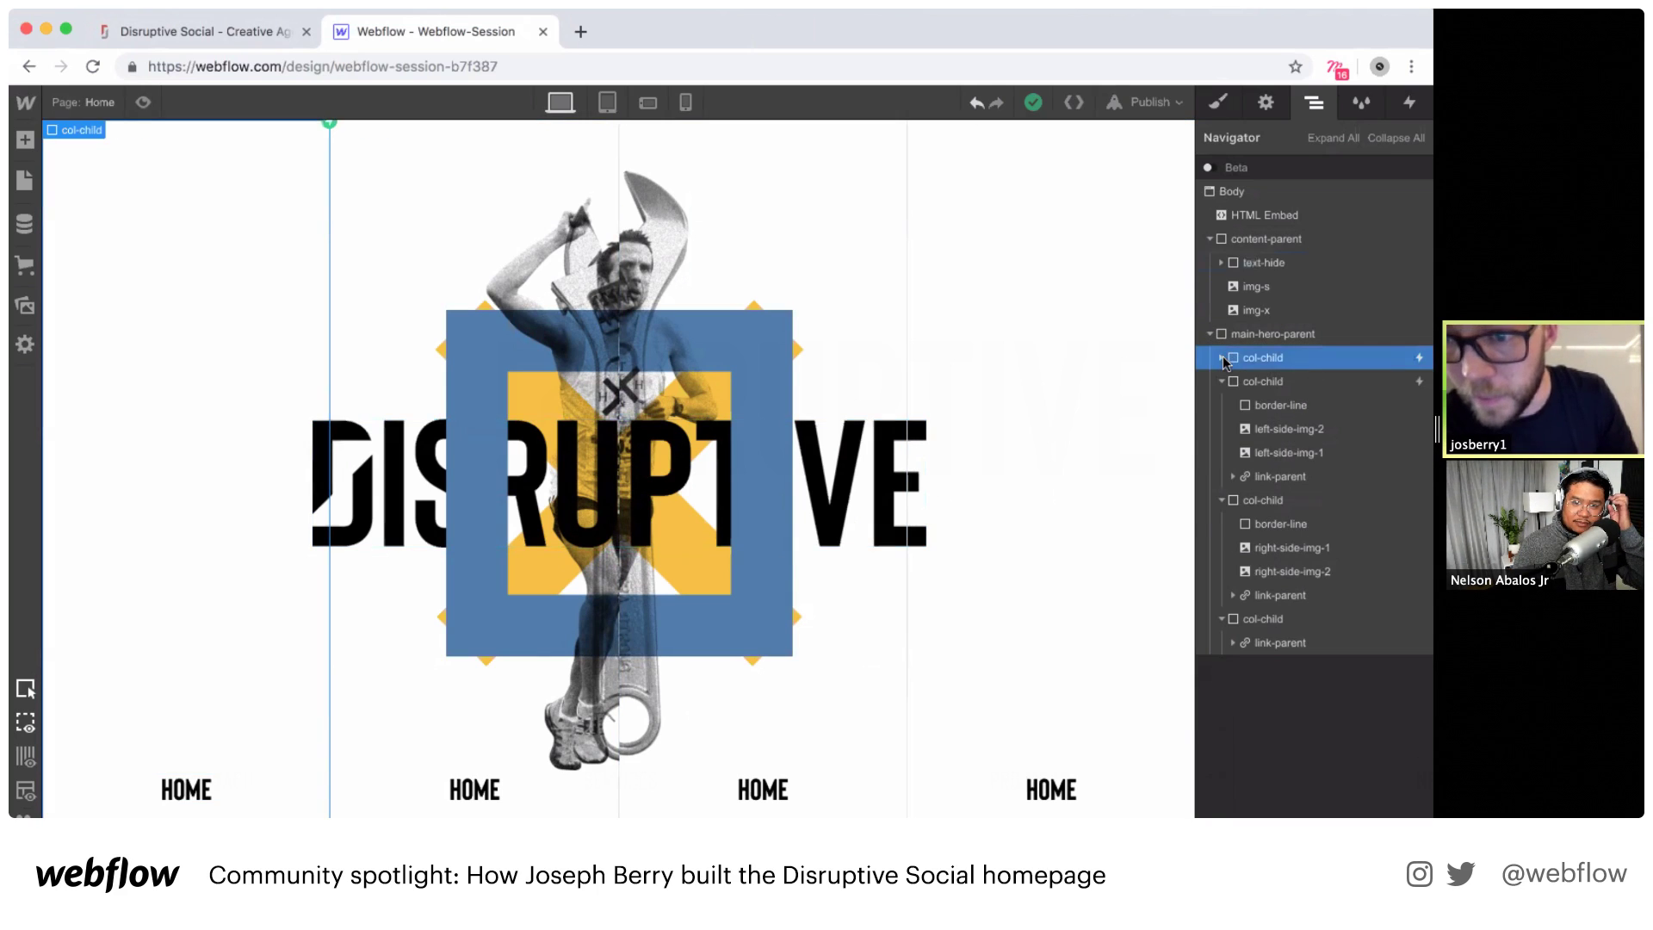
pyautogui.click(1222, 380)
pyautogui.click(1222, 405)
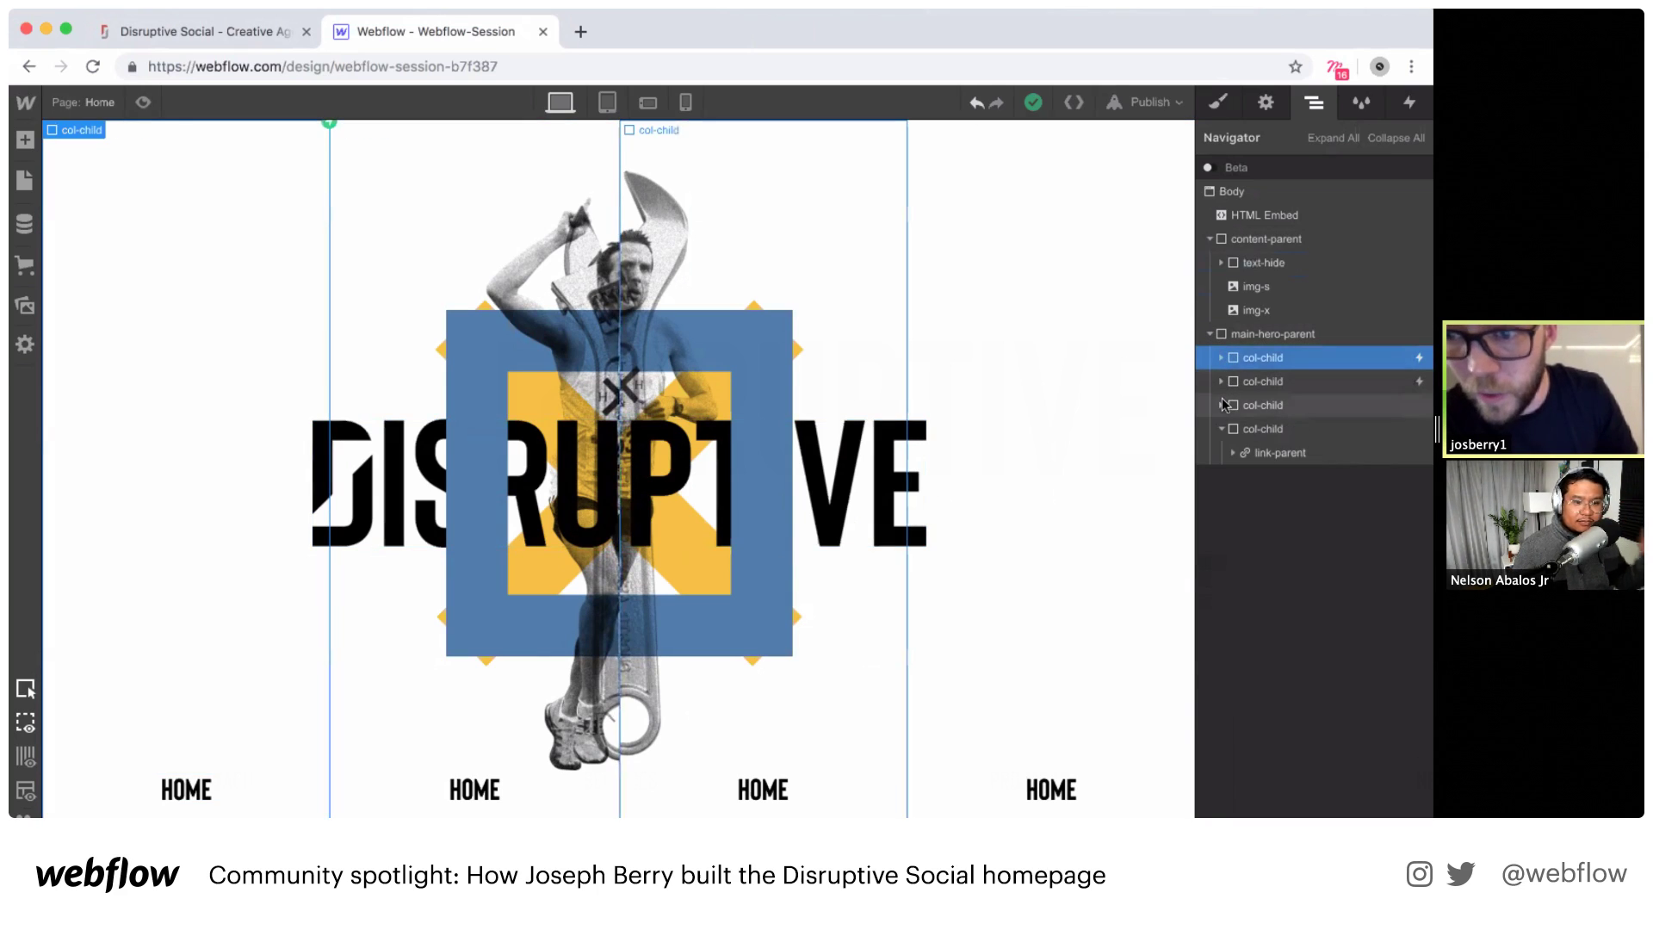
pyautogui.click(1210, 333)
# Step: Switch to the live Disruptive Social website and reload it to review its homepage hero and animations
pyautogui.click(217, 33)
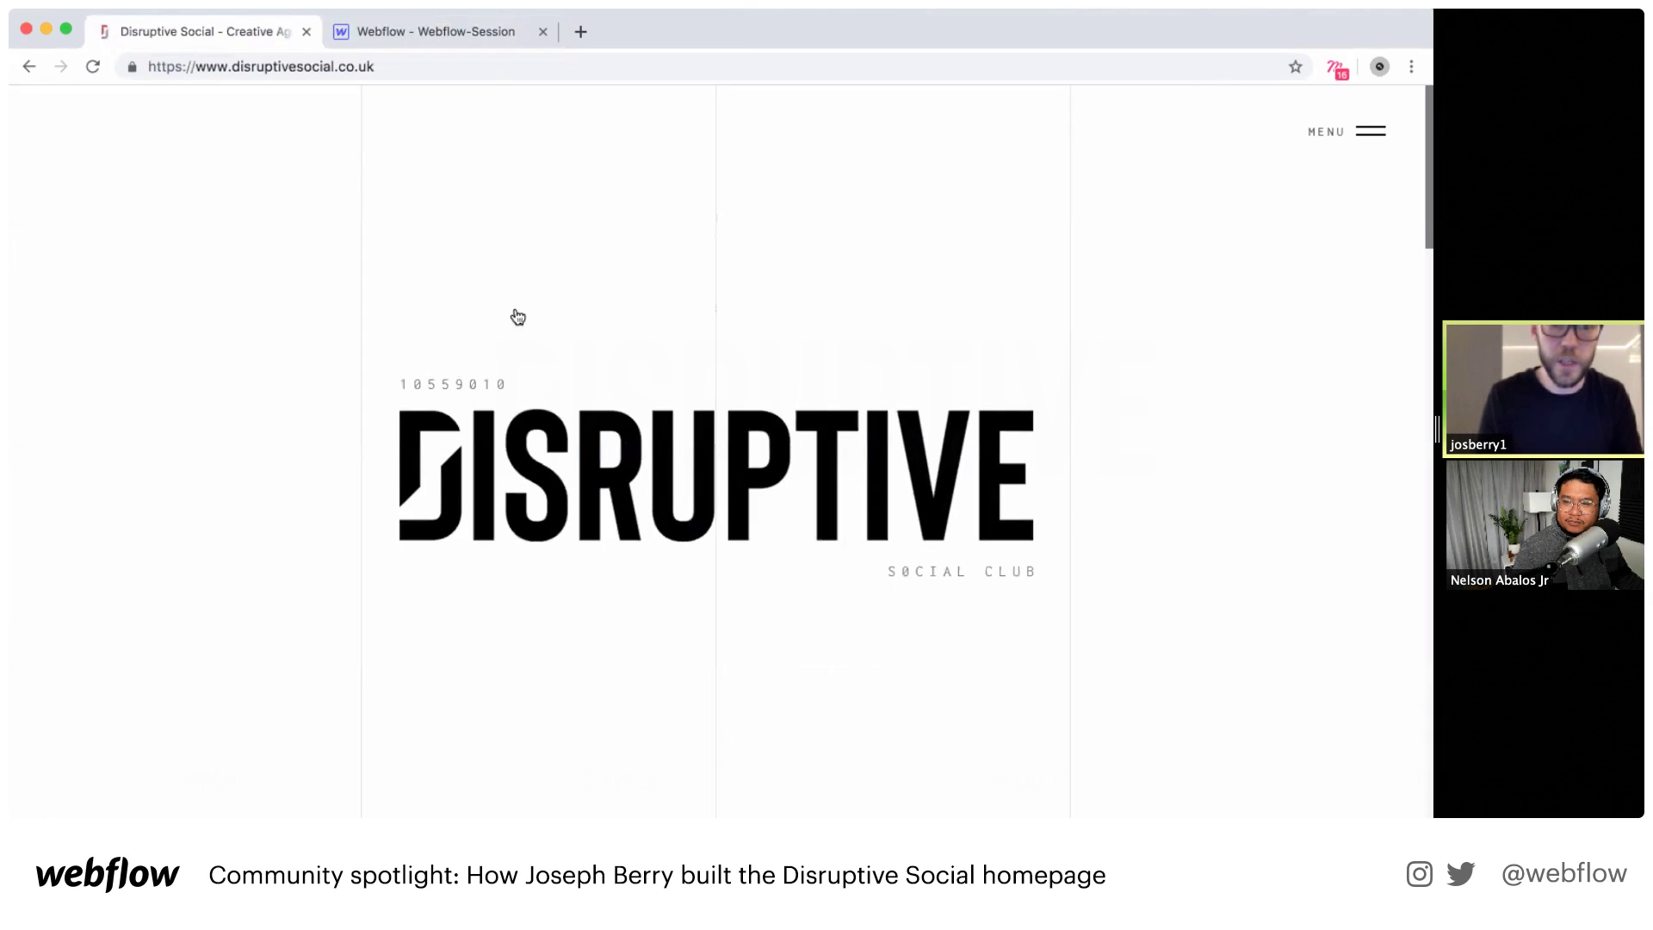
pyautogui.click(382, 57)
pyautogui.press('Return')
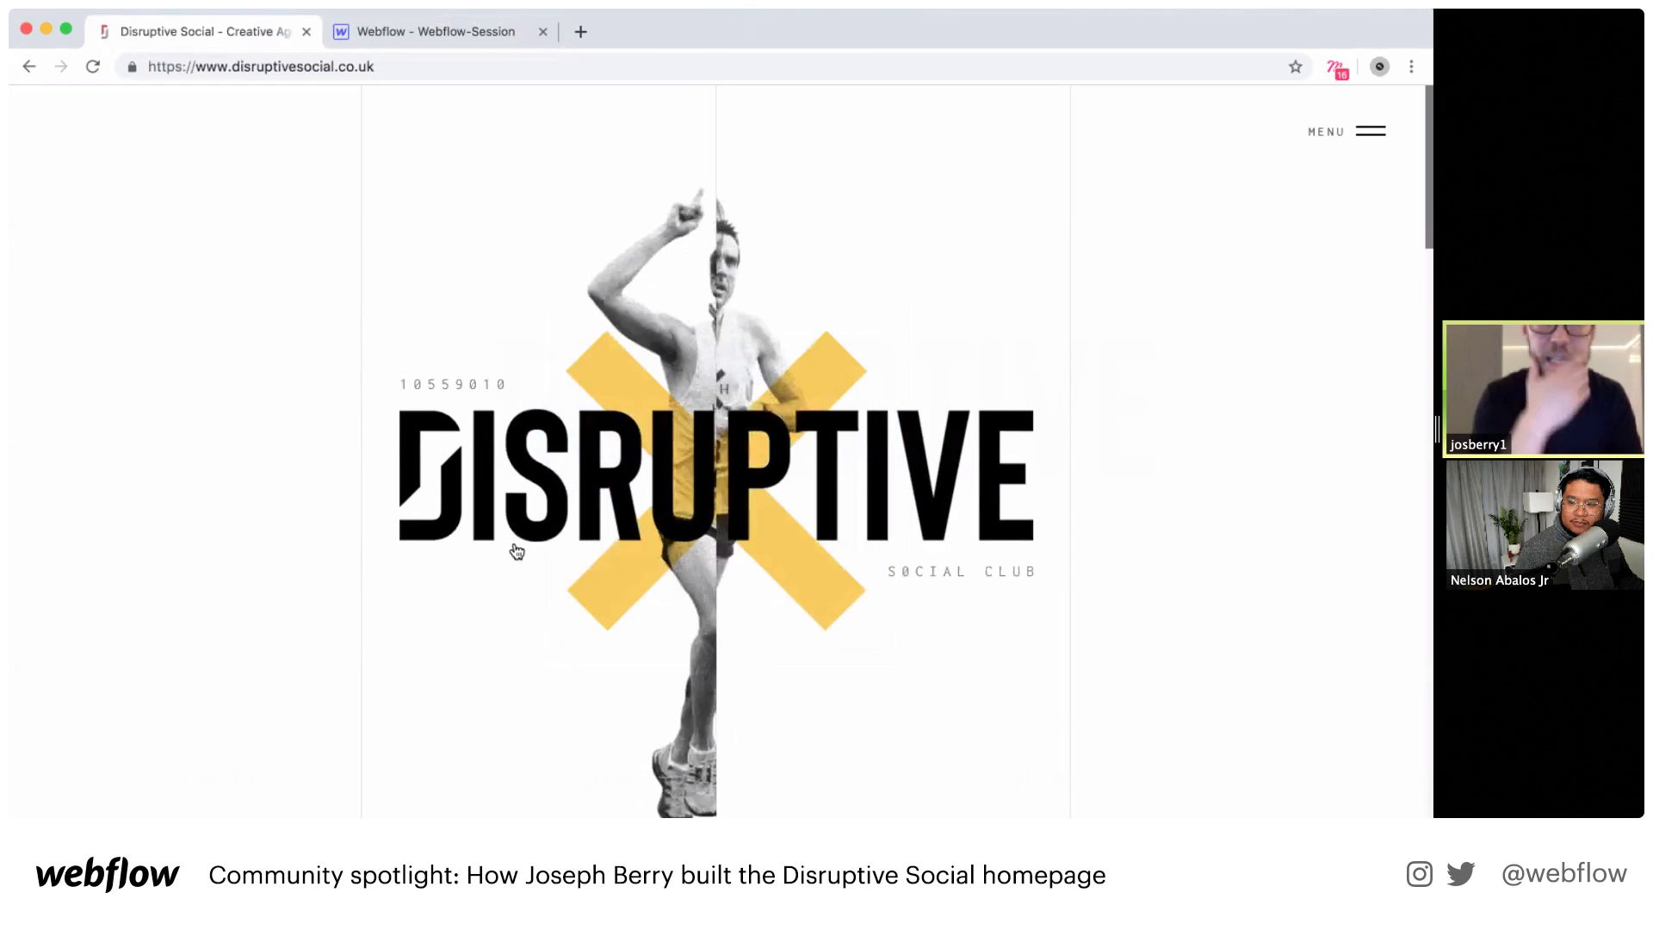
# Step: Switch back to the Webflow project, collapse content-parent, and add a page load trigger to the Home page
pyautogui.click(390, 30)
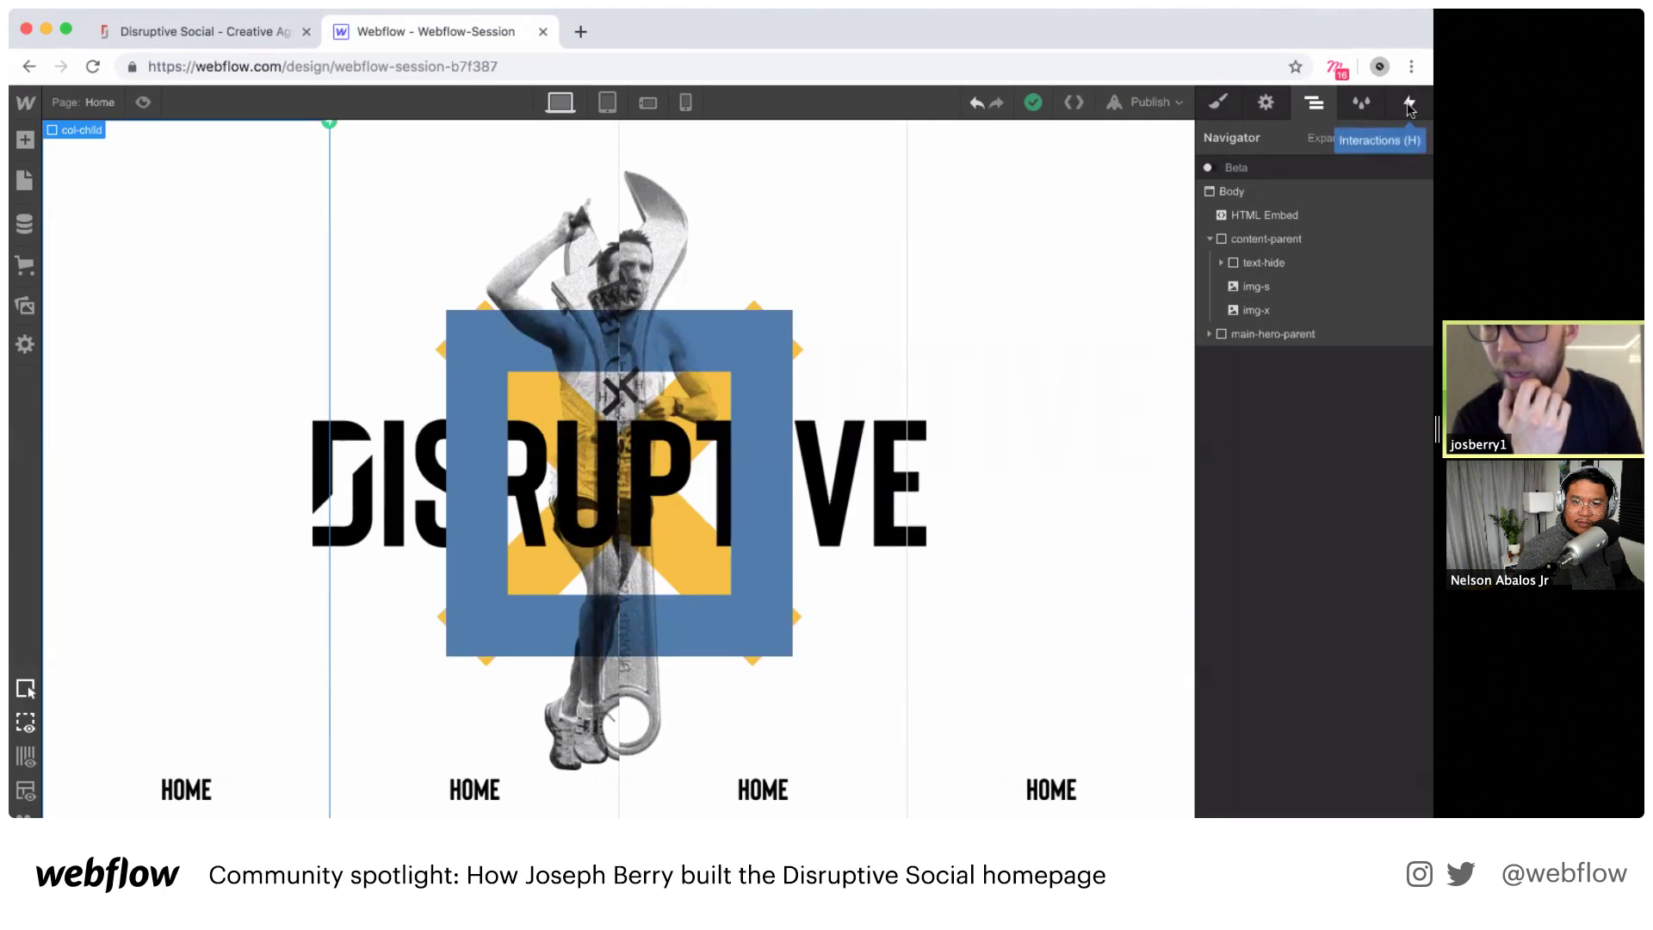
pyautogui.click(1225, 197)
pyautogui.click(1210, 238)
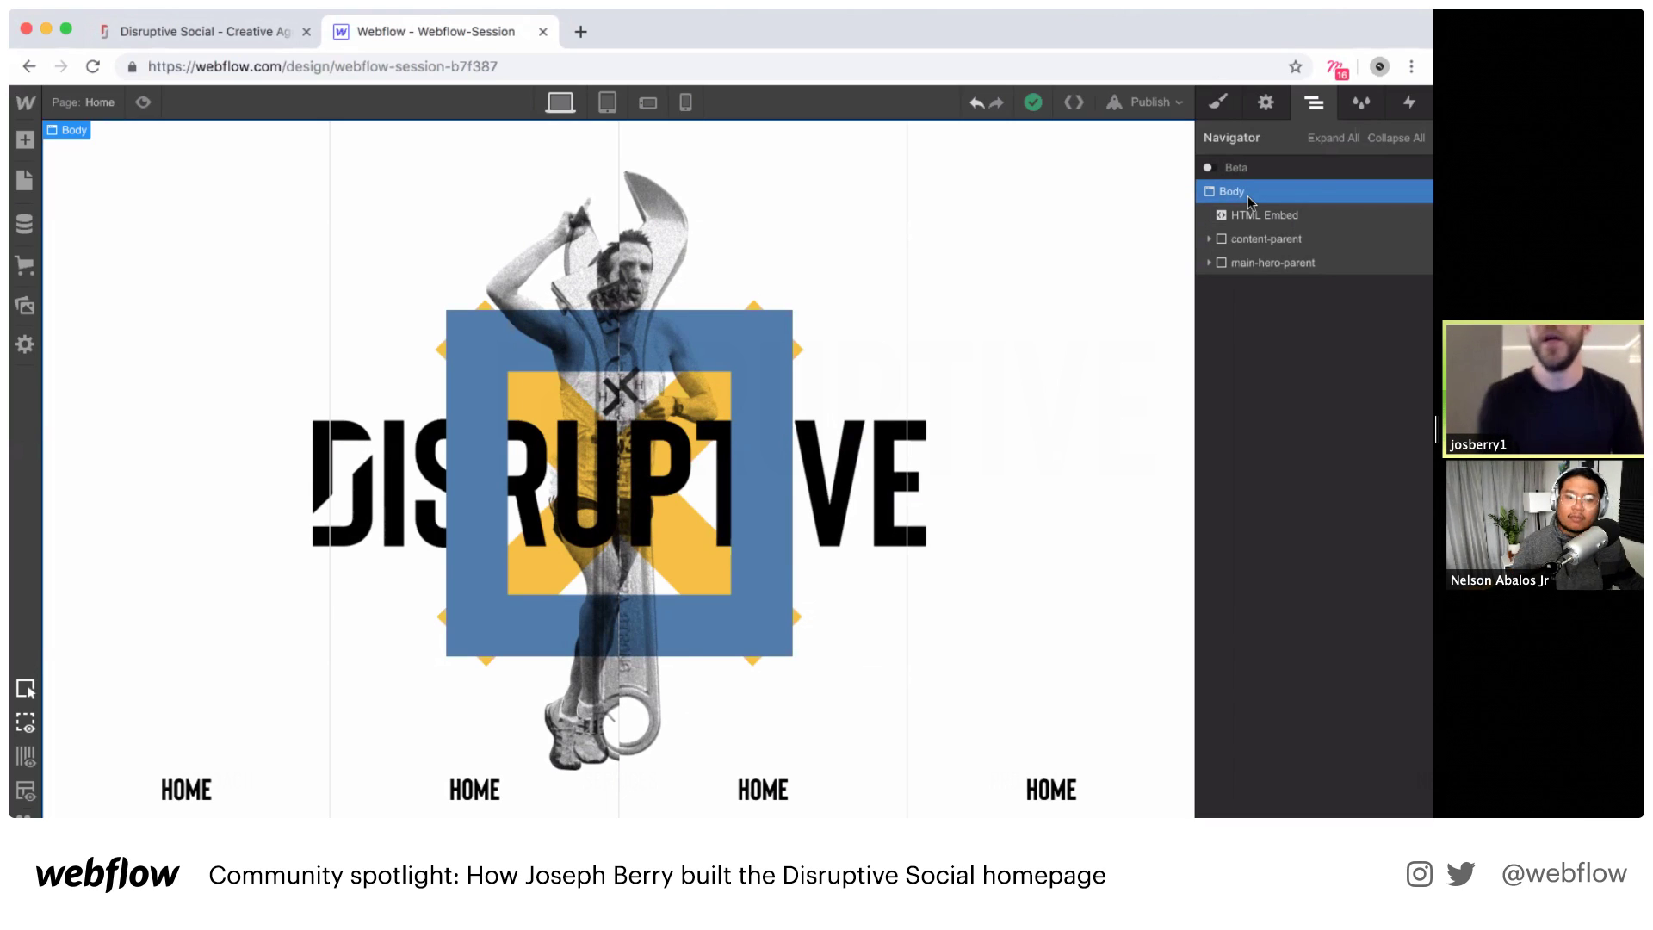
pyautogui.click(1408, 104)
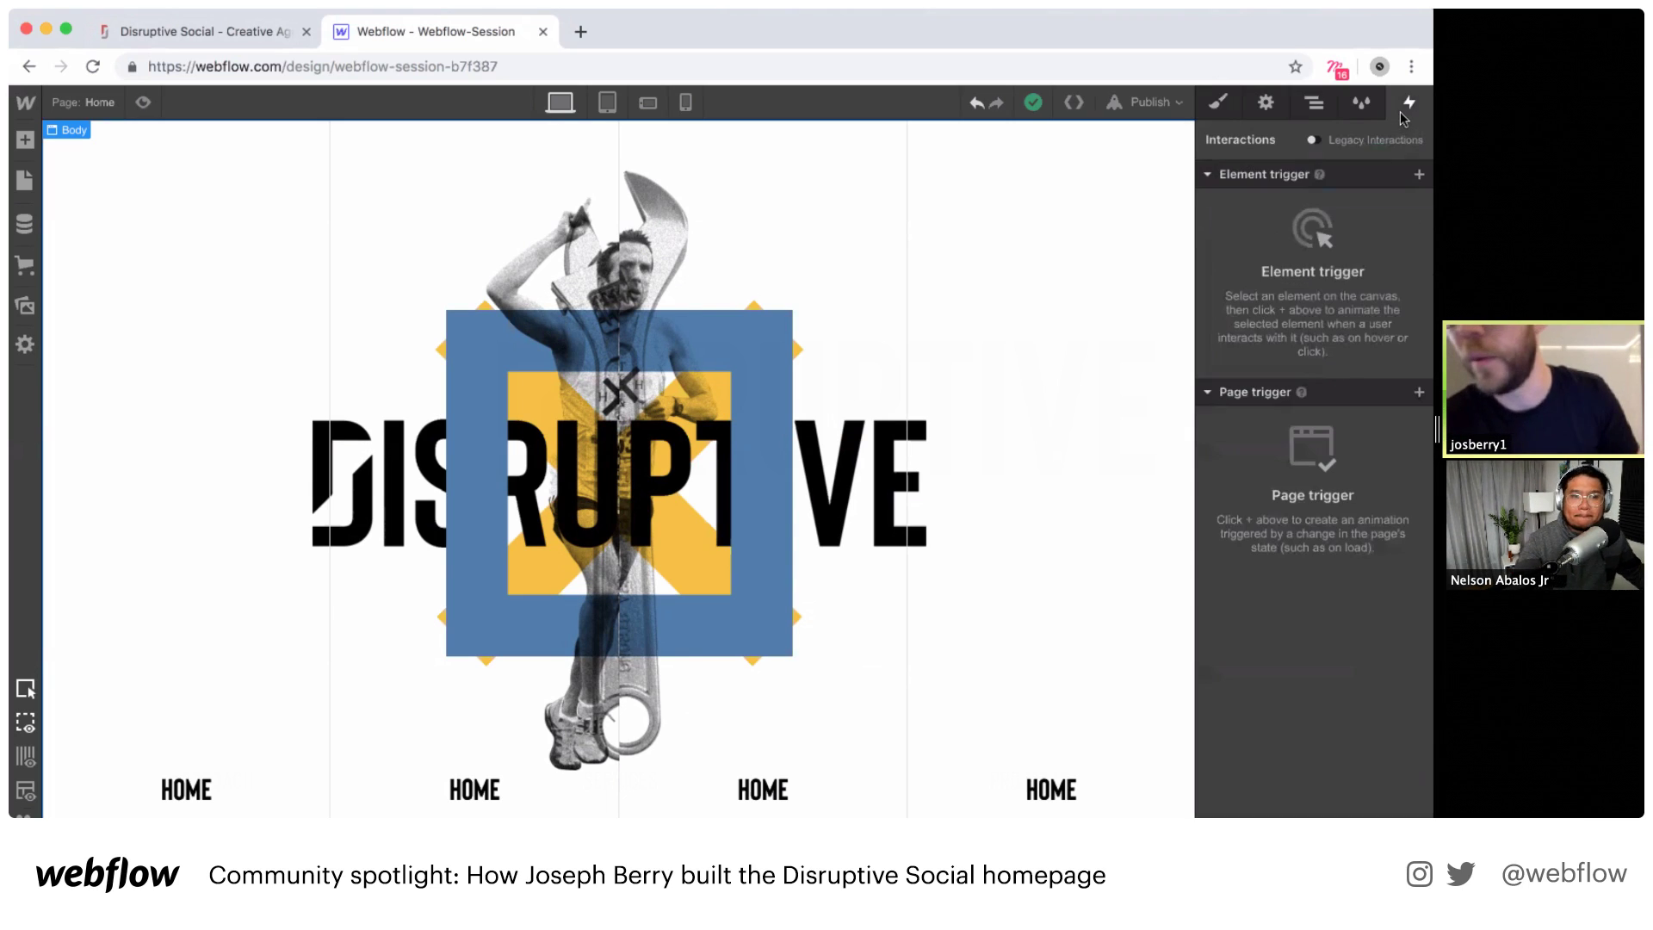
pyautogui.click(1419, 392)
pyautogui.click(1319, 429)
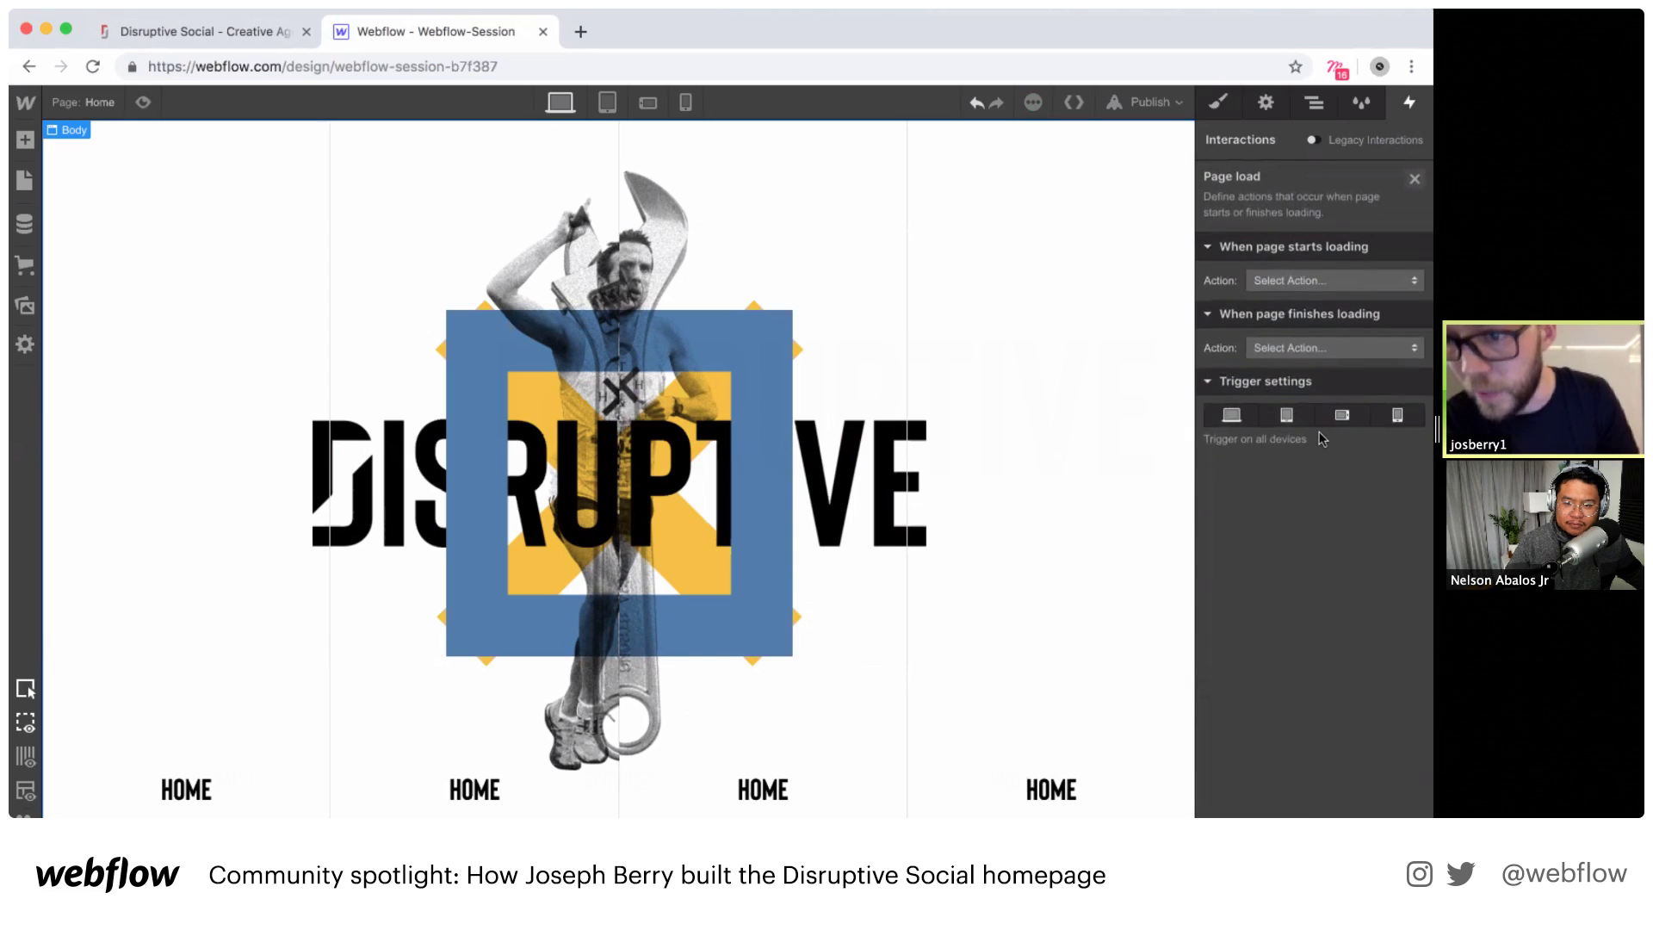
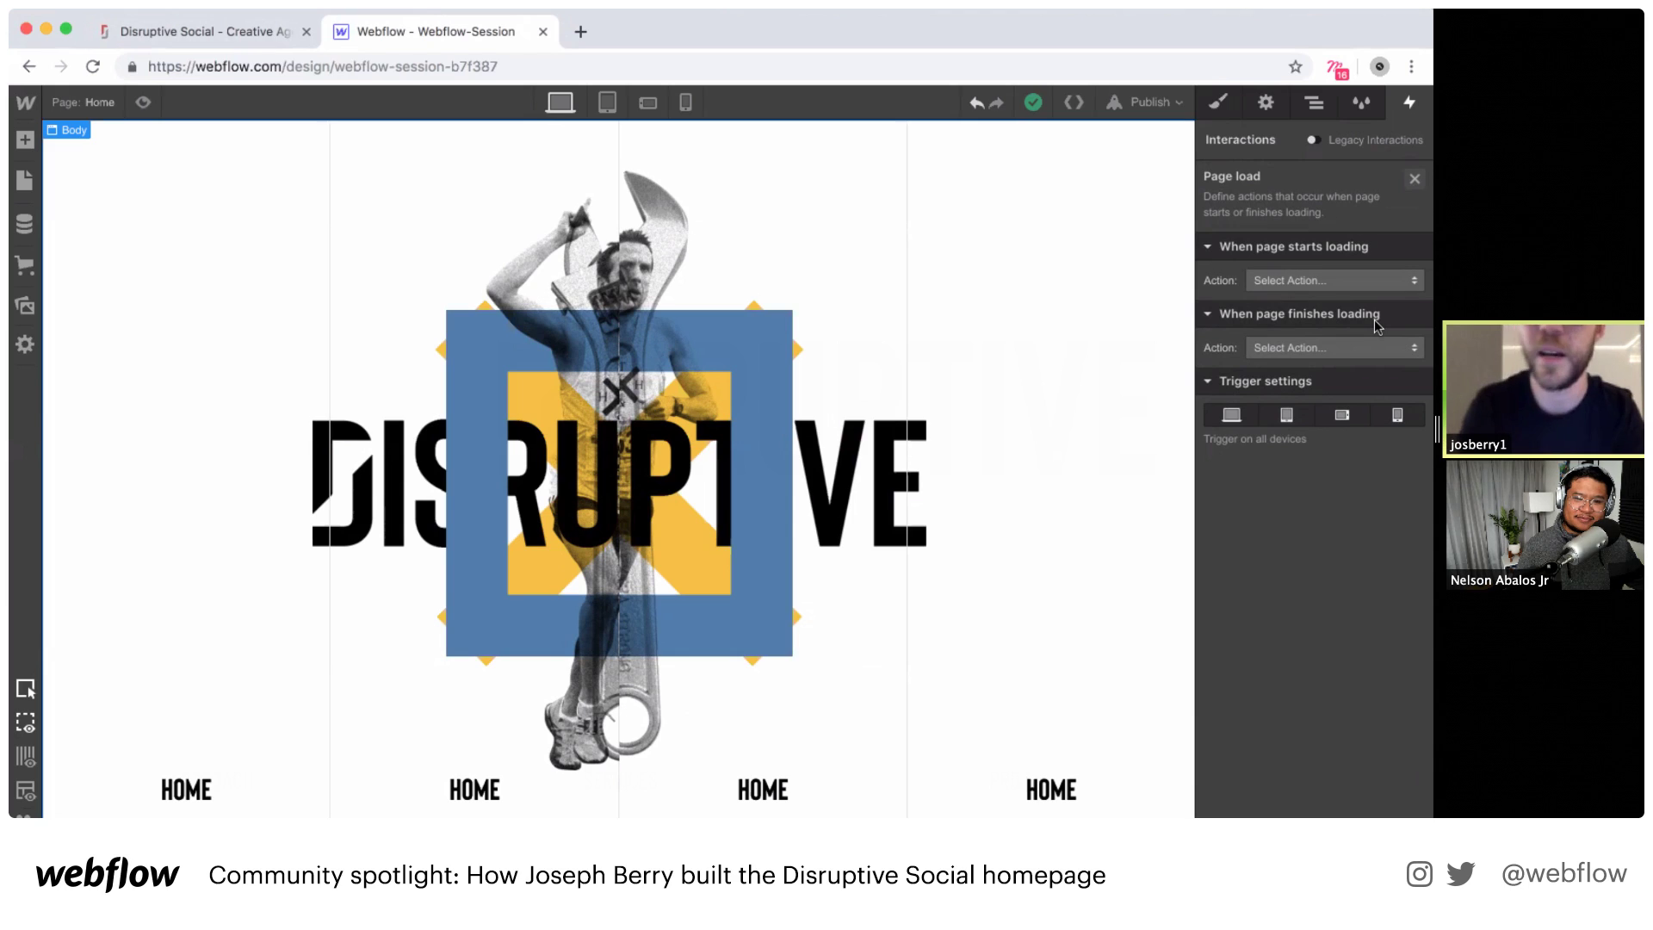
# Step: Create a timed animation named home-intro-load that starts when the page finishes loading
pyautogui.click(1349, 347)
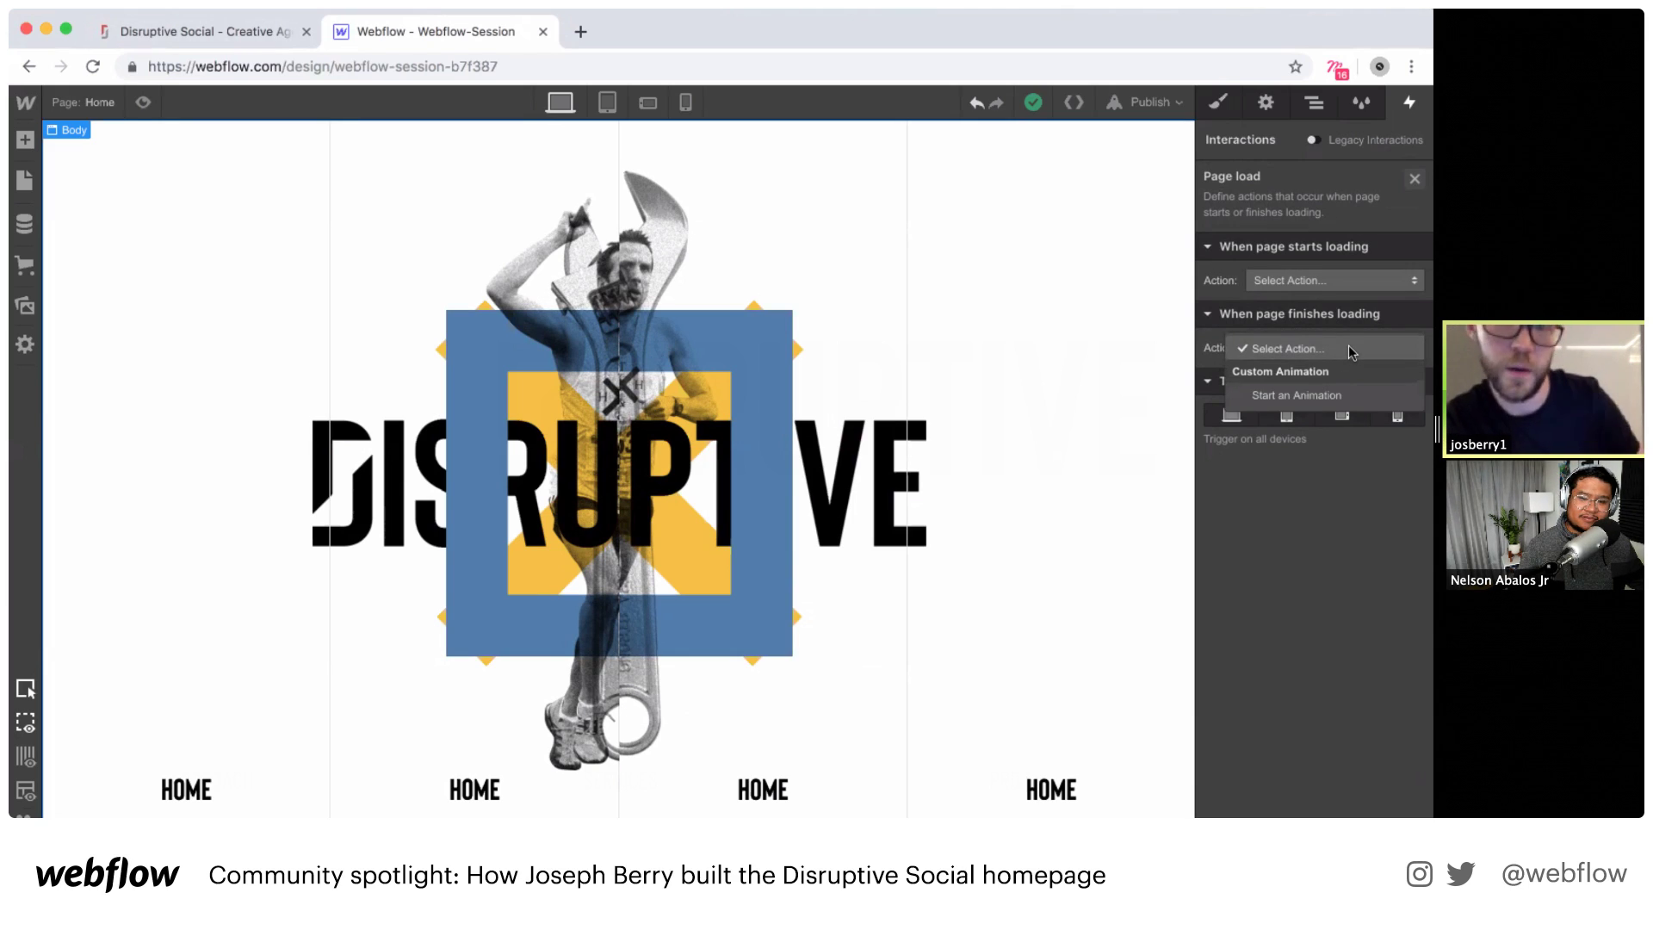
pyautogui.click(1322, 393)
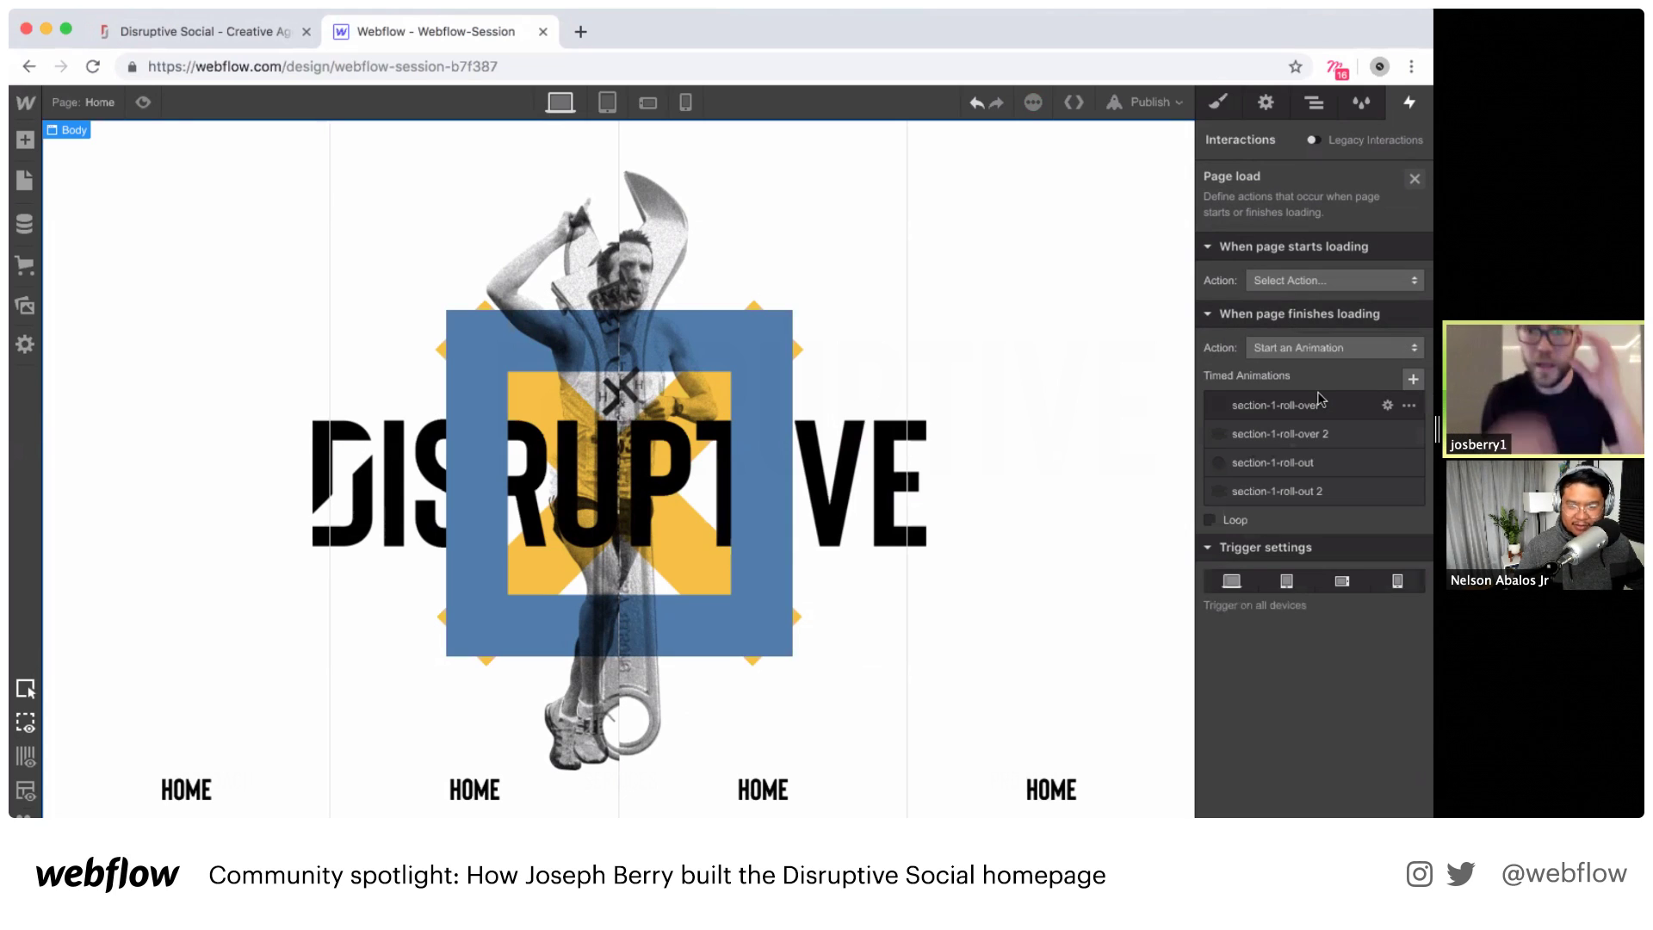
pyautogui.click(1412, 379)
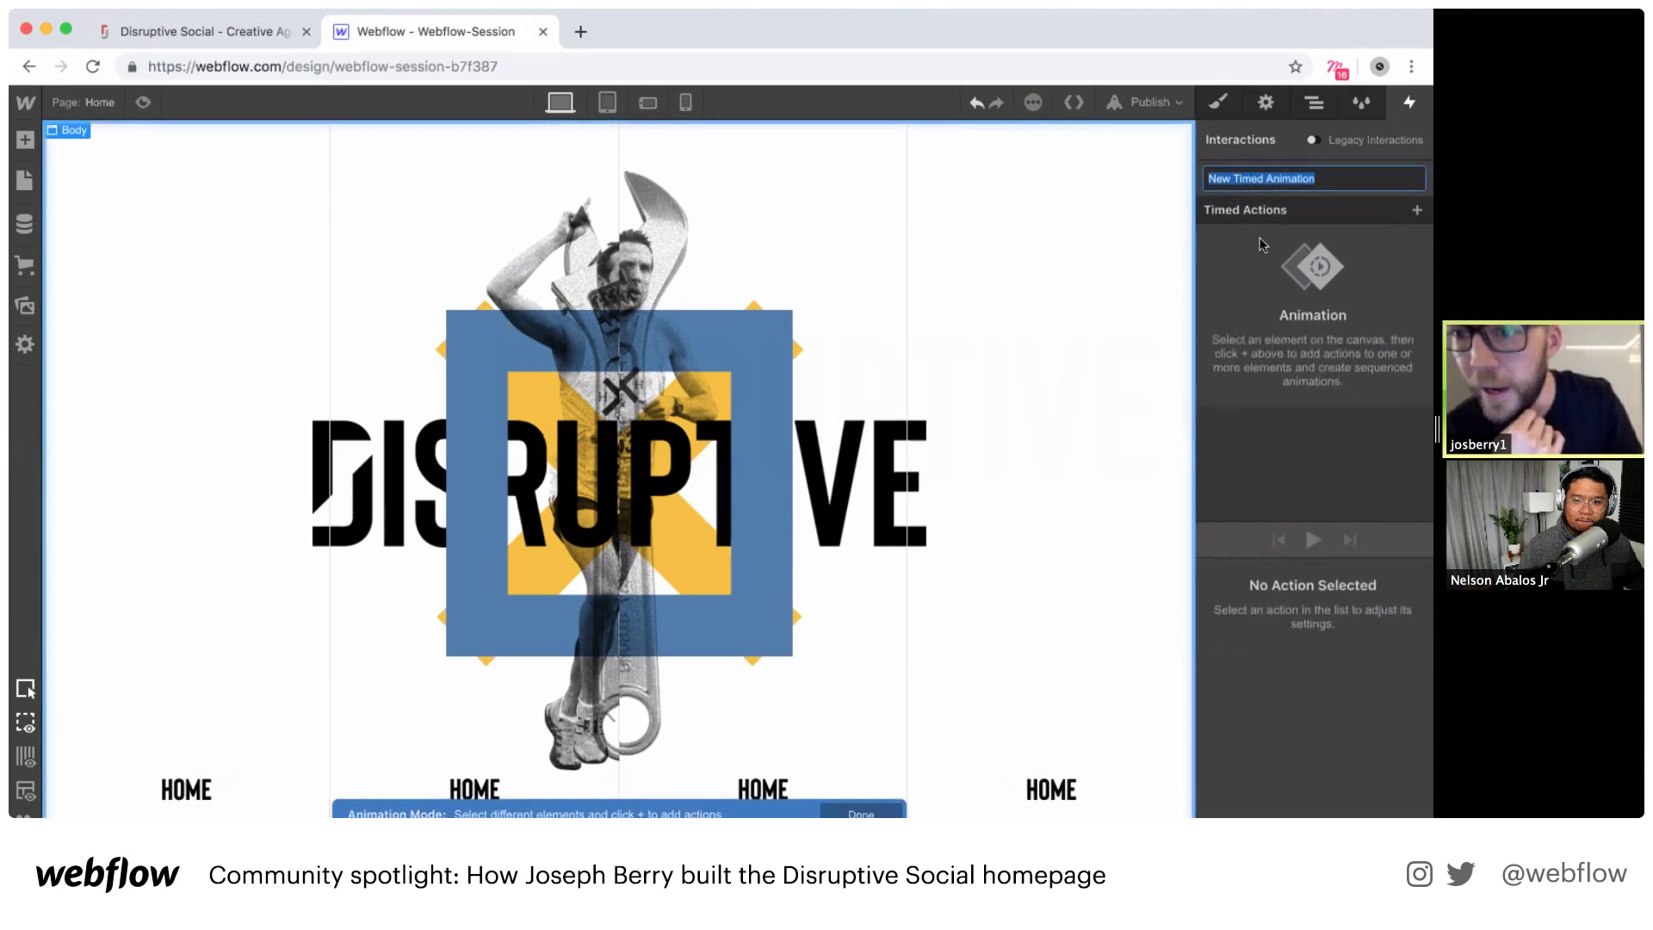
pyautogui.write('jhe')
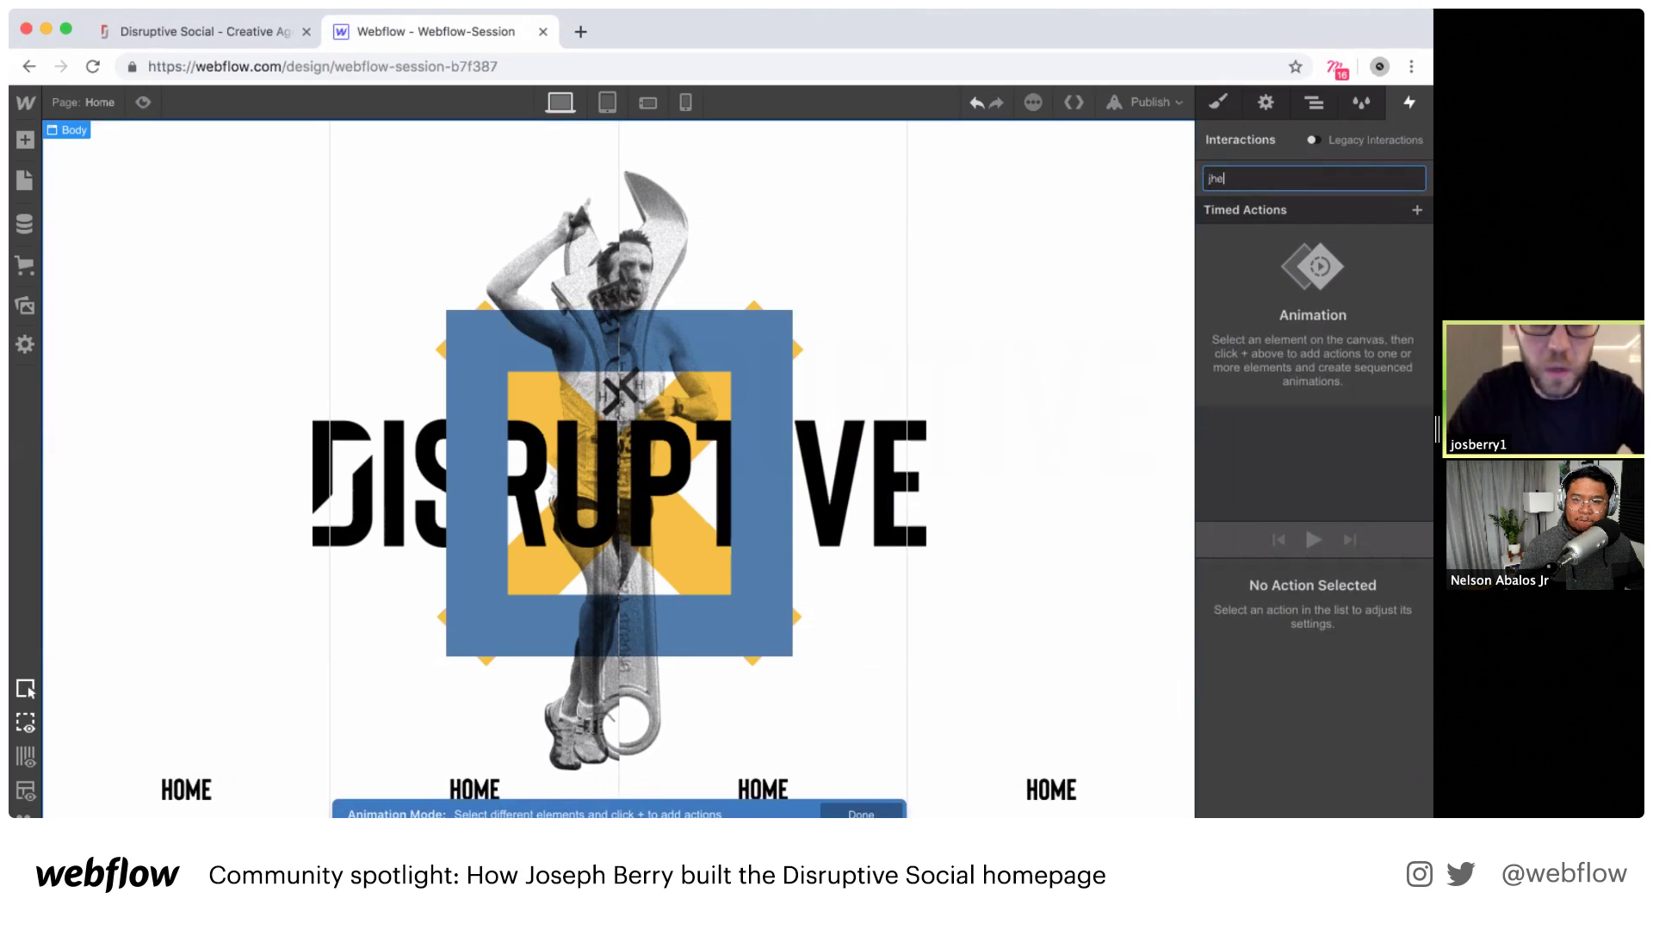
pyautogui.write('home-i')
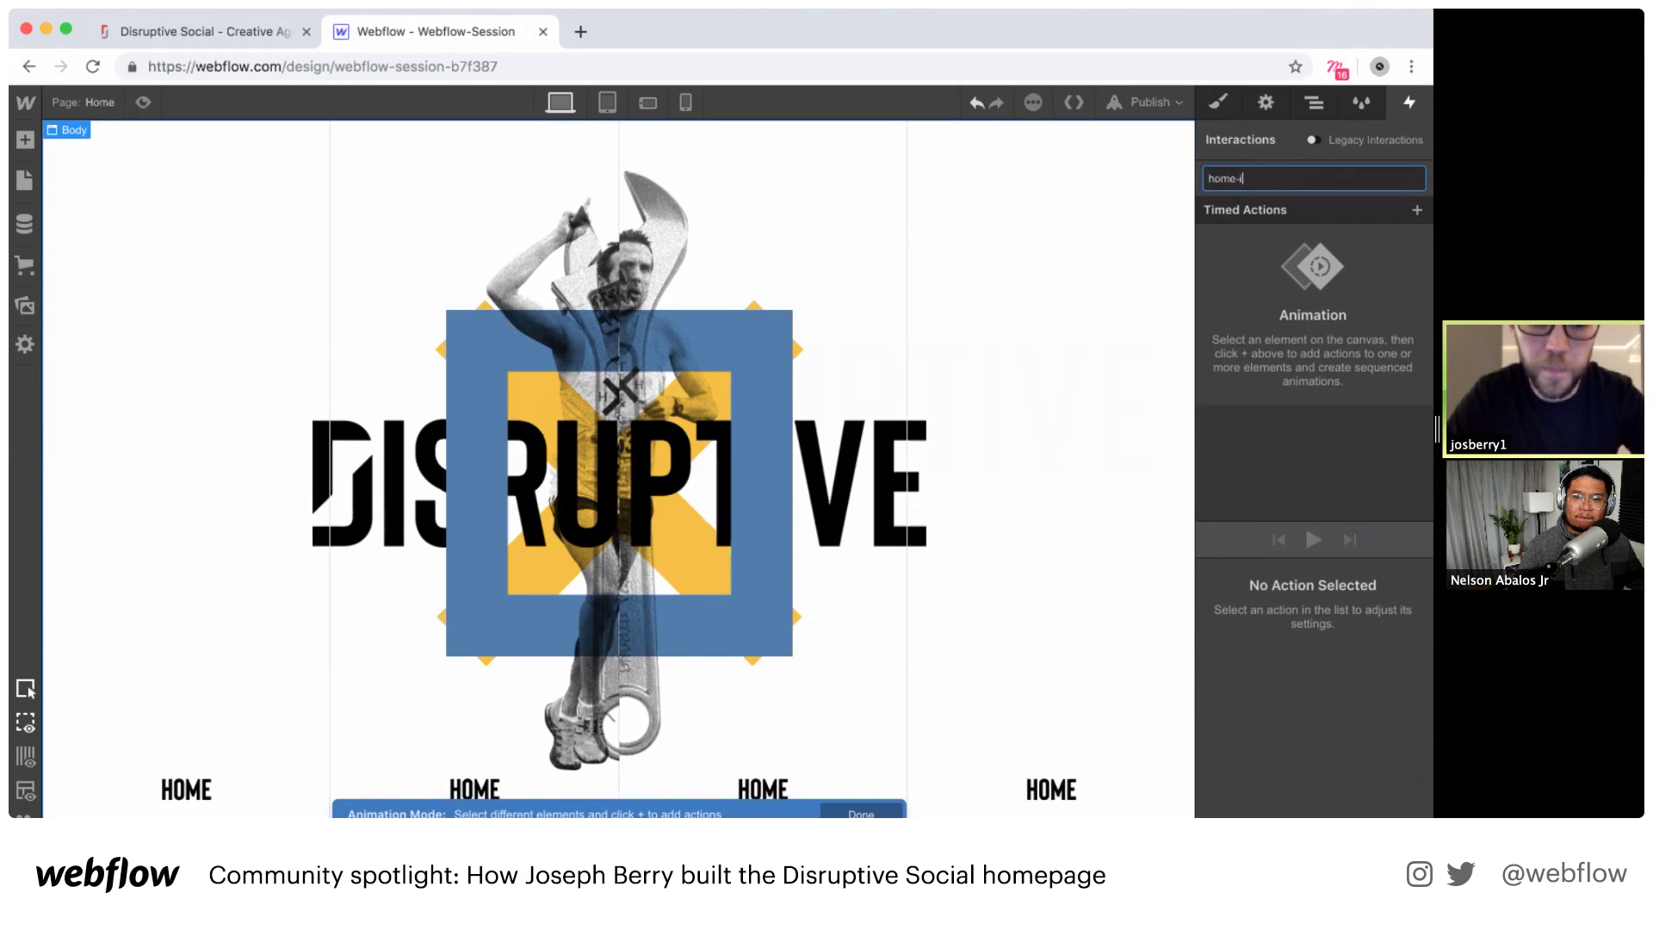
pyautogui.write('ntro-load')
pyautogui.press('Return')
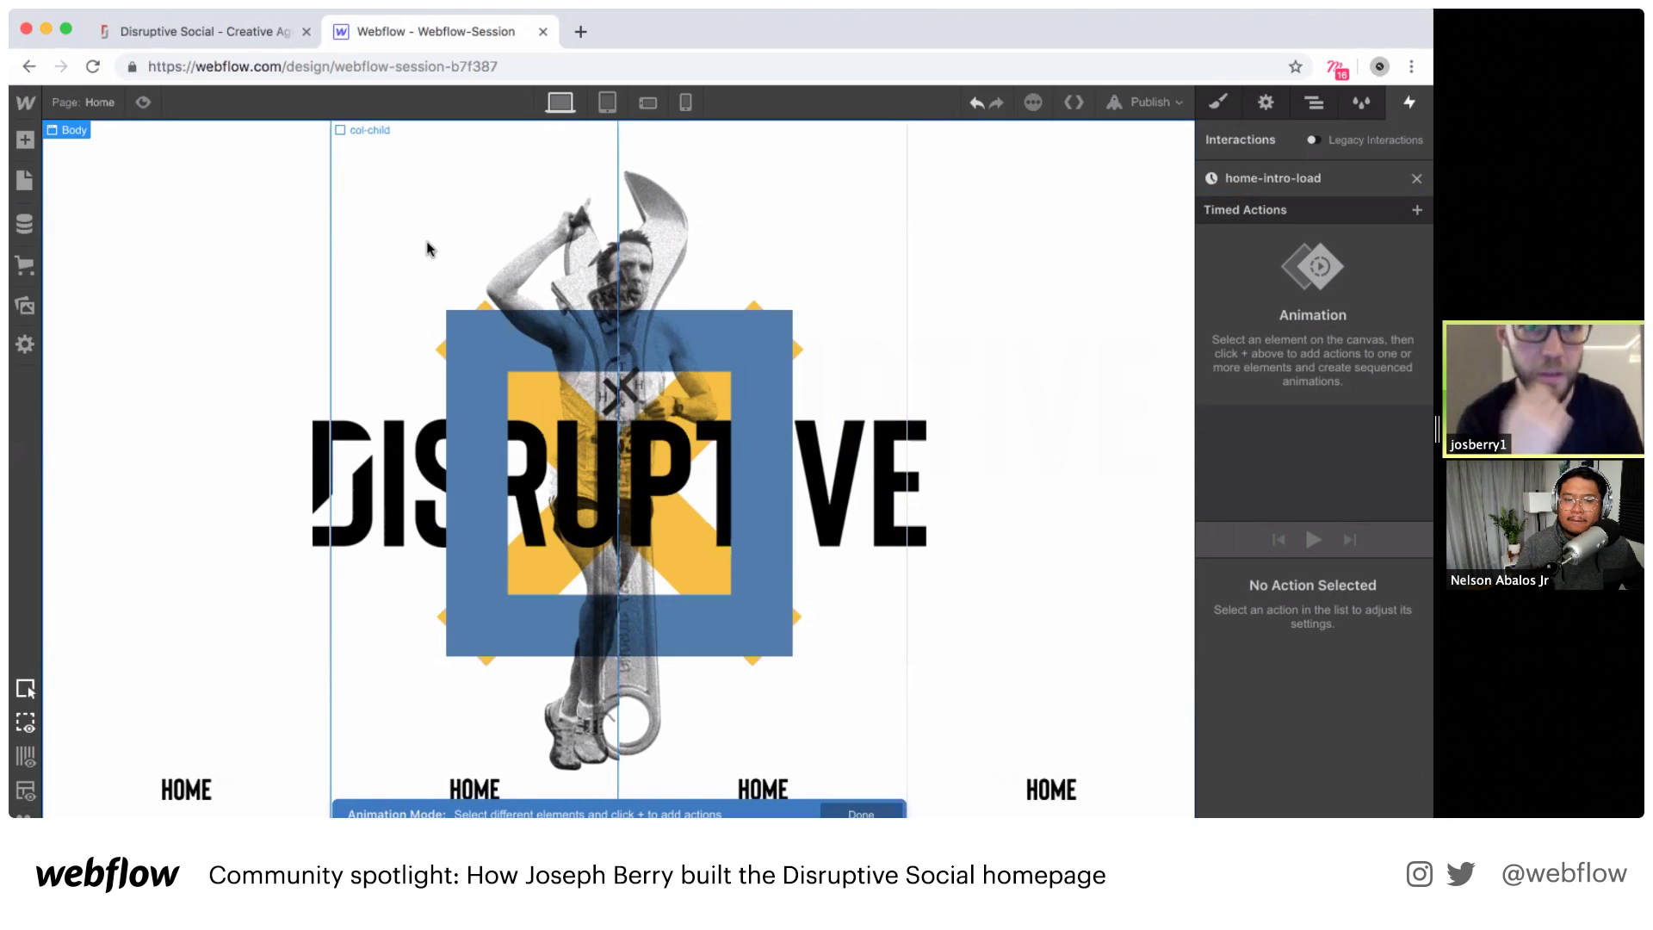
# Step: Add a Size action for the border-line between the first and second columns, with 0% height as its initial state
pyautogui.click(330, 185)
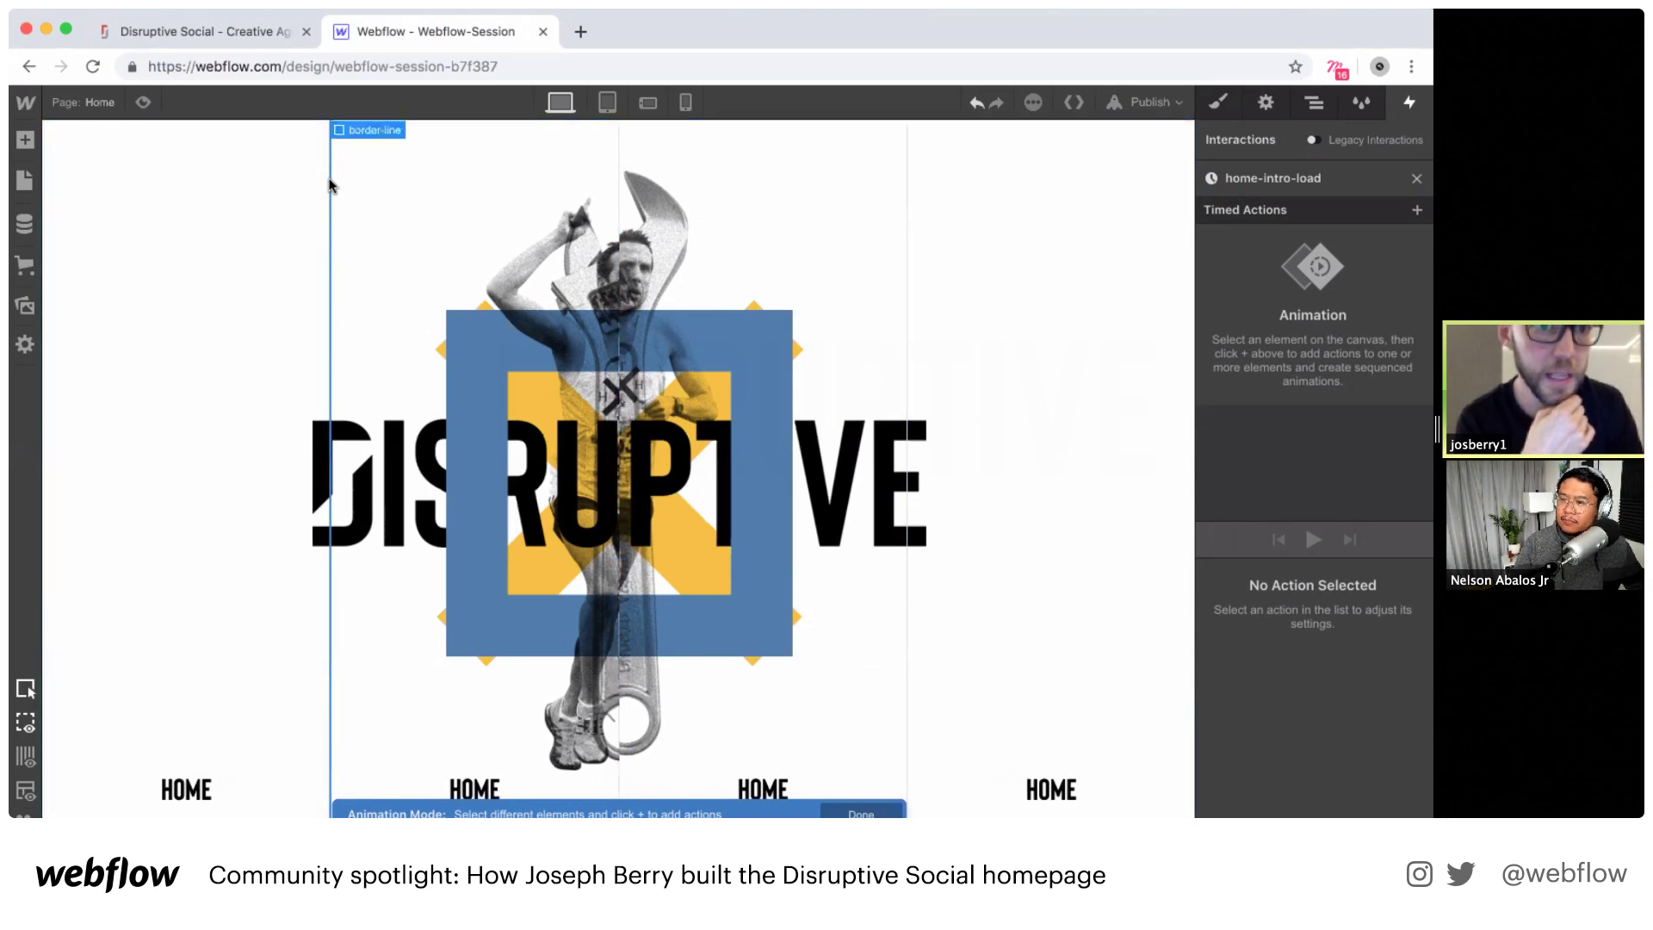
pyautogui.click(1416, 211)
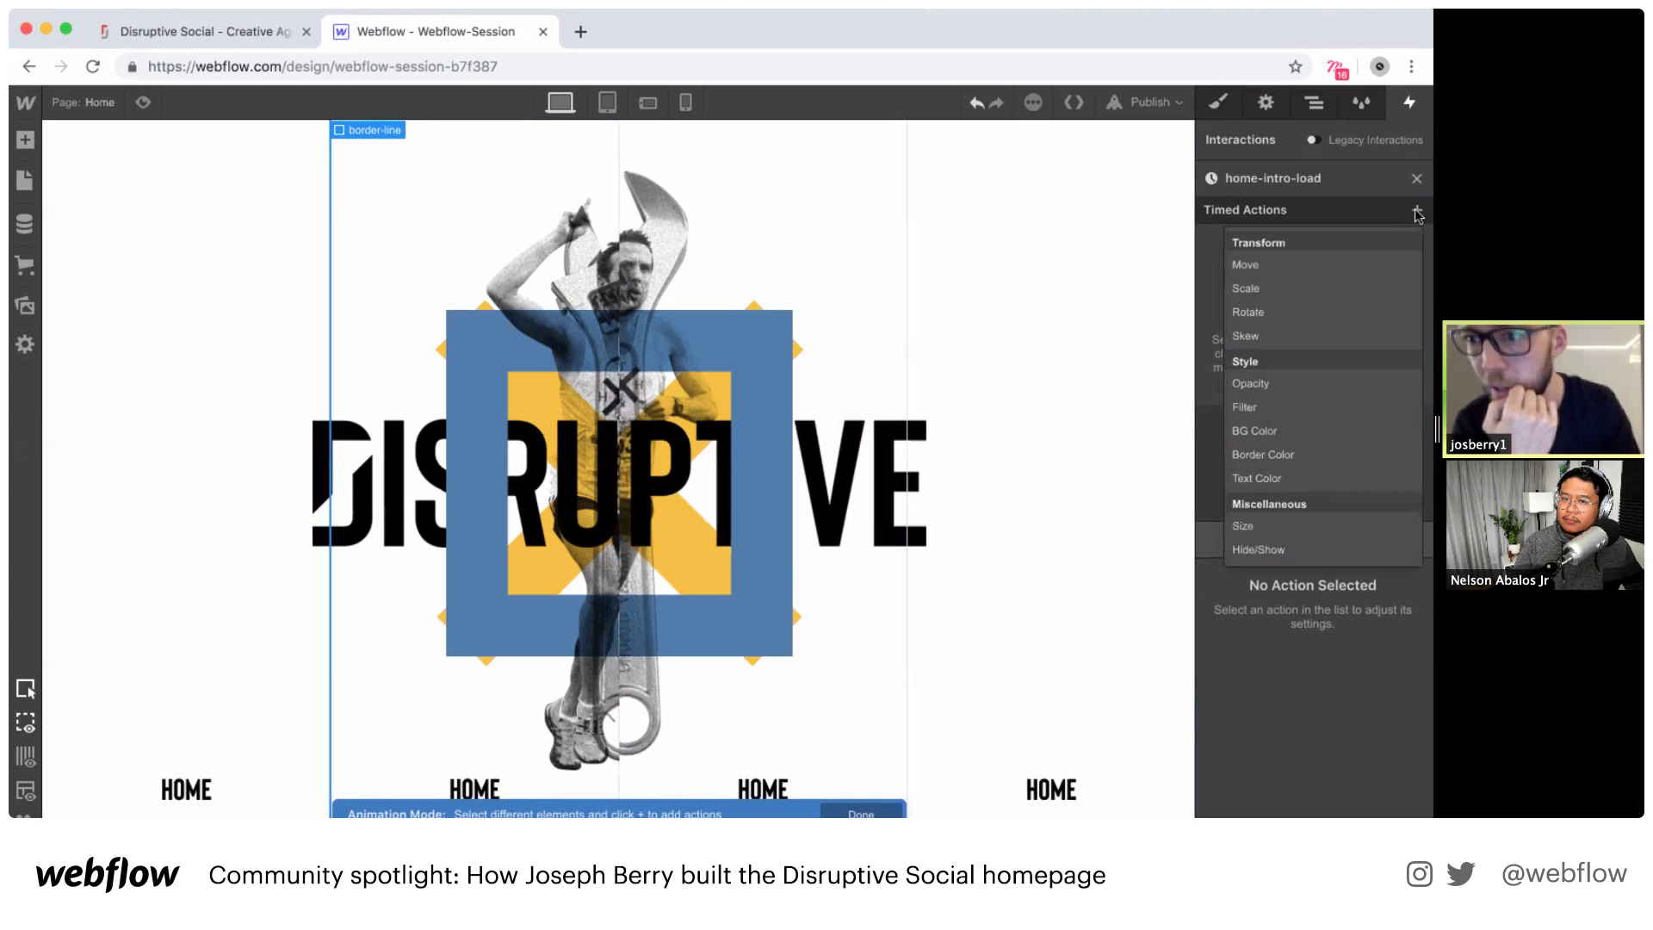
pyautogui.click(1243, 526)
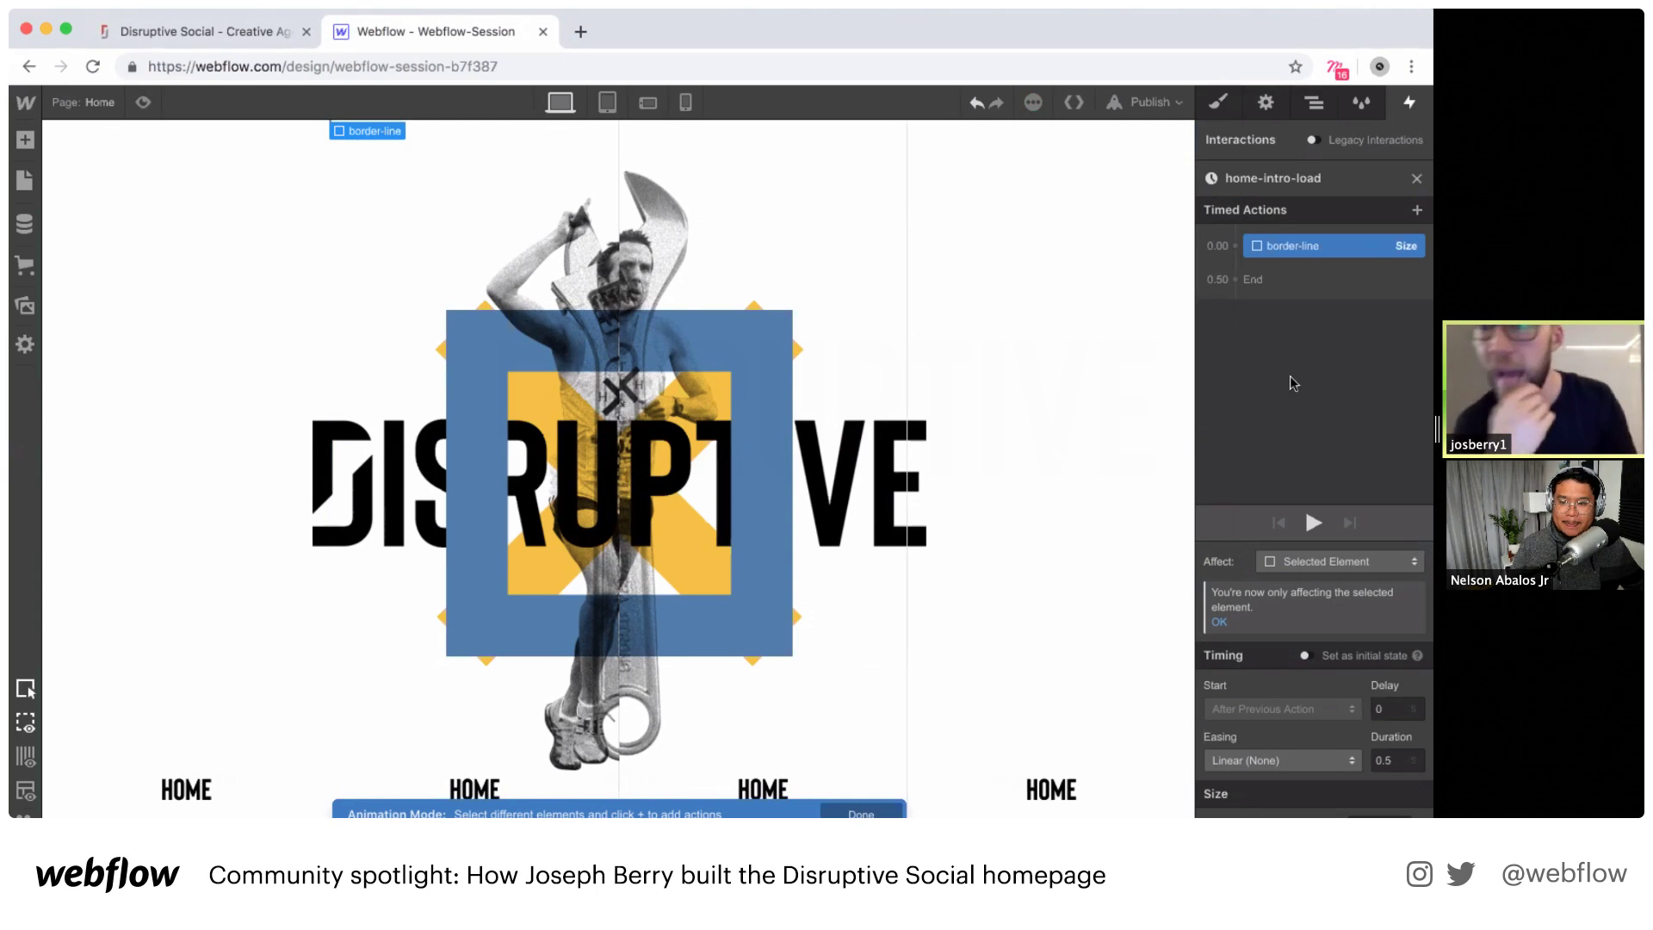
pyautogui.click(1305, 655)
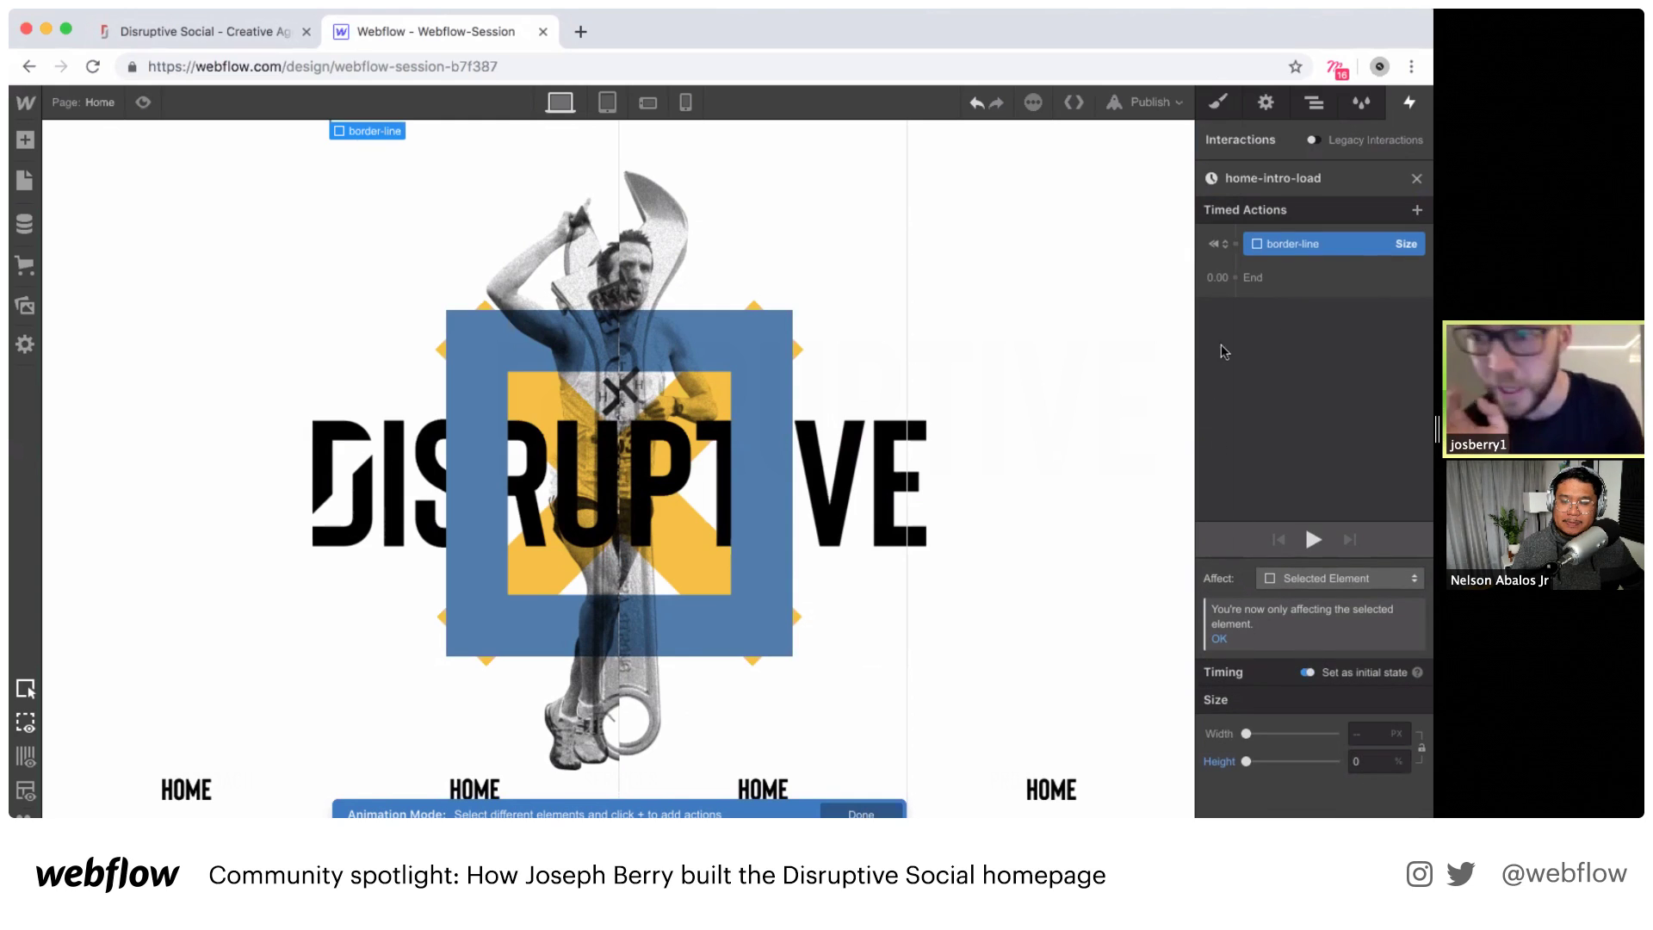
# Step: Add a second Size action for the first border-line with In Out Circ easing, 0.6 s duration and 0.2 s delay
pyautogui.click(1235, 261)
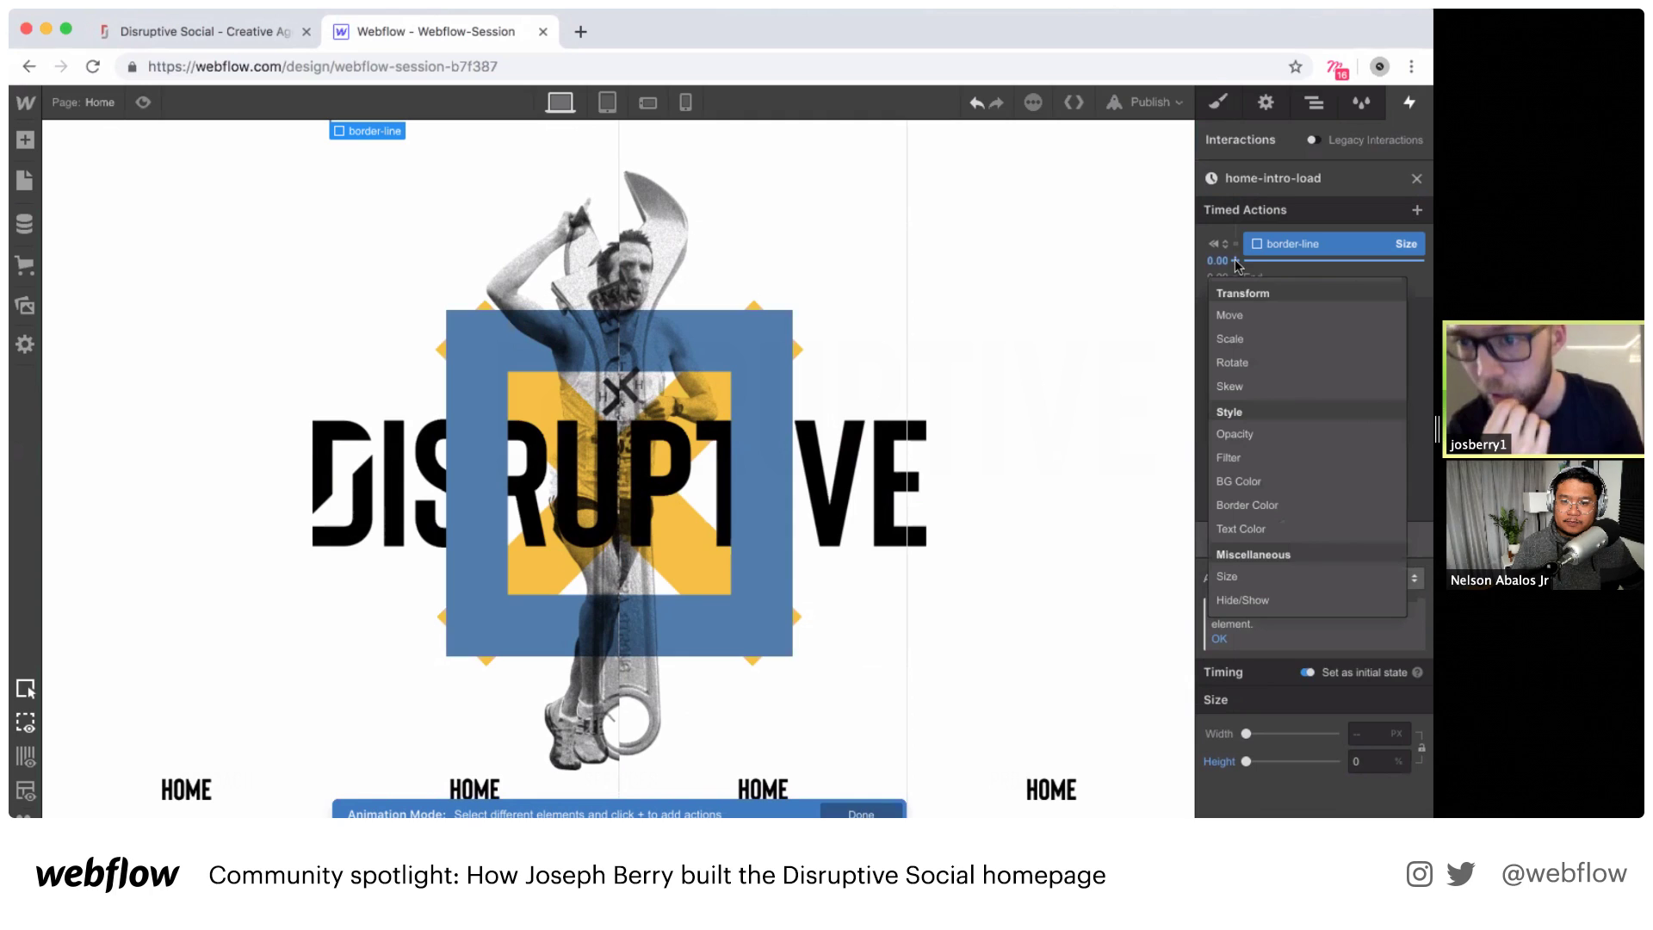
pyautogui.click(1218, 573)
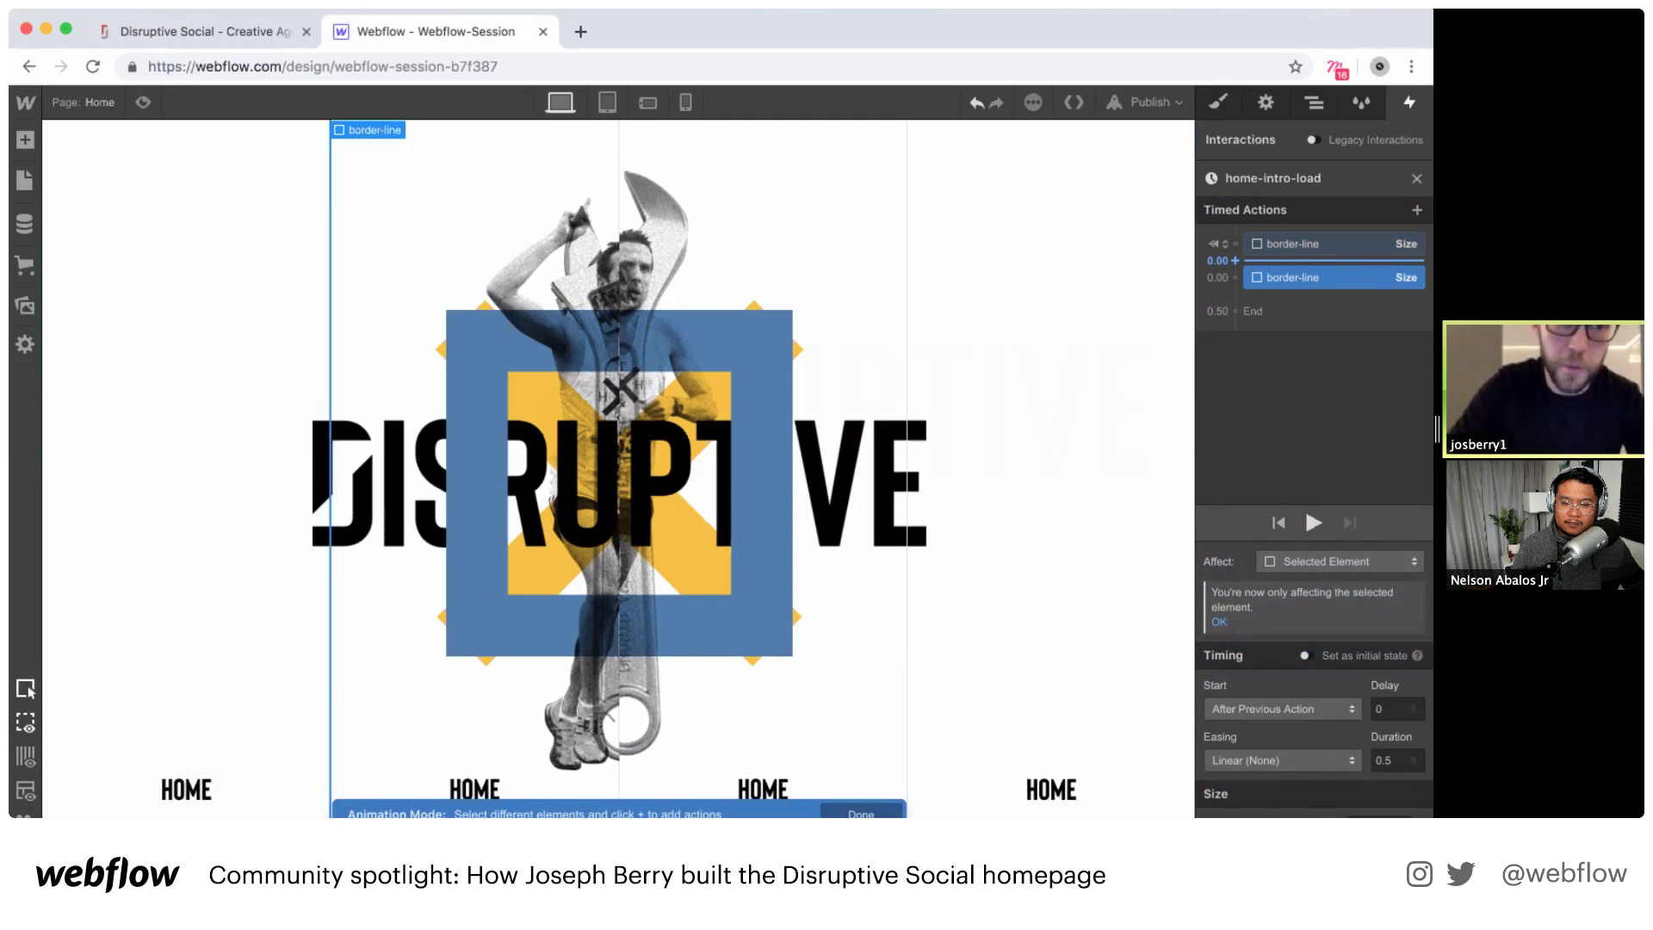
pyautogui.click(1270, 761)
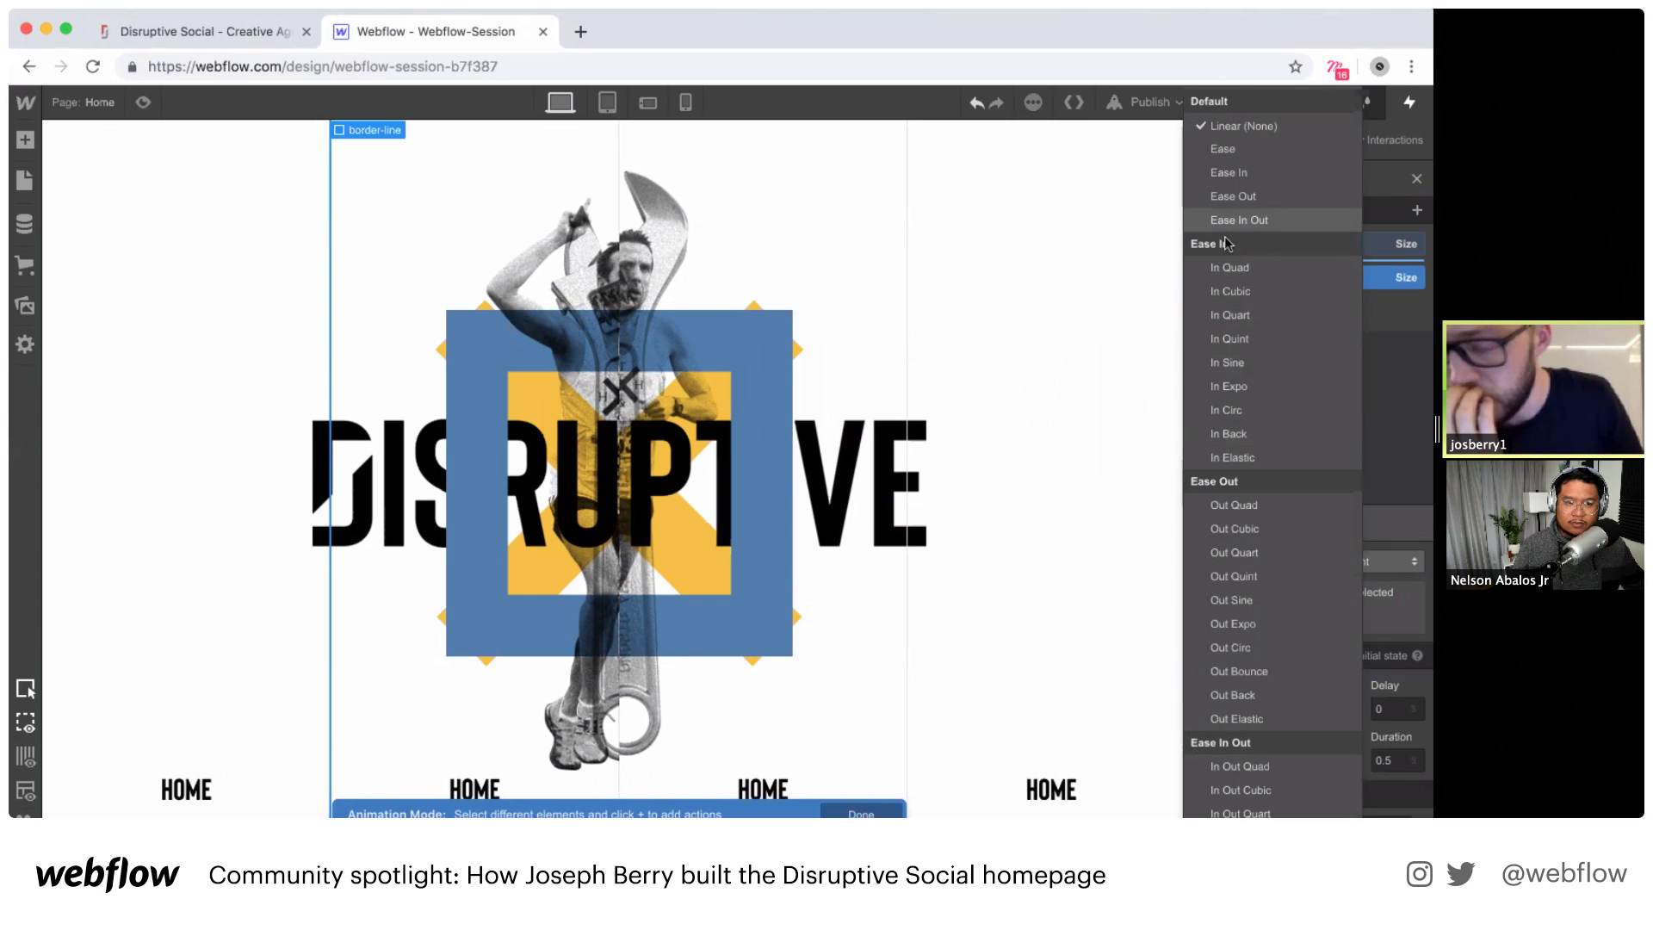
pyautogui.scroll(-3, 1231, 513)
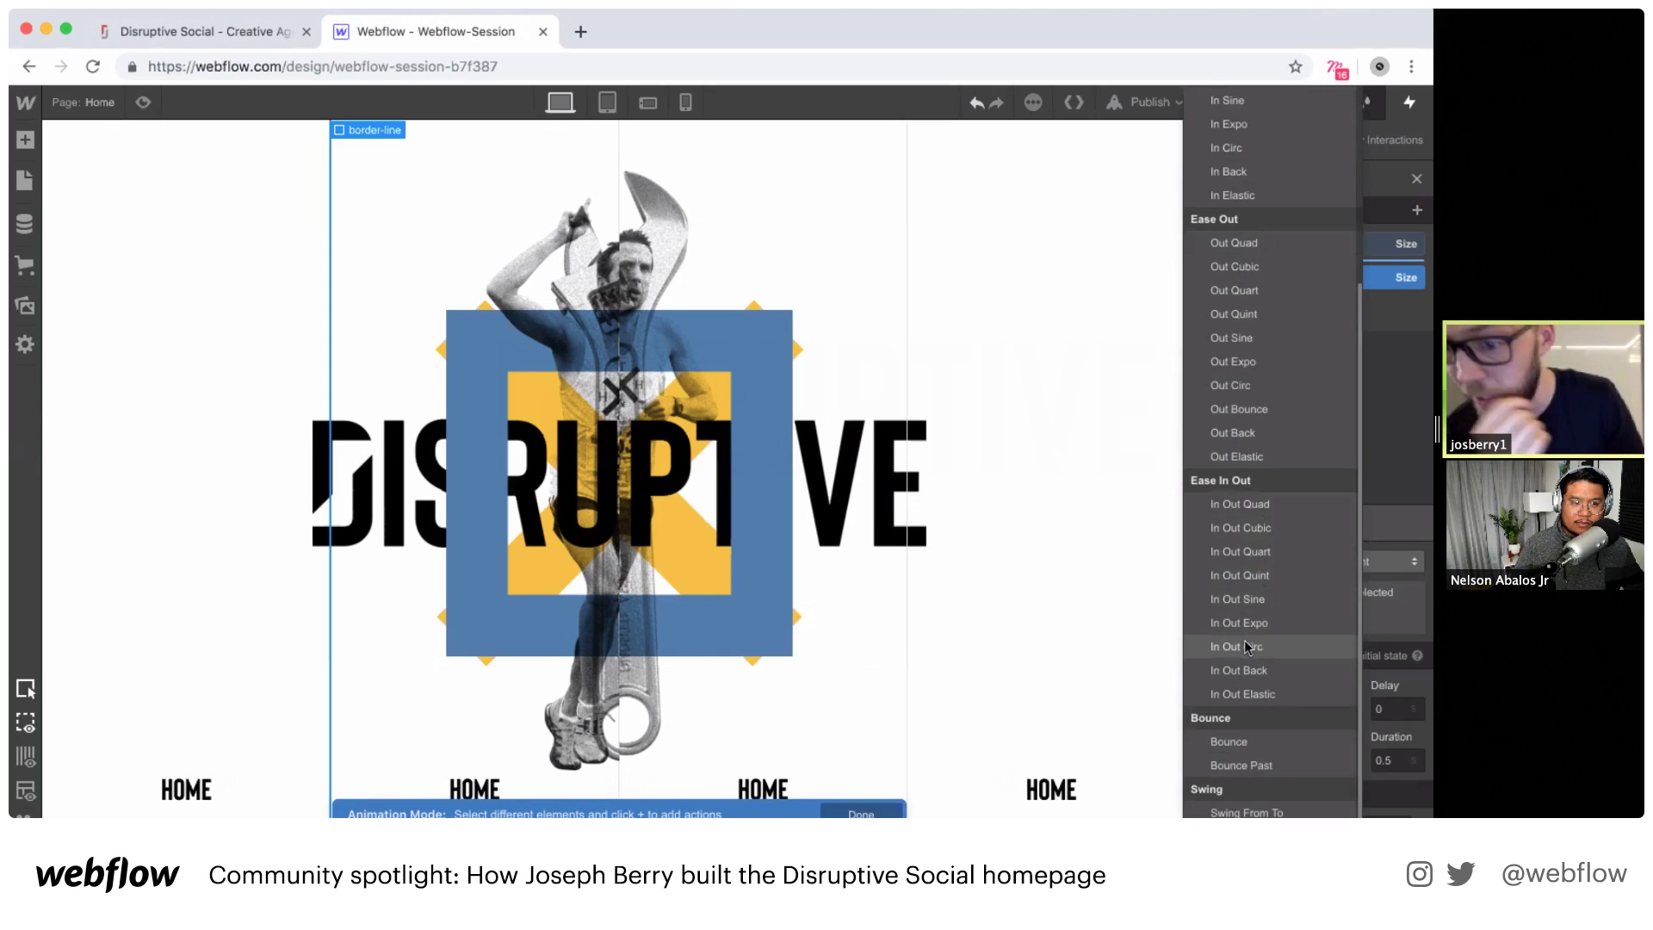
pyautogui.click(1246, 646)
pyautogui.click(1384, 760)
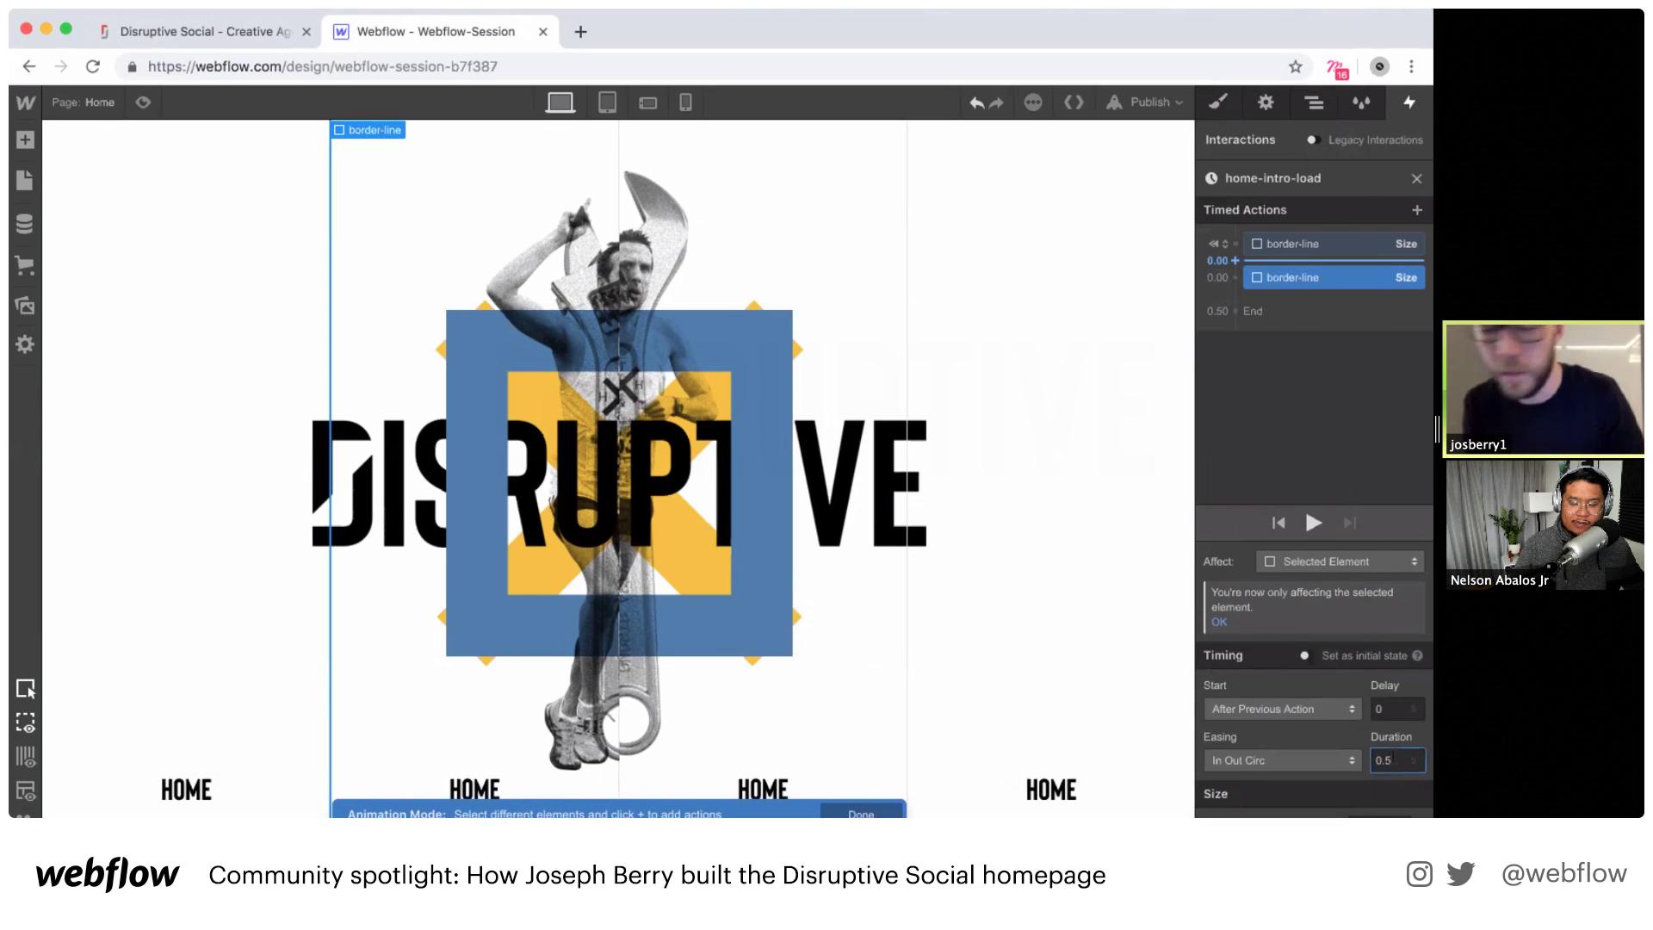
pyautogui.click(1394, 708)
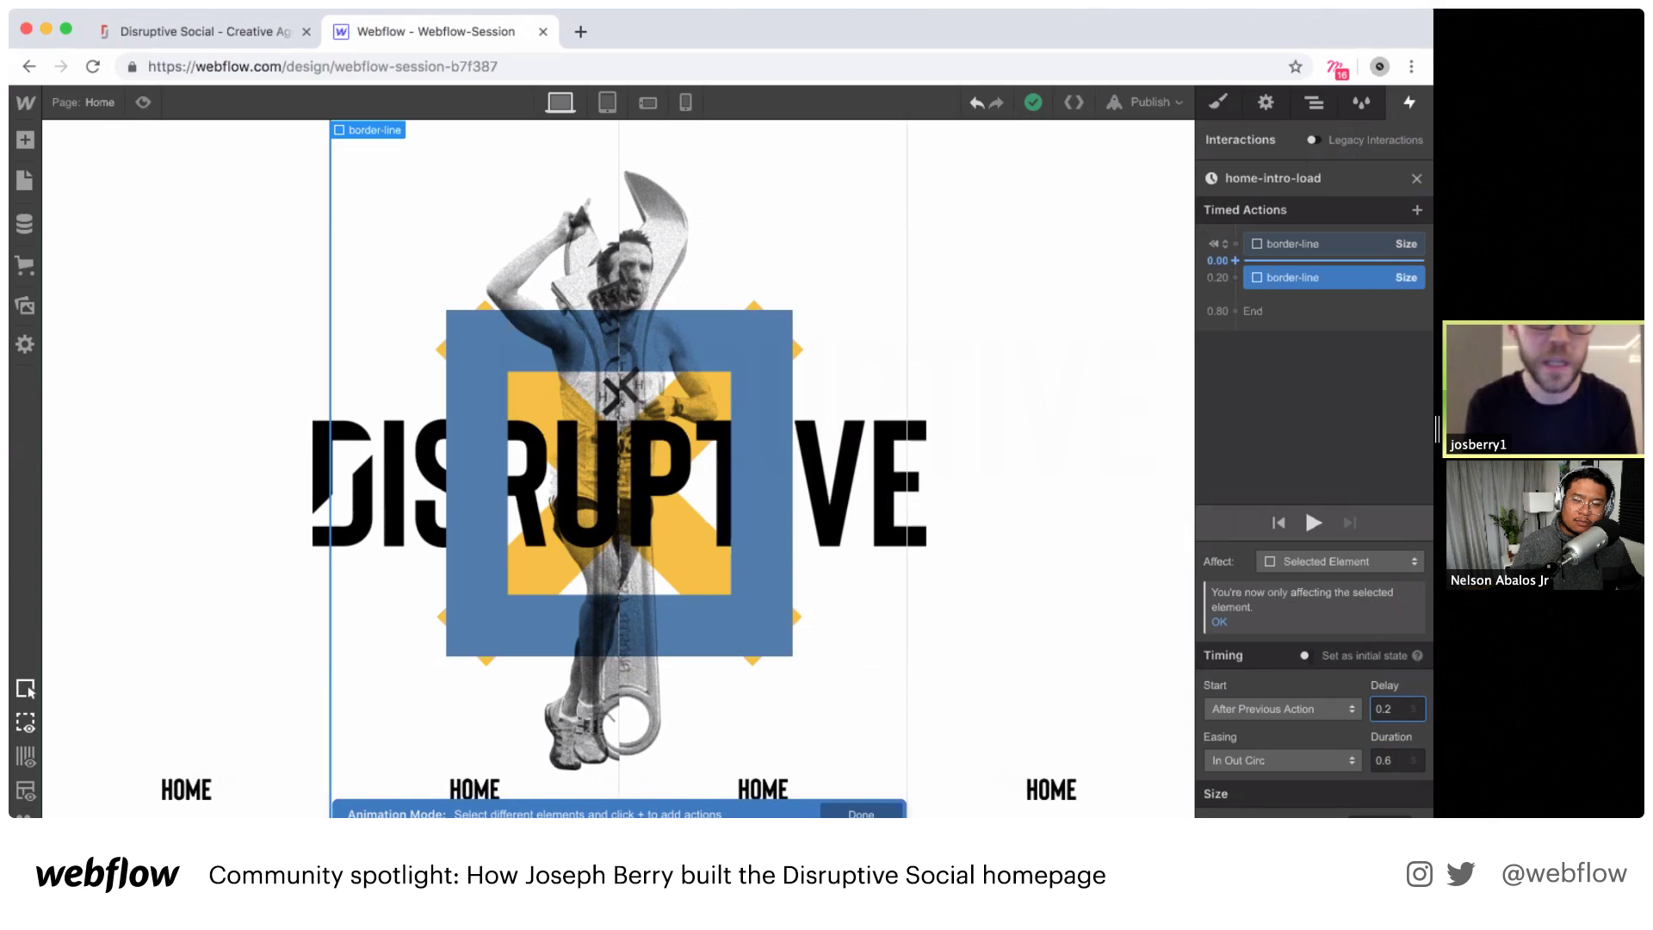
# Step: Switch to the live Disruptive Social site, reload it to review the line intro animation, and return to Webflow
pyautogui.click(136, 33)
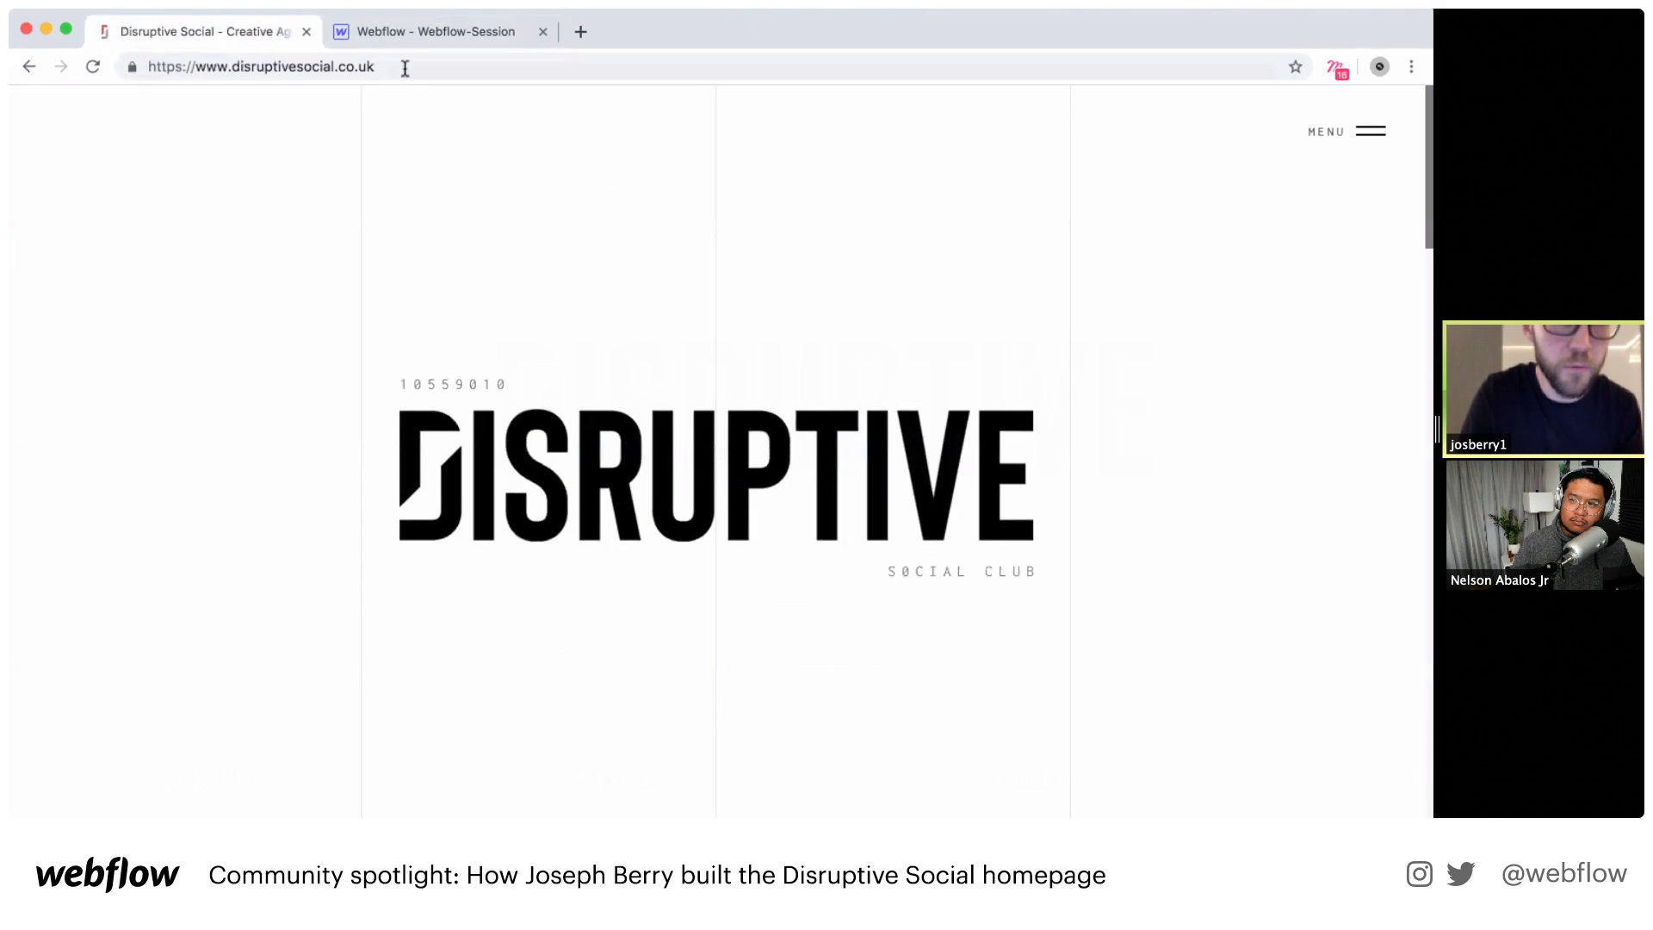
pyautogui.click(401, 65)
pyautogui.press('Return')
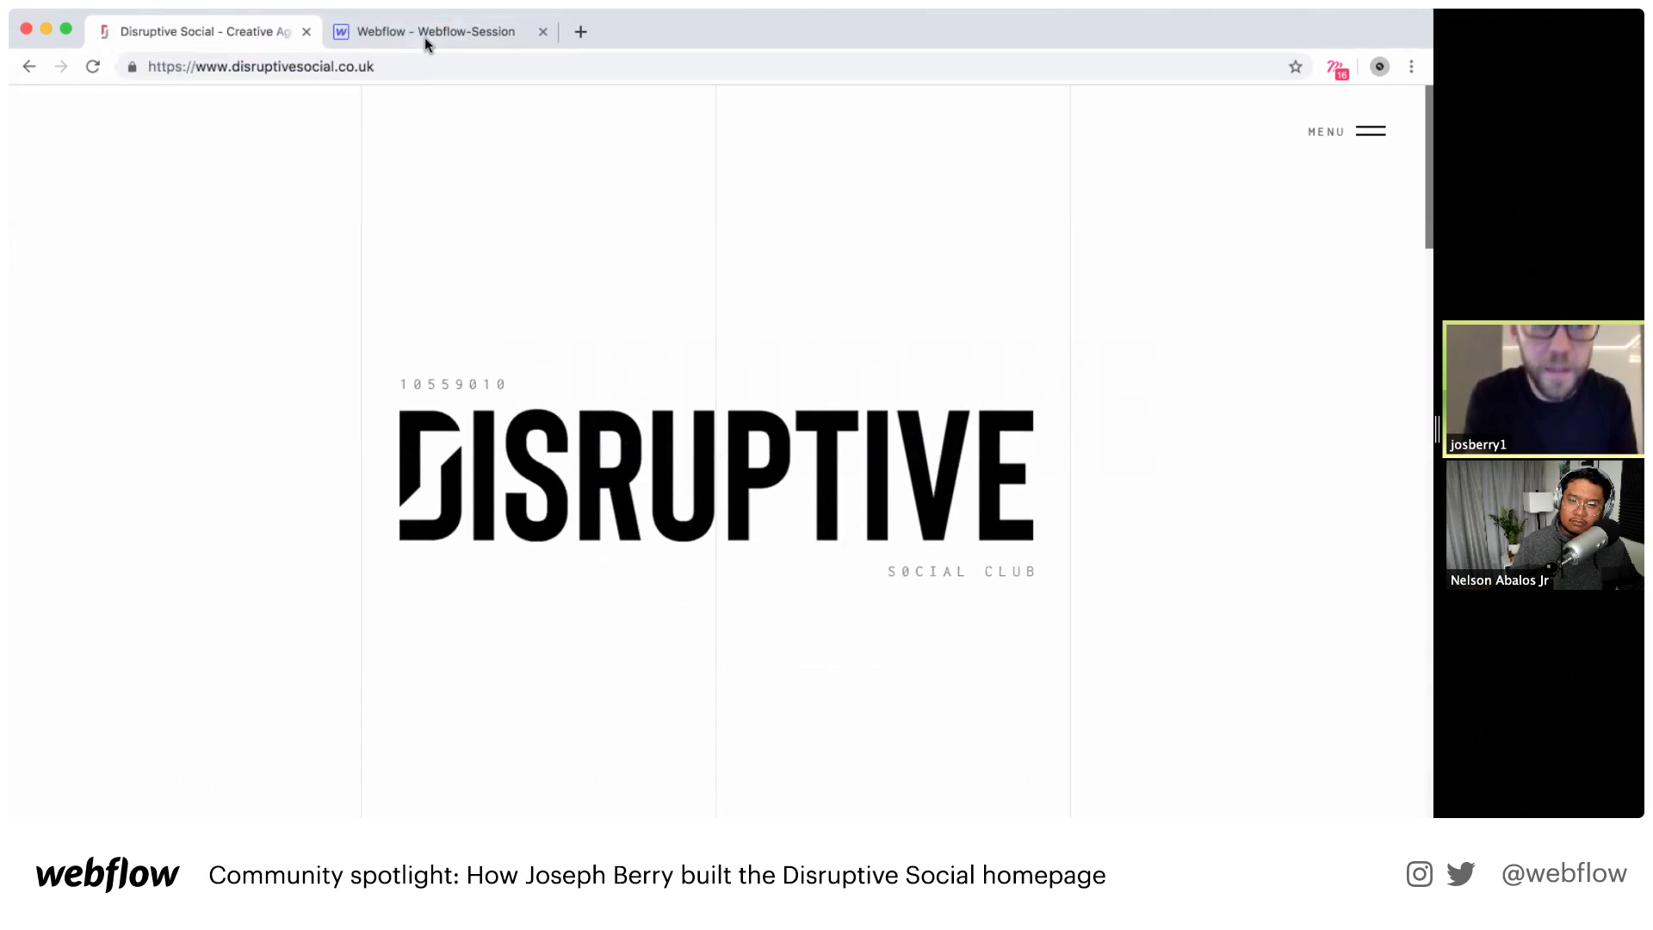
pyautogui.click(425, 31)
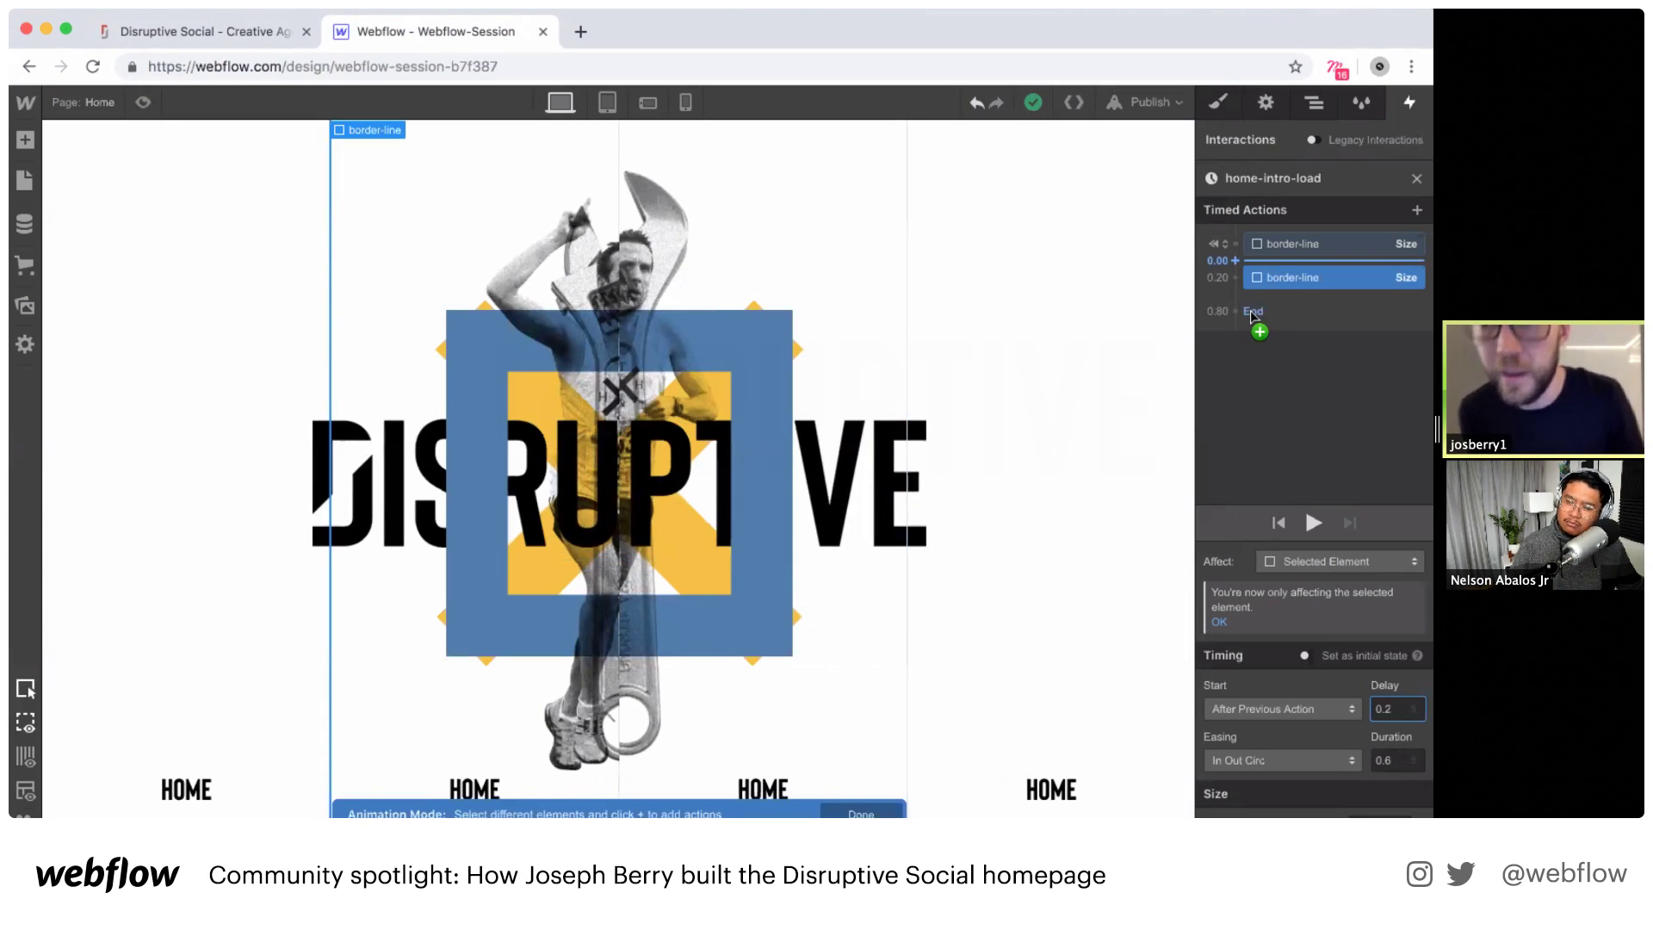
# Step: Add an initial-state Size action with 0% height for the border-line between the second and third columns
pyautogui.click(1309, 245)
pyautogui.click(616, 131)
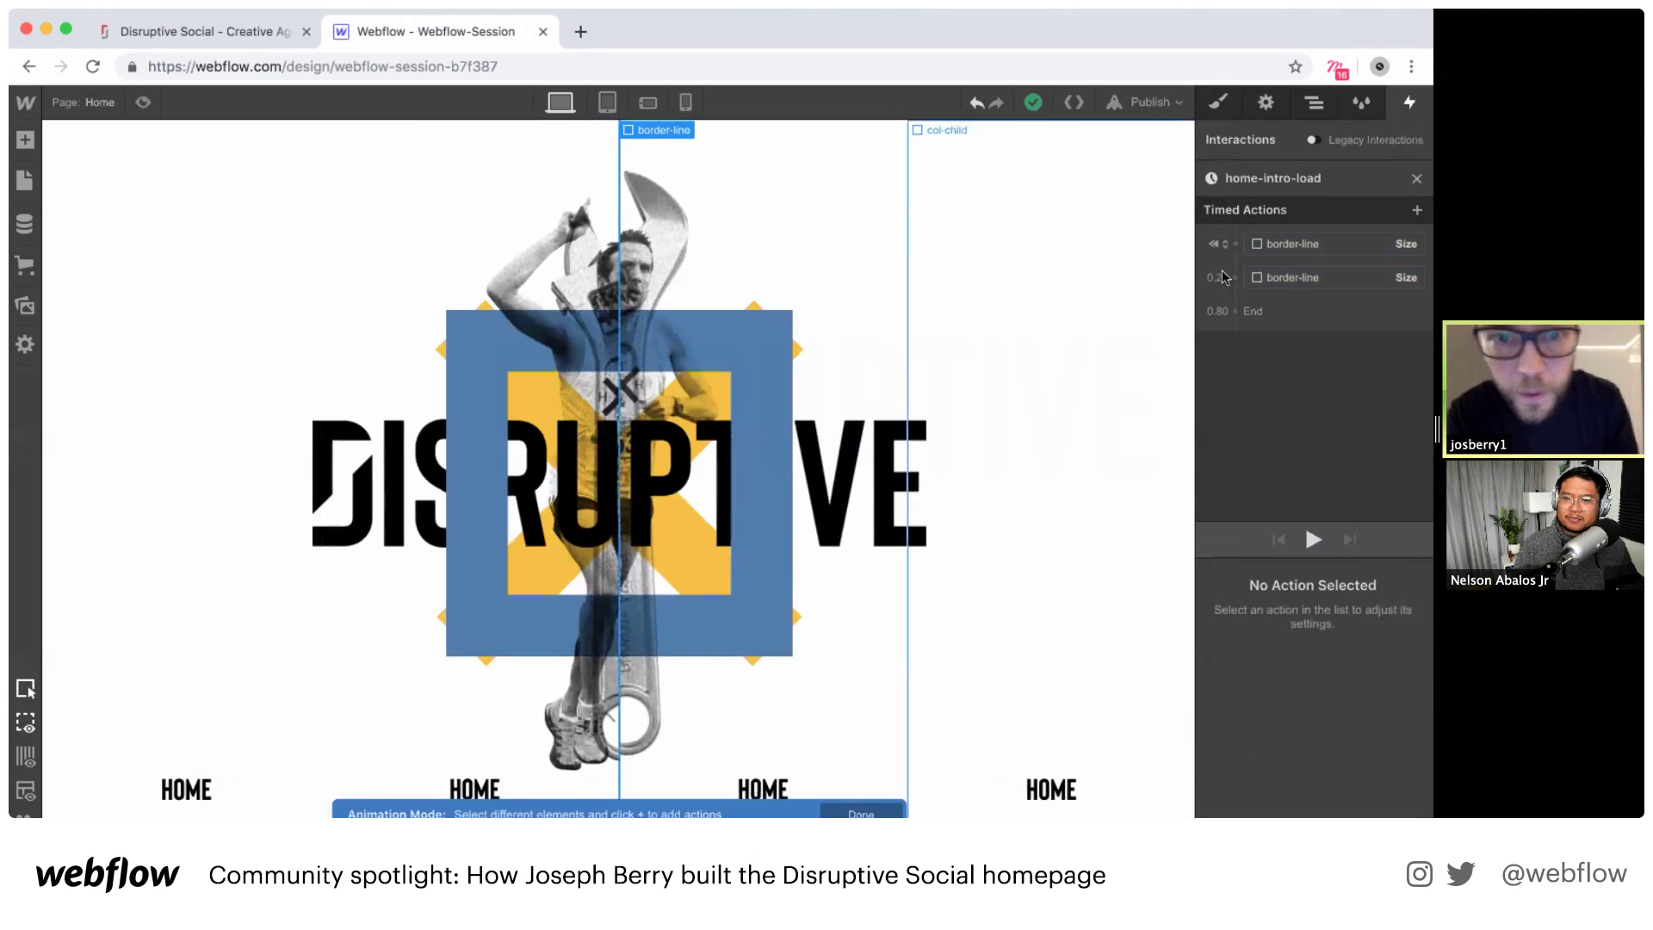
pyautogui.click(1236, 244)
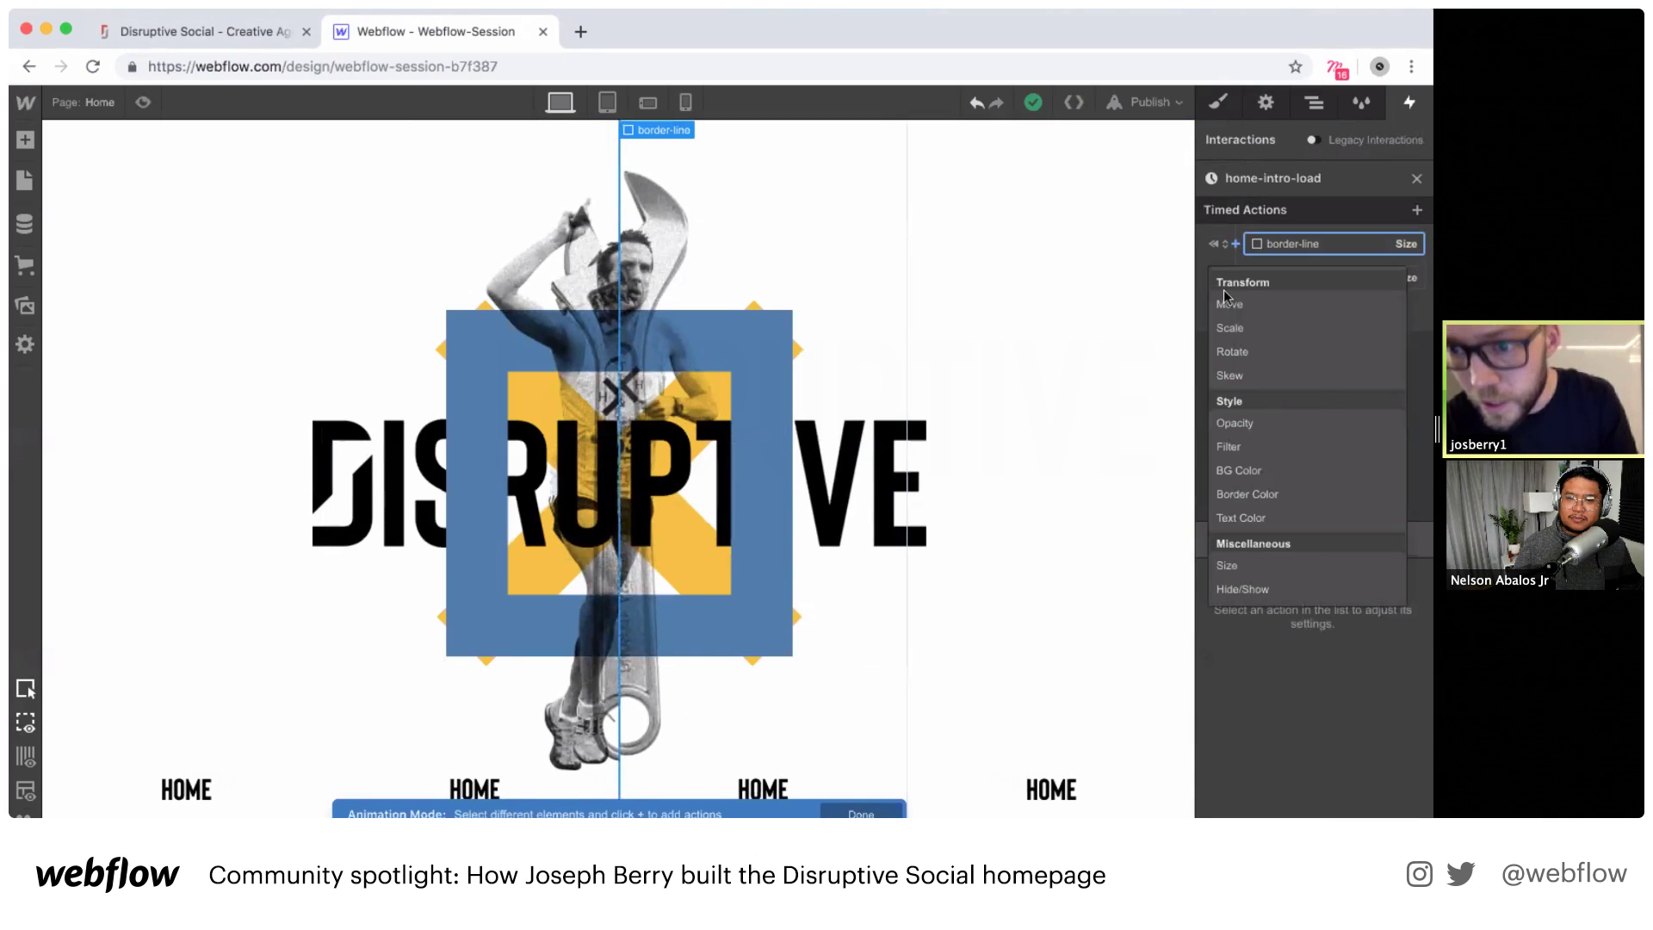
pyautogui.click(1227, 565)
pyautogui.click(1369, 761)
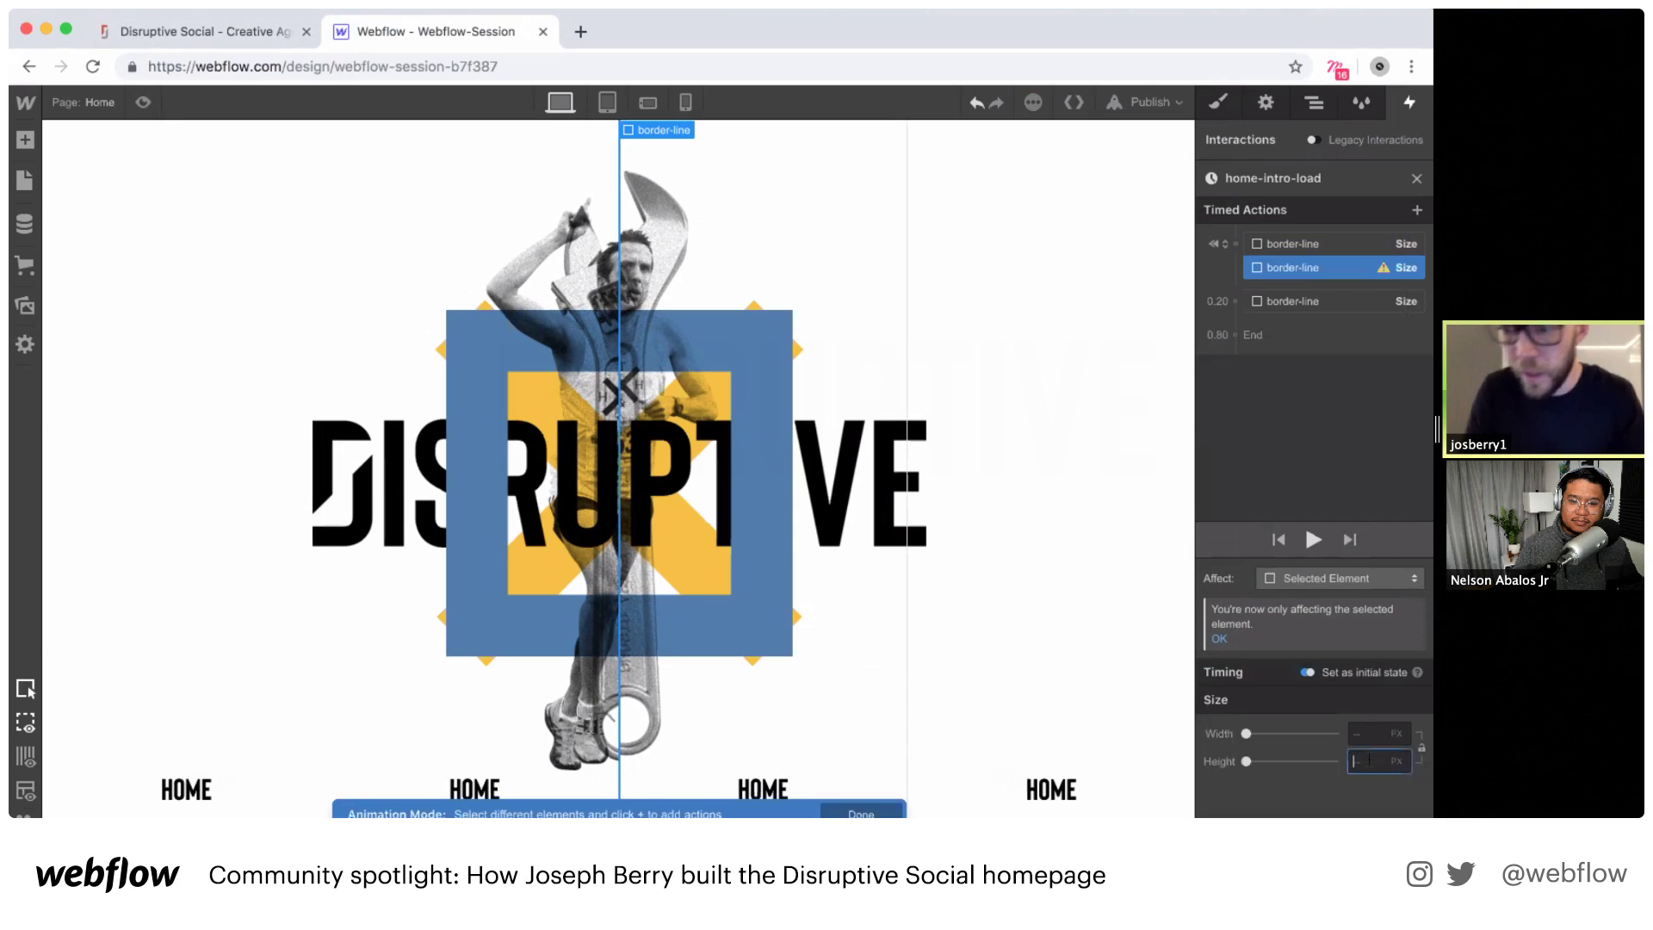
pyautogui.write('0')
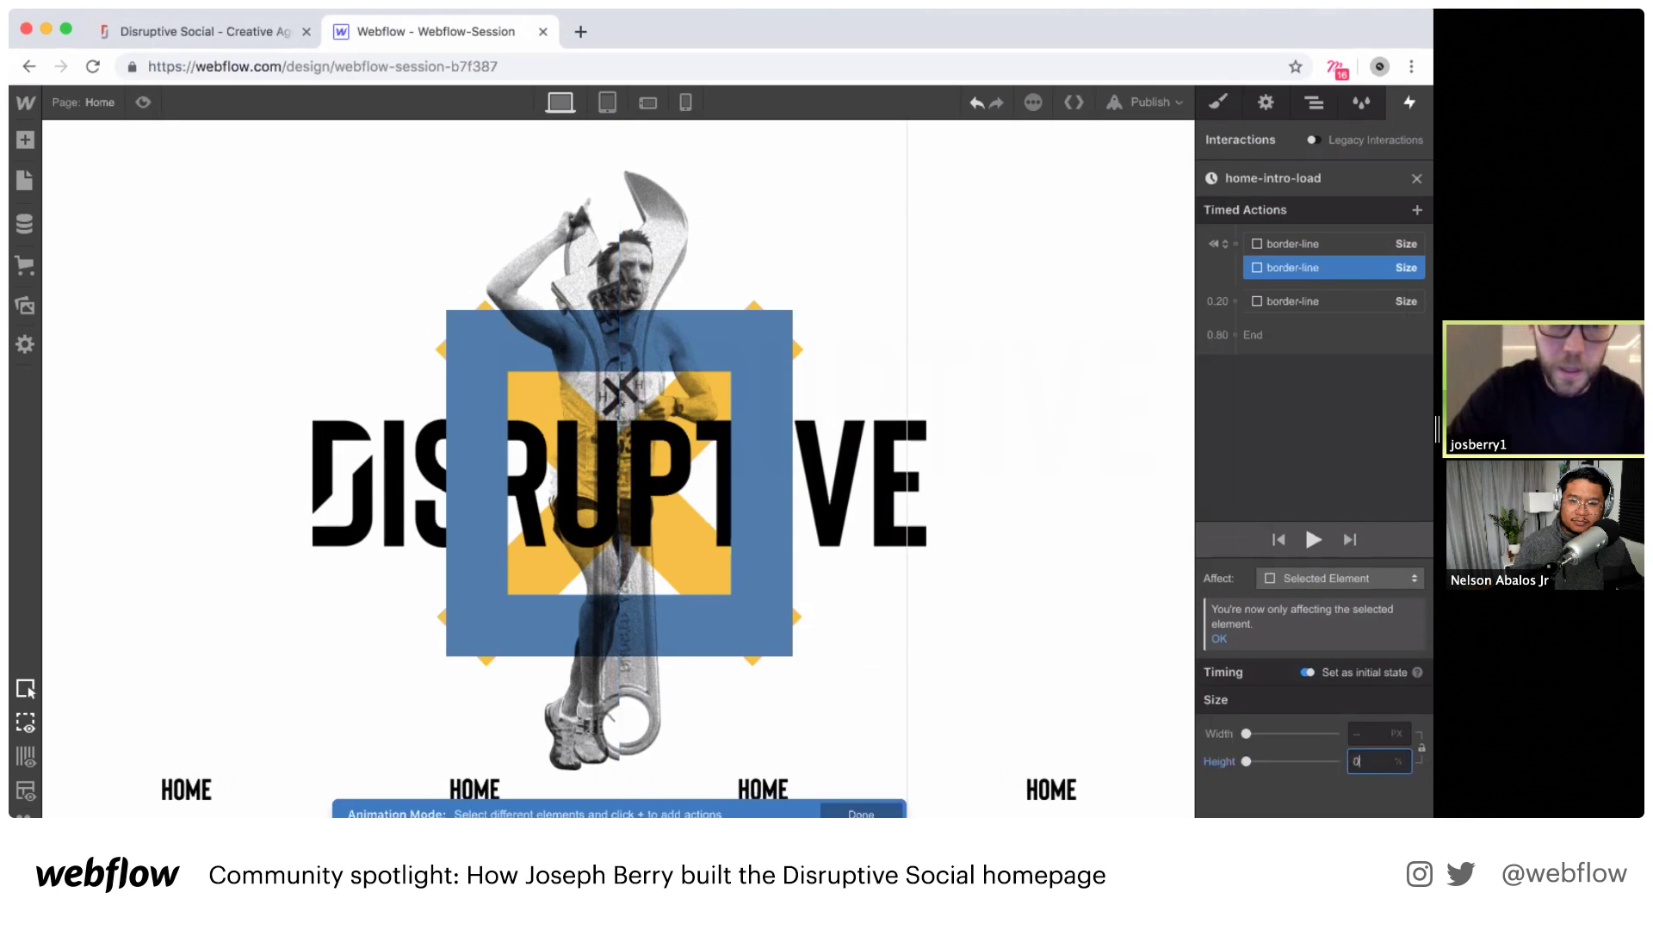
# Step: Add a simultaneous Size action for the middle border-line with 0.4 s delay, In Out Circ easing and 0.6 s duration
pyautogui.click(1235, 302)
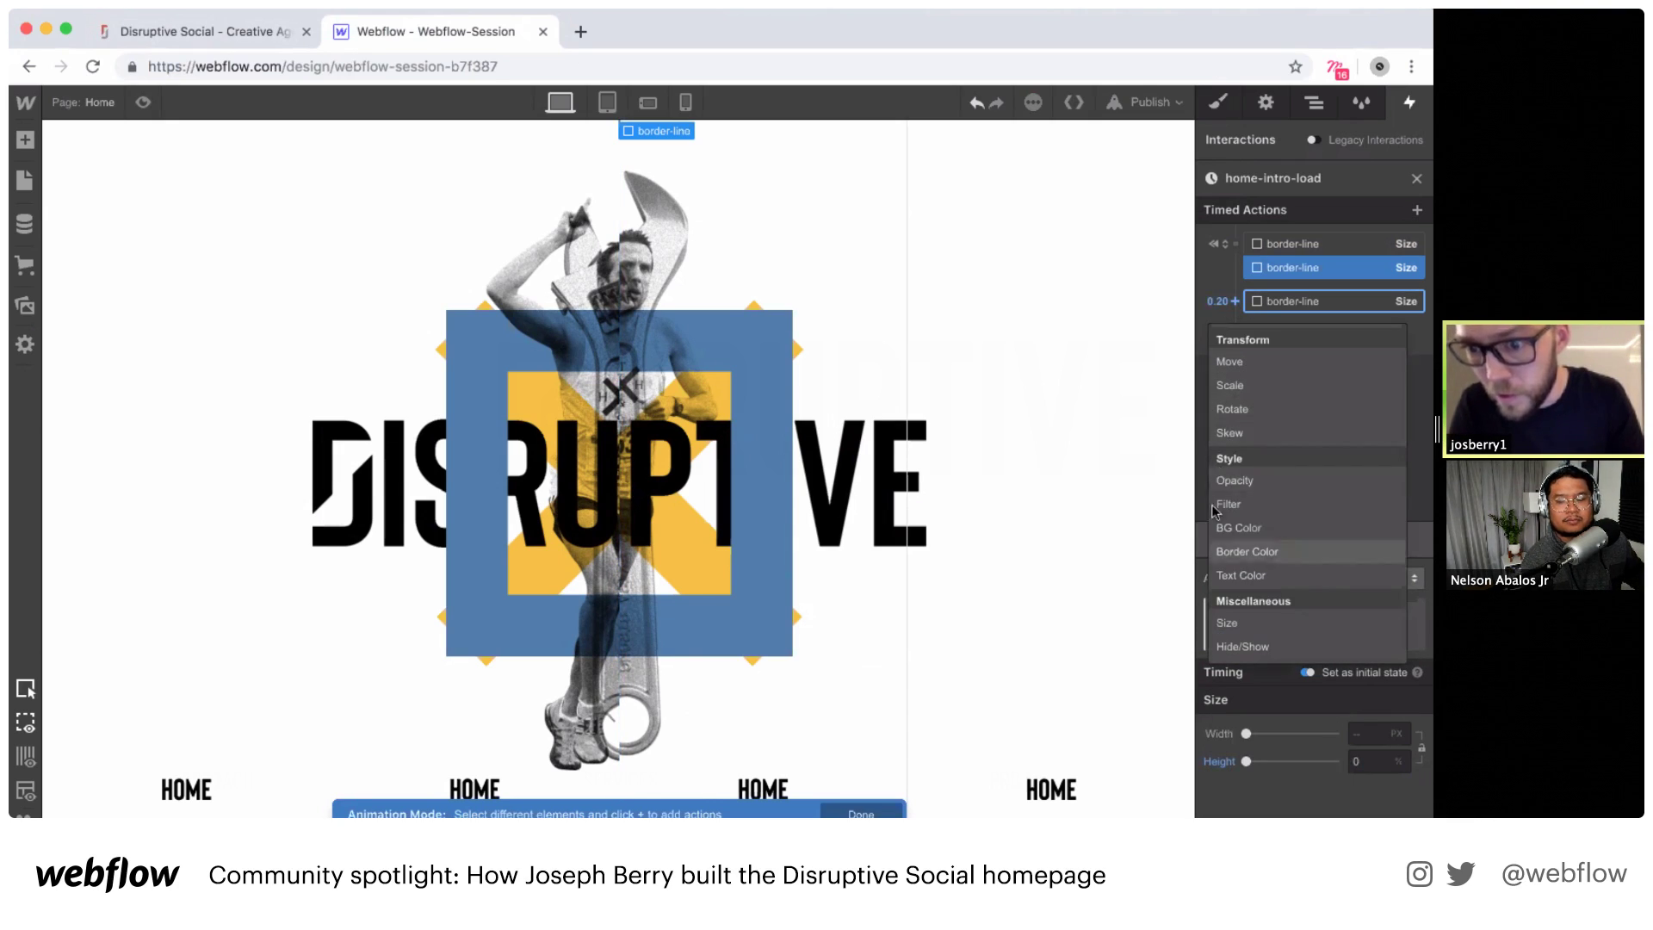
pyautogui.click(1228, 620)
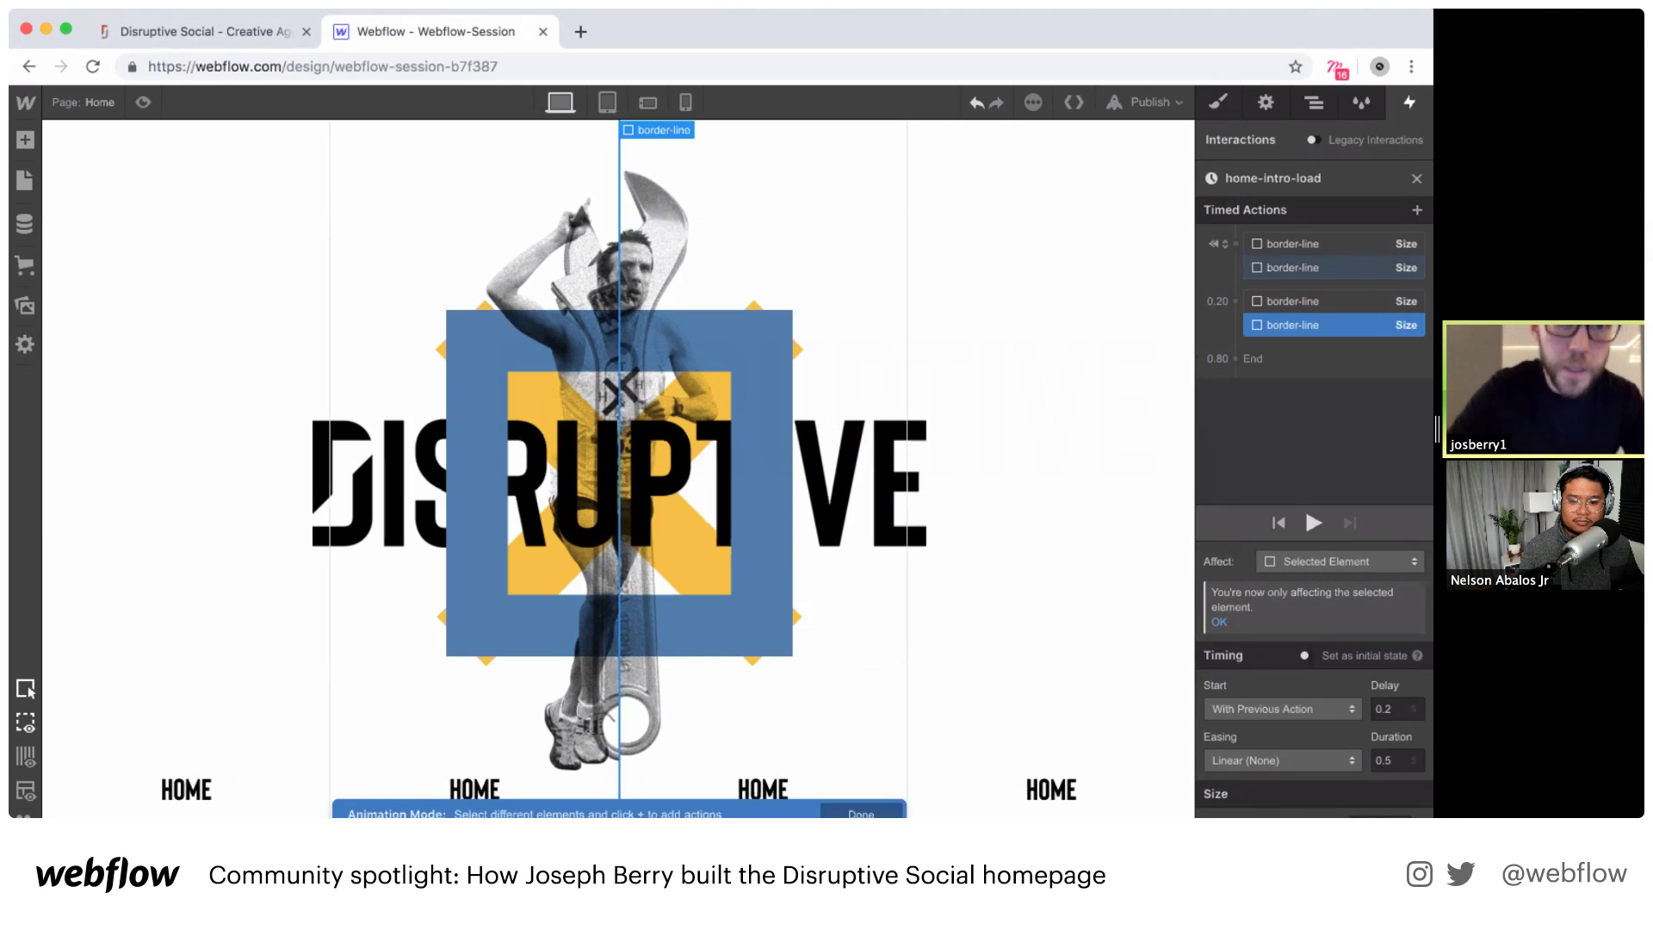
pyautogui.click(1375, 704)
pyautogui.press('BackSpace')
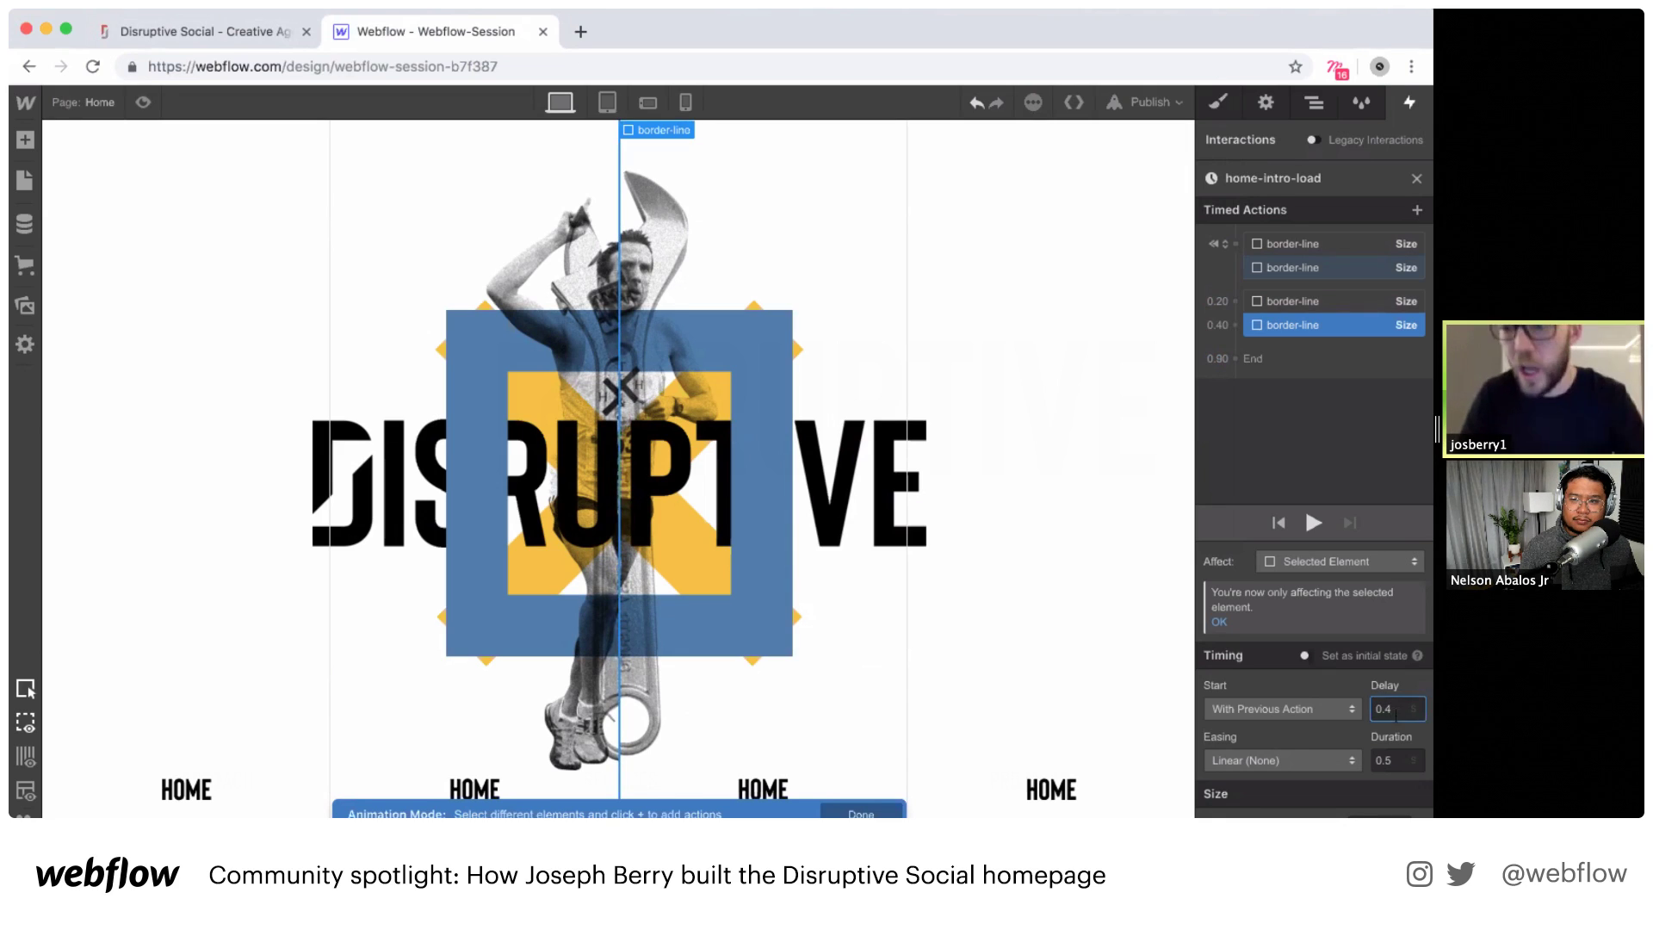
pyautogui.click(1283, 761)
pyautogui.scroll(-5, 1282, 380)
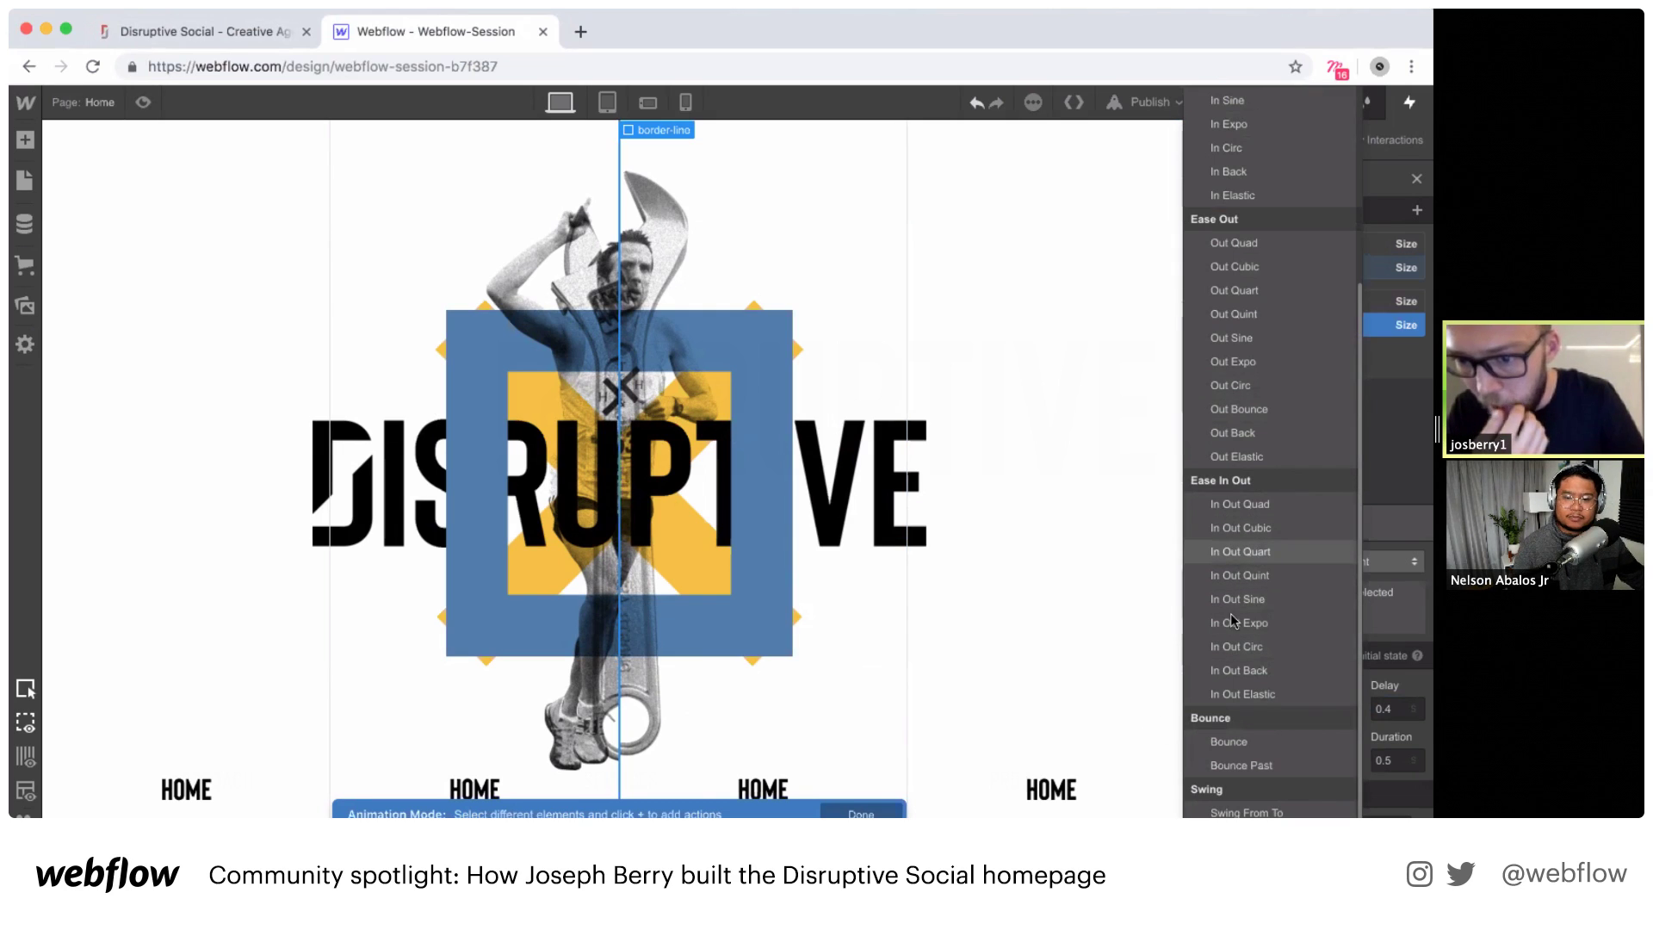
pyautogui.click(1240, 648)
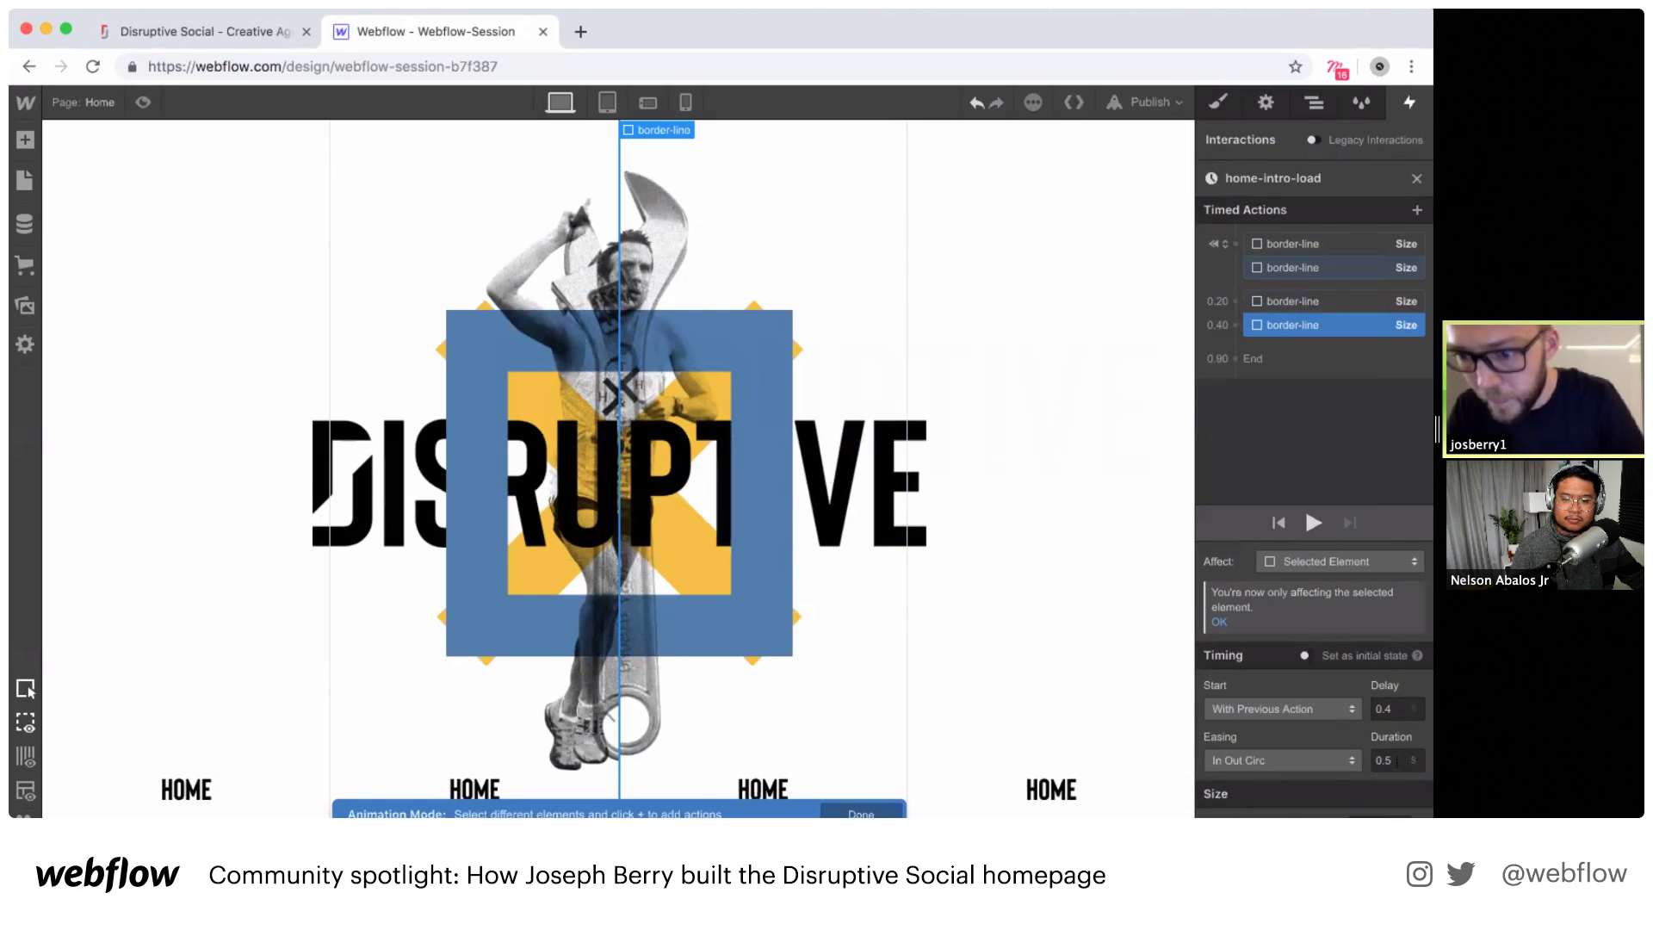
pyautogui.click(1407, 762)
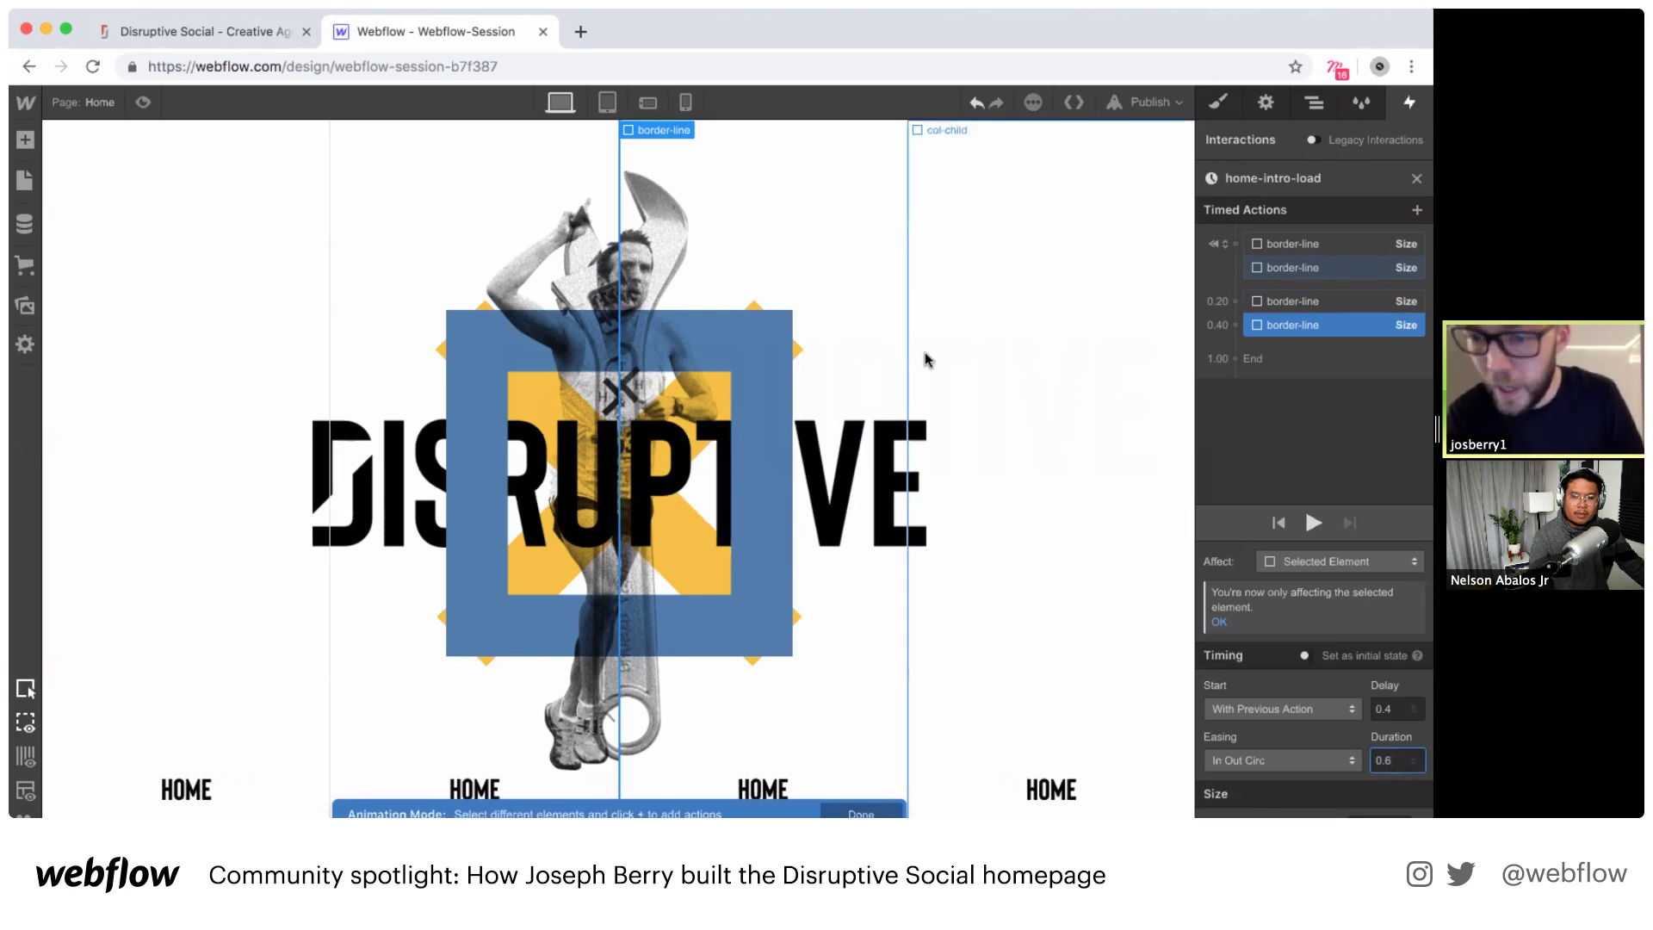
# Step: Add an initial-state Size action with 0% height for the border-line between the third and fourth columns
pyautogui.click(906, 234)
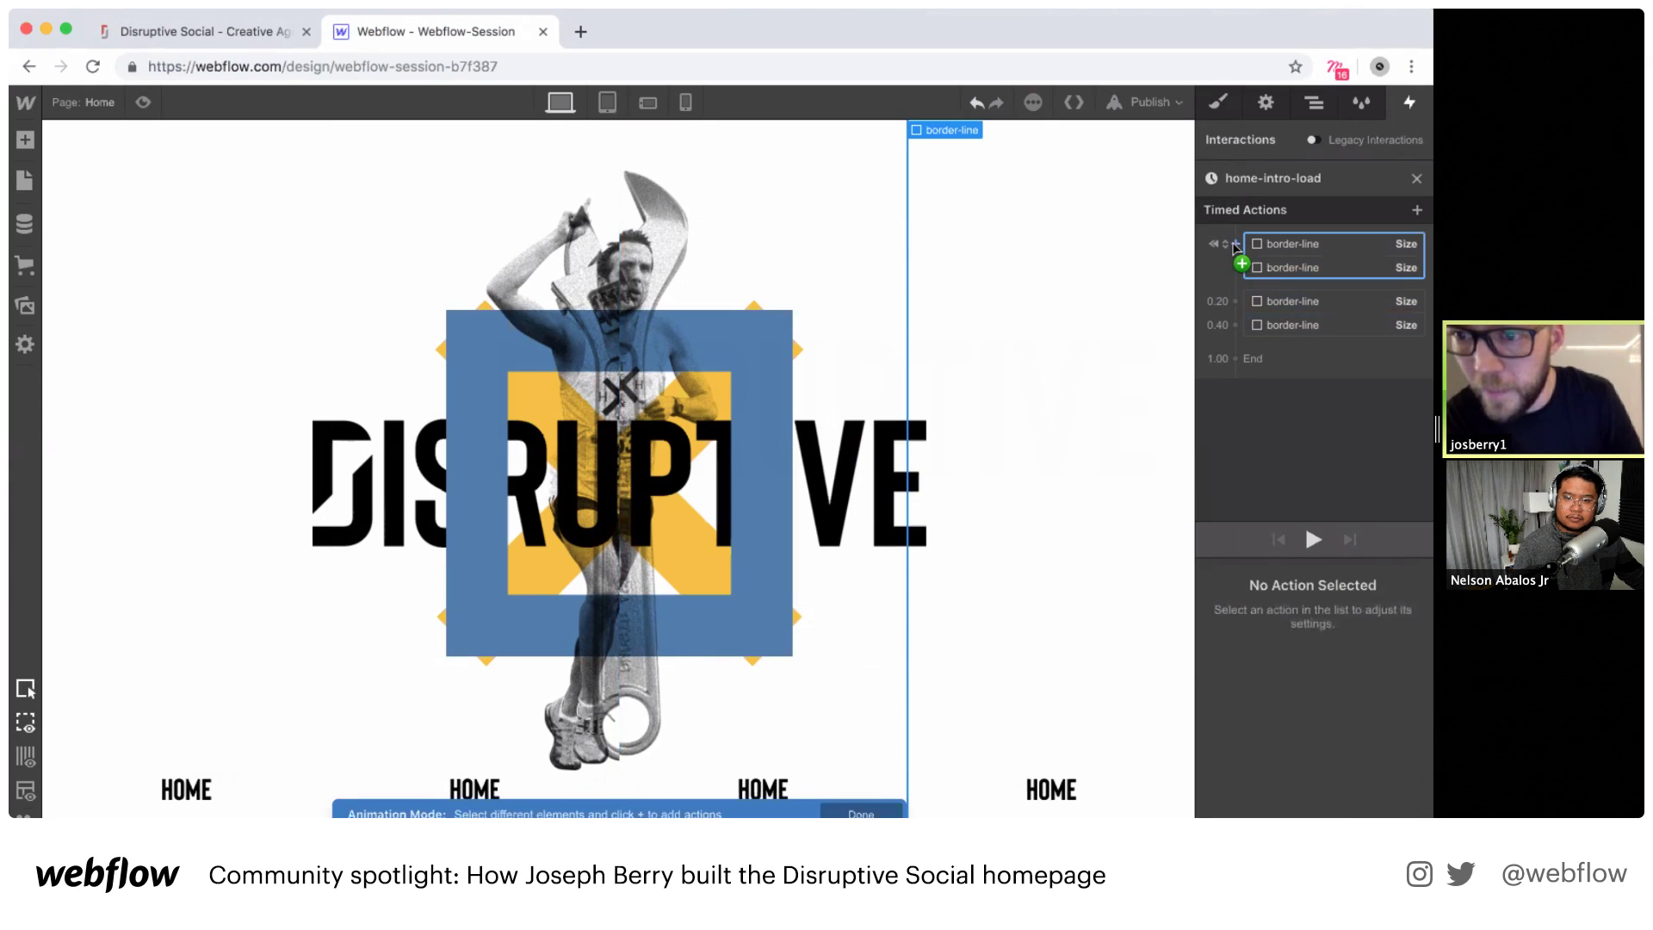
pyautogui.click(1234, 246)
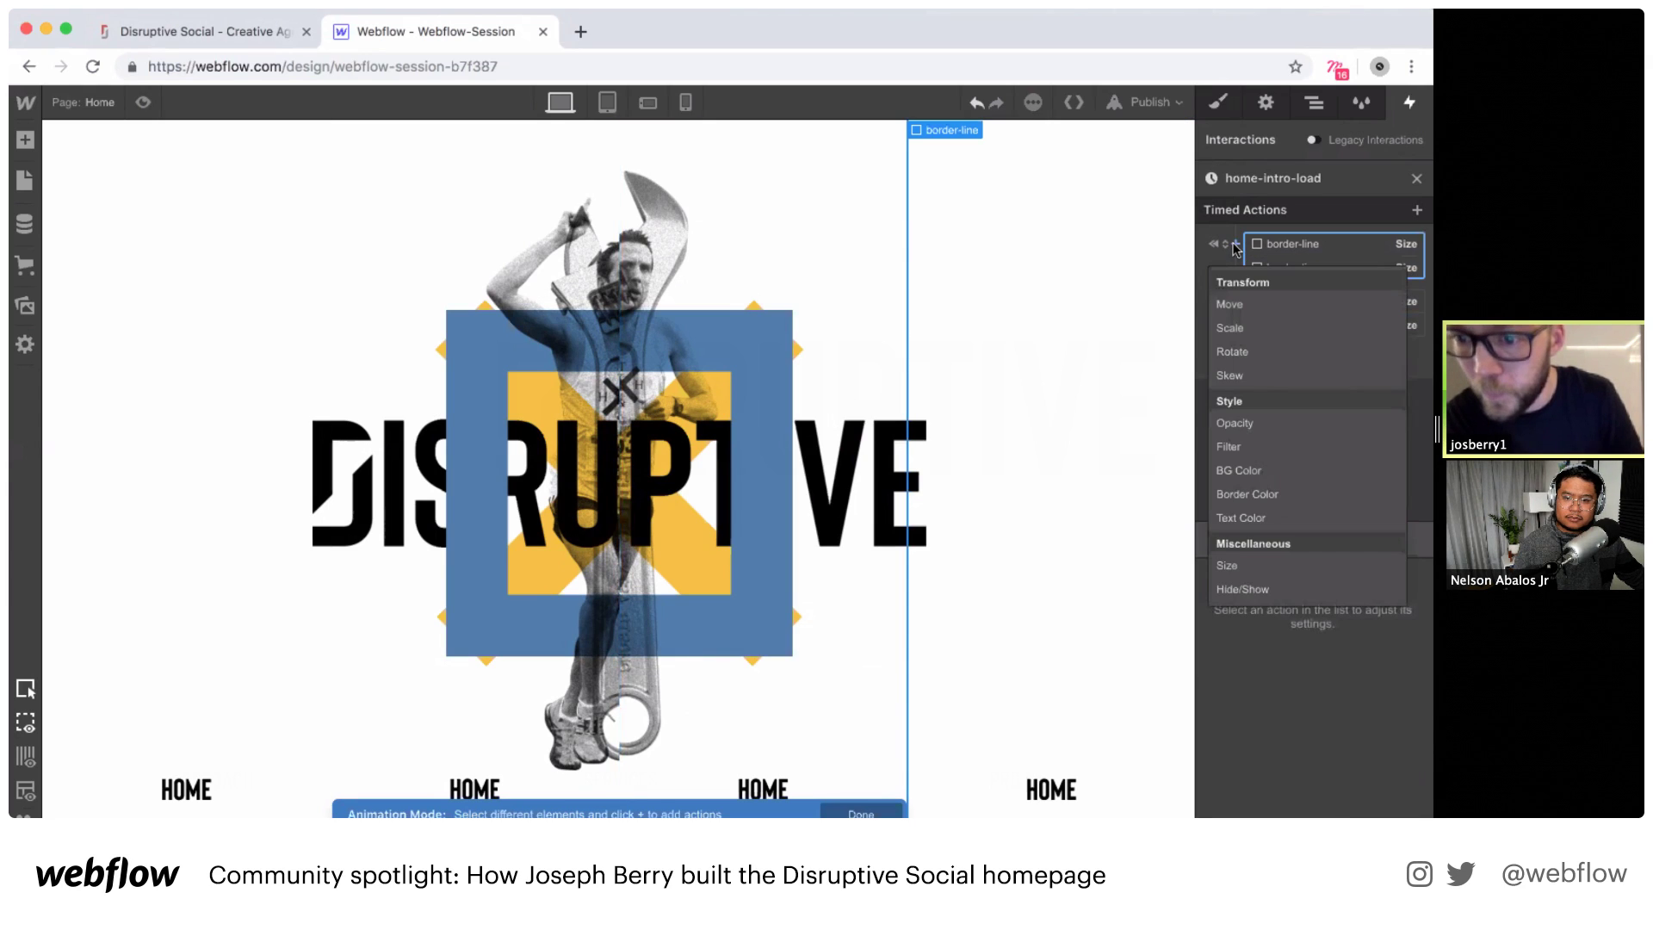
pyautogui.click(1248, 561)
pyautogui.click(1307, 674)
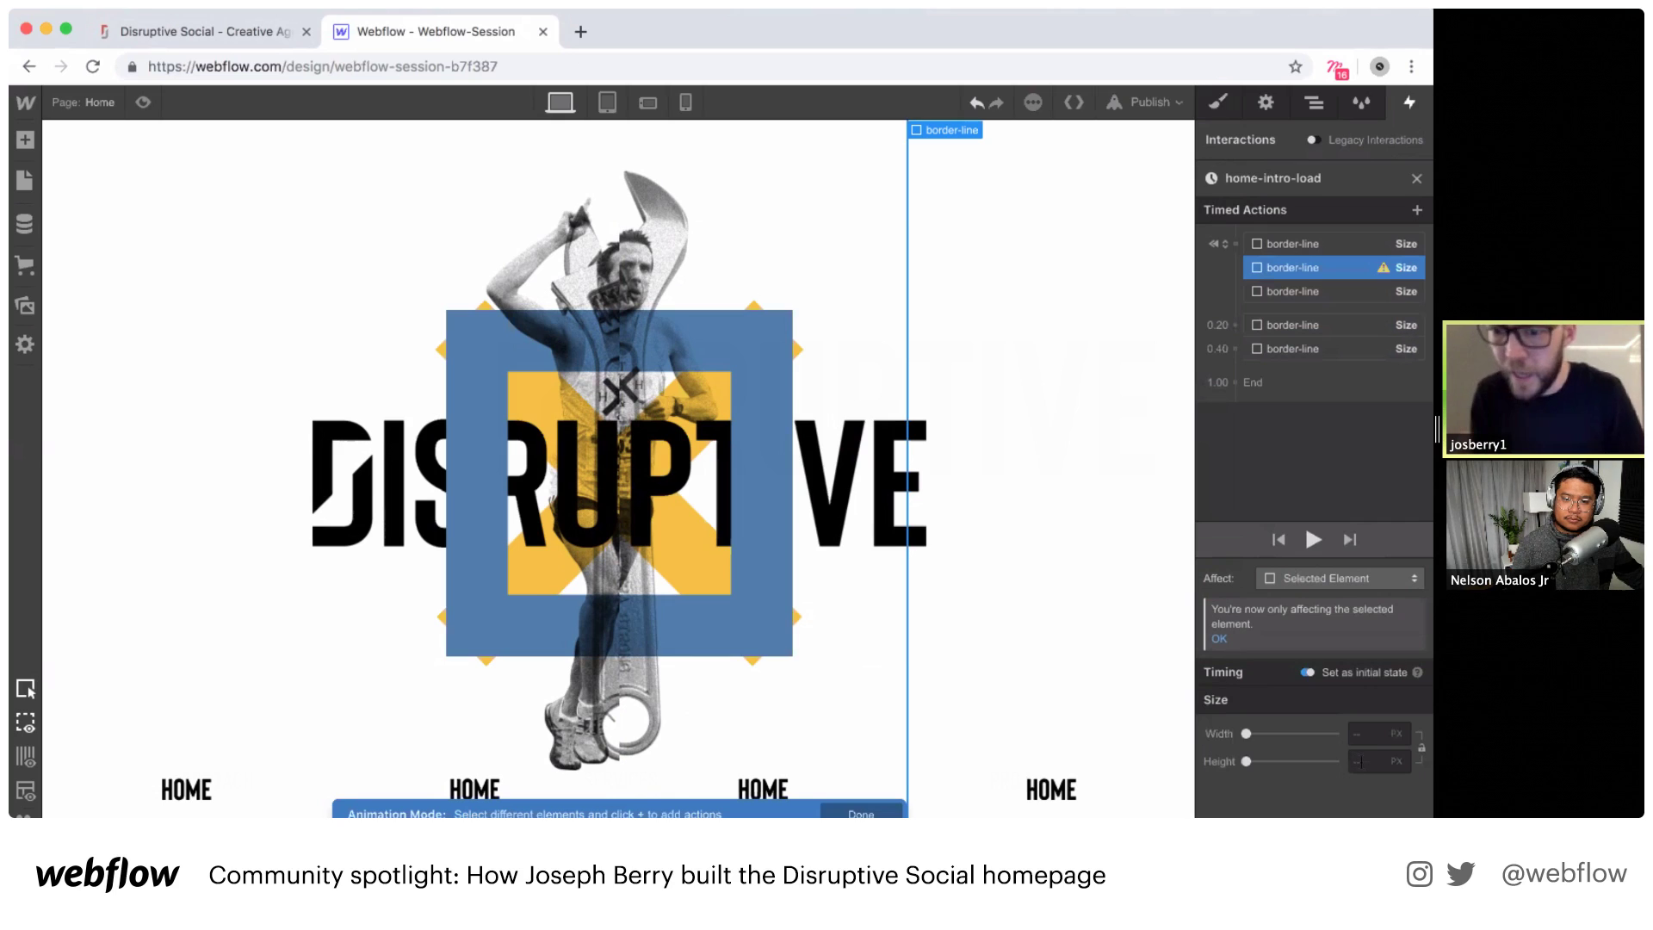
pyautogui.click(1360, 761)
pyautogui.write('0')
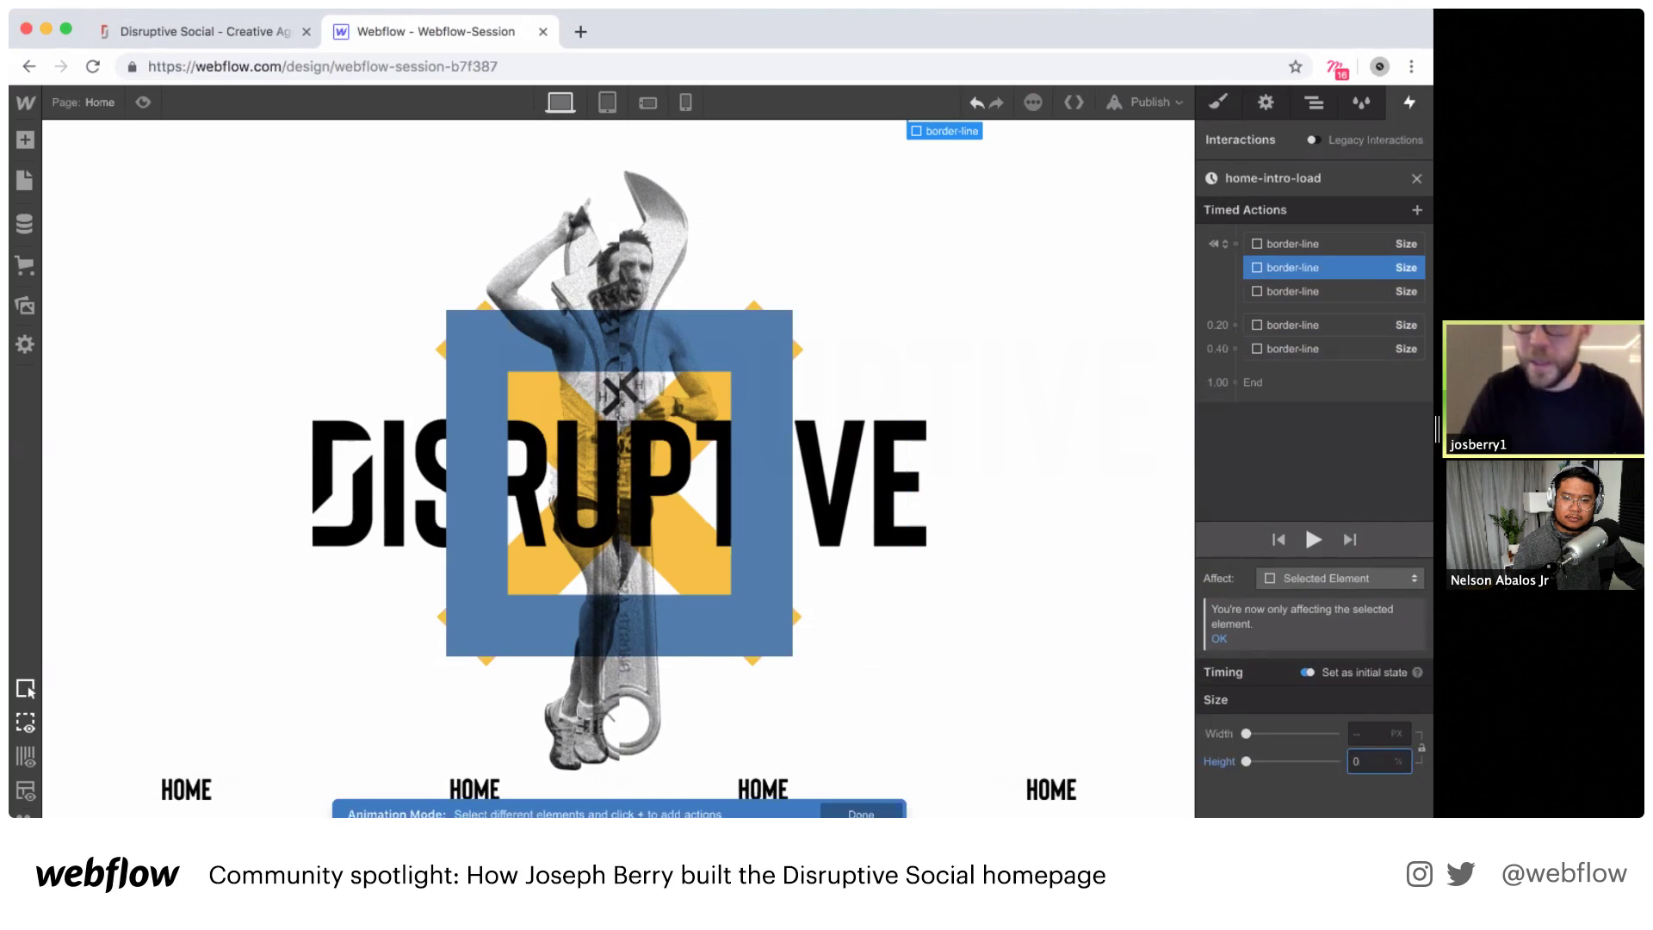
# Step: Add a simultaneous Size action for the third border-line with In Out Circ easing, 0.6 s delay and 0.6 s duration, and preview the animation
pyautogui.click(1235, 348)
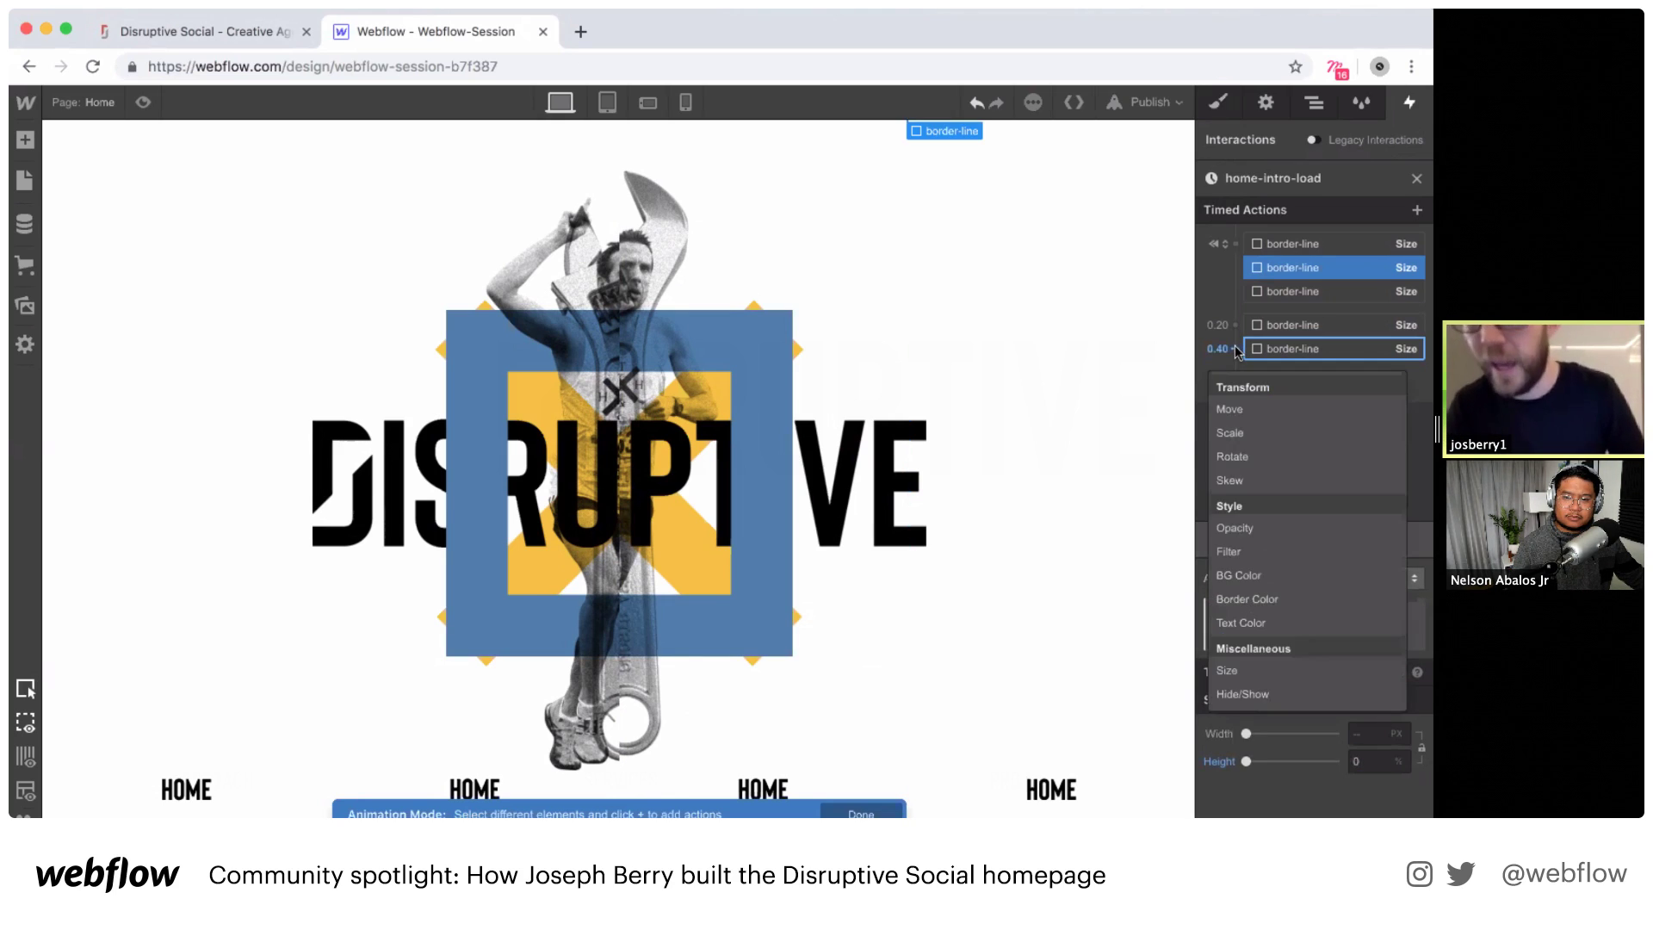
pyautogui.click(1228, 672)
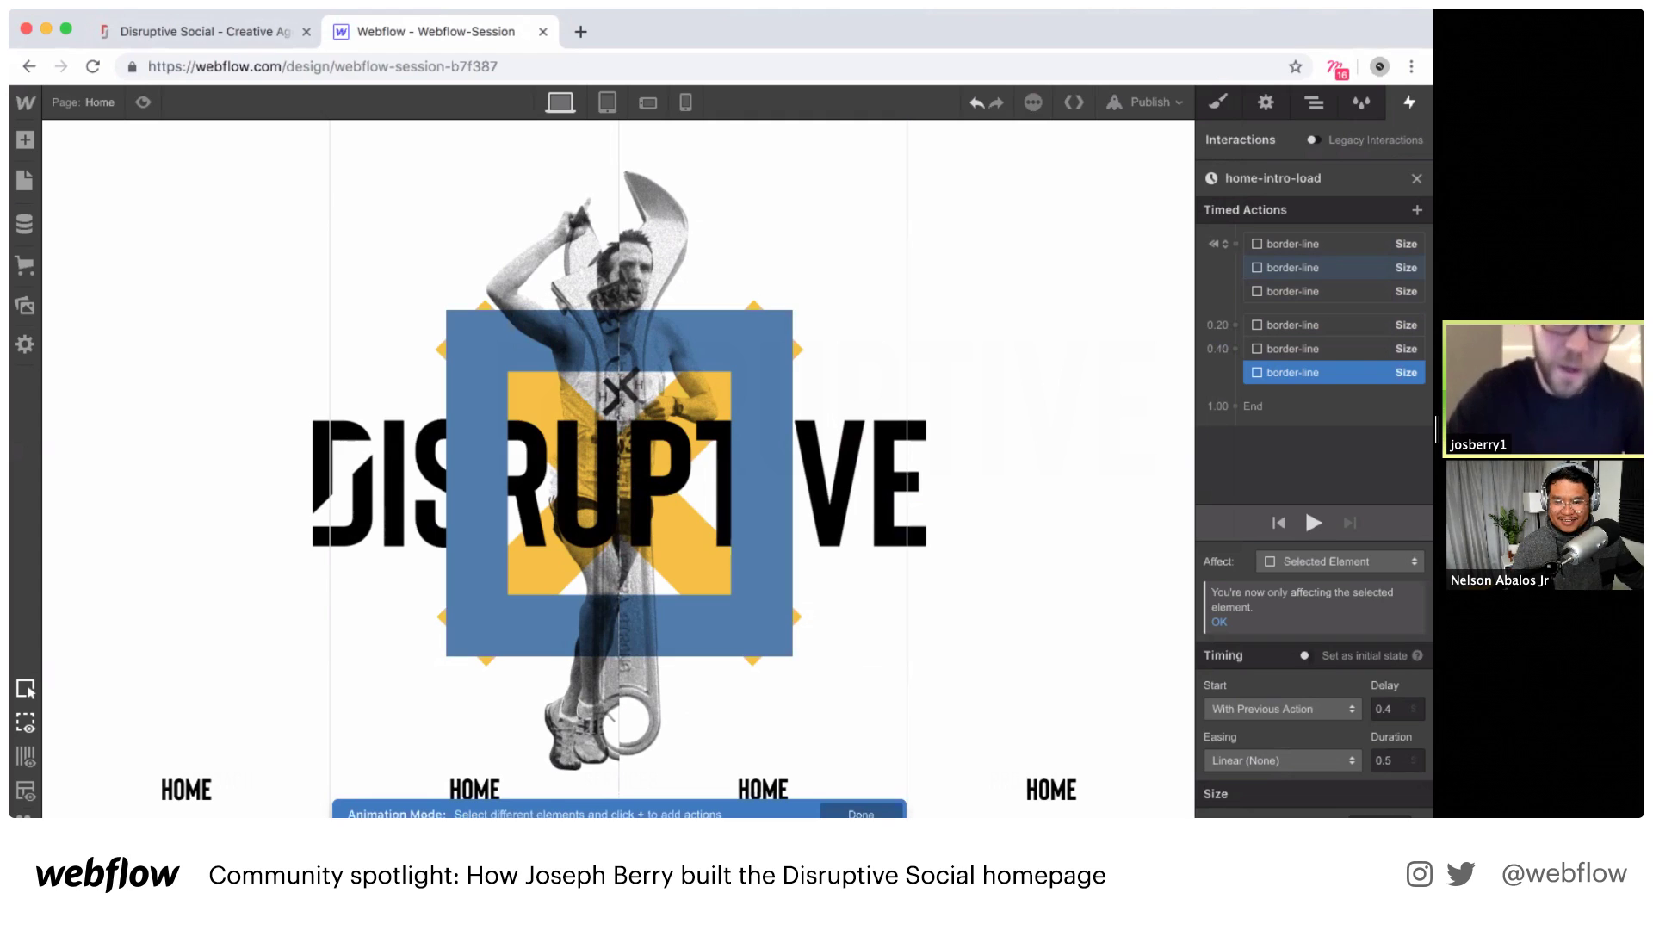
pyautogui.click(1272, 751)
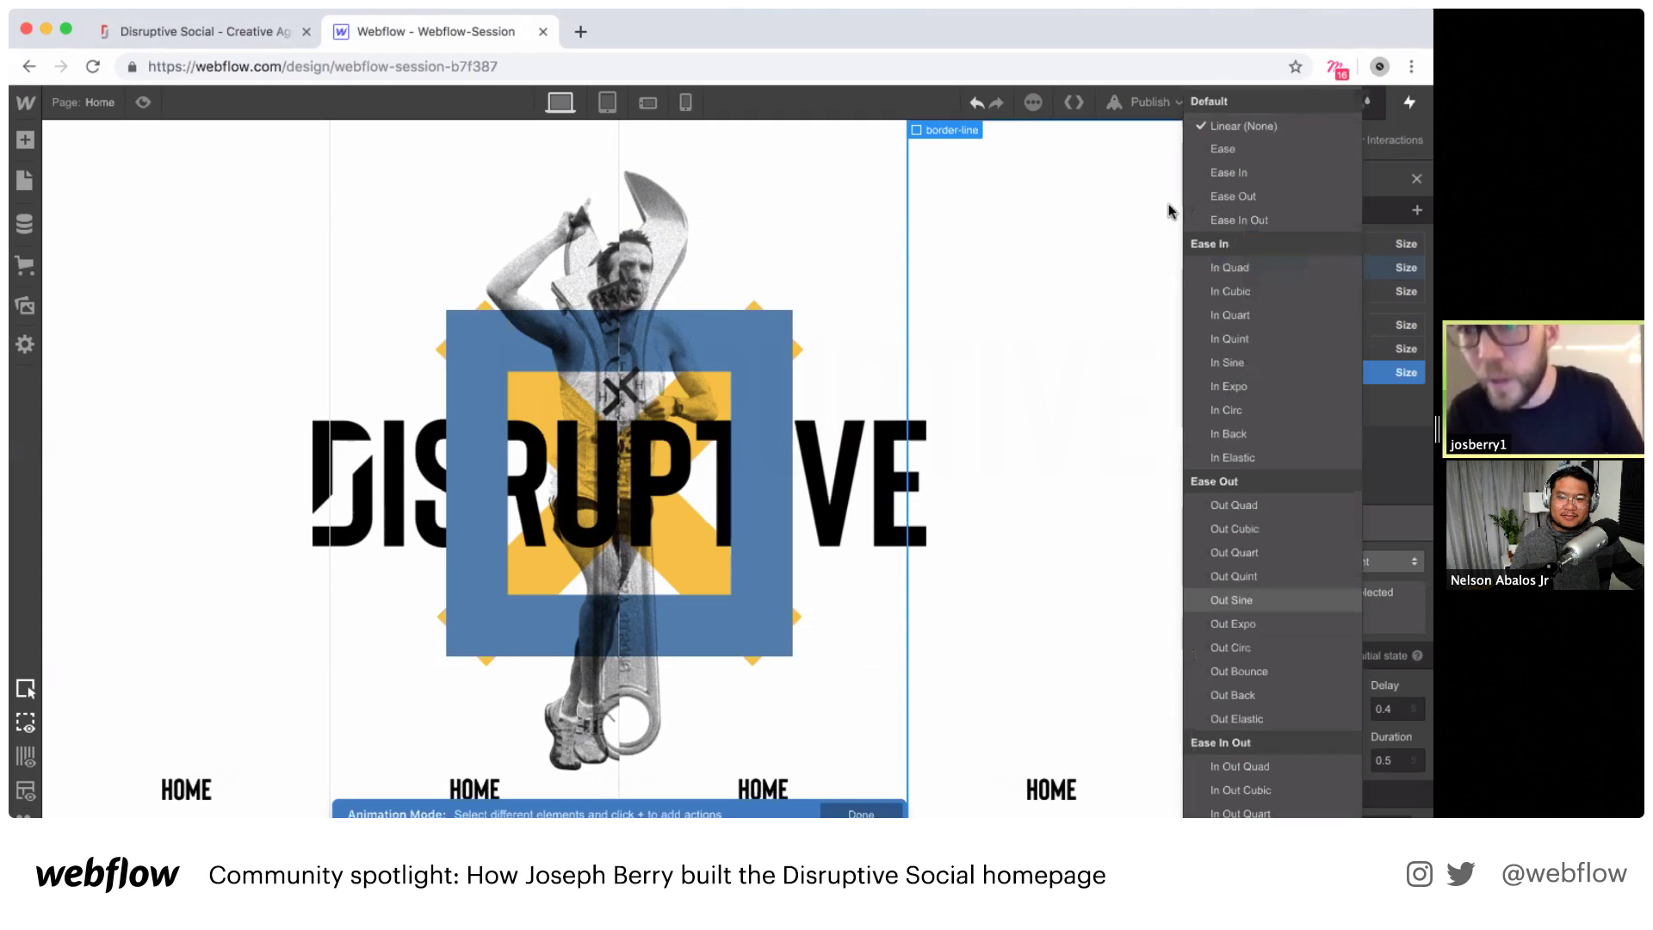
pyautogui.scroll(-5, 1247, 715)
pyautogui.click(1225, 647)
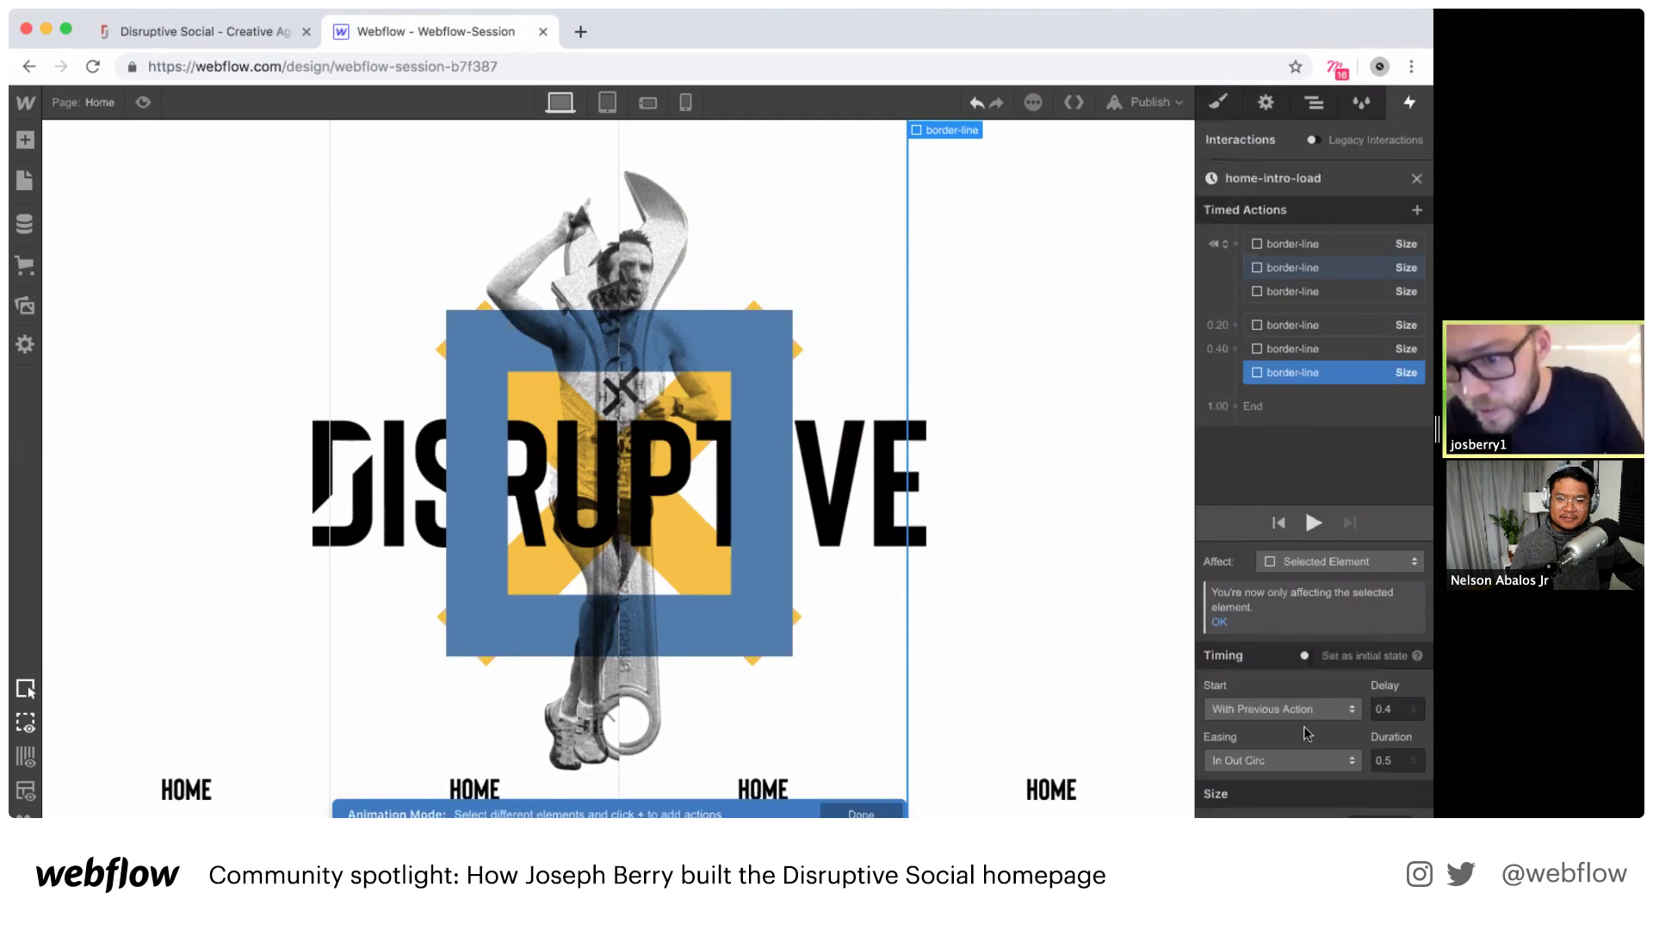
pyautogui.click(1388, 708)
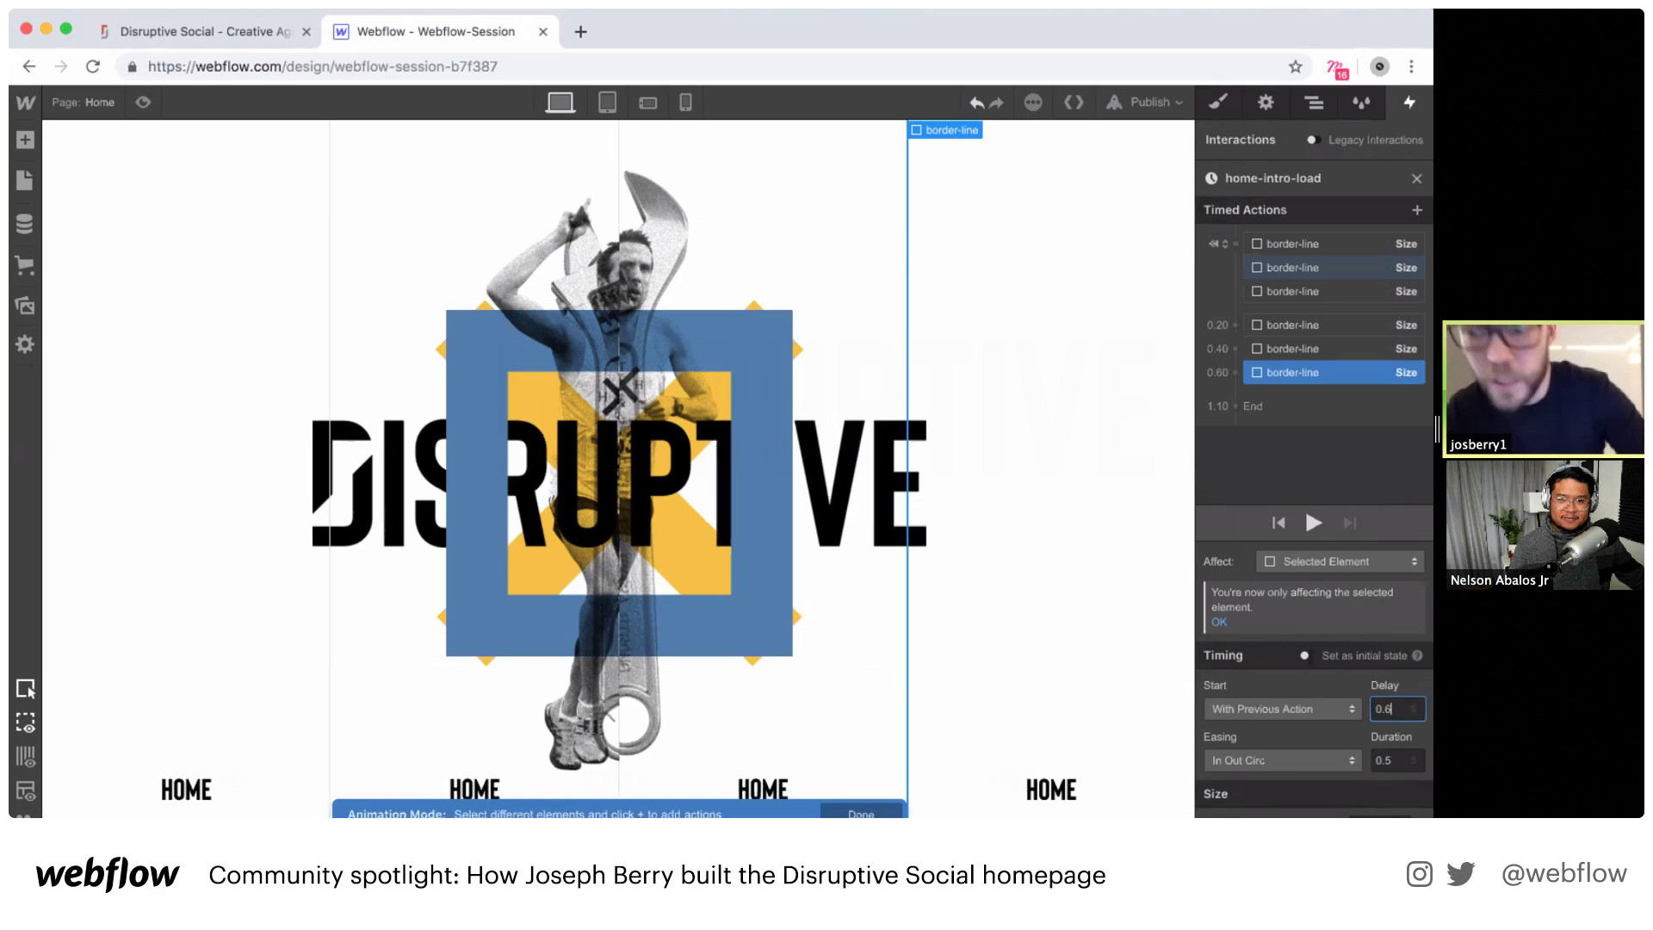
pyautogui.click(1397, 760)
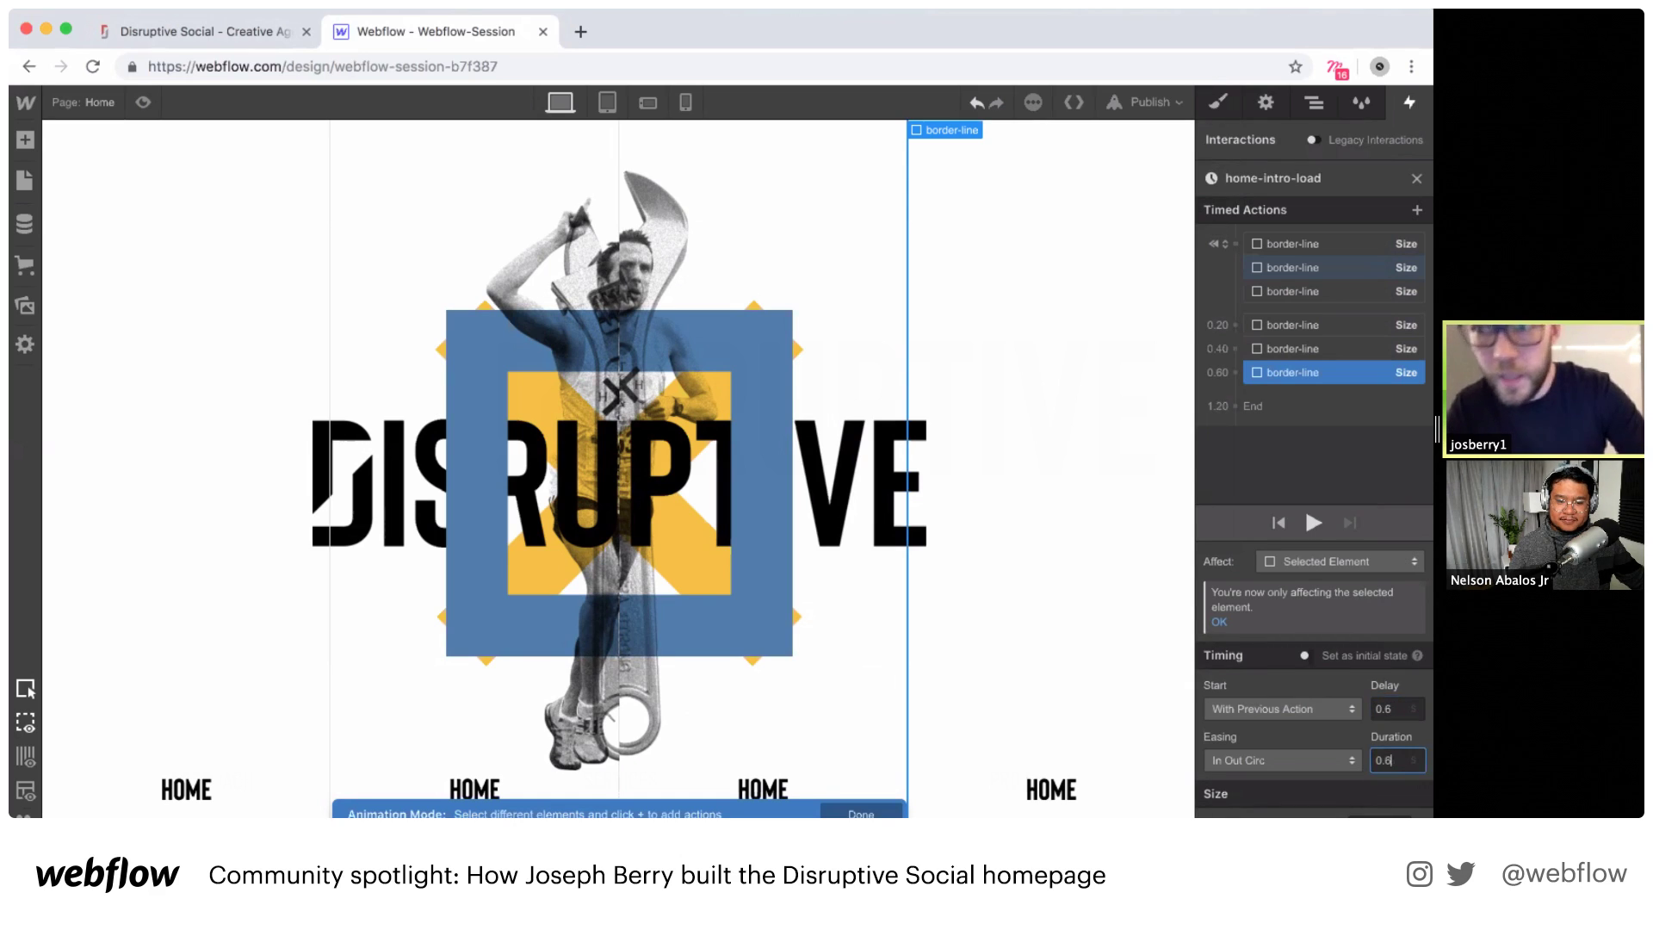
pyautogui.click(1309, 530)
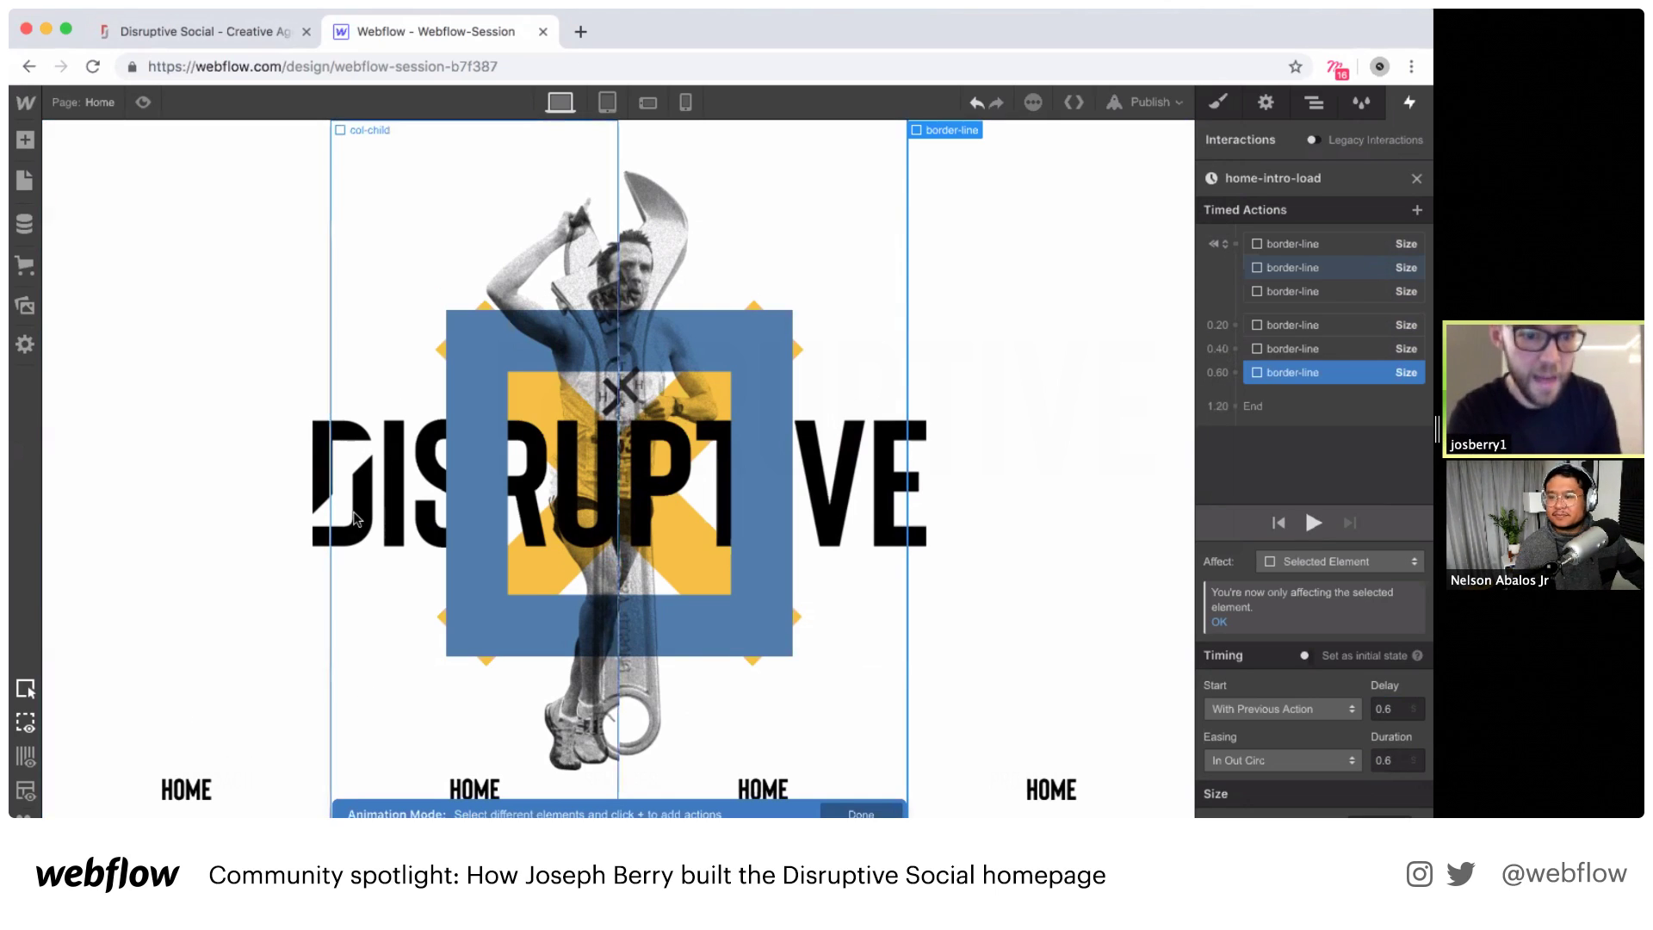
# Step: Add an initial-state Move action with a 100% Y offset for the main-logo image nested in text-hide
pyautogui.click(1314, 103)
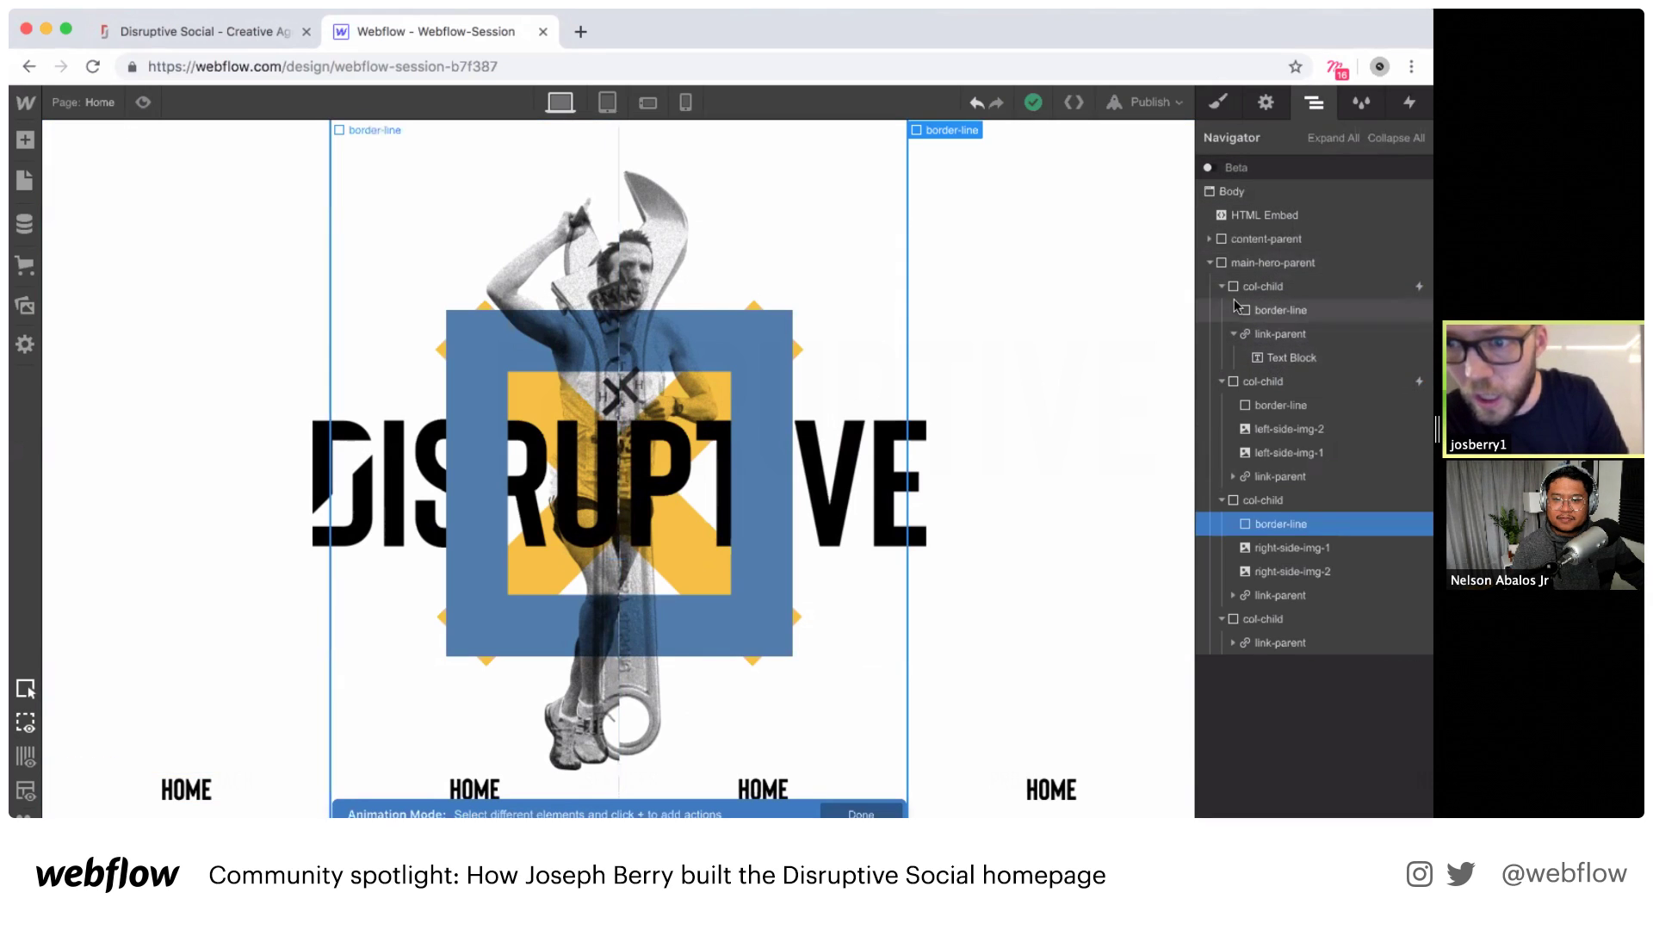
pyautogui.click(1209, 240)
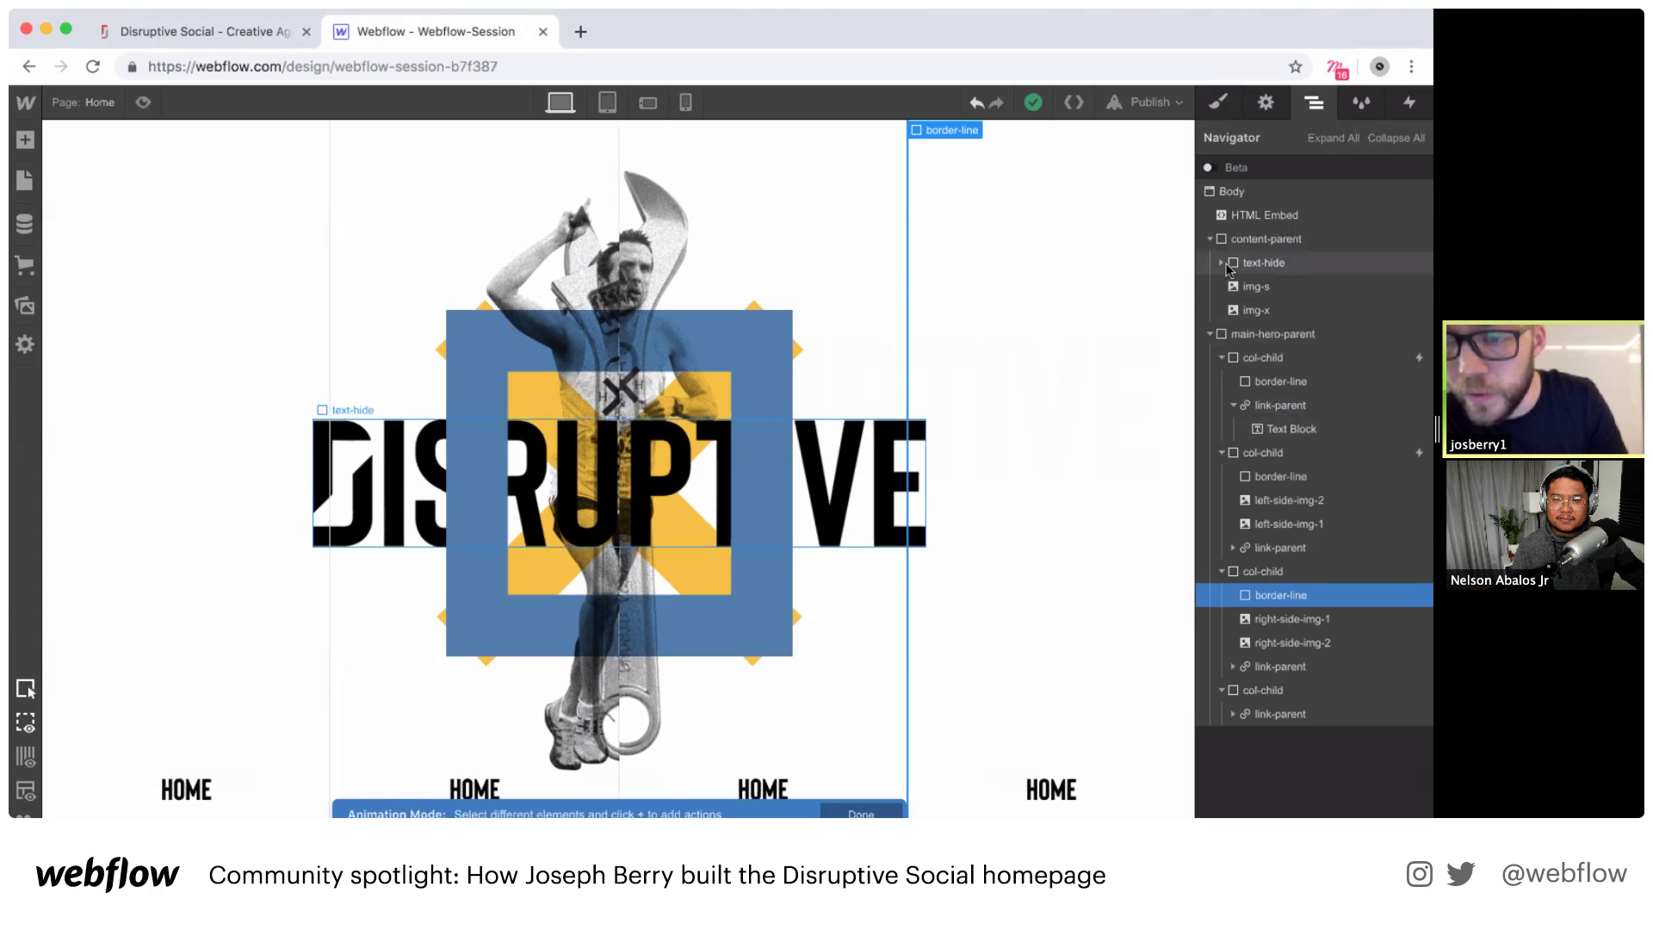
pyautogui.click(1222, 263)
pyautogui.click(1263, 289)
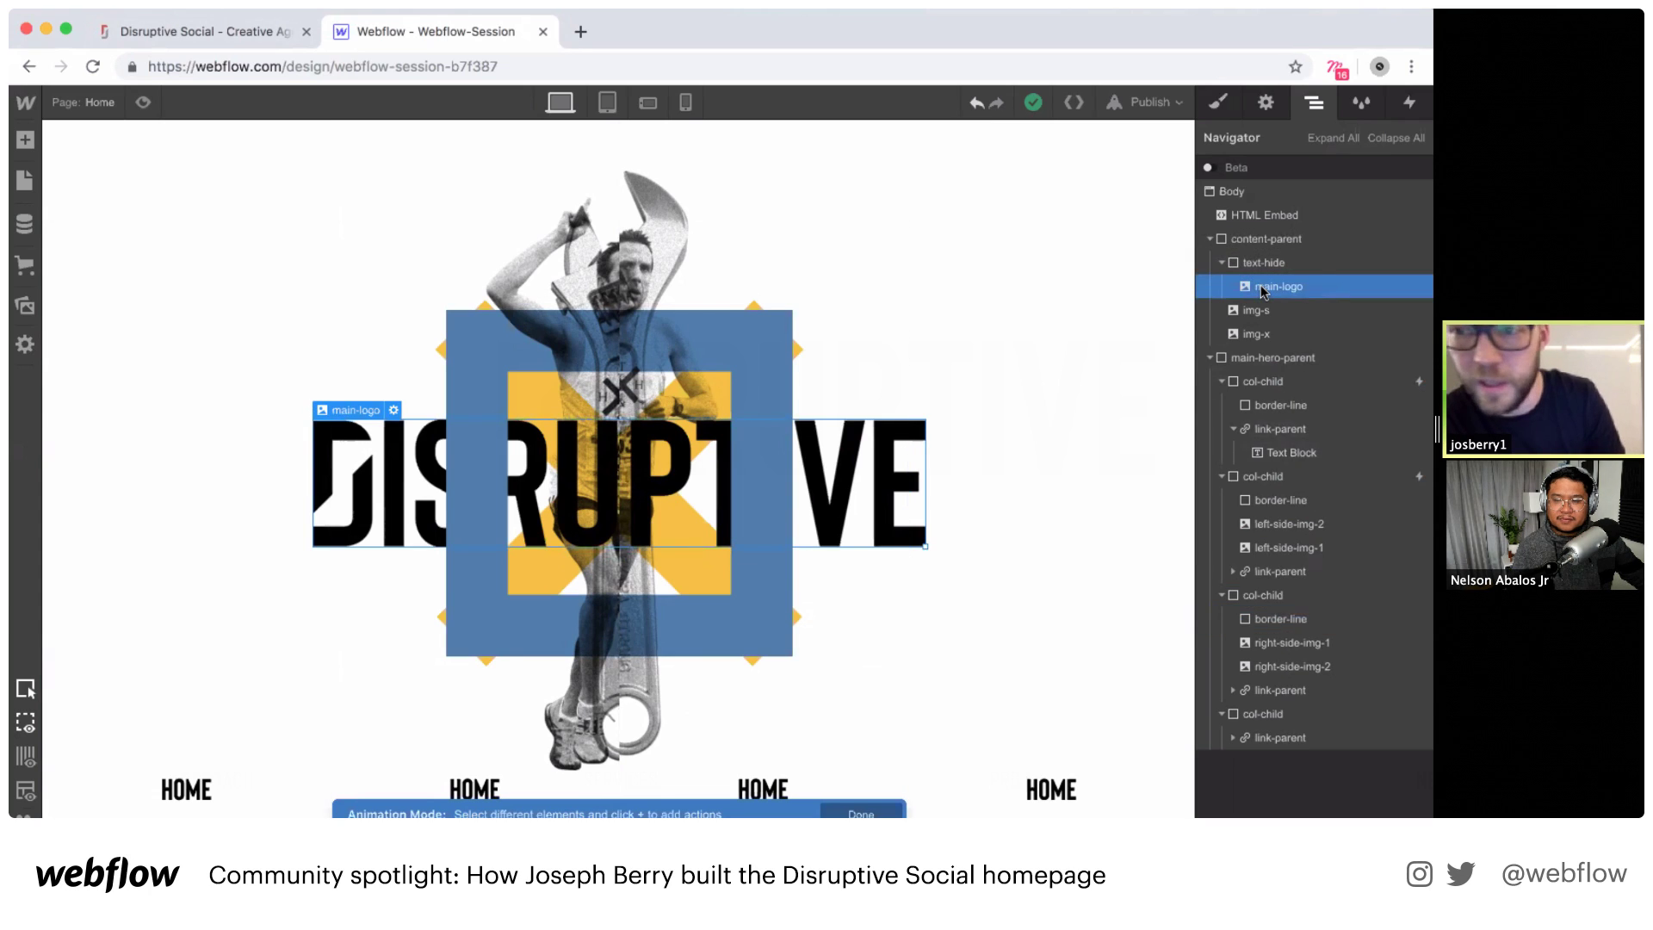
pyautogui.click(1409, 103)
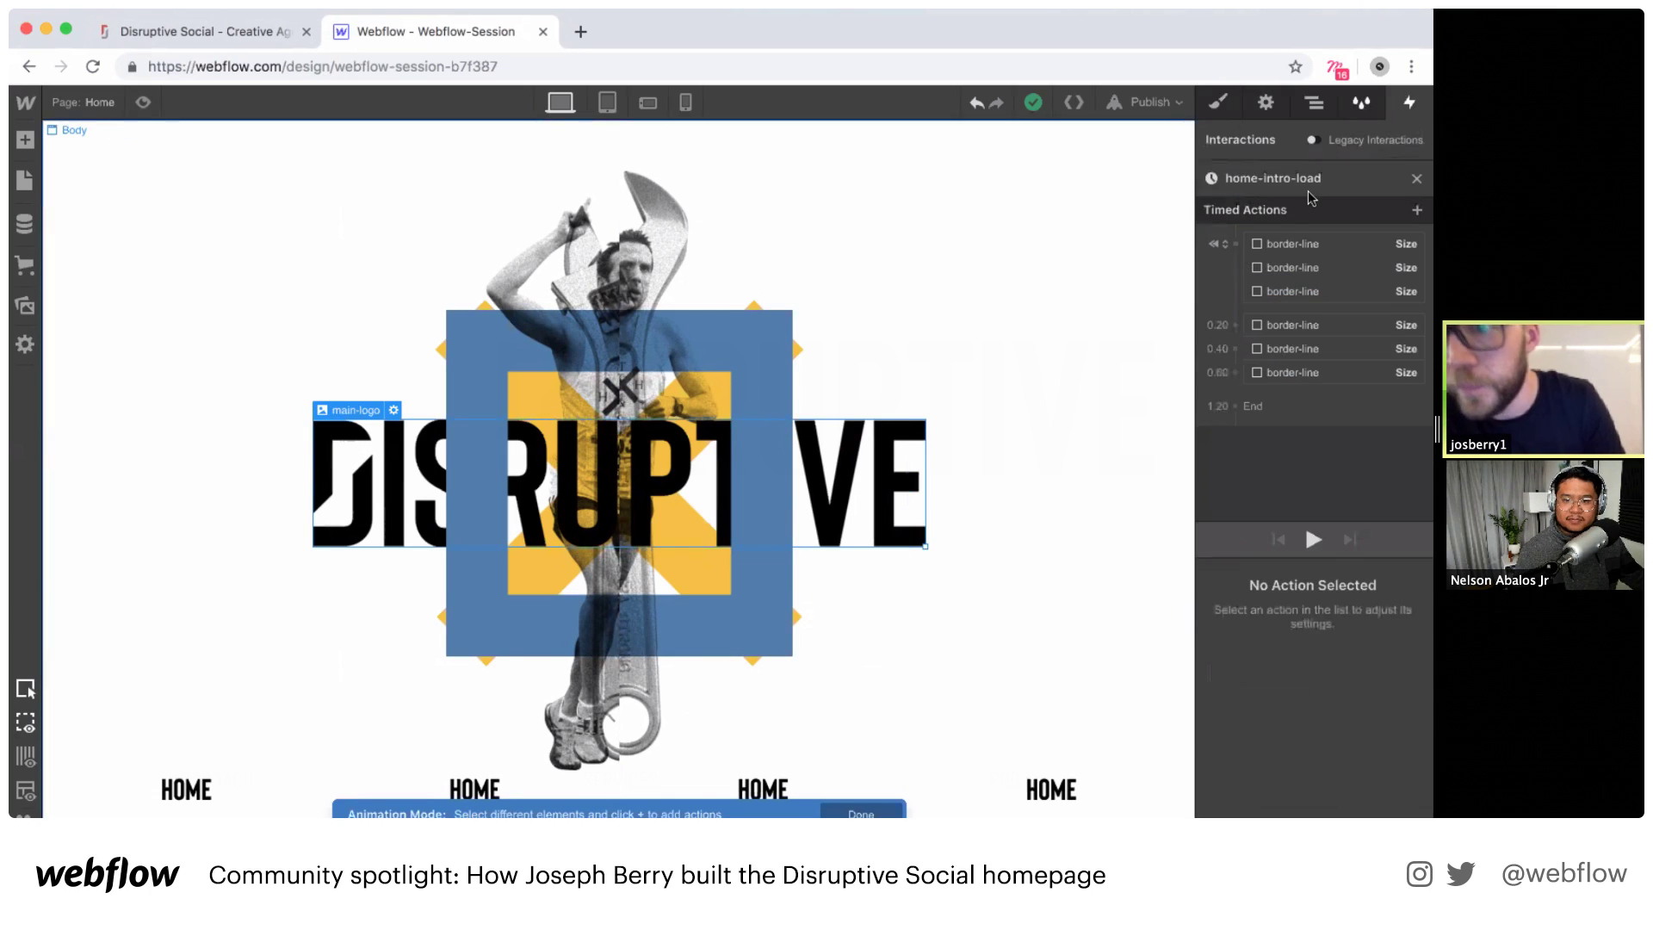
pyautogui.click(1232, 243)
pyautogui.click(1225, 303)
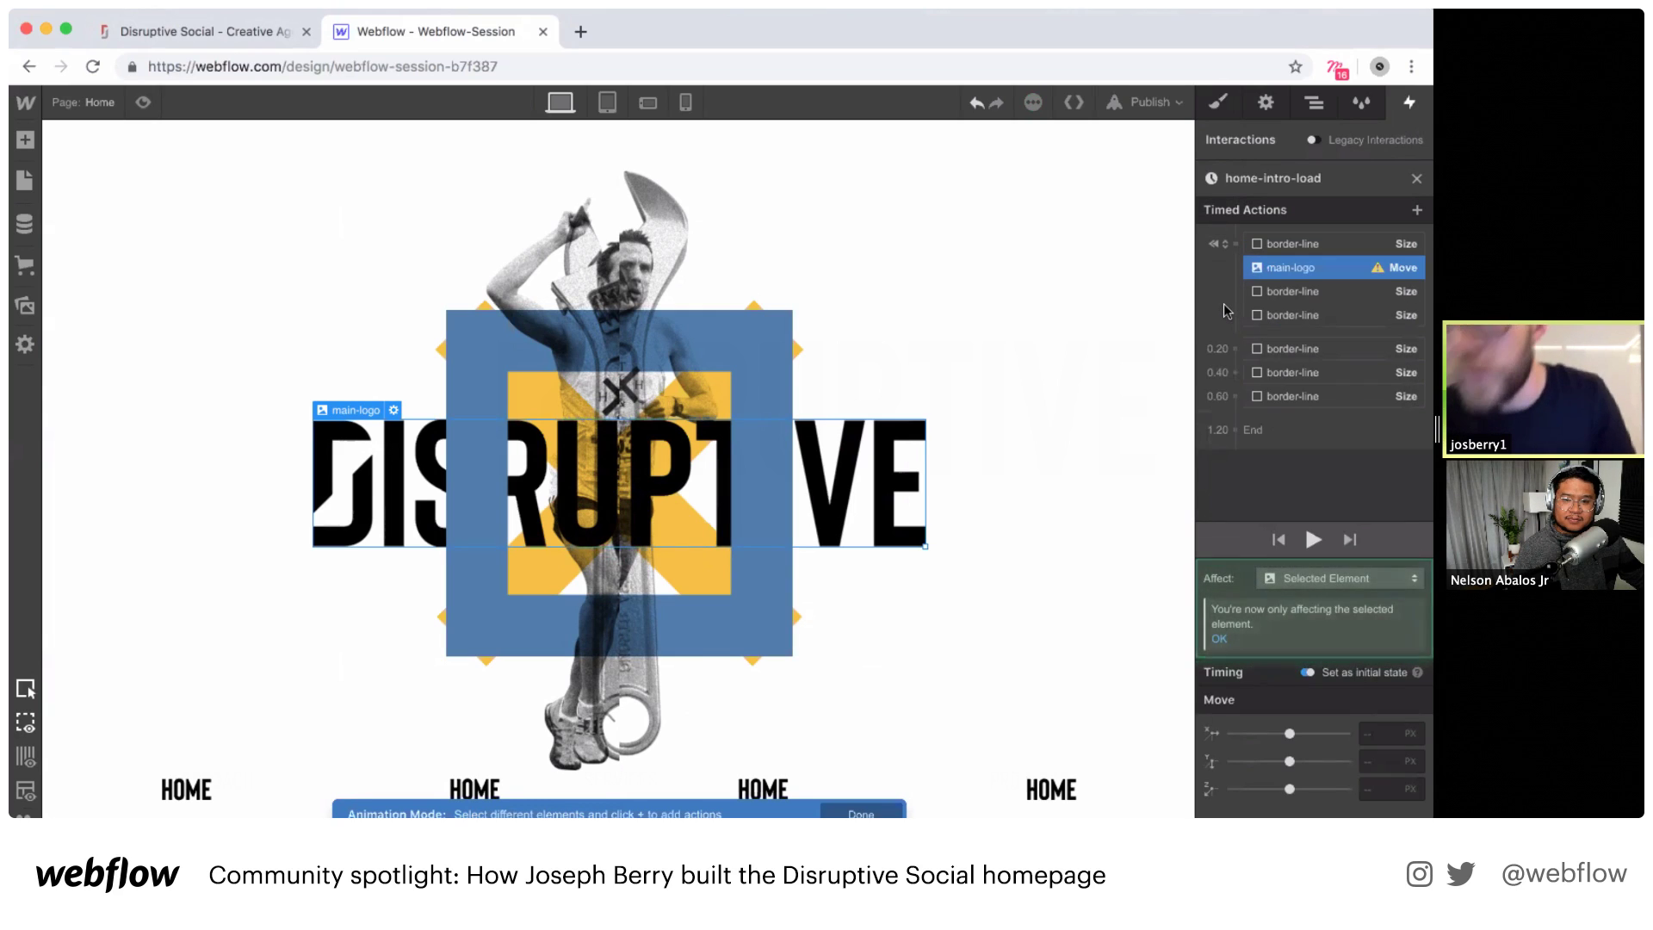
pyautogui.click(1389, 767)
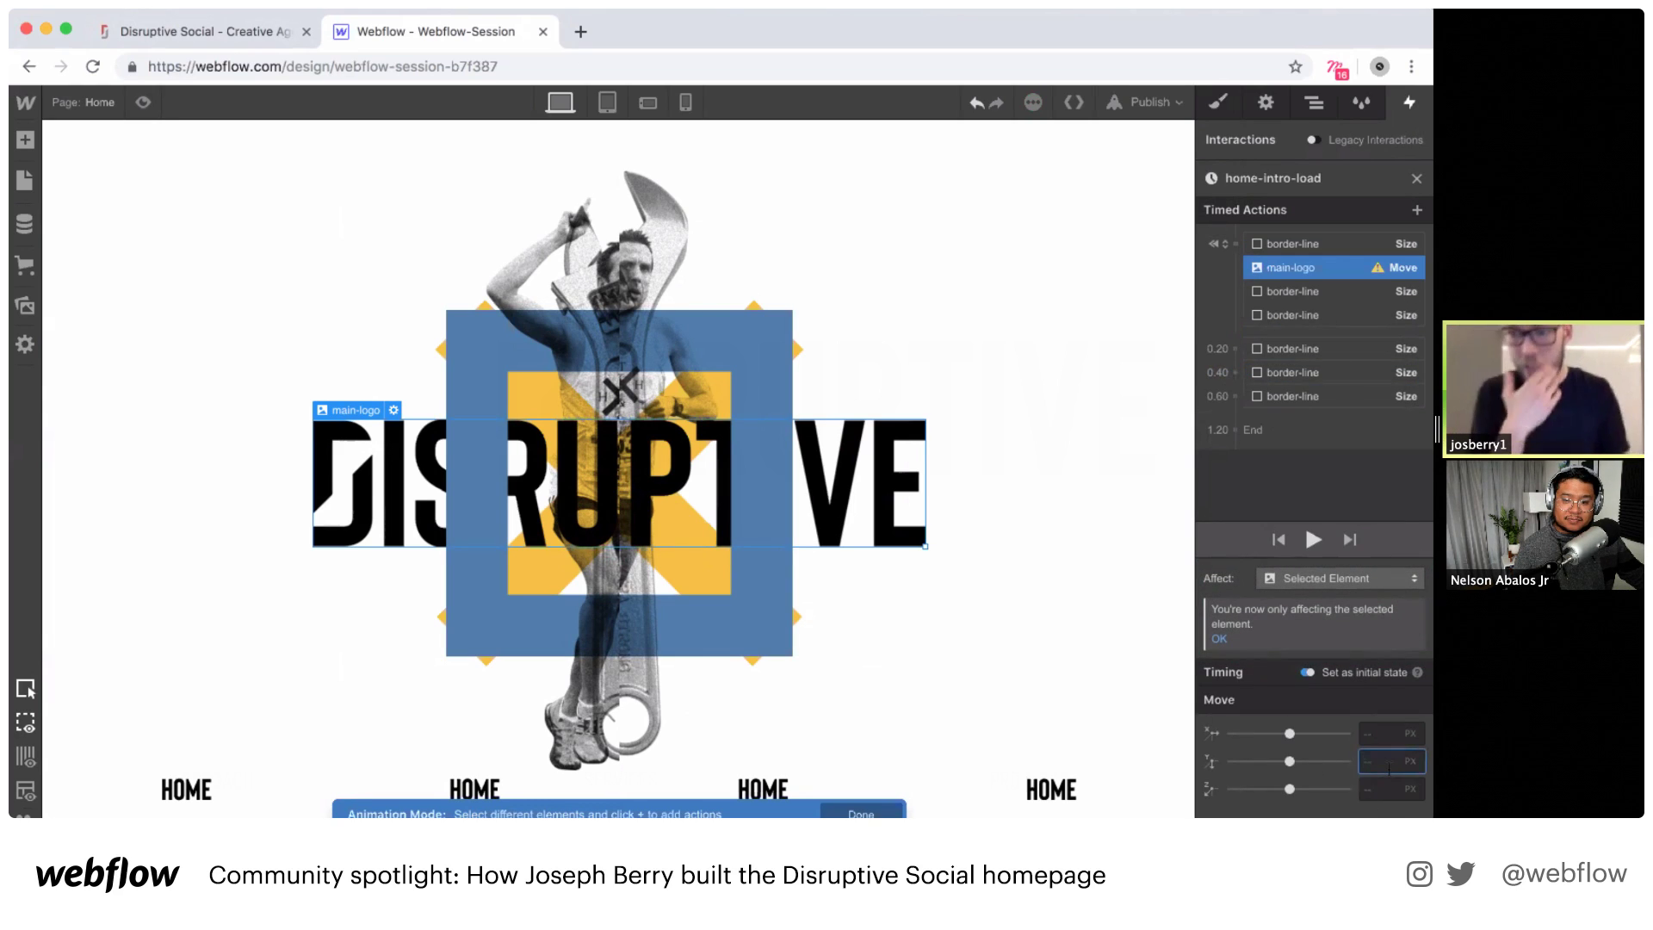
pyautogui.write('10')
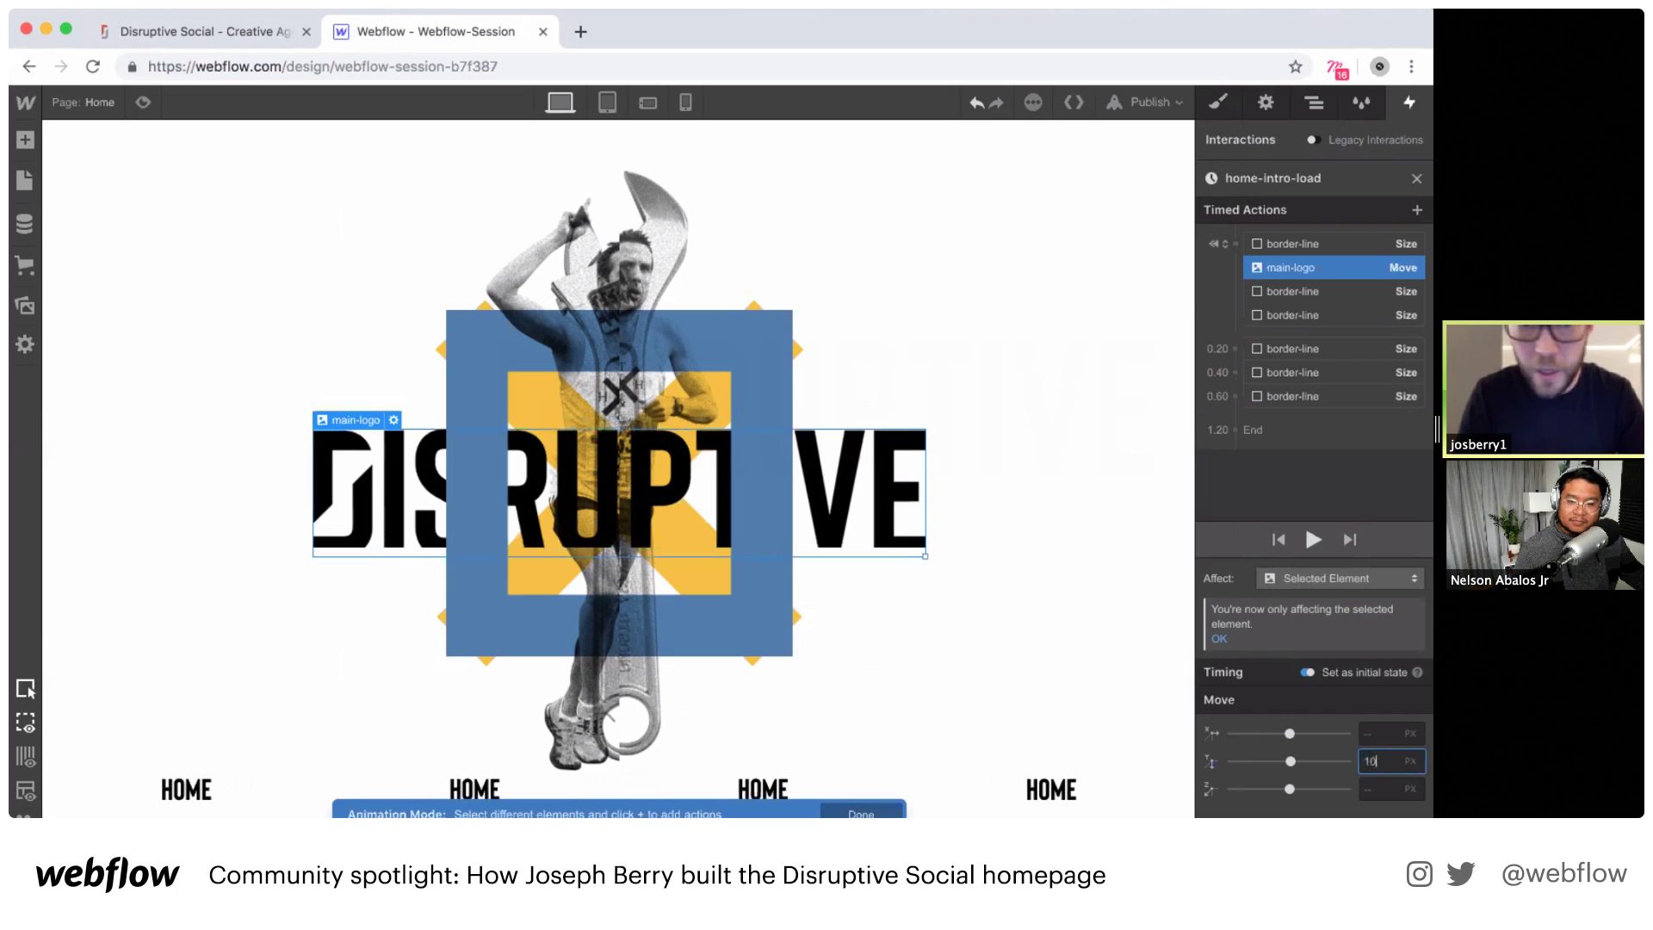
pyautogui.write('0%')
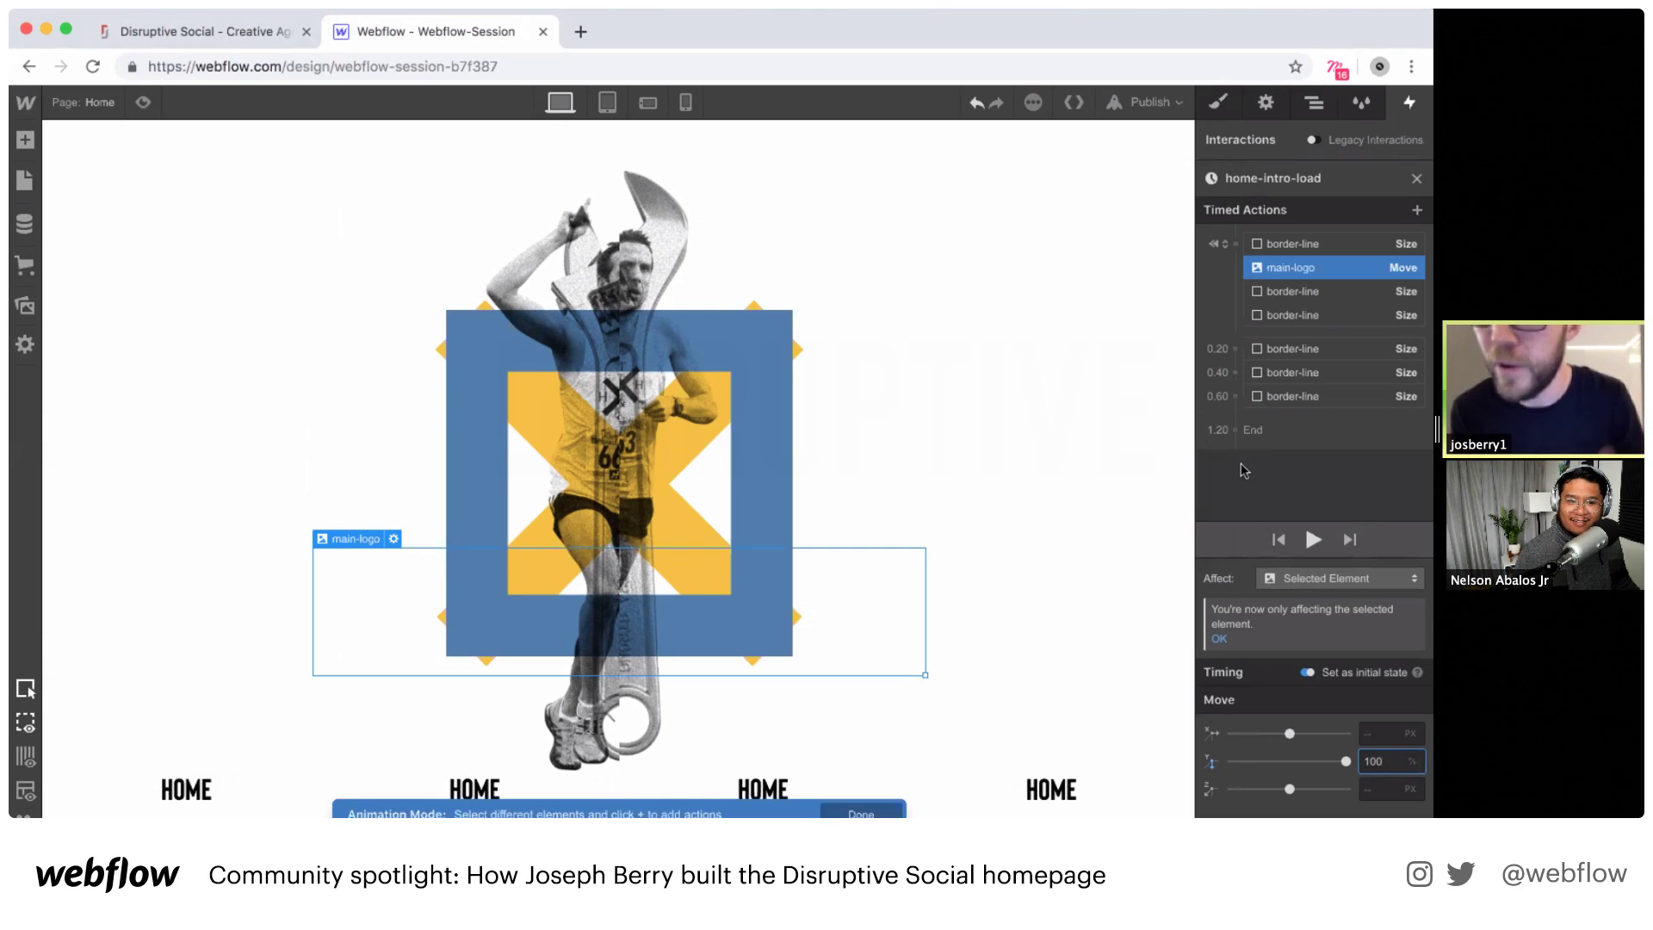
# Step: Add a Move action returning main-logo to its original position with In Out Circ easing, 0.6 s duration and 0.8 s delay
pyautogui.click(1235, 396)
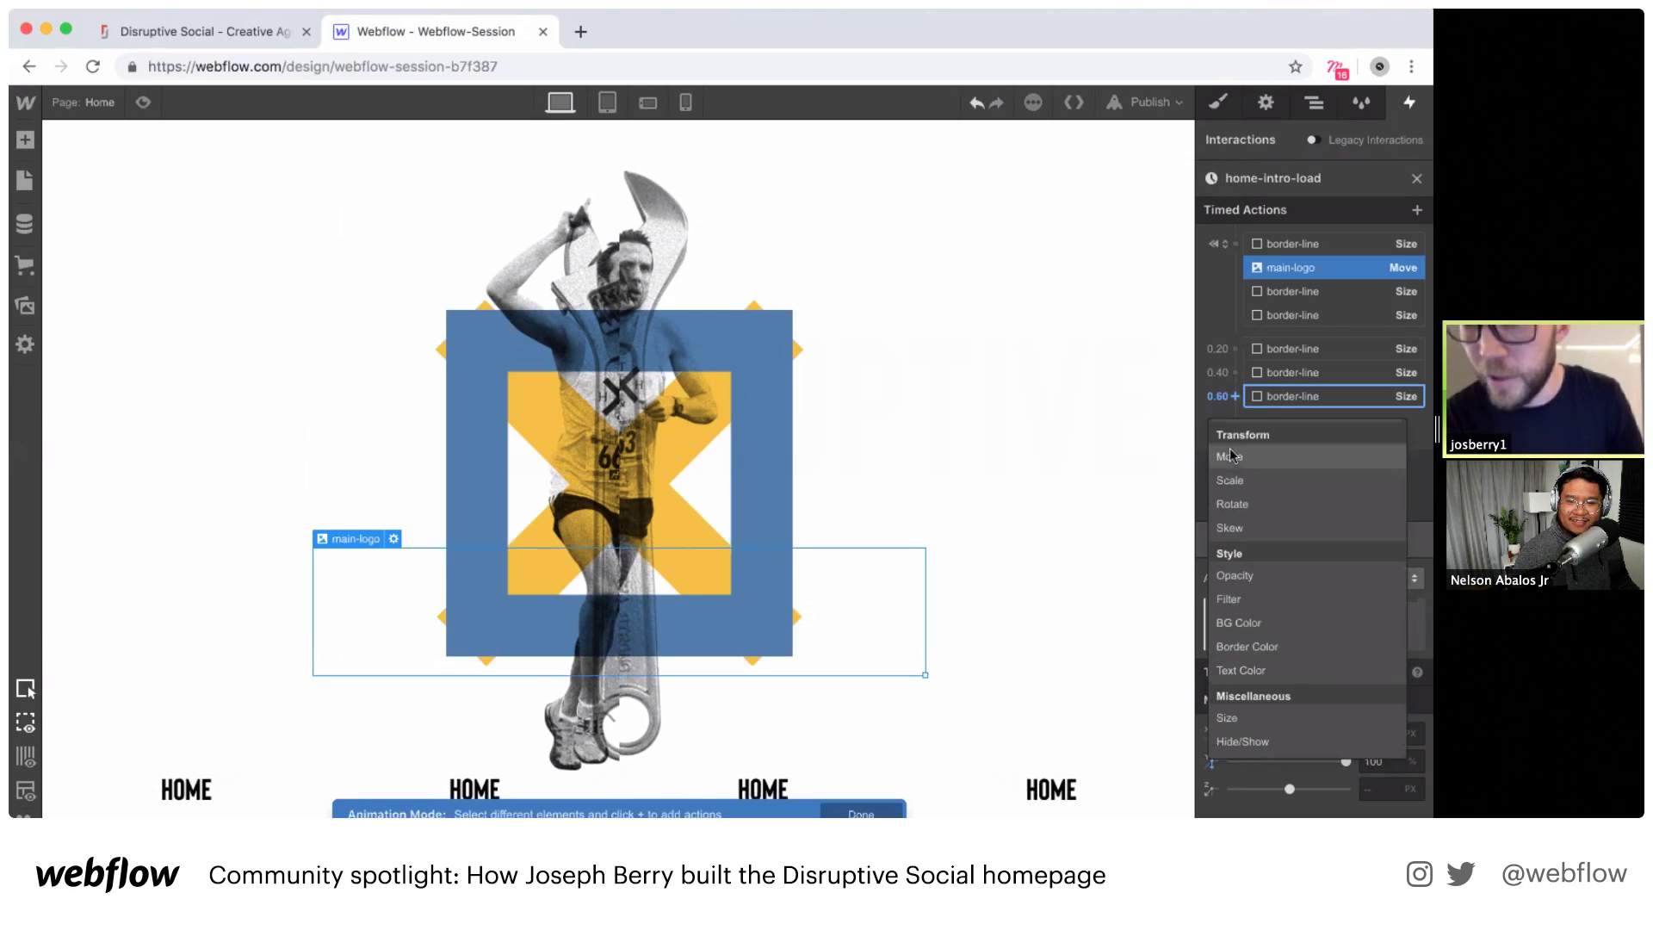
pyautogui.click(1232, 456)
pyautogui.click(1305, 745)
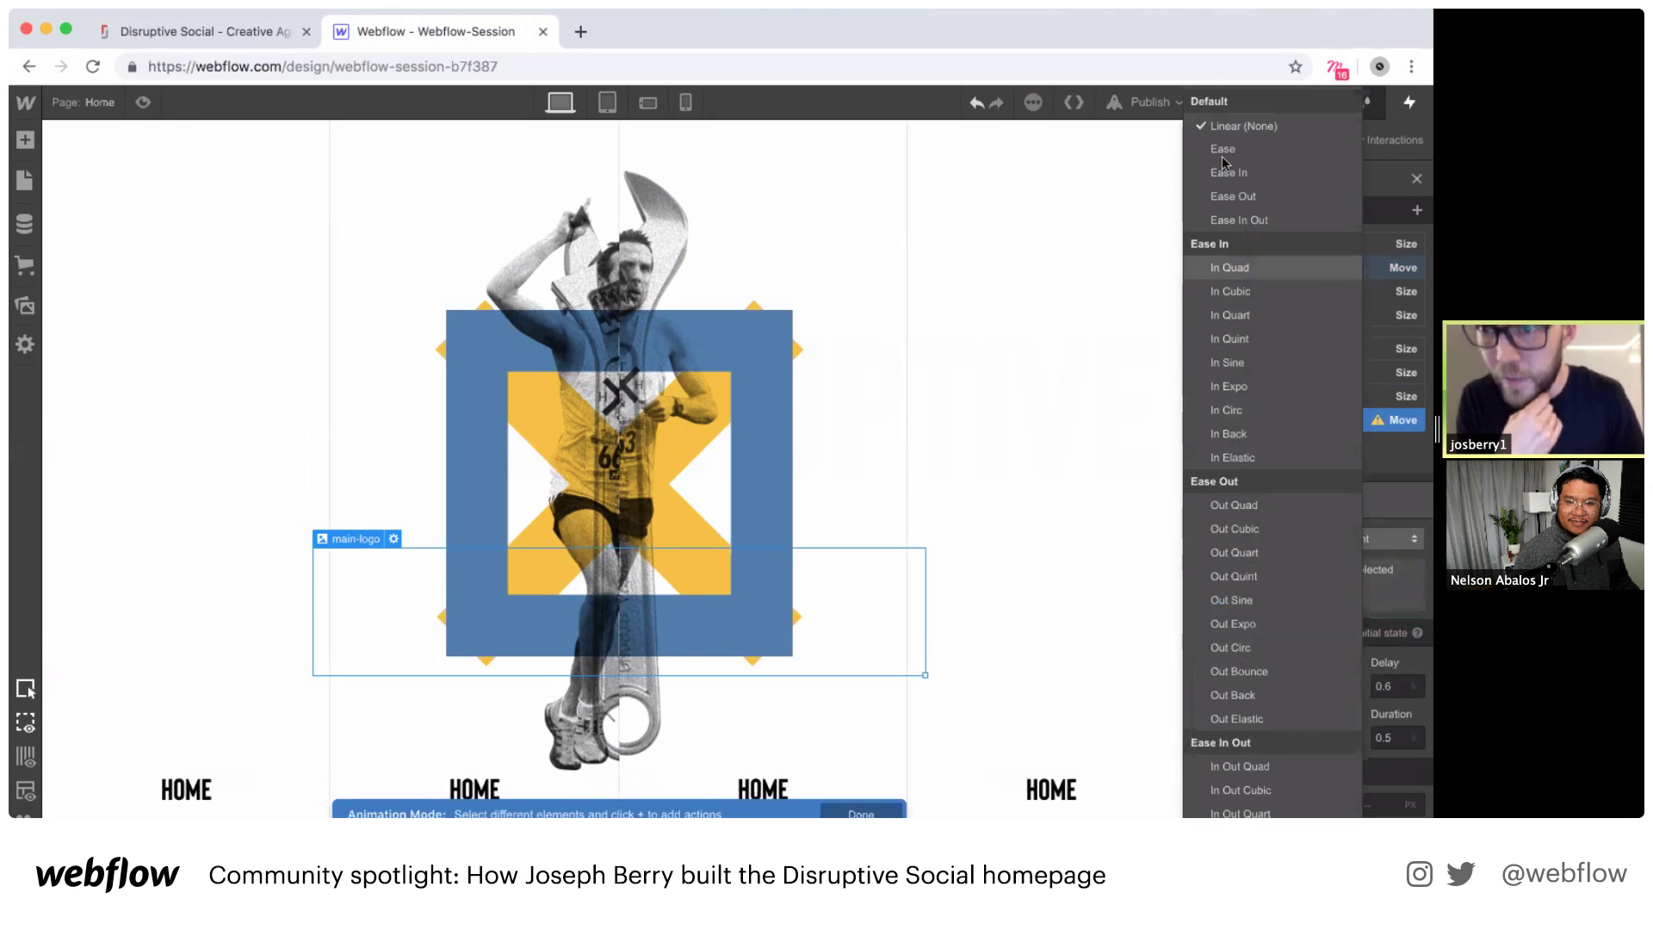
pyautogui.scroll(-5, 1250, 678)
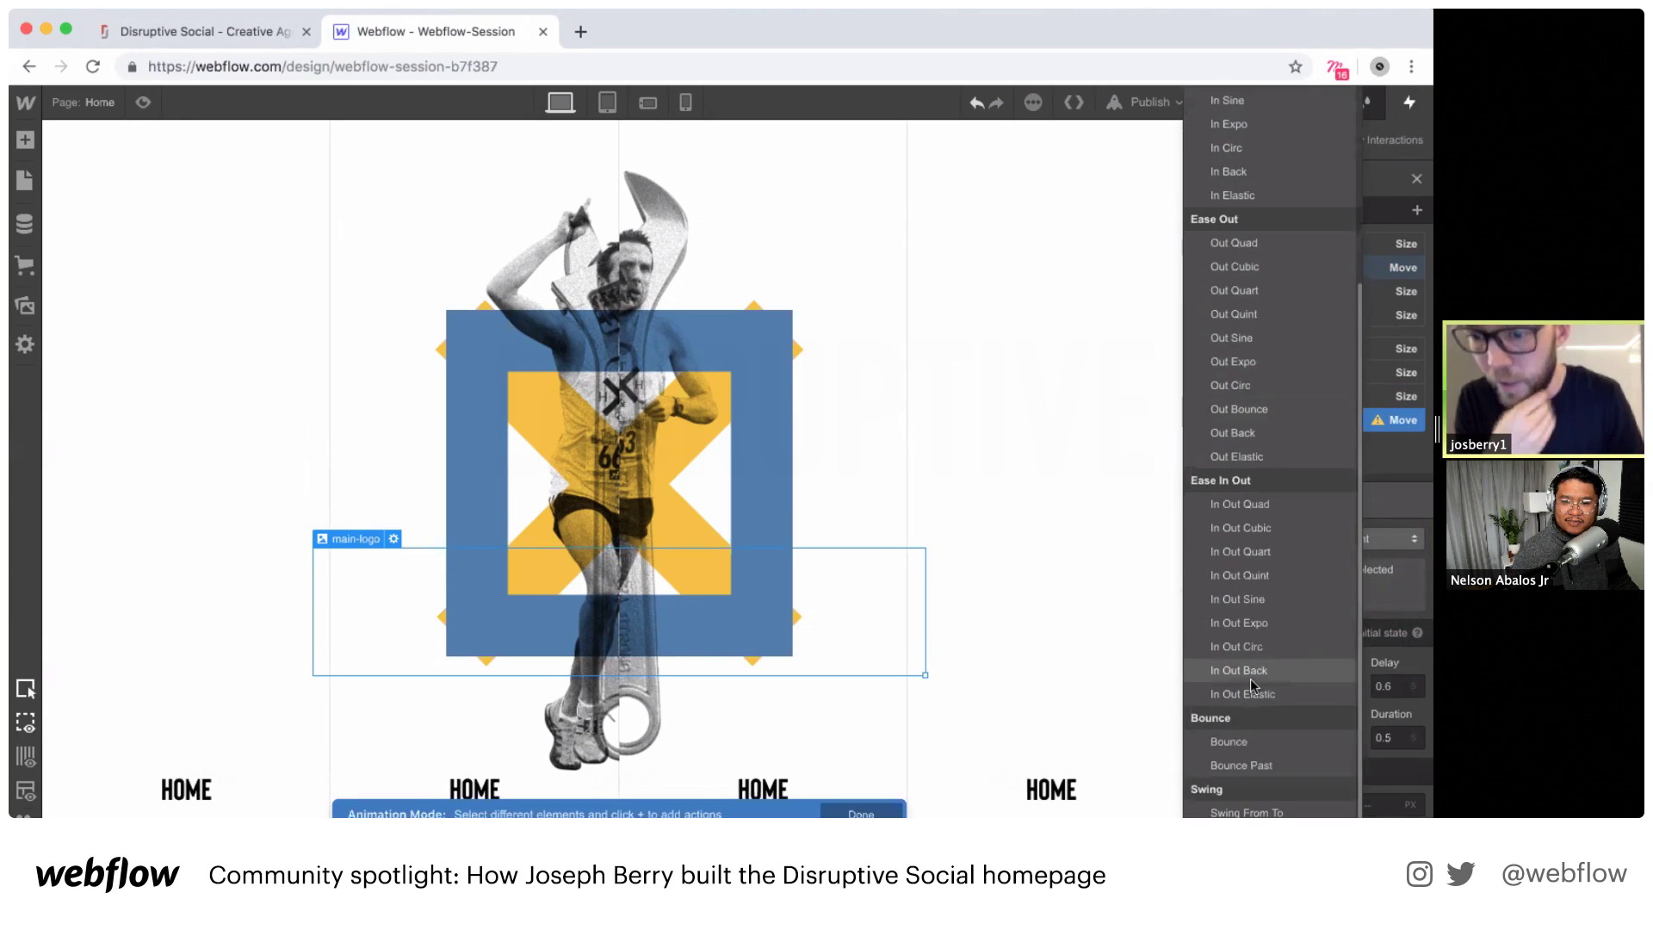
pyautogui.click(1238, 647)
pyautogui.click(1390, 737)
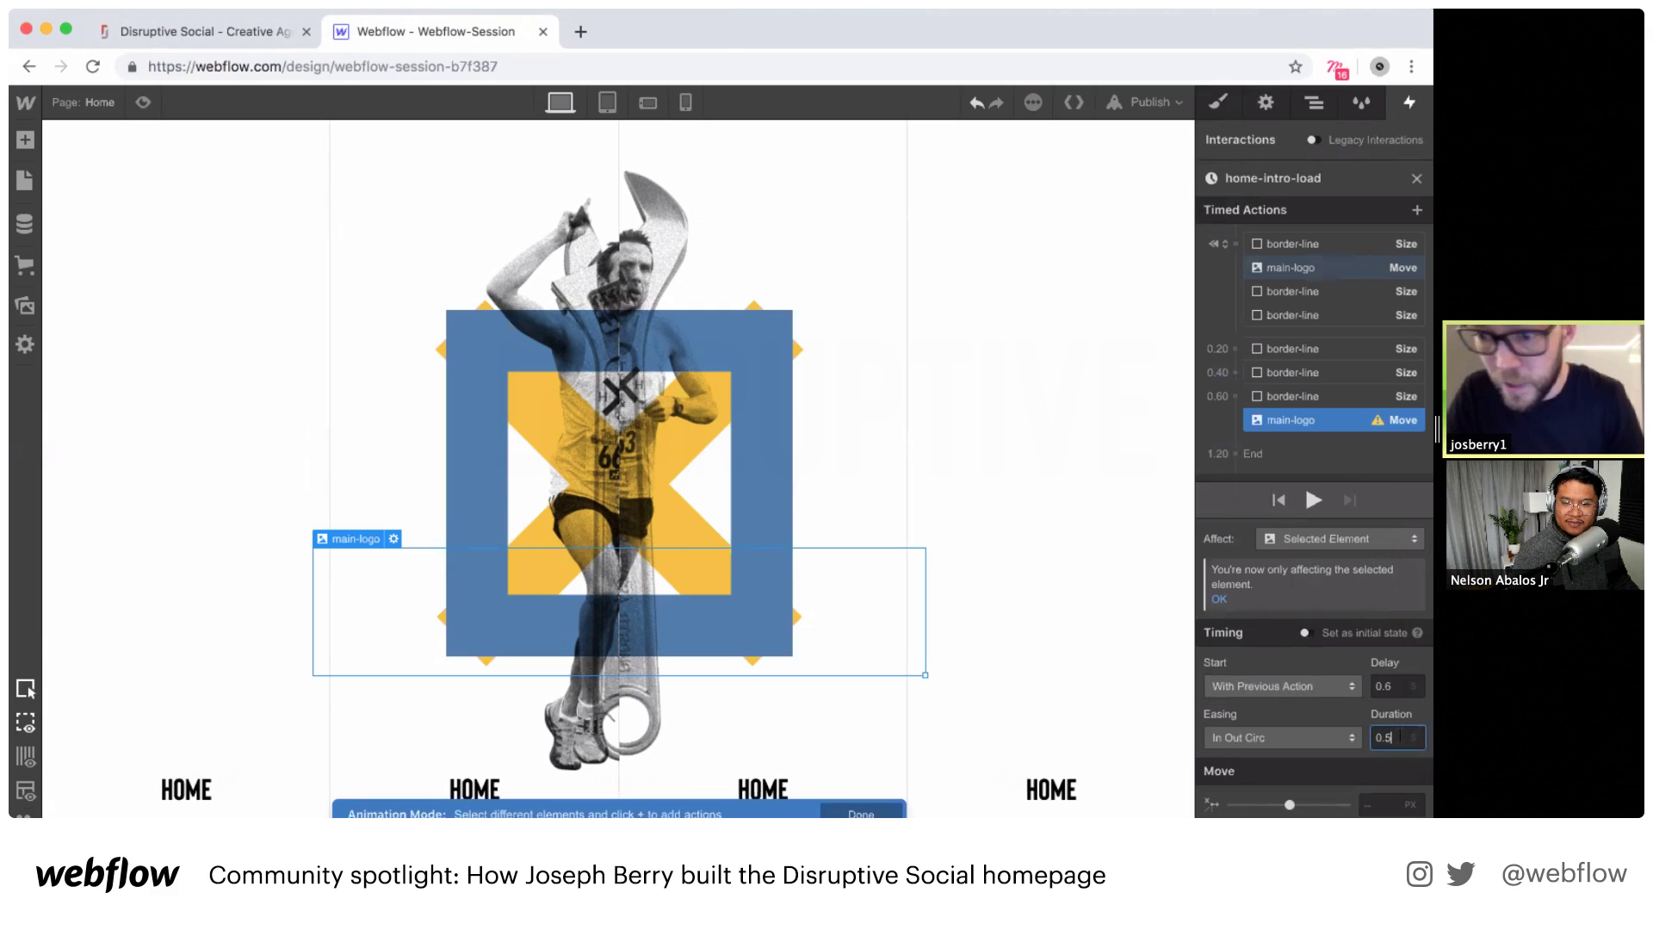
pyautogui.write('0.6')
pyautogui.click(1394, 689)
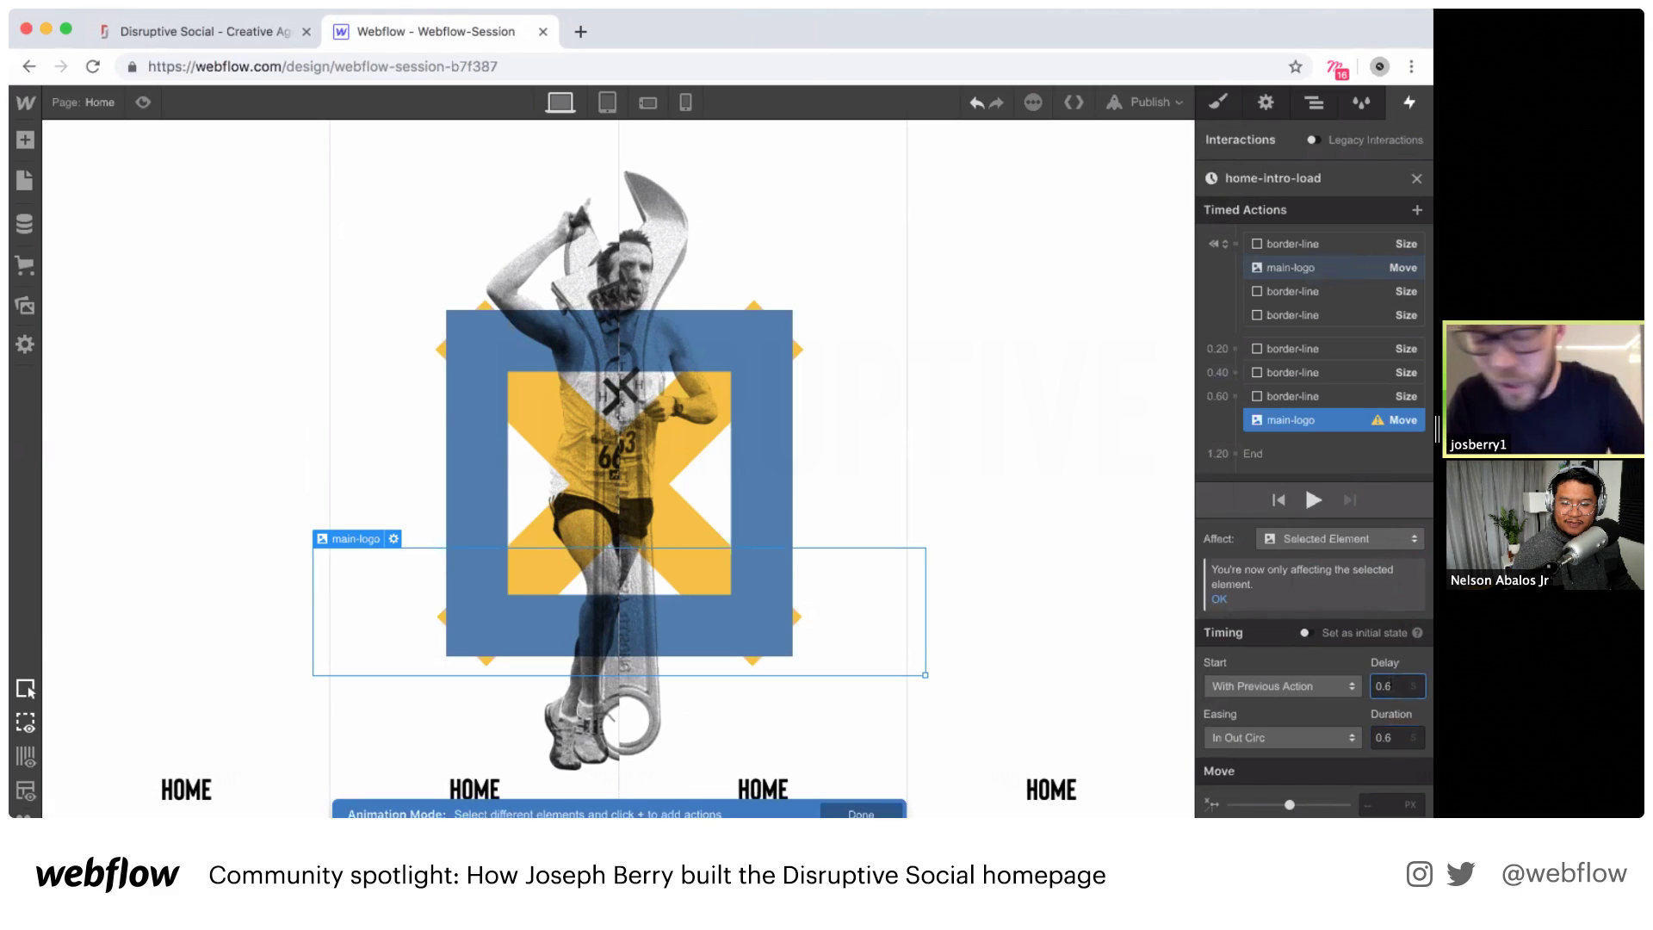
pyautogui.write('0.8')
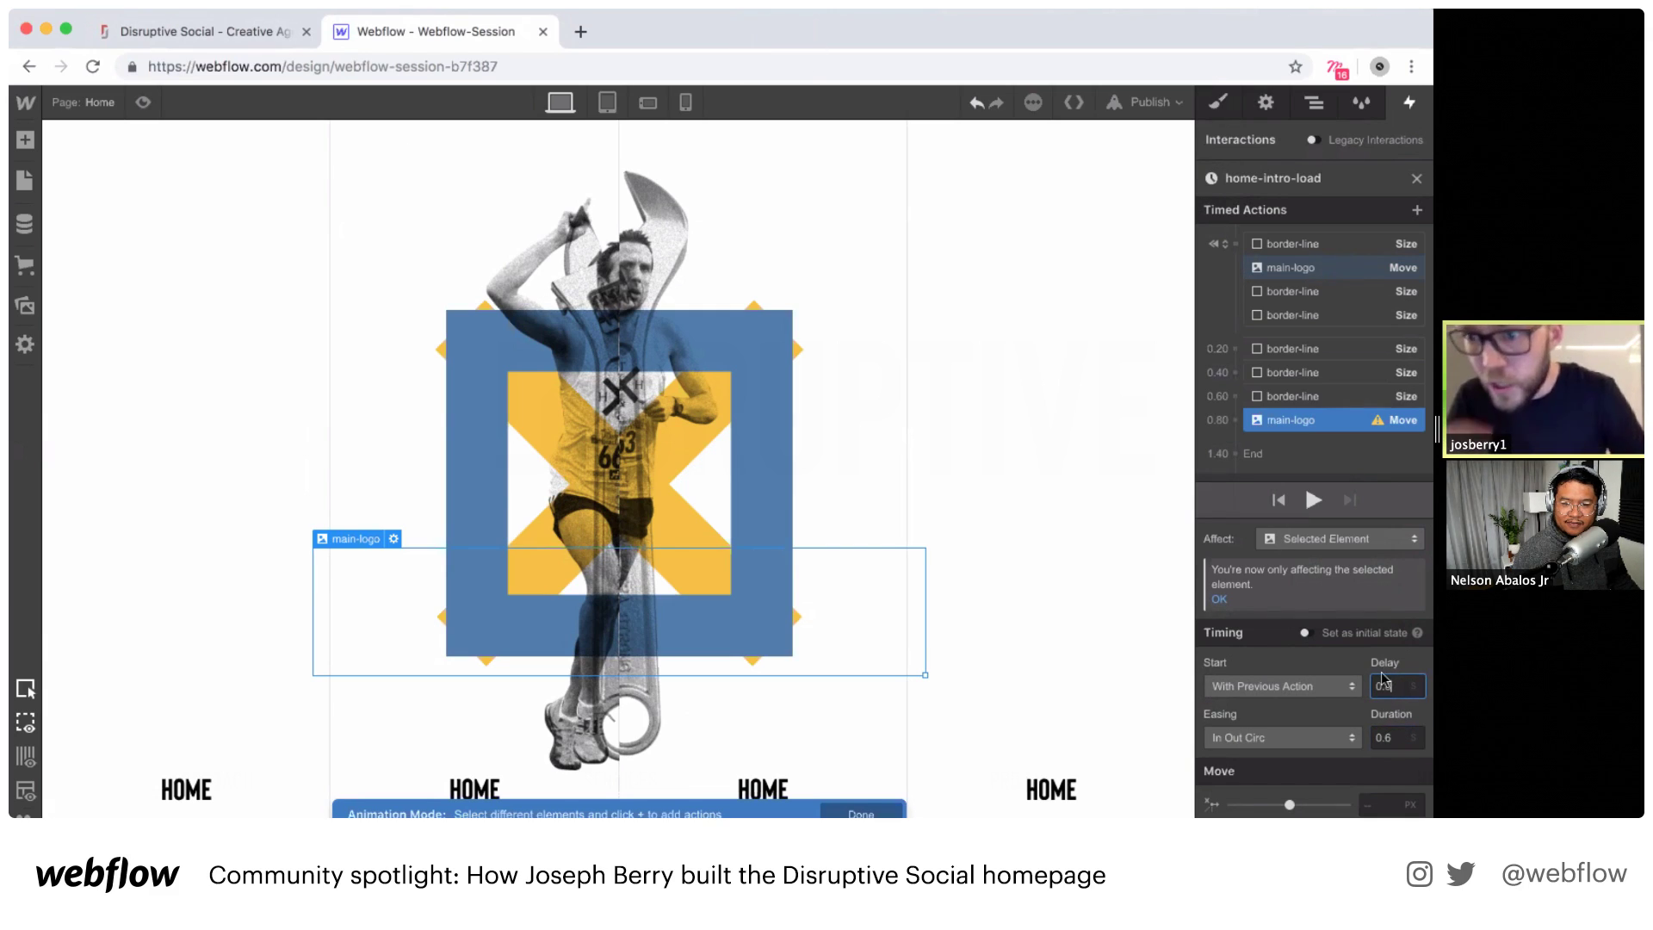
pyautogui.press('Return')
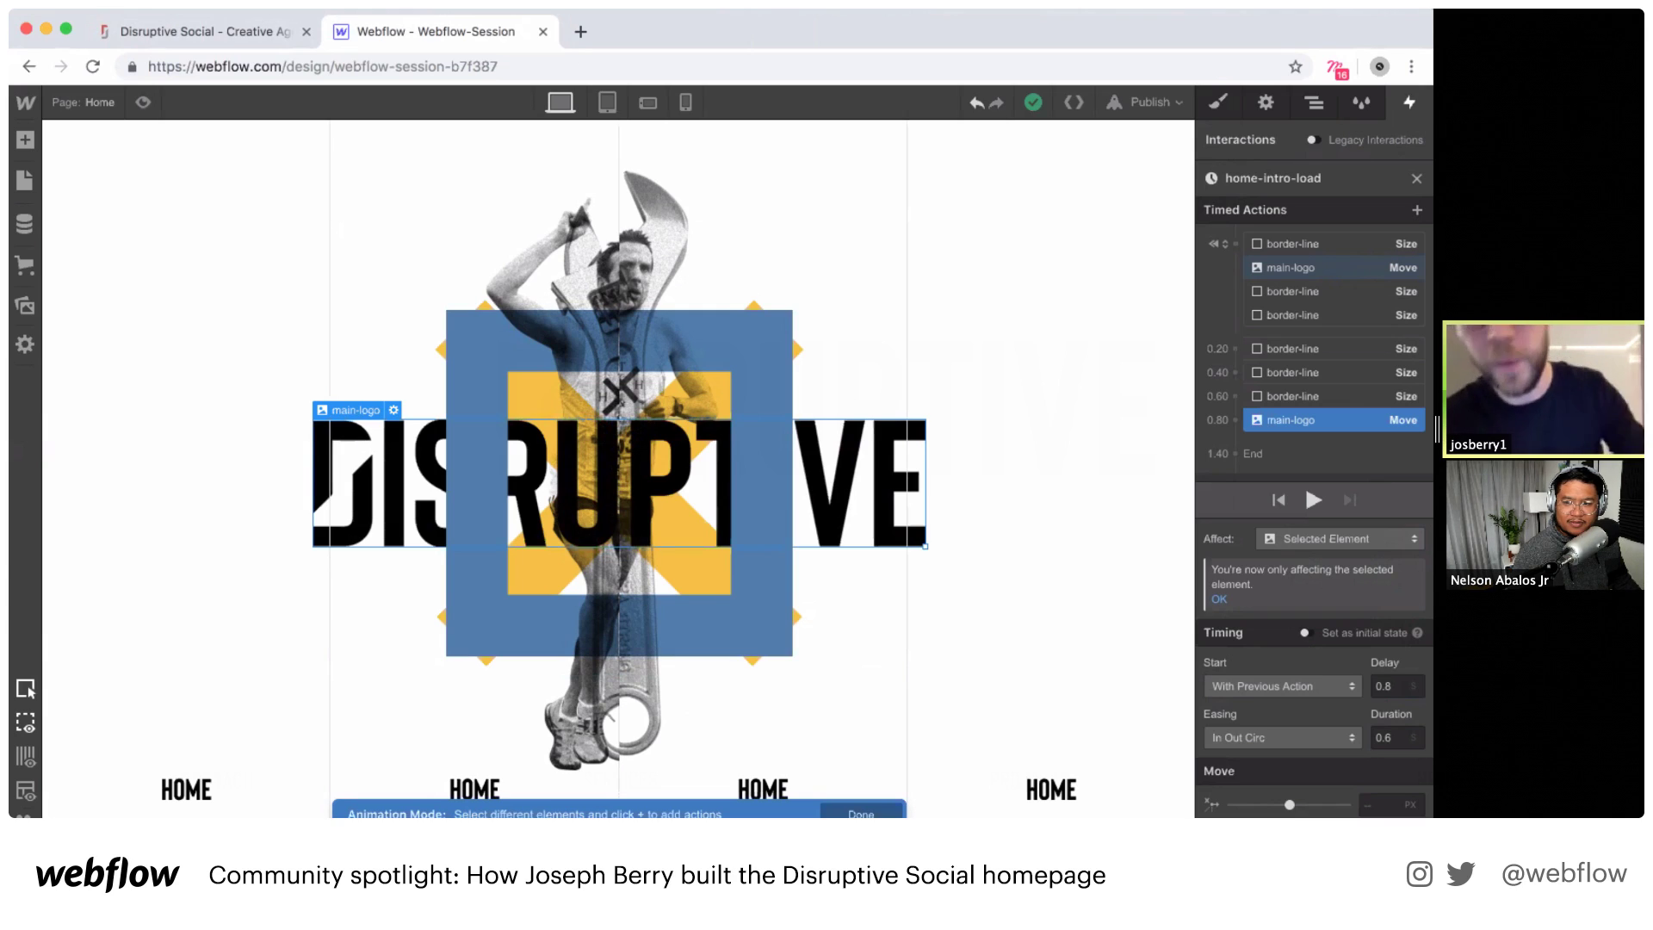
pyautogui.click(1284, 268)
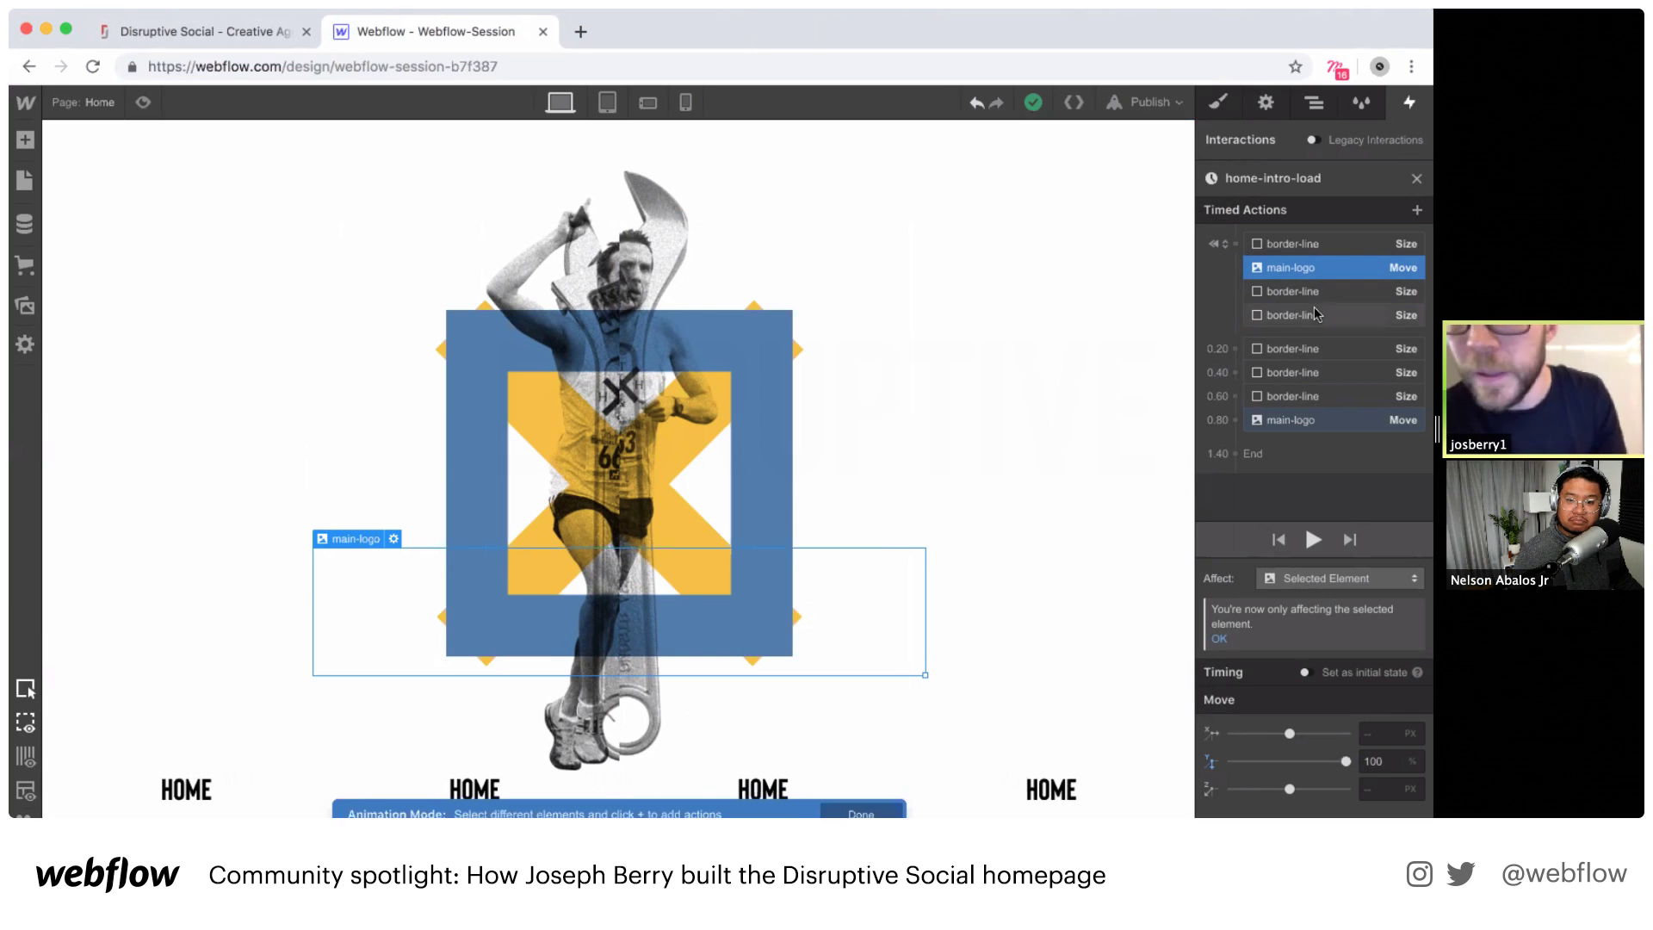
# Step: Add an initial-state Move action with a 100% Y offset for the first column's HOME text block
pyautogui.click(200, 785)
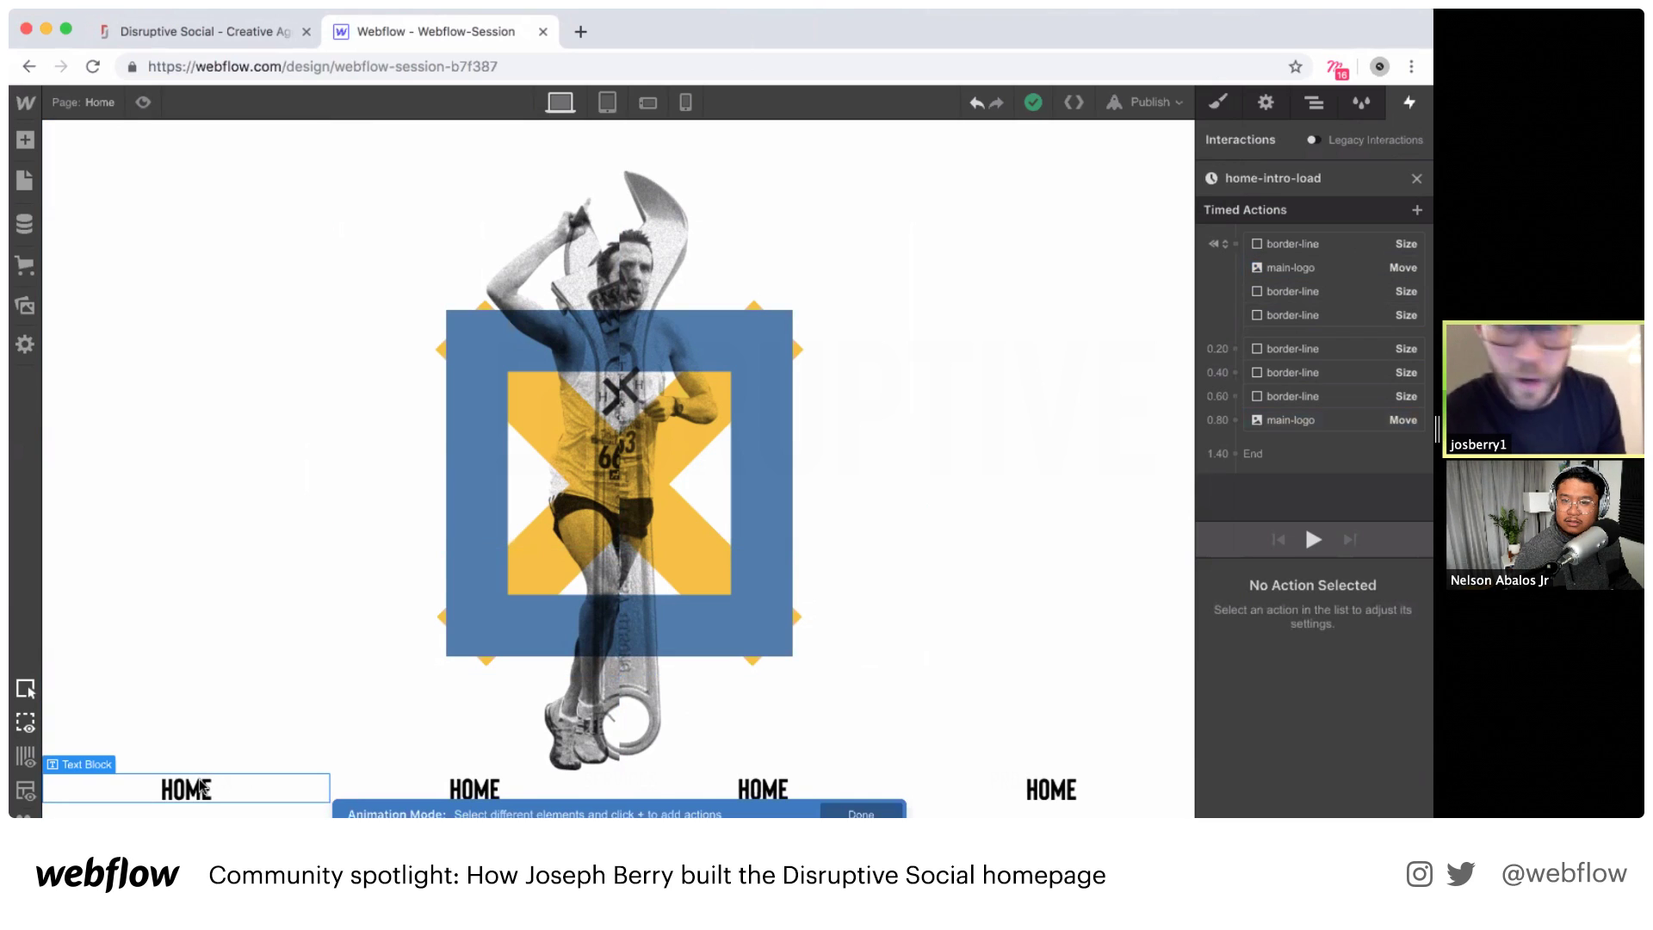
pyautogui.click(1236, 244)
pyautogui.click(1240, 303)
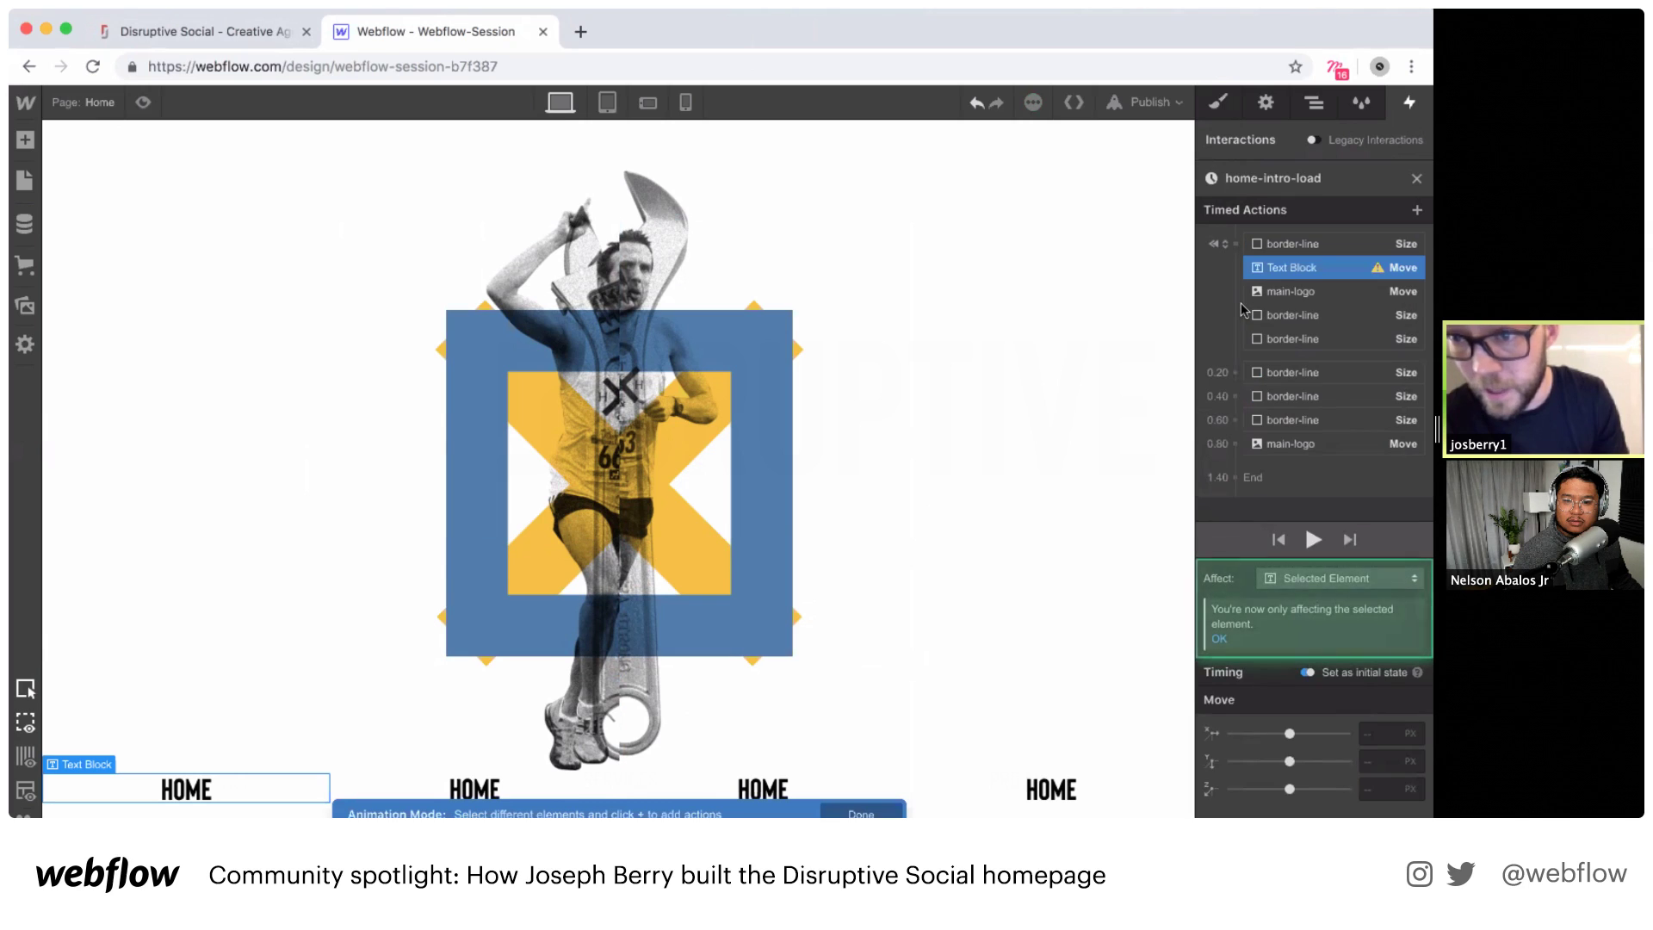
pyautogui.click(1376, 761)
pyautogui.write('10')
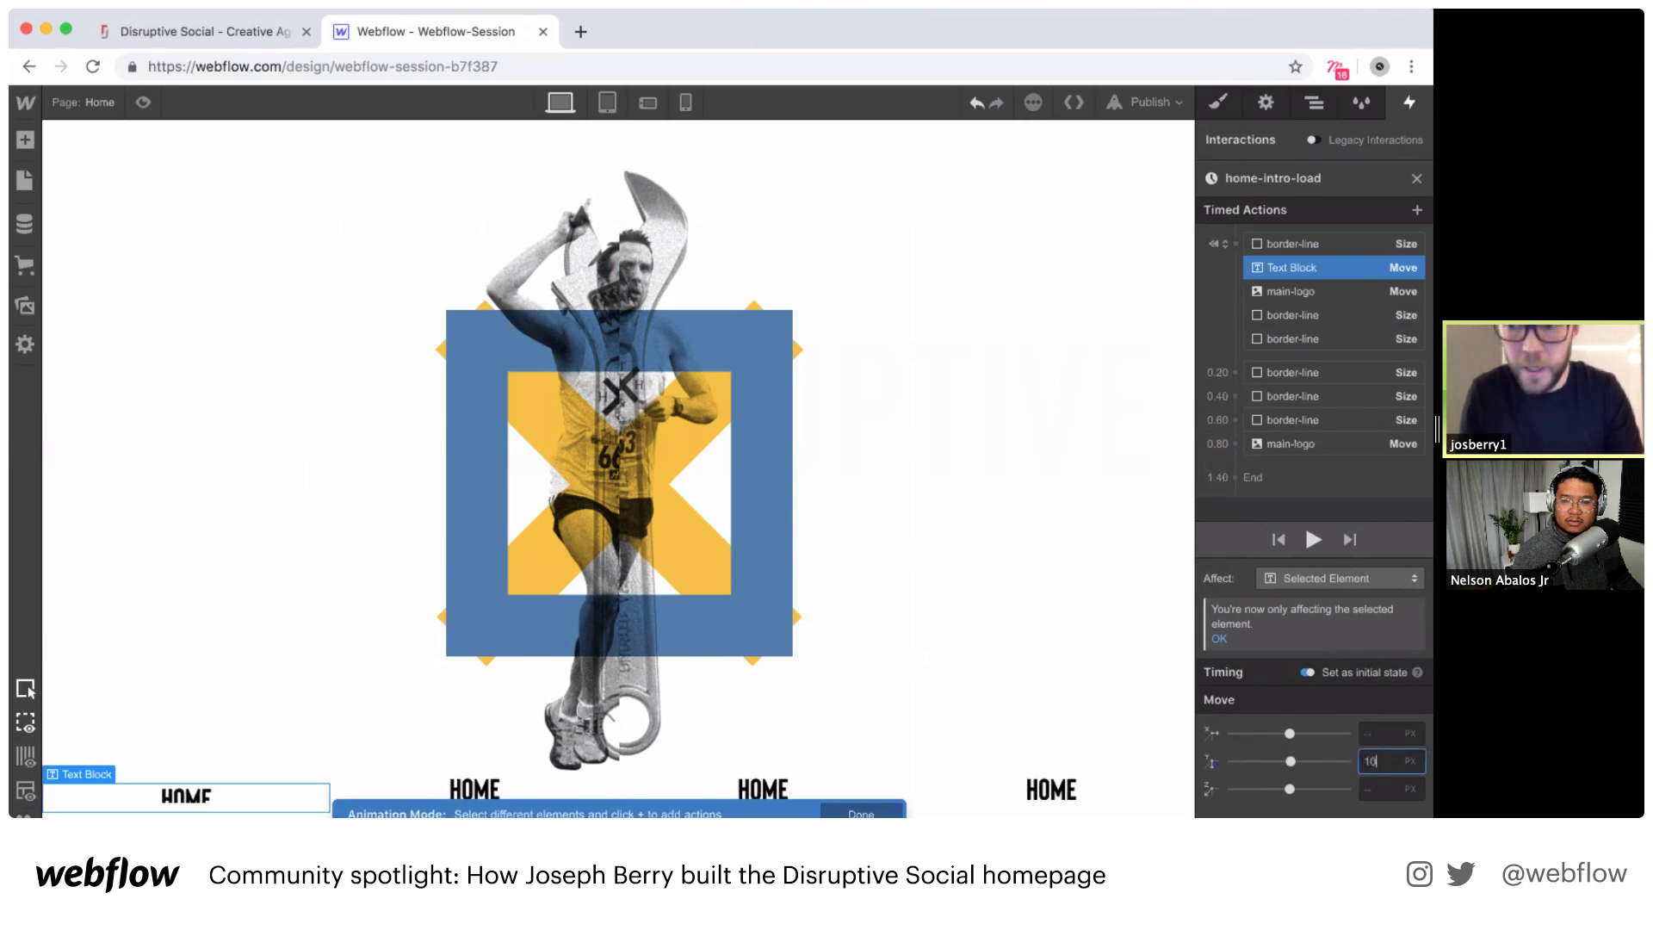
pyautogui.write('0')
pyautogui.write('%')
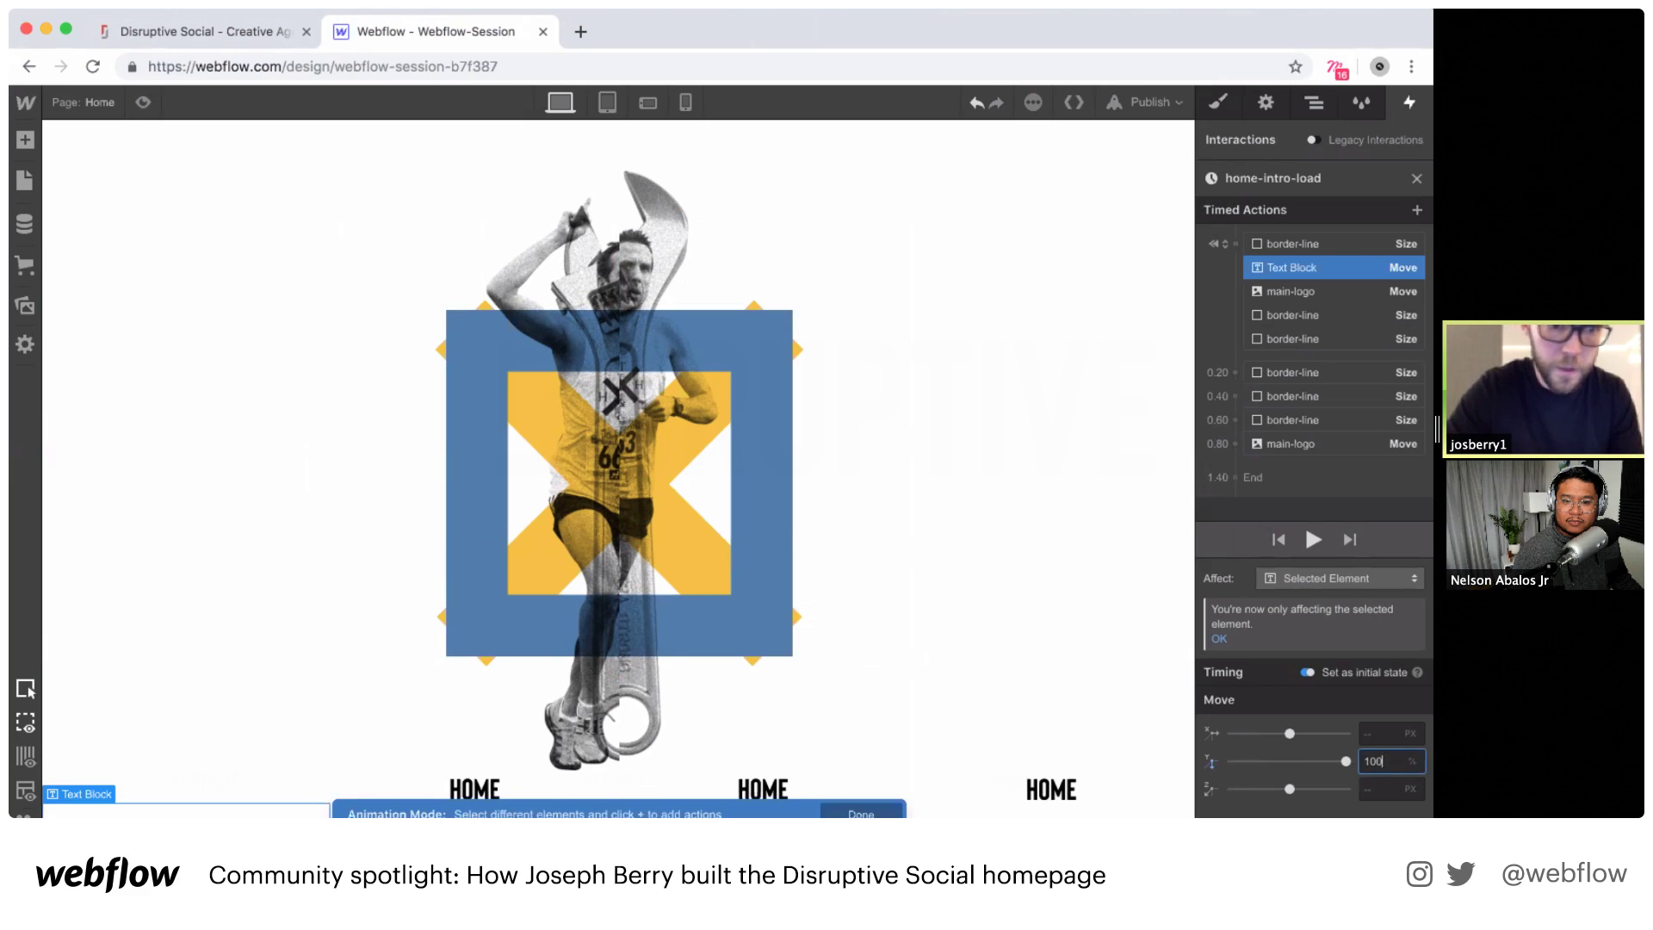
# Step: Add a Move action returning the first HOME text block to its original position with In Out Circ easing, 1 s delay and 0.6 s duration
pyautogui.click(1236, 443)
pyautogui.click(1231, 504)
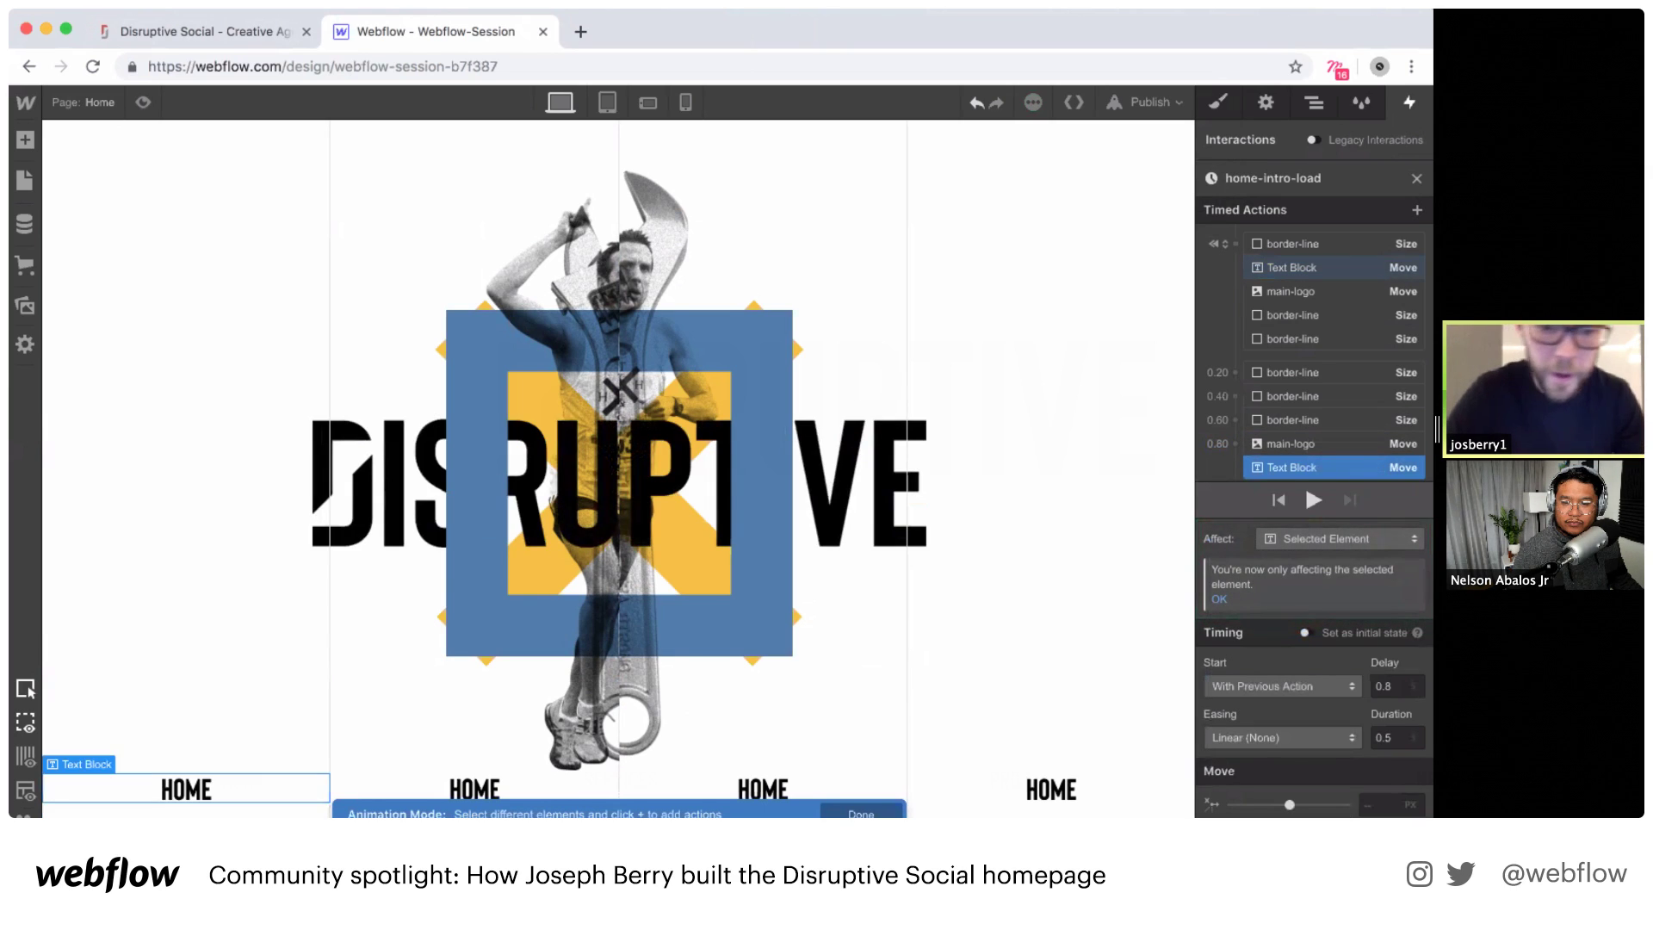
pyautogui.click(1264, 737)
pyautogui.scroll(-3, 1264, 737)
pyautogui.click(1237, 648)
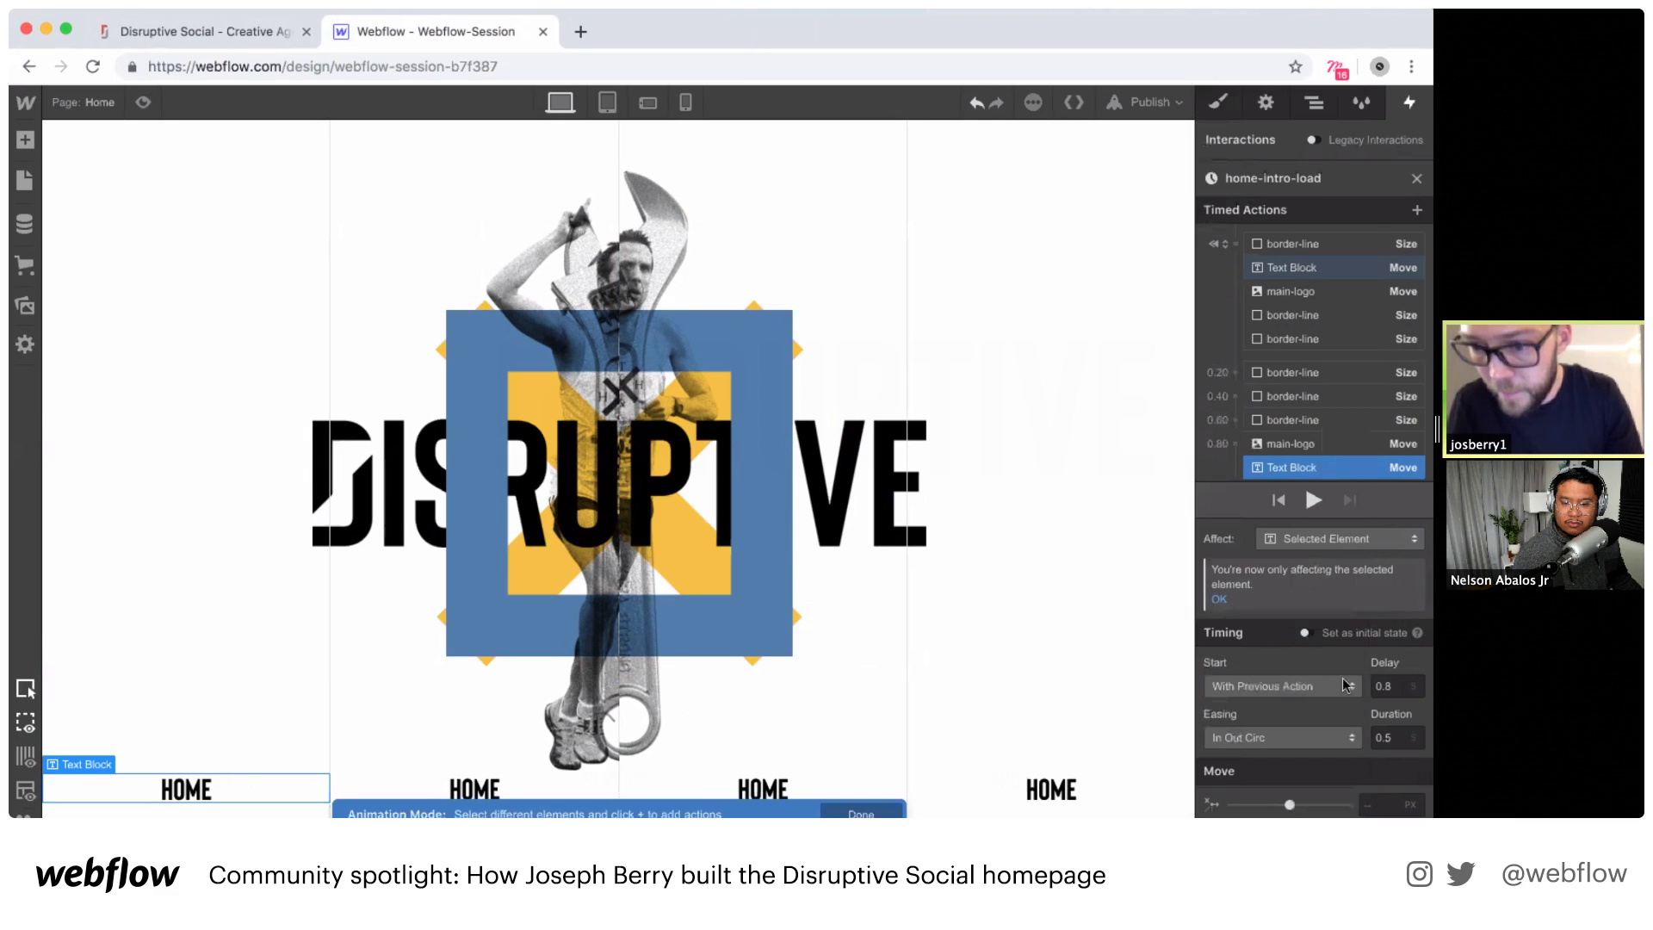
pyautogui.doubleClick(1399, 686)
pyautogui.press('BackSpace')
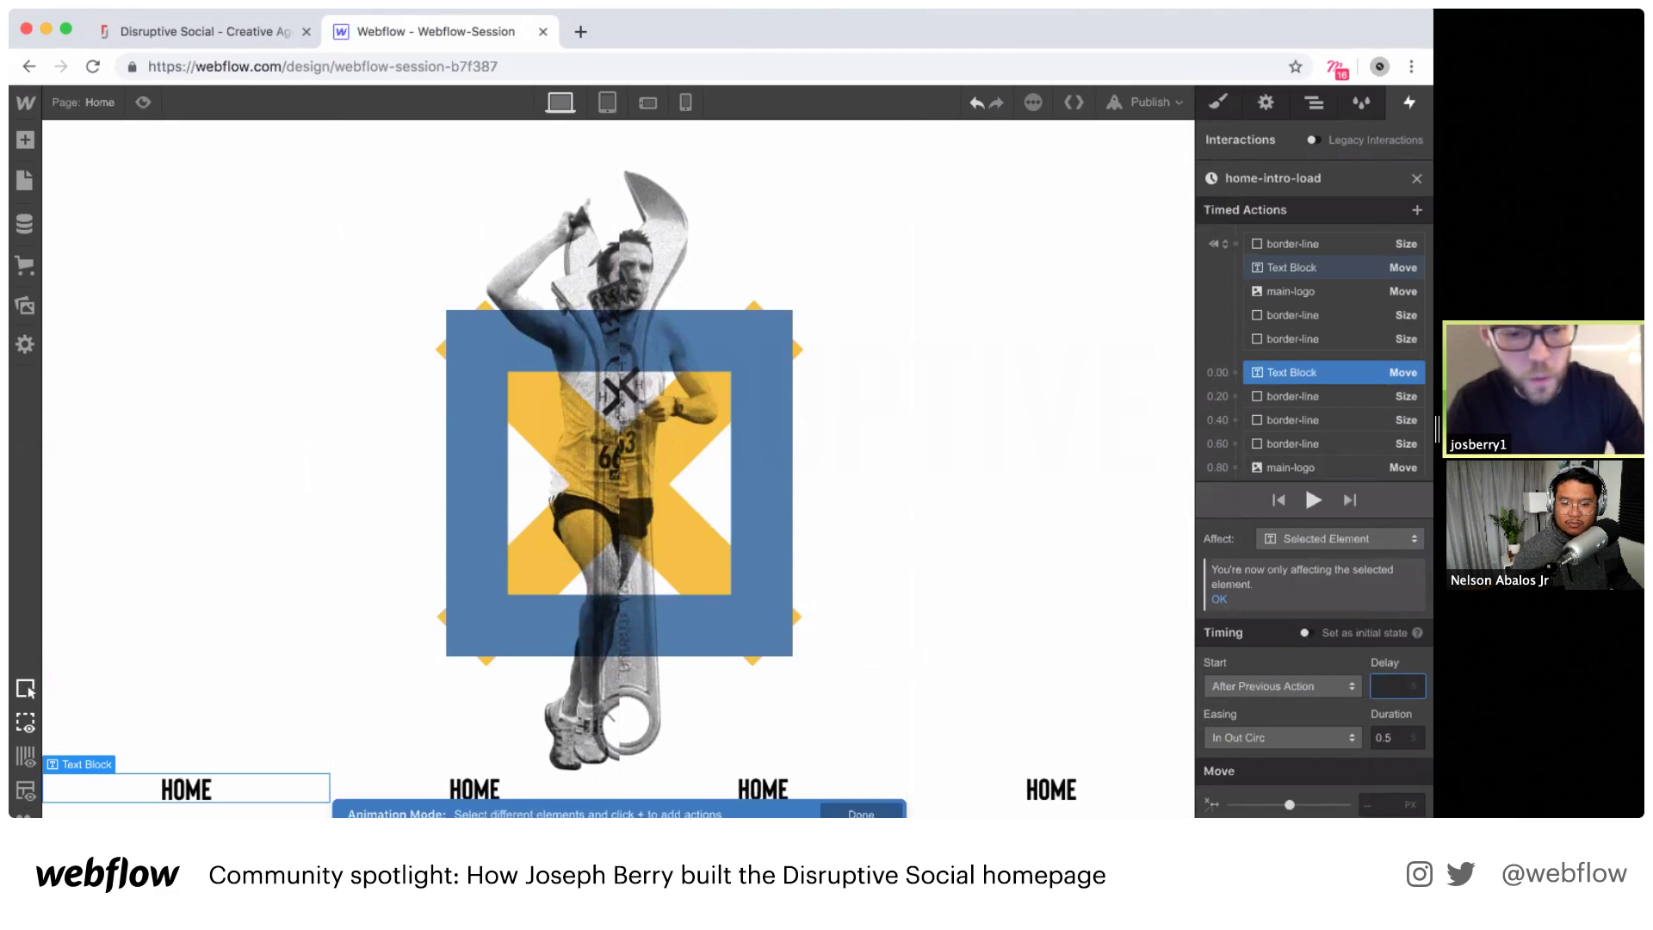
pyautogui.write('1')
pyautogui.press('Tab')
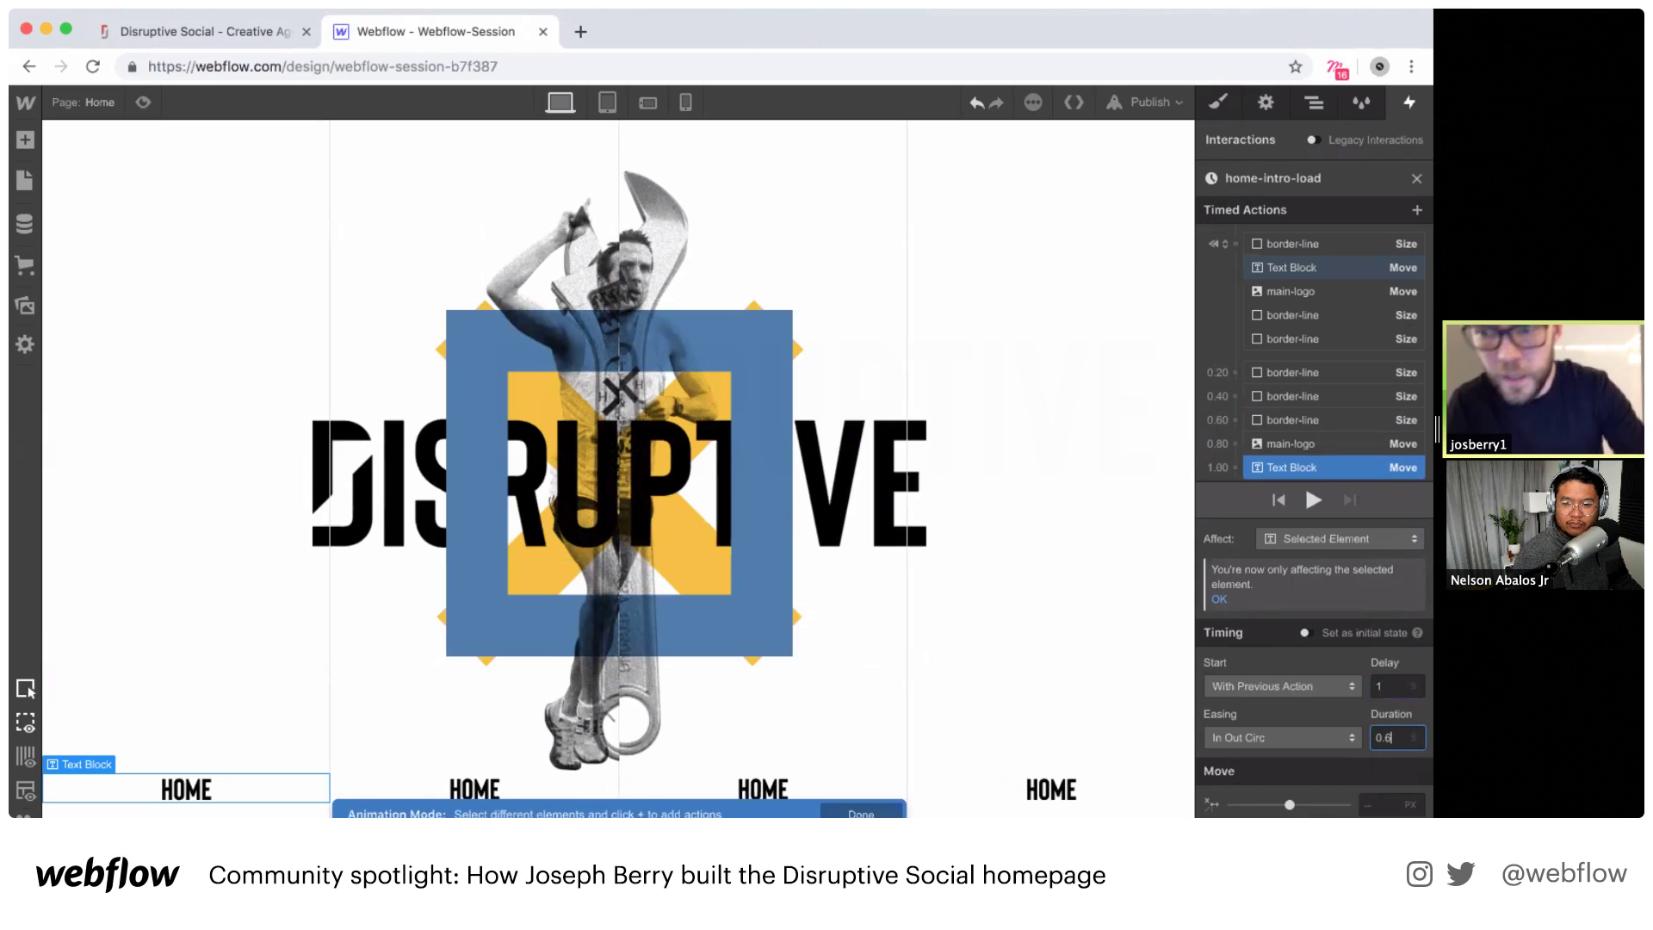
# Step: Set the duration of the first HOME text block's return Move to 0.6 s and preview the page-load intro
pyautogui.write('0.6')
pyautogui.click(590, 763)
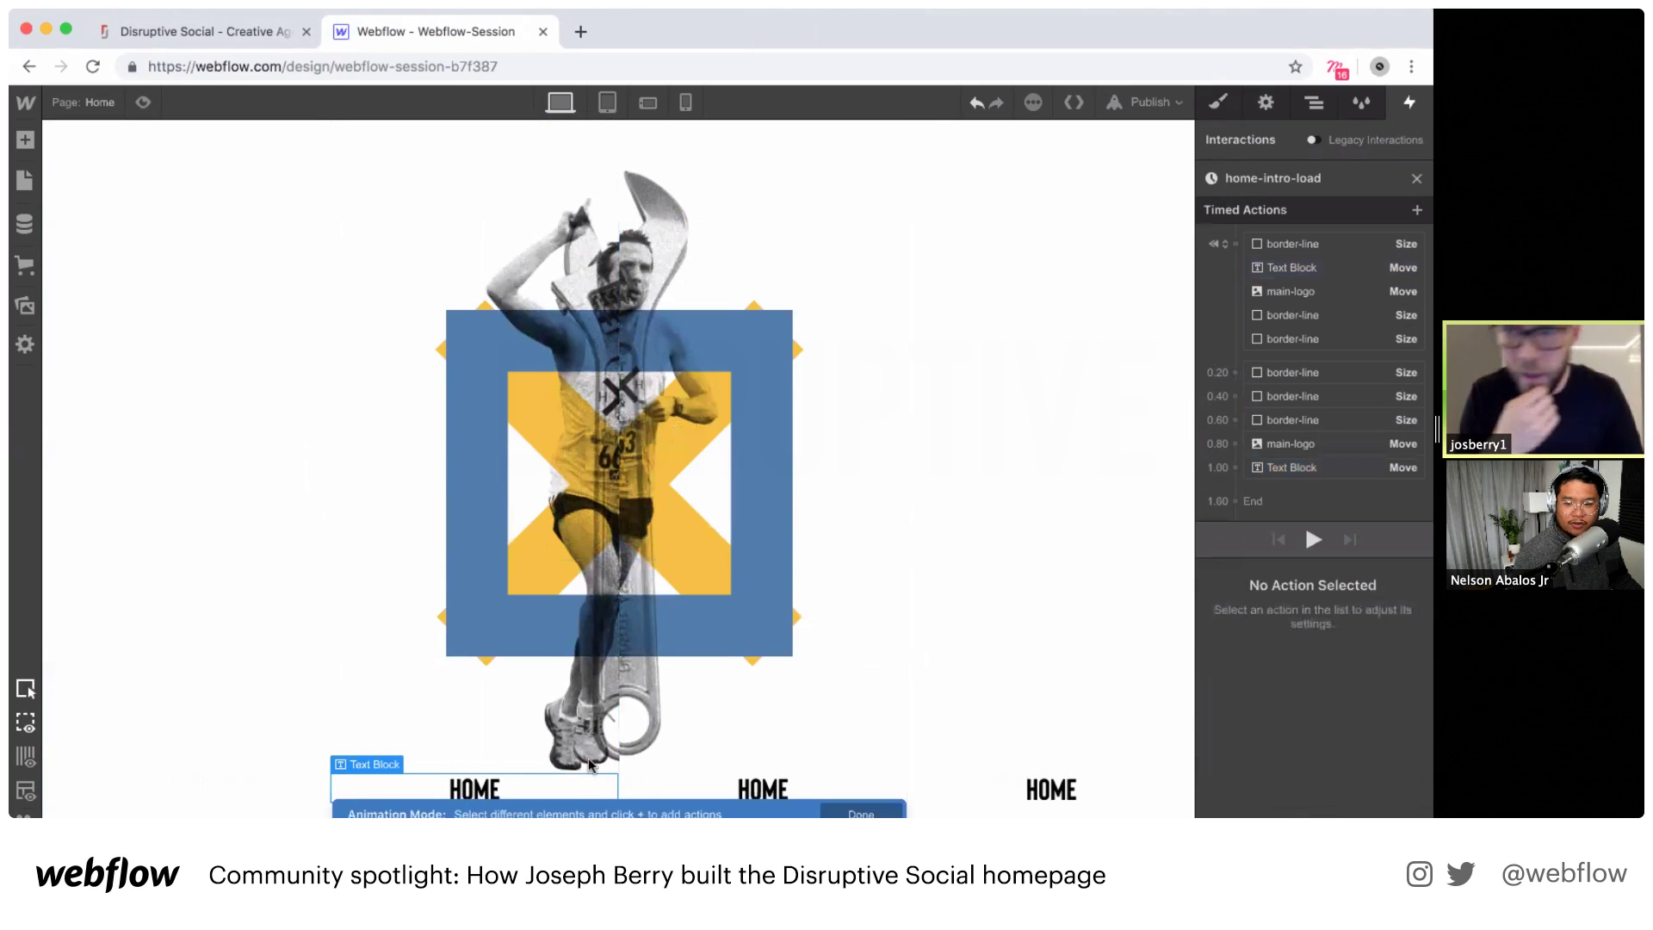
pyautogui.moveTo(1231, 244); pyautogui.dragTo(1236, 245)
pyautogui.click(142, 102)
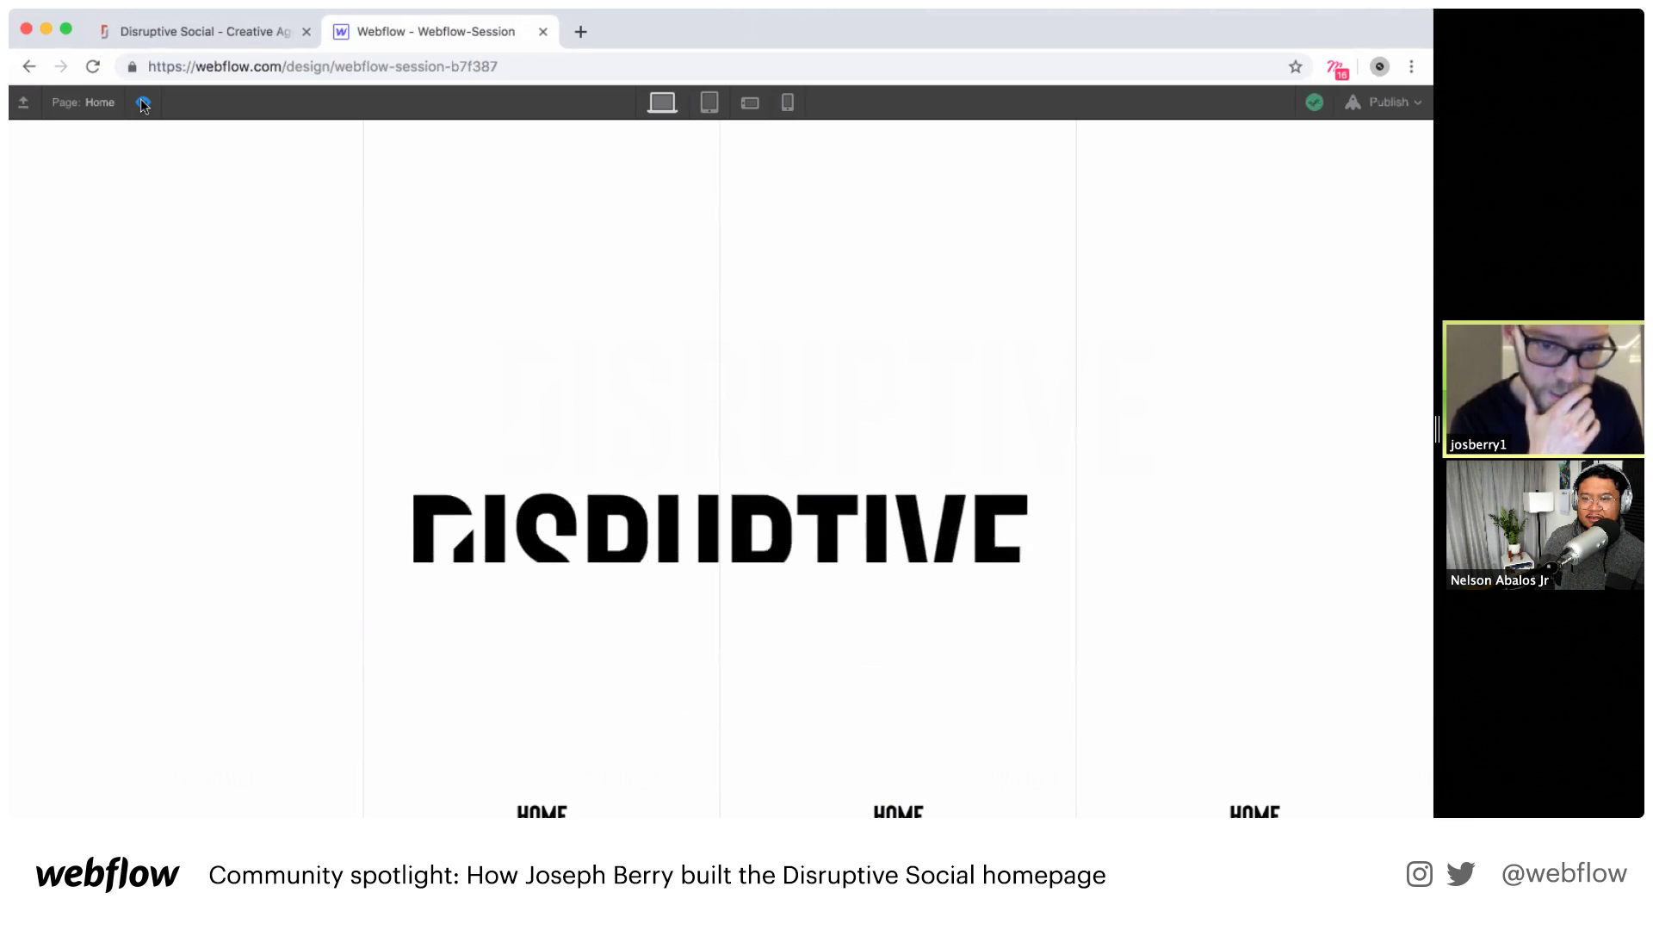
pyautogui.click(143, 103)
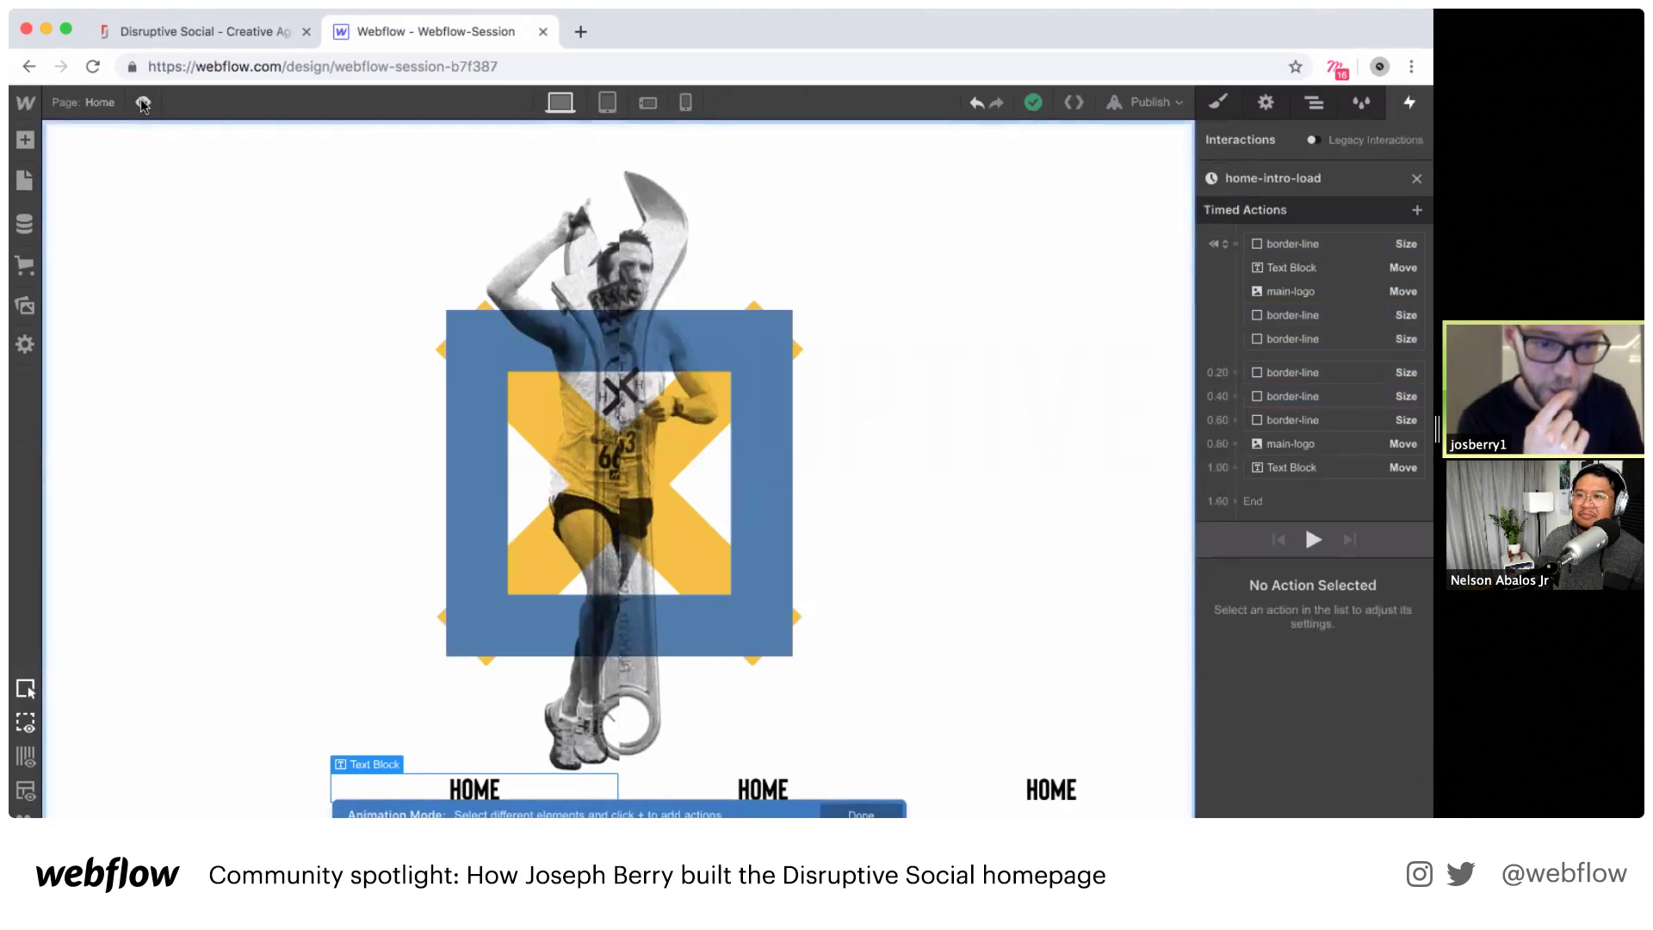
pyautogui.click(143, 104)
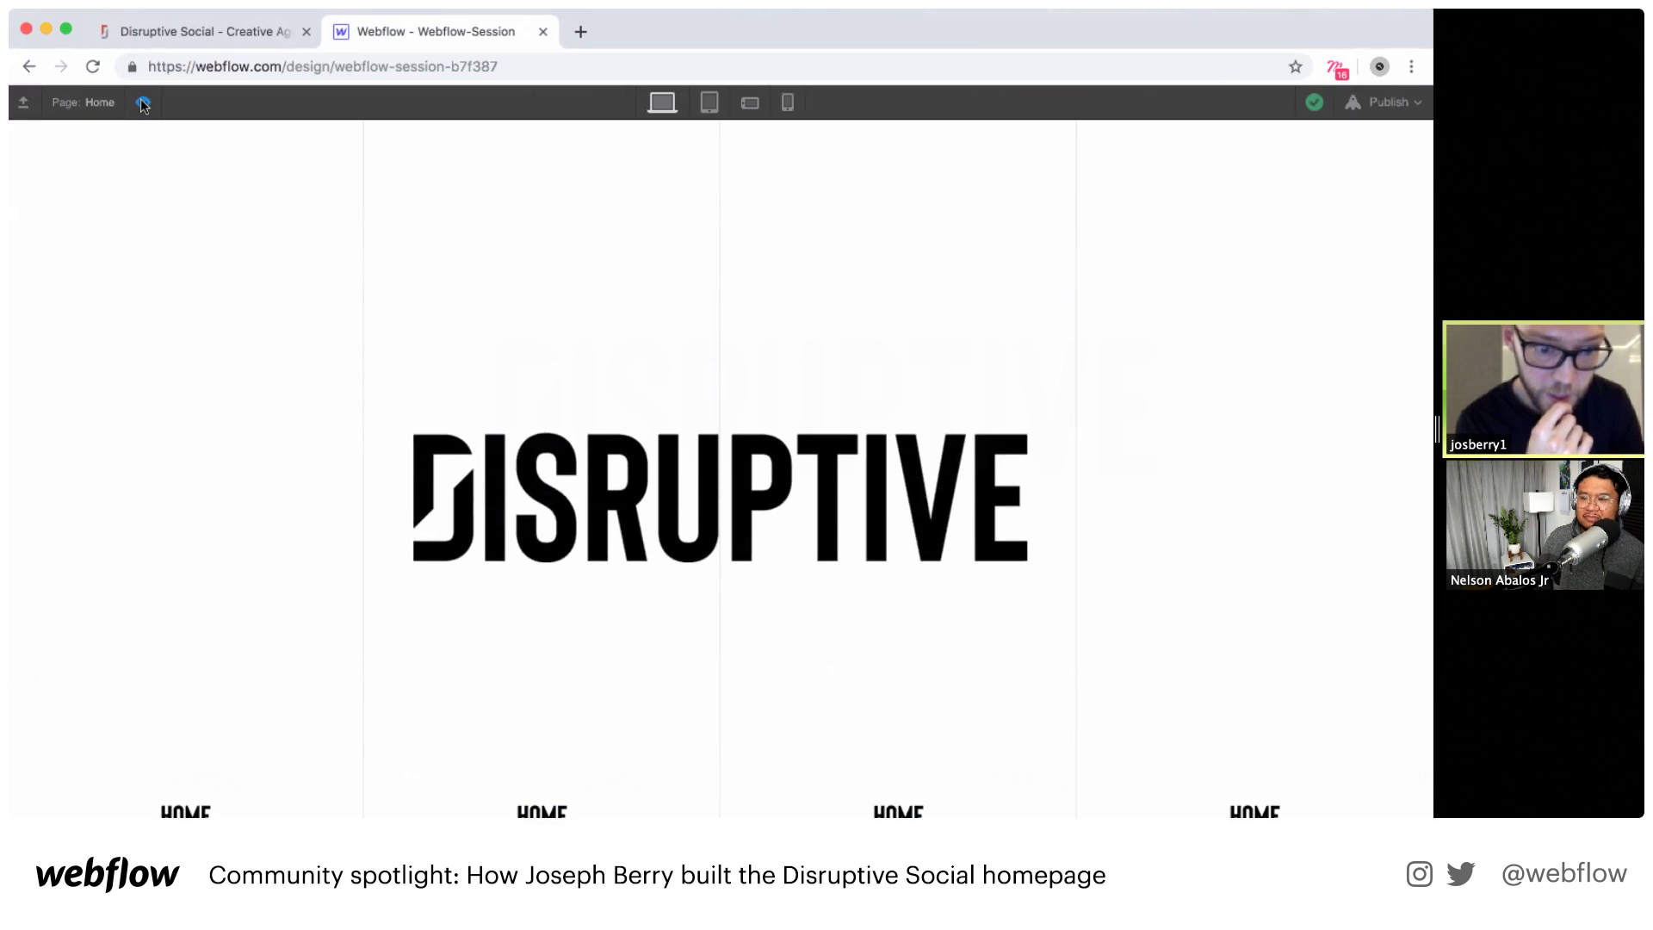
pyautogui.click(143, 104)
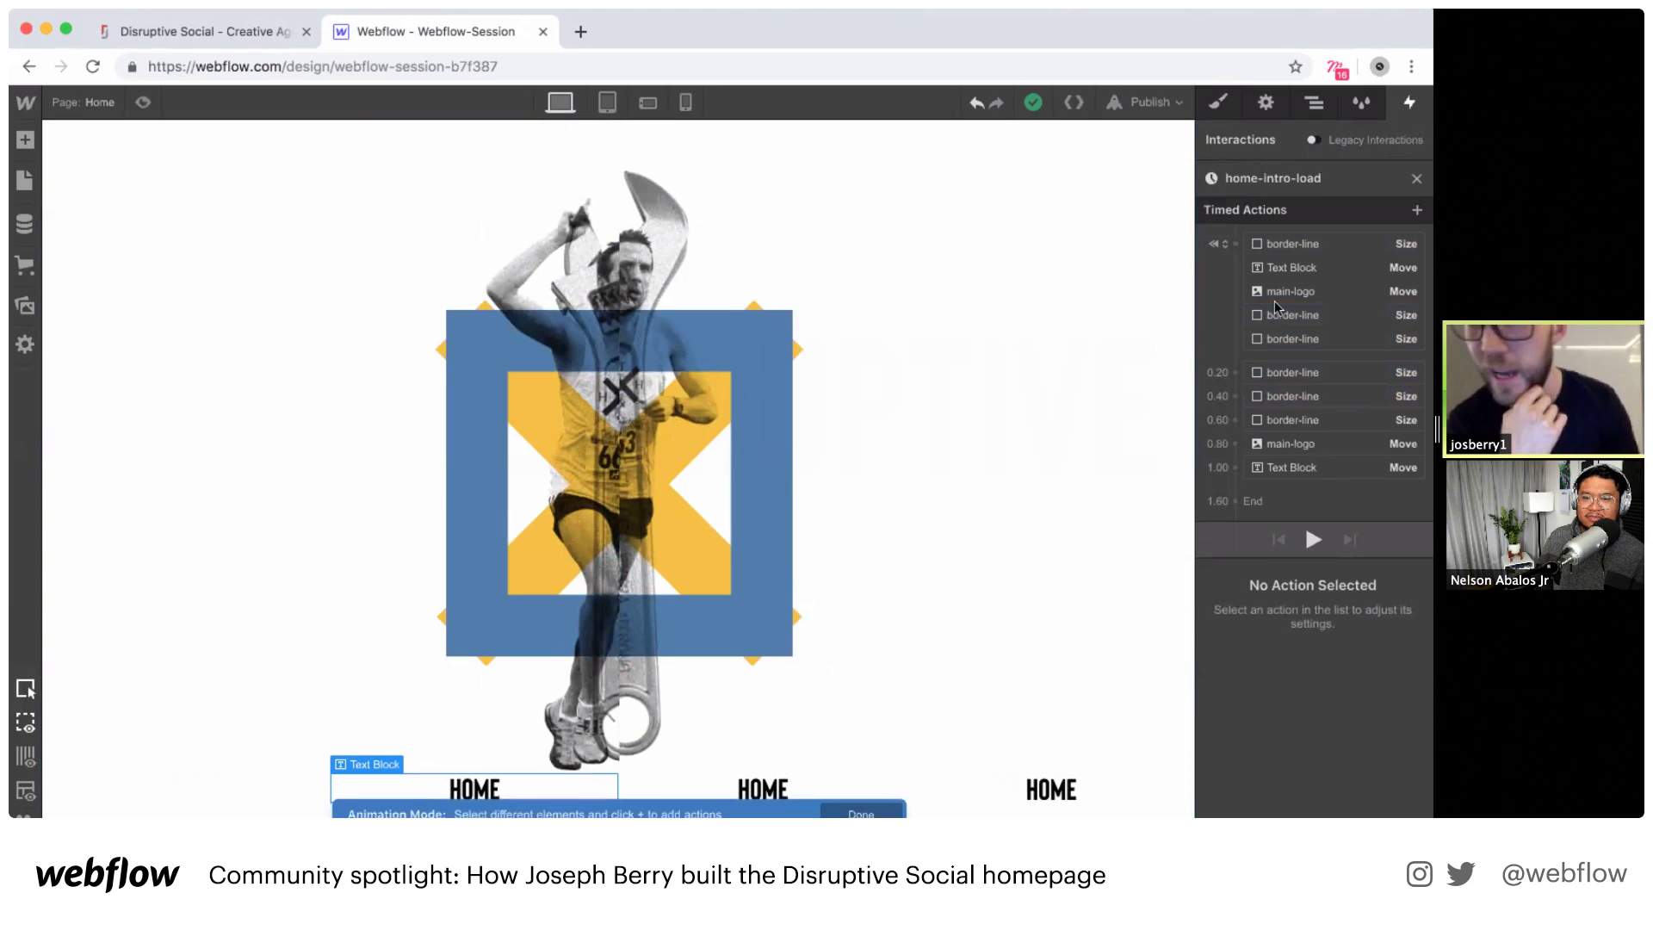
# Step: Set the main-logo's initial-state Y offset to 101% and preview the page-load intro
pyautogui.click(1300, 293)
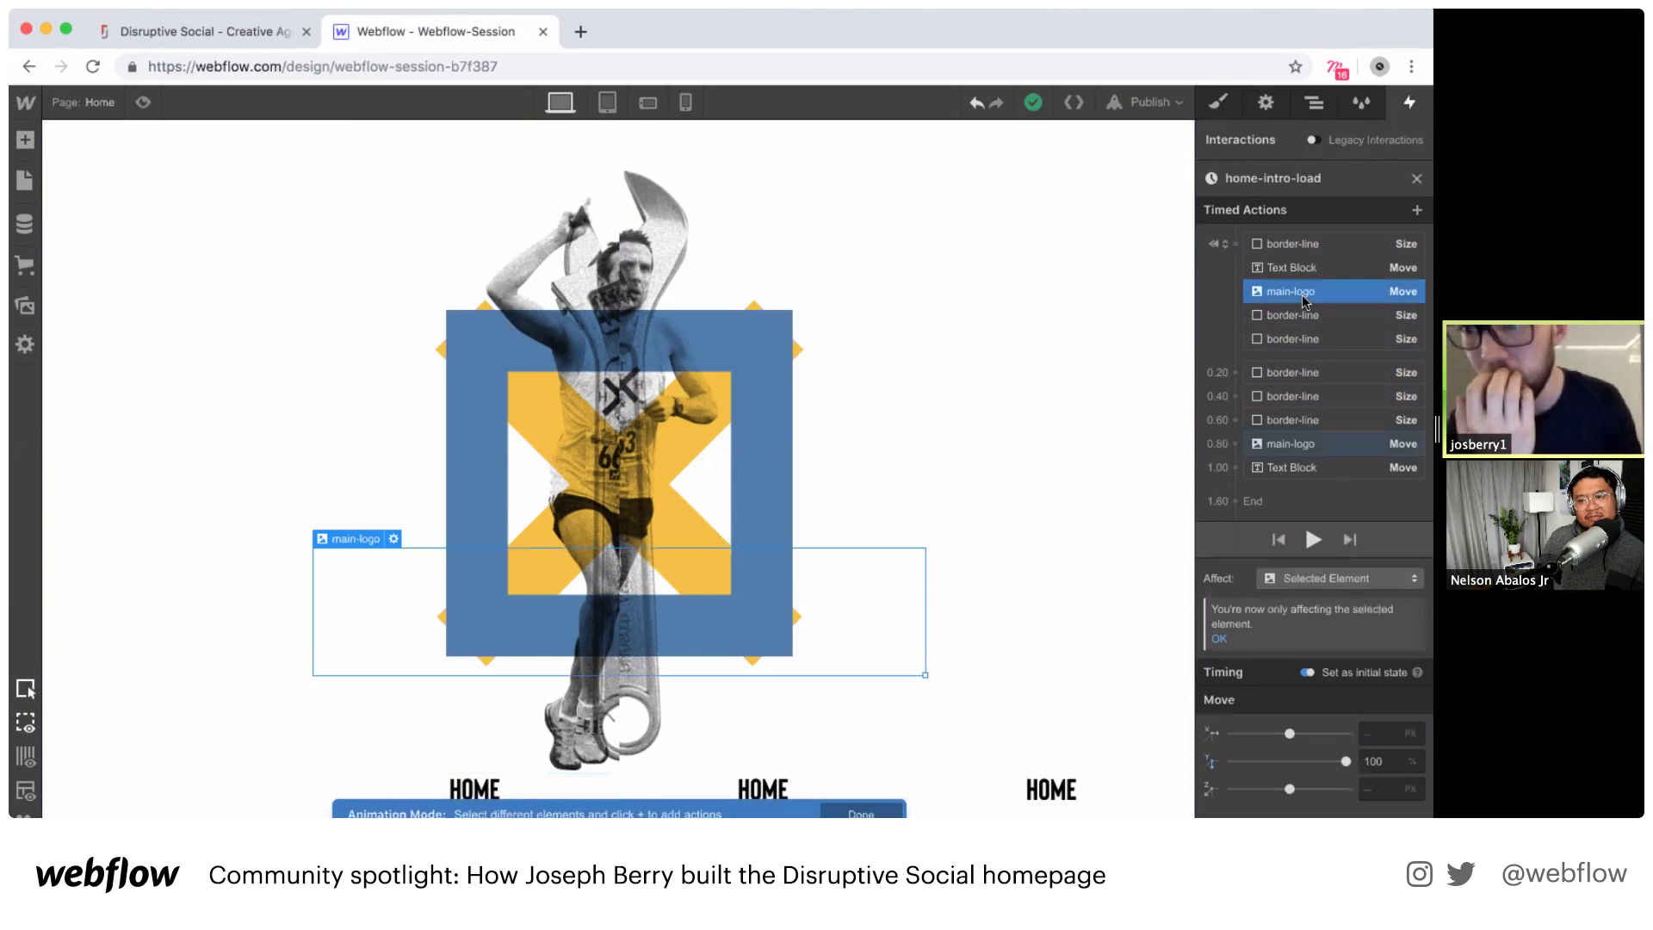
pyautogui.click(1381, 761)
pyautogui.press('Up')
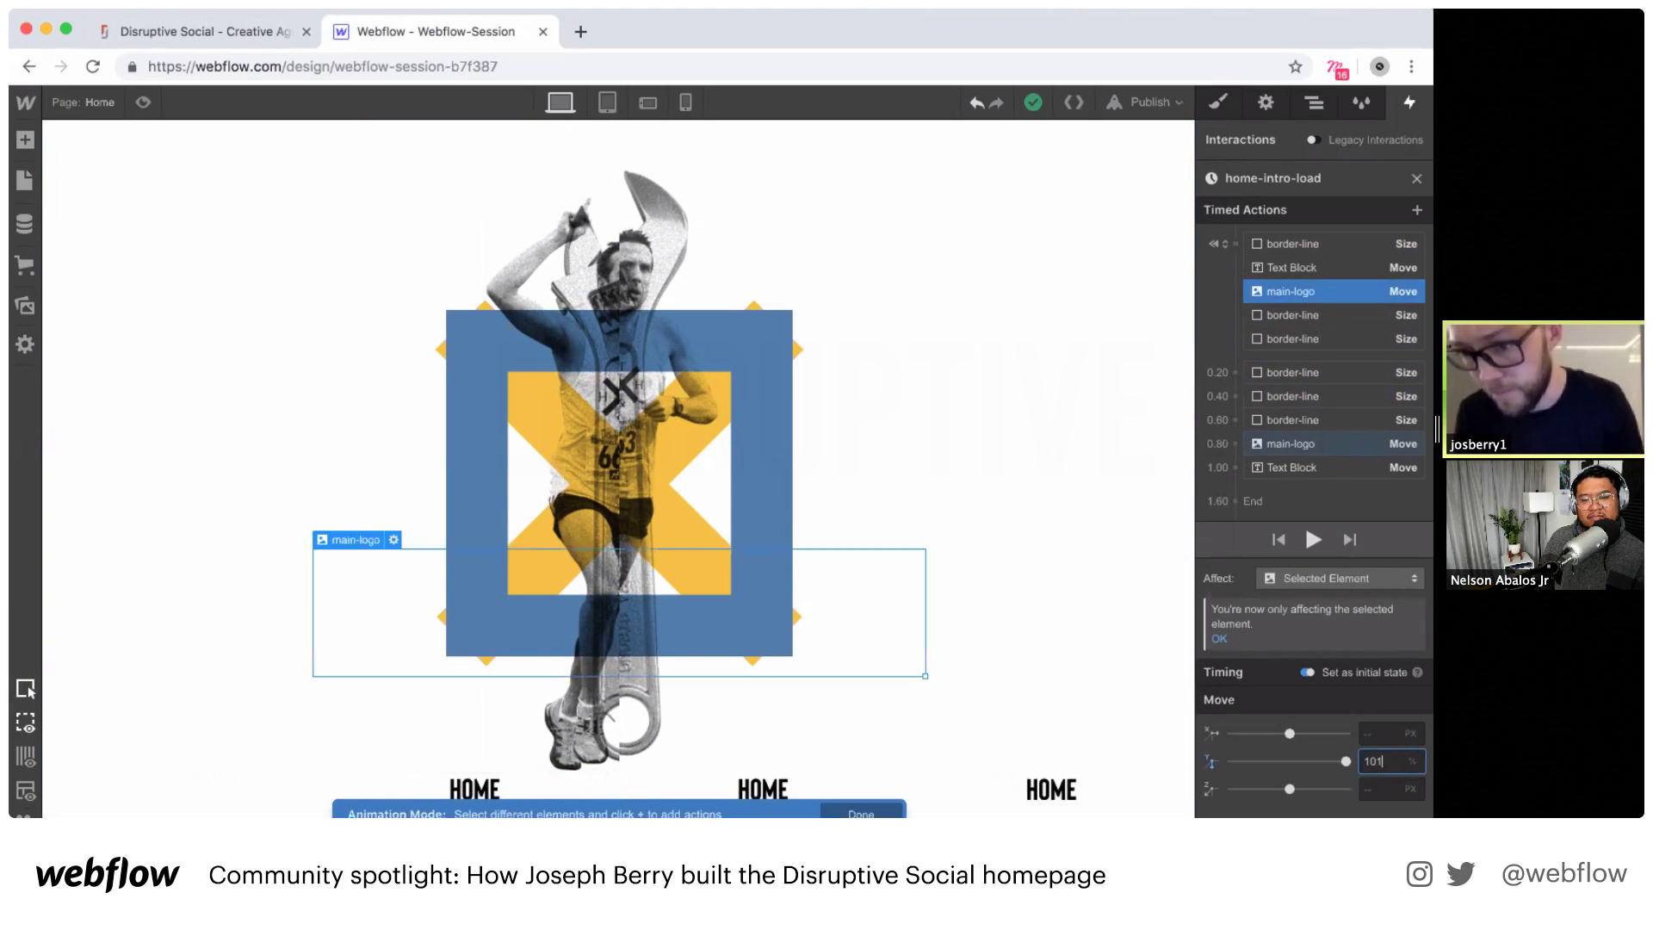
pyautogui.click(143, 102)
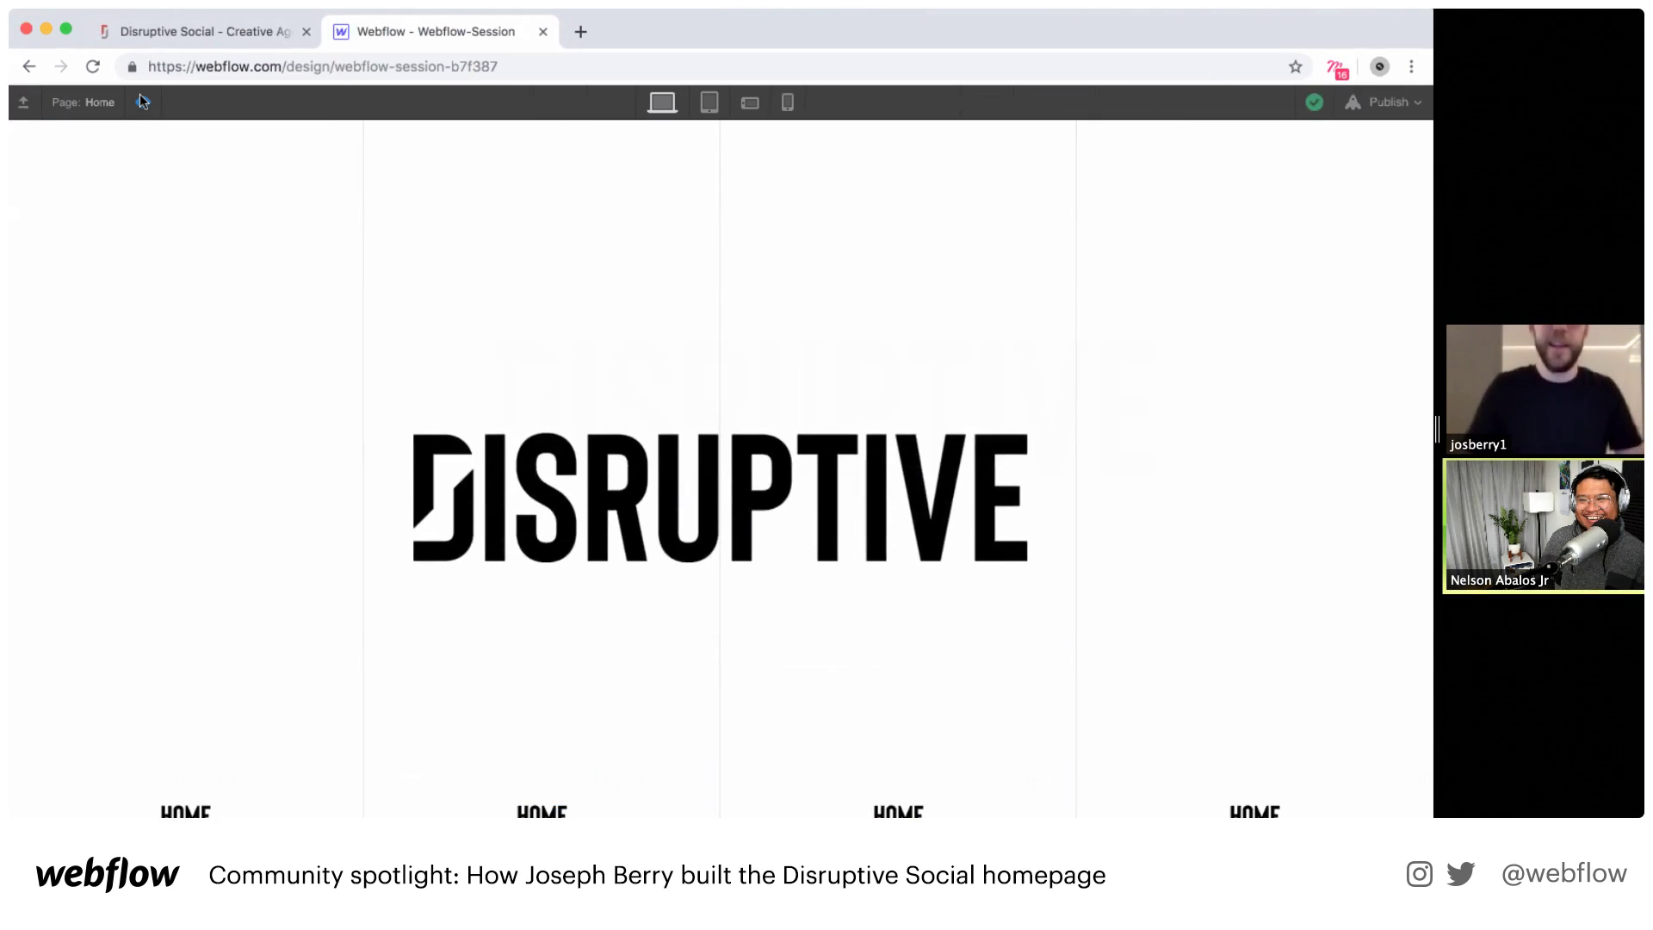
pyautogui.click(142, 101)
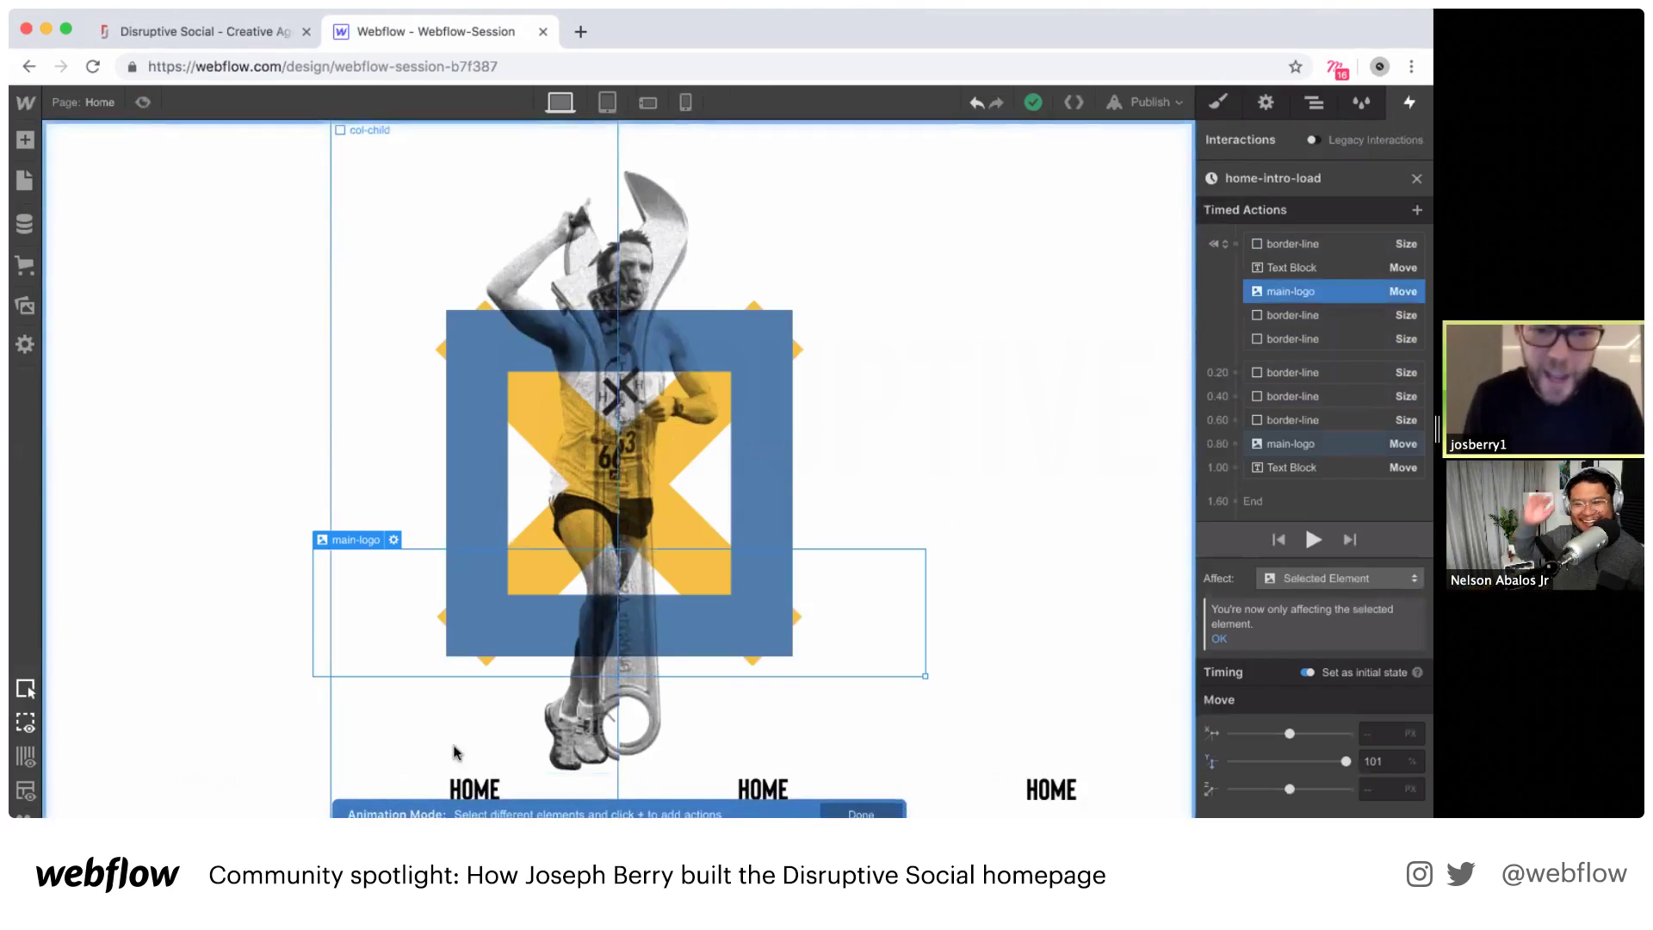
# Step: Add an initial-state Move action with a 100% Y offset for the second column's HOME text block
pyautogui.click(488, 790)
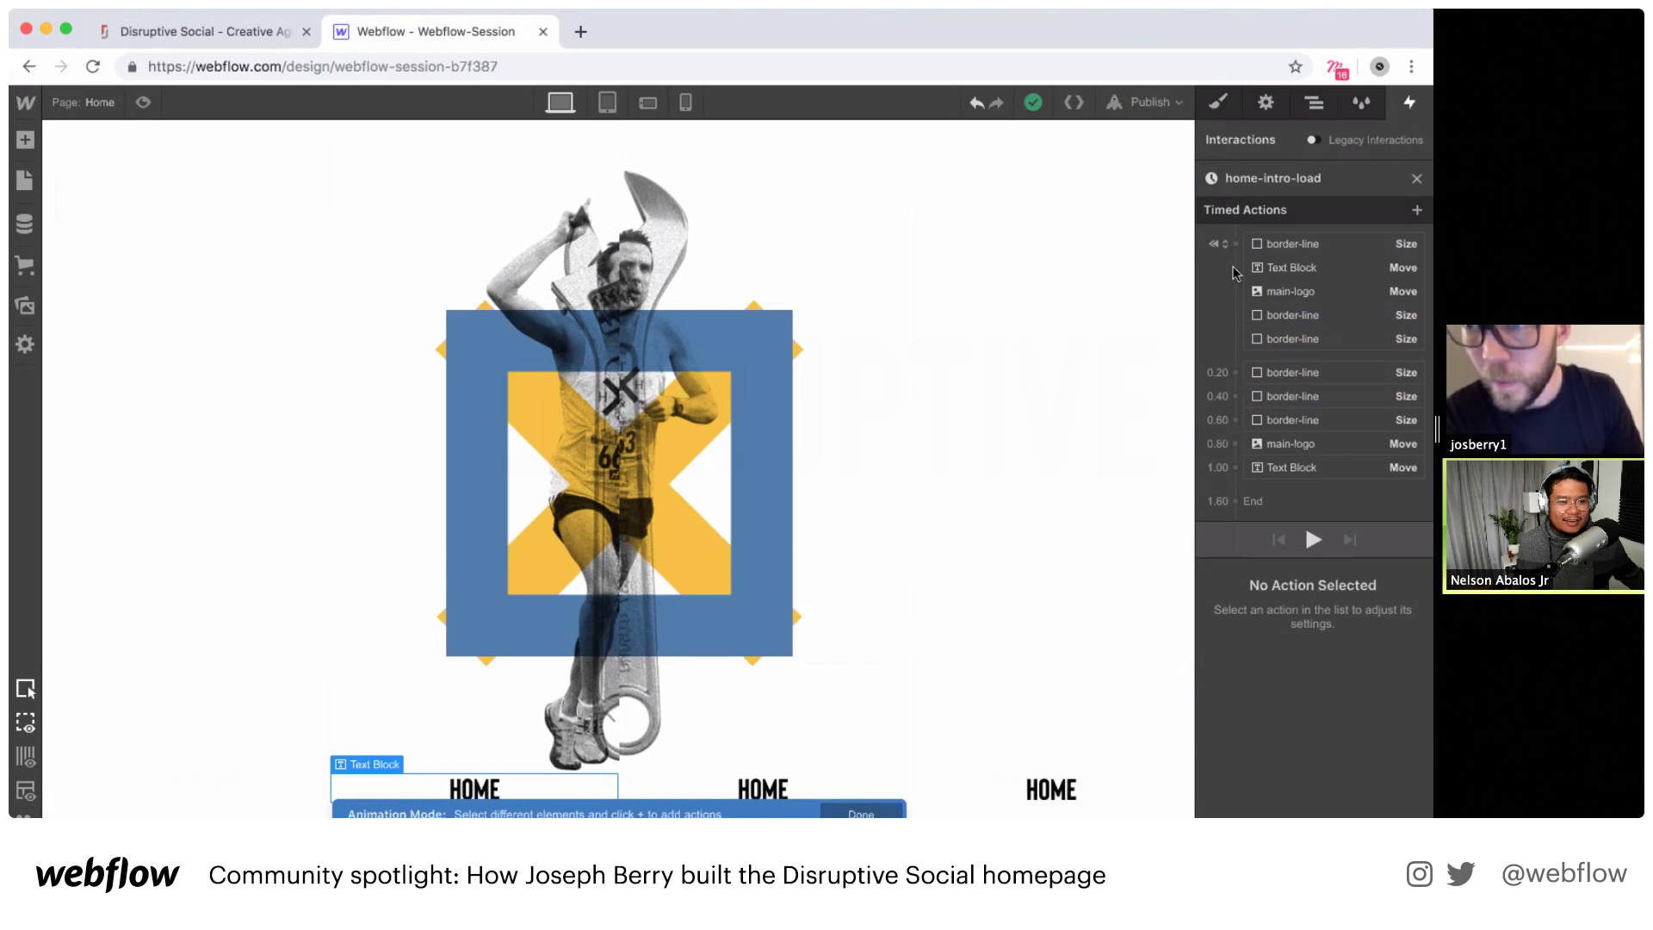
pyautogui.click(1237, 245)
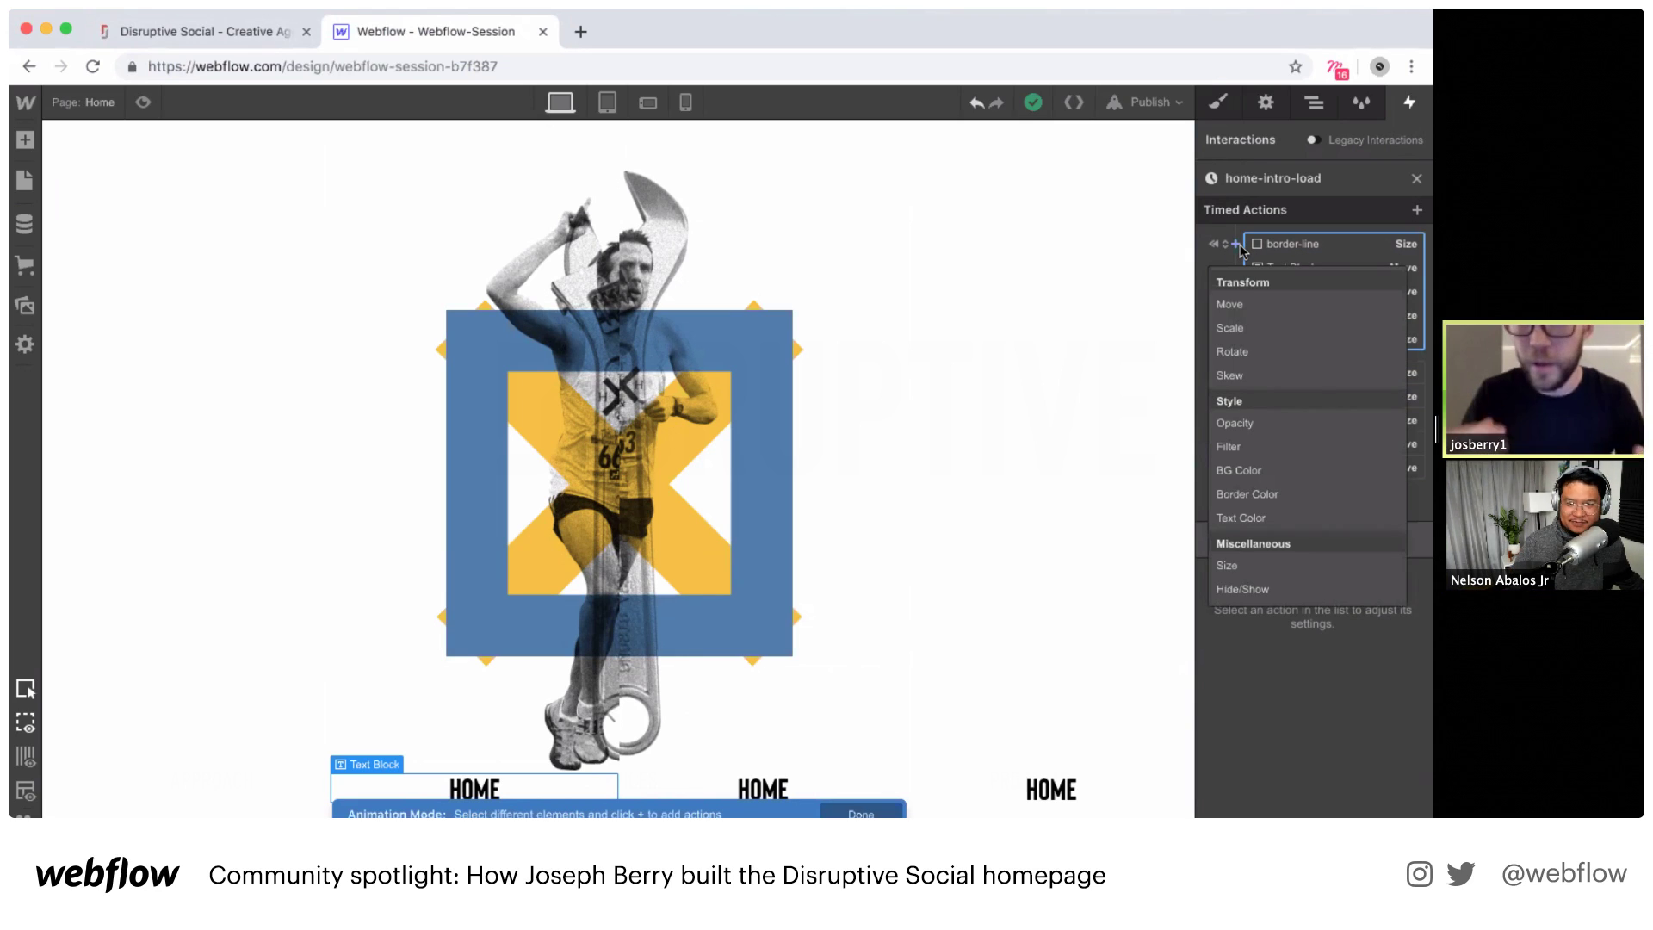
pyautogui.click(1231, 304)
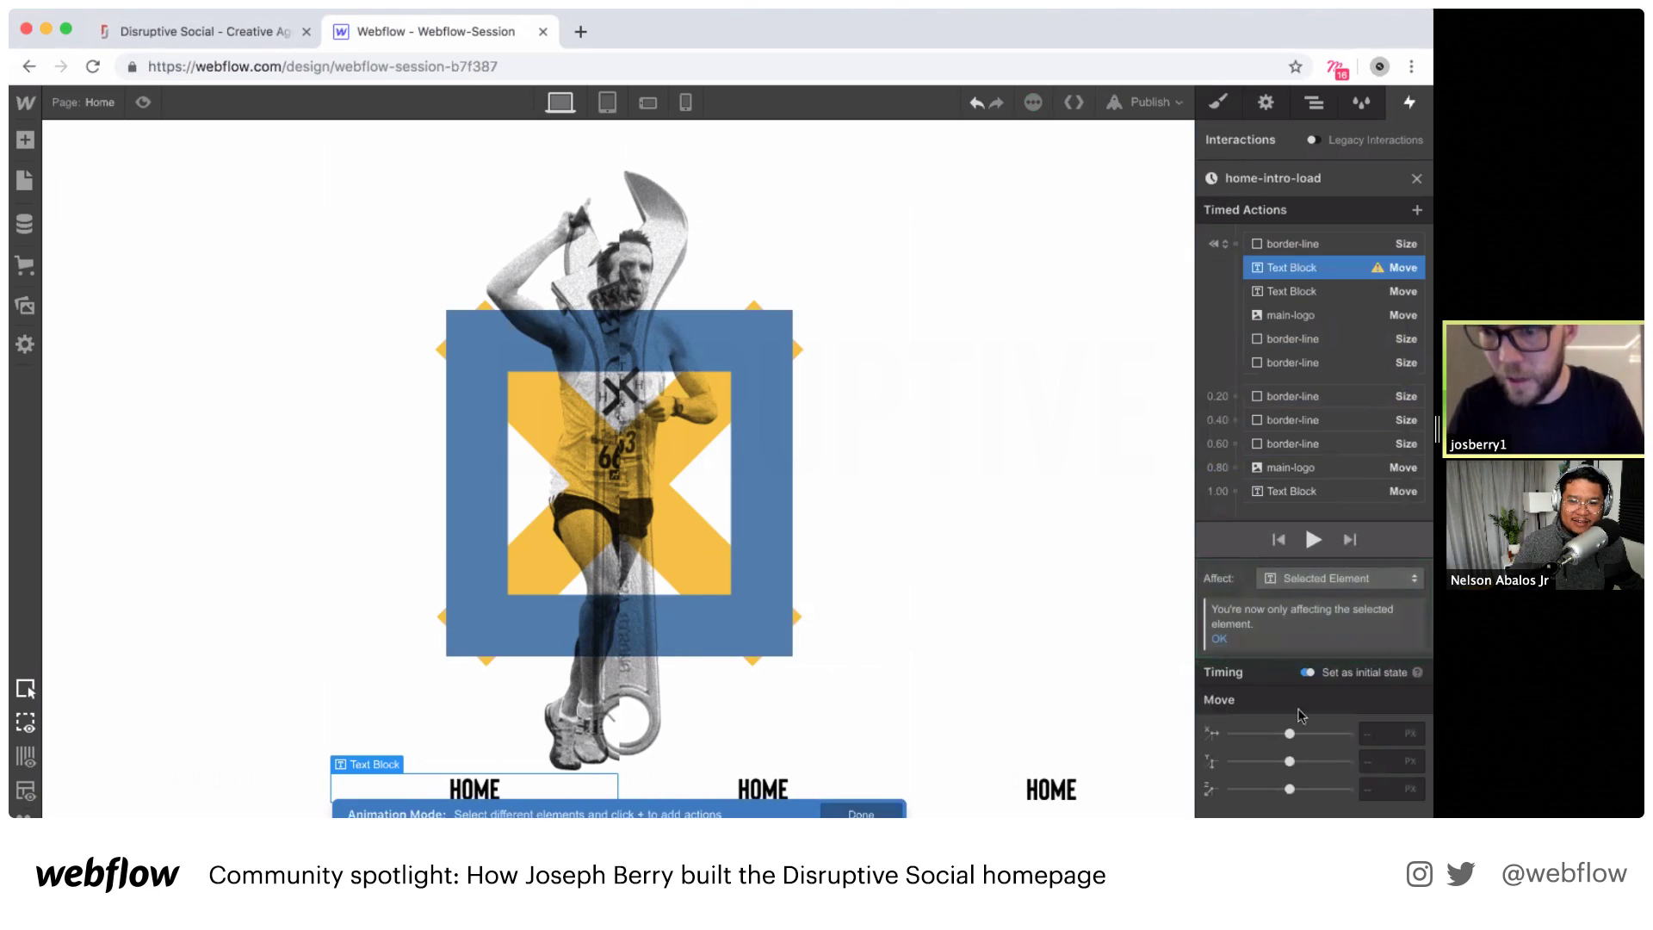
pyautogui.click(1374, 761)
pyautogui.write('10')
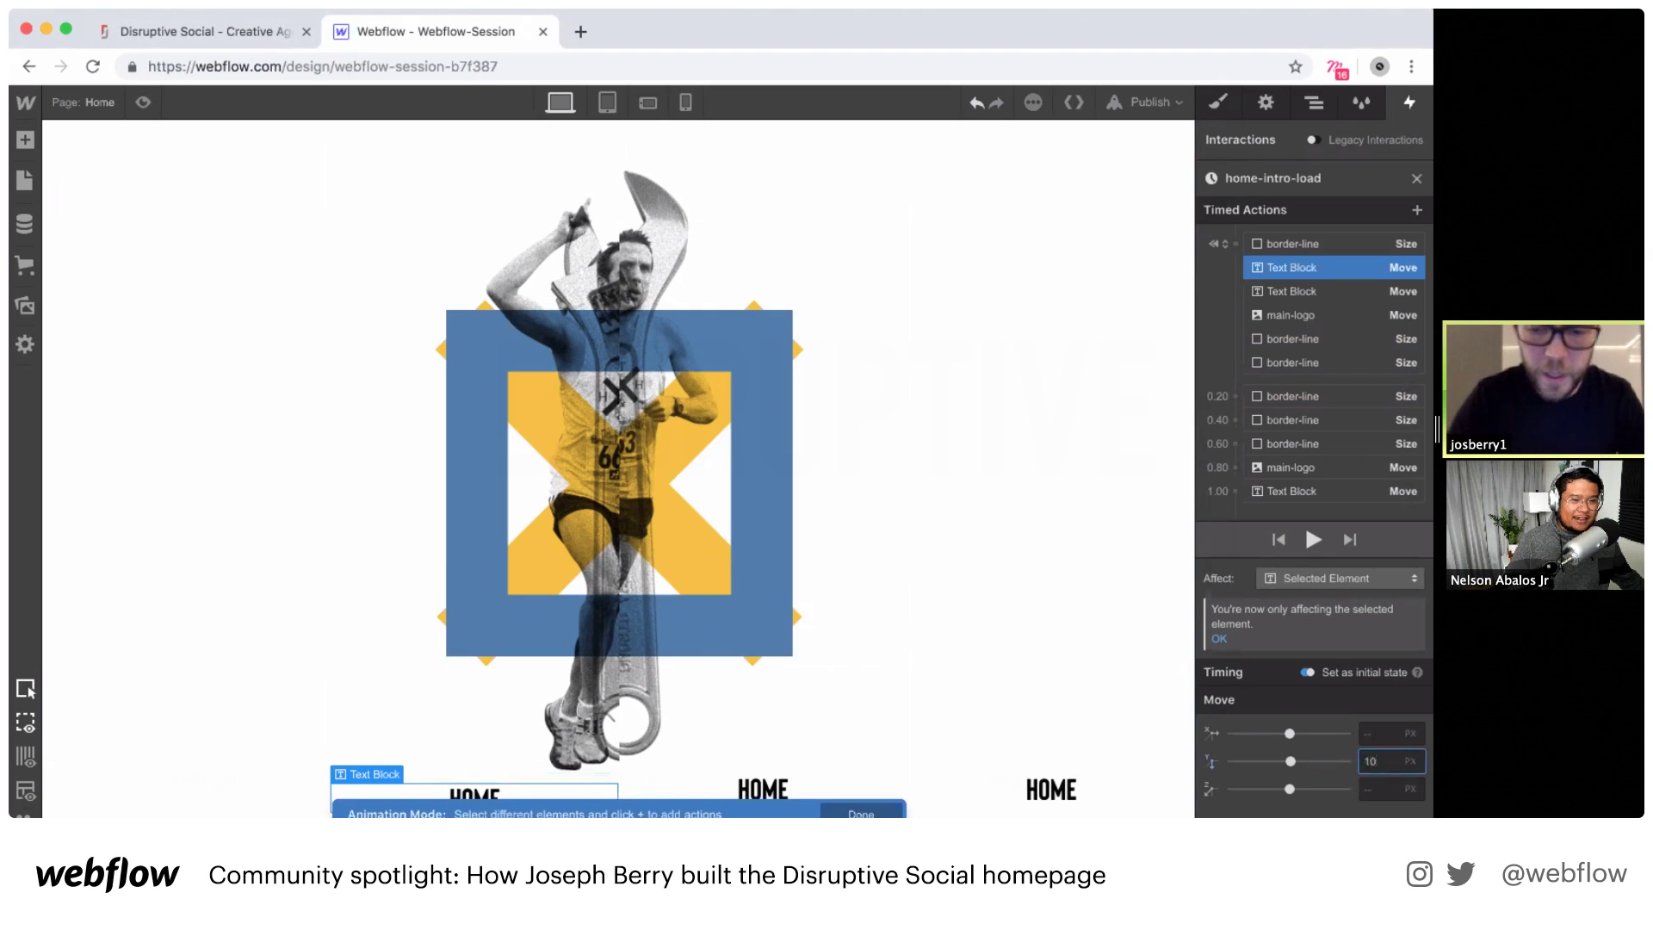
pyautogui.write('0%')
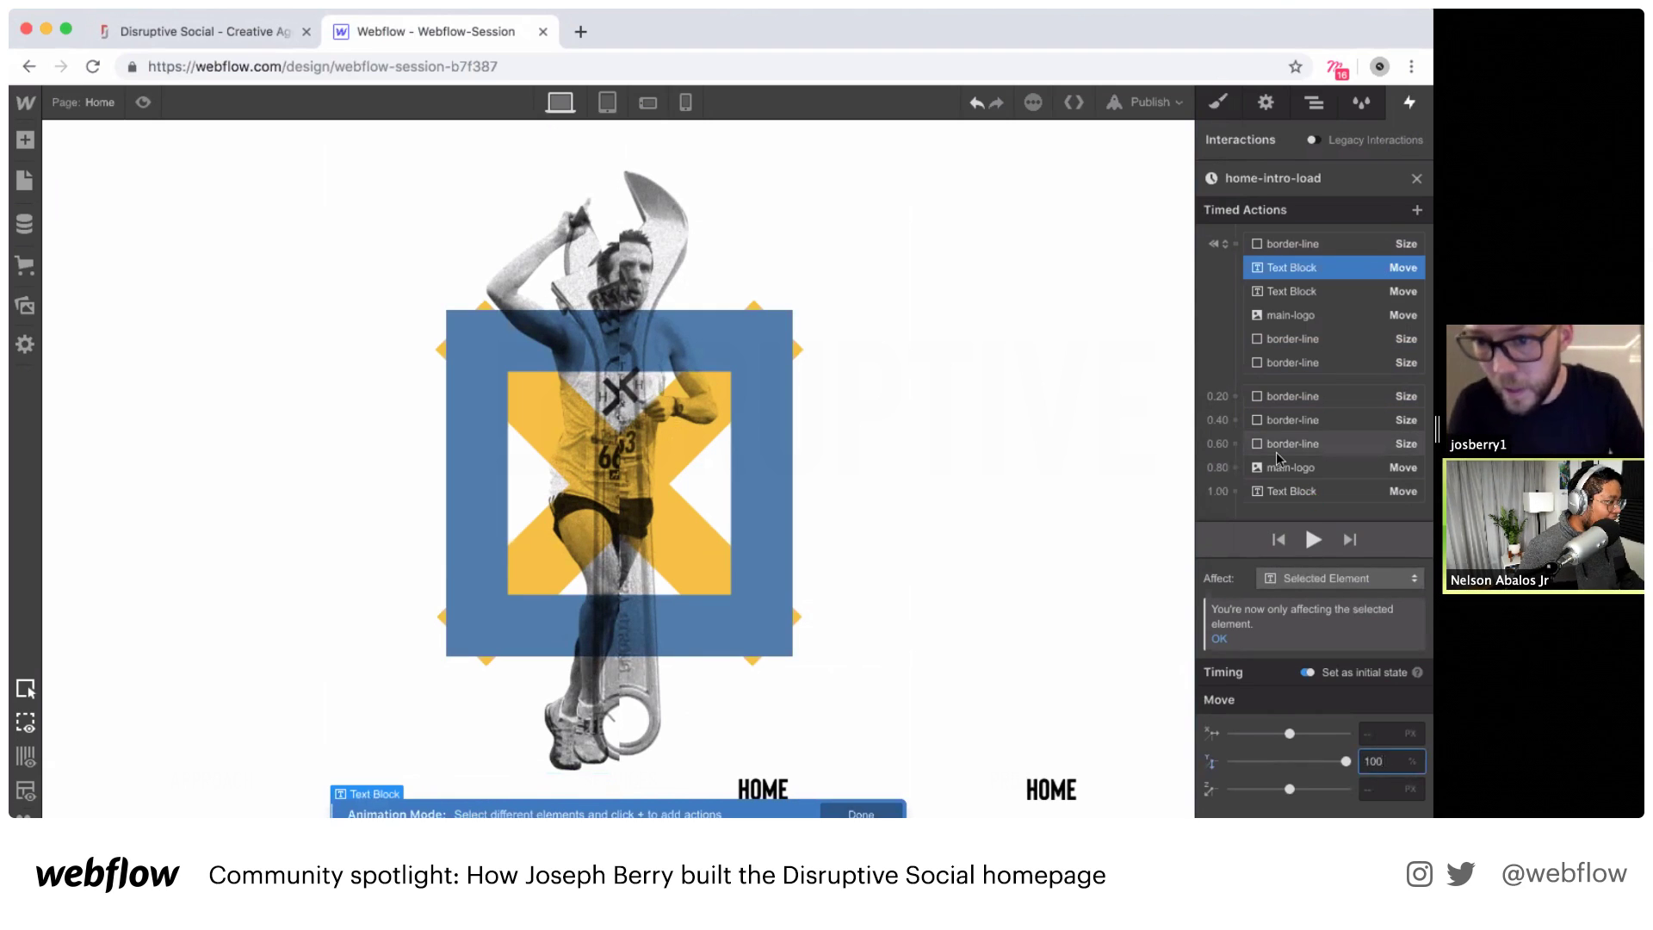
# Step: Add a Move action returning the second HOME text block to its original position with In Out Circ easing, 0.6 s duration and 1.2 s delay
pyautogui.scroll(-1, 1276, 452)
pyautogui.click(1235, 467)
pyautogui.click(1235, 527)
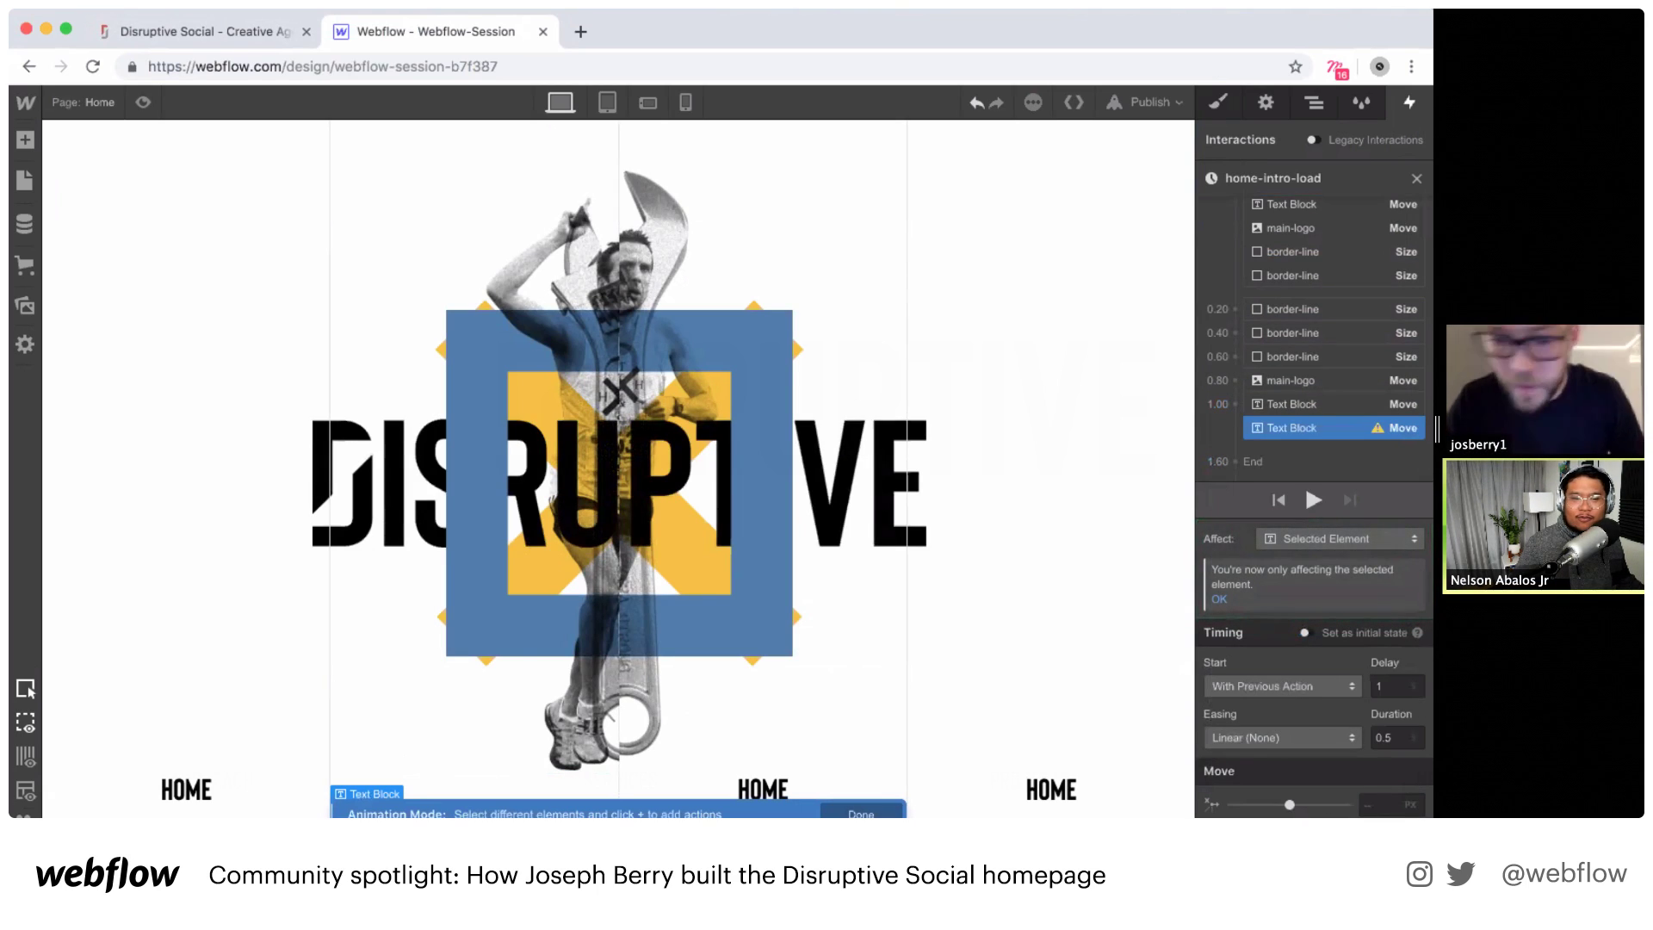
pyautogui.click(1283, 739)
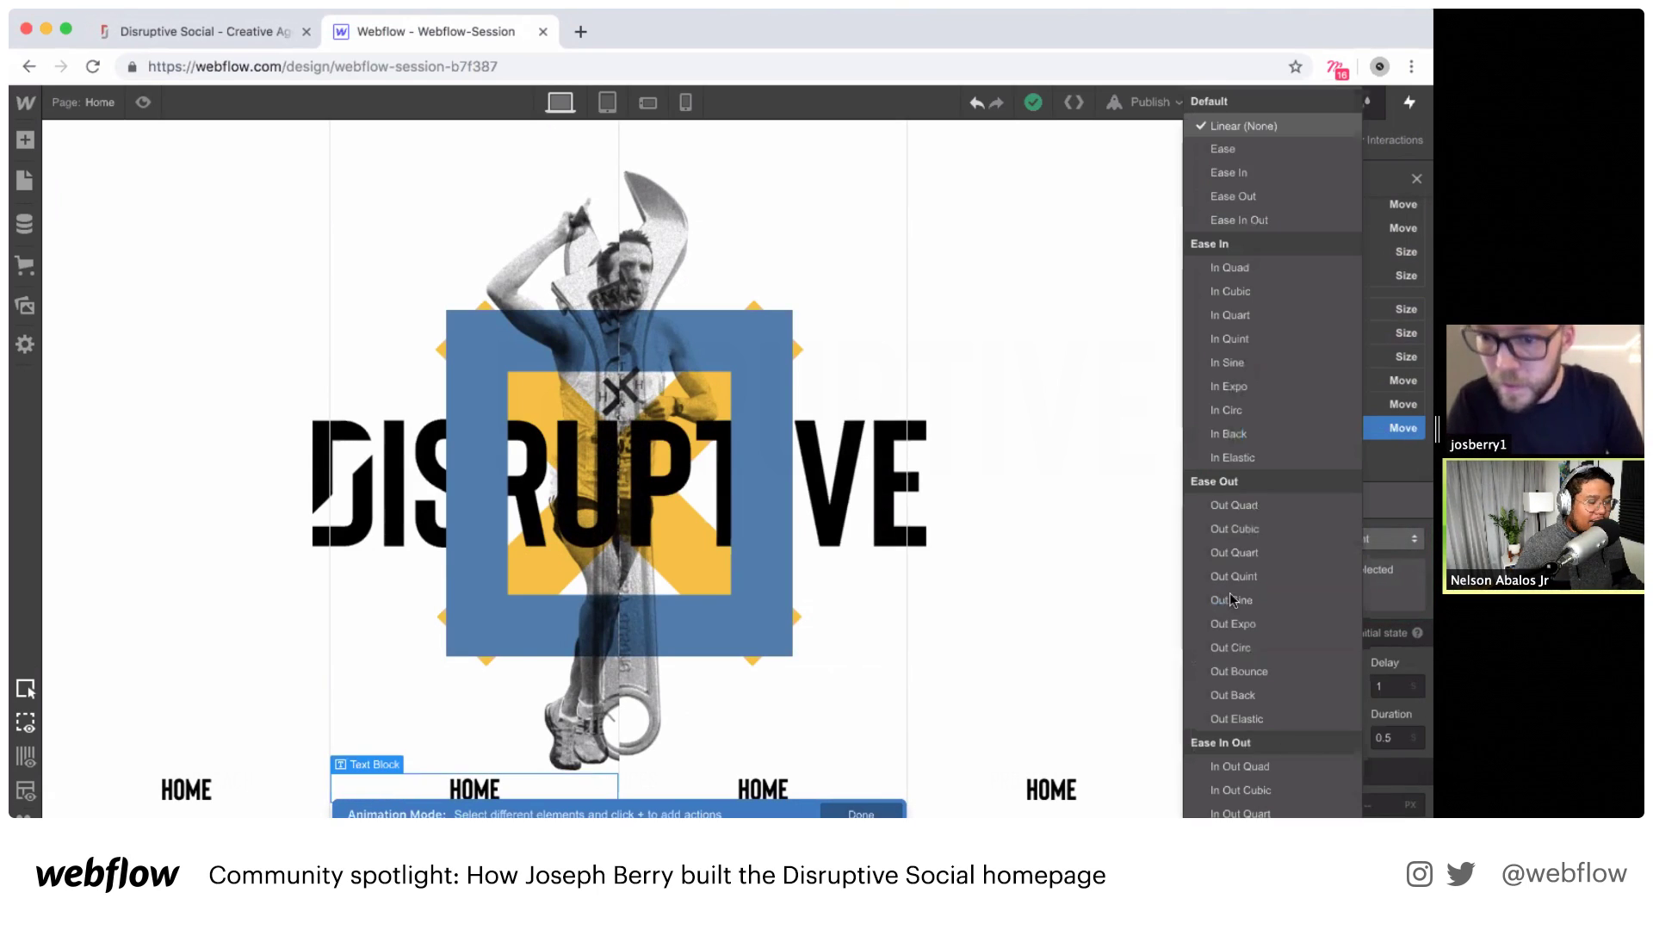
pyautogui.scroll(-3, 1223, 673)
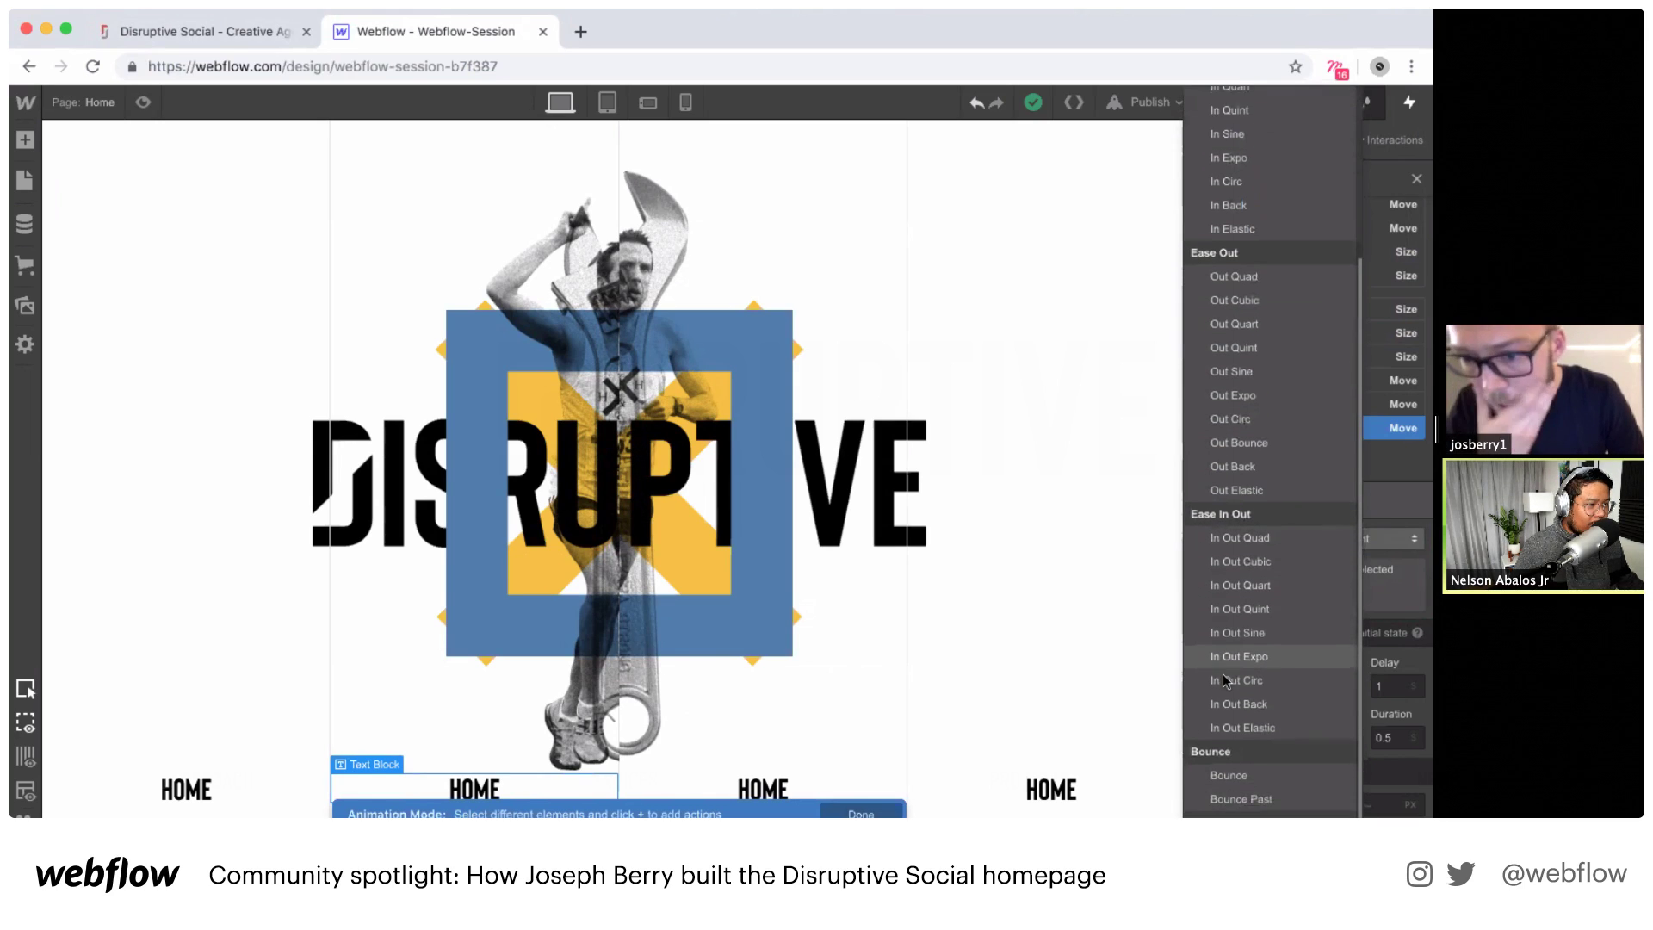
pyautogui.click(1224, 677)
pyautogui.click(1397, 737)
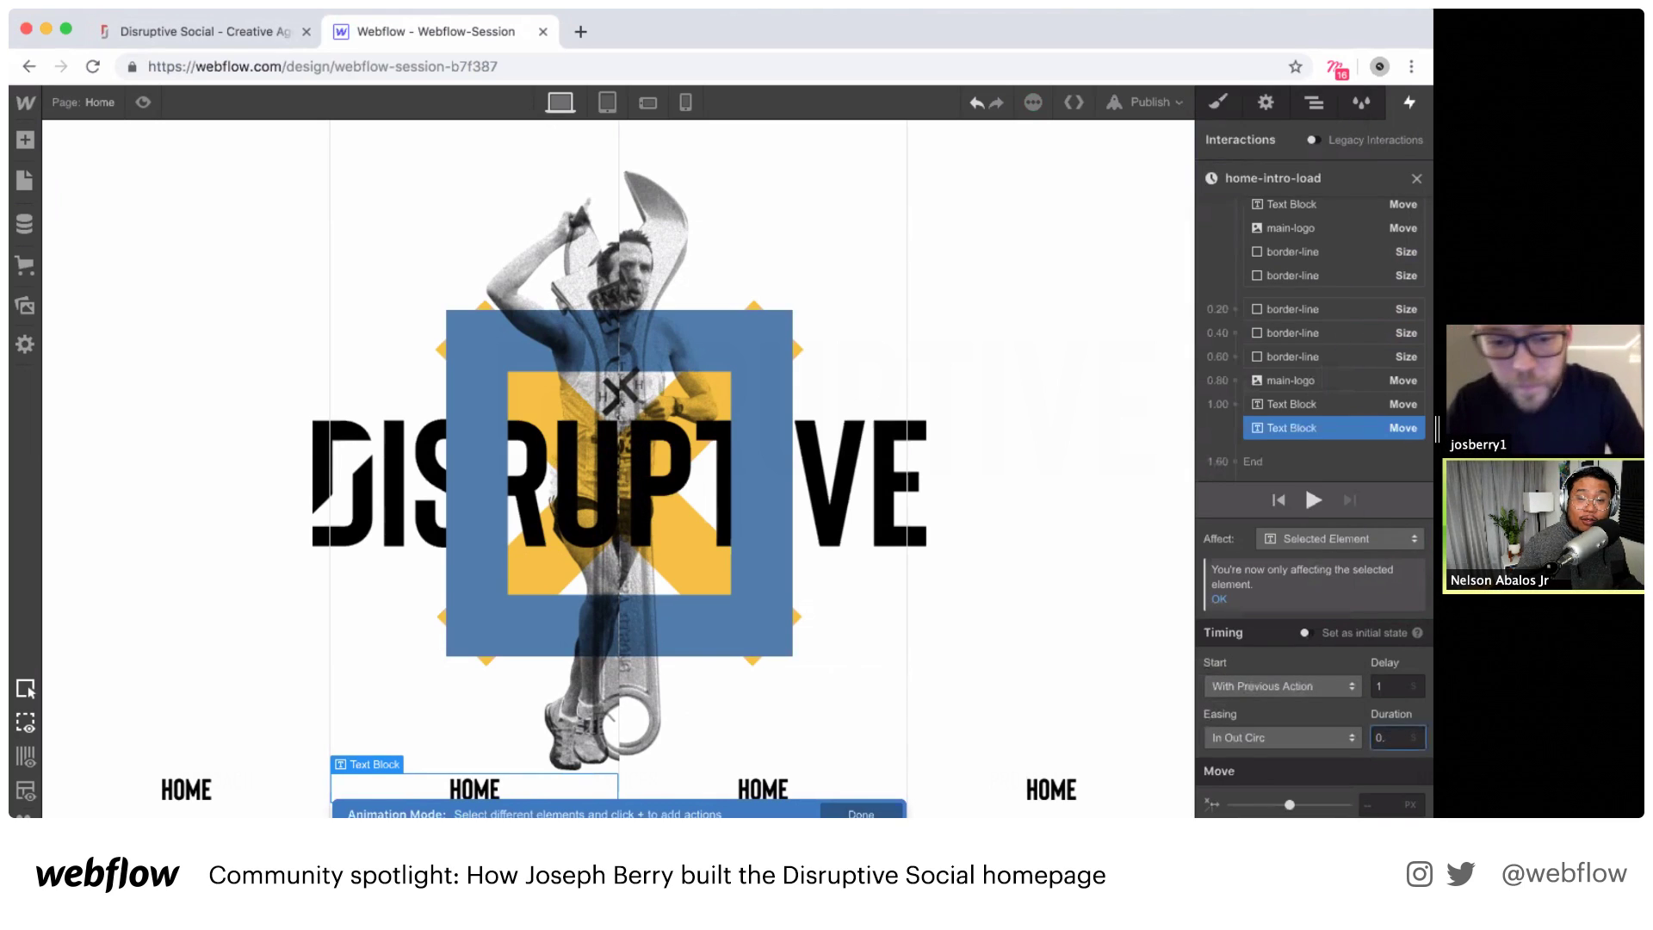
pyautogui.click(1380, 686)
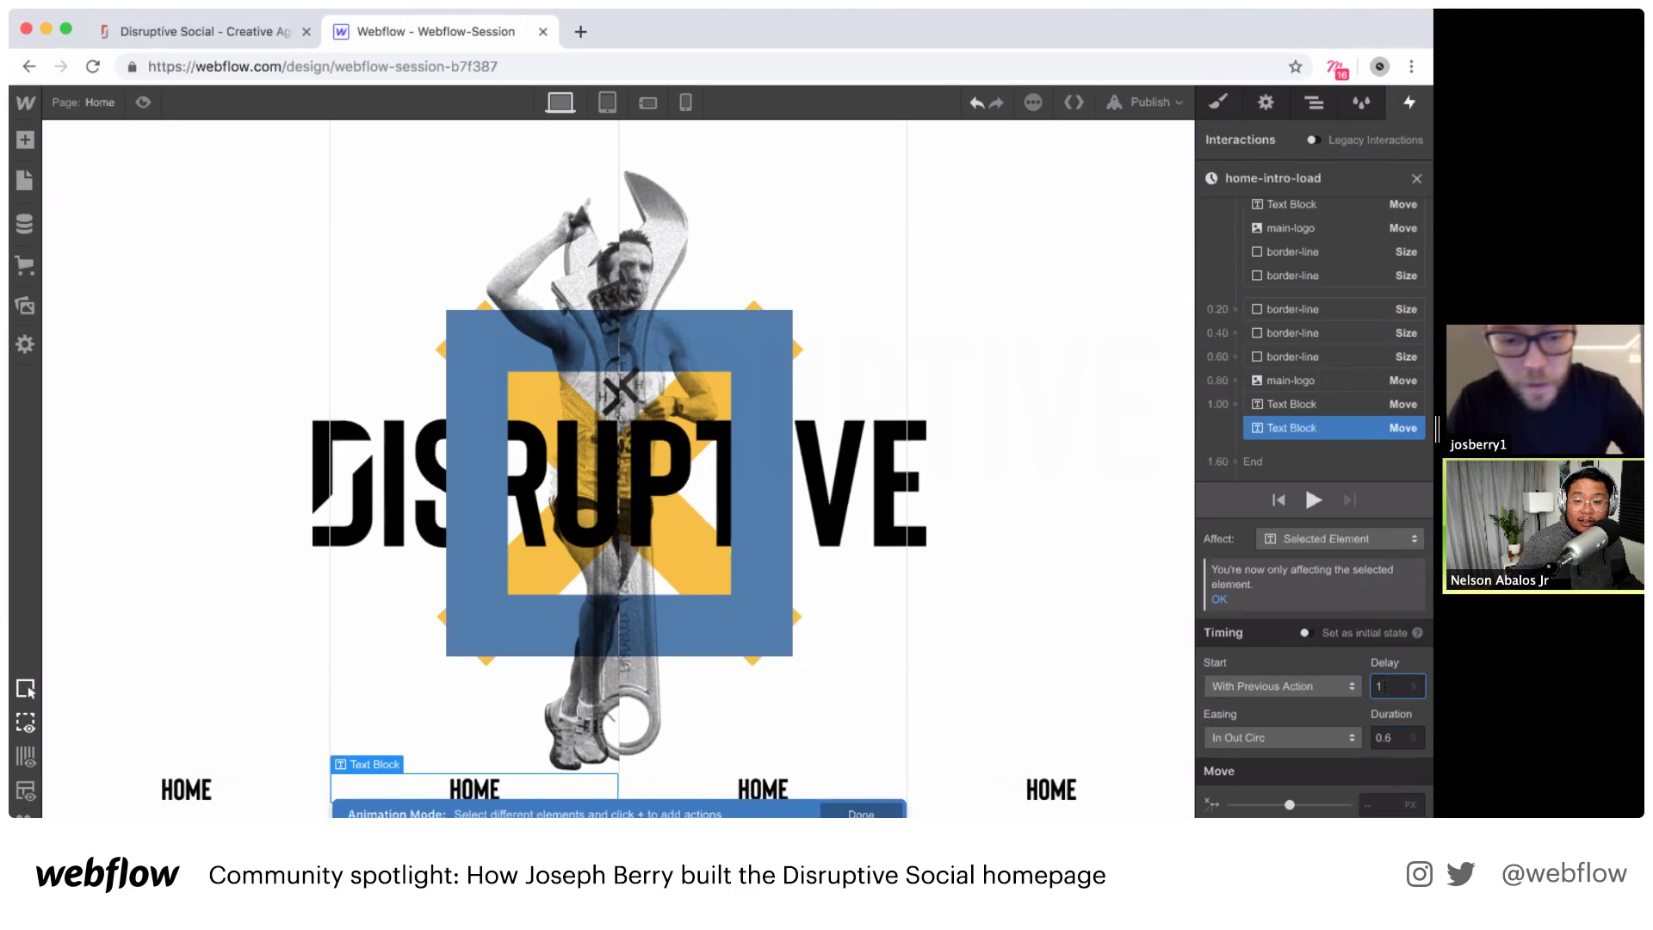
pyautogui.write('.2')
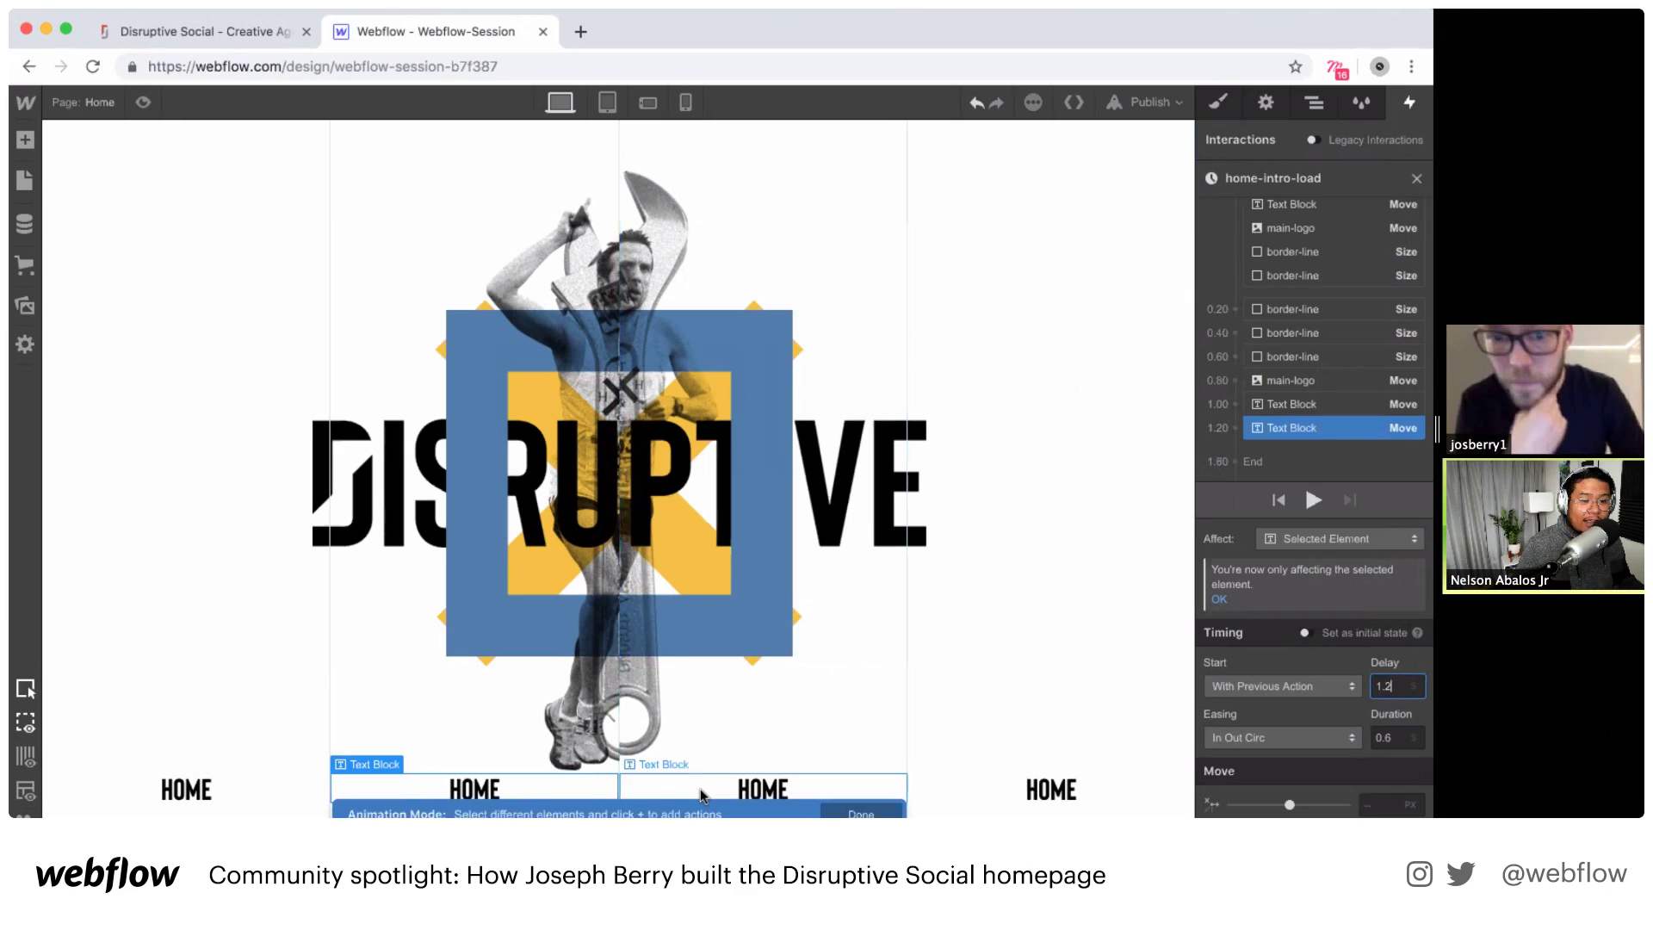
# Step: Add an initial-state Move action with a 100% Y offset for the third column's HOME text block
pyautogui.click(760, 783)
pyautogui.scroll(3, 1281, 444)
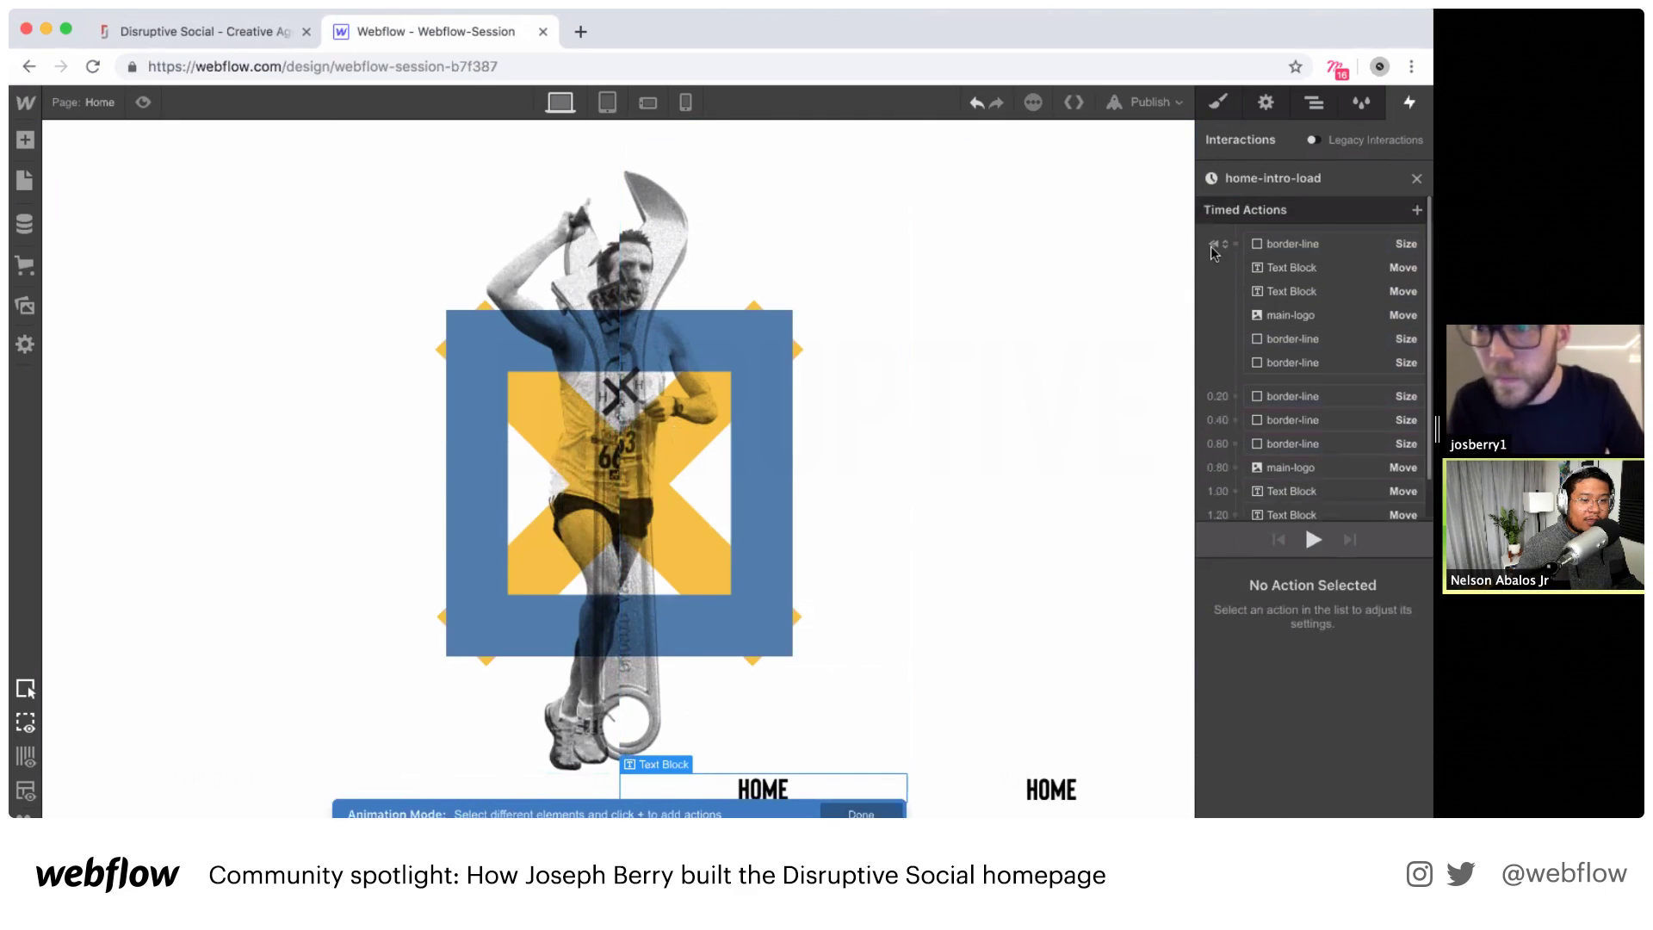
pyautogui.click(1235, 246)
pyautogui.click(1230, 304)
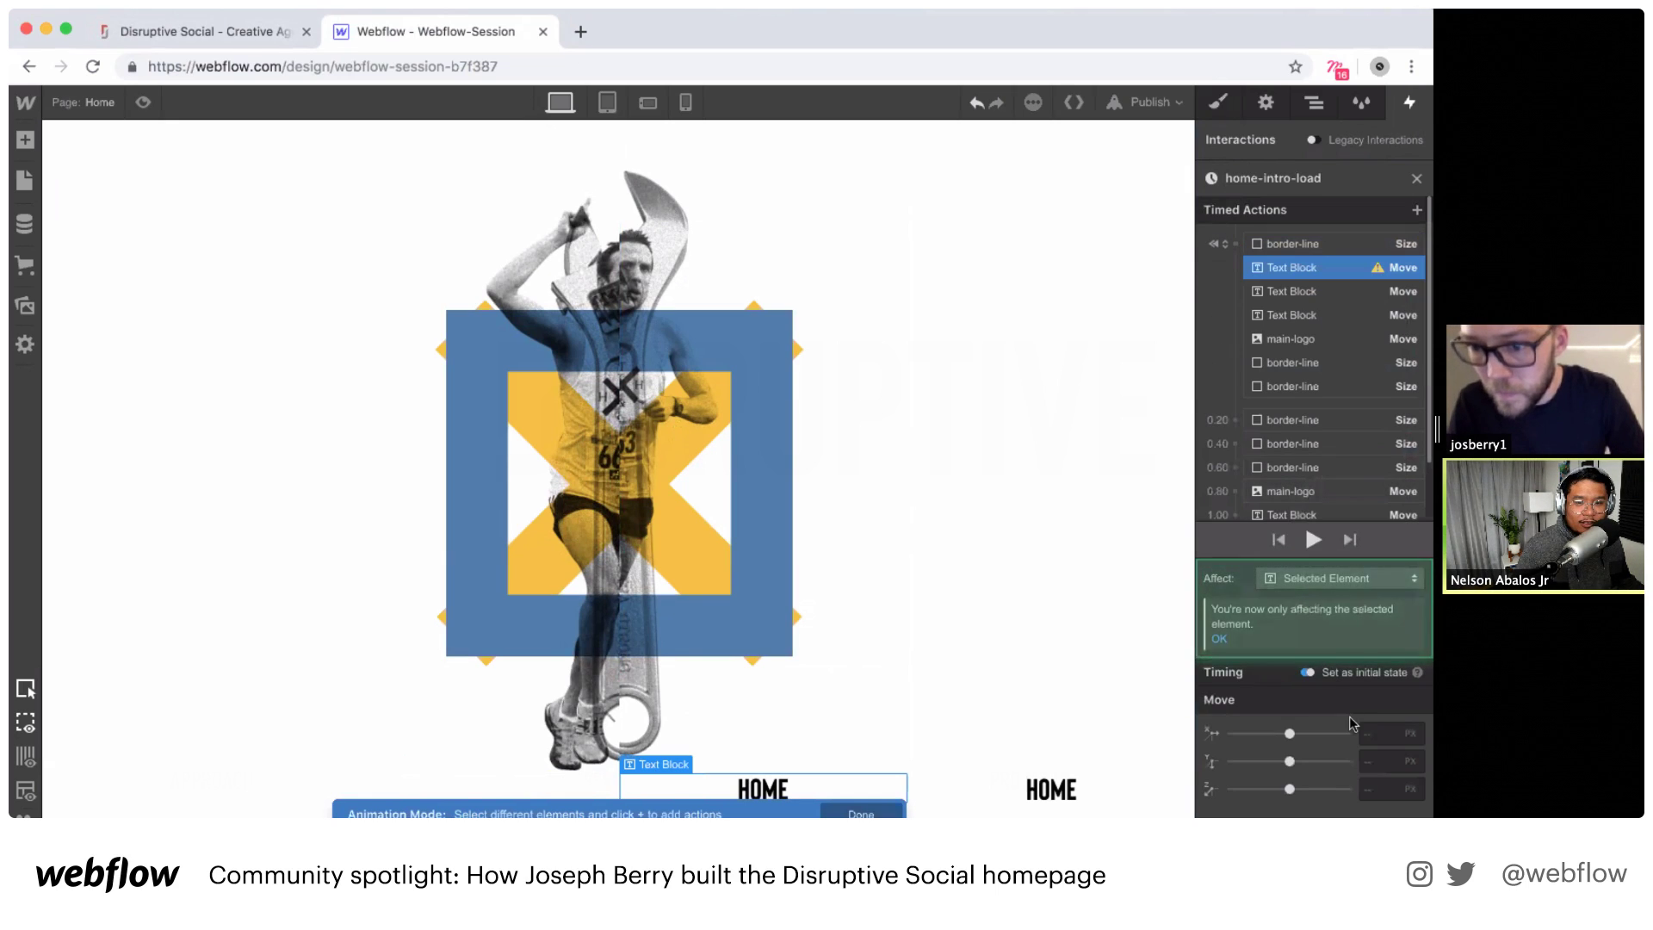
pyautogui.write('100%')
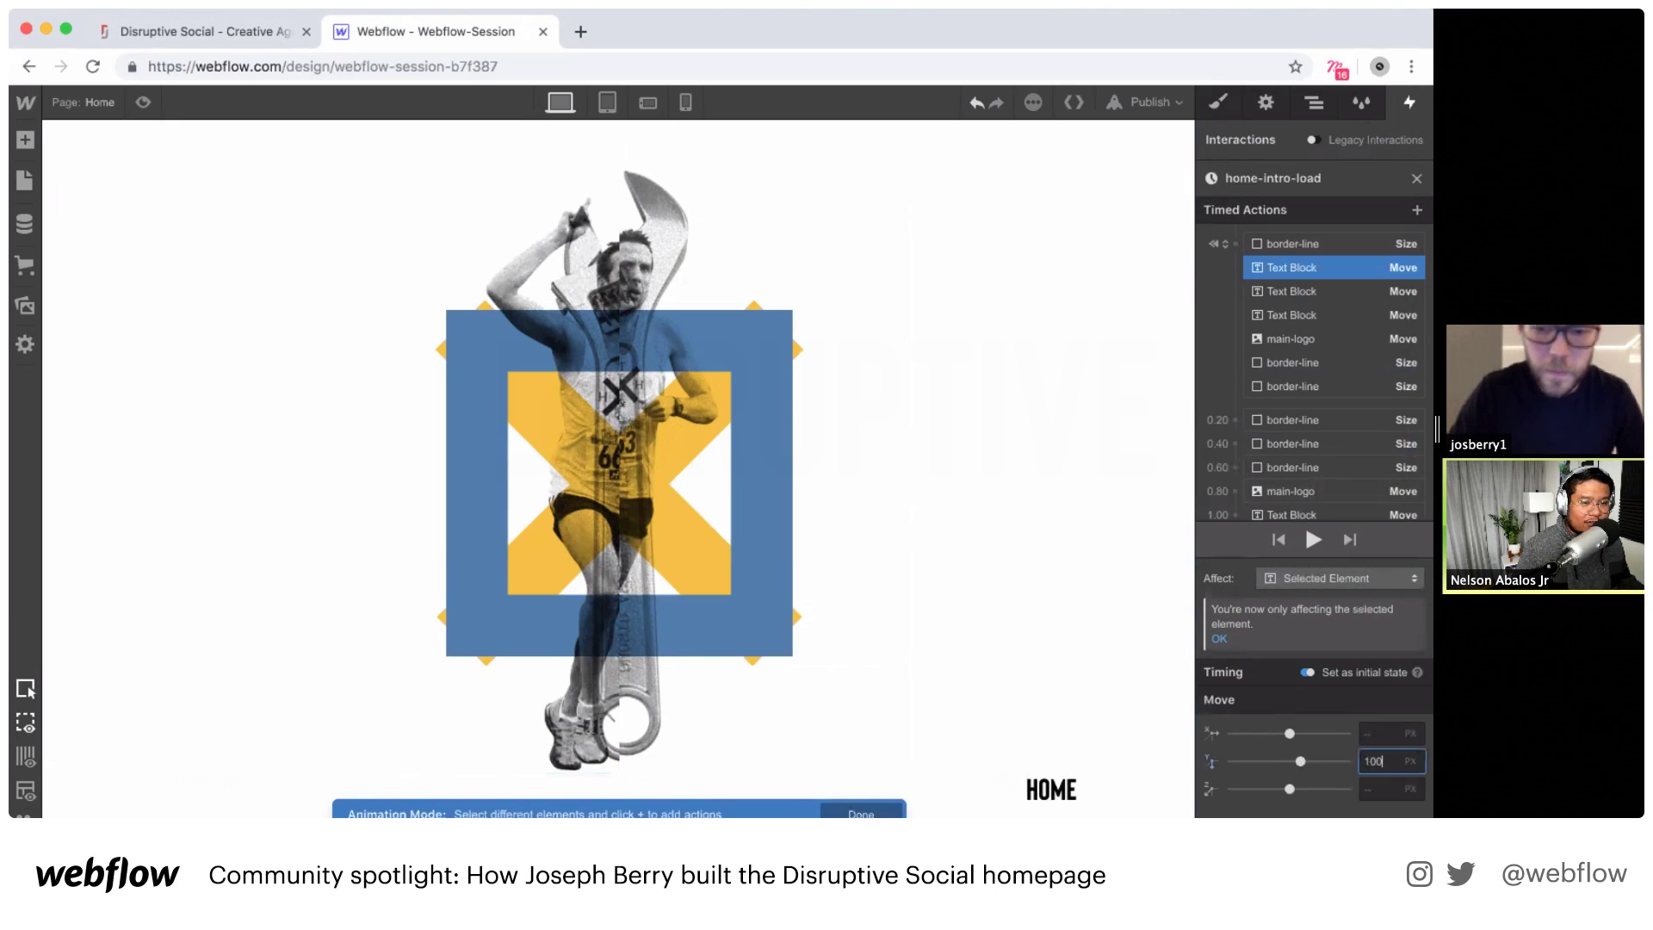
# Step: Add a Move action returning the third HOME text block to its original position with In Out Circ easing, 1.4 s delay and 0.6 s duration
pyautogui.scroll(-2, 1326, 431)
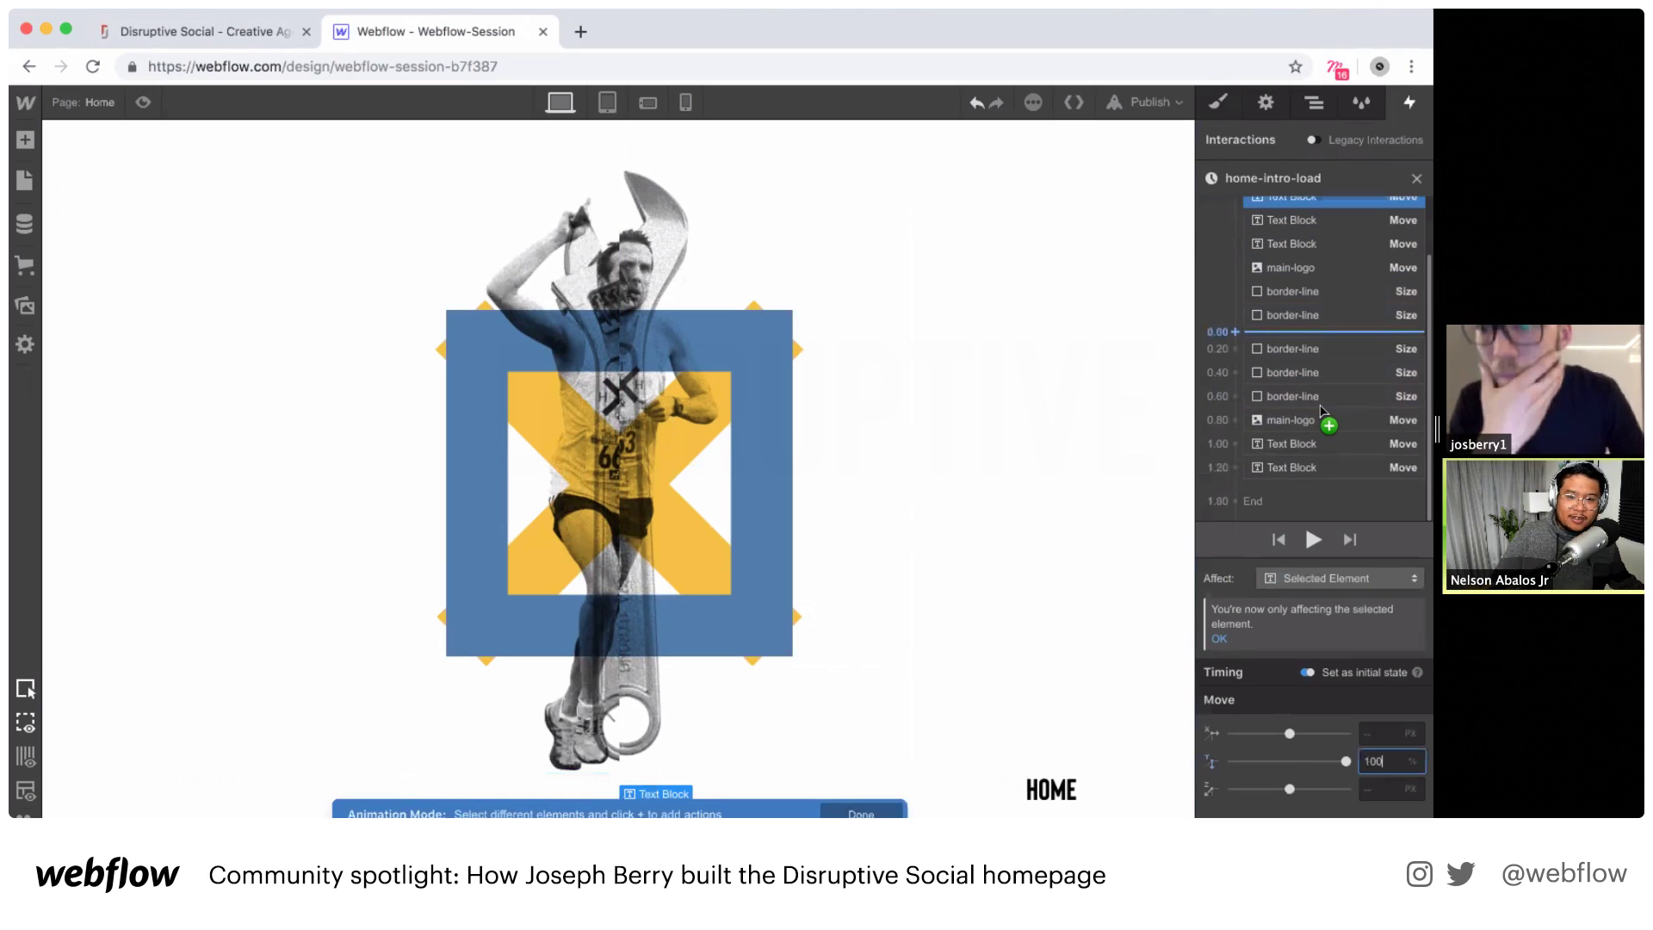
pyautogui.click(1235, 468)
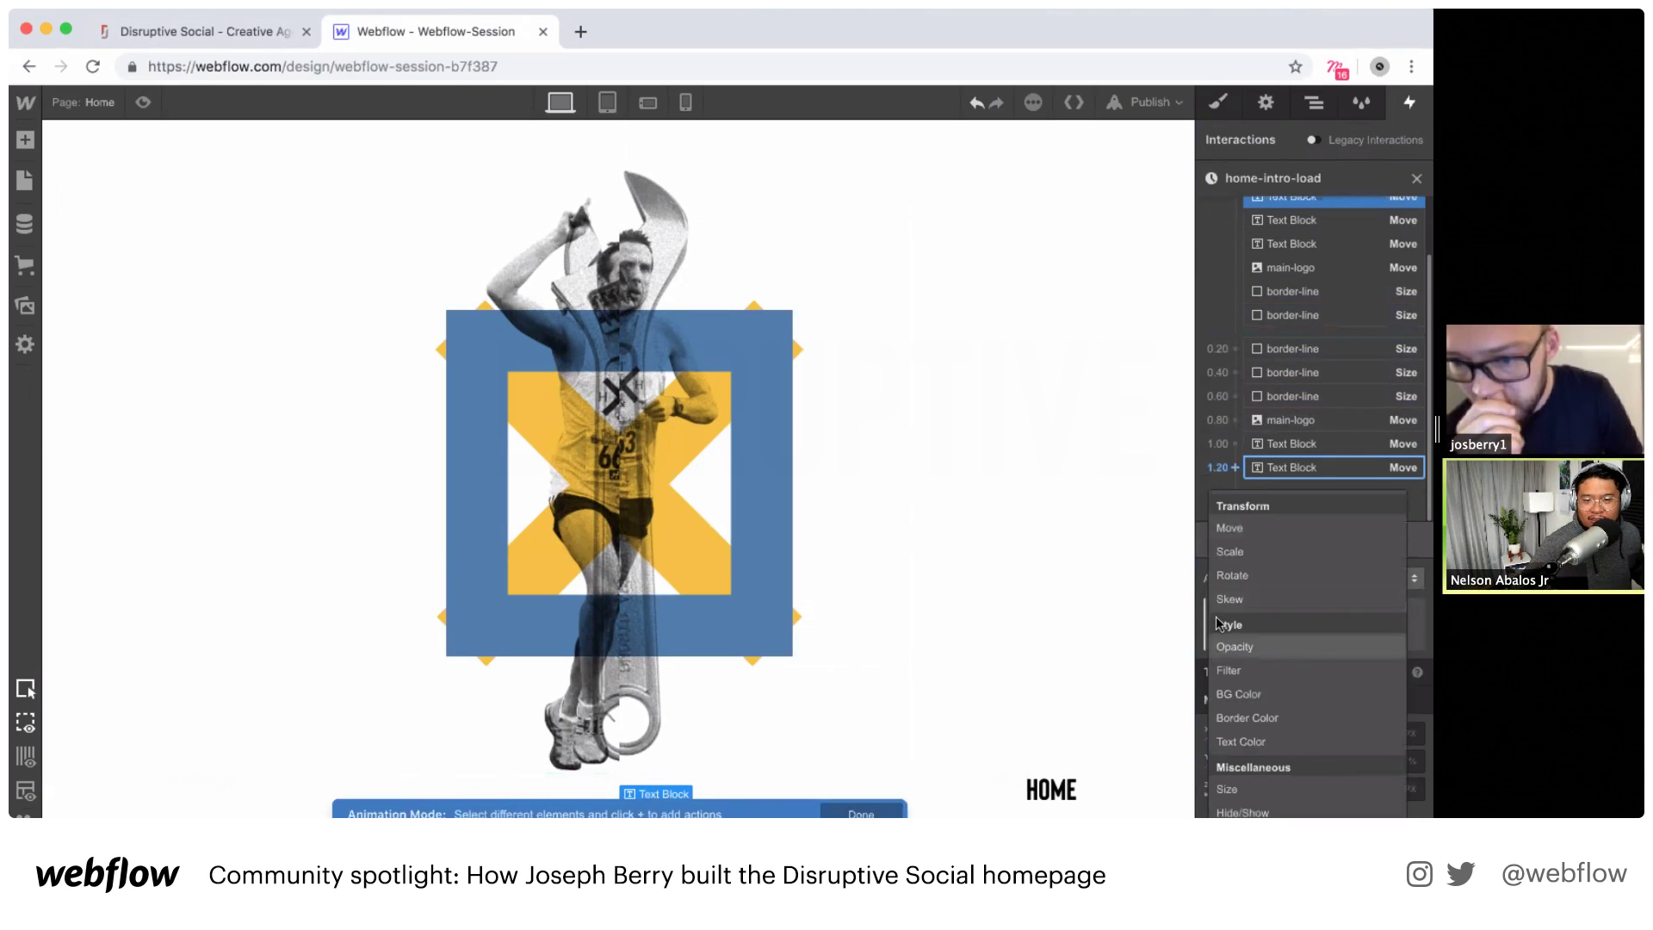
pyautogui.click(1227, 529)
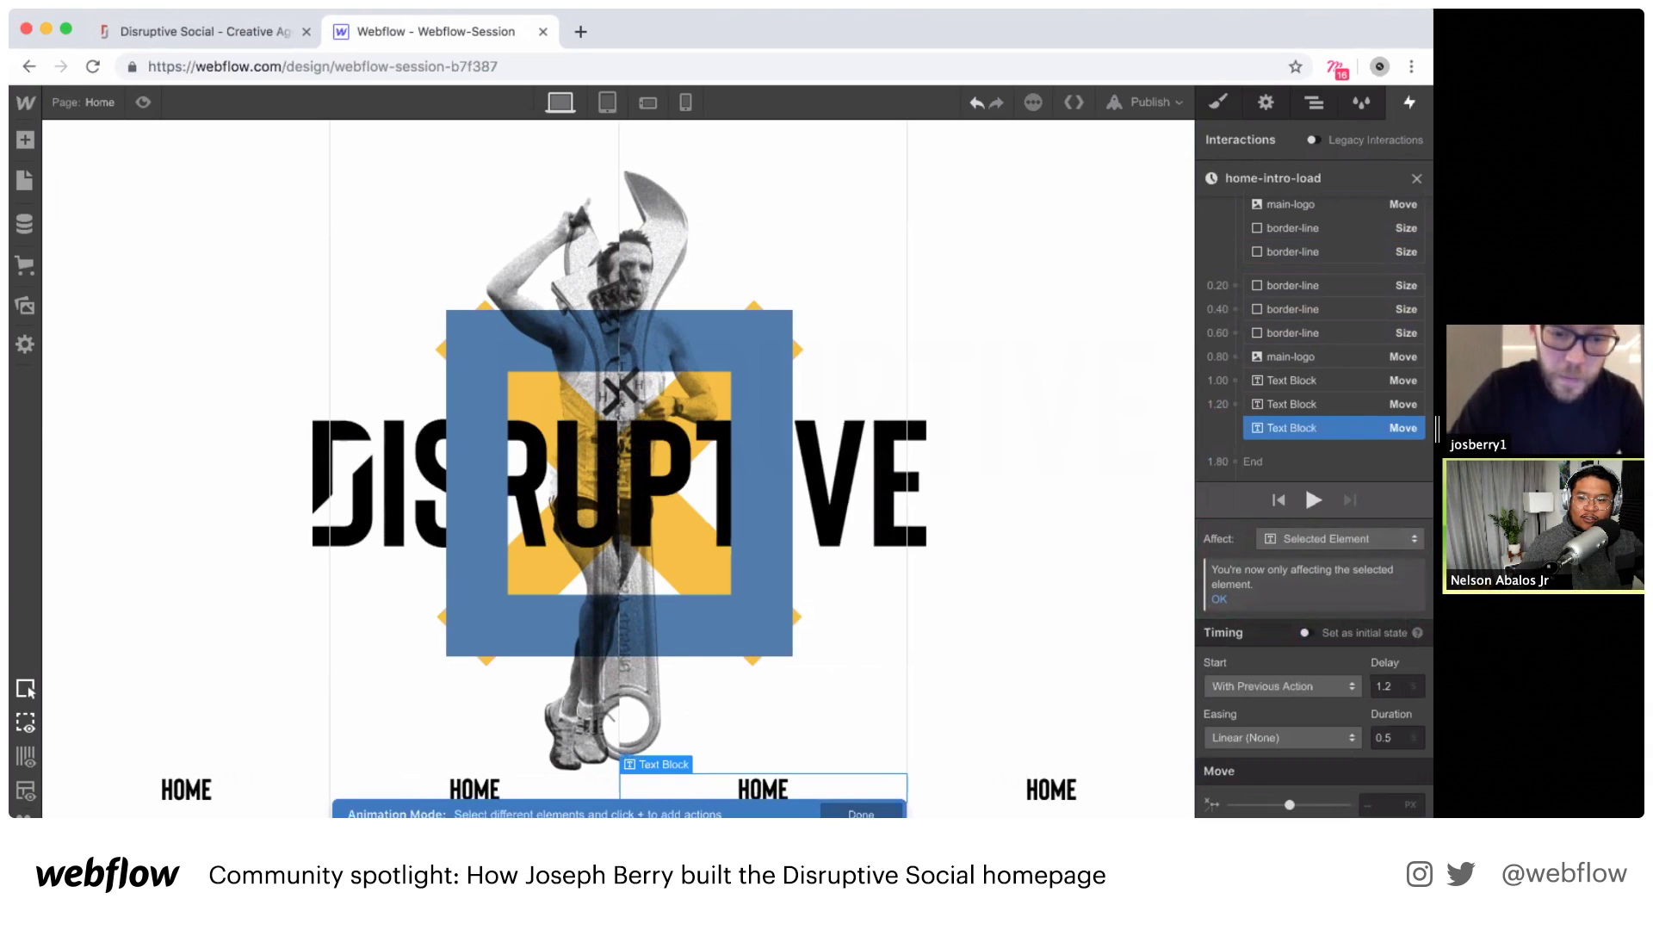
pyautogui.click(1299, 738)
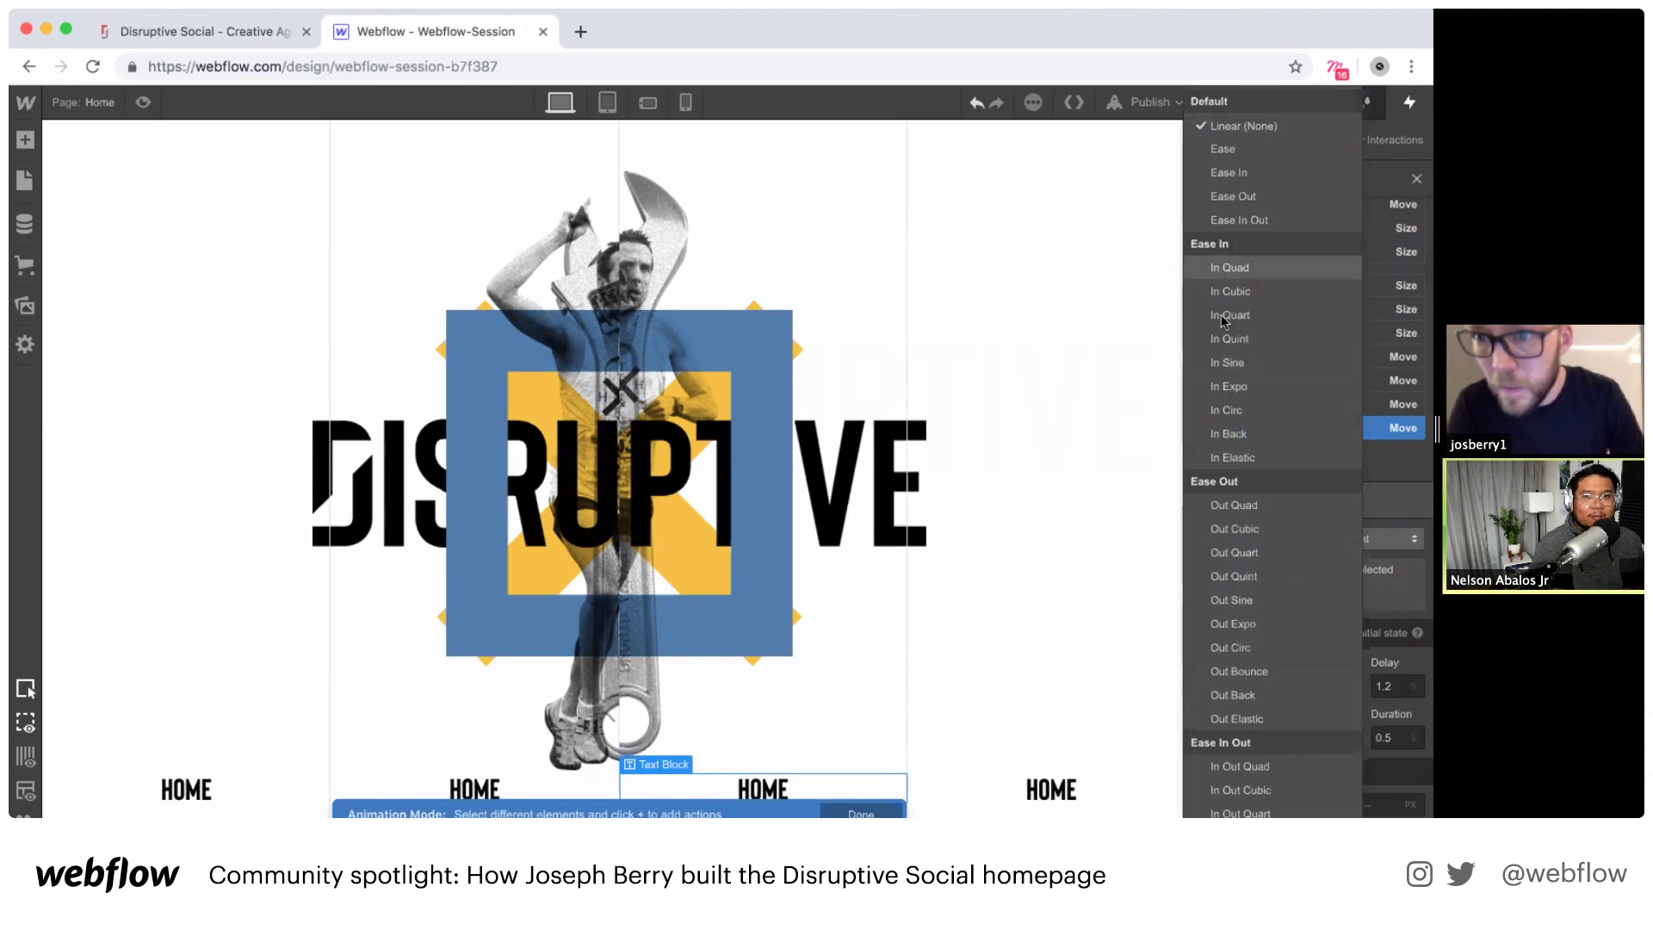
pyautogui.click(1309, 660)
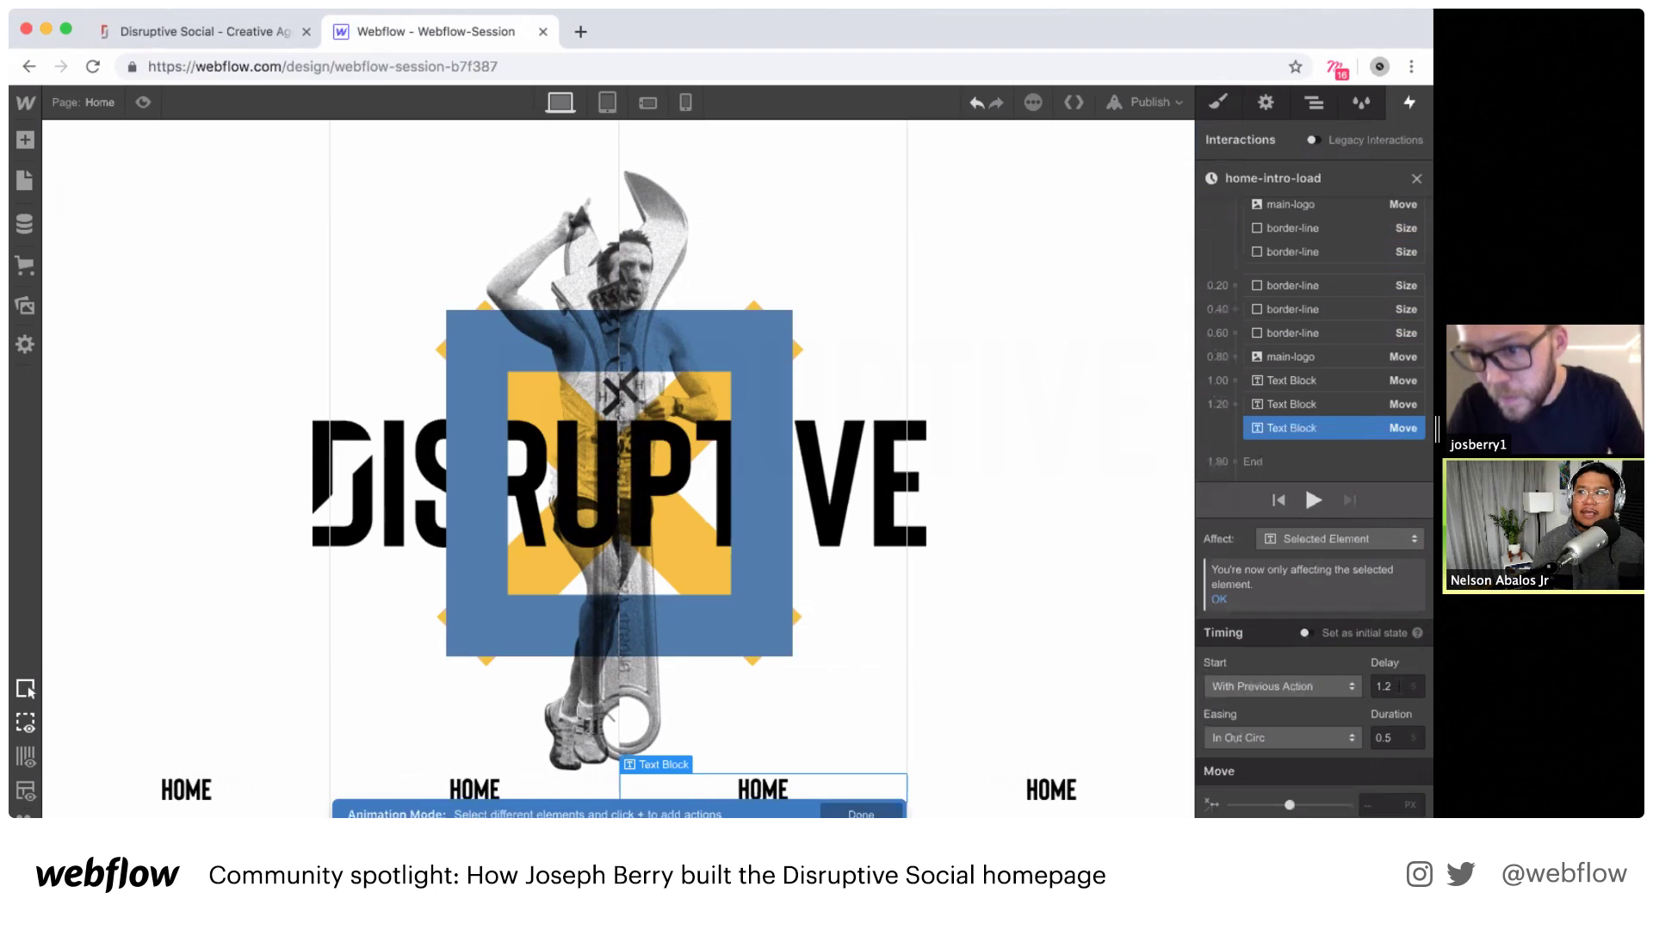
pyautogui.click(1397, 689)
pyautogui.press('BackSpace')
pyautogui.write('4')
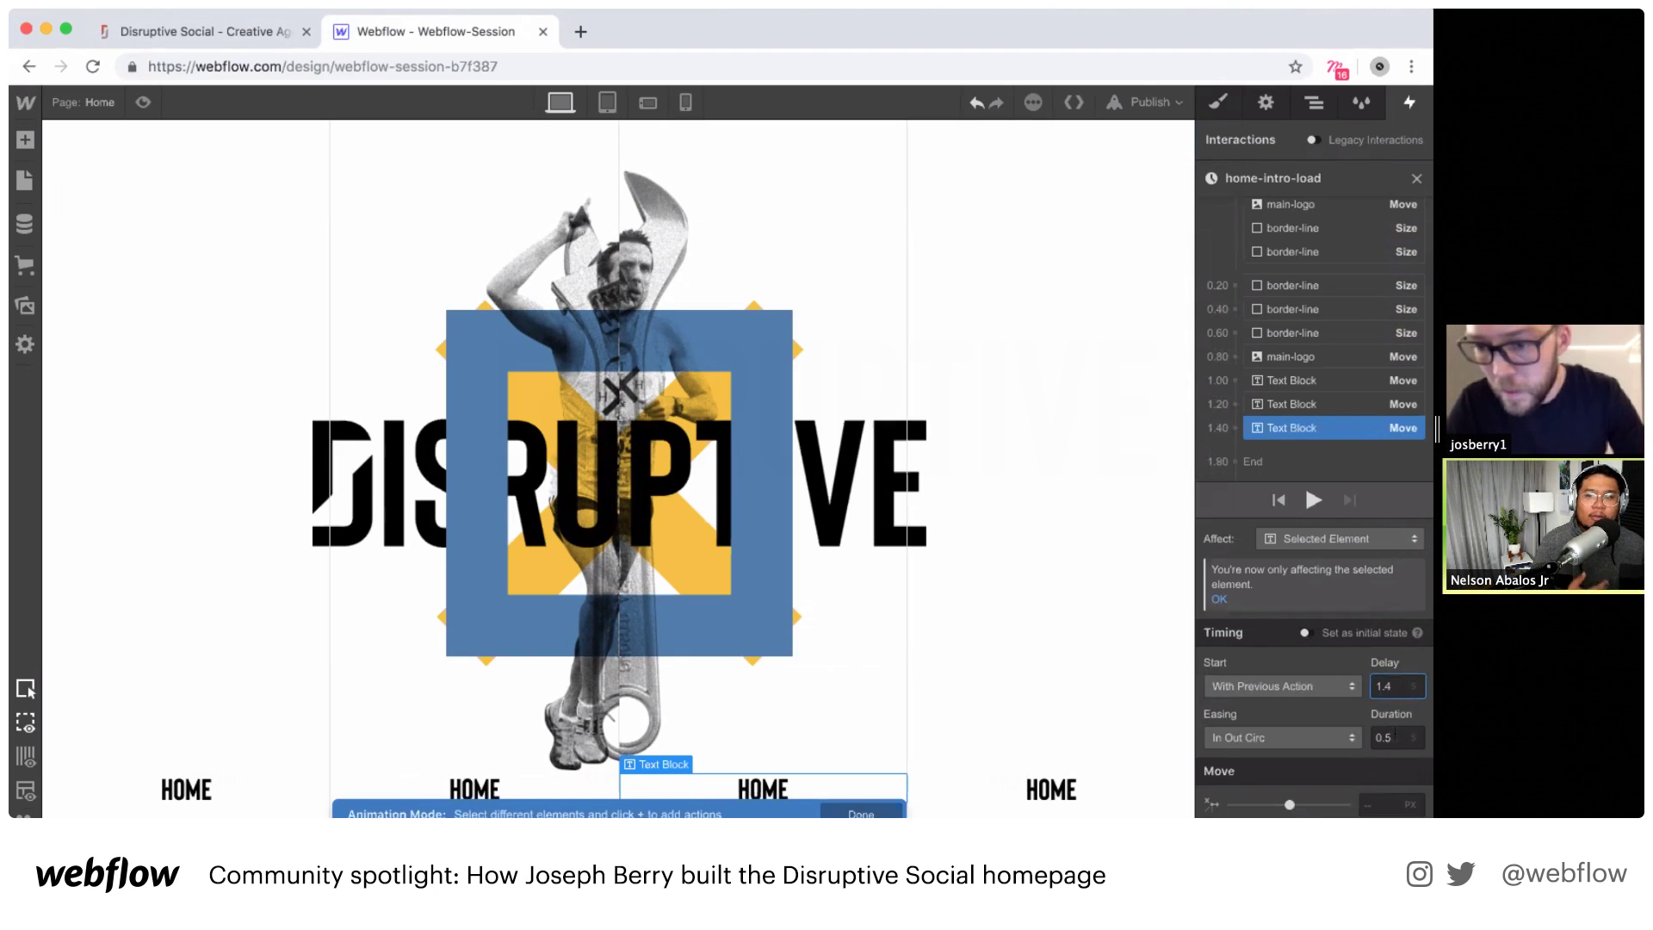
pyautogui.press('Tab')
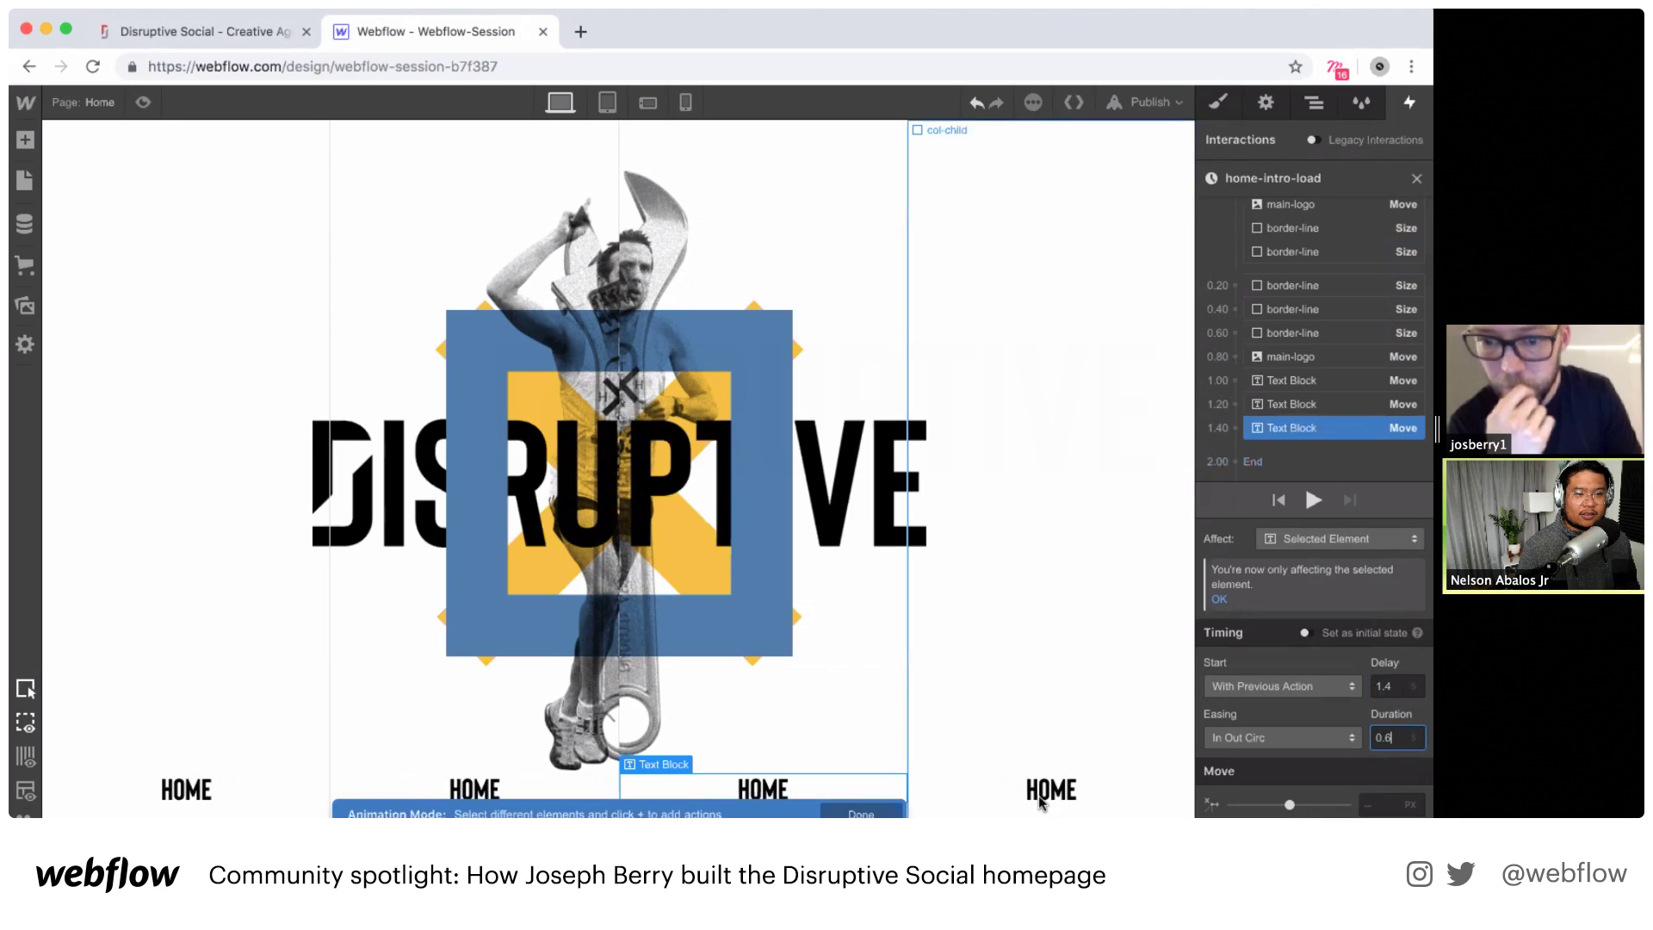
# Step: Add an initial-state Move action with a 100% Y offset for the fourth column's HOME text block
pyautogui.click(1292, 428)
pyautogui.scroll(3, 1253, 258)
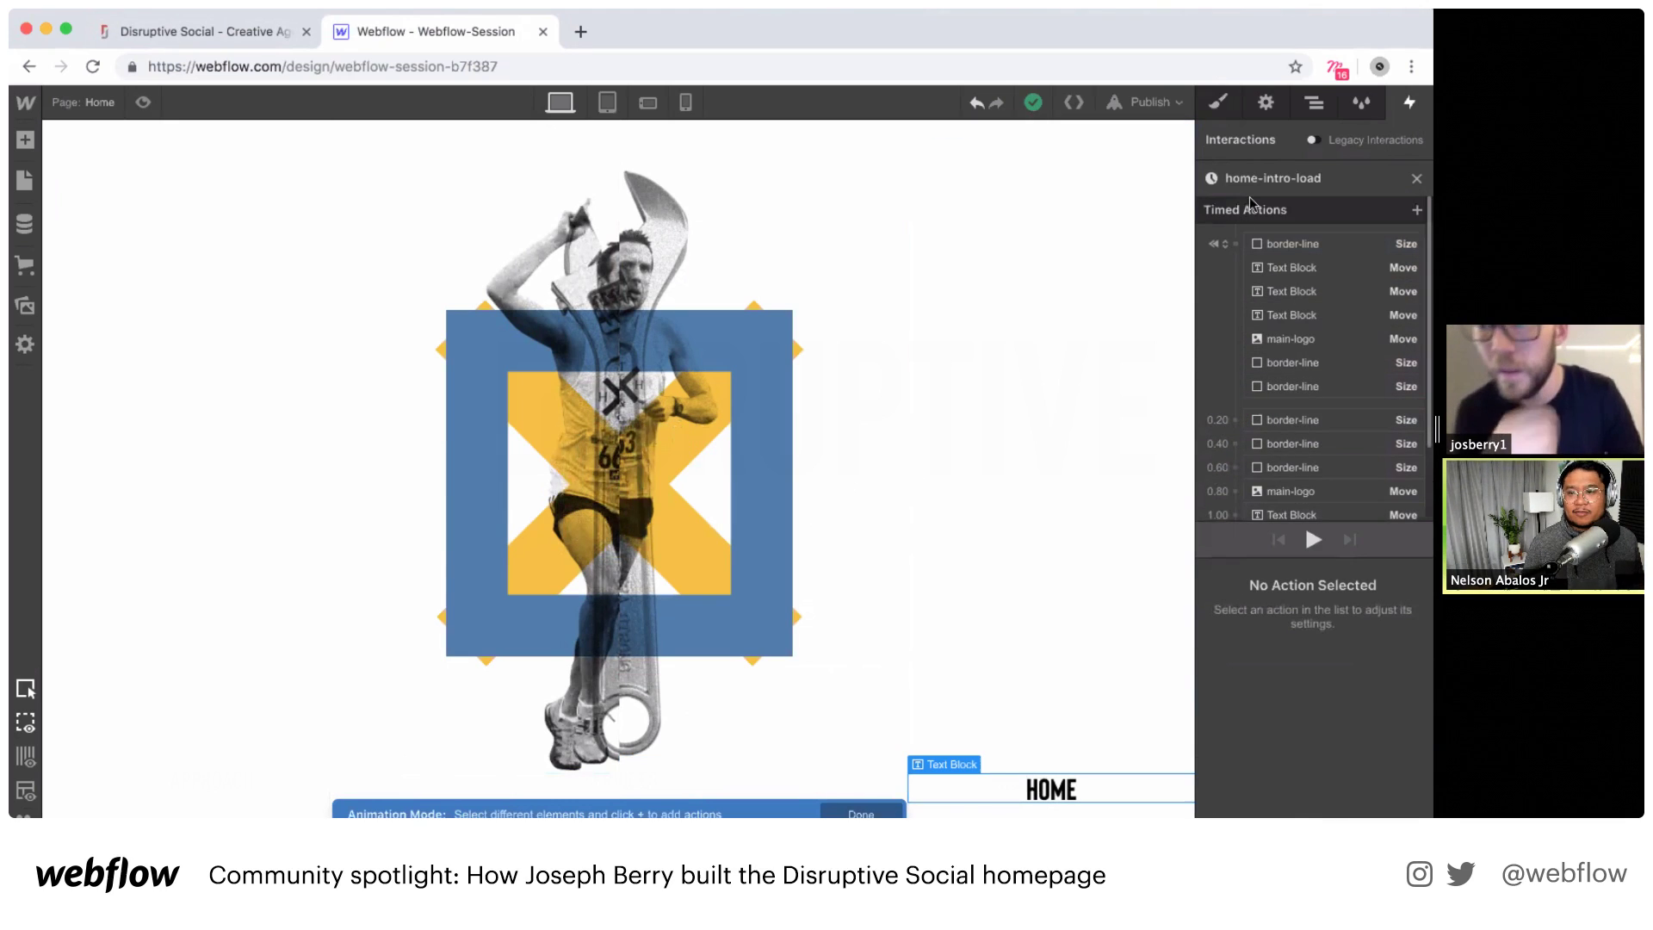
pyautogui.click(1236, 244)
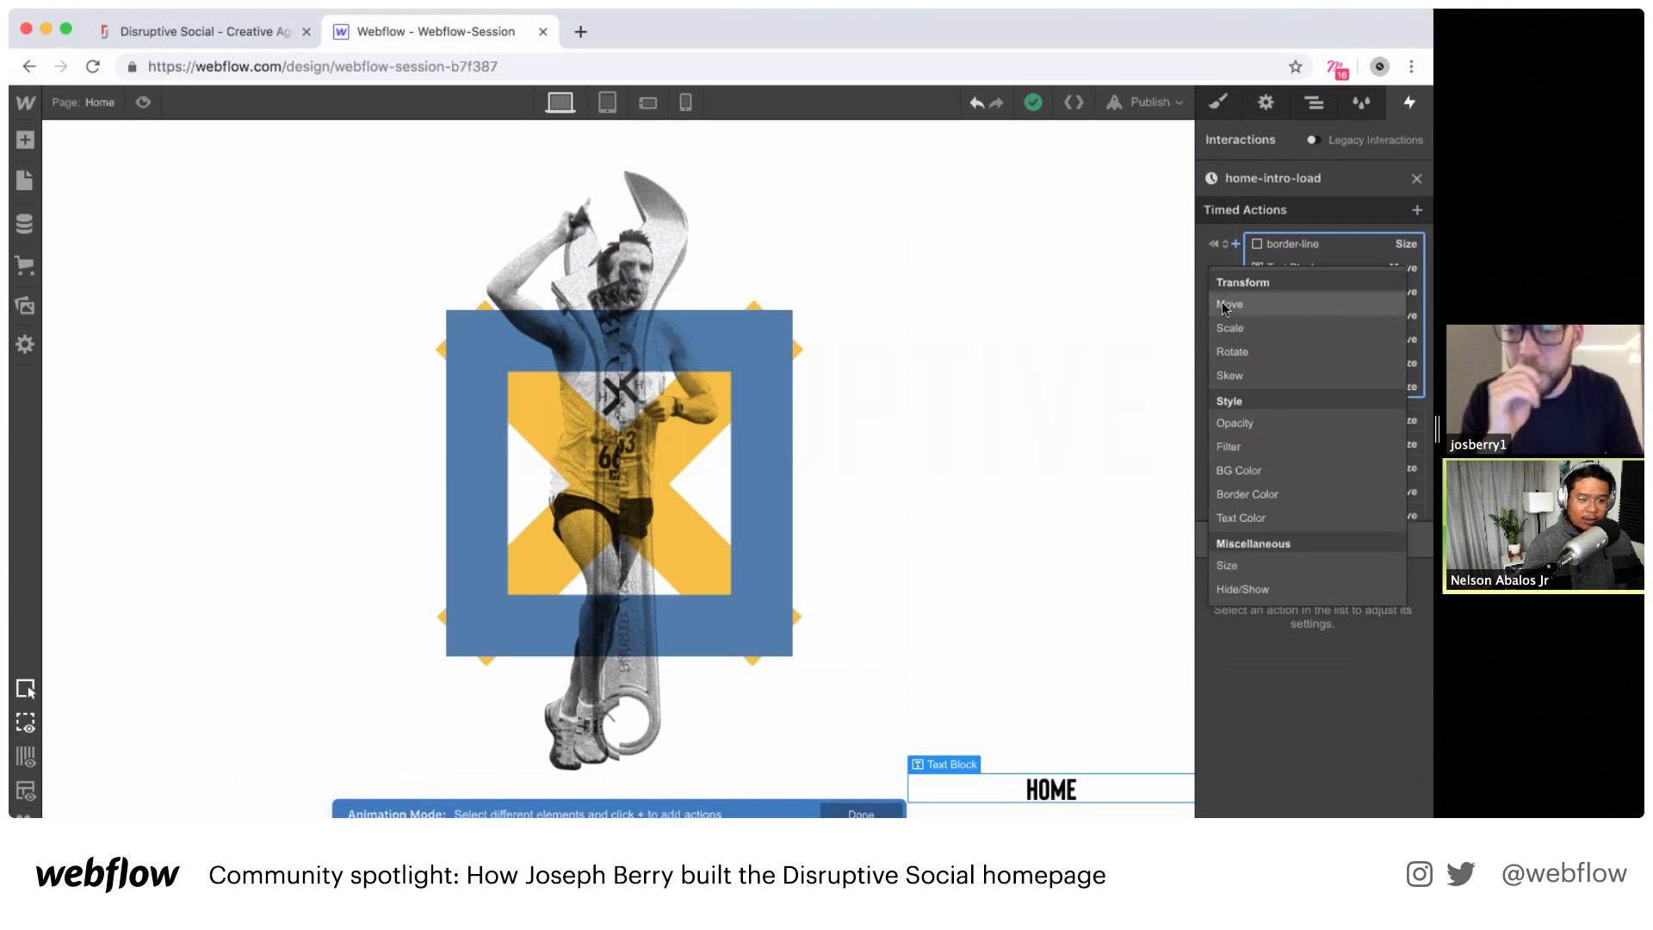
pyautogui.click(1227, 304)
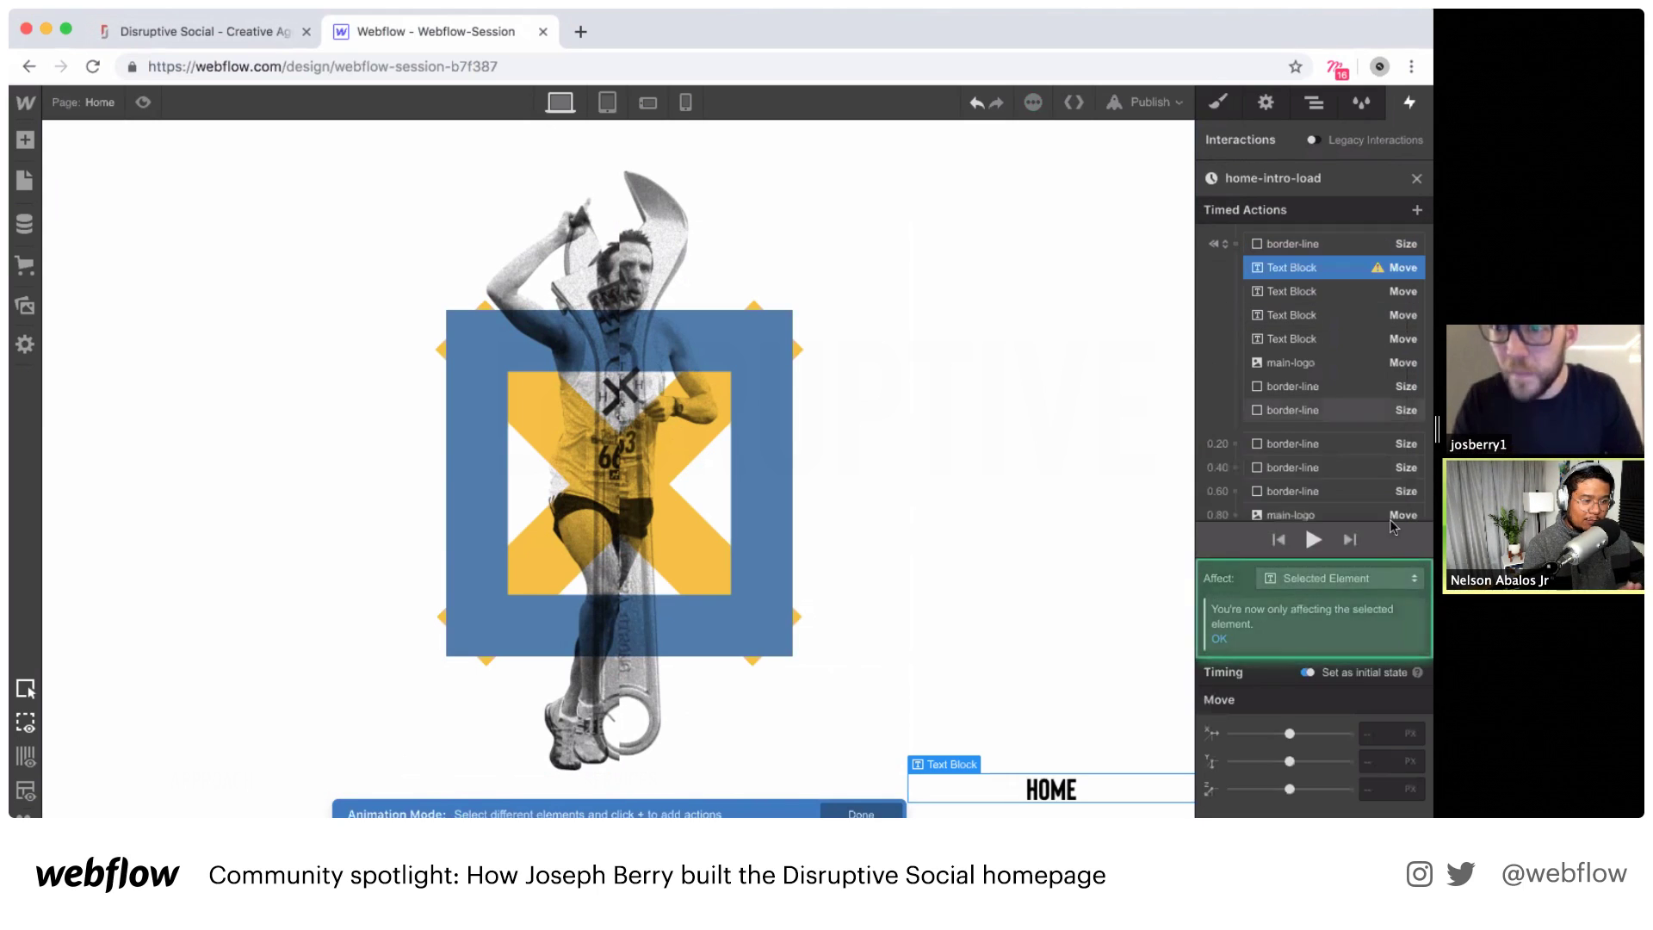
pyautogui.click(1381, 763)
pyautogui.write('100%')
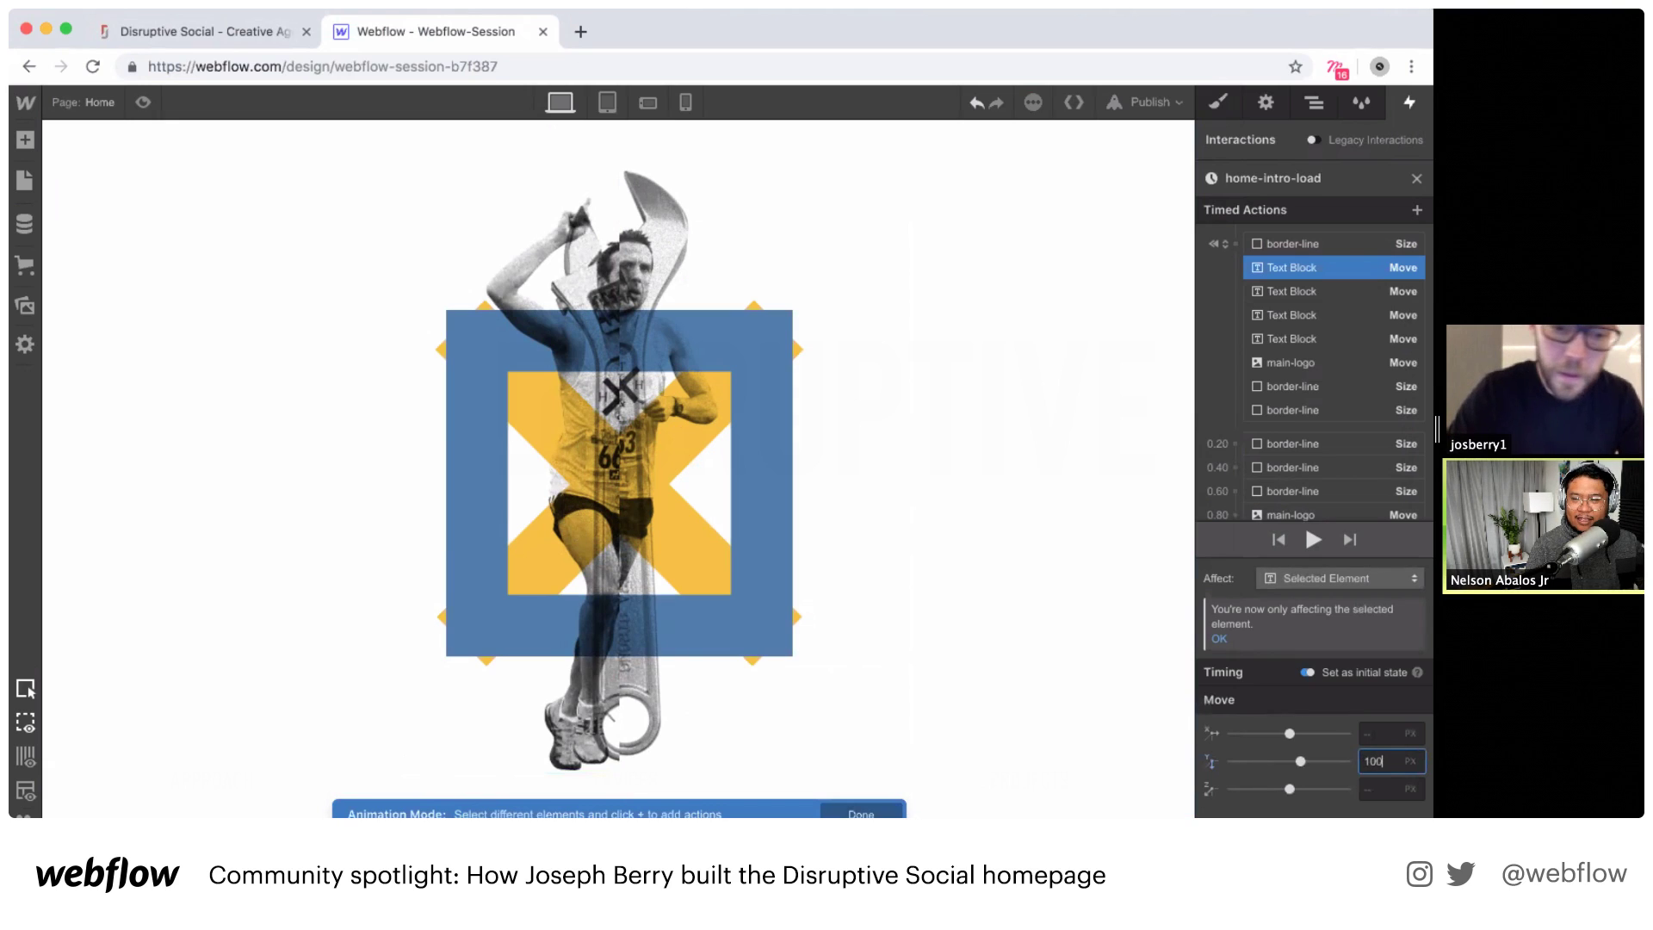
pyautogui.scroll(-3, 1308, 362)
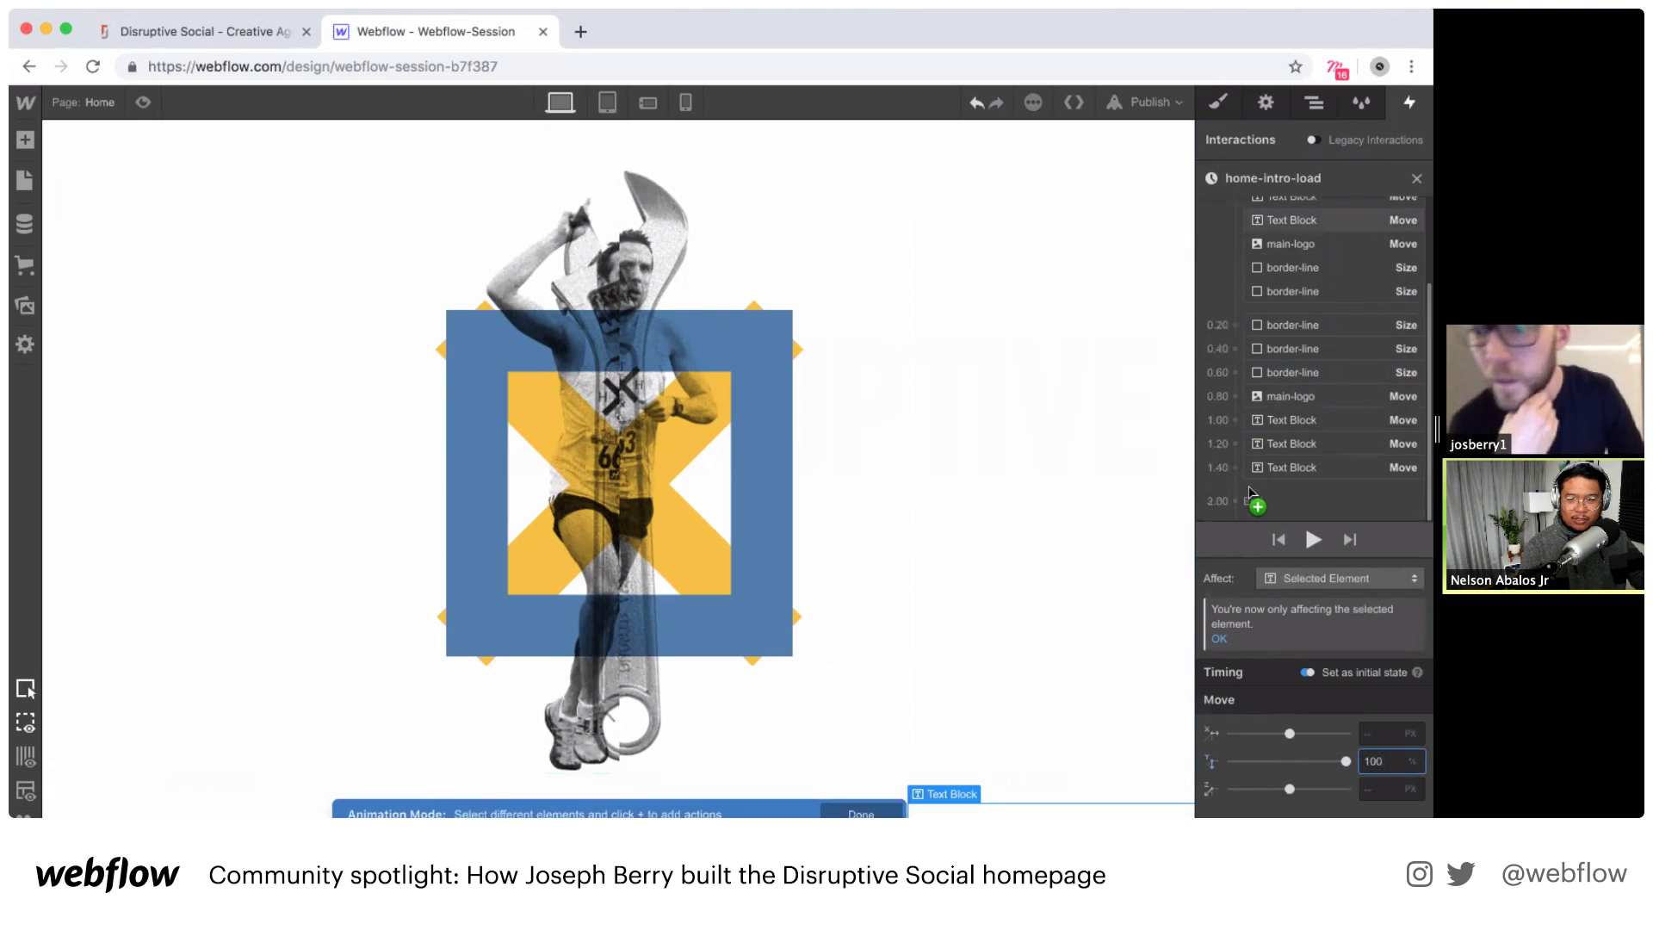
# Step: Add a Move action returning the fourth HOME text block to its original position with In Out Circ easing, 0.6 s duration and 1.6 s delay
pyautogui.click(1236, 468)
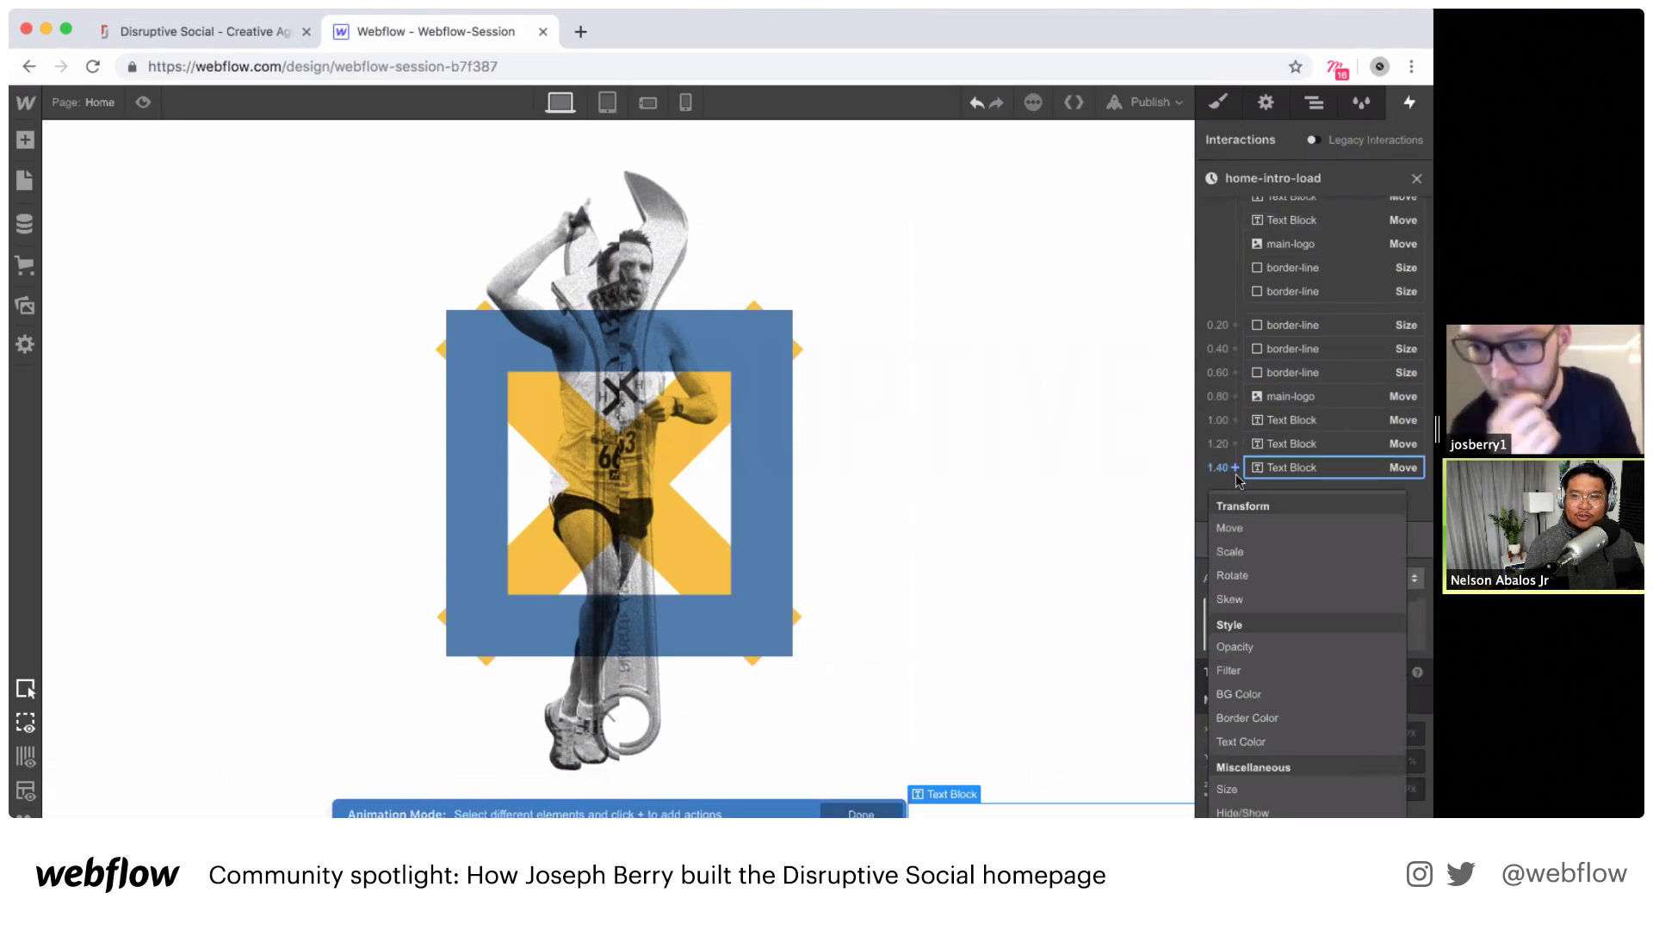
pyautogui.click(1231, 529)
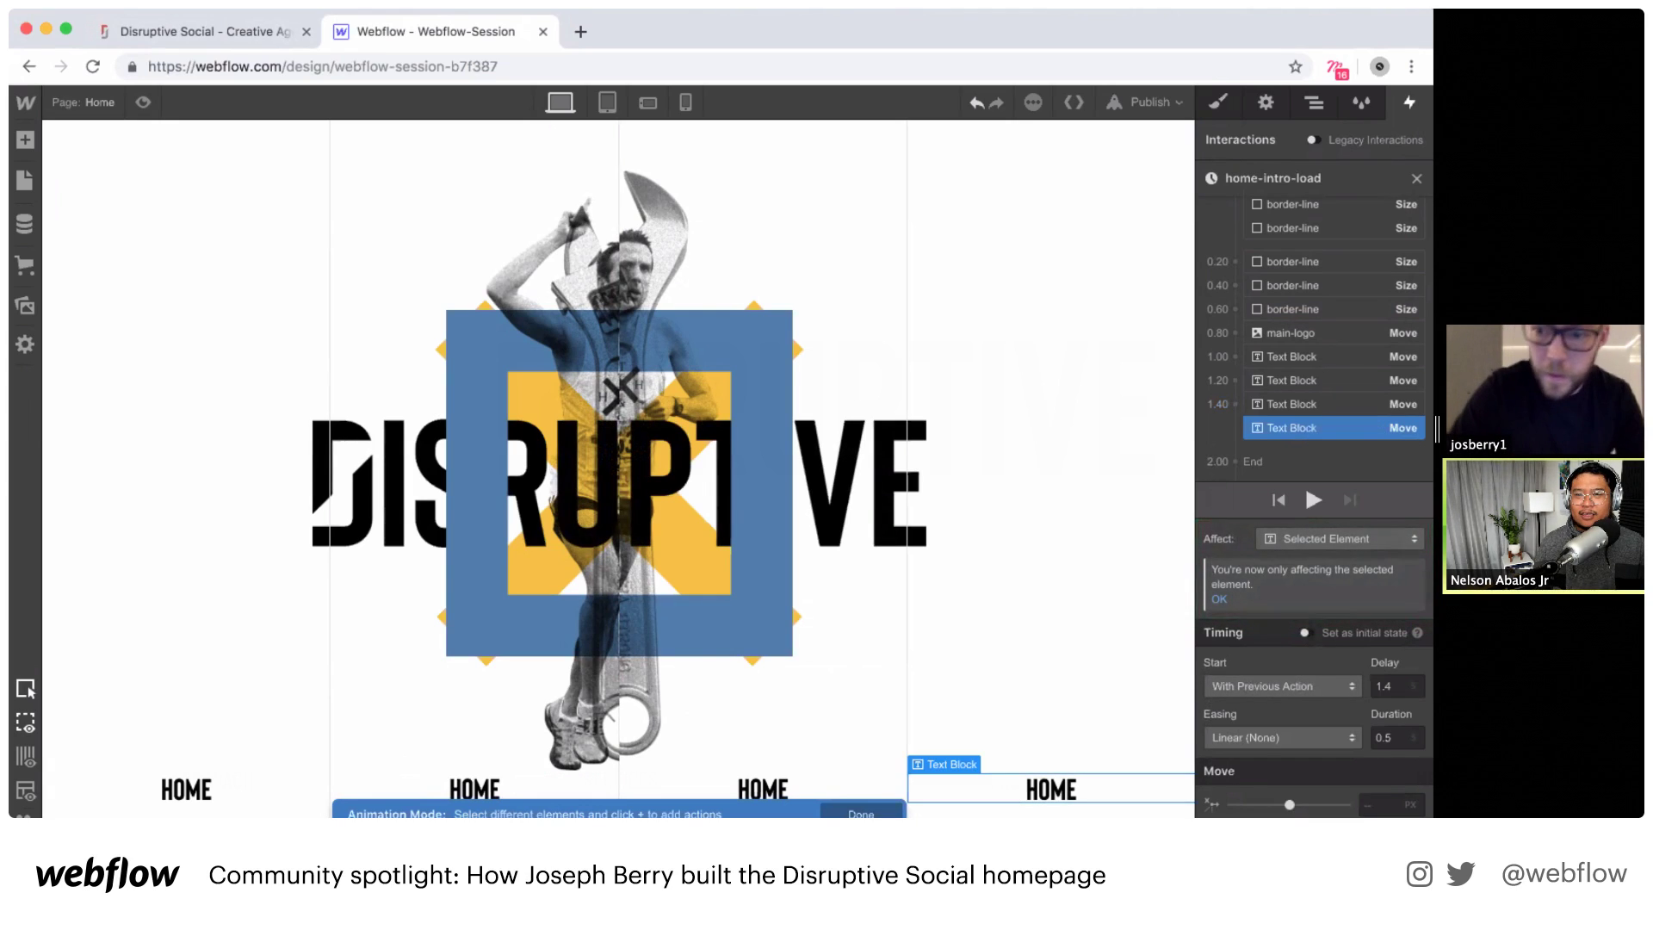
pyautogui.click(1282, 738)
pyautogui.scroll(-5, 1236, 575)
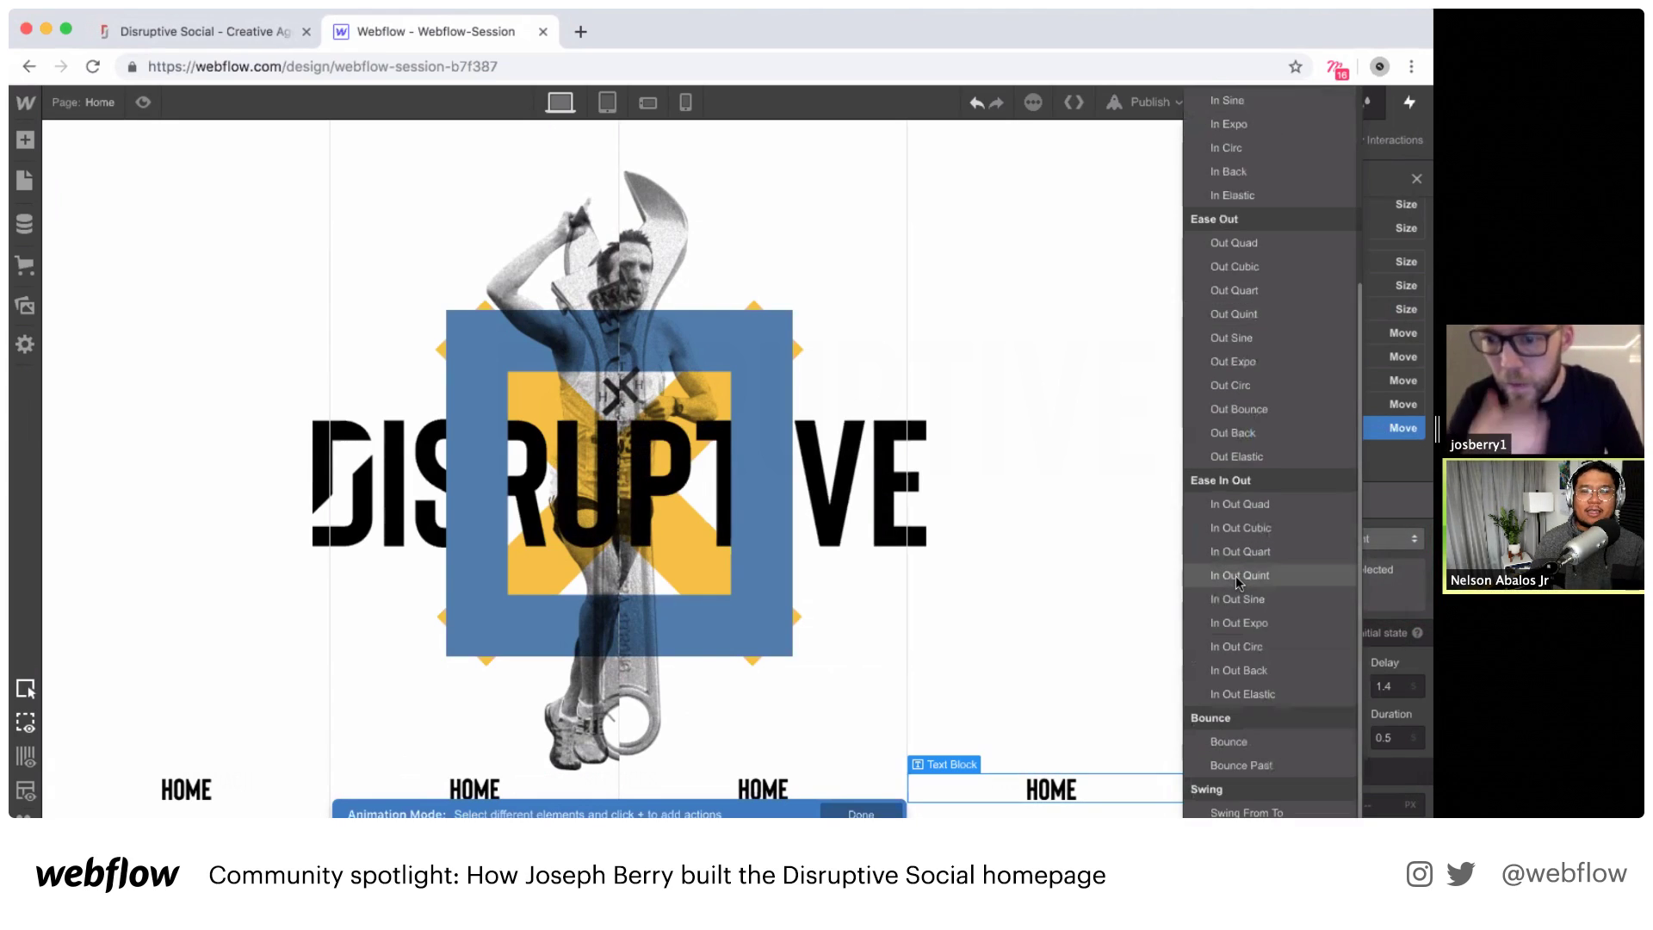
pyautogui.click(1235, 647)
pyautogui.click(1394, 730)
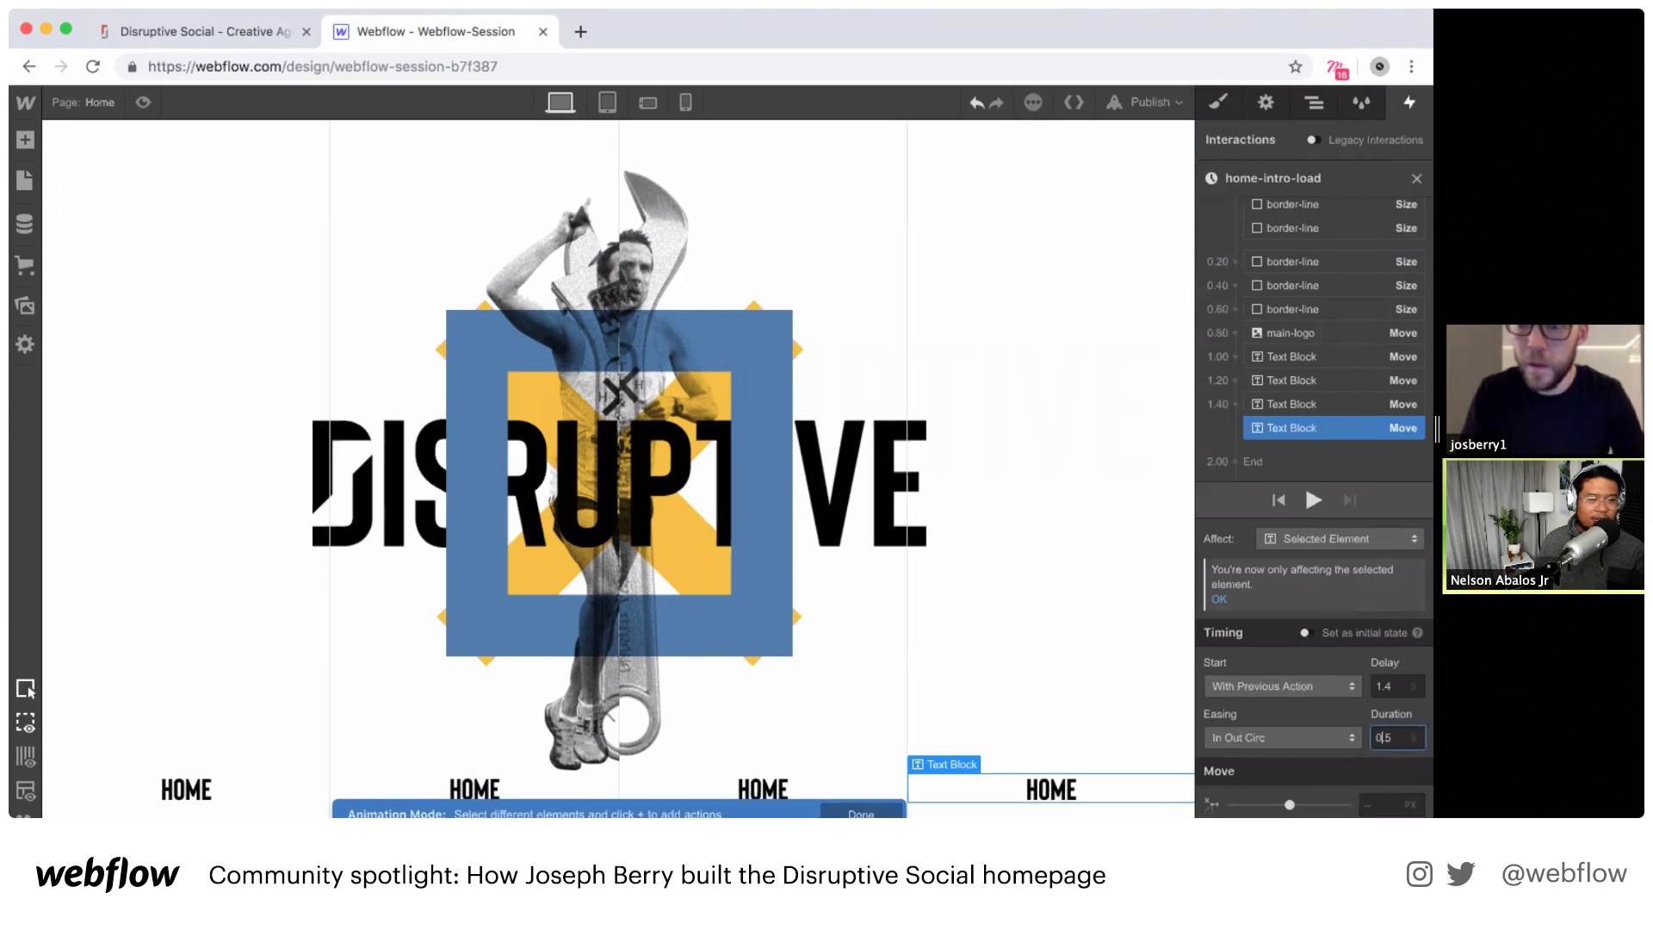
pyautogui.write('6')
pyautogui.click(1397, 686)
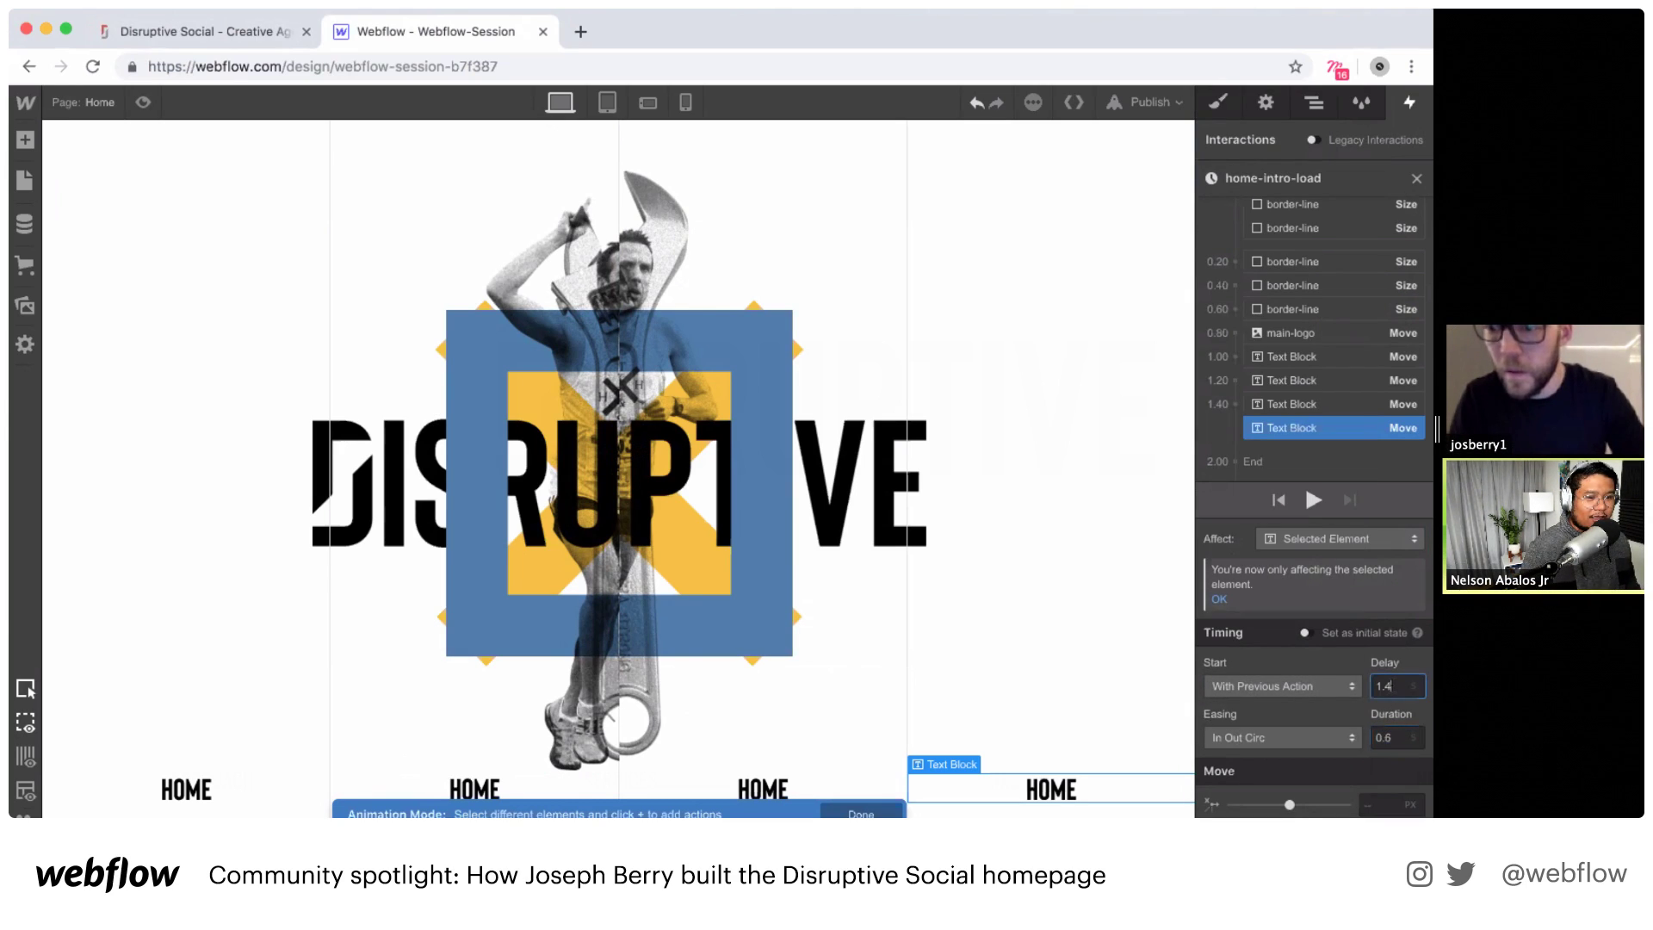
pyautogui.write('6')
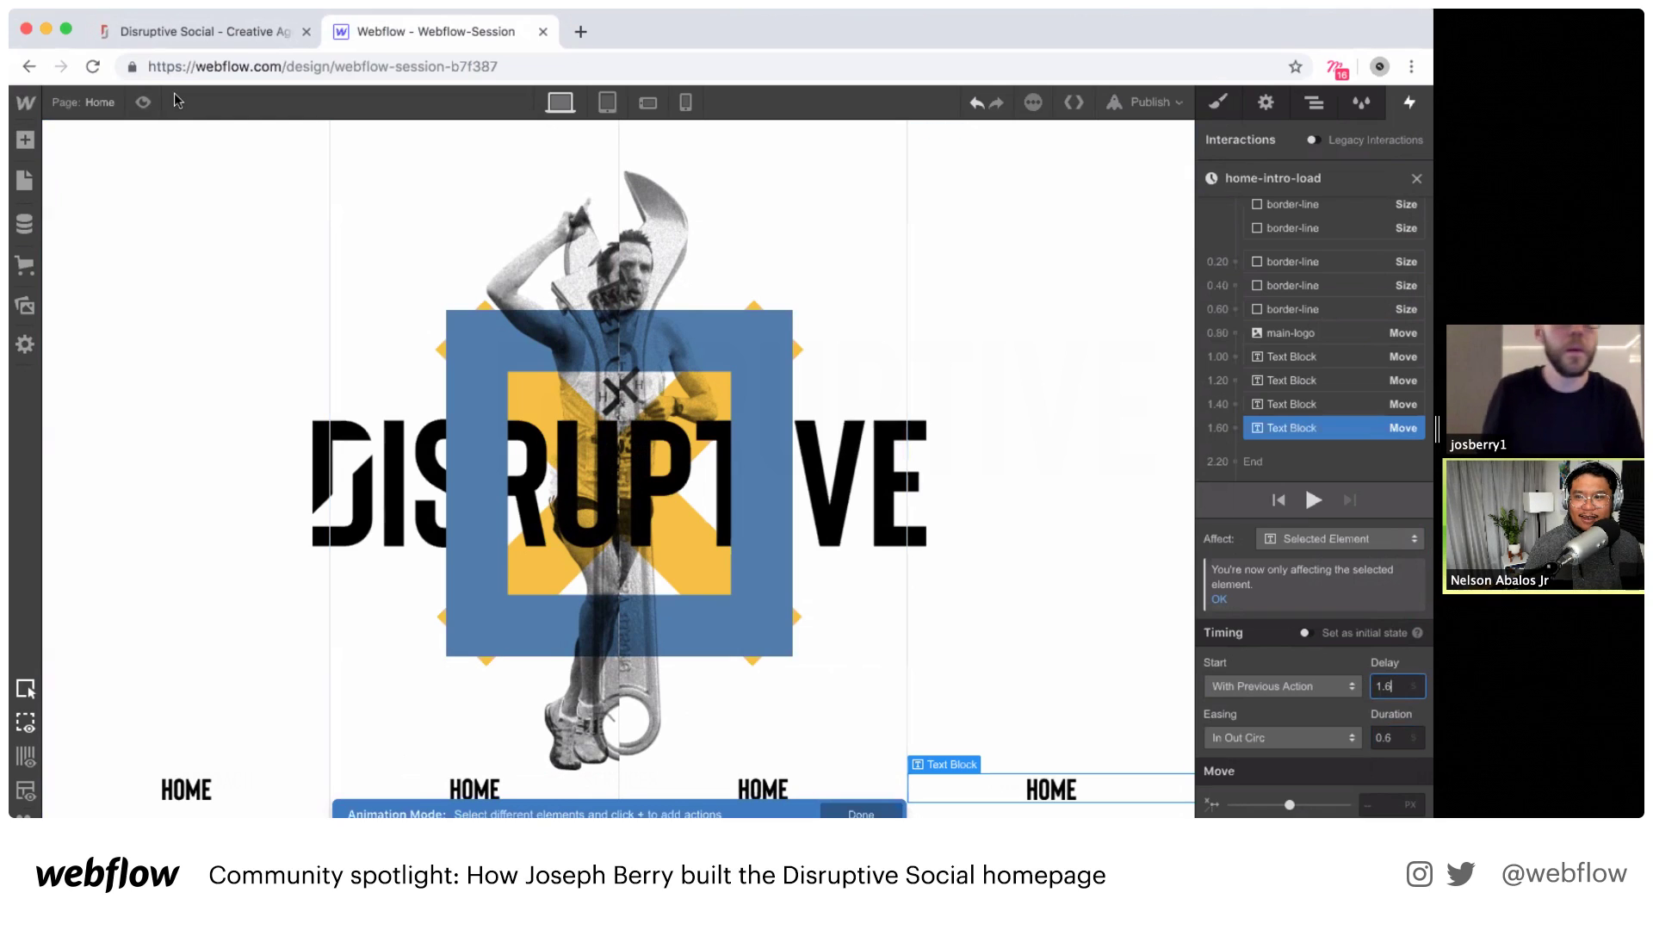
# Step: Preview the page repeatedly to check the load intro and the column hover animations, ending back in the editor
pyautogui.click(144, 102)
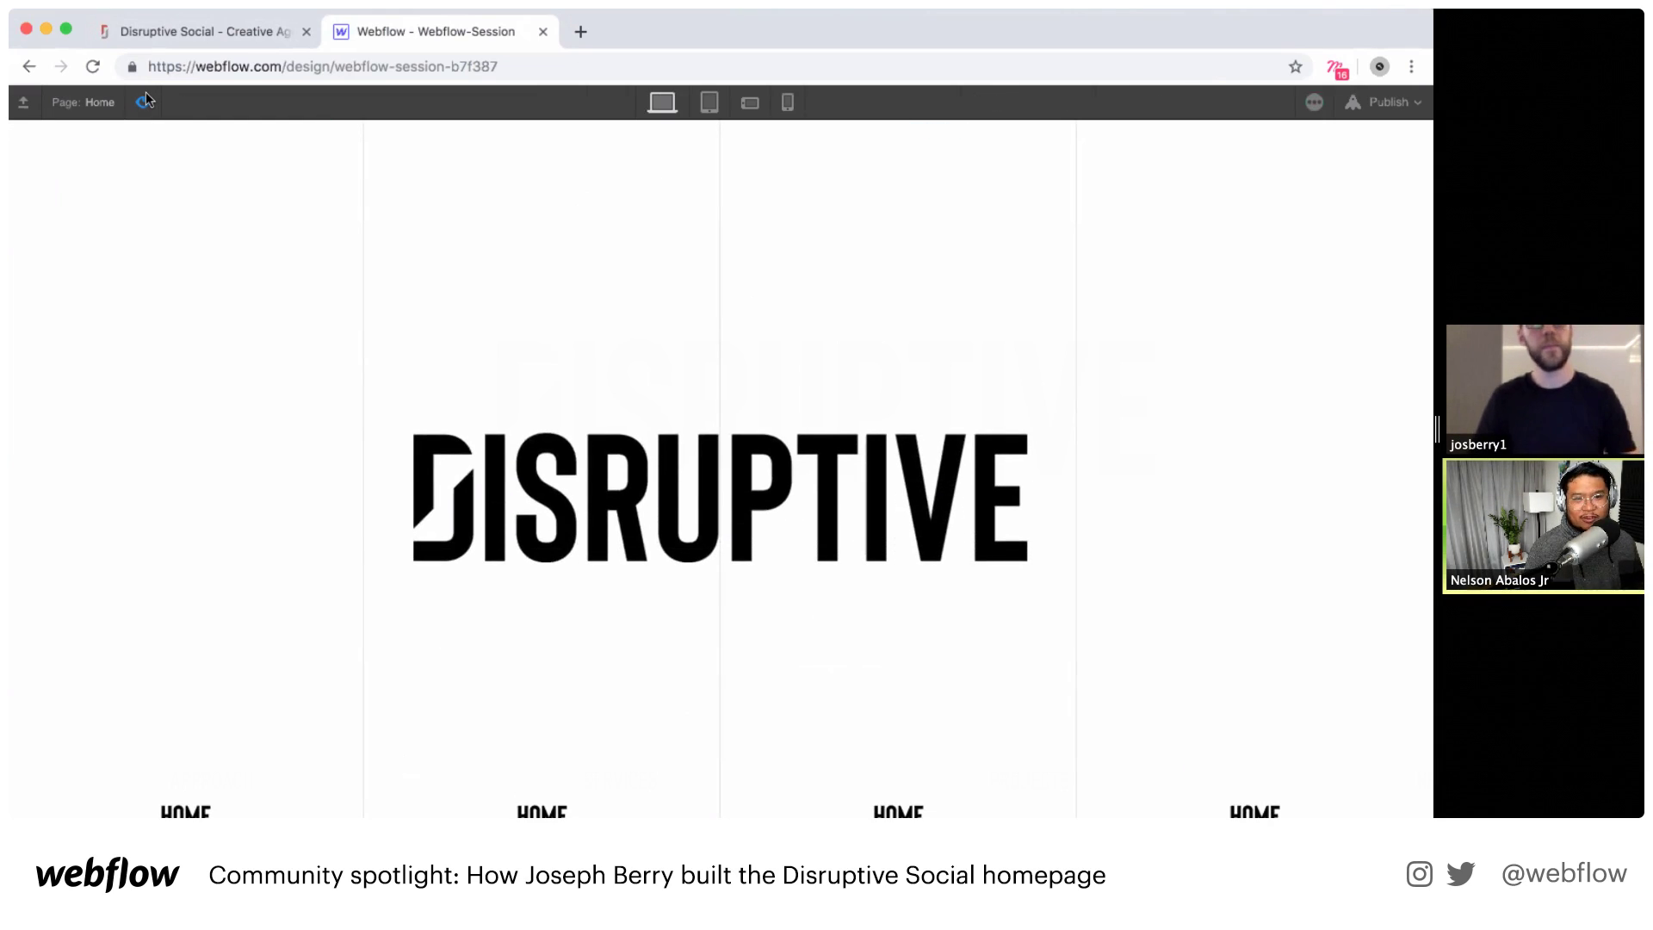
pyautogui.click(146, 94)
pyautogui.click(146, 94)
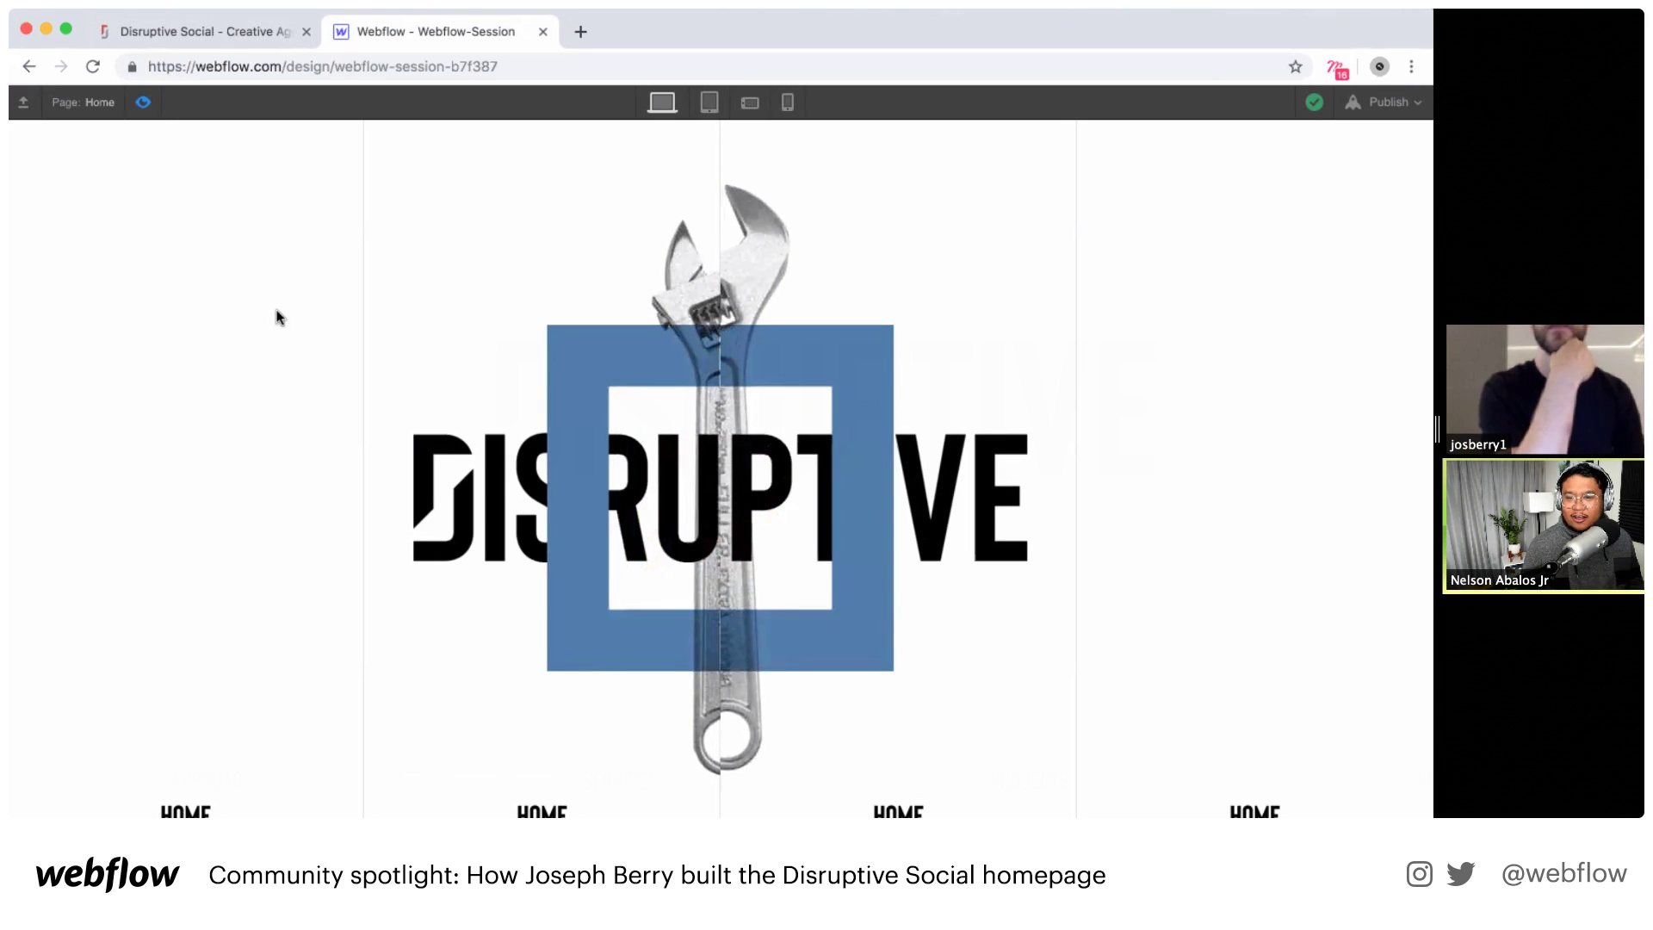
pyautogui.click(139, 103)
pyautogui.click(138, 103)
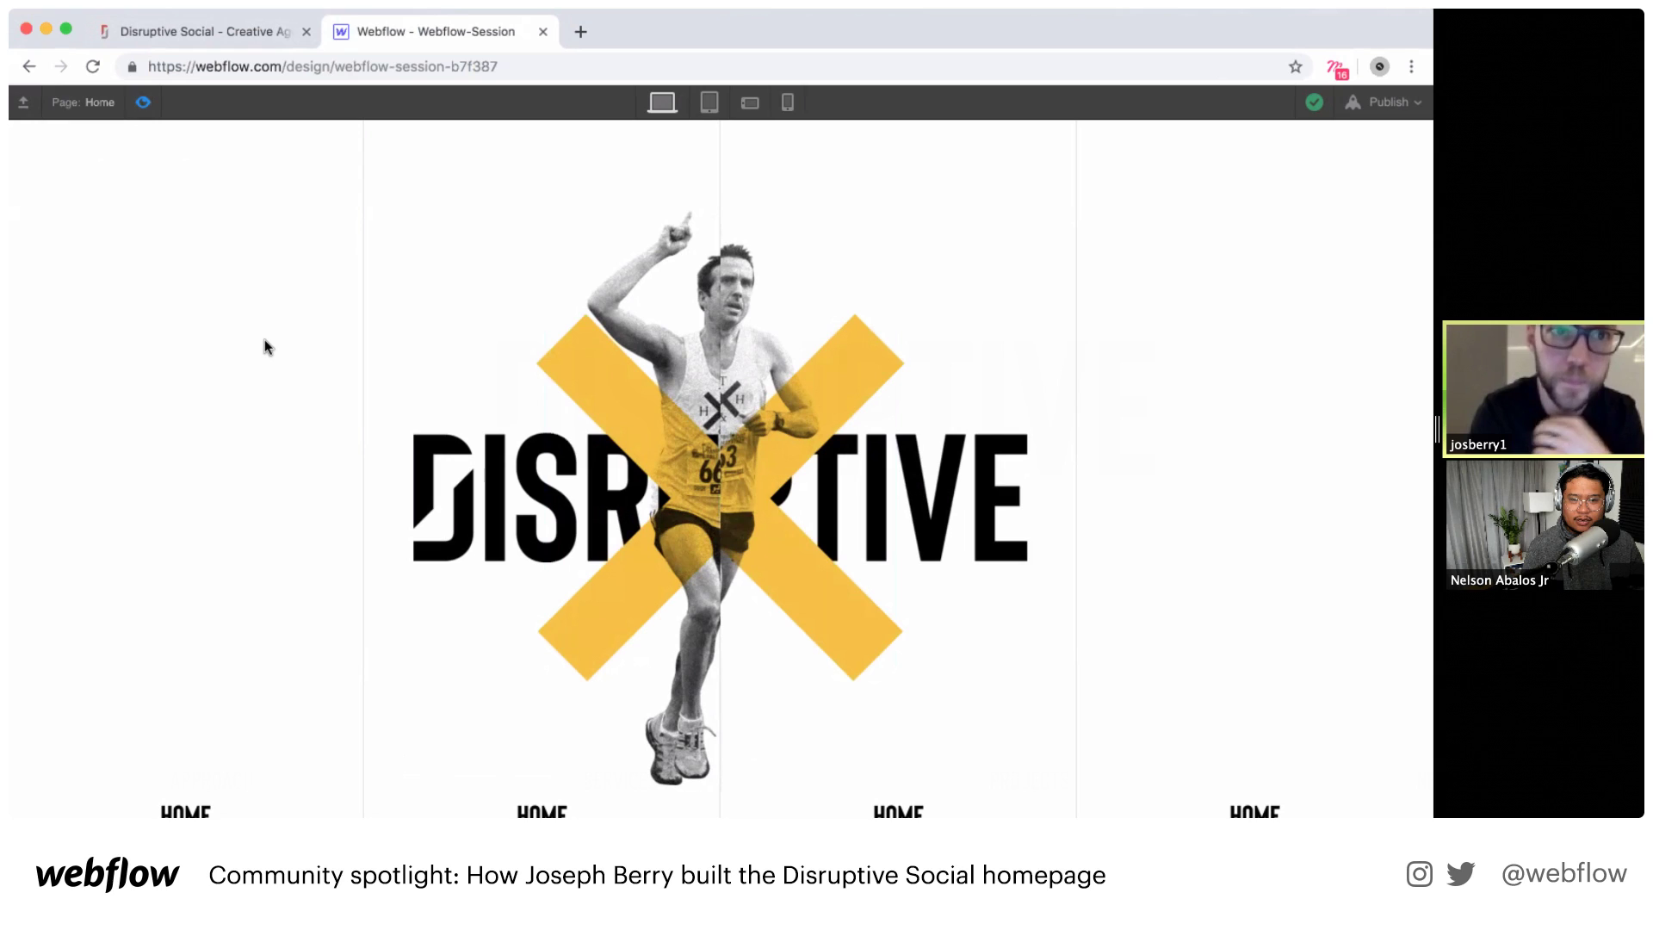
pyautogui.click(143, 102)
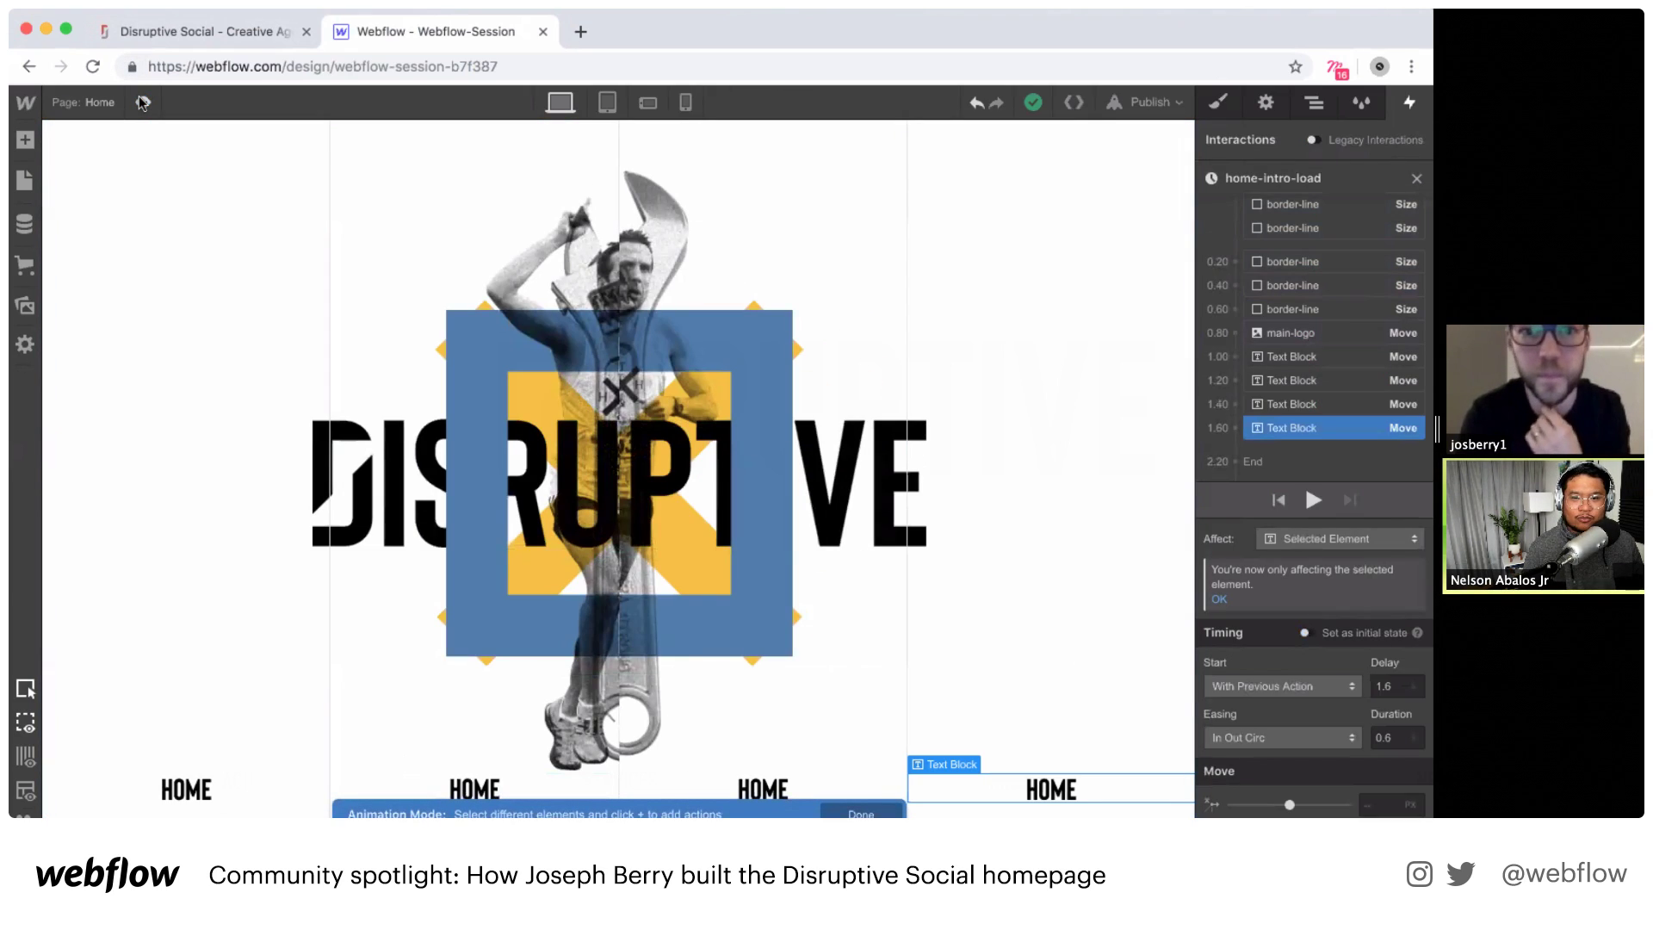